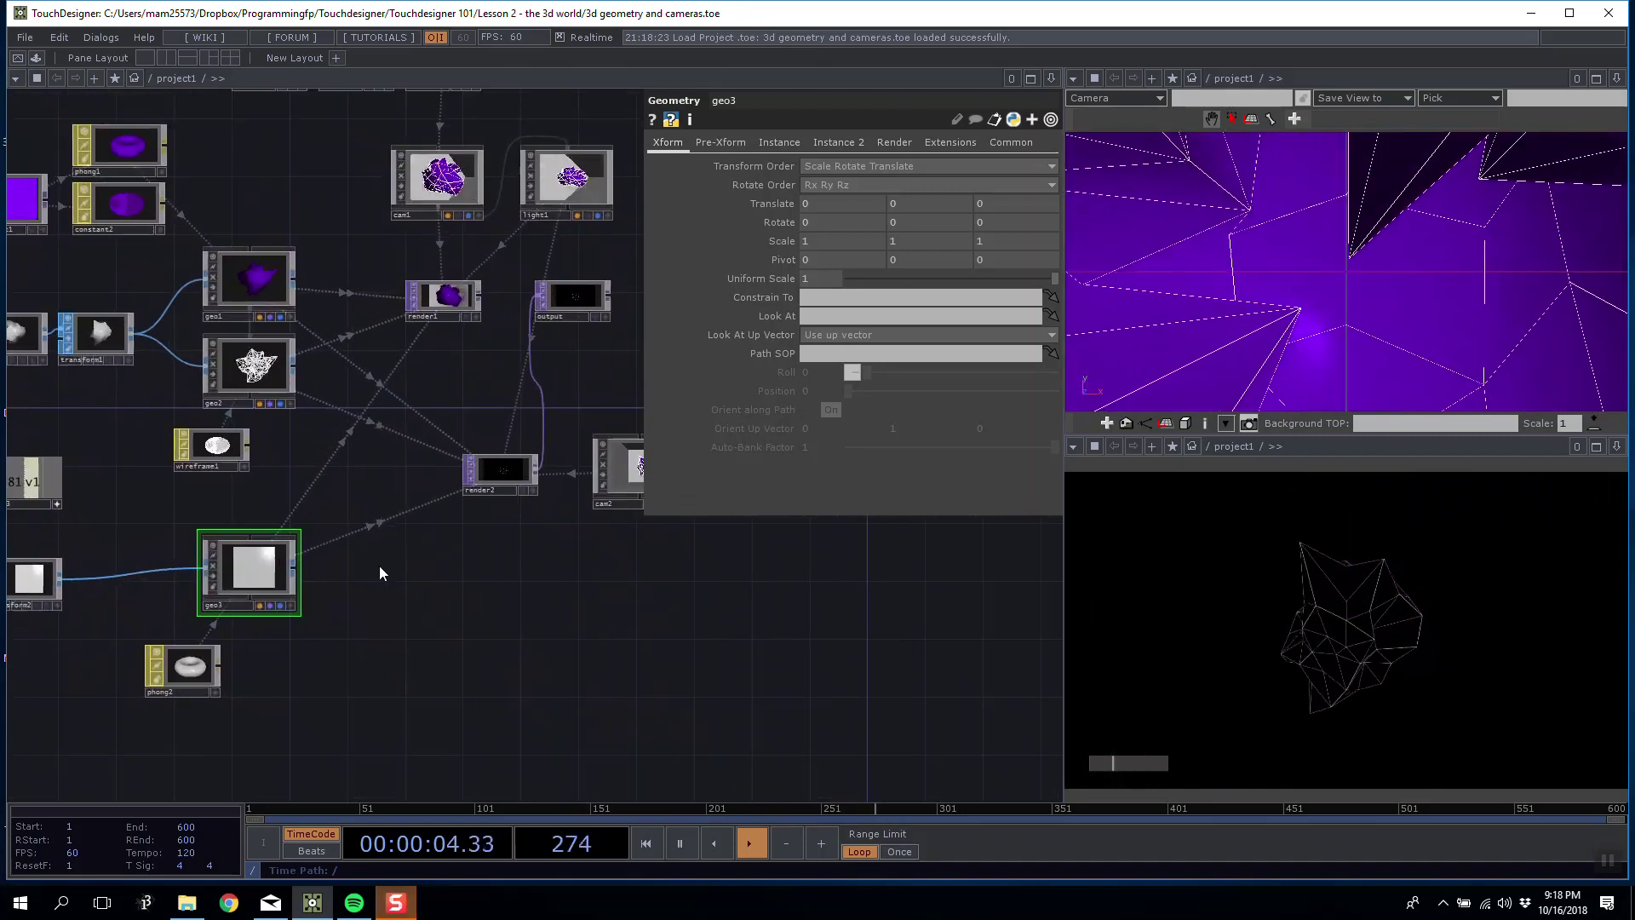
Examine the render, camera and light nodes in project1, including the cam1 and light1 settings and the rendered output.
left_click_drag(290, 478, 469, 482)
left_click_drag(483, 377, 391, 402)
left_click_drag(500, 409, 399, 409)
left_click_drag(138, 319, 225, 327)
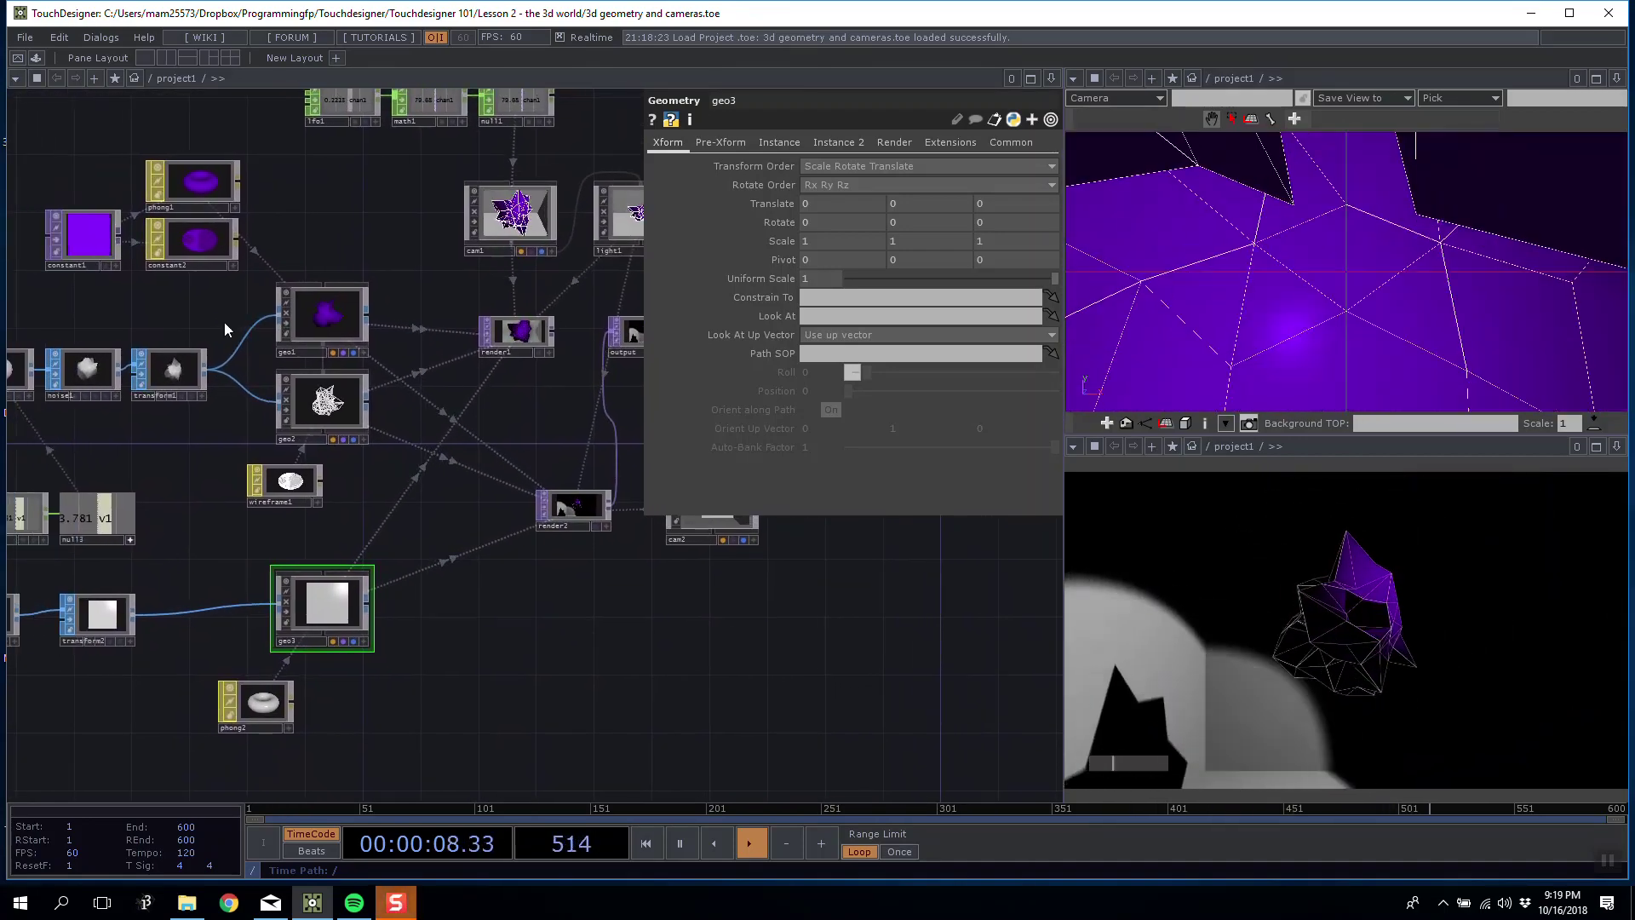
left_click_drag(864, 691, 787, 701)
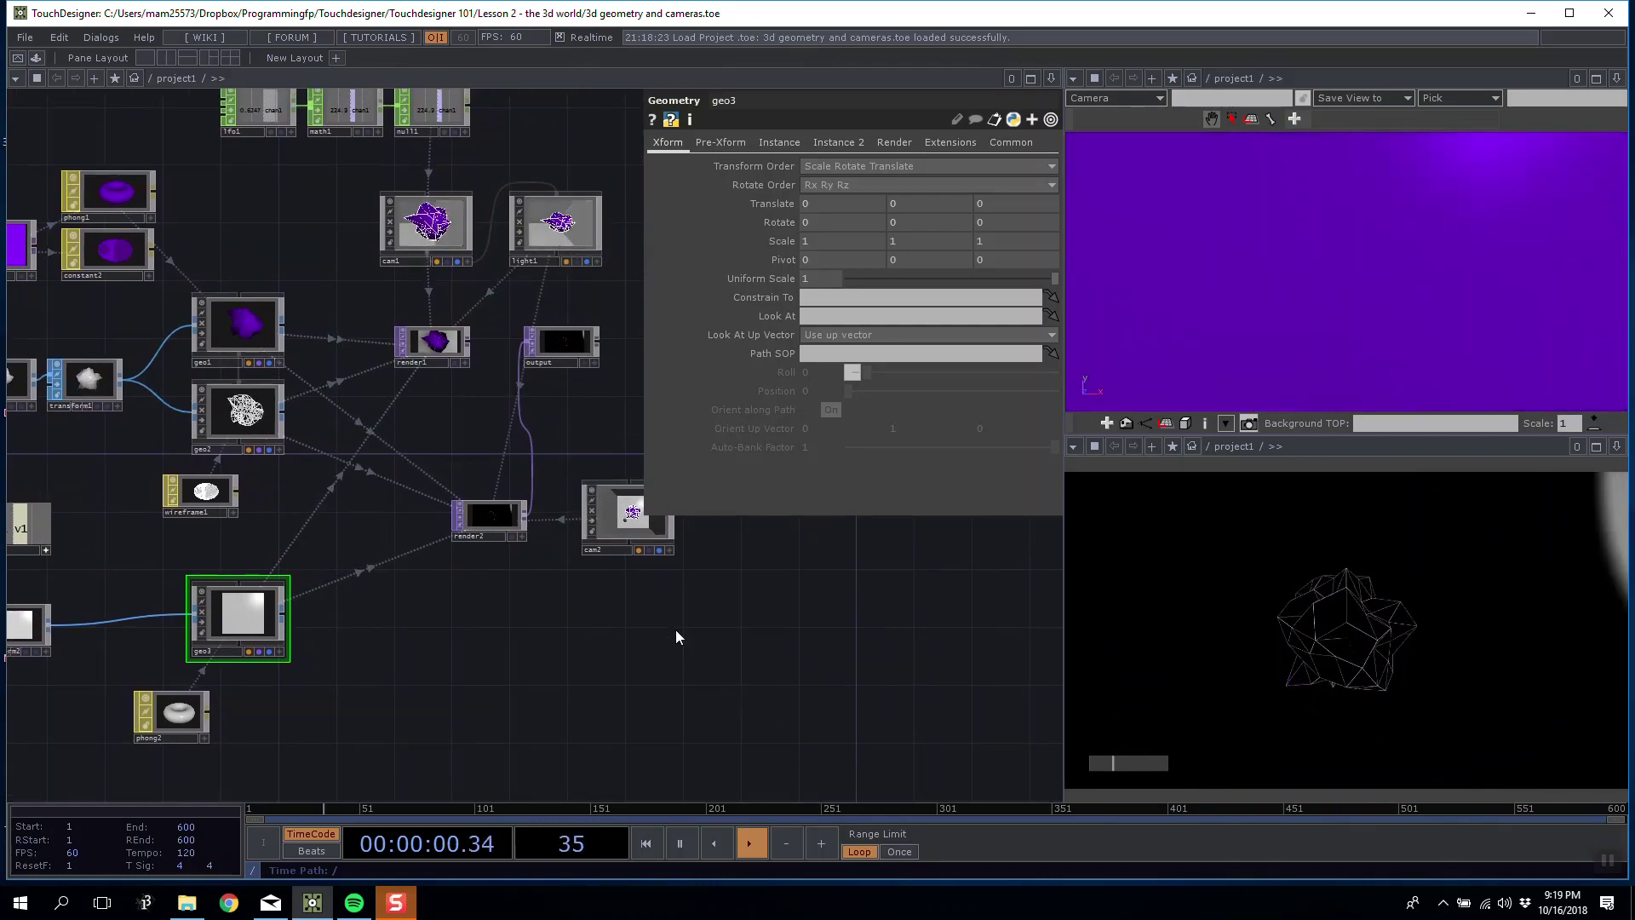
scroll(328, 281, "up", 4)
scroll(327, 281, "down", 1)
left_click_drag(428, 286, 401, 306)
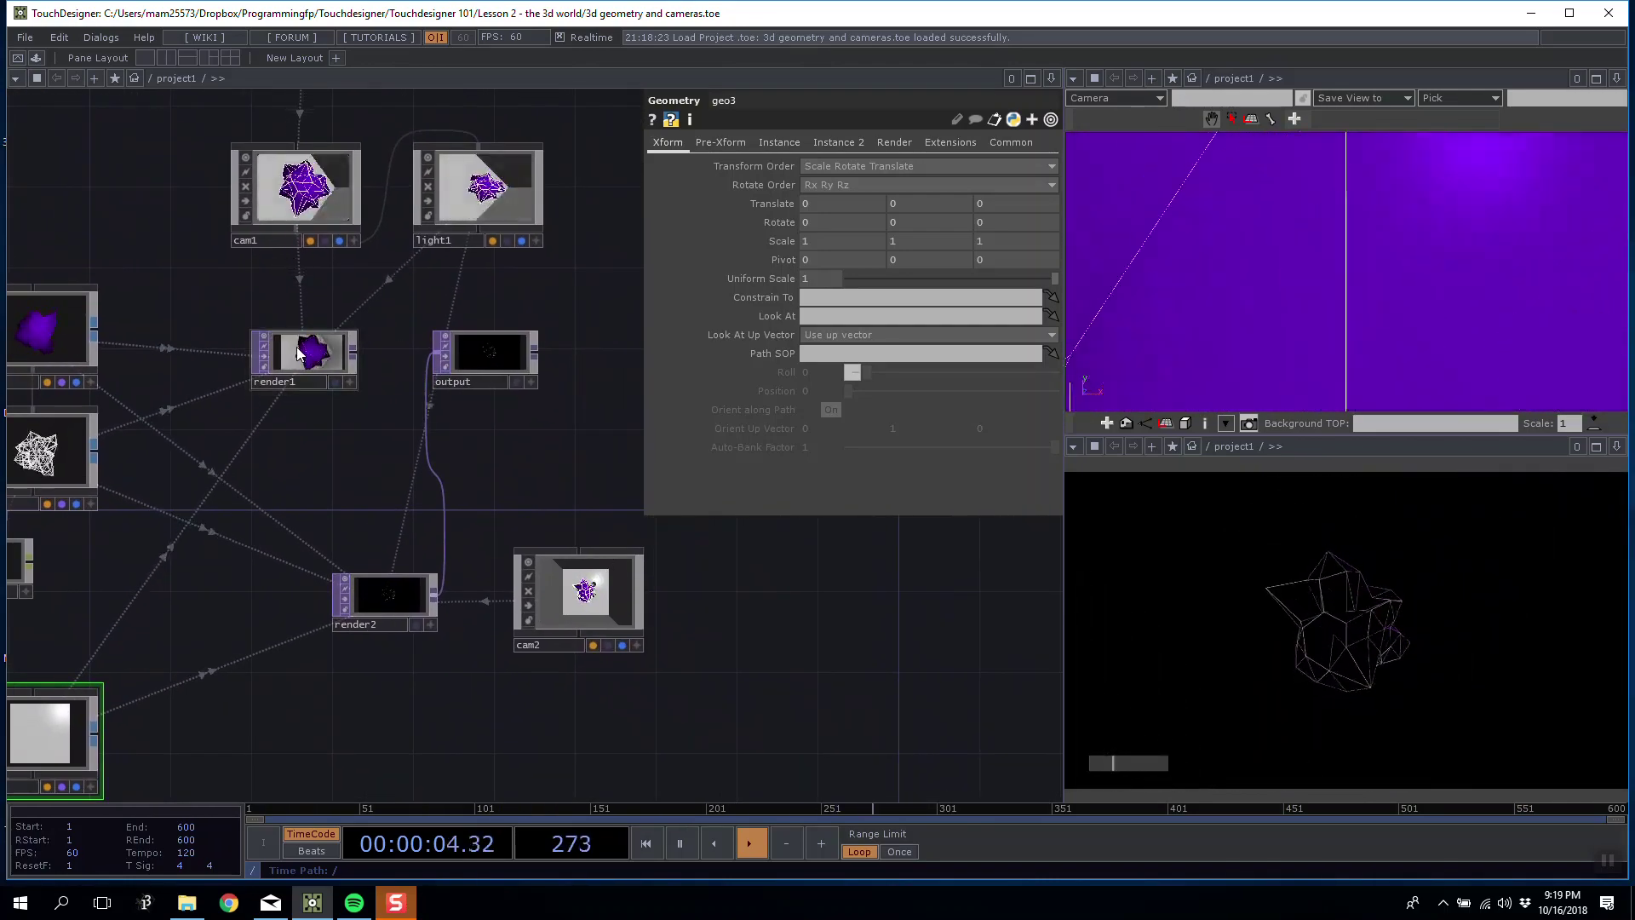
left_click_drag(317, 275, 354, 274)
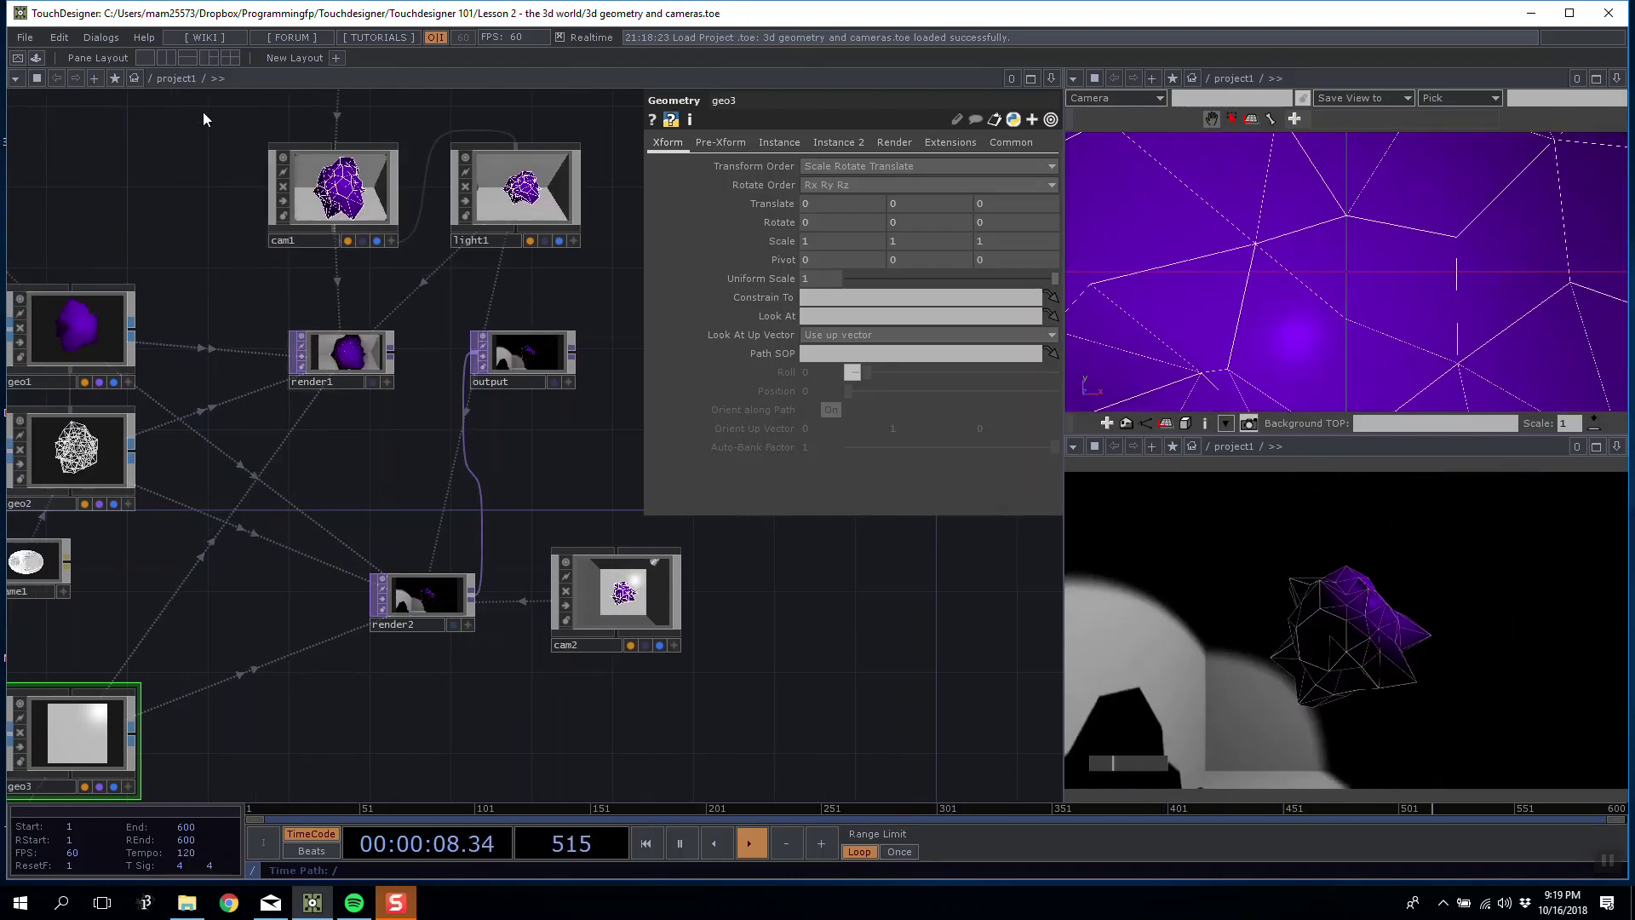
left_click(334, 187)
left_click(515, 187)
left_click_drag(370, 351, 348, 350)
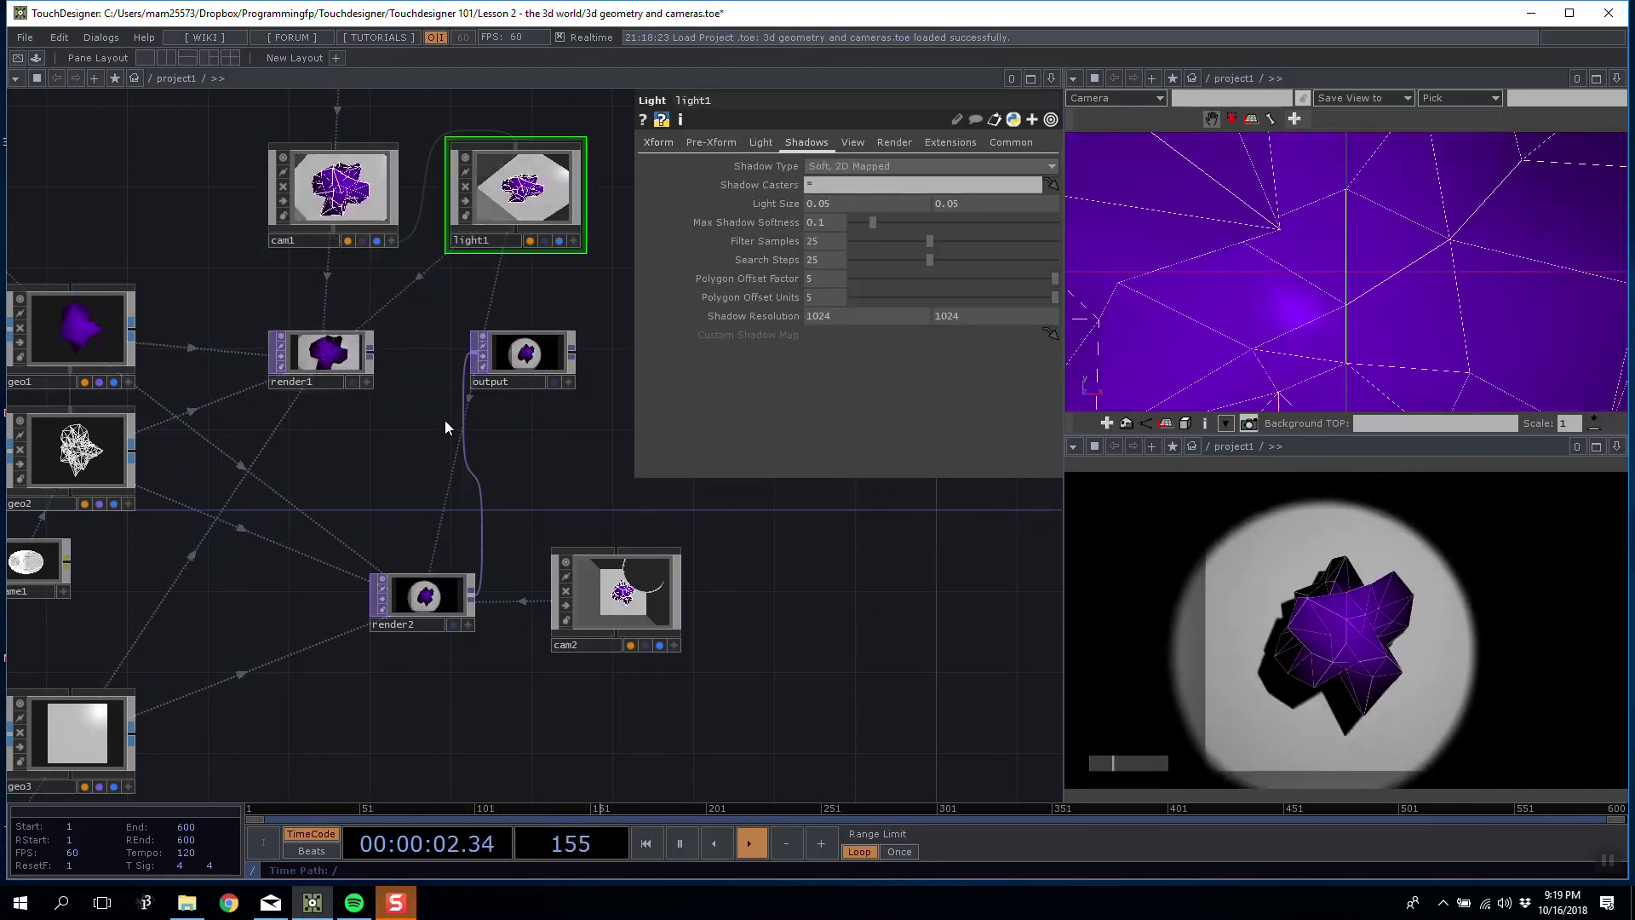
left_click_drag(453, 505, 448, 465)
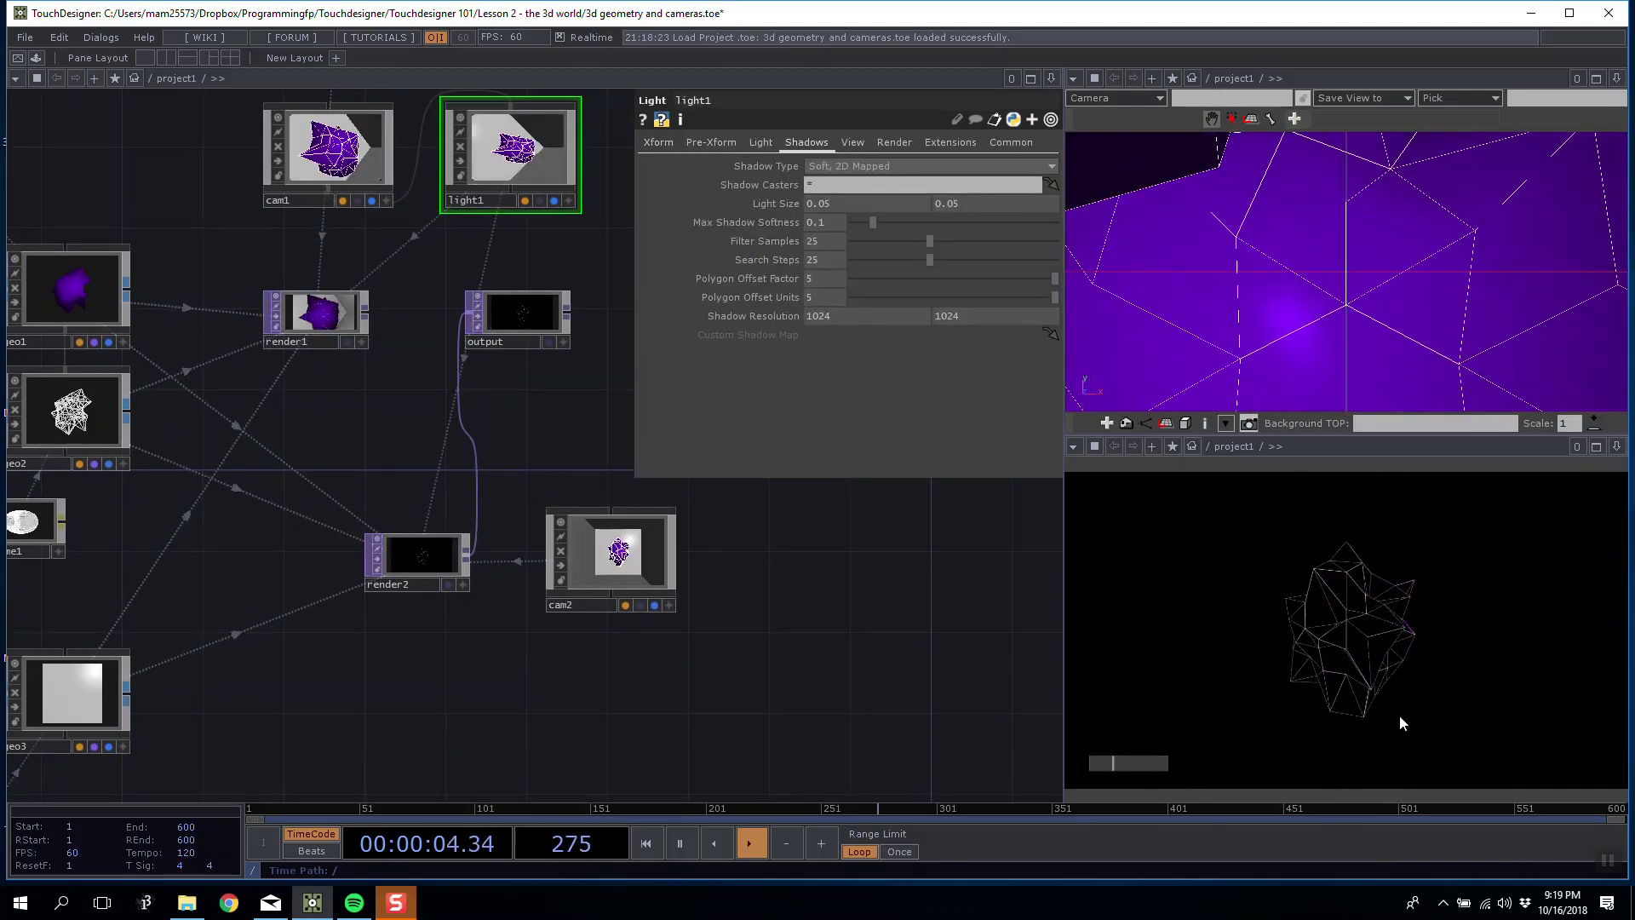
scroll(423, 410, "down", 3)
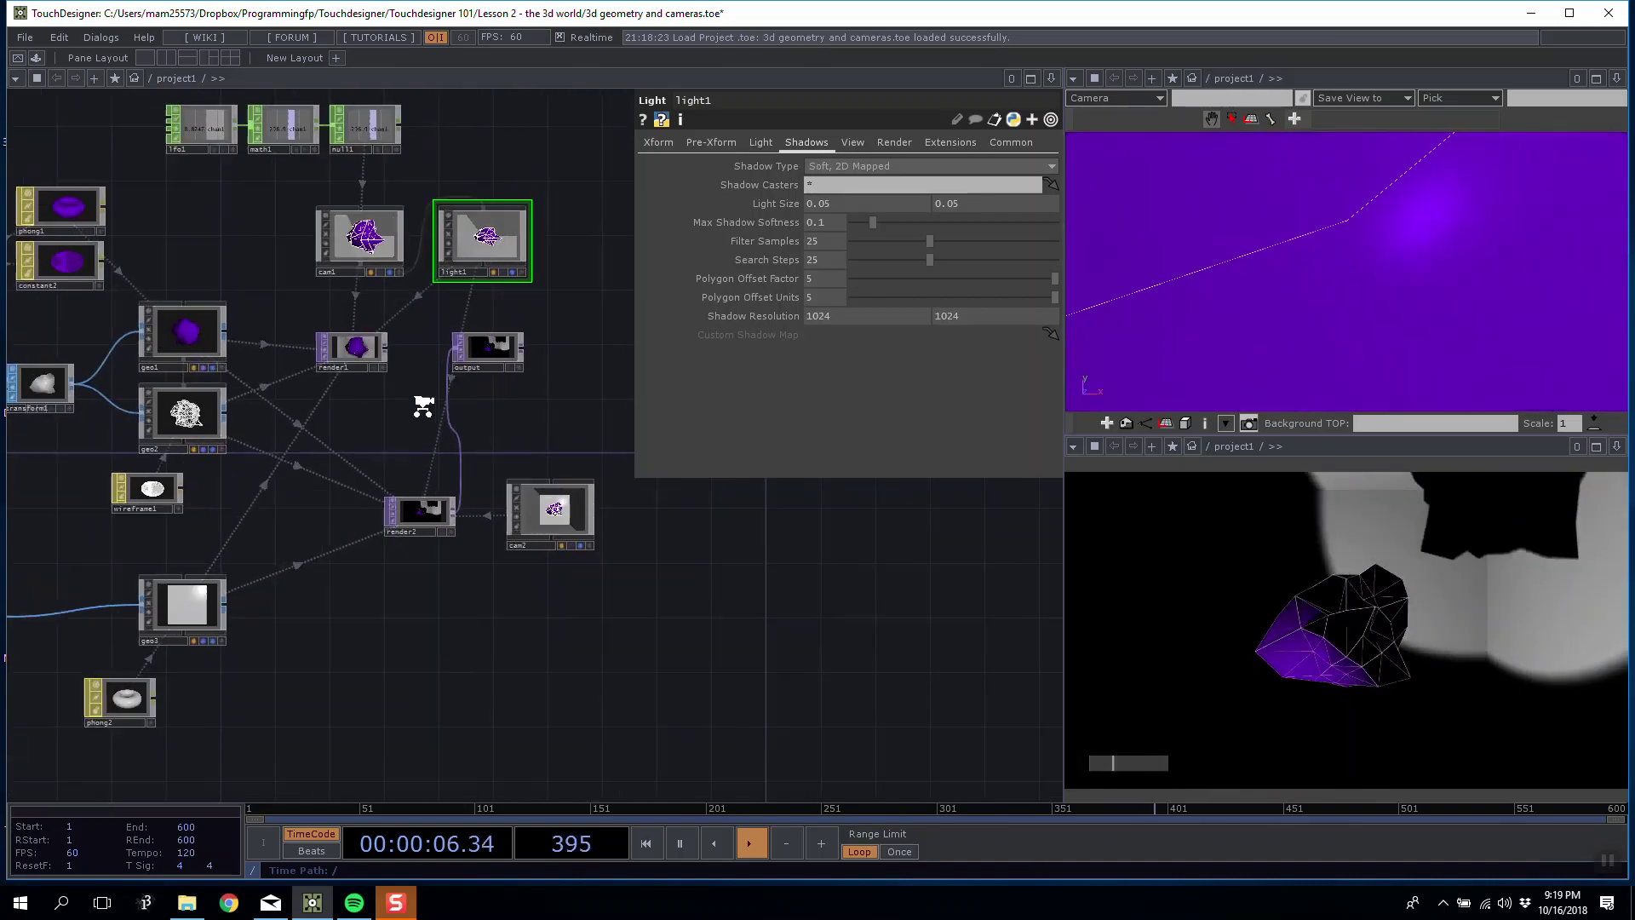
Examine the sphere1, noise1 and transform1 geometry chain, the material nodes and geo1 in the network.
scroll(424, 411, "up", 3)
left_click_drag(426, 413, 1066, 427)
scroll(614, 442, "down", 2)
left_click_drag(581, 510, 553, 440)
scroll(394, 453, "down", 2)
scroll(426, 460, "up", 4)
right_click_drag(70, 243, 519, 371)
left_click_drag(483, 334, 402, 335)
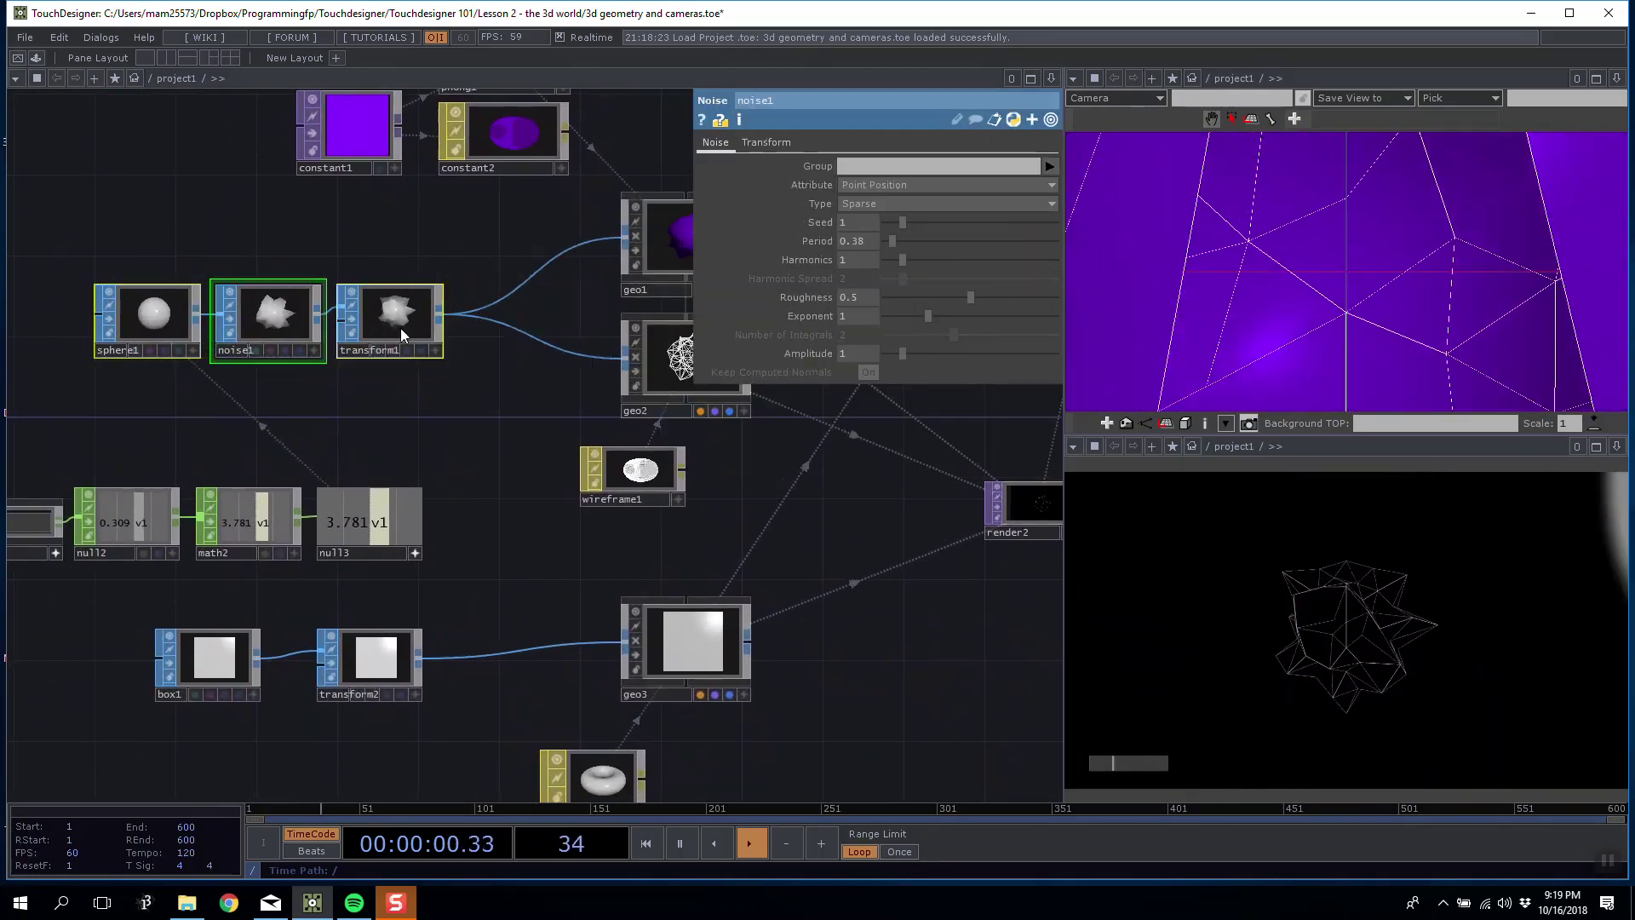
left_click_drag(446, 249, 414, 366)
right_click_drag(300, 157, 562, 299)
left_click_drag(620, 227, 369, 207)
left_click(572, 346)
scroll(576, 201, "down", 3)
scroll(501, 196, "up", 1)
scroll(391, 222, "up", 2)
scroll(390, 220, "down", 4)
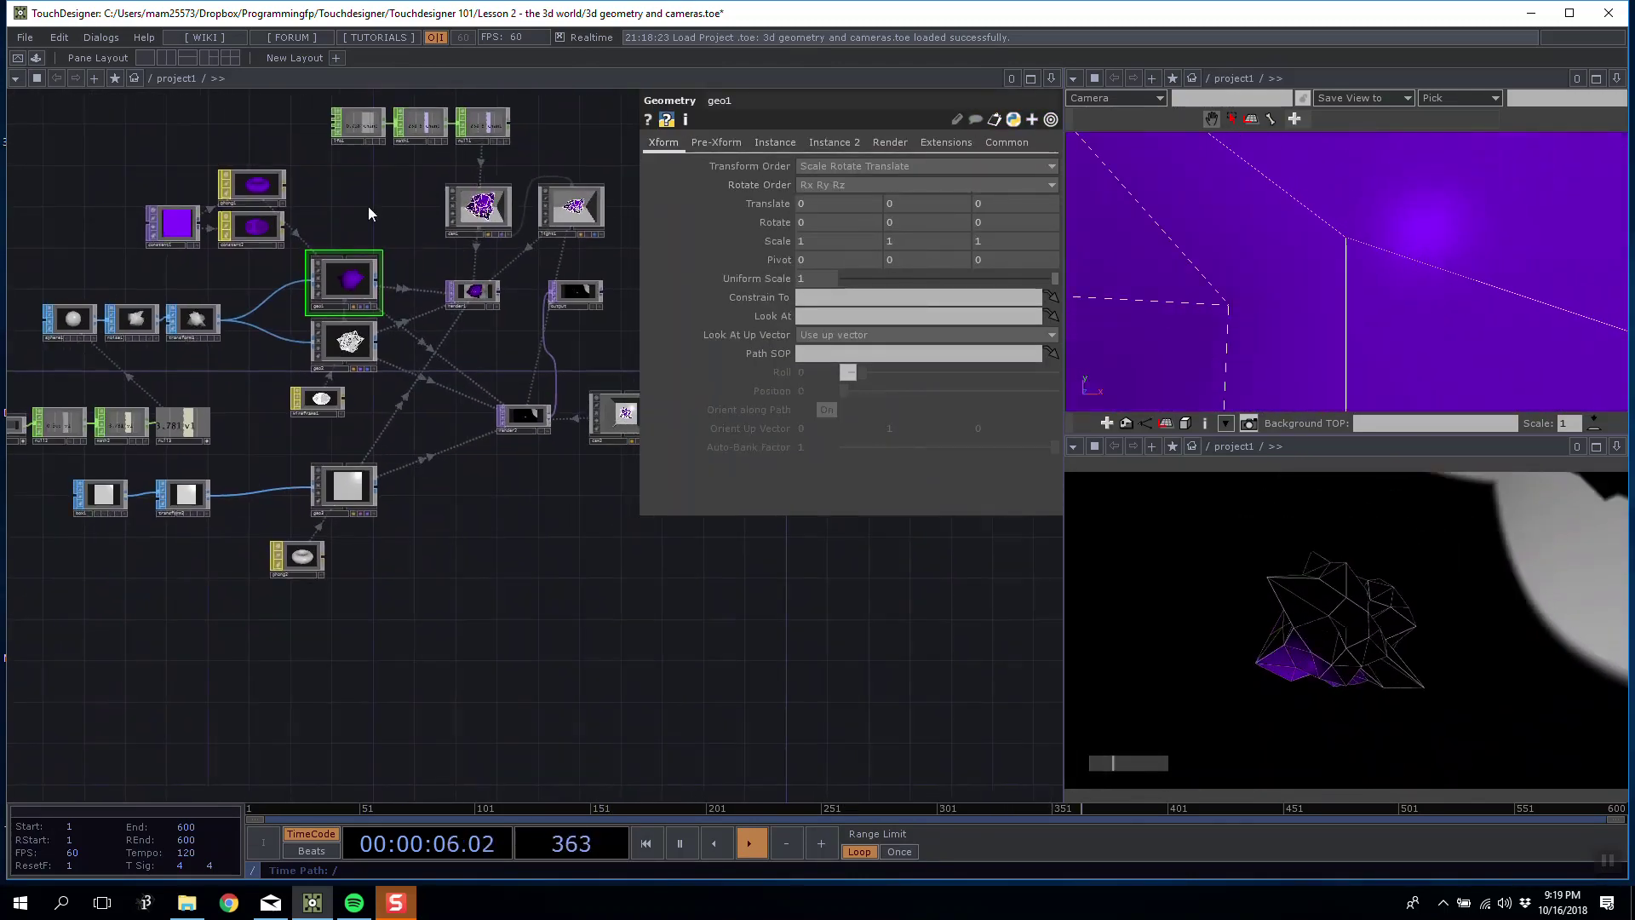
Quit the current project without saving, start a new TouchDesigner session and minimize the file window.
left_click(25, 38)
left_click(38, 230)
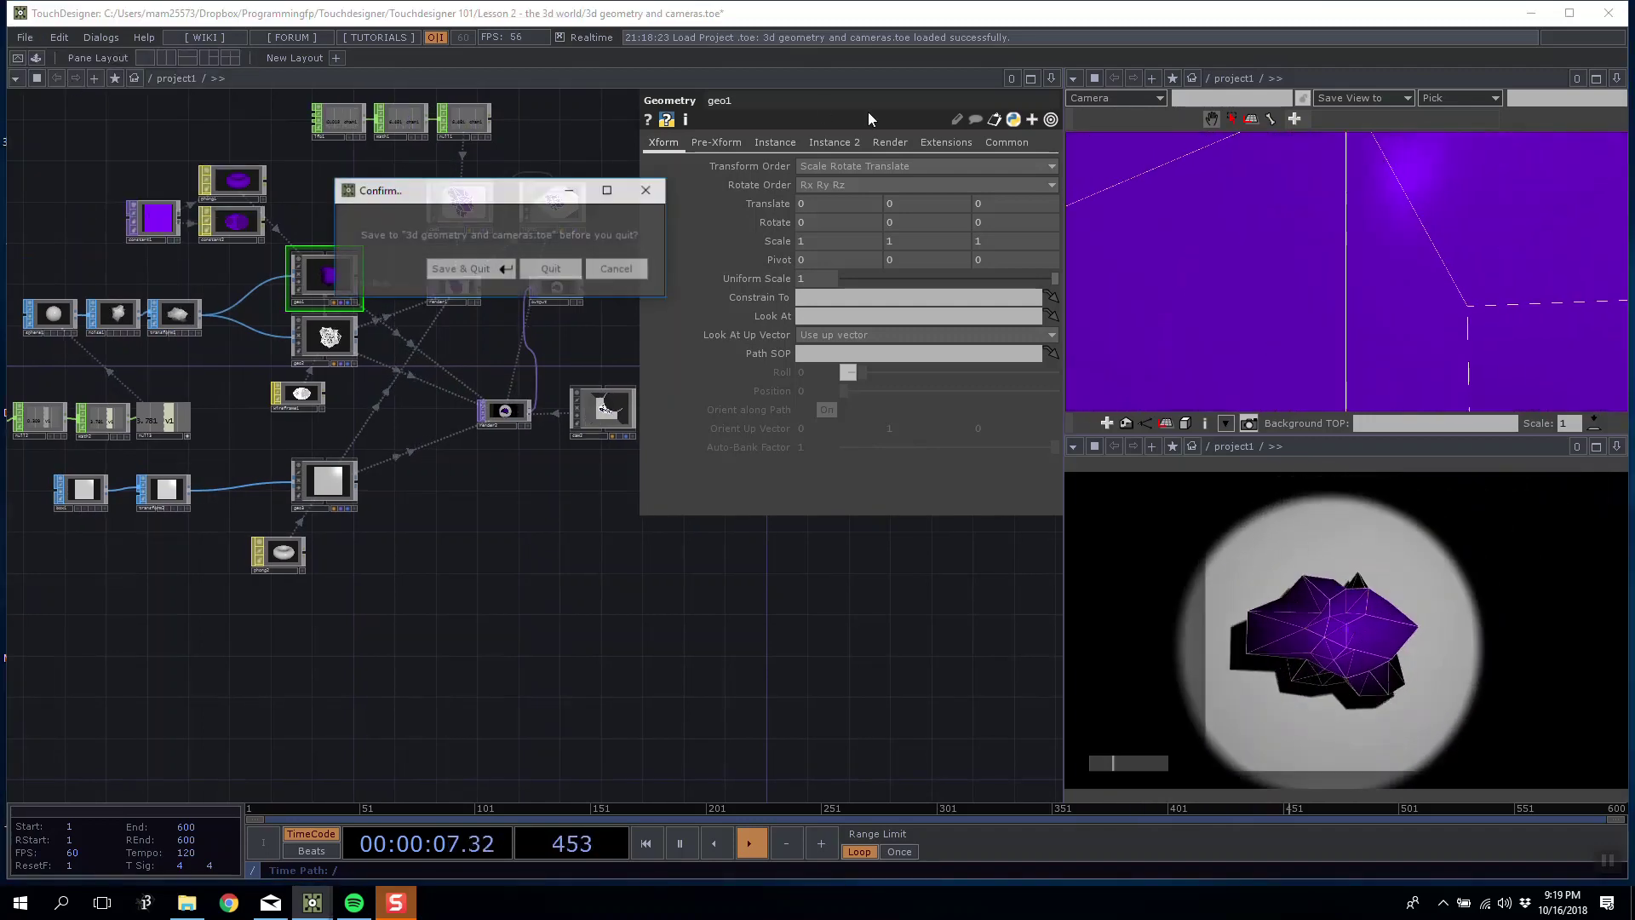
left_click(536, 271)
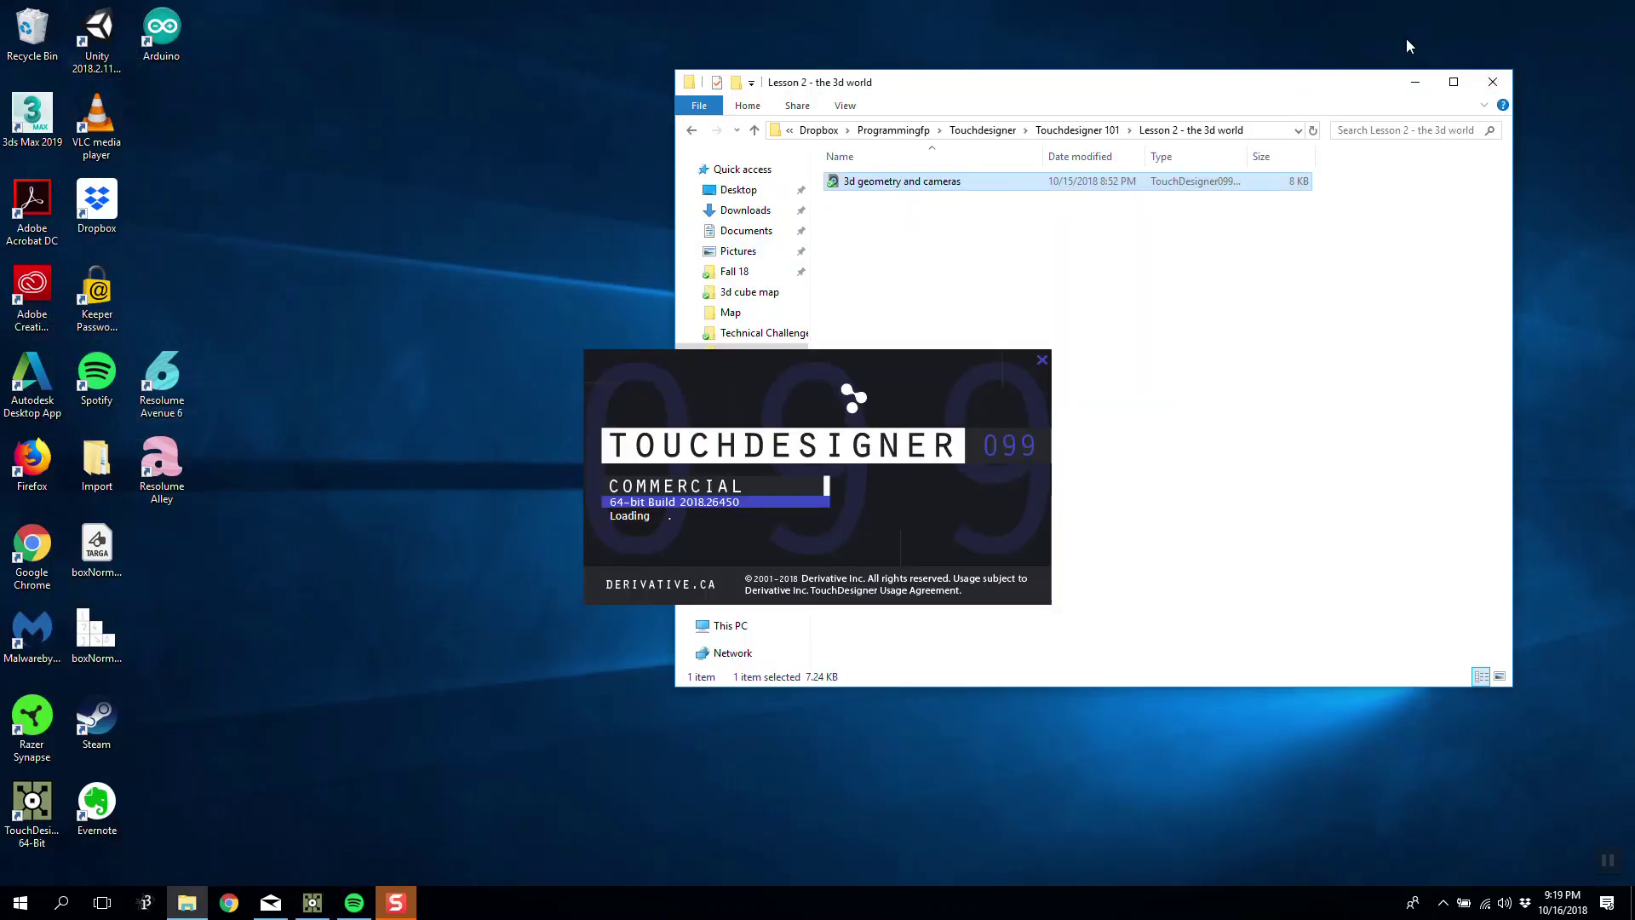
left_click(1415, 82)
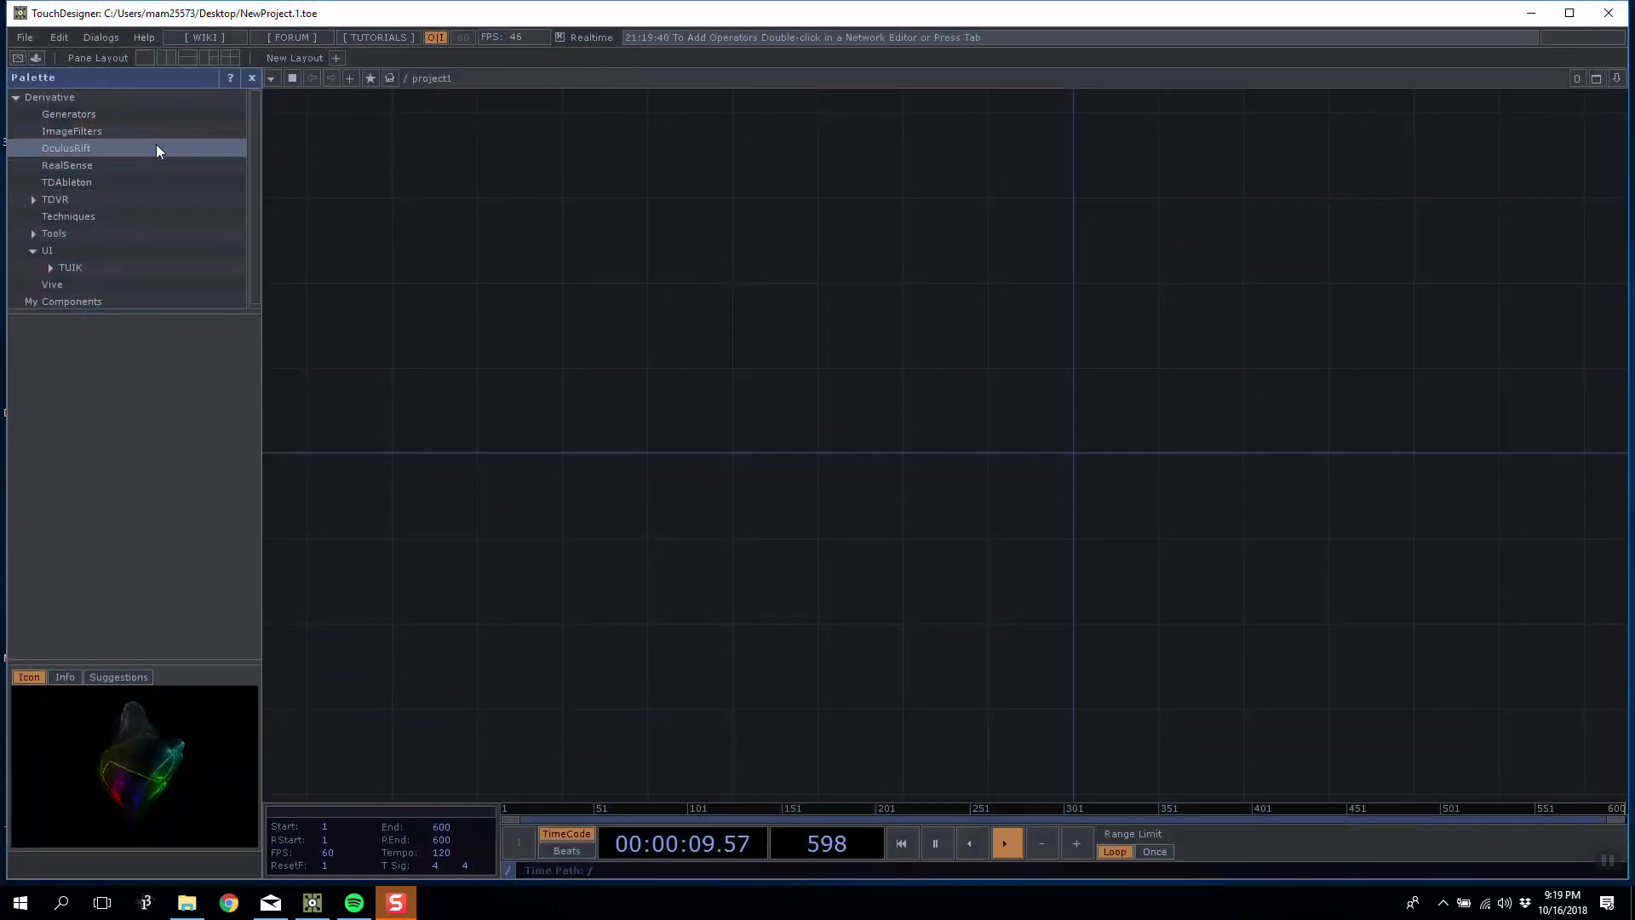
Close the Palette and arrange the workspace as one wide network pane with two stacked panes beside it.
left_click(252, 78)
key("alt+bracketleft")
key("alt+bracketright")
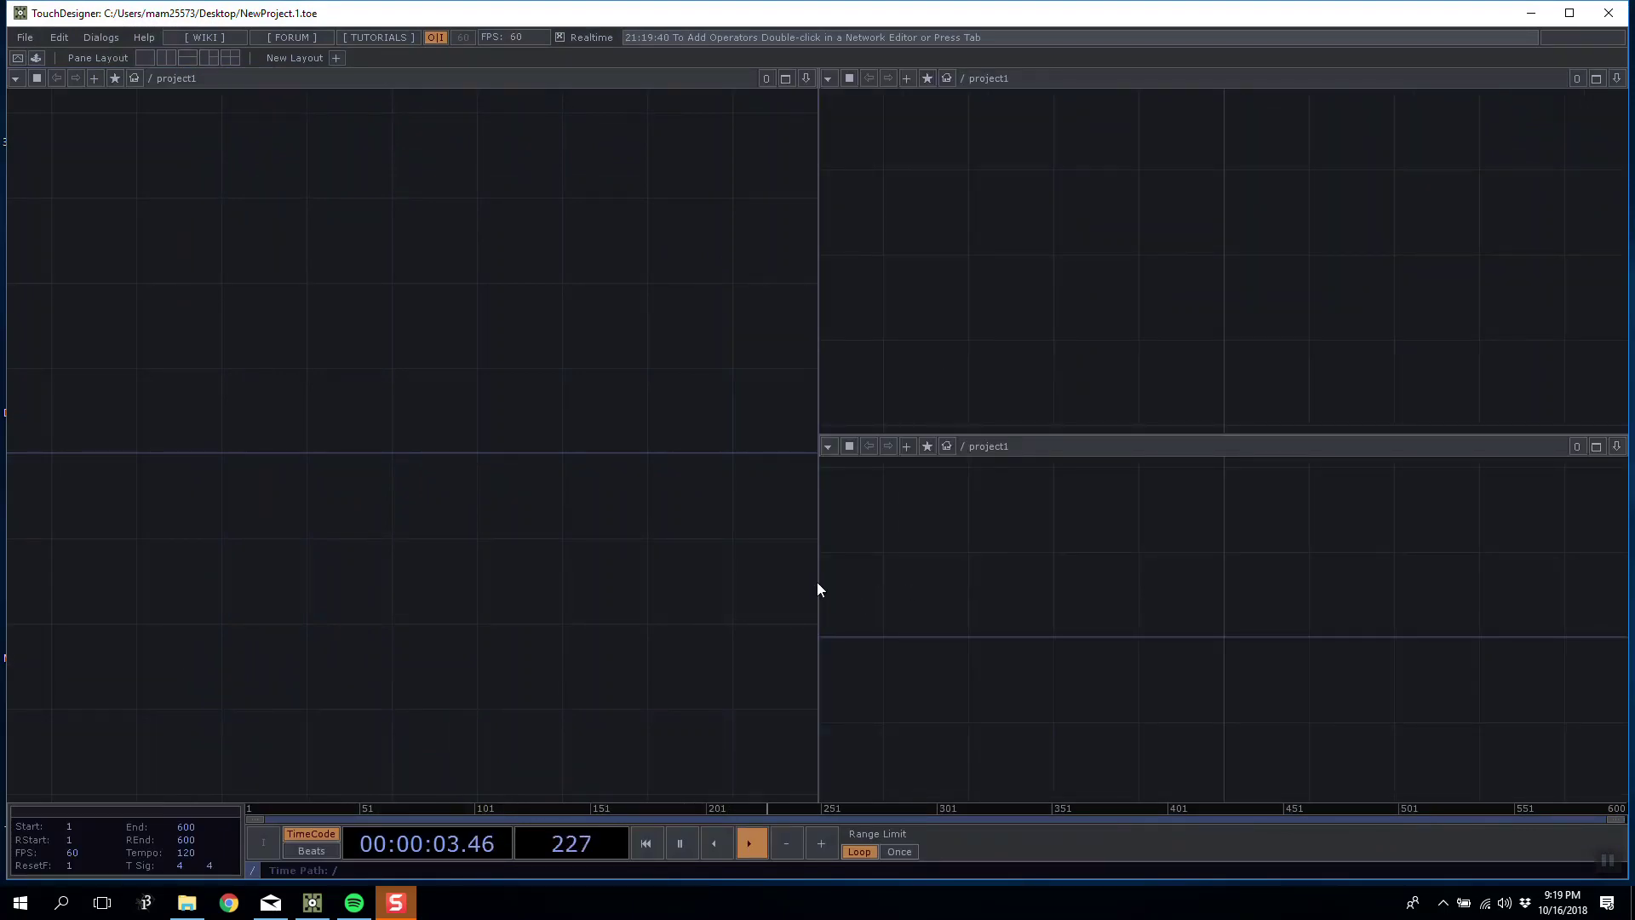
left_click_drag(820, 586, 1187, 562)
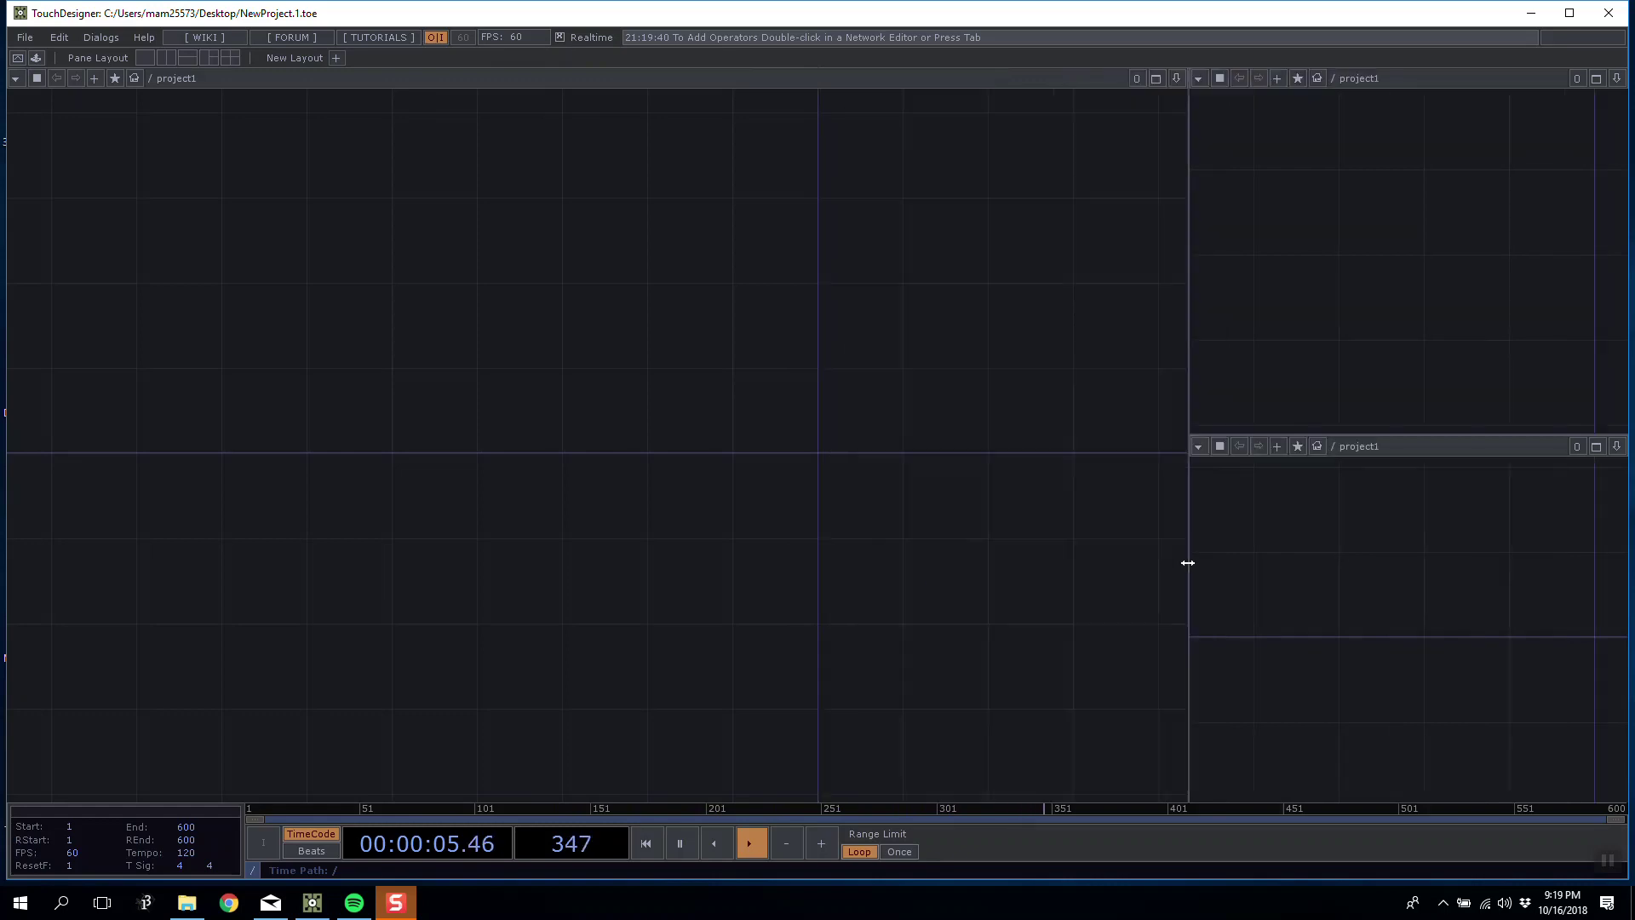
Make the upper stacked pane a Geometry Viewer and the lower one a Panel, widening both.
left_click(1200, 78)
left_click(1227, 131)
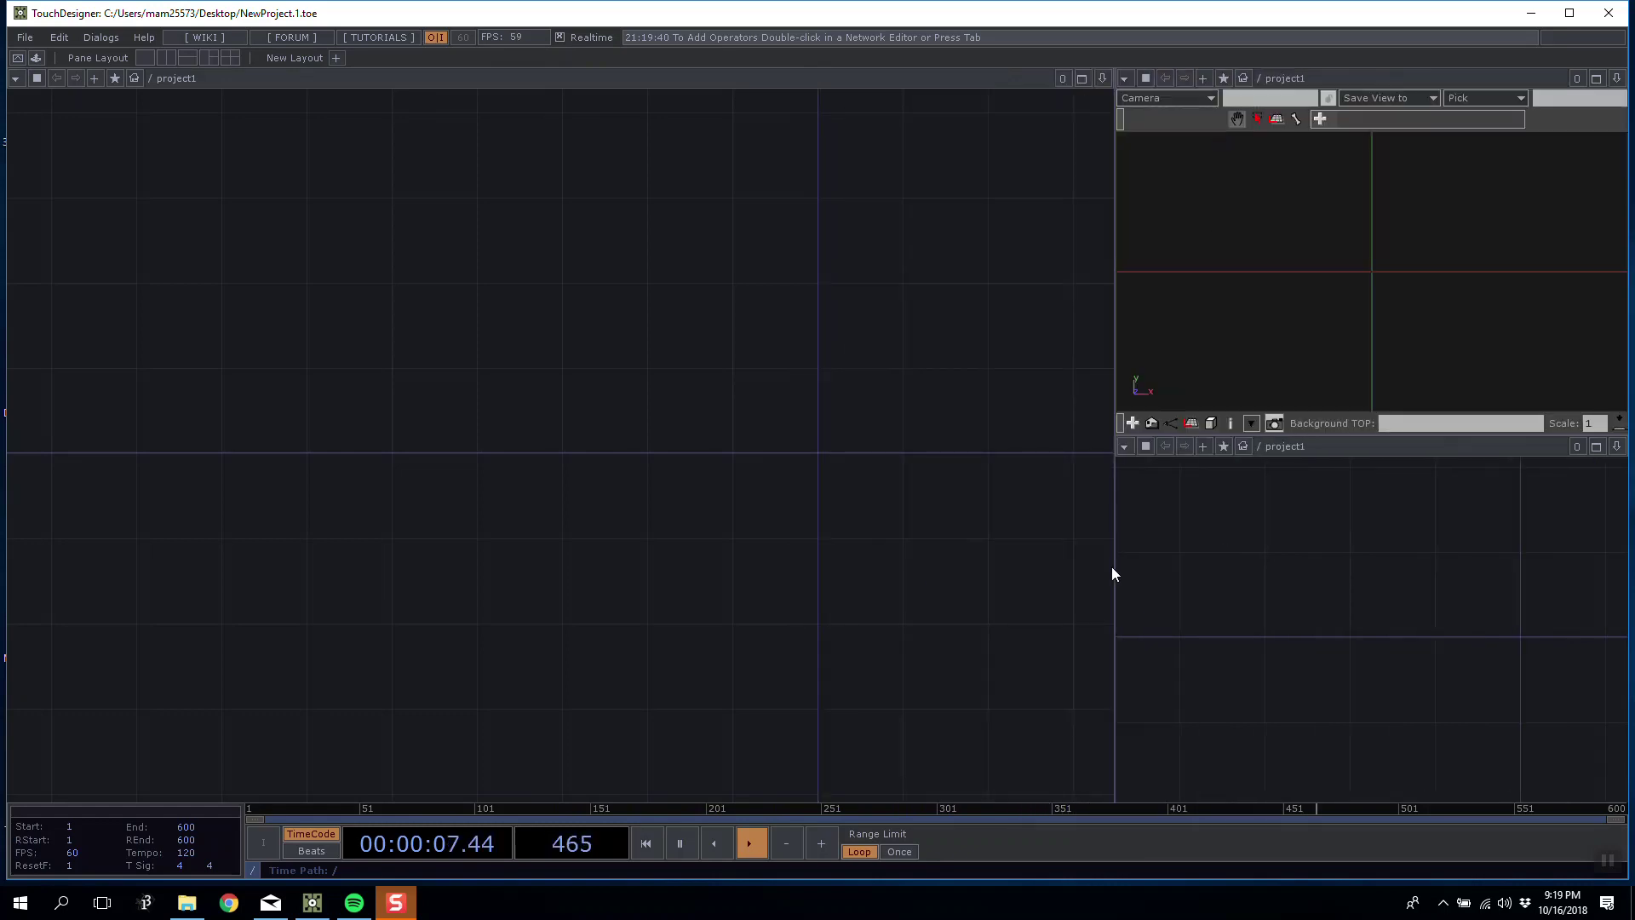
left_click_drag(1018, 567, 1007, 562)
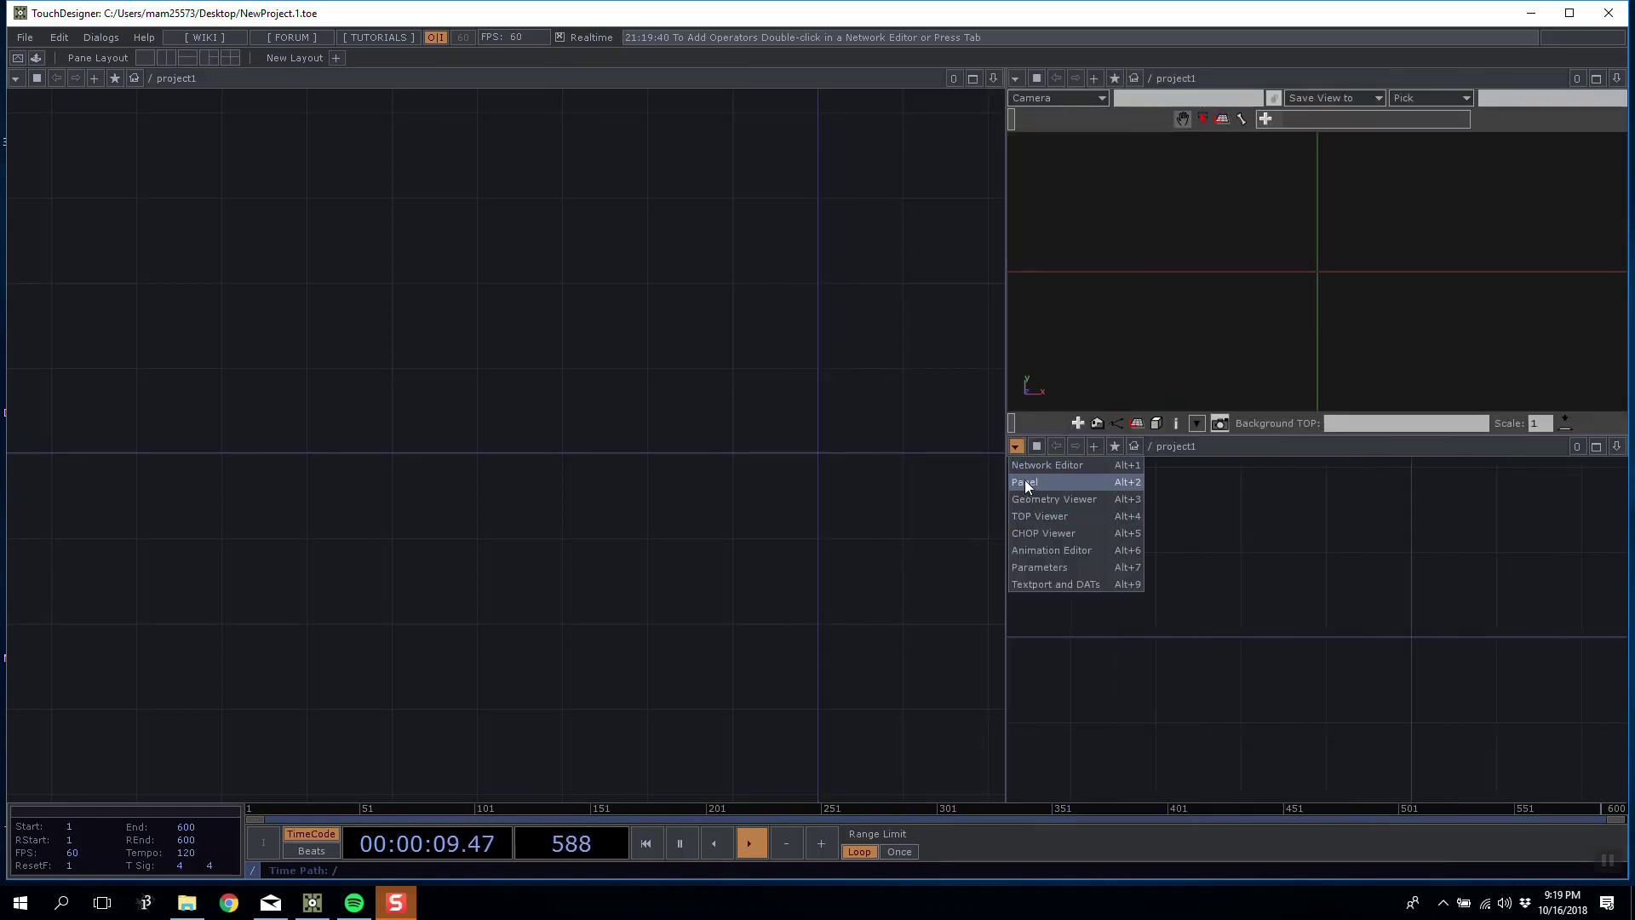
left_click(1025, 484)
Maximize the TouchDesigner window to fill the screen.
left_click_drag(717, 431, 587, 406)
scroll(571, 437, "down", 3)
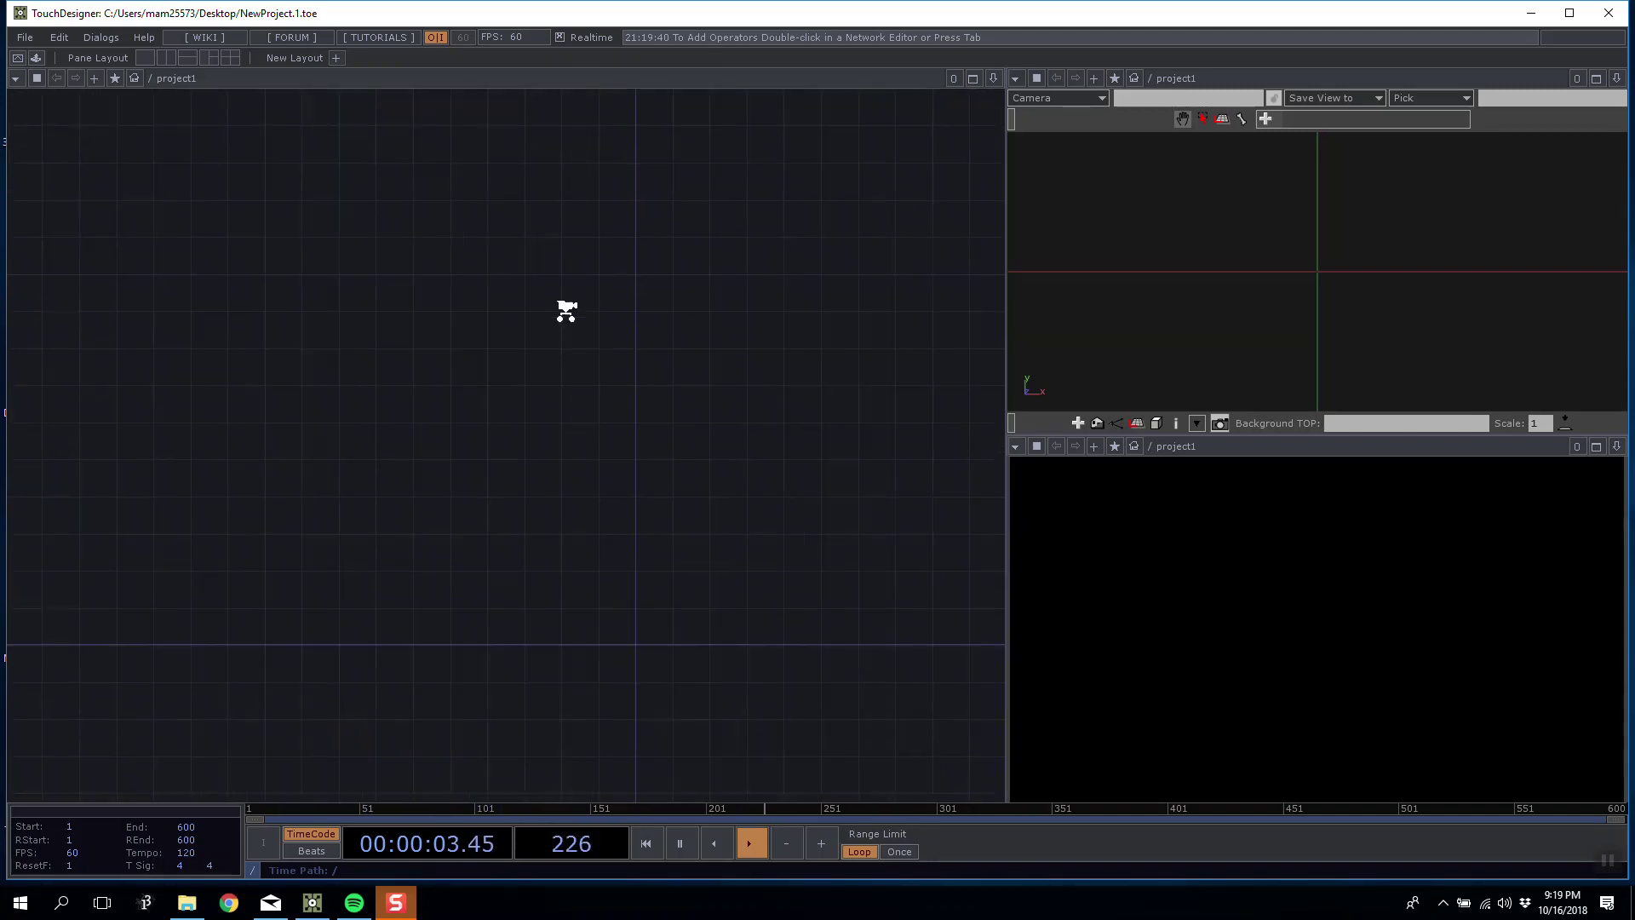
left_click_drag(540, 236, 603, 334)
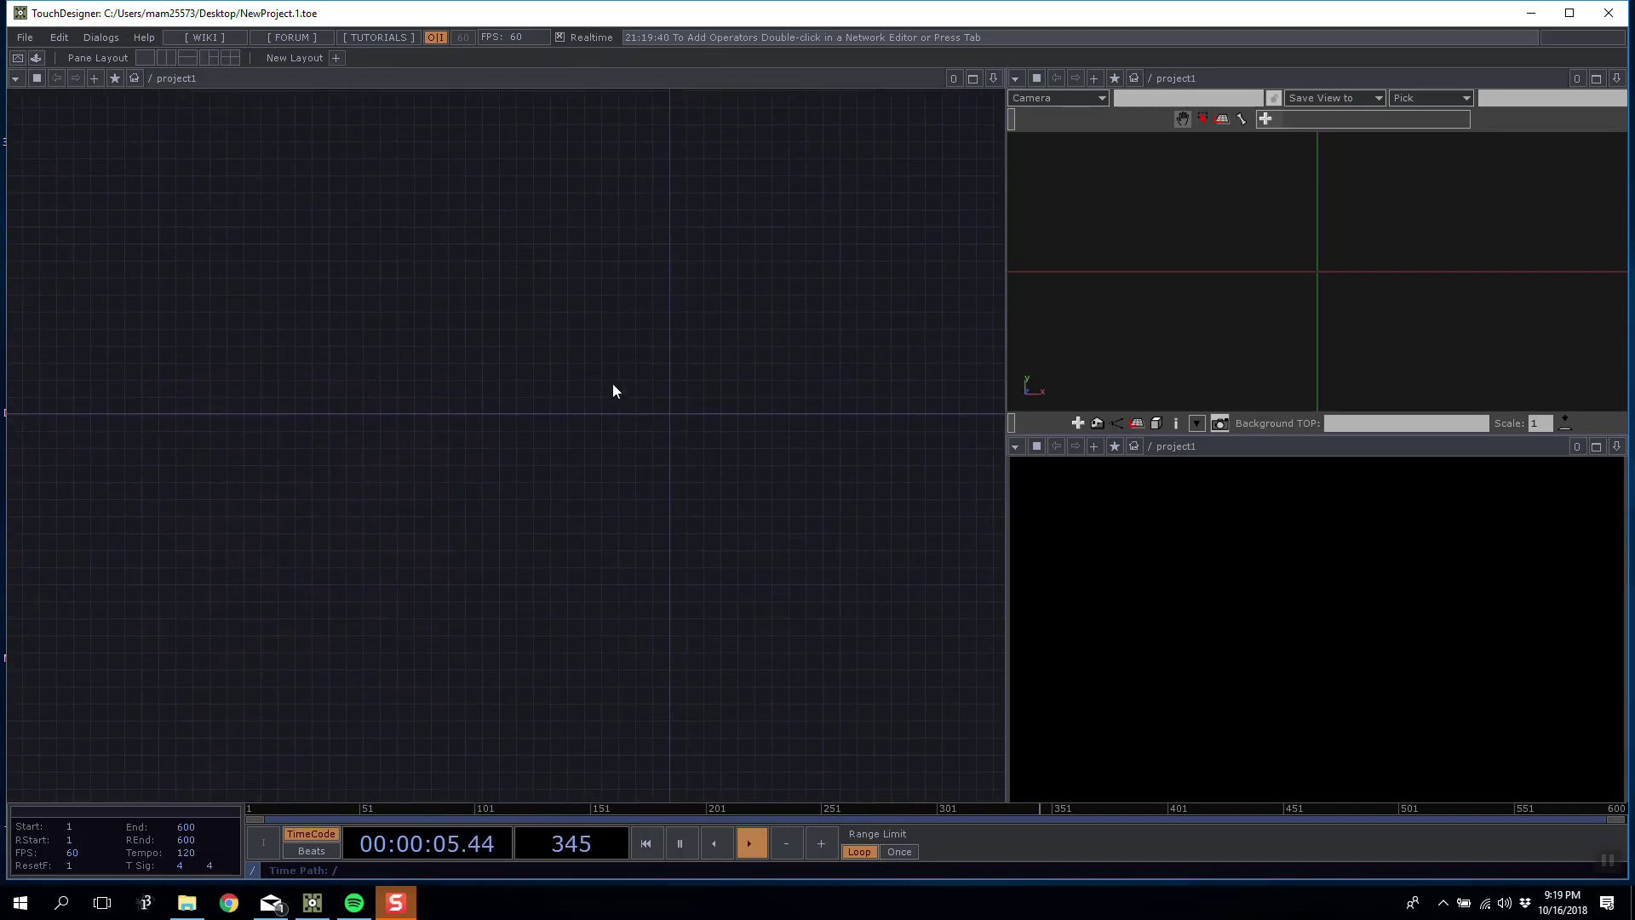
left_click_drag(445, 1, 448, 0)
double_click(456, 11)
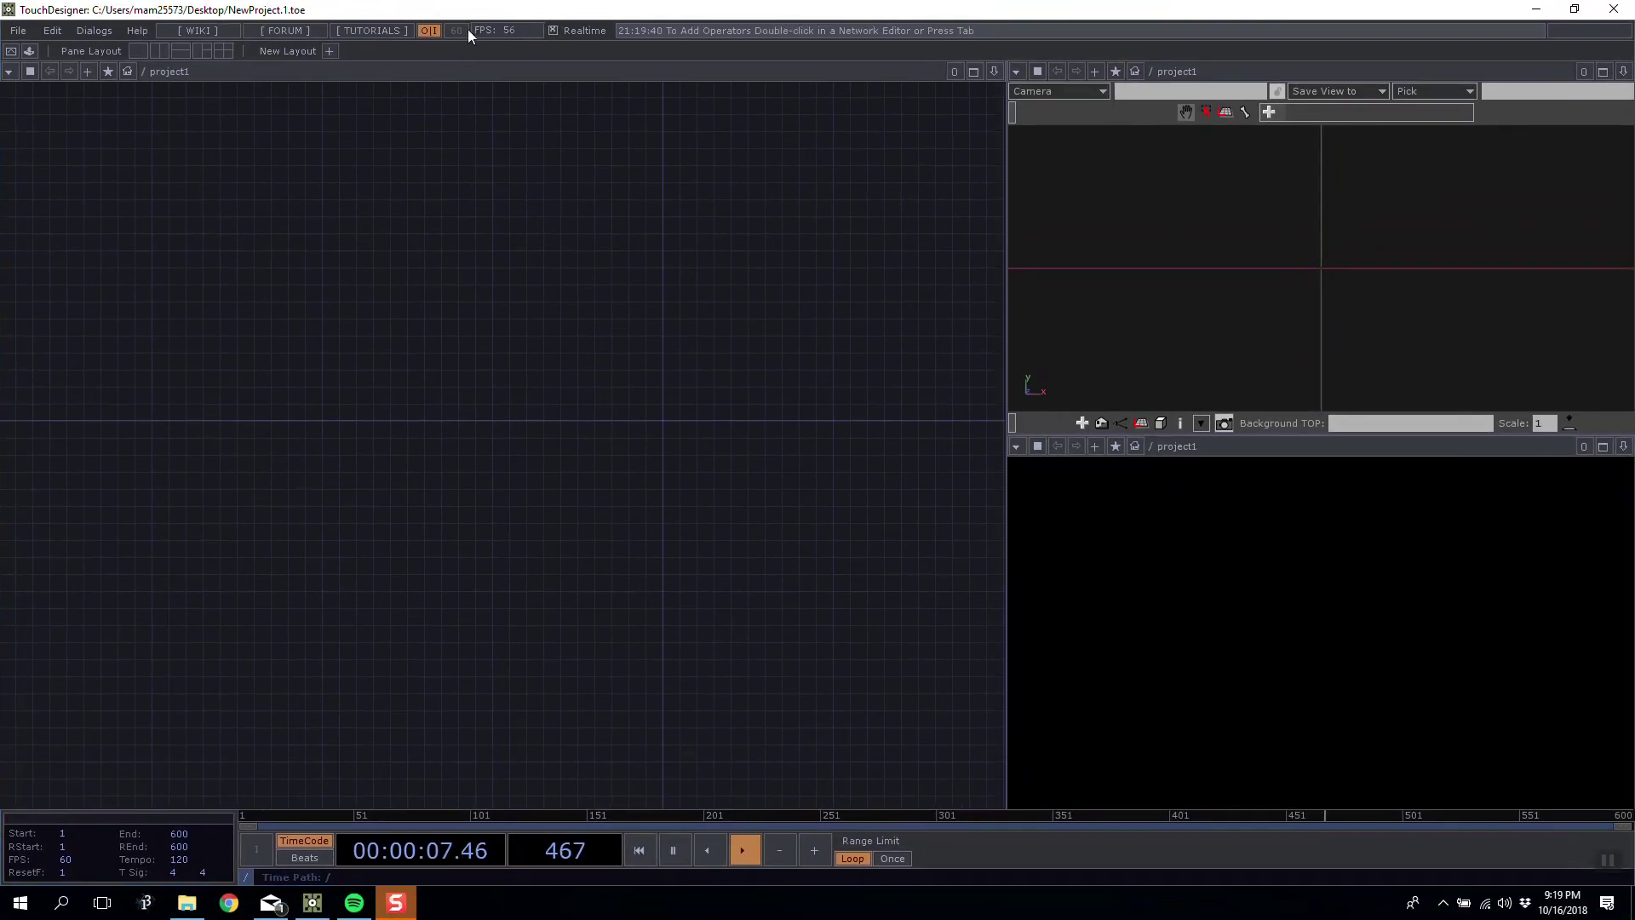
Browse the SOP operators in the OP Create Dialog without adding one.
key("Tab")
left_click(192, 157)
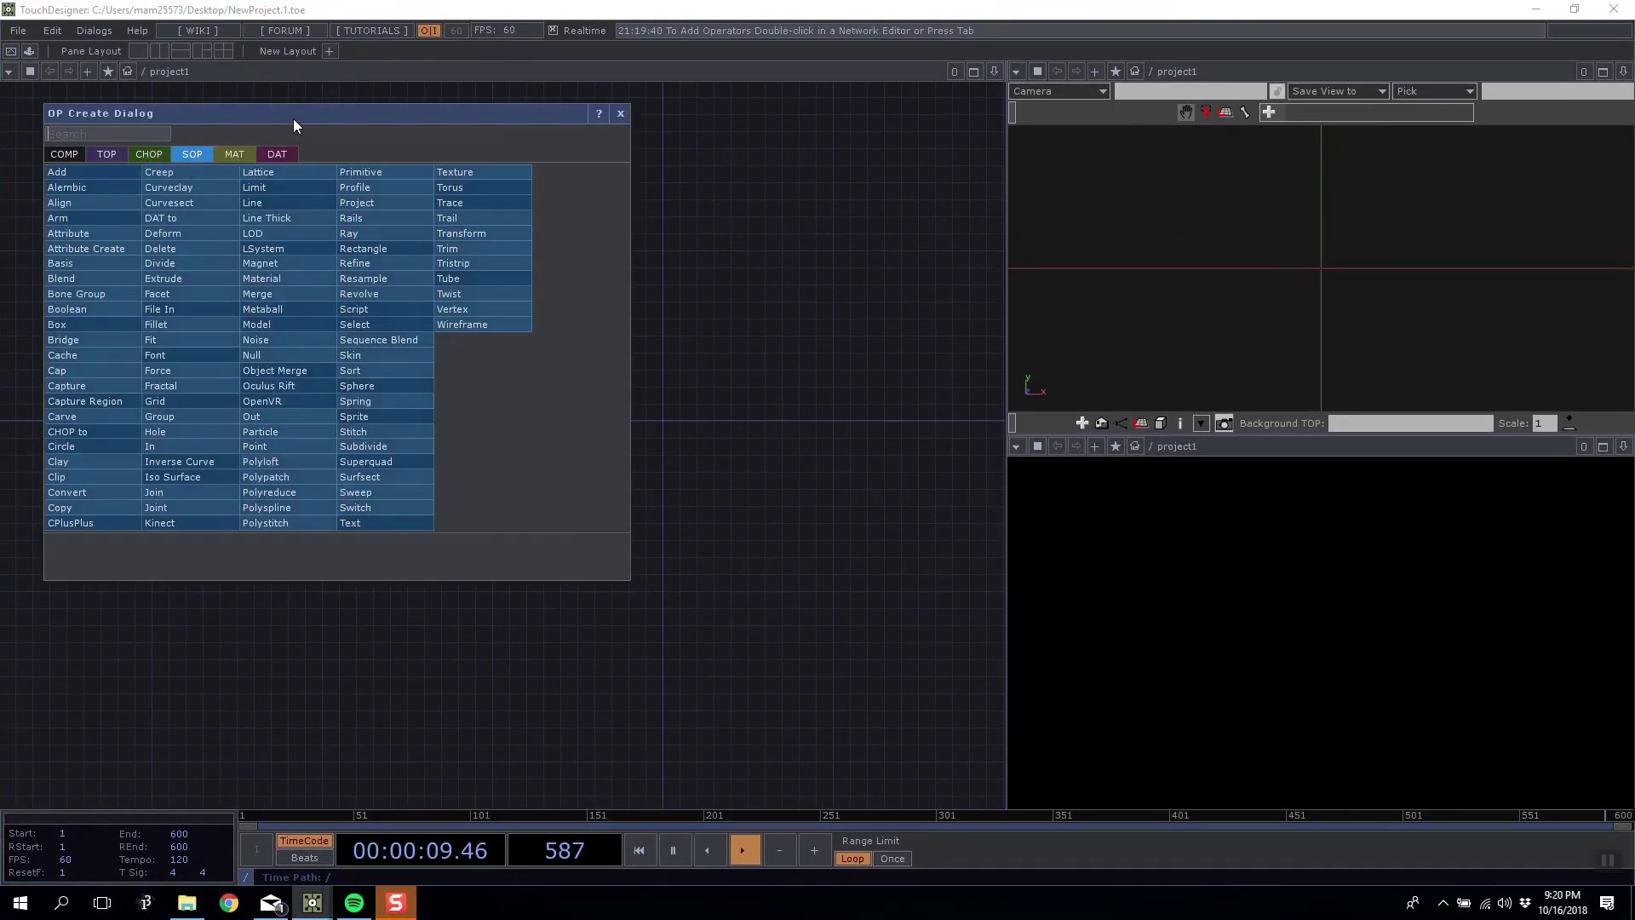
left_click_drag(294, 120, 565, 115)
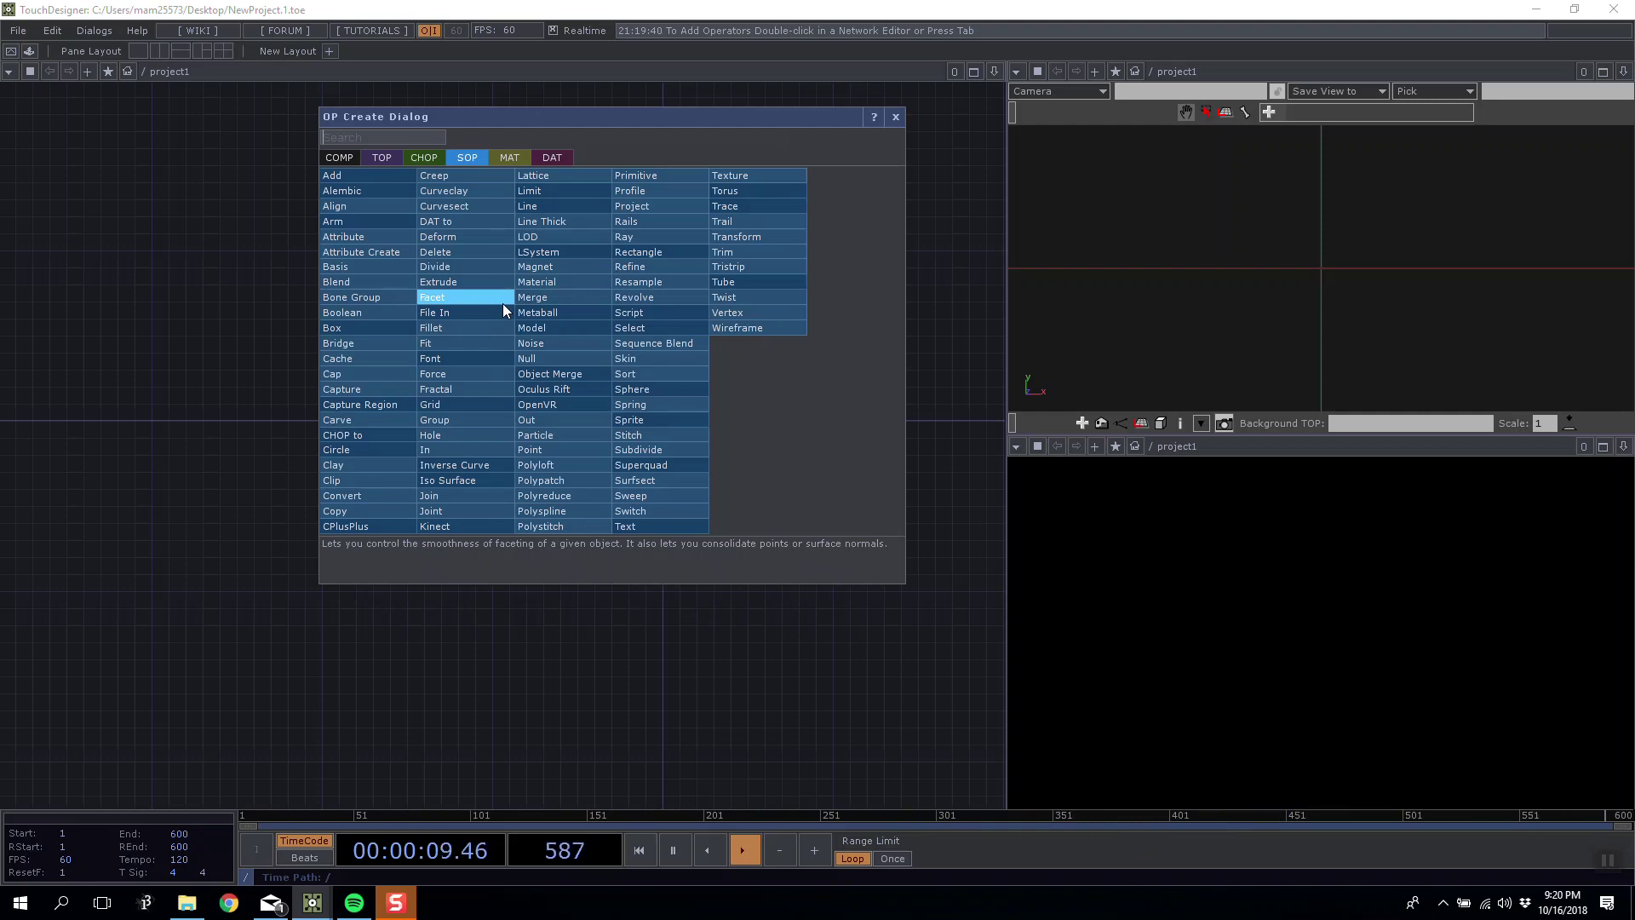
left_click(278, 702)
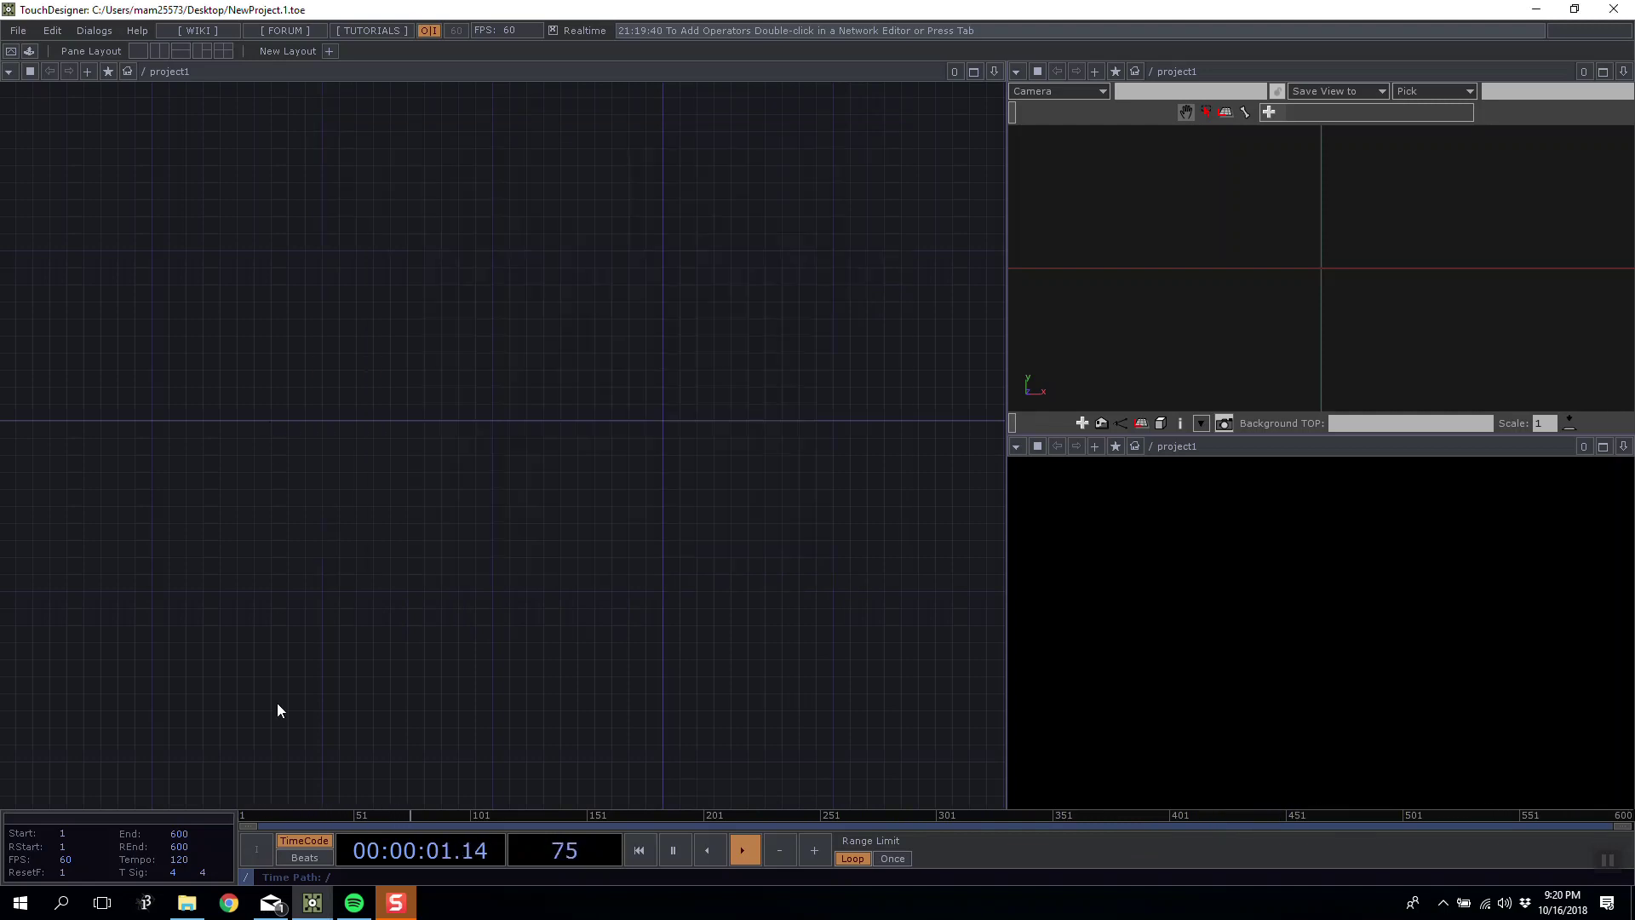
Switch to File Explorer and open the assets folder under Fall 18, AET362C-Generative Media Visuals, Assessments, Project 1, Materials.
left_click(201, 912)
left_click(738, 272)
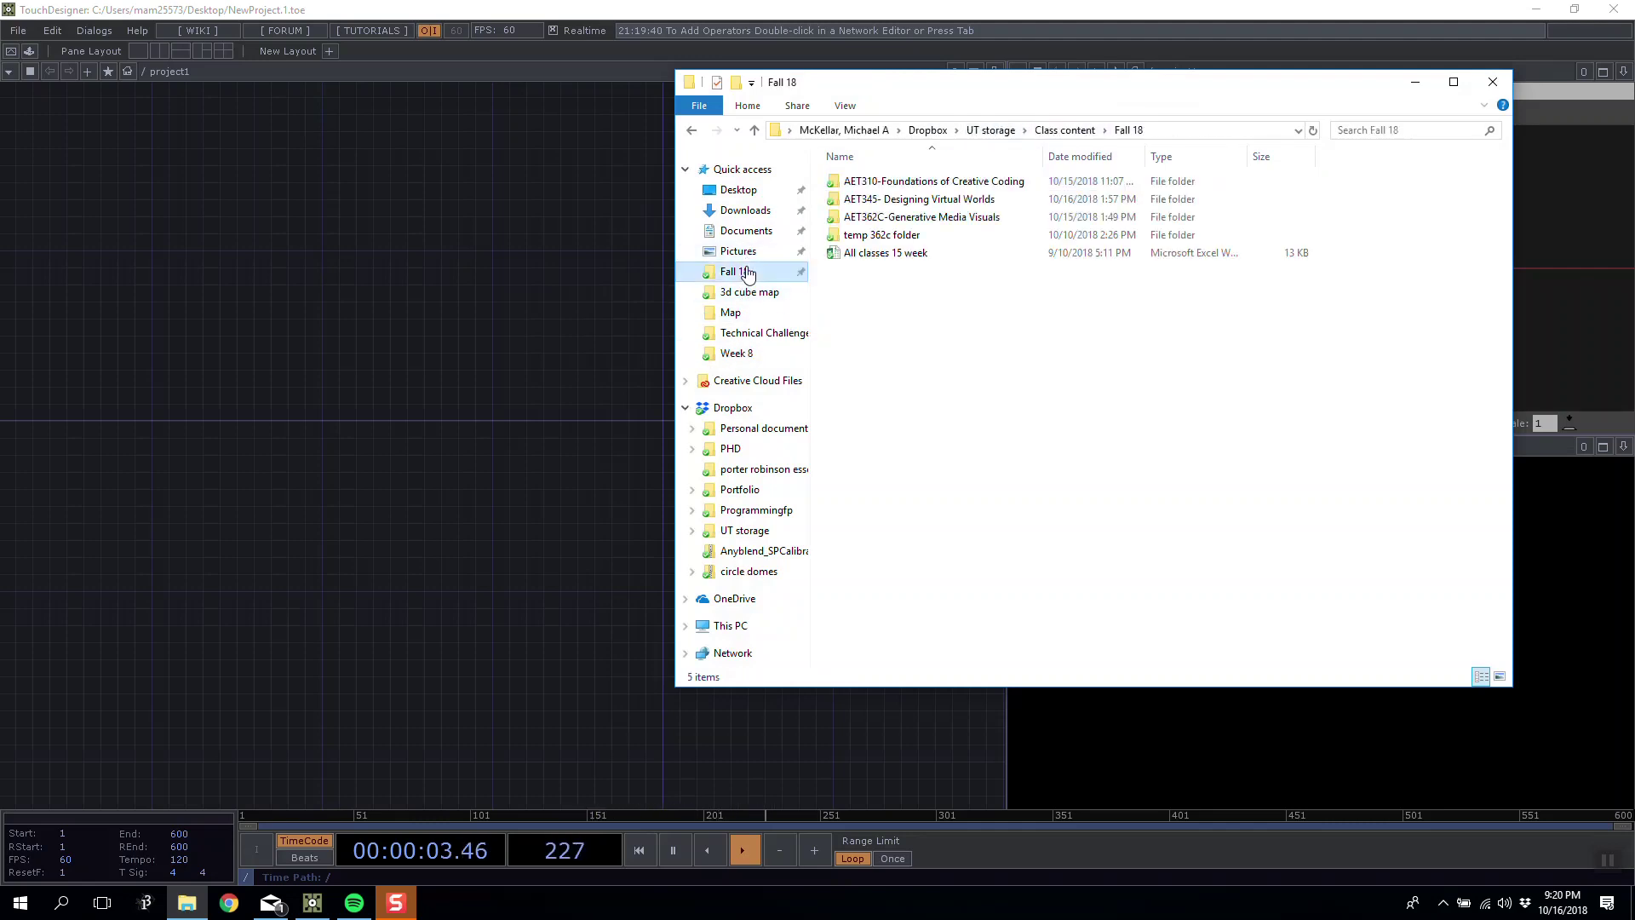
double_click(910, 218)
double_click(890, 307)
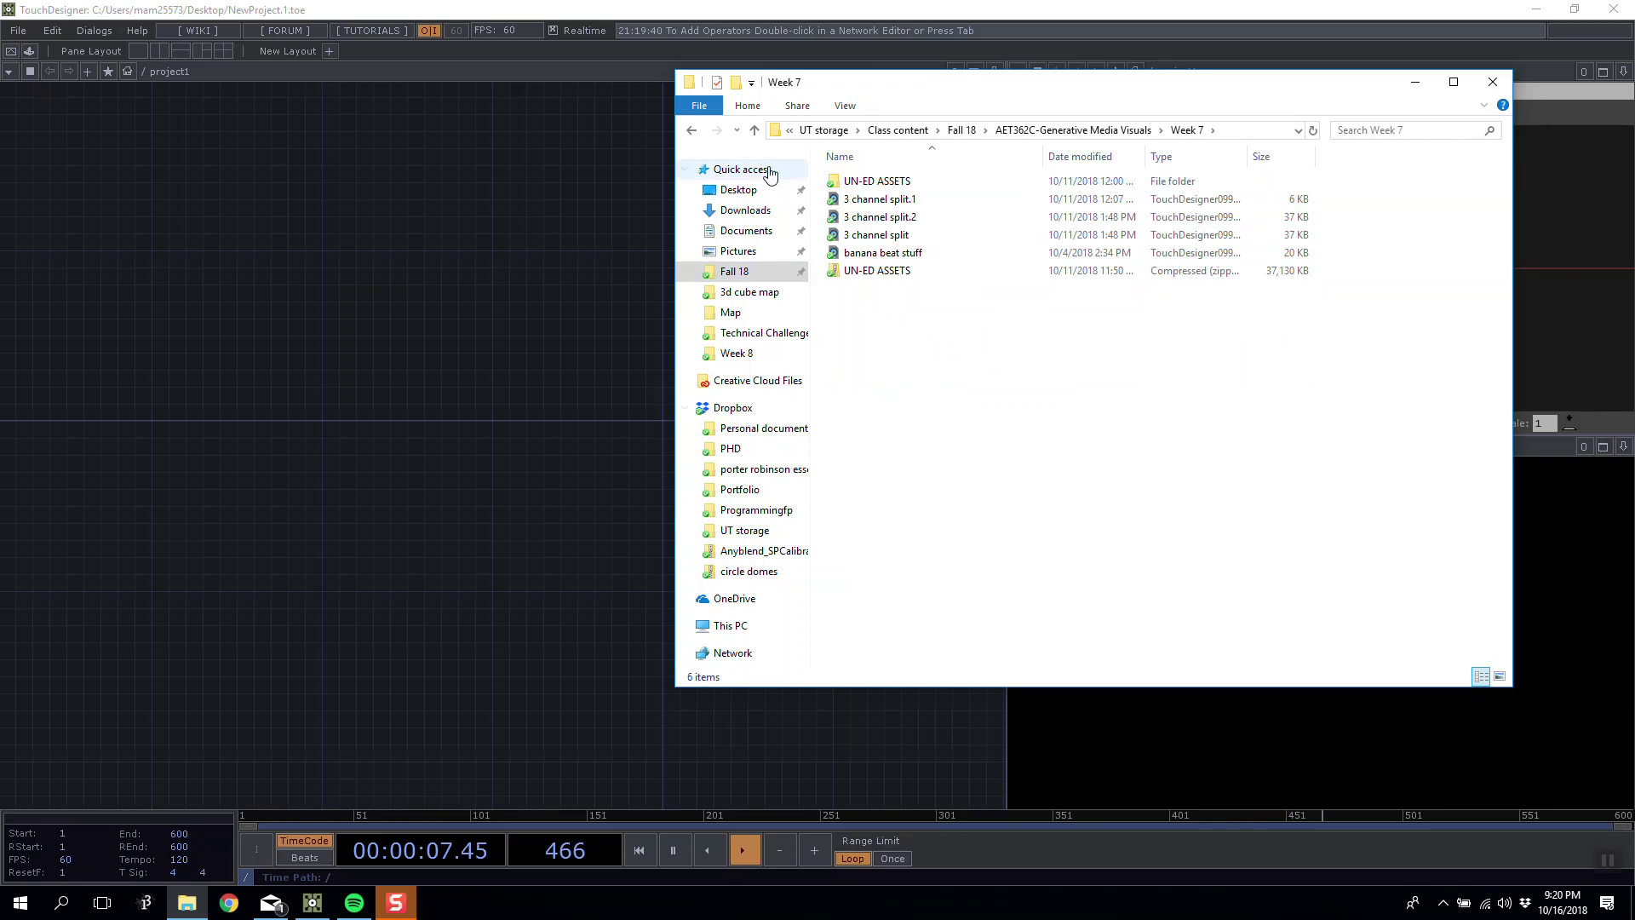
left_click(692, 129)
double_click(873, 181)
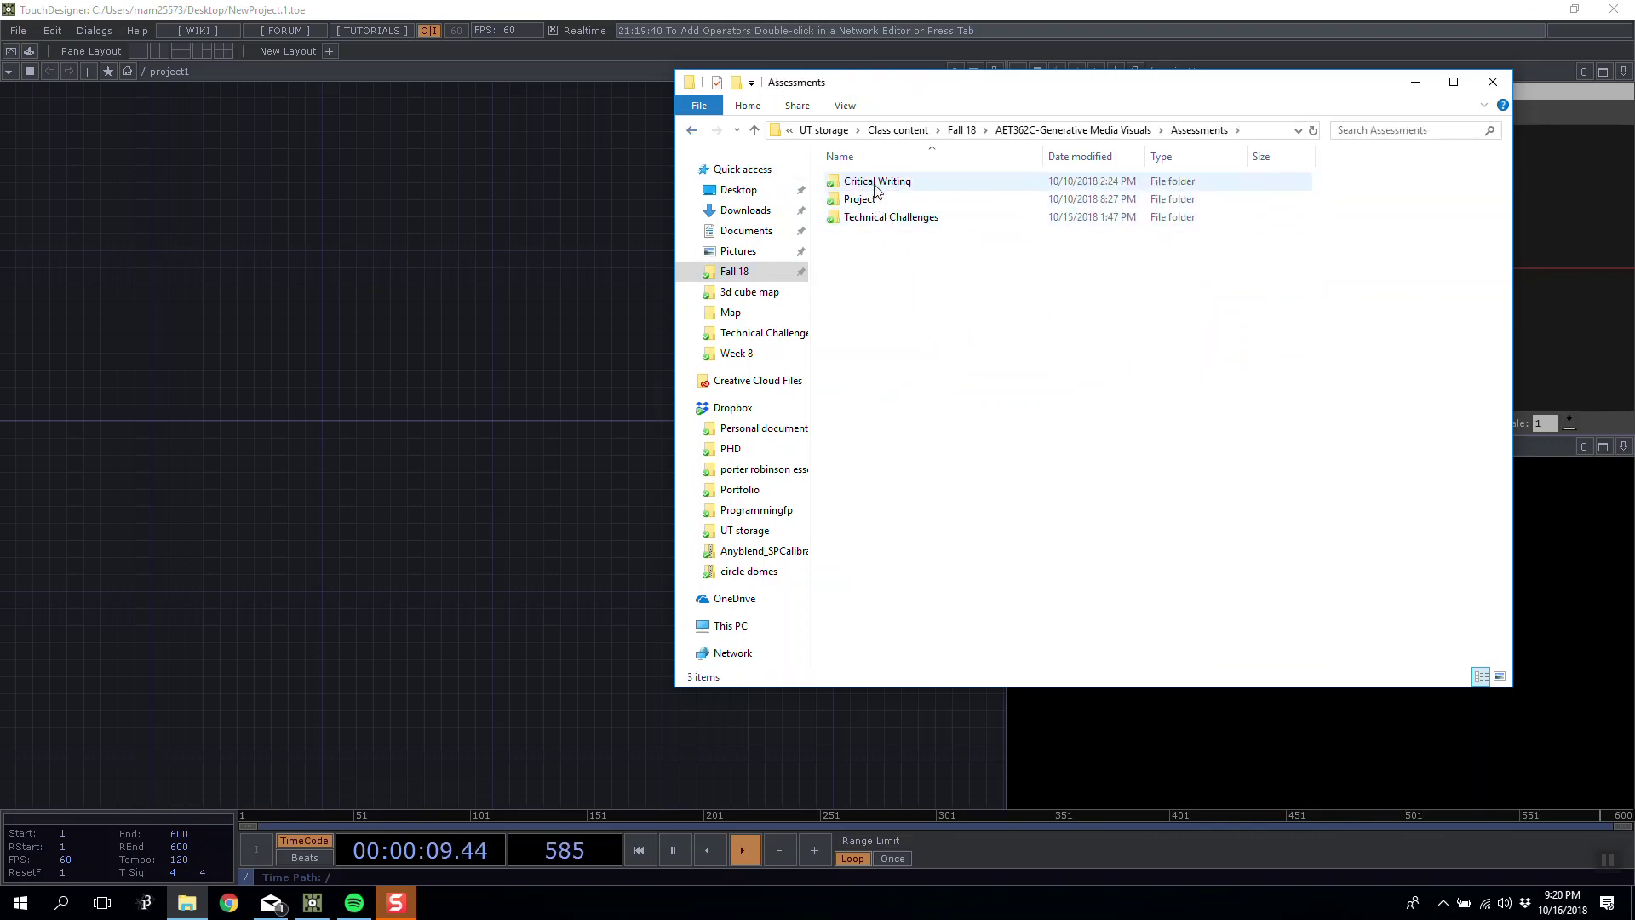
double_click(882, 219)
left_click(880, 216)
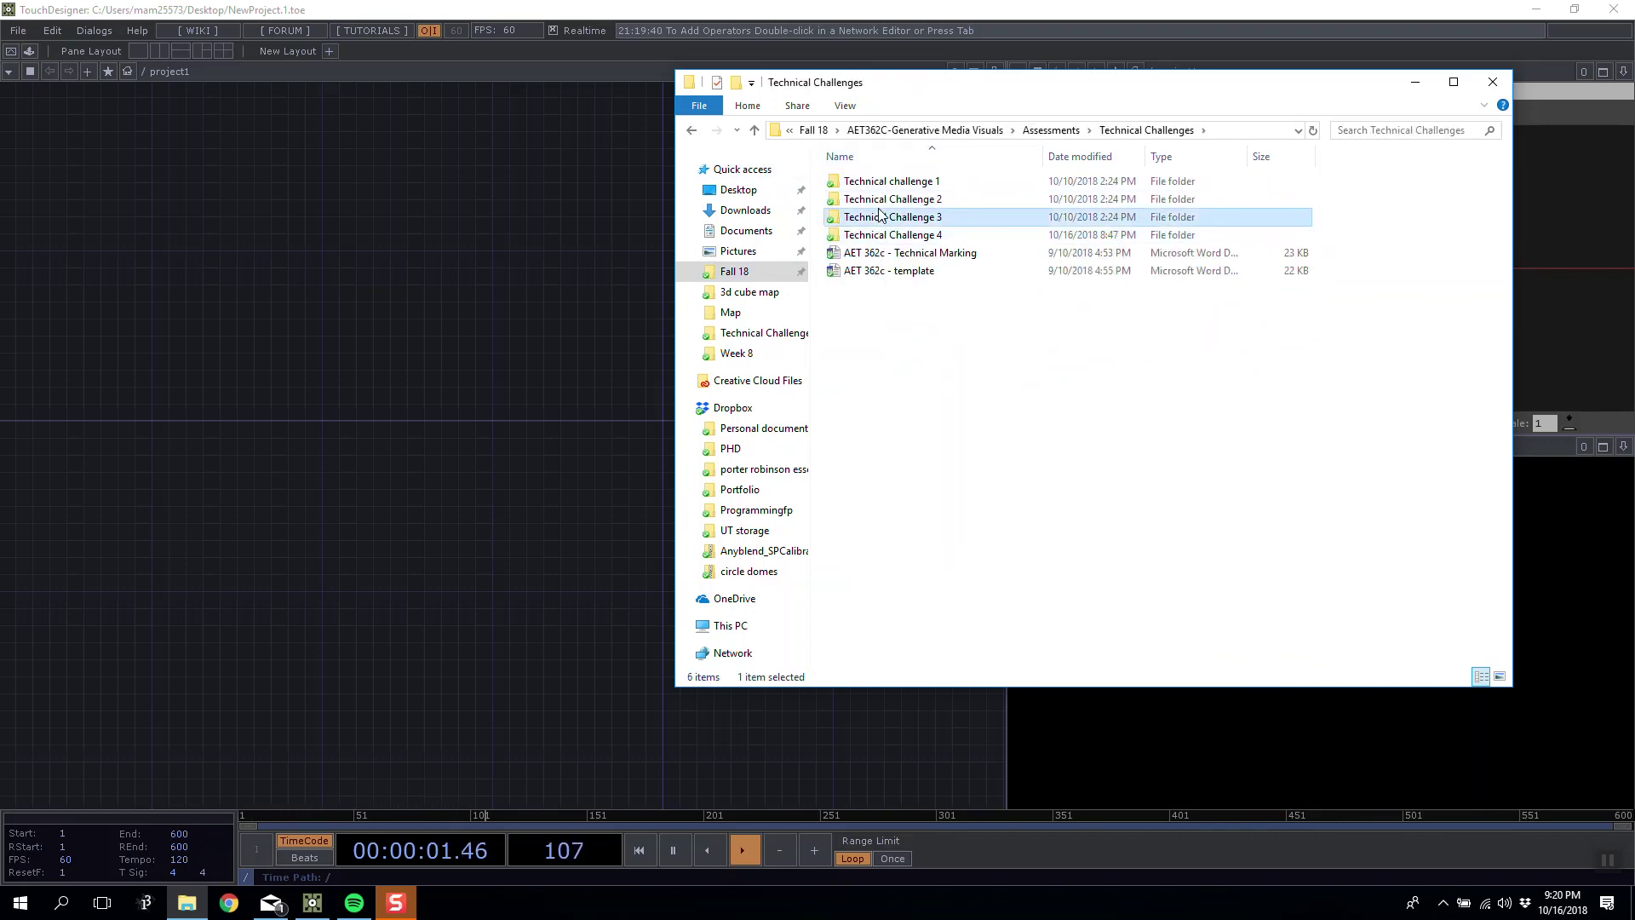
left_click(692, 129)
double_click(860, 196)
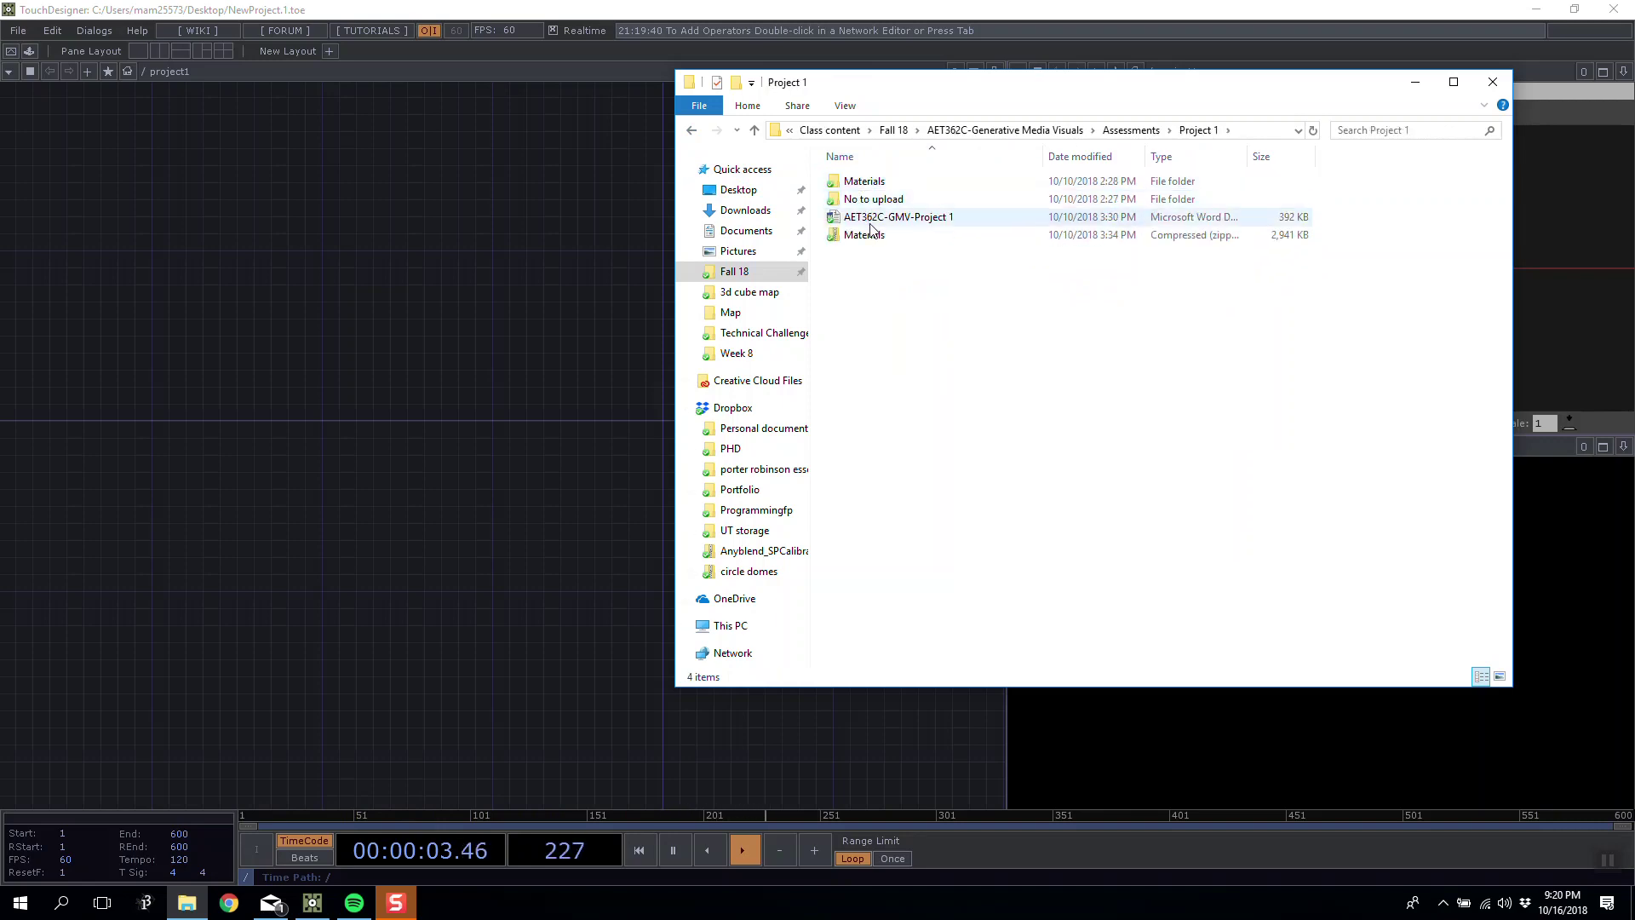
double_click(867, 183)
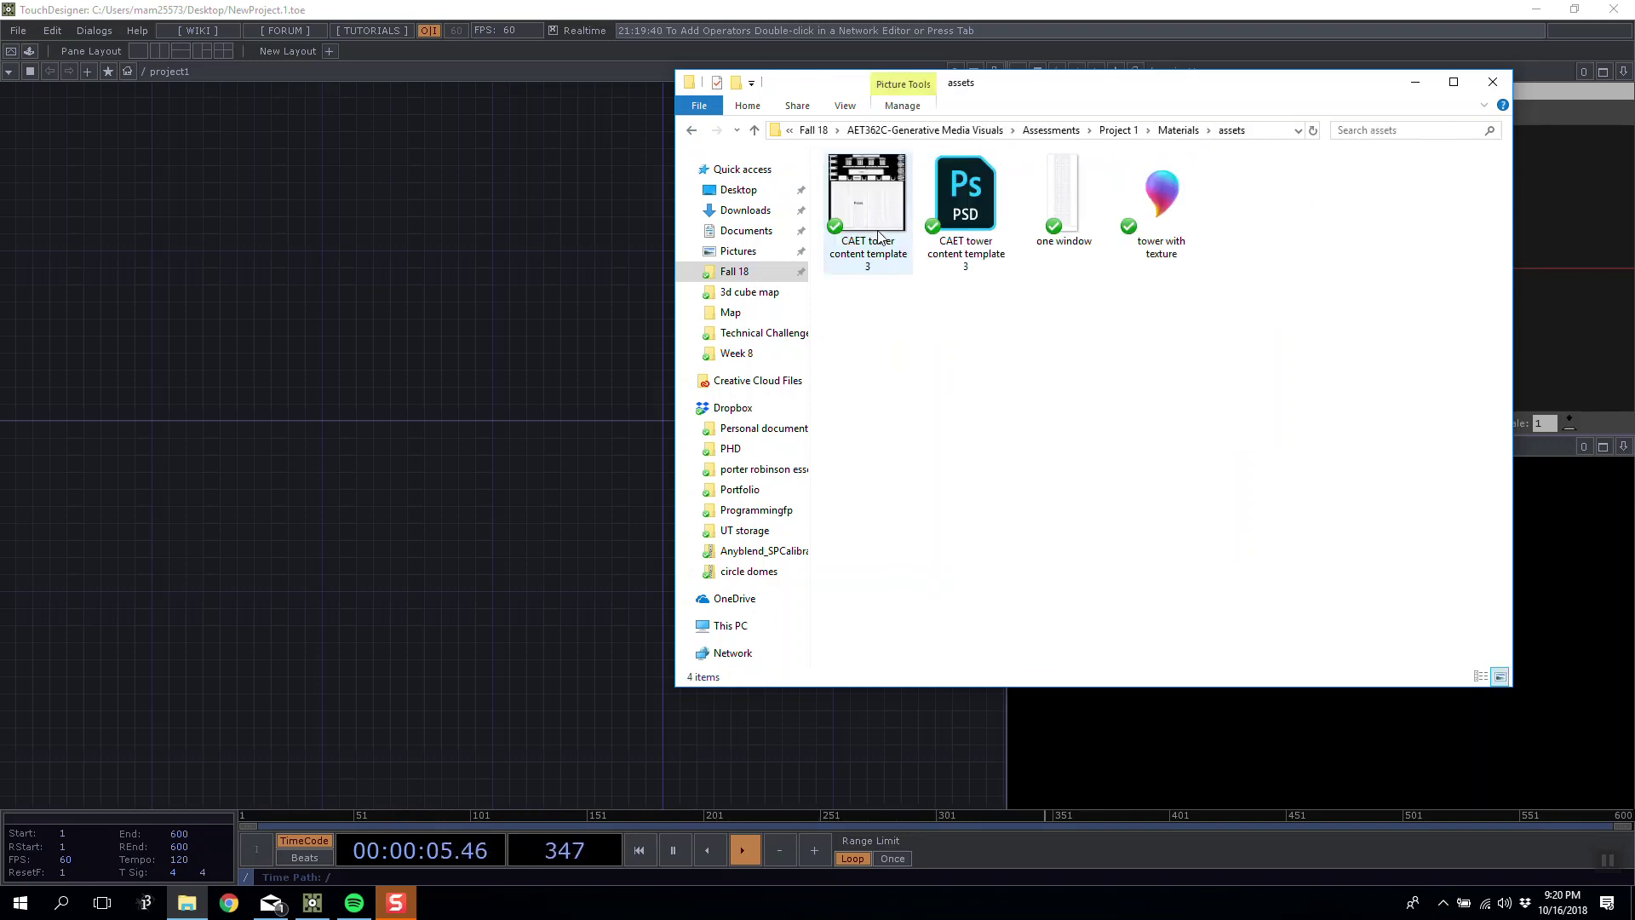
Import the "tower with texture" FBX model into the project1 network and frame the whole tower in the geometry viewer.
left_click_drag(540, 371, 256, 339)
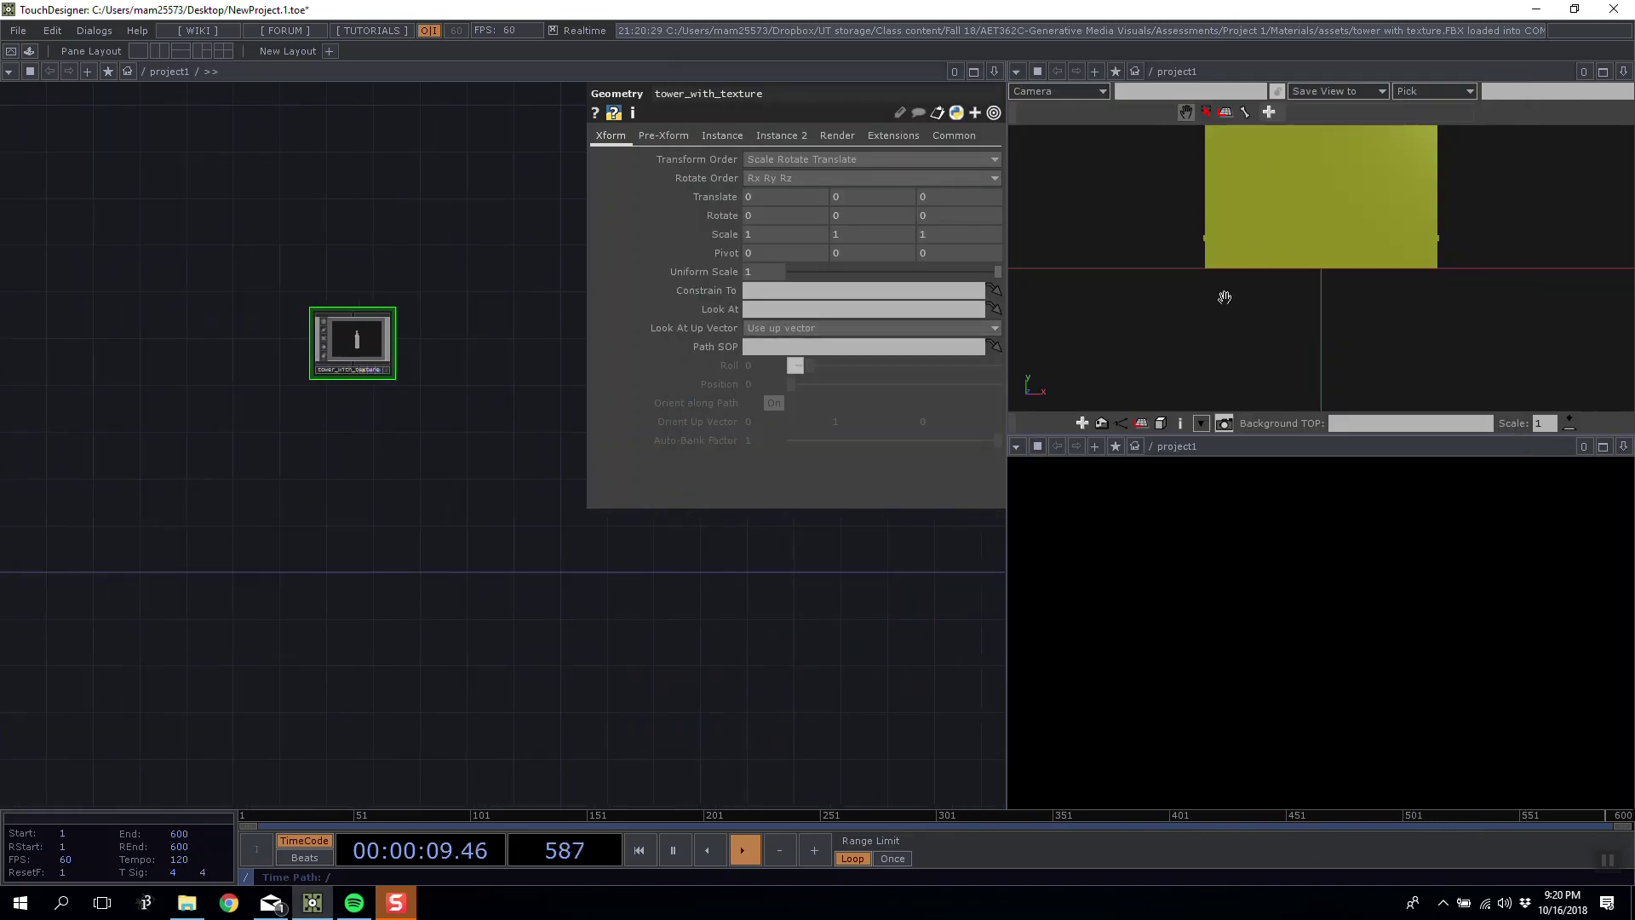
middle_click_drag(1265, 253, 1226, 387)
left_click_drag(1296, 258, 1288, 304)
right_click(1303, 283)
left_click(1330, 245)
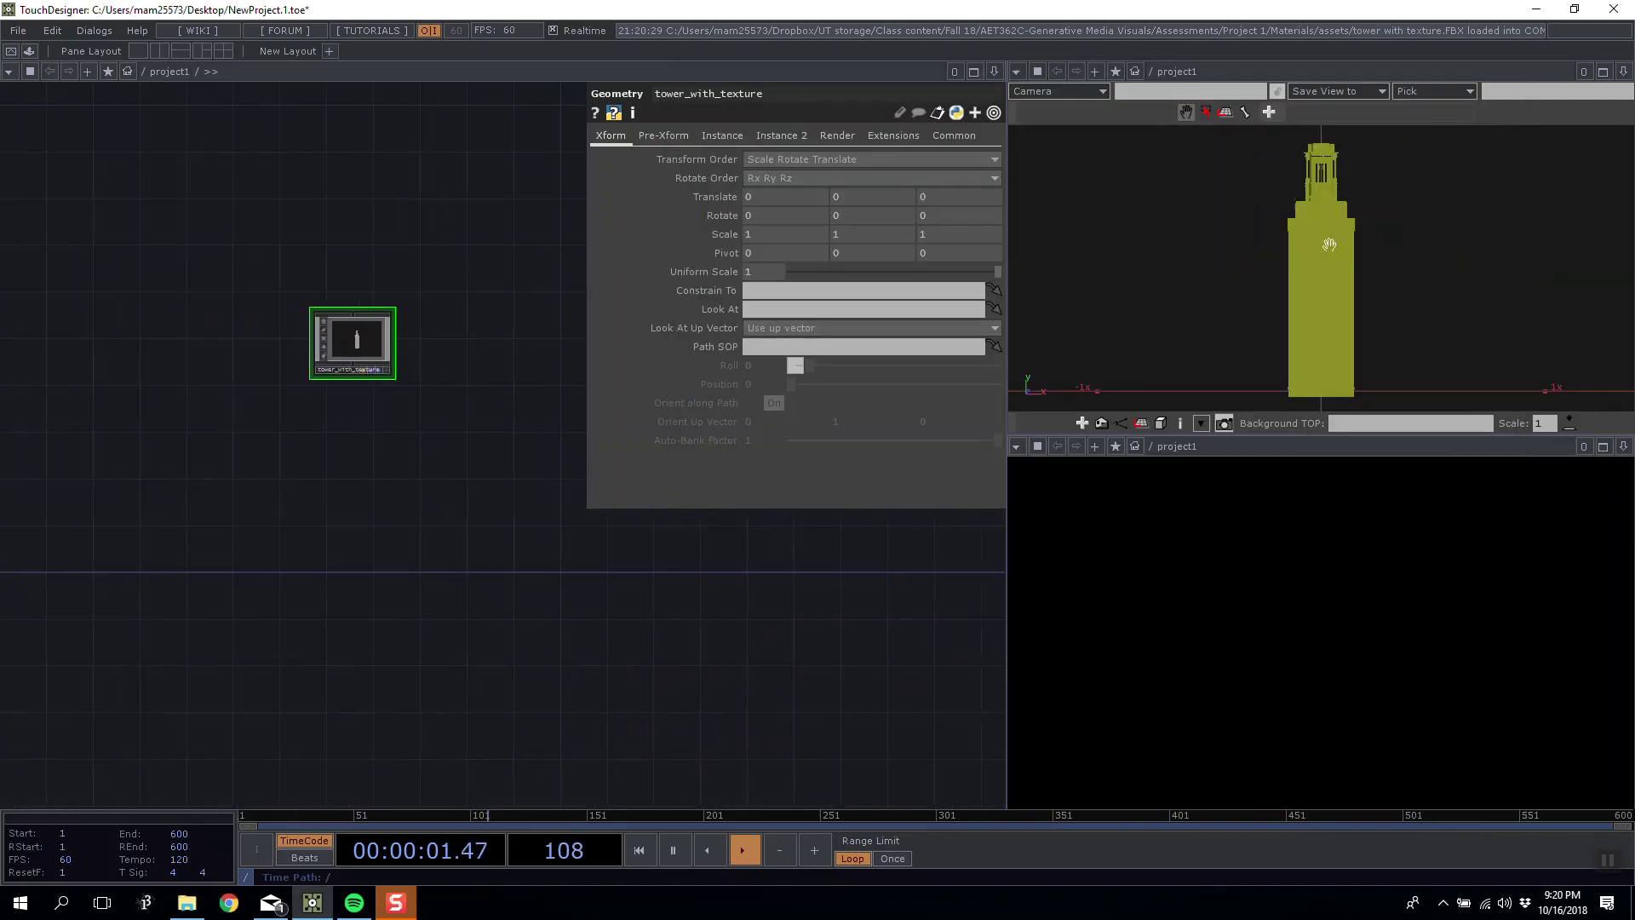
left_click_drag(1354, 284, 1027, 340)
scroll(334, 339, "up", 5)
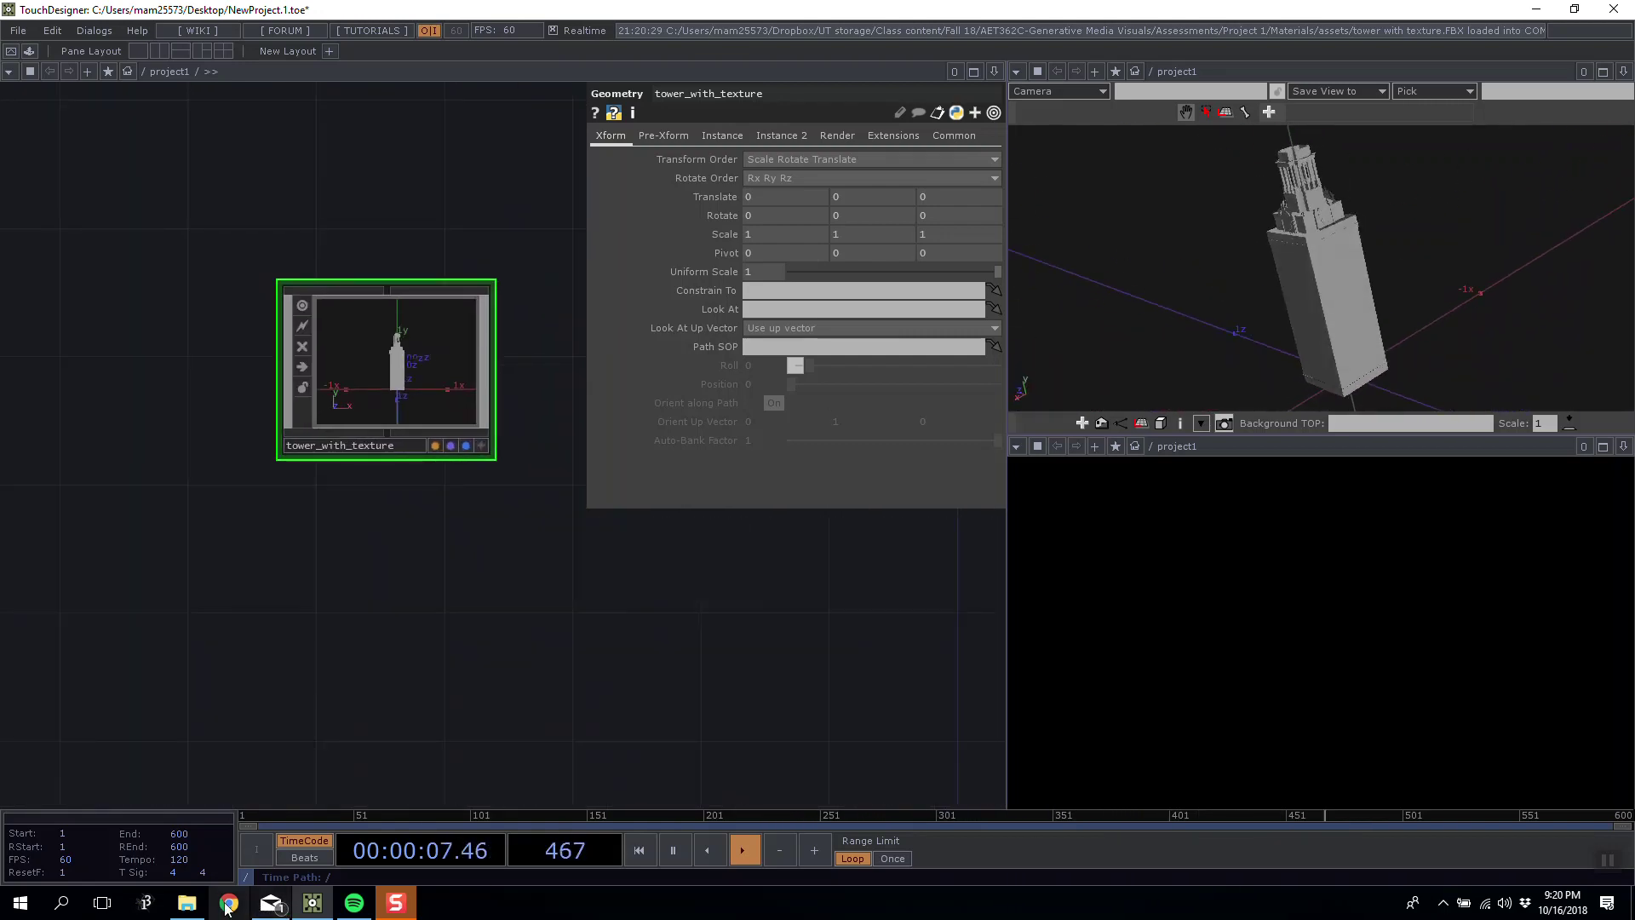
Import the "CAET tower content template 3" JPG image from the assets folder into the network above the tower component.
left_click(186, 902)
left_click_drag(868, 195, 207, 196)
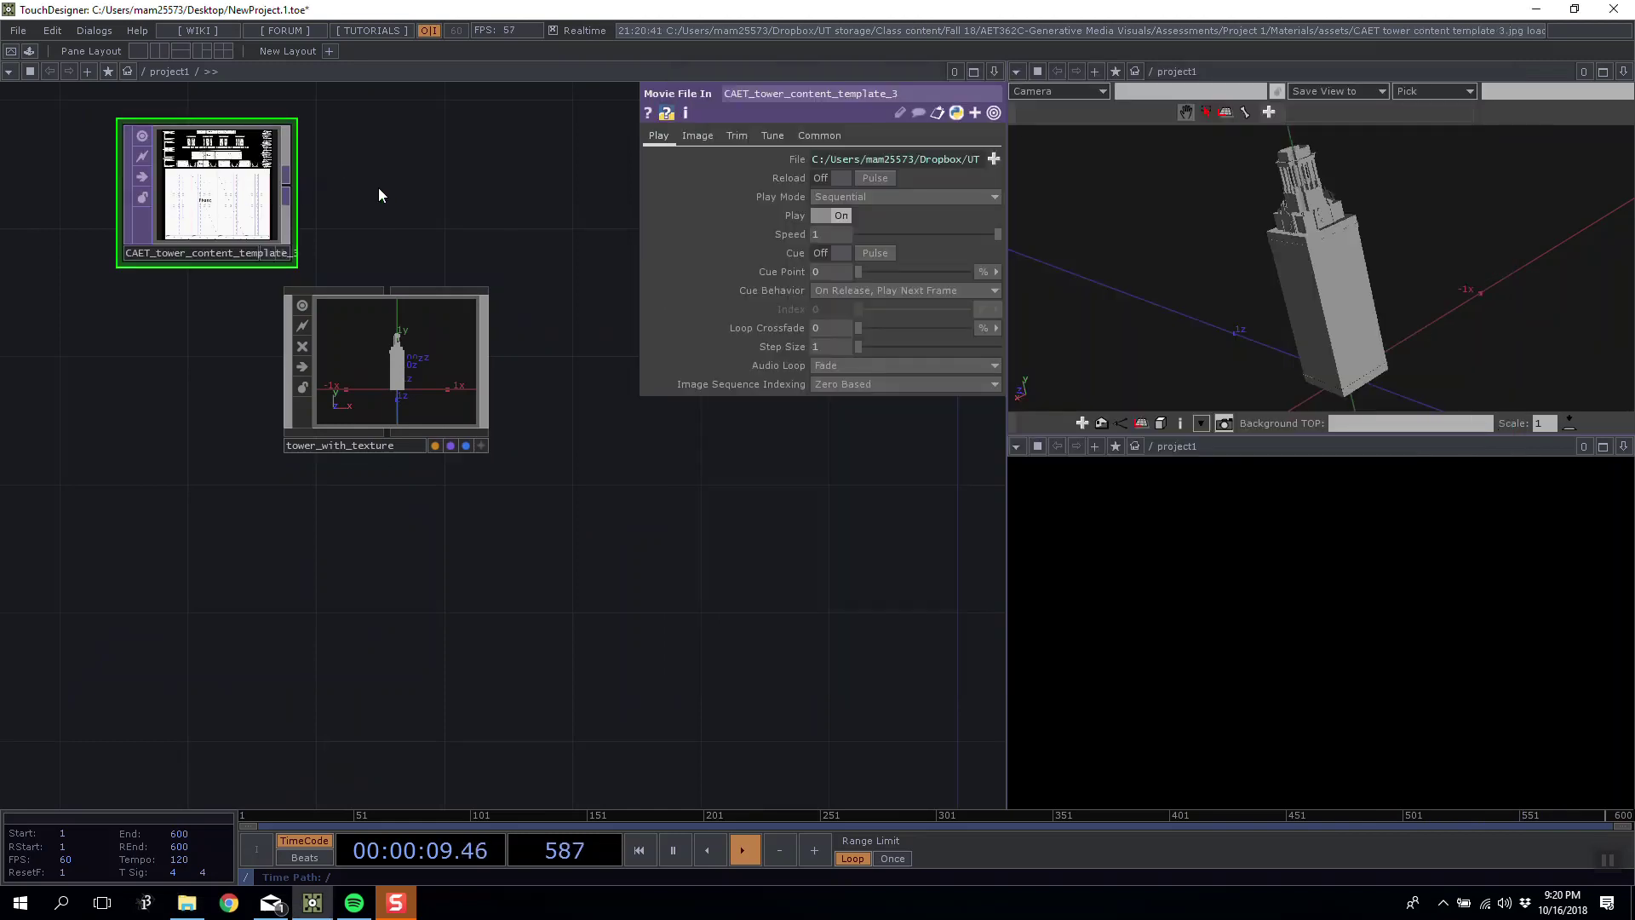
Add a Constant material, use CAET_tower_content_template_3 as its color map and assign it to tower_with_texture.
key("Tab")
left_click(281, 53)
left_click(115, 69)
left_click(424, 184)
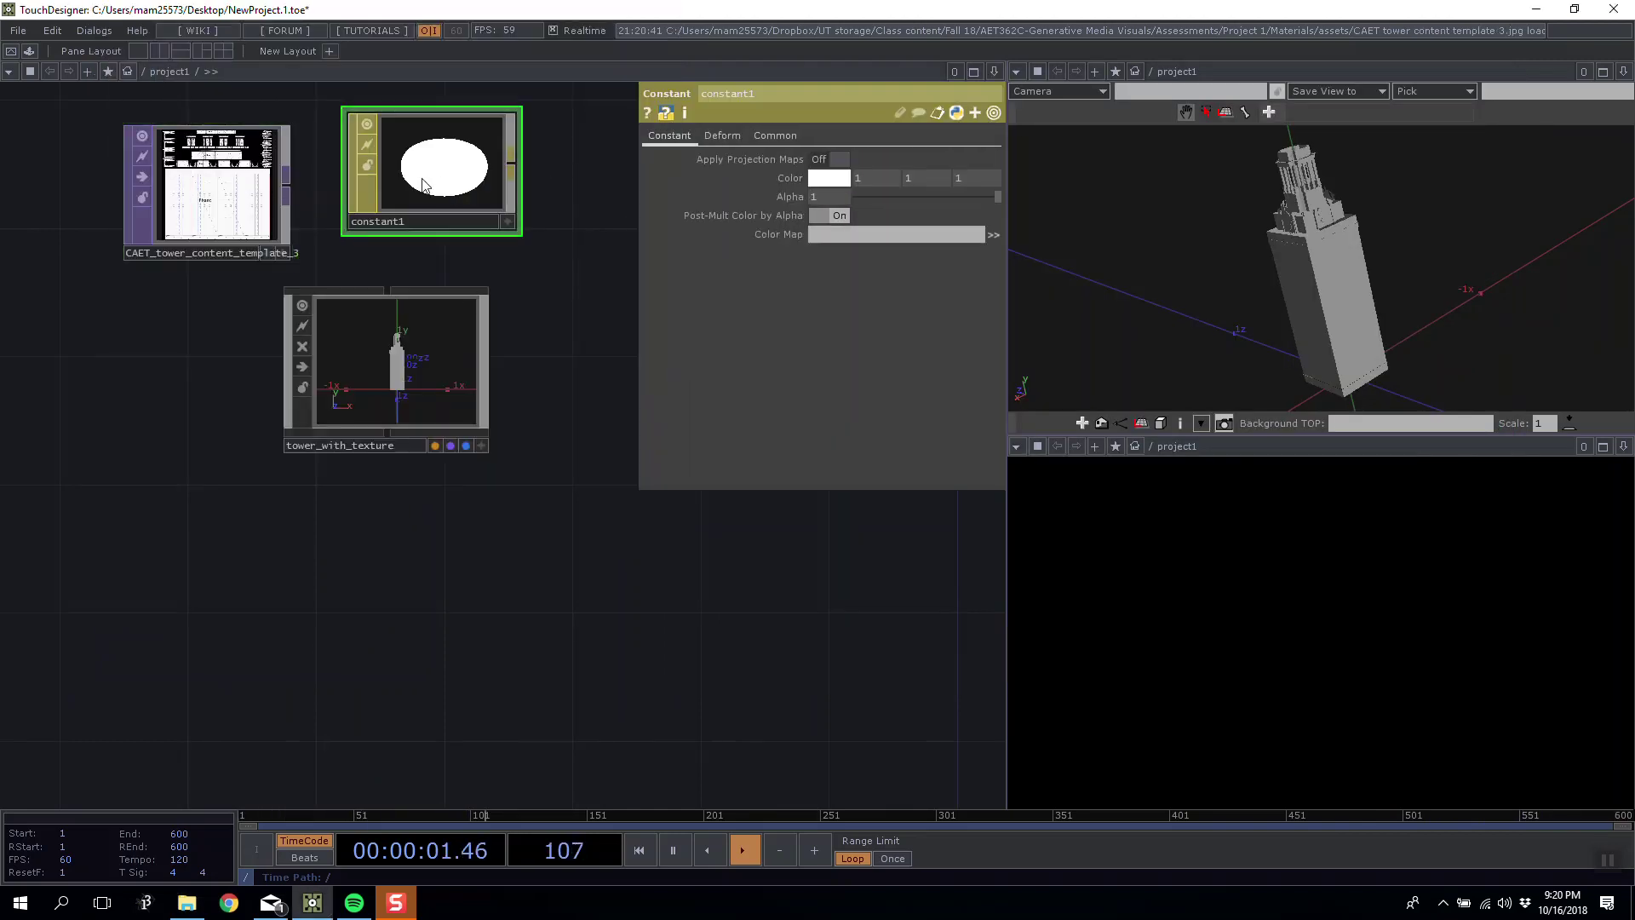
left_click_drag(442, 161, 396, 348)
left_click(407, 331)
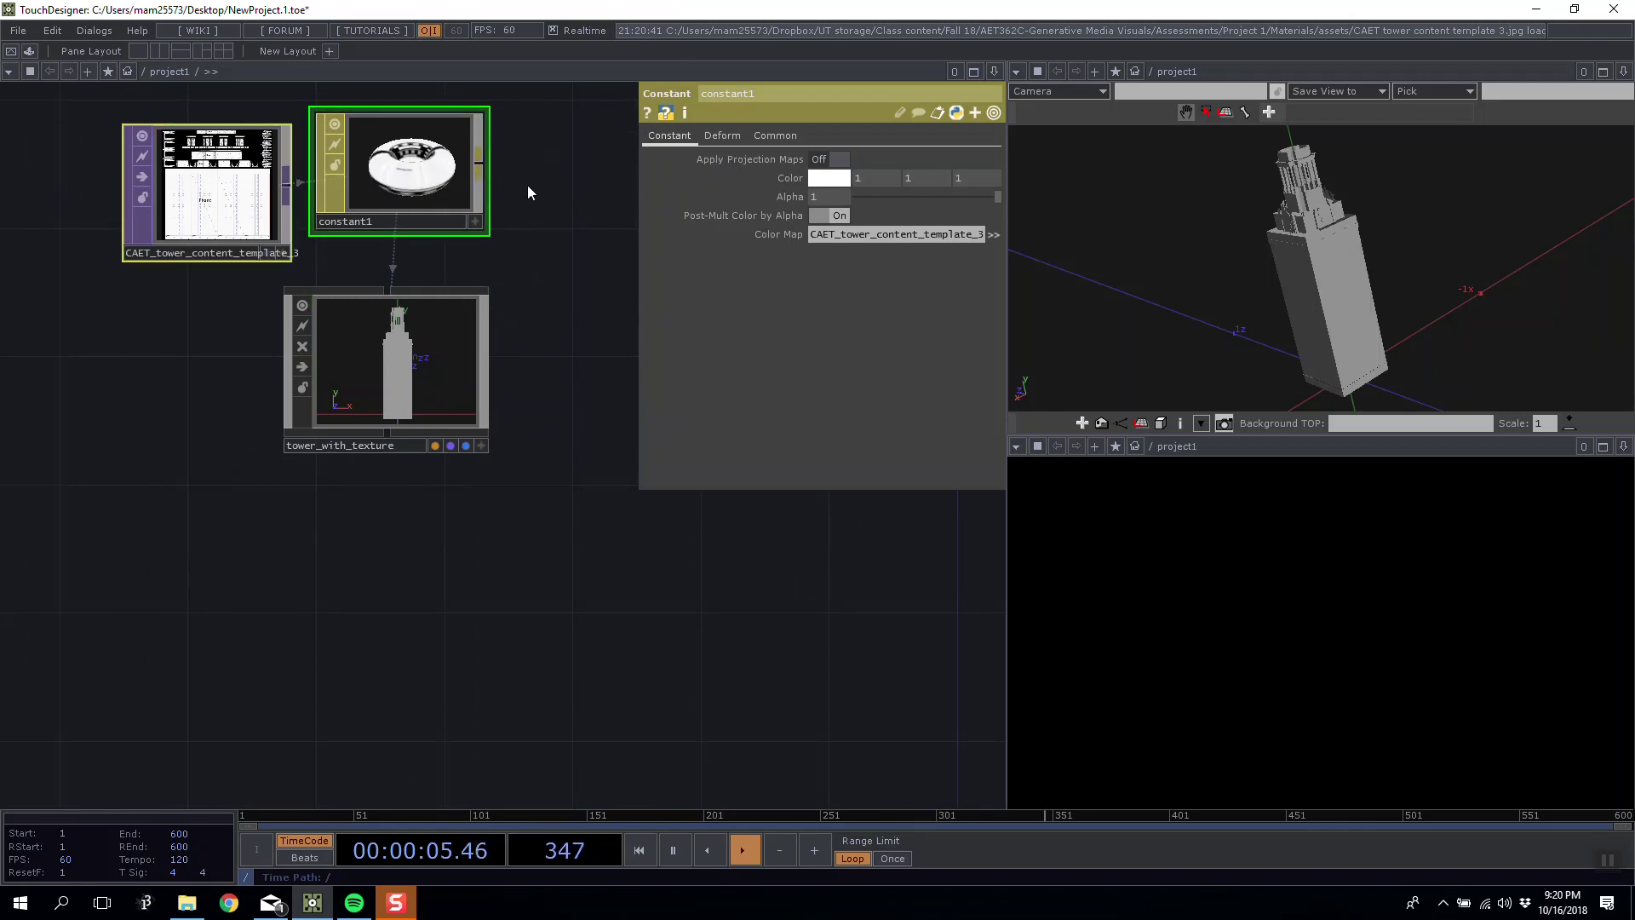
key("ctrl+x")
scroll(417, 375, "up", 10)
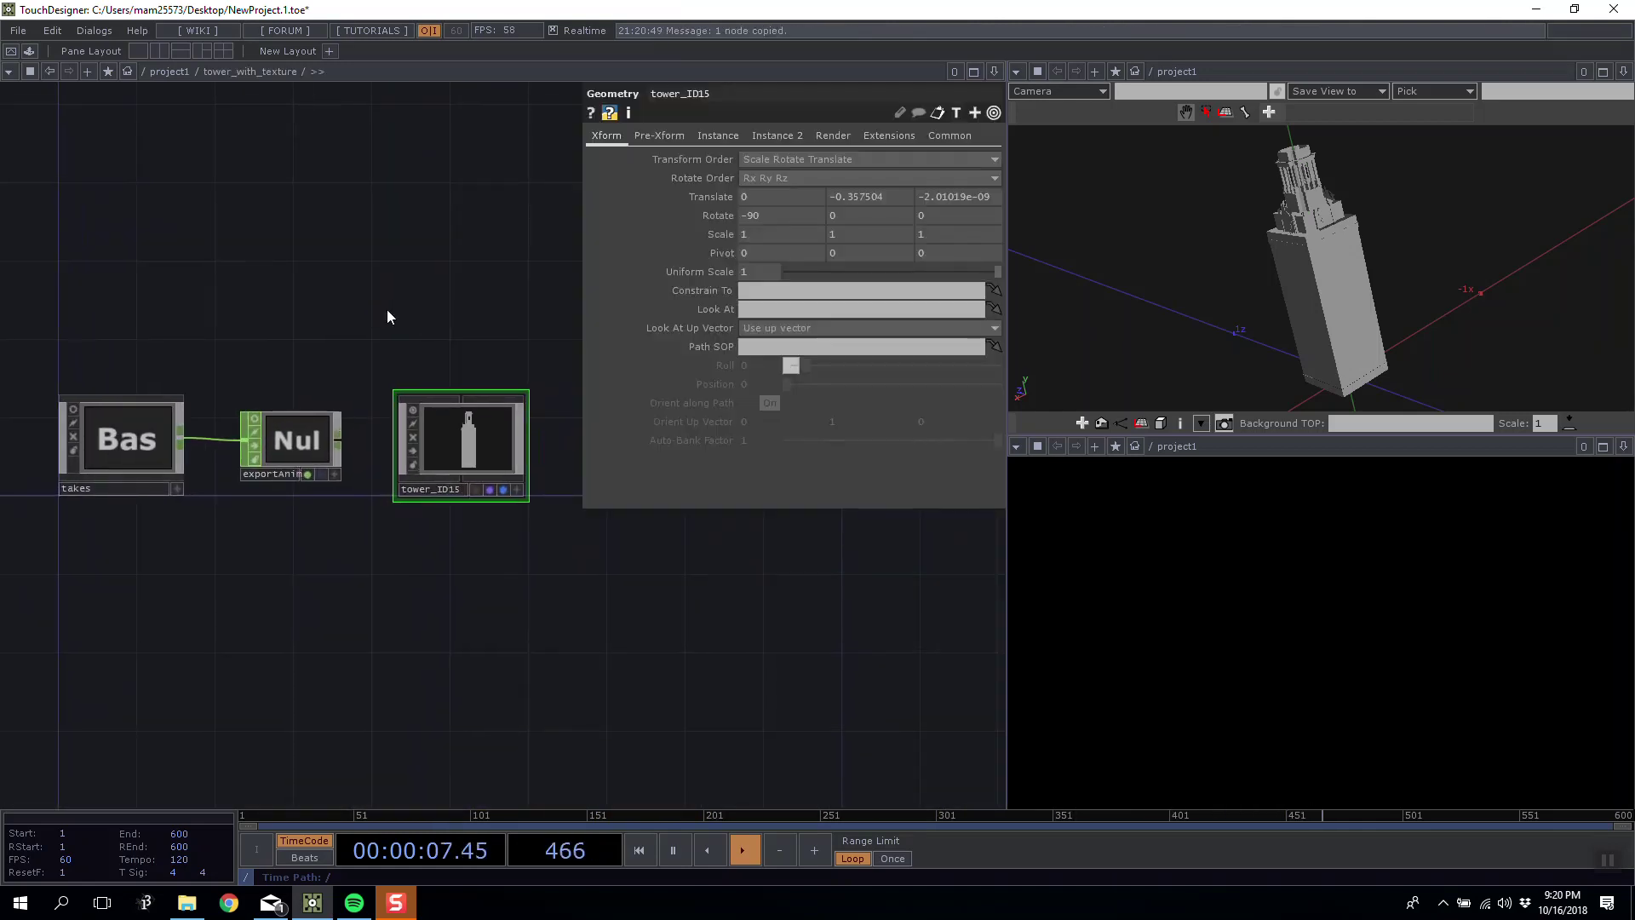
key("ctrl+v")
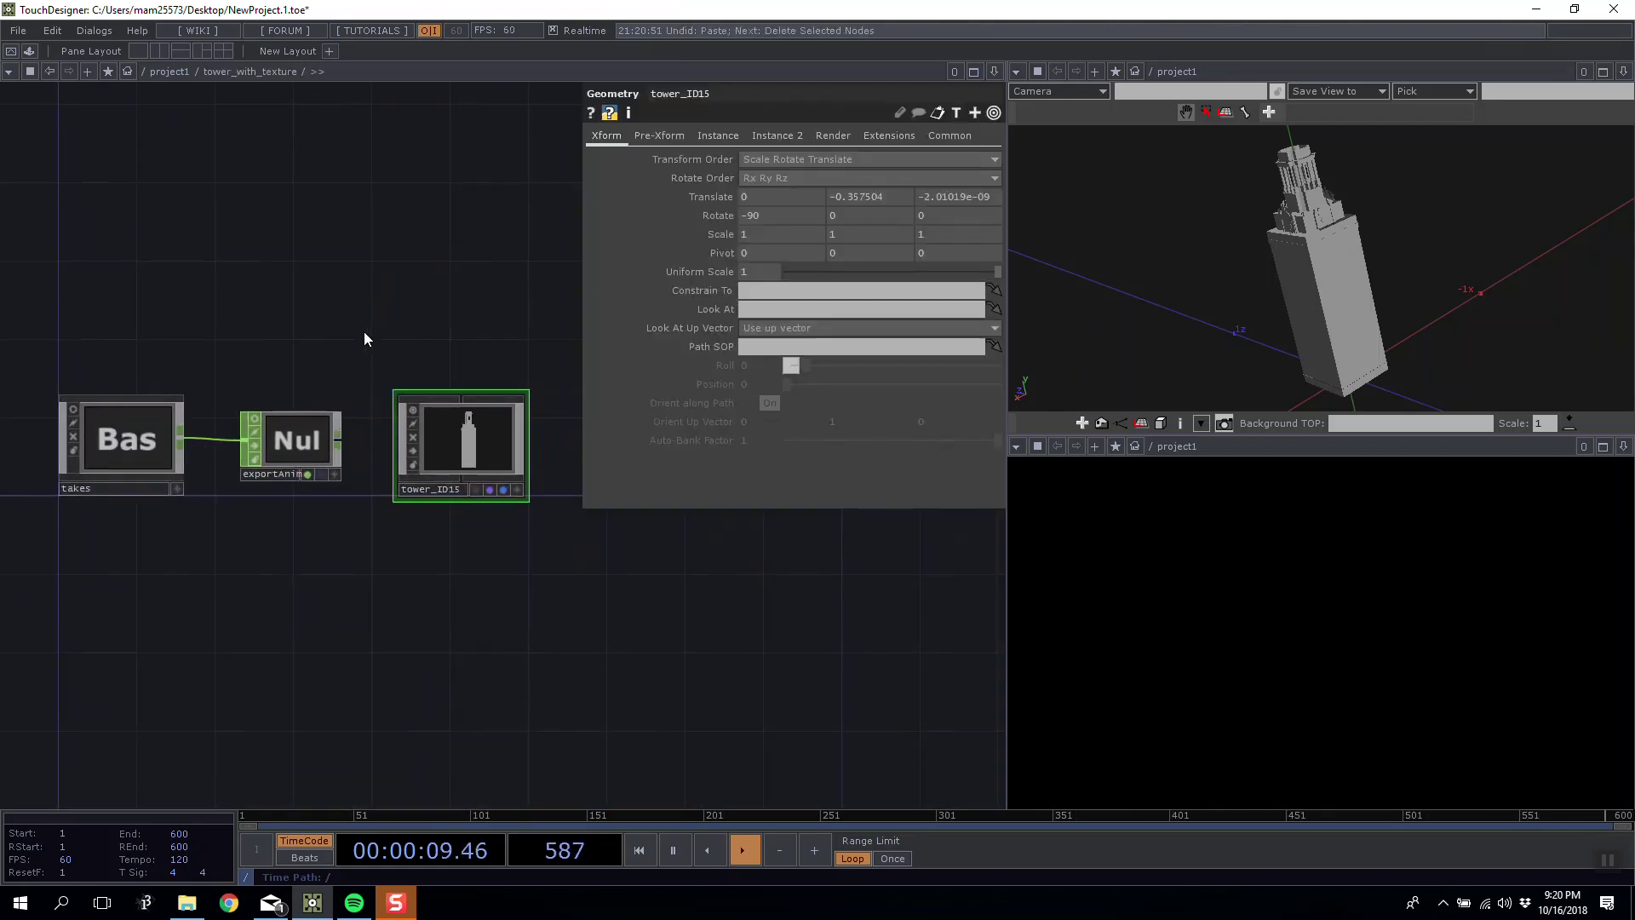
key("ctrl+z")
Move the content template Movie File In and constant1 from project1 into the tower_with_texture network and assign constant1 to tower_ID15.
key("u")
left_click_drag(136, 261, 172, 275)
key("Delete")
scroll(395, 497, "up", 5)
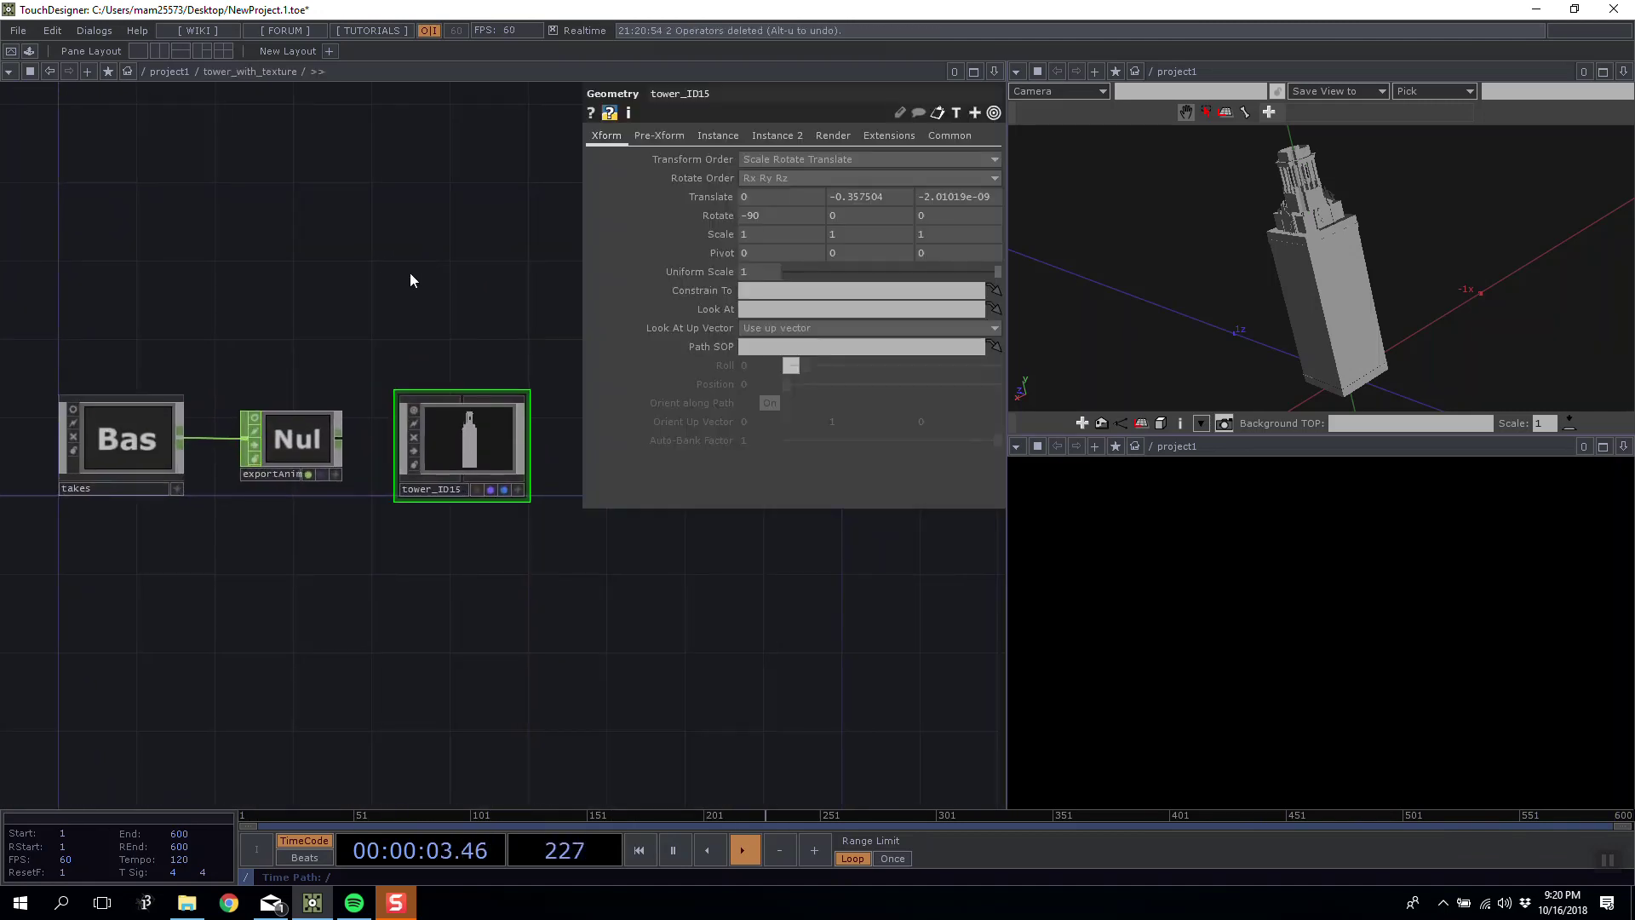
key("ctrl+v")
left_click(414, 295)
left_click_drag(439, 317, 441, 311)
left_click_drag(483, 458, 477, 442)
Delete the takes and exportAnim operators from the tower_with_texture network.
left_click(152, 394)
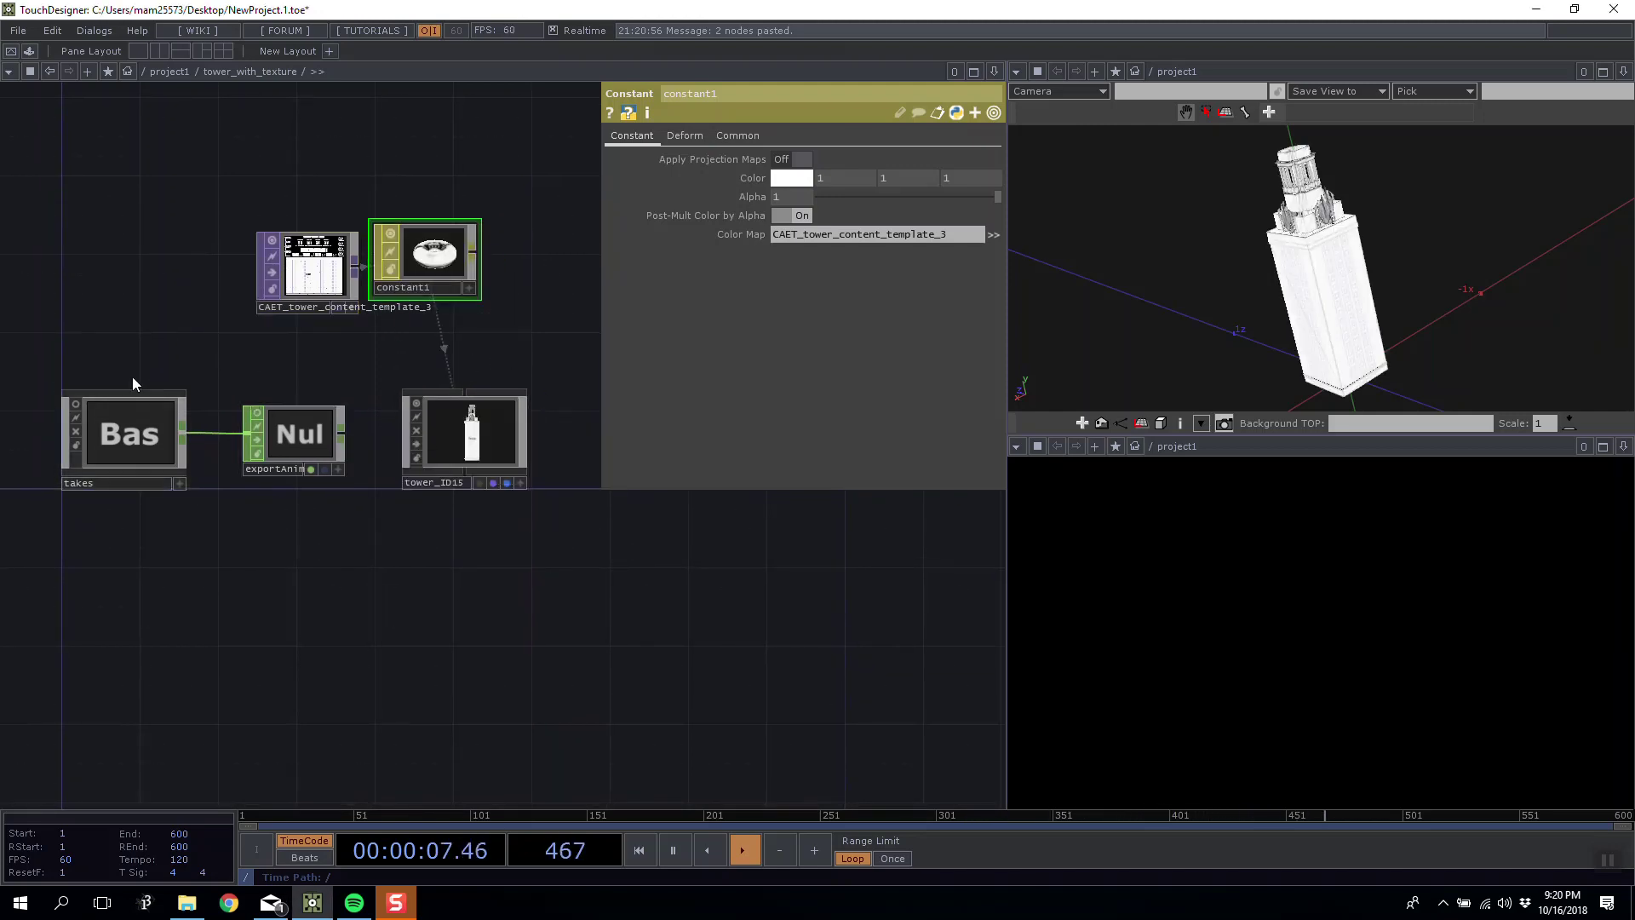
key("Delete")
scroll(340, 402, "up", 5)
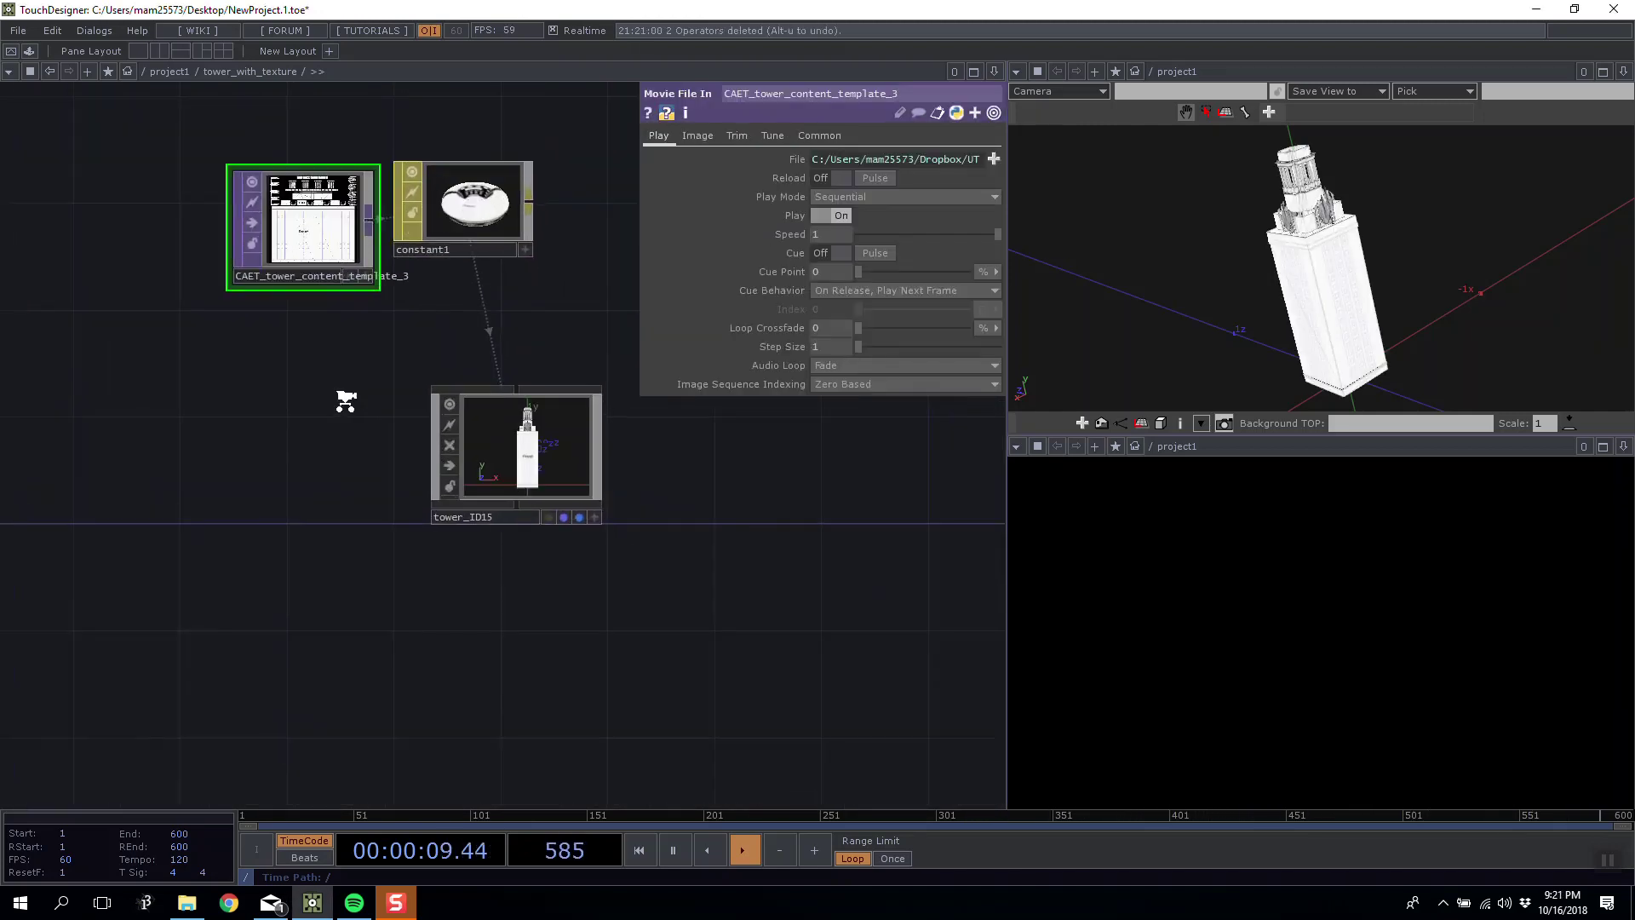
Examine how the content template image wraps around the tower, comparing the image, constant1, tower_ID15 and the geometry viewer.
left_click_drag(235, 190, 313, 268)
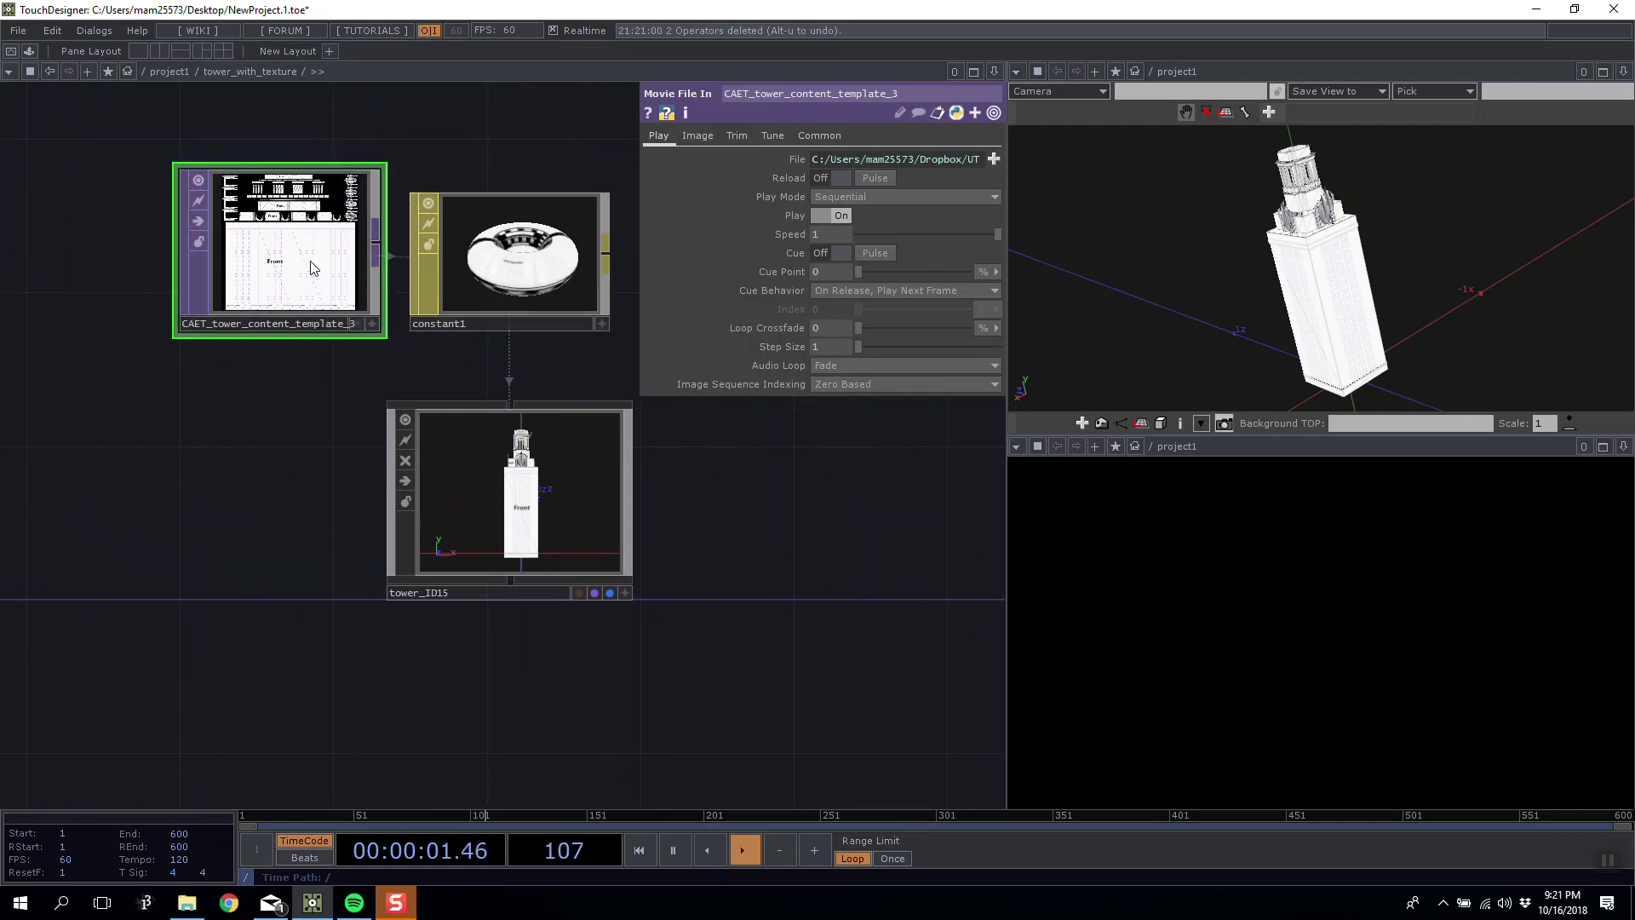
left_click_drag(452, 138, 435, 142)
left_click_drag(1496, 264, 1435, 303)
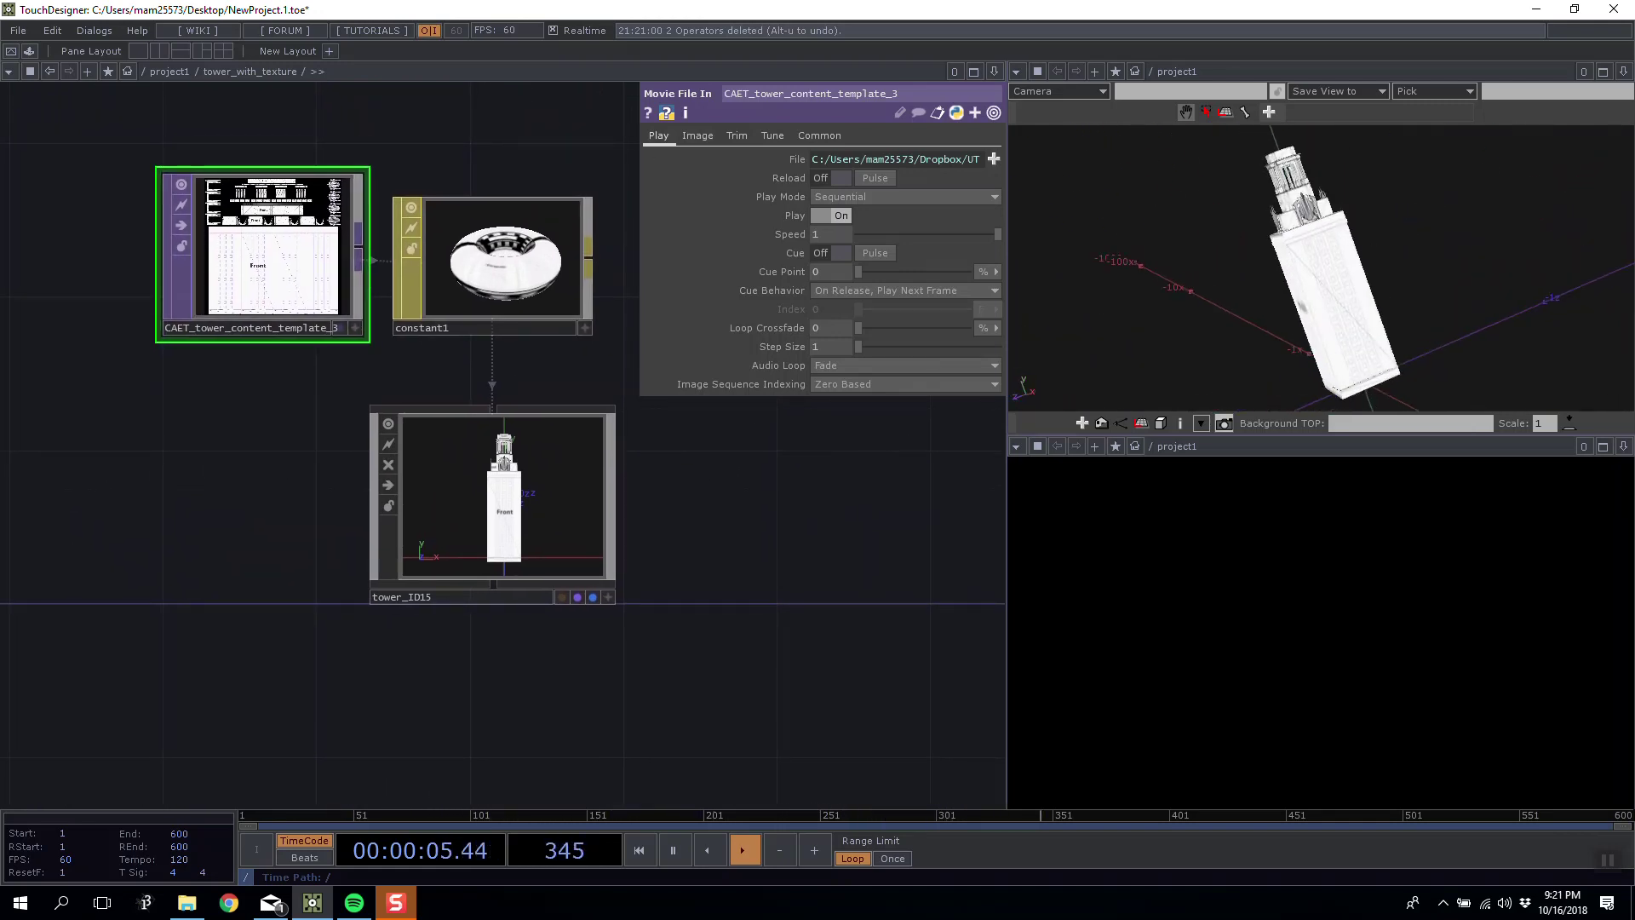
left_click_drag(1385, 215, 1363, 255)
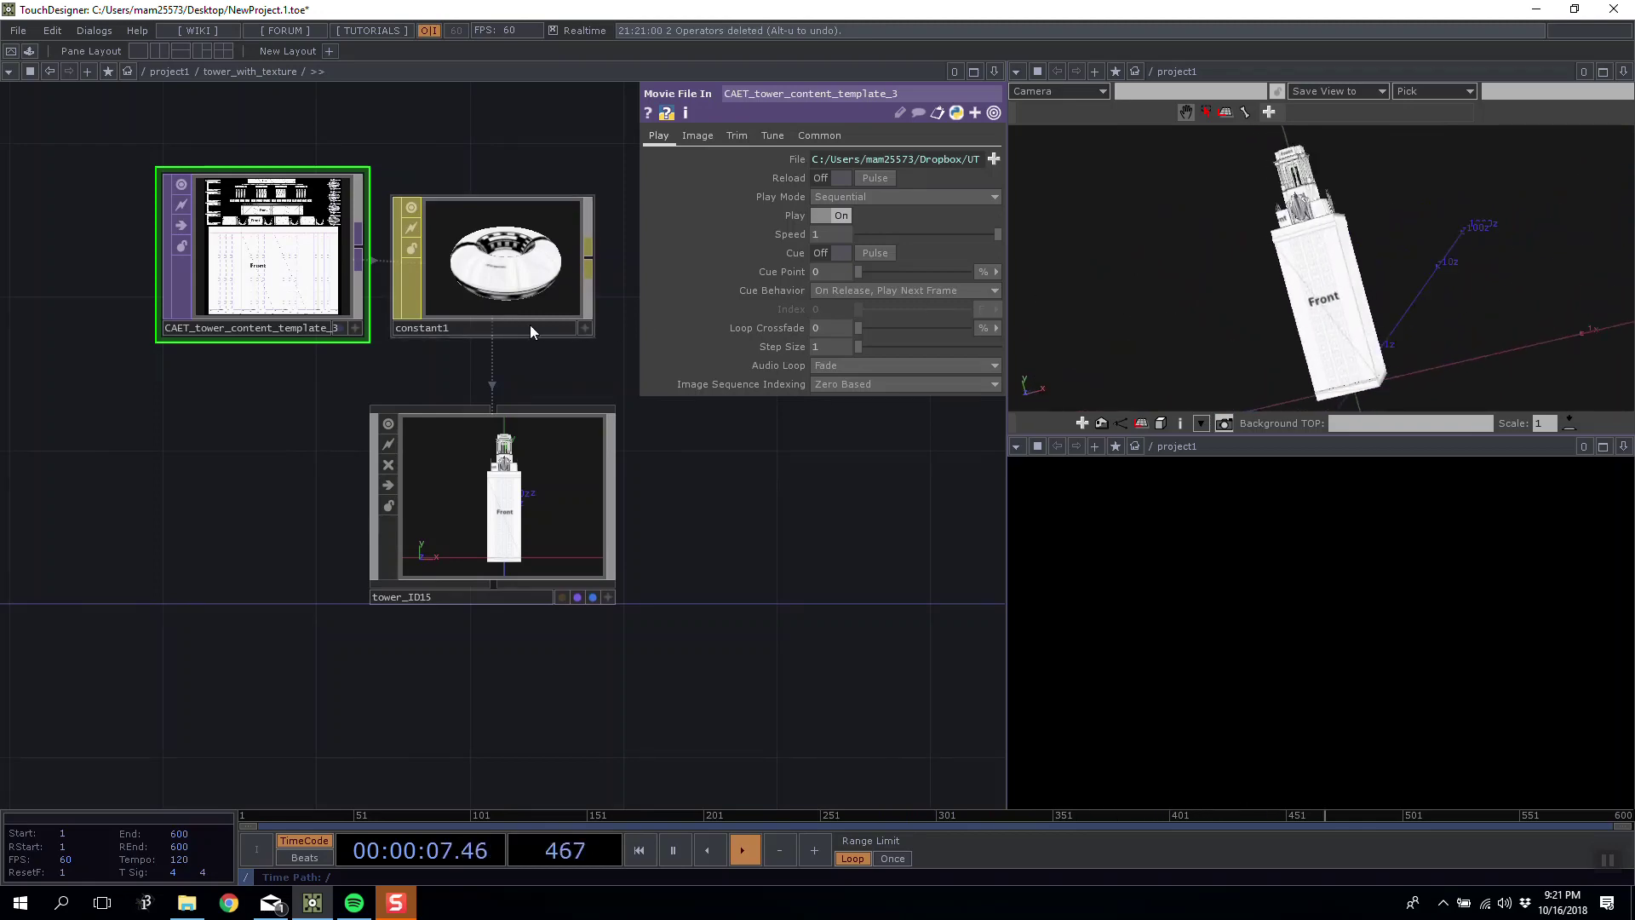
scroll(218, 305, "up", 6)
scroll(318, 280, "down", 3)
left_click_drag(256, 494, 192, 570)
scroll(347, 299, "up", 4)
scroll(281, 285, "down", 4)
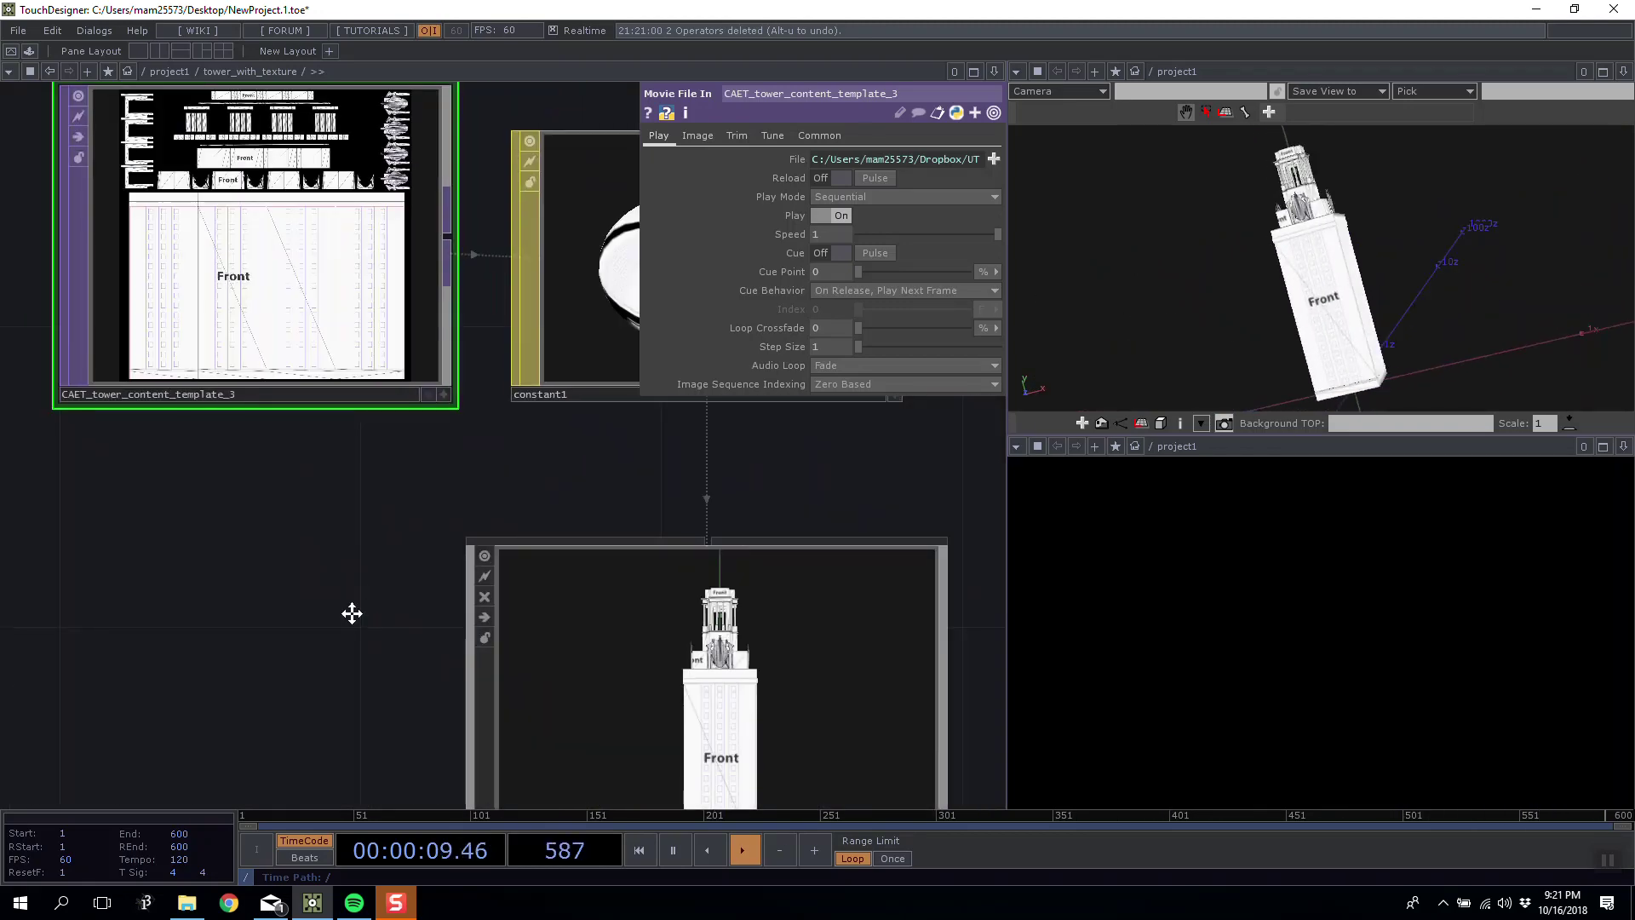
scroll(204, 540, "down", 2)
scroll(390, 452, "up", 2)
scroll(419, 409, "down", 2)
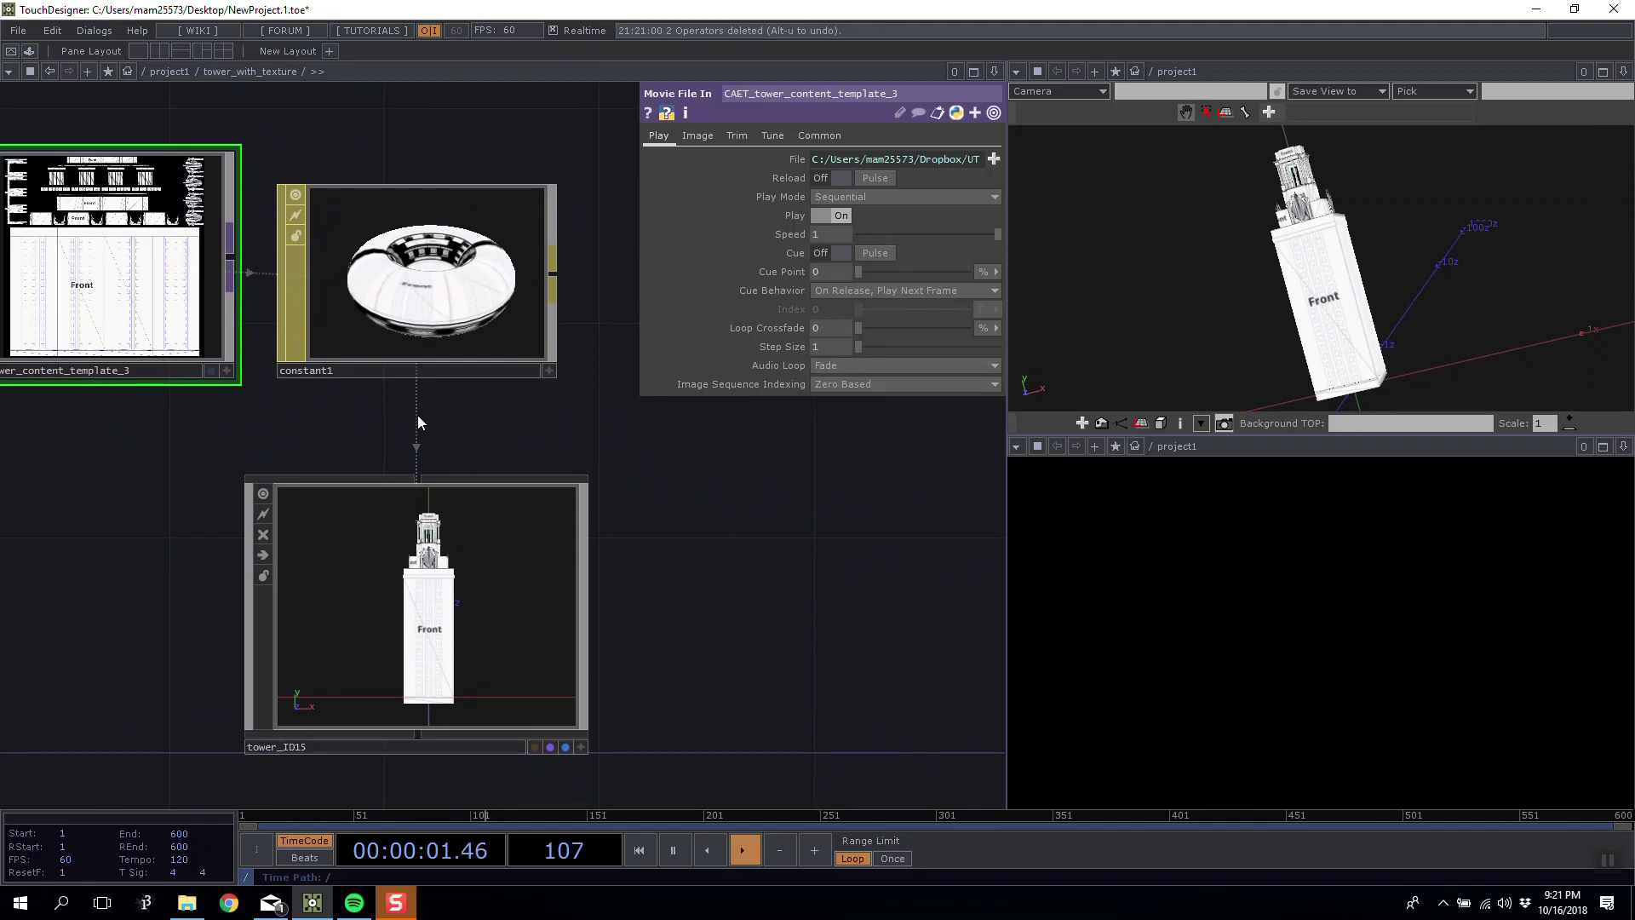
scroll(90, 409, "up", 4)
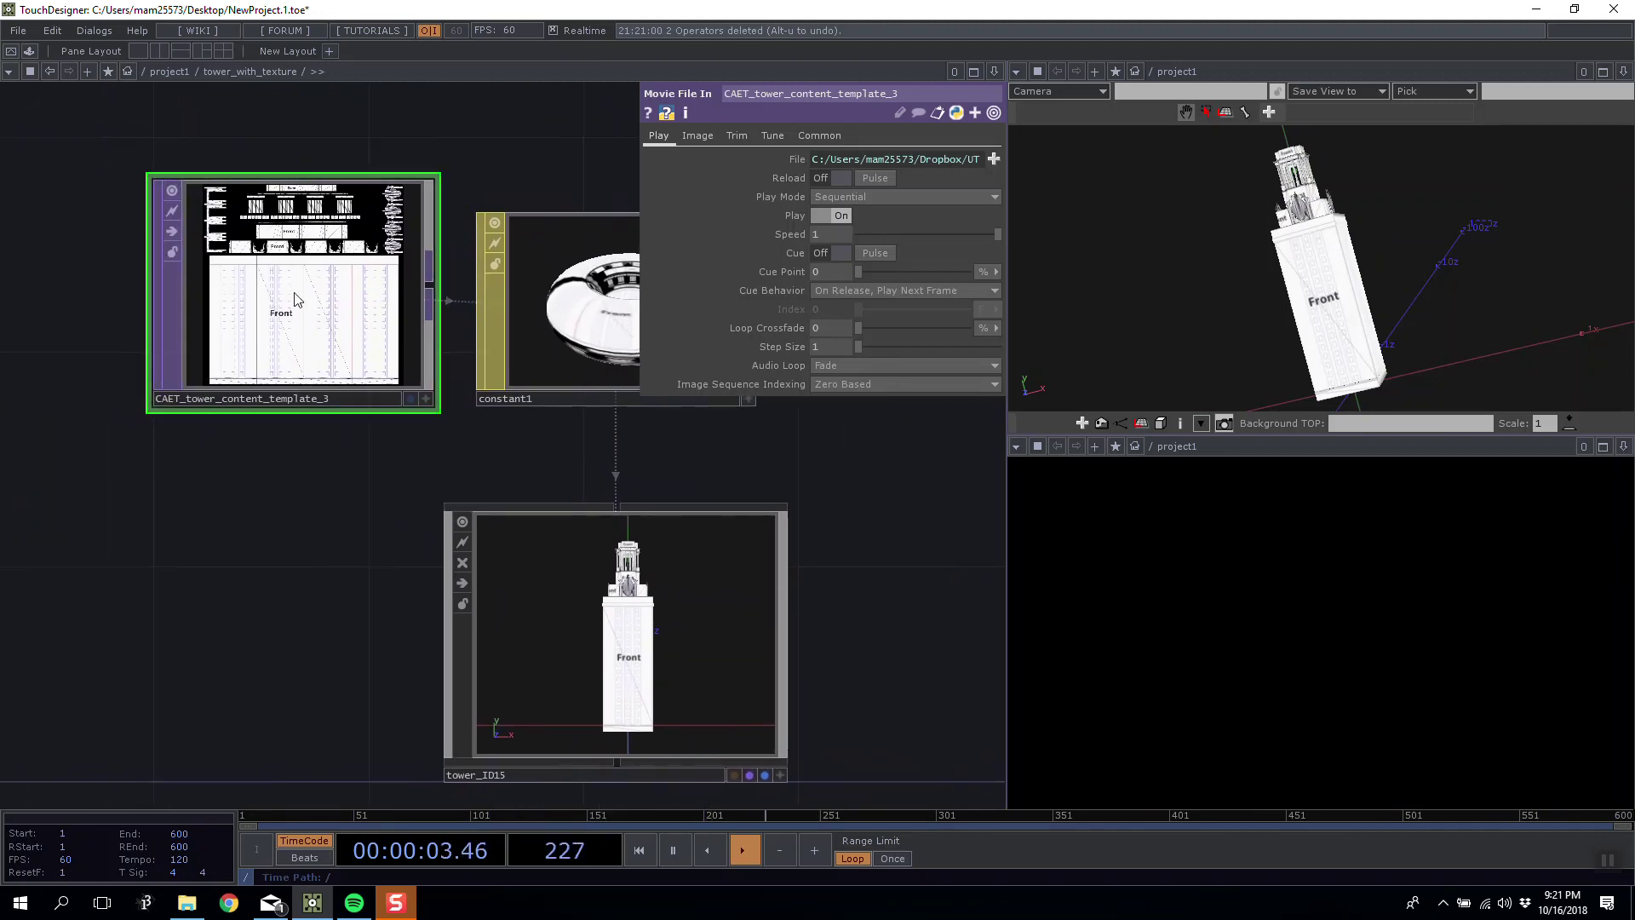
scroll(555, 554, "down", 4)
Look inside the tower_ID15 component at its default Phong material and mesh, and view the tower from another side.
left_click(477, 511)
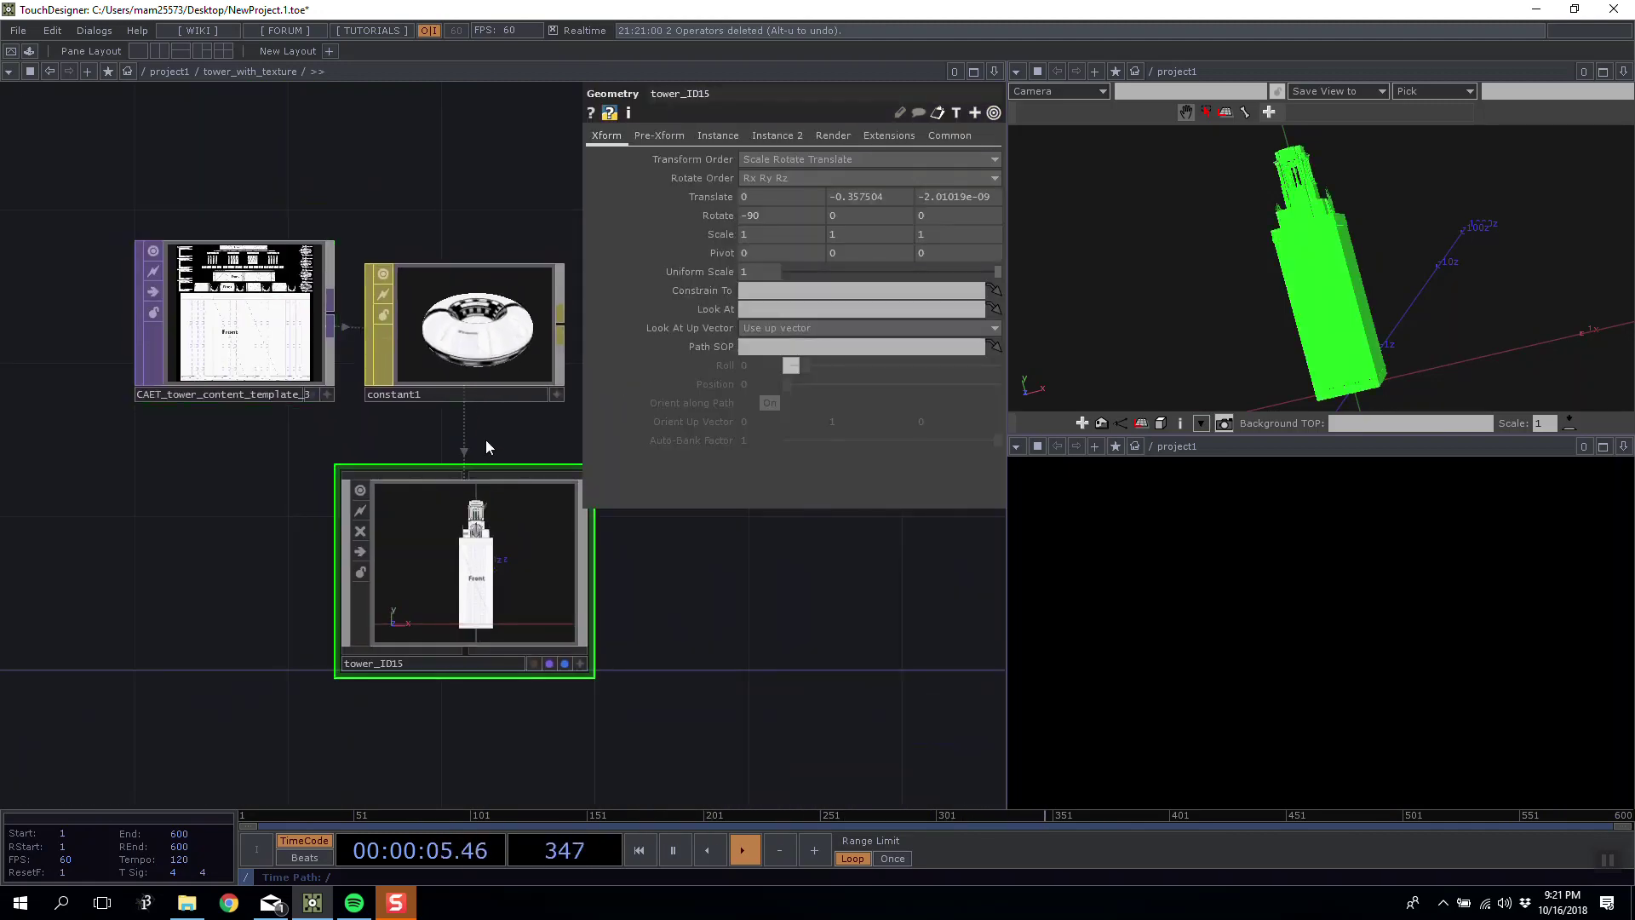
scroll(487, 440, "up", 5)
scroll(347, 340, "down", 3)
left_click_drag(487, 422, 340, 178)
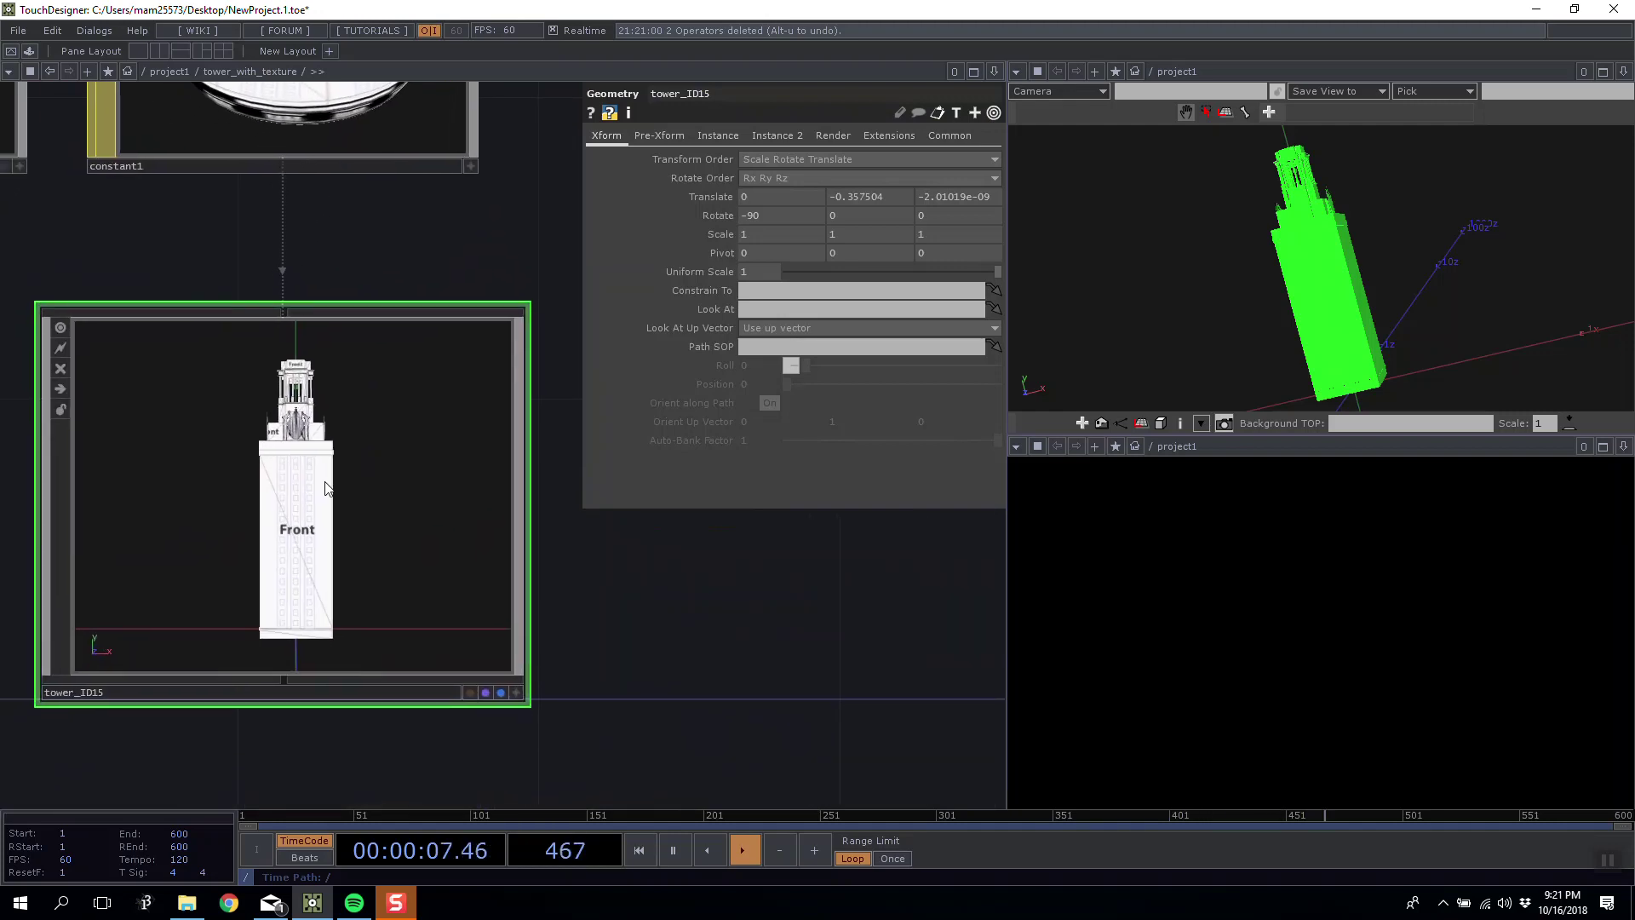
scroll(299, 483, "up", 8)
scroll(492, 431, "up", 5)
scroll(452, 477, "down", 2)
left_click_drag(386, 711, 218, 659)
left_click(584, 532)
left_click_drag(396, 424, 367, 356)
scroll(367, 358, "down", 10)
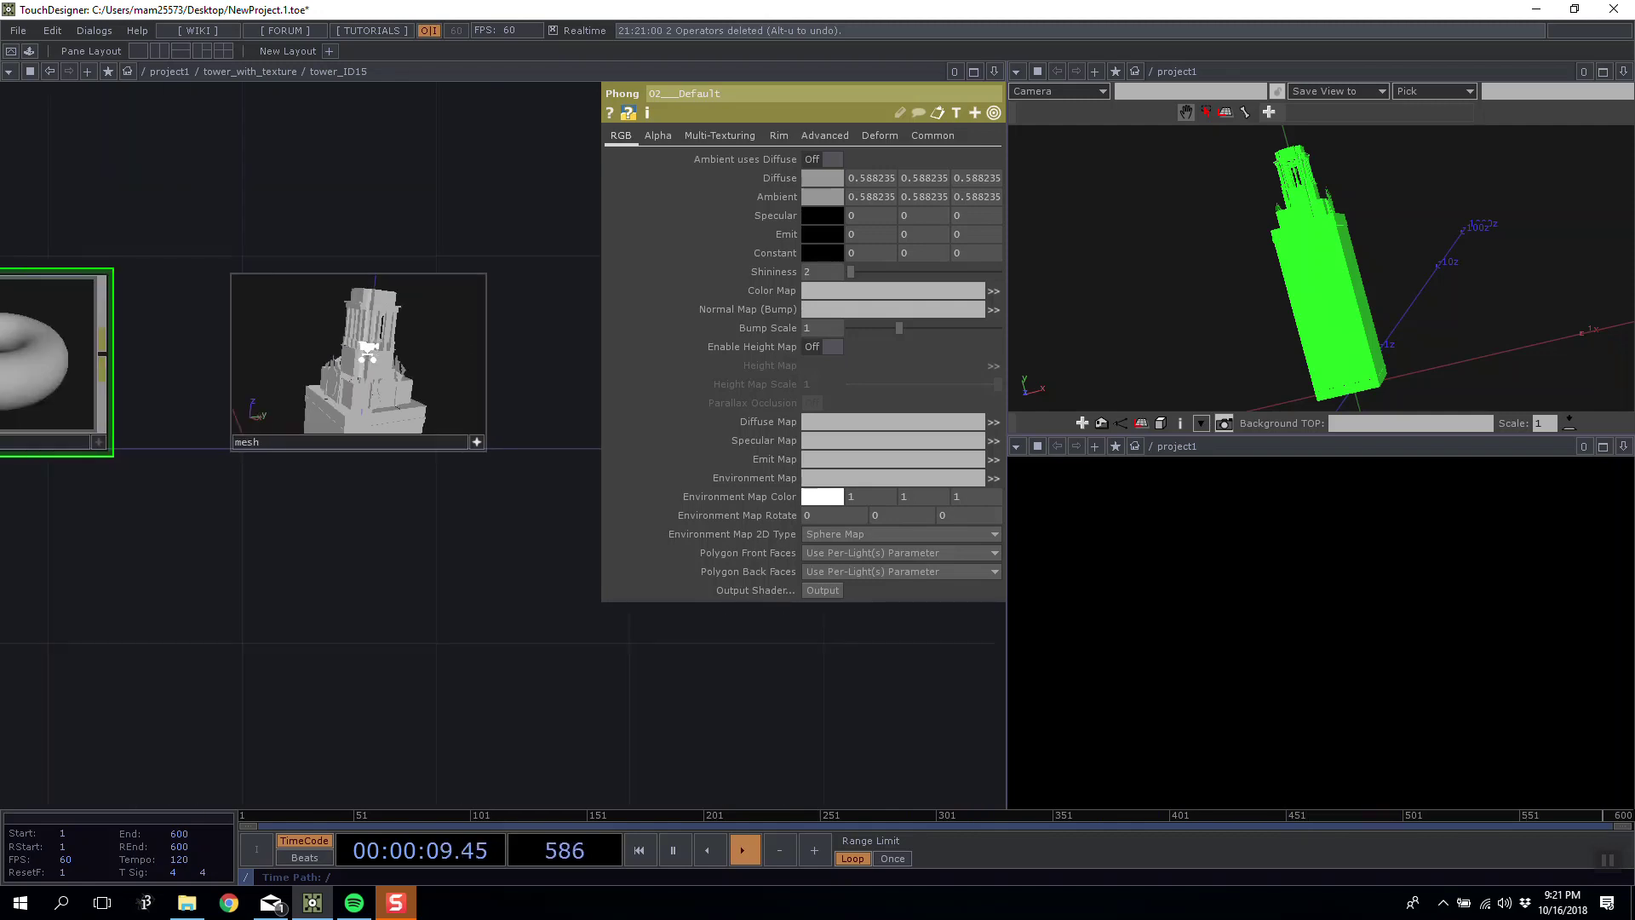
left_click_drag(587, 439, 375, 552)
left_click_drag(1108, 249, 1161, 216)
right_click(1215, 201)
left_click(1109, 258)
left_click_drag(461, 301, 604, 355)
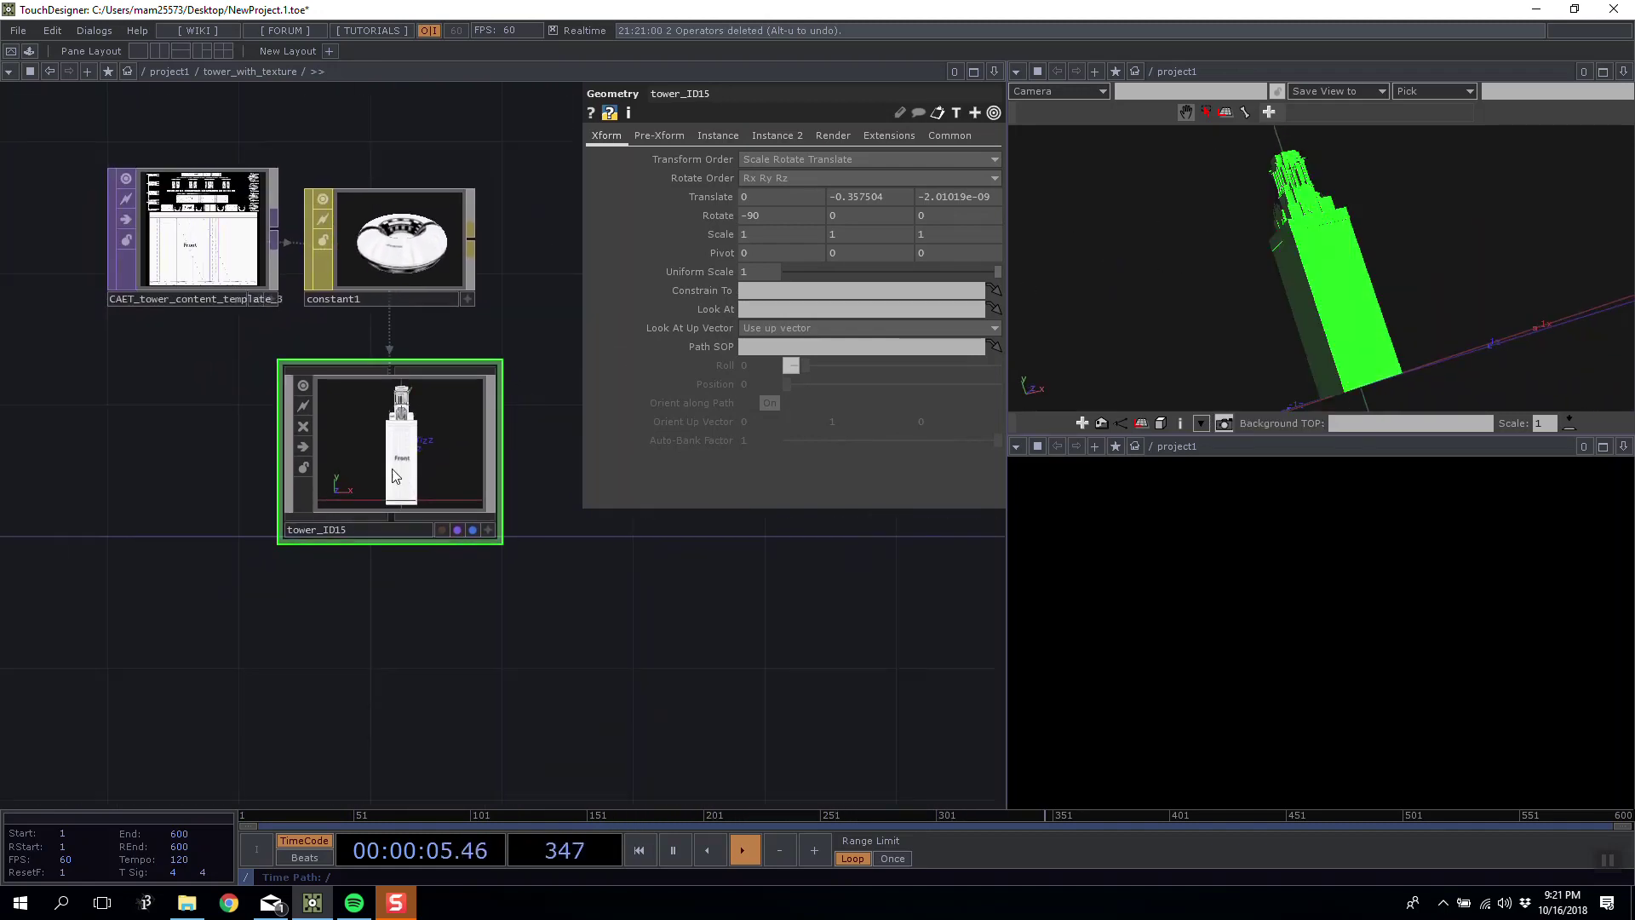
Reopen the inside of tower_ID15, inspect the mesh File In parameters and view the tower geometry from another angle.
scroll(402, 463, "up", 15)
scroll(416, 461, "down", 5)
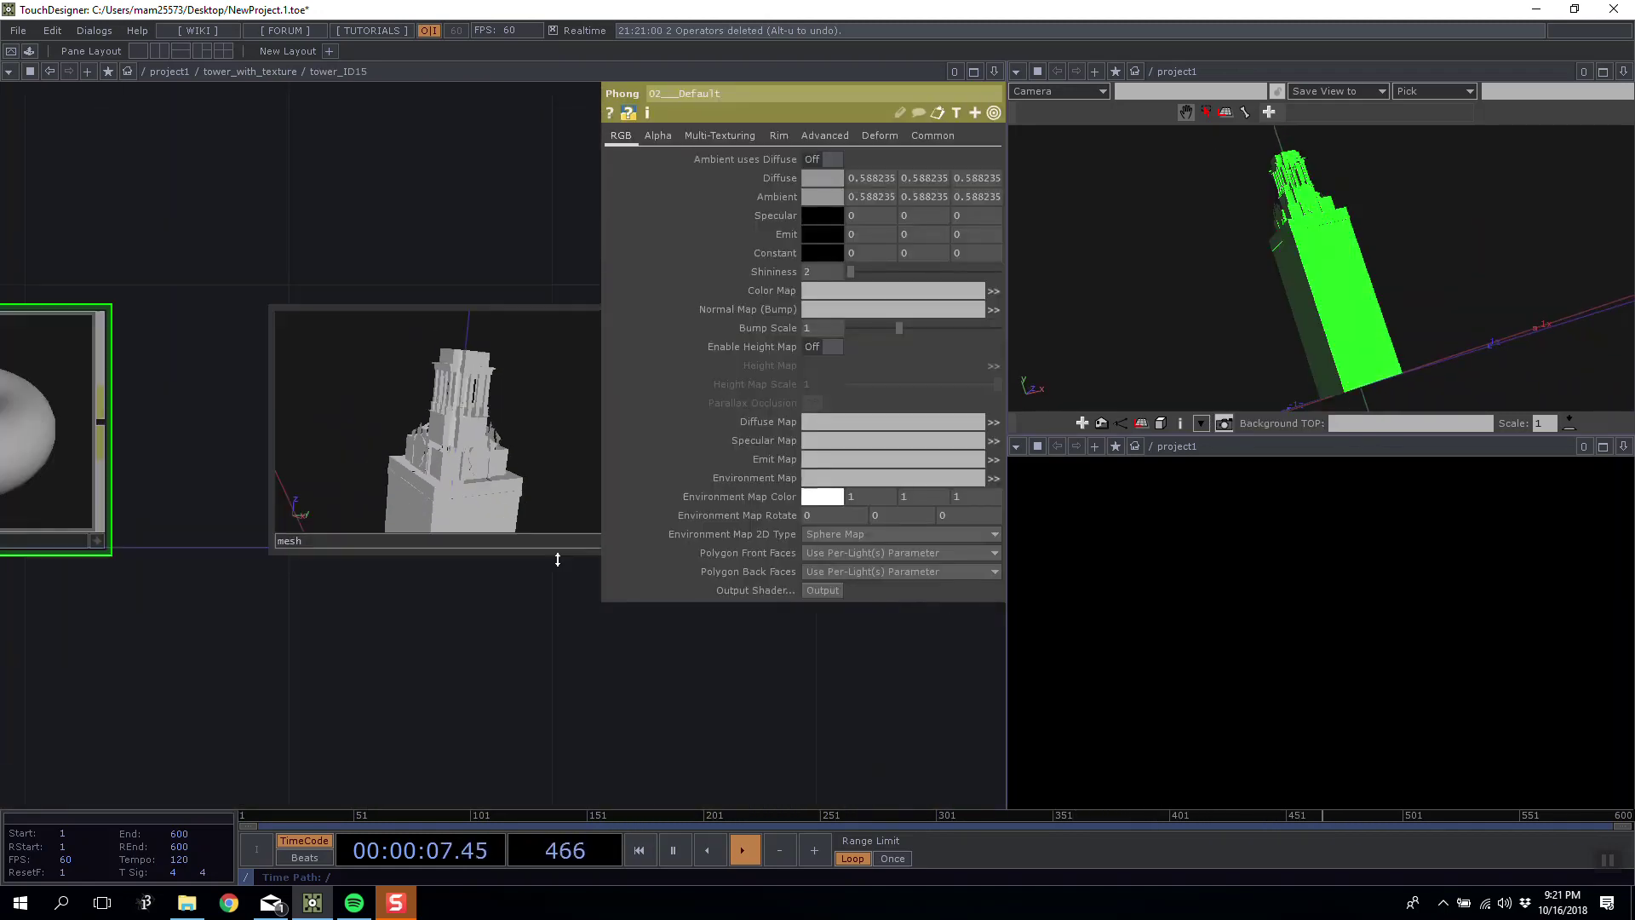
left_click_drag(458, 611, 378, 597)
left_click(534, 523)
left_click(455, 472)
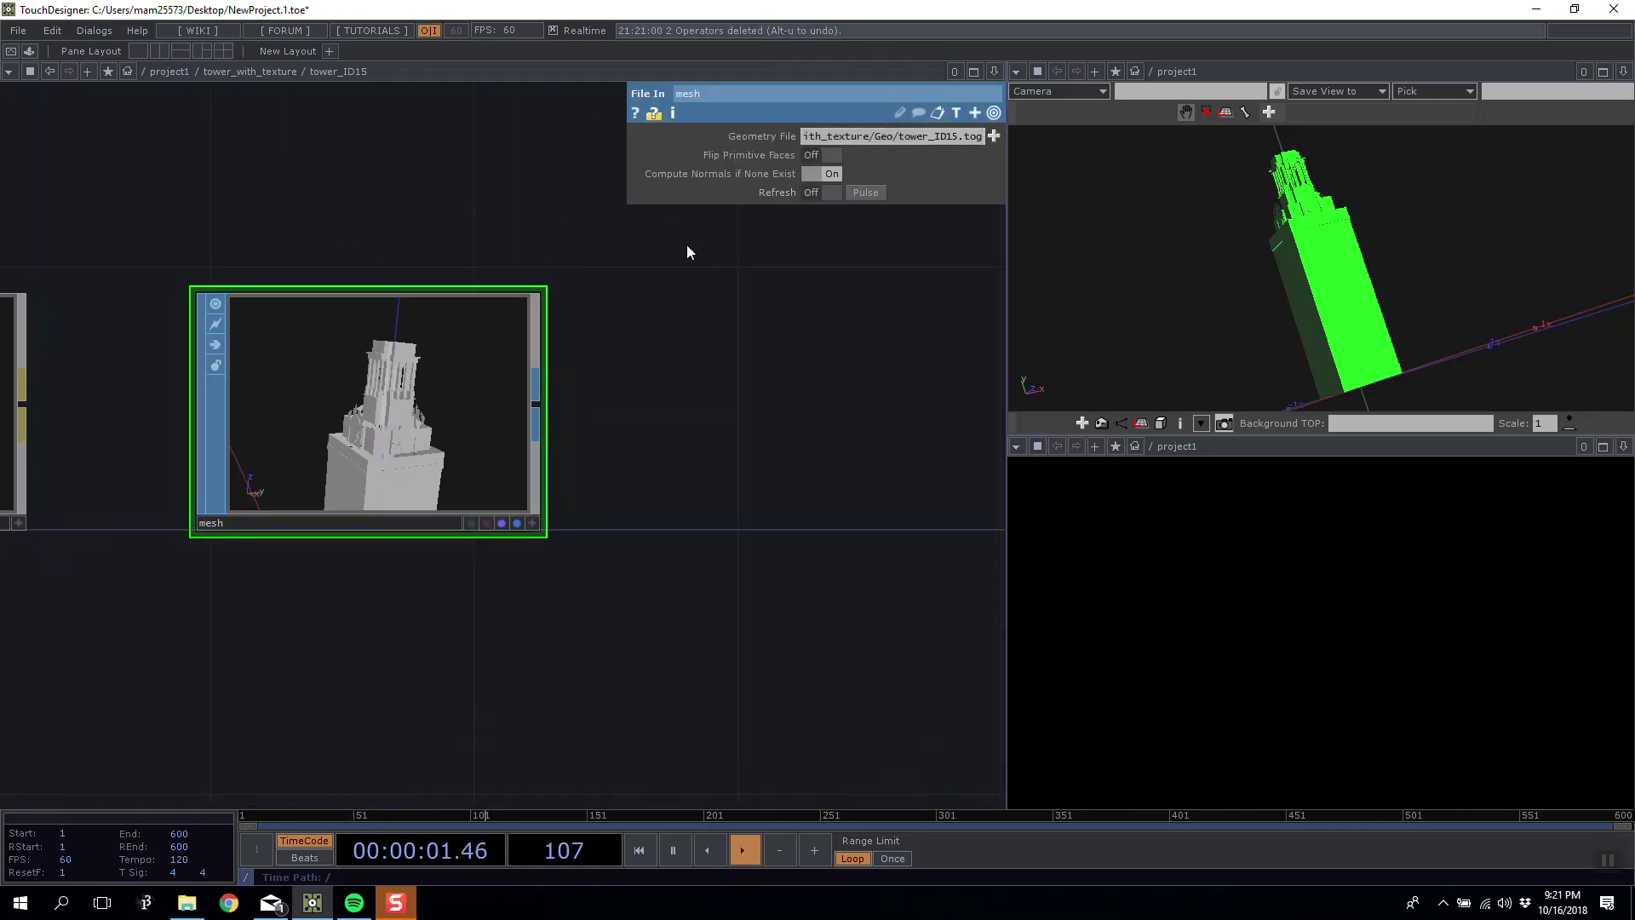
left_click_drag(1305, 293, 1202, 298)
mouse_move(1318, 242)
left_mouse_down()
mouse_move(1388, 191)
mouse_move(1303, 250)
left_mouse_up()
scroll(729, 383, "down", 2)
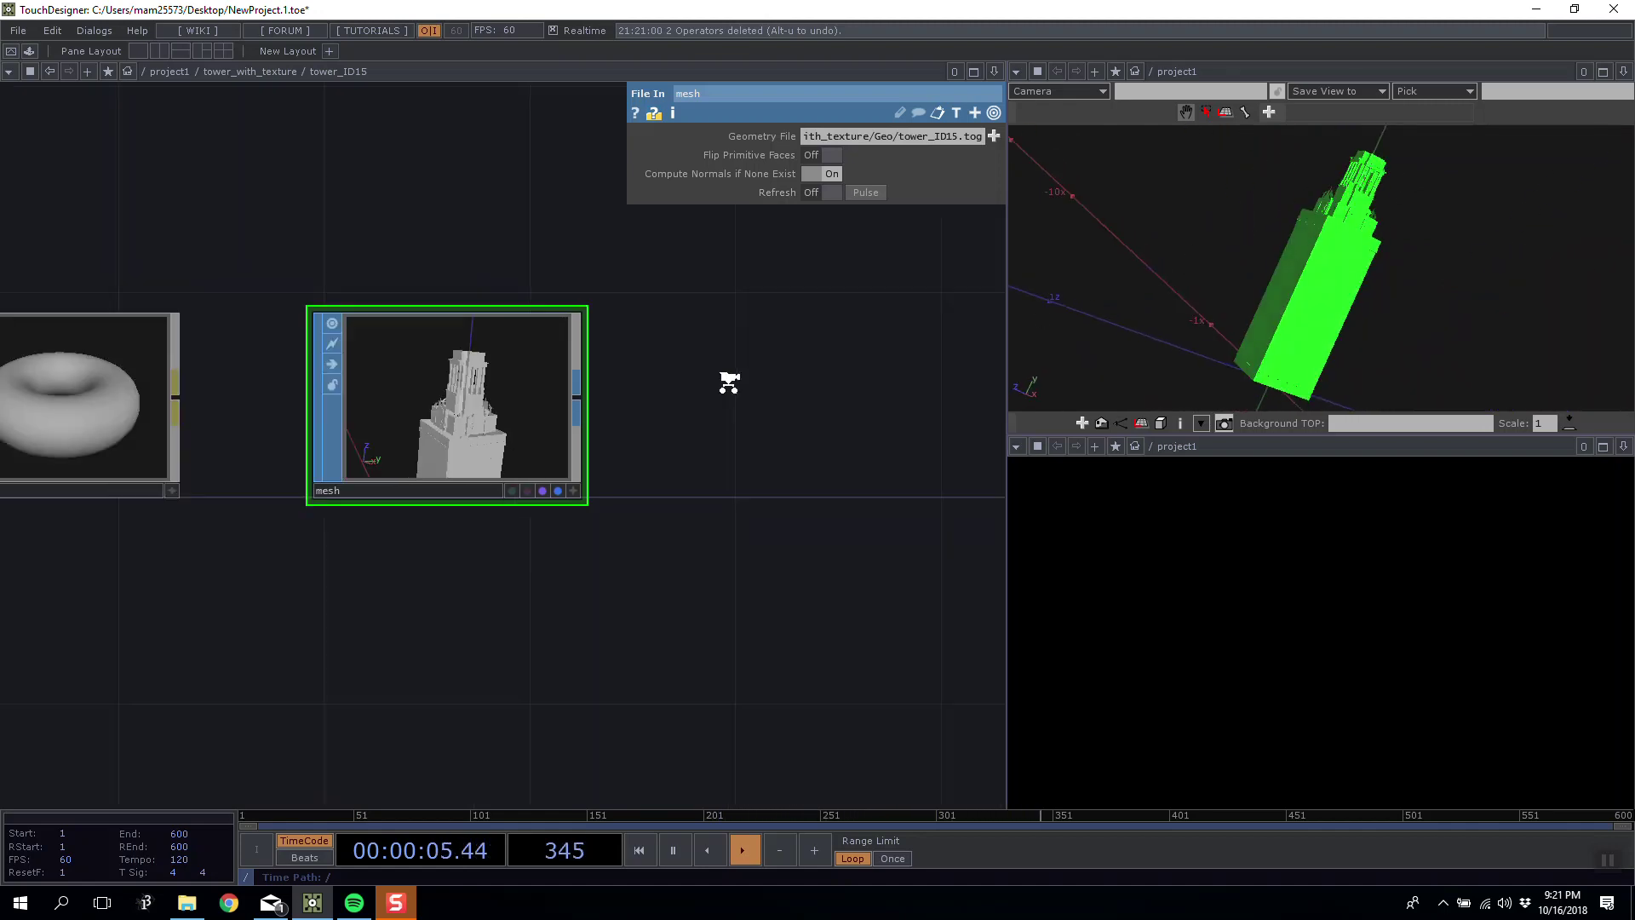
Return to the project1 network and delete the tower_with_texture component.
scroll(722, 396, "down", 10)
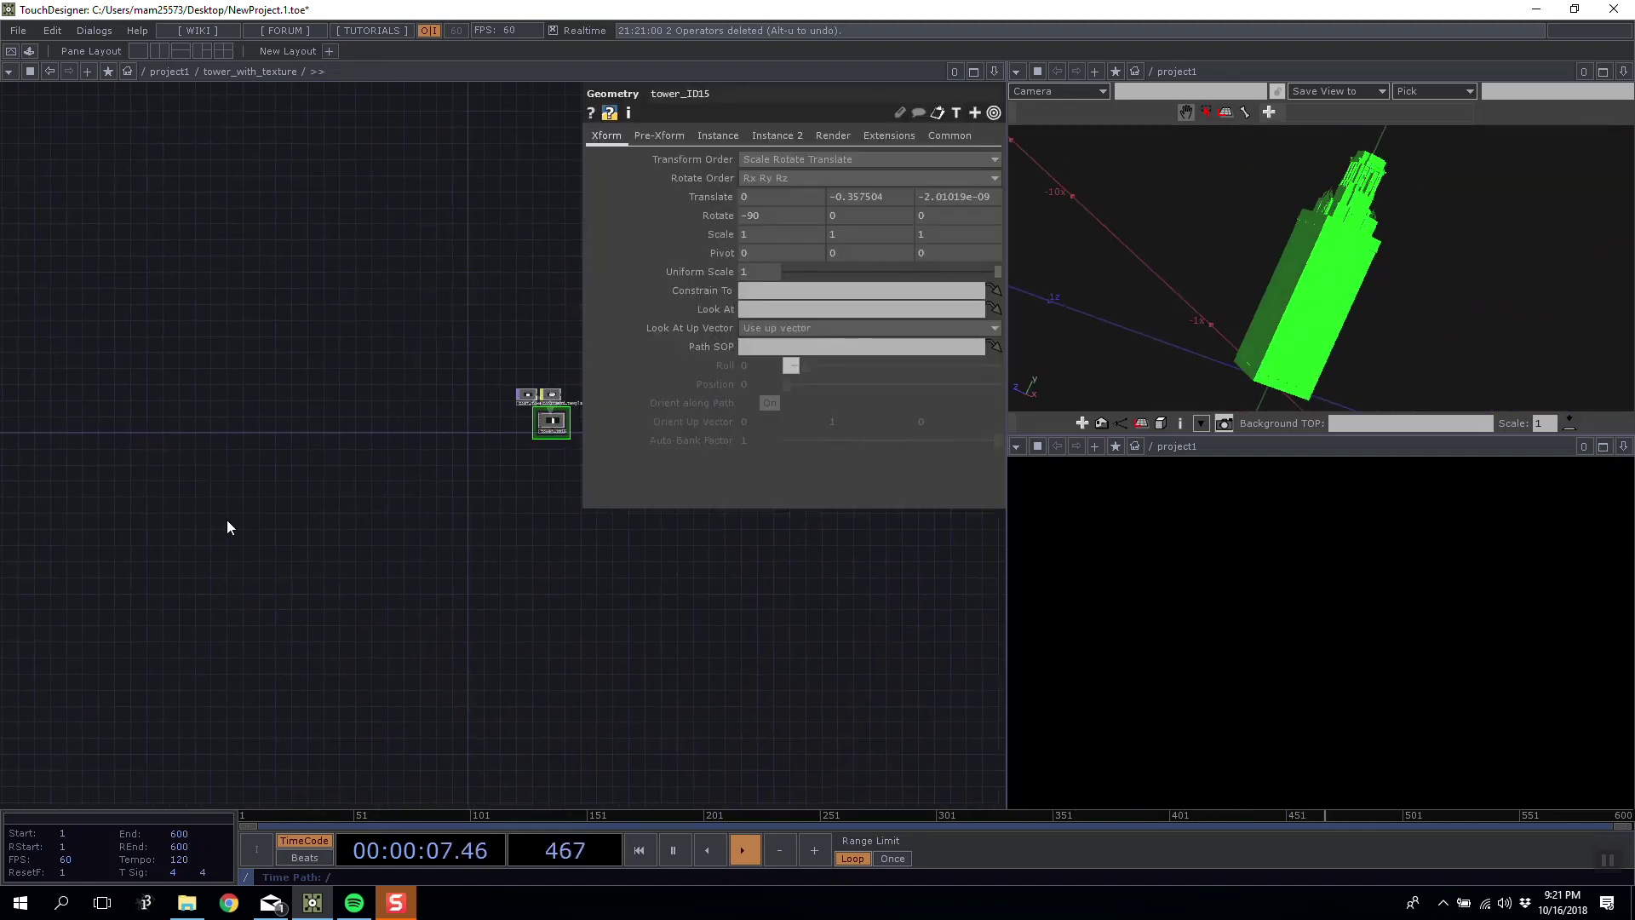
scroll(256, 511, "down", 3)
left_click(269, 504)
key("Delete")
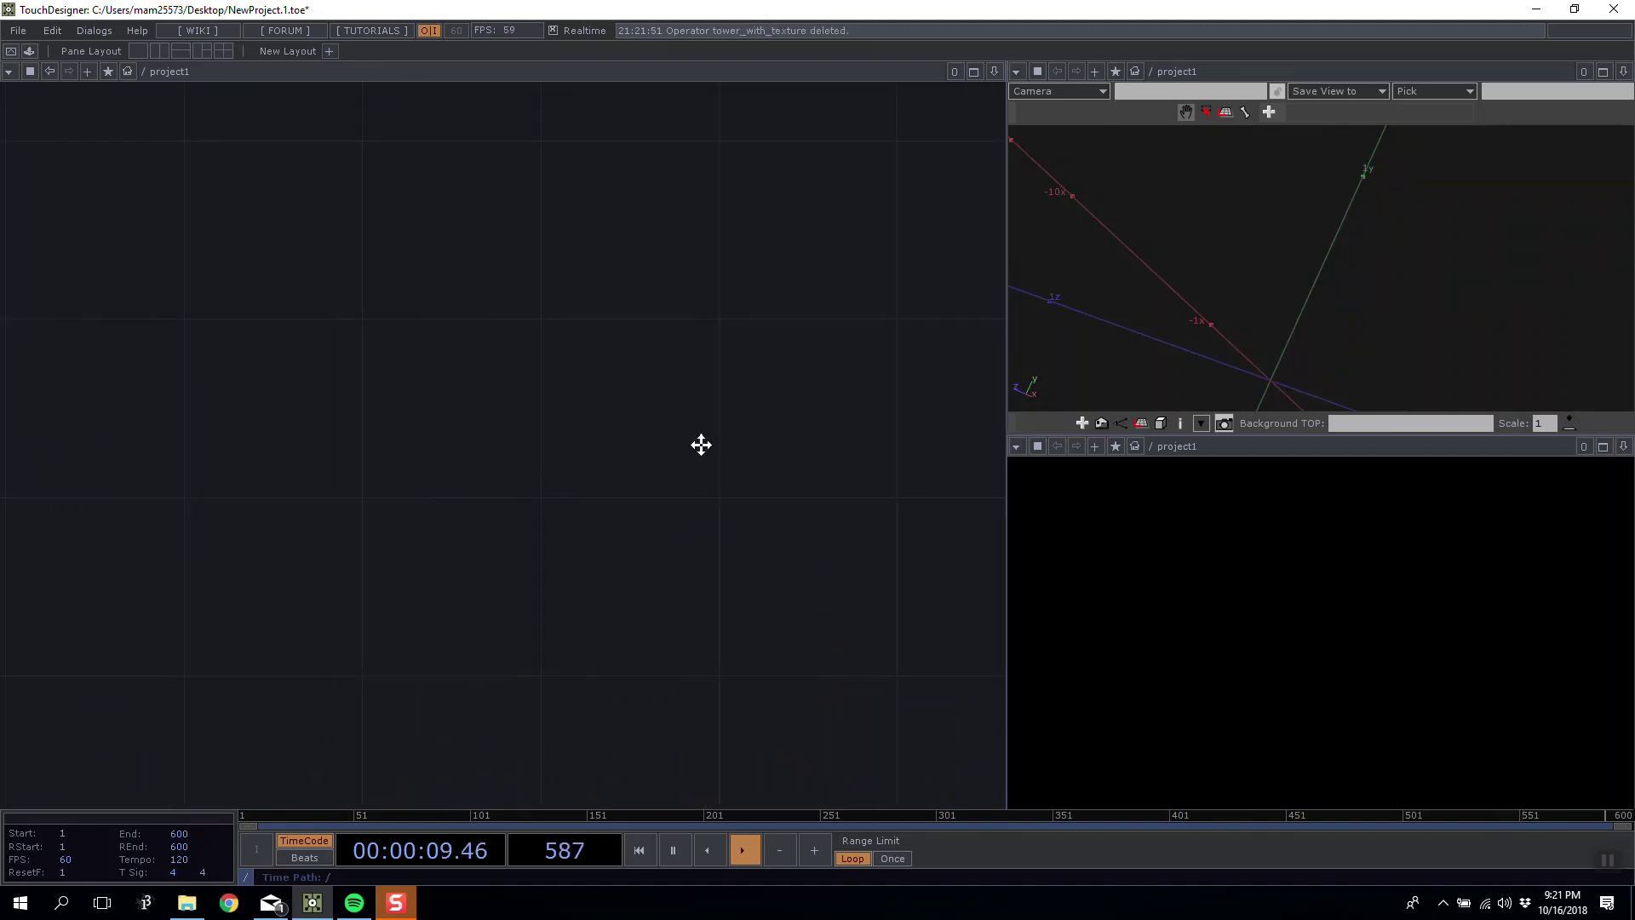
key("Tab")
left_click_drag(175, 13, 889, 98)
left_click(876, 138)
left_click(1093, 421)
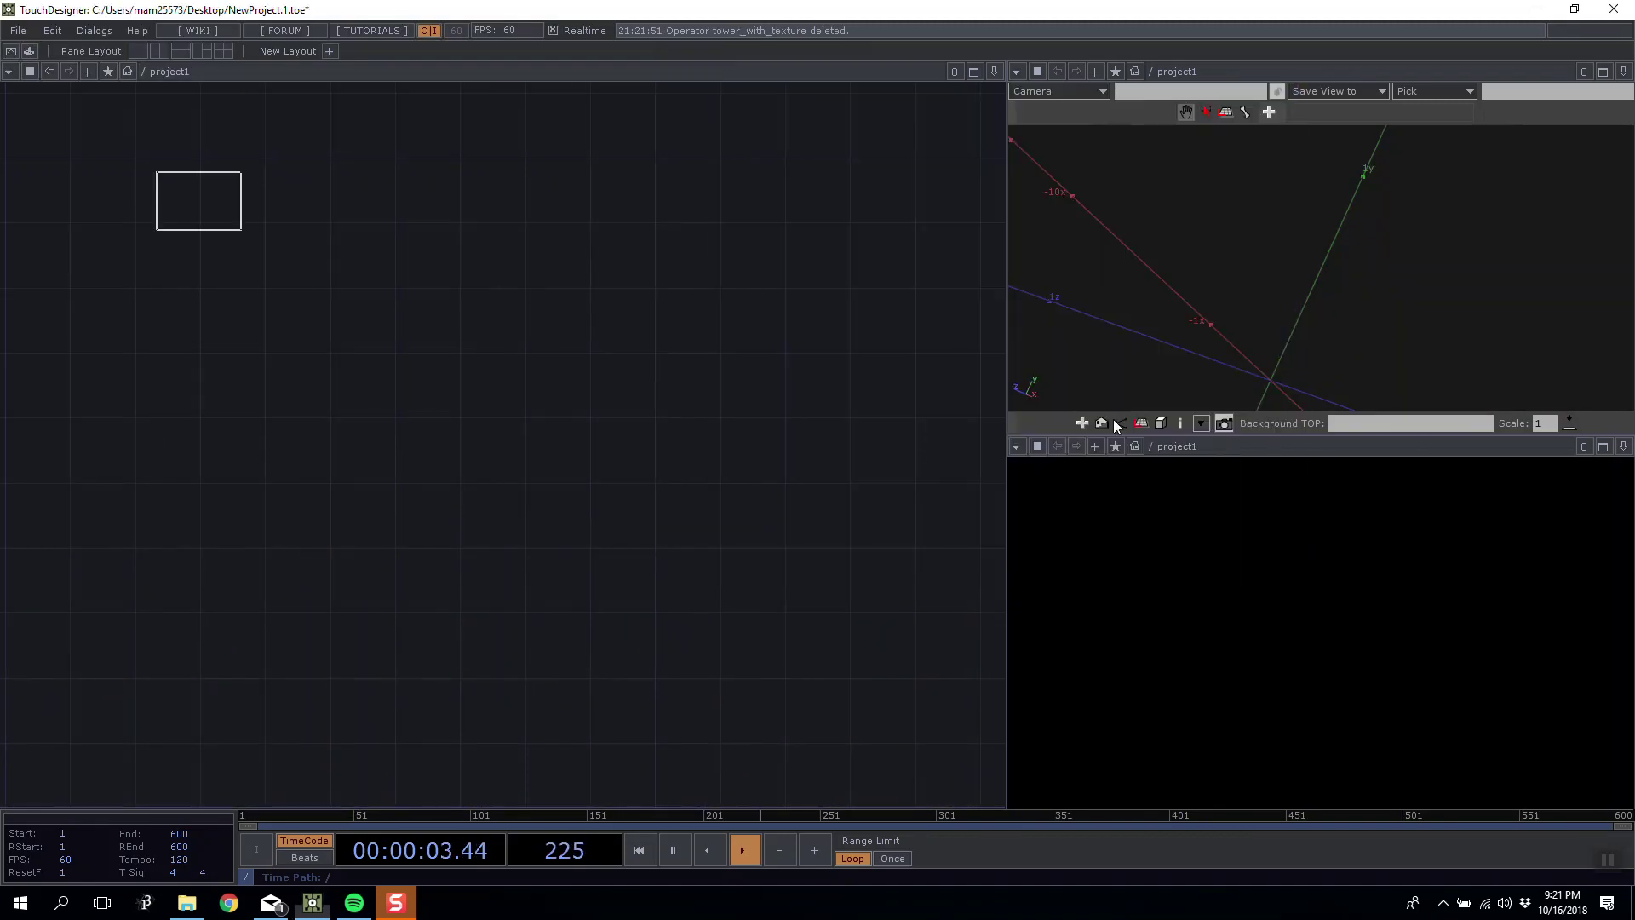
left_click(427, 304)
key("Delete")
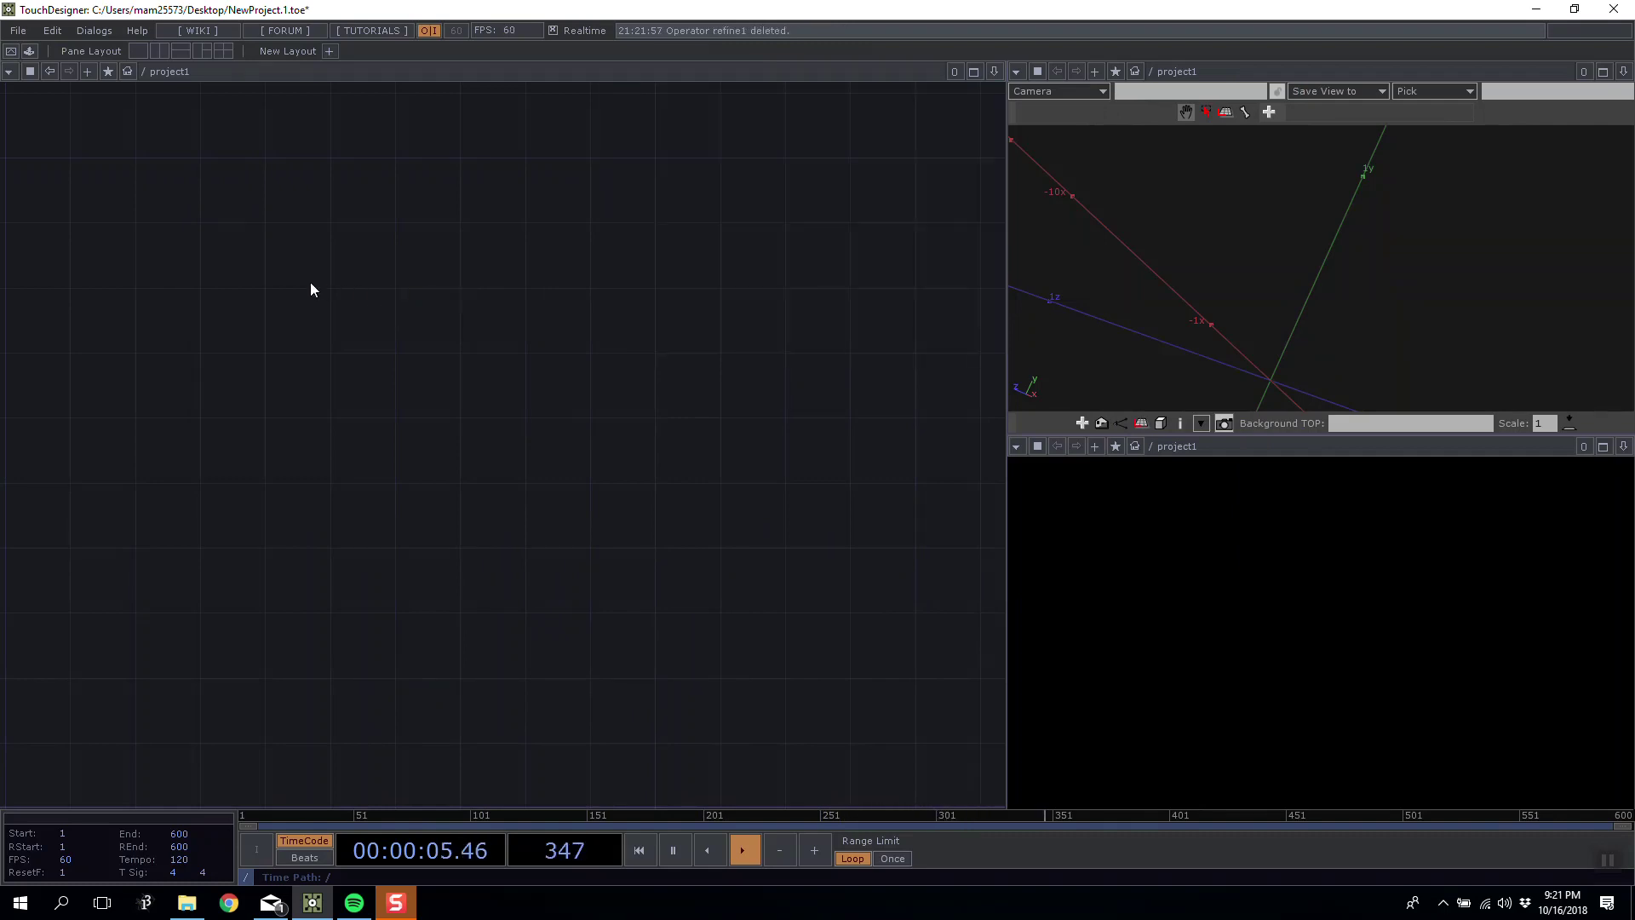
Add a Sphere SOP to the empty project1 network.
key("Tab")
left_click_drag(253, 51, 807, 98)
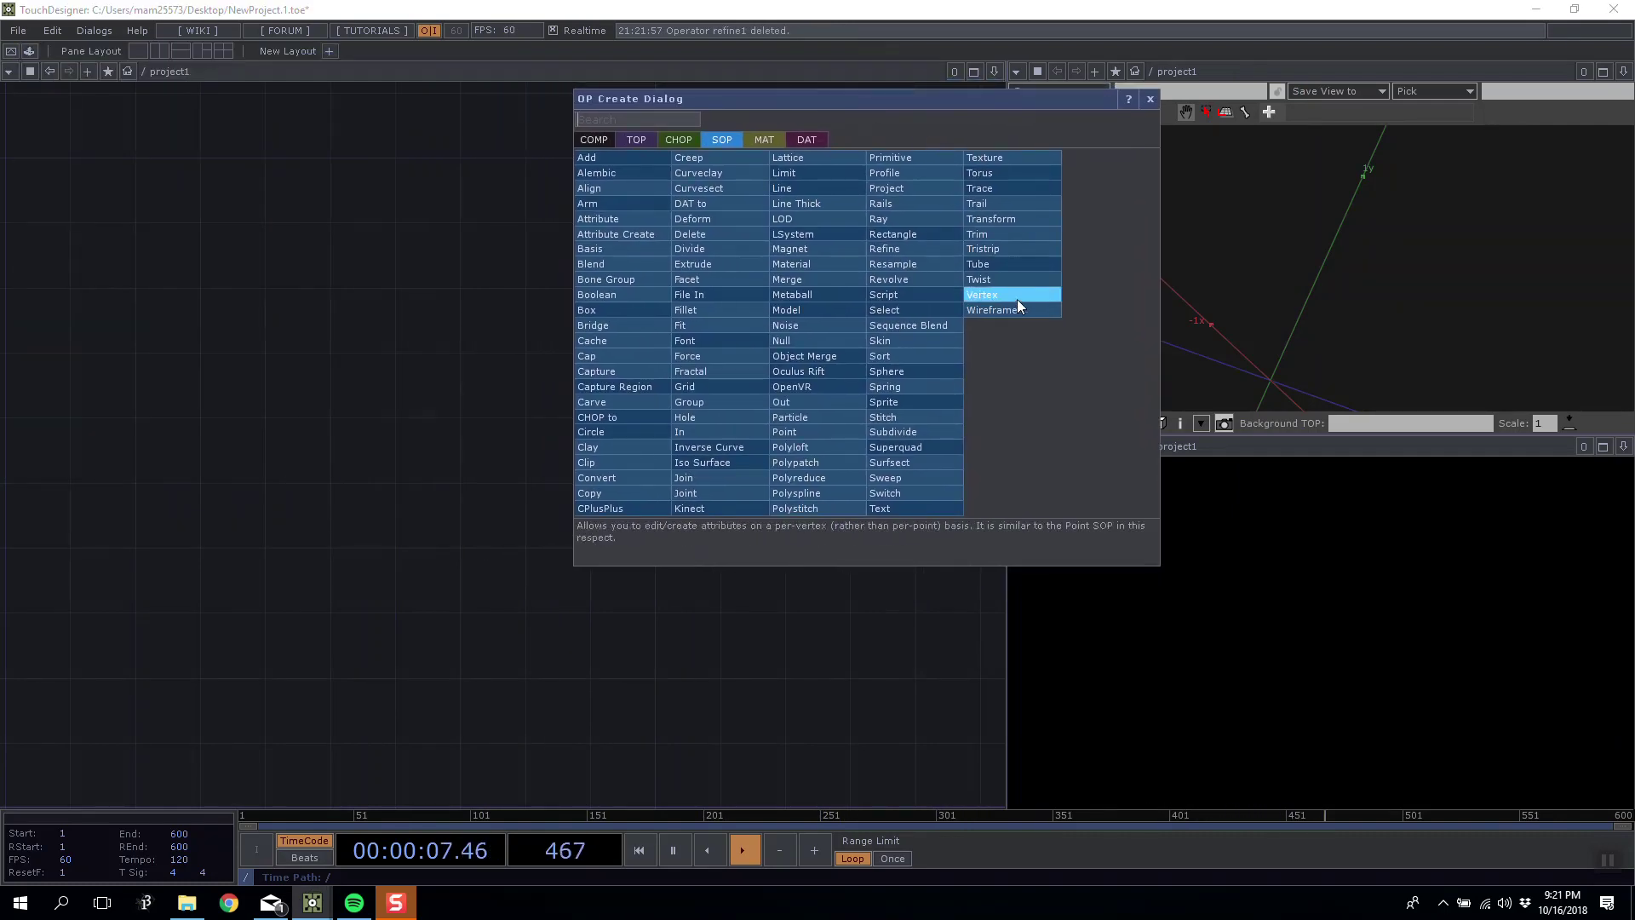
left_click(901, 373)
left_click(279, 389)
scroll(279, 390, "up", 4)
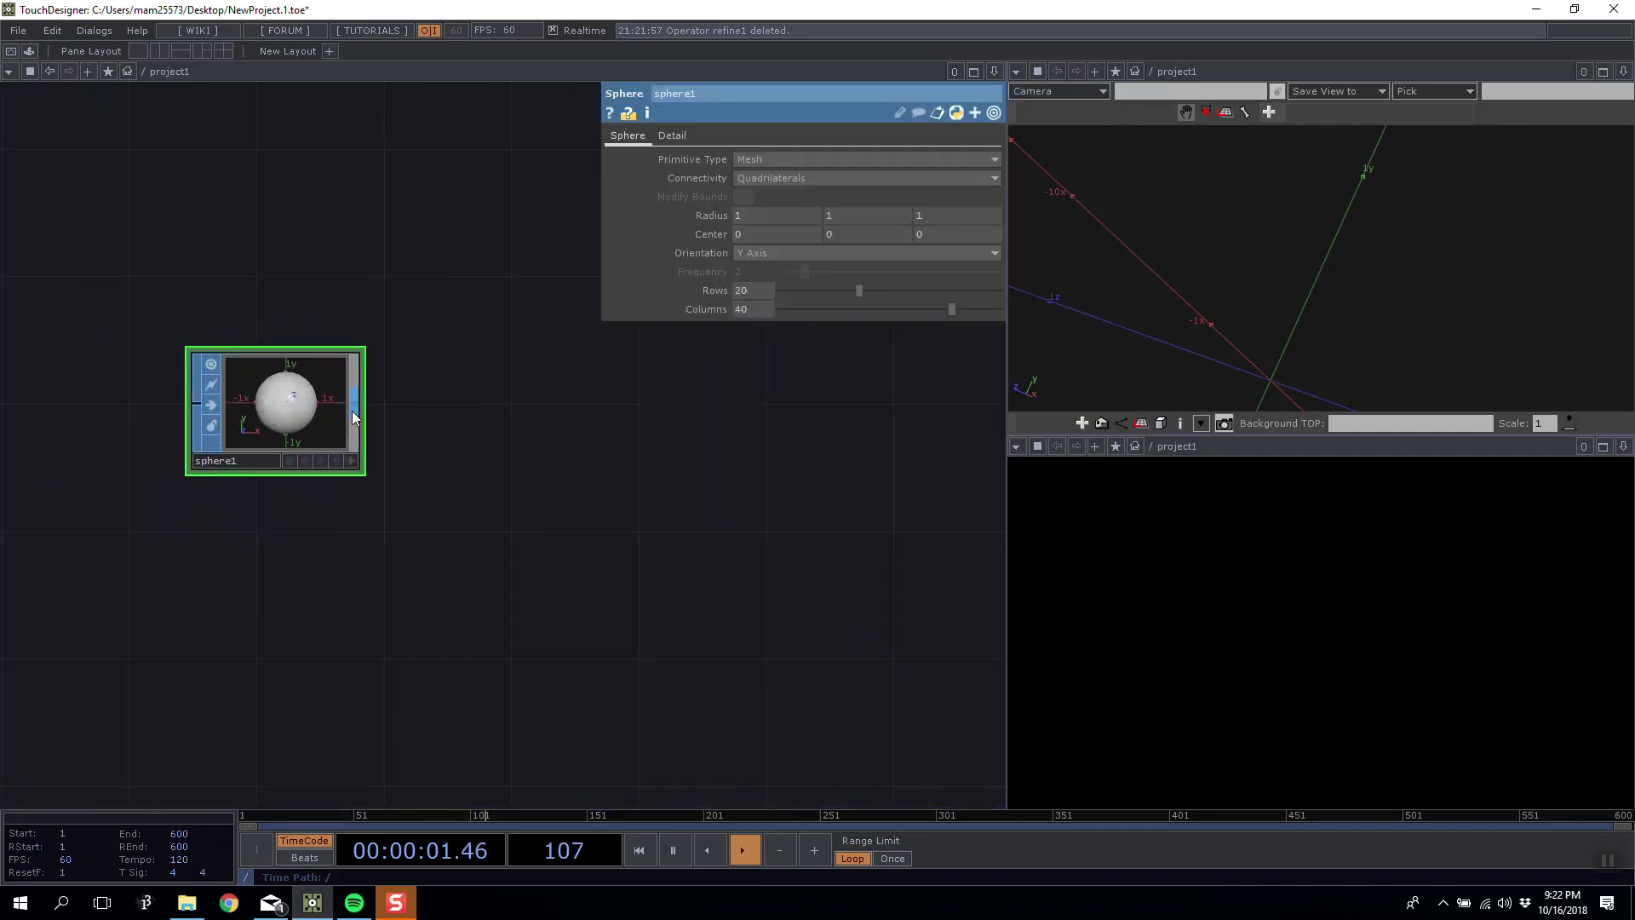
Append a Transform SOP to sphere1 and a Noise SOP after the Transform.
right_click(353, 412)
left_click(491, 303)
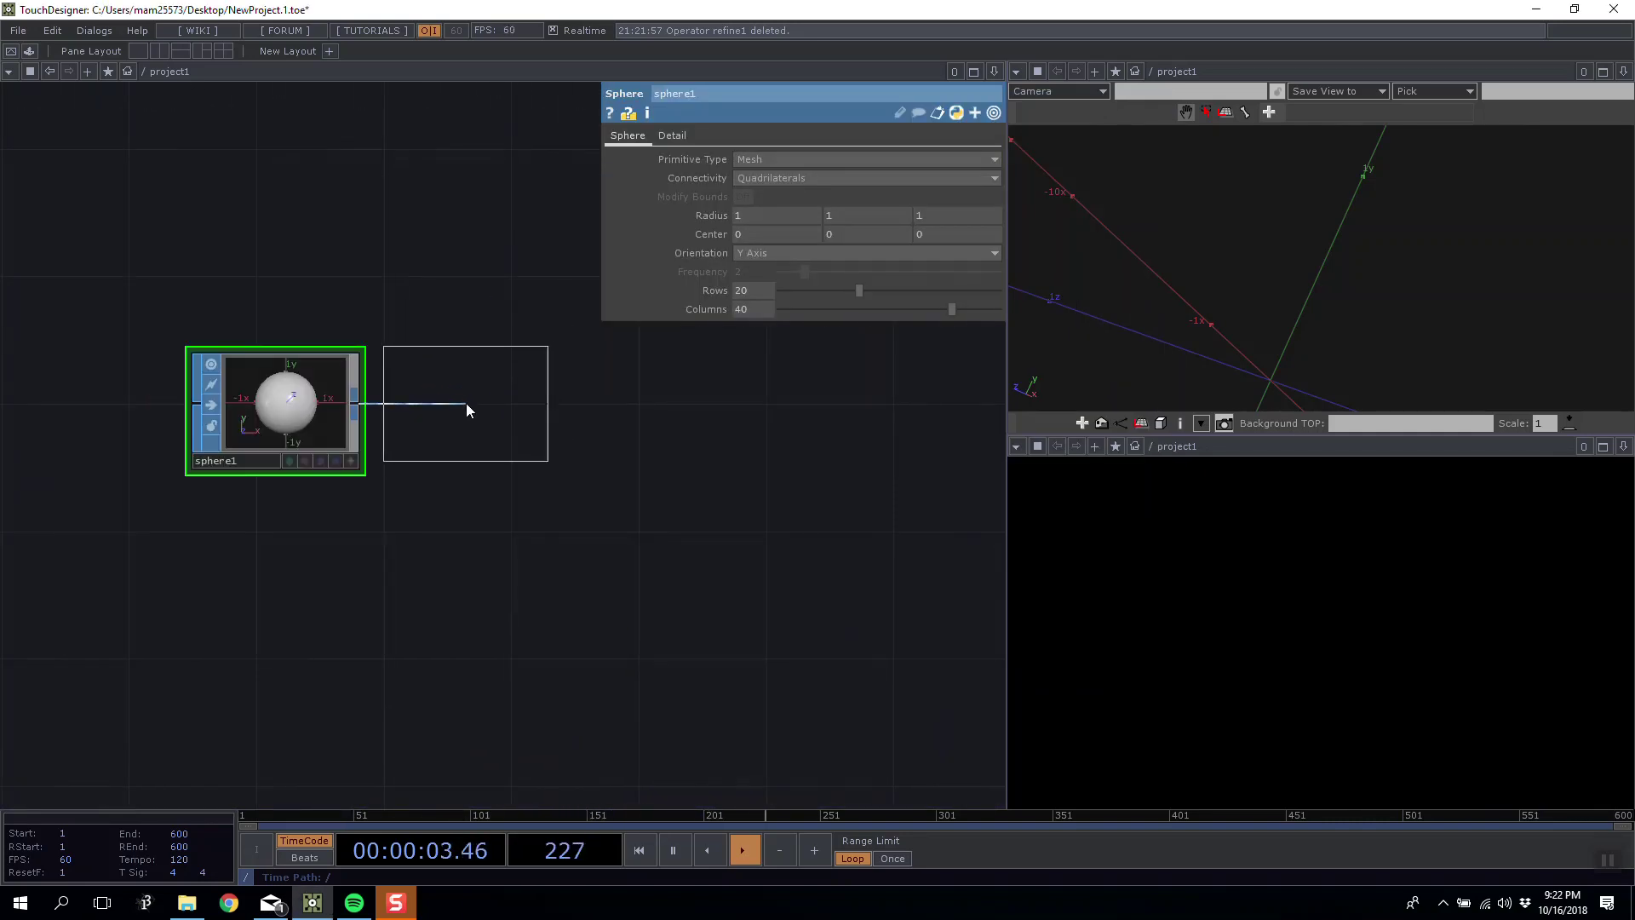
left_click(467, 404)
right_click(552, 400)
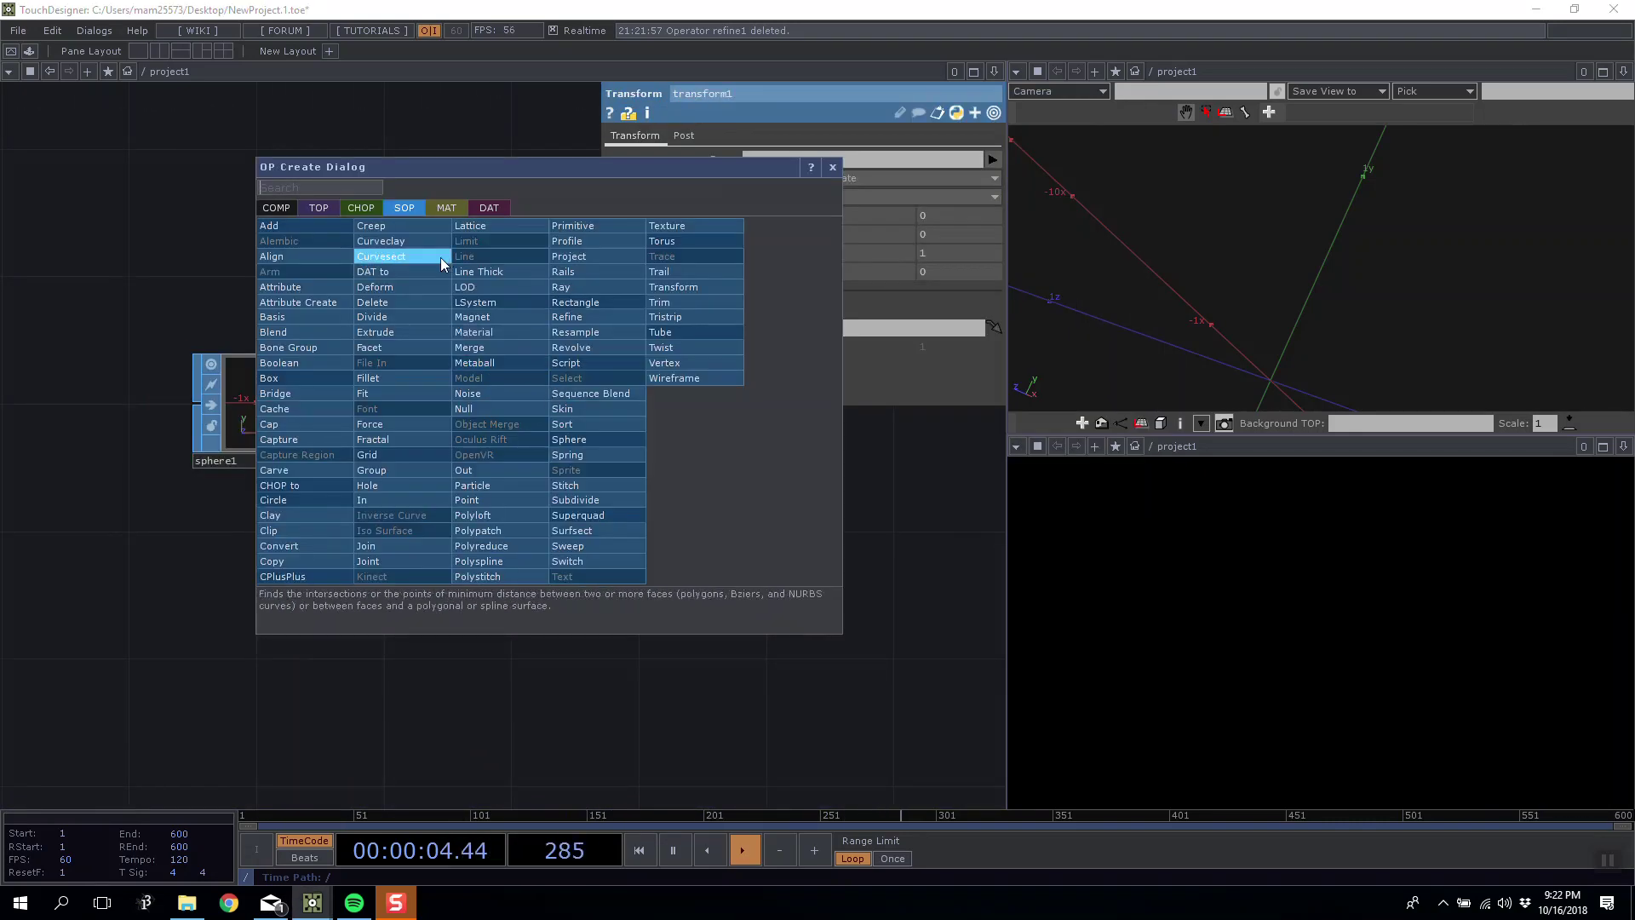
left_click(491, 392)
left_click(518, 516)
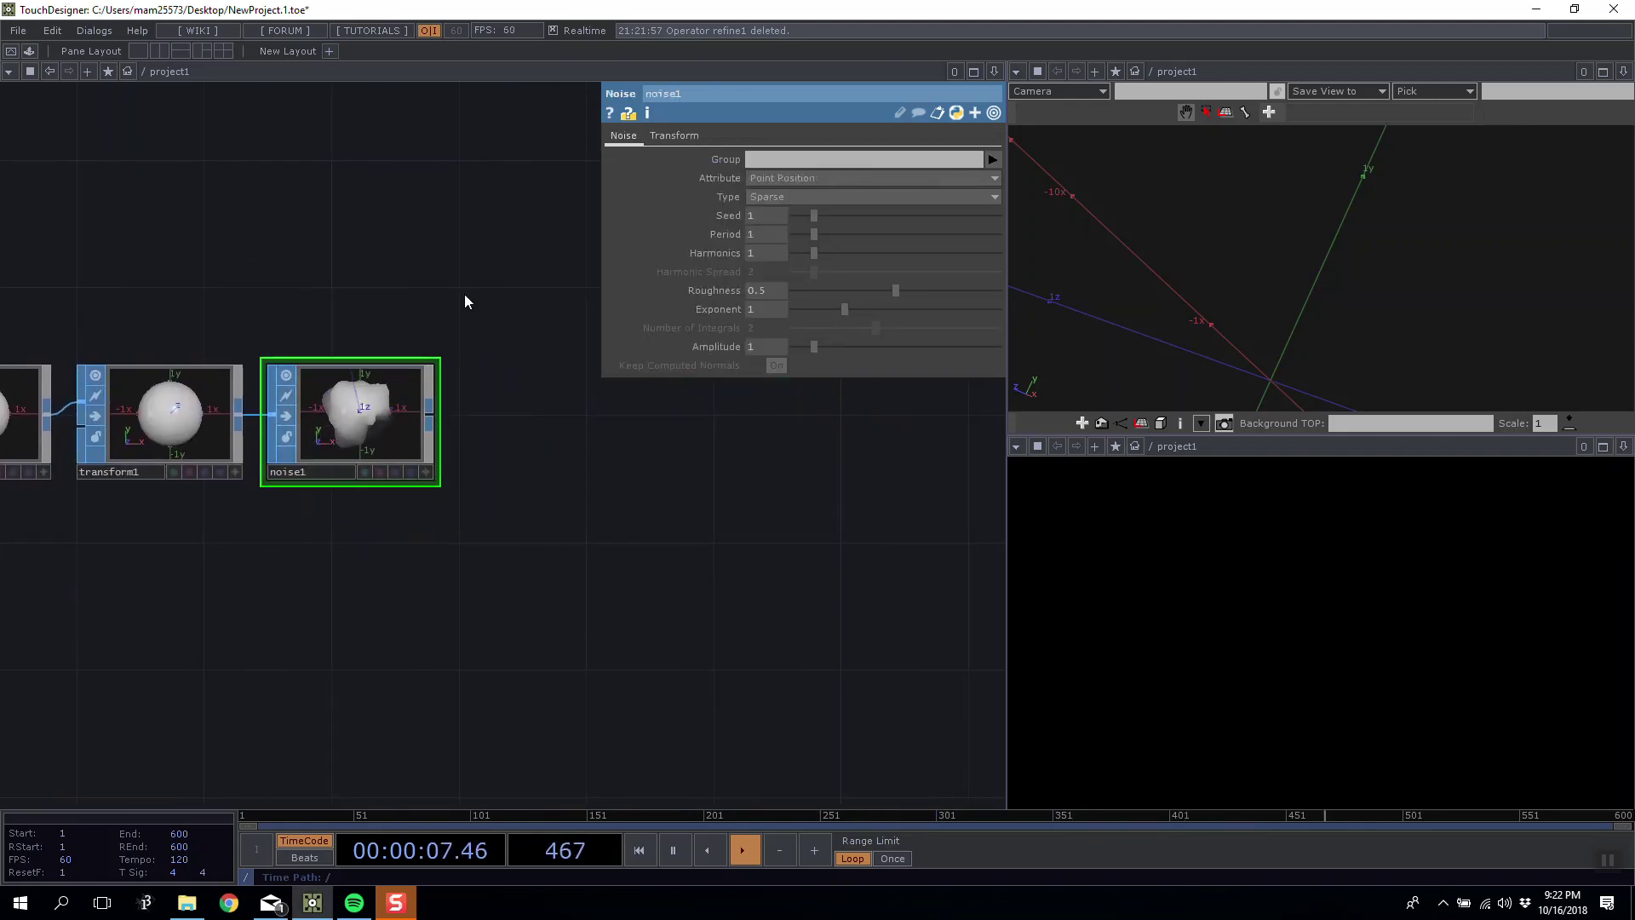
Add a Geometry component after noise1 in the project1 network.
key("Tab")
left_click(190, 99)
left_click(197, 224)
left_click(621, 527)
Inside geo1, replace the default torus with an In SOP and turn on its render and display flags.
key("i")
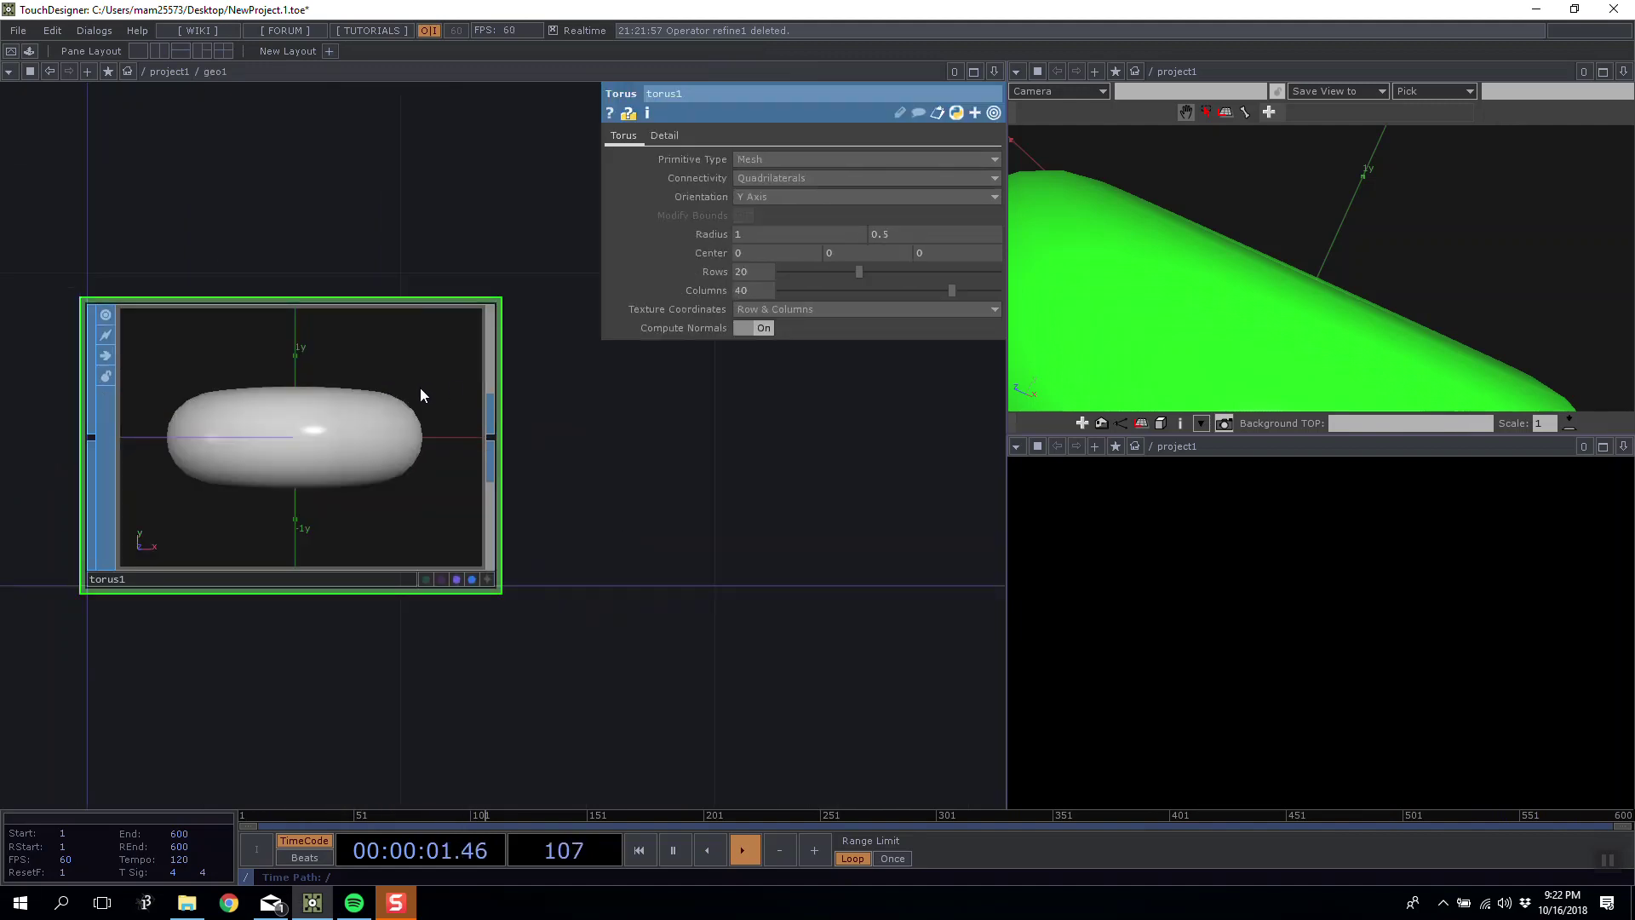
key("Delete")
key("Tab")
left_click(275, 201)
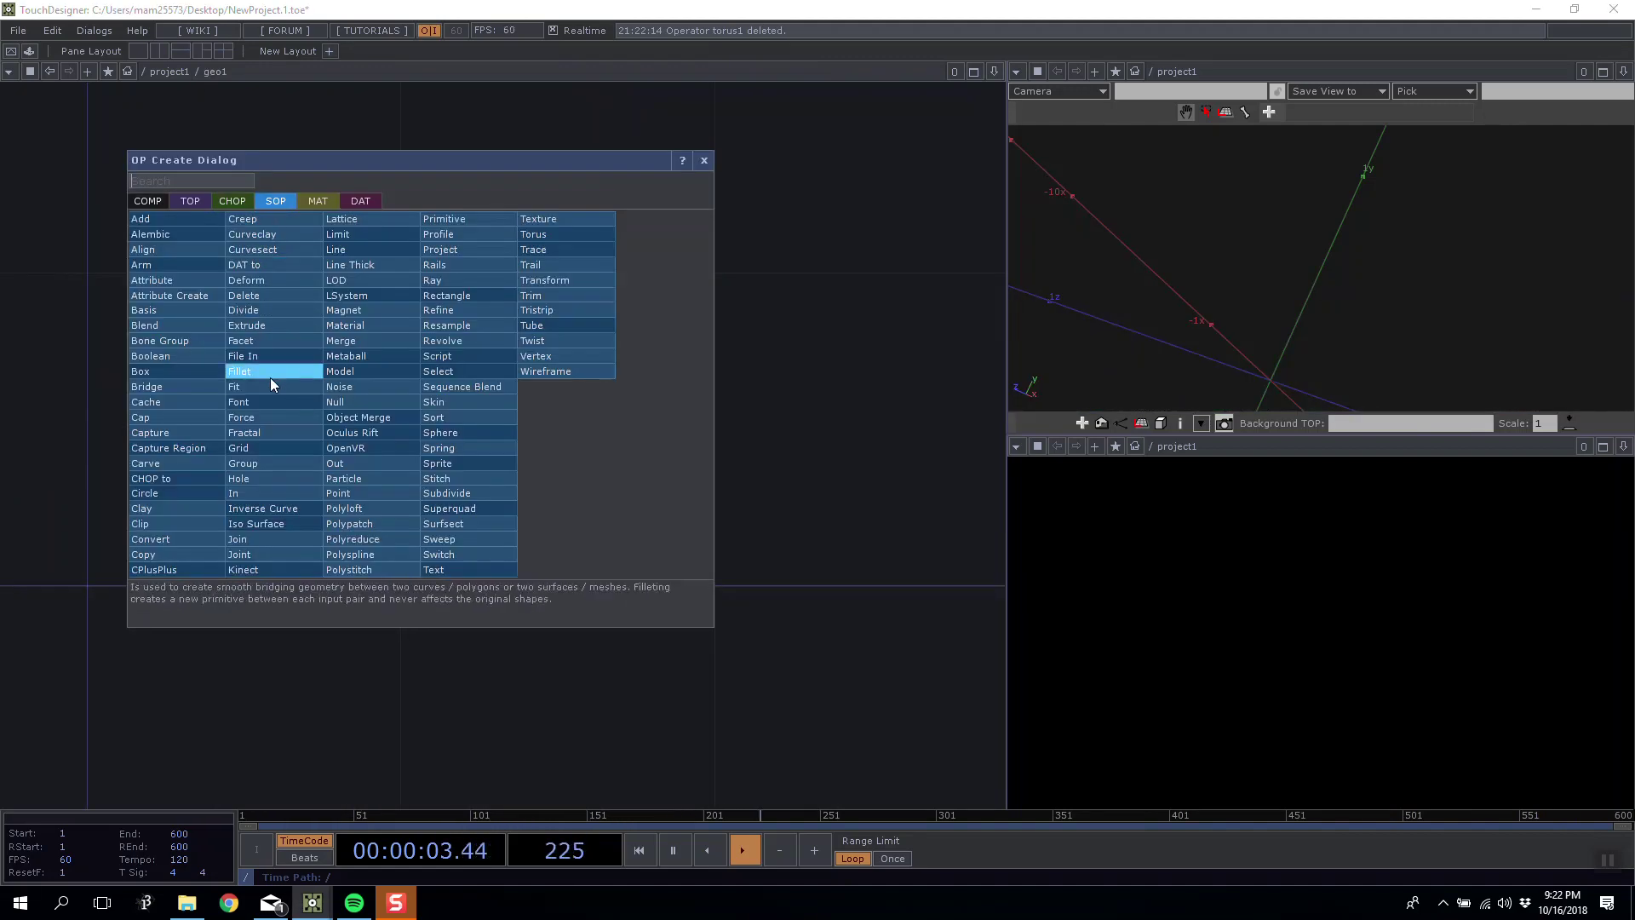
left_click(289, 491)
left_click(371, 294)
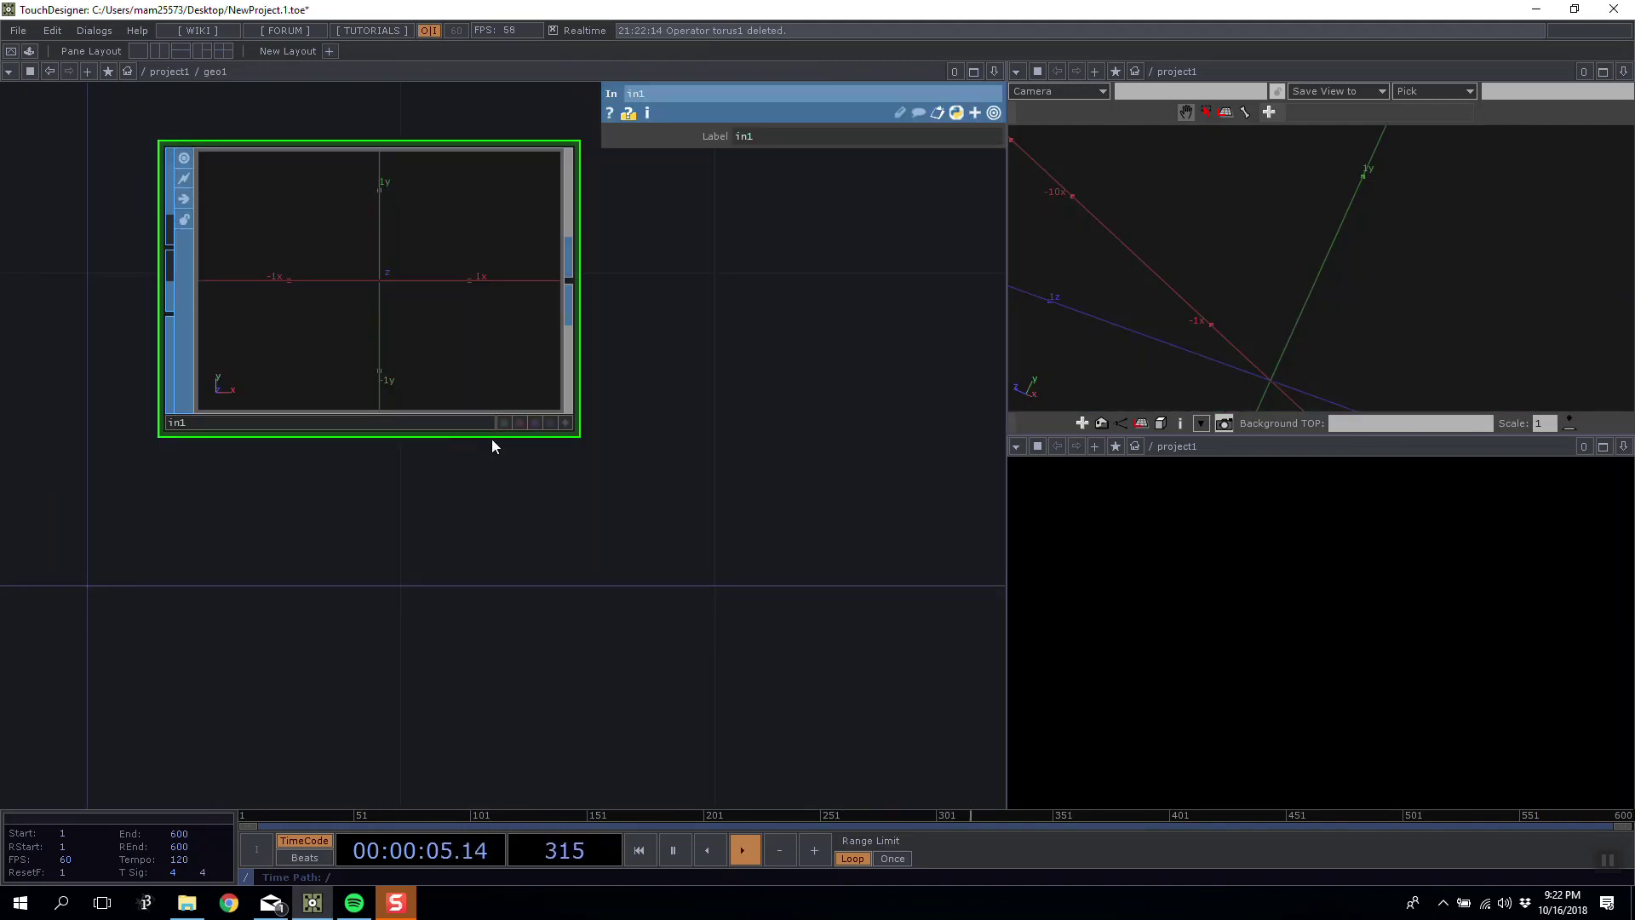
left_click(538, 423)
Return to the project1 network and connect the noise1 output to the input of geo1.
middle_click_drag(653, 435, 653, 518)
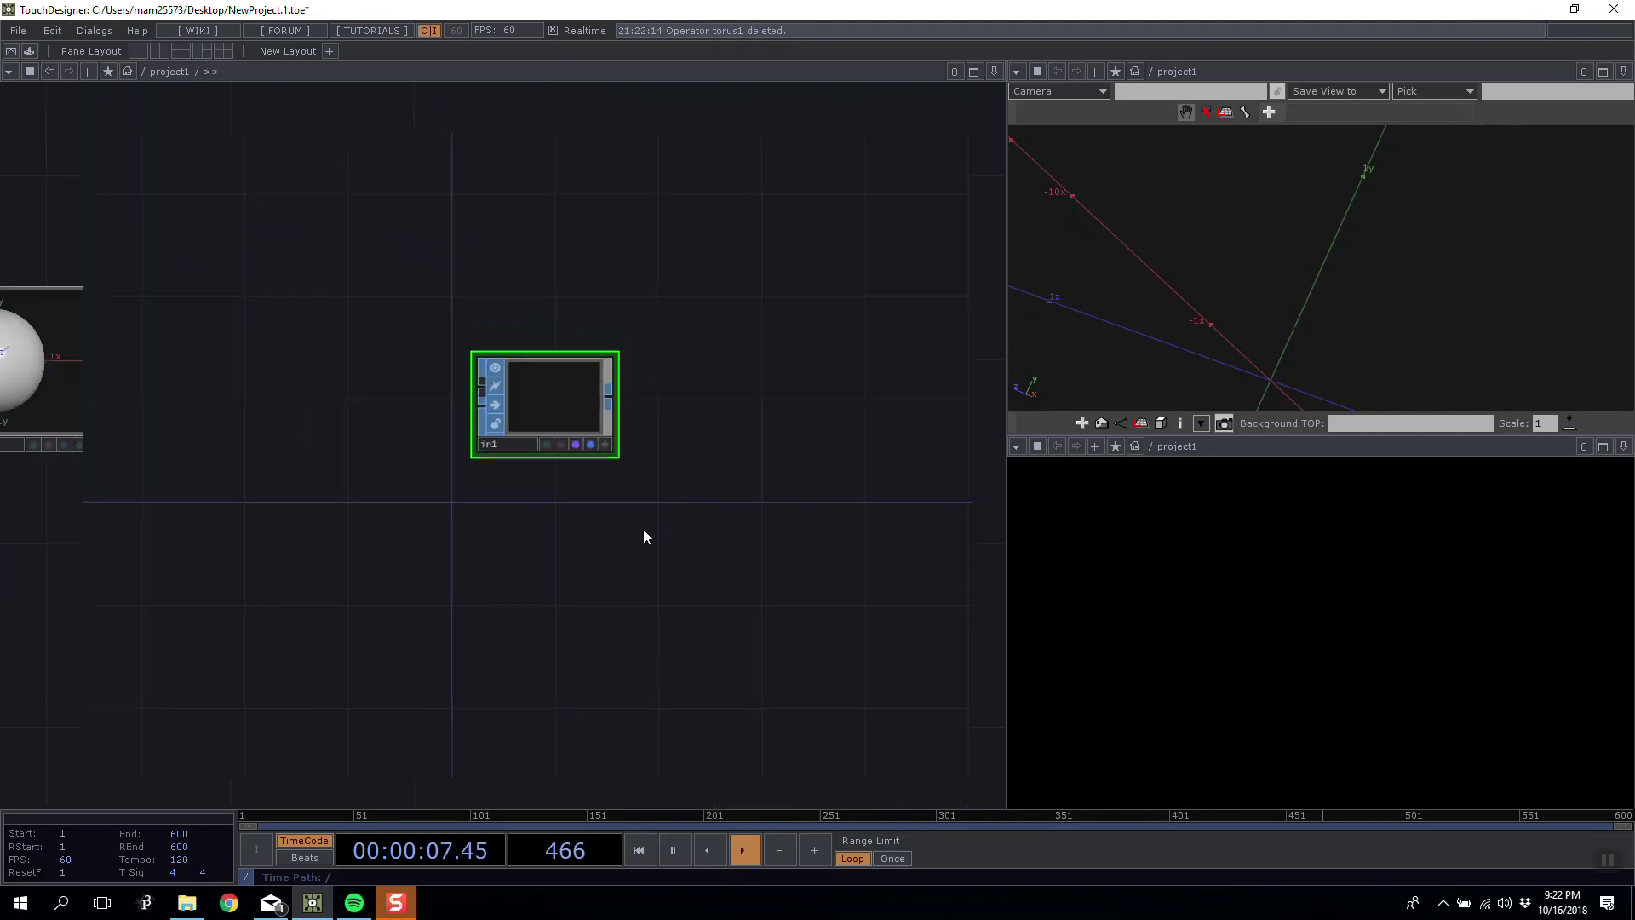
left_click_drag(374, 362, 511, 508)
left_click_drag(478, 295, 405, 272)
left_click_drag(508, 513, 453, 325)
left_click_drag(277, 586, 550, 586)
scroll(375, 575, "down", 3)
left_click_drag(218, 388, 185, 387)
right_click_drag(5, 300, 430, 569)
left_click_drag(434, 579, 321, 575)
left_click_drag(136, 368, 426, 375)
right_click_drag(215, 388, 411, 535)
left_click_drag(273, 319, 162, 298)
left_click(637, 452)
left_click_drag(510, 402, 440, 334)
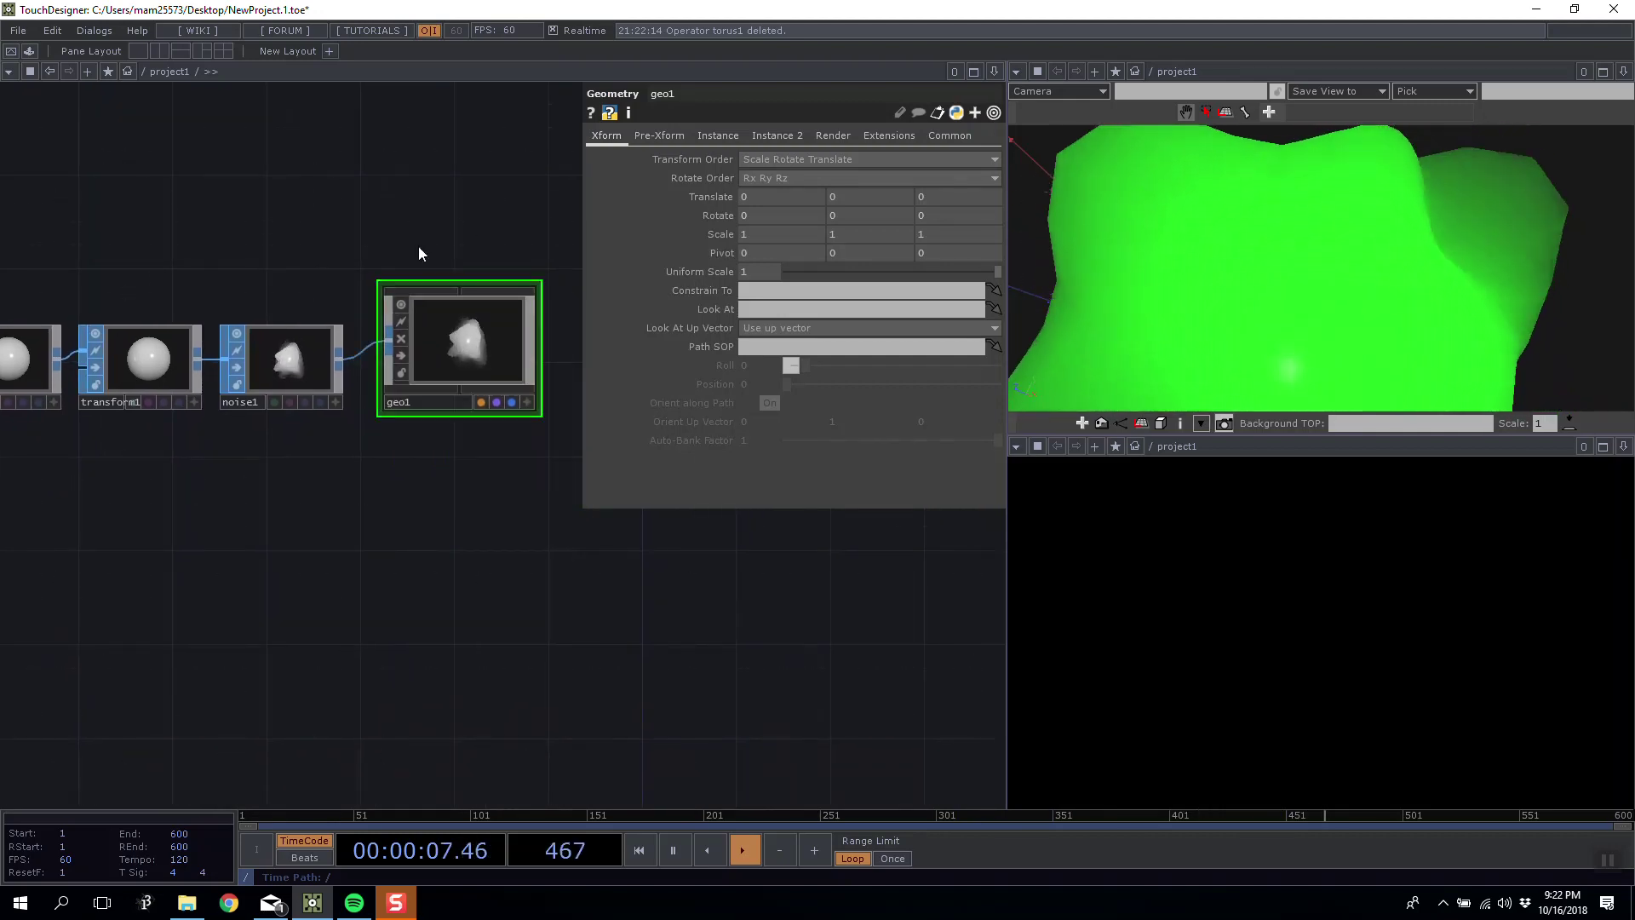
Examine the noise-deformed sphere in the operator chain and from several angles in the geometry viewer.
left_click_drag(427, 174, 517, 184)
left_click(560, 334)
left_click_drag(453, 227, 349, 192)
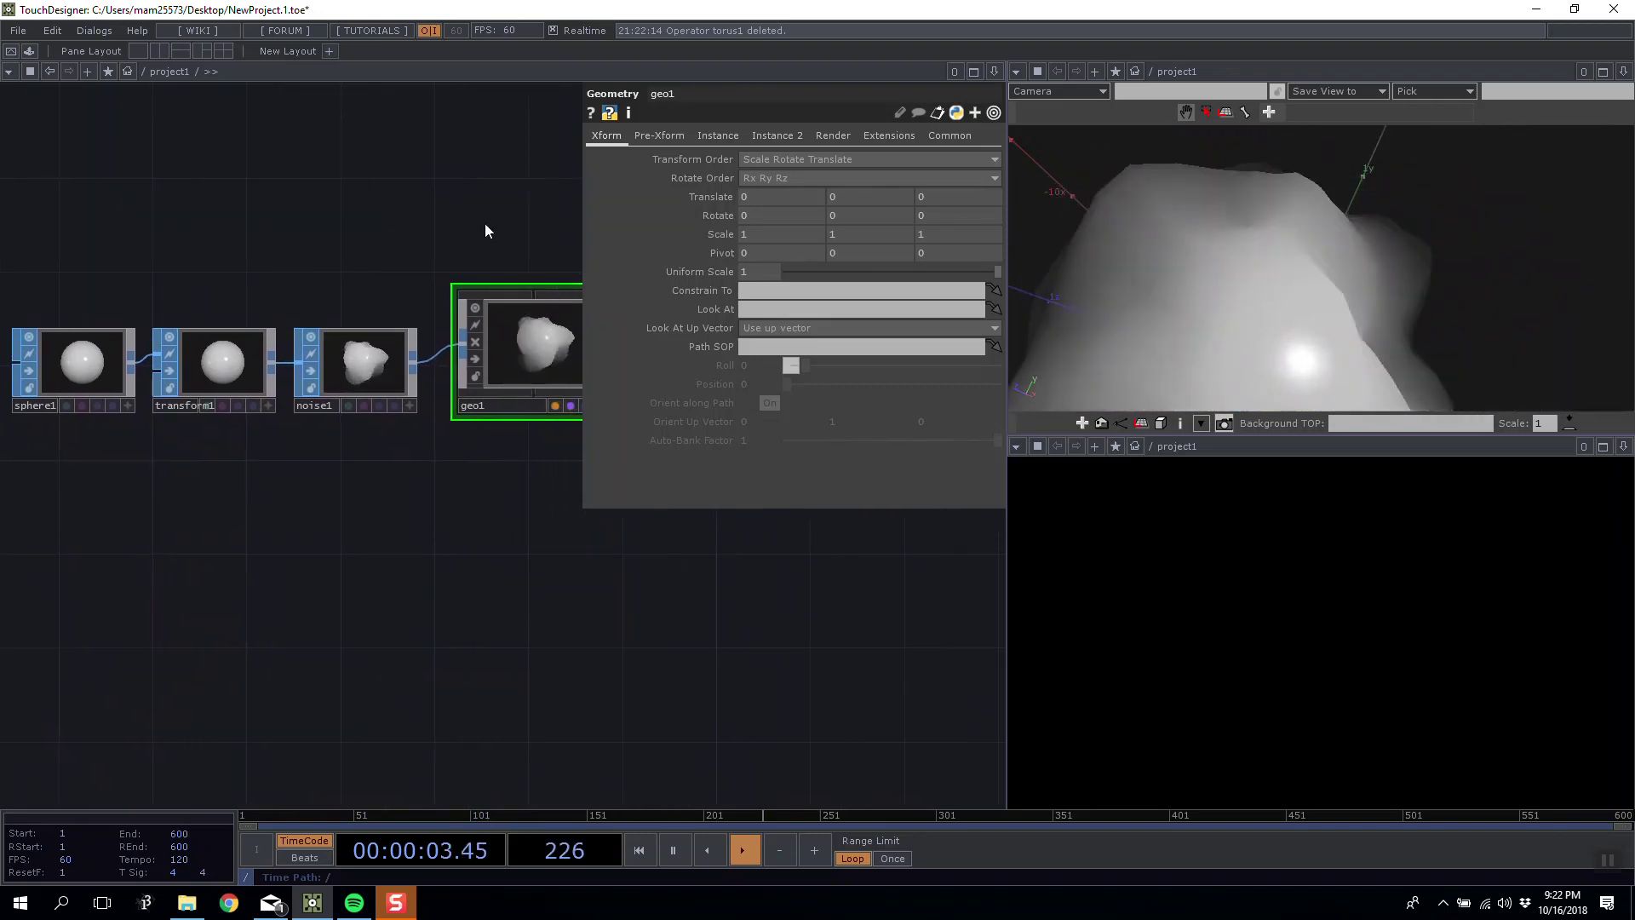
left_click_drag(537, 339, 514, 363)
left_click_drag(483, 281, 451, 278)
scroll(476, 350, "up", 6)
scroll(475, 351, "down", 4)
mouse_move(572, 565)
left_mouse_down()
mouse_move(489, 554)
mouse_move(561, 547)
left_mouse_up()
scroll(514, 532, "down", 3)
left_click_drag(530, 611, 549, 690)
left_click_drag(367, 386, 411, 418)
left_click_drag(1145, 256, 1218, 245)
right_click(1219, 245)
left_click(1246, 232)
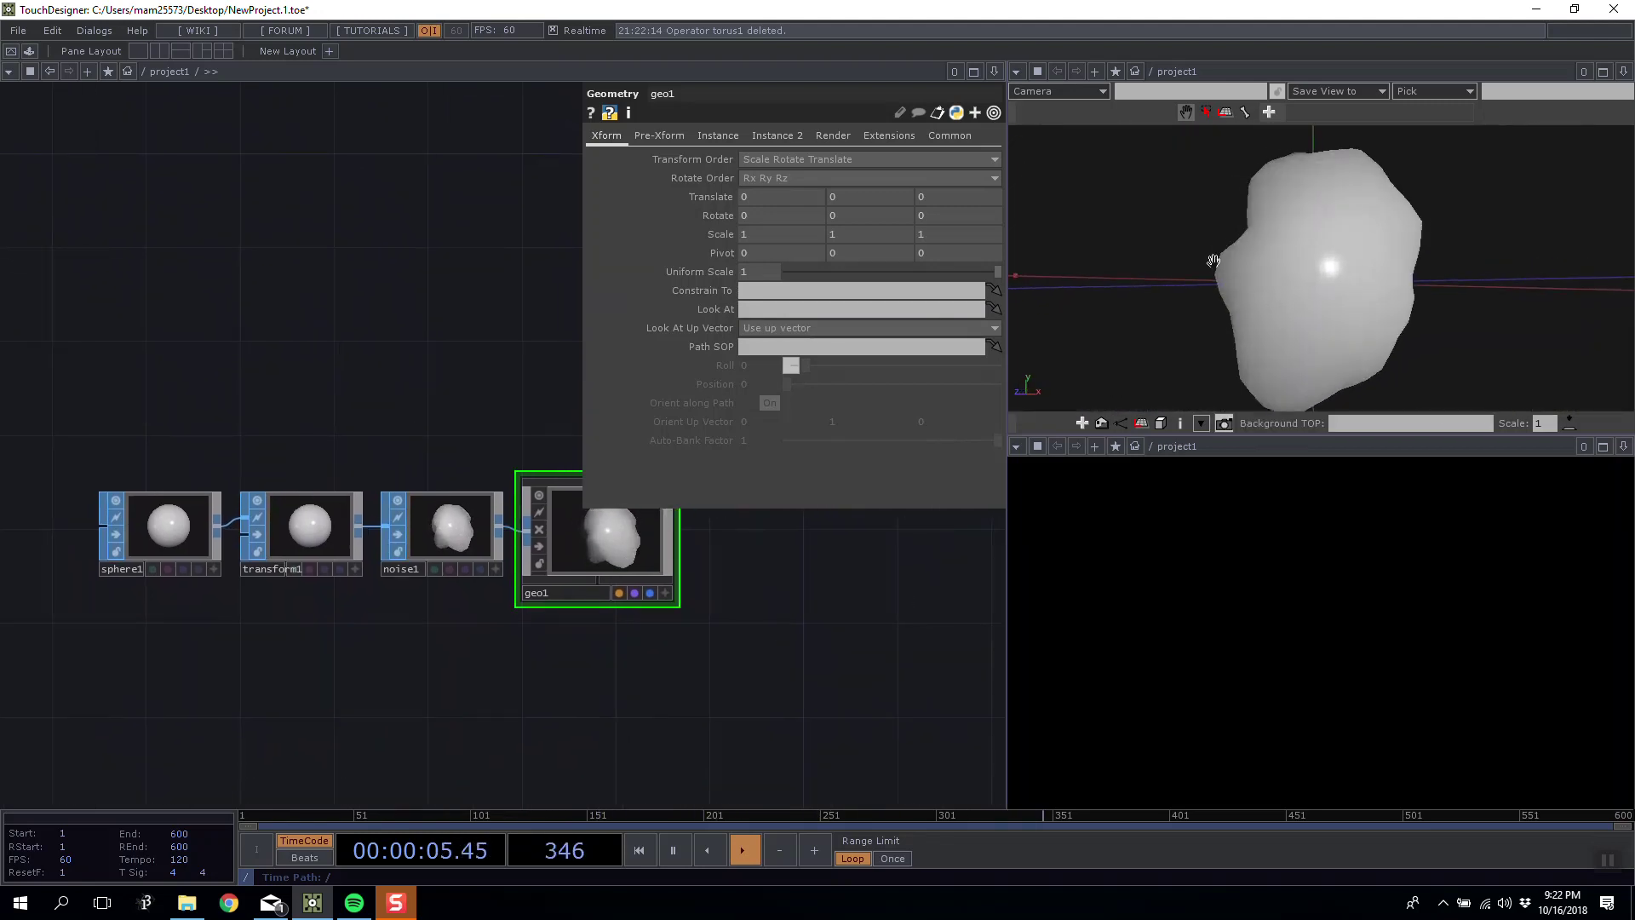
Compare the transform parameters of the transform1 SOP with those of the geo1 component.
left_click(288, 551)
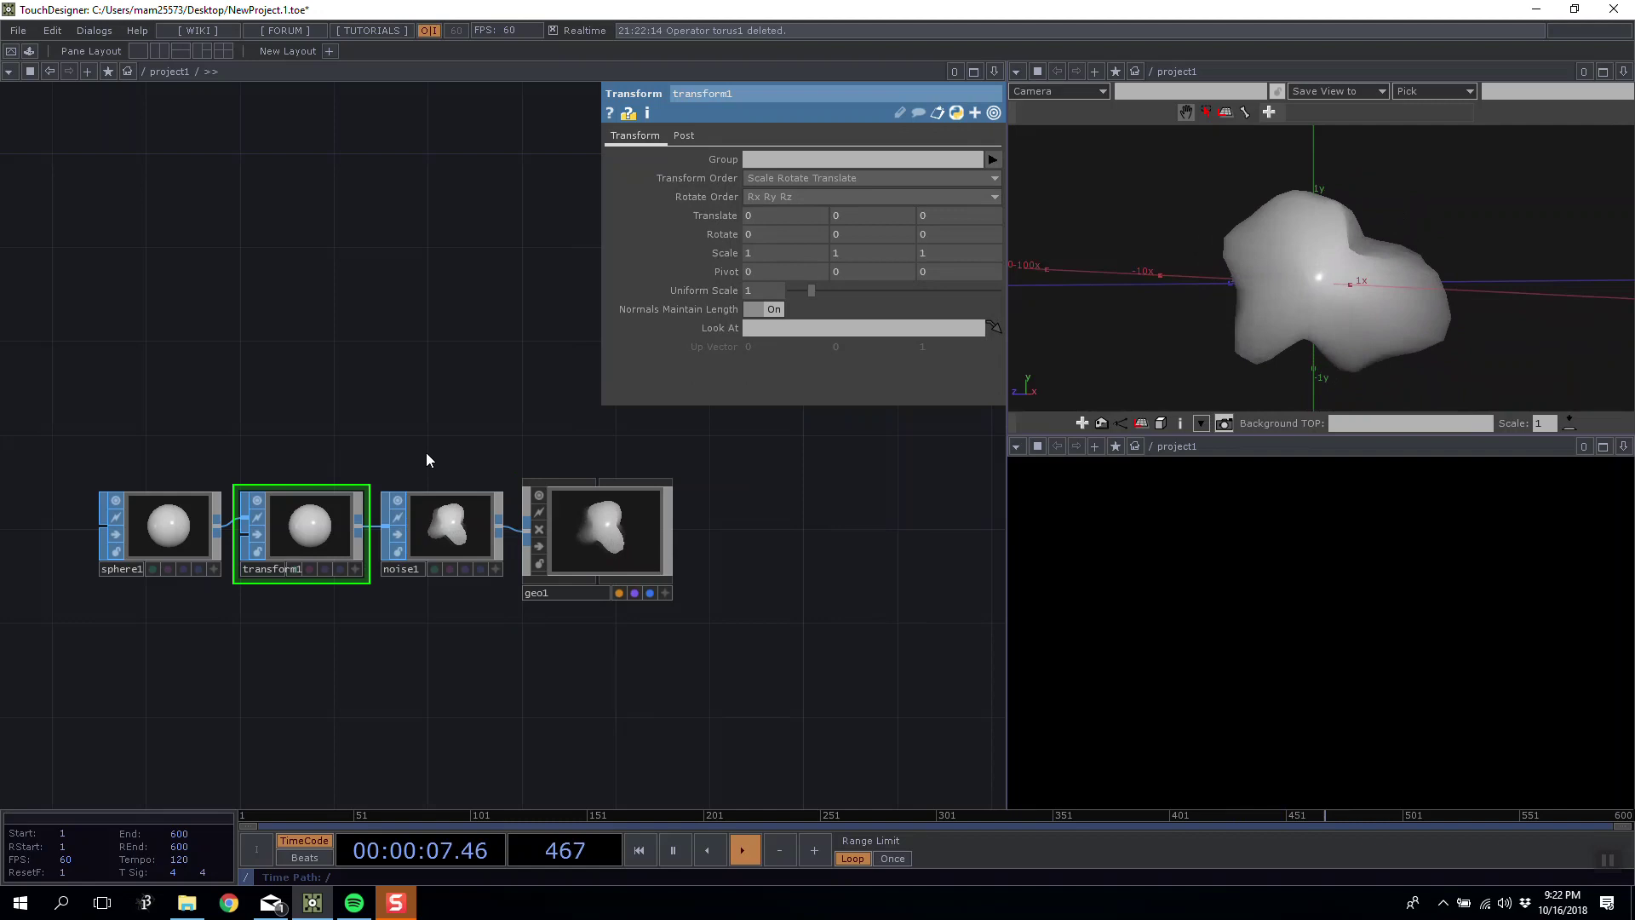
middle_click_drag(790, 218, 770, 162)
left_click(657, 516)
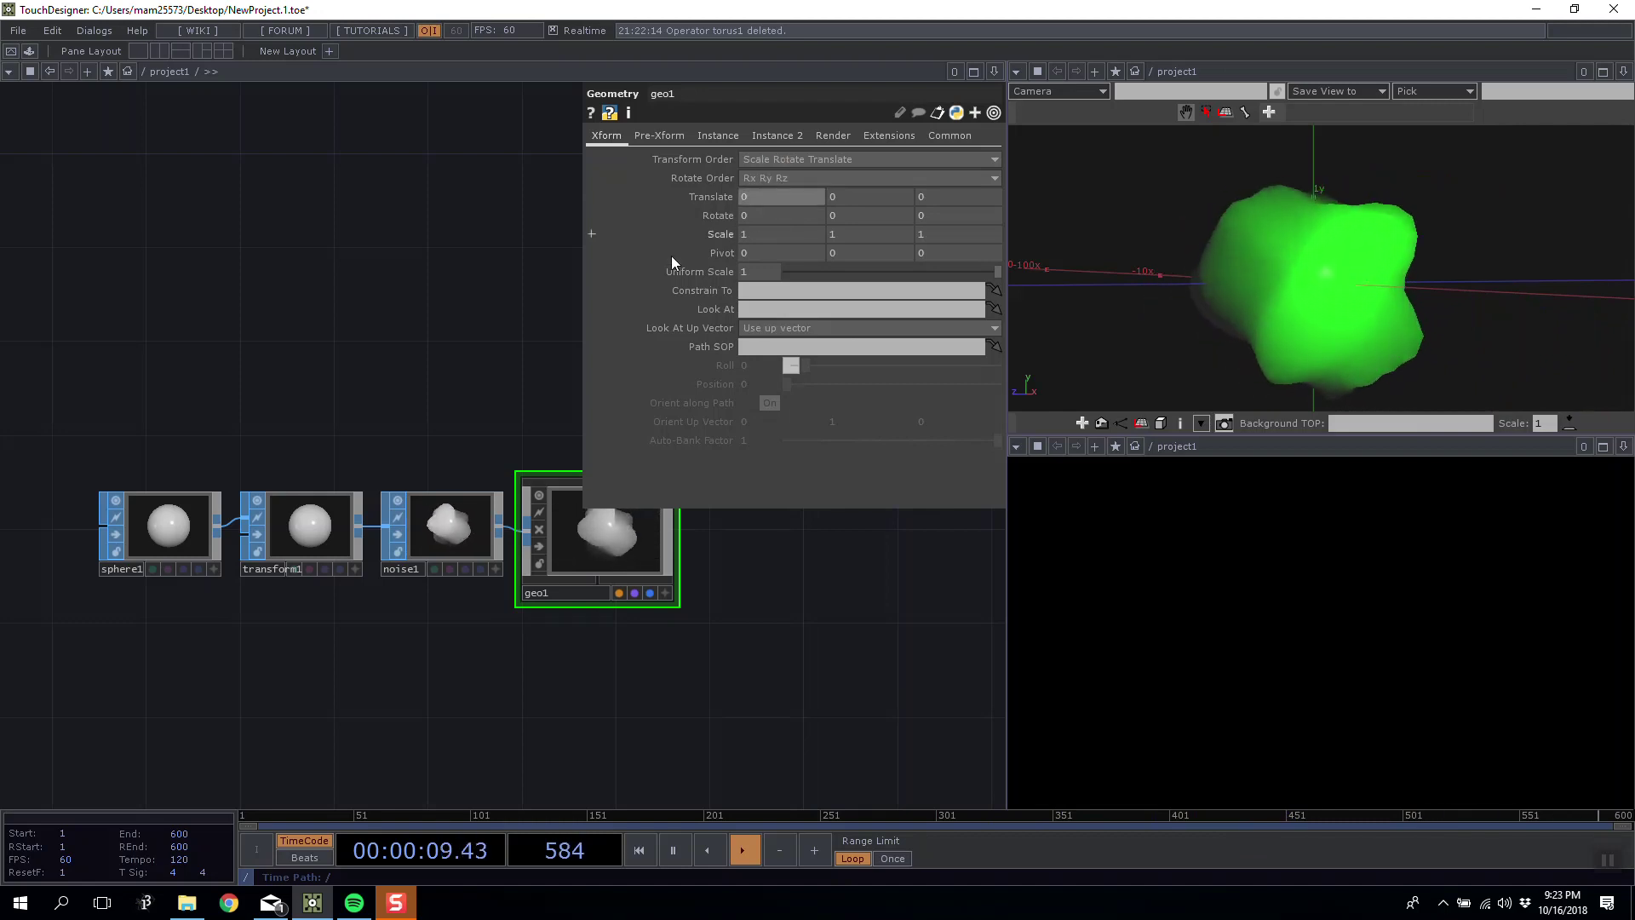
left_click_drag(598, 517, 518, 443)
left_click_drag(480, 247, 503, 287)
left_click(285, 463)
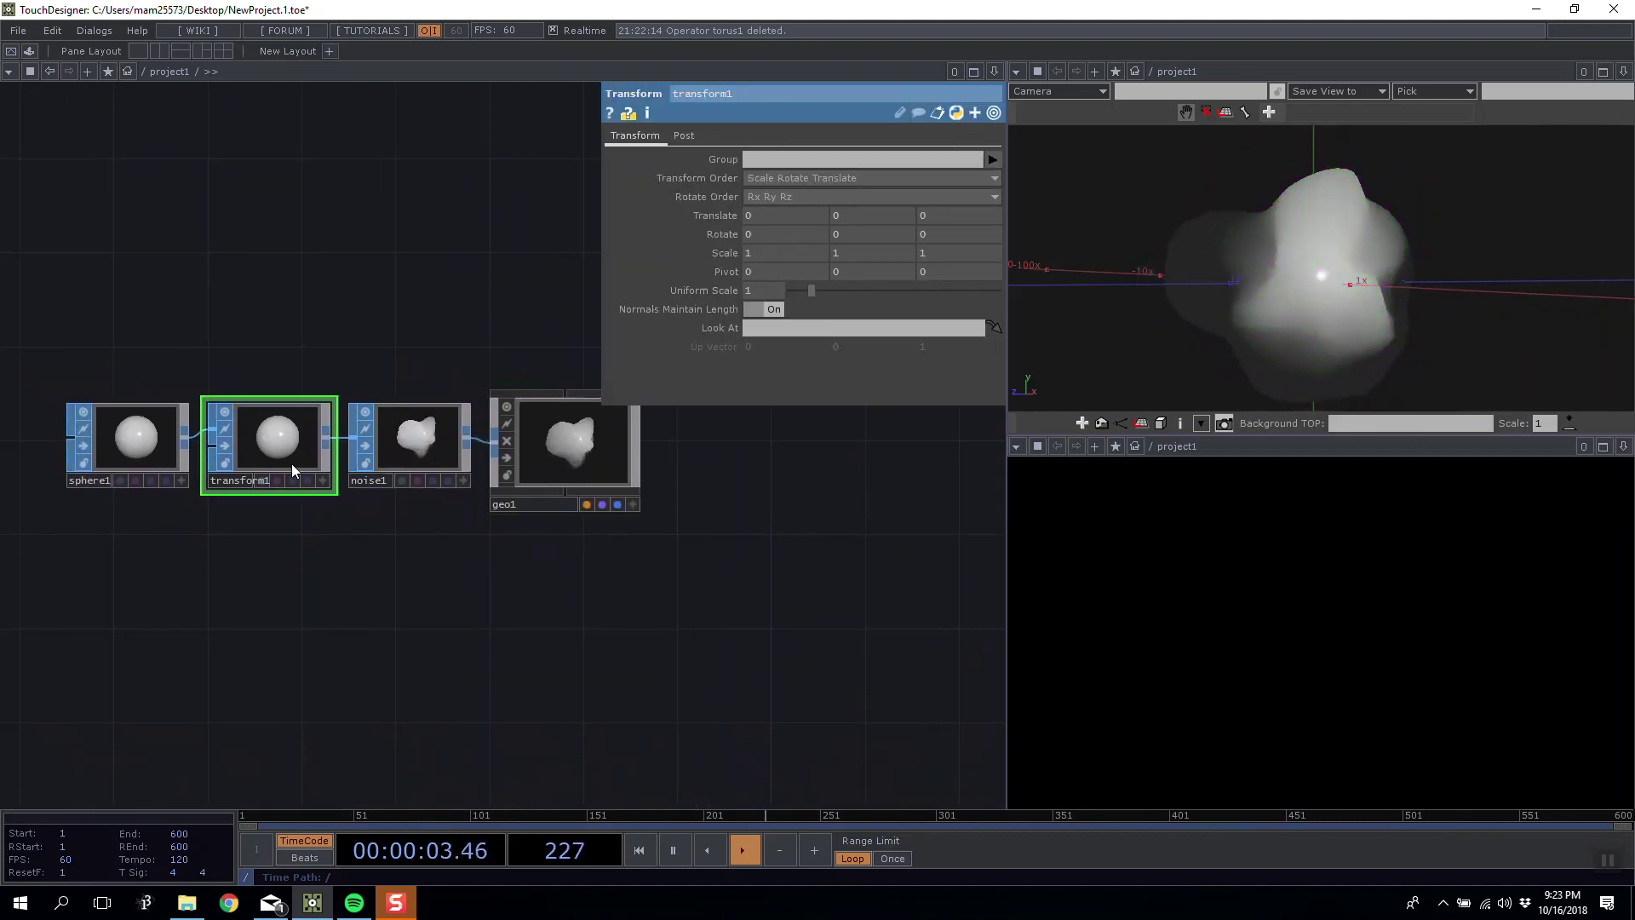
left_click_drag(313, 262, 254, 231)
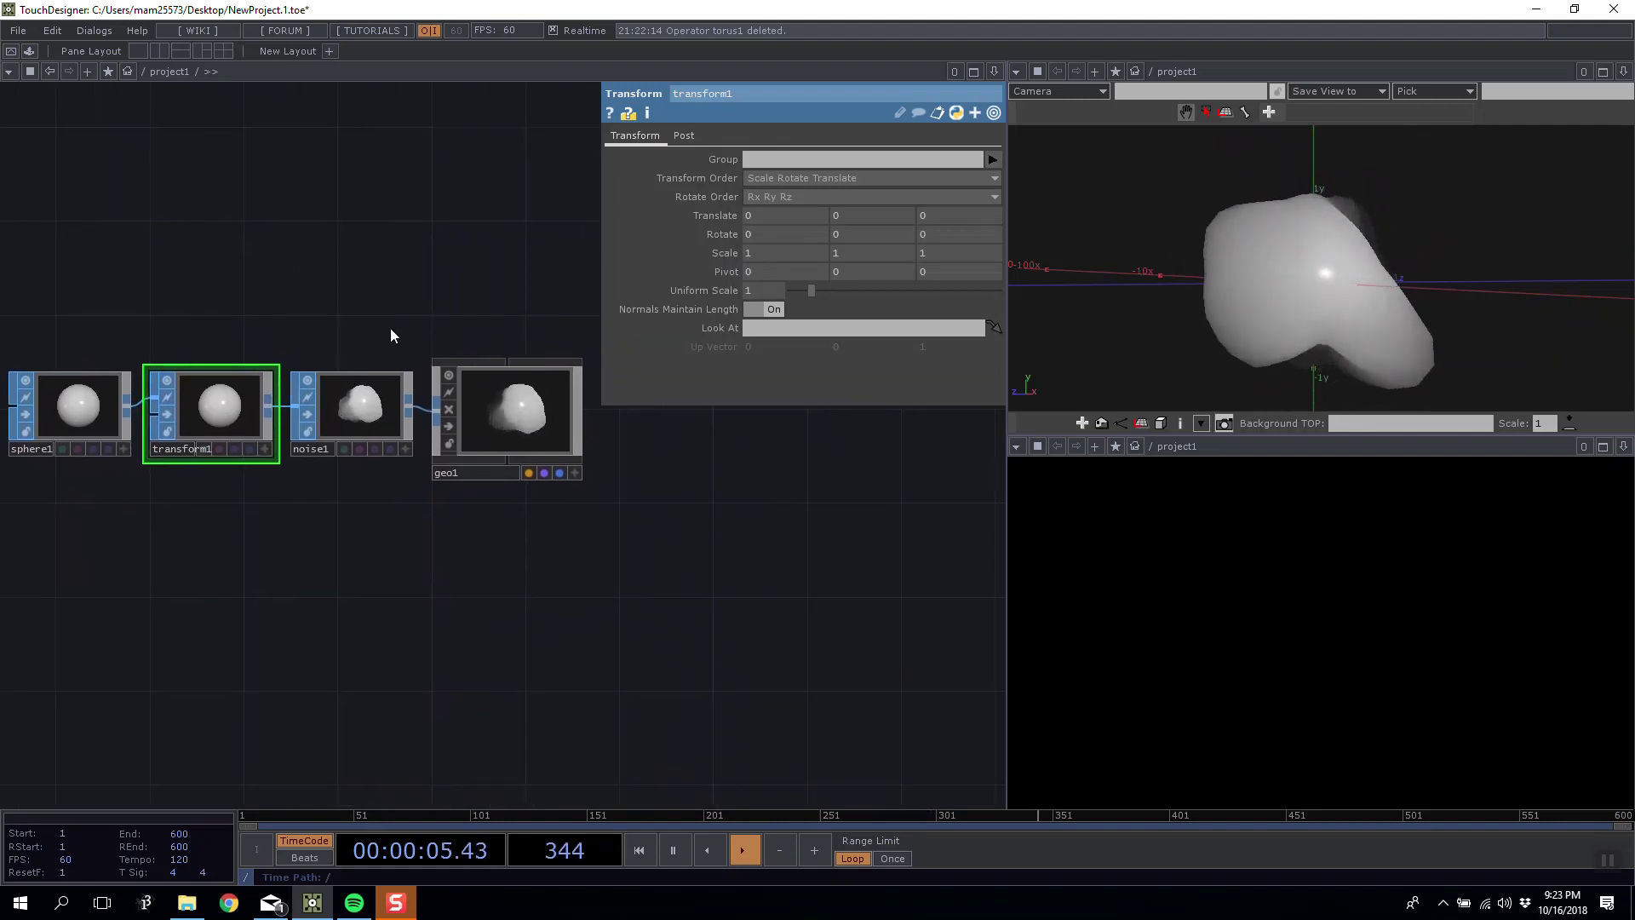
Move geo1 away from the operator row to a spot diagonally below noise1.
left_click_drag(521, 395, 560, 392)
left_click_drag(1303, 259, 1216, 186)
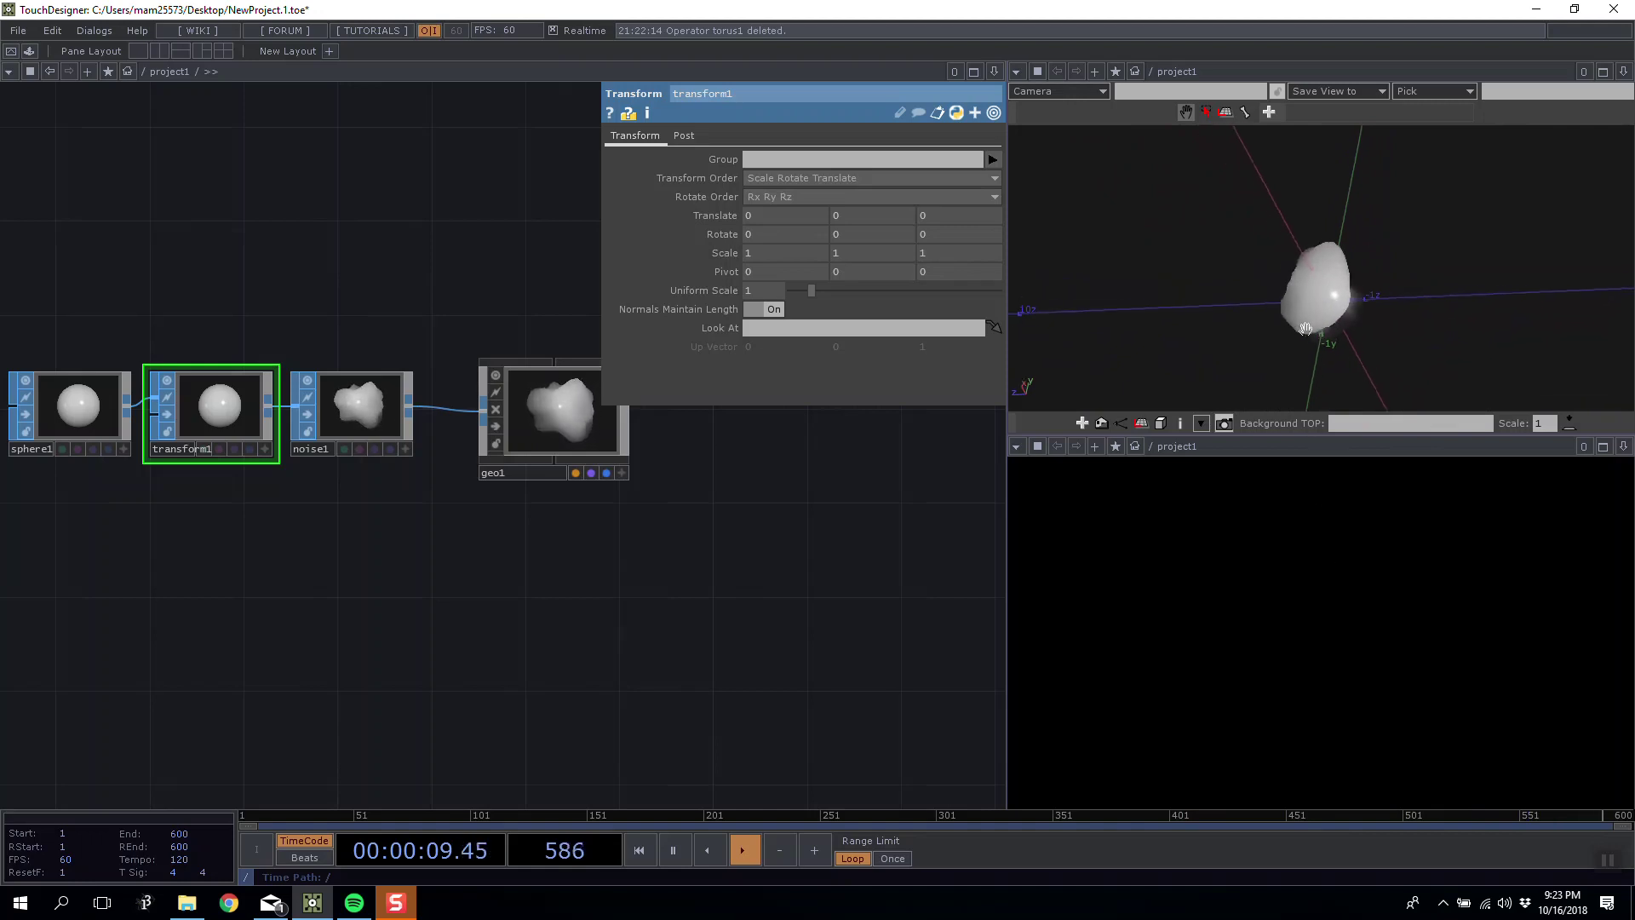
left_click_drag(787, 543, 697, 500)
left_click_drag(468, 396, 465, 512)
left_click_drag(473, 349, 483, 331)
mouse_move(319, 276)
left_mouse_down()
mouse_move(372, 253)
mouse_move(471, 277)
left_mouse_up()
mouse_move(95, 274)
right_mouse_down()
mouse_move(562, 434)
mouse_move(607, 470)
right_mouse_up()
left_click_drag(276, 374, 253, 327)
Set the X translation of transform1 to 4 and inspect the offset sphere in its own viewer.
left_click(253, 327)
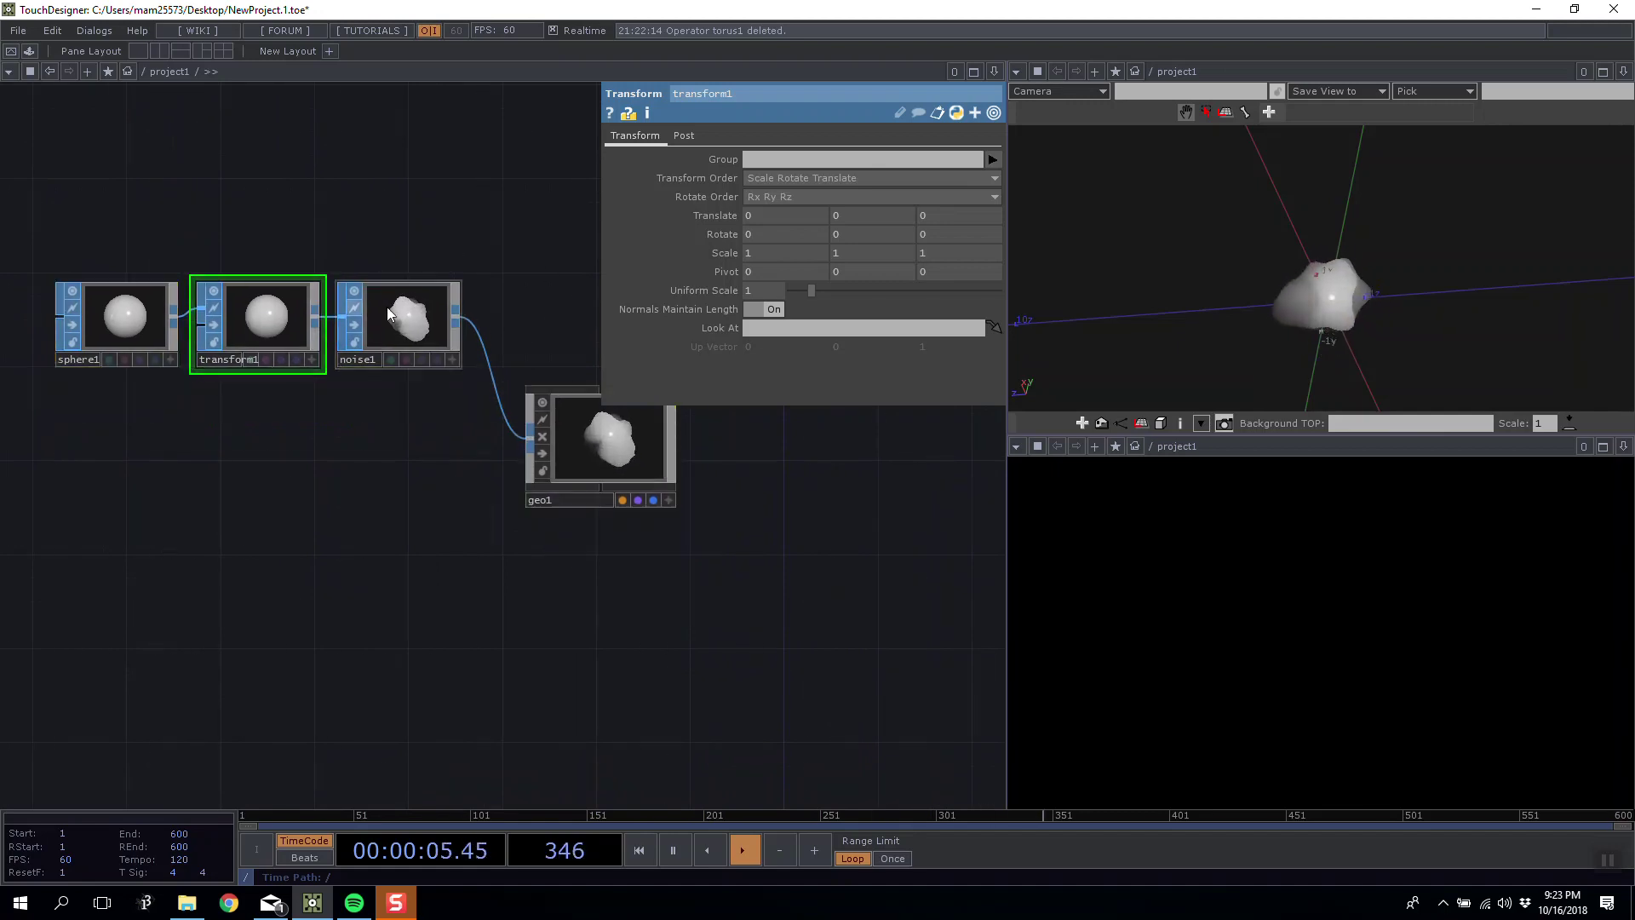
middle_click_drag(773, 213, 773, 181)
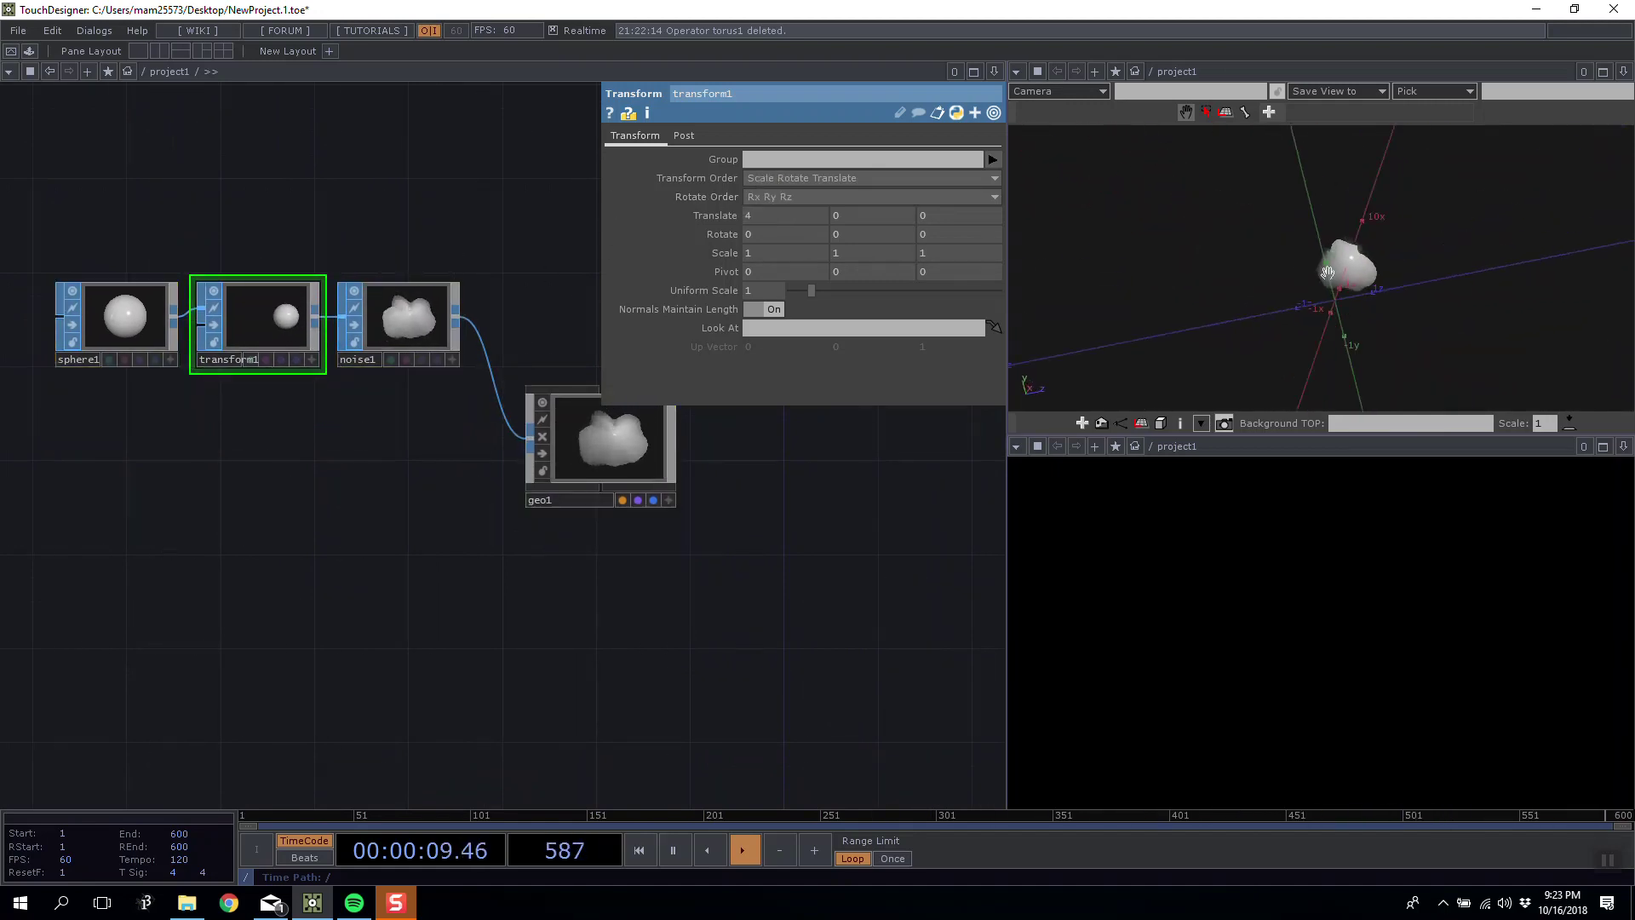
left_click_drag(247, 226, 359, 214)
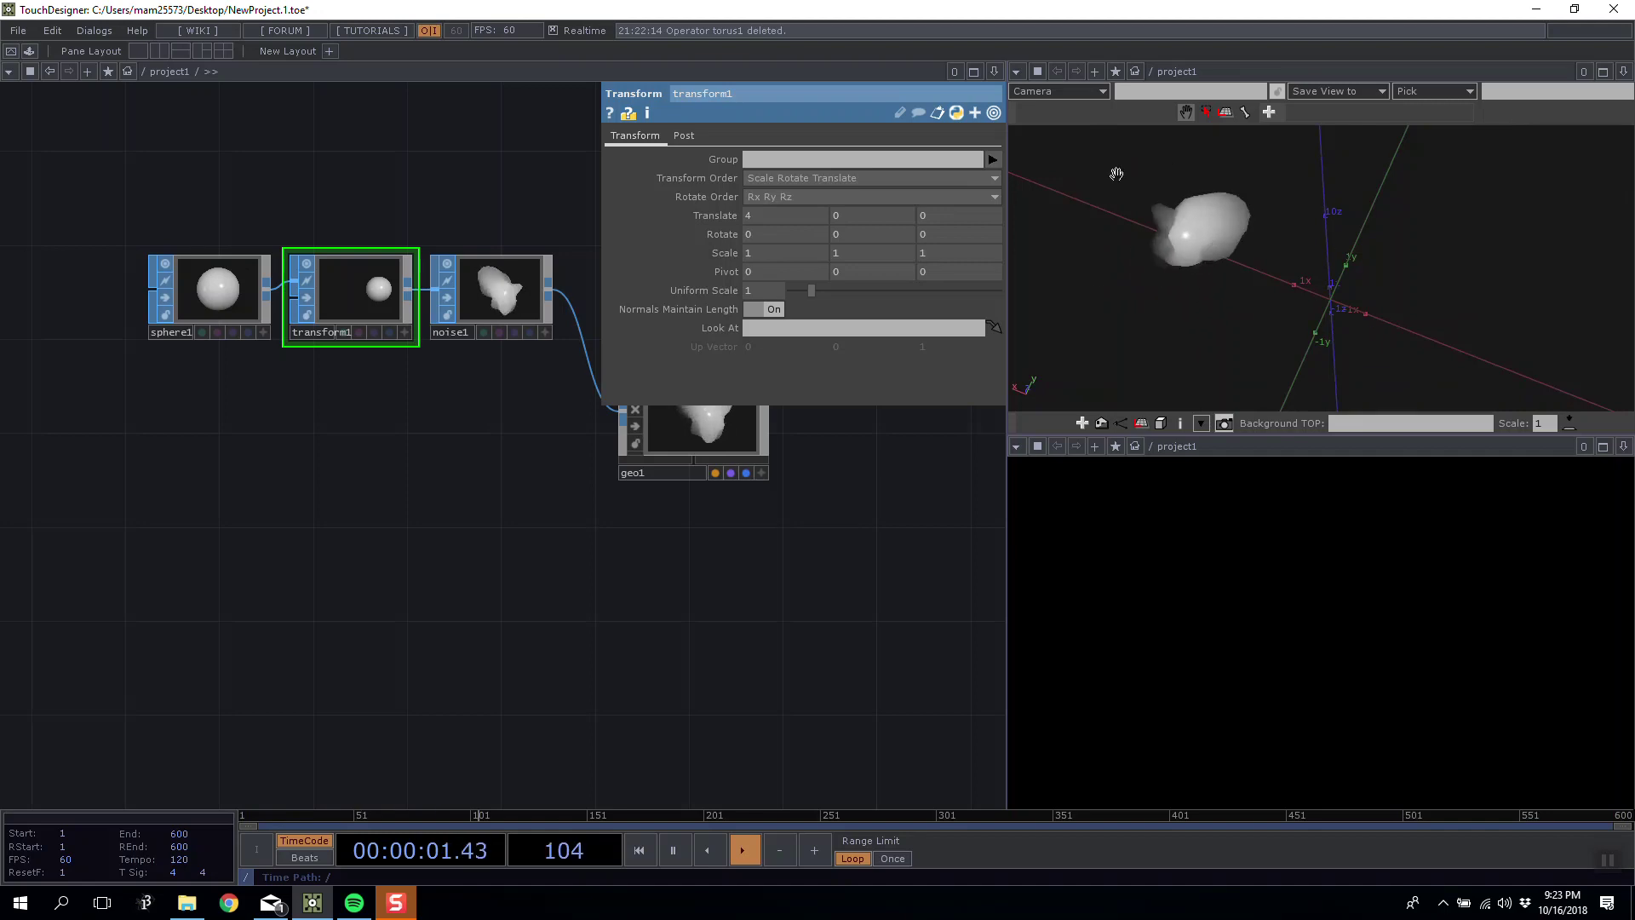
scroll(375, 294, "up", 5)
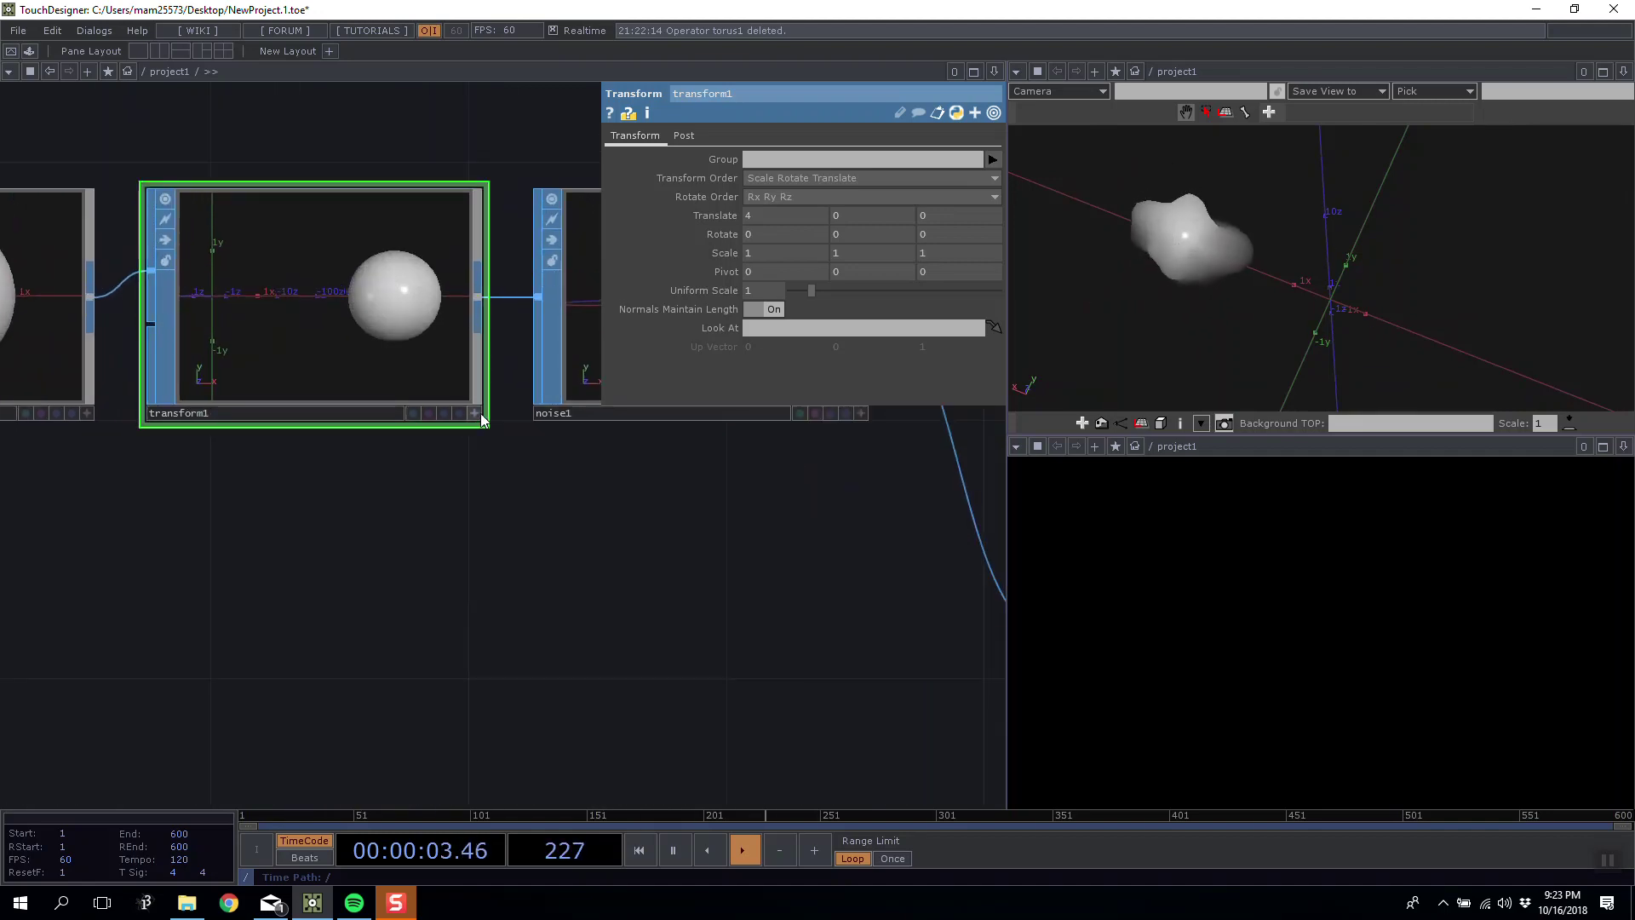
left_click(475, 413)
mouse_move(424, 351)
left_mouse_down()
mouse_move(361, 383)
mouse_move(413, 363)
left_mouse_up()
scroll(394, 504, "down", 4)
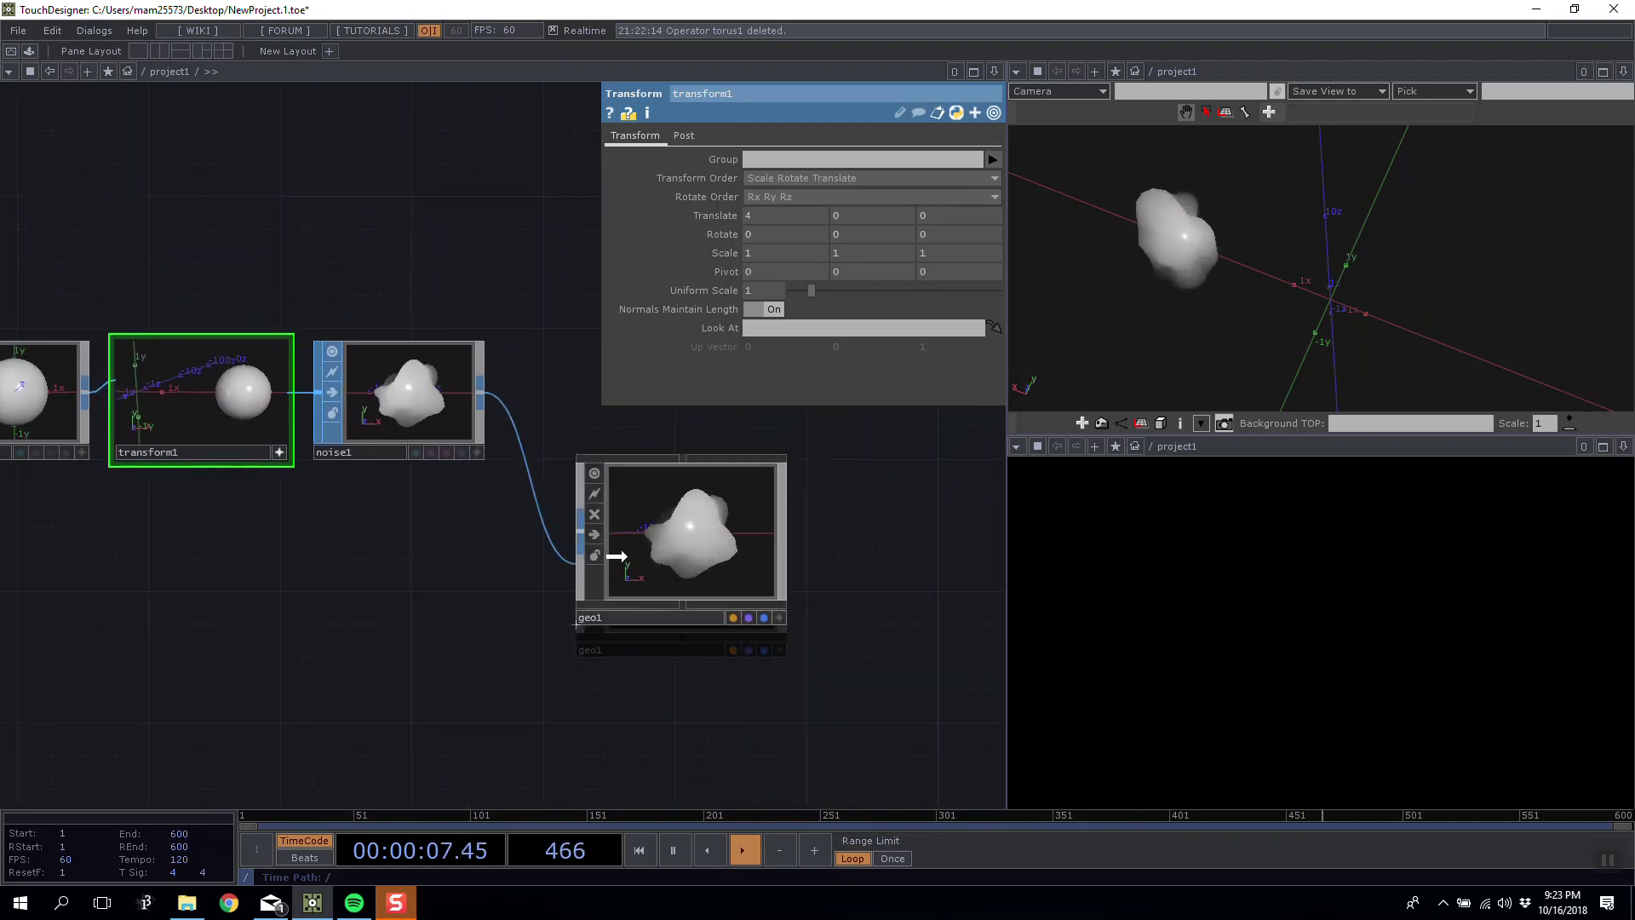
Set the X translation of geo1 to -4 to counter the SOP-level offset.
left_click(748, 516)
left_click_drag(747, 510, 569, 622)
middle_click_drag(760, 187, 707, 180)
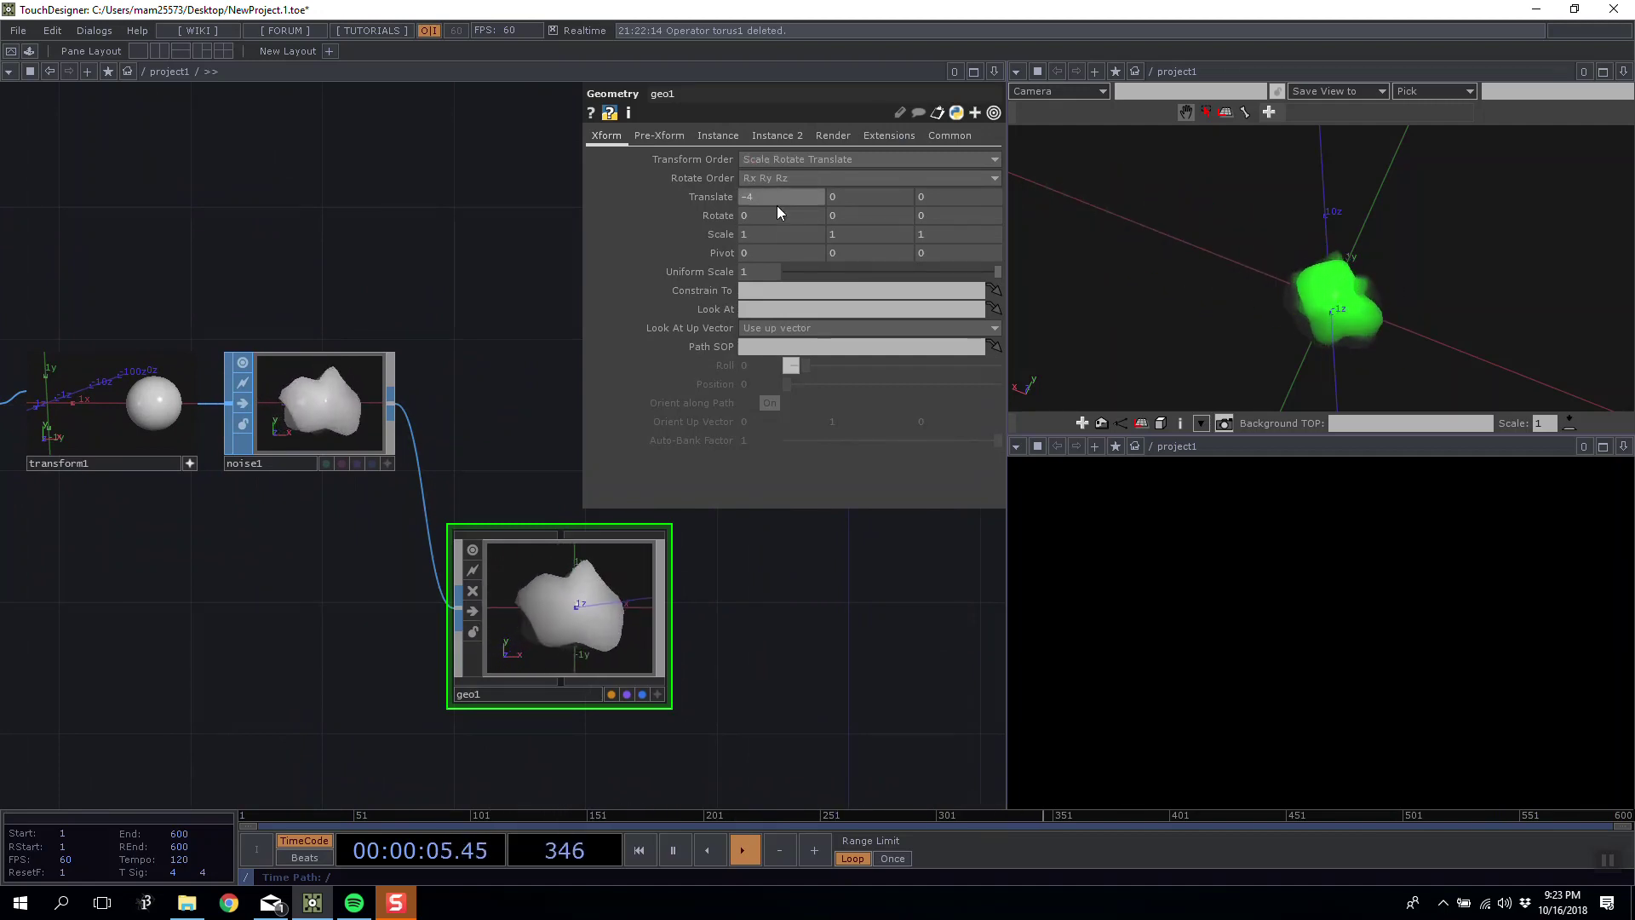
left_click_drag(414, 594, 666, 609)
left_click_drag(404, 563, 200, 552)
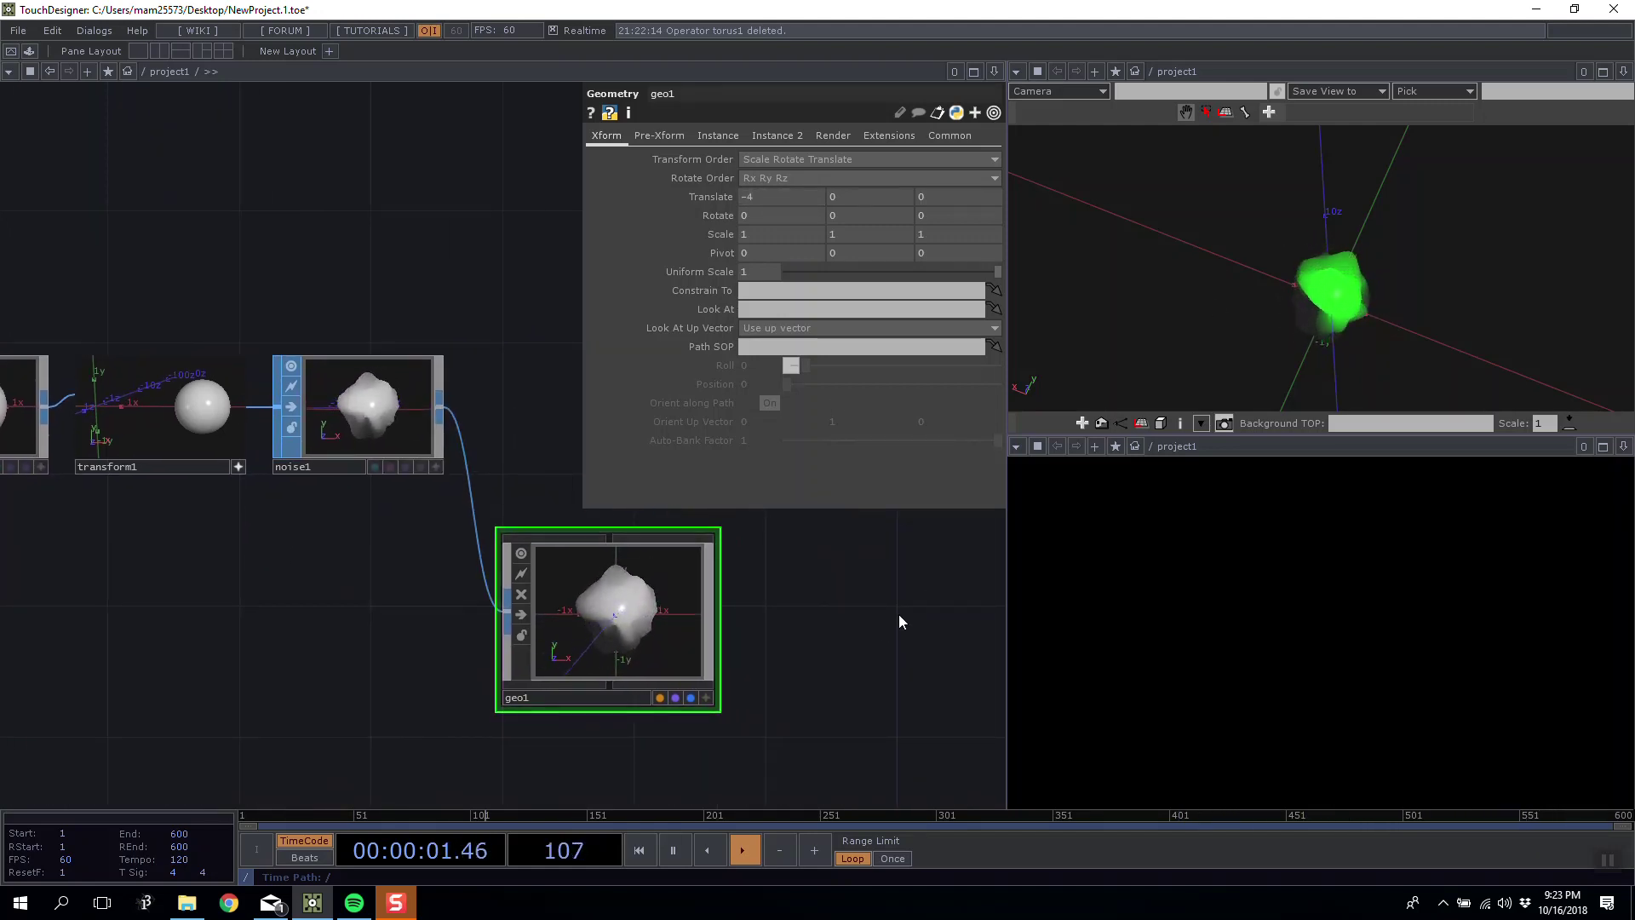
left_click_drag(790, 185, 834, 183)
middle_click_drag(796, 168, 730, 197)
left_click_drag(620, 558, 621, 590)
left_click_drag(768, 615, 746, 537)
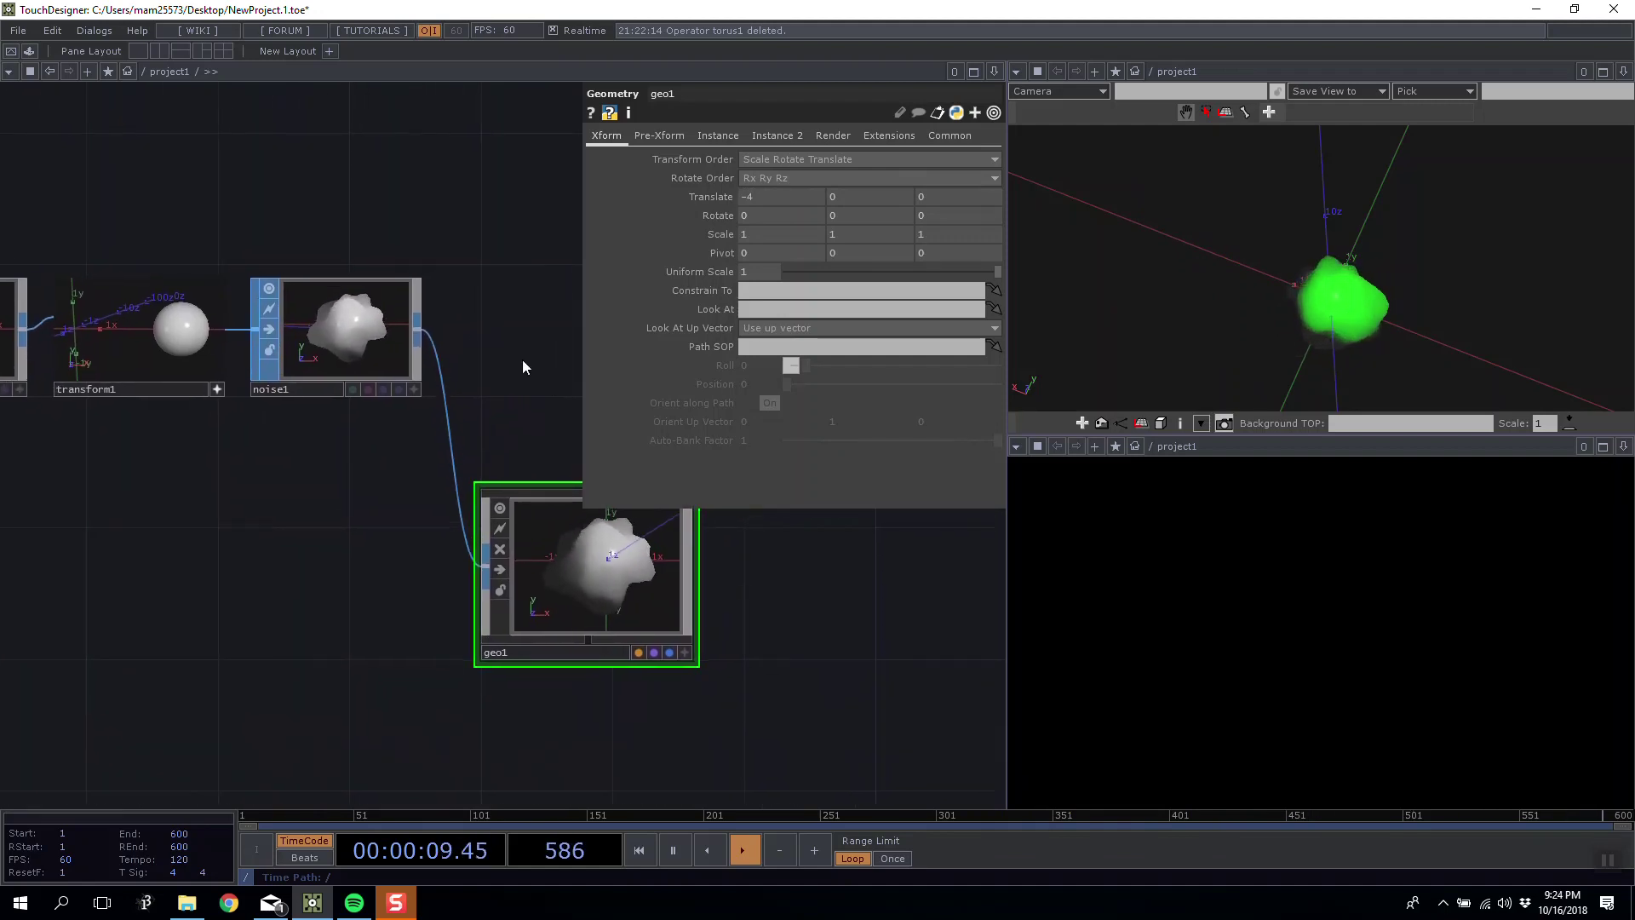
Set the X translation of geo1 to -8.
left_click_drag(489, 366, 414, 327)
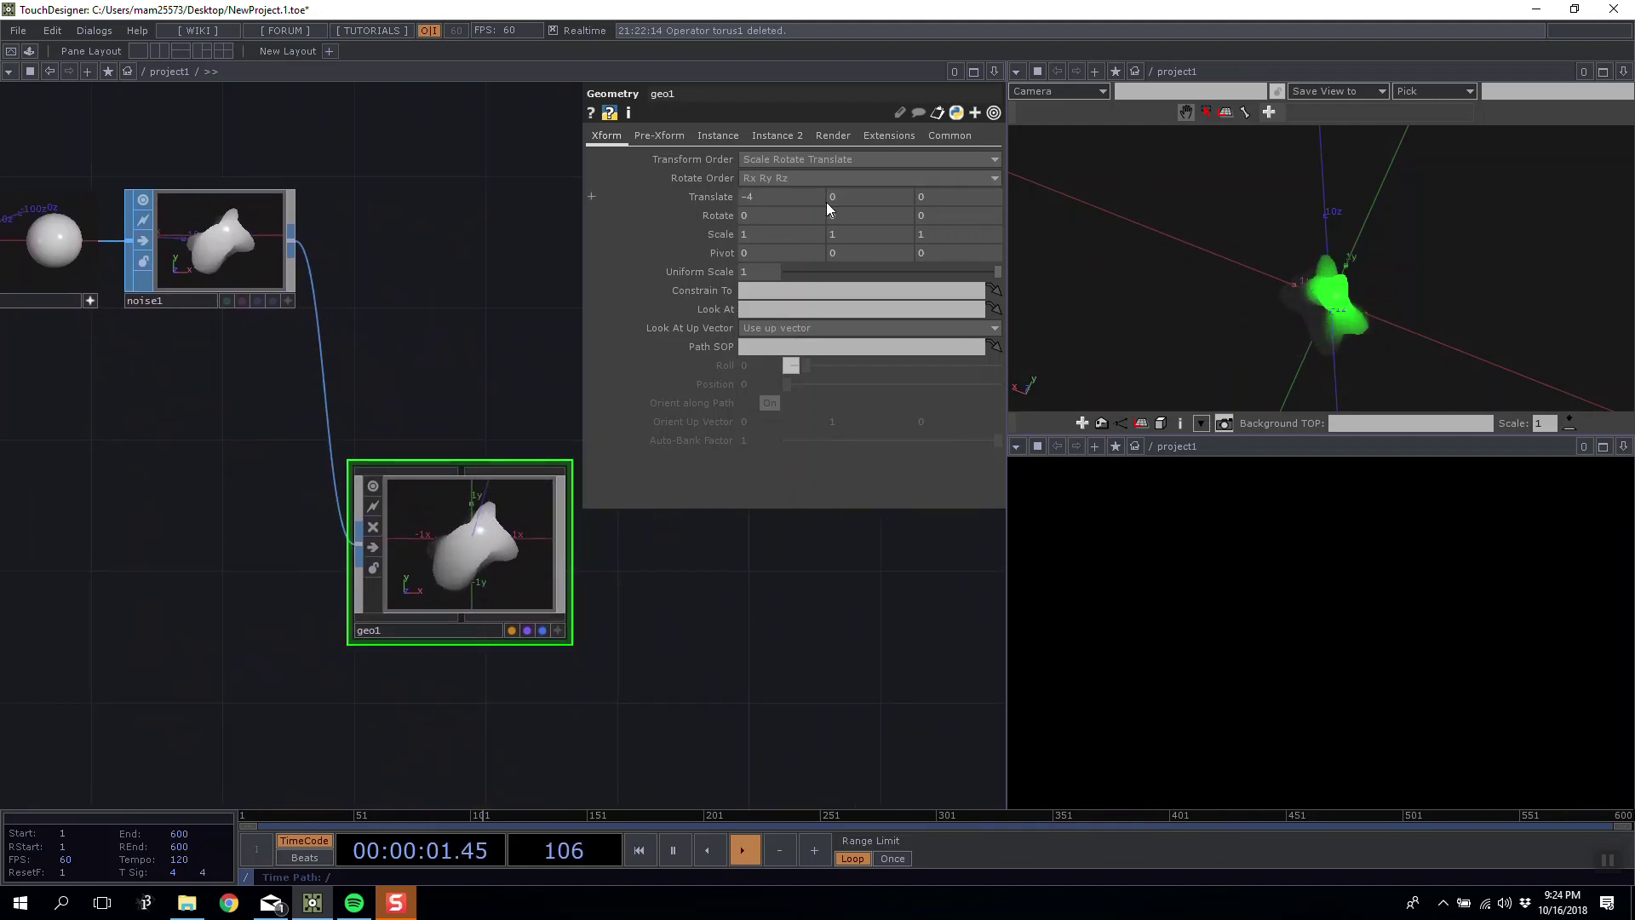
middle_click_drag(781, 197, 750, 182)
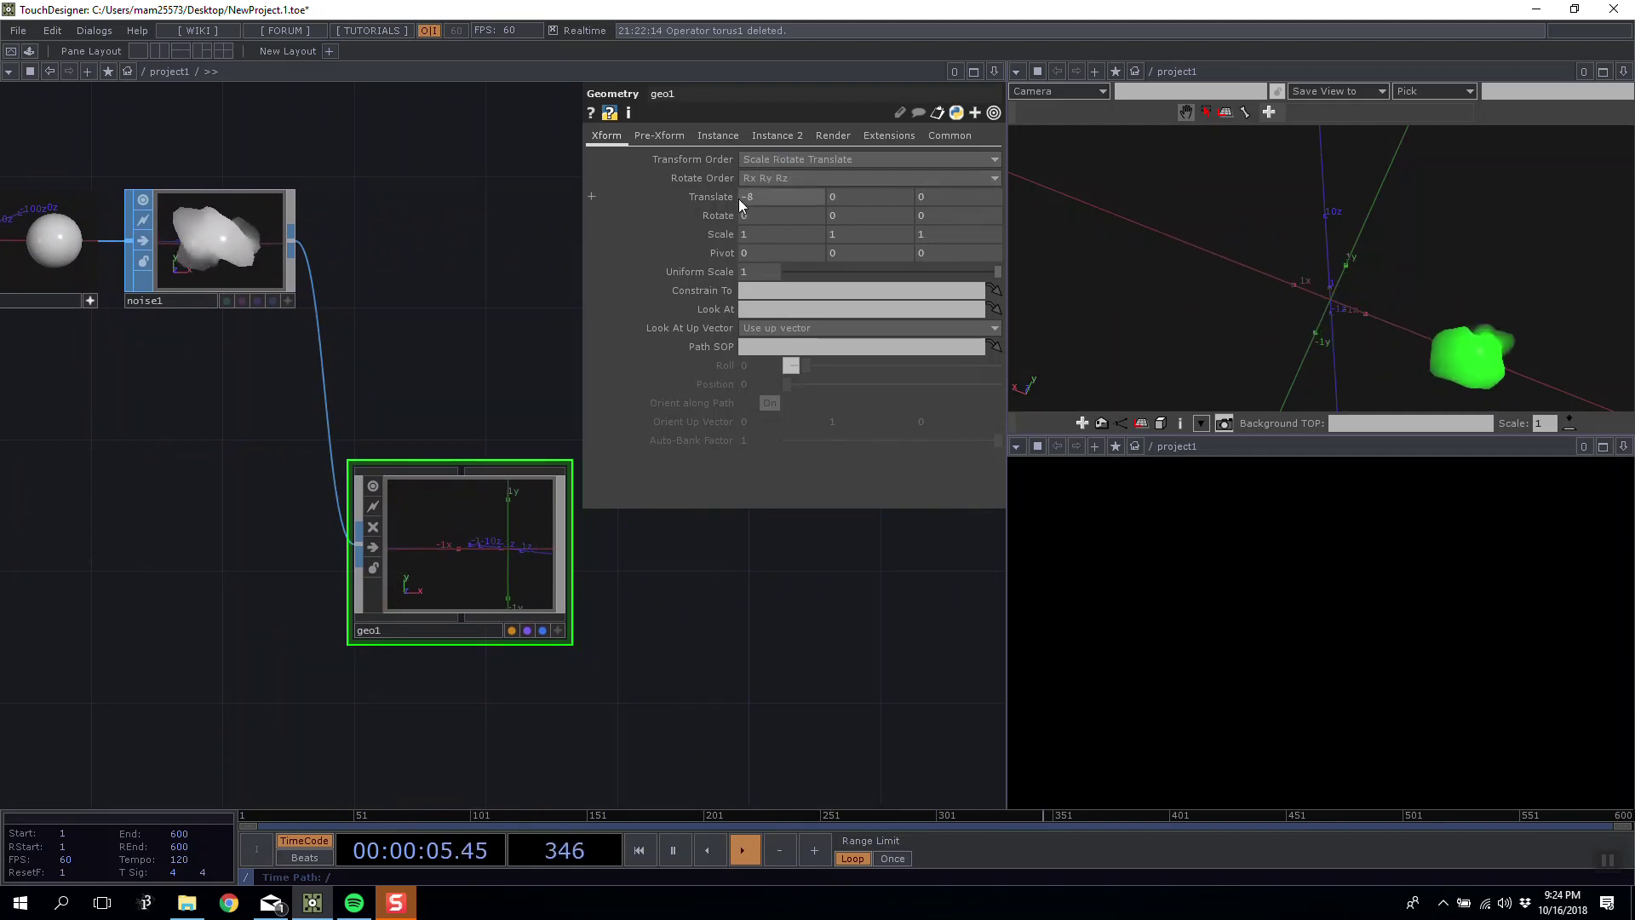
left_click_drag(813, 198, 724, 193)
left_click_drag(442, 222, 411, 182)
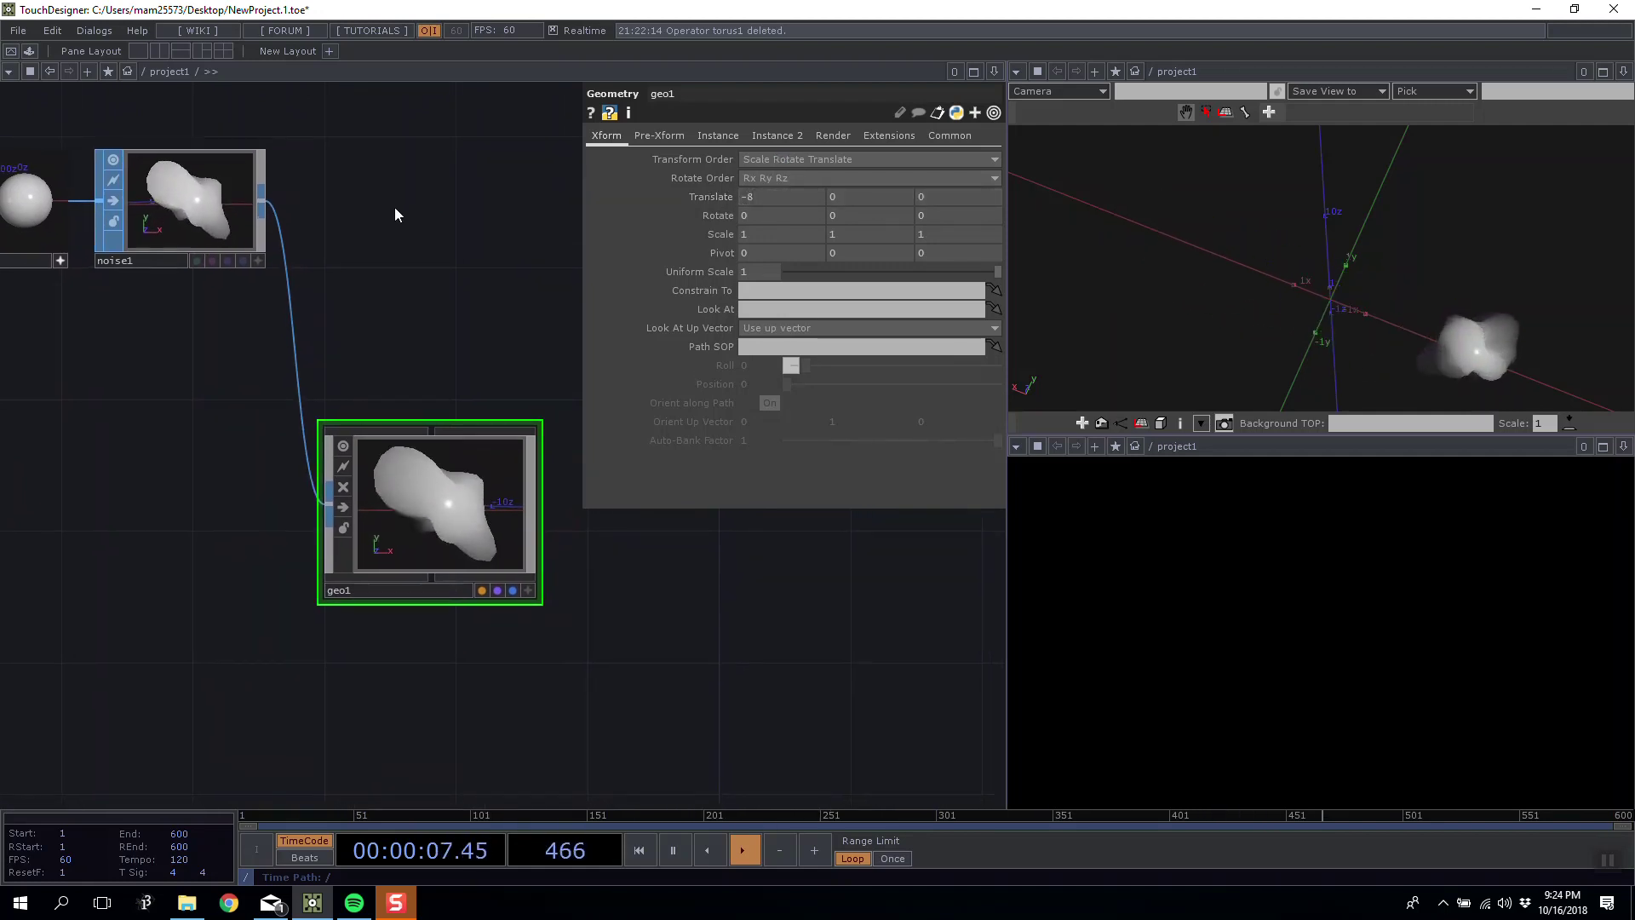
Set the X translation of transform1 to 8 and its scale to 2 on all three axes.
left_click_drag(359, 336, 666, 420)
left_click_drag(356, 349, 384, 349)
middle_click_drag(769, 197, 756, 211)
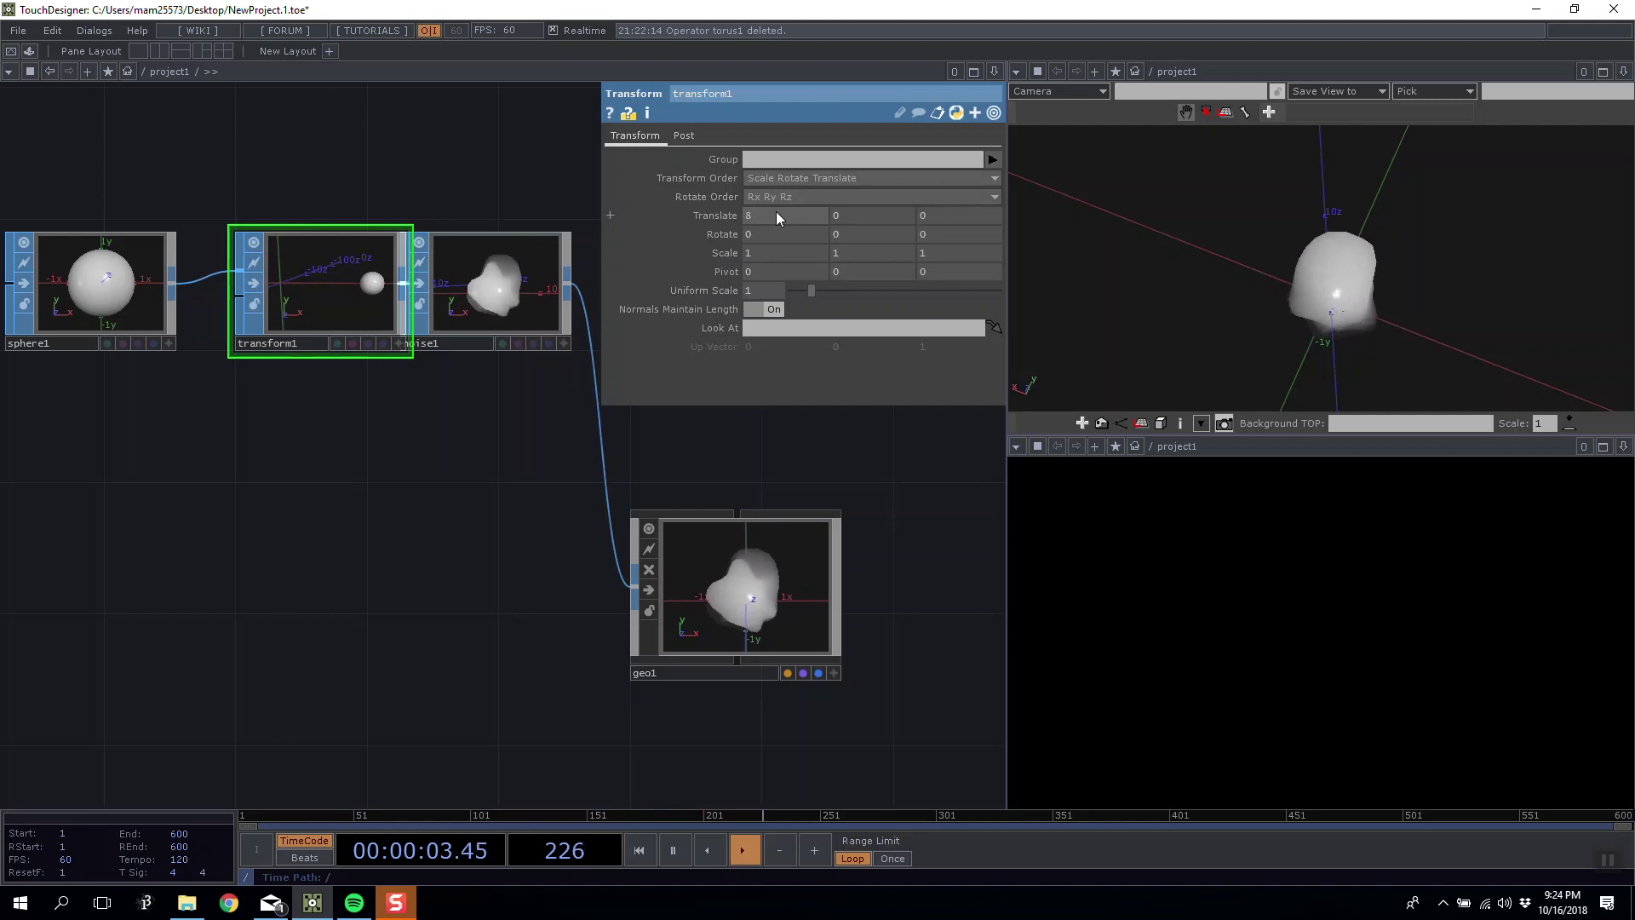
mouse_move(716, 243)
middle_mouse_down()
mouse_move(741, 243)
mouse_move(715, 220)
middle_mouse_up()
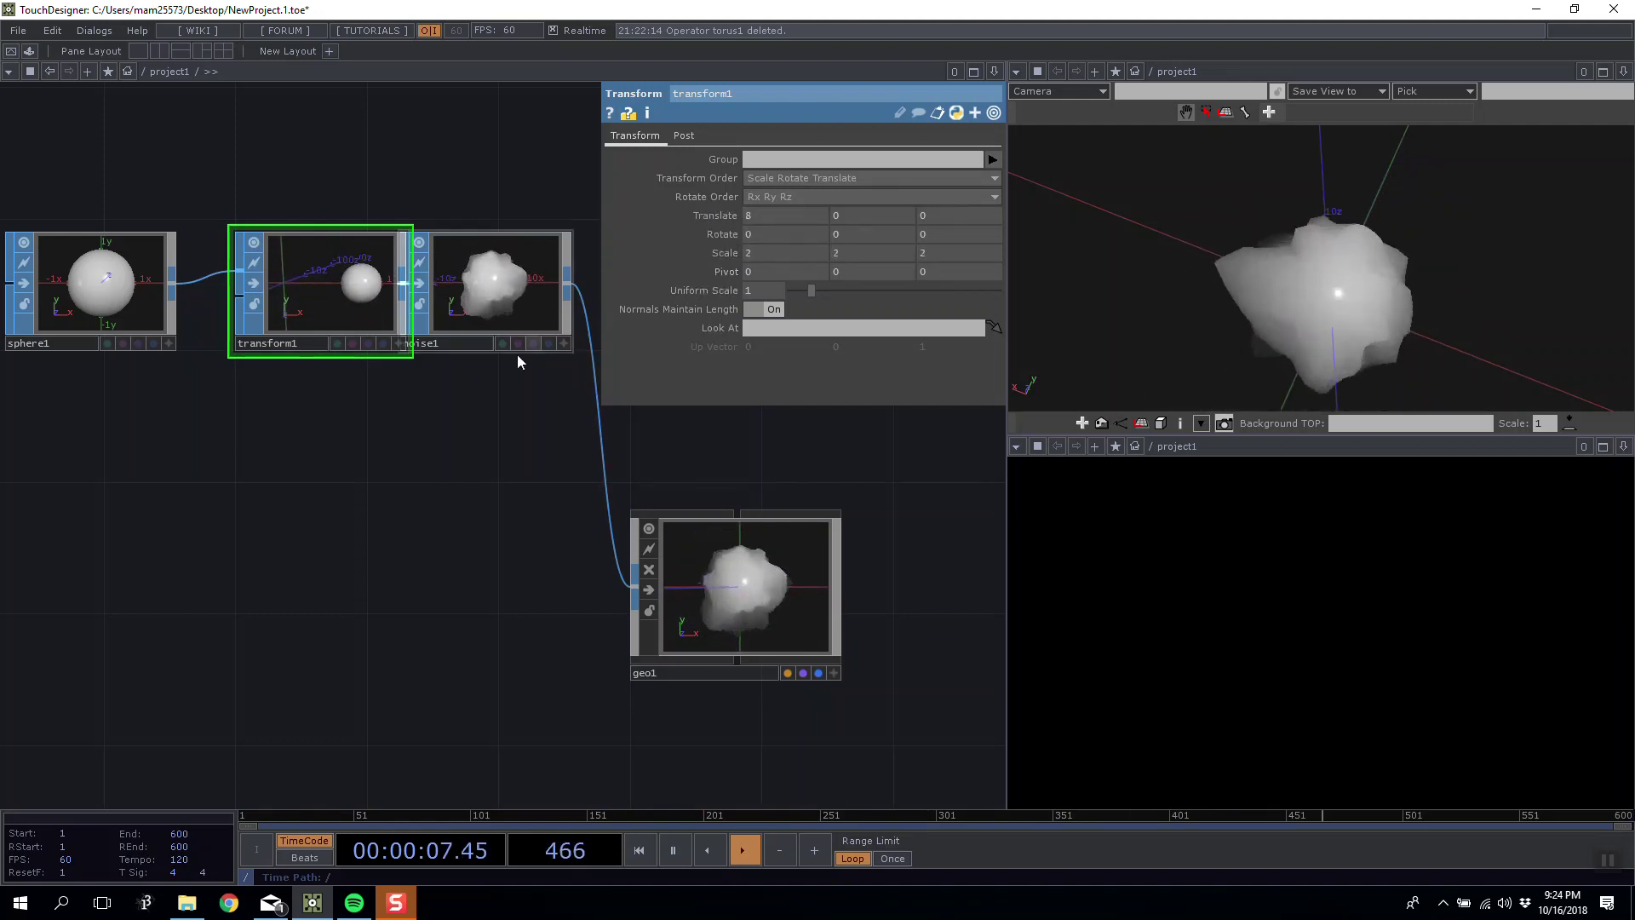
Examine the scale parameters of geo1 against the scaling applied in transform1.
left_click_drag(401, 420, 189, 343)
left_click(492, 464)
mouse_move(709, 232)
middle_mouse_down()
mouse_move(707, 216)
mouse_move(732, 216)
middle_mouse_up()
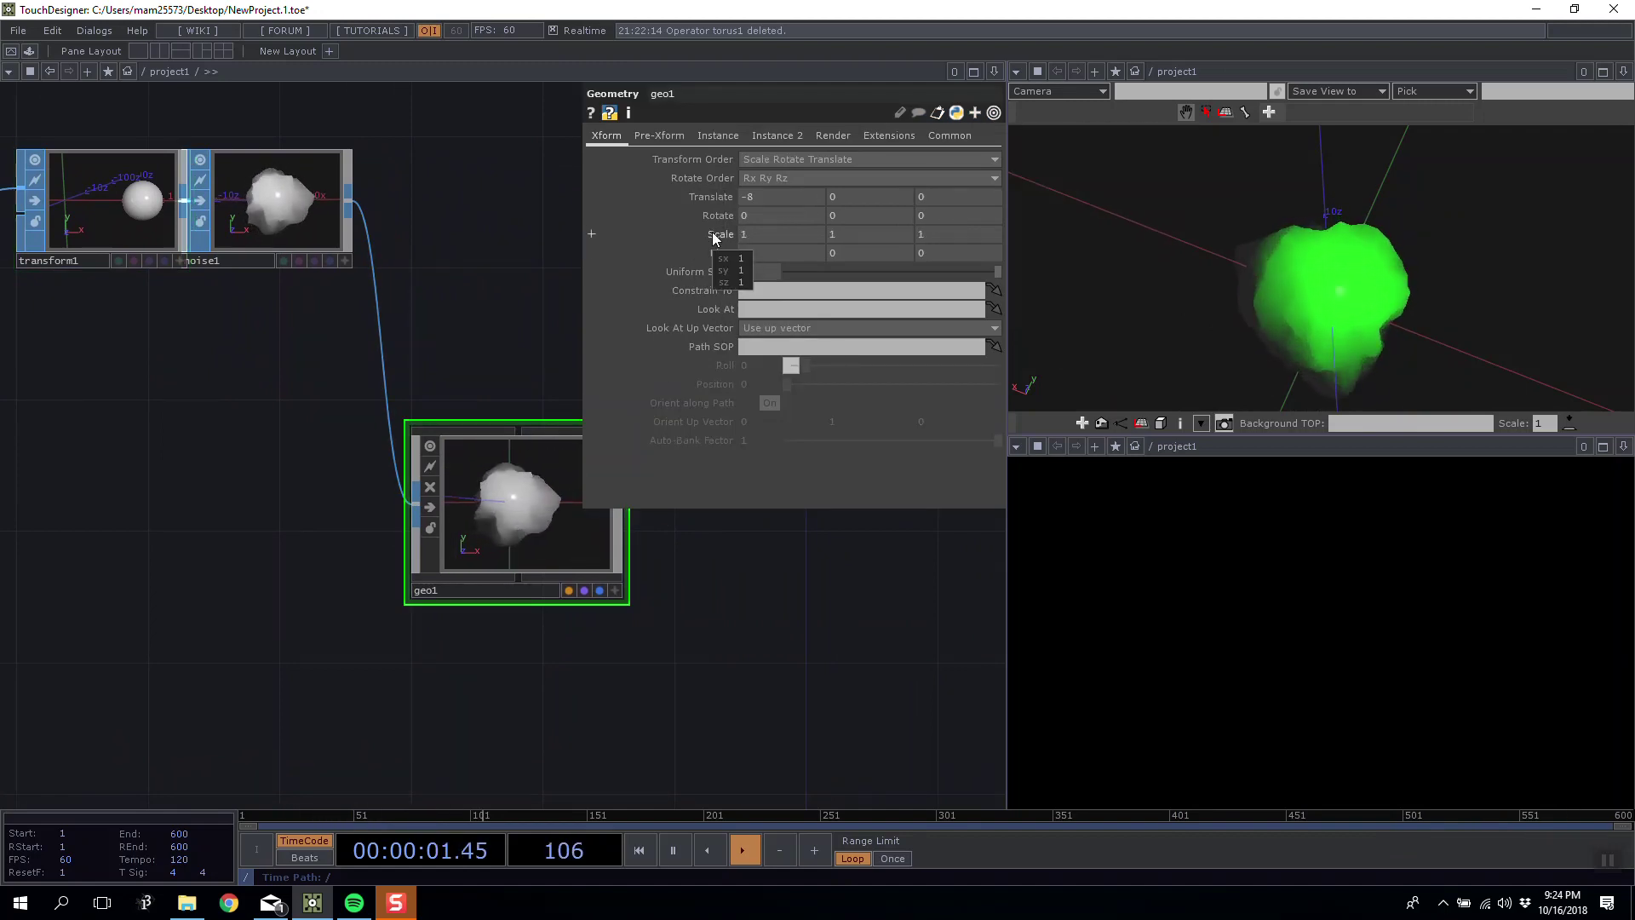
left_click_drag(453, 234, 490, 327)
scroll(525, 274, "down", 3)
scroll(491, 328, "up", 3)
Space noise1 clear of transform1 and line geo1 up directly after noise1.
left_click_drag(299, 334, 333, 335)
left_click_drag(295, 193, 387, 228)
left_click_drag(273, 294, 239, 292)
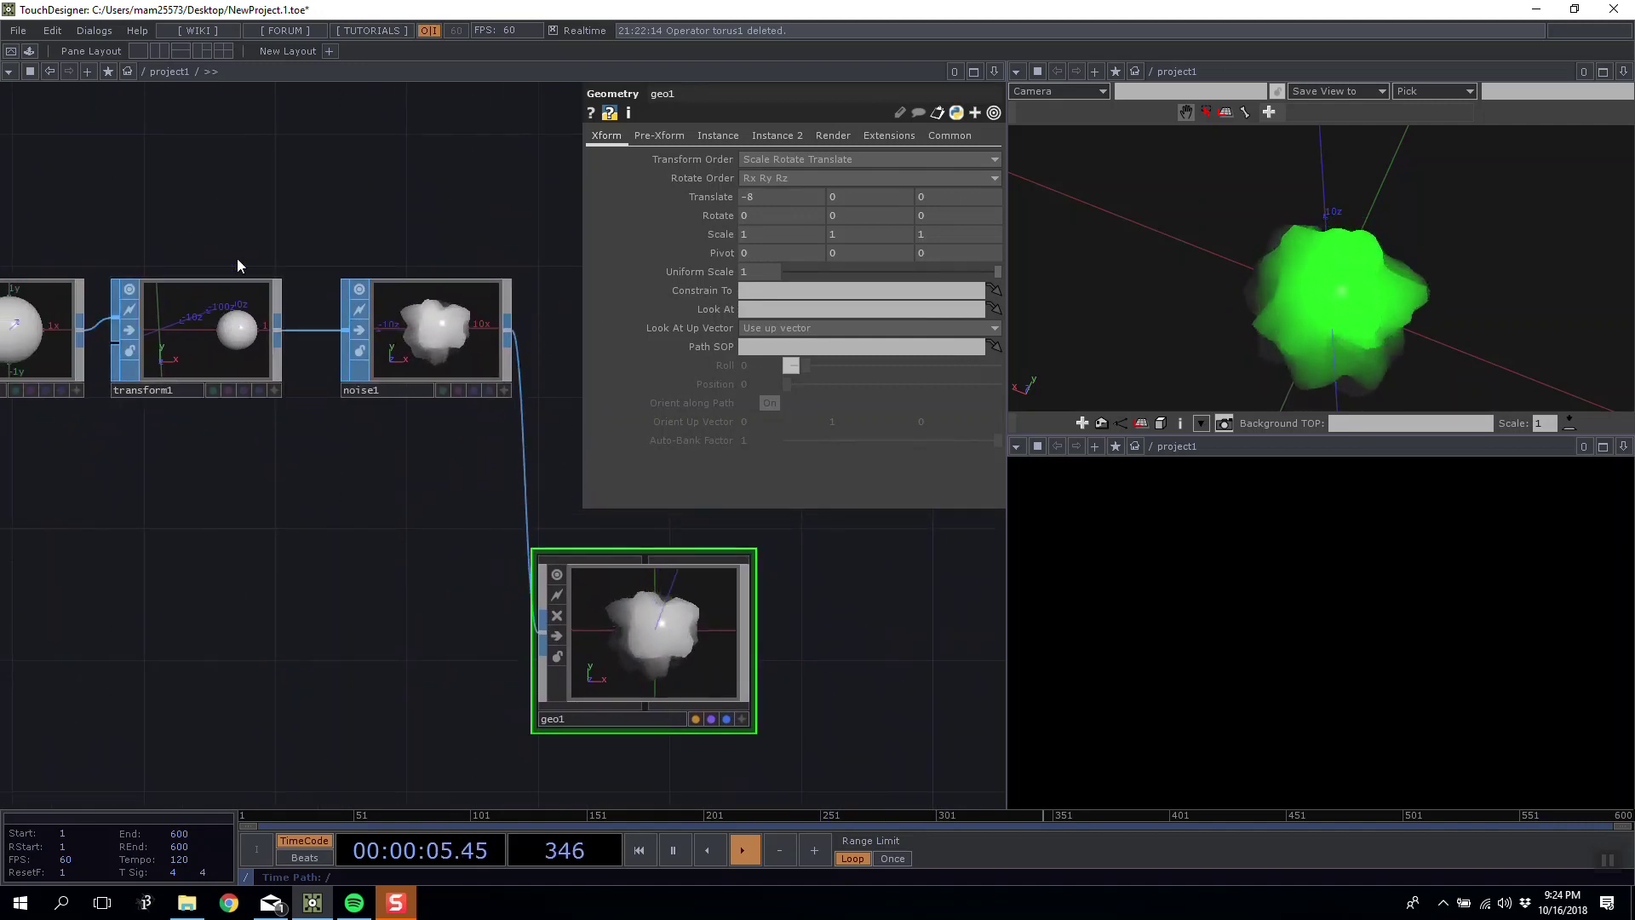
left_click_drag(422, 343, 389, 342)
left_click_drag(661, 611, 661, 545)
left_click_drag(360, 530, 248, 625)
left_click_drag(488, 633, 445, 400)
left_click_drag(347, 267, 493, 305)
scroll(493, 305, "down", 3)
scroll(322, 387, "up", 3)
Reset the translation of geo1 and transform1 to 0 and the scale of transform1 to 1 on all axes.
left_click(322, 387)
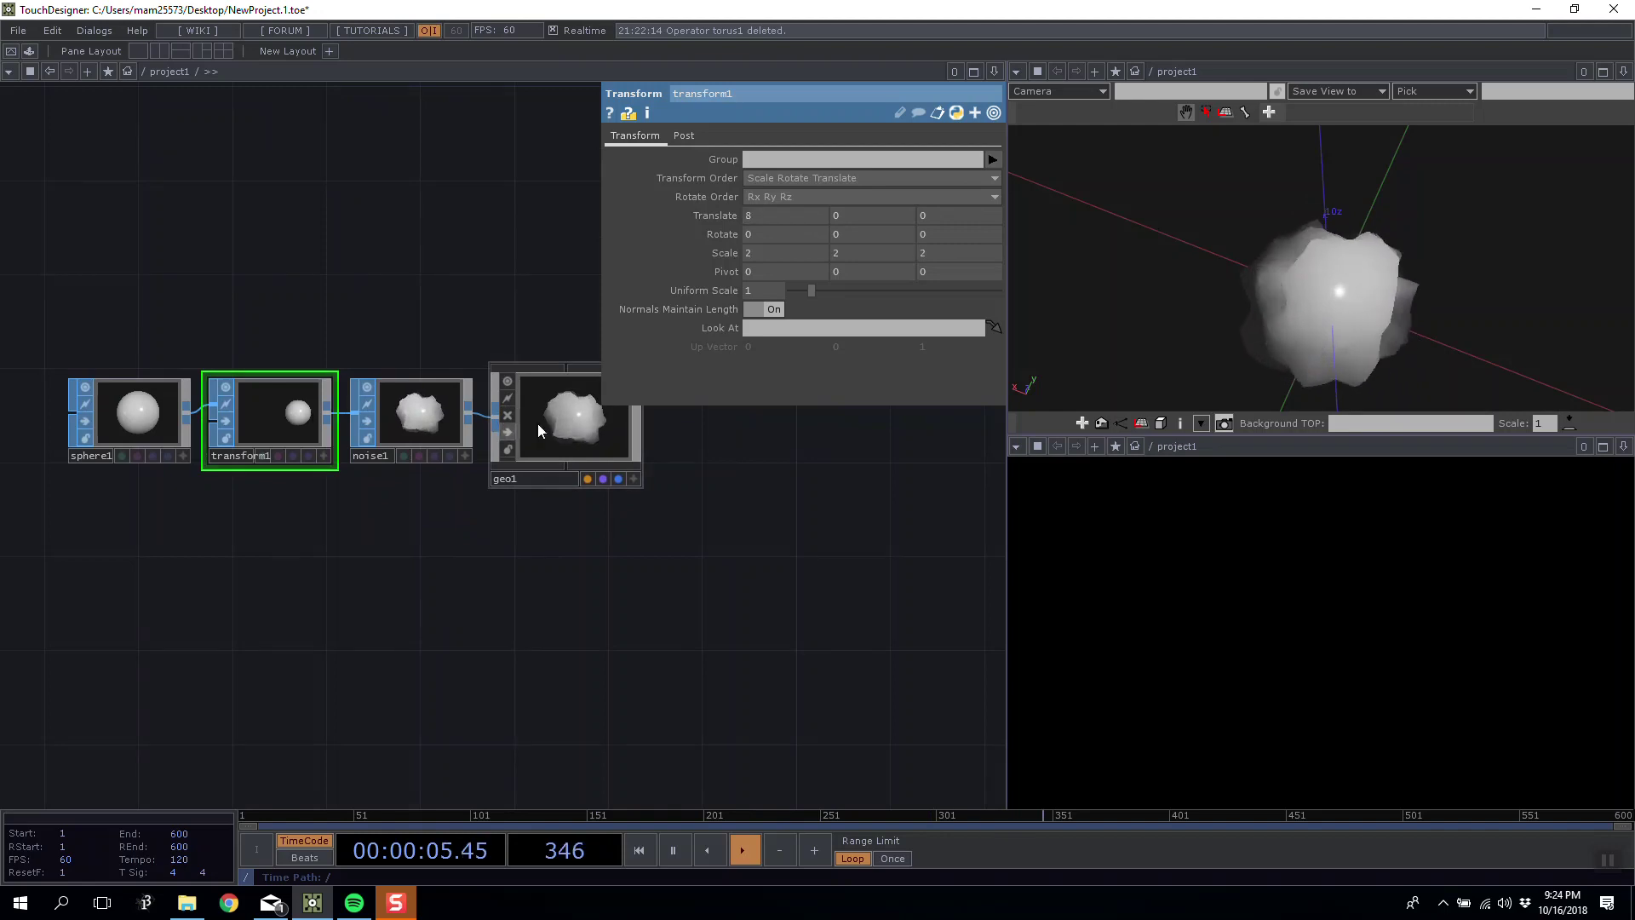
left_click(569, 425)
left_click_drag(477, 290, 350, 297)
key("ctrl+z")
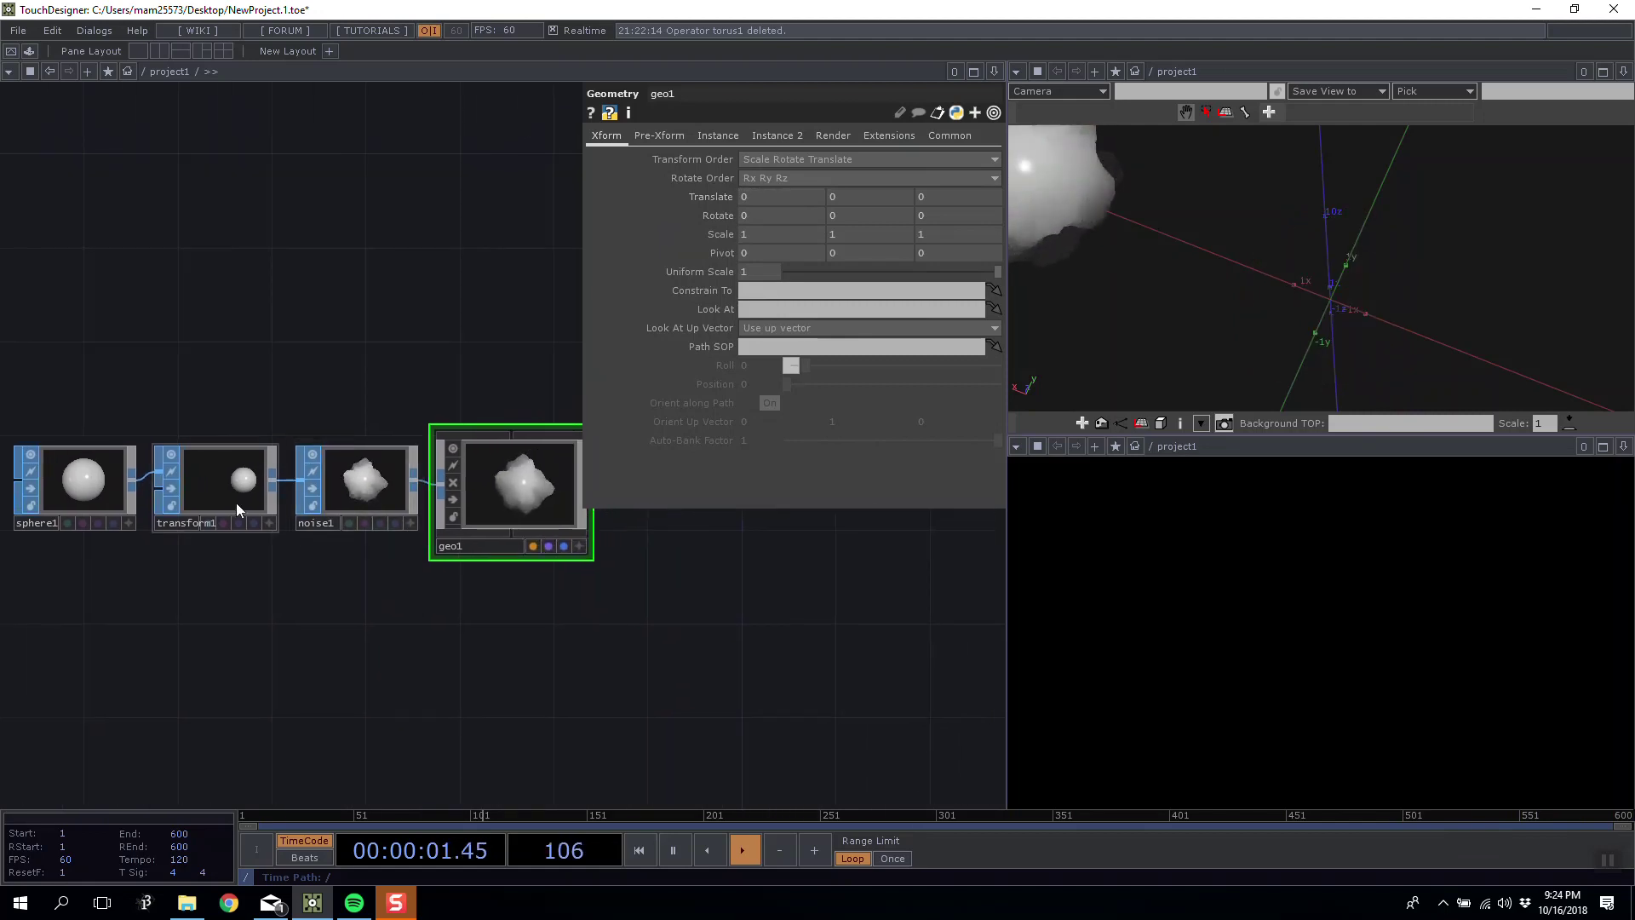
left_click(256, 509)
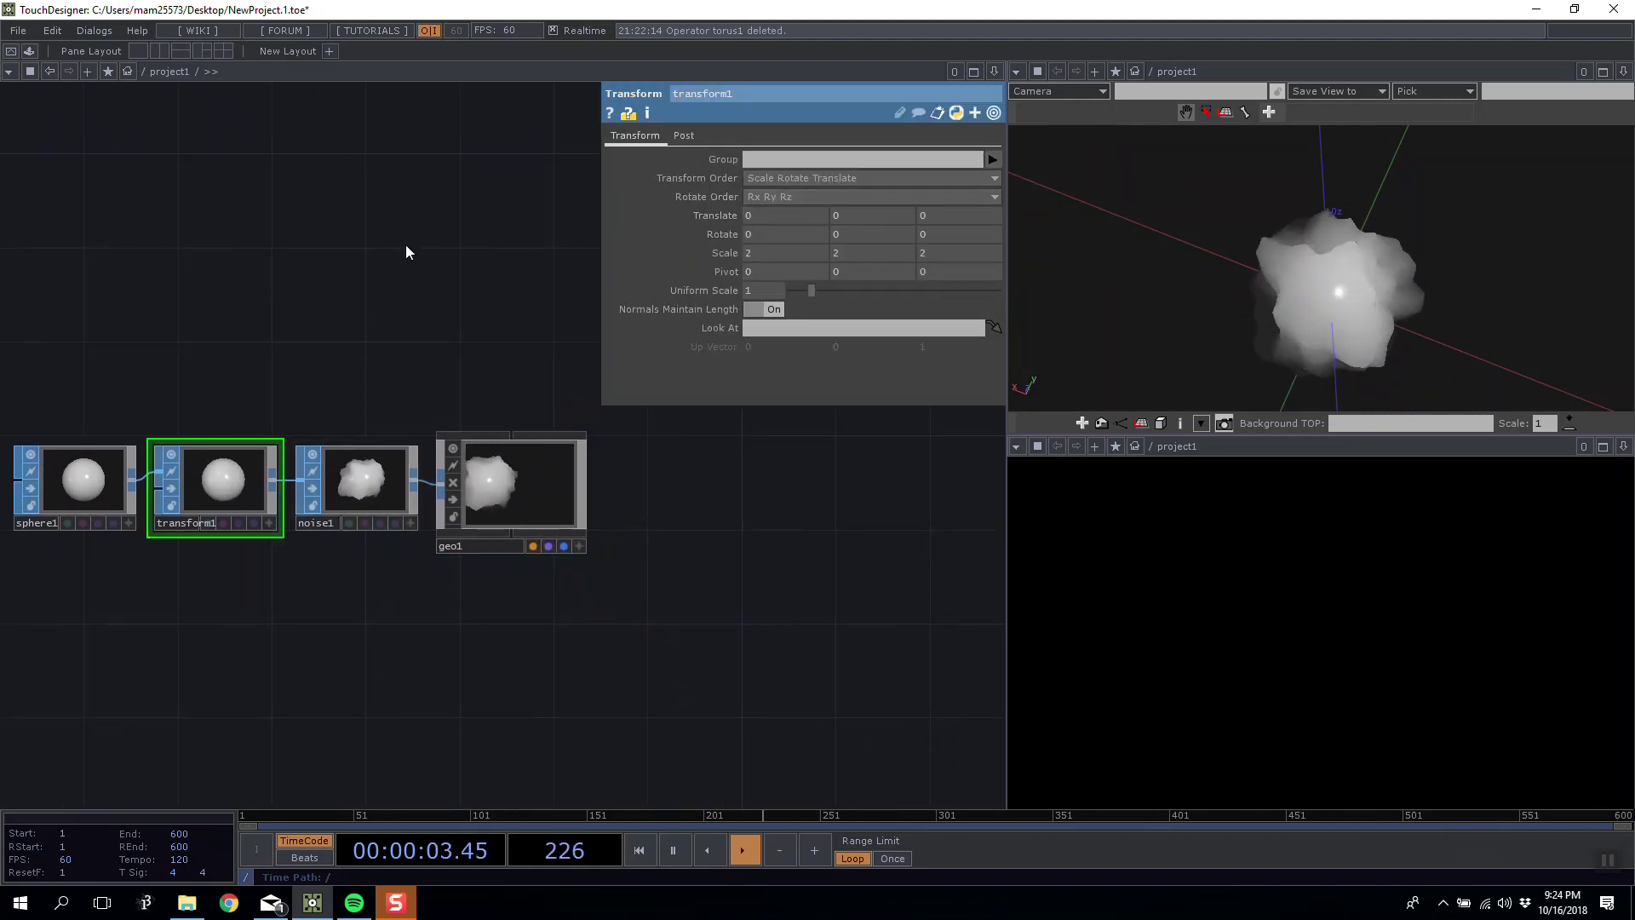
left_click_drag(726, 248, 714, 236)
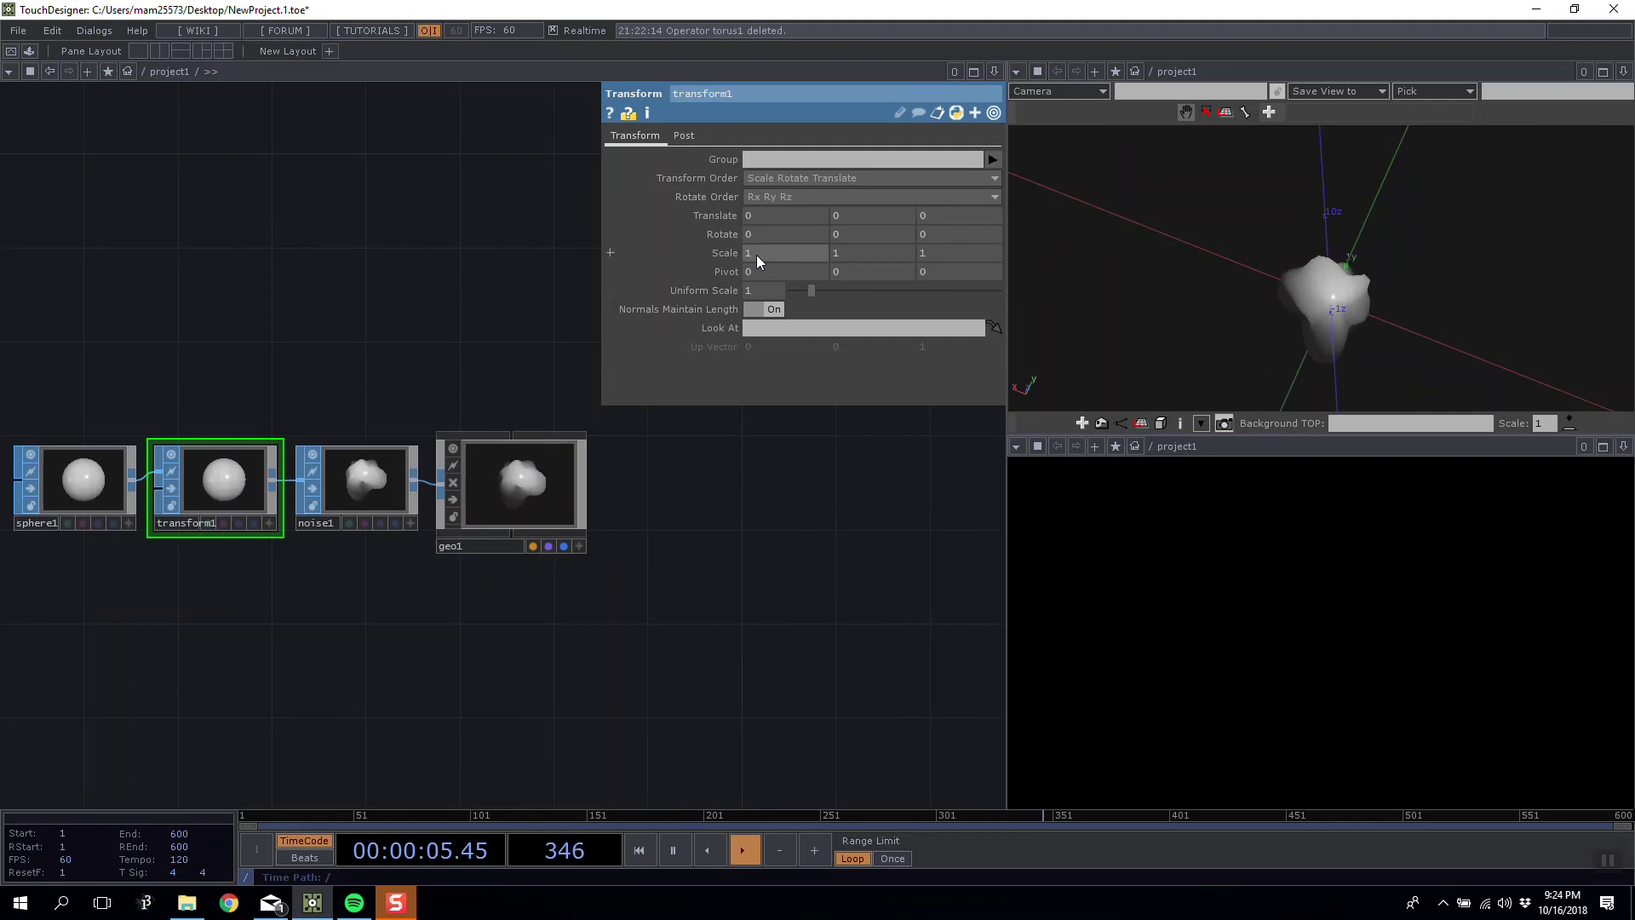
Rearrange the operator chain so geo1 sits close beside noise1 in the same row.
left_click(530, 459)
left_click_drag(407, 346, 375, 304)
right_click_drag(64, 294, 453, 463)
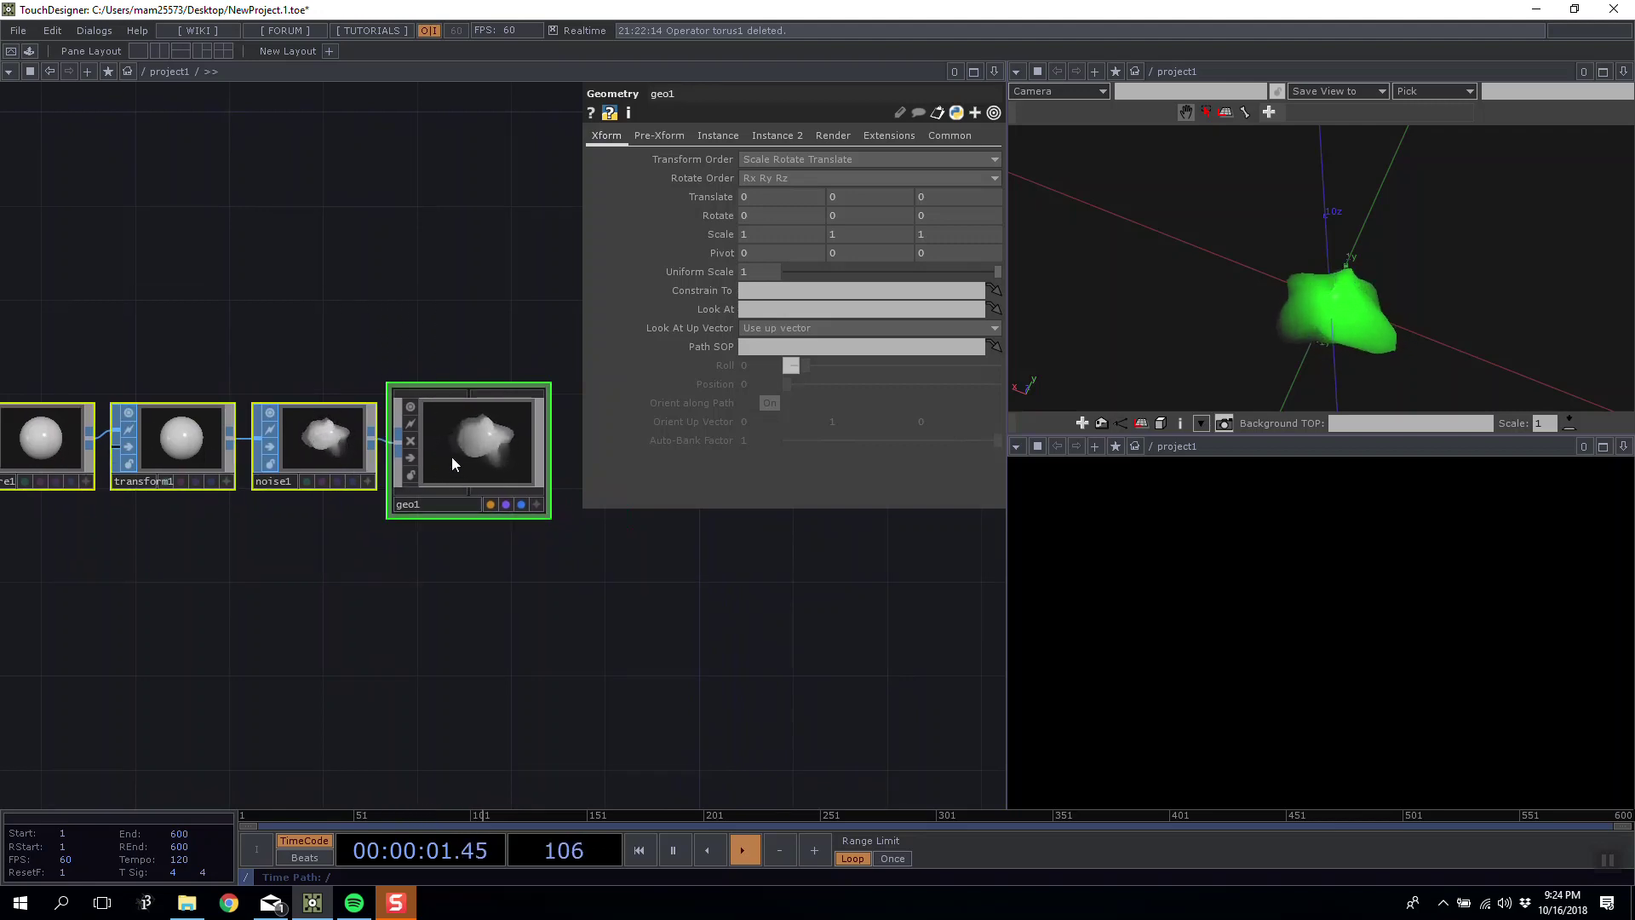
left_click_drag(452, 464, 498, 509)
left_click(453, 398)
left_click_drag(369, 380, 283, 376)
middle_click_drag(371, 353, 379, 365)
scroll(379, 365, "down", 2)
scroll(375, 365, "up", 4)
left_click_drag(374, 366, 446, 332)
scroll(375, 354, "down", 4)
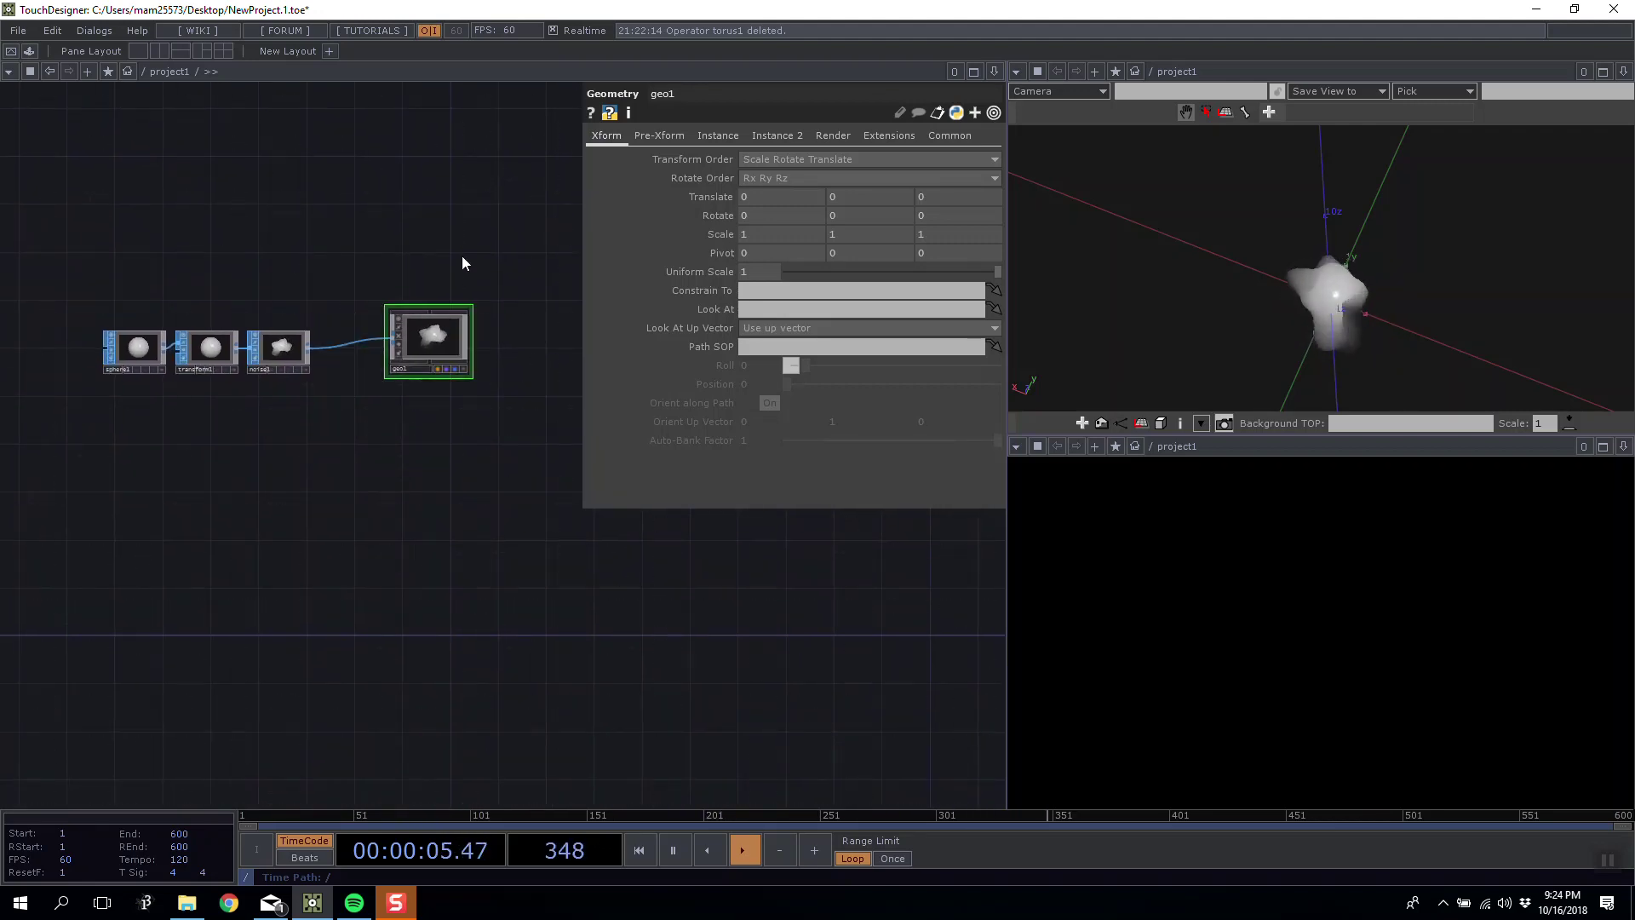
left_click_drag(461, 259, 417, 312)
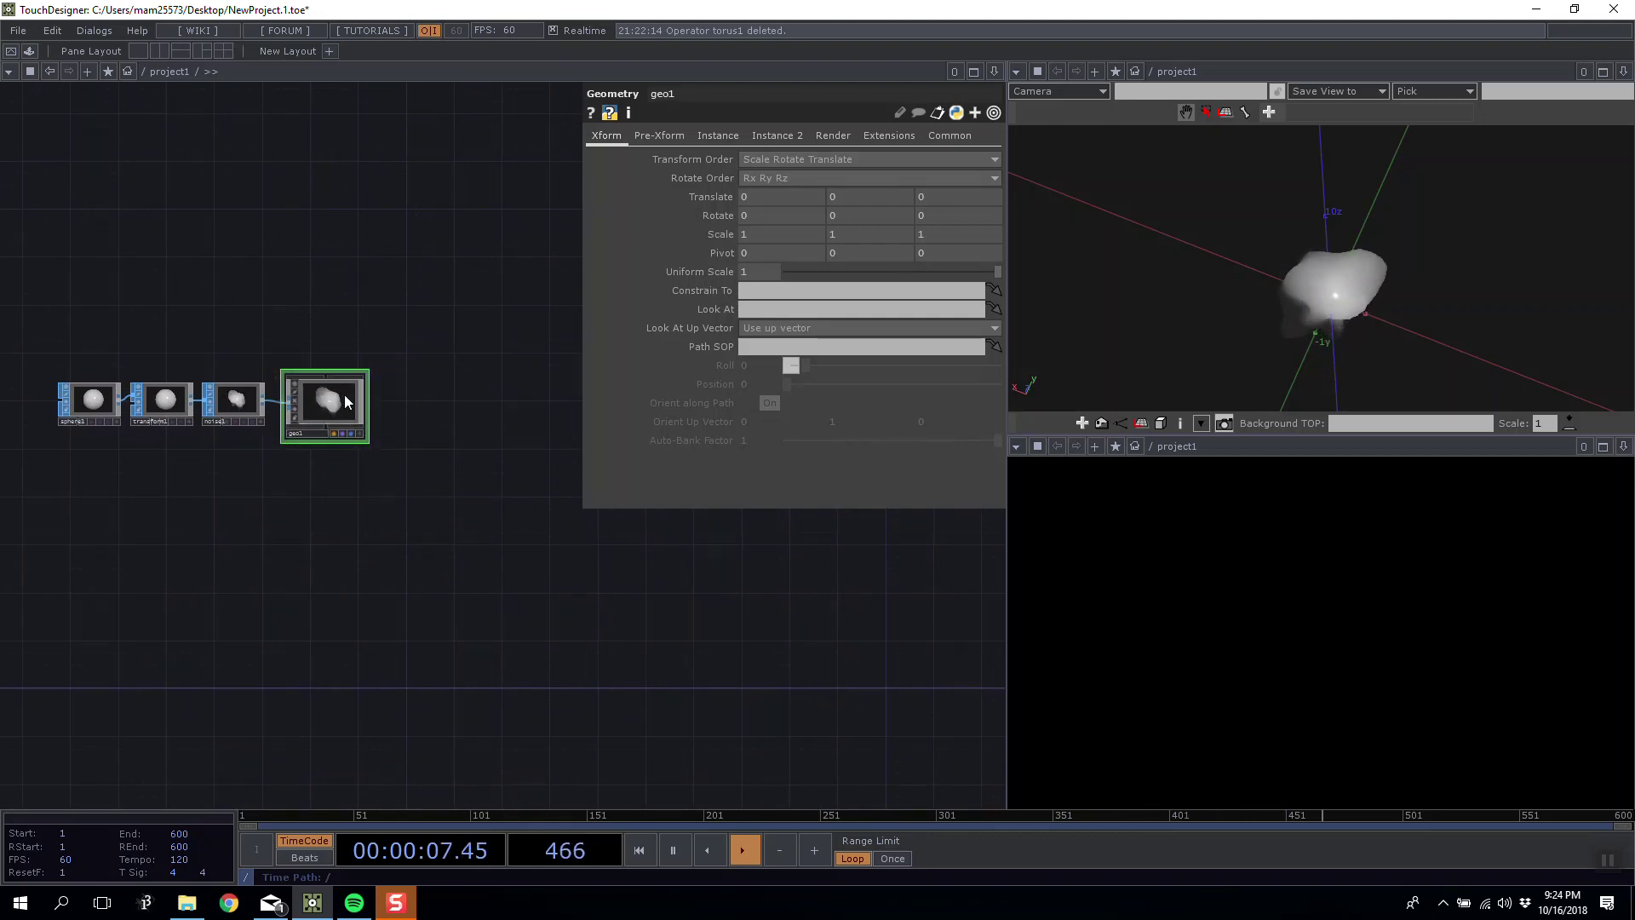
Add a Camera component to the project1 network beyond geo1.
key("Tab")
left_click(204, 160)
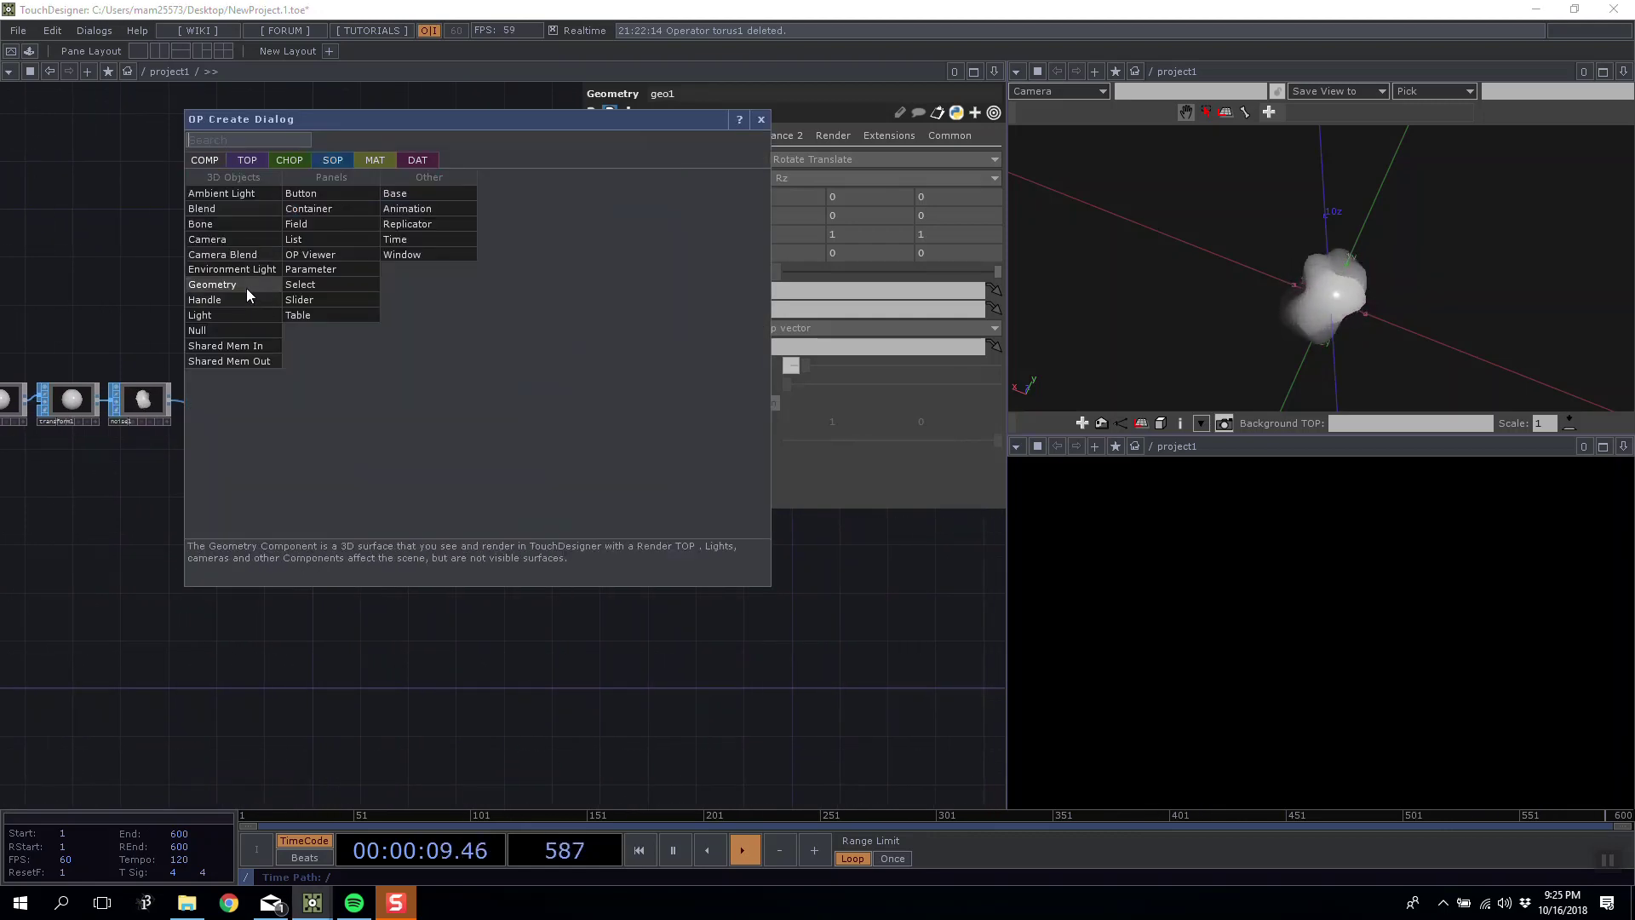
left_click(227, 241)
left_click(393, 424)
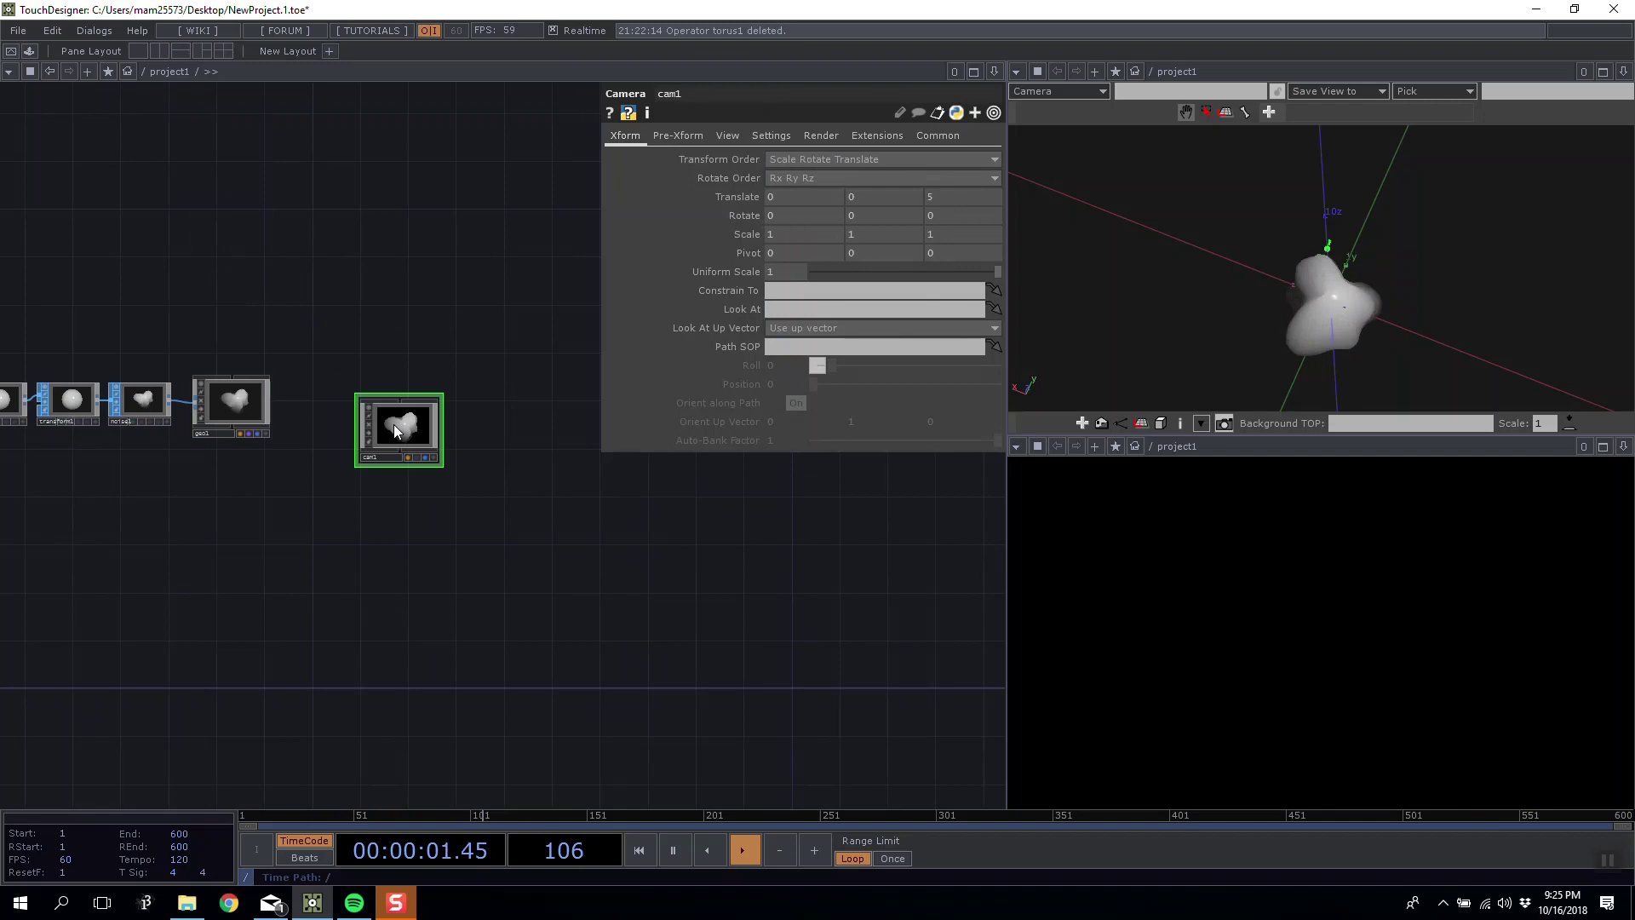
Add a Render TOP just below the camera.
key("Tab")
left_click(230, 381)
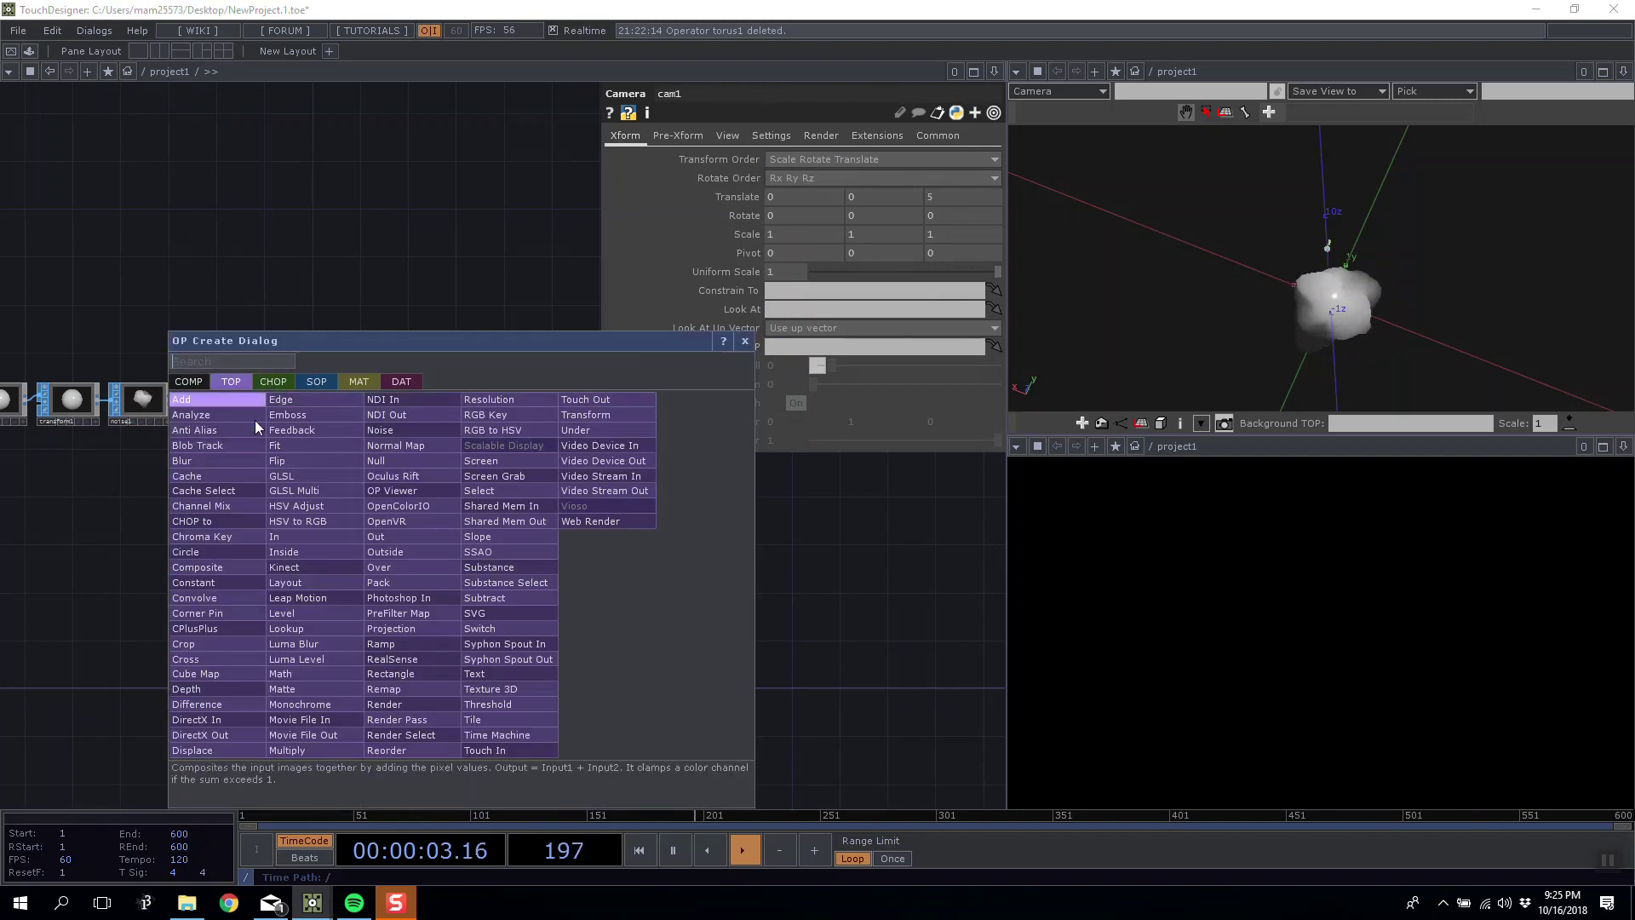
left_click(399, 703)
left_click(421, 498)
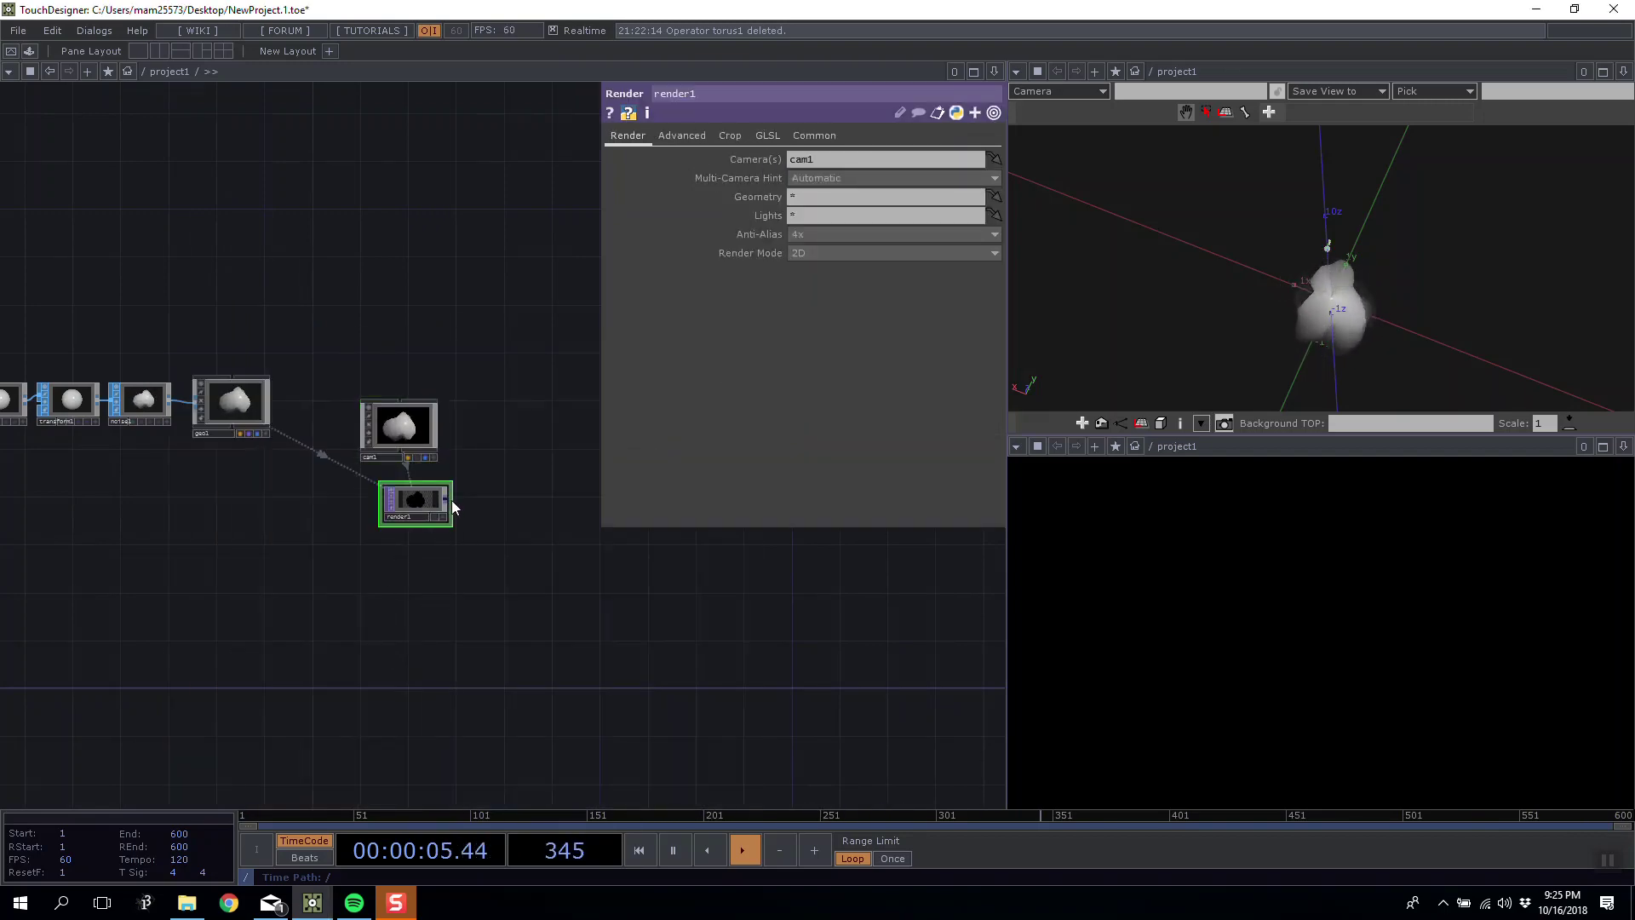
Append an Out TOP to the output of render1.
right_click(448, 502)
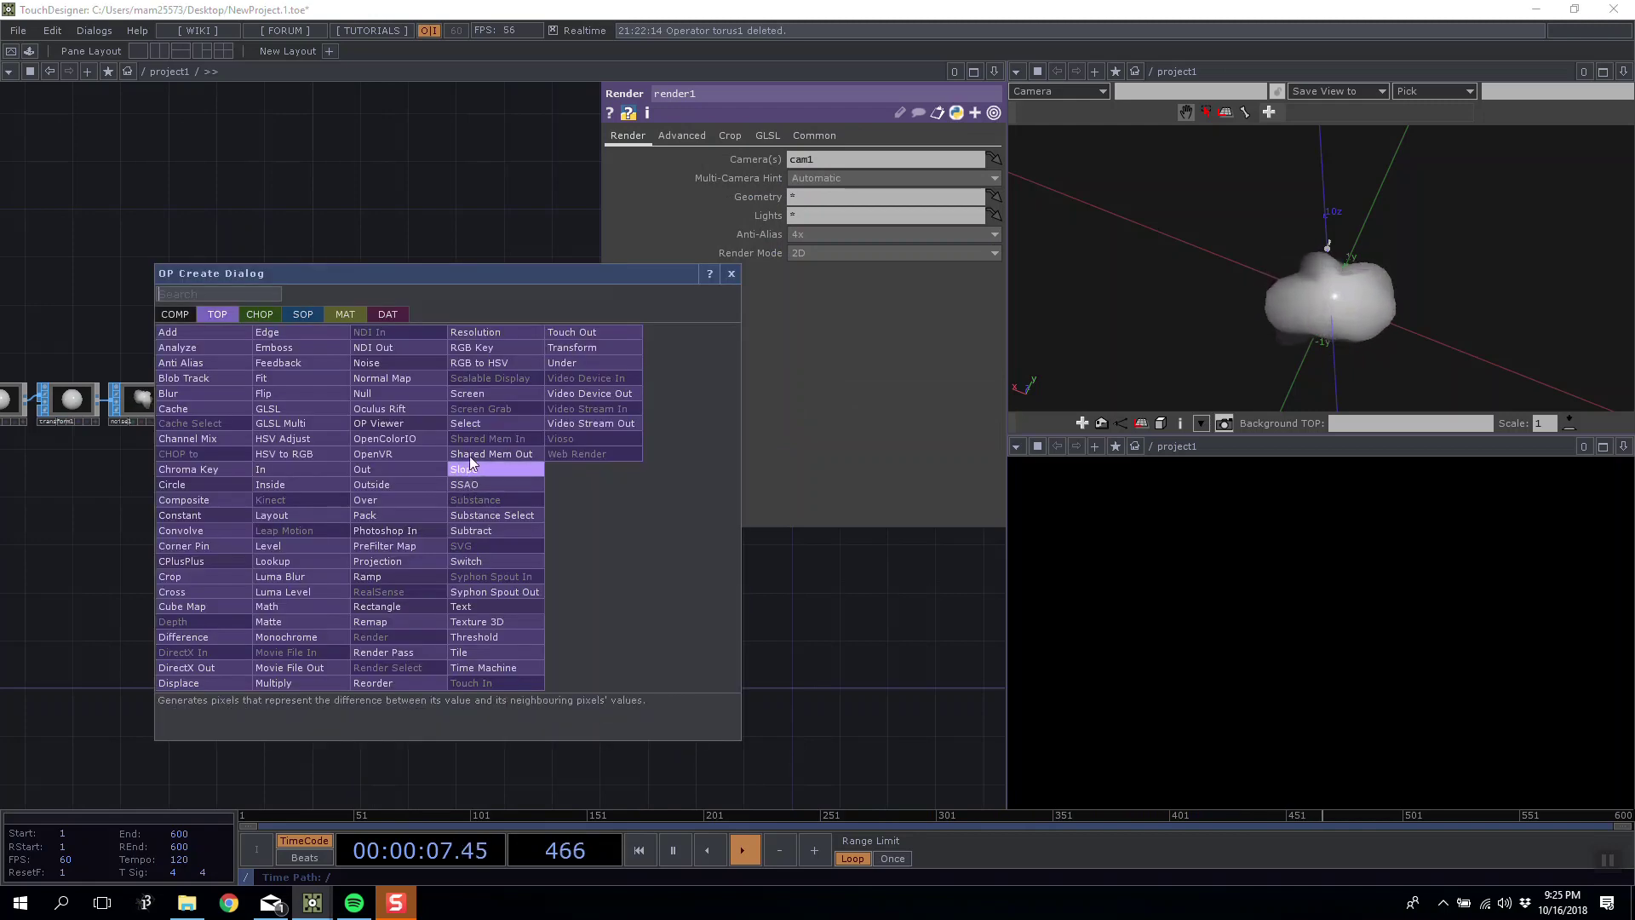
left_click(376, 471)
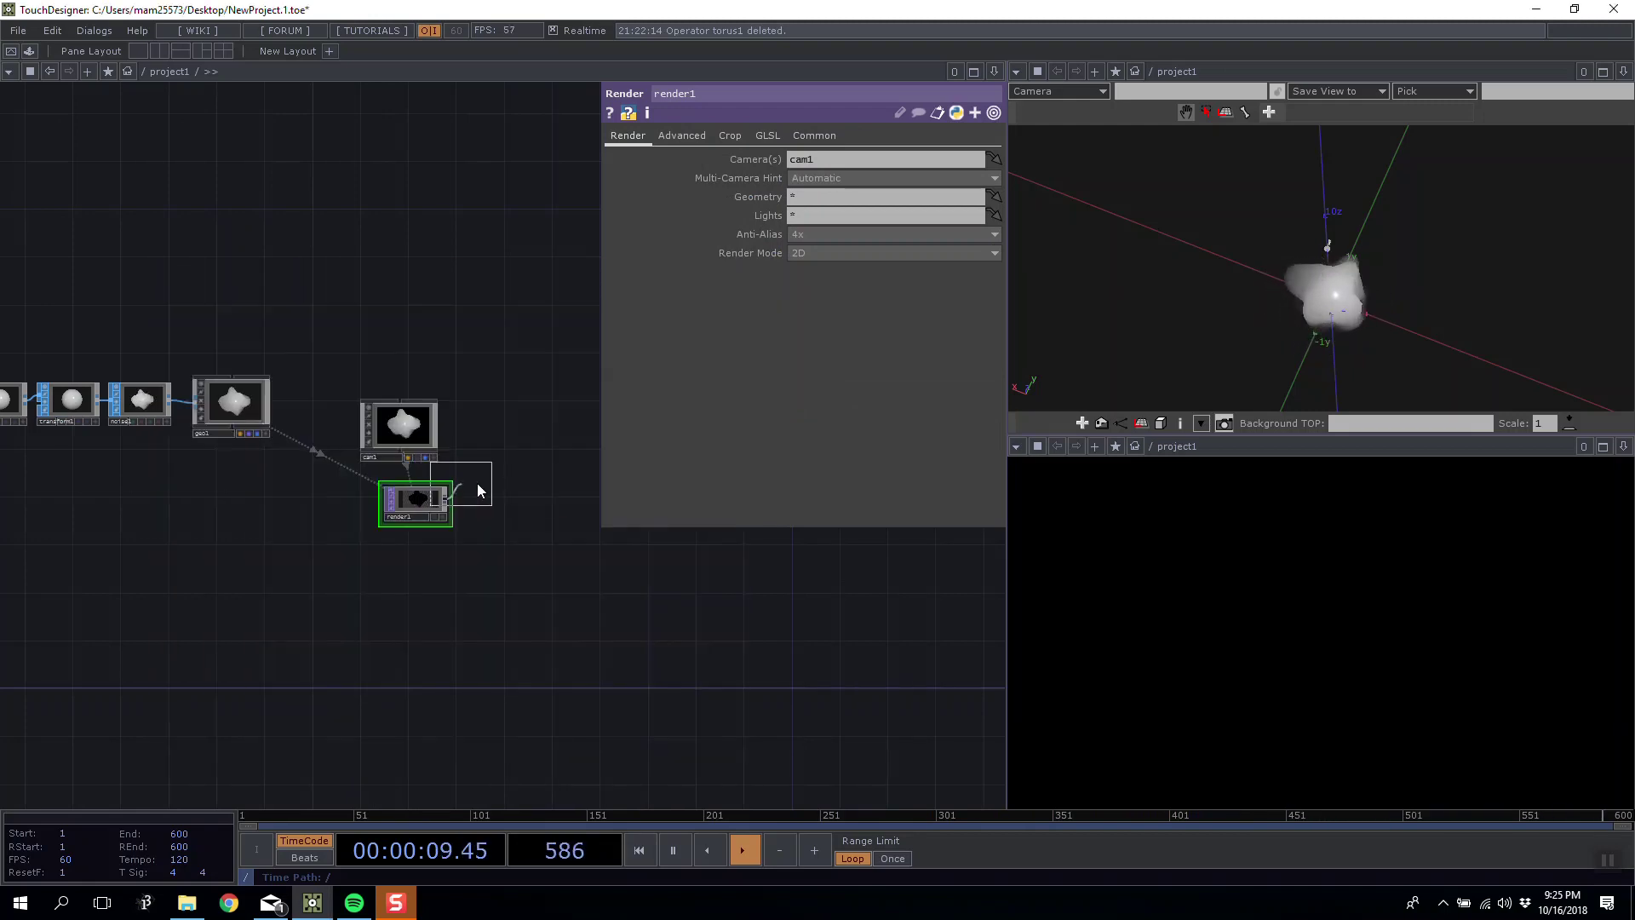
left_click(544, 514)
left_click_drag(544, 515, 498, 515)
Go up to the root network and check the Background TOP in the Look parameters of project1.
scroll(492, 528, "down", 4)
scroll(492, 528, "down", 3)
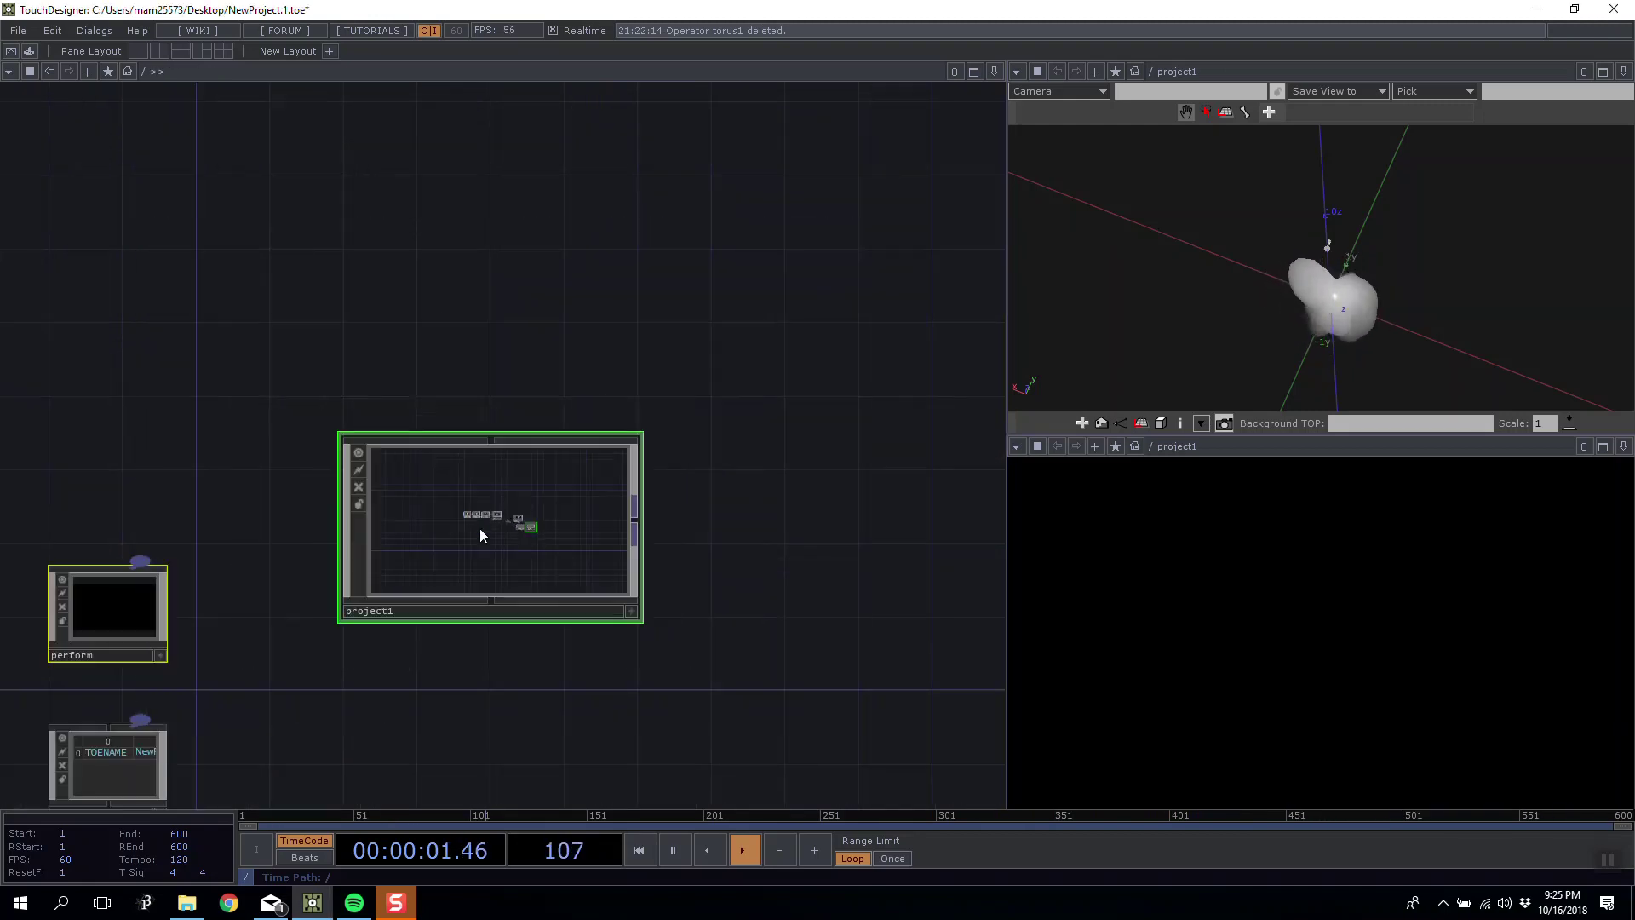
left_click(704, 136)
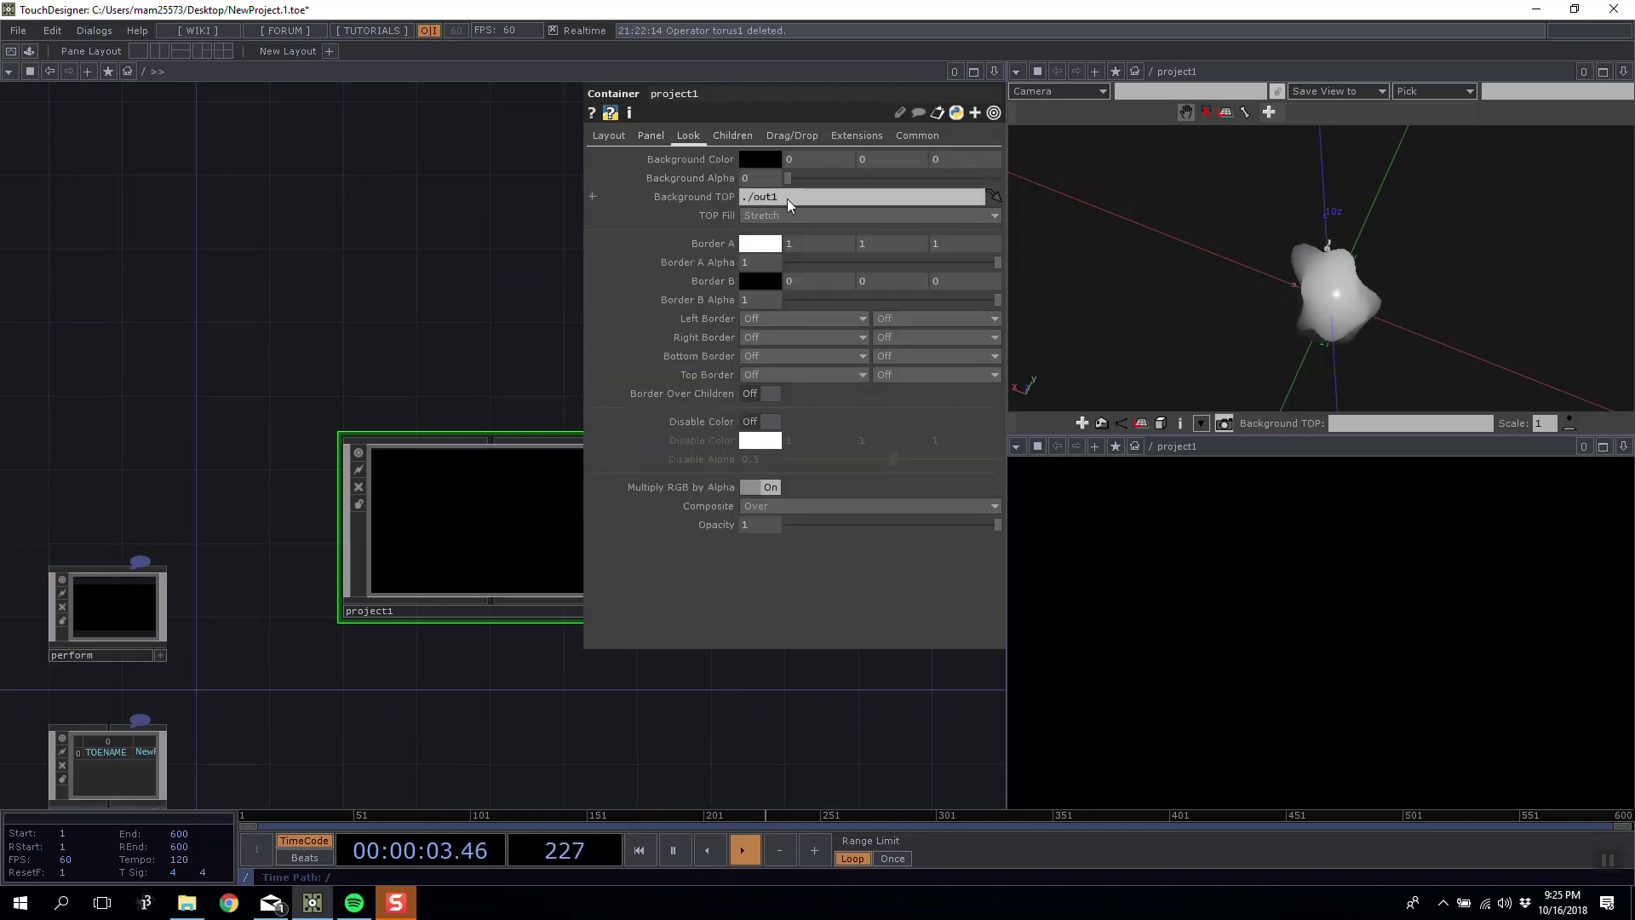
Return inside the project1 network and set the panel viewer pane's path to project1.
scroll(461, 351, "up", 3)
left_click_drag(297, 243, 137, 131)
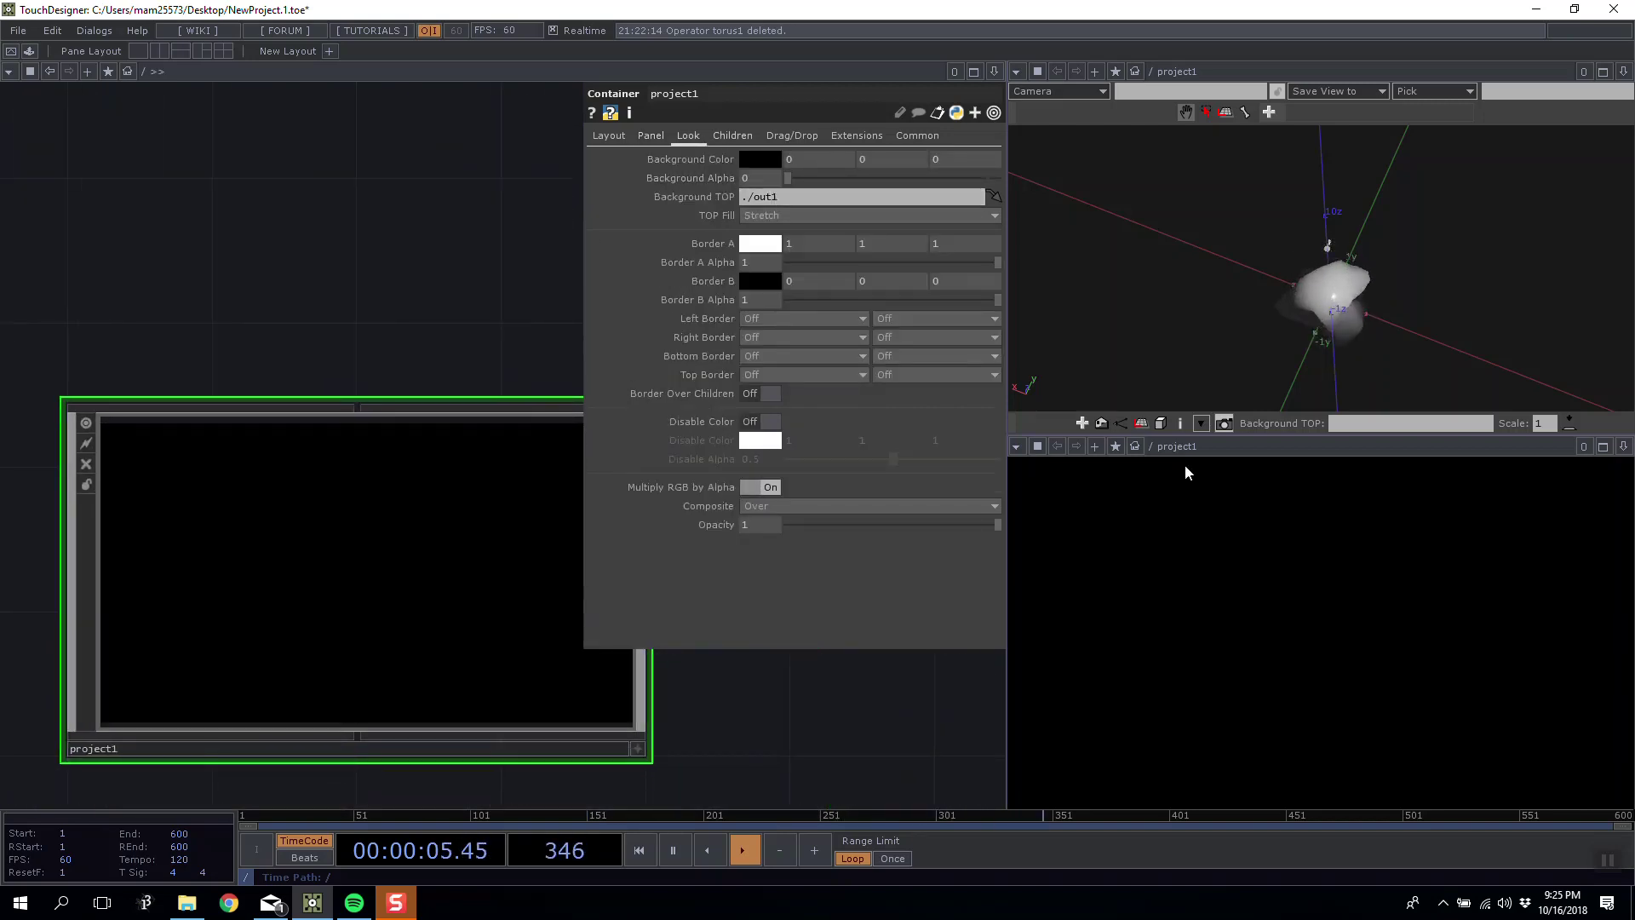
scroll(495, 586, "up", 3)
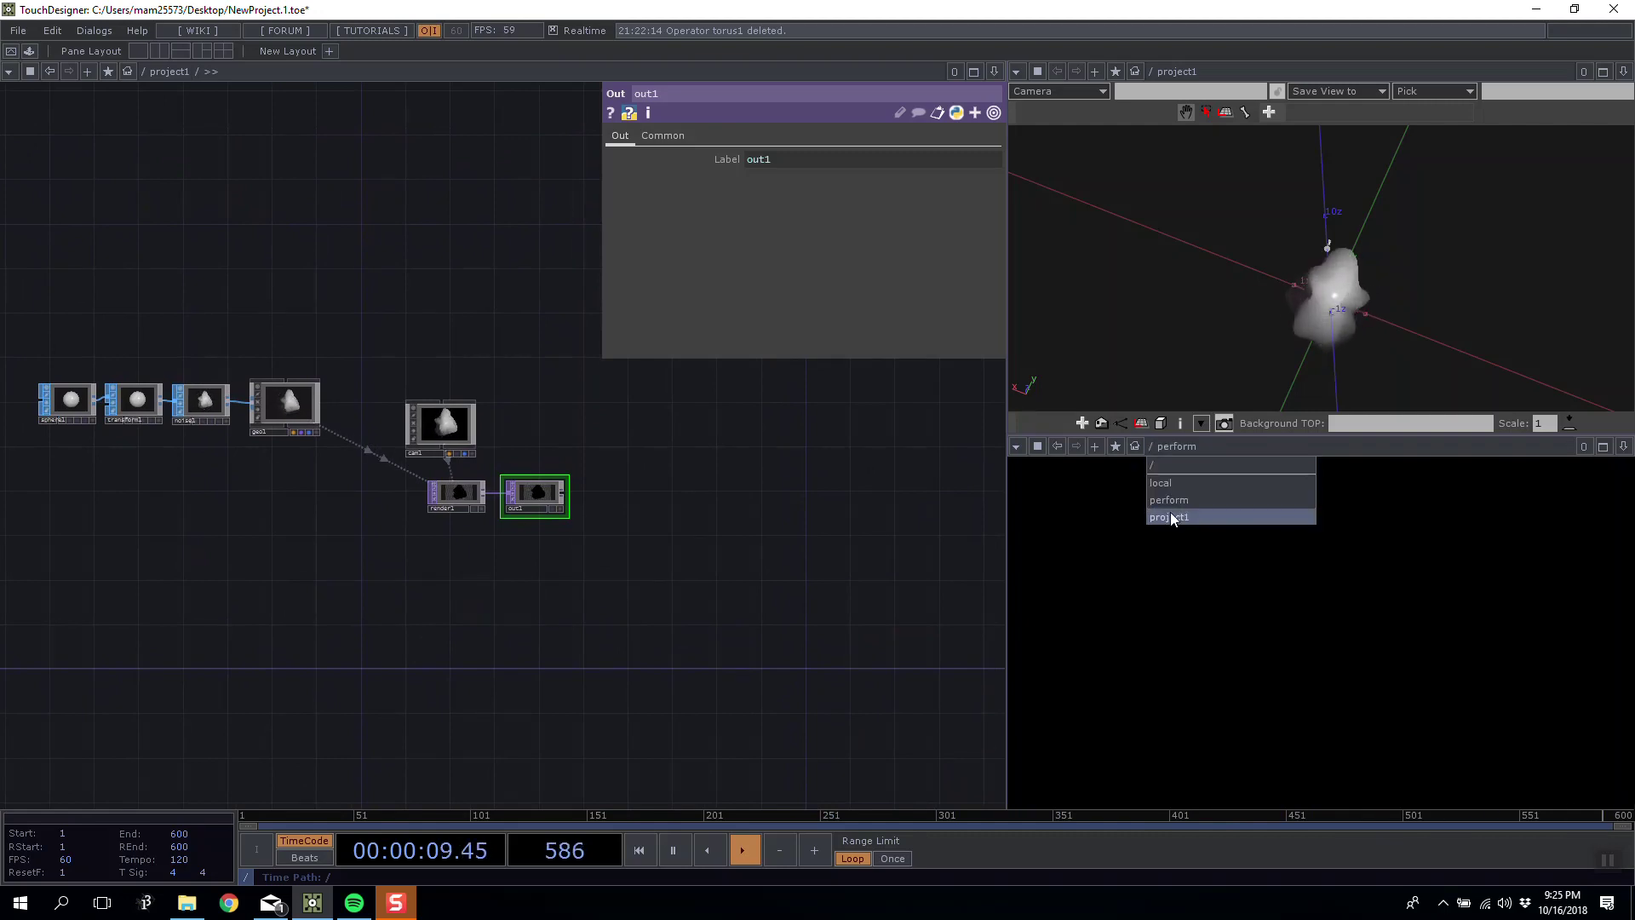
Add a Light component beside cam1 so that render1 lights the geometry.
scroll(545, 554, "up", 4)
key("Tab")
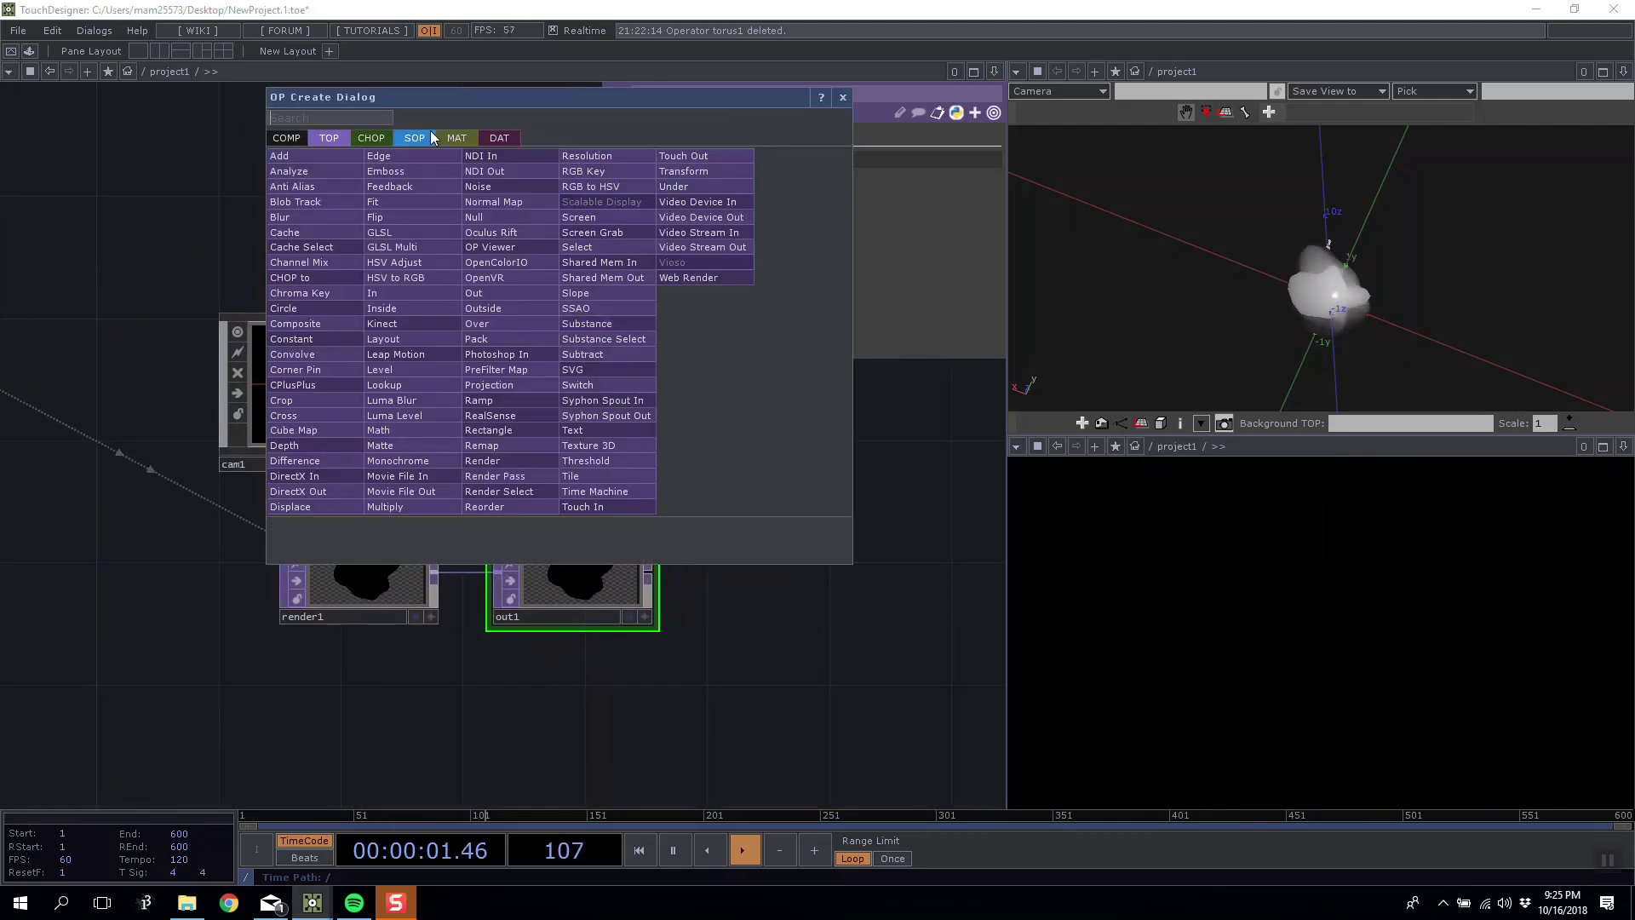
left_click(290, 293)
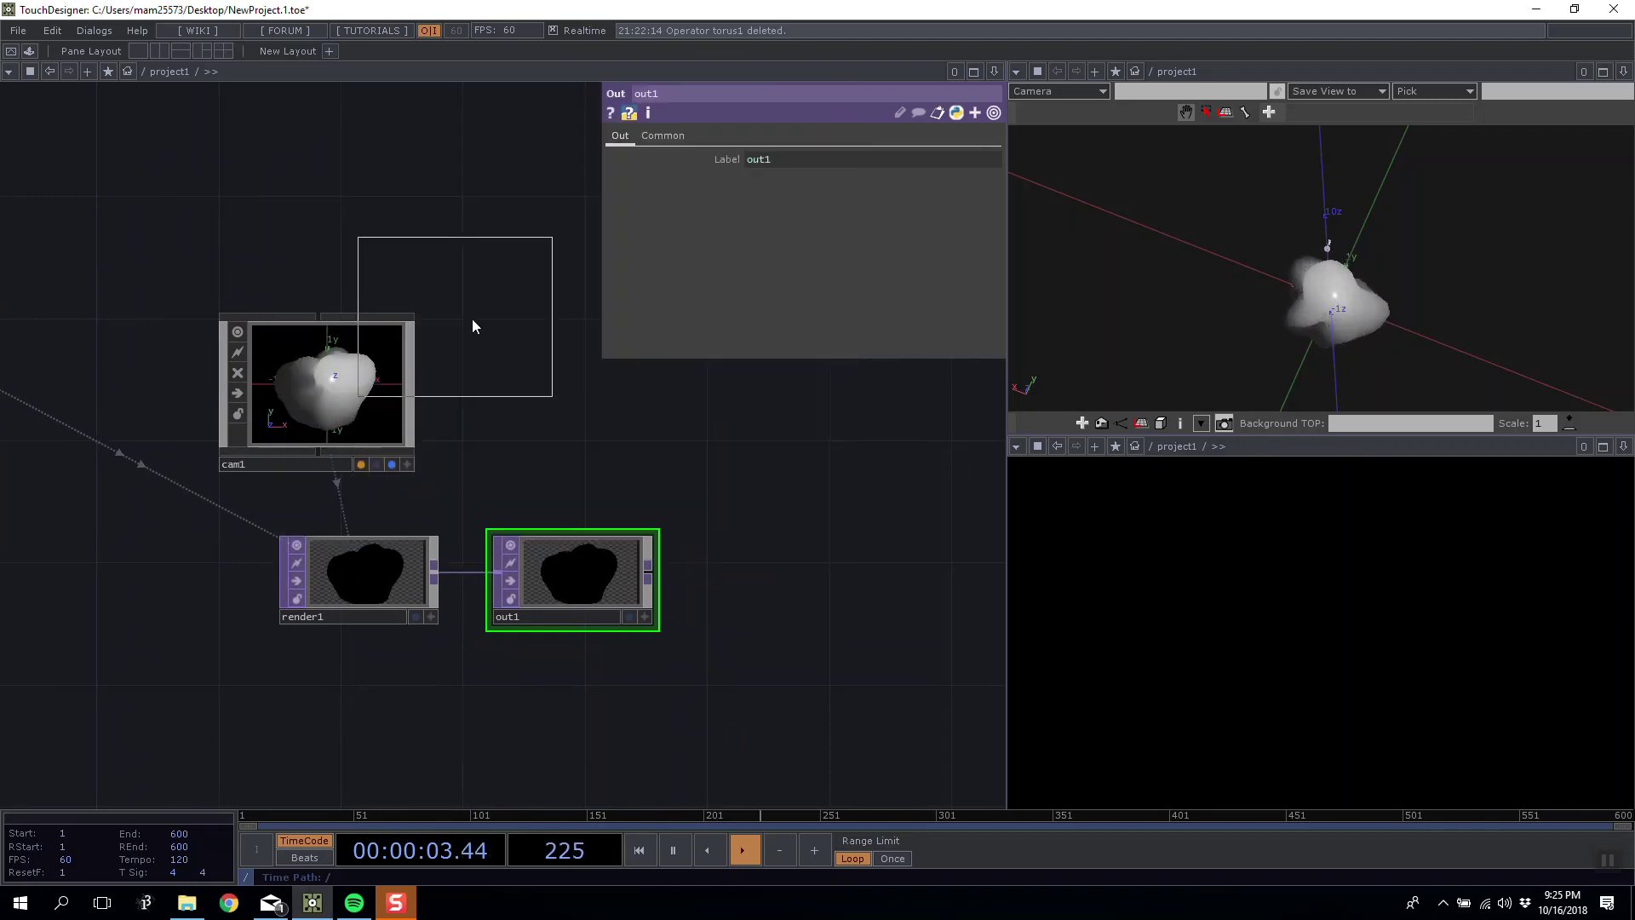
left_click(554, 375)
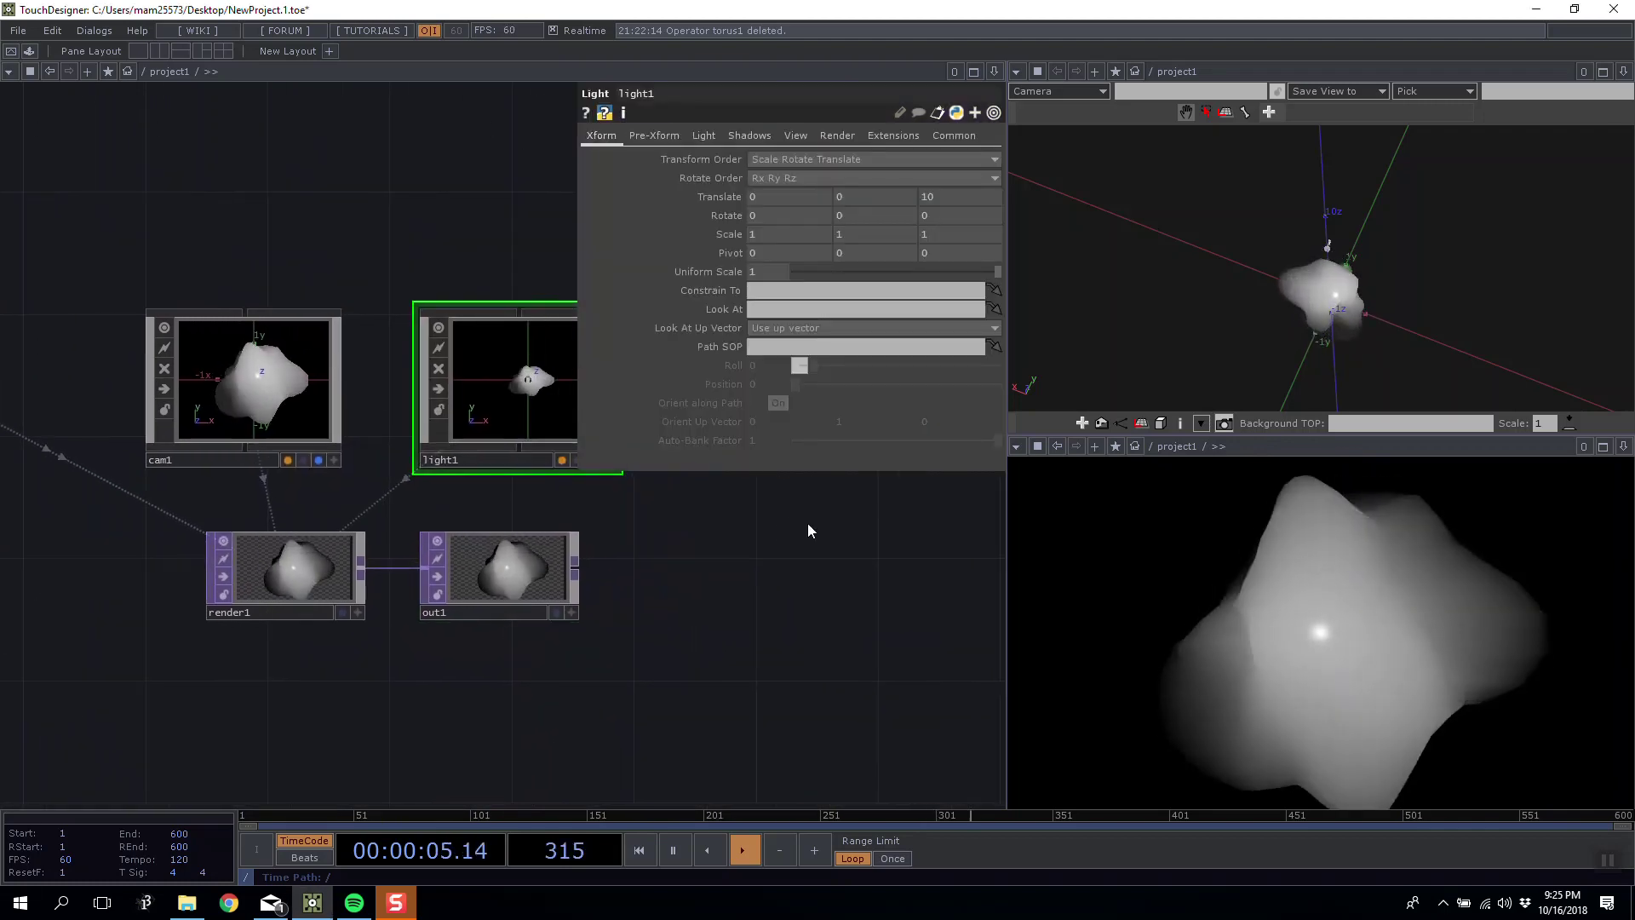
Rearrange sphere1, transform1 and noise1 into an evenly spaced row before geo1.
left_click(194, 376)
mouse_move(961, 197)
middle_mouse_down()
mouse_move(958, 180)
mouse_move(933, 180)
mouse_move(984, 180)
middle_mouse_up()
left_click_drag(416, 747, 649, 713)
left_click_drag(320, 560, 682, 550)
scroll(680, 545, "down", 3)
scroll(511, 355, "up", 3)
left_click_drag(361, 351, 412, 315)
left_click(194, 468)
left_click_drag(256, 406, 245, 458)
left_click_drag(176, 293, 151, 263)
right_click_drag(106, 336, 520, 557)
left_click_drag(459, 460, 490, 523)
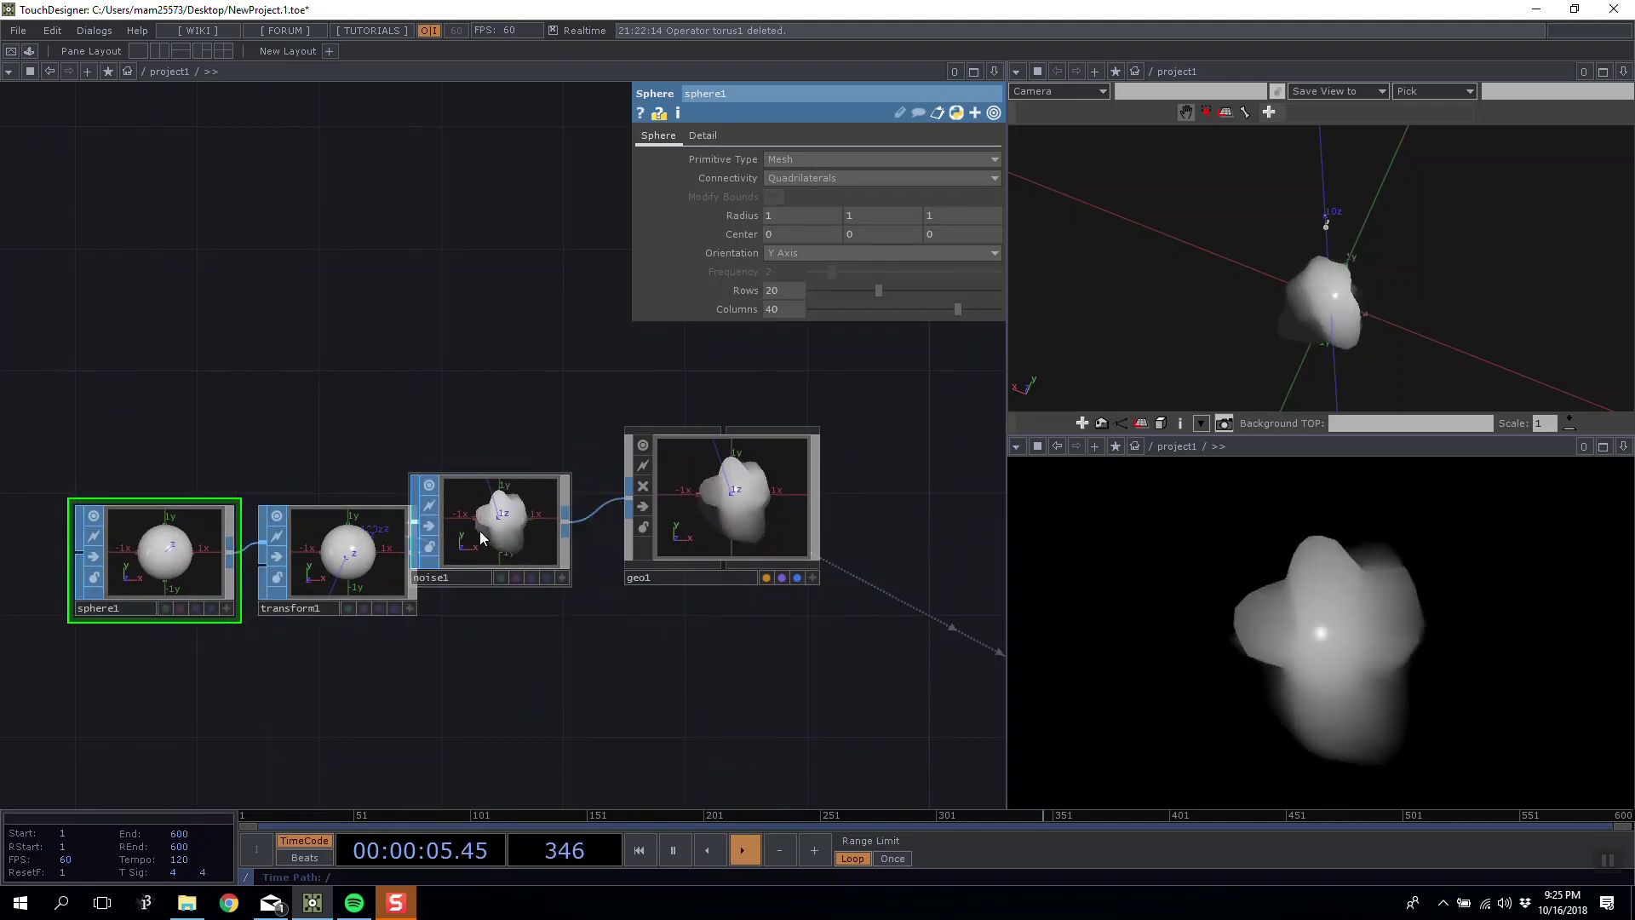
Add a Box SOP and a Rectangle SOP above sphere1.
left_click(92, 438)
left_click(208, 259)
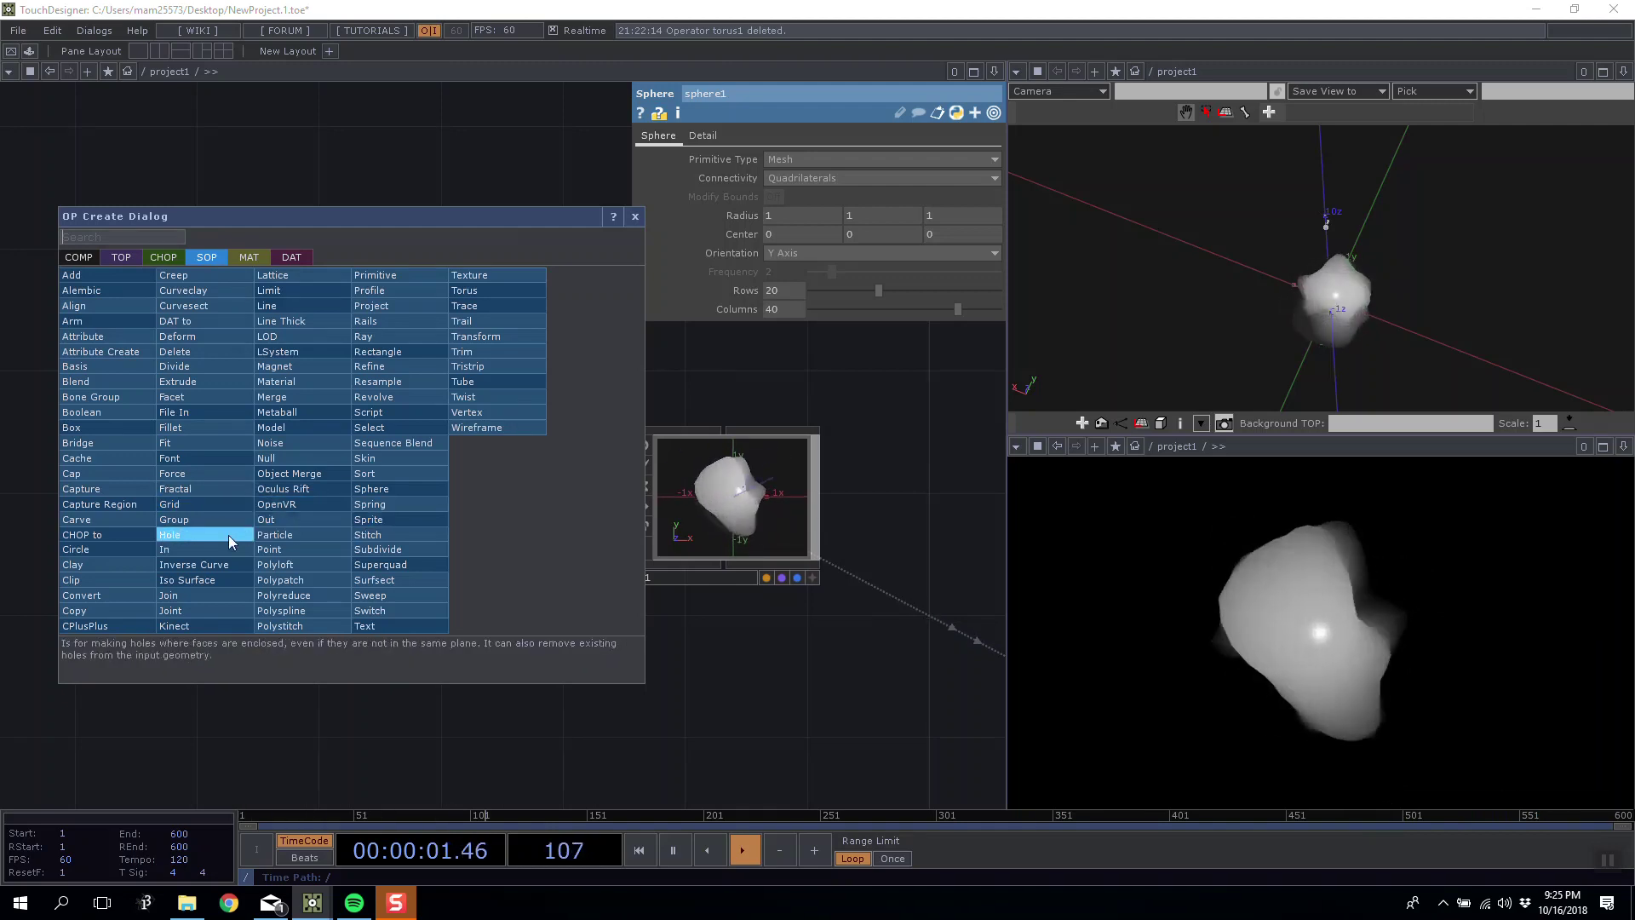
left_click(96, 431)
left_click(179, 314)
double_click(171, 160)
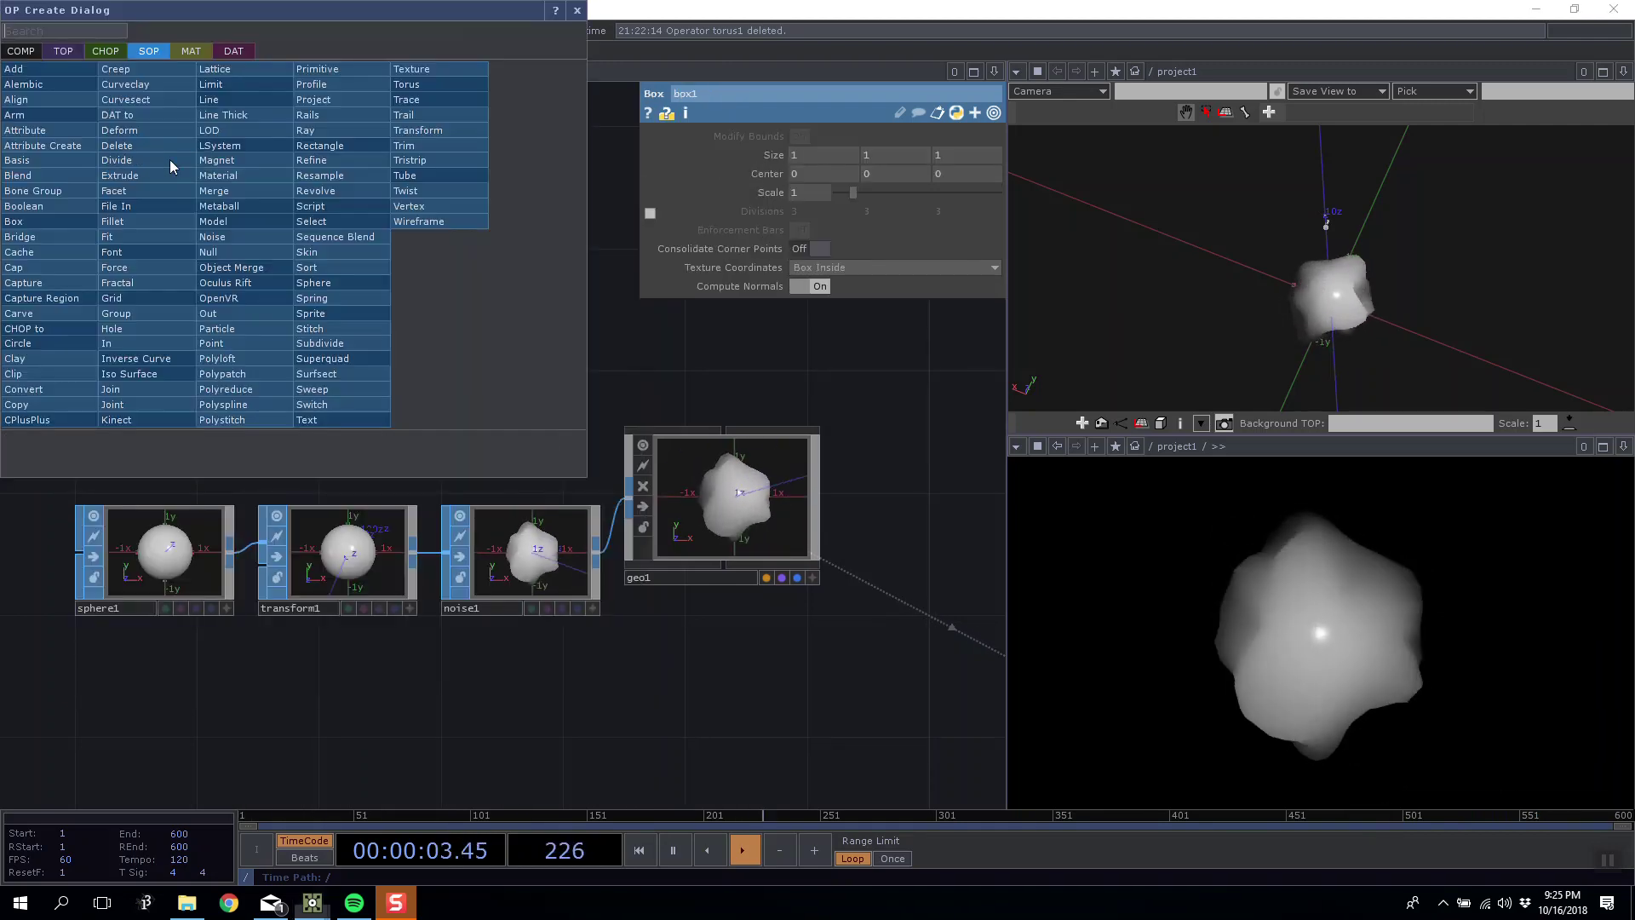
left_click(341, 144)
left_click(380, 190)
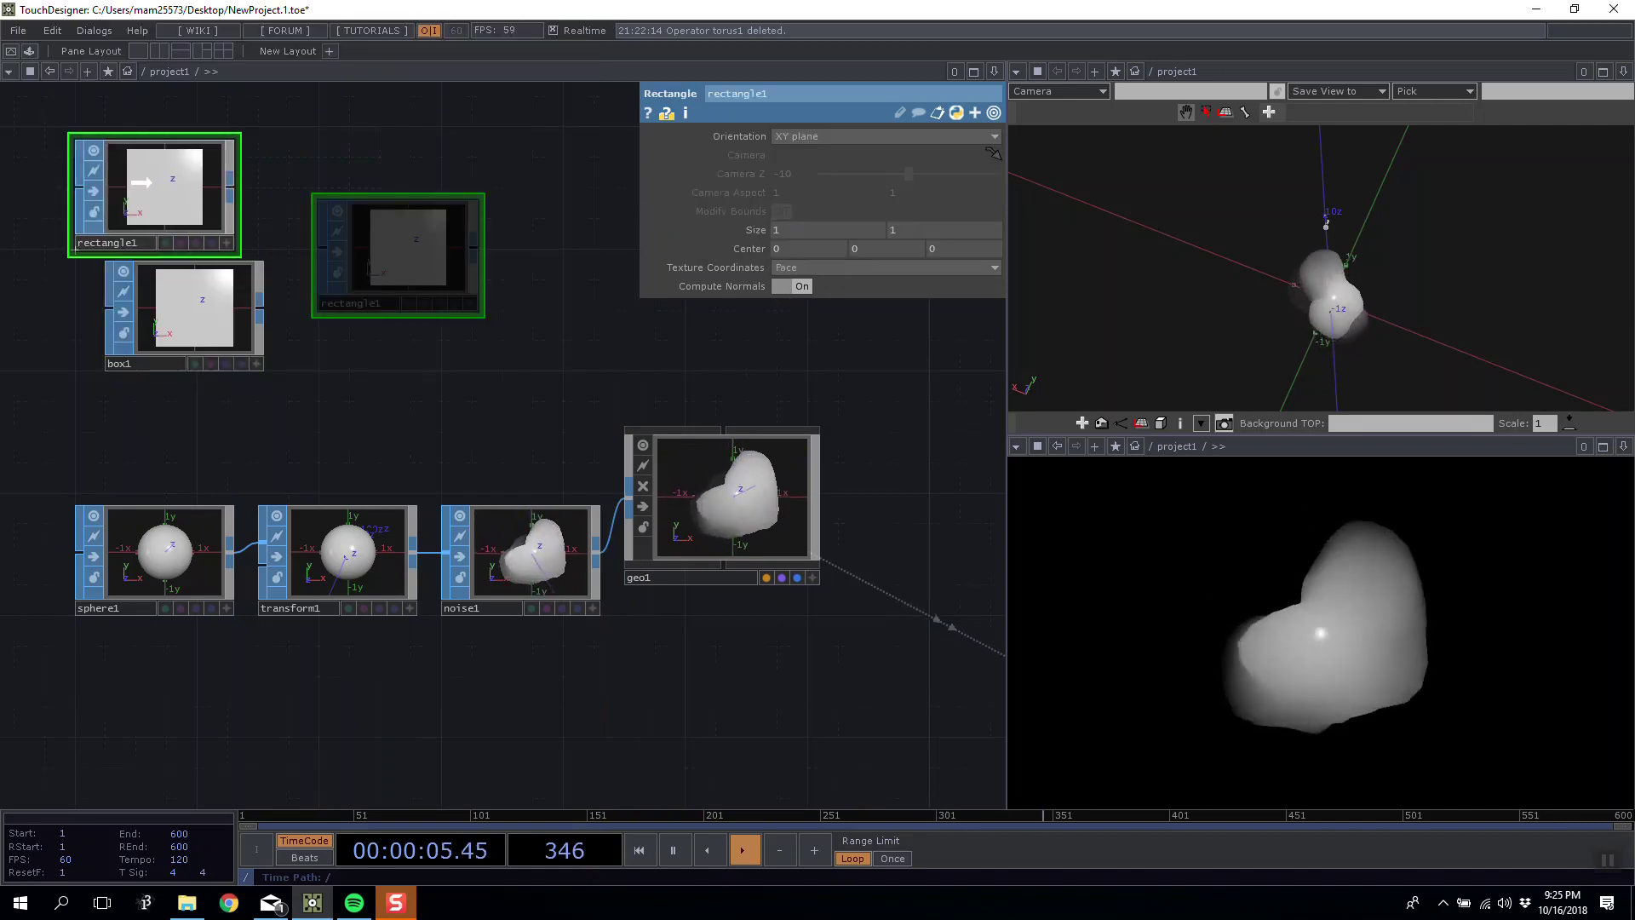
Add a Torus SOP and a Tube SOP beside the rectangle and box nodes.
key("Tab")
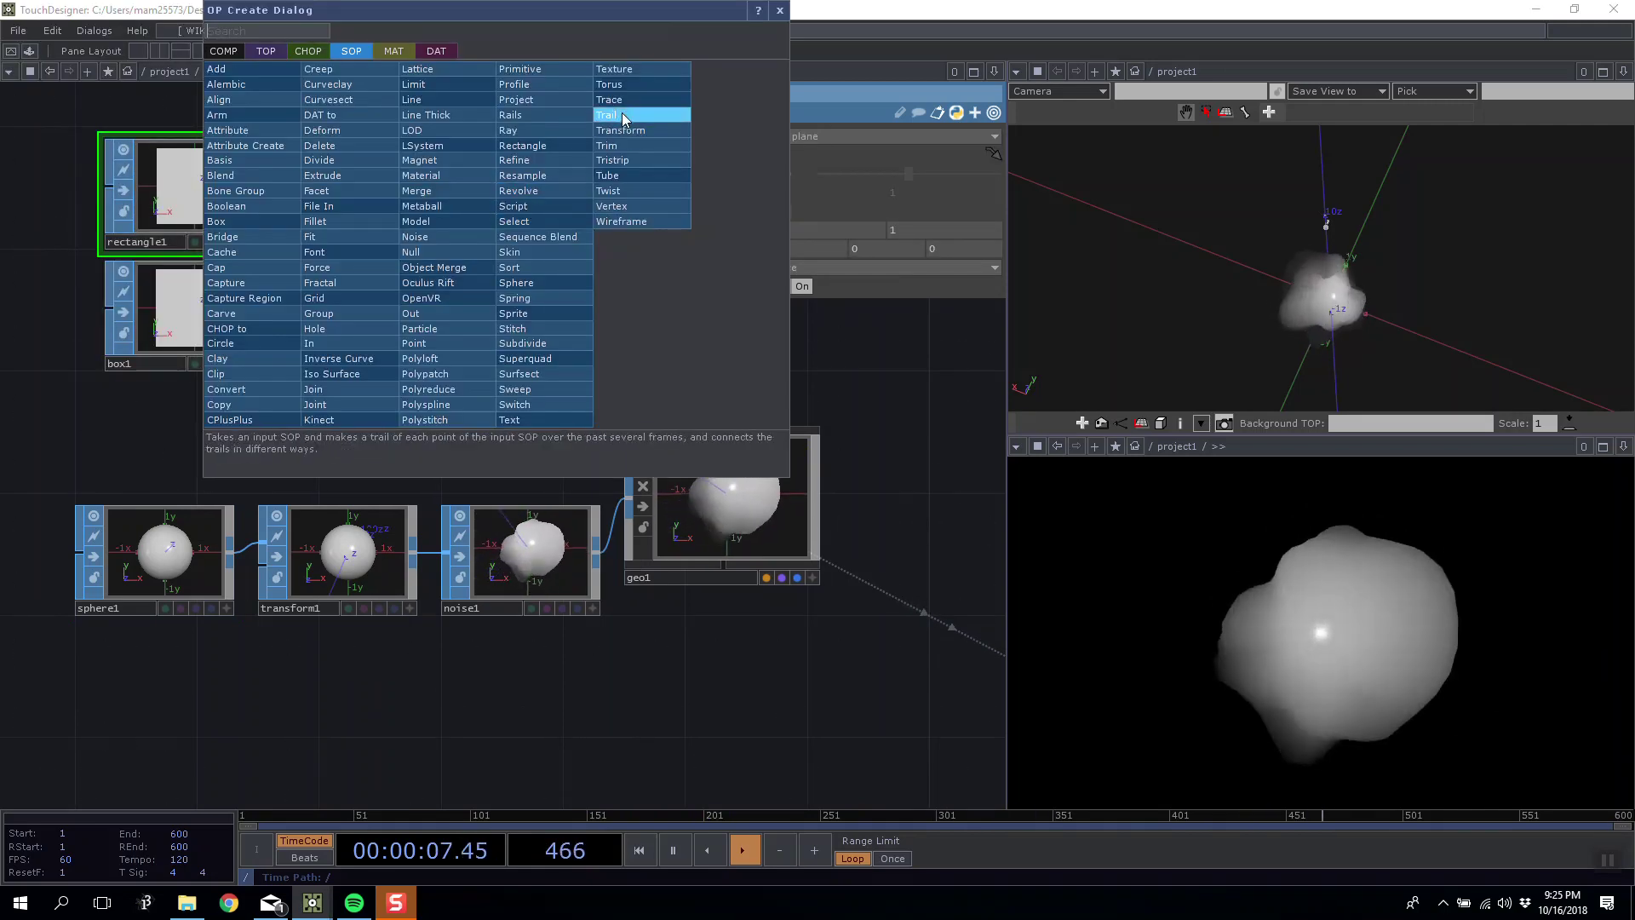
left_click(622, 90)
left_click(391, 266)
key("Tab")
left_click(546, 175)
left_click(368, 140)
left_click_drag(365, 145, 392, 206)
Move sphere1 below box1 and add a Circle SOP beside it.
left_click_drag(149, 554, 219, 464)
key("Tab")
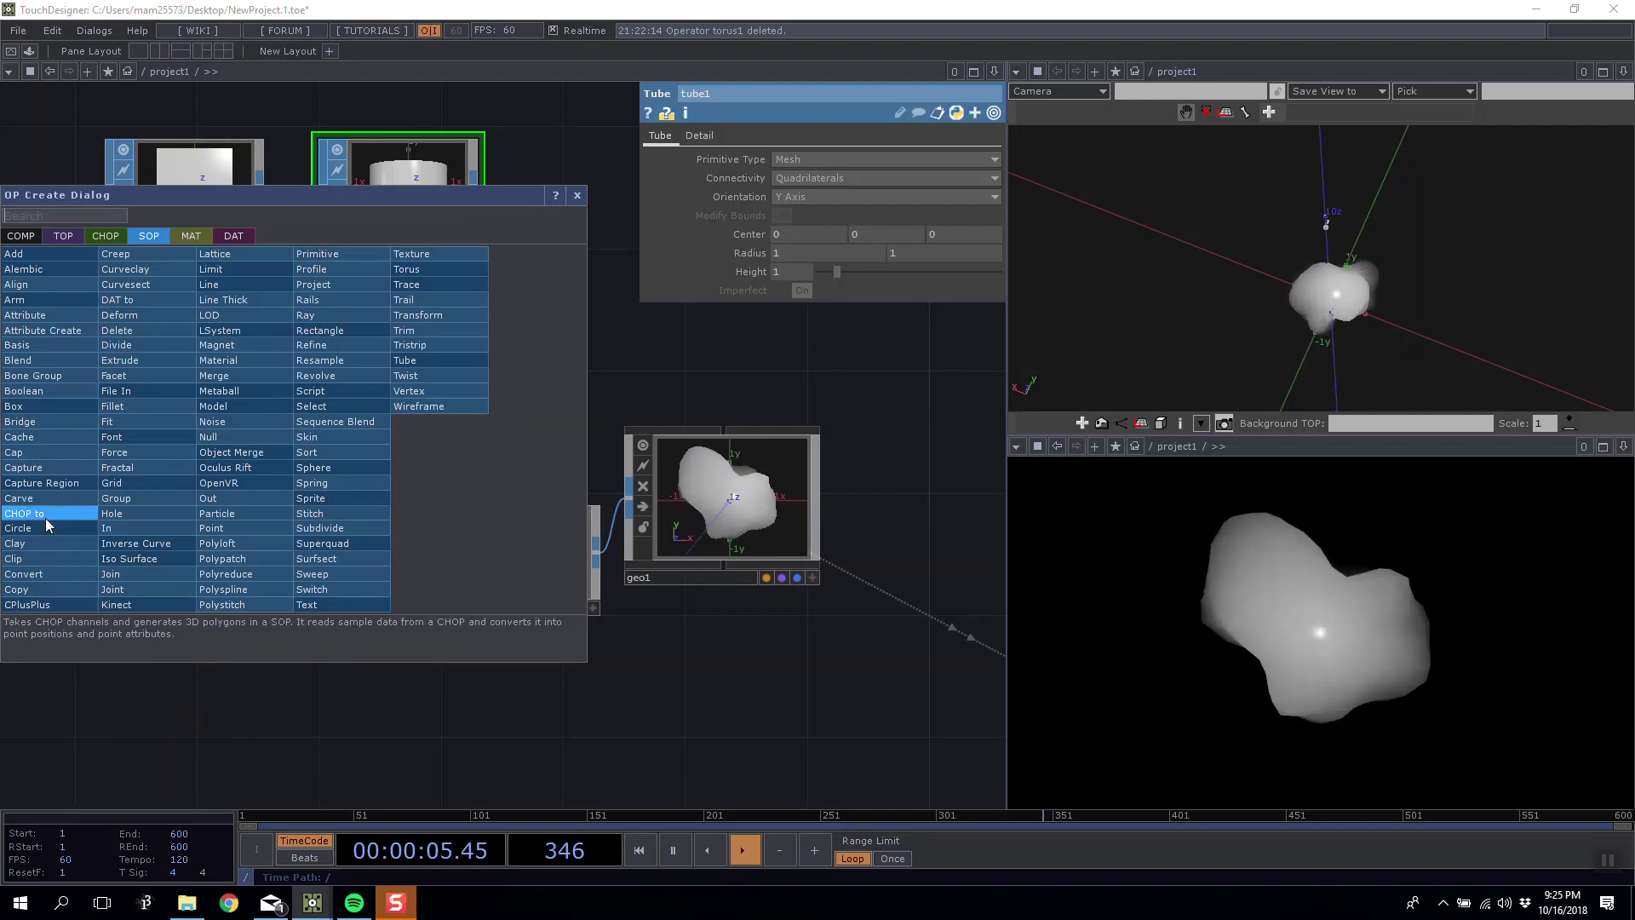
left_click(73, 539)
left_click(400, 426)
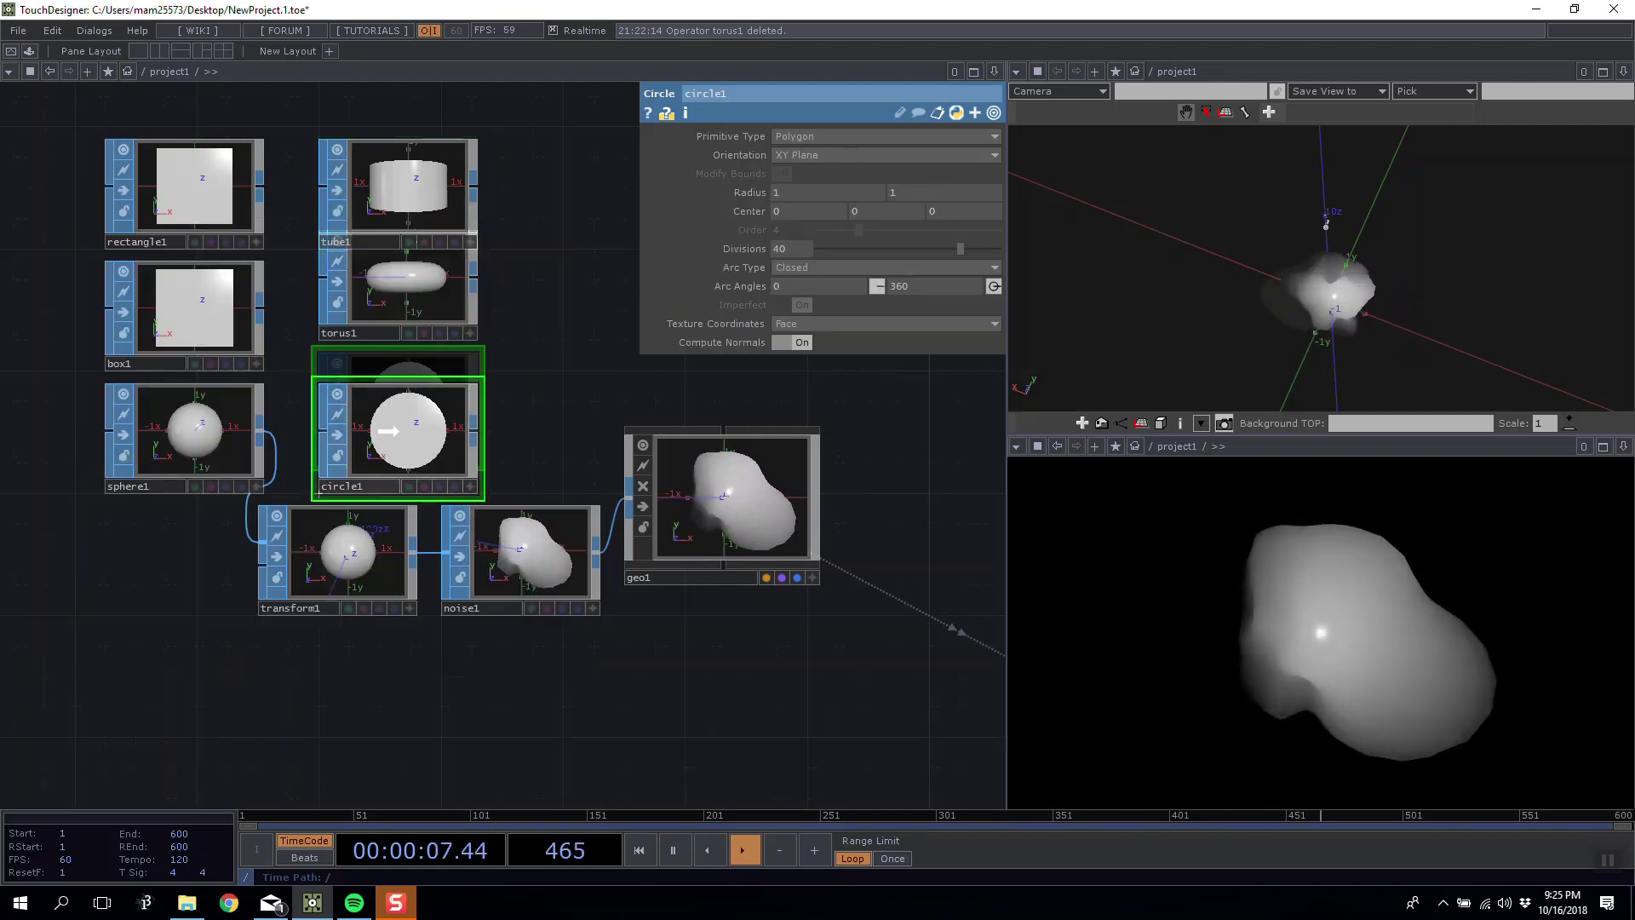
Move torus1 and tube1 into one row with rectangle1.
left_click_drag(401, 298, 556, 192)
left_click_drag(518, 292, 460, 355)
left_click_drag(388, 252, 358, 250)
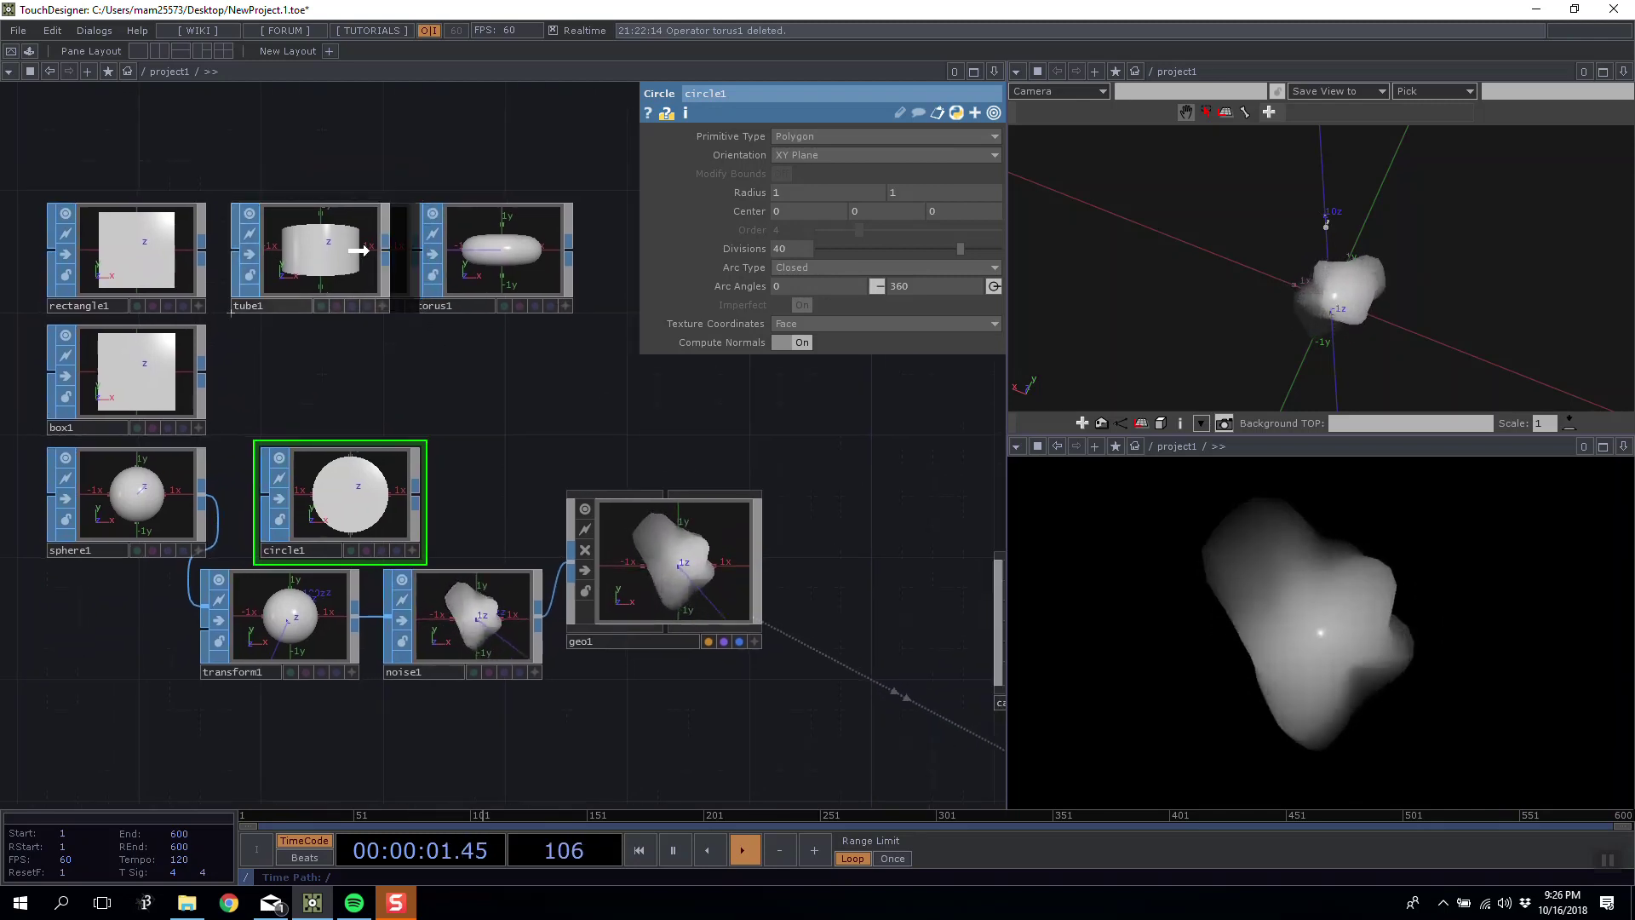
left_click_drag(369, 414, 387, 464)
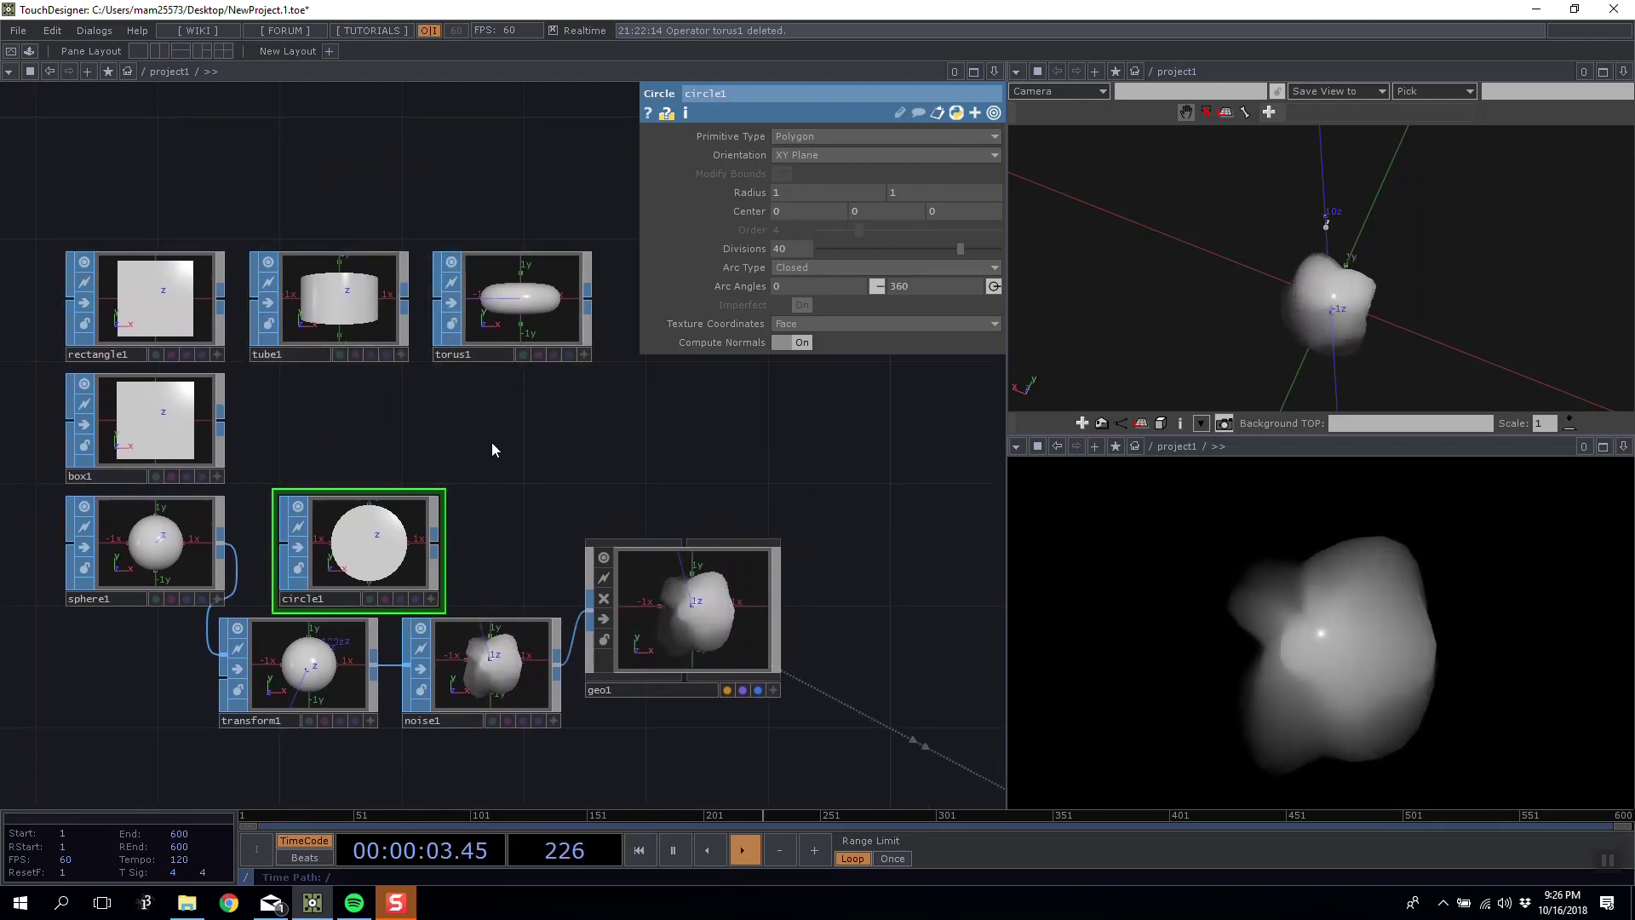
Activate the viewers of box1, rectangle1 and circle1 and orbit them to examine each shape in 3D.
left_click_drag(491, 443, 591, 383)
left_click(316, 417)
mouse_move(277, 373)
left_mouse_down()
mouse_move(254, 394)
mouse_move(304, 362)
left_mouse_up()
scroll(266, 404, "down", 5)
scroll(266, 404, "up", 4)
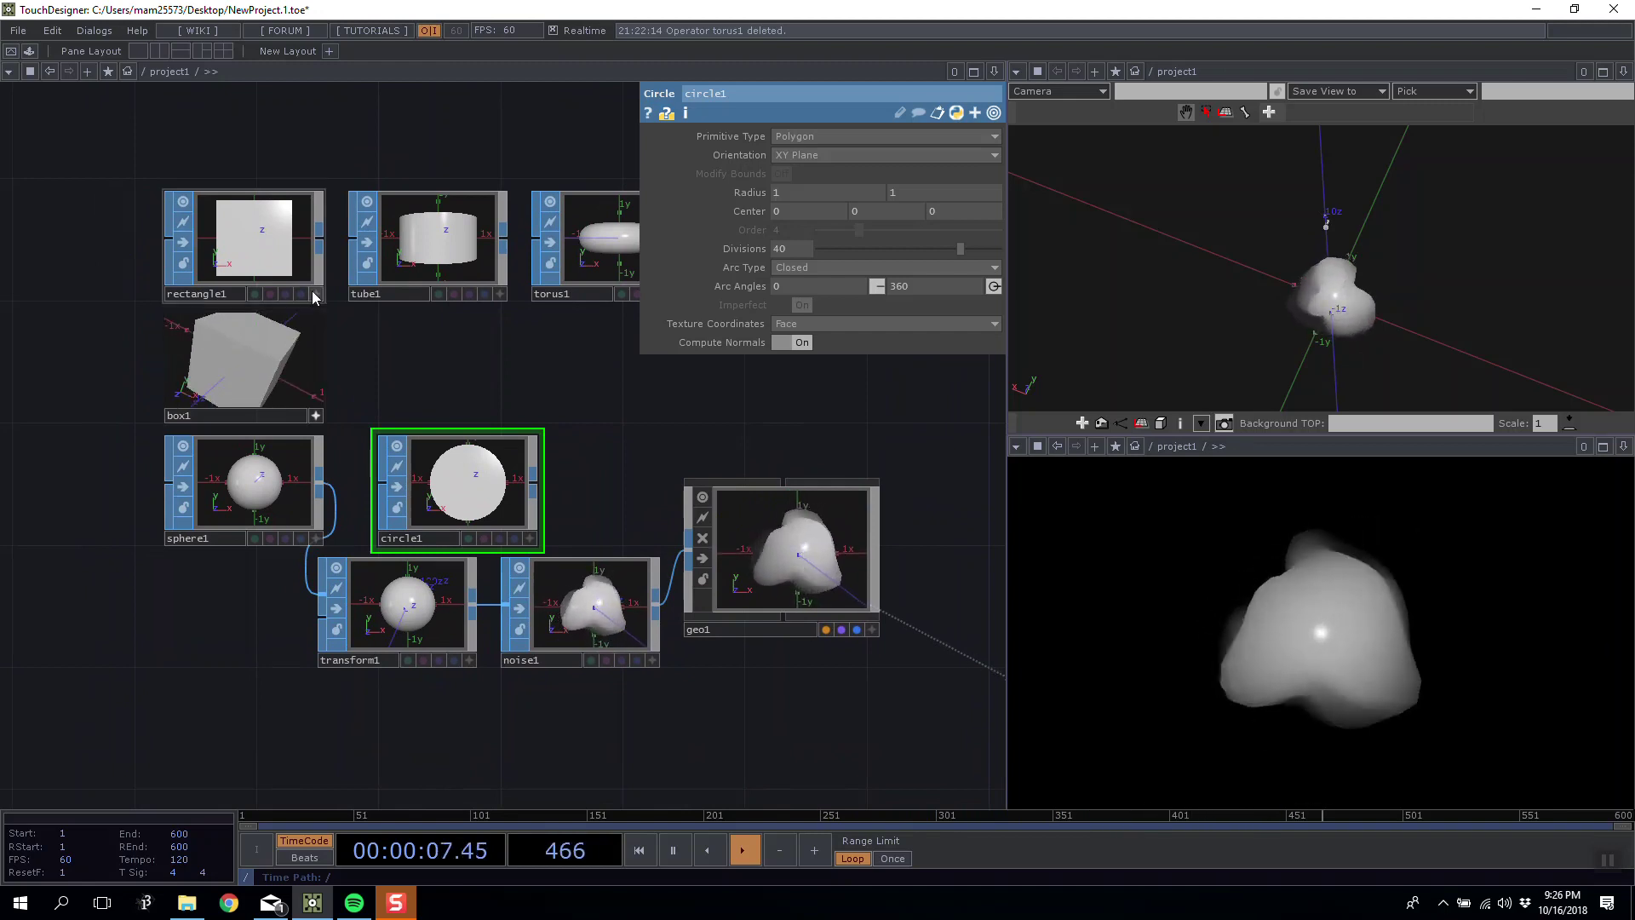
left_click(316, 295)
left_click_drag(288, 249, 238, 264)
left_click_drag(405, 345, 408, 290)
left_click(534, 483)
left_click_drag(518, 469, 271, 461)
left_click(320, 483)
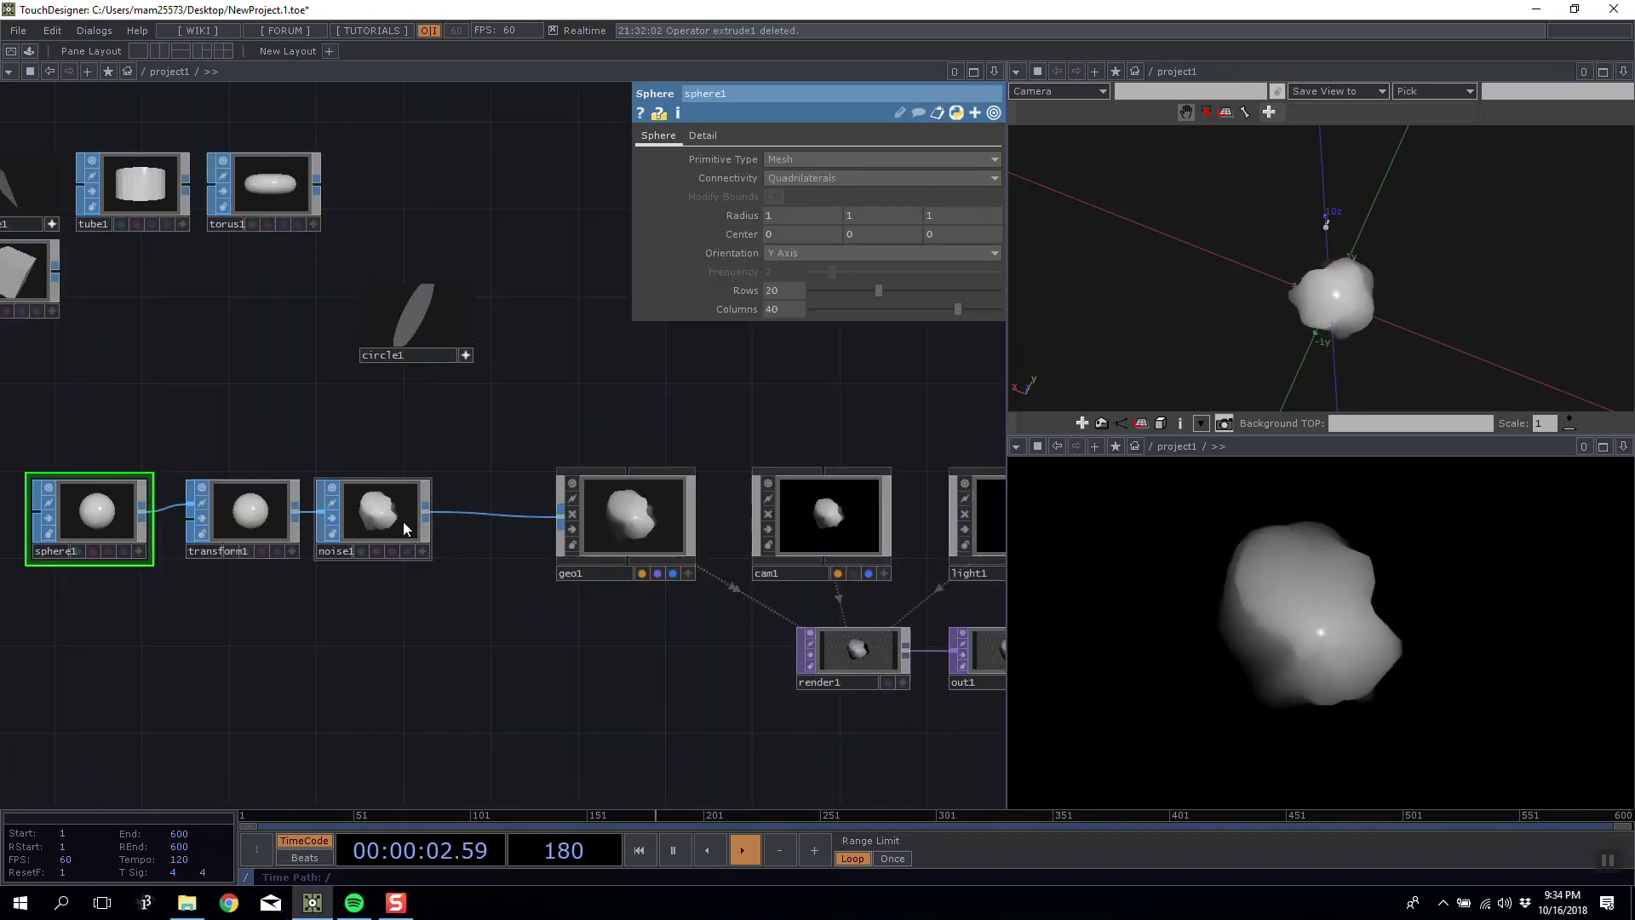
Change sphere1's primitive type to Polygon and set its frequency to 4.
middle_click(455, 482)
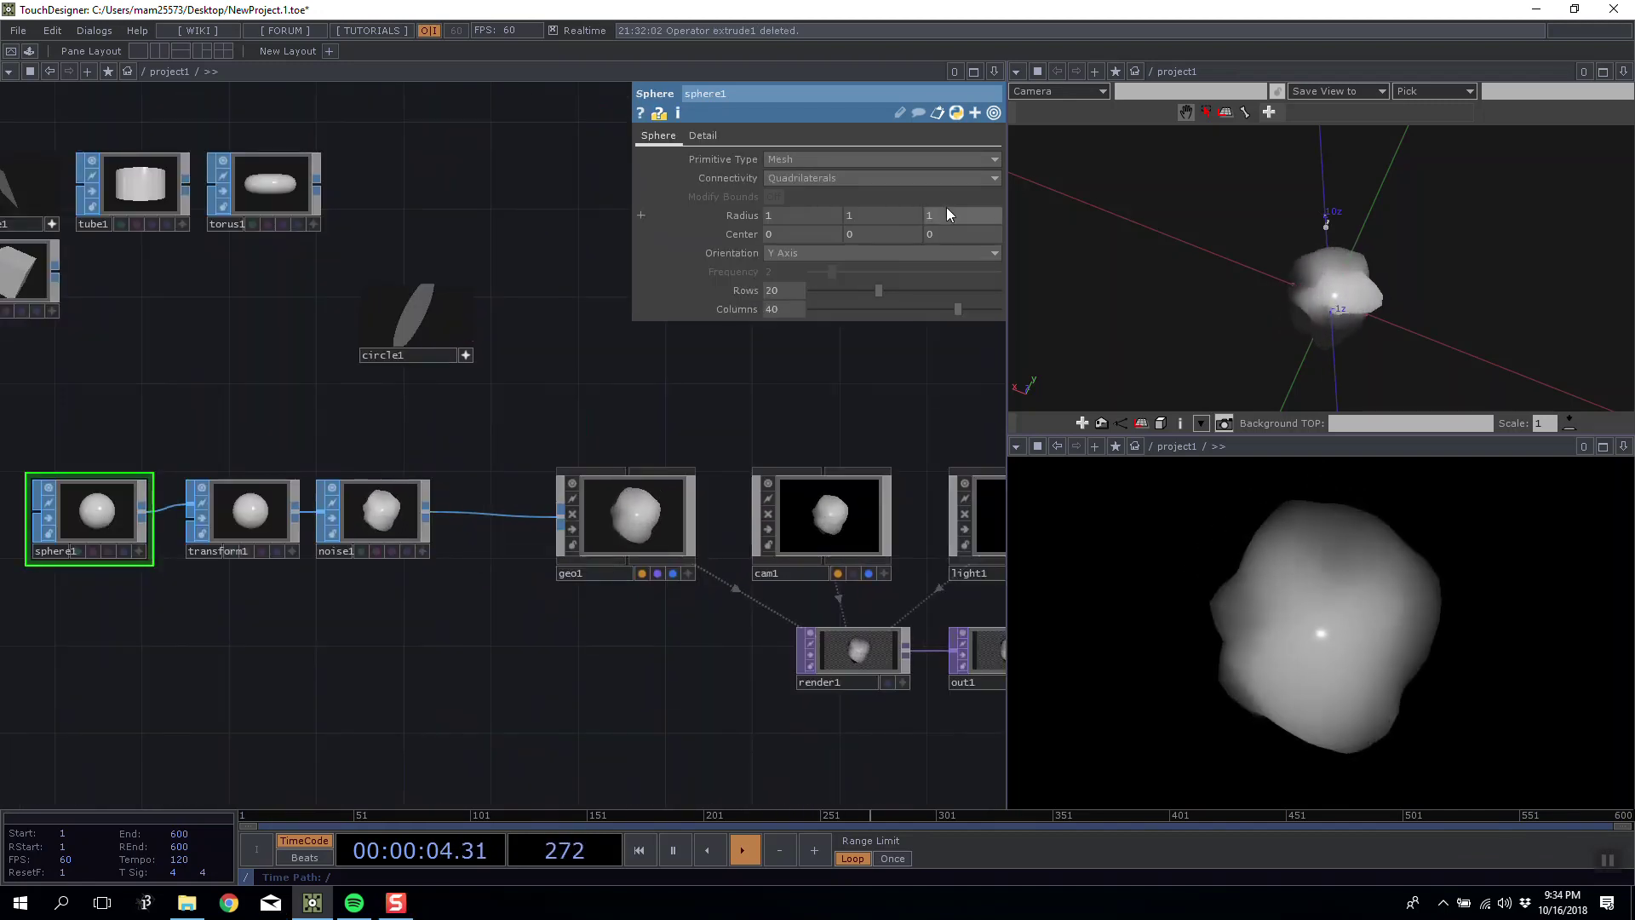
left_click(781, 191)
scroll(673, 358, "up", 3)
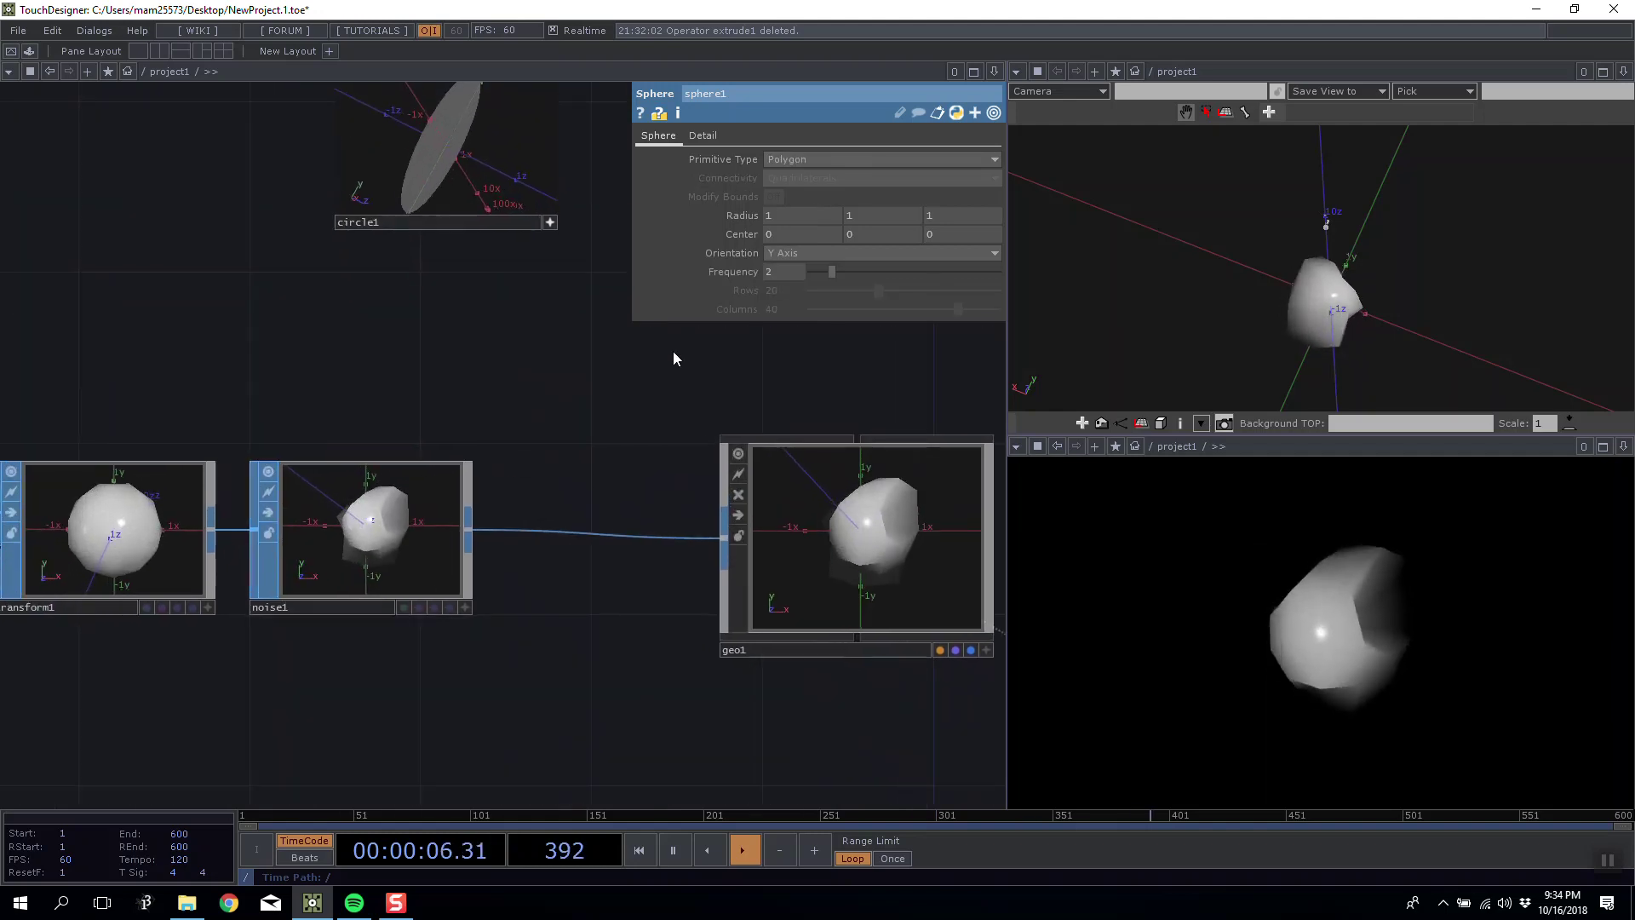
left_click_drag(832, 274, 933, 278)
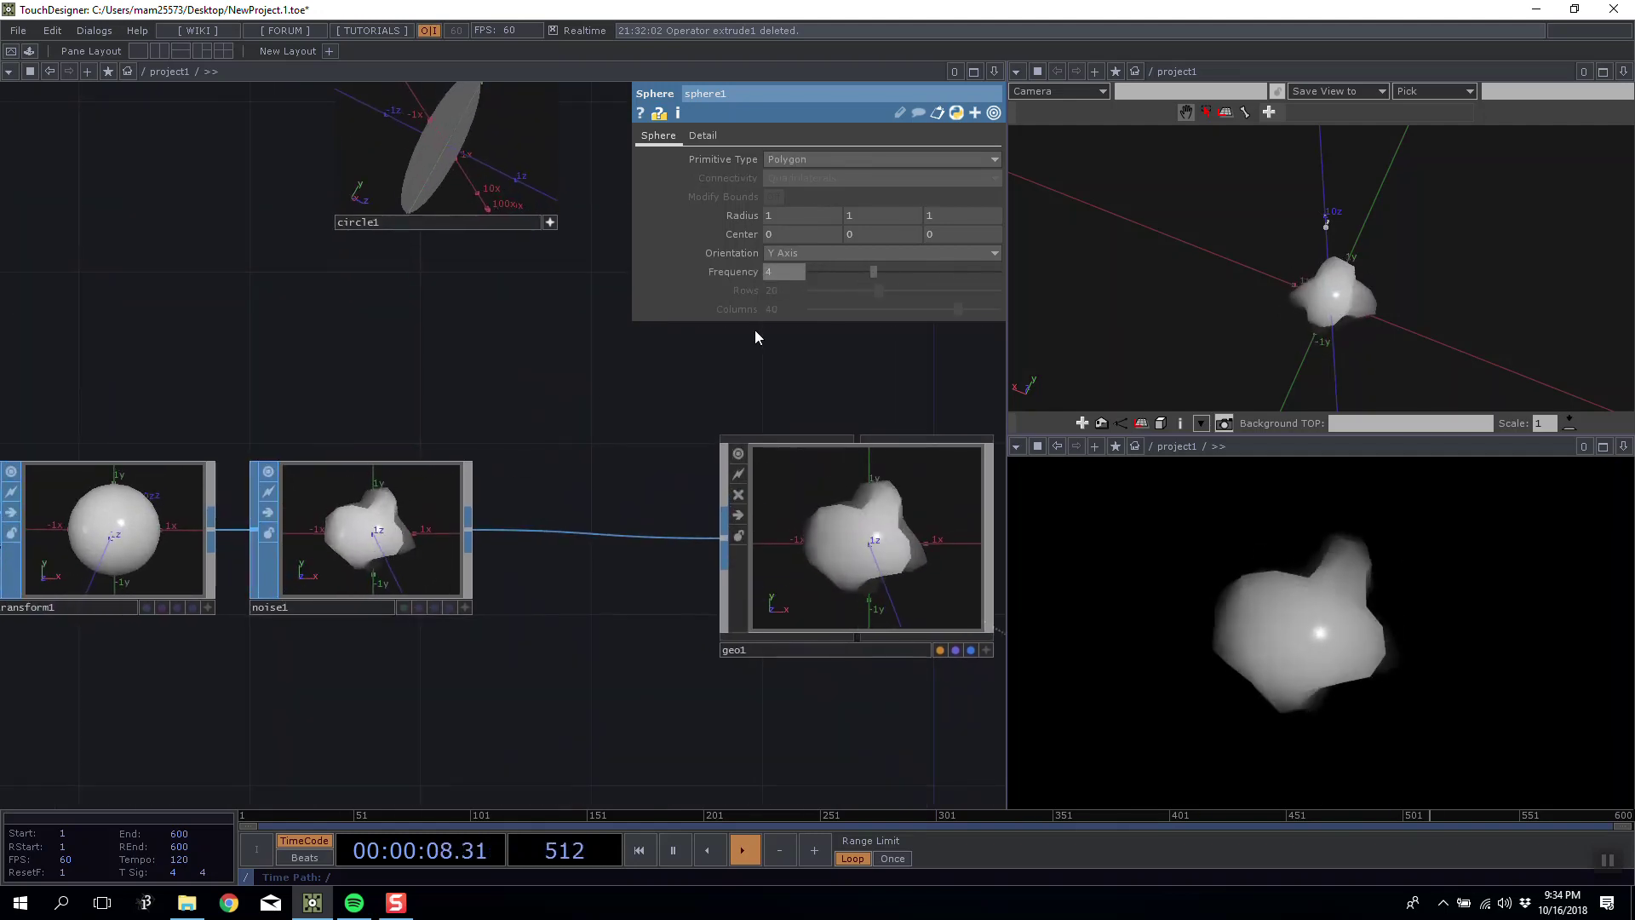
Add a Constant MAT below the noise1 and geo1 nodes.
scroll(437, 376, "down", 6)
key("Tab")
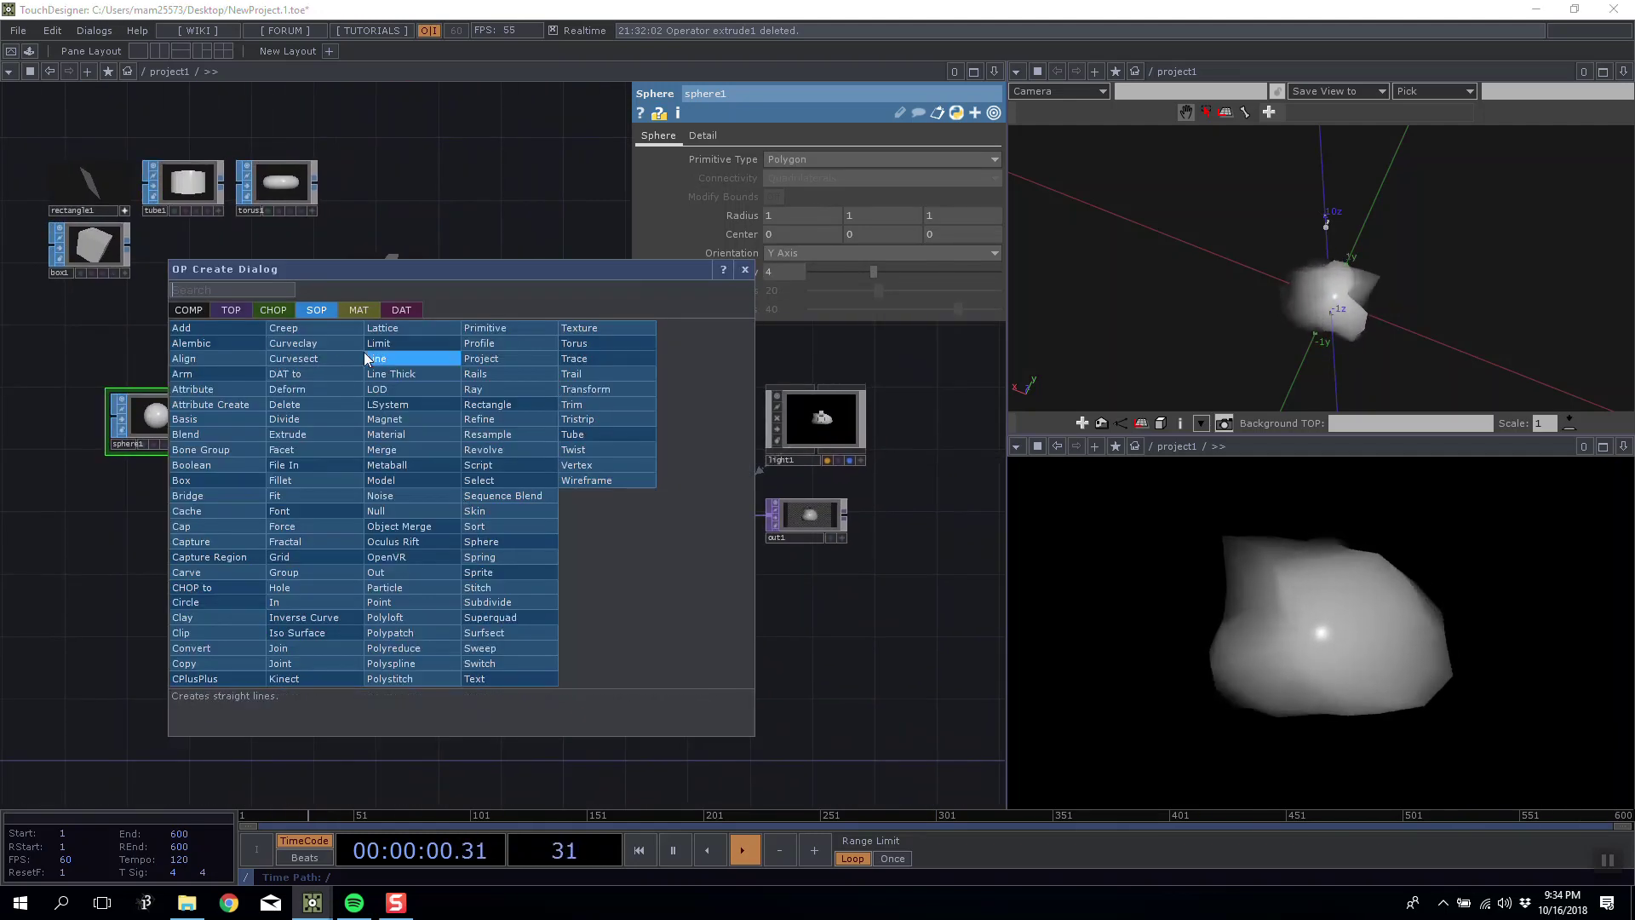
left_click(353, 311)
left_click(219, 330)
left_click(432, 607)
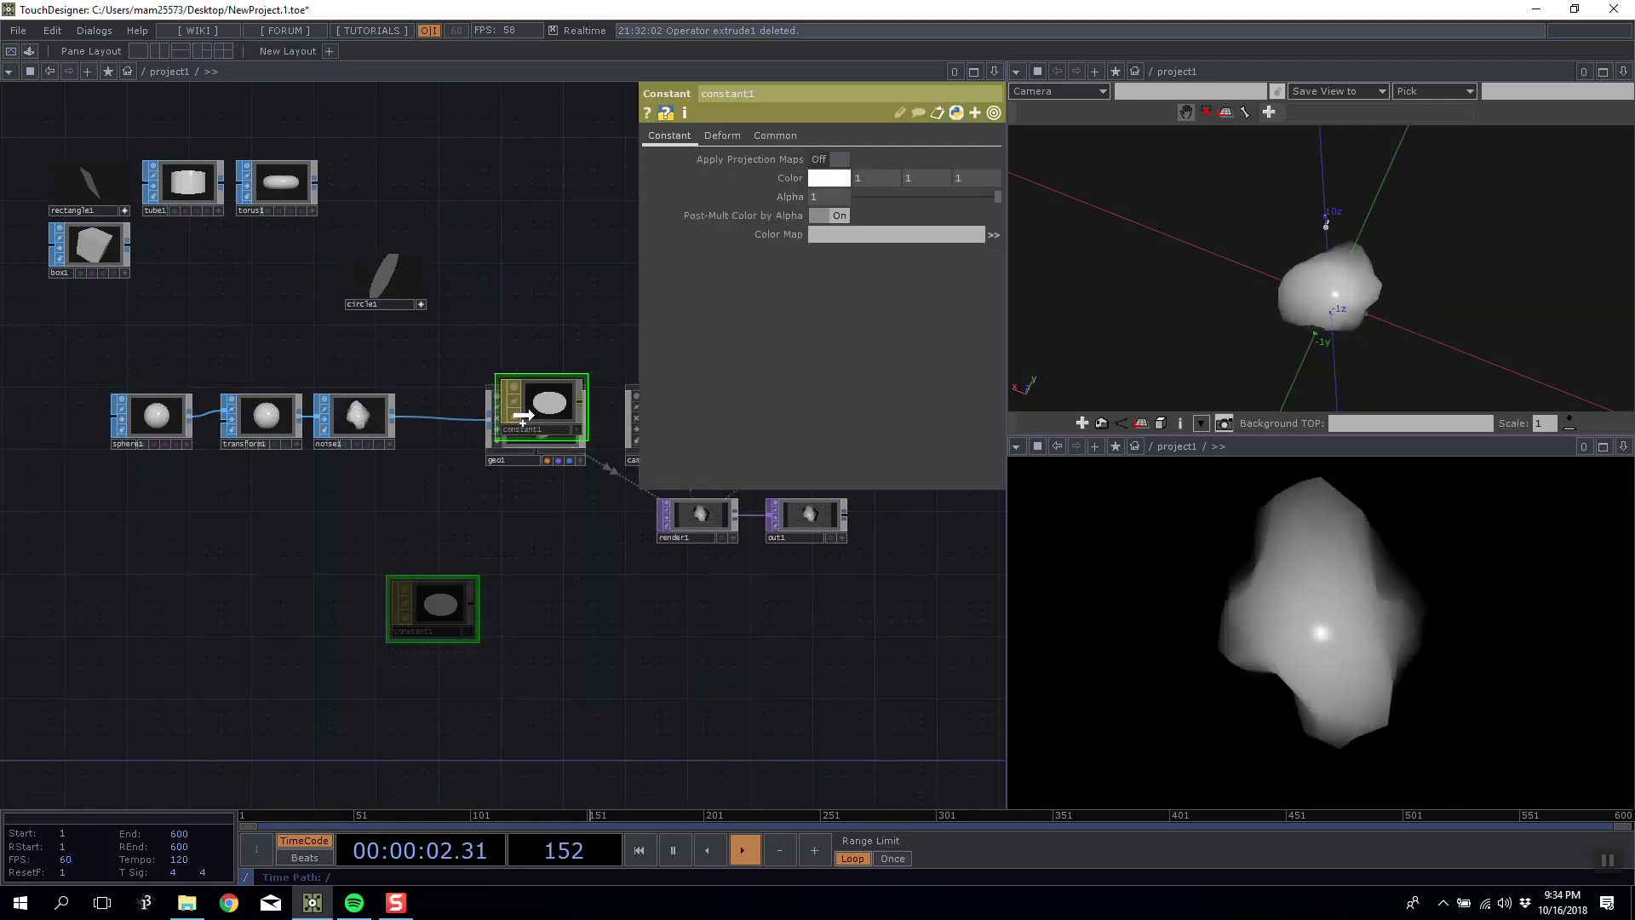
Add a Wireframe MAT above constant1 and assign it to geo1 as its material.
key("Tab")
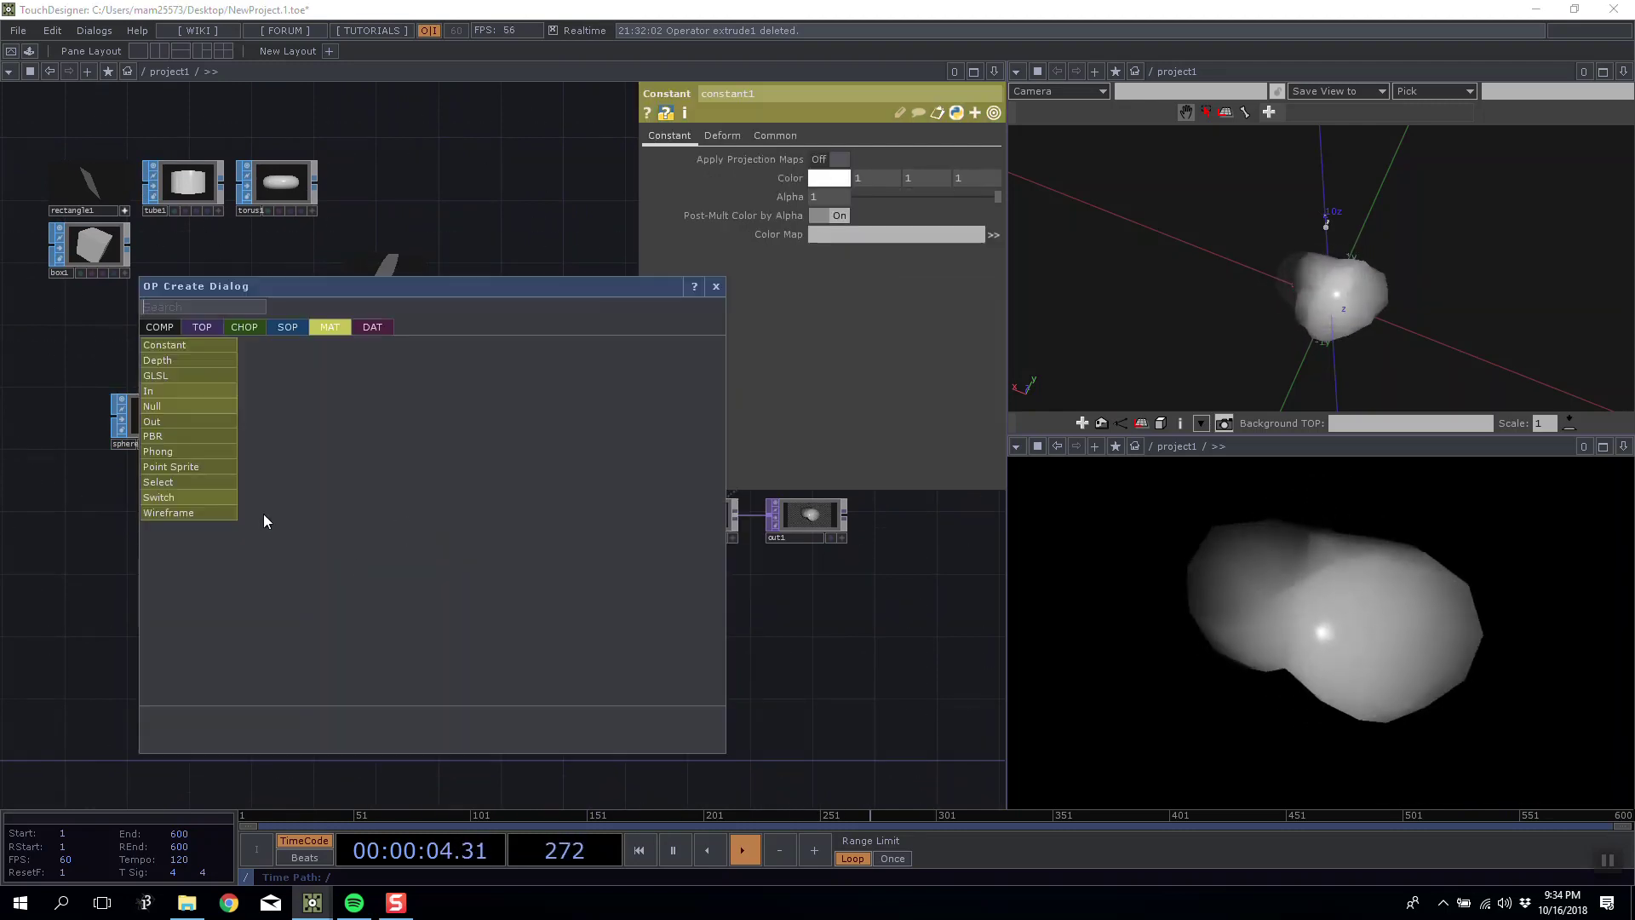
left_click(175, 515)
left_click(439, 529)
left_click_drag(448, 528, 539, 417)
left_click(539, 417)
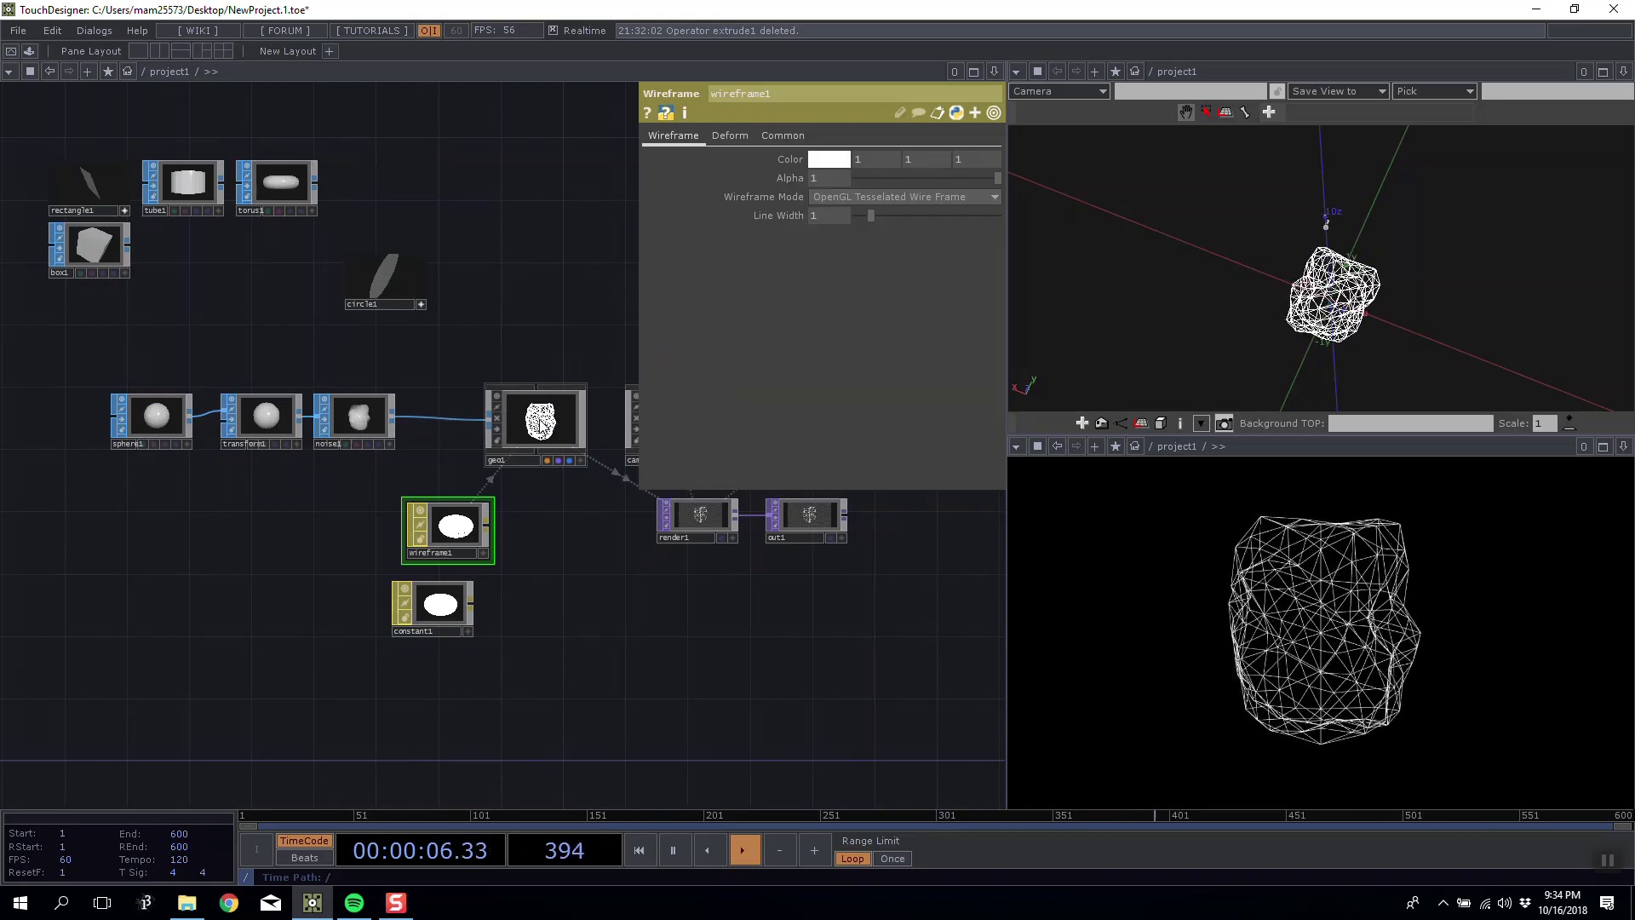
Insert a Facet SOP into the connection between noise1 and geo1.
scroll(511, 341, "up", 7)
right_click(429, 523)
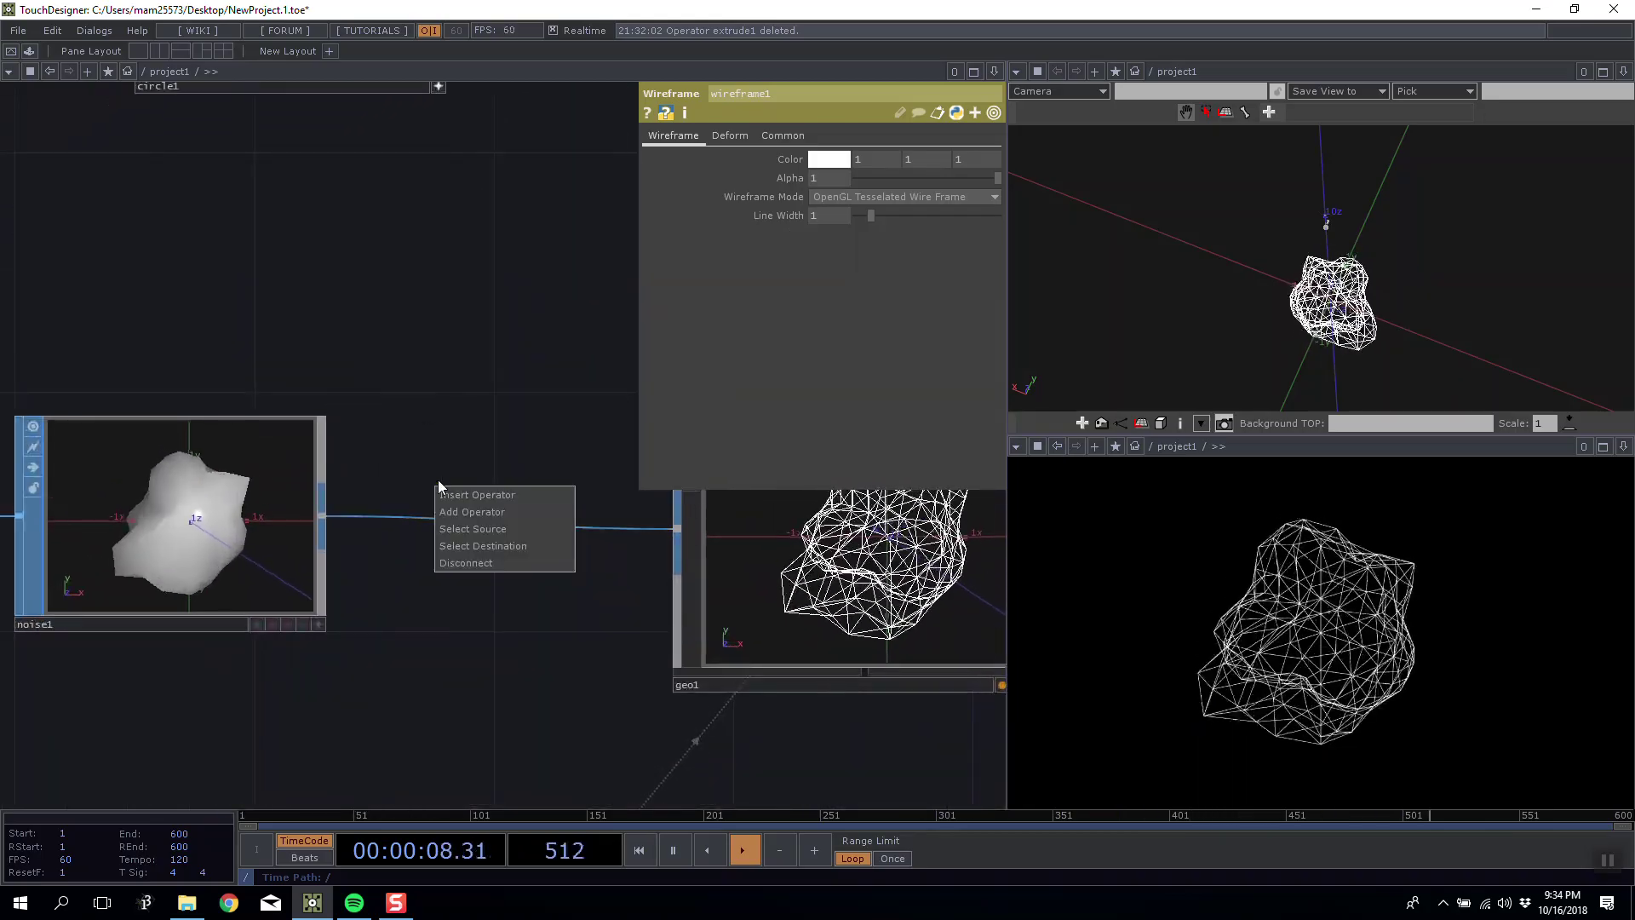
left_click(447, 486)
left_click(331, 440)
left_click(453, 519)
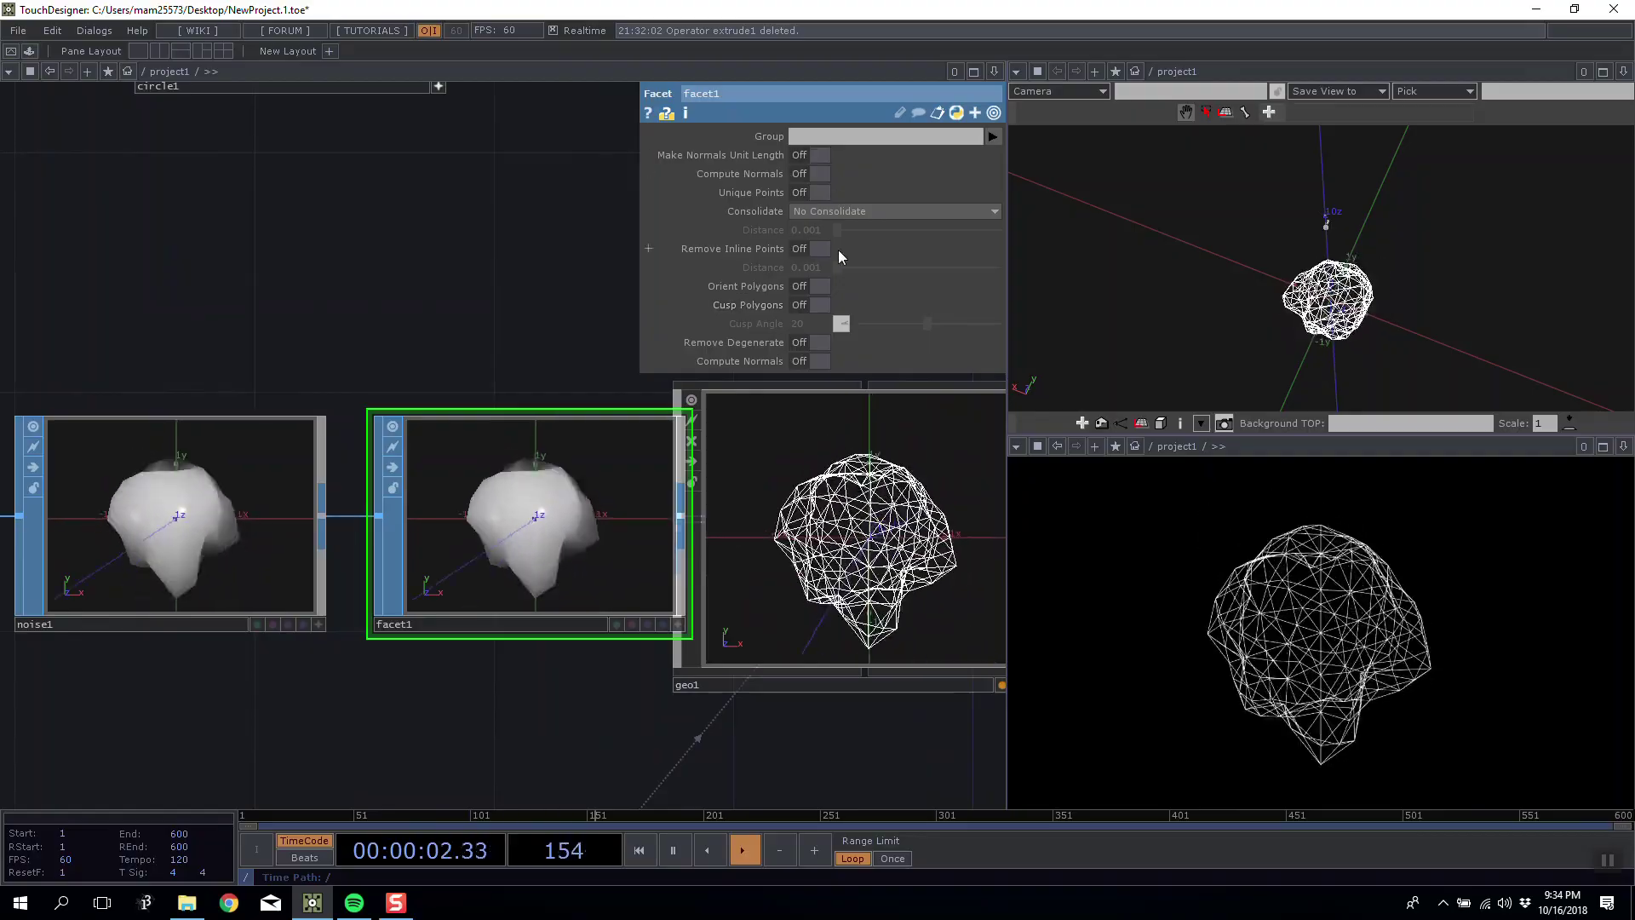
Try facet1's normal and polygon options, including Compute Normals, and delete the Facet SOP.
left_click(817, 156)
left_click(816, 157)
left_click(816, 175)
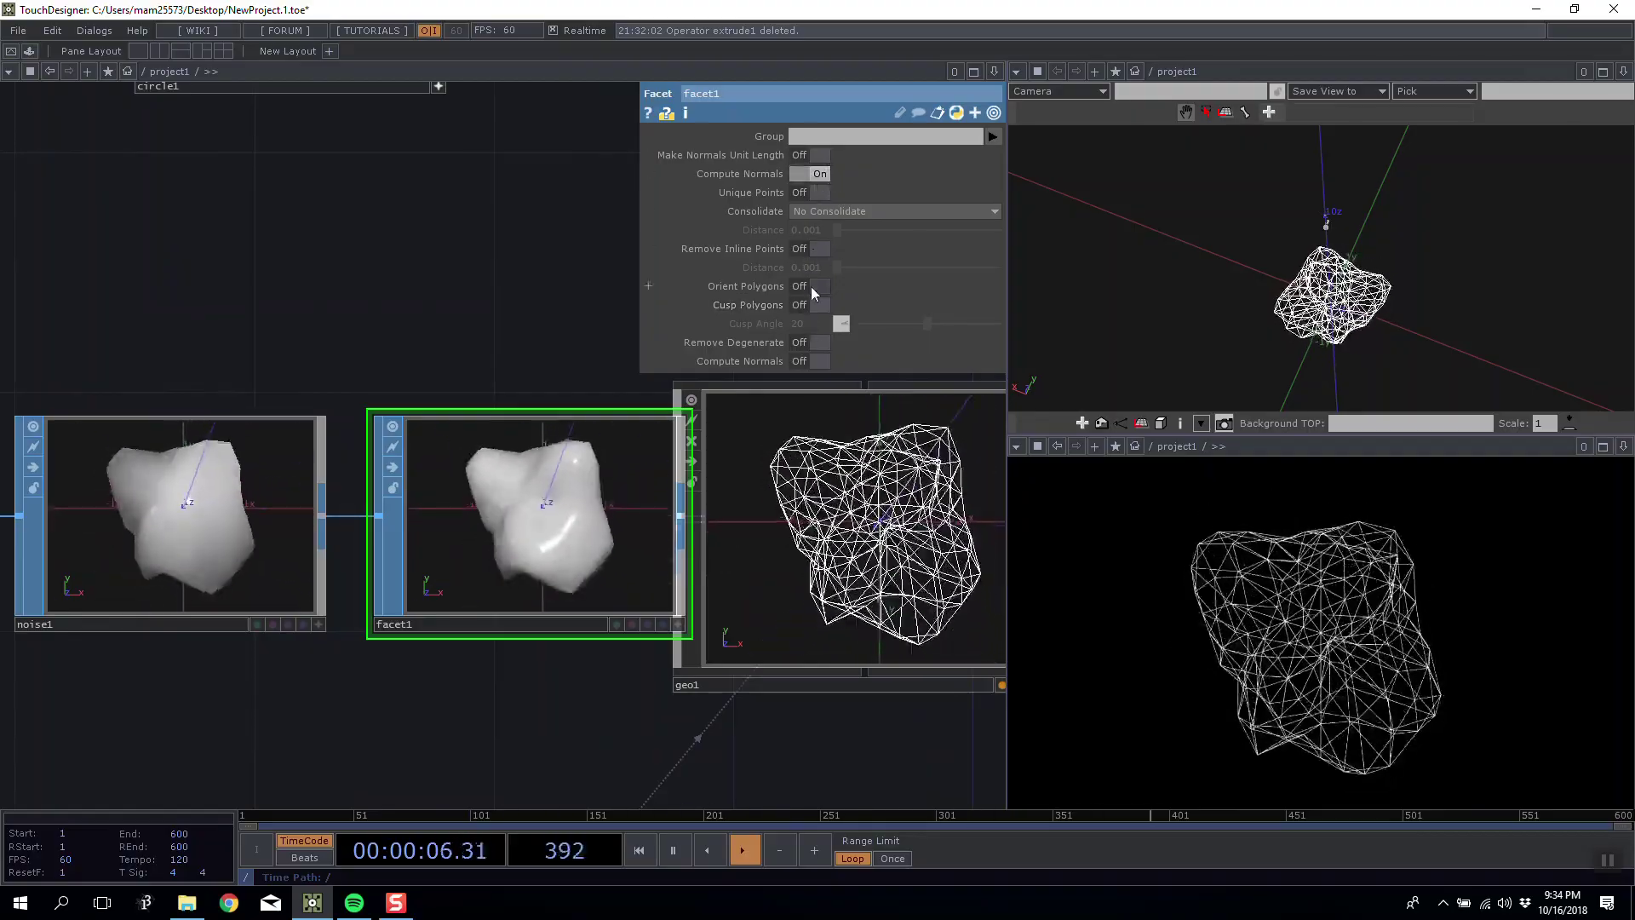
left_click(823, 212)
left_click(822, 225)
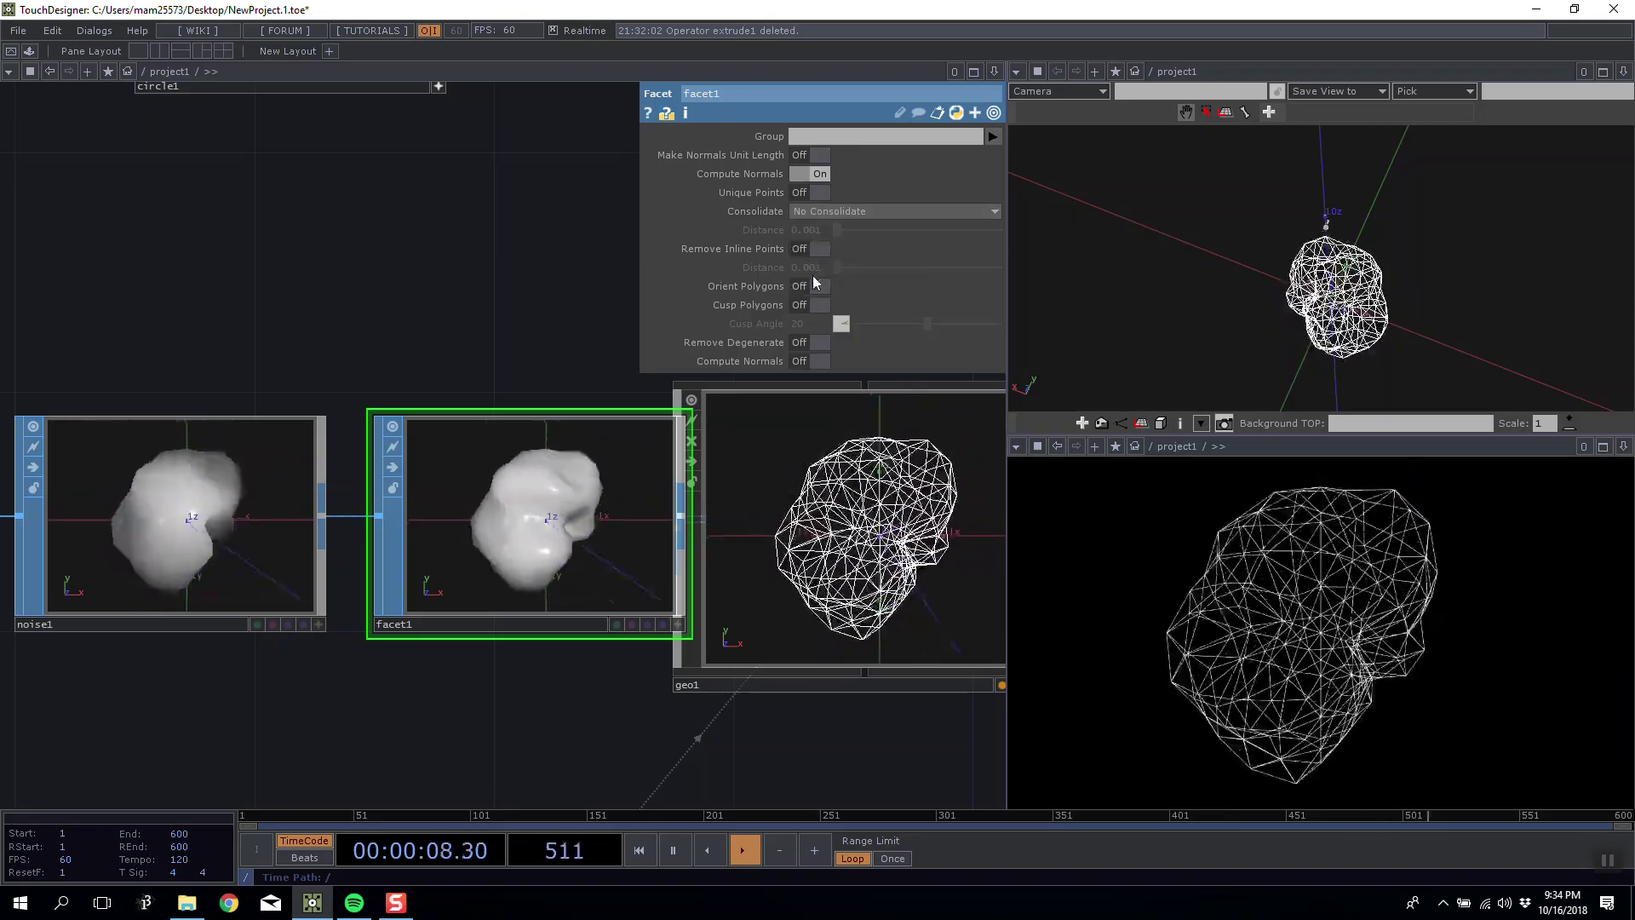
left_click(817, 343)
left_click(818, 344)
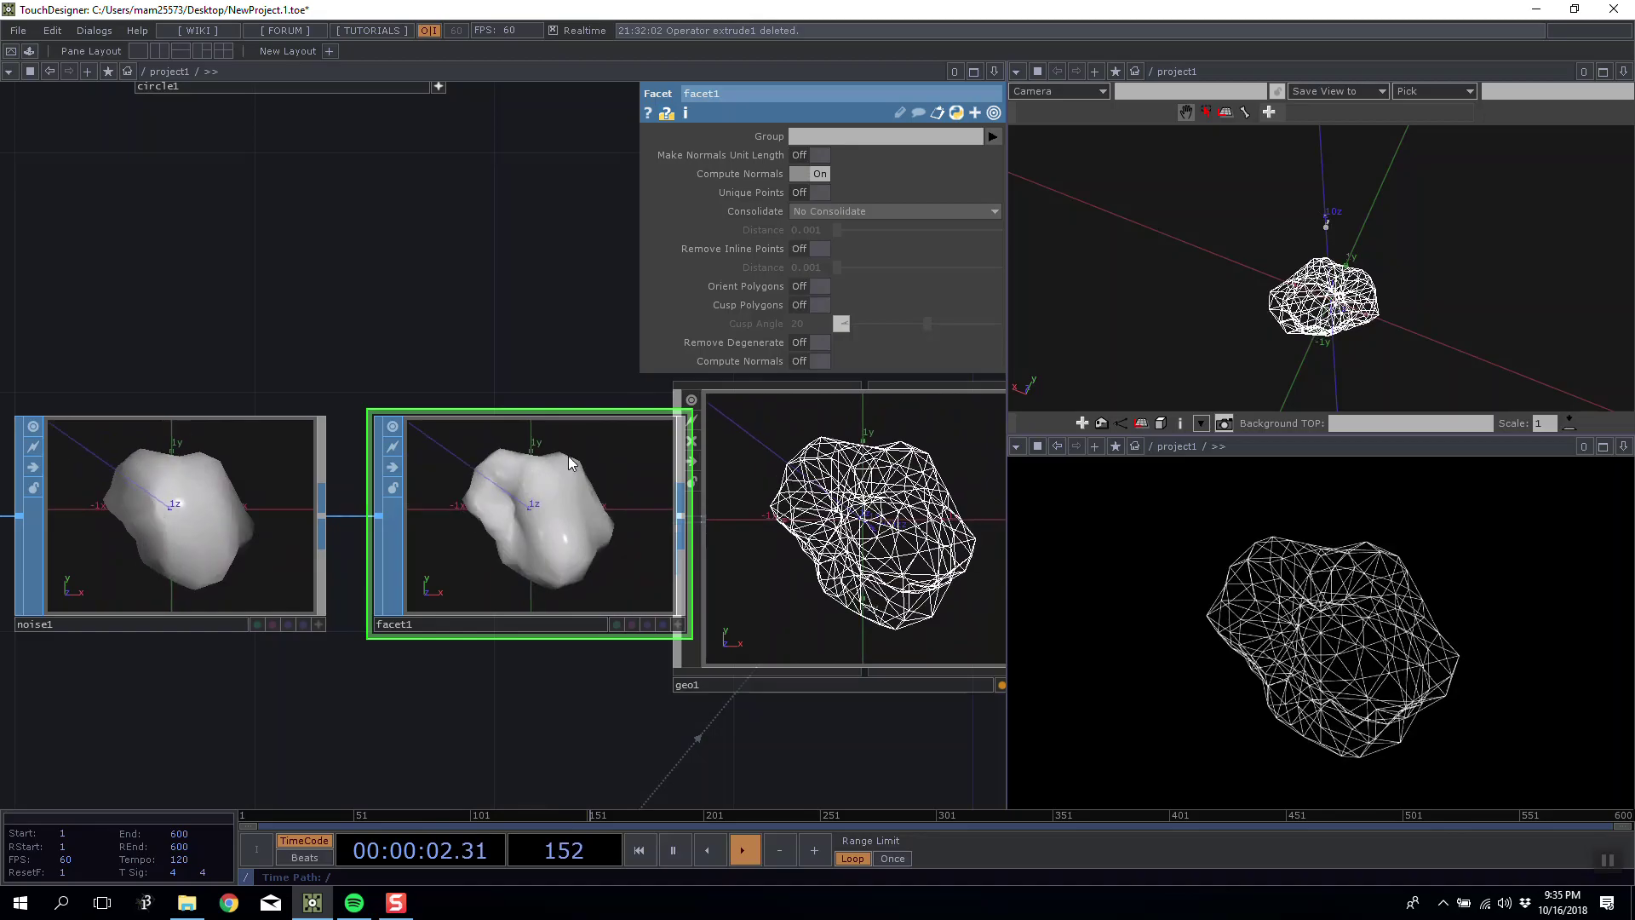
key("Delete")
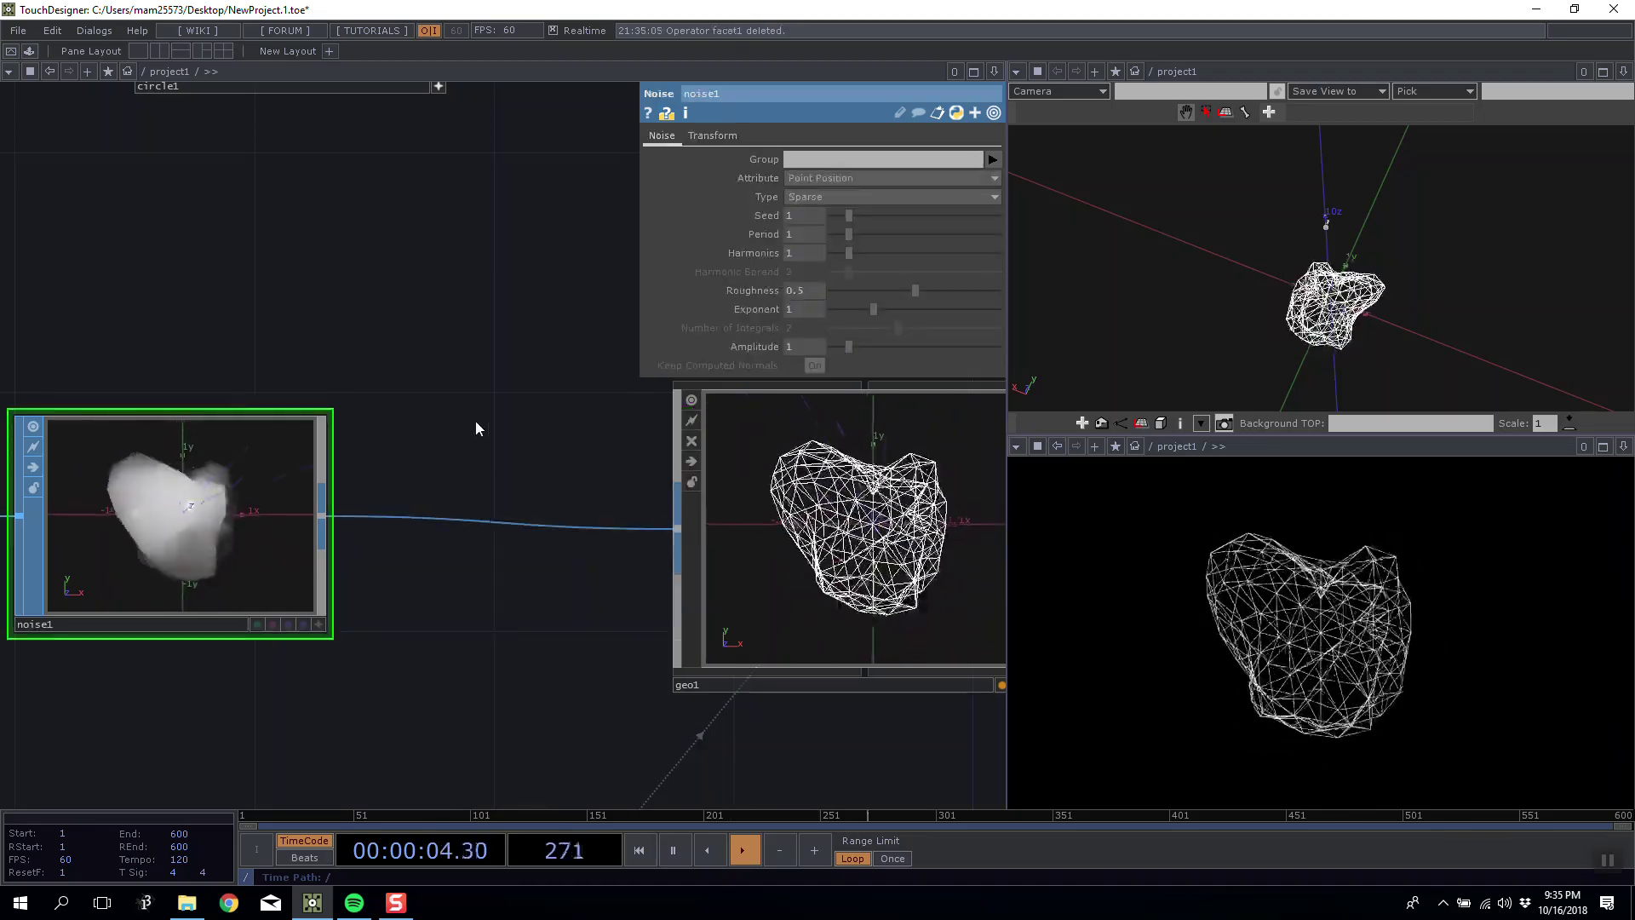
Add a Fractal SOP, wire it from noise1 into geo1, and place it between the two nodes.
key("Tab")
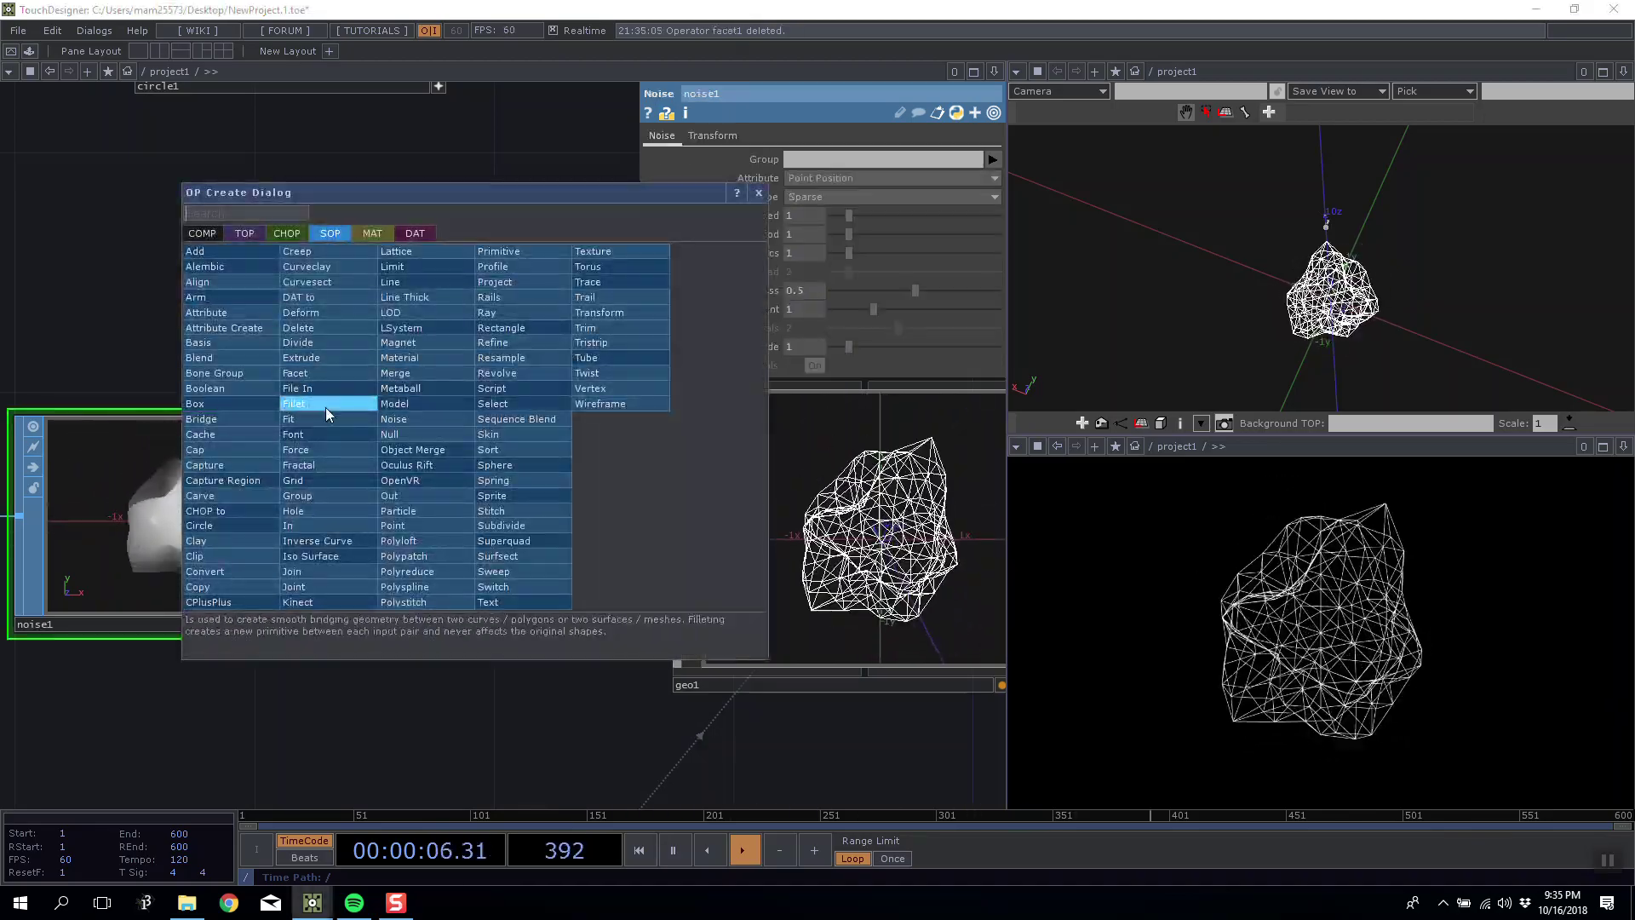
left_click(324, 465)
left_click(421, 336)
left_click_drag(422, 387, 601, 389)
left_click_drag(318, 515, 339, 249)
left_click_drag(561, 278, 675, 527)
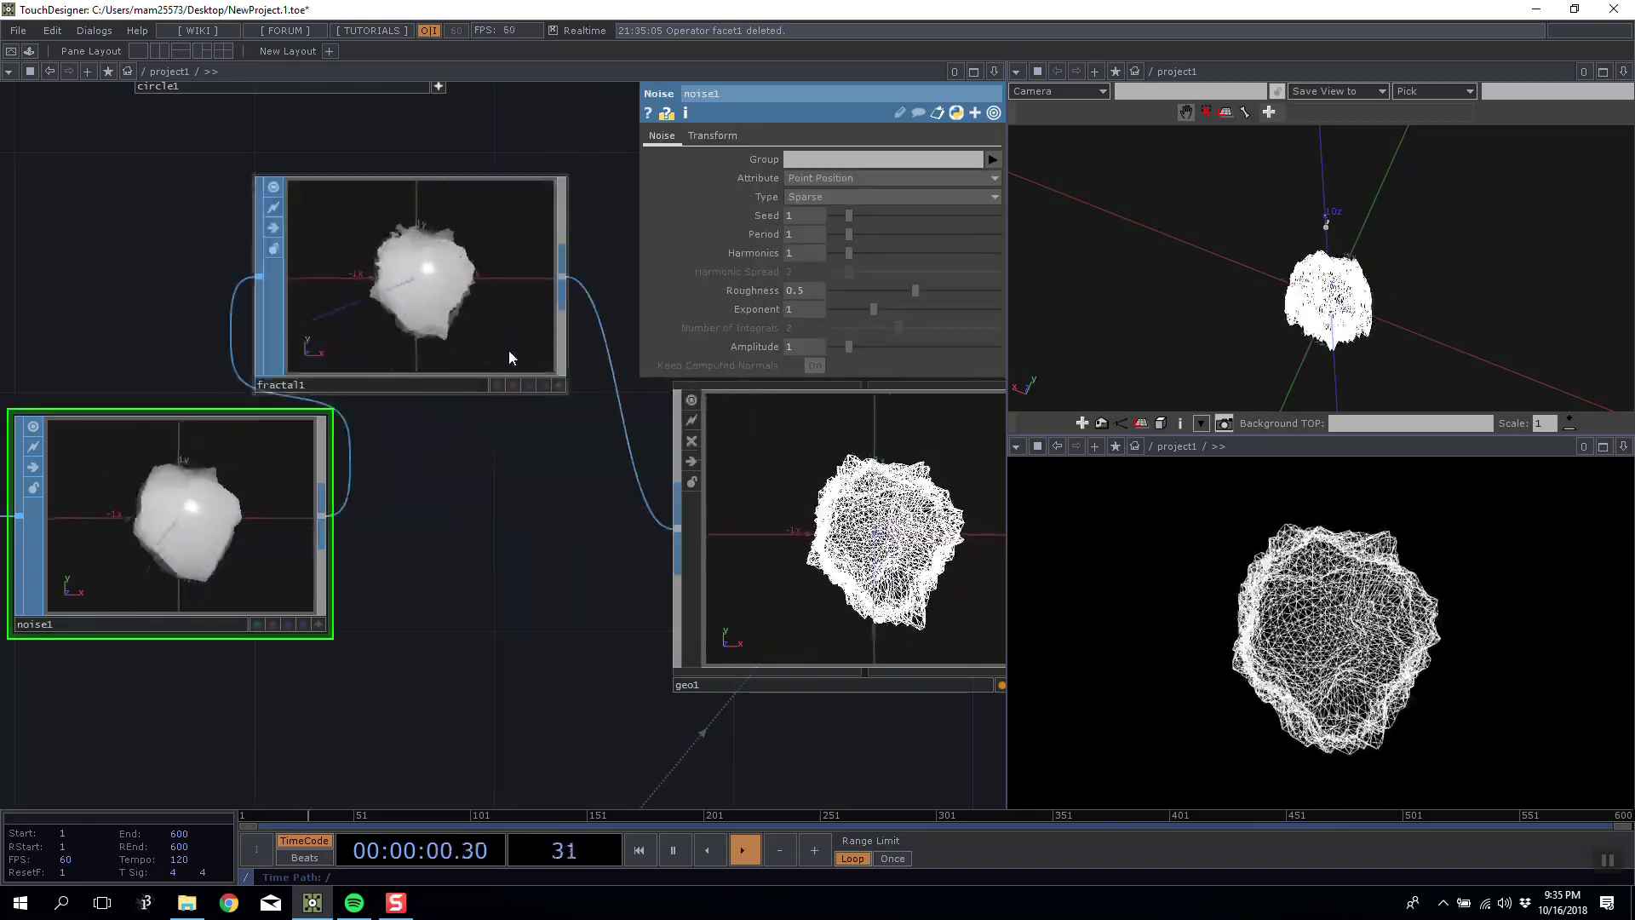
left_click_drag(507, 355, 610, 577)
left_click_drag(606, 263, 520, 171)
left_click_drag(405, 265, 393, 260)
scroll(471, 441, "up", 6)
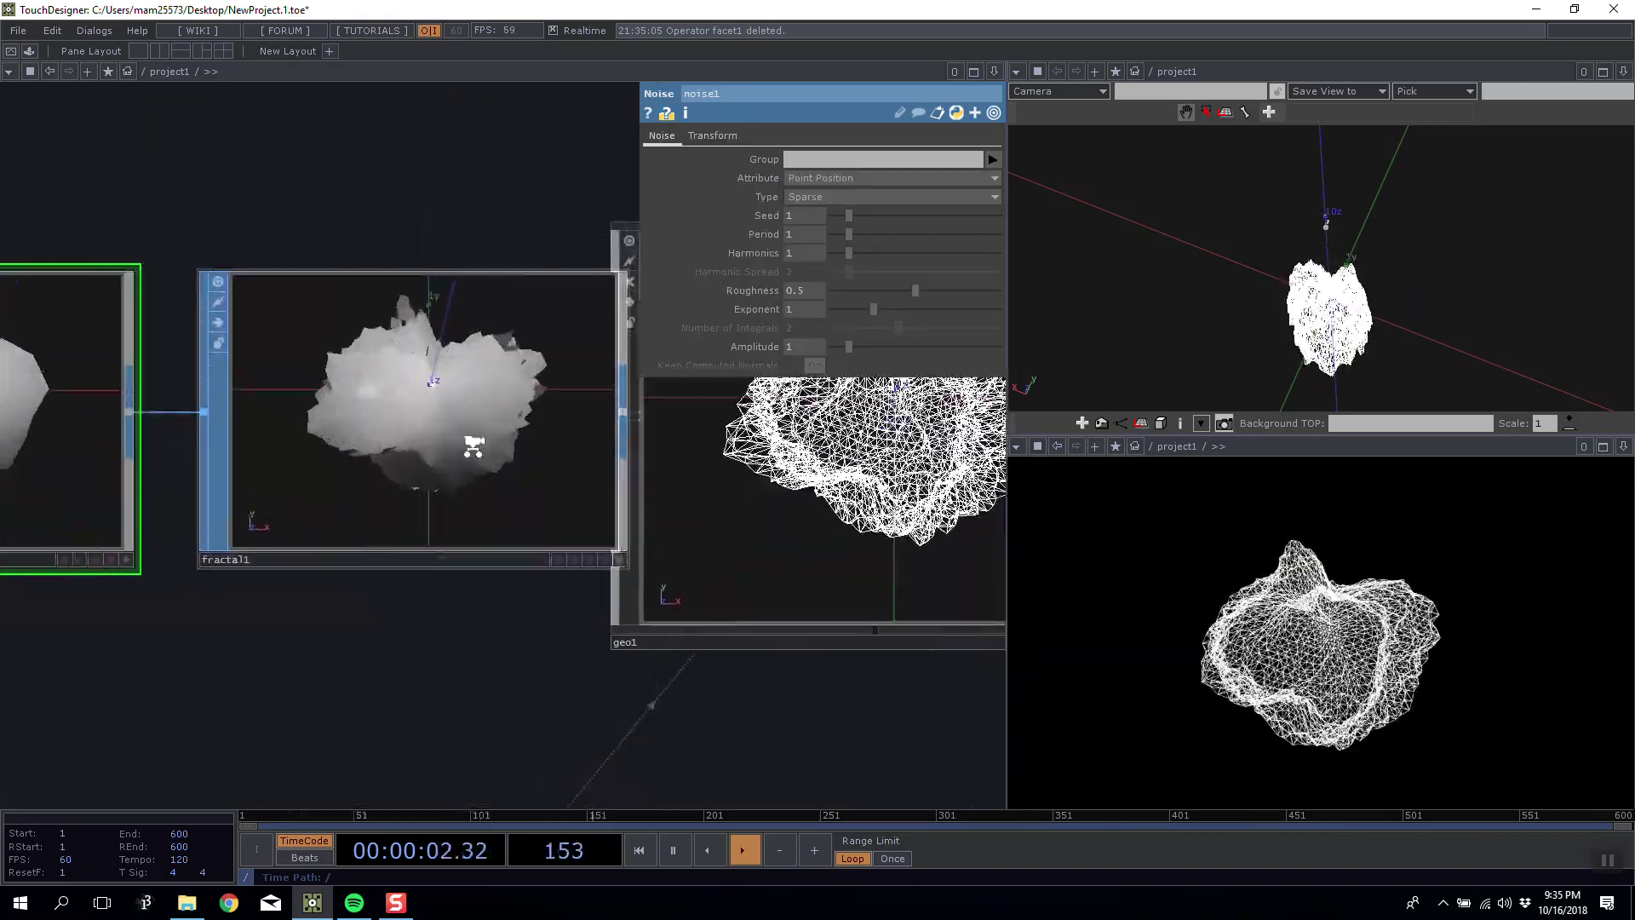
scroll(453, 431, "down", 4)
left_click_drag(639, 652, 293, 582)
scroll(521, 430, "down", 2)
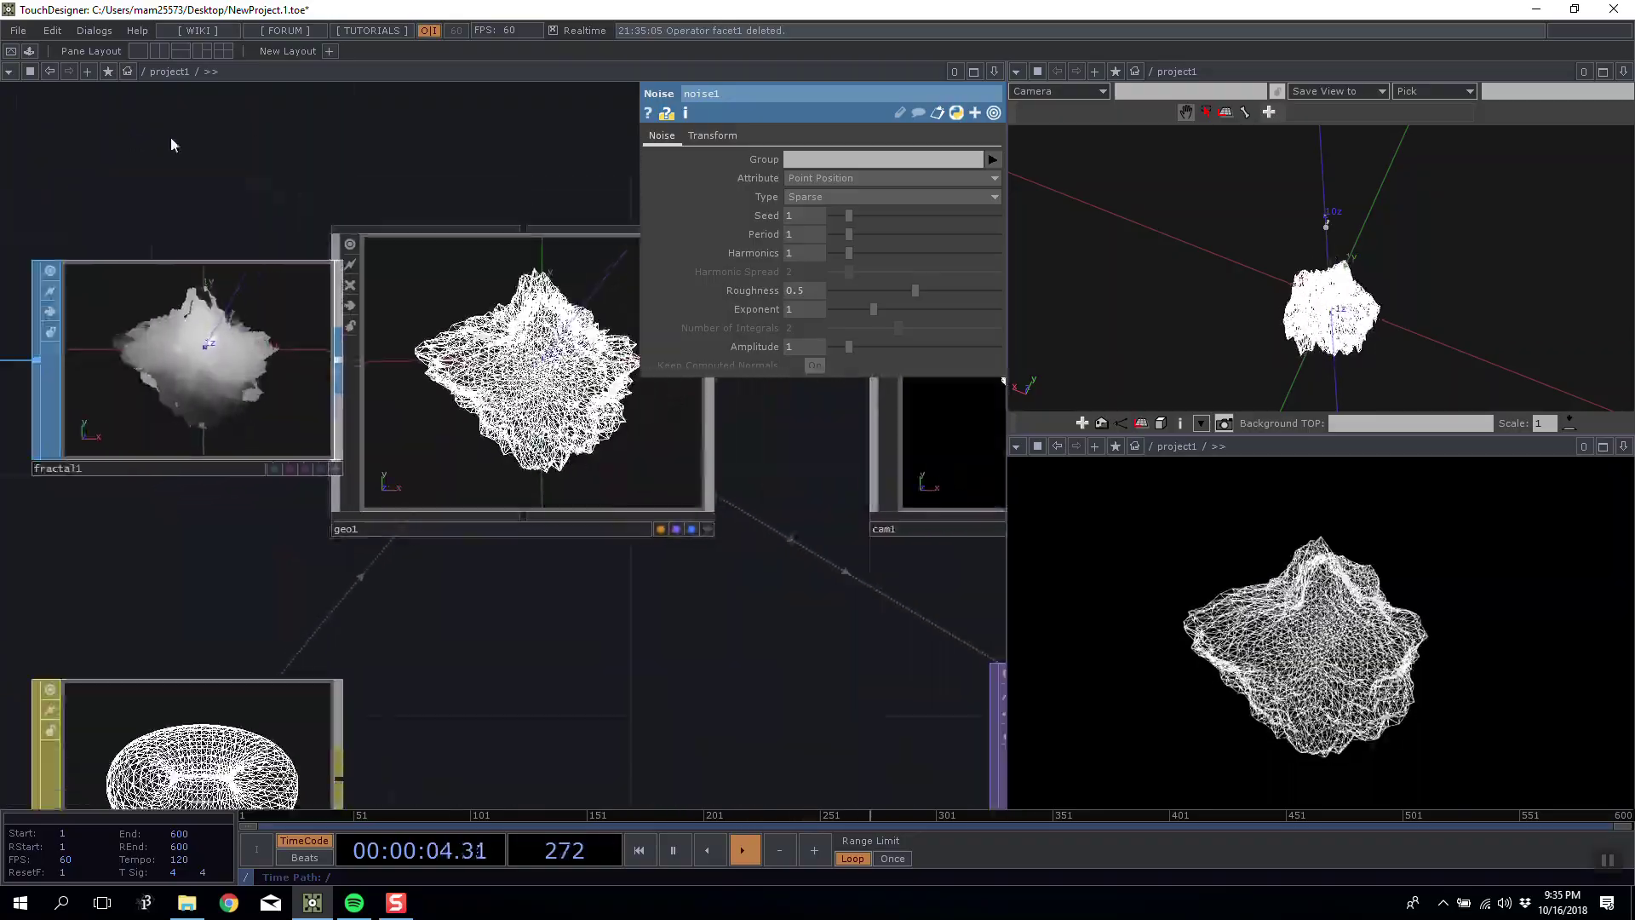
key("Tab")
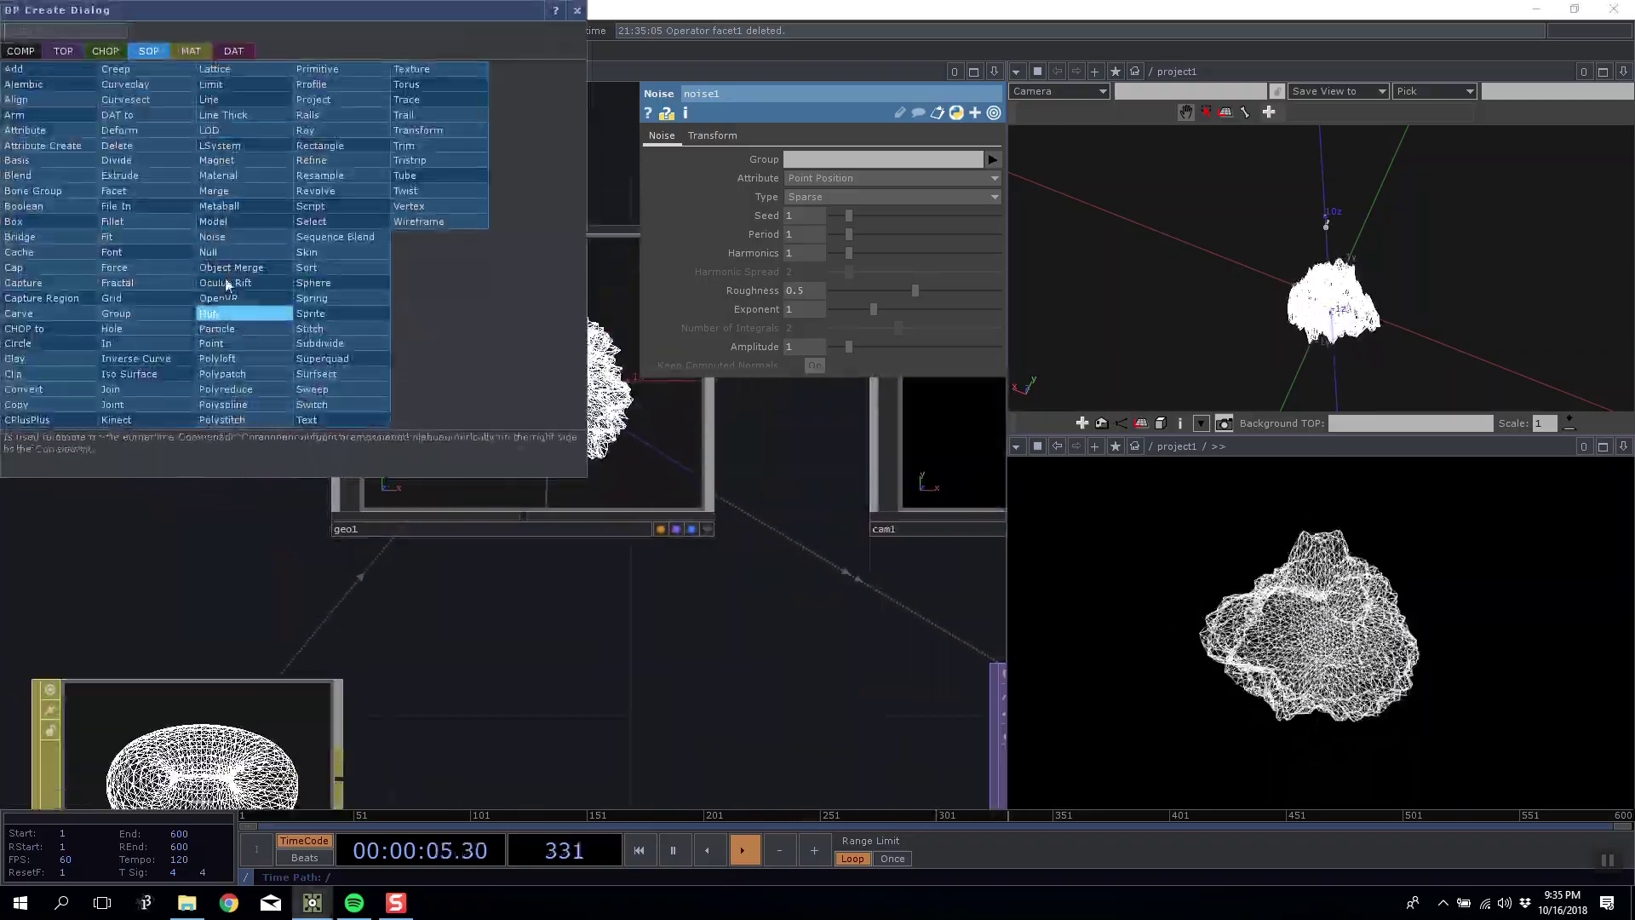
left_click(172, 283)
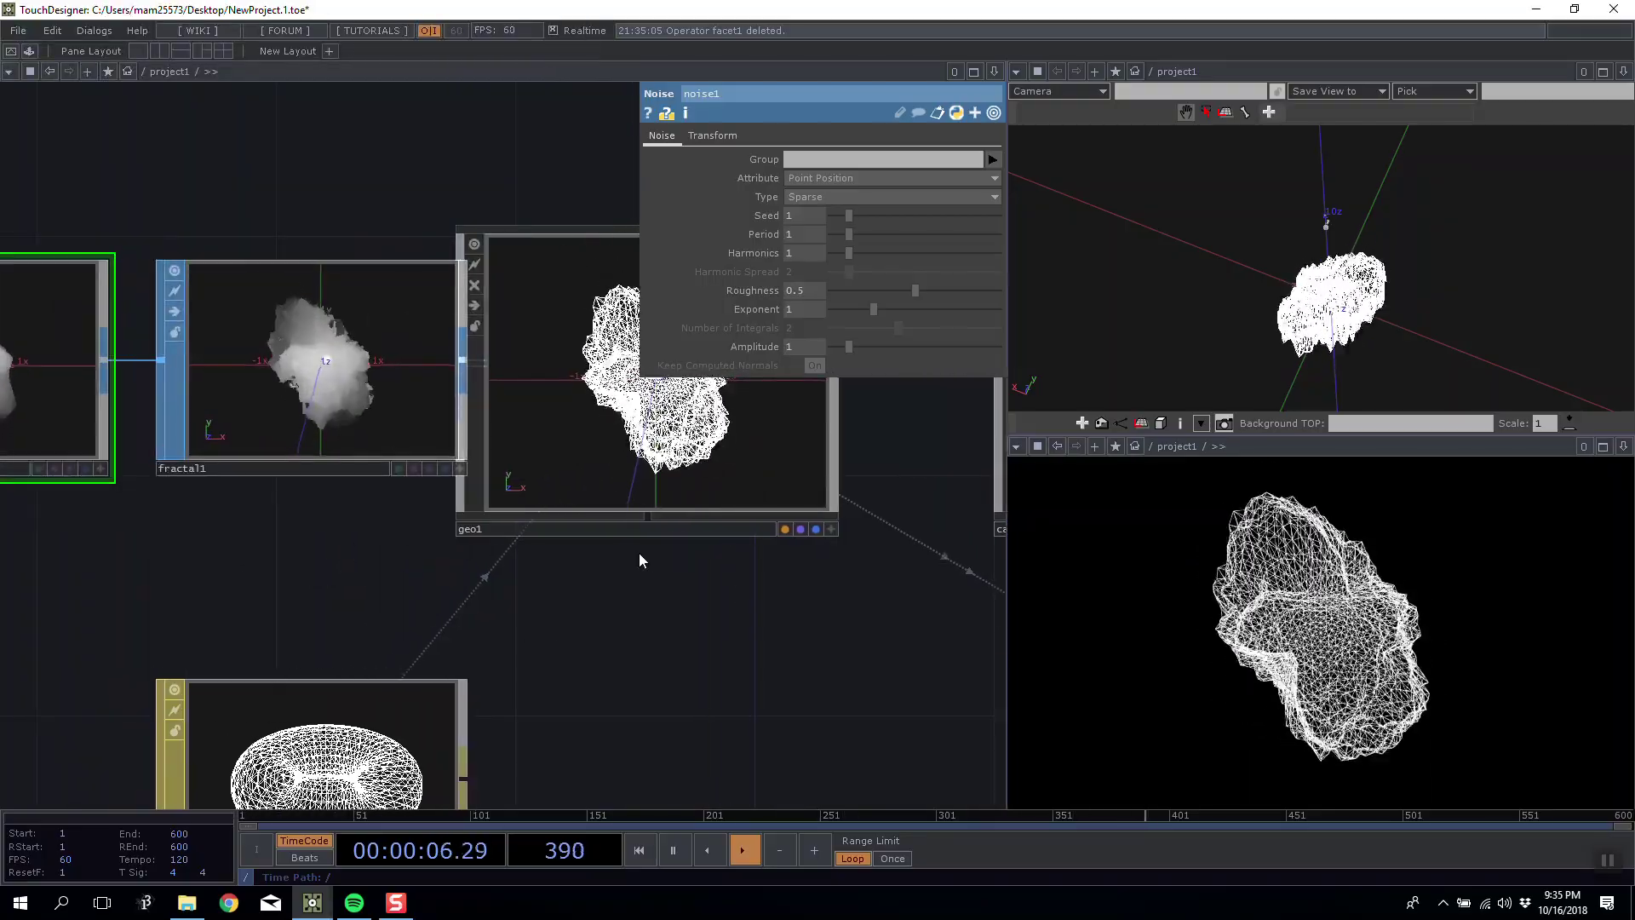
Check the fractal wireframe in geo1's viewer, then delete the sphere, transform1, noise1 and fractal1 SOPs feeding geo1.
left_click_drag(404, 562, 499, 564)
left_click_drag(700, 595, 559, 579)
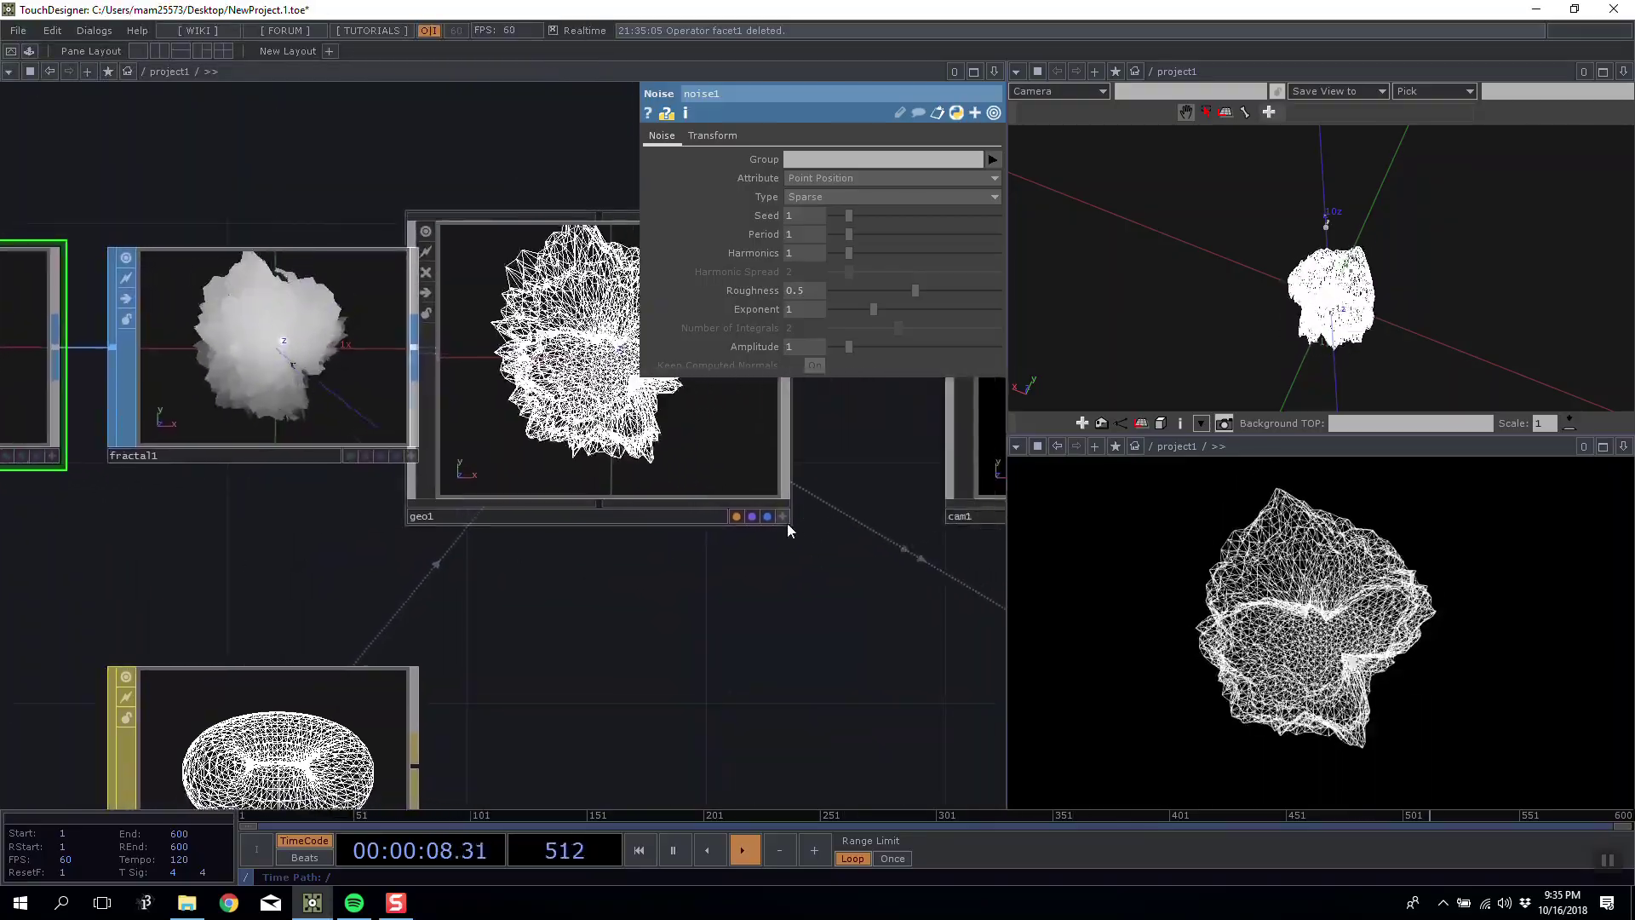
left_click(784, 516)
left_click_drag(727, 620, 442, 587)
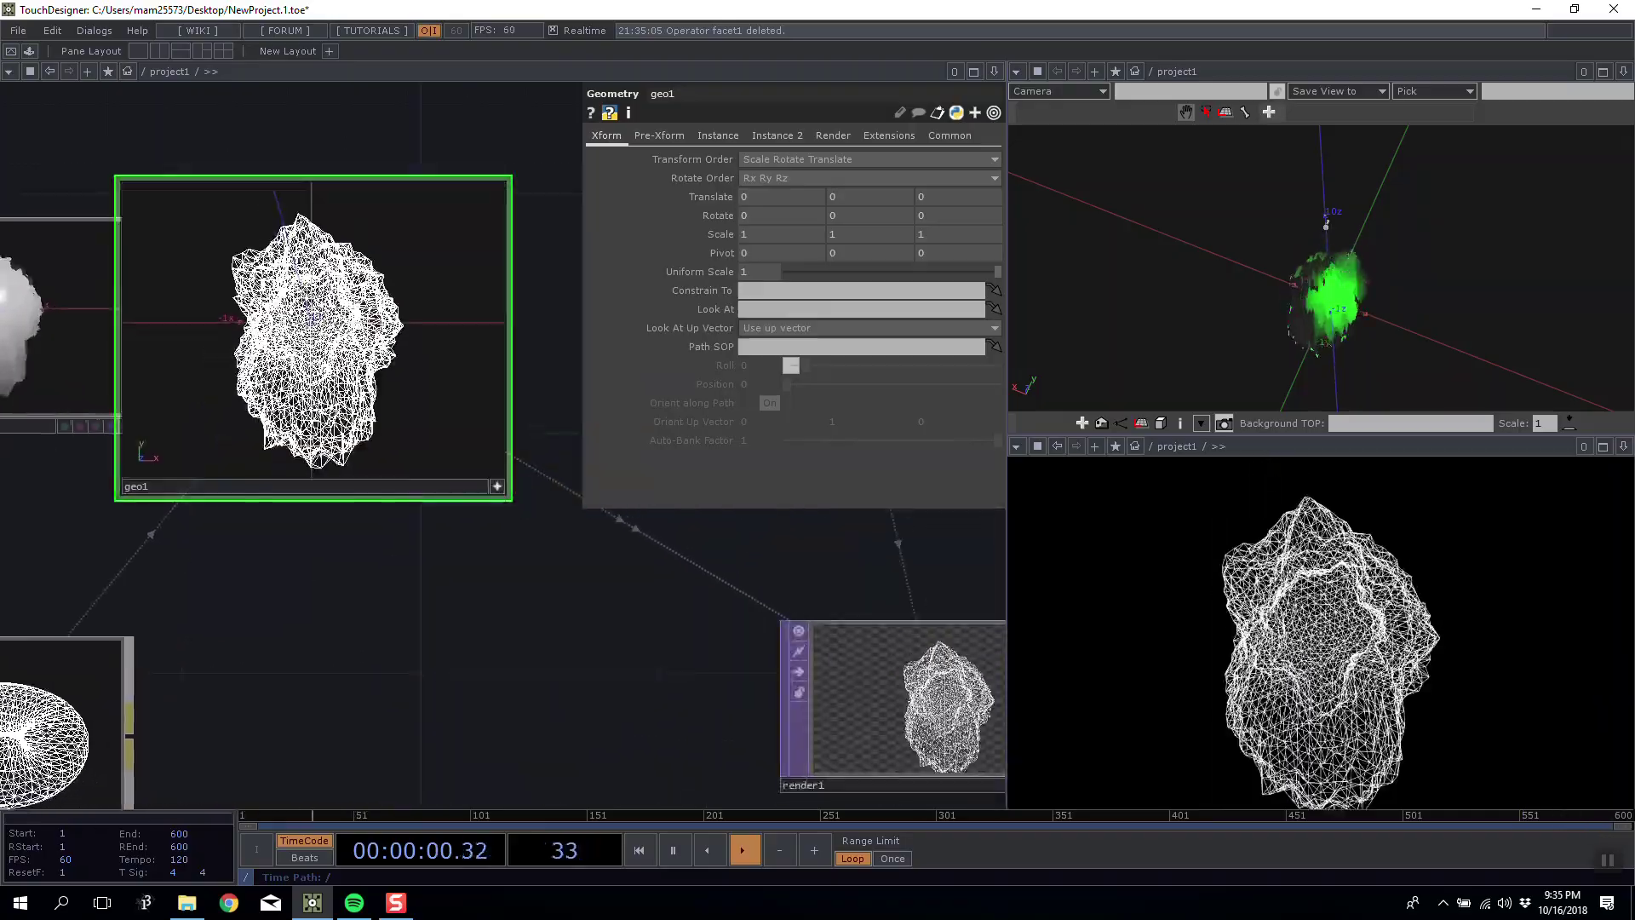
left_click(498, 487)
left_click_drag(314, 609, 624, 606)
scroll(624, 606, "down", 3)
left_click_drag(285, 574, 406, 583)
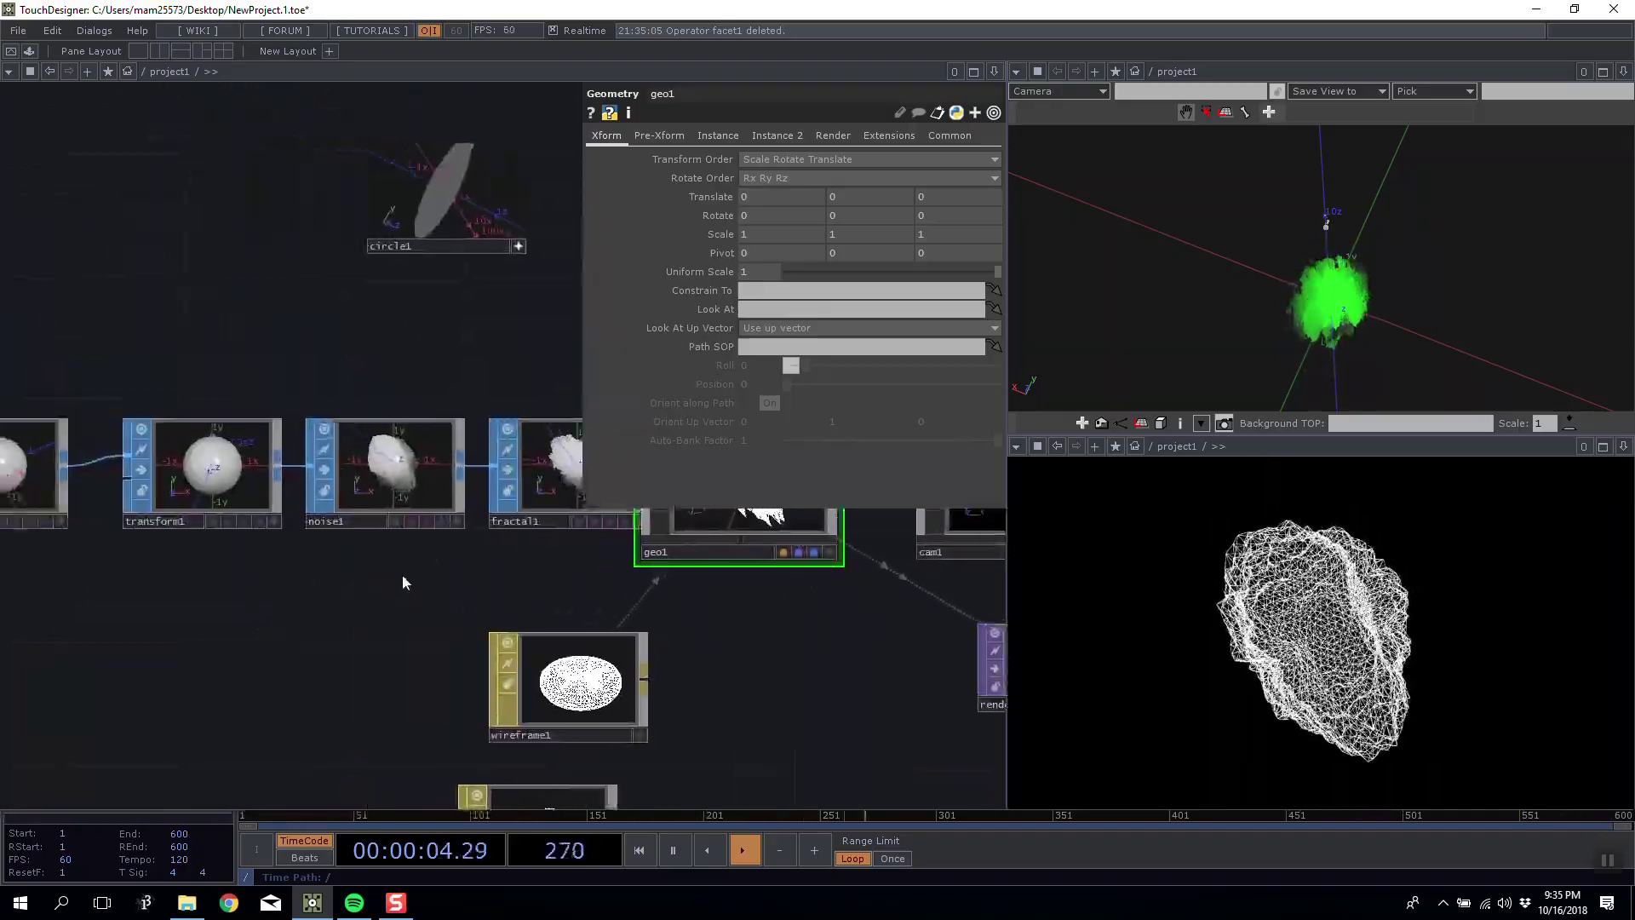
scroll(404, 583, "down", 2)
right_click_drag(463, 563, 538, 564)
left_click_drag(530, 518, 420, 521)
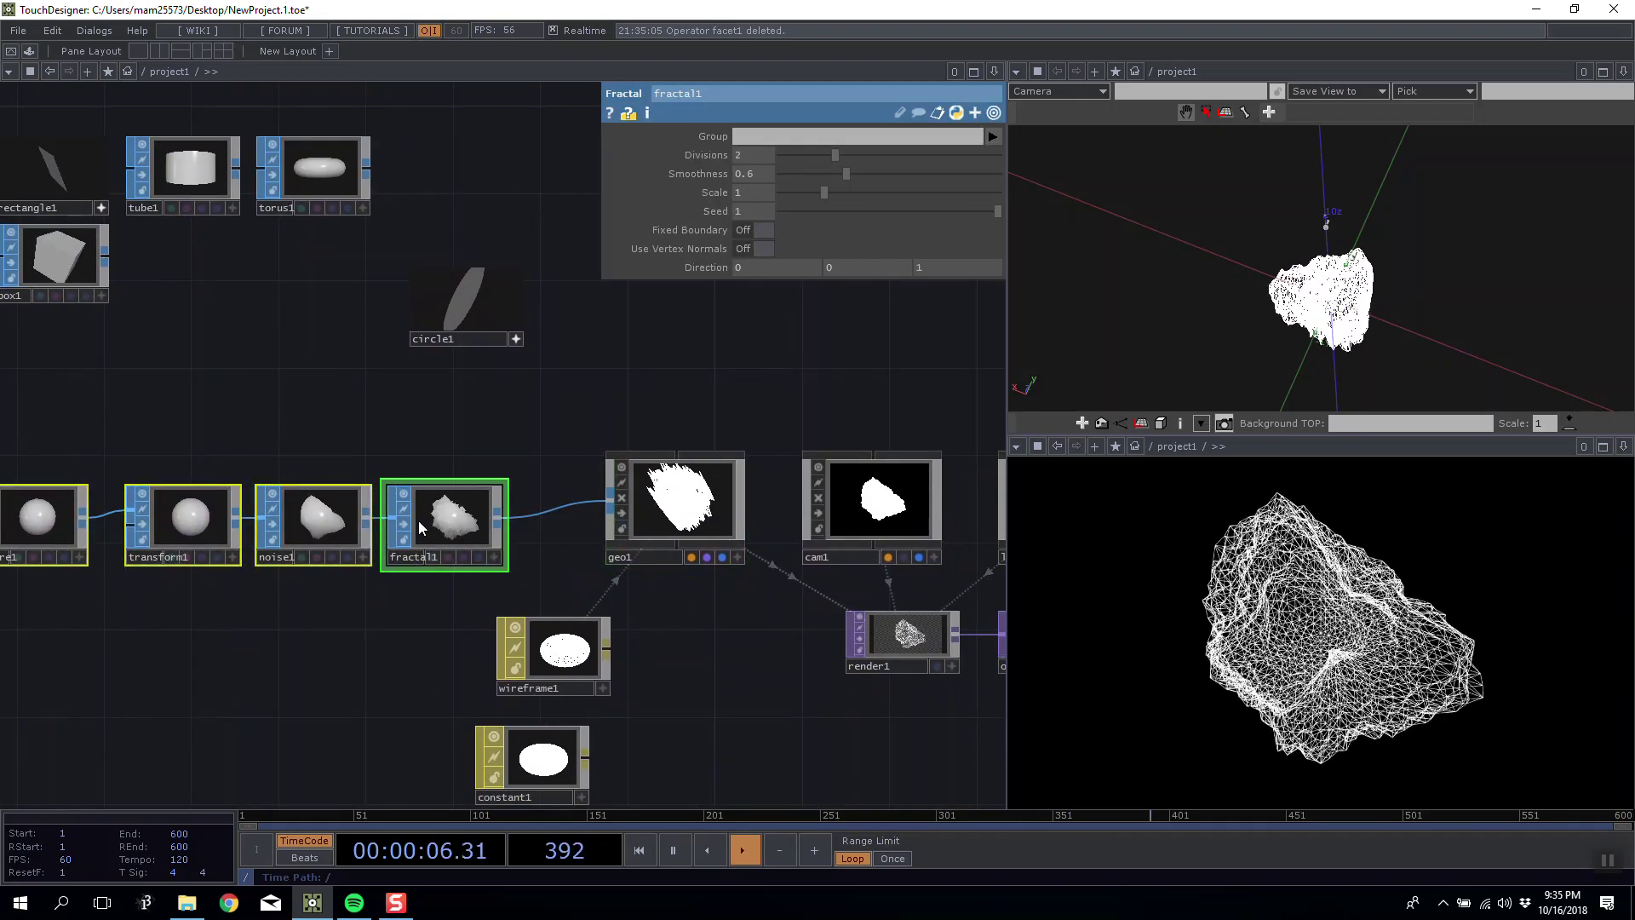
key("Delete")
Move rectangle1 into the open area where the deleted chain was and set its size to 10 by 10.
left_click_drag(110, 194, 352, 518)
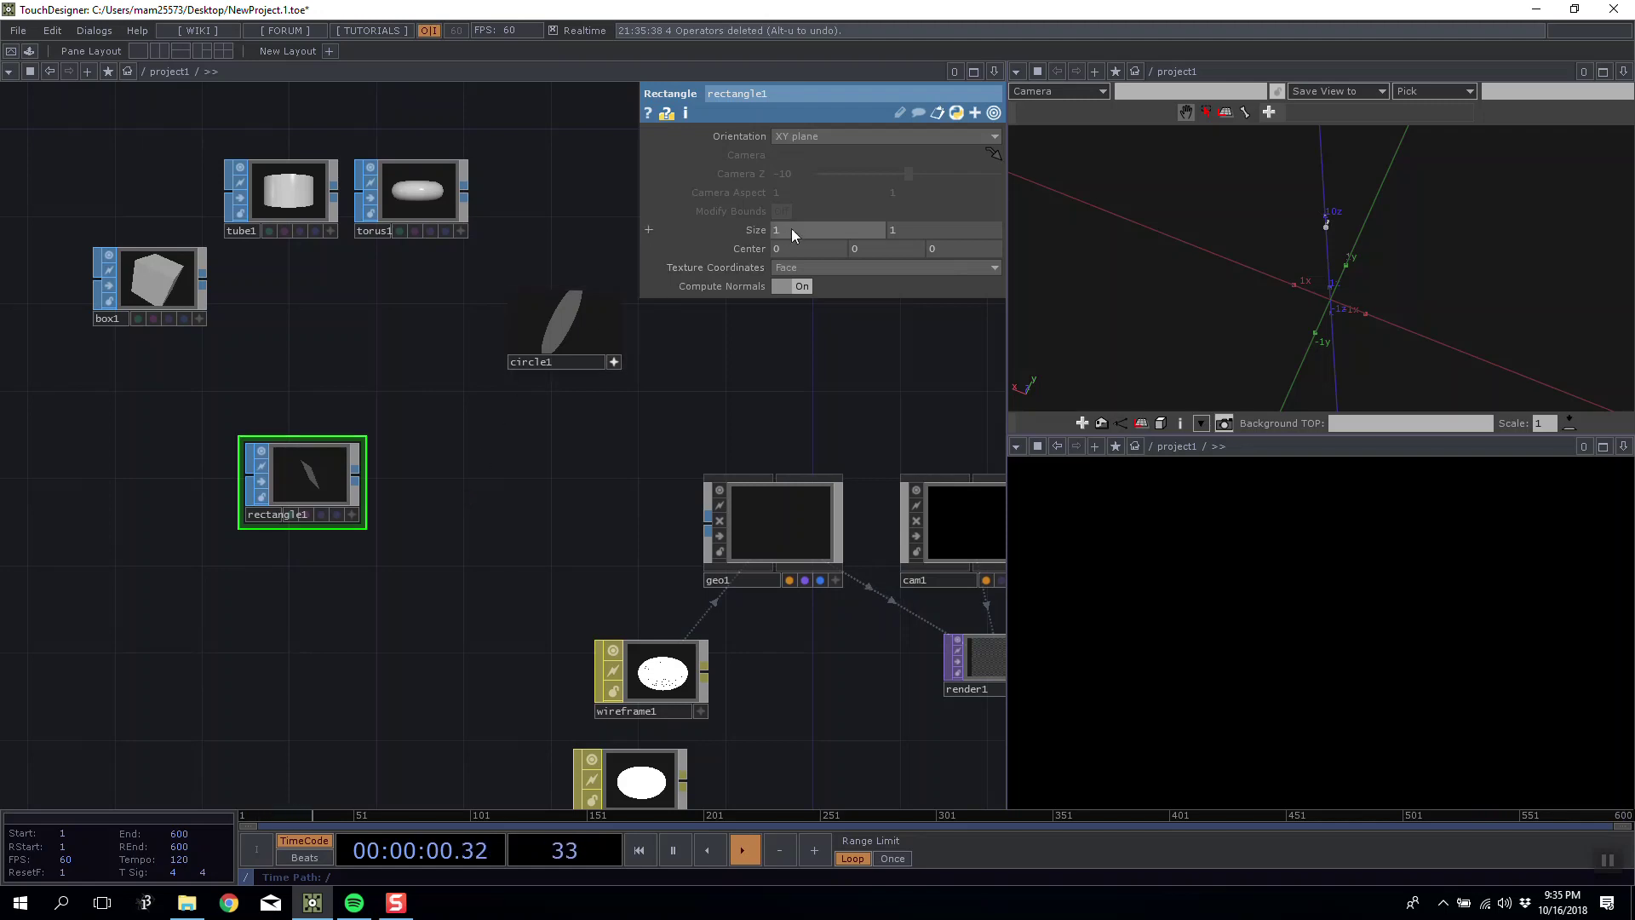
right_click(349, 482)
left_click(340, 474)
right_click(309, 500)
left_click(338, 509)
left_click(334, 481)
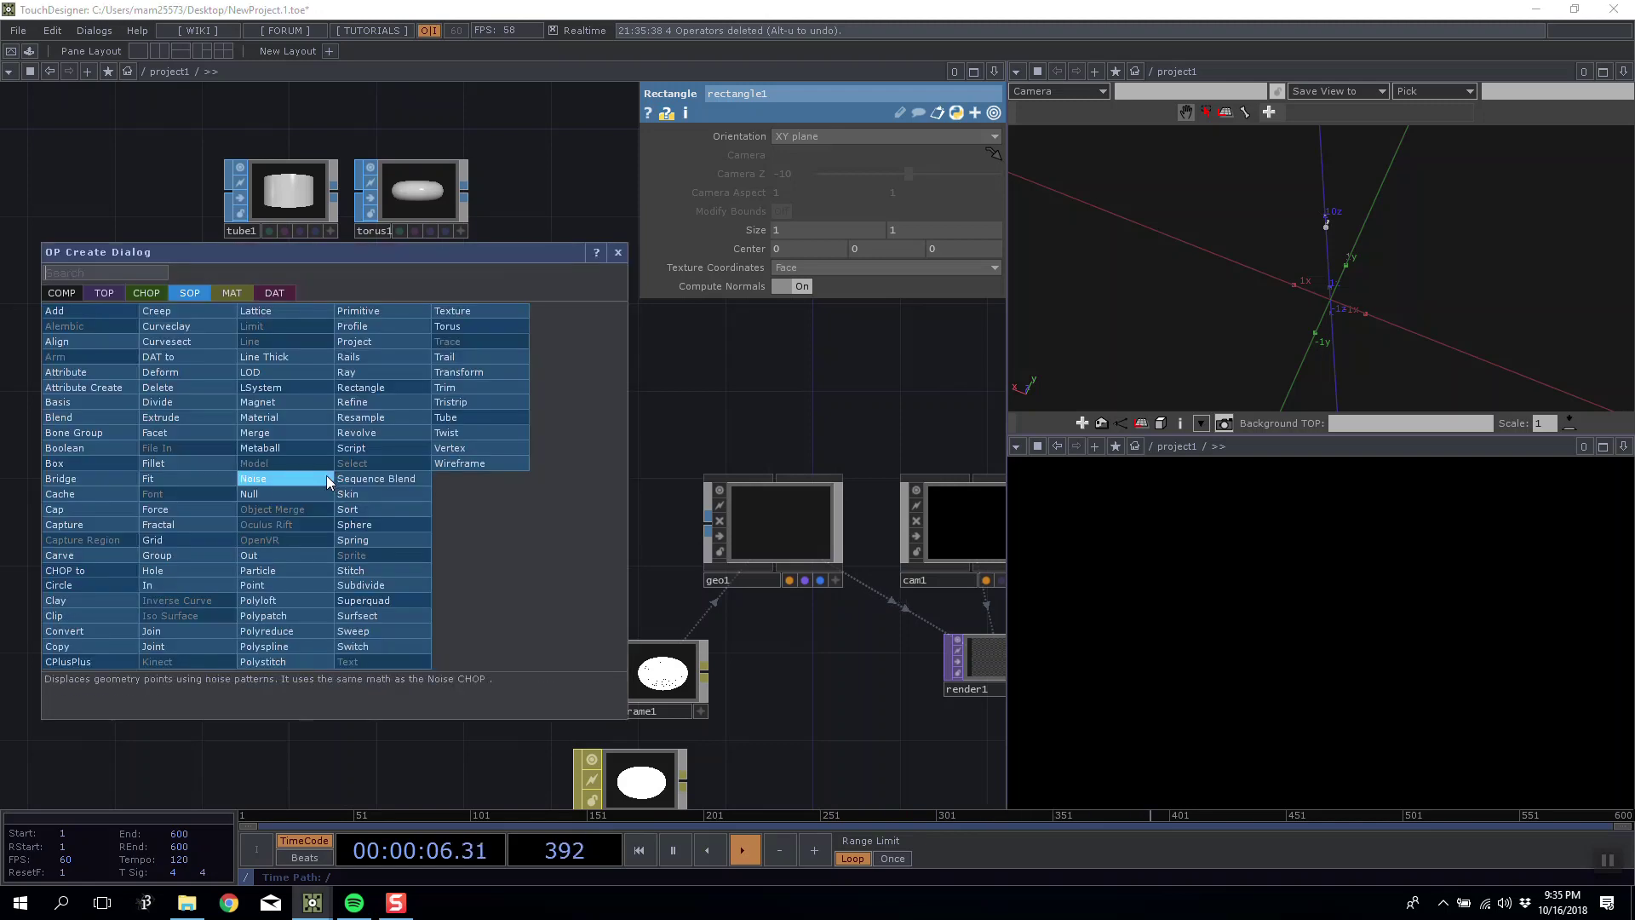
left_click(651, 202)
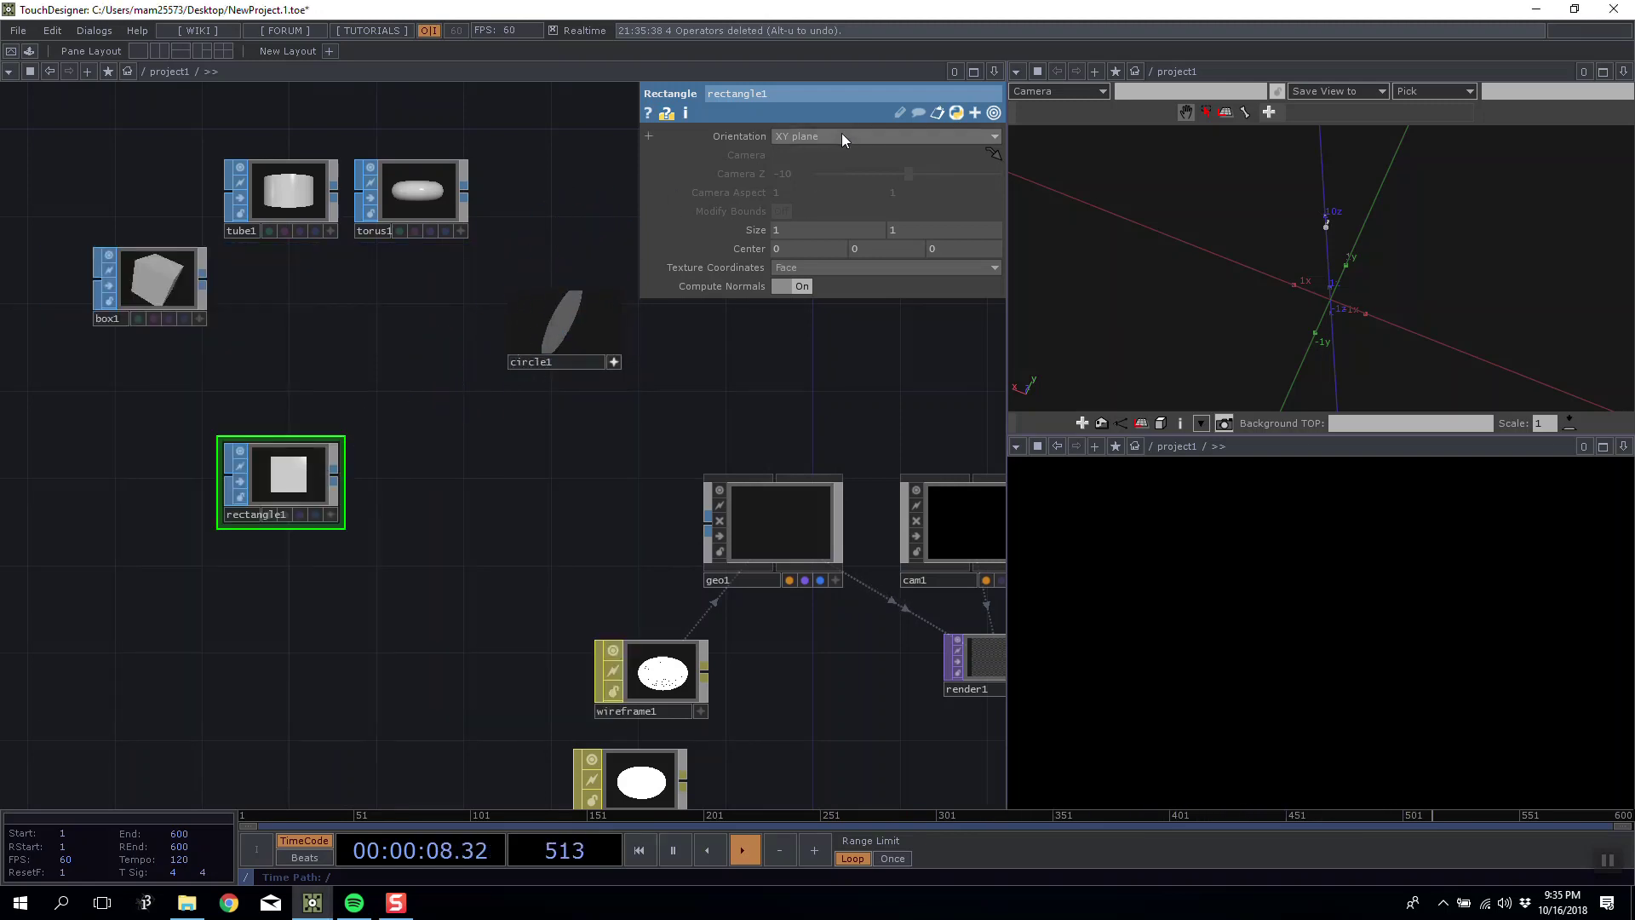
left_click(799, 230)
type("10")
key("Tab")
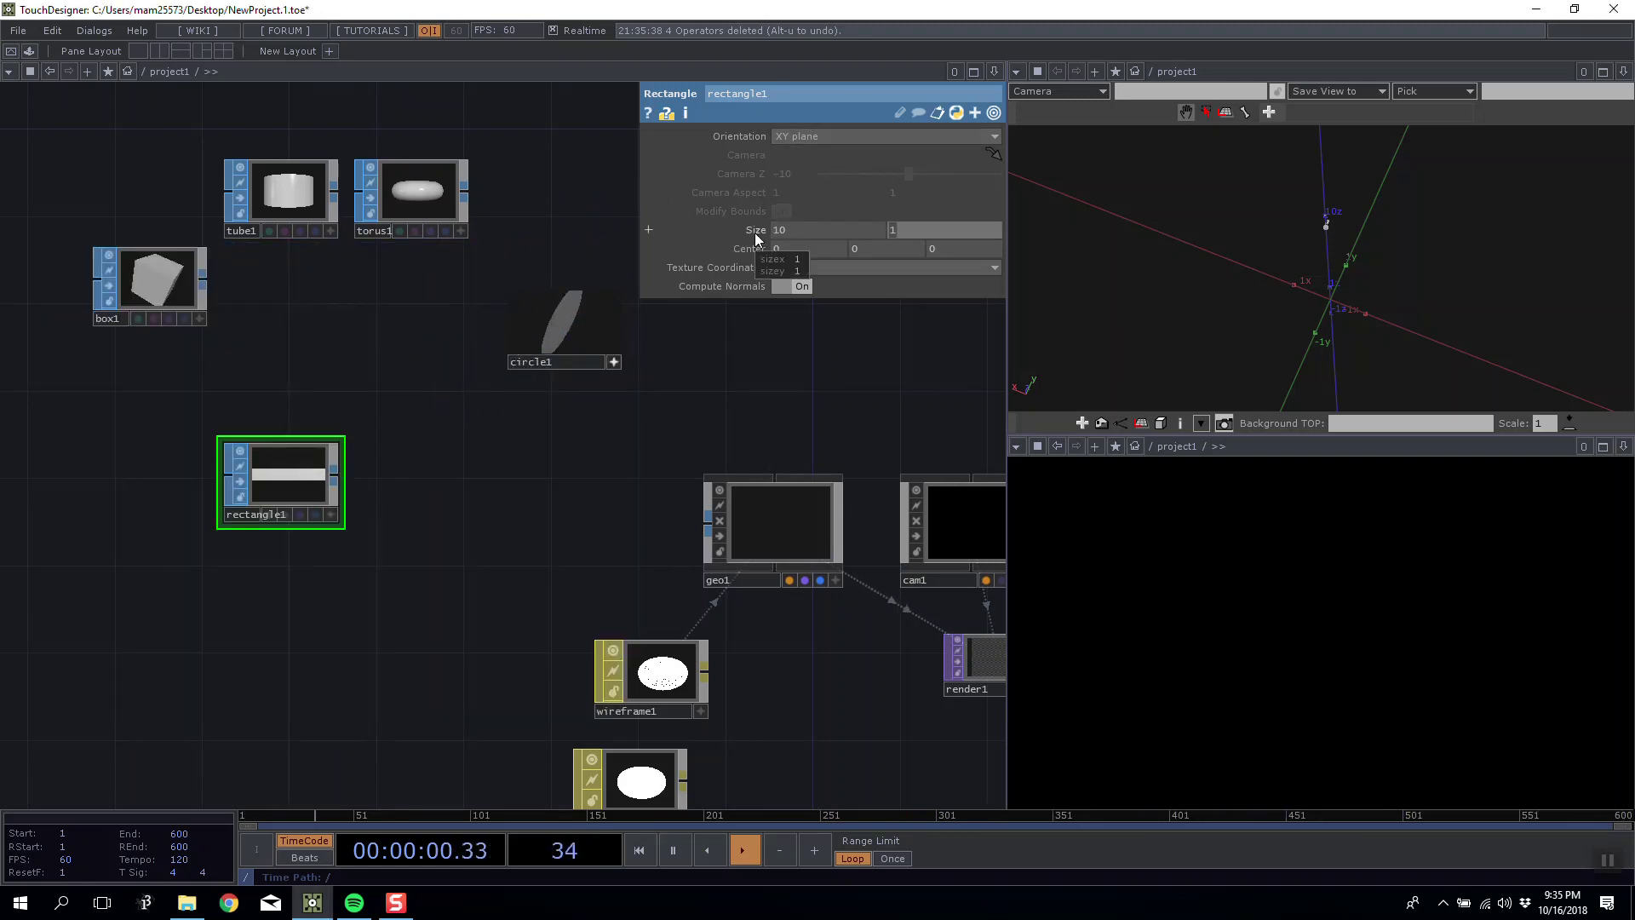
Add a Wireframe SOP after rectangle1 and orbit its viewer to inspect the outline.
left_click(338, 475)
left_click(482, 455)
left_click(432, 479)
scroll(450, 494, "up", 2)
scroll(451, 494, "up", 2)
scroll(474, 468, "down", 2)
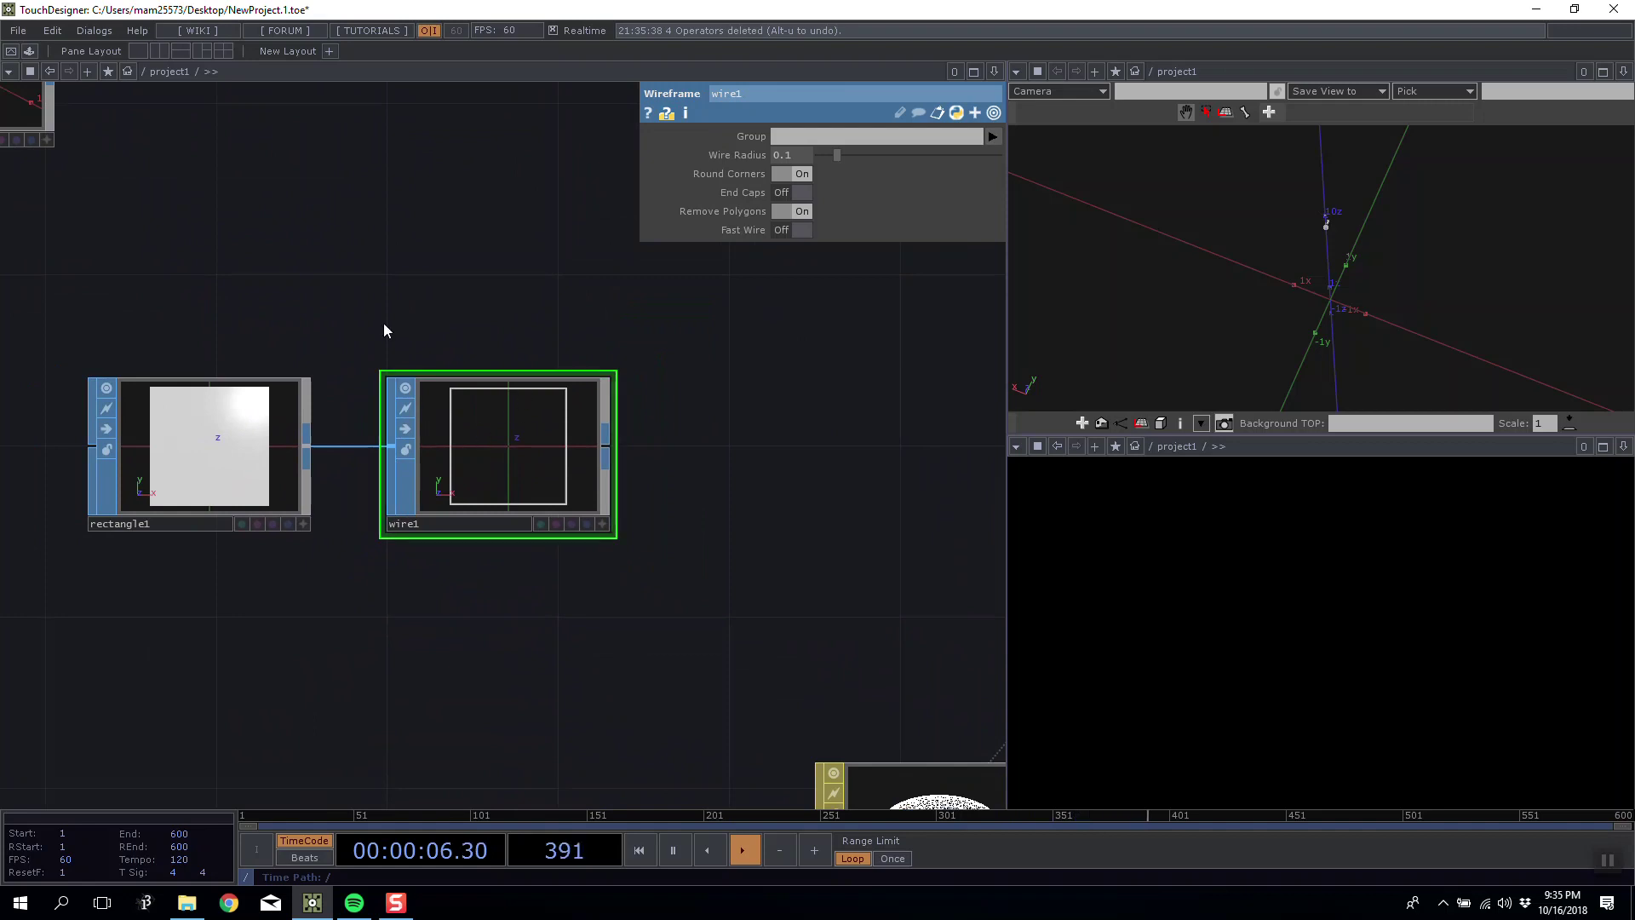
left_click_drag(529, 548, 789, 546)
left_click_drag(809, 483, 796, 428)
left_click(862, 520)
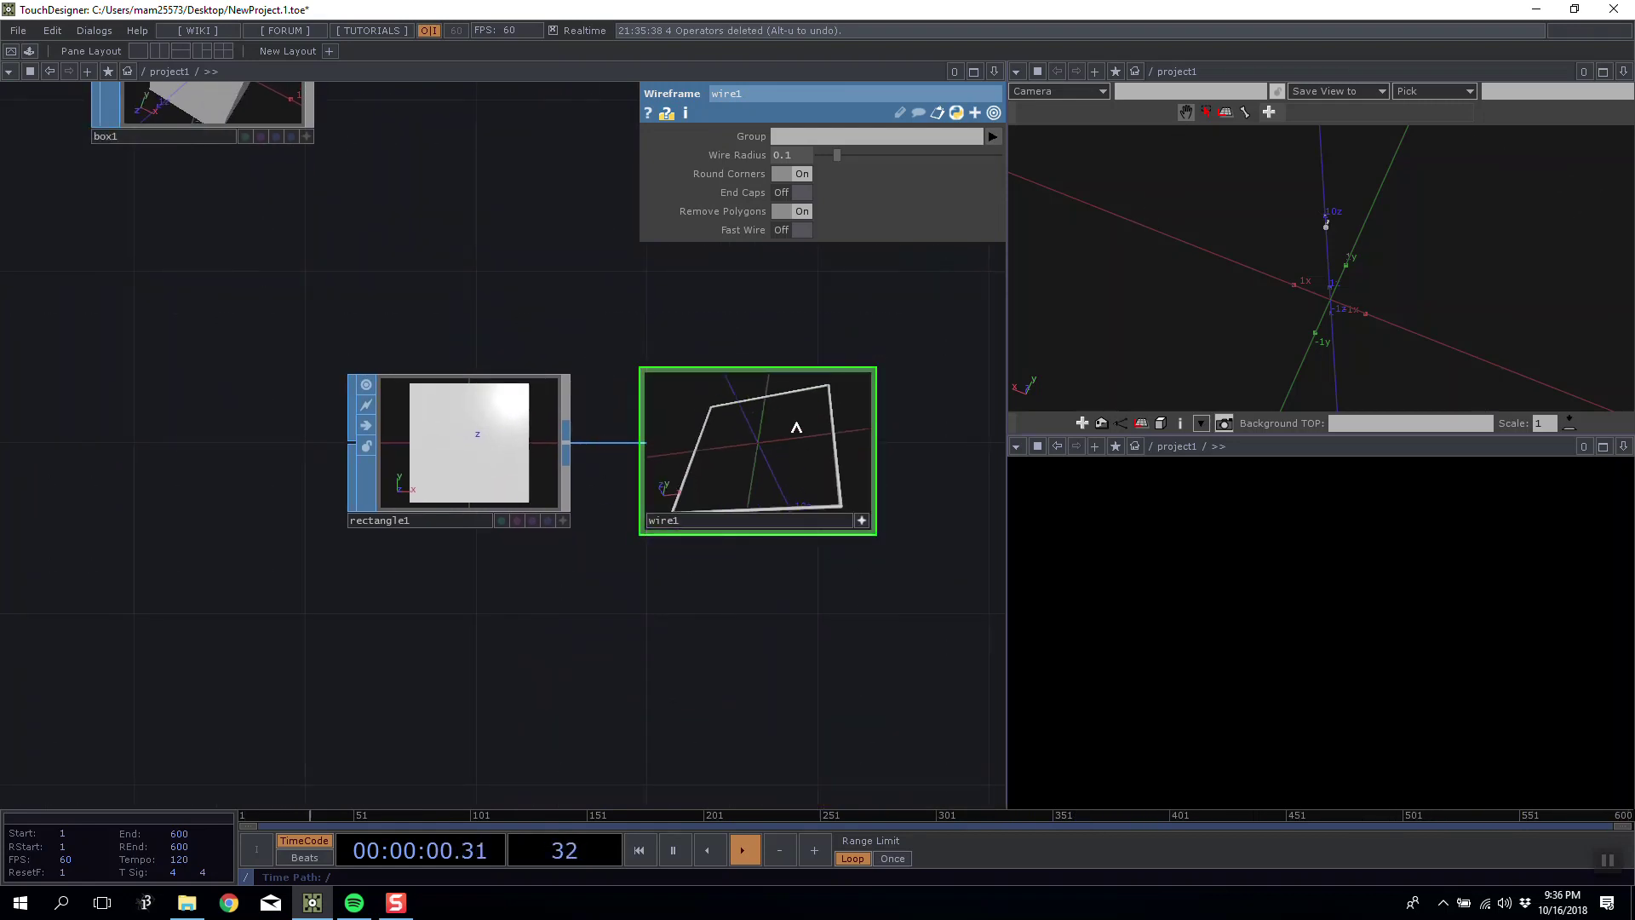
Insert a Subdivide SOP into the connection between rectangle1 and wire1.
right_click(630, 441)
right_click(617, 443)
left_click(640, 426)
type("s")
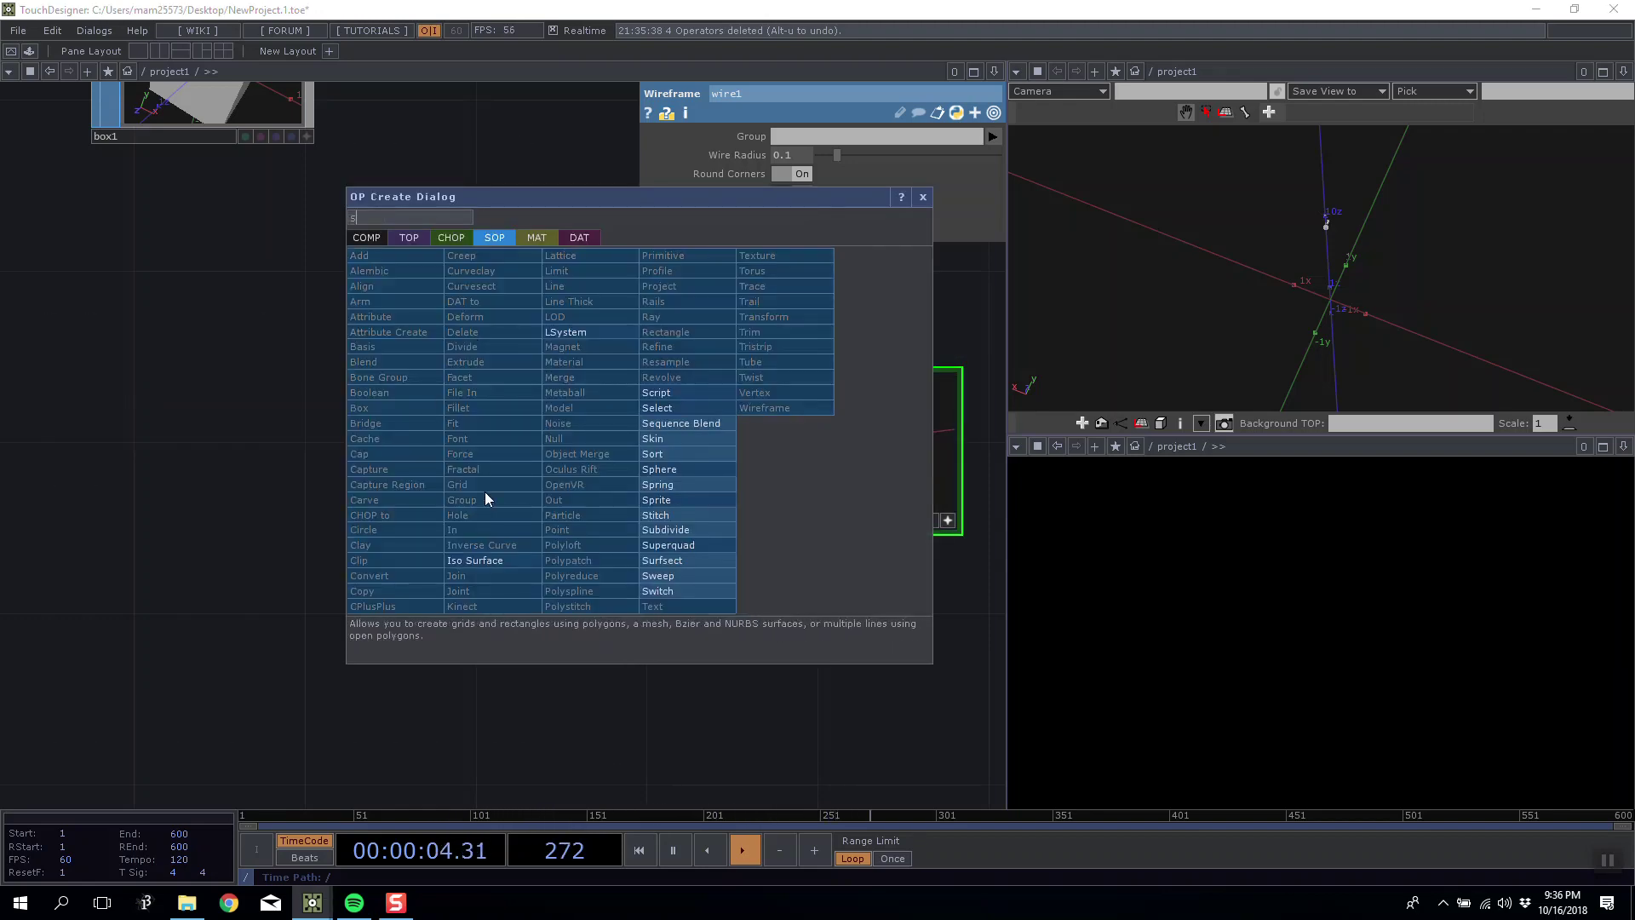
left_click(686, 529)
left_click(632, 601)
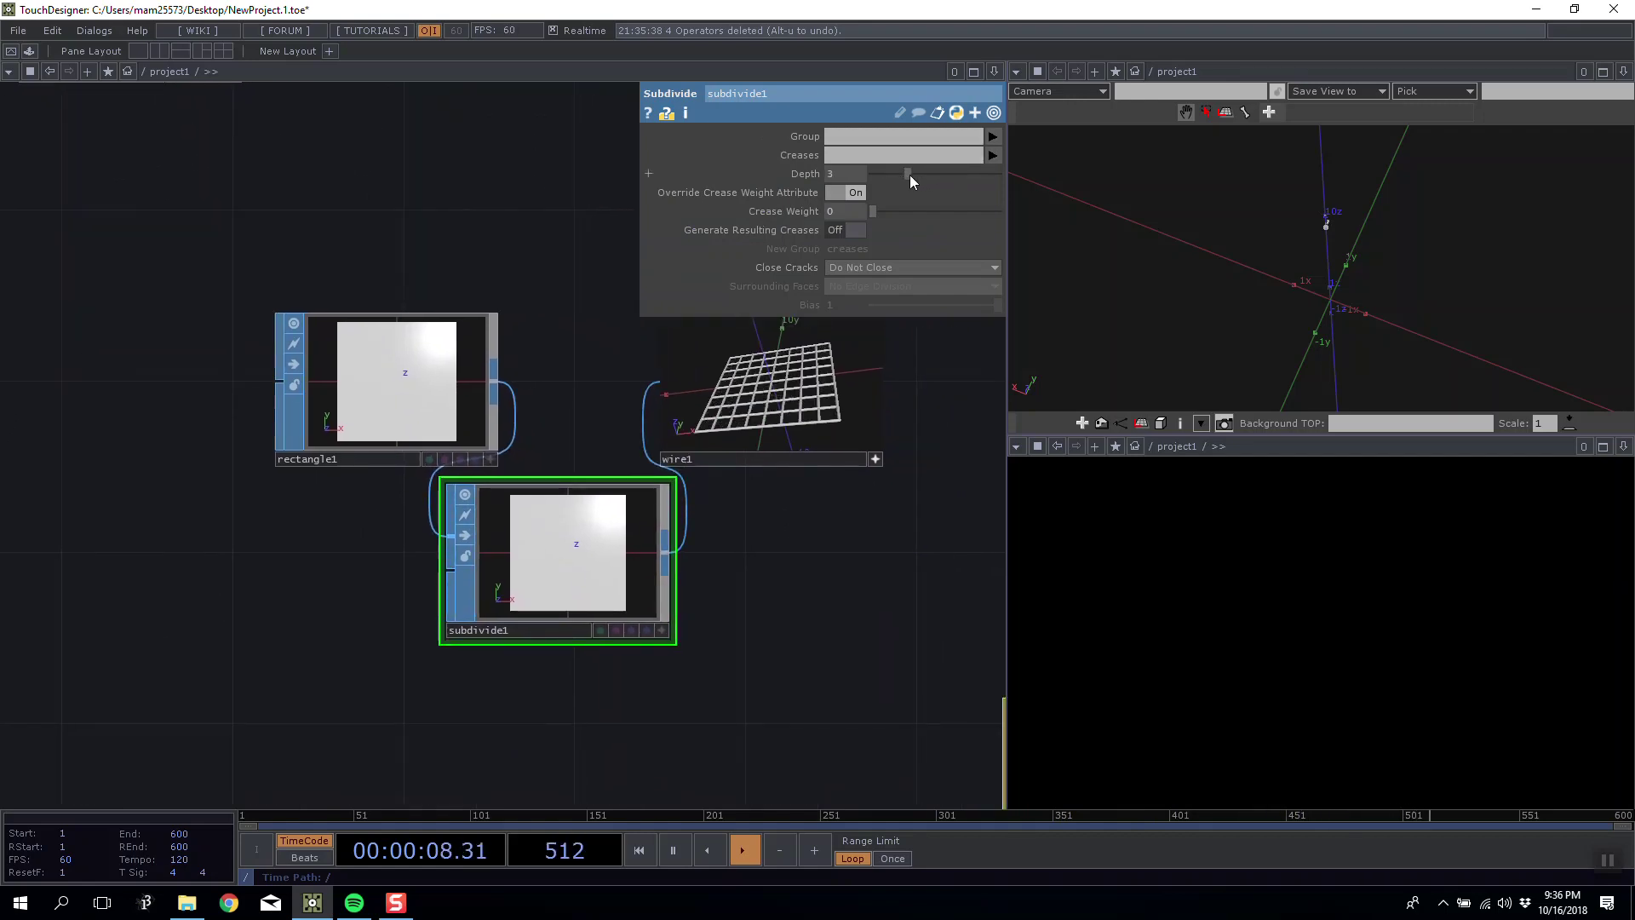
Set subdivide1's depth to 4, check the grid in wire1's viewer, and arrange rectangle1 and subdivide1 in line with wire1.
left_click(876, 460)
mouse_move(832, 415)
left_mouse_down()
mouse_move(835, 398)
mouse_move(878, 399)
mouse_move(837, 405)
left_mouse_up()
left_click(919, 459)
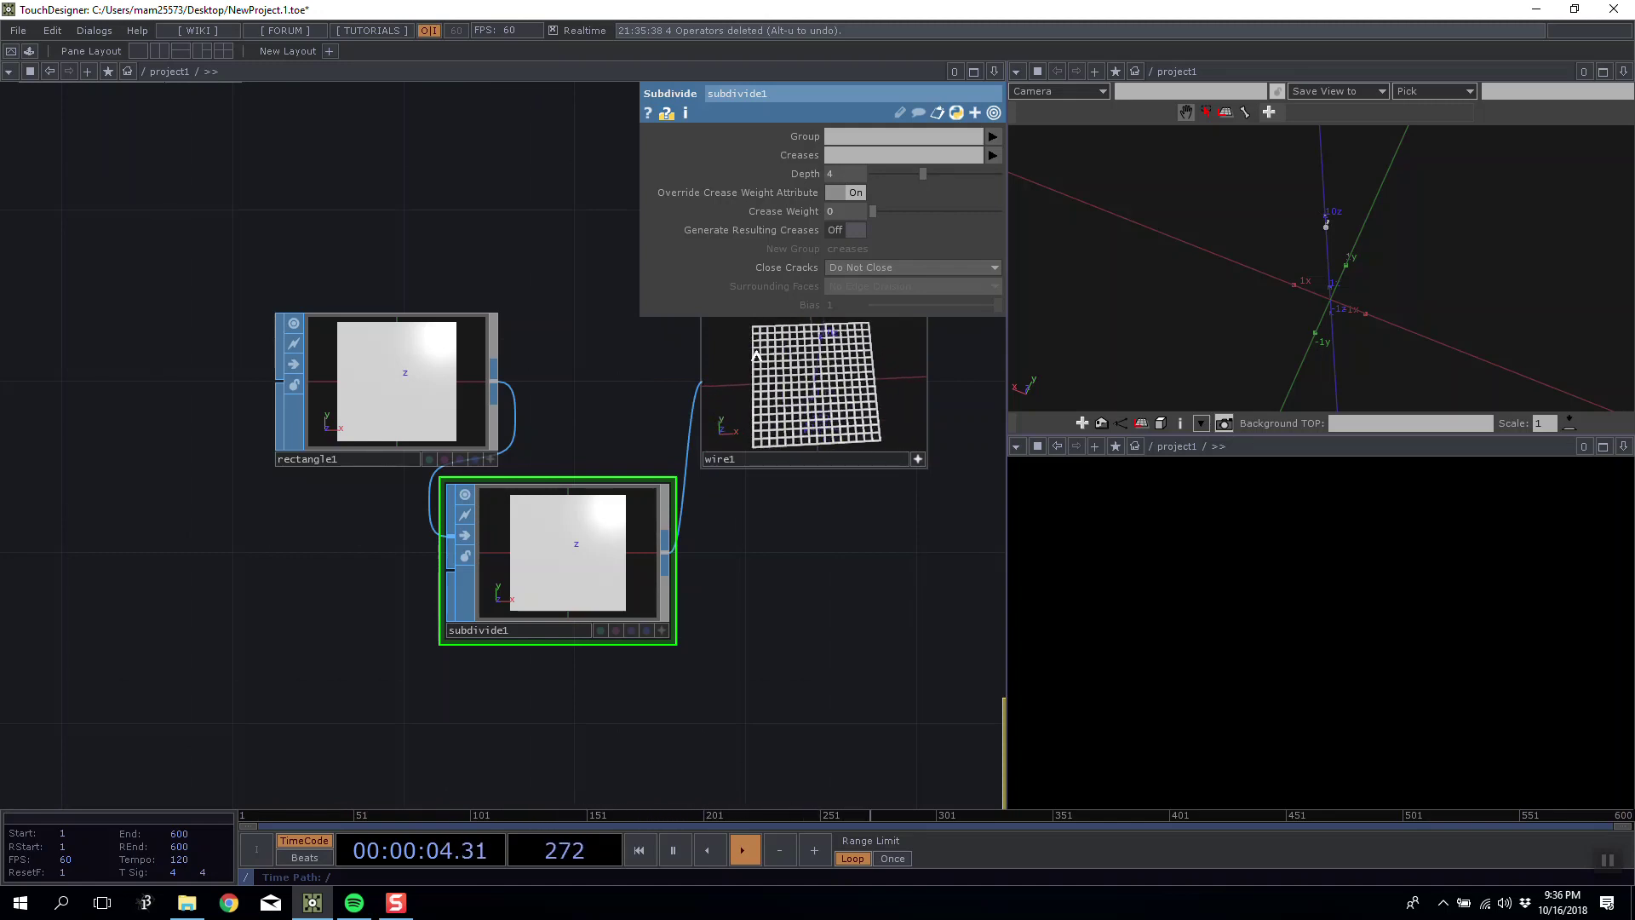
left_click_drag(862, 499, 809, 493)
left_click(865, 454)
left_click_drag(515, 545, 600, 545)
left_click_drag(415, 407, 286, 407)
left_click_drag(537, 498, 421, 340)
Delete wire1, add a Fractal SOP after subdivide1 in its place, and orbit its viewer.
left_click(809, 399)
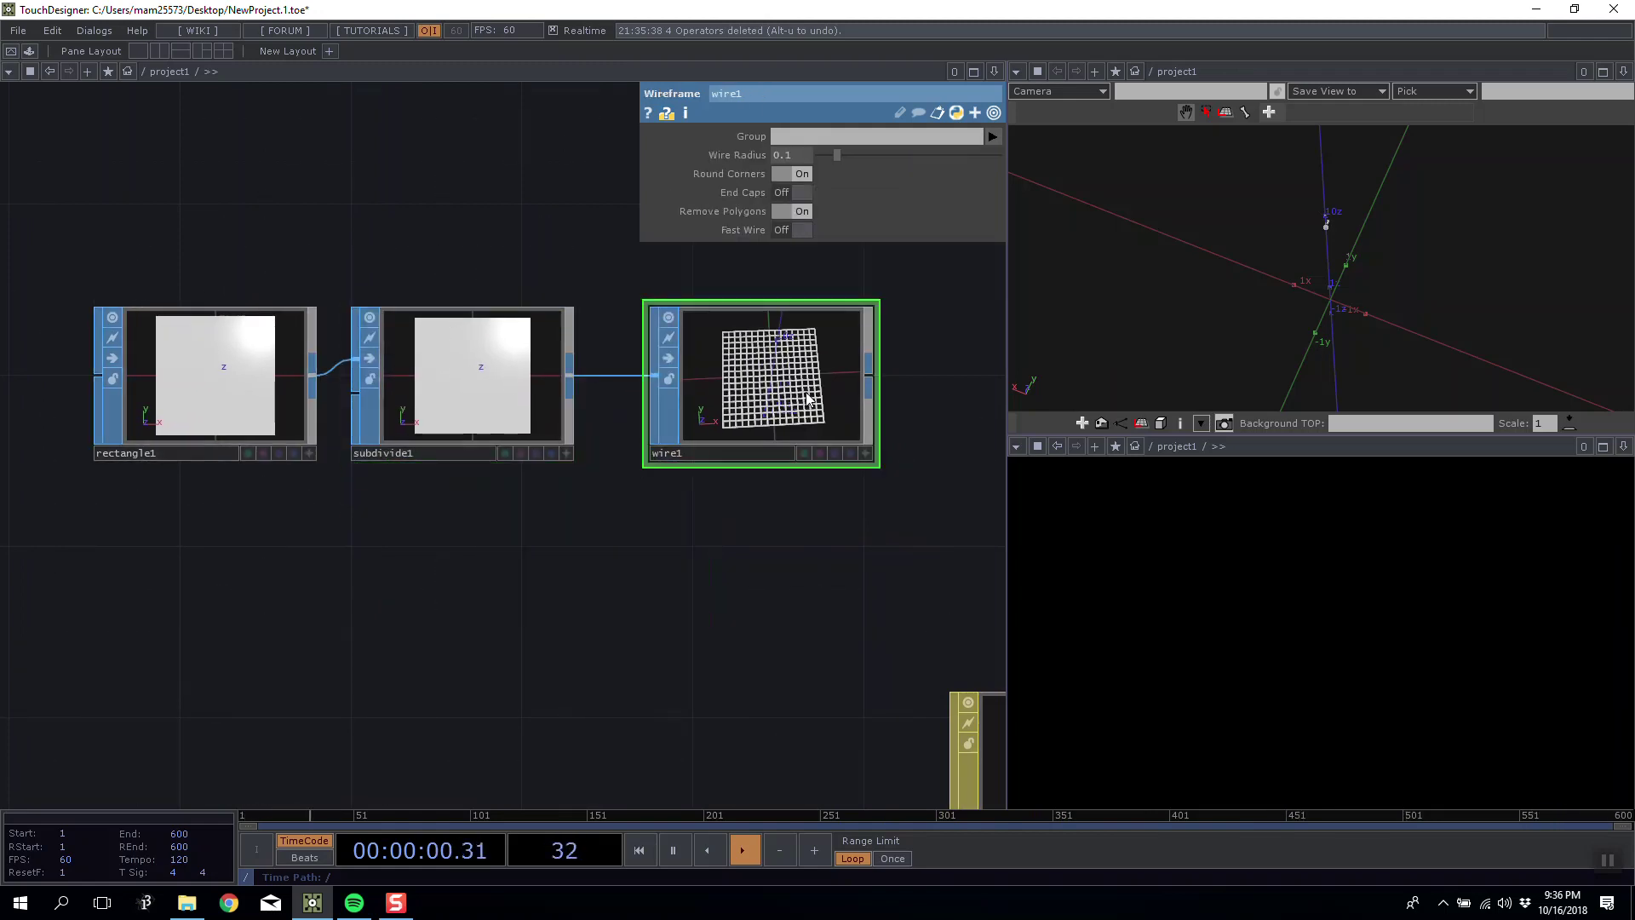
key("Delete")
left_click(569, 380)
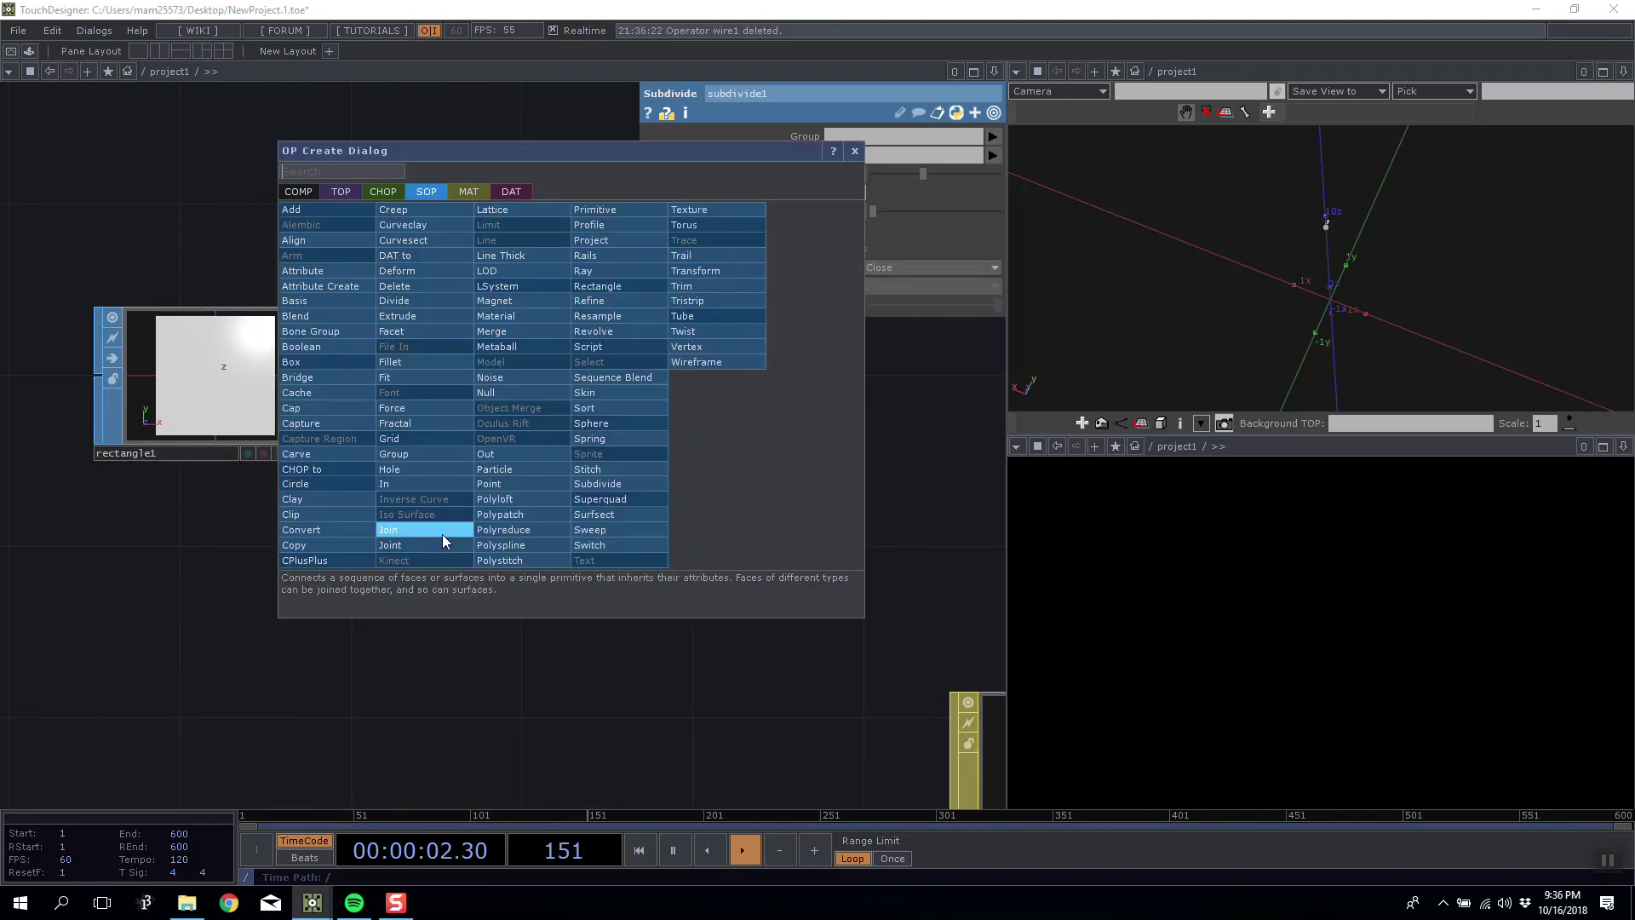
left_click(440, 433)
left_click(712, 391)
left_click_drag(634, 513, 517, 514)
left_click(638, 461)
left_click_drag(583, 410, 595, 346)
Connect fractal1's output to geo1 and move geo1 closer to the row of the chain.
left_click_drag(809, 713, 596, 626)
left_click_drag(681, 407, 387, 358)
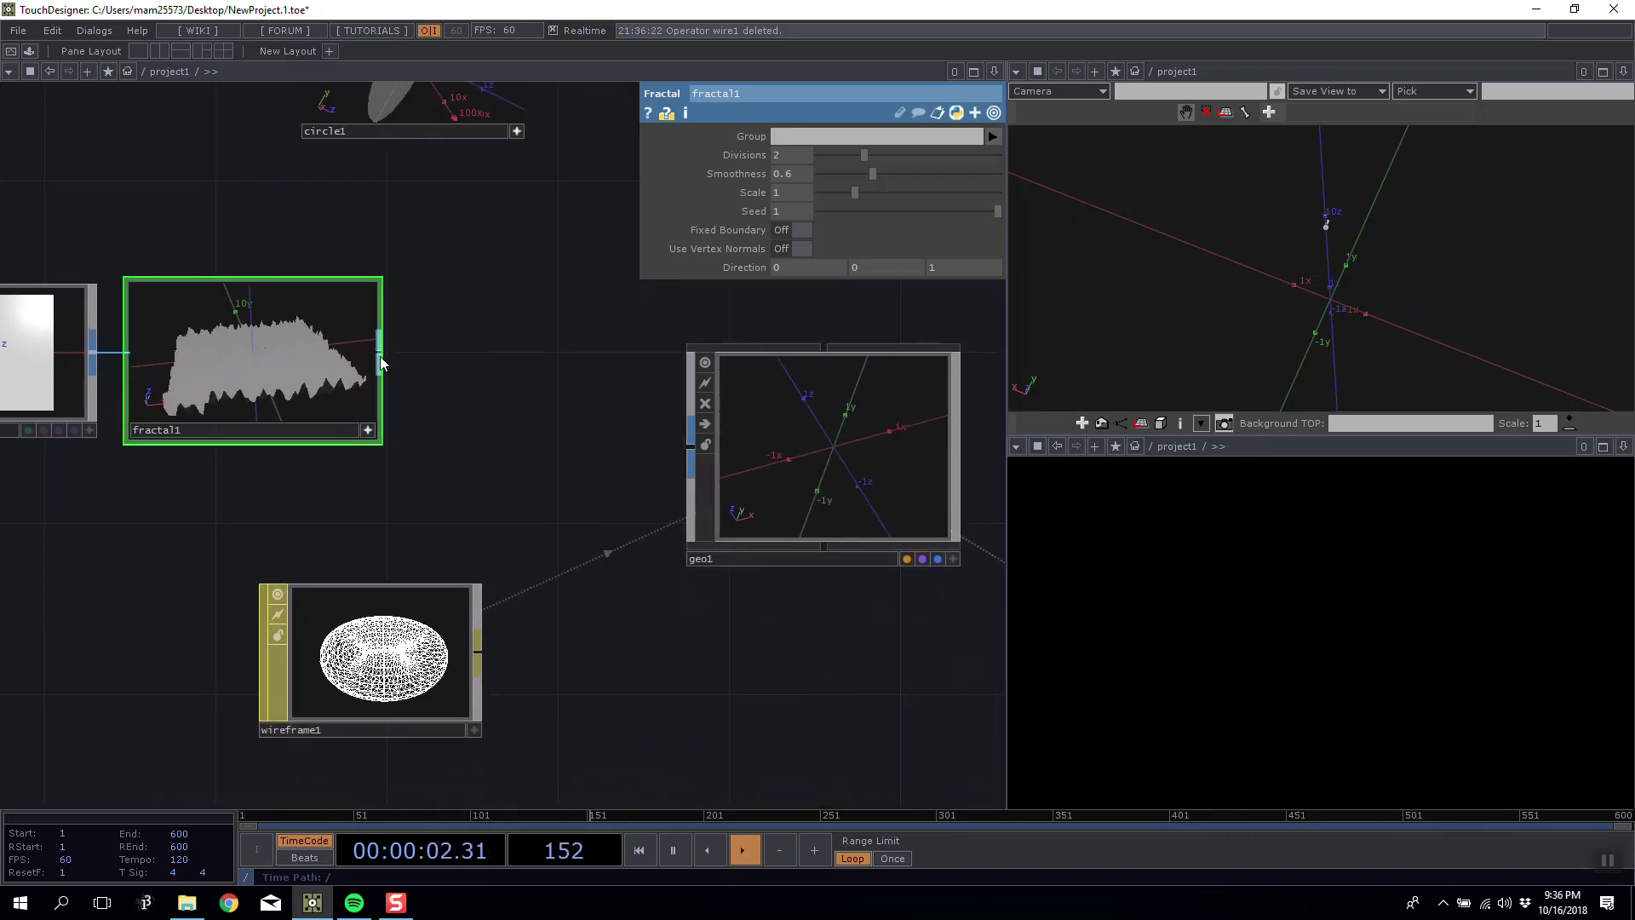
left_click_drag(658, 449, 691, 447)
left_click_drag(849, 478, 849, 435)
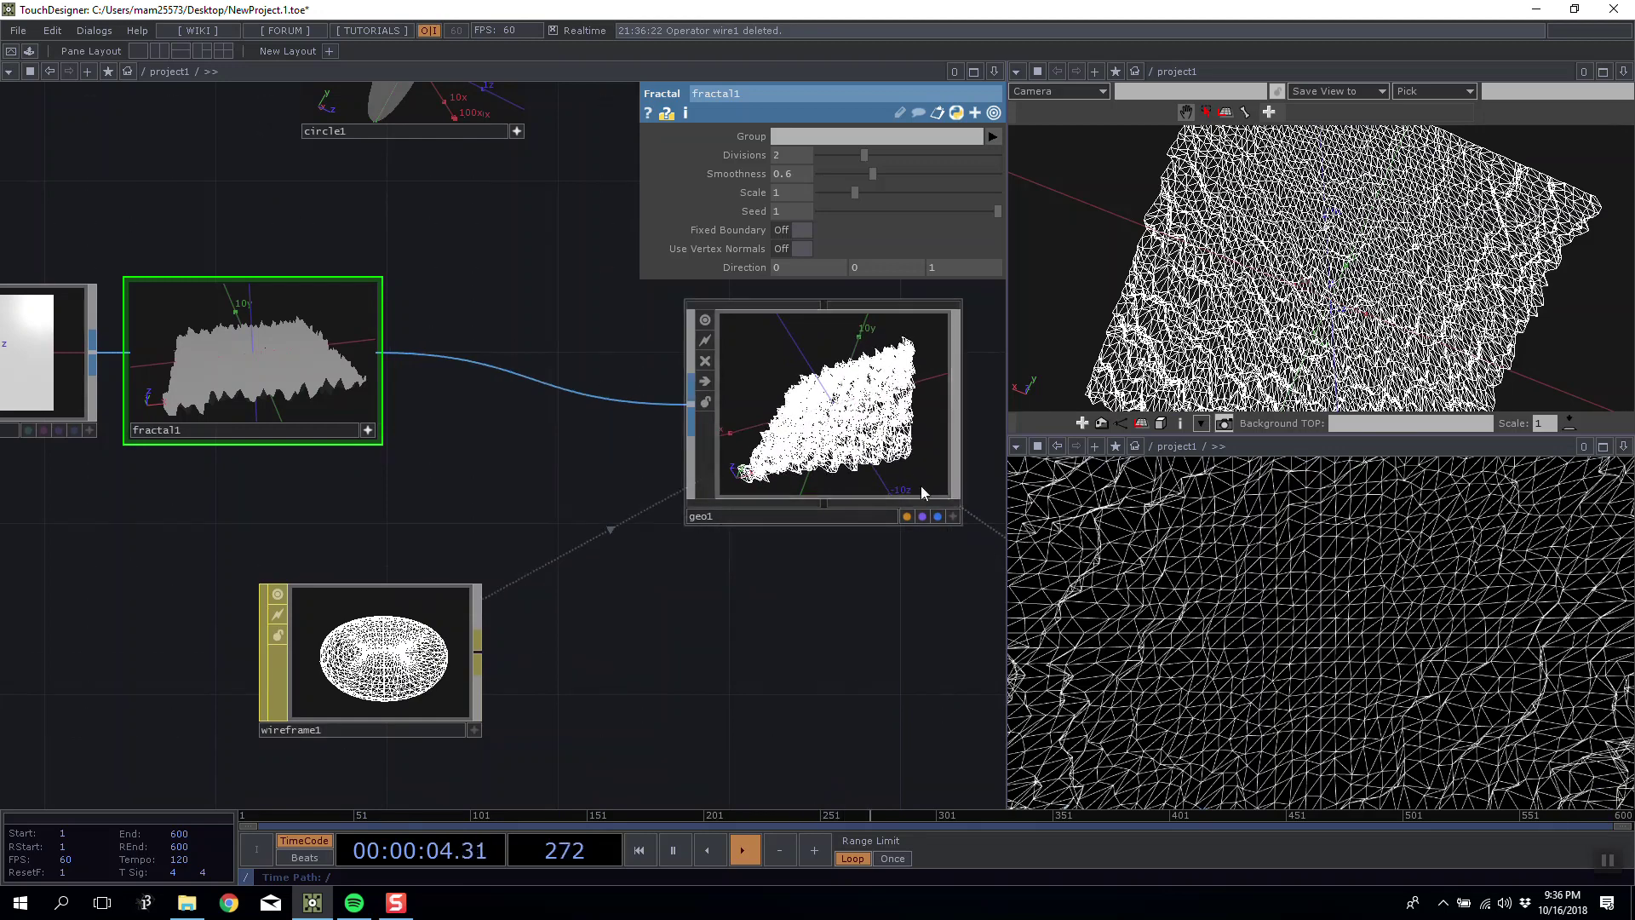
Orbit geo1's viewer to examine the wireframe fractal surface from several angles.
left_click(953, 516)
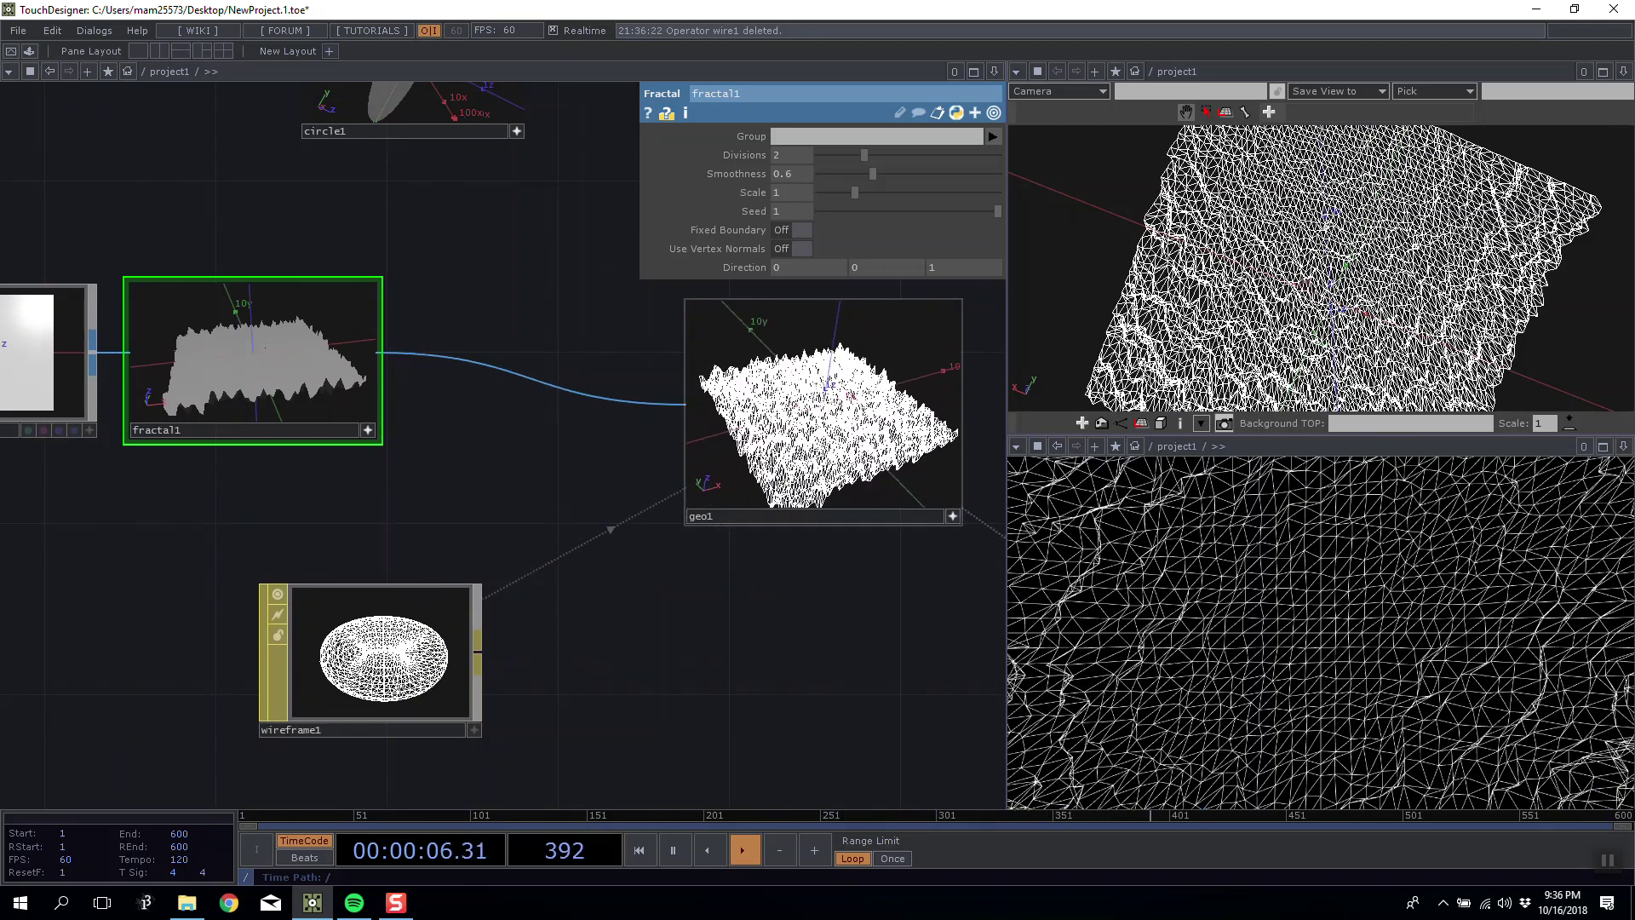
left_click_drag(822, 404, 894, 454)
left_click_drag(559, 622, 351, 651)
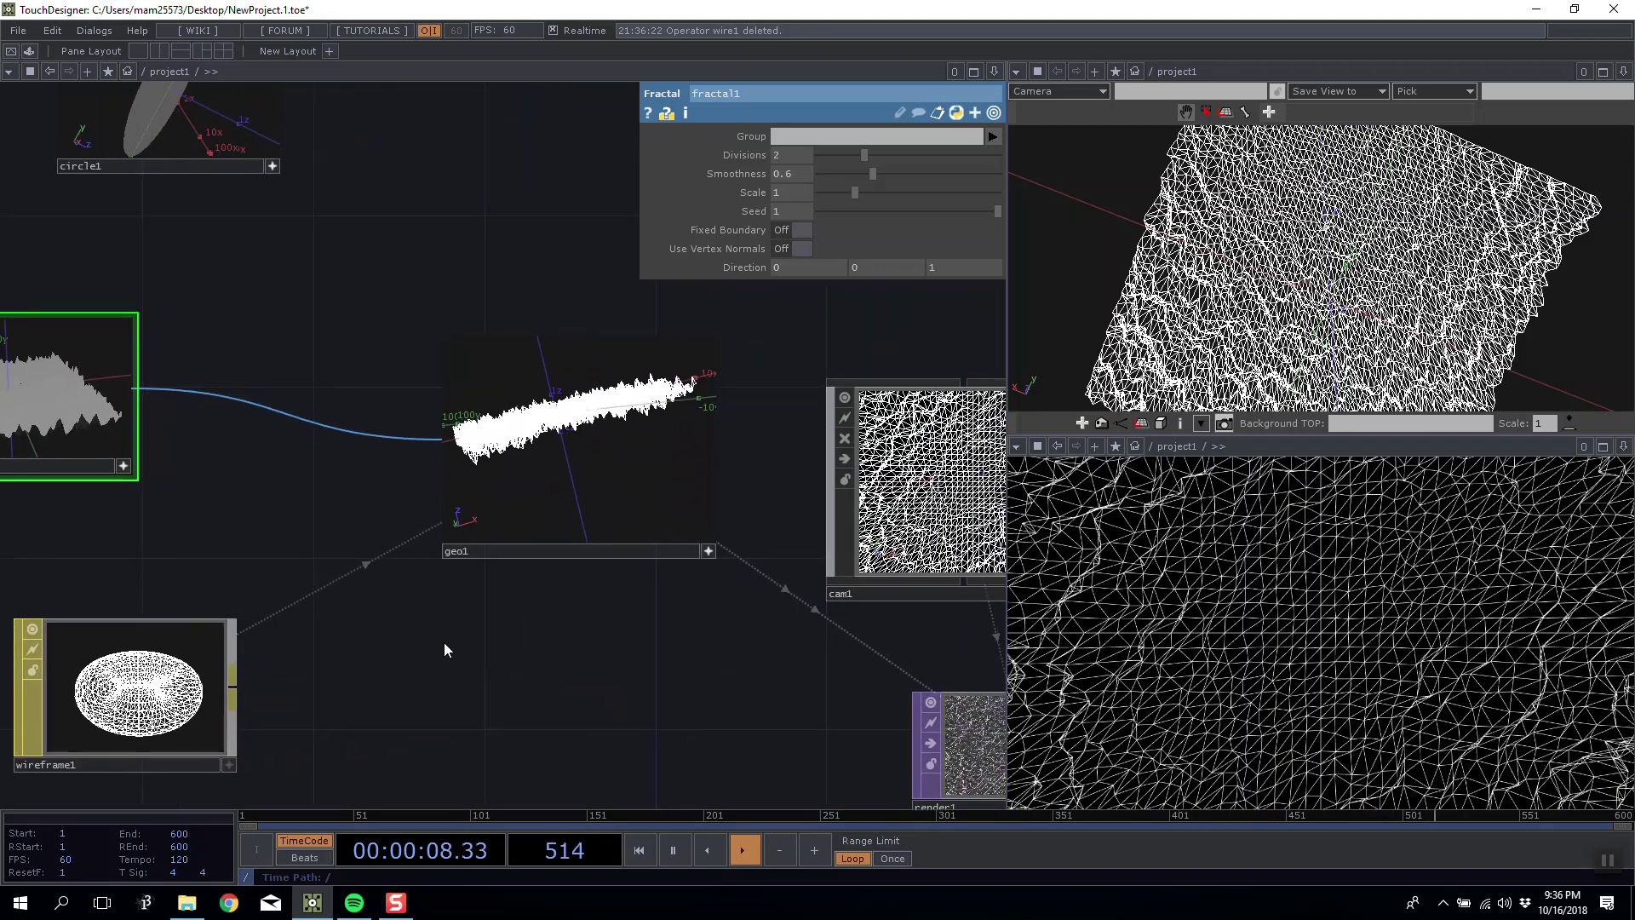
scroll(440, 602, "down", 3)
left_click_drag(519, 588, 463, 561)
left_click(534, 545)
left_click_drag(511, 477, 496, 515)
left_click(538, 544)
left_click_drag(519, 576, 454, 556)
left_click_drag(466, 484, 422, 462)
Set fractal1's smoothness to 0.573 and its scale to 1.43.
left_click_drag(211, 493, 431, 494)
left_click(392, 481)
left_click(361, 458)
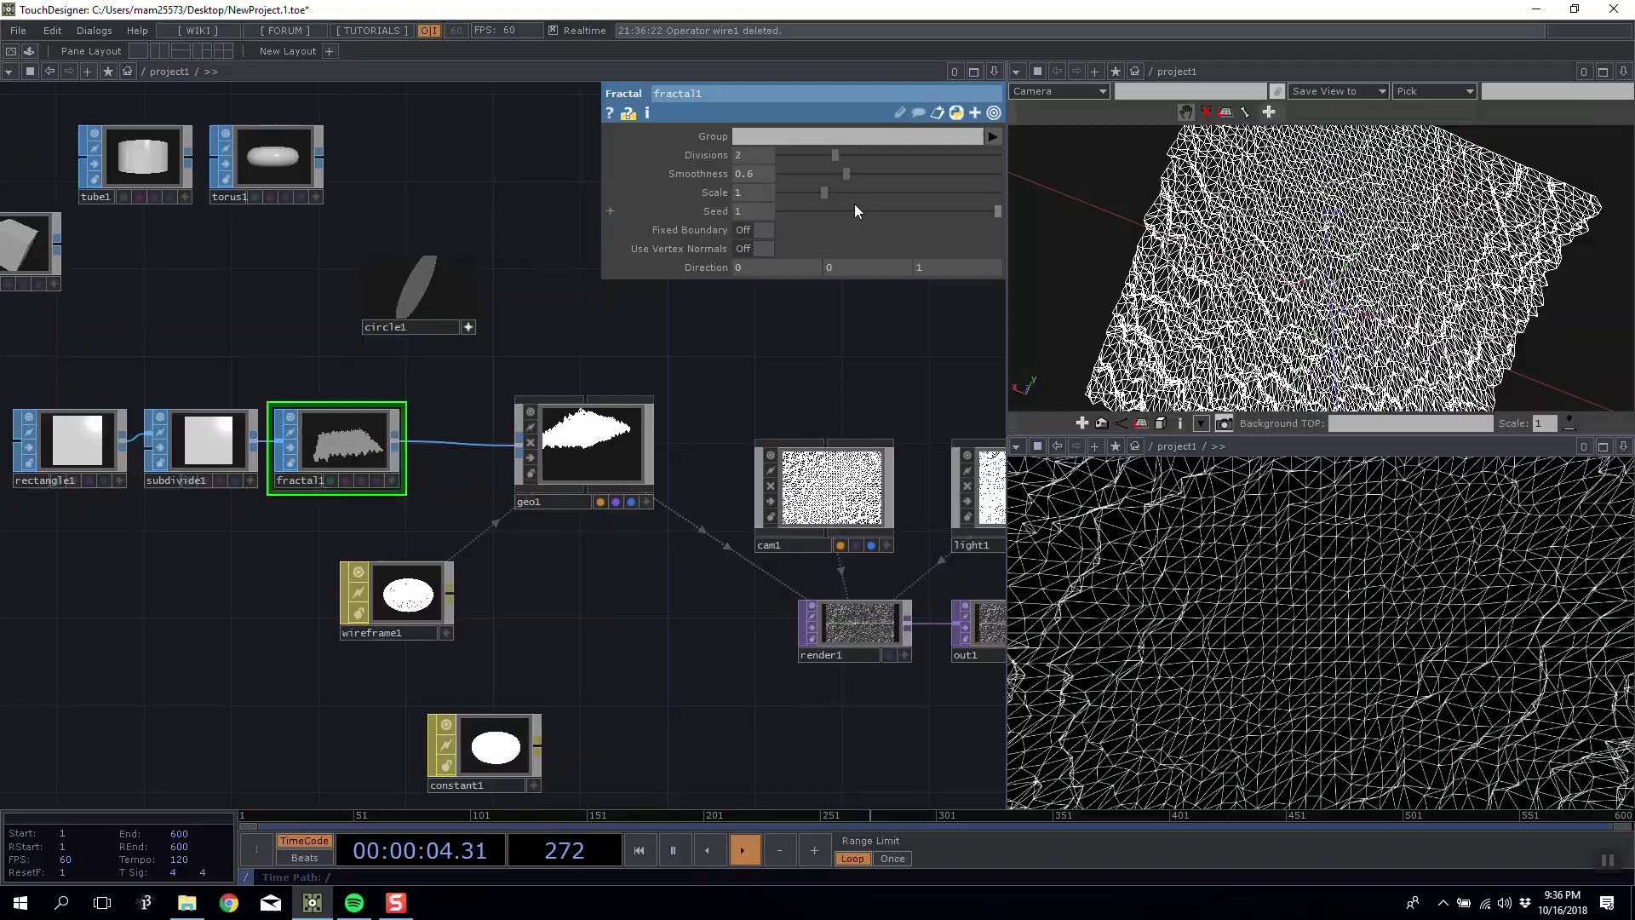
mouse_move(827, 191)
left_mouse_down()
mouse_move(888, 201)
mouse_move(844, 199)
mouse_move(919, 179)
mouse_move(770, 179)
mouse_move(916, 185)
mouse_move(810, 186)
left_mouse_up()
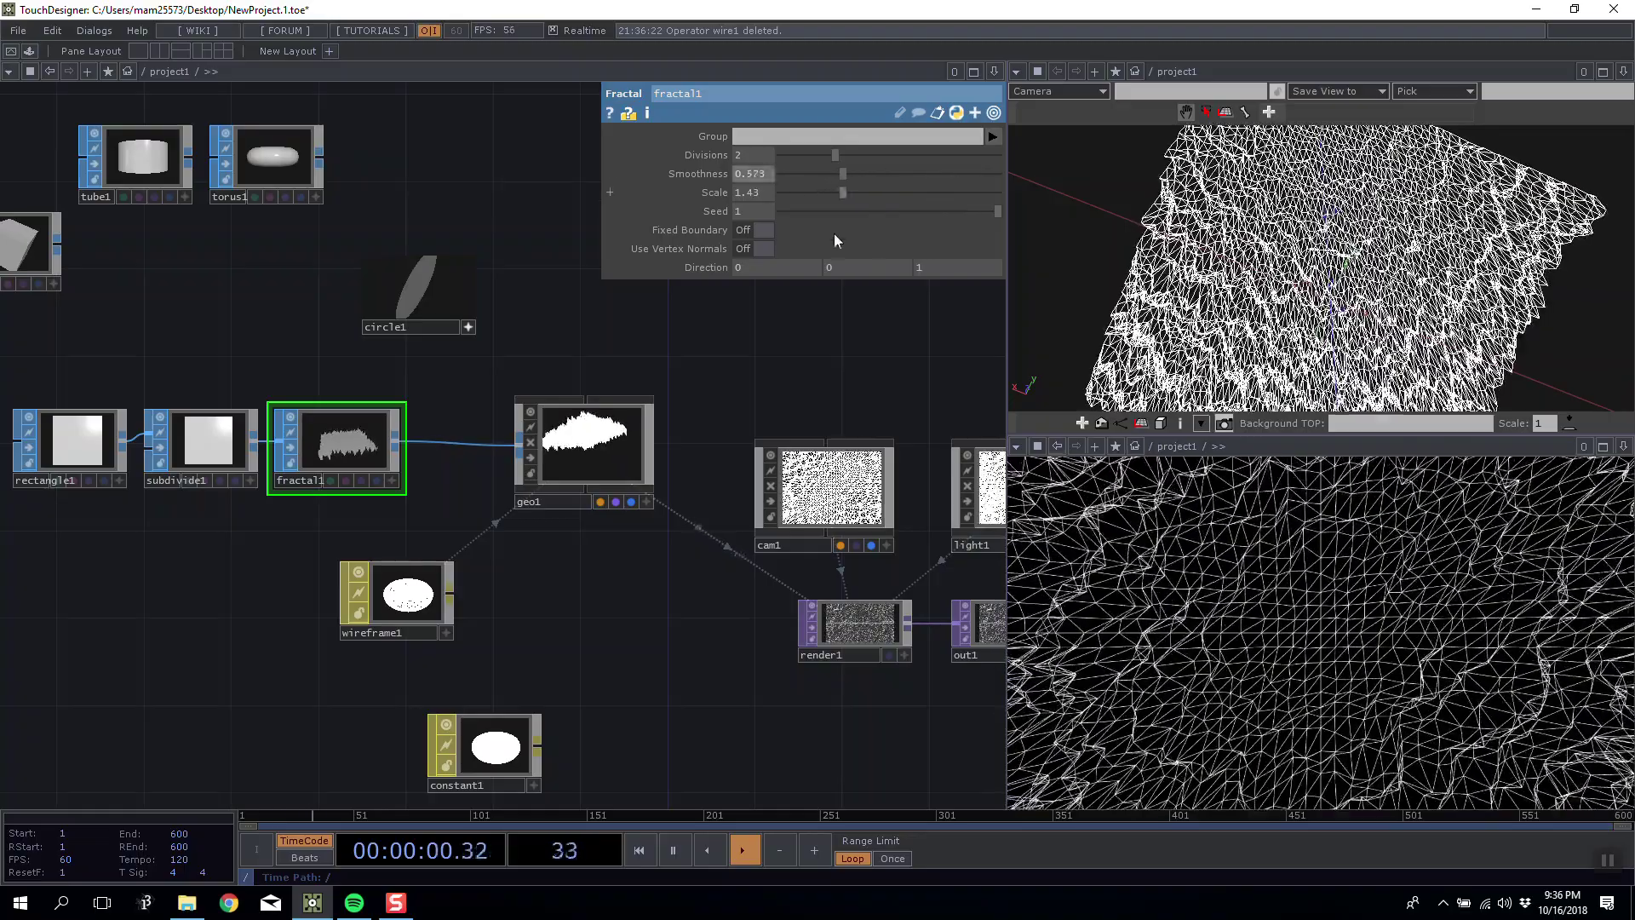
Orbit the scene view around the fractal plane, undo the accidental resize of cam1, and review cam1's transform parameters.
left_click_drag(1203, 420, 1503, 134)
left_click_drag(1260, 264, 1107, 306)
left_click_drag(893, 447, 608, 375)
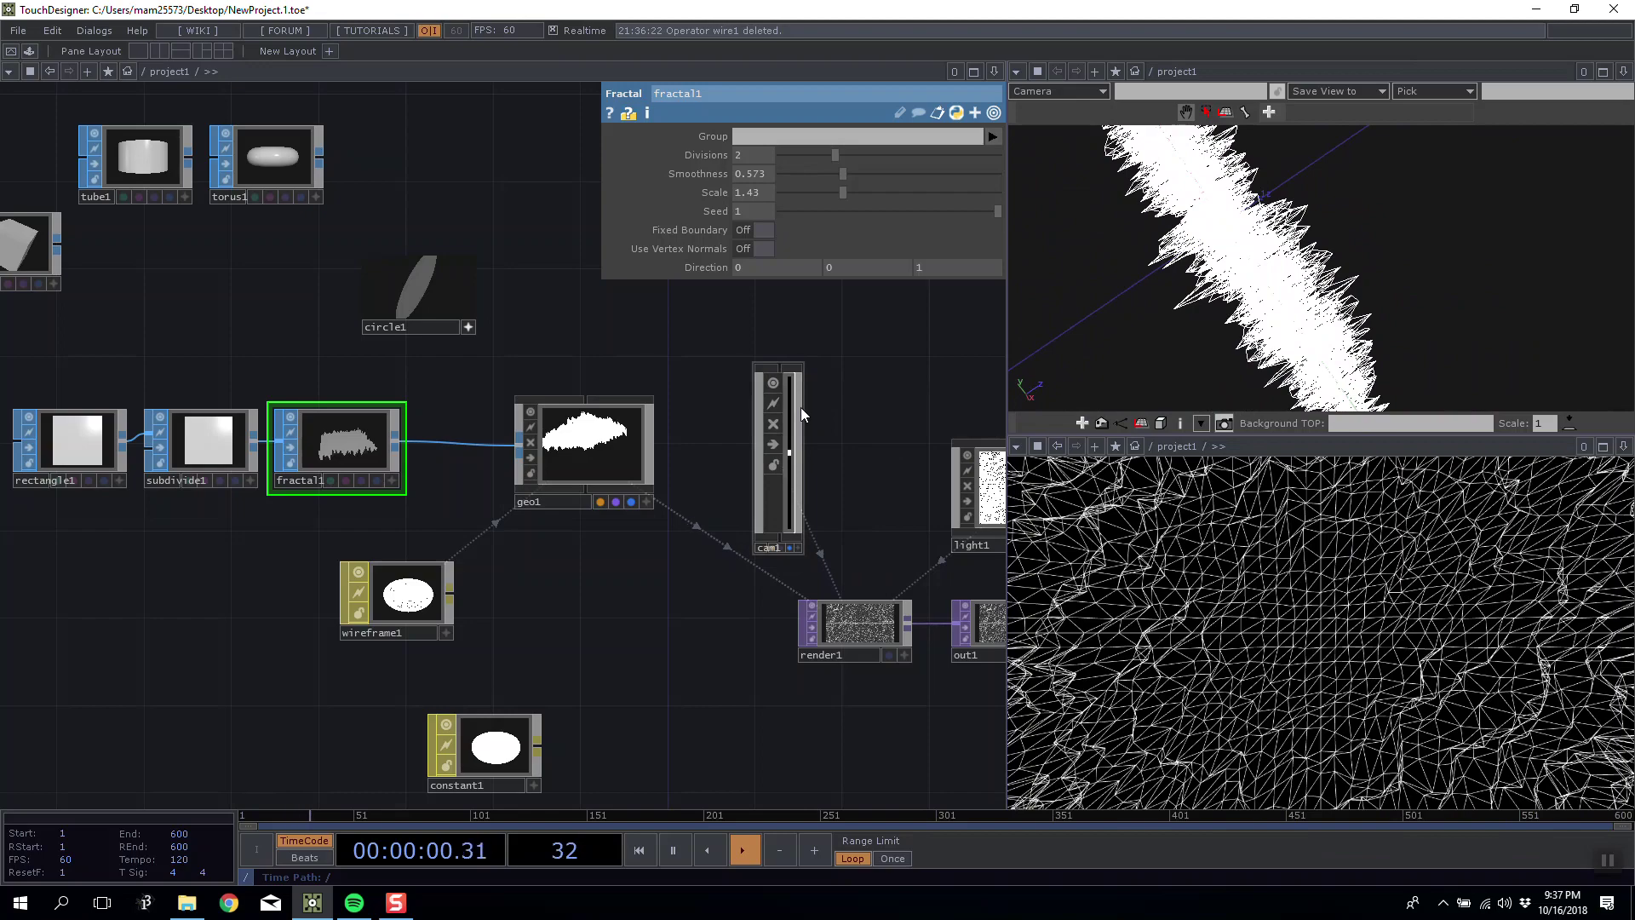
key("ctrl+z")
left_click_drag(886, 430, 632, 381)
scroll(630, 391, "up", 6)
scroll(630, 390, "down", 4)
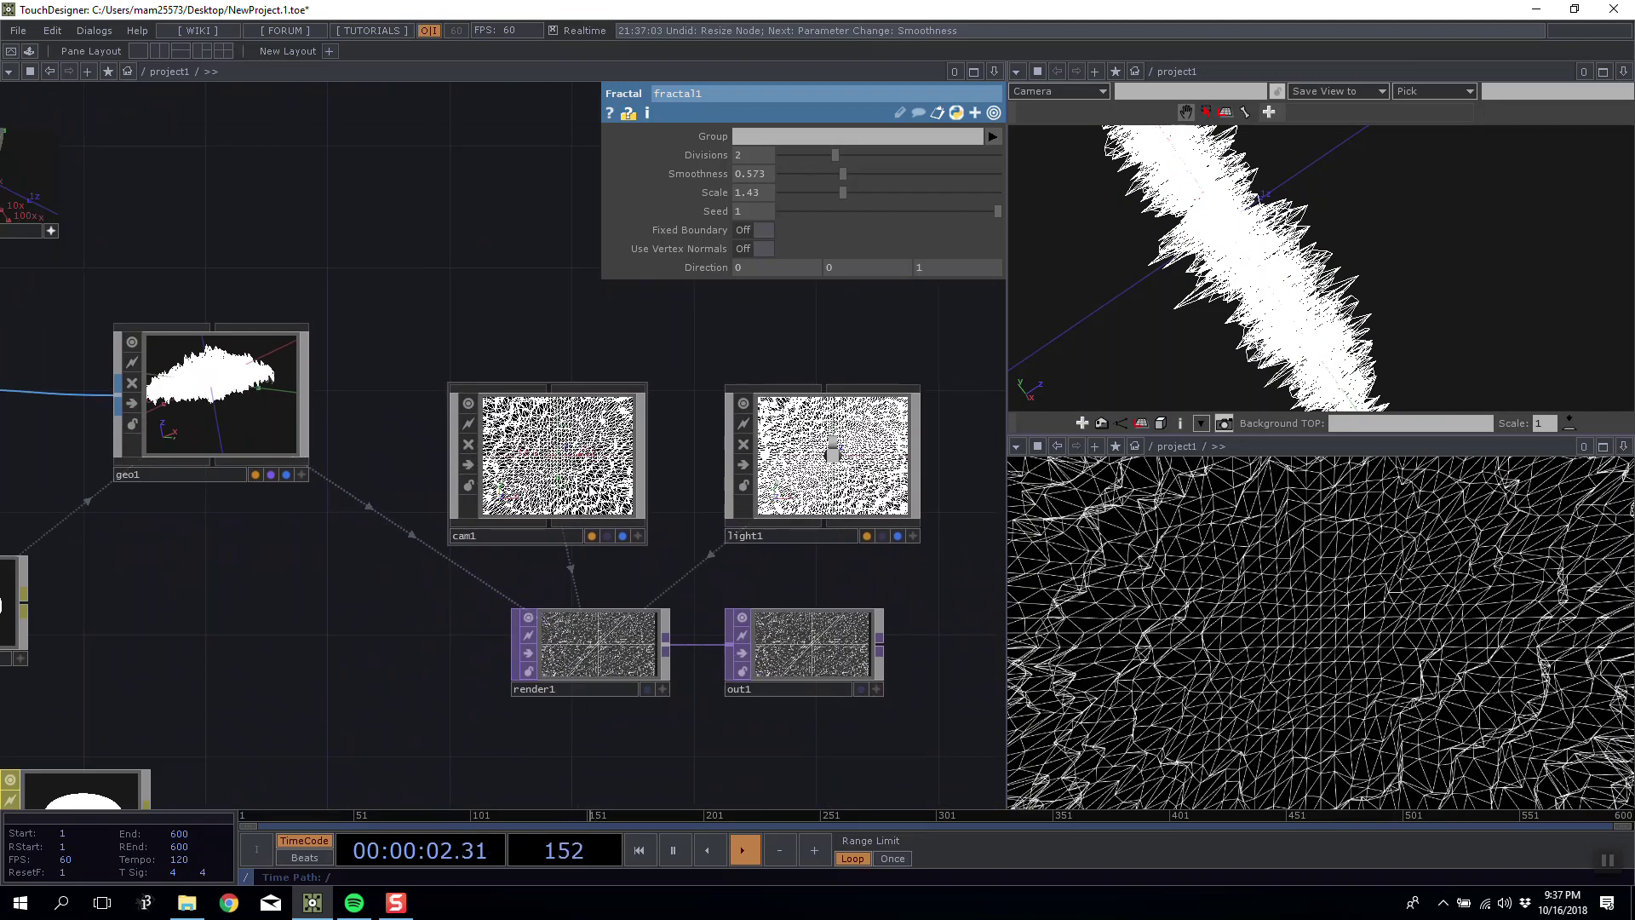
left_click_drag(604, 589, 617, 581)
left_click(560, 455)
left_click_drag(492, 259, 843, 69)
Insert a Transform SOP between rectangle1 and subdivide1 and line it up in the chain.
scroll(453, 305, "down", 5)
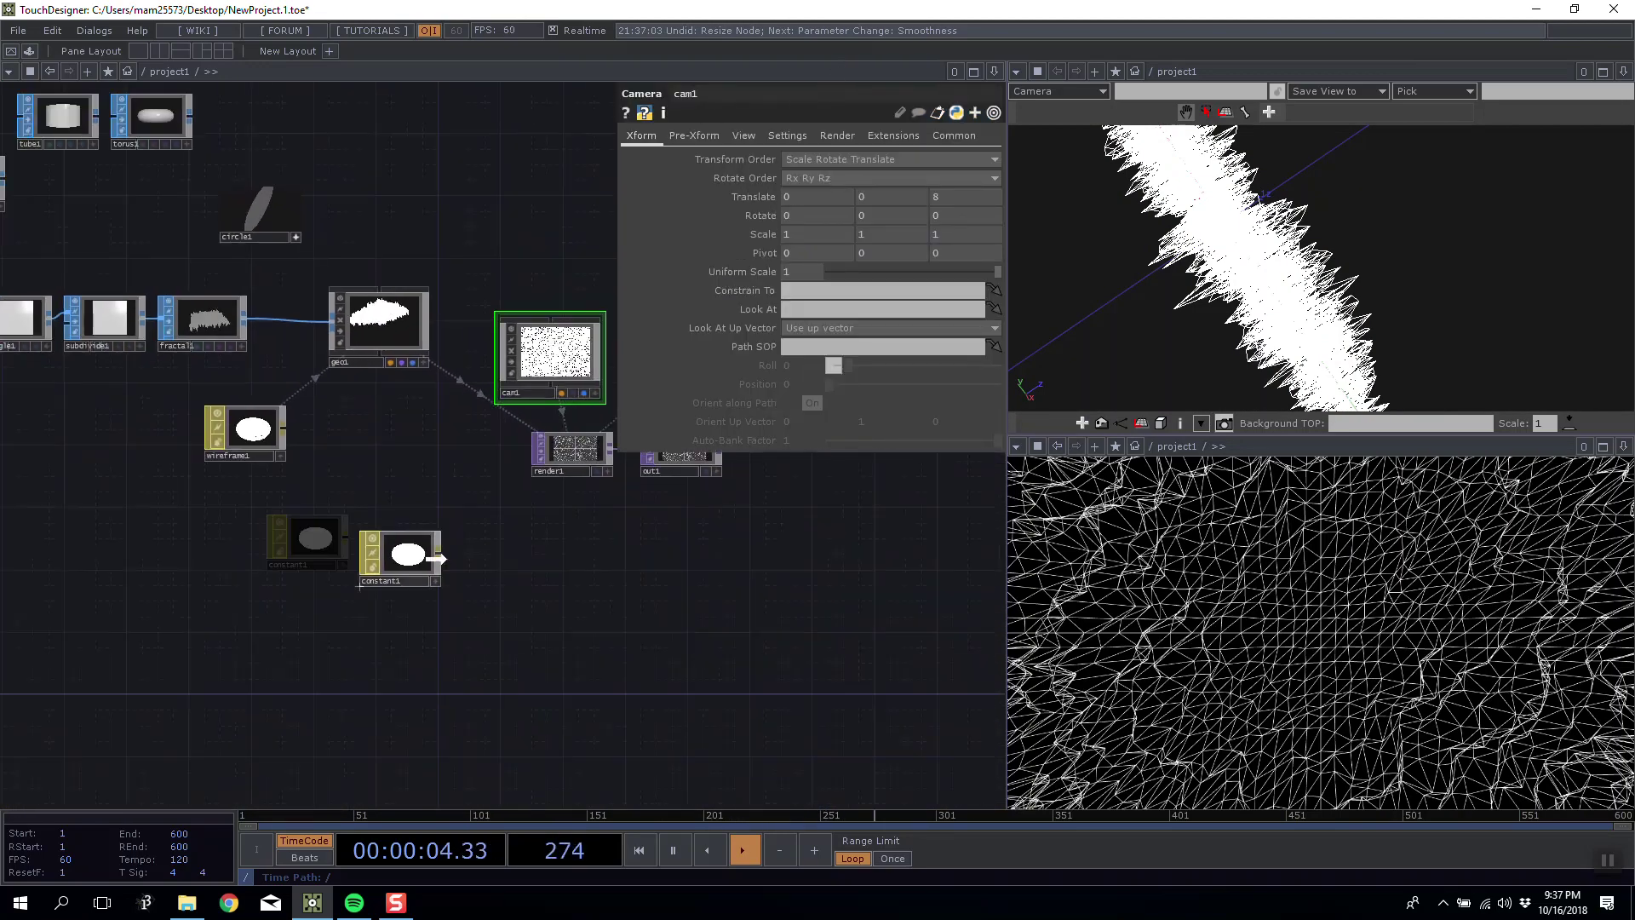
scroll(174, 287, "up", 5)
left_click(171, 286)
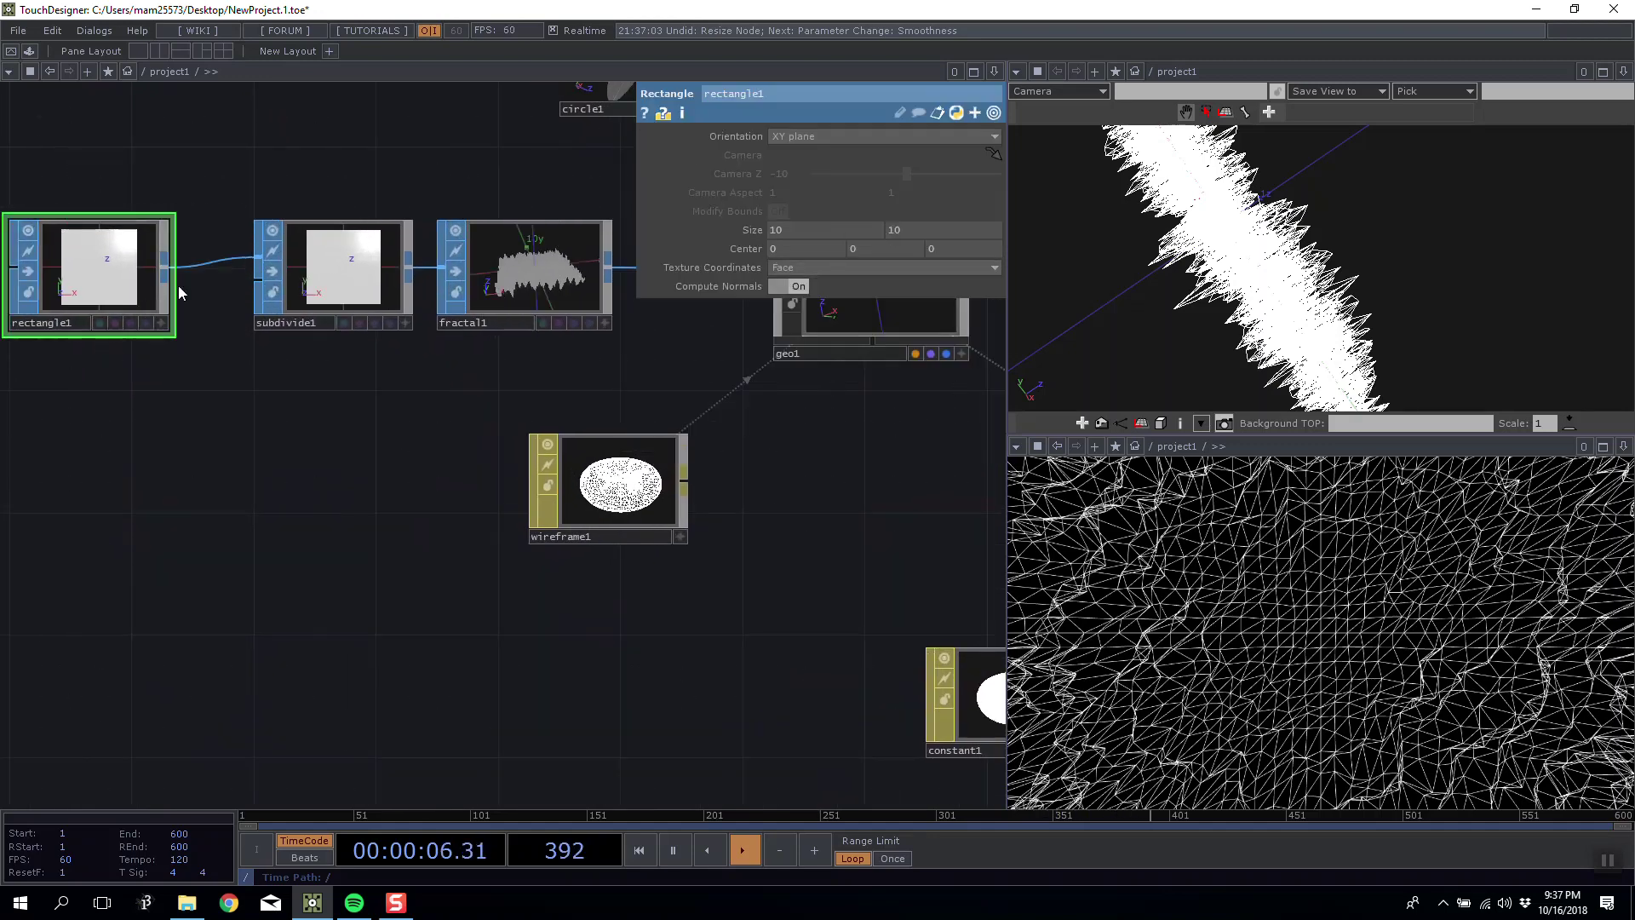
left_click(231, 258)
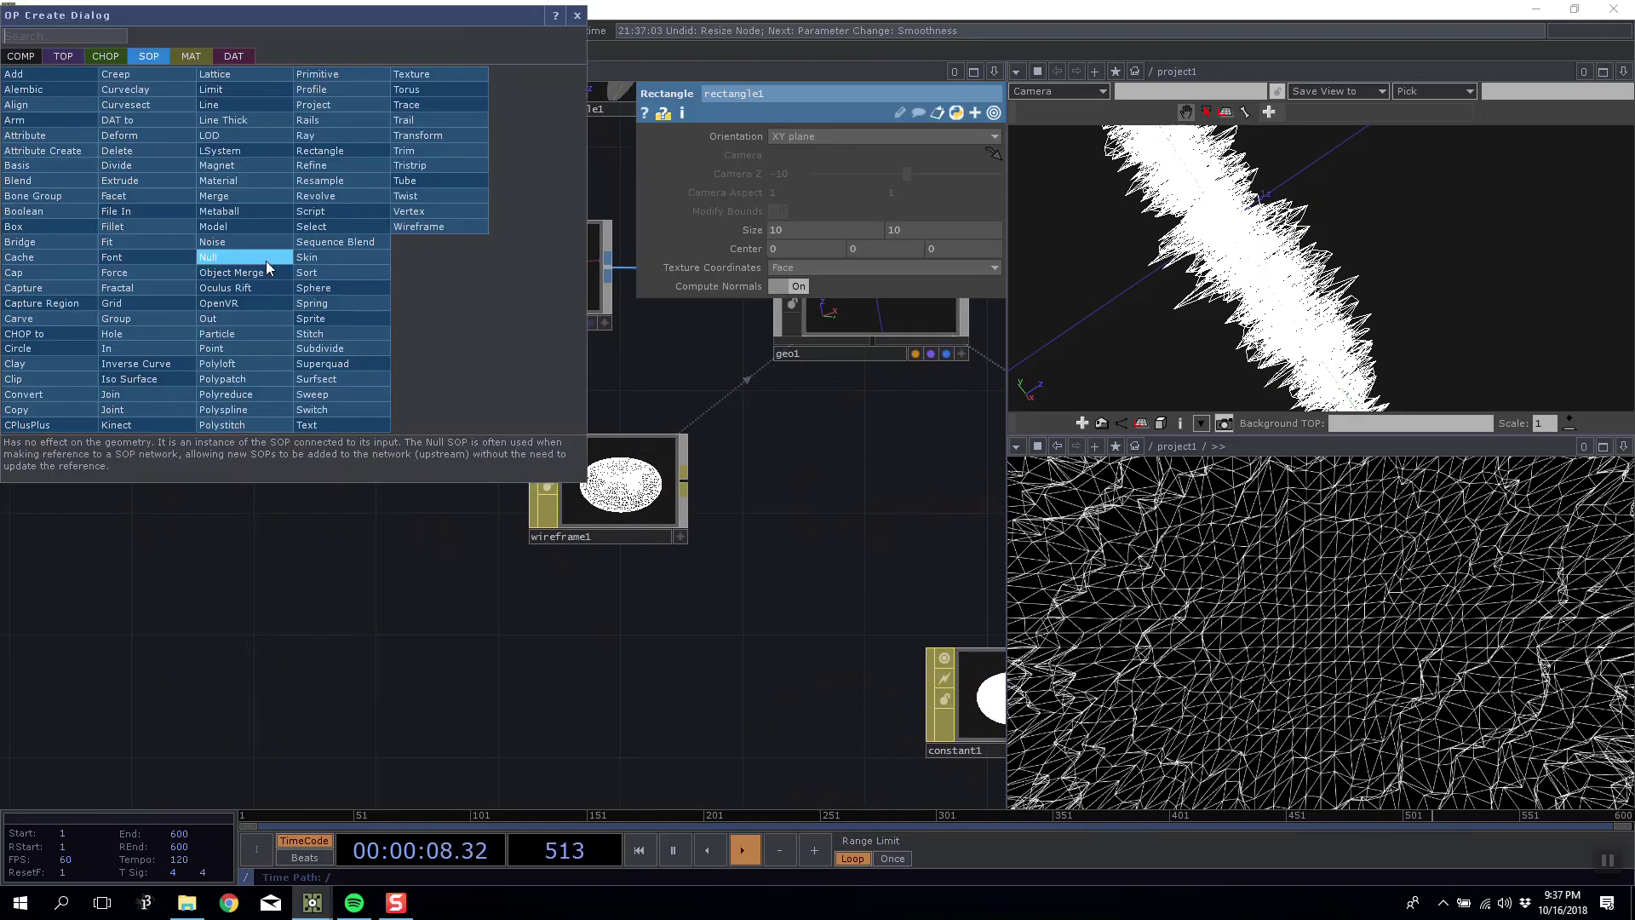
left_click(430, 136)
left_click(240, 455)
left_click_drag(95, 274, 65, 275)
left_click_drag(242, 451, 241, 360)
left_click_drag(45, 266, 71, 267)
left_click_drag(242, 341, 150, 250)
left_click_drag(410, 213, 281, 240)
Home the scene view on all objects and orbit it to compare the fractal plane with the camera position.
scroll(362, 264, "down", 3)
left_click_drag(326, 176, 296, 229)
left_click_drag(730, 528, 409, 511)
left_click_drag(1287, 272, 1184, 242)
right_click(1299, 238)
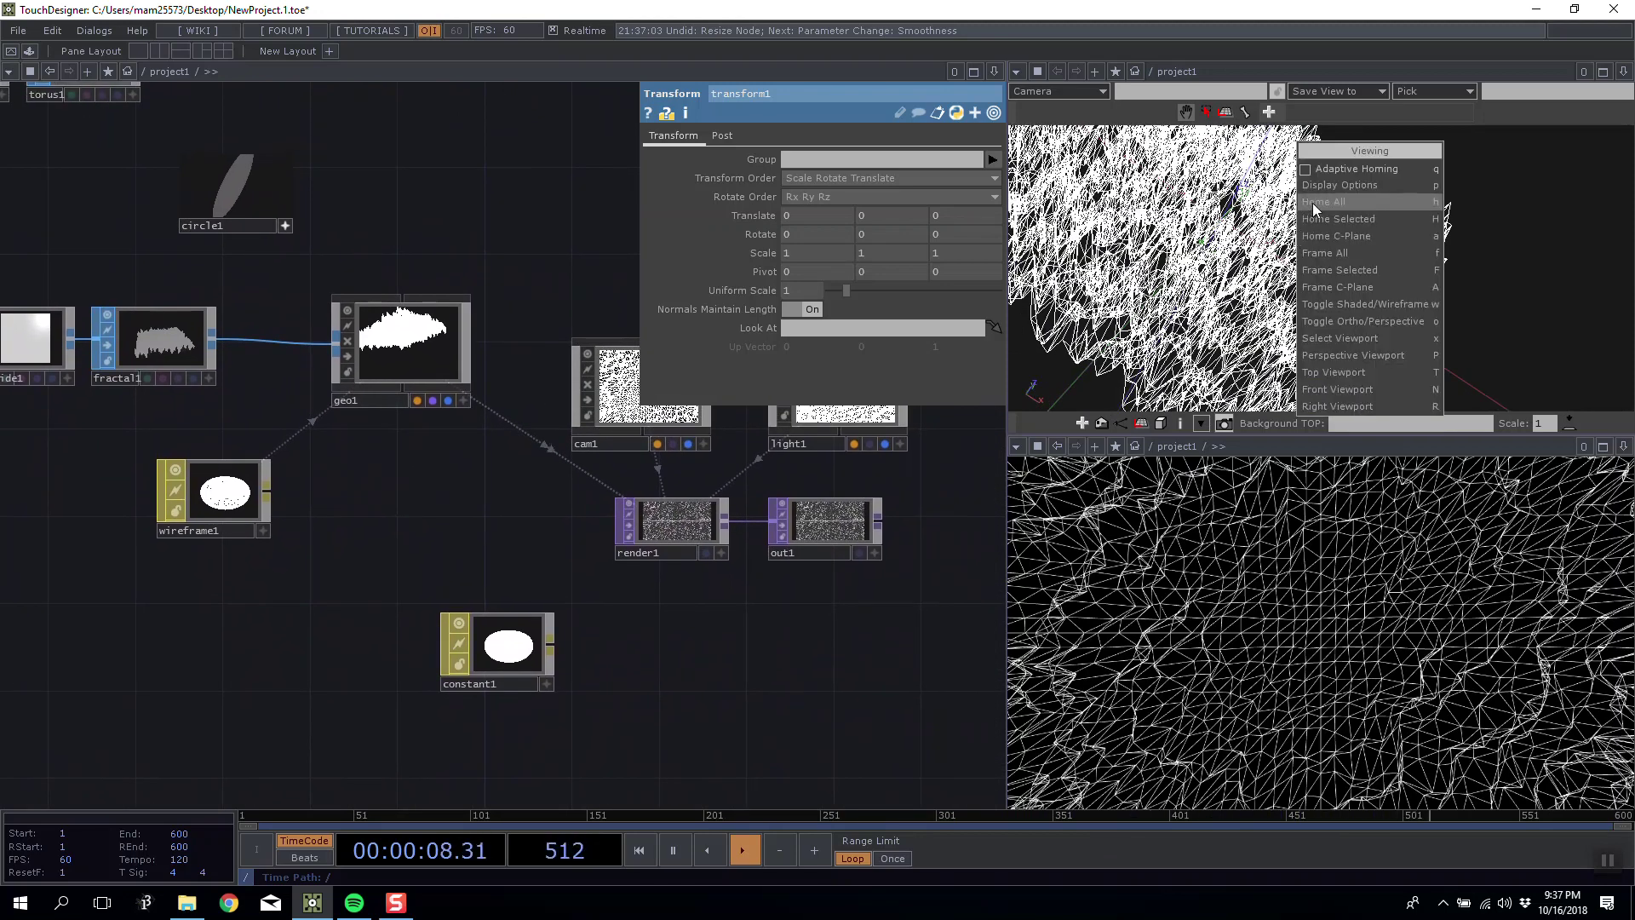
left_click(1314, 206)
mouse_move(1316, 260)
left_mouse_down()
mouse_move(1430, 311)
mouse_move(1298, 274)
mouse_move(1327, 262)
left_mouse_up()
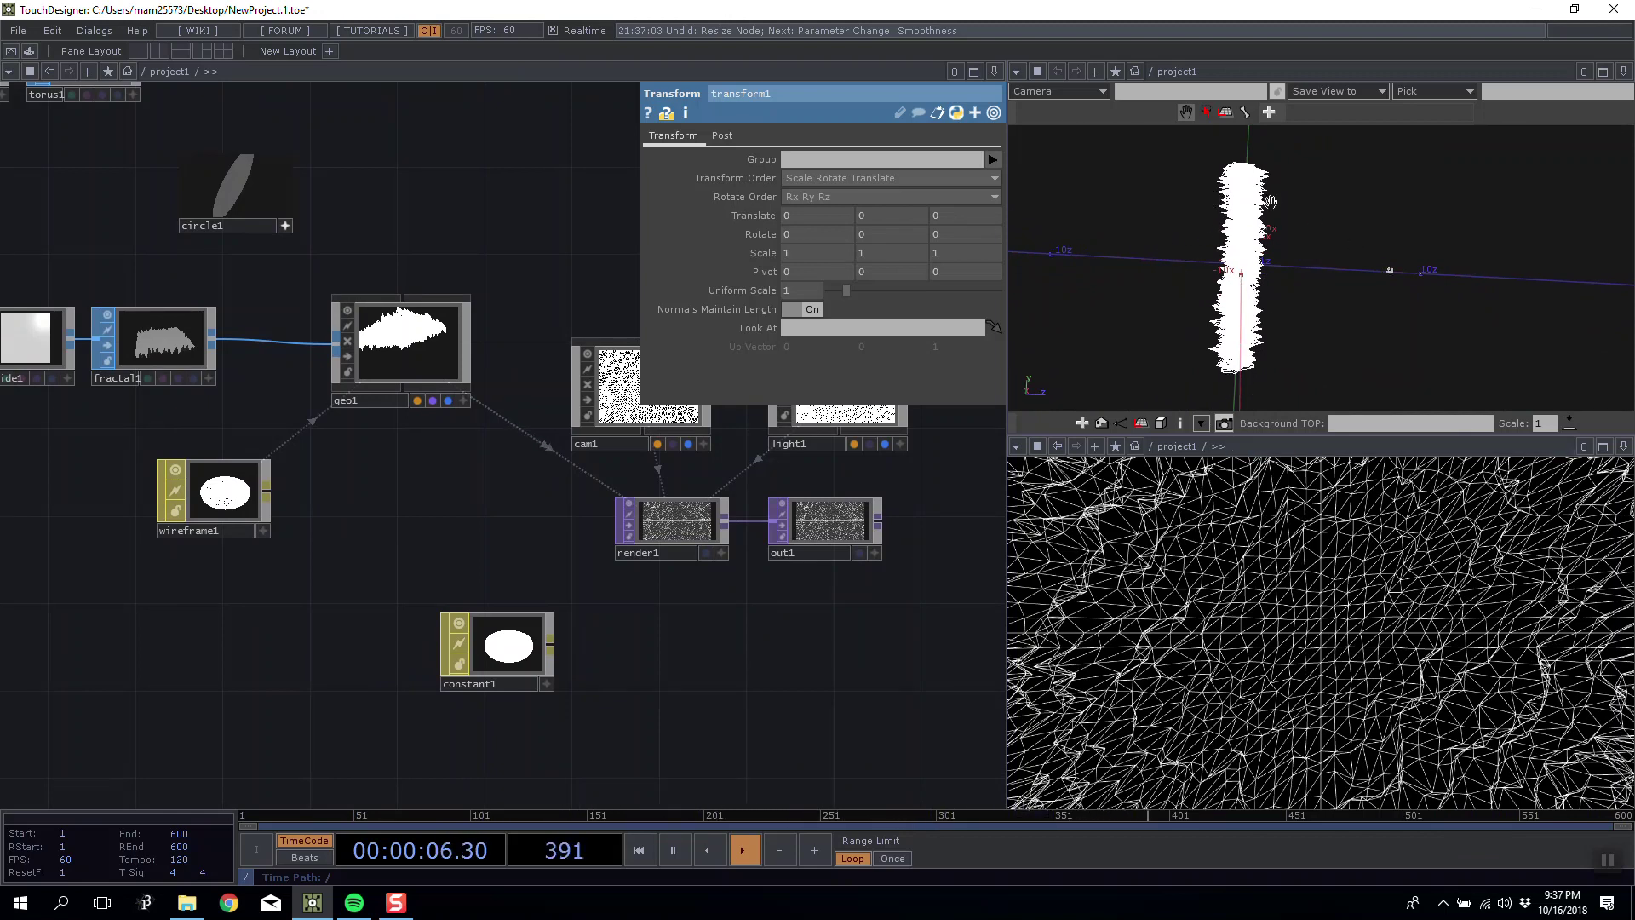
Set transform1's X rotation to -90 so the plane lies flat.
scroll(470, 473, "down", 3)
left_click_drag(298, 473, 409, 484)
scroll(332, 475, "up", 3)
middle_click_drag(794, 221, 720, 217)
mouse_move(1202, 279)
left_mouse_down()
mouse_move(1276, 398)
mouse_move(1348, 391)
mouse_move(1204, 228)
mouse_move(1191, 261)
left_mouse_up()
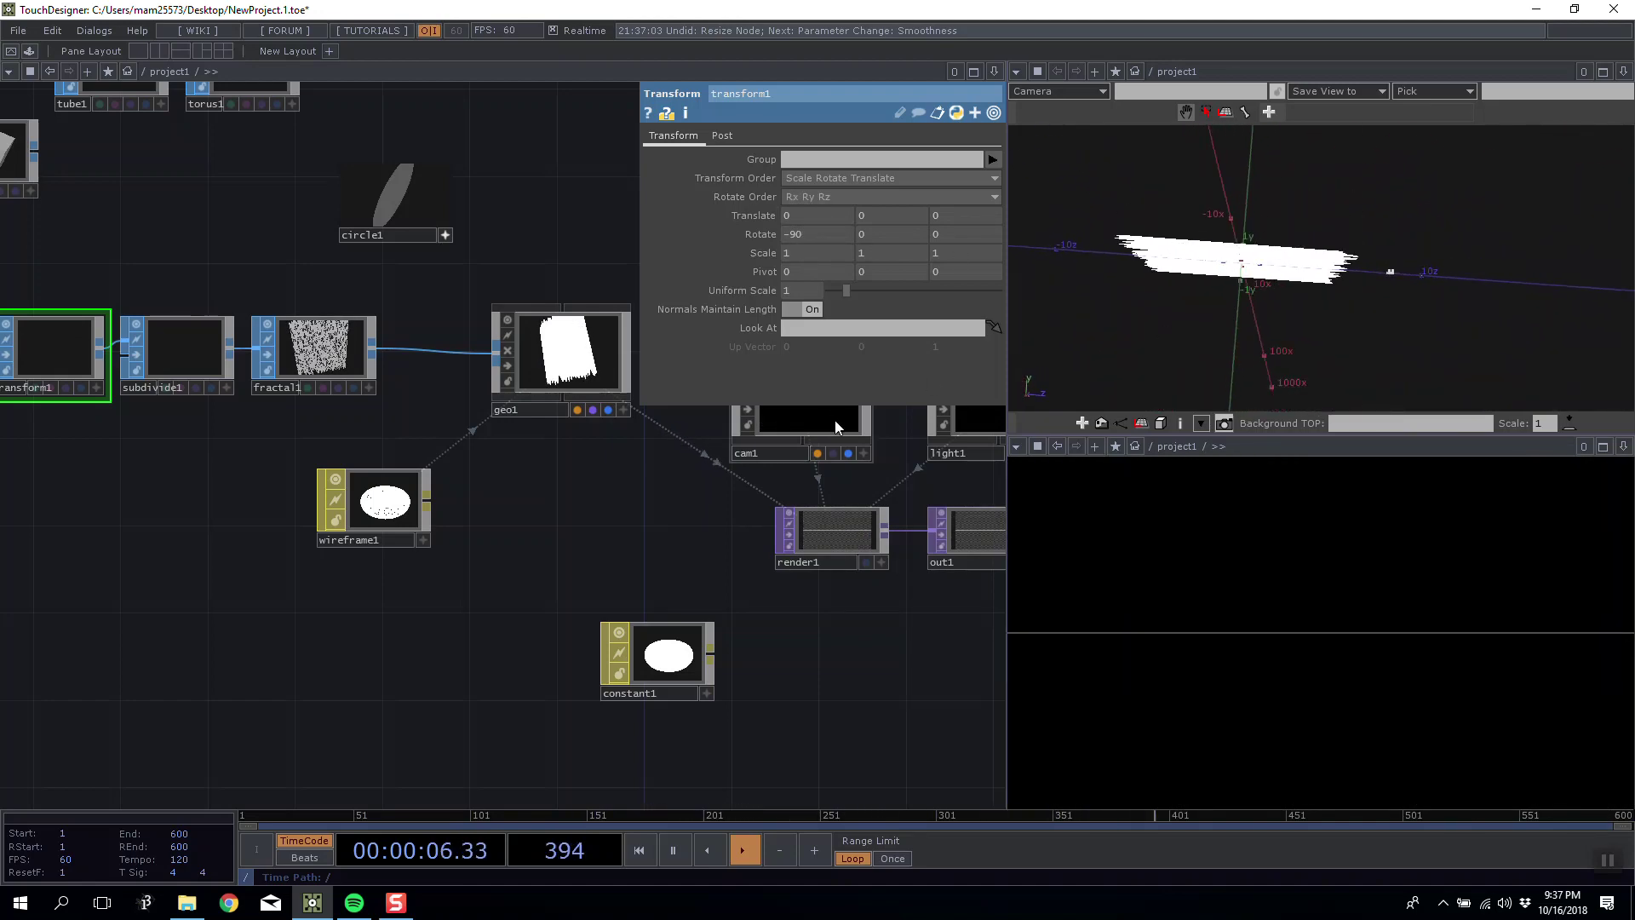
Turn on Use Vertex Normals for fractal1 and orbit the scene view around the surface.
left_click_drag(364, 417, 437, 417)
left_click(434, 368)
scroll(405, 362, "up", 3)
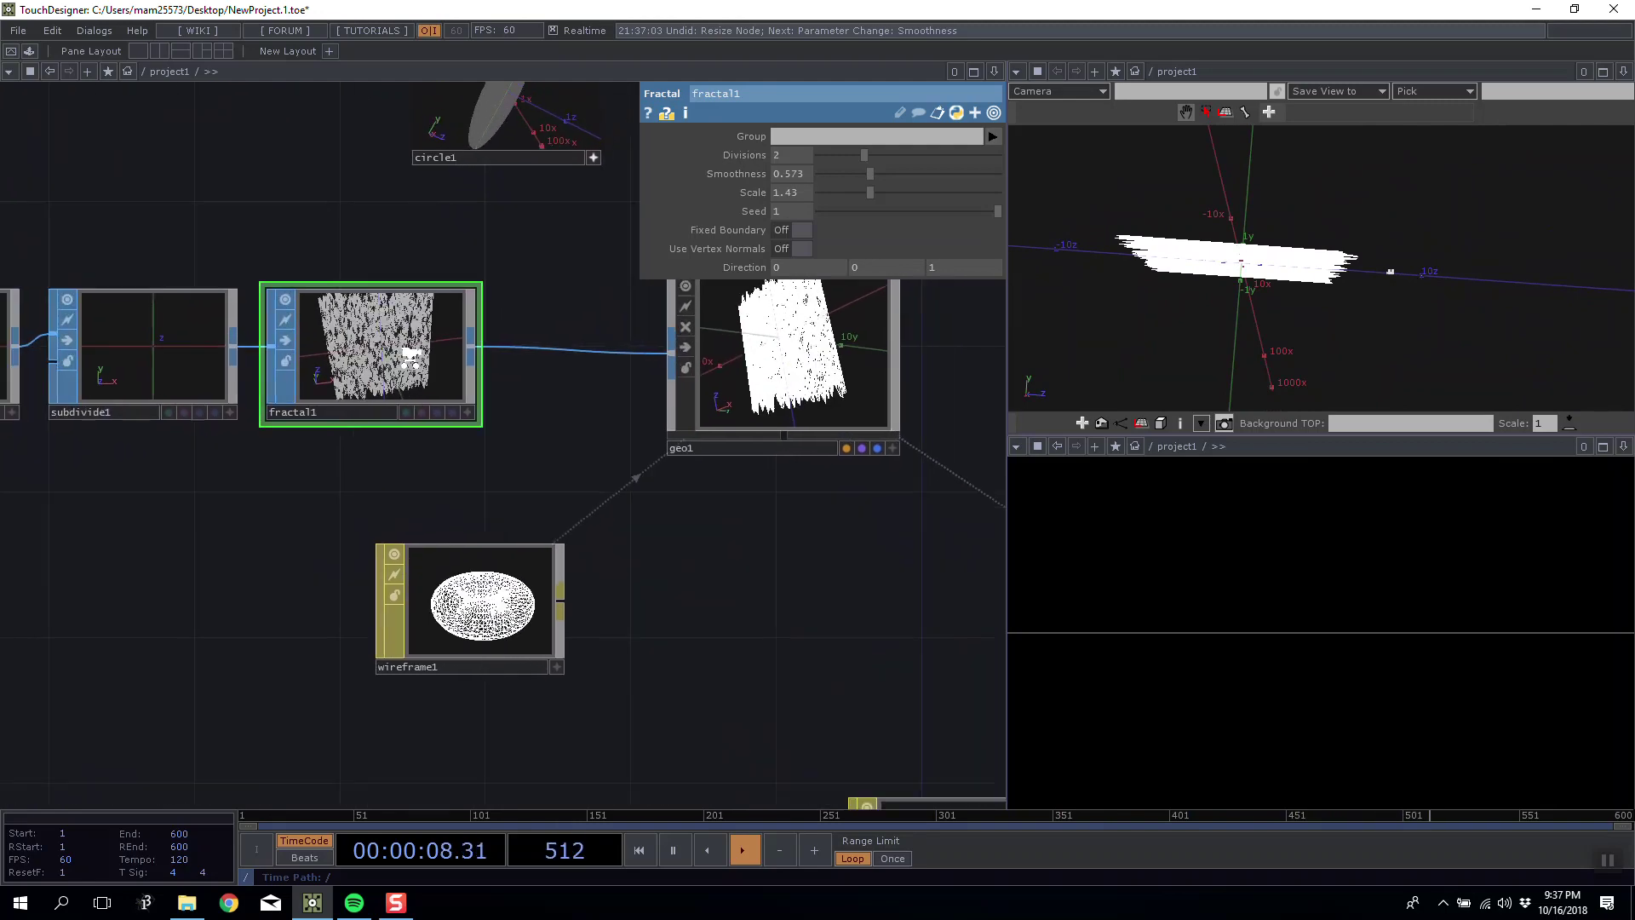
left_click(791, 235)
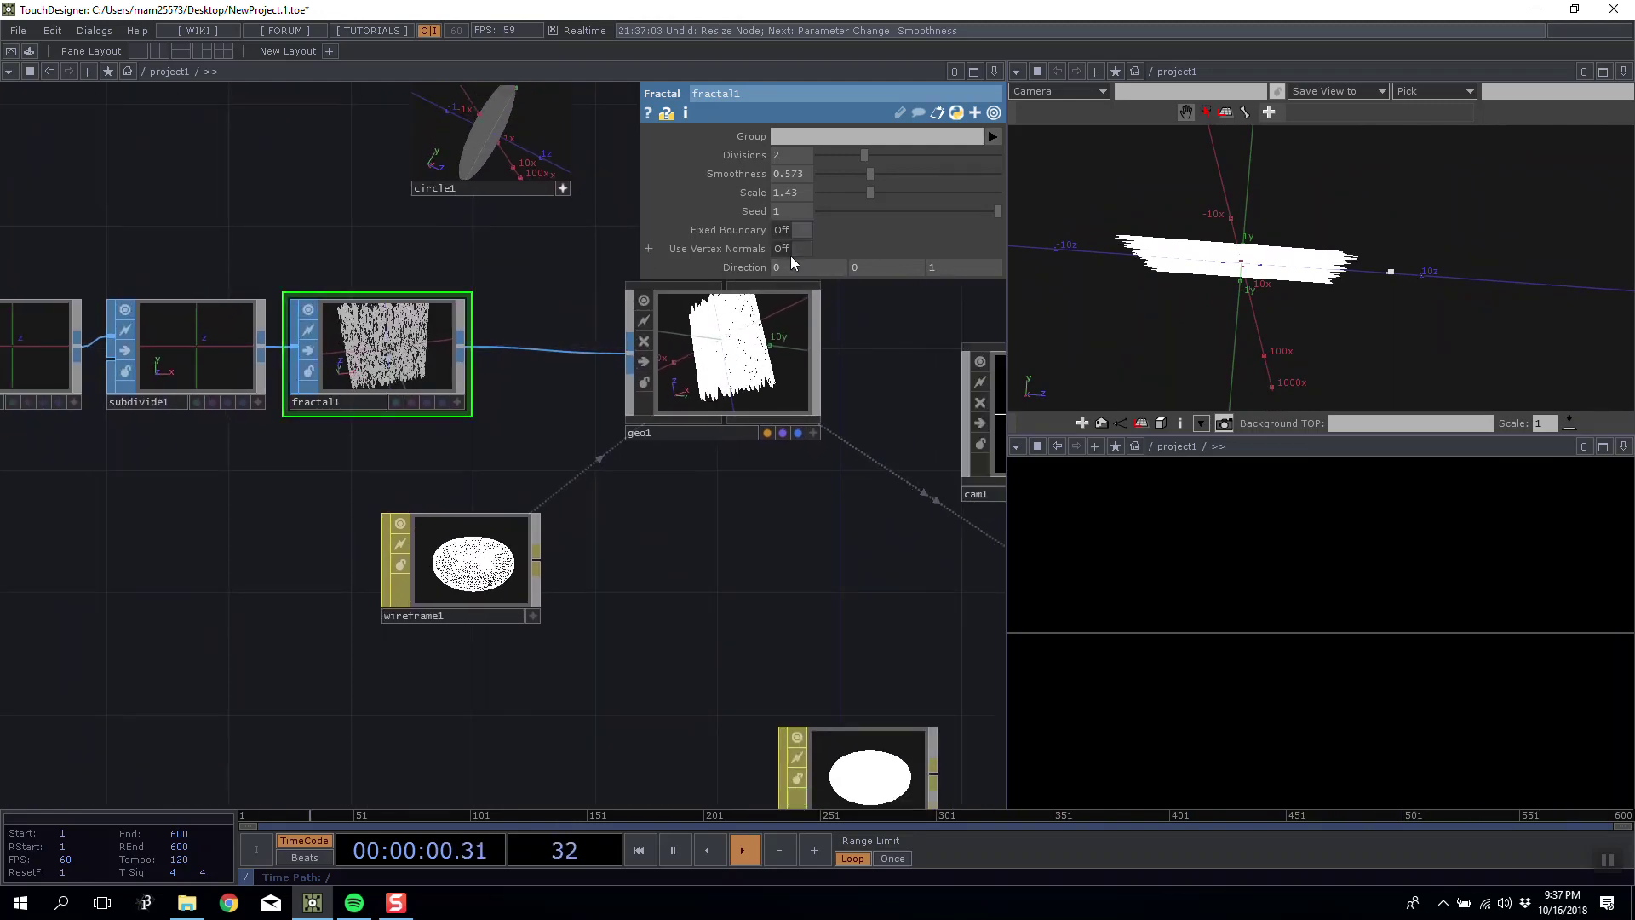
left_click(791, 254)
left_click_drag(1214, 256, 1308, 279)
scroll(1321, 268, "up", 5)
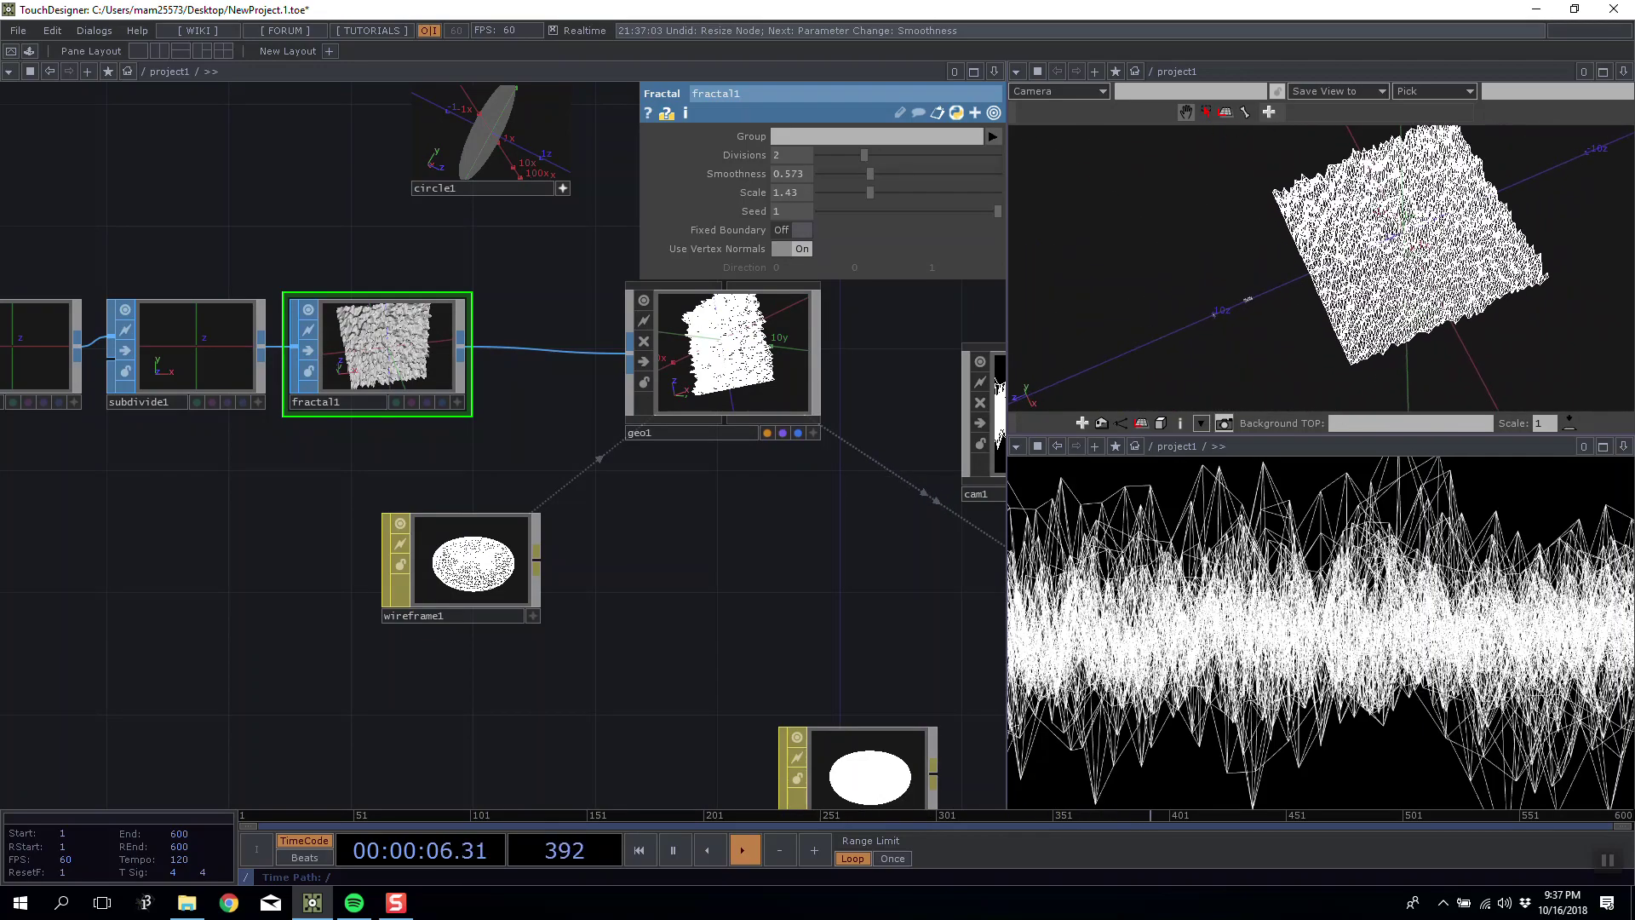
View the surface from the side in the scene view and reduce fractal1's divisions to 1.
right_click_drag(1397, 256, 1240, 284)
left_click_drag(1325, 350, 1040, 212)
left_click_drag(864, 155, 815, 165)
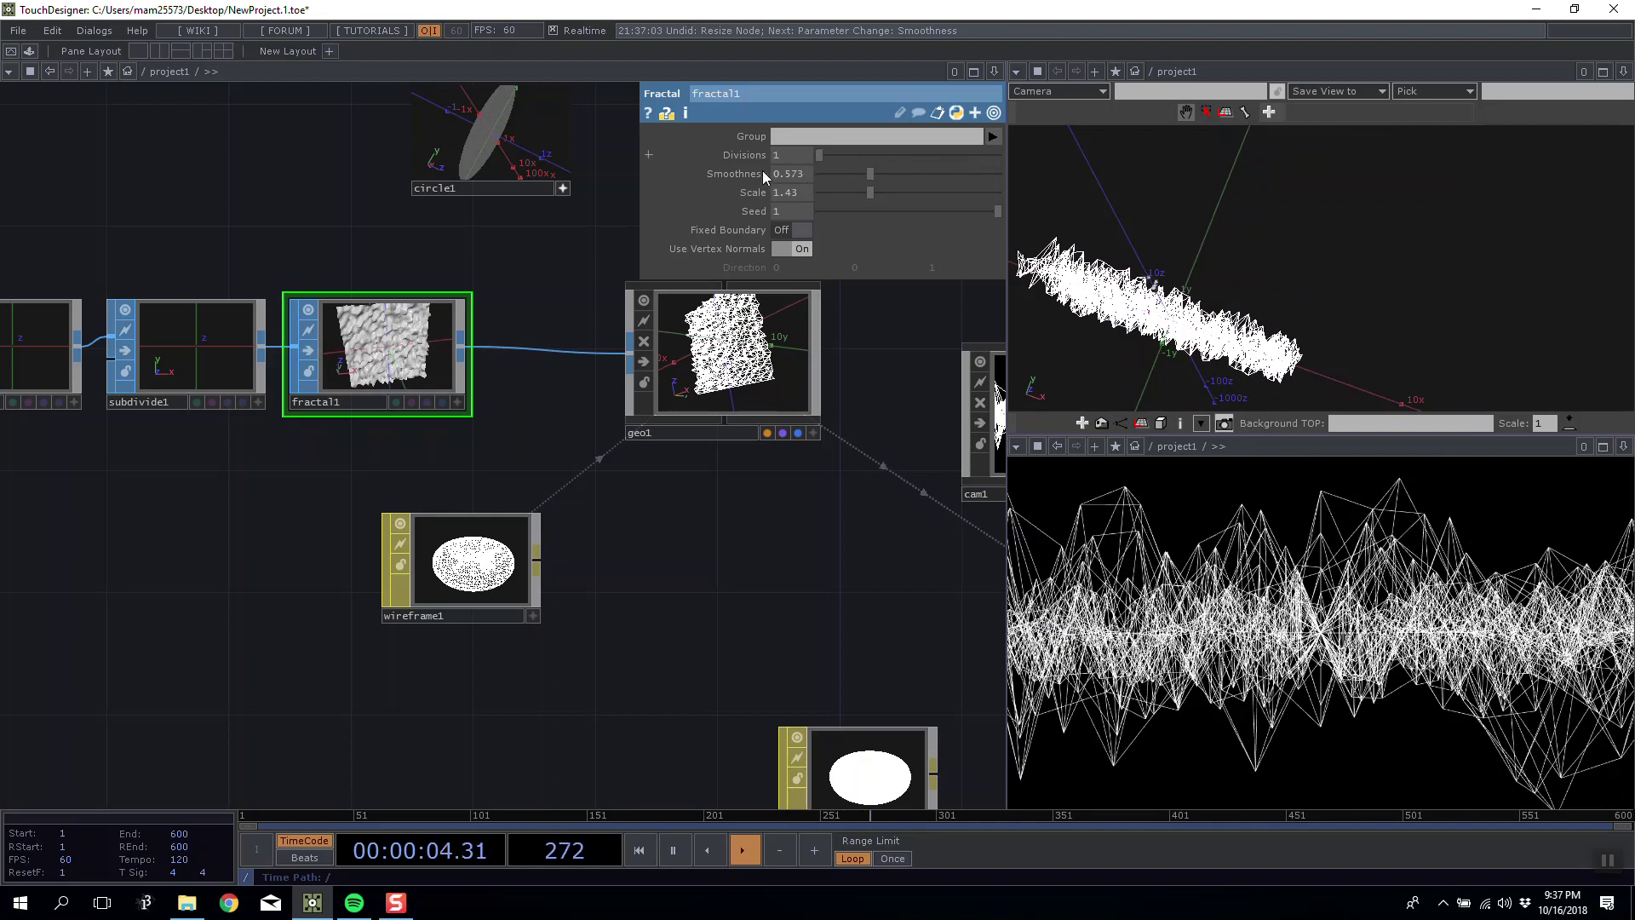
Insert a Noise SOP into the connection between fractal1 and geo1.
right_click(528, 349)
left_click(550, 334)
type("no")
key("Return")
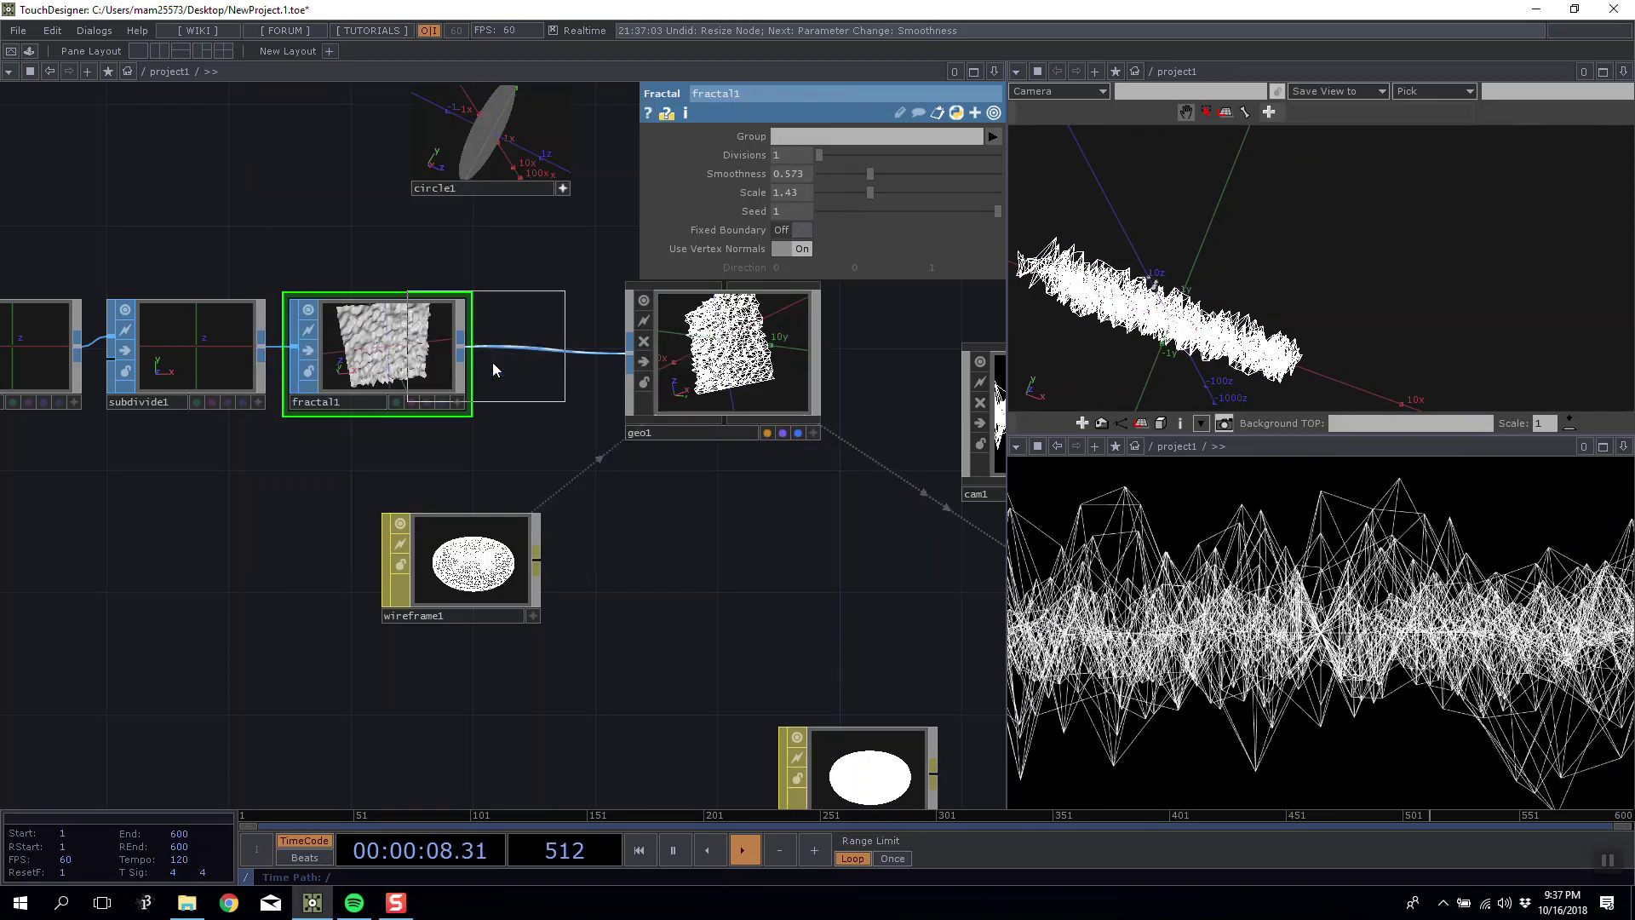
left_click(584, 428)
scroll(554, 411, "up", 10)
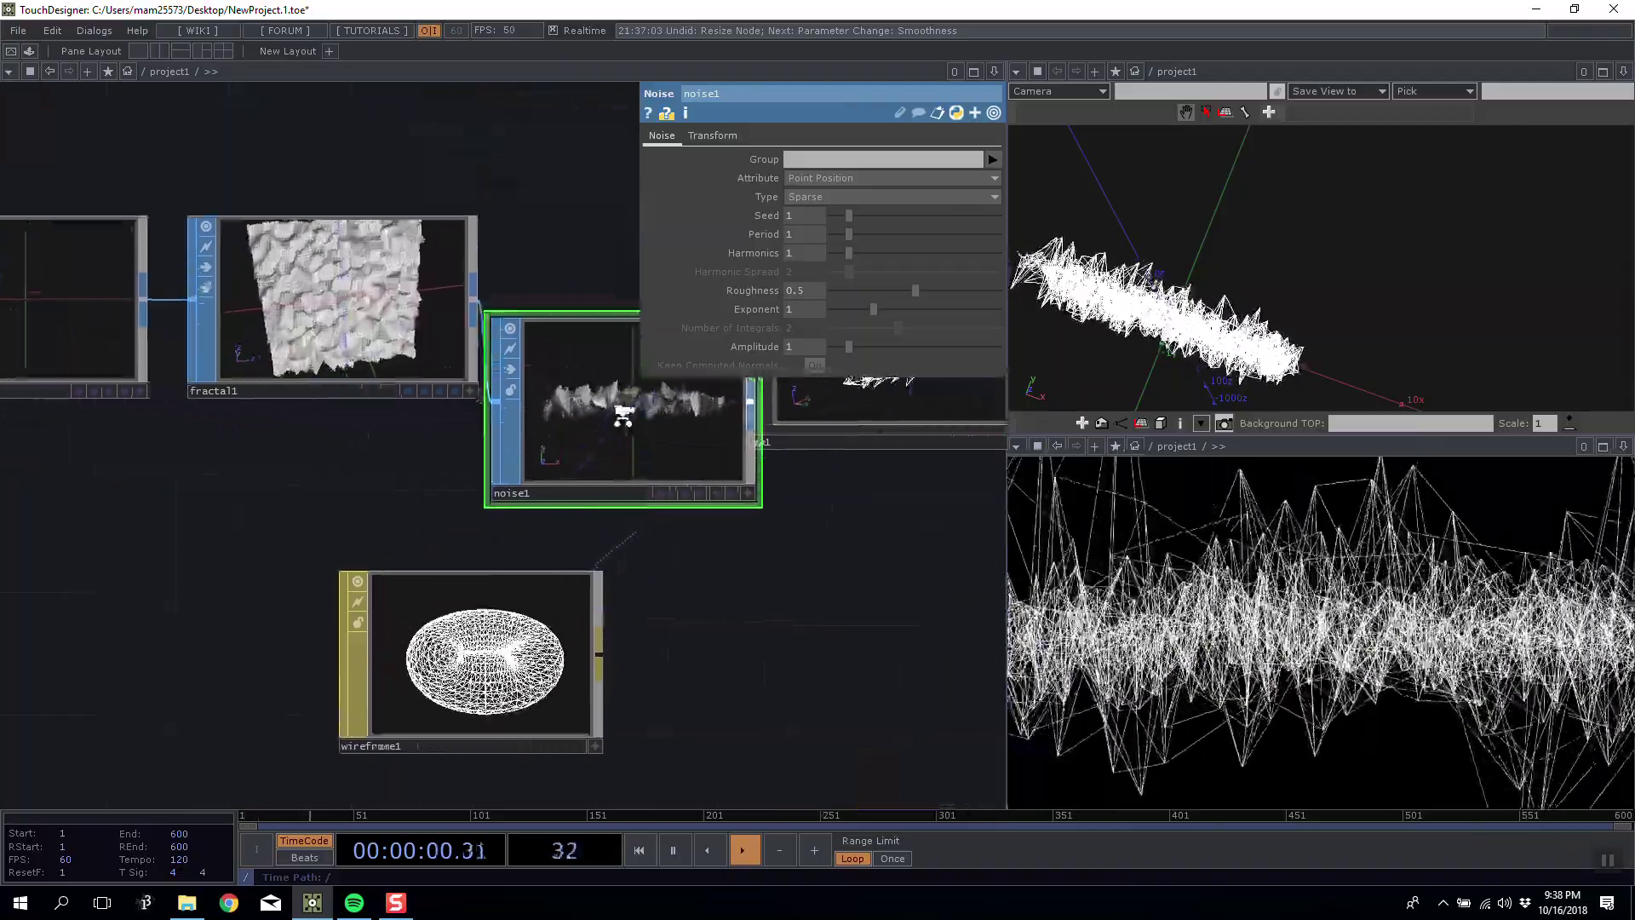
Set noise1's seed to 1.23, period to 1.15 and amplitude to 0.33, and inspect the distorted surface in the scene view.
left_click_drag(920, 790, 759, 739)
left_click_drag(846, 215, 850, 238)
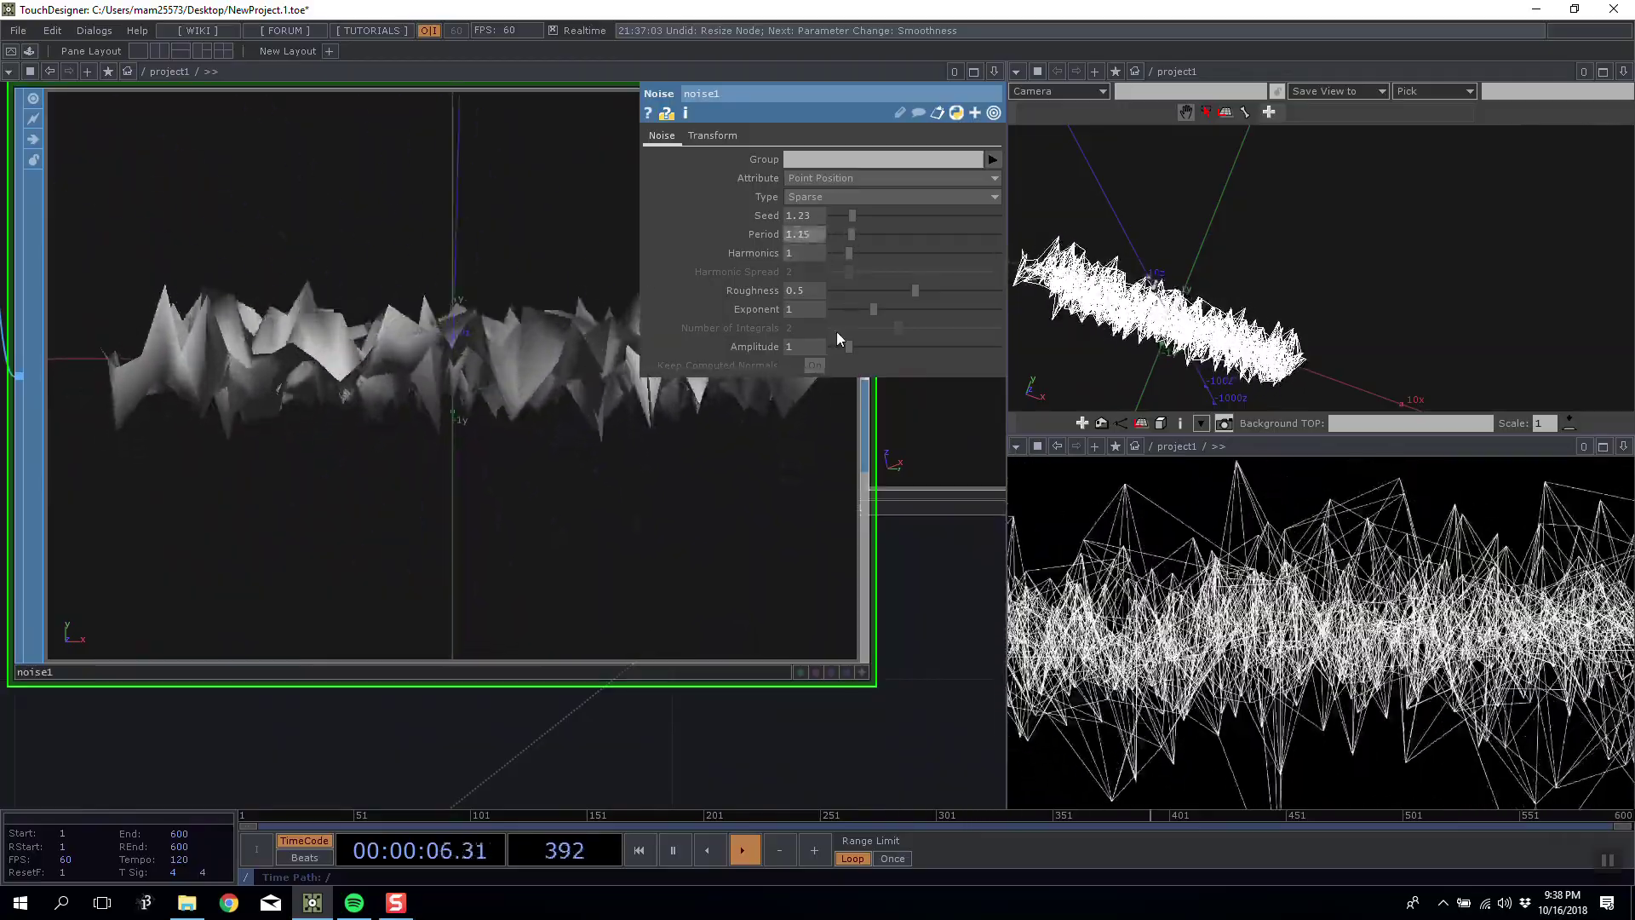
left_click_drag(848, 348, 836, 348)
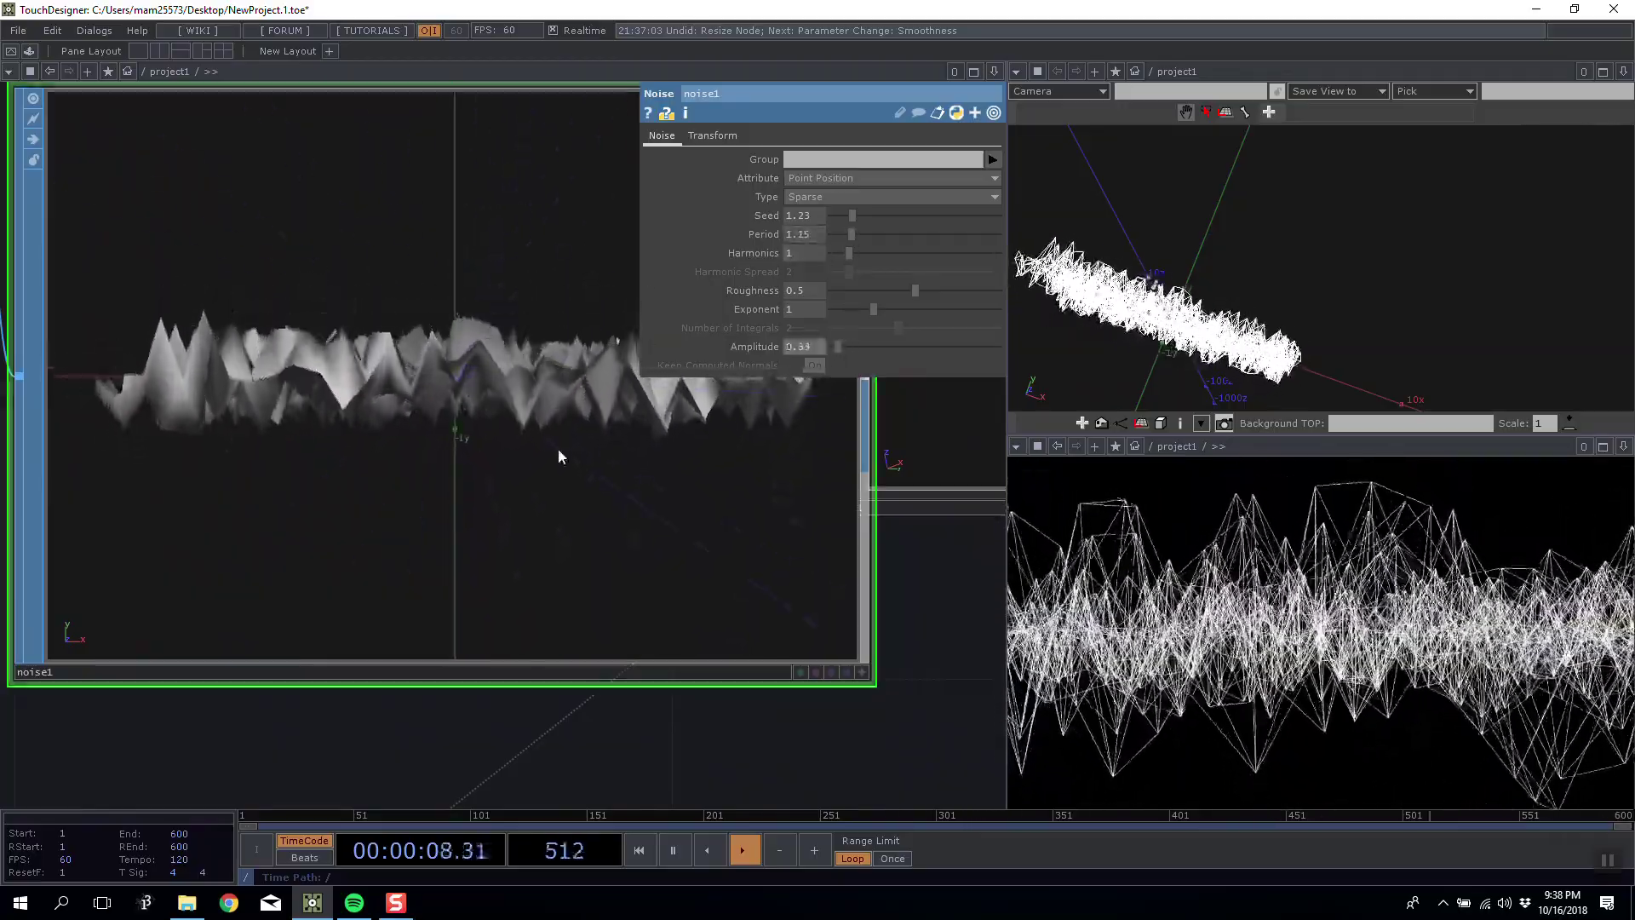
left_click_drag(1223, 299, 1054, 344)
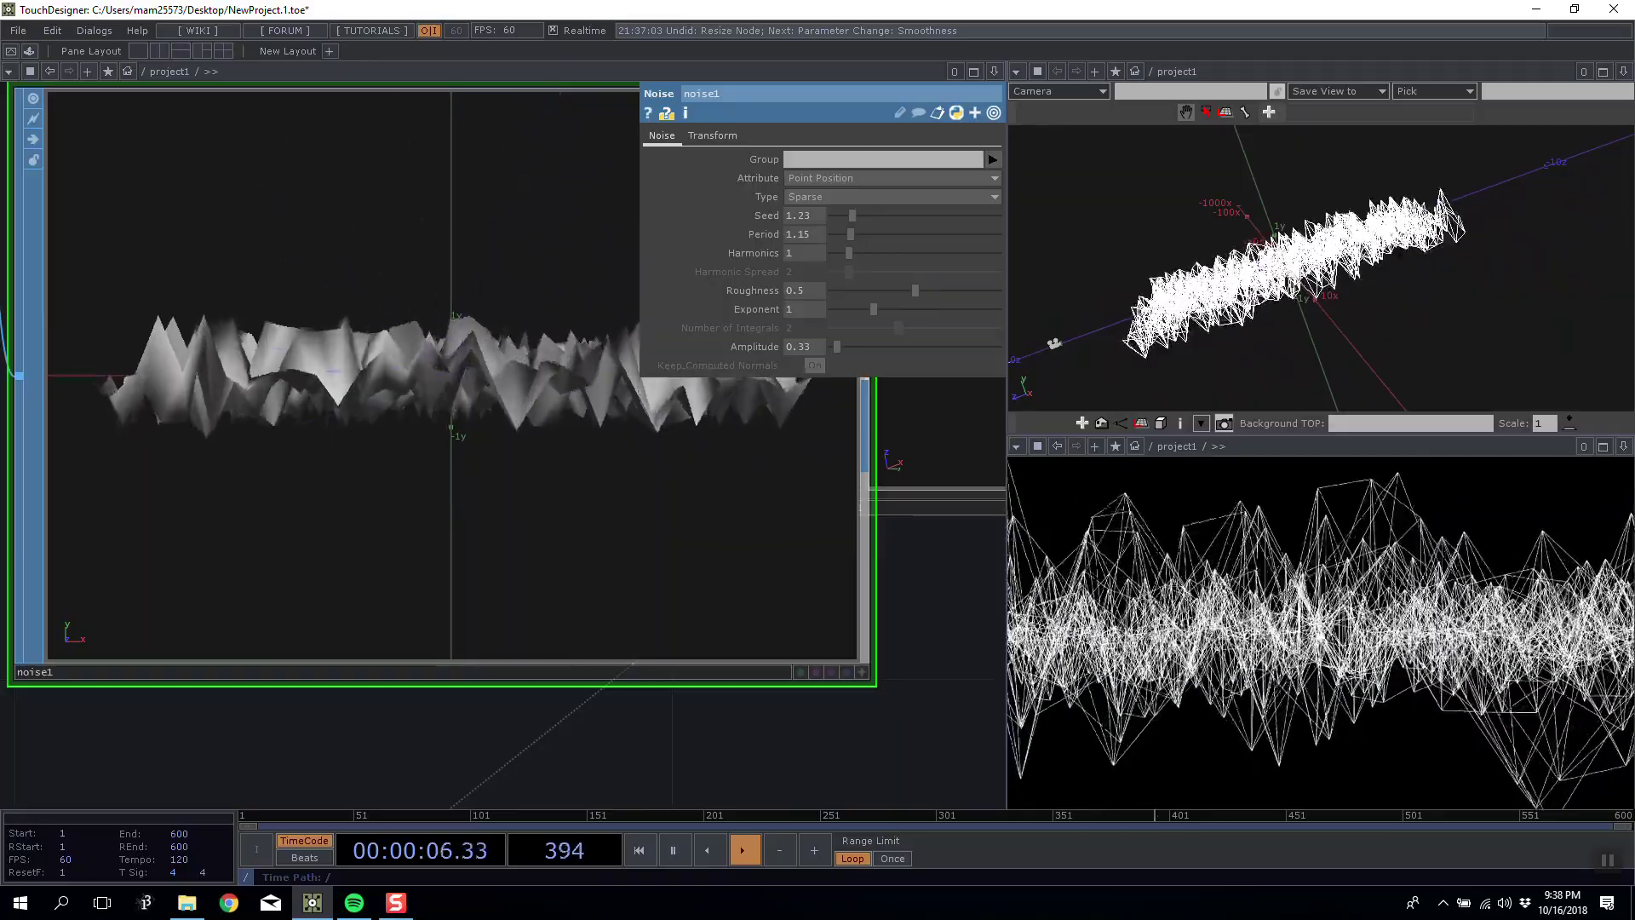
left_click_drag(1516, 299, 1329, 277)
scroll(584, 356, "down", 8)
scroll(575, 358, "up", 1)
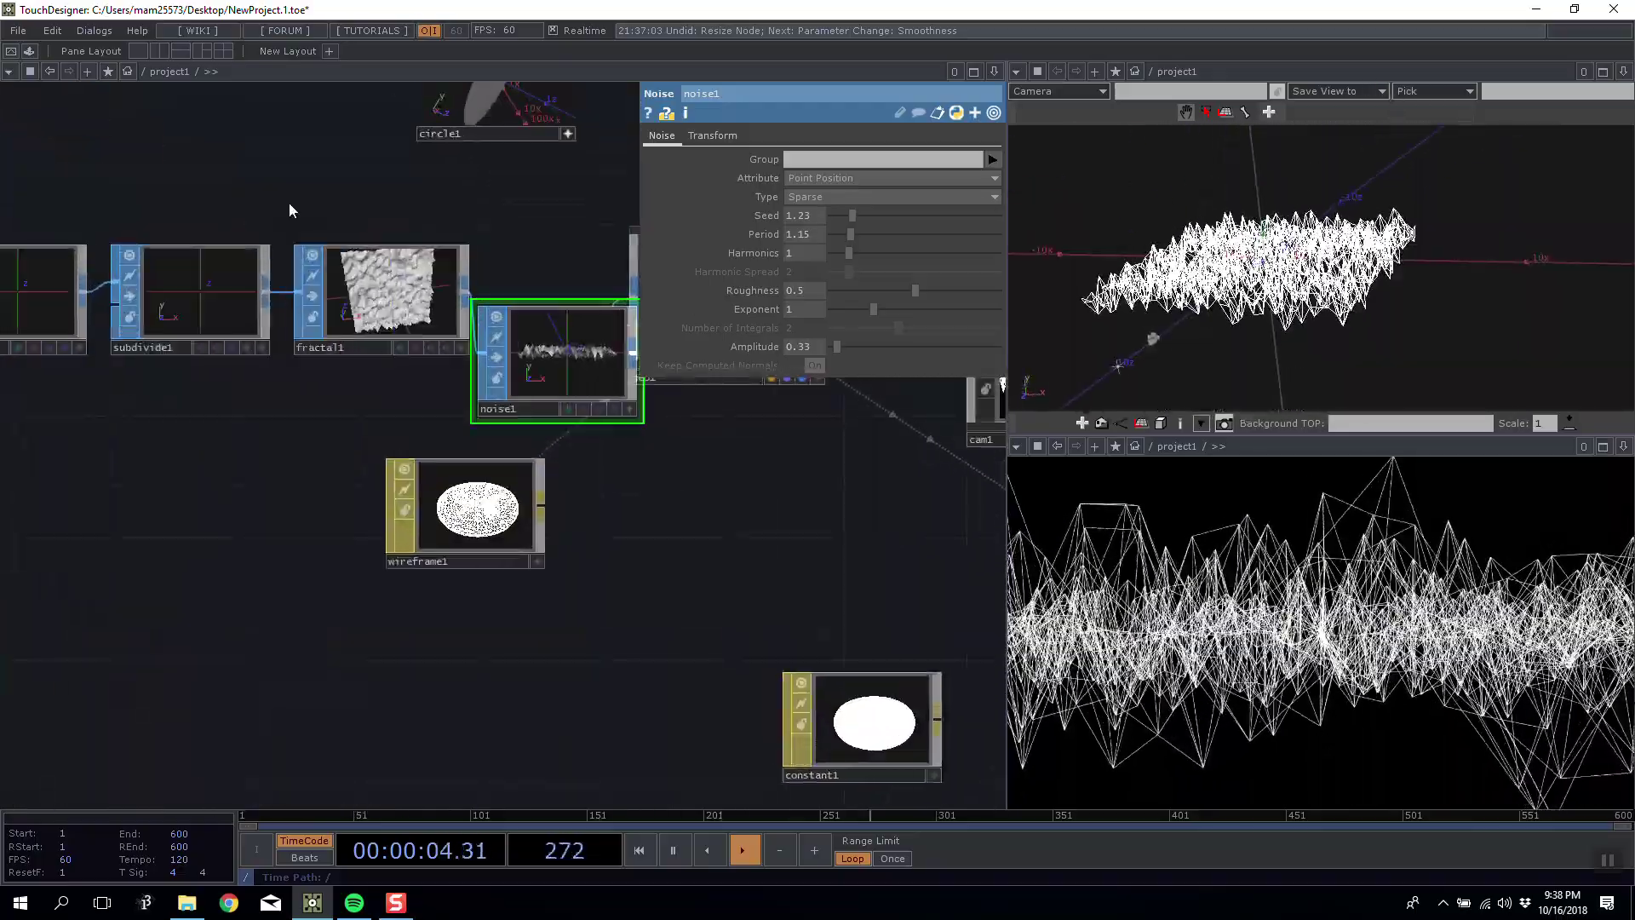
Delete noise1 and fractal1 so that subdivide1 feeds geo1 directly.
key("Delete")
left_click_drag(206, 305, 275, 322)
mouse_move(1248, 236)
left_mouse_down()
mouse_move(1296, 322)
mouse_move(1277, 213)
mouse_move(1274, 253)
left_mouse_up()
left_click_drag(134, 297, 365, 380)
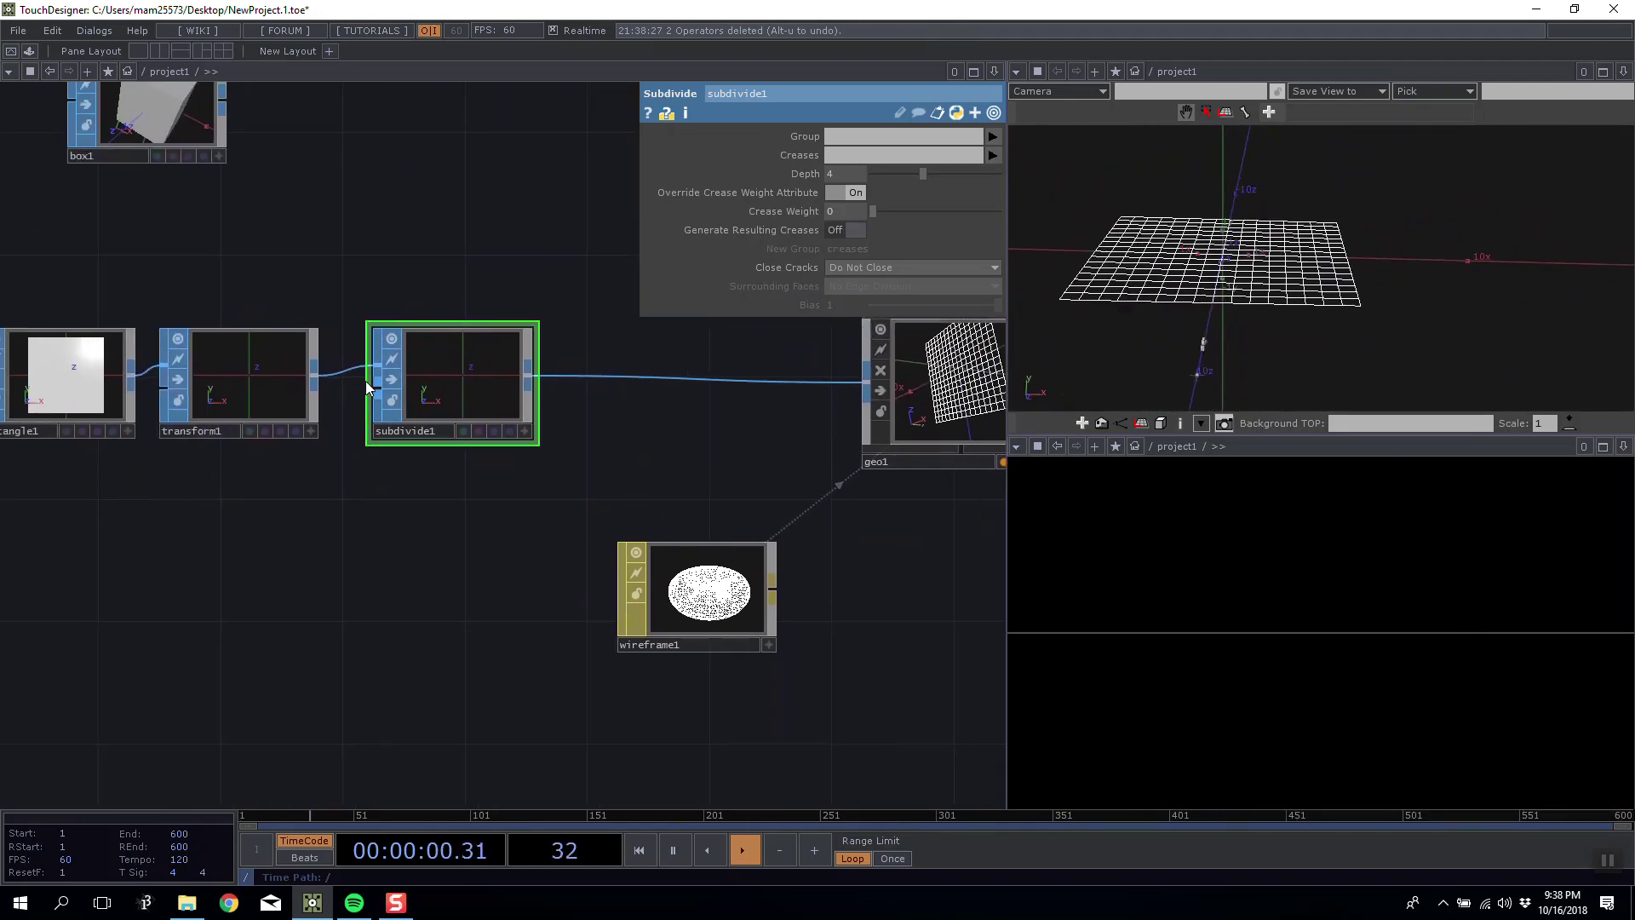
Insert a Fractal SOP into the connection between subdivide1 and geo1.
right_click(608, 378)
left_click(647, 359)
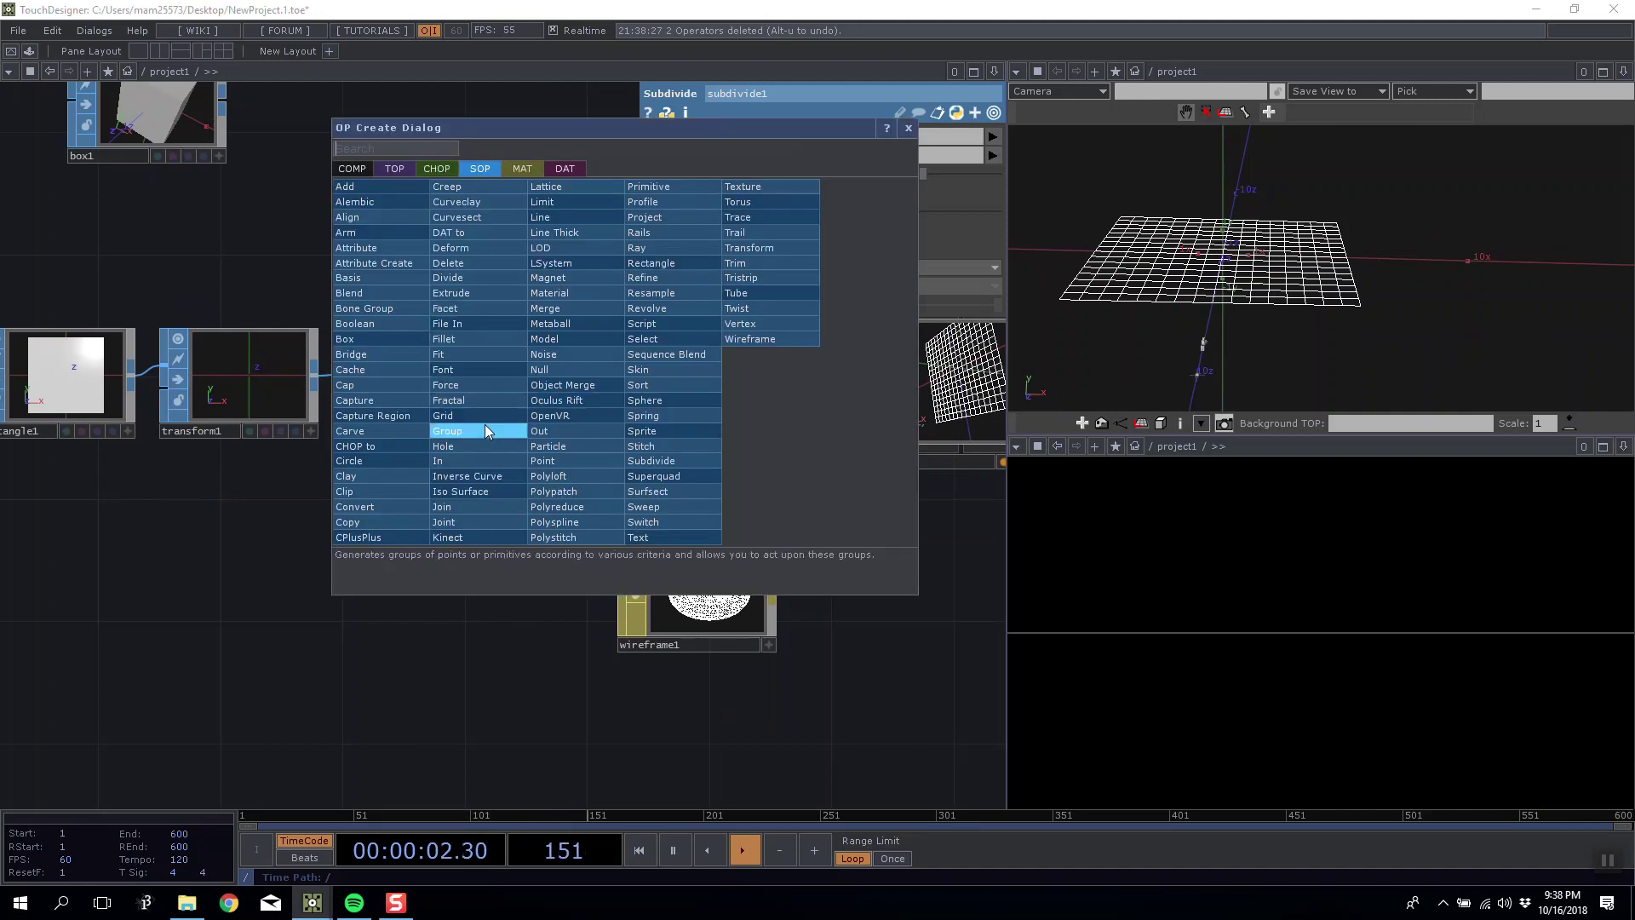
left_click(492, 403)
left_click(474, 598)
left_click_drag(489, 437, 249, 427)
Paste a copy of geo1 as geo2, rearrange the nodes, and feed geo2 directly from subdivide1 instead of the fractal.
left_click_drag(734, 366, 730, 551)
key("ctrl+v")
left_click_drag(441, 422, 317, 434)
left_click_drag(597, 749, 563, 381)
left_click_drag(239, 385, 15, 421)
left_click_drag(382, 734, 382, 368)
left_click_drag(37, 441, 206, 441)
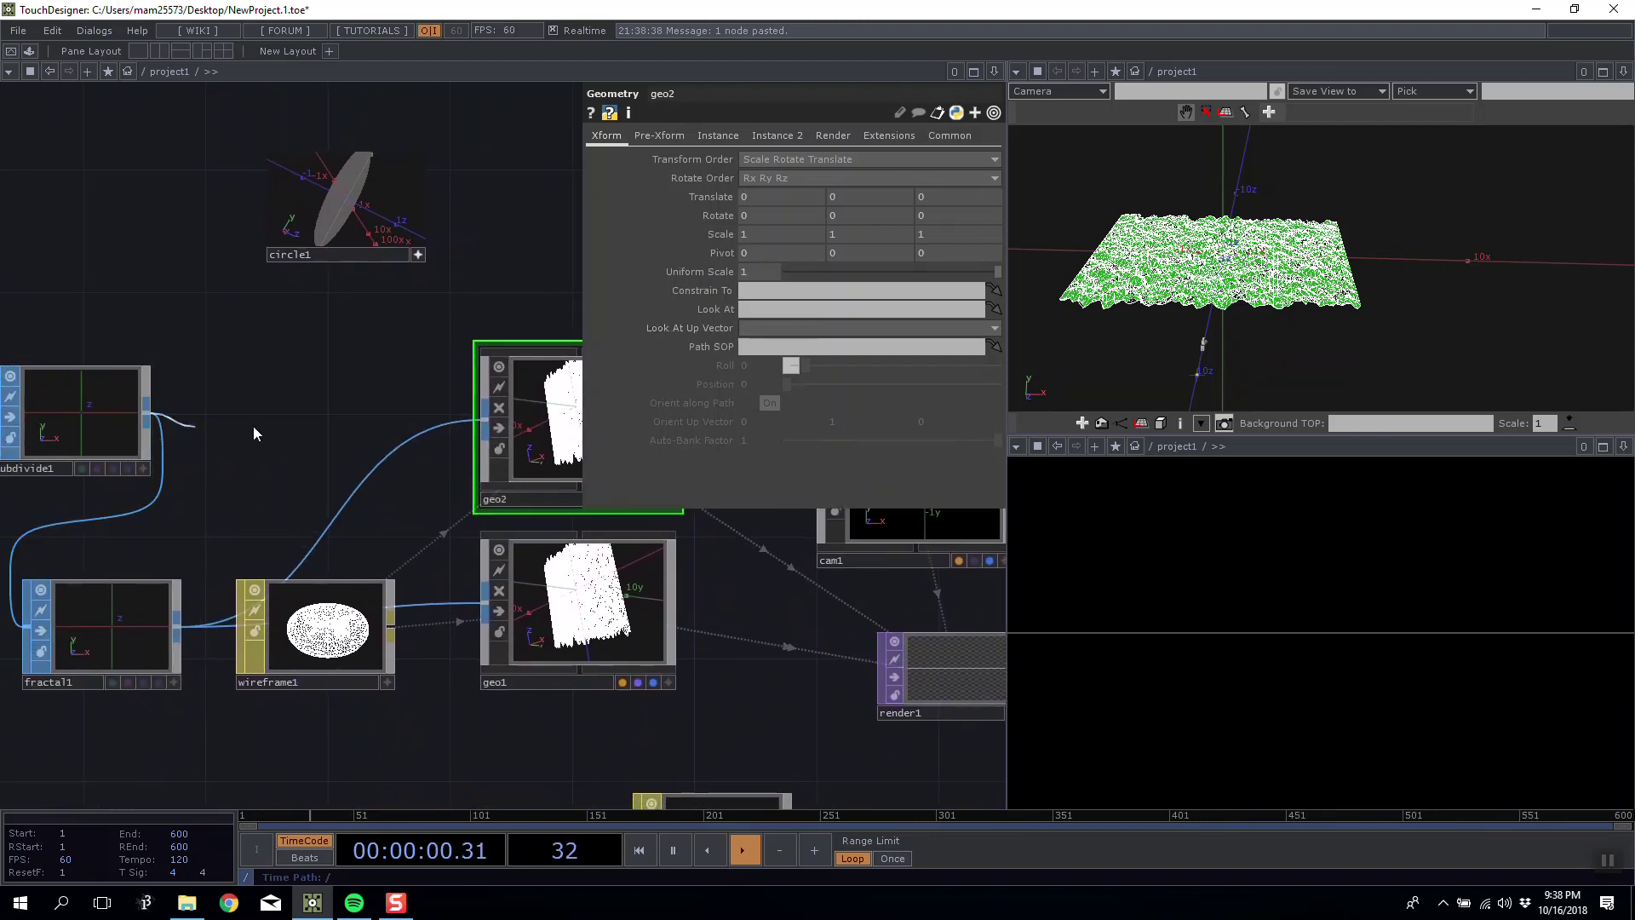
left_click_drag(325, 314, 463, 494)
scroll(326, 369, "down", 3)
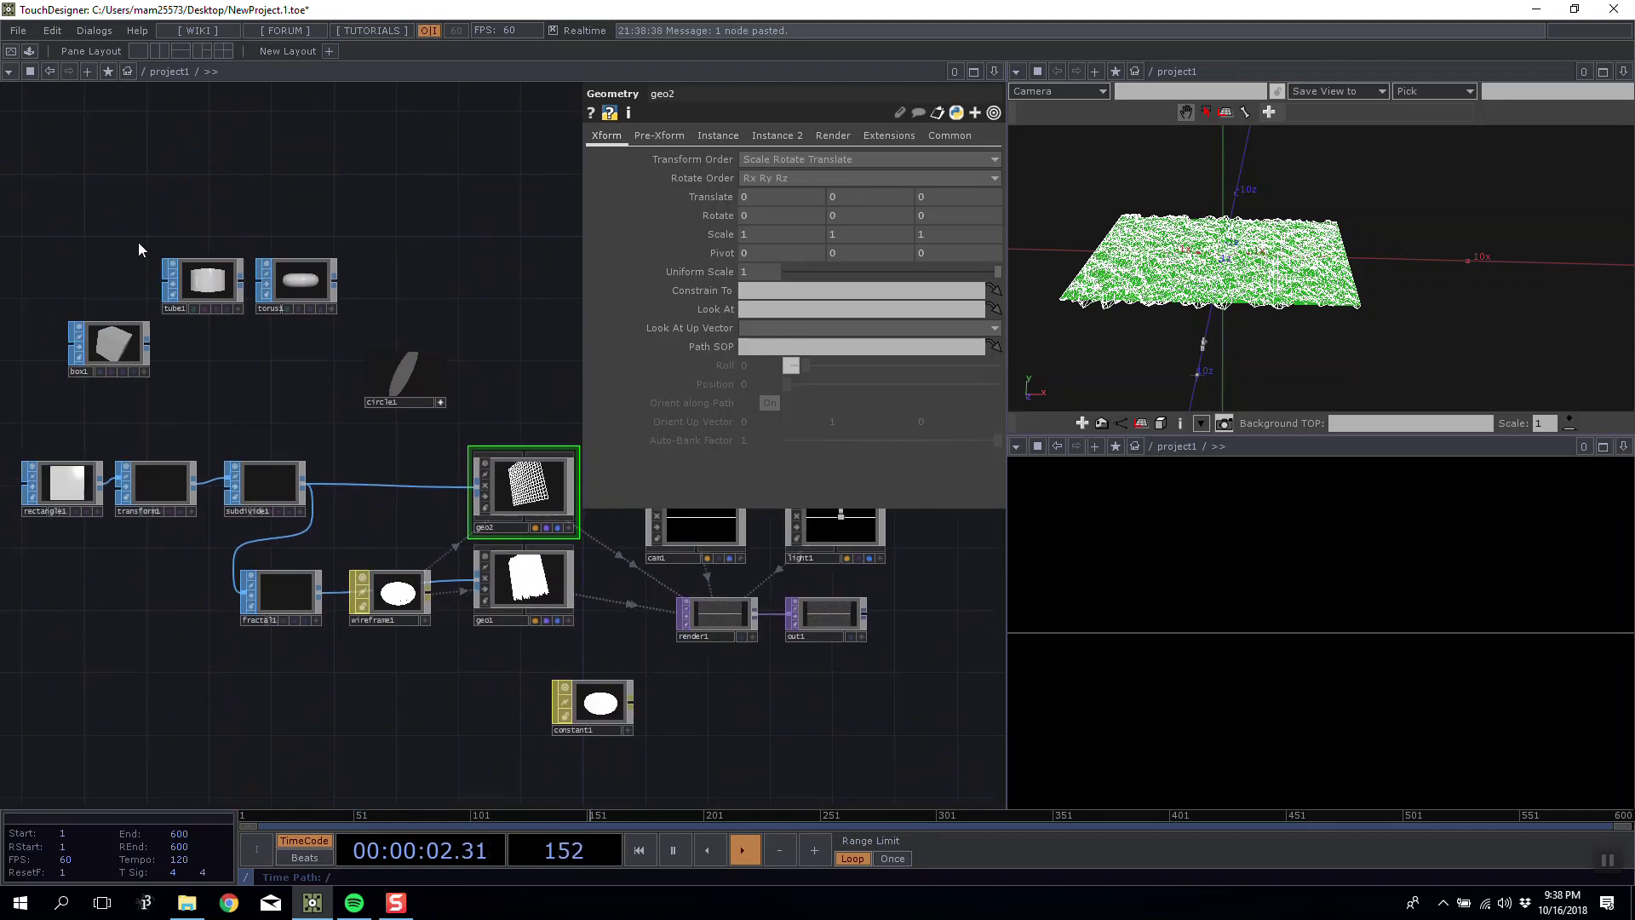
Delete the unused box1, tube1, torus1 and circle1 nodes.
right_click_drag(479, 416, 475, 408)
key("Delete")
scroll(399, 541, "up", 4)
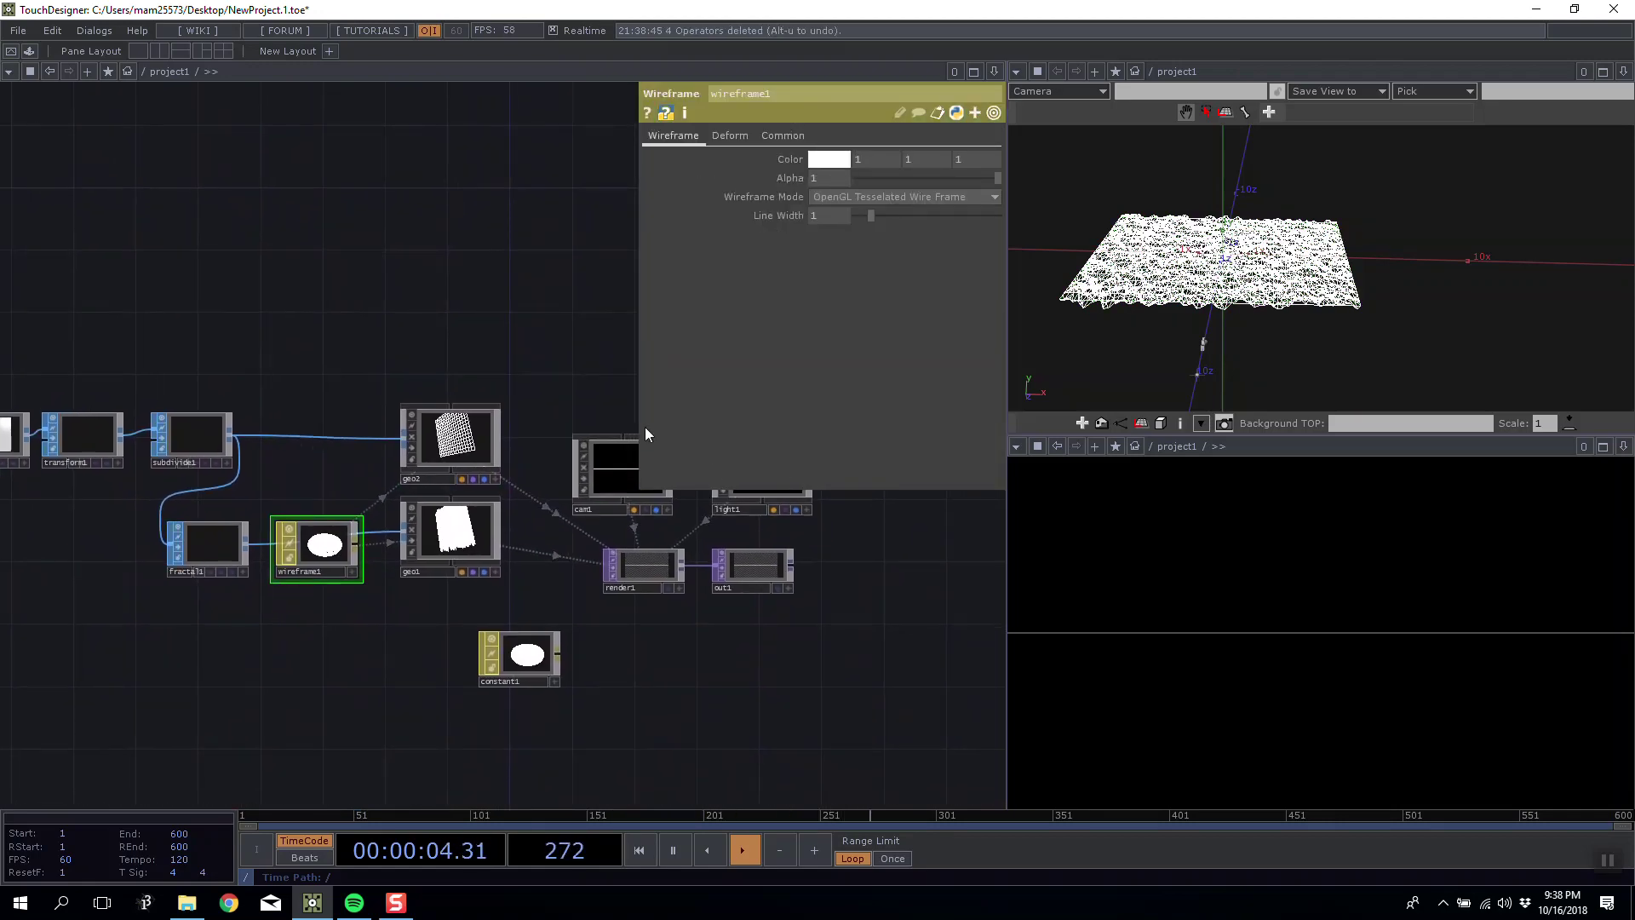
Set geo2's X translation to 10 so the flat grid sits beside the fractal surface.
left_click(540, 367)
middle_click_drag(773, 190, 773, 160)
middle_click_drag(862, 196, 790, 169)
left_click_drag(1283, 326, 1218, 326)
left_click_drag(365, 281, 380, 296)
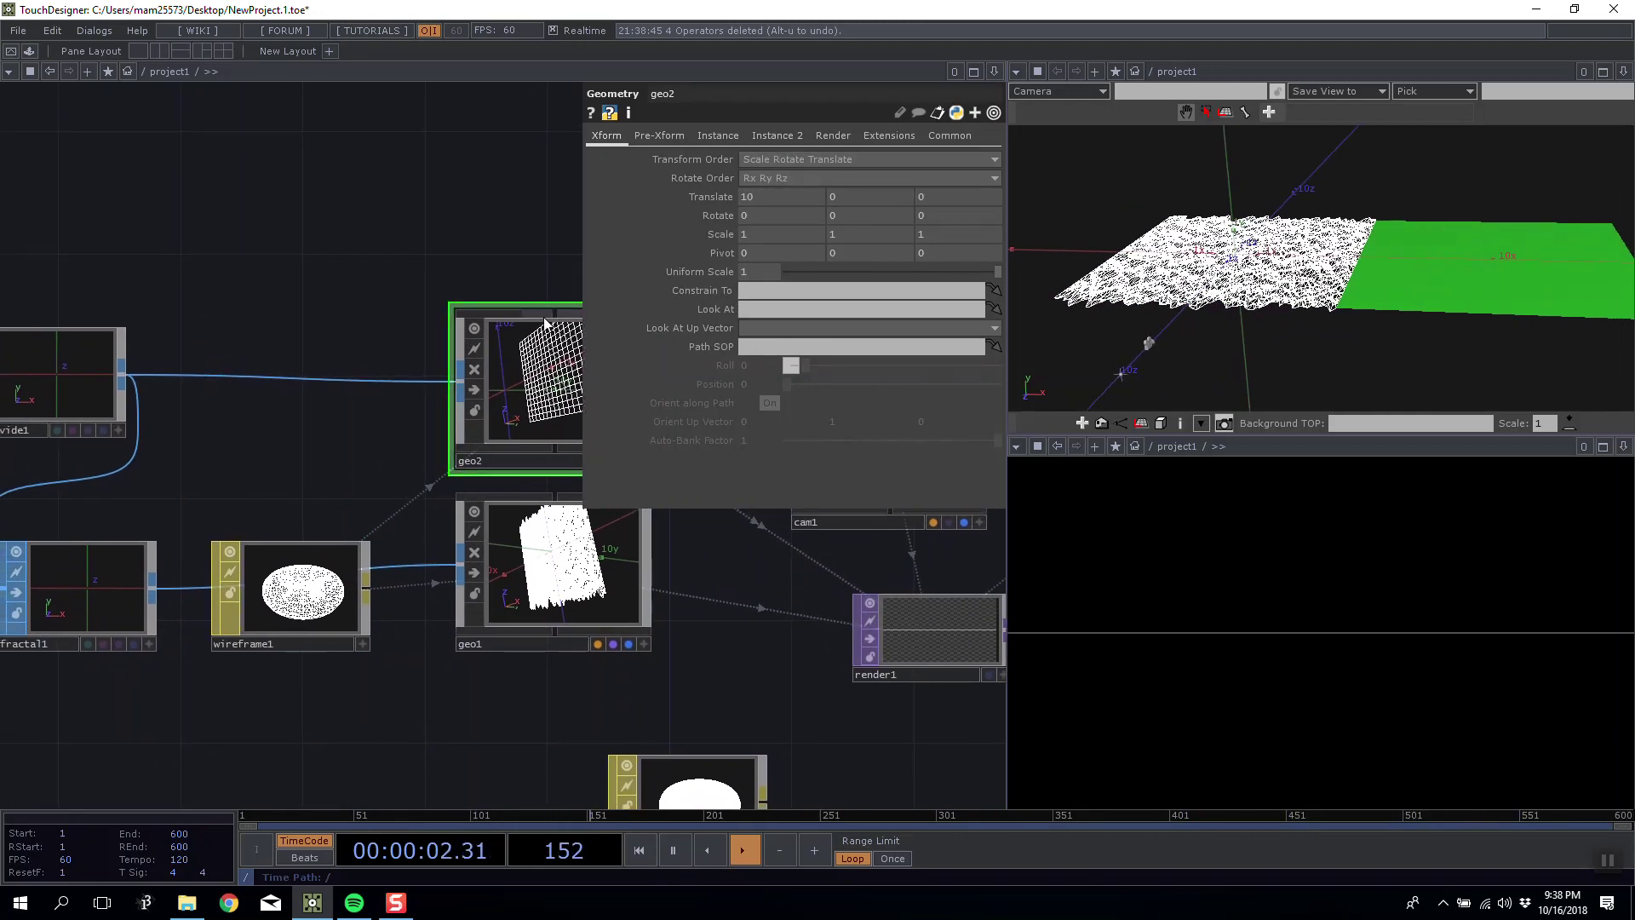
Add a Null component above the geometries and make it the parent of both geo2 and geo1.
key("Tab")
left_click(245, 53)
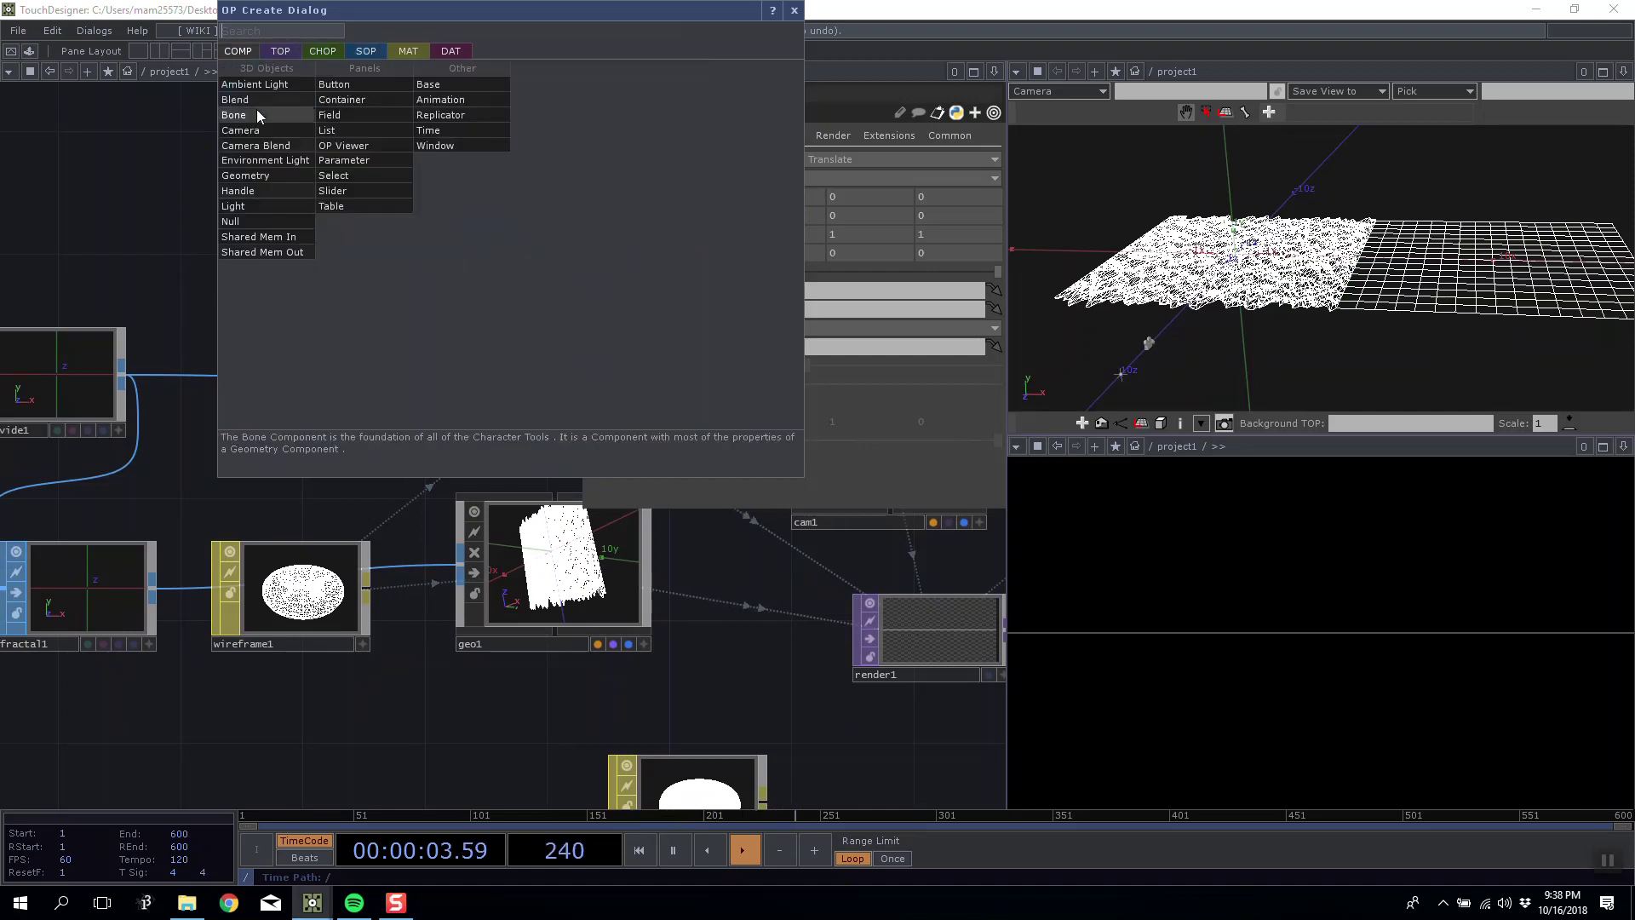
left_click(269, 222)
left_click(397, 296)
left_click_drag(400, 281, 553, 307)
left_click_drag(539, 521, 544, 513)
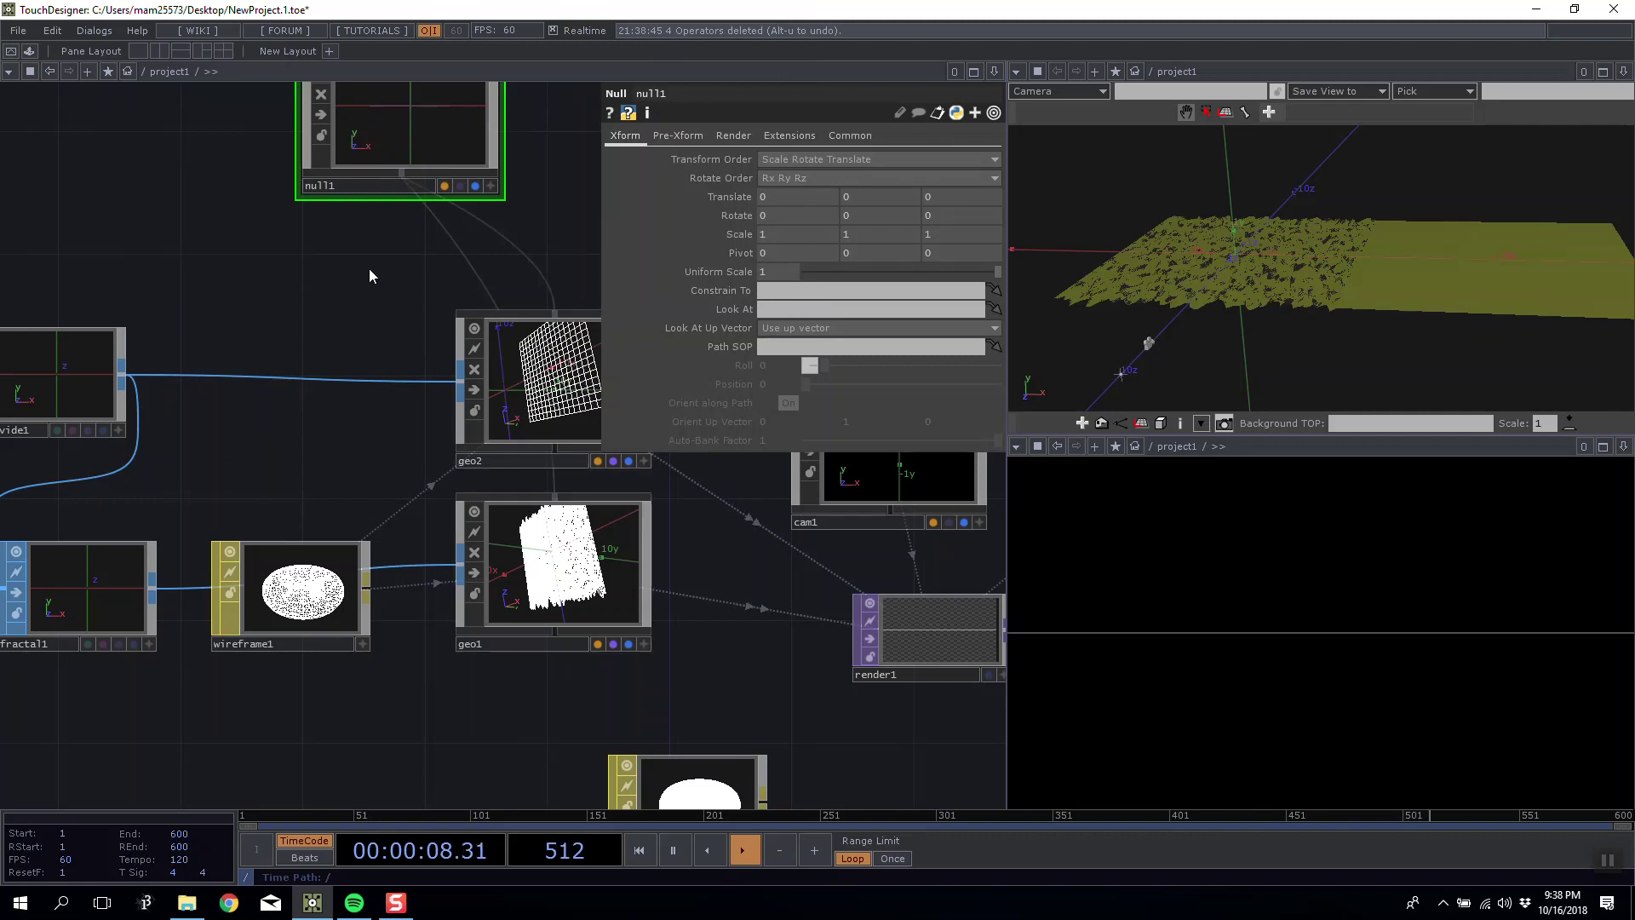
left_click_drag(370, 269, 351, 415)
left_click(493, 162)
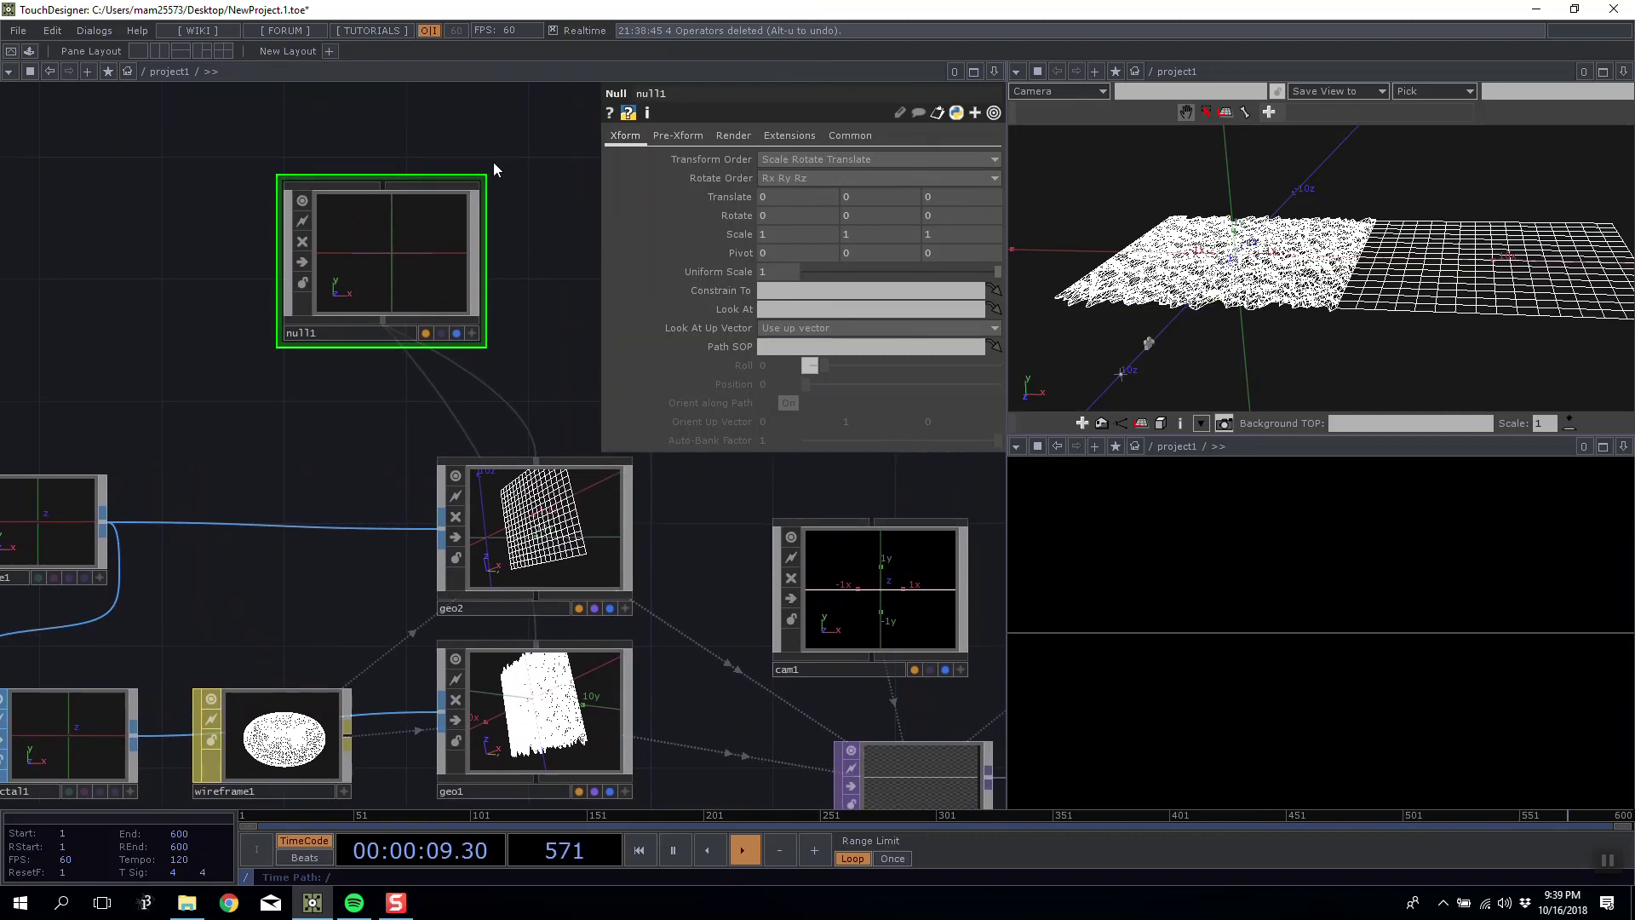
Adjust null1's X translation to shift both geometries together in the scene.
left_click(301, 282)
left_click(300, 310)
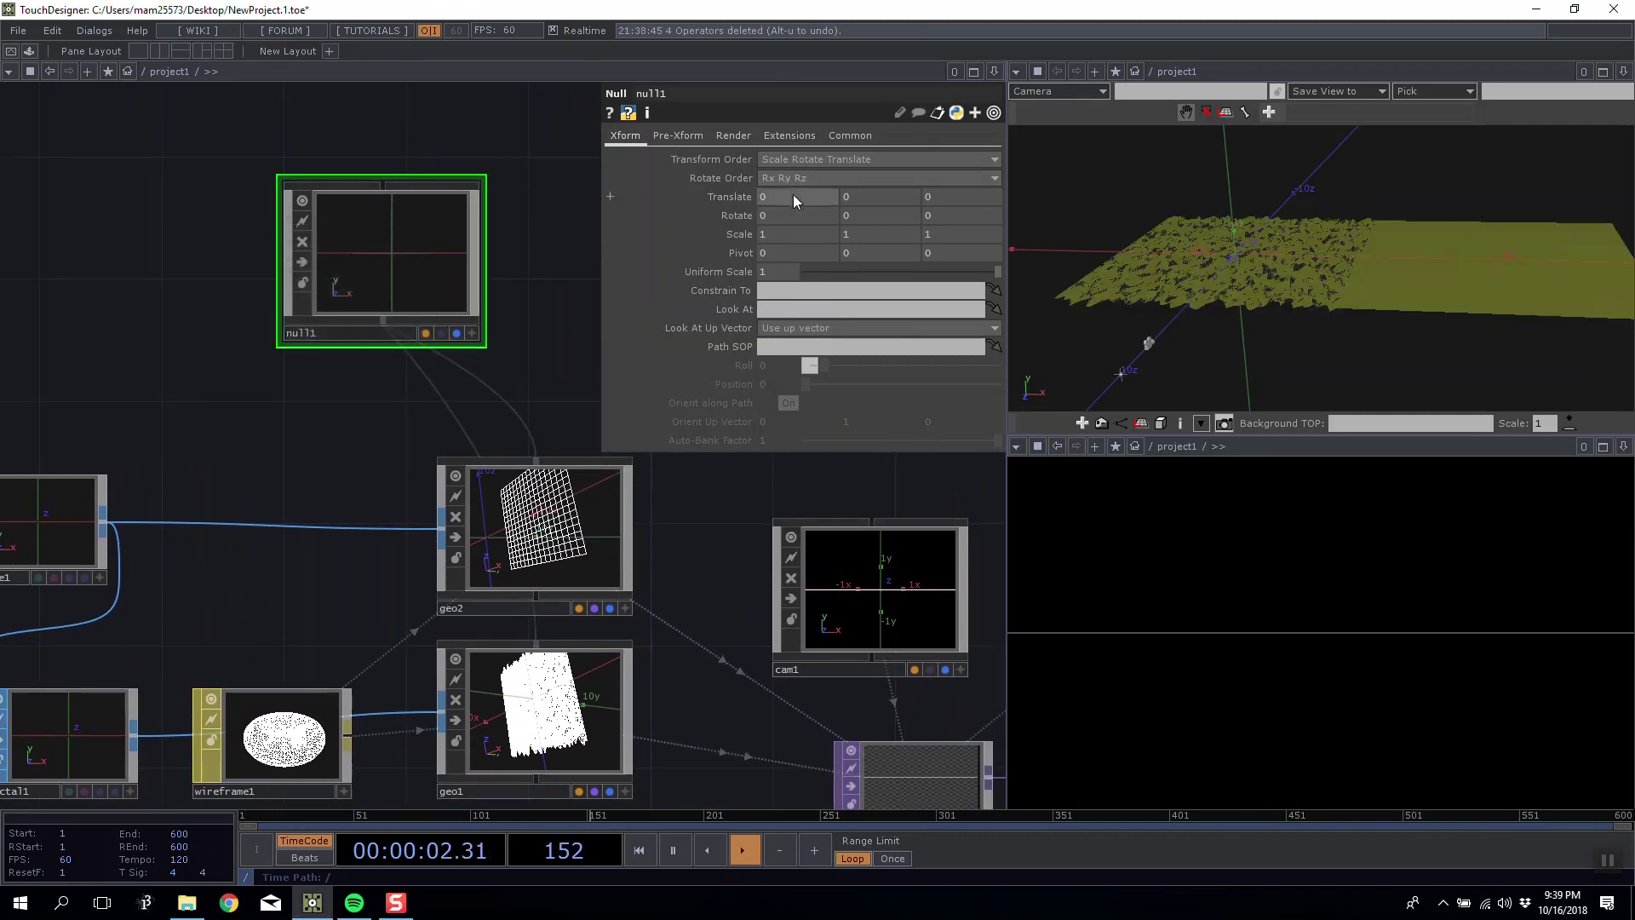
mouse_move(797, 173)
middle_mouse_down()
mouse_move(779, 179)
mouse_move(818, 189)
mouse_move(799, 205)
middle_mouse_up()
left_click_drag(1185, 247, 1261, 260)
left_click_drag(433, 266, 434, 356)
left_click_drag(562, 383, 438, 362)
left_click_drag(1262, 266, 1306, 289)
Turn on Use Vertex Normals for fractal1 and compare its surface with the flat grid.
left_click_drag(168, 564, 500, 511)
left_click(243, 431)
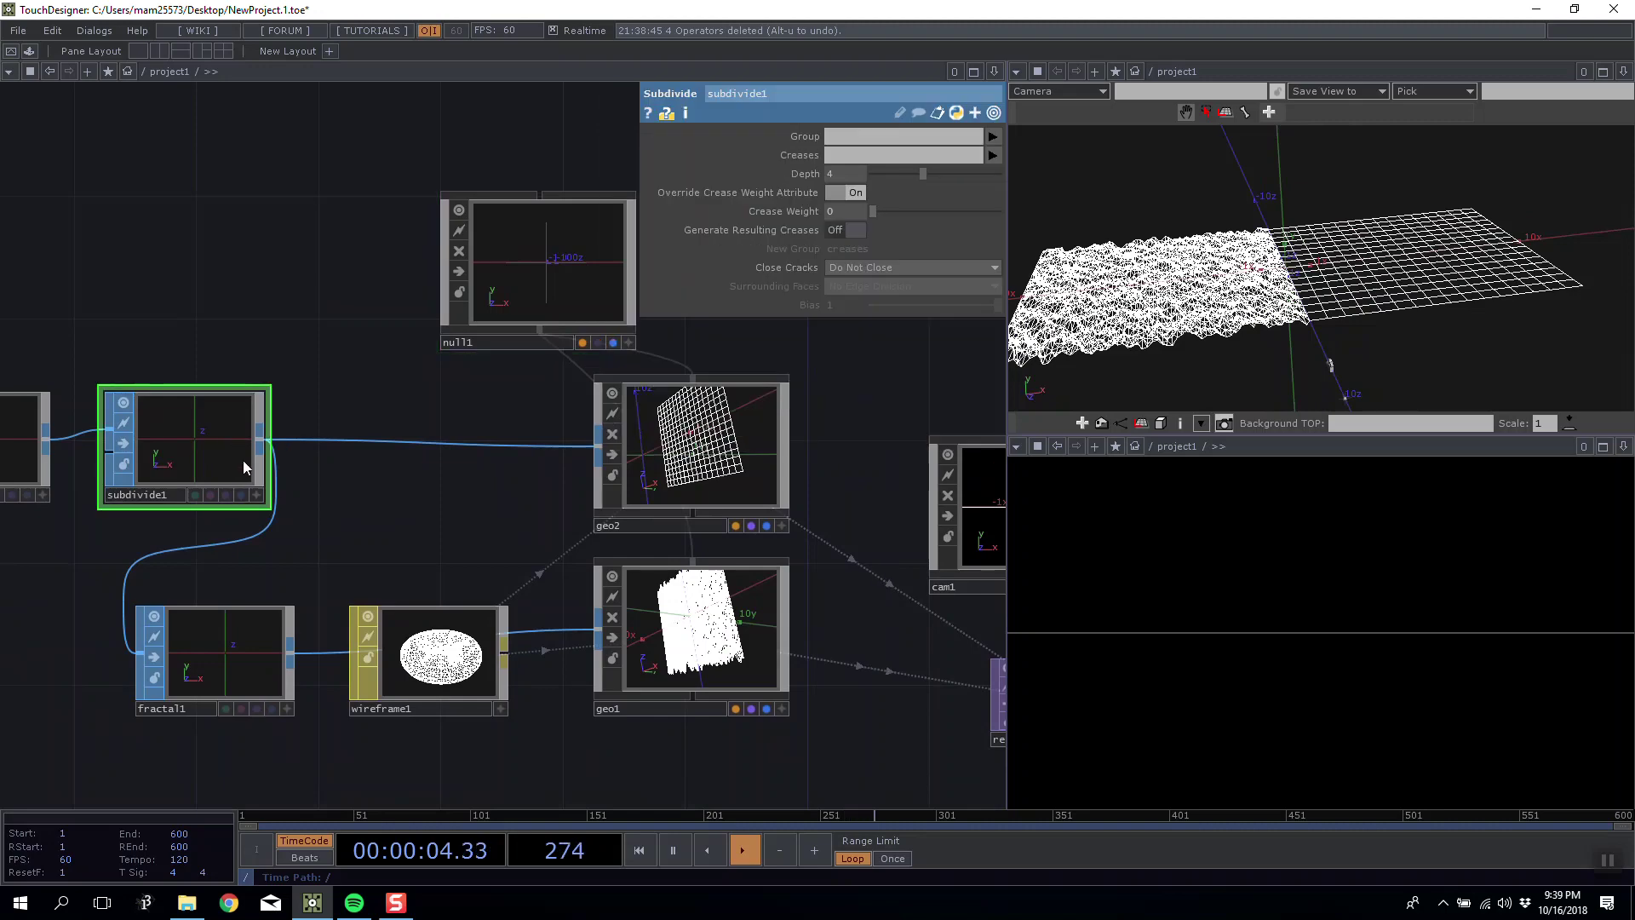
left_click(234, 648)
left_click(782, 249)
left_click_drag(860, 366, 774, 393)
left_click_drag(1252, 323, 1304, 345)
left_click_drag(349, 342, 253, 347)
key("Tab")
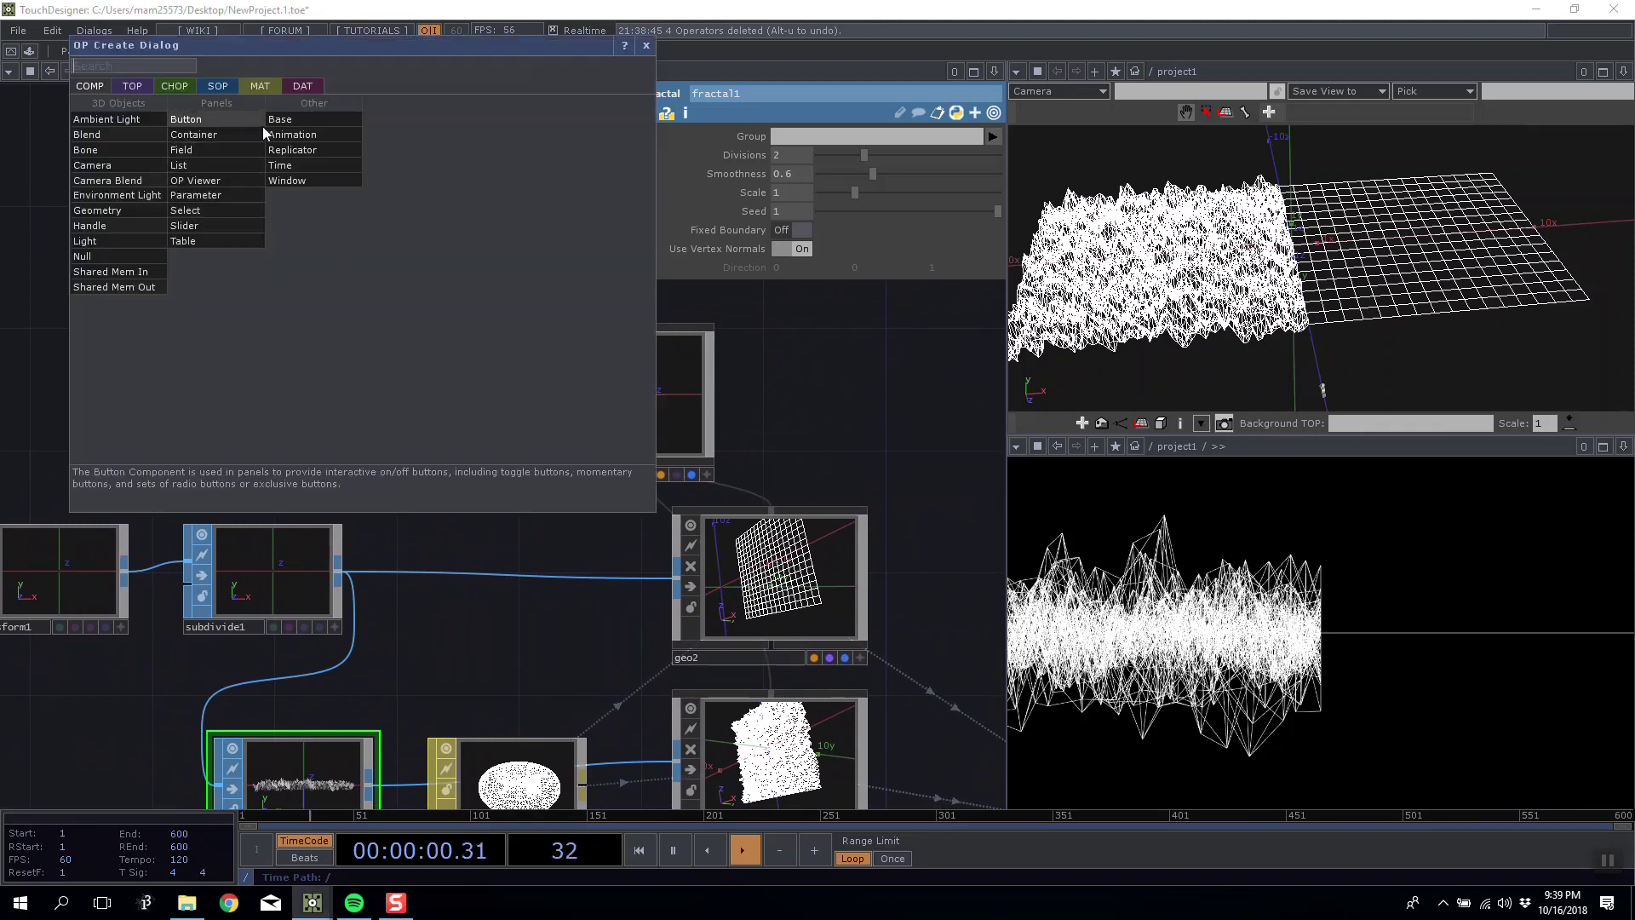
left_click(305, 91)
key("Escape")
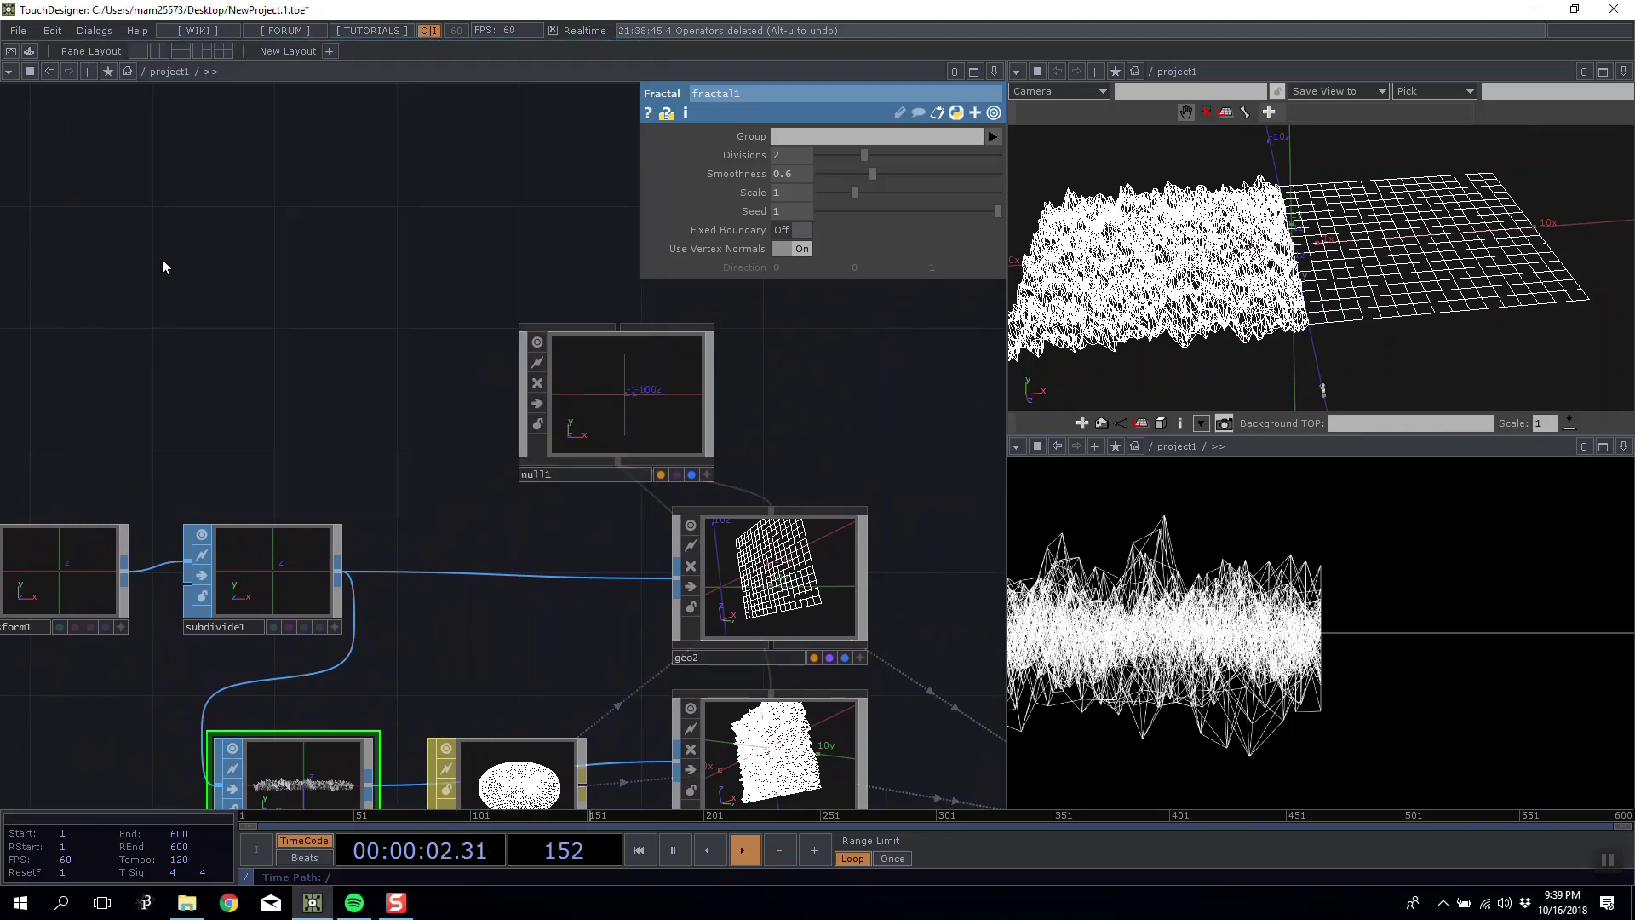
Add a Transform SOP fed by subdivide1.
left_click_drag(311, 569, 475, 489)
left_click(476, 489)
scroll(442, 464, "up", 3)
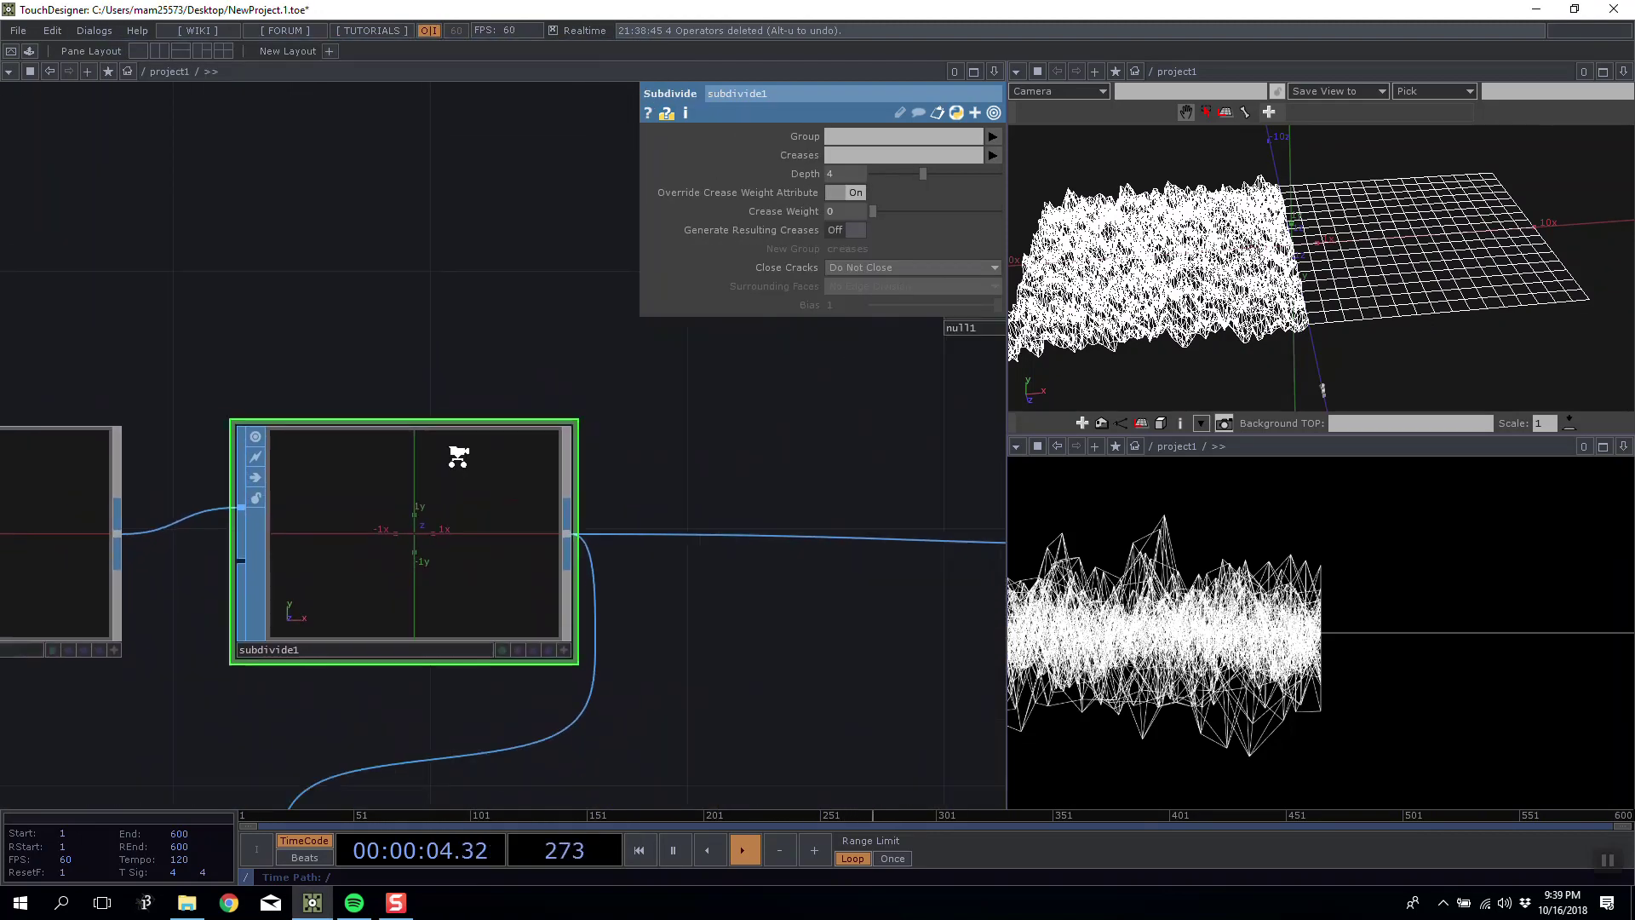
left_click_drag(391, 328, 383, 317)
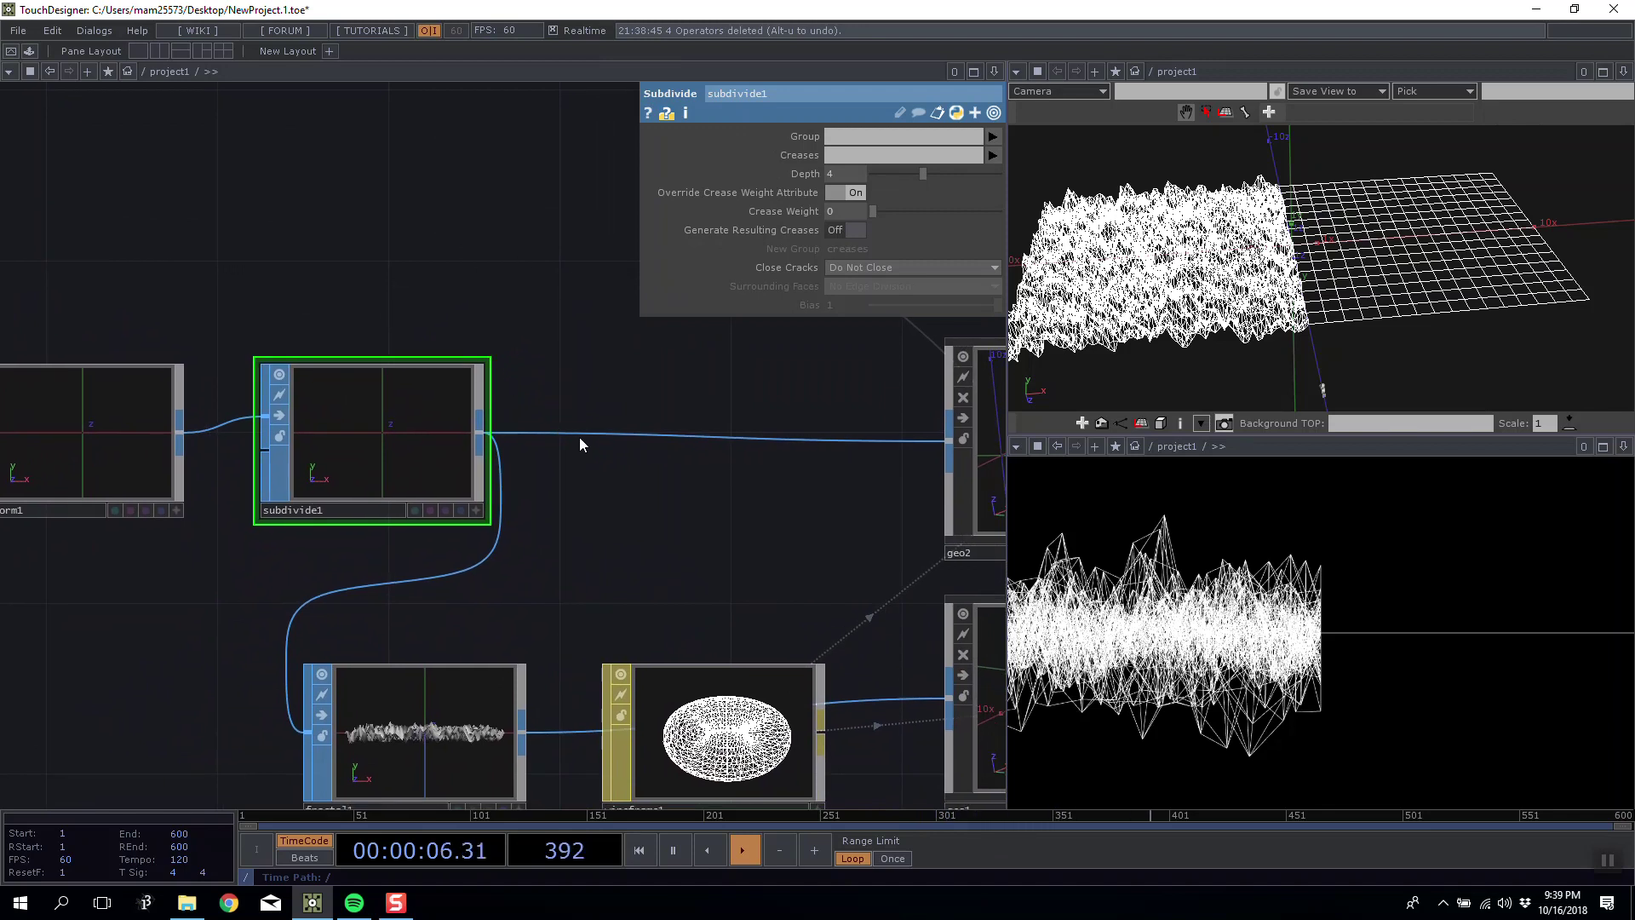
key("Tab")
left_click(409, 183)
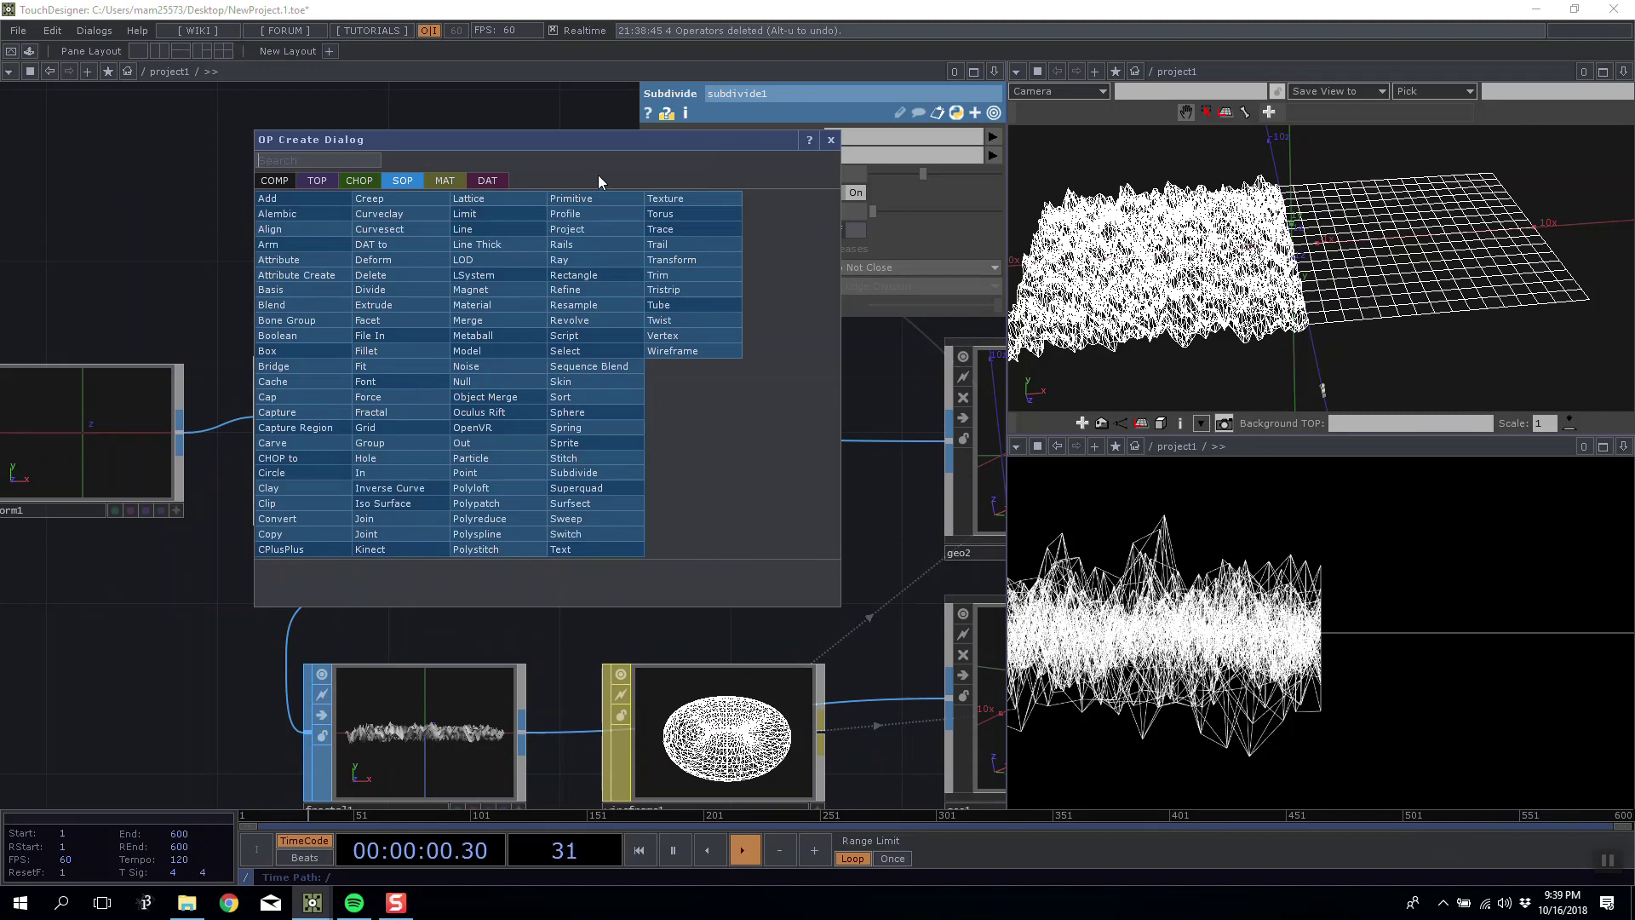
left_click(677, 260)
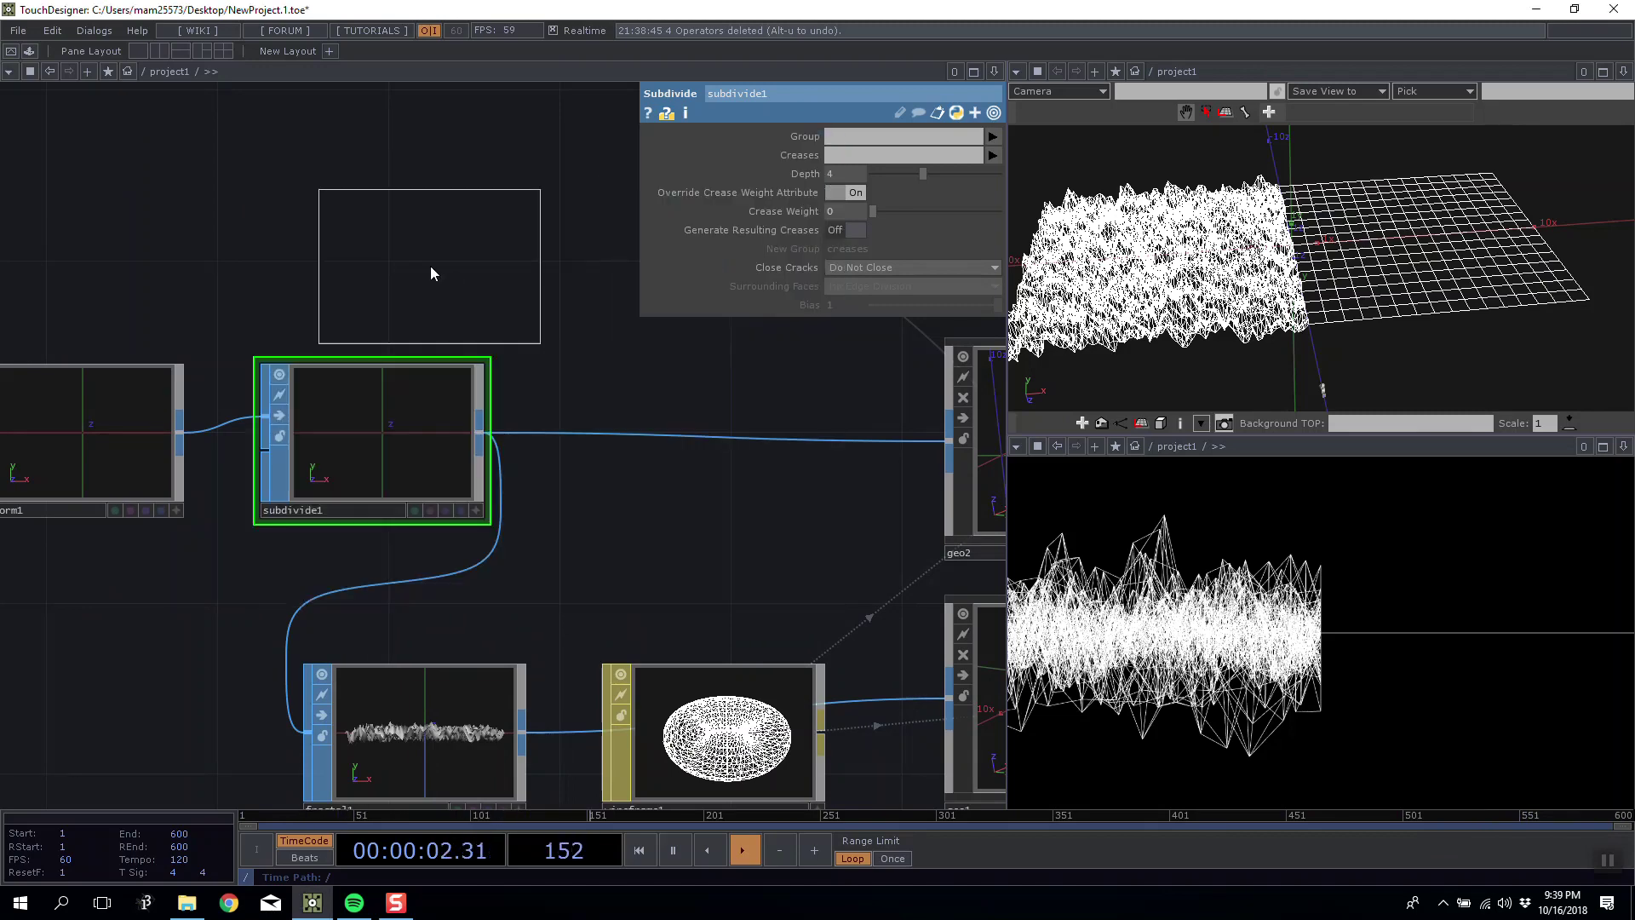
left_click(422, 266)
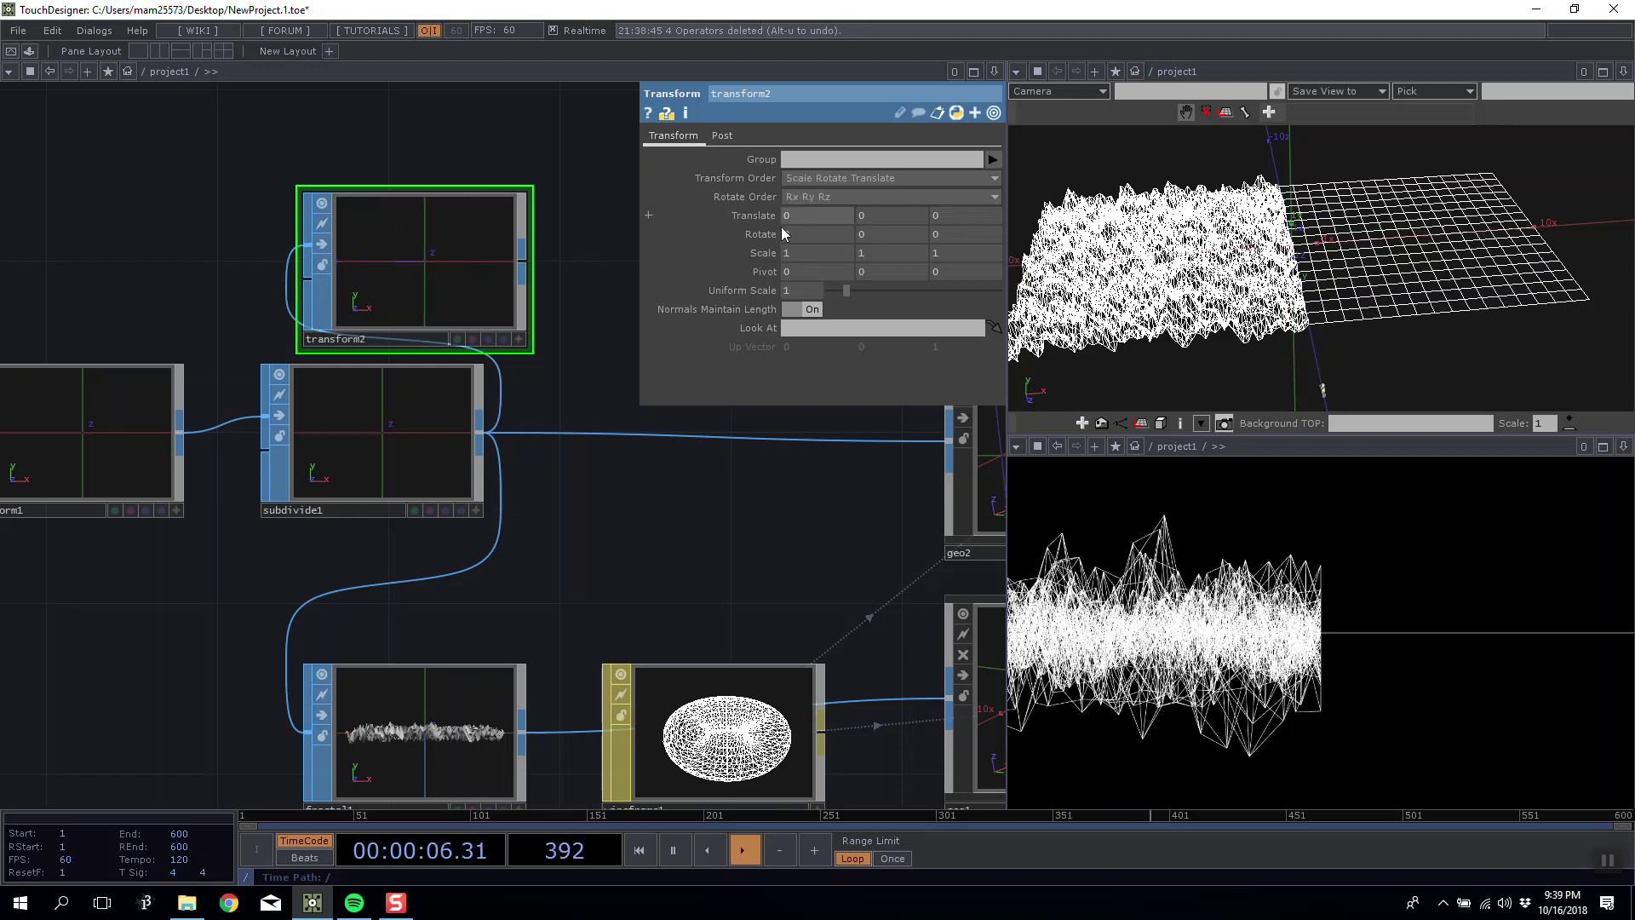
middle_click_drag(801, 229, 880, 199)
Wire transform2 between subdivide1 and geo2 and line it up in the chain.
left_click_drag(521, 174, 390, 173)
left_click_drag(293, 291, 548, 500)
left_click_drag(296, 202, 55, 162)
left_click_drag(341, 430, 343, 393)
left_click_drag(263, 268, 62, 243)
left_click_drag(513, 216, 595, 172)
left_click_drag(405, 132, 337, 315)
left_click_drag(438, 305, 565, 309)
left_click_drag(202, 384, 595, 240)
left_click_drag(363, 234, 196, 150)
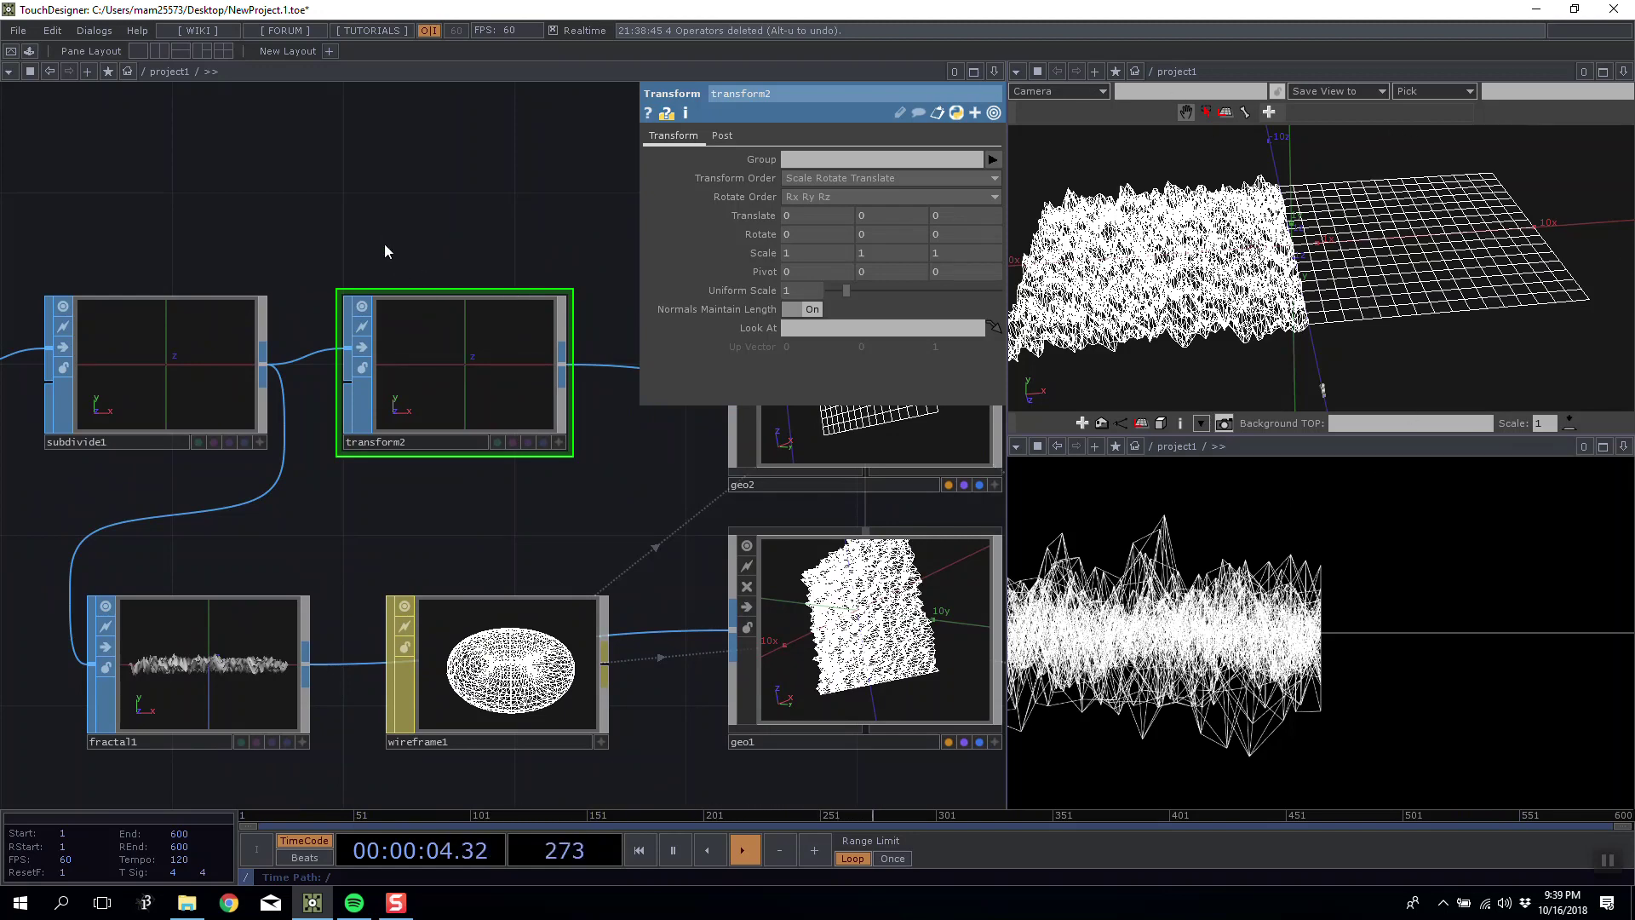
Add a SOP to DAT above subdivide1 and set subdivide1 as its source SOP.
key("Tab")
left_click(274, 52)
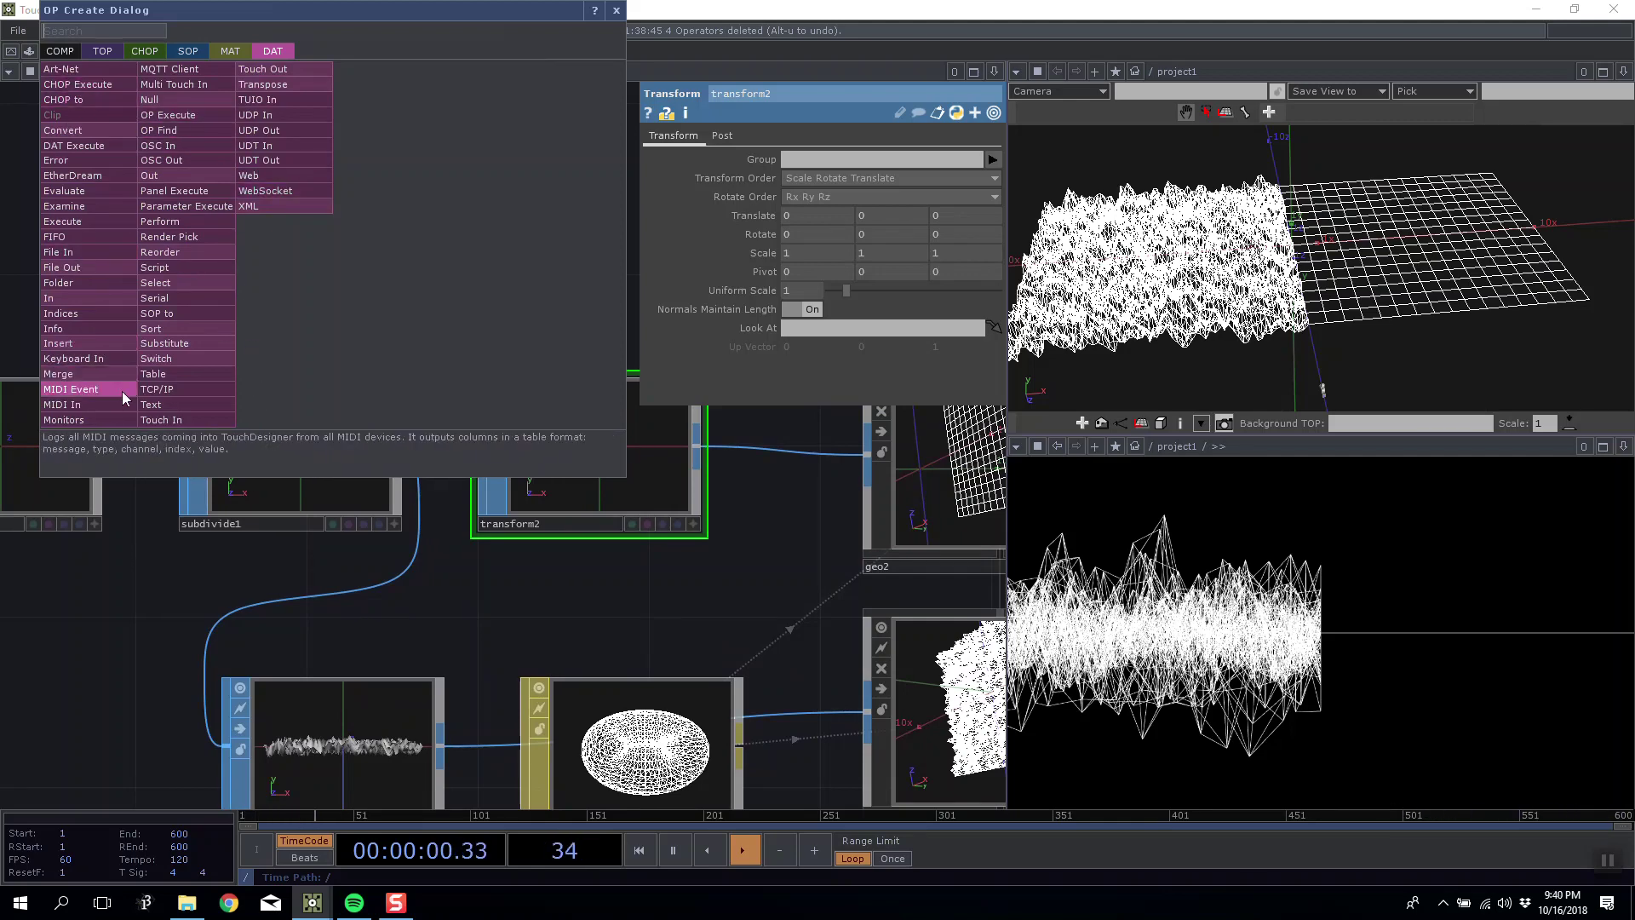
left_click(187, 313)
left_click(256, 248)
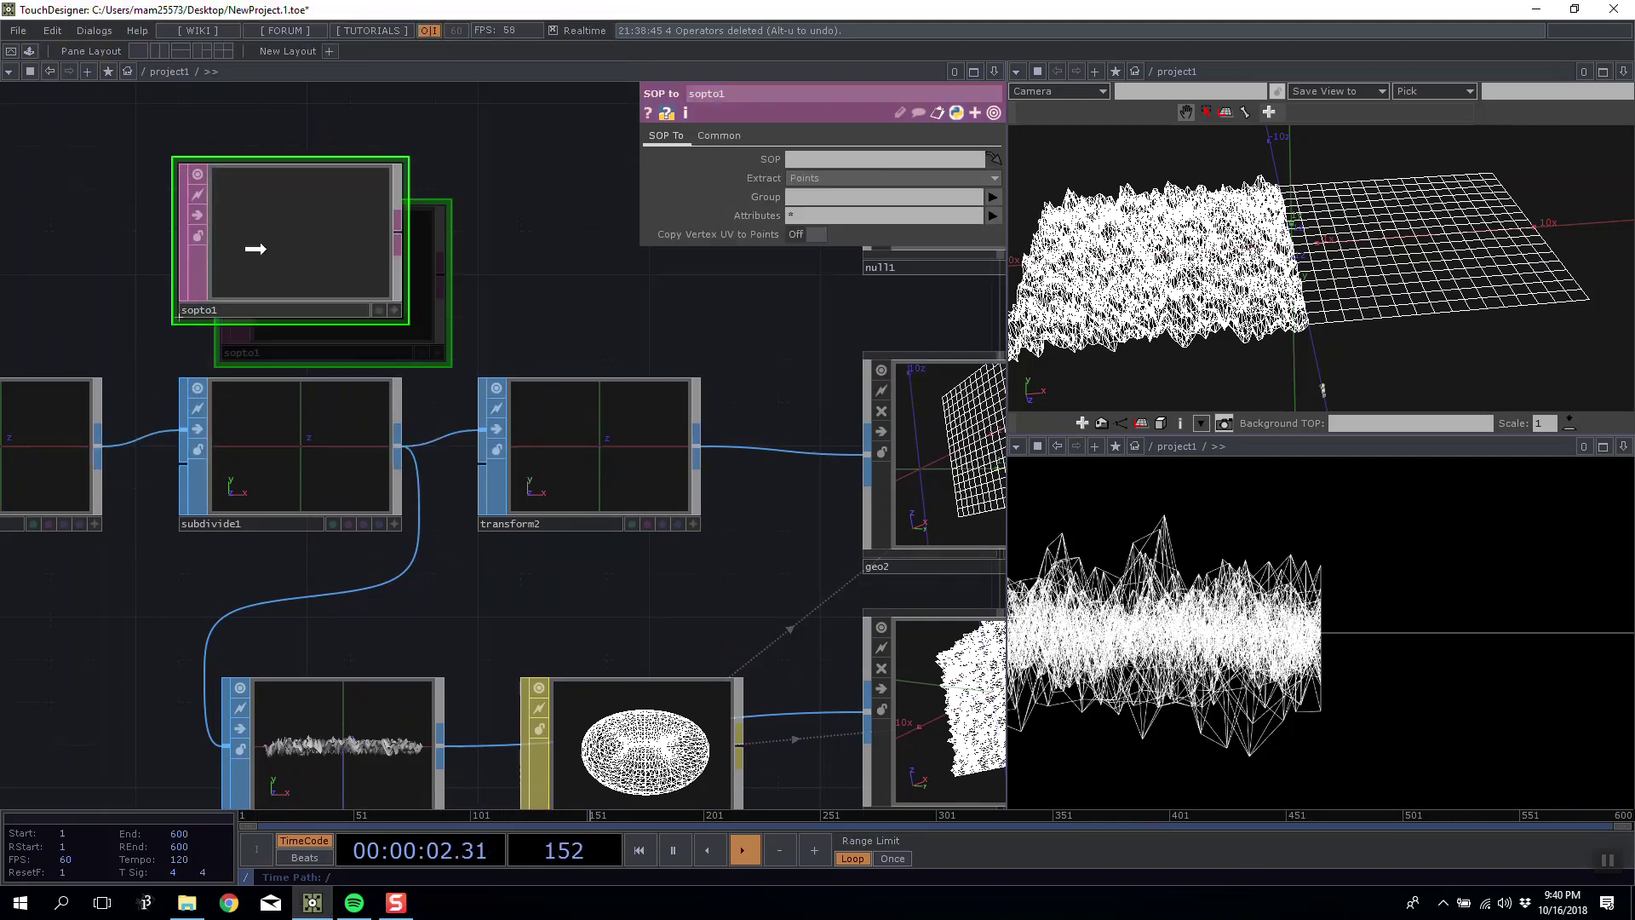
left_click_drag(295, 472, 809, 162)
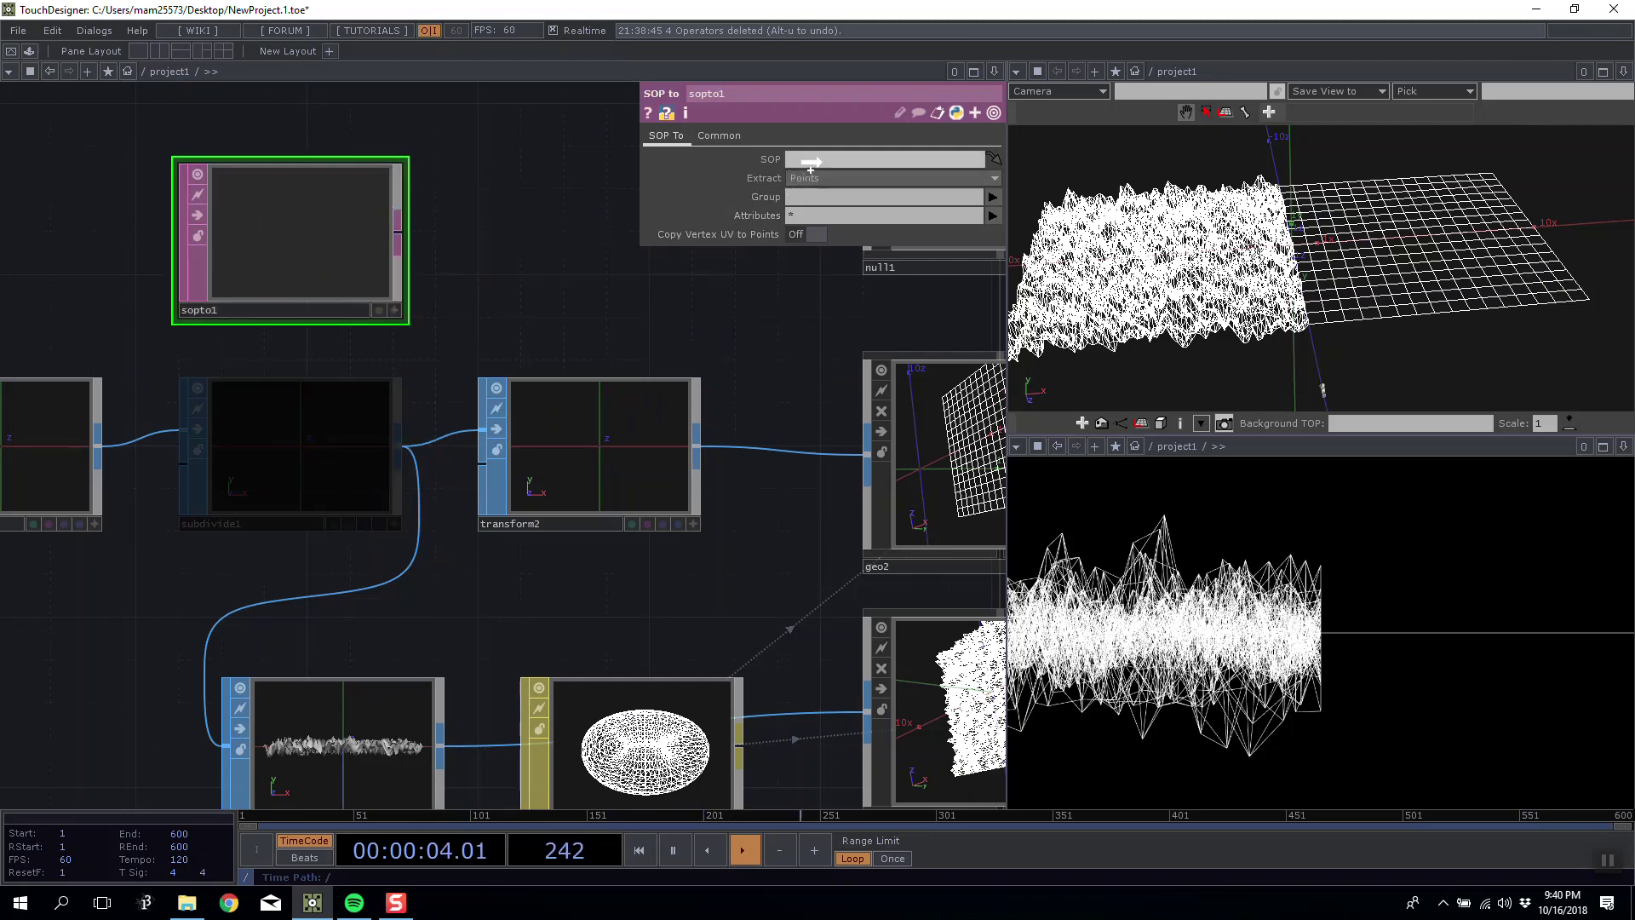
Delete transform2 from the chain between subdivide1 and geo2.
left_click(590, 482)
key("Delete")
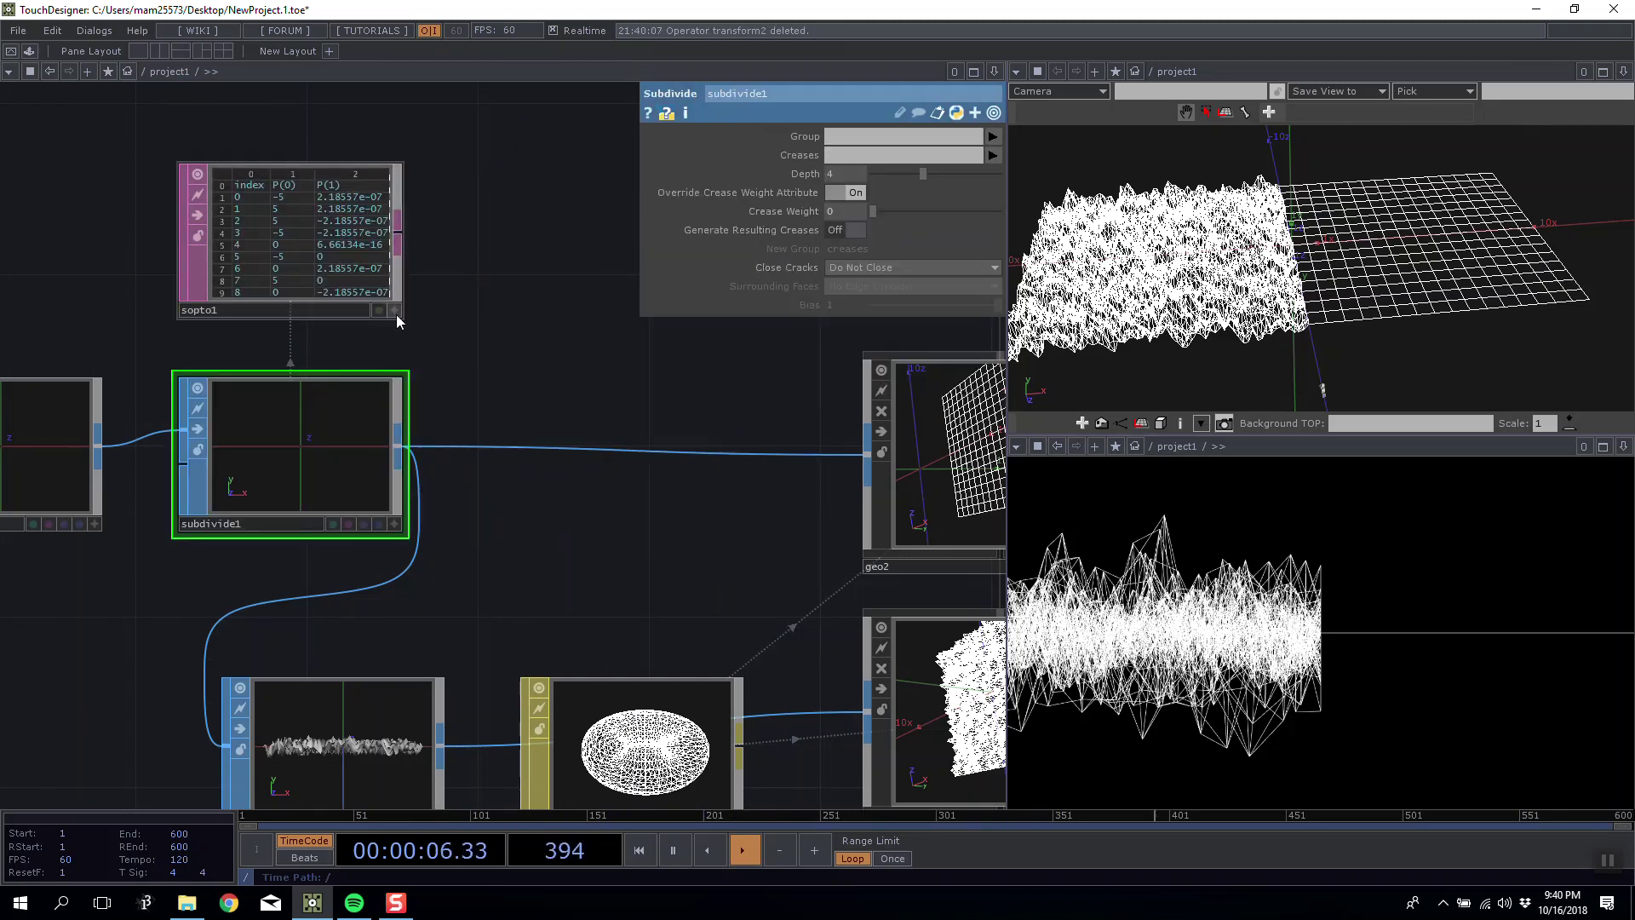
right_click(370, 264)
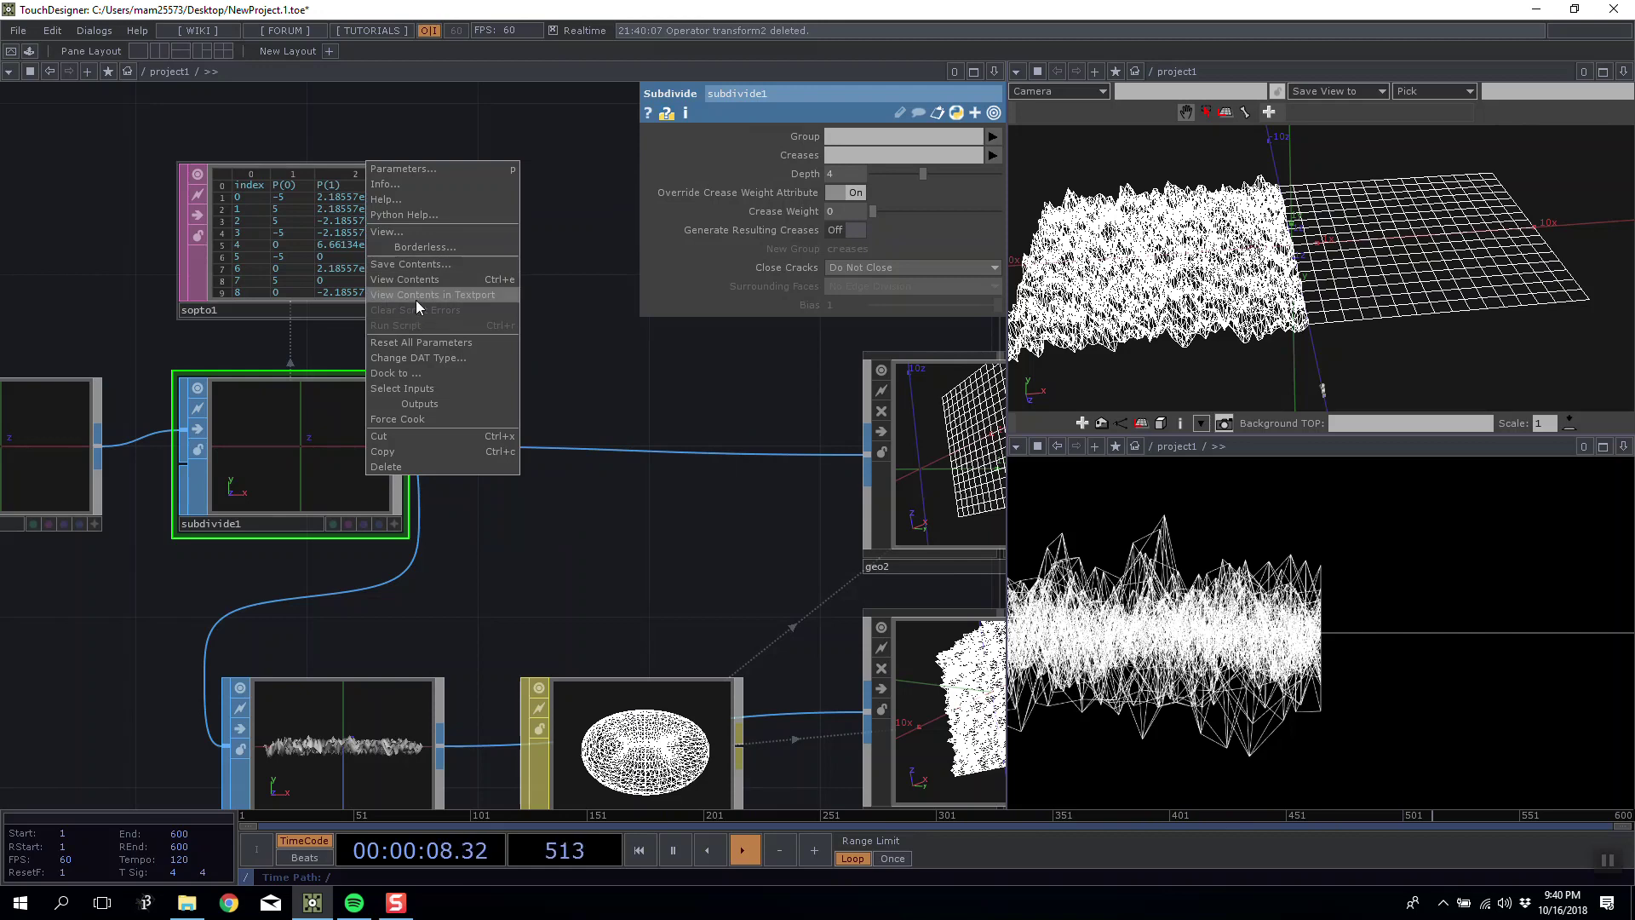
left_click(583, 403)
Widen sopto1's node to show all columns, and examine the point positions and normals against the geometry in the scene view.
left_click_drag(411, 317, 688, 321)
left_click_drag(599, 415, 369, 494)
scroll(369, 496, "up", 3)
scroll(370, 494, "up", 4)
scroll(540, 558, "down", 6)
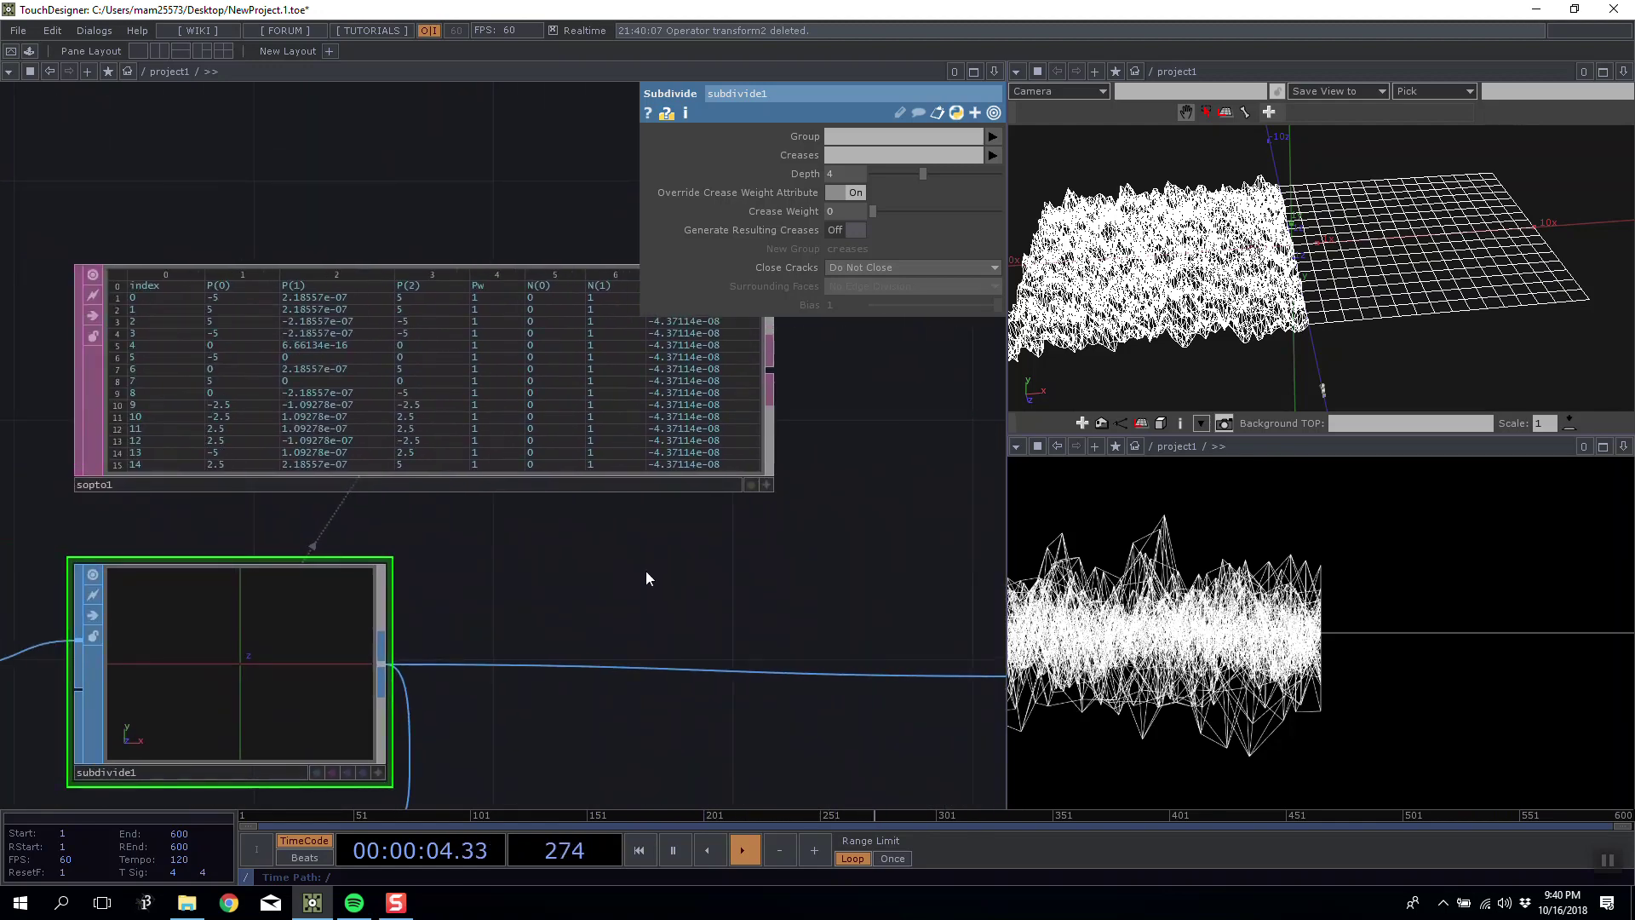
scroll(648, 572, "up", 5)
left_click_drag(654, 574, 599, 651)
scroll(376, 661, "down", 3)
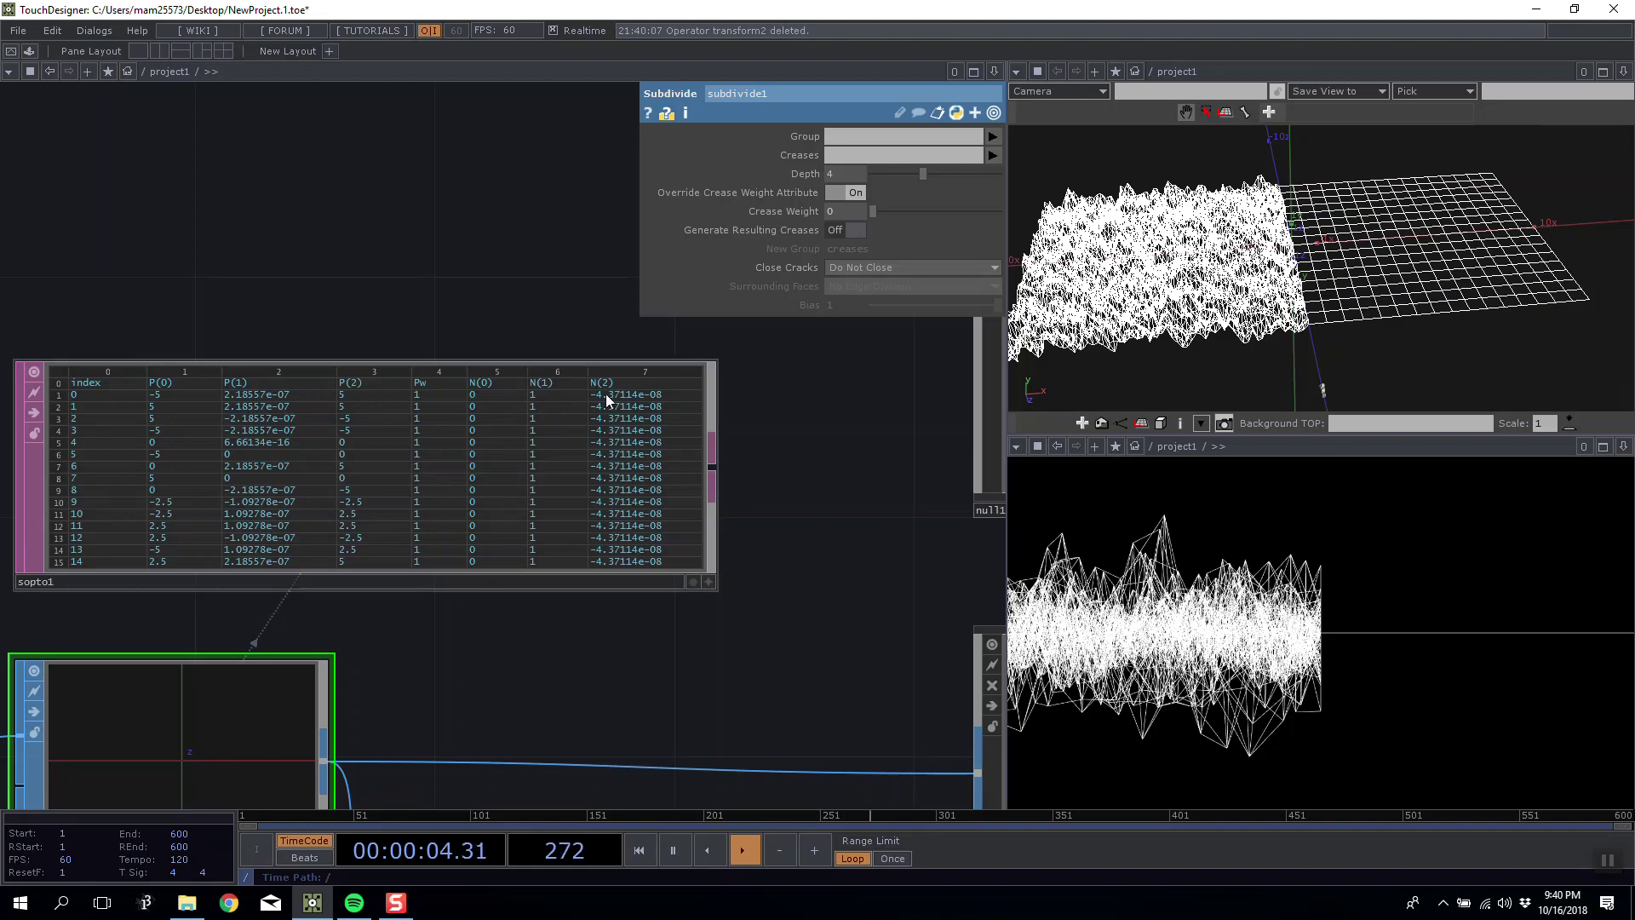
left_click_drag(1341, 247, 1332, 342)
left_click_drag(918, 466, 949, 427)
left_click_drag(865, 451, 895, 448)
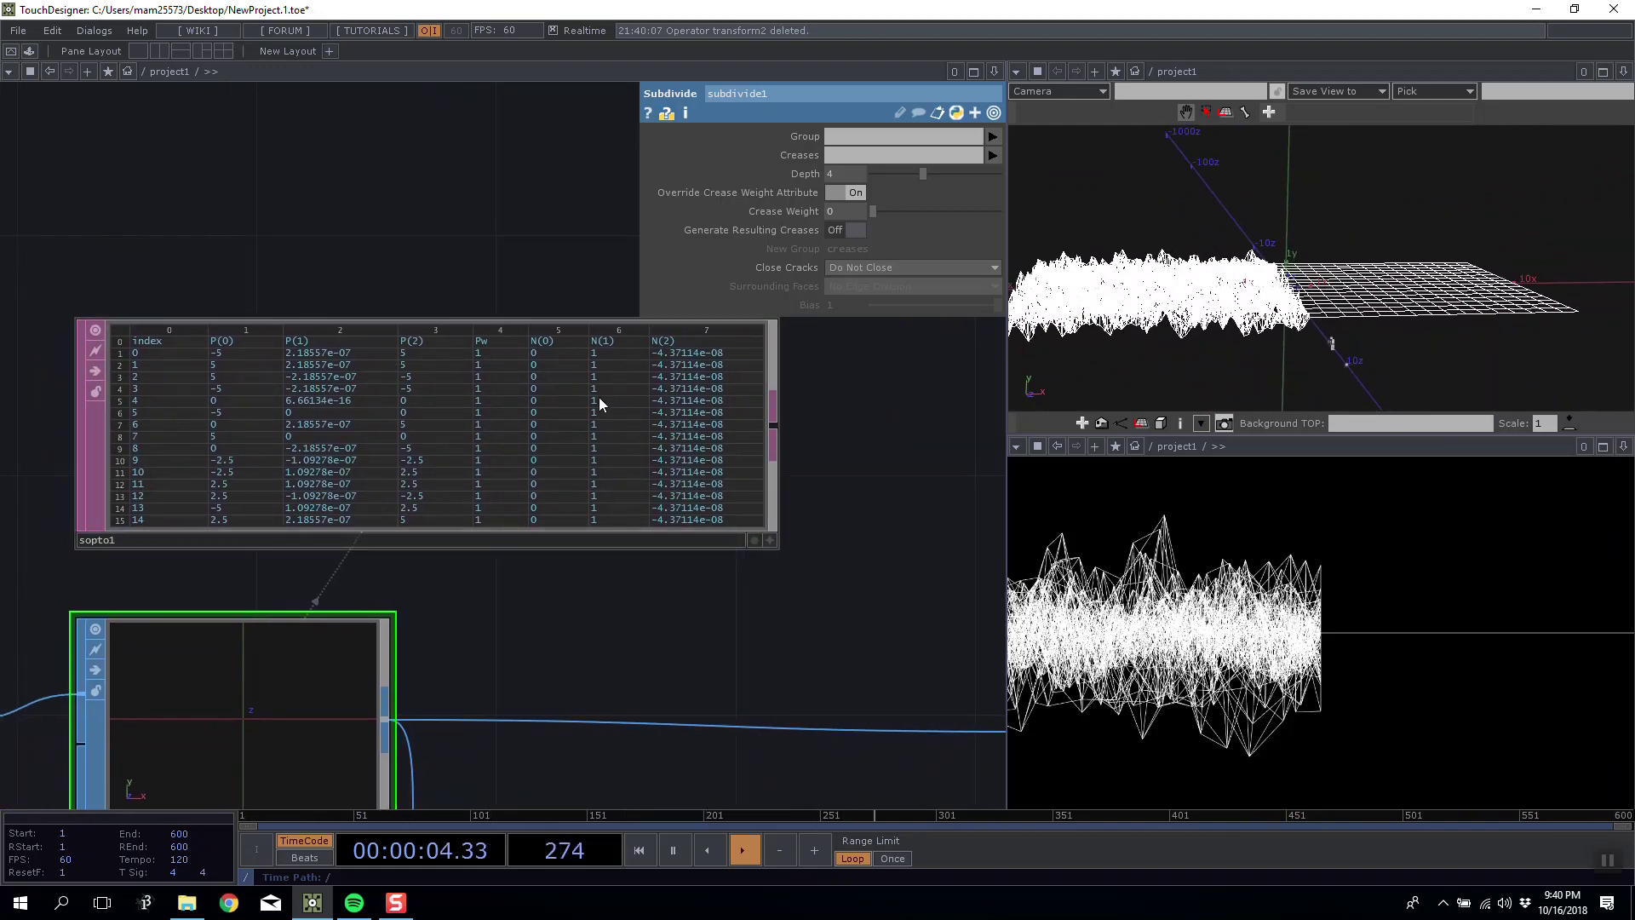
left_click_drag(1354, 310, 1235, 317)
Toggle Use Vertex Normals off and back on for fractal1 to compare the direction of displacement in the scene view.
scroll(765, 563, "down", 3)
left_click_drag(765, 588, 893, 413)
scroll(890, 426, "down", 4)
scroll(741, 661, "up", 1)
left_click(741, 663)
left_click_drag(810, 569, 649, 548)
left_click(803, 247)
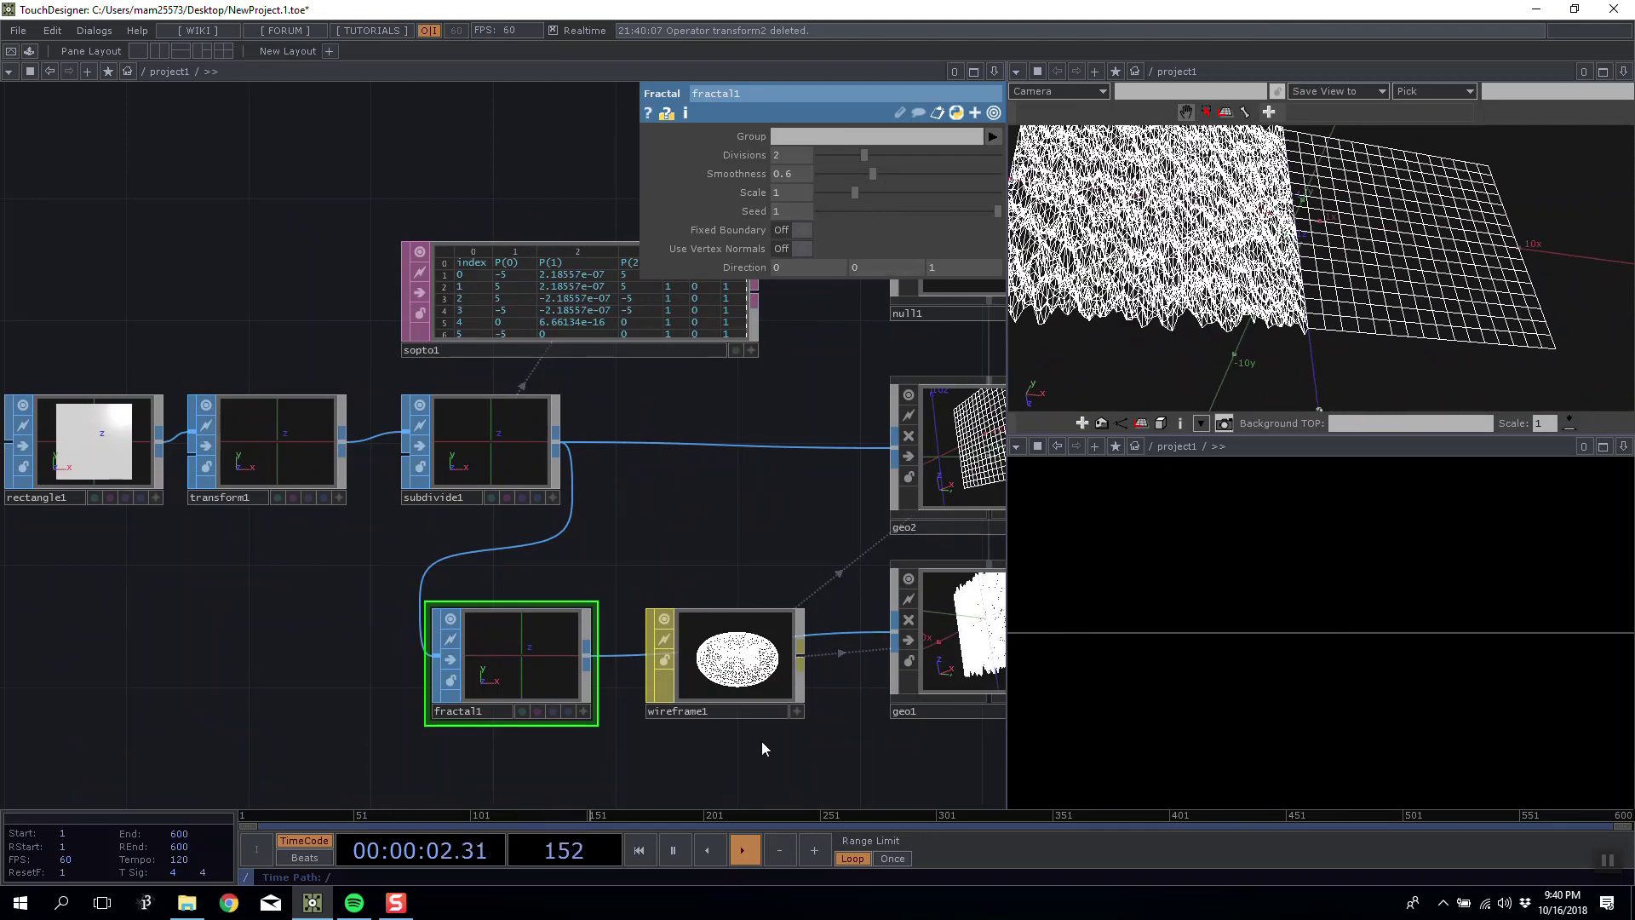
left_click_drag(760, 437, 692, 477)
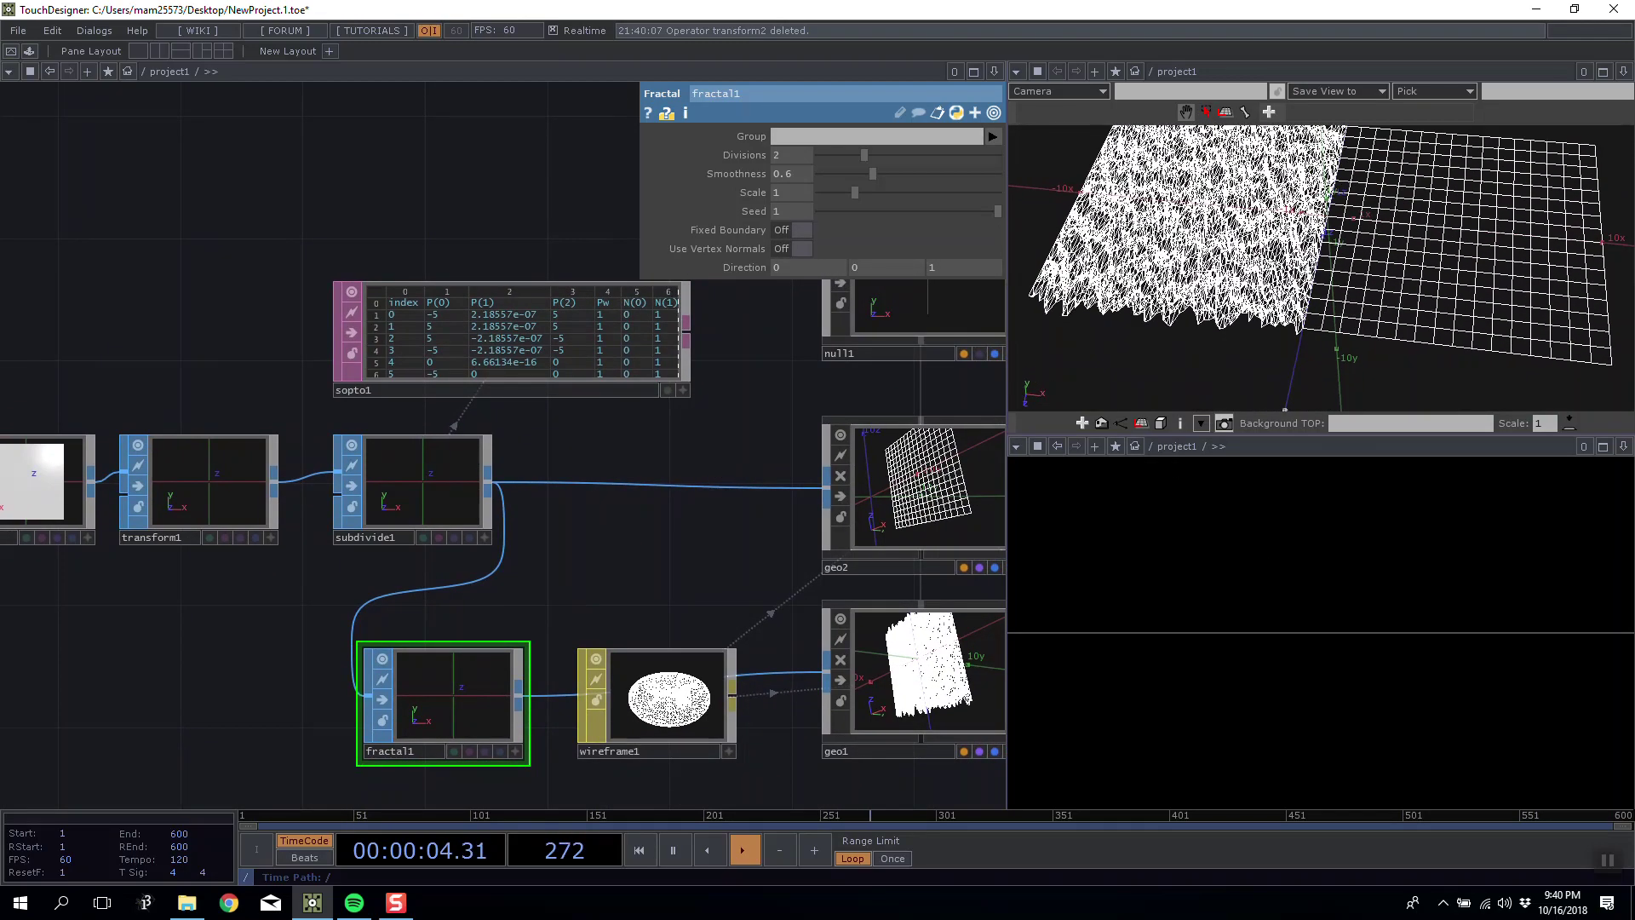
left_click_drag(359, 551, 410, 556)
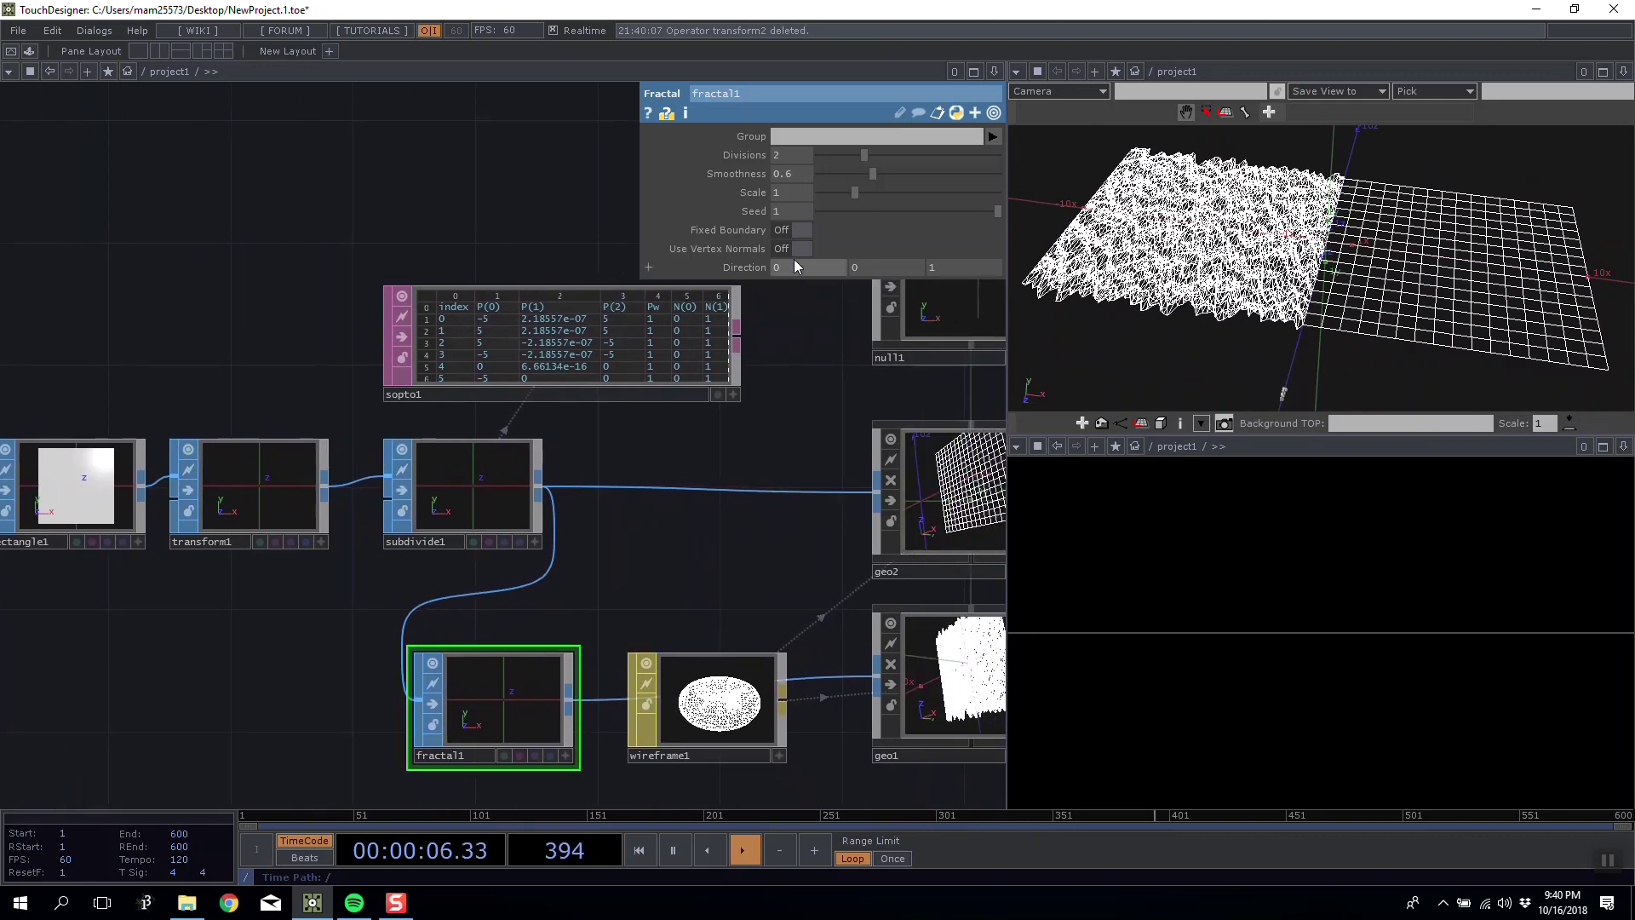
left_click(794, 247)
left_click_drag(730, 427, 651, 428)
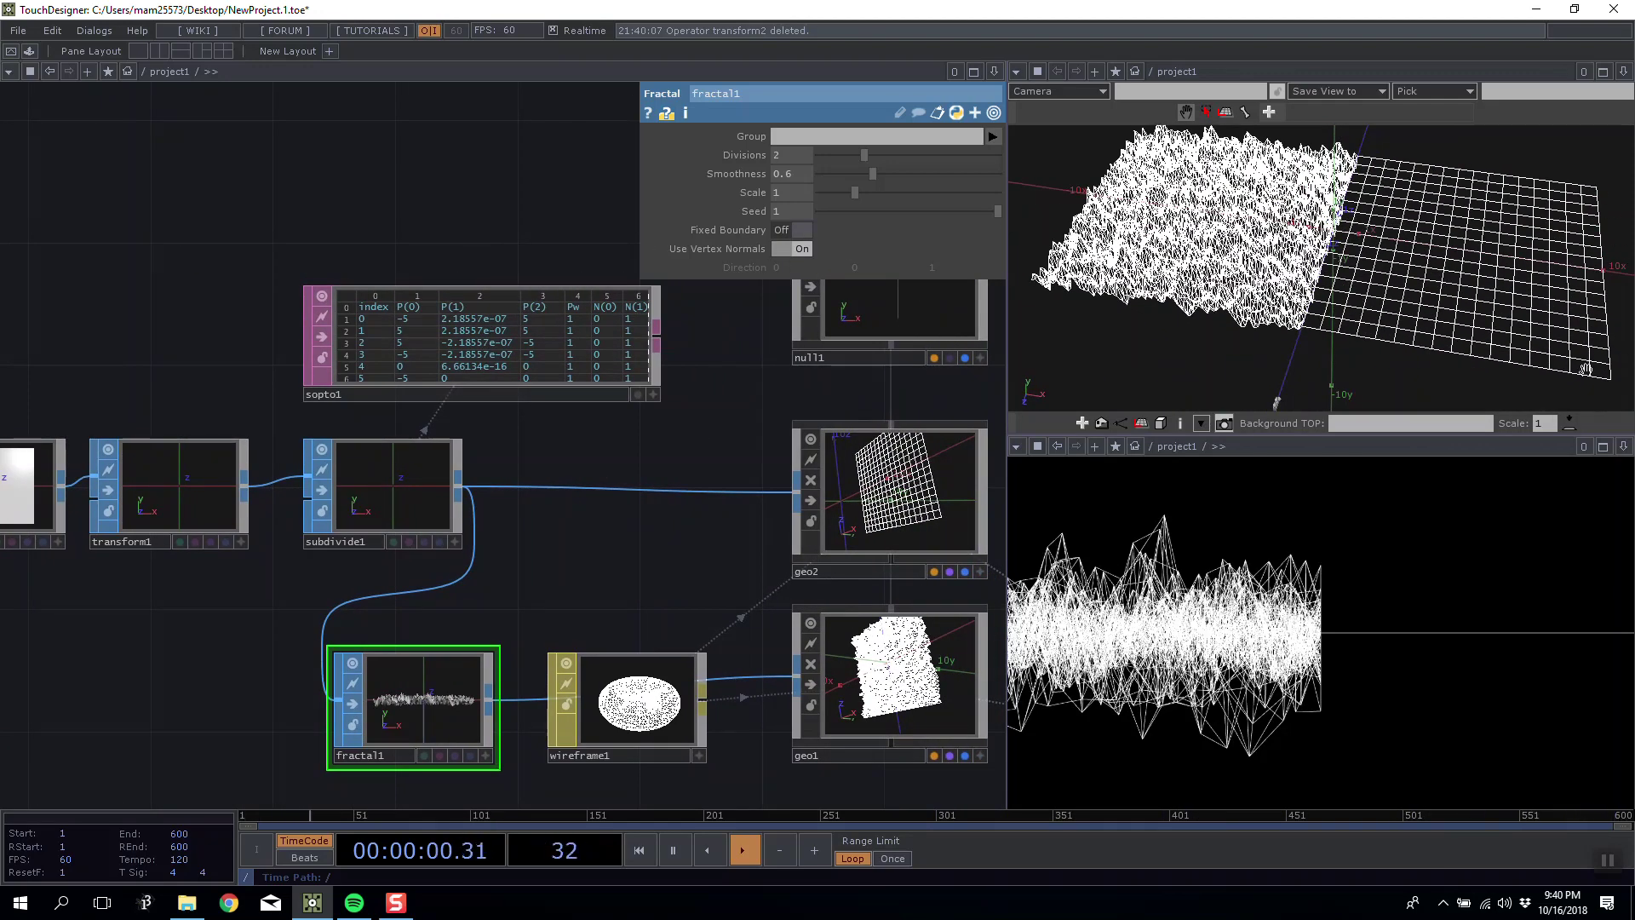
Enlarge sopto1's node to show more point rows, and compare its position and normal columns with the flat grid in the scene view.
left_click_drag(1357, 342, 1414, 281)
left_click_drag(573, 396, 459, 484)
left_click_drag(452, 464, 216, 336)
left_click_drag(369, 289, 540, 480)
left_click_drag(319, 474, 288, 535)
left_click_drag(442, 617, 457, 672)
left_click_drag(340, 578, 250, 434)
left_click_drag(384, 544, 462, 644)
left_click_drag(423, 347, 497, 233)
left_click_drag(543, 523, 623, 660)
left_click_drag(512, 587, 513, 493)
left_click_drag(742, 450, 748, 284)
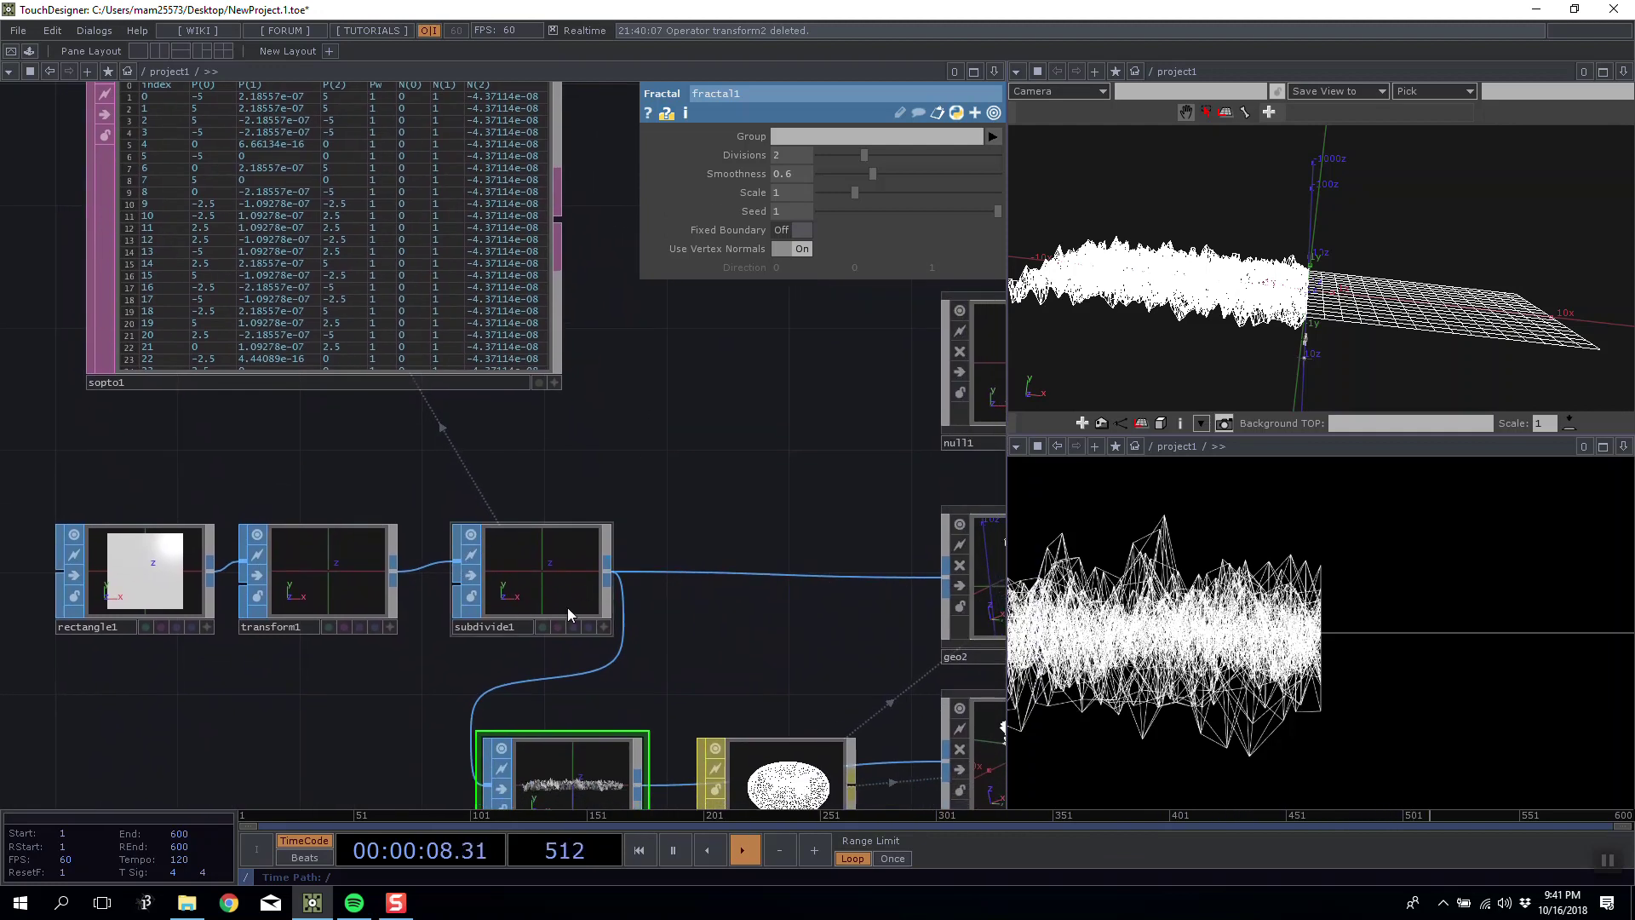
Reposition the enlarged sopto1 node closer above the rectangle1, transform1 and subdivide1 chain.
left_click_drag(386, 320, 417, 381)
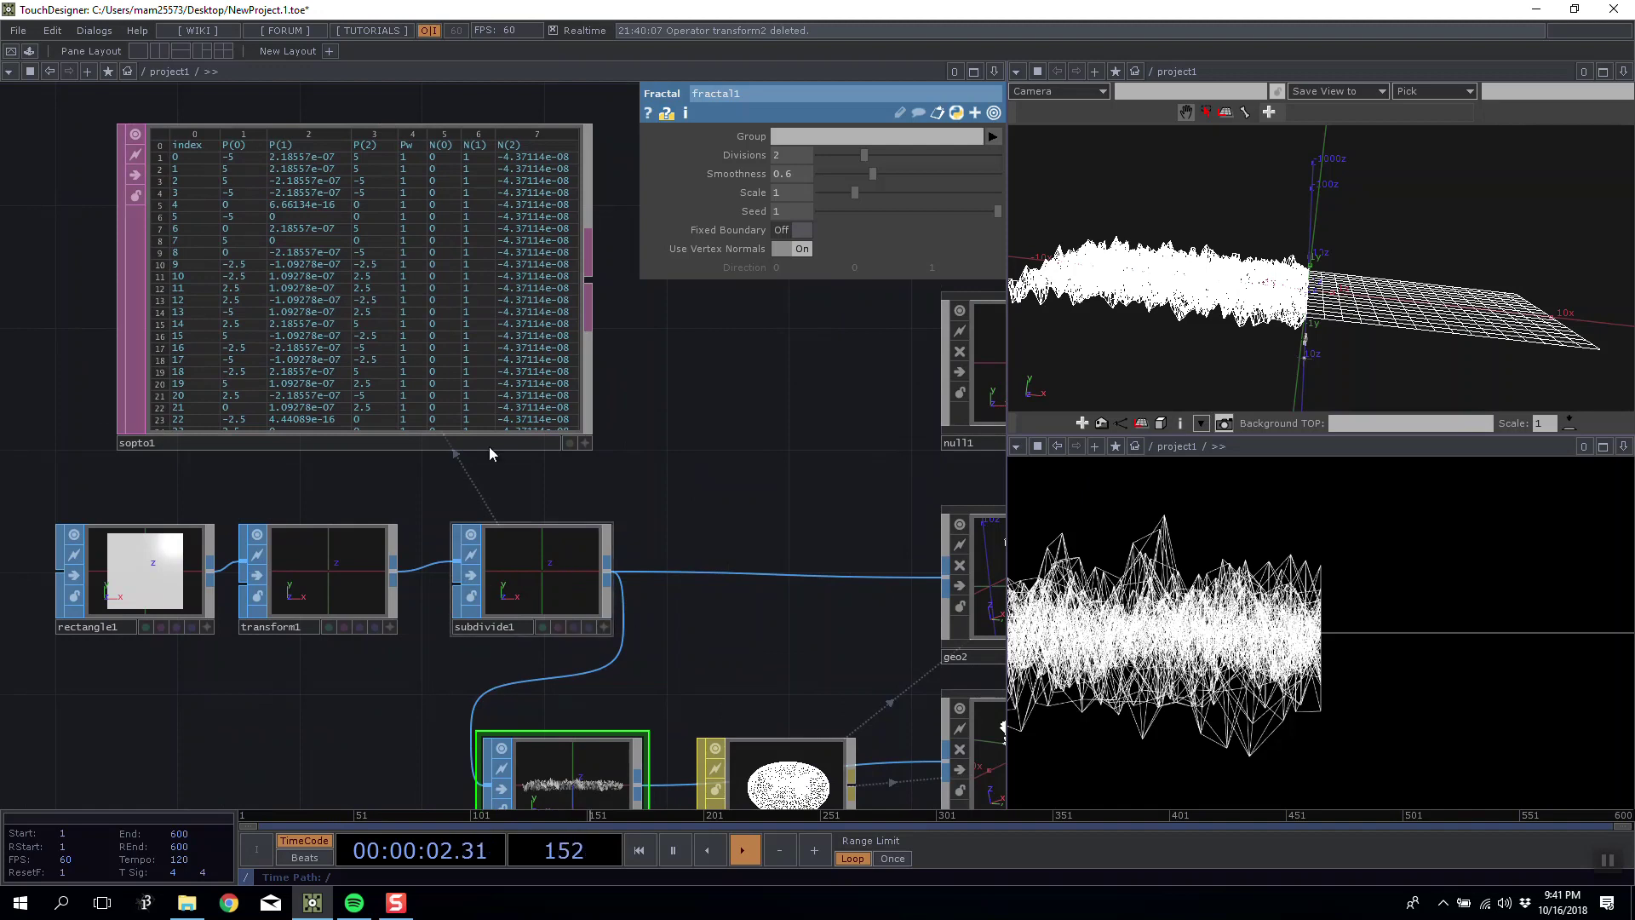
left_click_drag(246, 210, 214, 241)
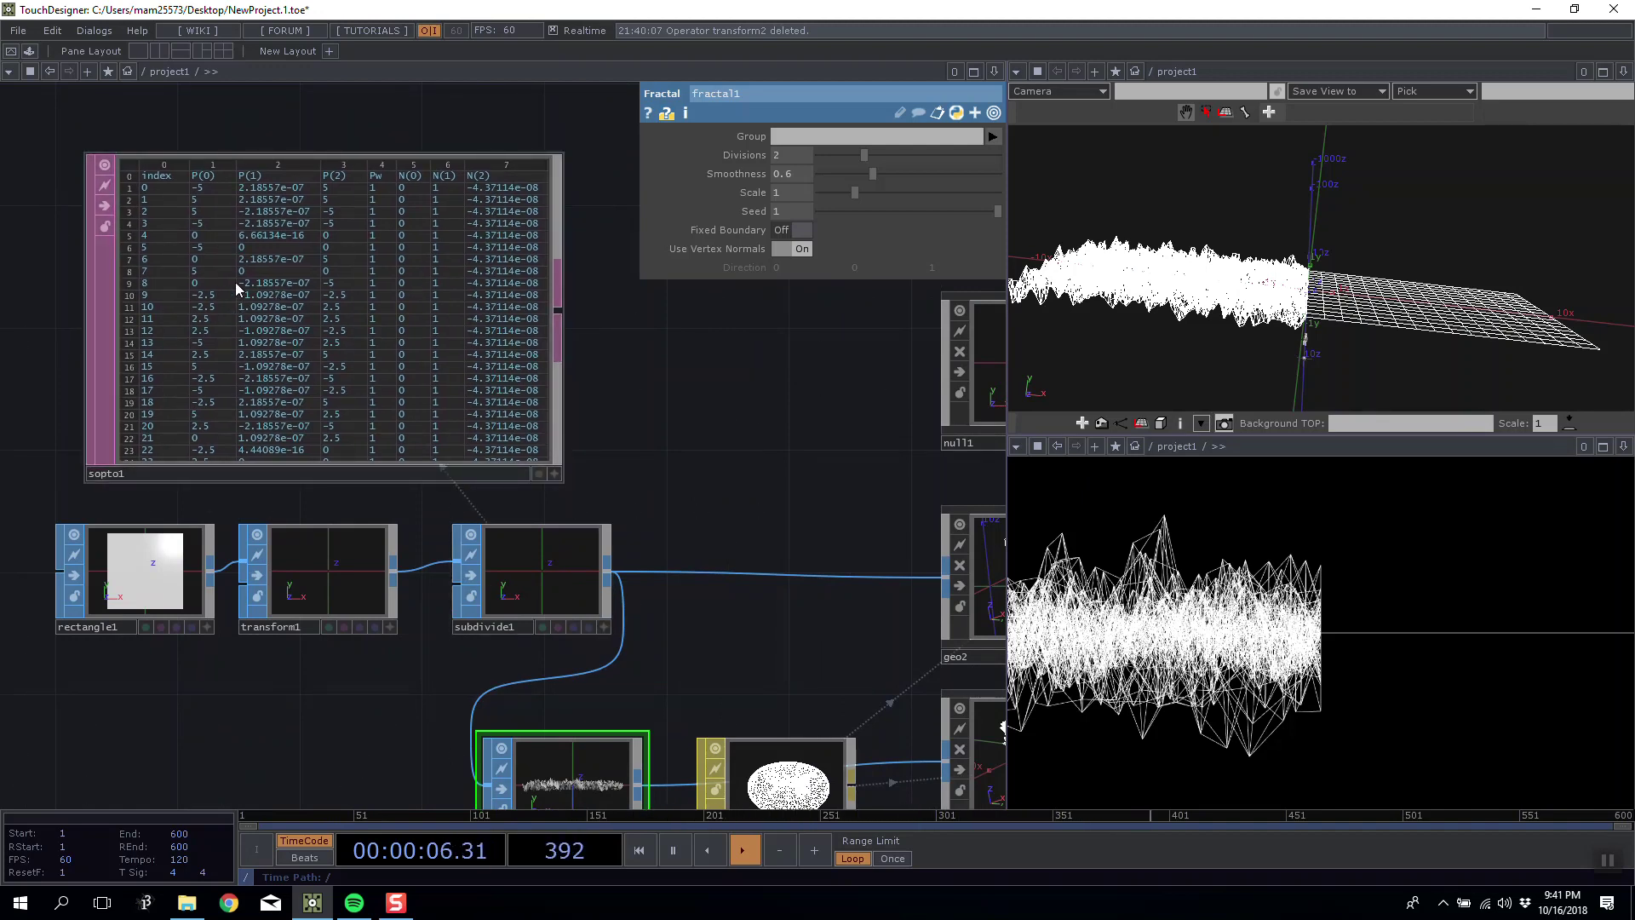
left_click_drag(400, 322, 461, 291)
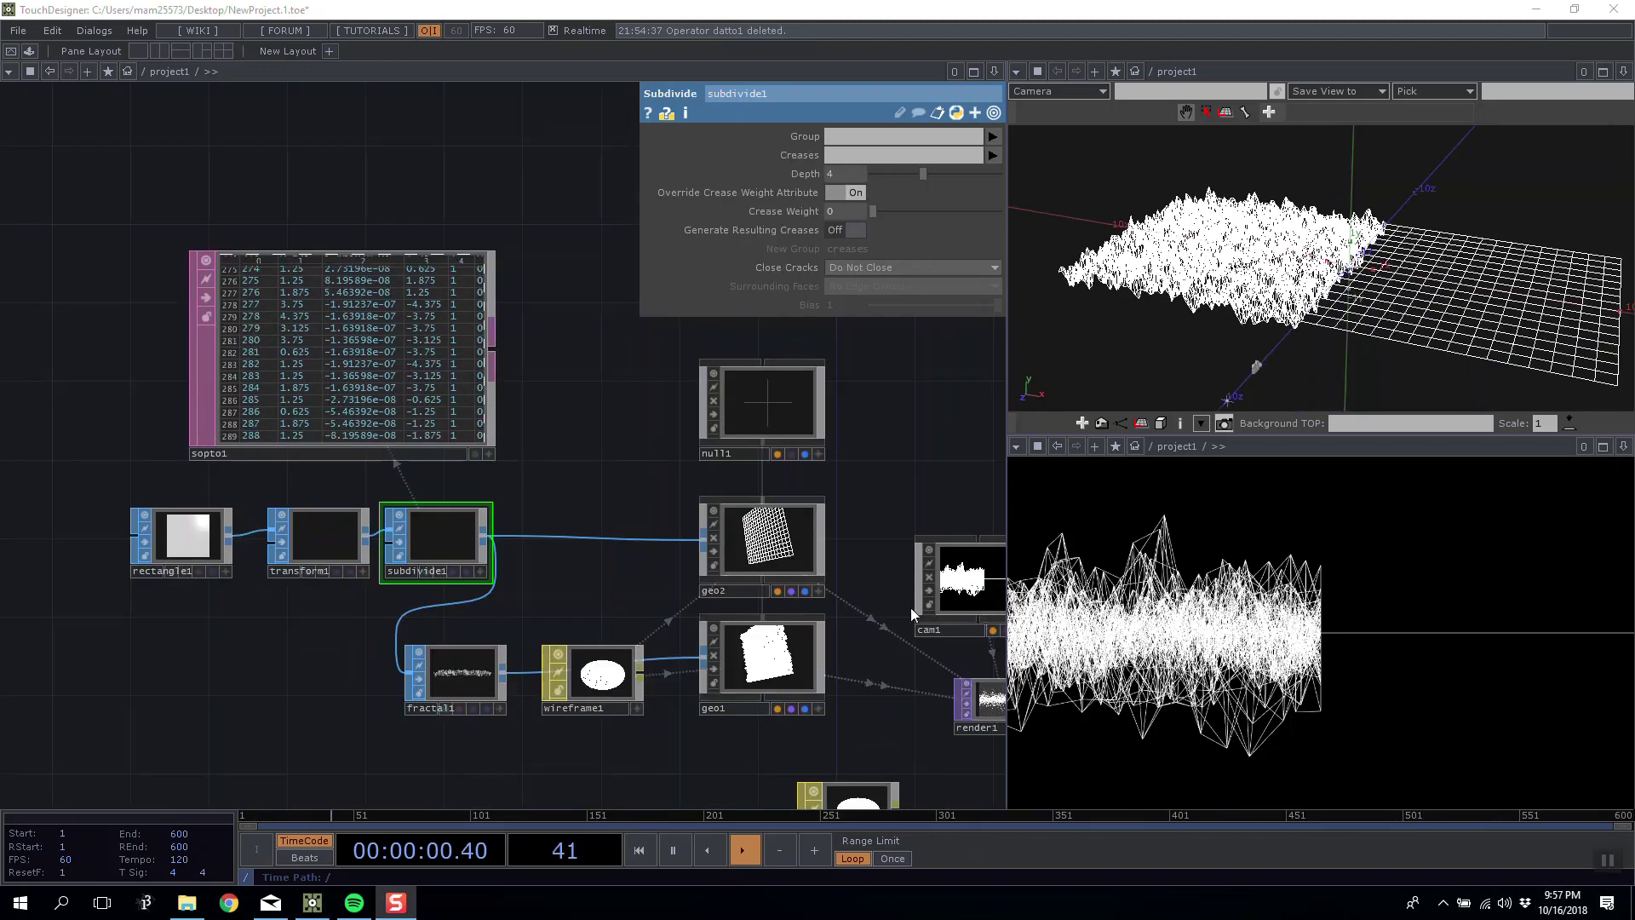
Scroll through sopto1's point rows and display subdivide1's node info to compare the number of points.
scroll(561, 397, "up", 6)
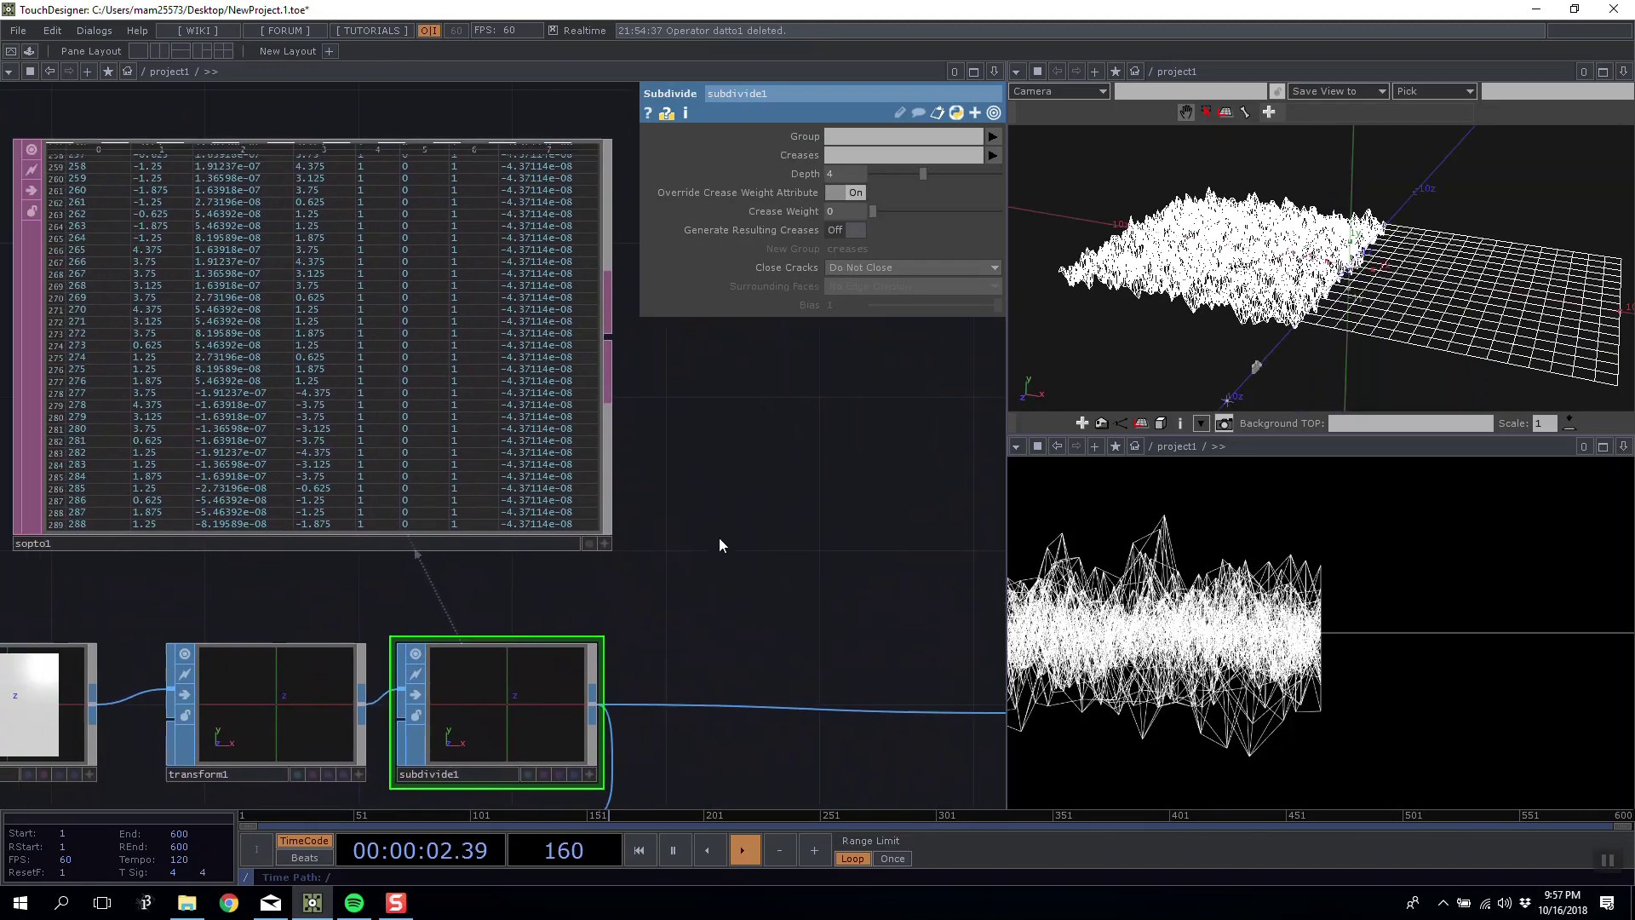
left_click_drag(605, 559, 642, 597)
left_click_drag(786, 645, 564, 443)
left_click_drag(450, 324, 563, 425)
scroll(665, 433, "up", 3)
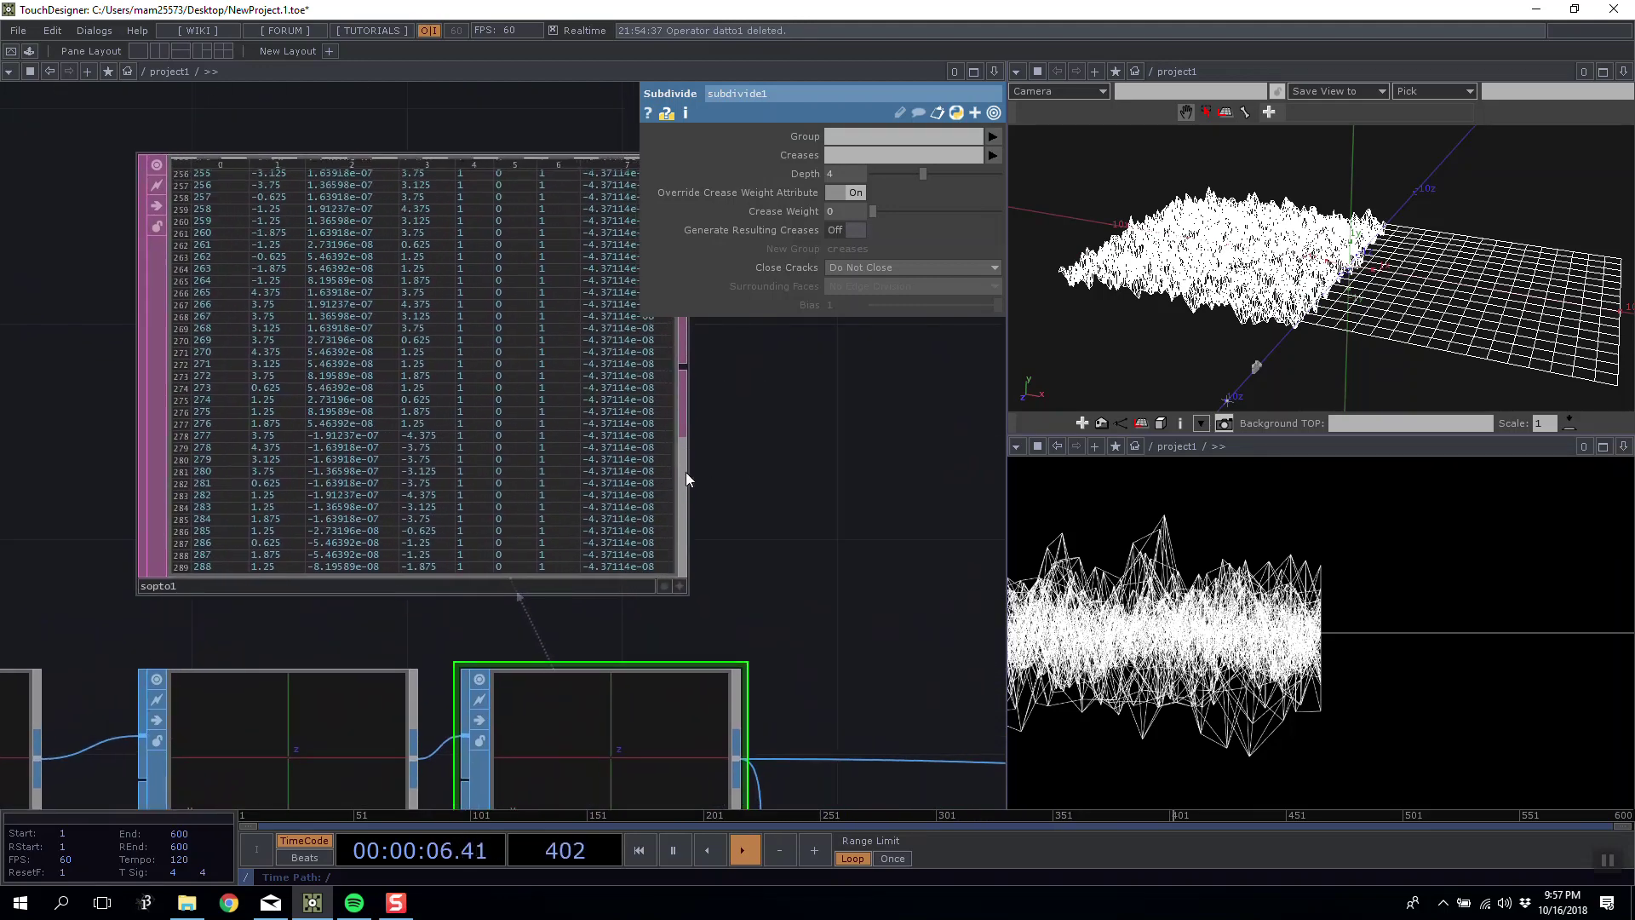
left_click_drag(699, 587, 615, 564)
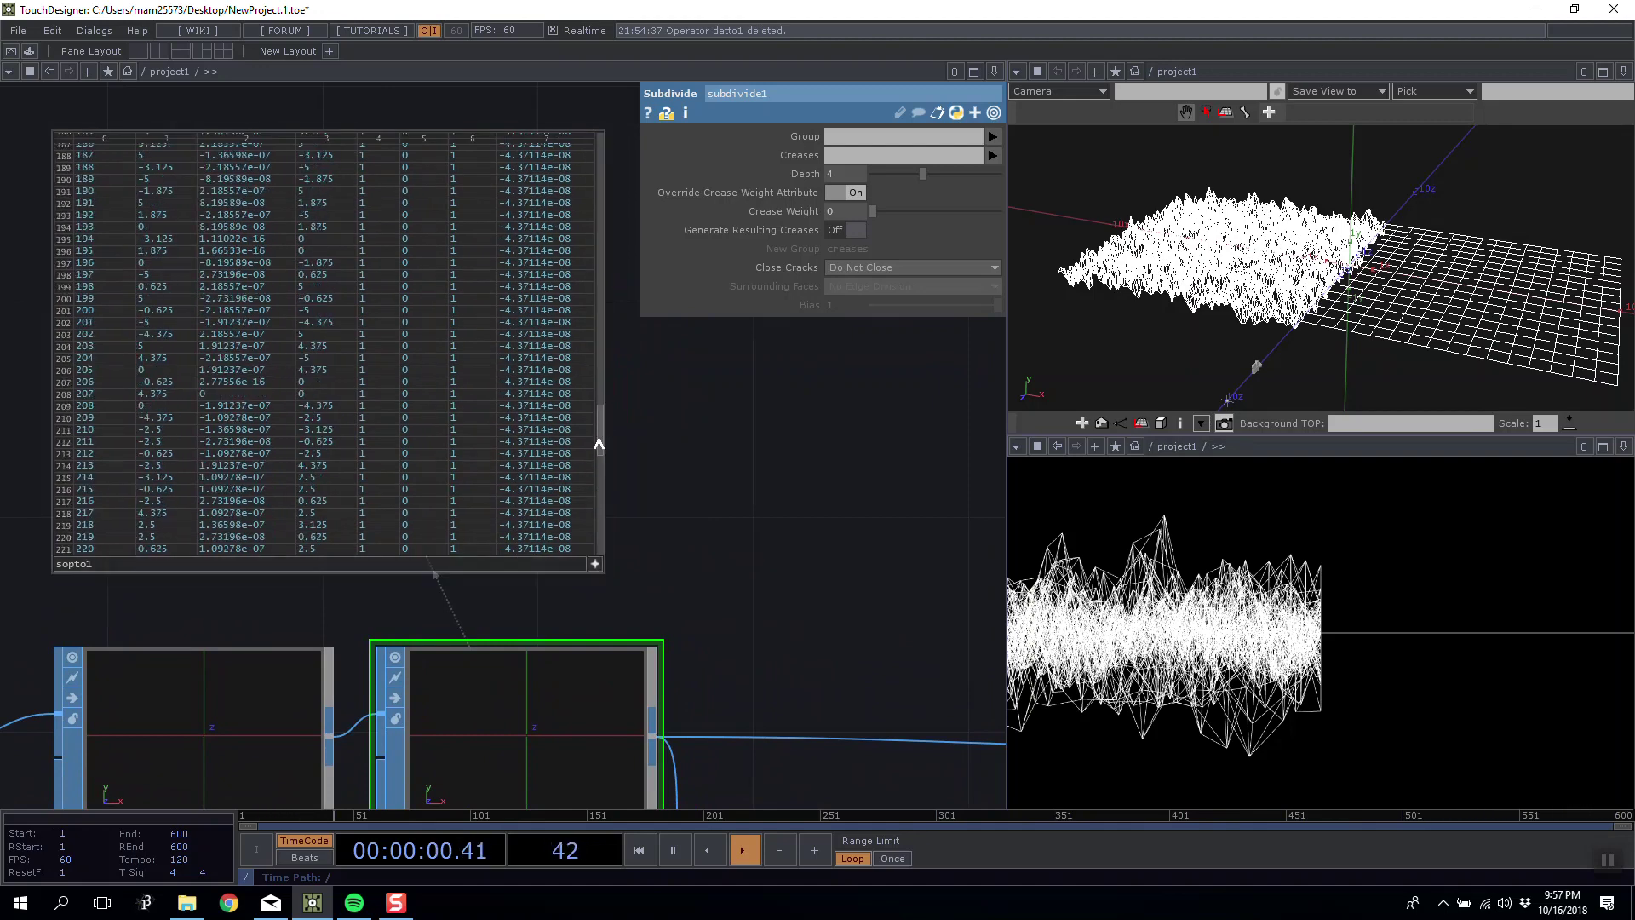
left_click_drag(747, 574, 831, 505)
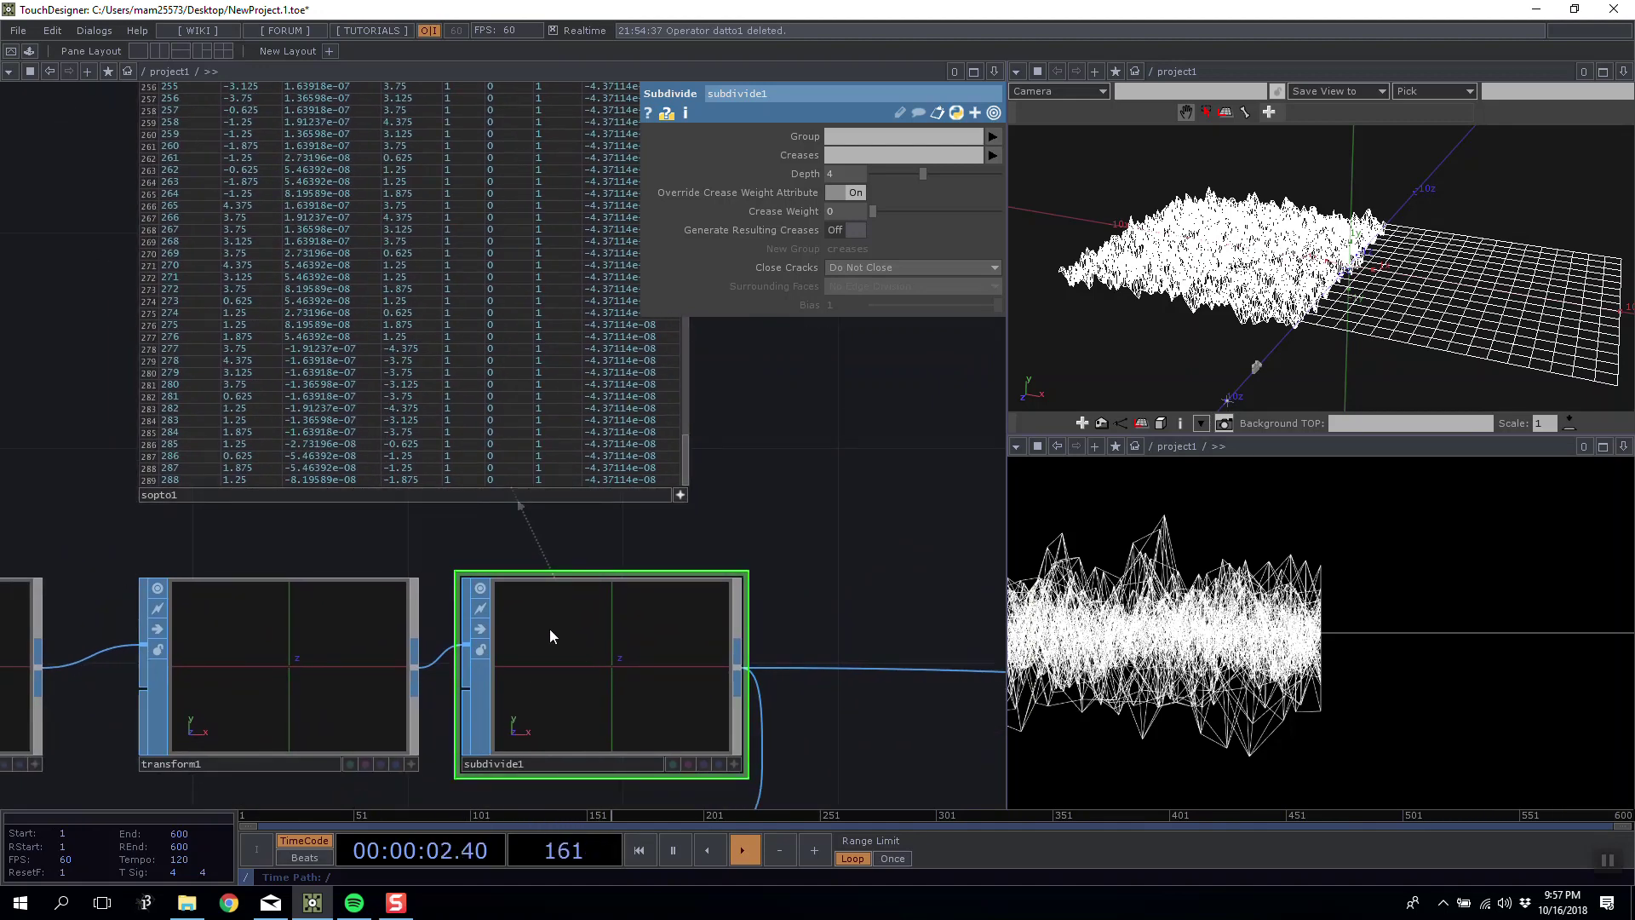
middle_click(612, 624)
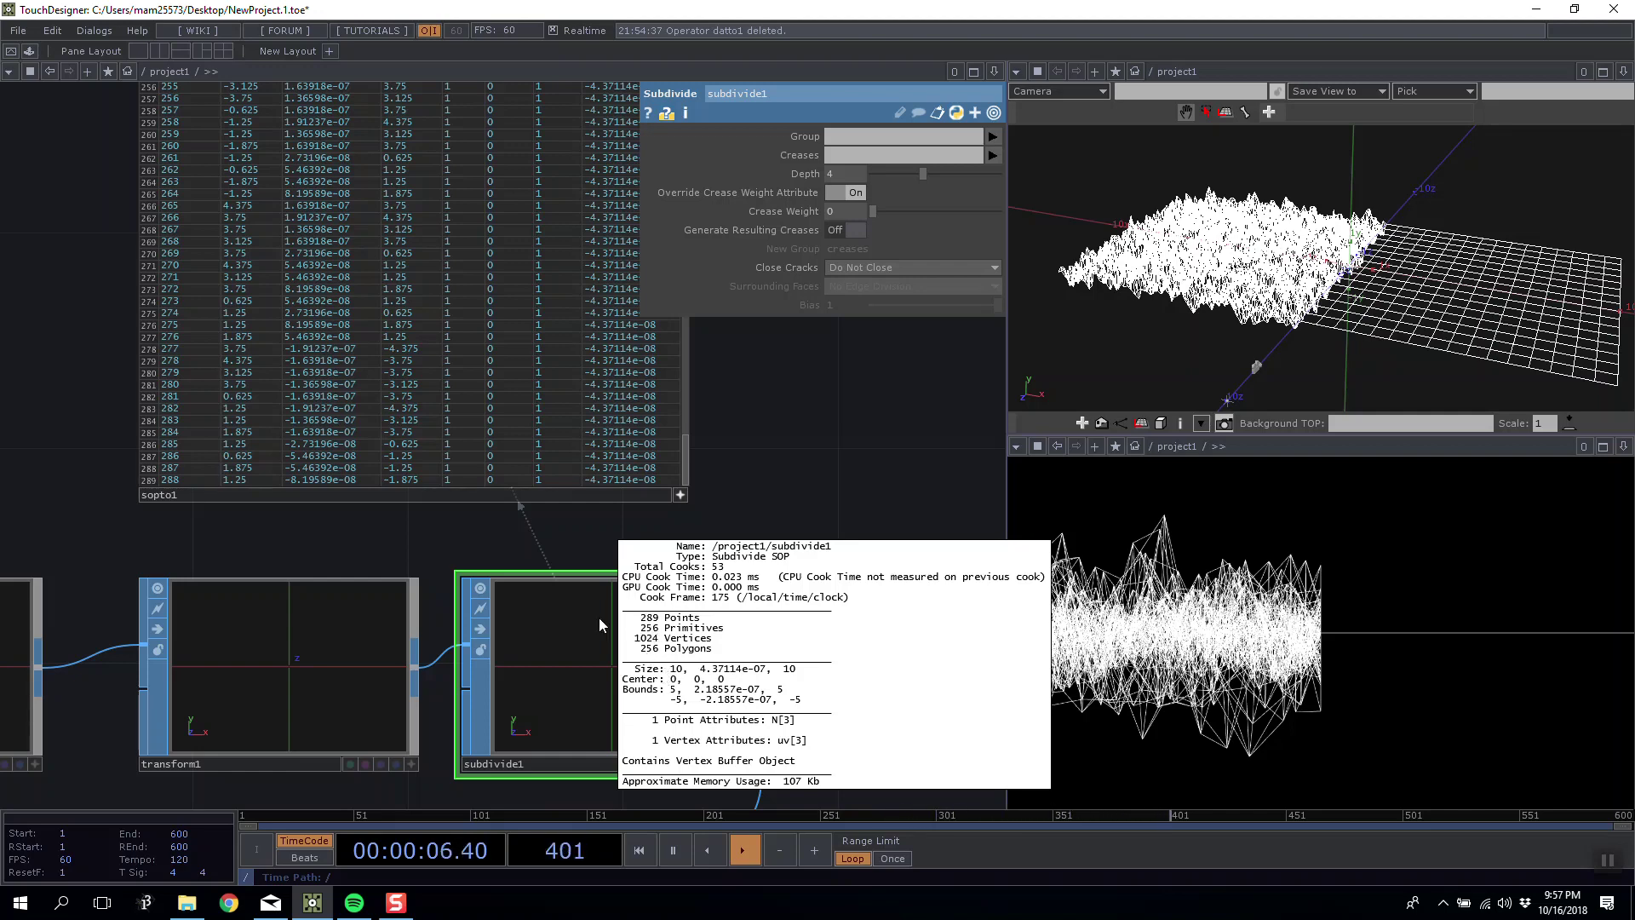
Make sopto1's viewer inactive, shrink its node and place it above subdivide1.
left_click_drag(686, 471, 673, 317)
left_click_drag(724, 474, 718, 718)
left_click_drag(680, 540, 679, 639)
scroll(679, 638, "down", 6)
left_click_drag(626, 523, 601, 468)
left_click(537, 652)
left_click_drag(518, 632, 531, 599)
left_click_drag(432, 531, 452, 596)
left_click_drag(551, 661, 584, 675)
left_click_drag(512, 627, 513, 594)
left_click_drag(610, 546, 478, 466)
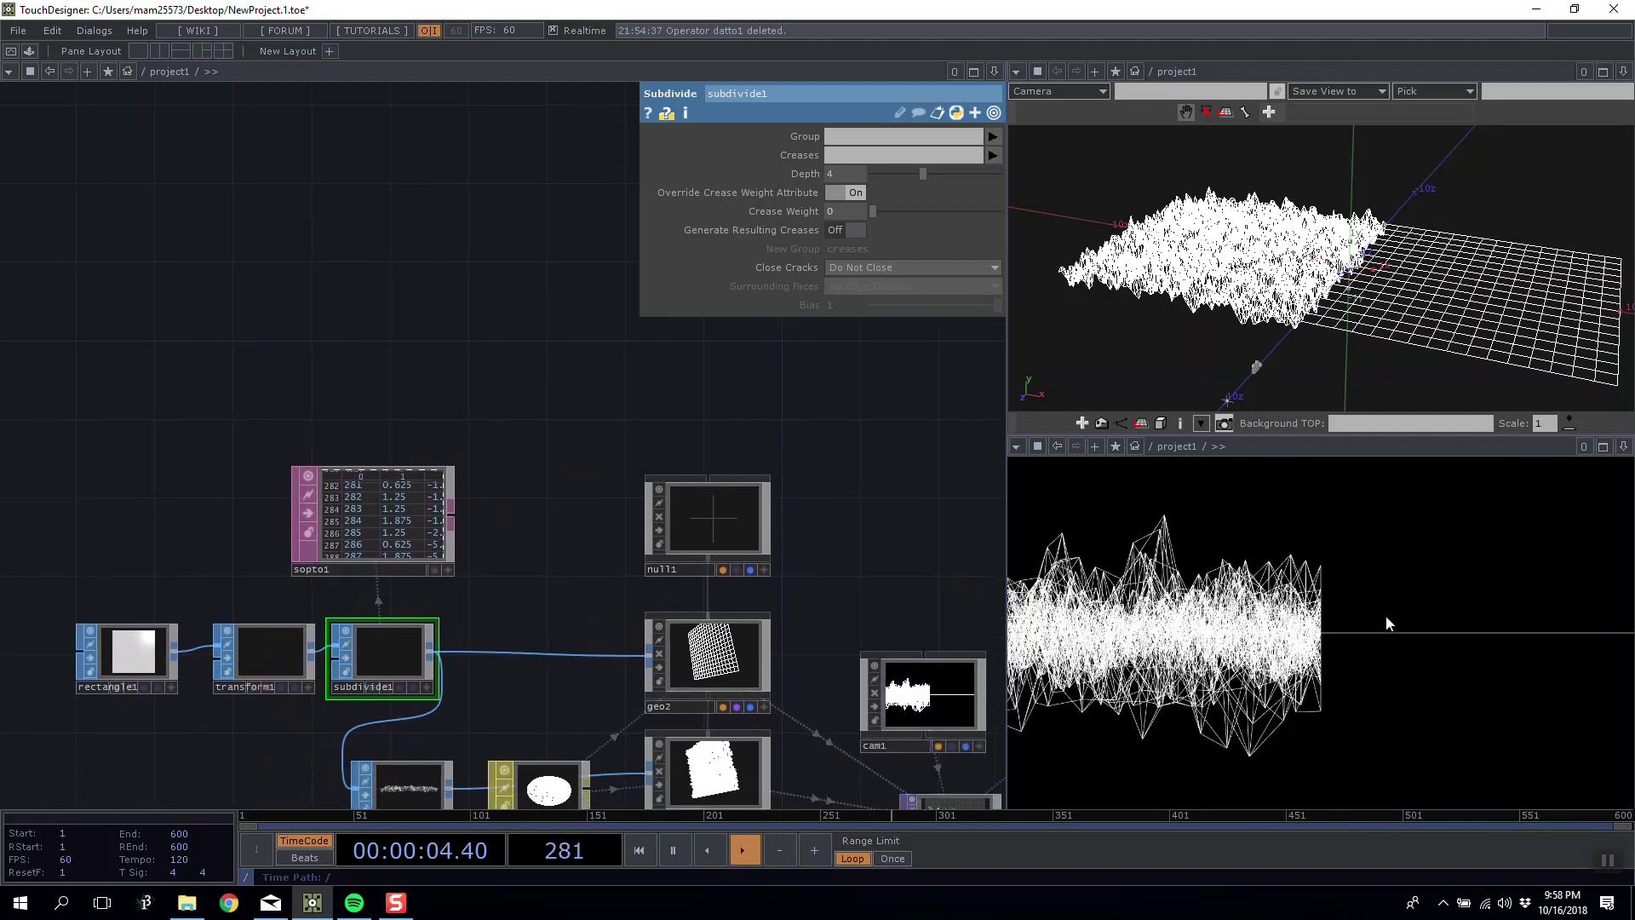
Orbit the scene view to examine the fractal surface beside the flat grid from several angles.
left_click_drag(1402, 338, 1371, 334)
left_click_drag(598, 394, 477, 372)
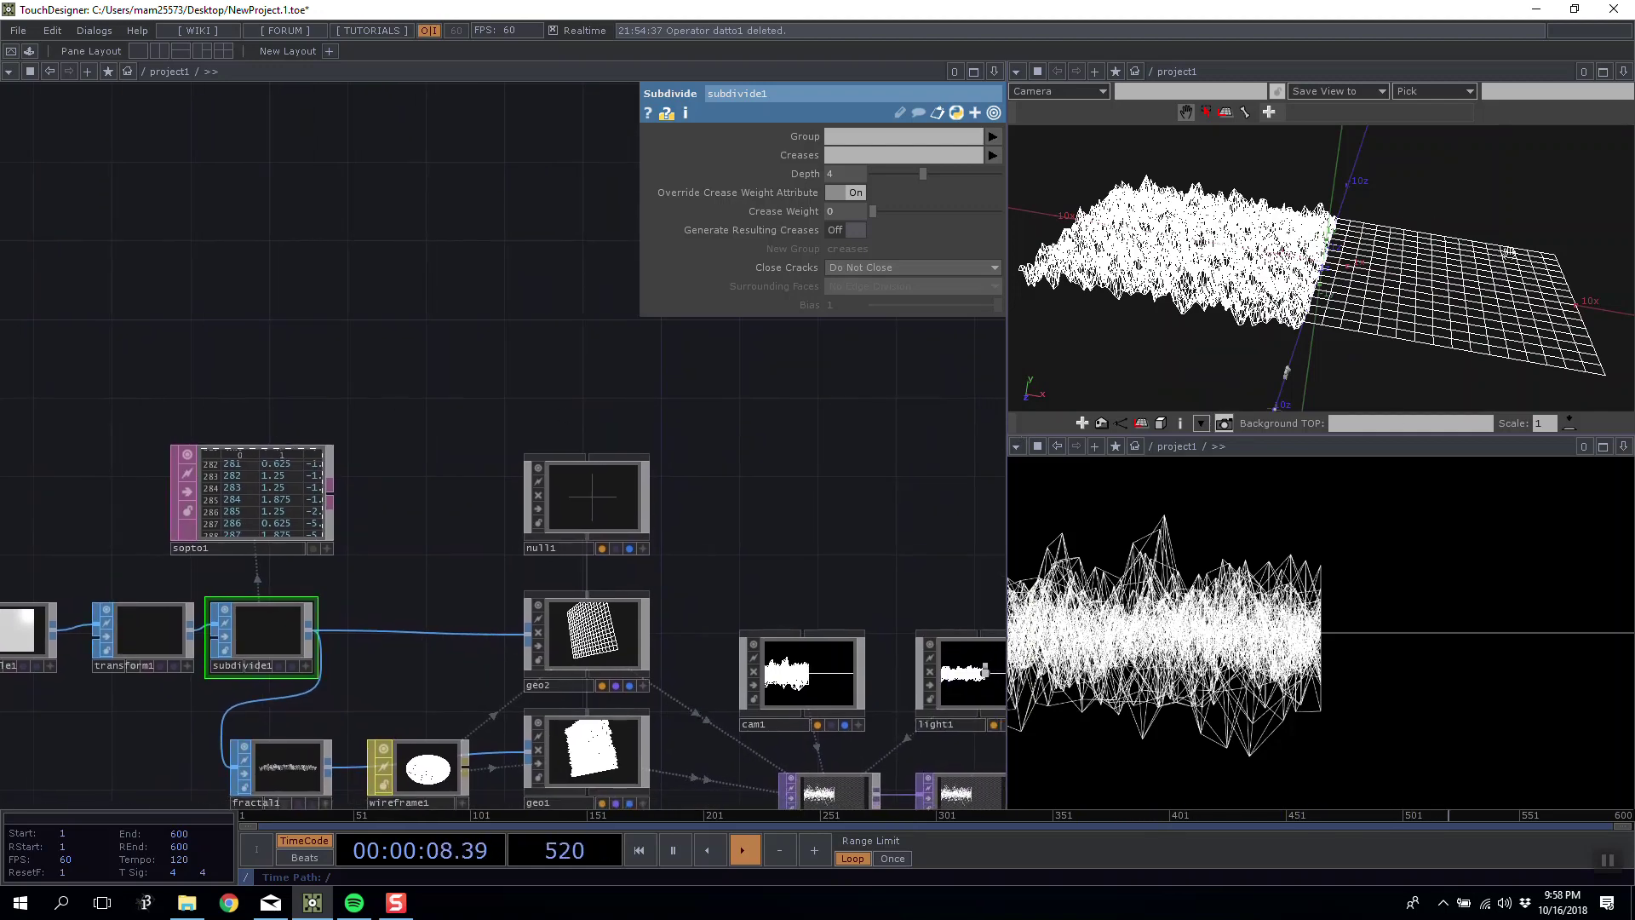
left_click_drag(1286, 372, 1410, 186)
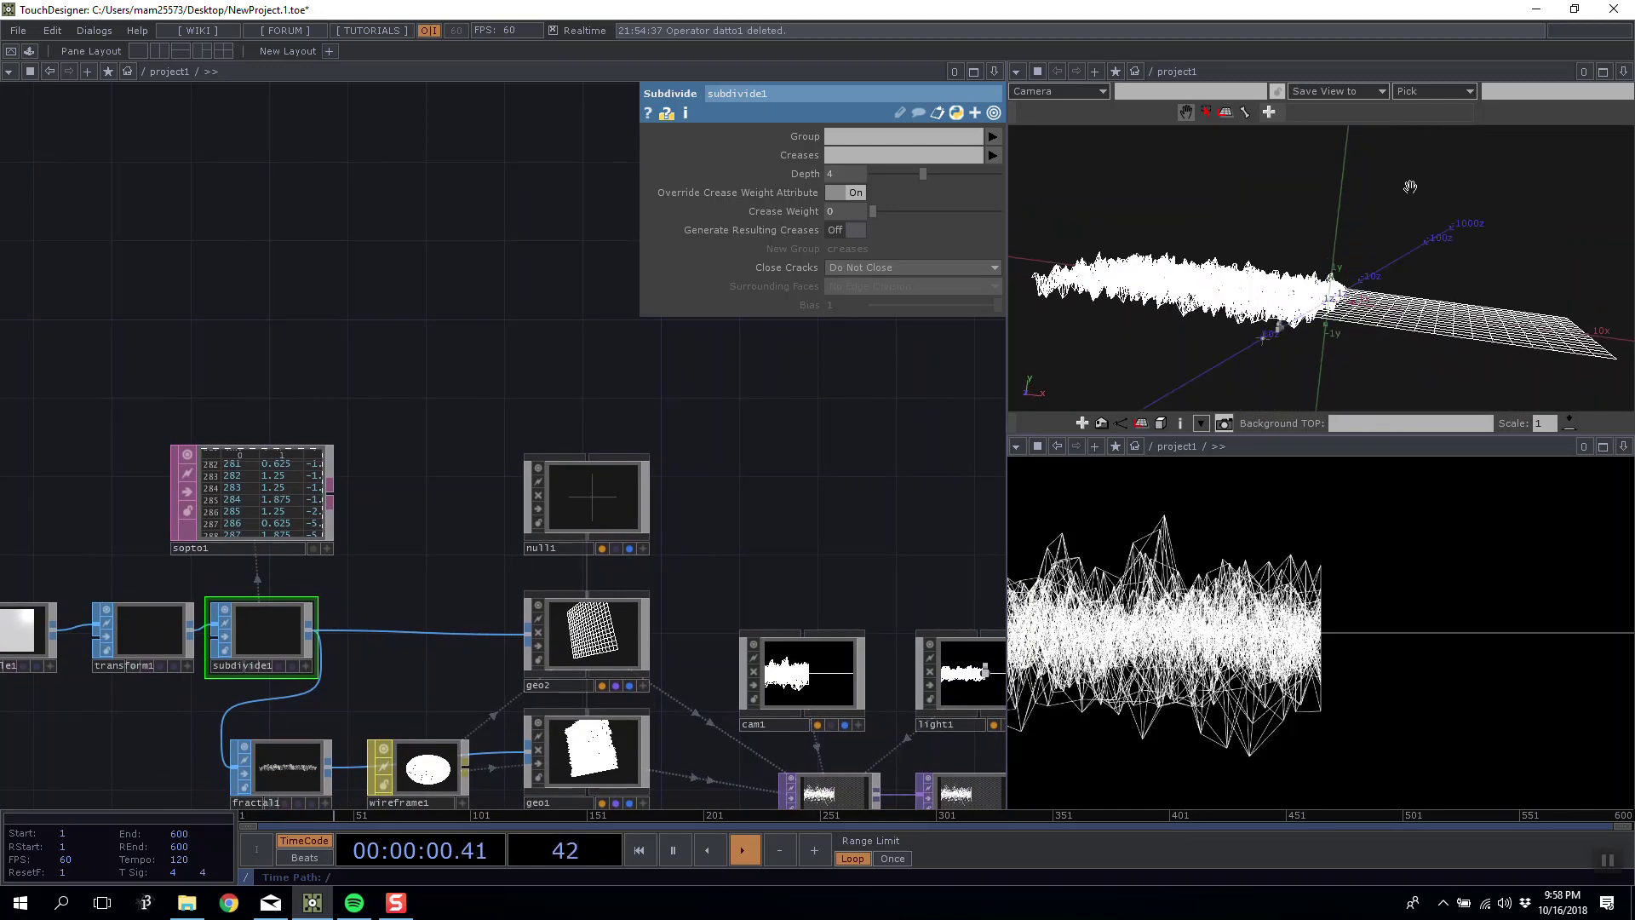
left_click_drag(1458, 290, 1384, 276)
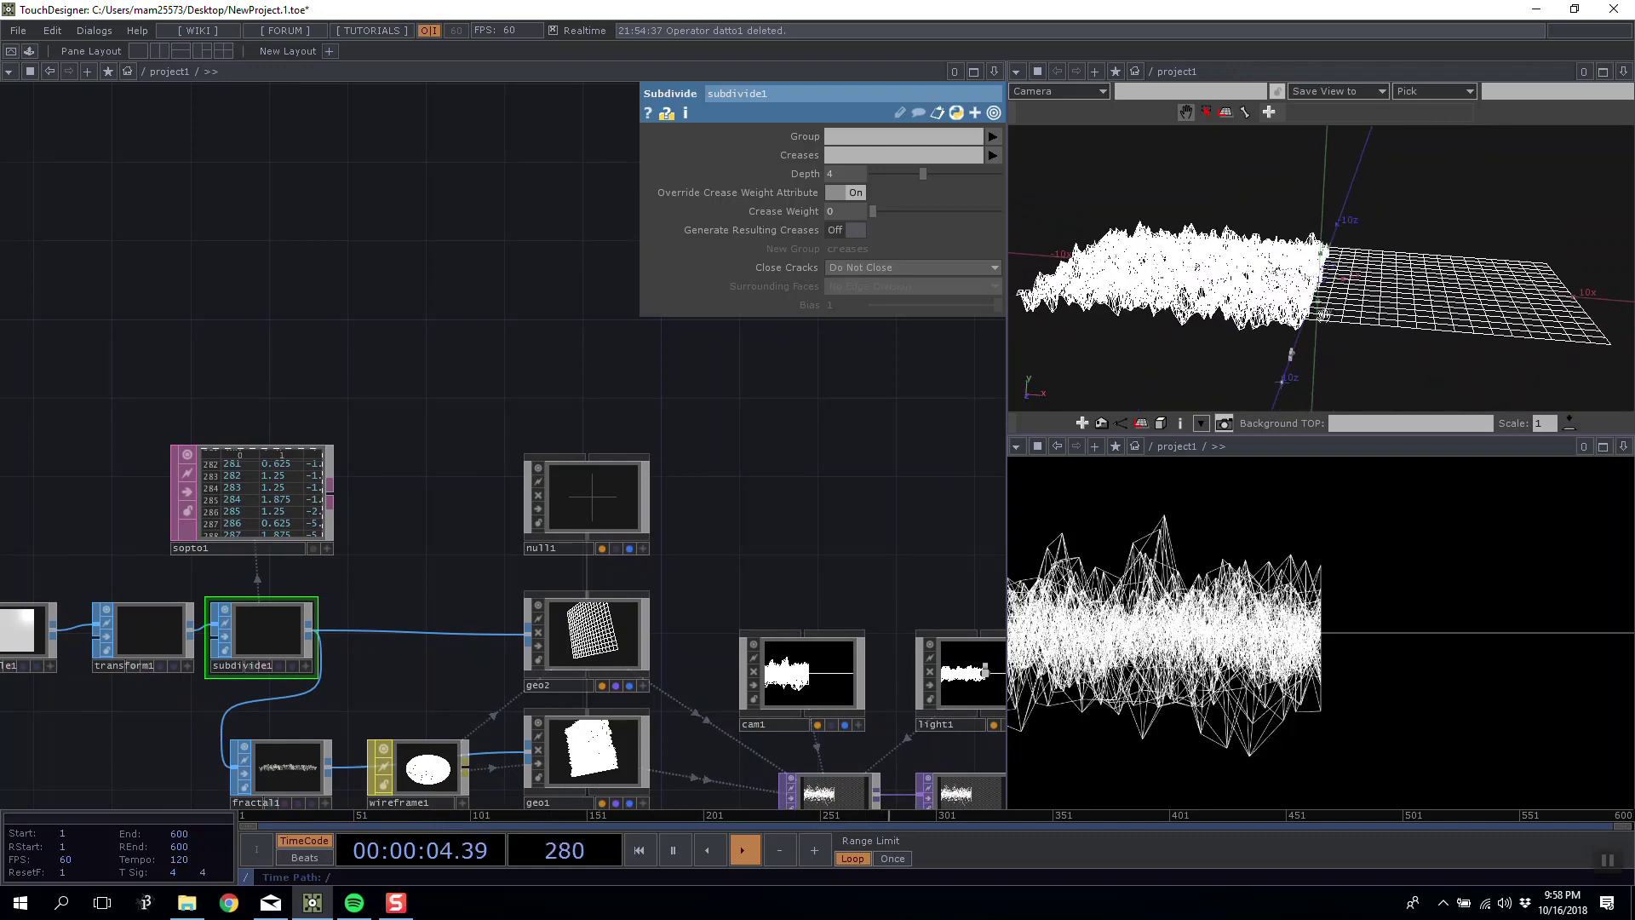
left_click_drag(1323, 314, 1338, 295)
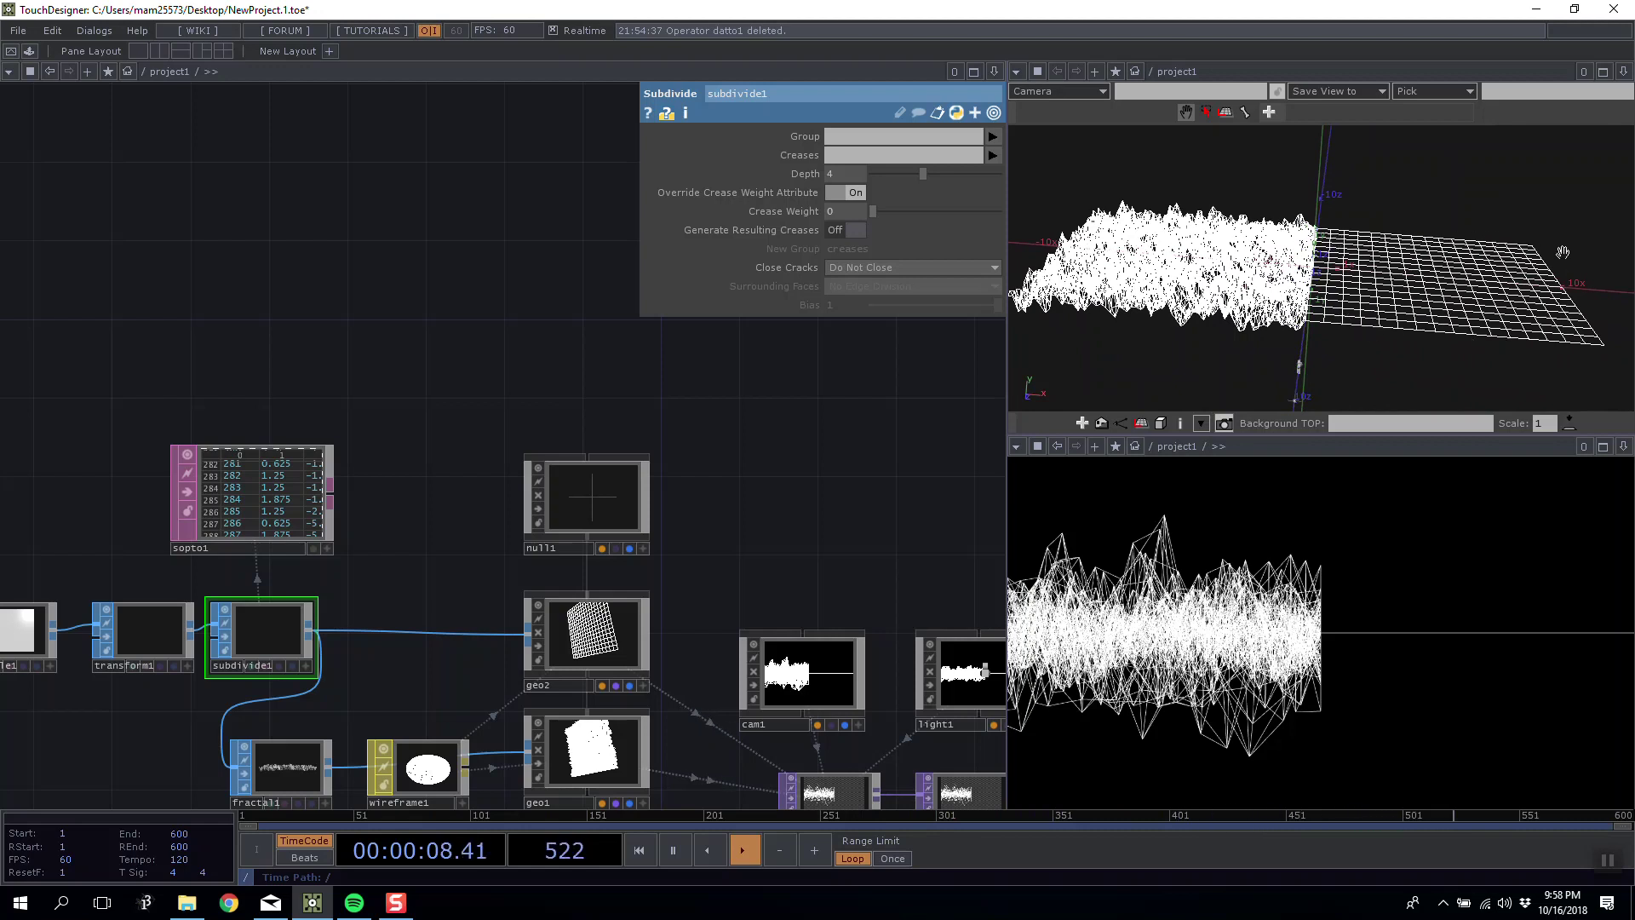
Make sopto1's viewer active and go back to the first point rows of its table.
left_click_drag(341, 362, 428, 346)
left_click_drag(494, 438, 456, 389)
scroll(456, 389, "up", 5)
scroll(393, 489, "down", 3)
scroll(383, 535, "up", 6)
scroll(380, 569, "down", 3)
left_click_drag(652, 499, 637, 324)
scroll(357, 460, "up", 1)
scroll(357, 458, "up", 1)
scroll(457, 479, "down", 3)
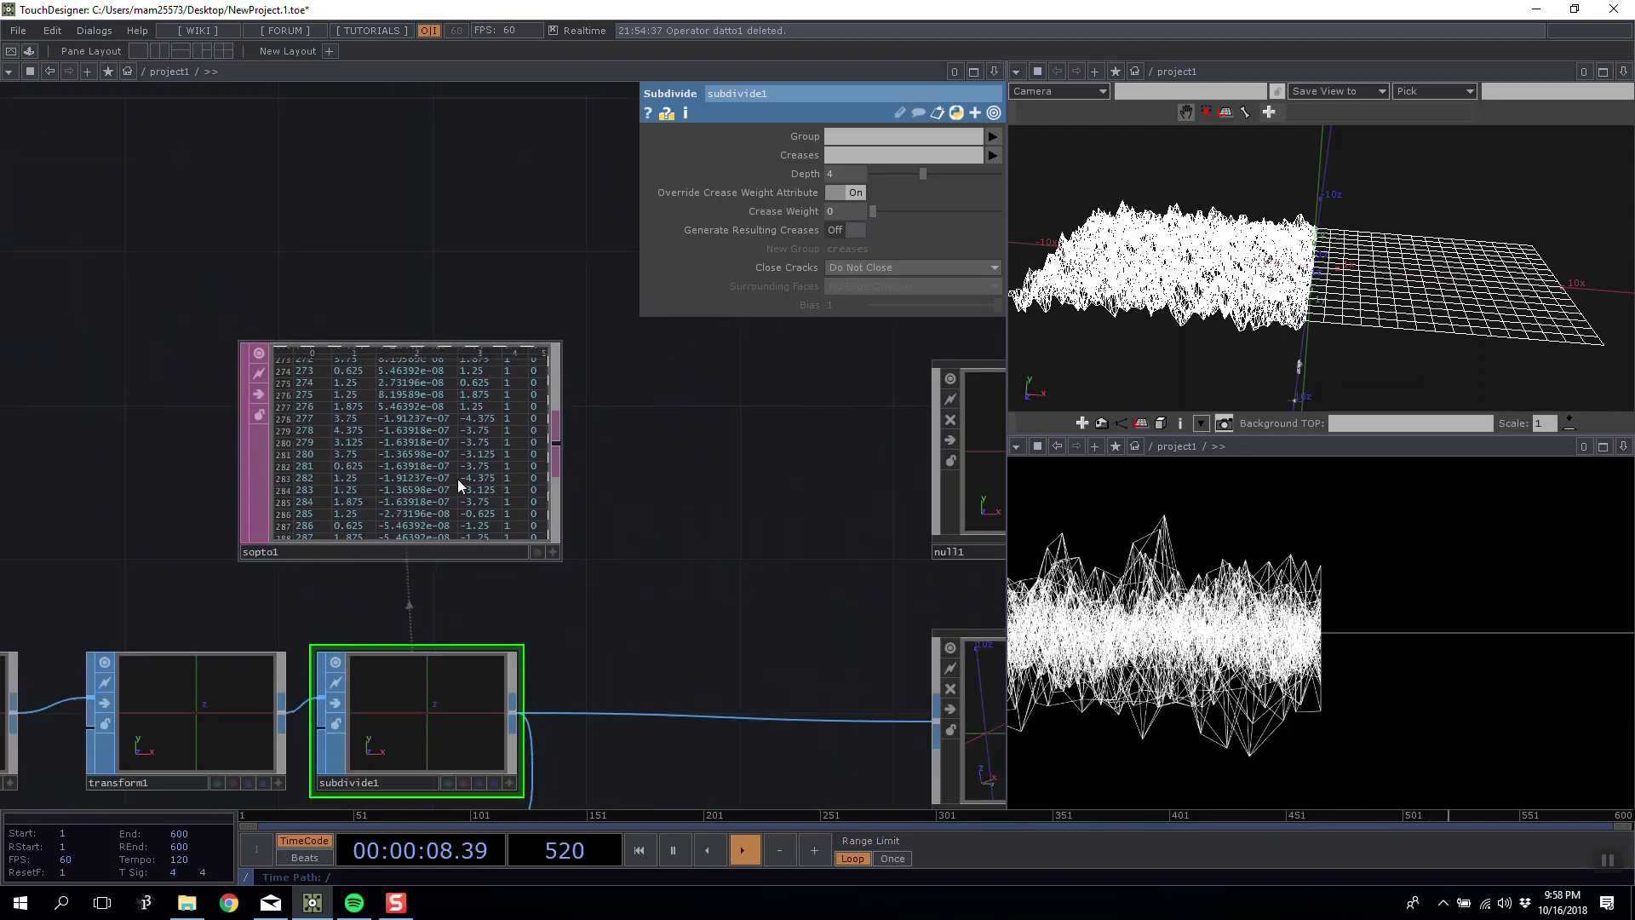
left_click(550, 450)
left_click(555, 550)
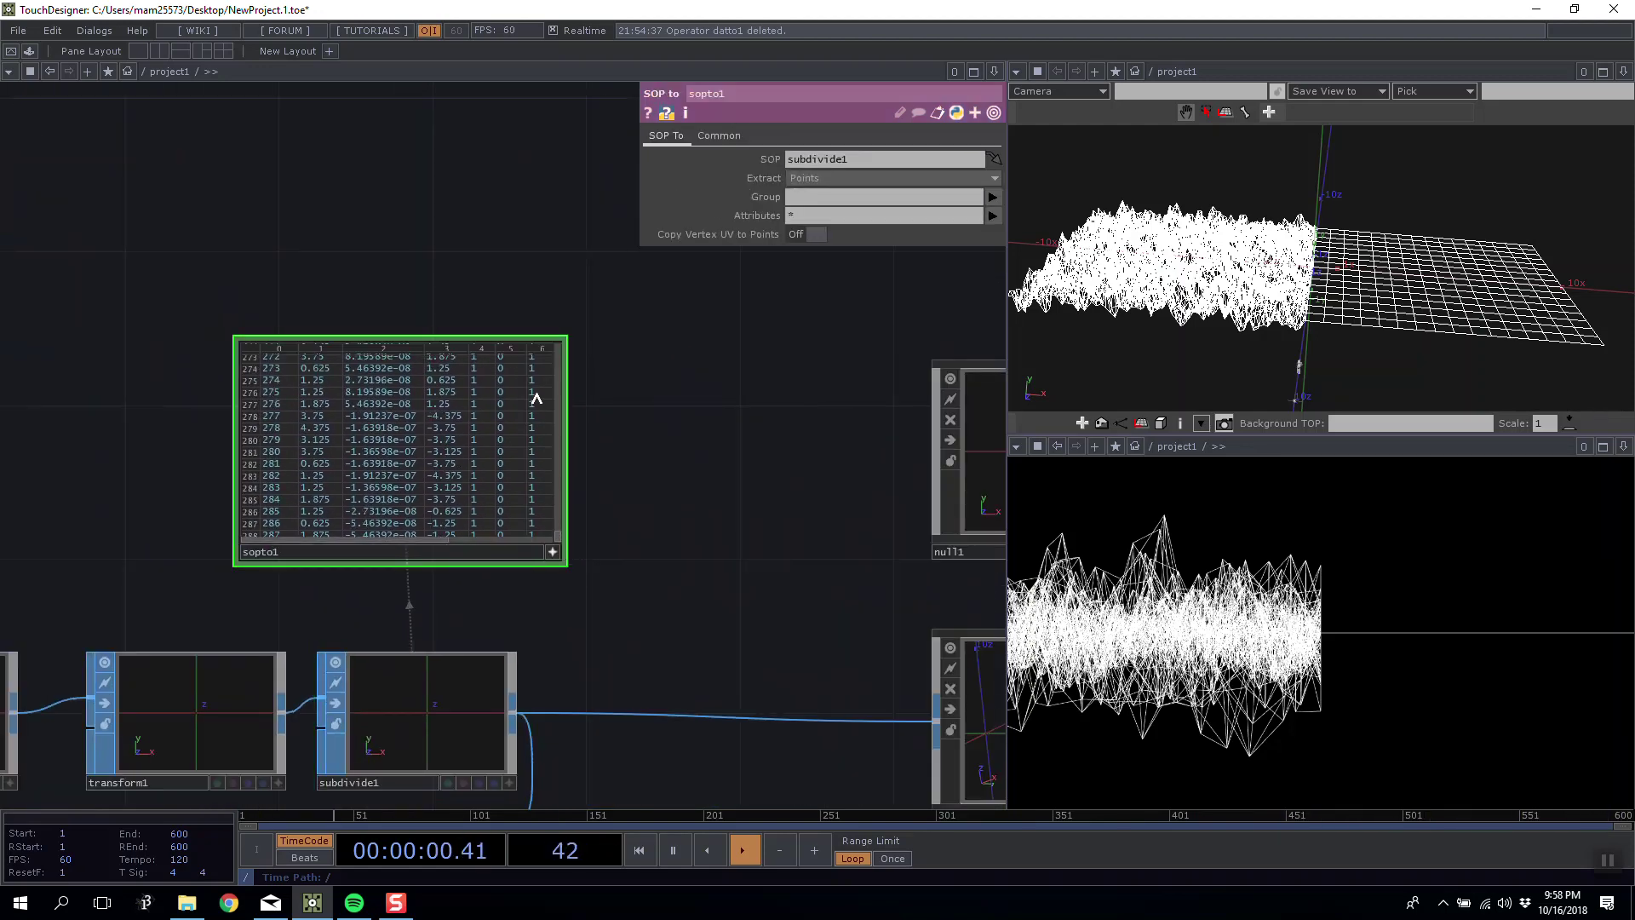
left_click_drag(557, 535, 564, 346)
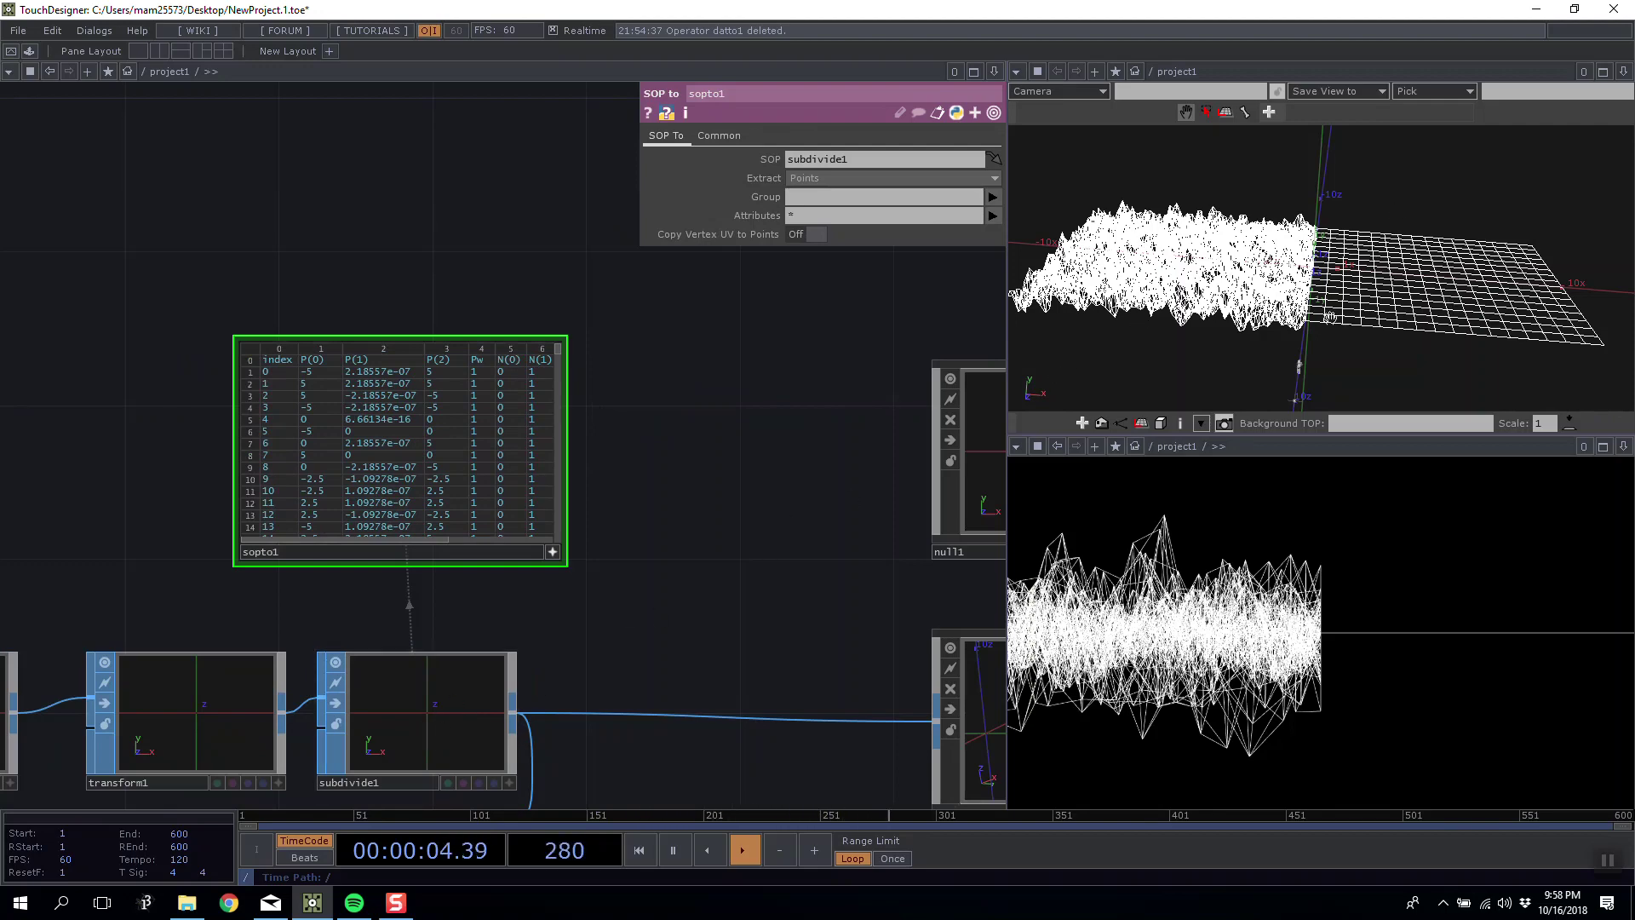
Follow the network from subdivide1 to geo2 and render1, and compare it with the point positions in sopto1.
left_click_drag(741, 529, 764, 452)
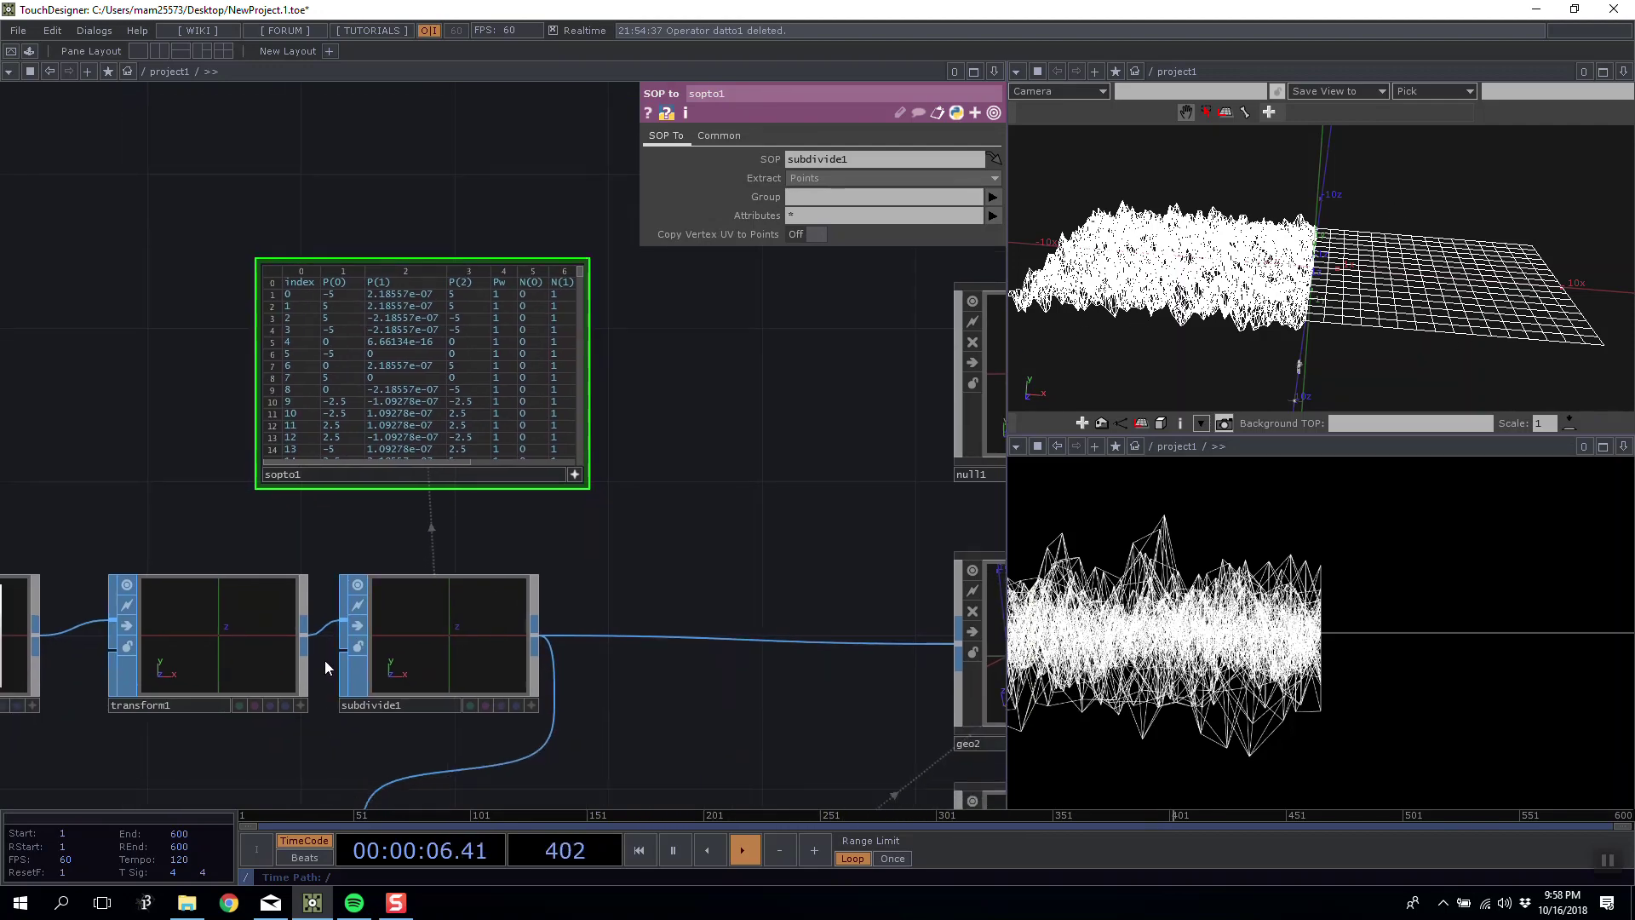
left_click_drag(540, 534, 139, 482)
scroll(140, 482, "down", 4)
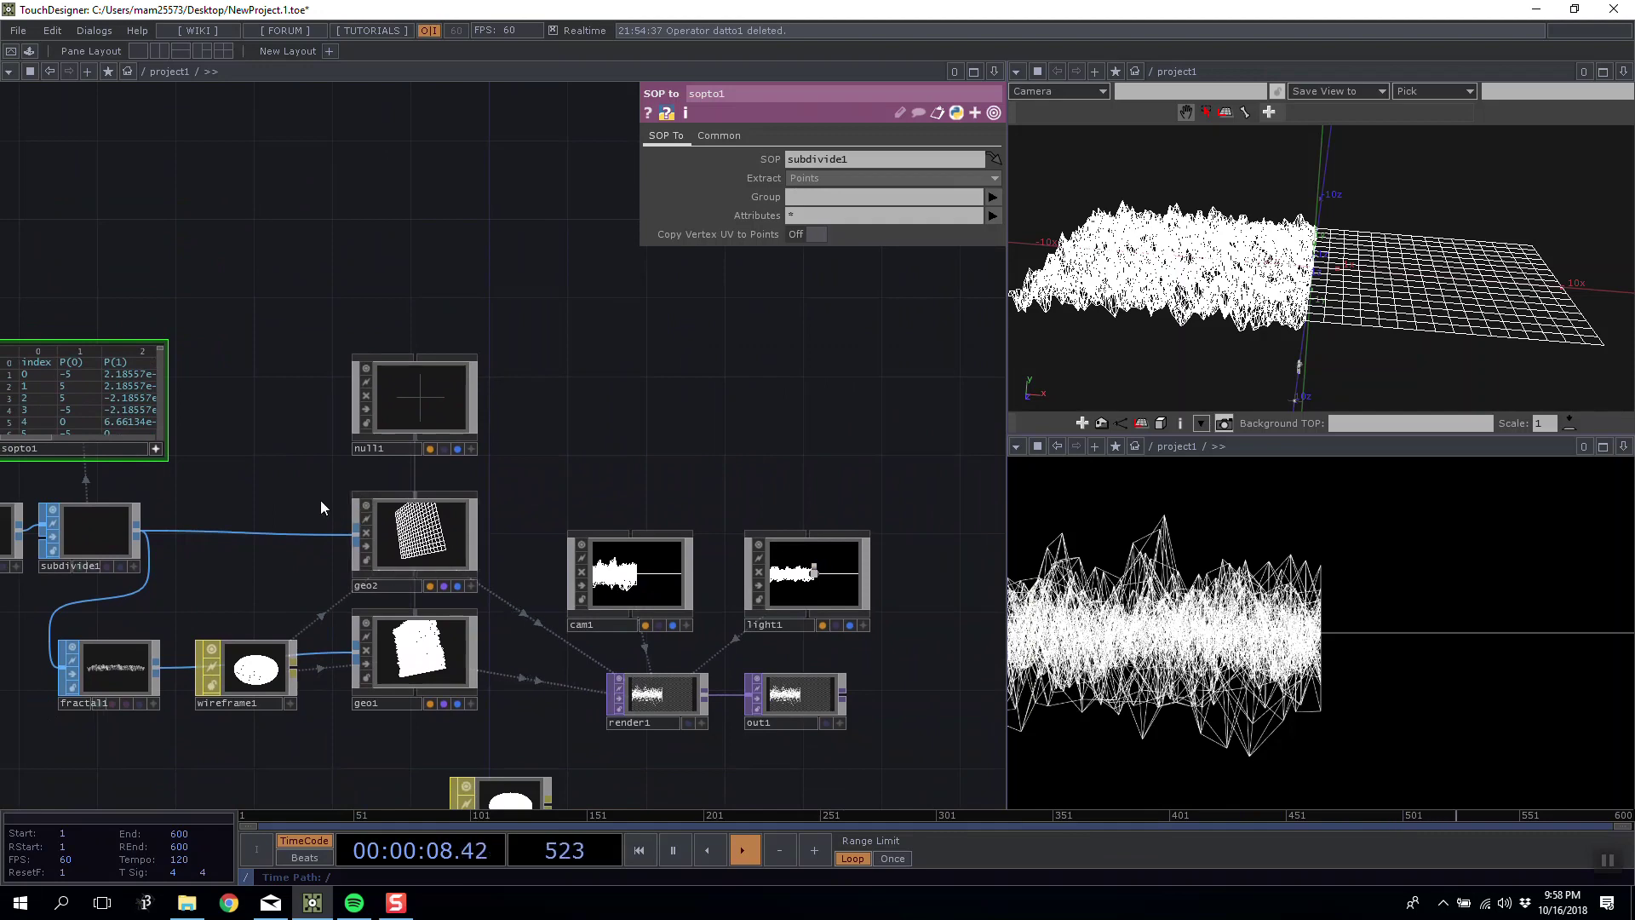
mouse_move(356, 536)
left_mouse_down()
mouse_move(418, 538)
mouse_move(355, 537)
left_mouse_up()
left_click_drag(174, 450, 416, 484)
scroll(284, 442, "up", 3)
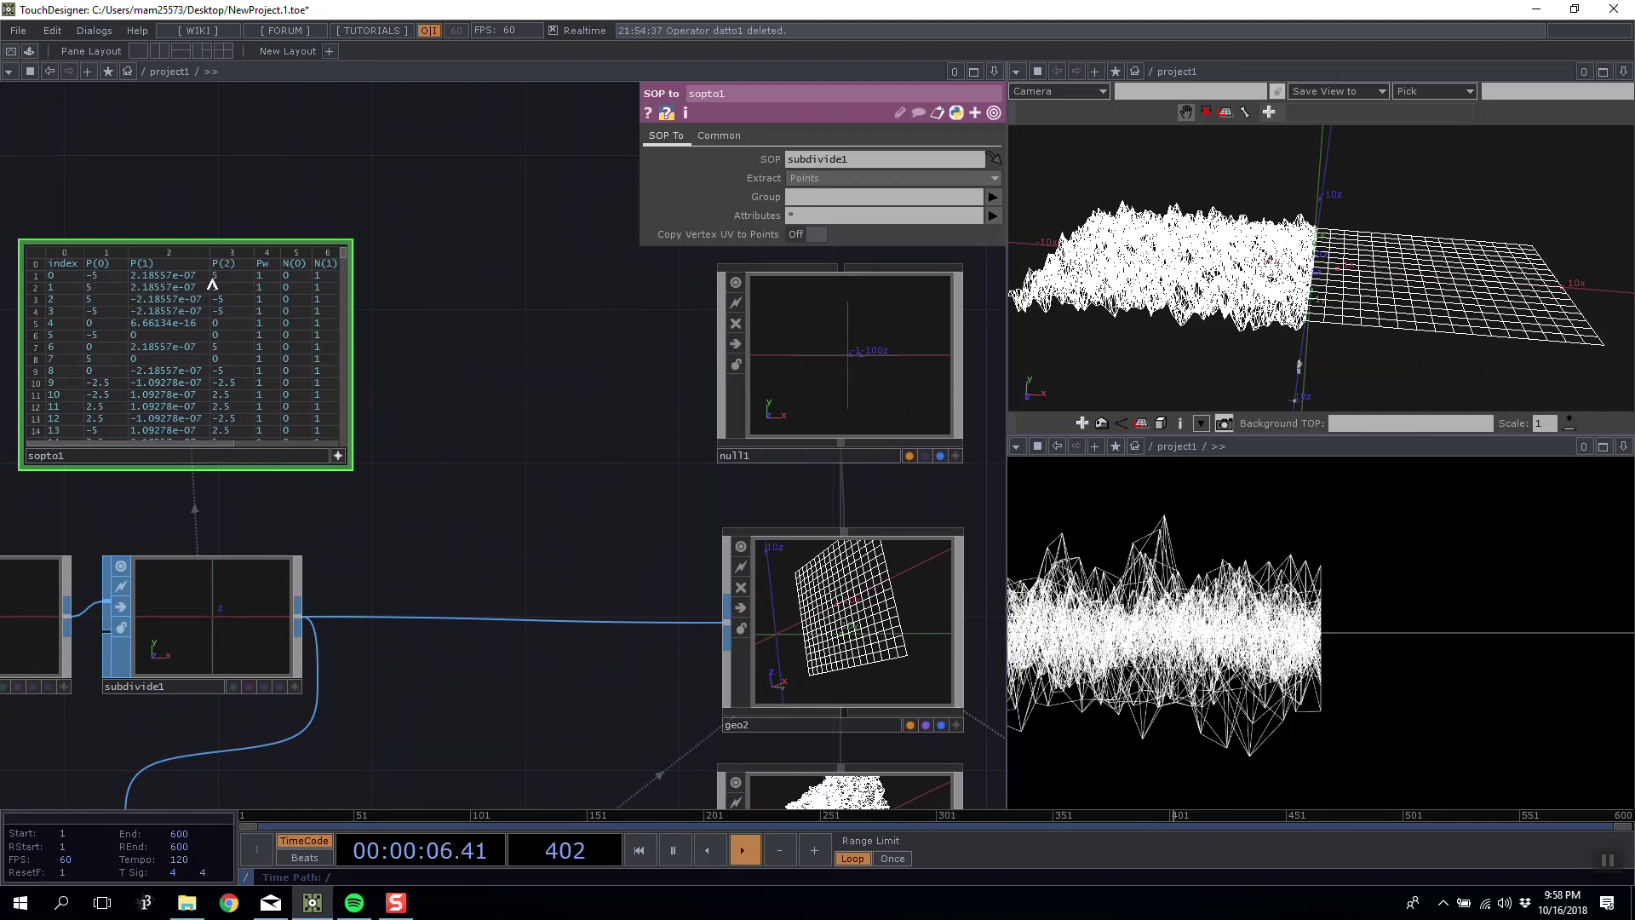
mouse_move(392, 559)
left_mouse_down()
mouse_move(498, 529)
mouse_move(408, 531)
left_mouse_up()
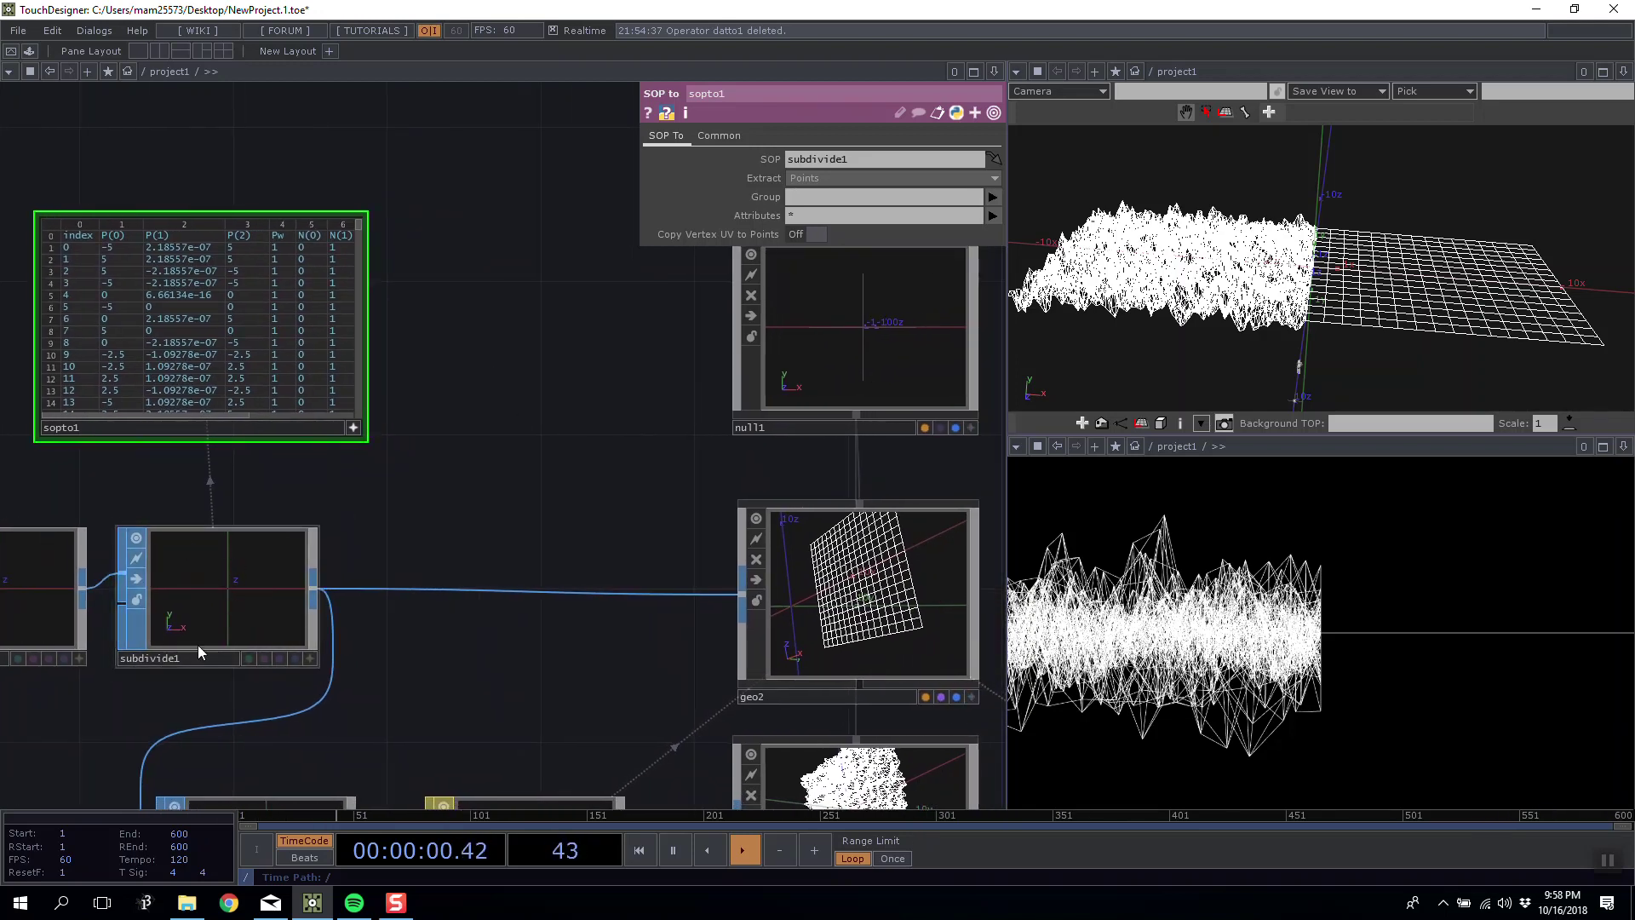
Select geo2, inspect its Translate values and display its node info to check the local and world origin.
left_click(884, 592)
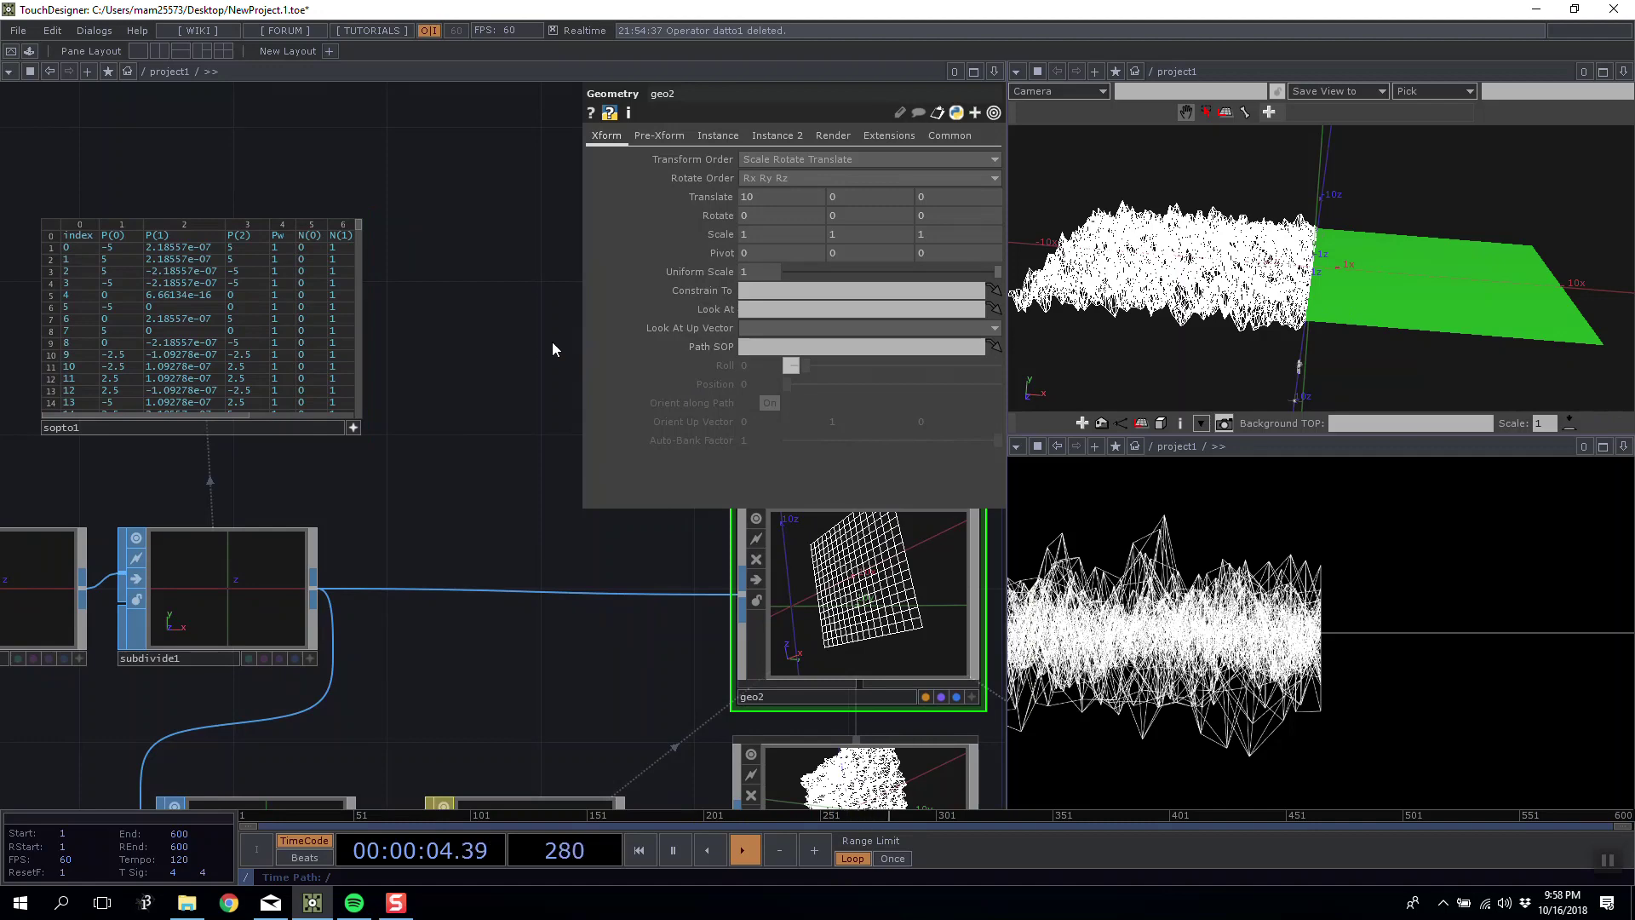
mouse_move(758, 201)
left_mouse_down()
mouse_move(779, 180)
mouse_move(765, 179)
left_mouse_up()
middle_click_drag(759, 197, 758, 197)
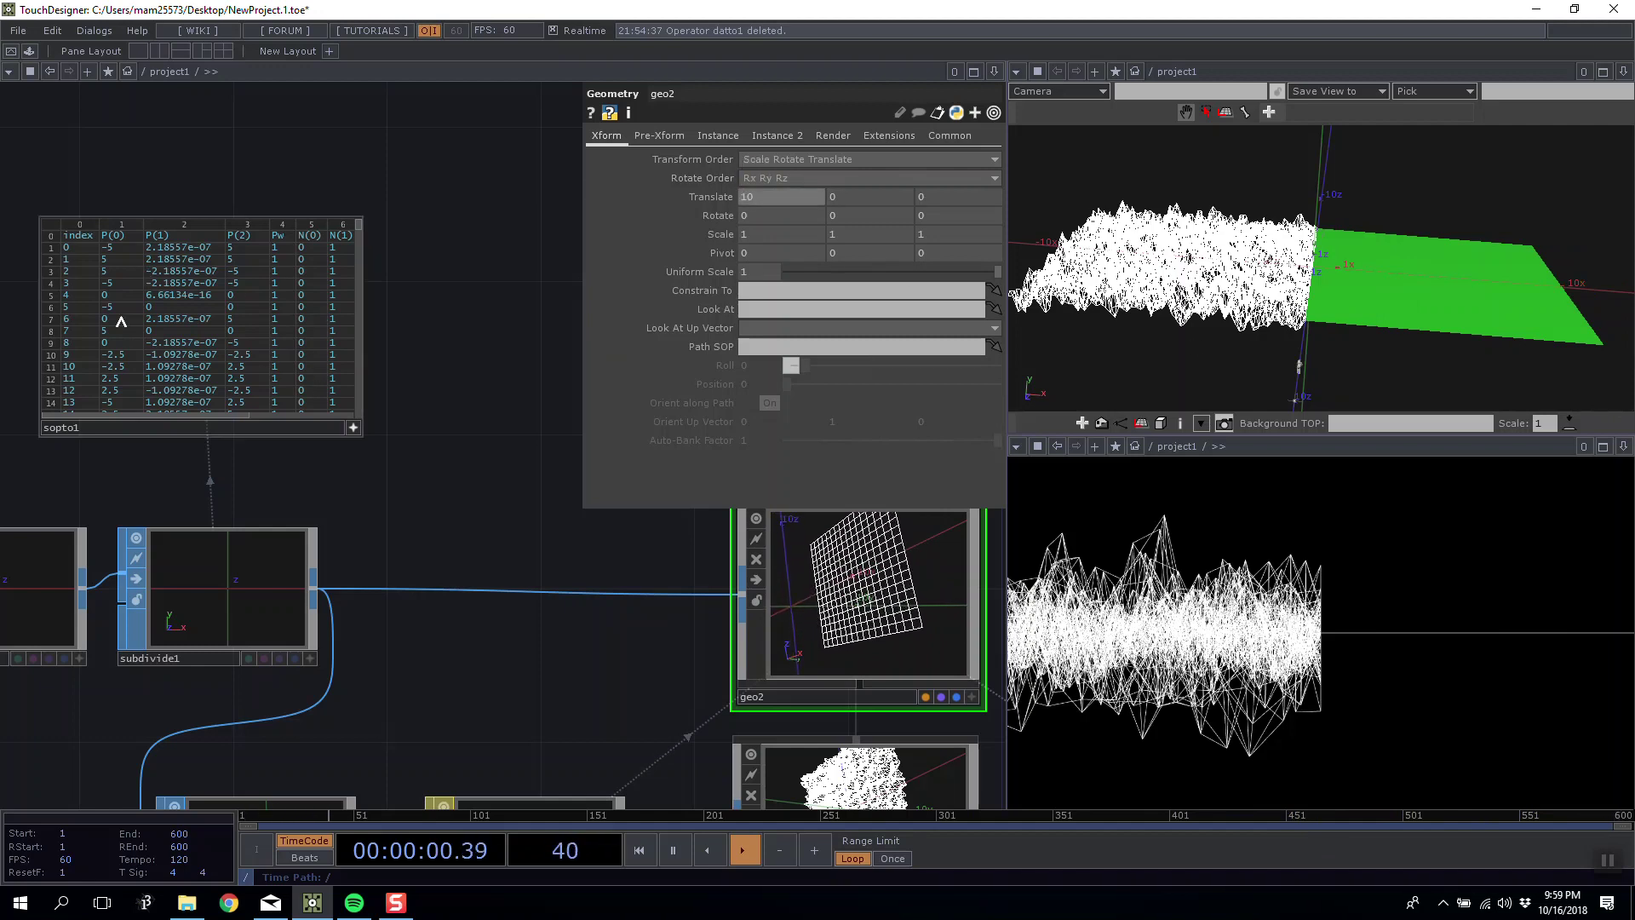
left_click_drag(419, 500, 422, 497)
middle_click(826, 620)
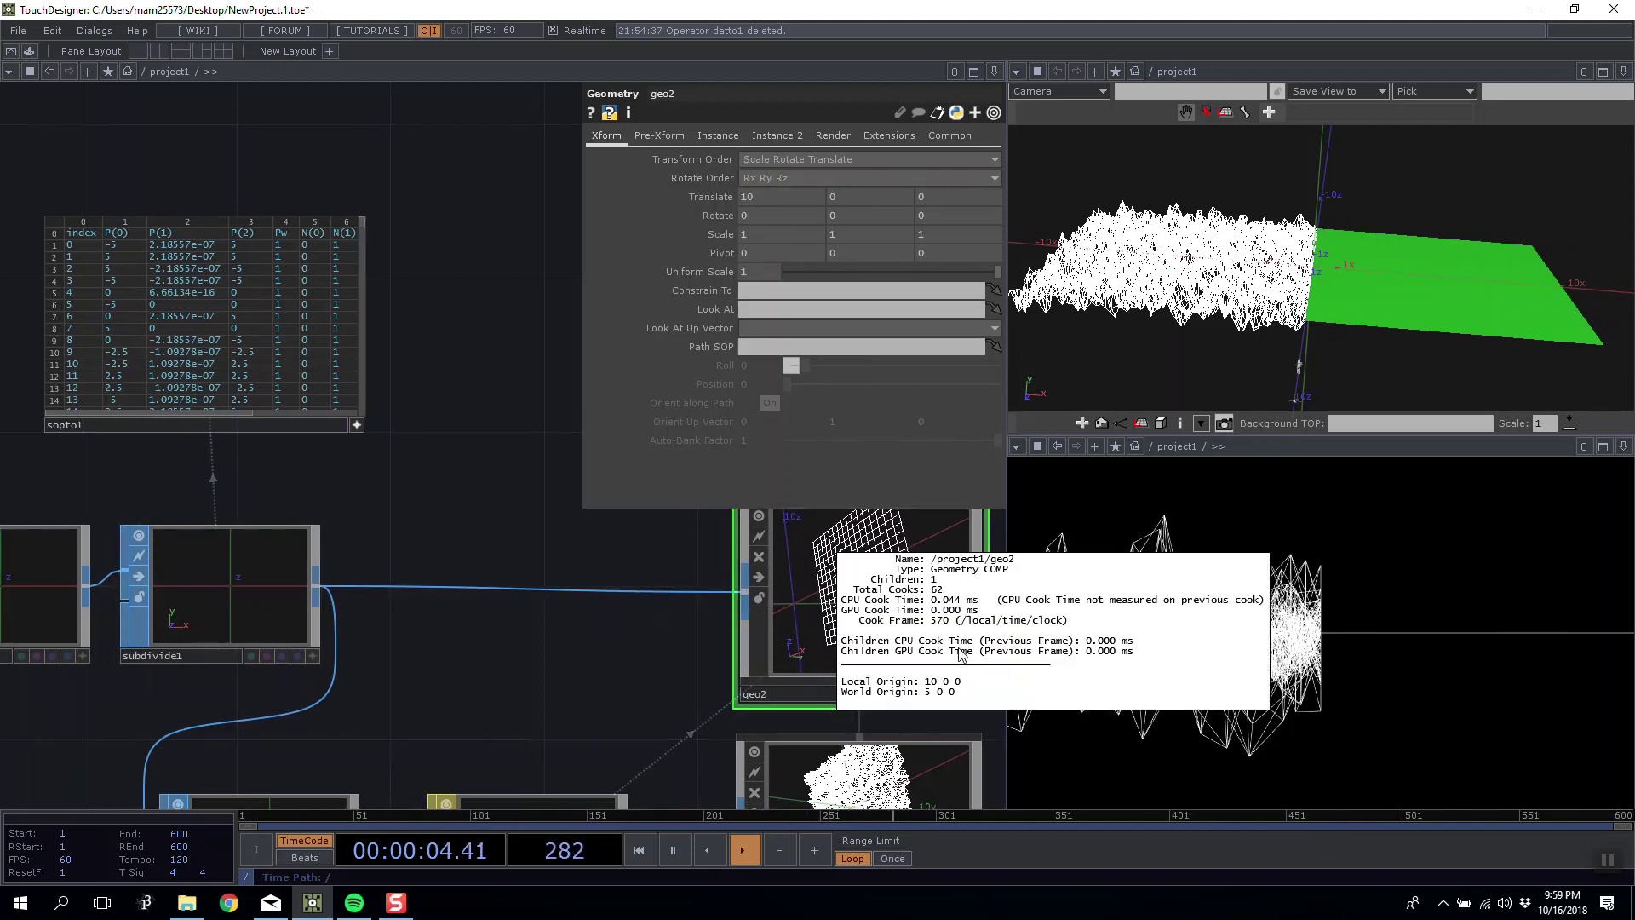
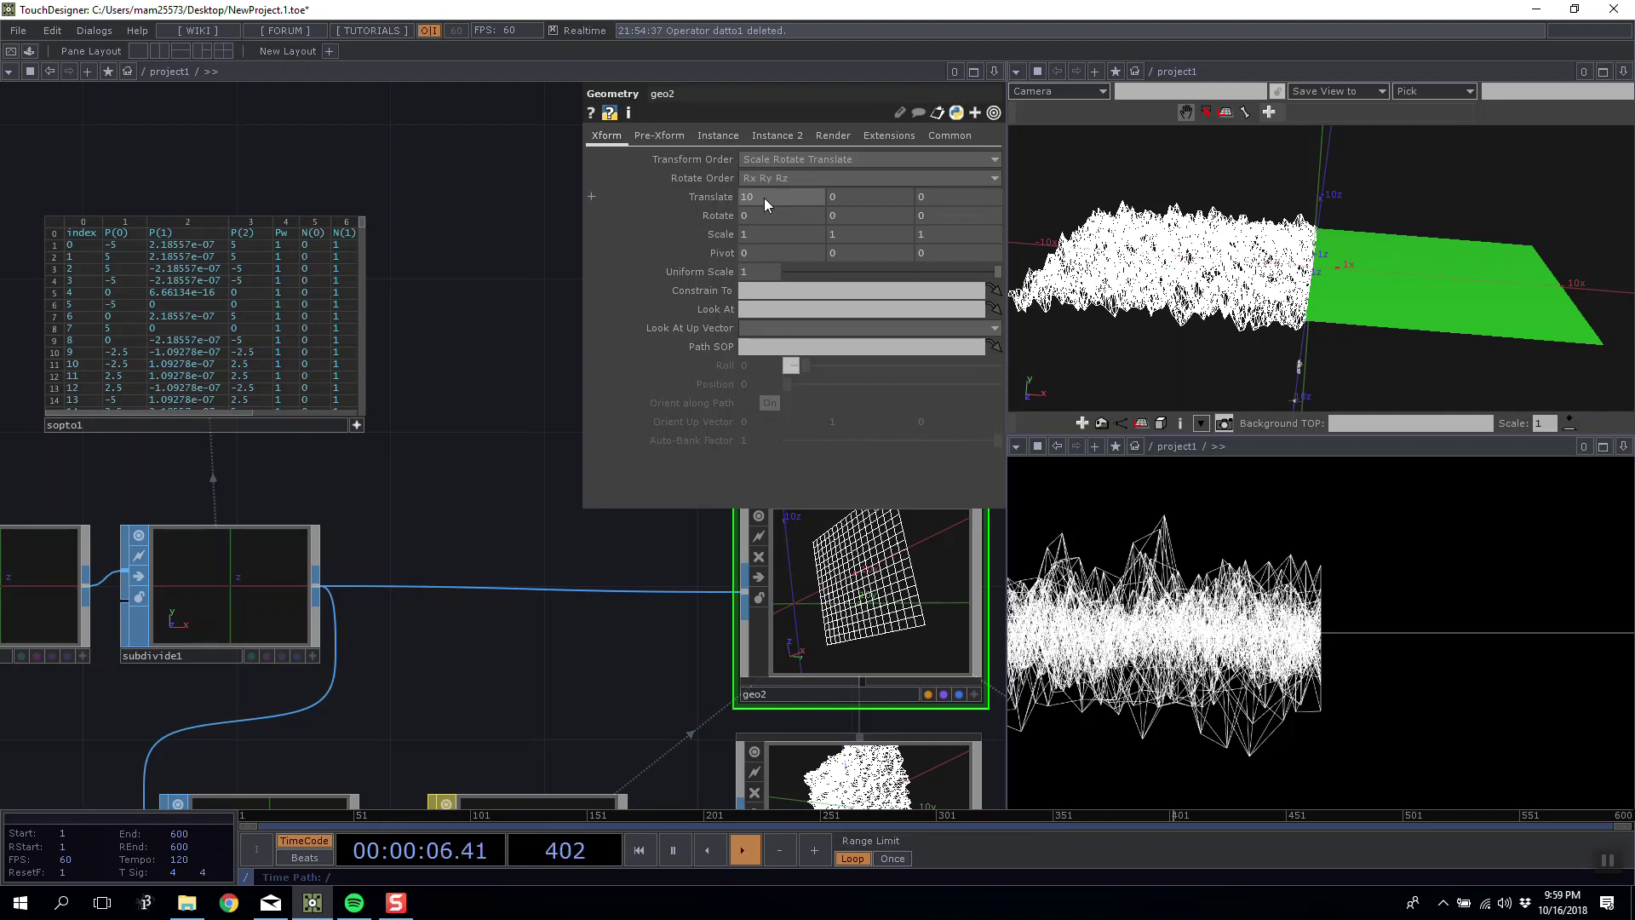
Make sopto1's viewer inactive, shrink its node and move it just above subdivide1.
left_click_drag(516, 162, 662, 219)
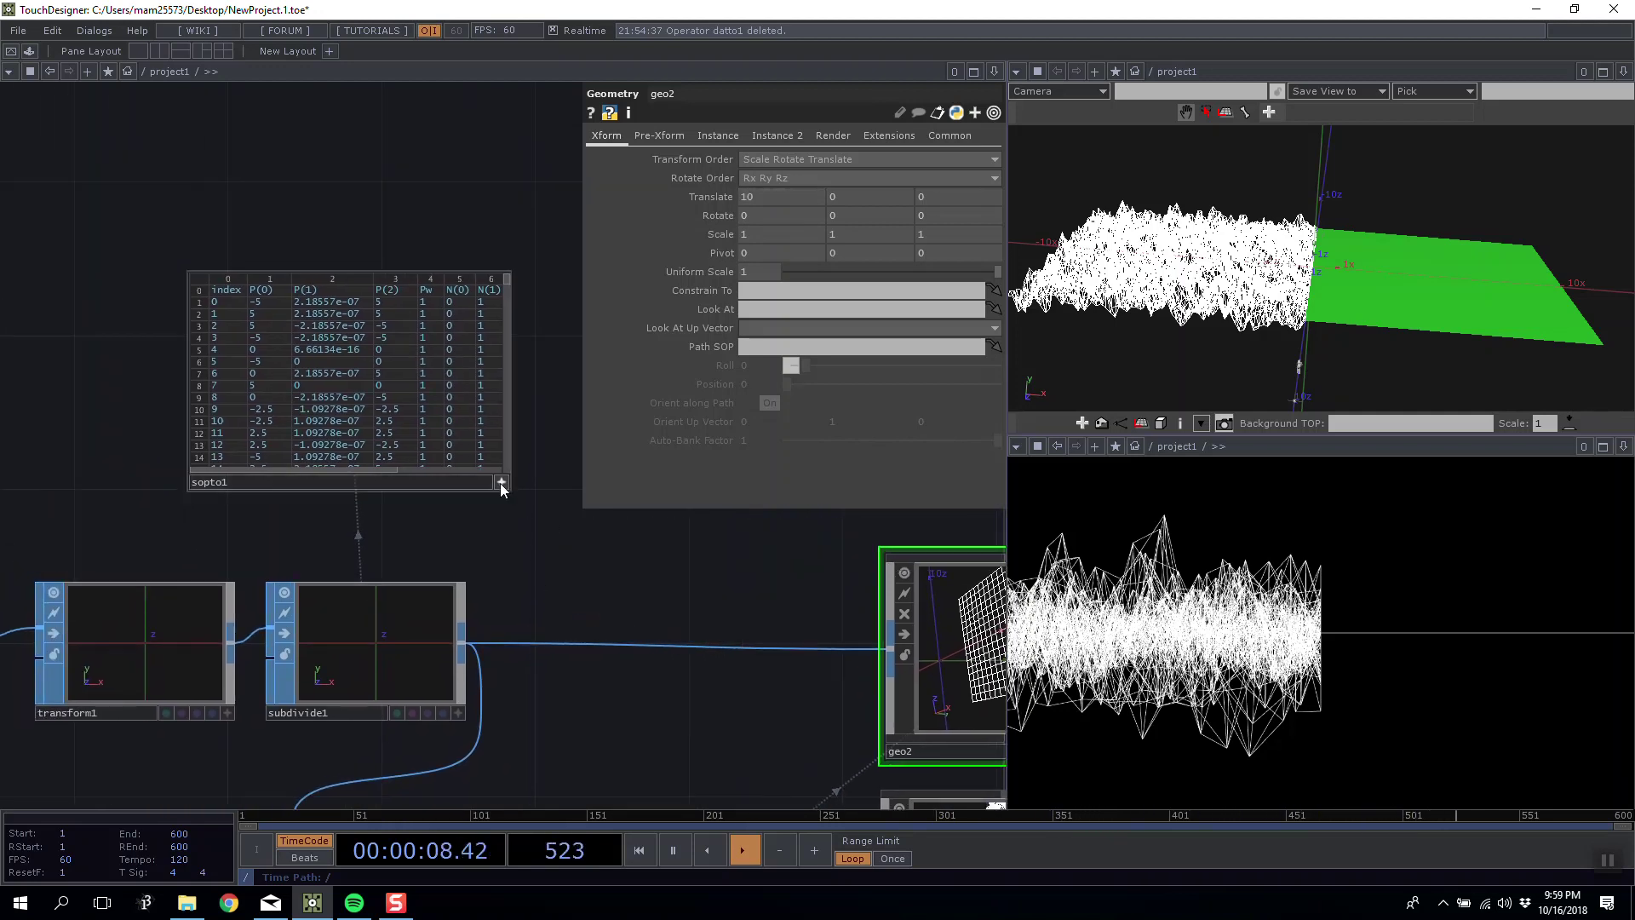
left_click_drag(511, 484, 451, 425)
left_click_drag(373, 364, 411, 466)
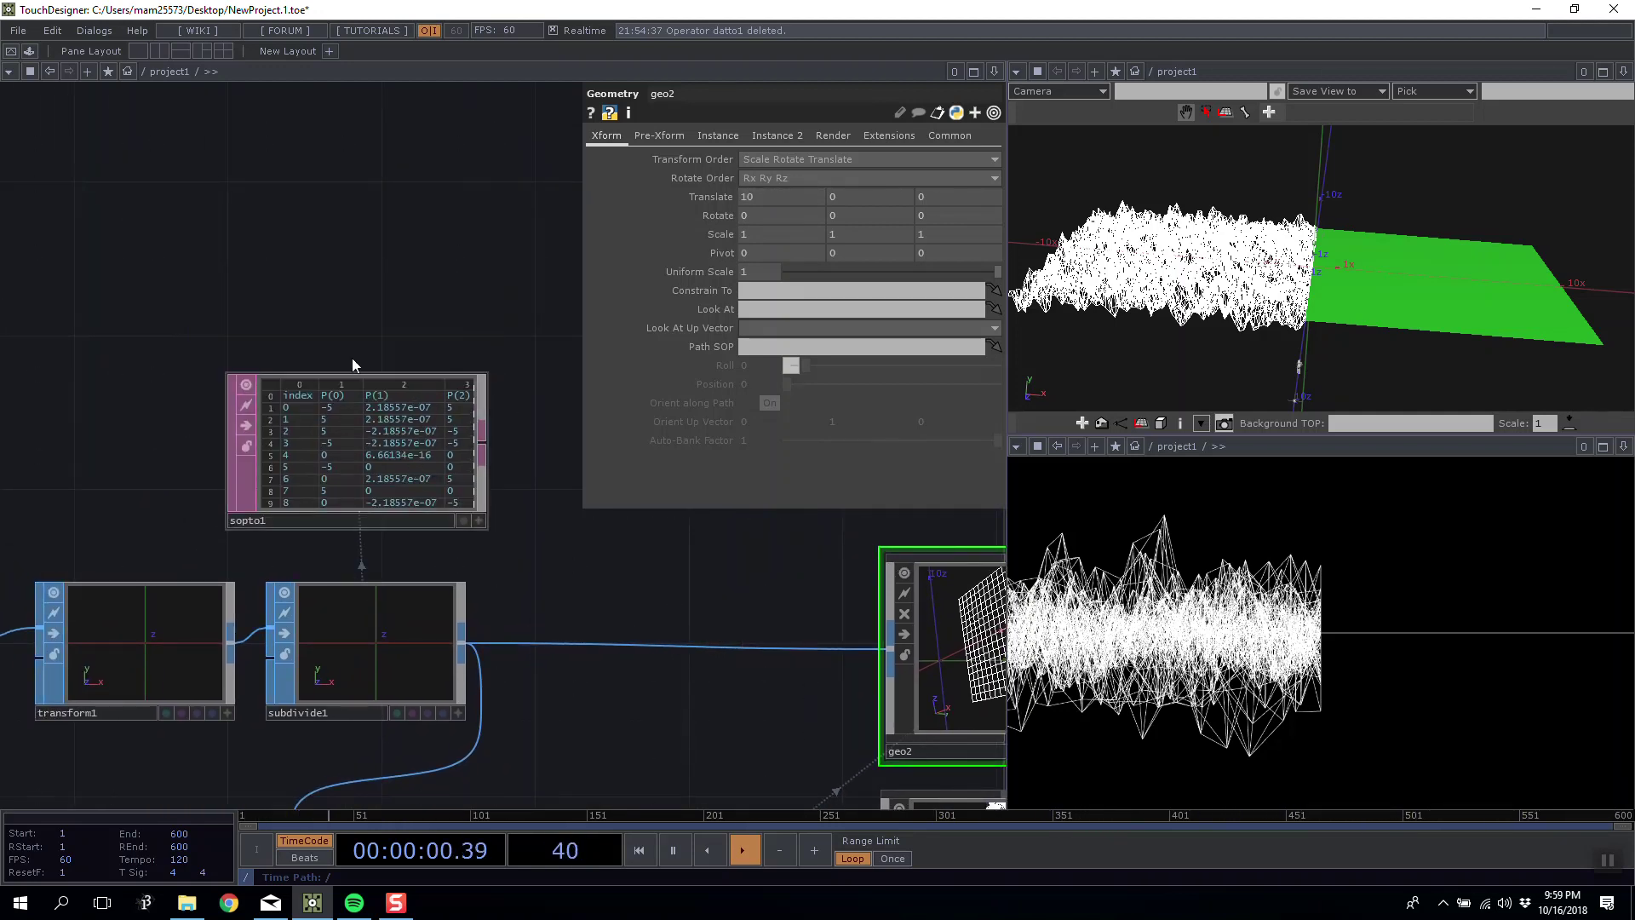
Add a SOP to CHOP above sopto1 and set subdivide1 as its source SOP.
double_click(322, 243)
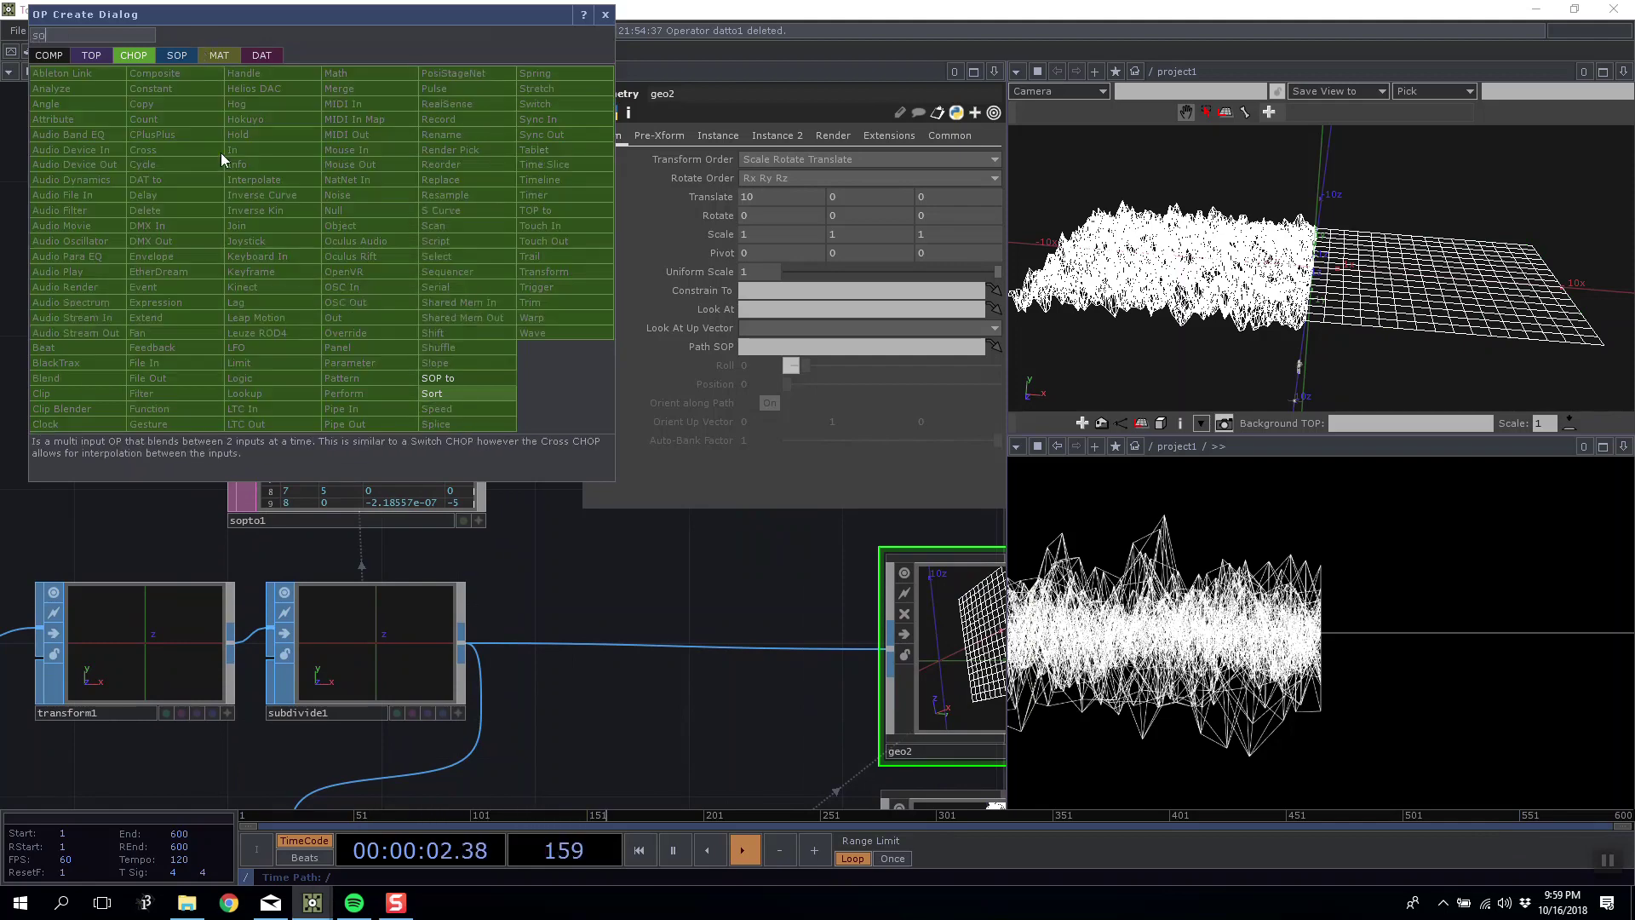
left_click(464, 378)
left_click(381, 272)
left_click_drag(351, 613, 391, 234)
left_click_drag(400, 177, 434, 215)
left_click_drag(413, 271, 324, 252)
Enlarge sopto1 to show all its columns, and compare the point positions with the tx, ty and tz channels of sopto2.
left_click_drag(519, 347, 590, 351)
scroll(383, 226, "up", 3)
scroll(365, 233, "down", 2)
scroll(359, 243, "up", 3)
scroll(360, 244, "down", 5)
scroll(515, 440, "up", 5)
left_click_drag(584, 382, 715, 609)
scroll(613, 520, "down", 3)
left_click_drag(300, 269, 397, 310)
left_click_drag(676, 409, 508, 380)
scroll(407, 557, "up", 4)
scroll(407, 555, "down", 4)
scroll(408, 554, "up", 3)
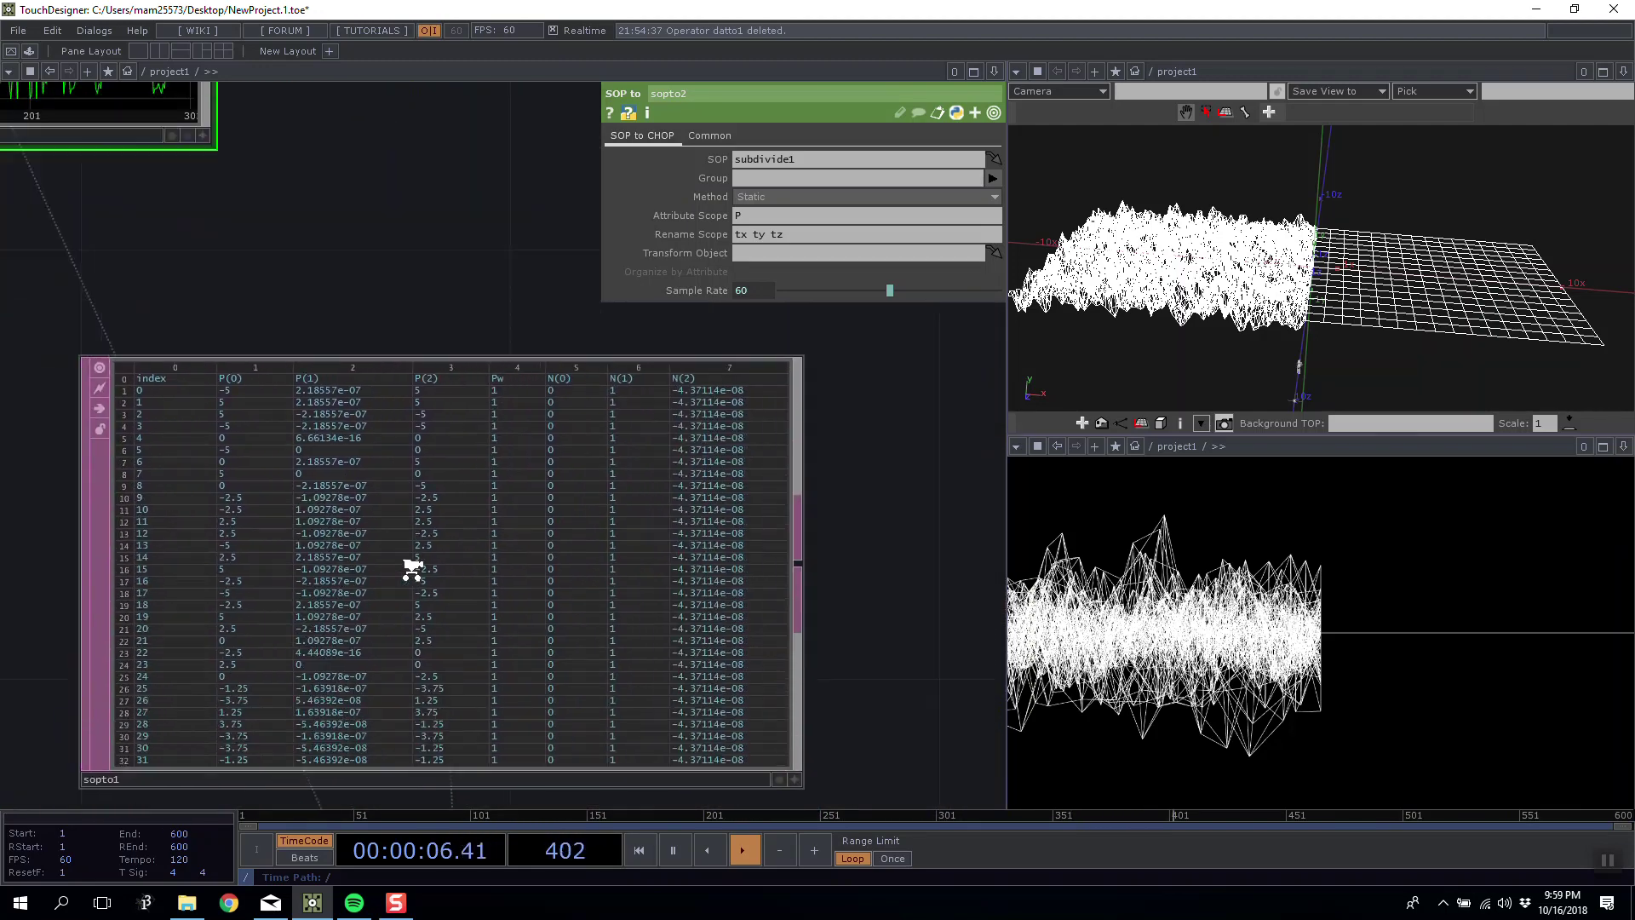
scroll(358, 426, "down", 3)
scroll(308, 299, "up", 3)
left_click_drag(309, 299, 238, 305)
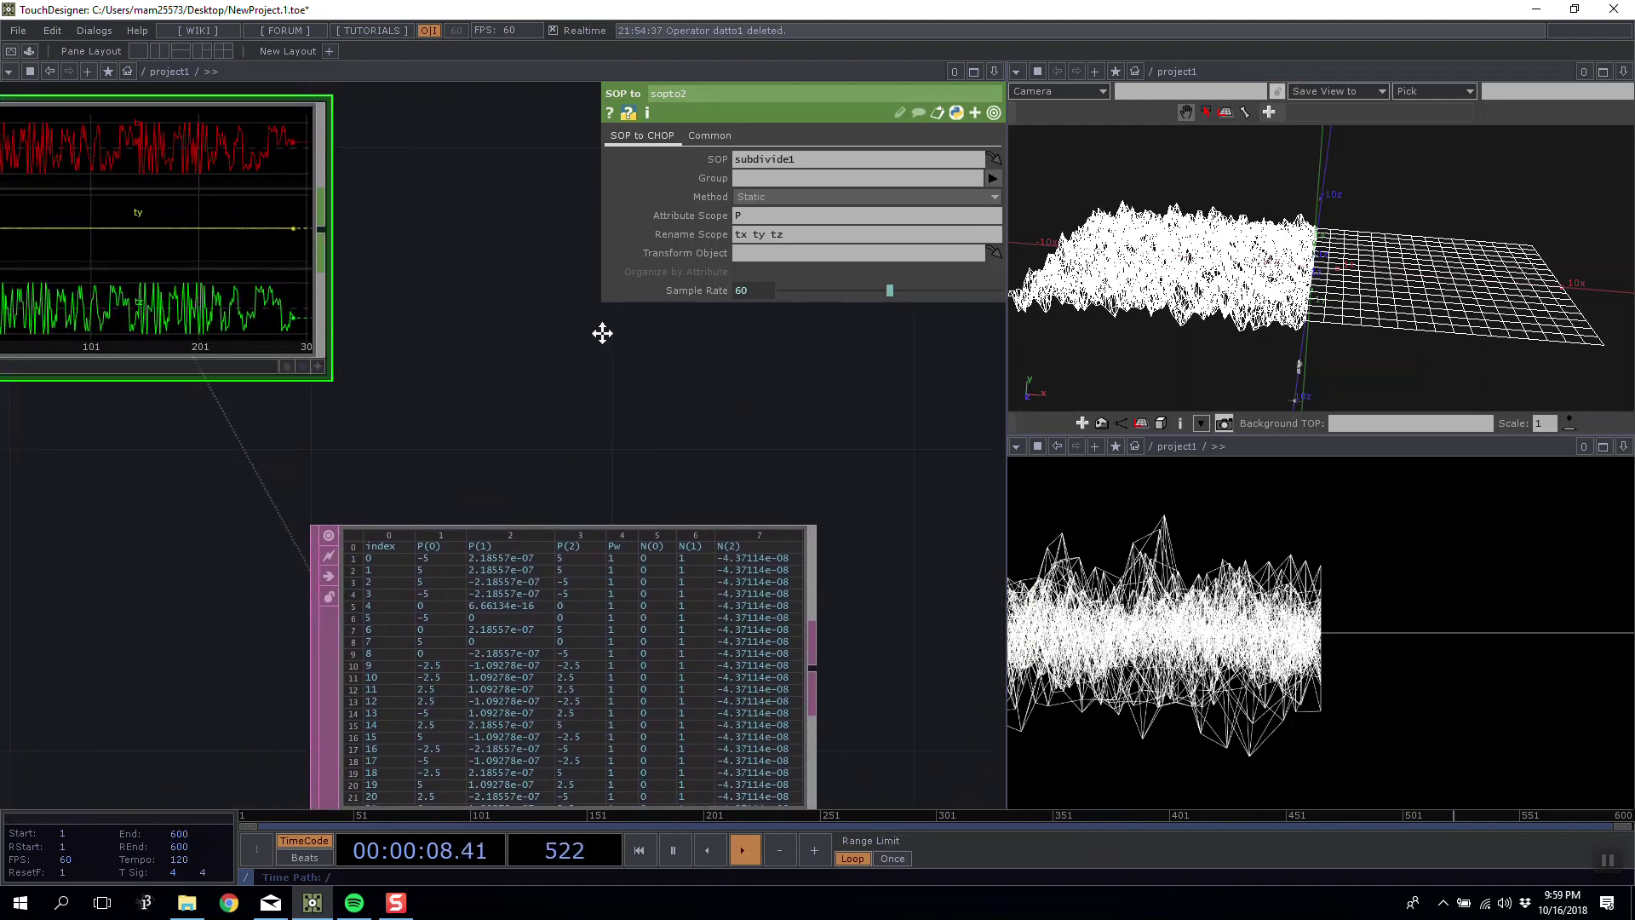
Shrink sopto1's node back to a compact size below the SOP to CHOP.
left_click_drag(569, 305, 704, 418)
scroll(719, 545, "up", 3)
scroll(720, 564, "down", 2)
scroll(720, 563, "down", 3)
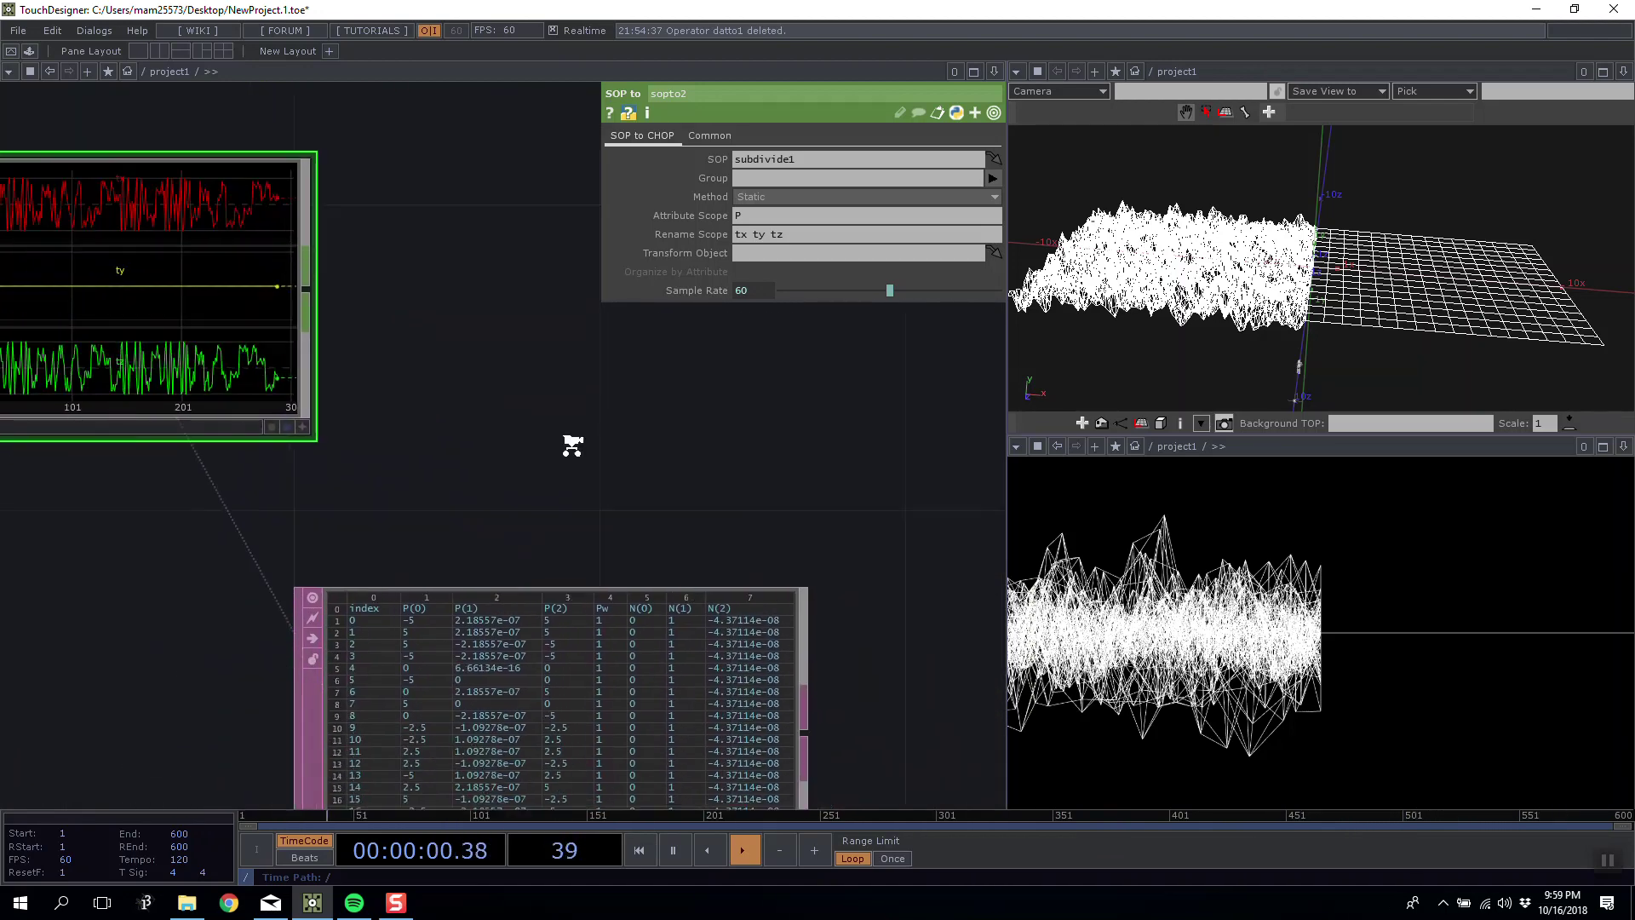
mouse_move(529, 468)
left_mouse_down()
mouse_move(441, 410)
mouse_move(603, 456)
mouse_move(530, 449)
left_mouse_up()
left_click_drag(337, 354, 283, 301)
scroll(429, 345, "down", 3)
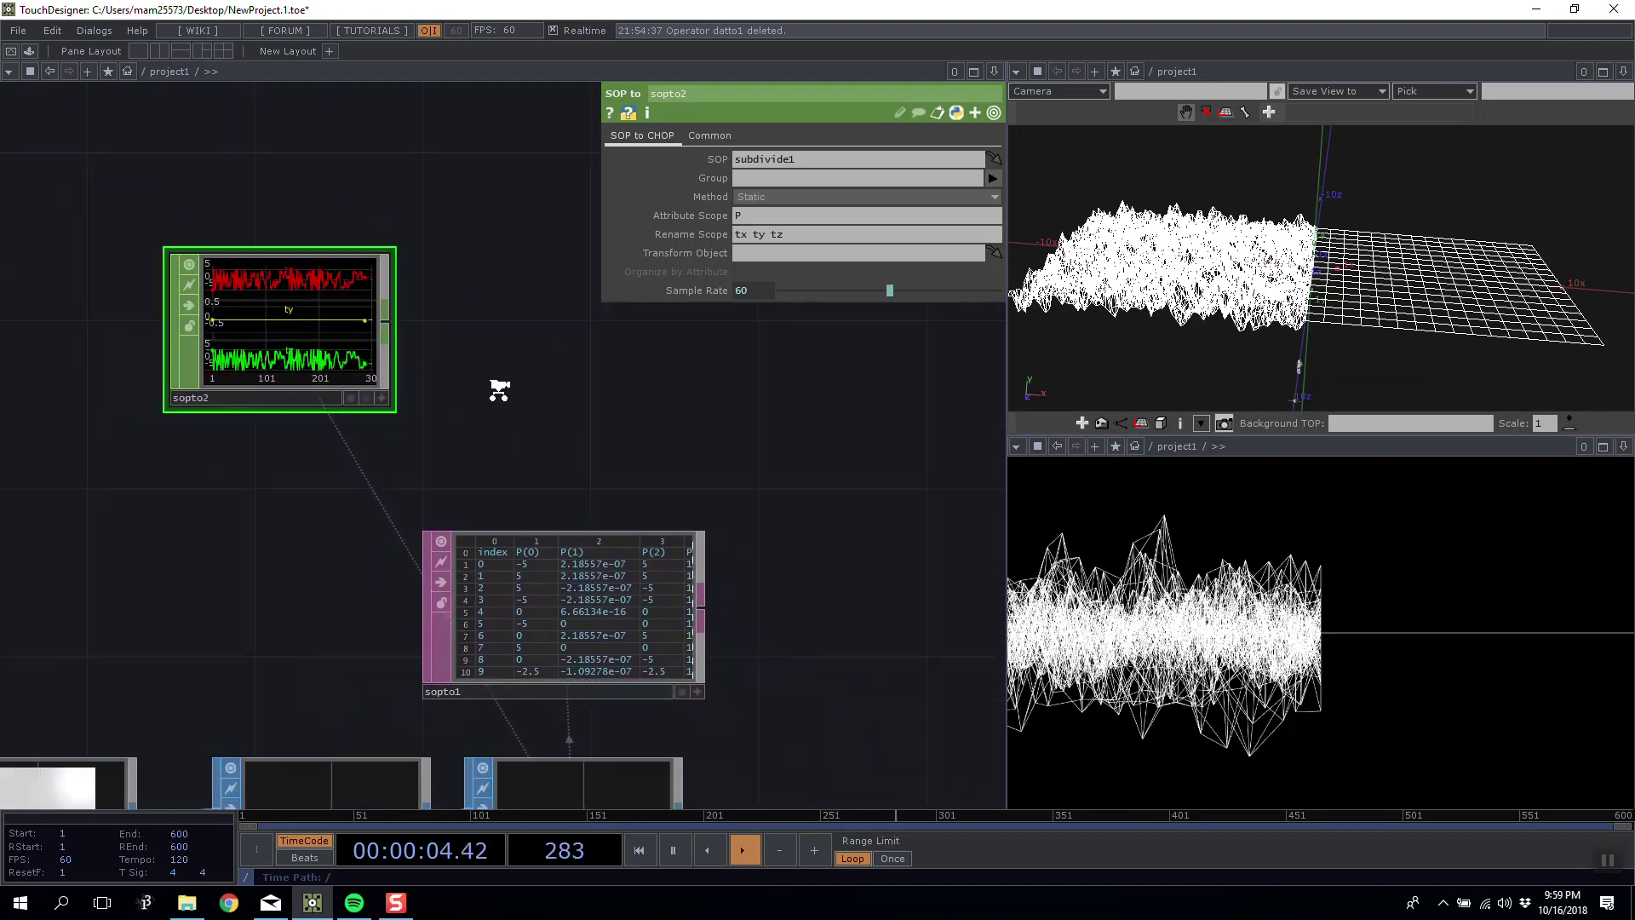
Examine the sopto2 channels and the sopto1 table in relation to subdivide1 and the geo2 grid.
left_click_drag(555, 389, 296, 301)
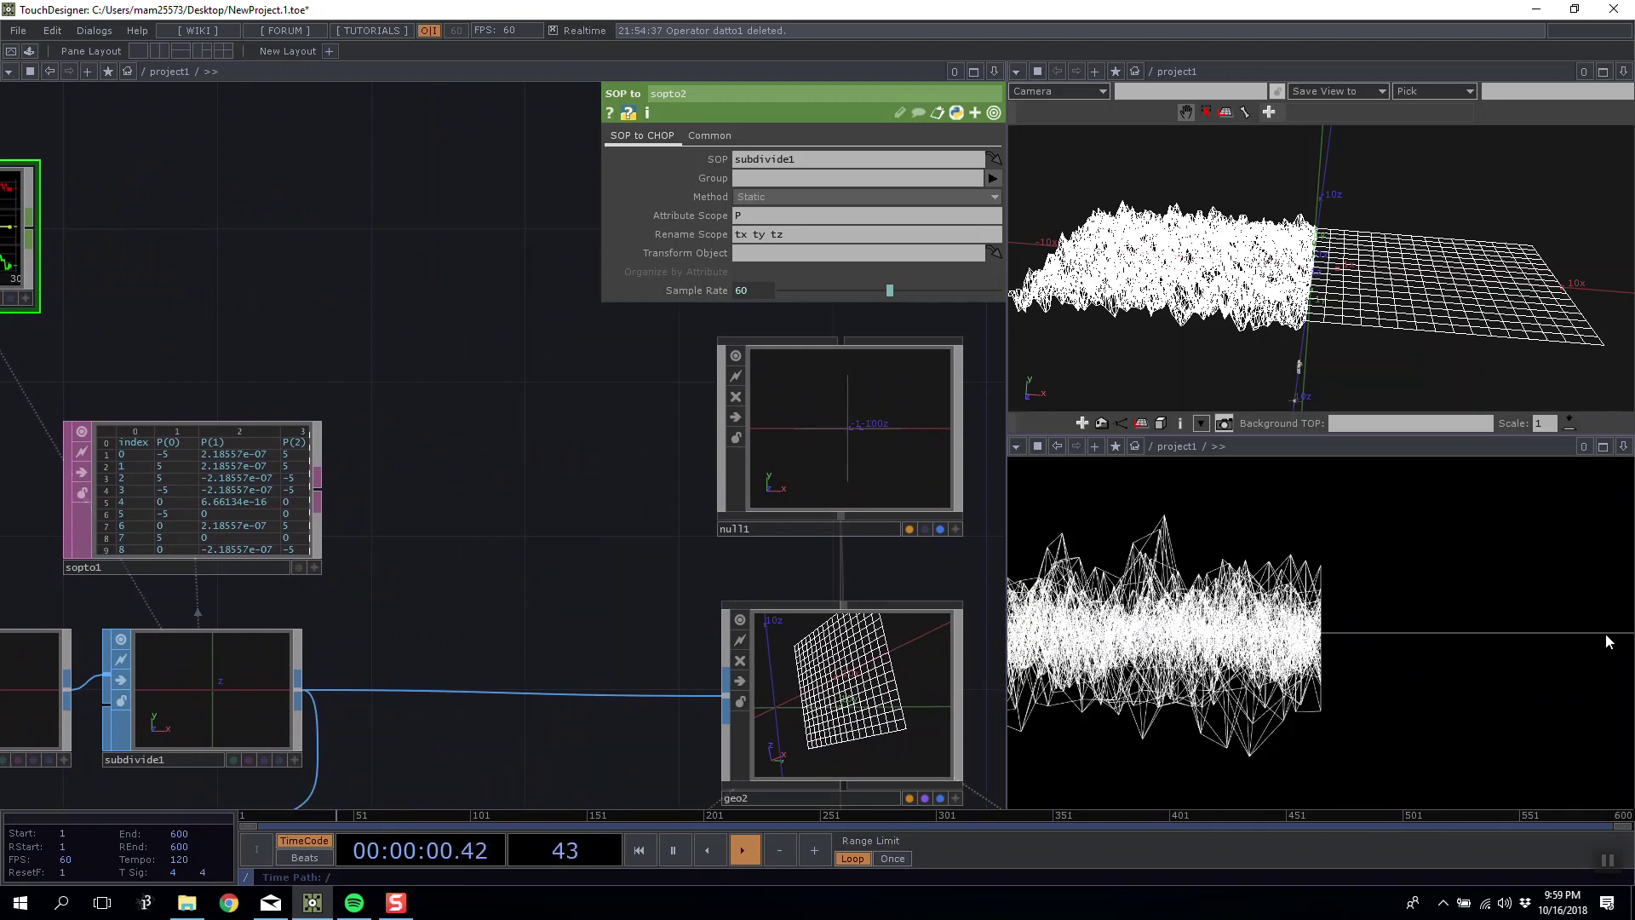
left_click_drag(743, 541, 1238, 709)
left_click_drag(457, 364, 341, 326)
left_click_drag(337, 247, 332, 361)
left_click_drag(331, 424, 330, 501)
left_click_drag(310, 340, 312, 256)
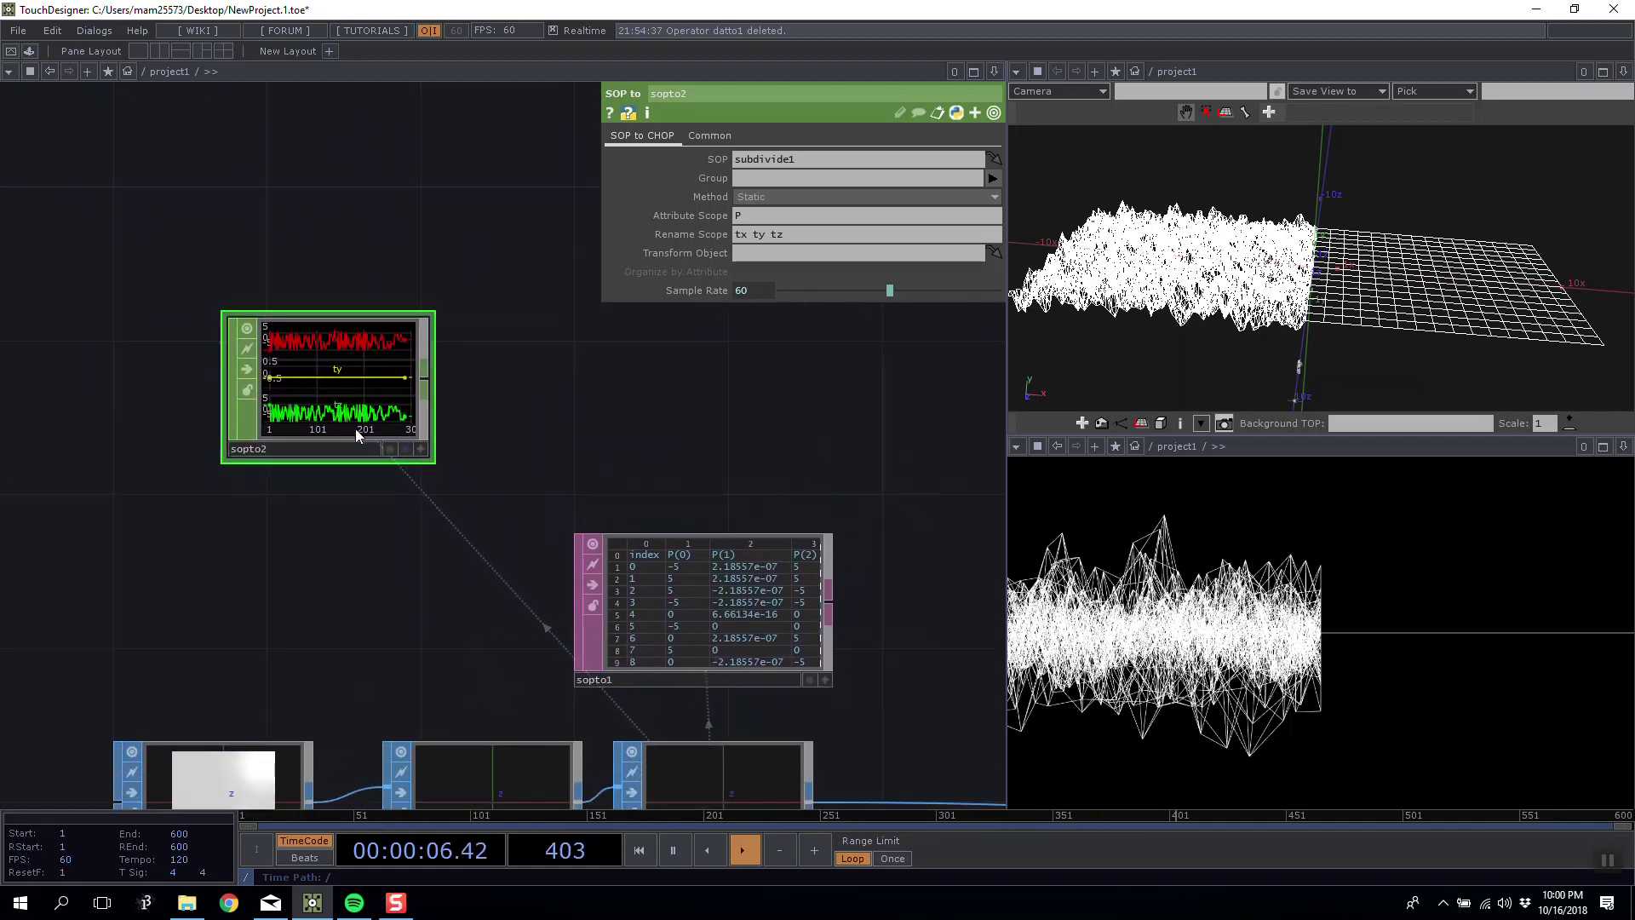
left_click_drag(360, 404, 360, 365)
left_click_drag(589, 434, 540, 354)
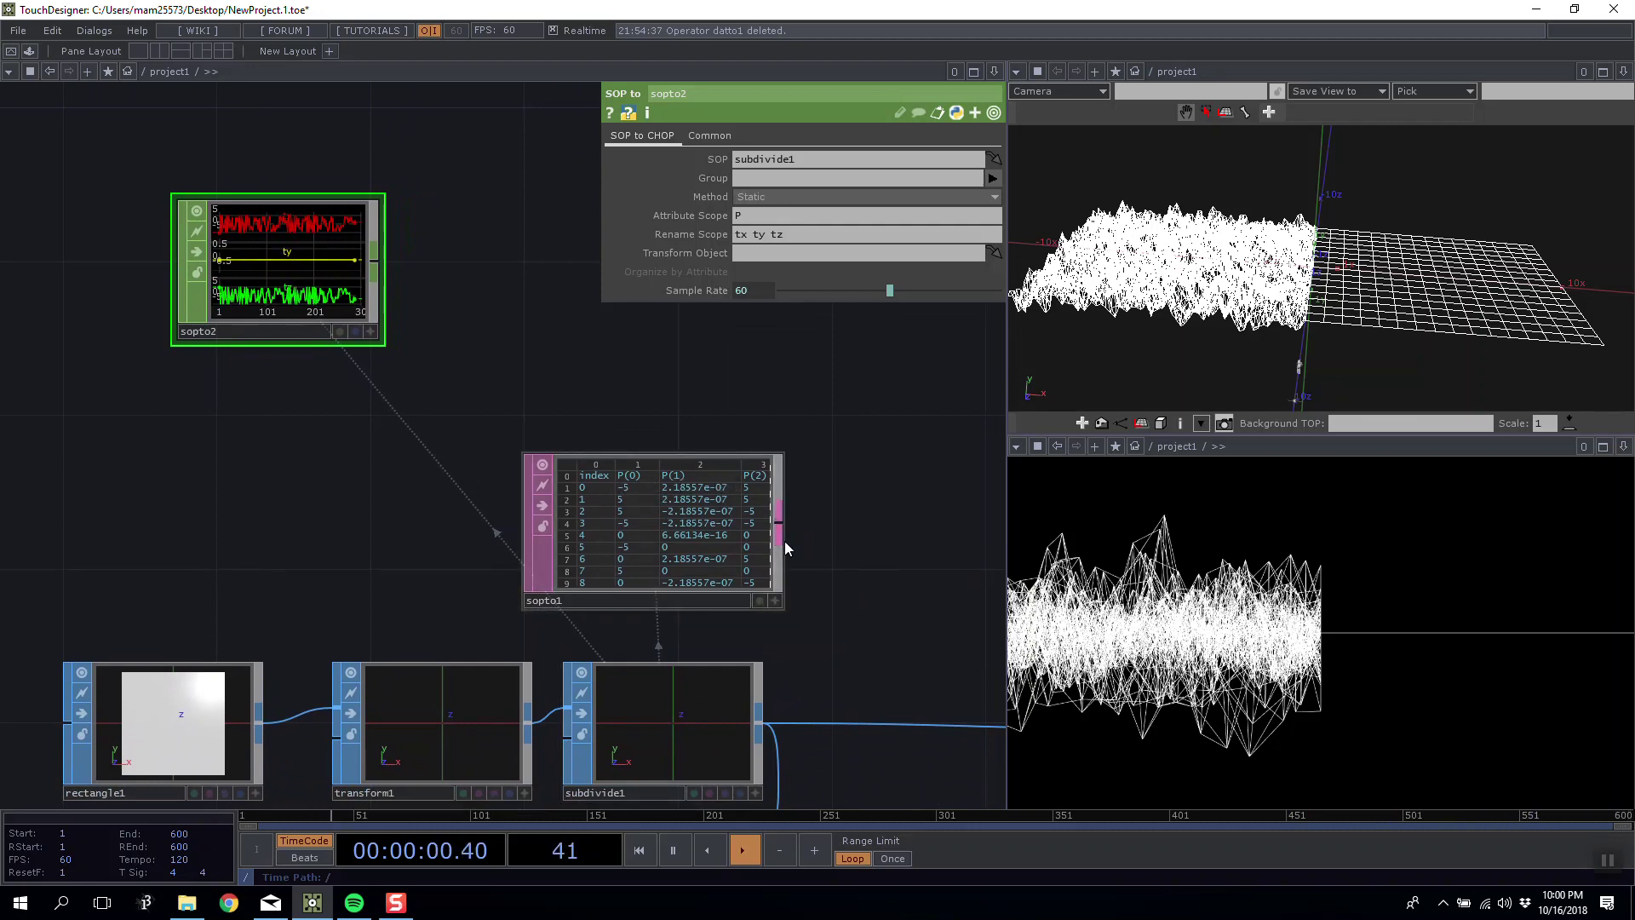
Widen the sopto1 table to show its Pw column, and examine the channels of sopto2.
left_click_drag(785, 540, 824, 543)
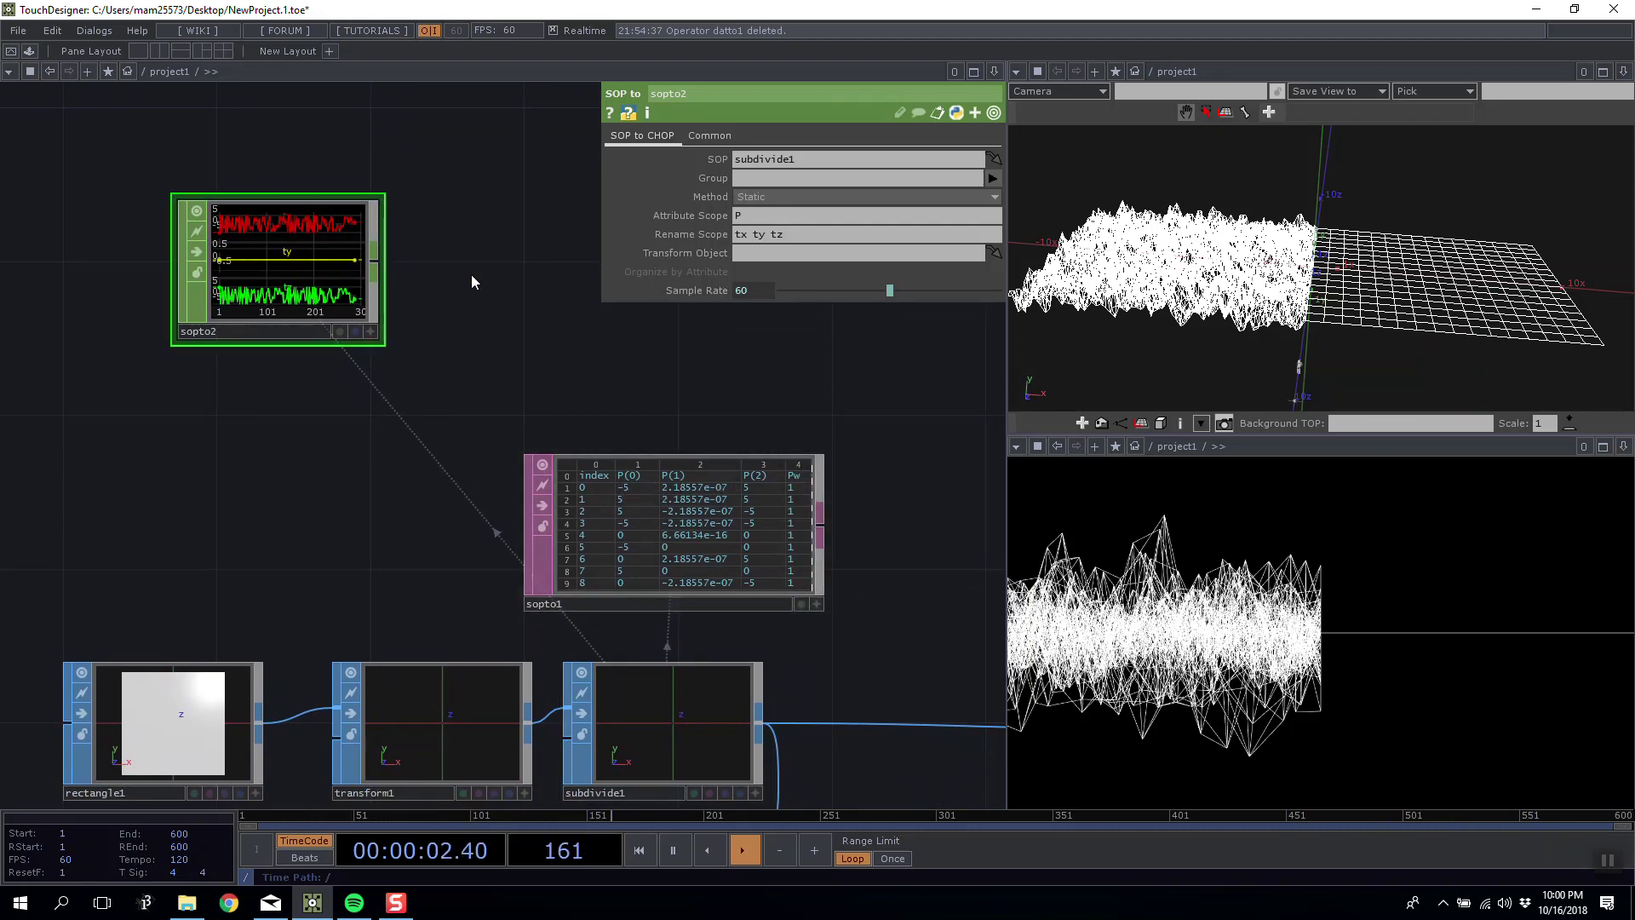
left_click_drag(472, 275, 576, 275)
scroll(366, 255, "up", 6)
scroll(365, 256, "down", 3)
left_click_drag(896, 445, 886, 477)
scroll(343, 395, "up", 3)
scroll(679, 435, "down", 2)
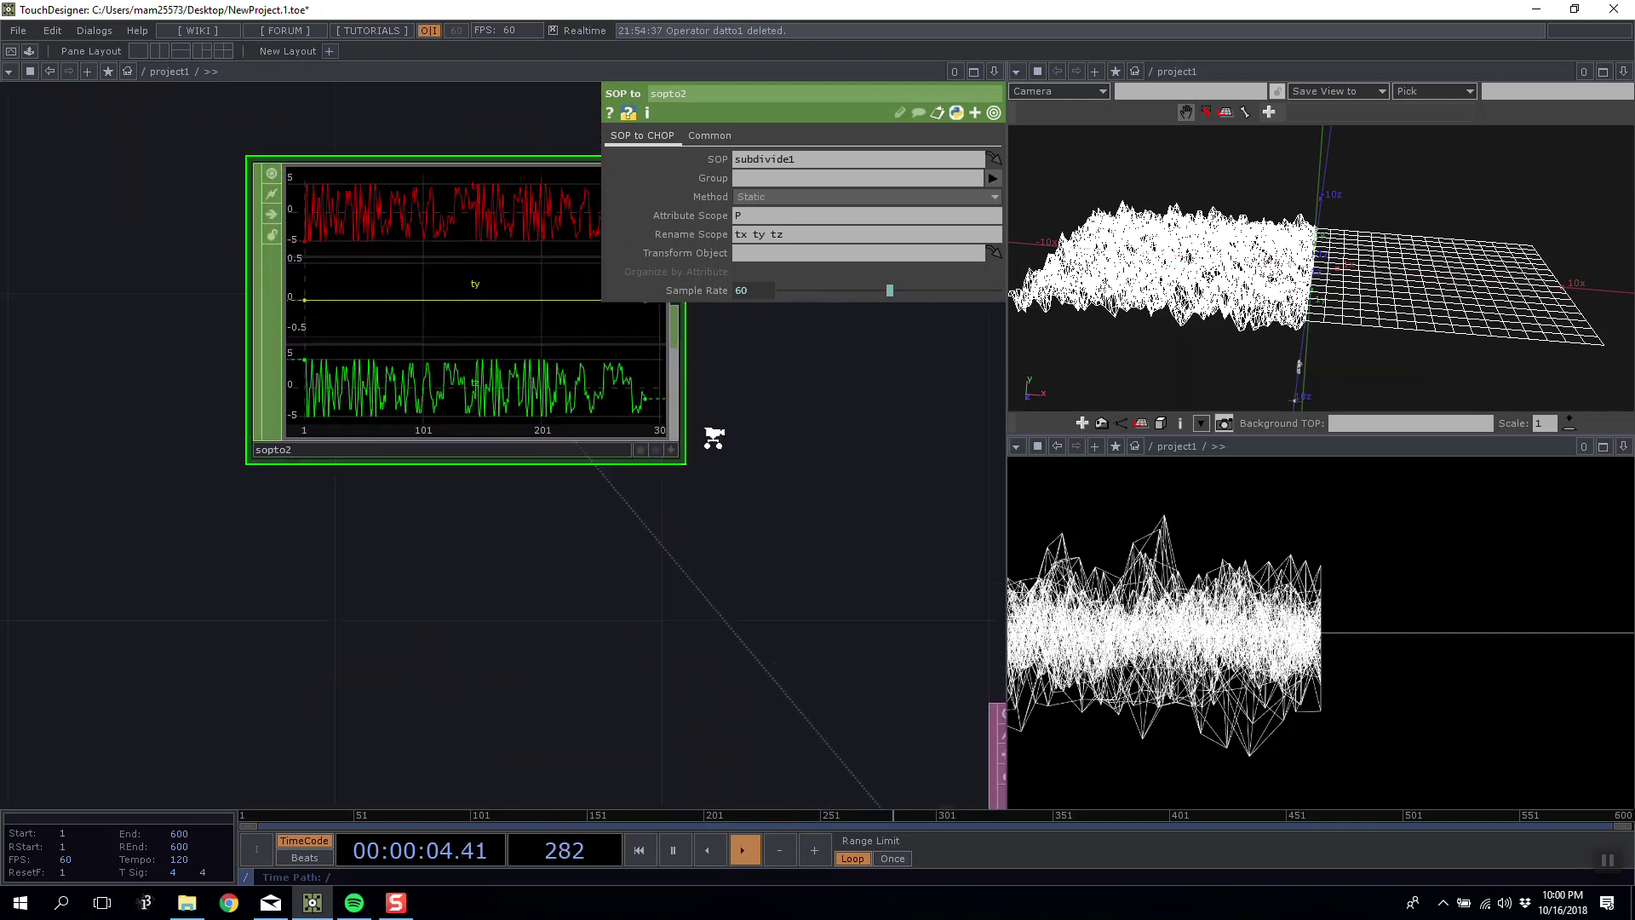
scroll(679, 435, "down", 3)
left_click_drag(716, 451, 559, 539)
Add a Noise CHOP directly above sopto2.
key("Tab")
left_click(109, 282)
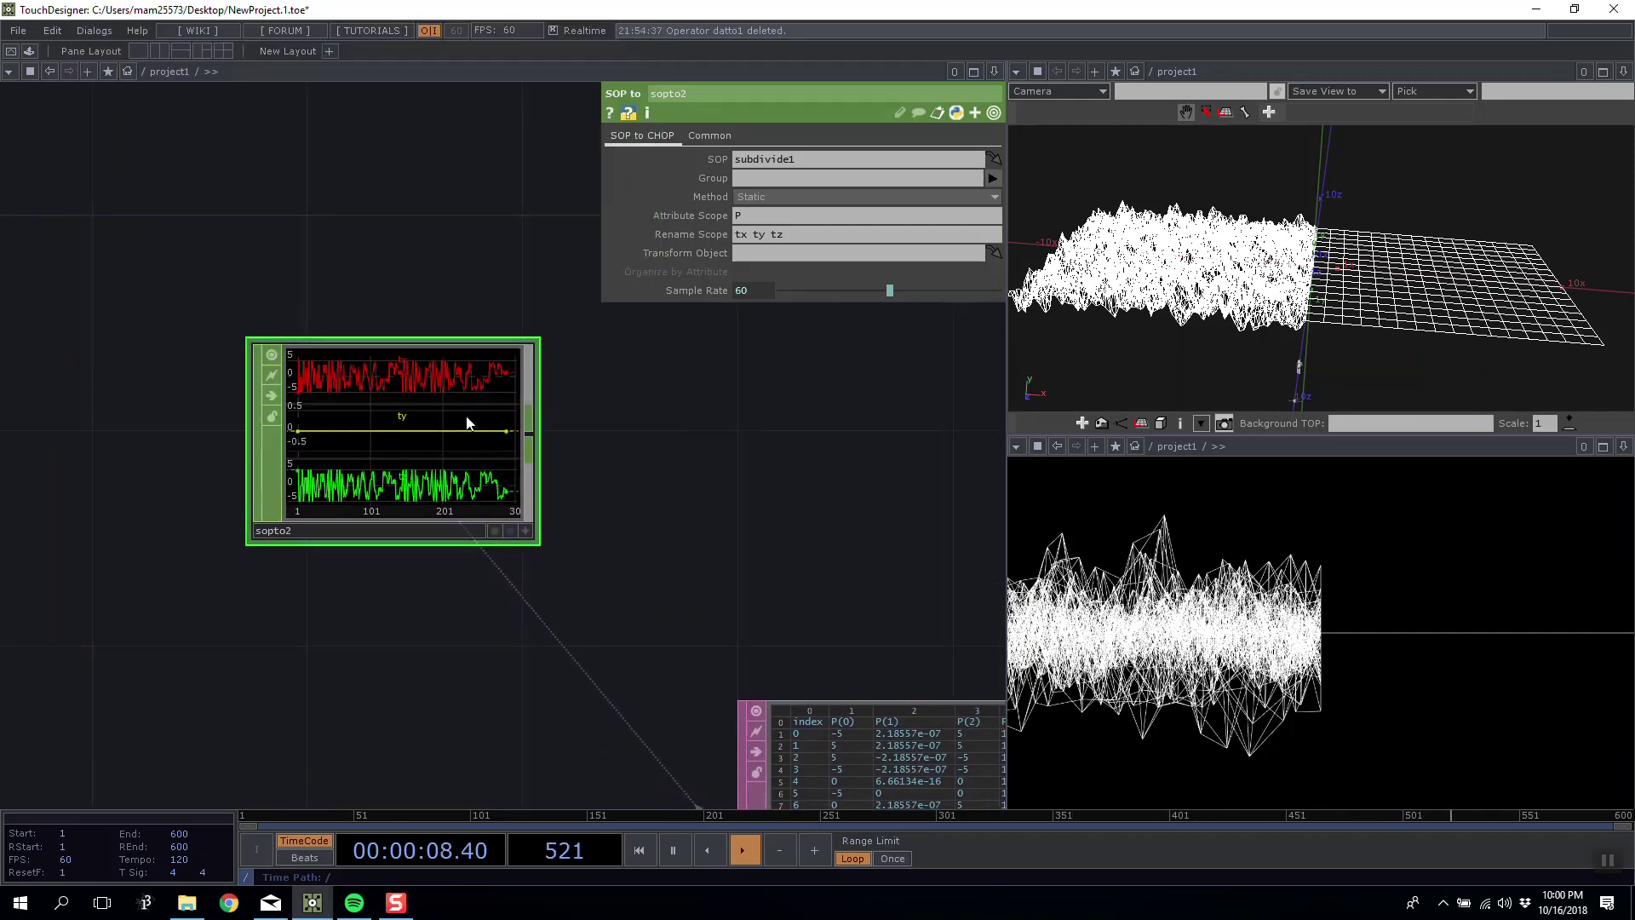
key("Tab")
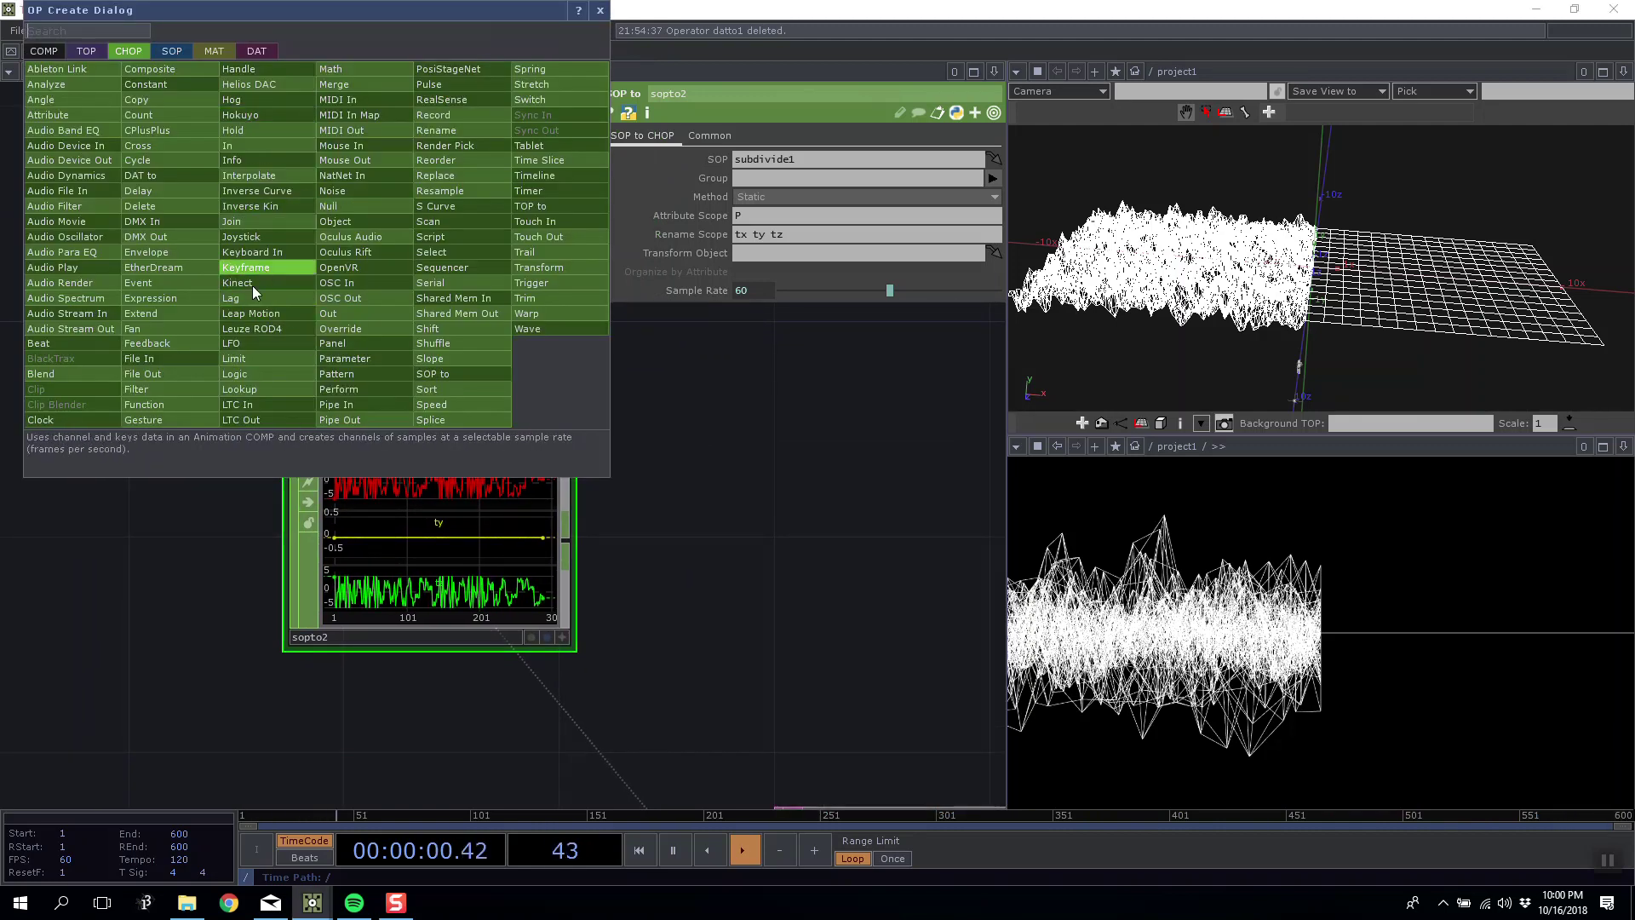
left_click(355, 191)
left_click(335, 252)
left_click_drag(335, 257, 422, 261)
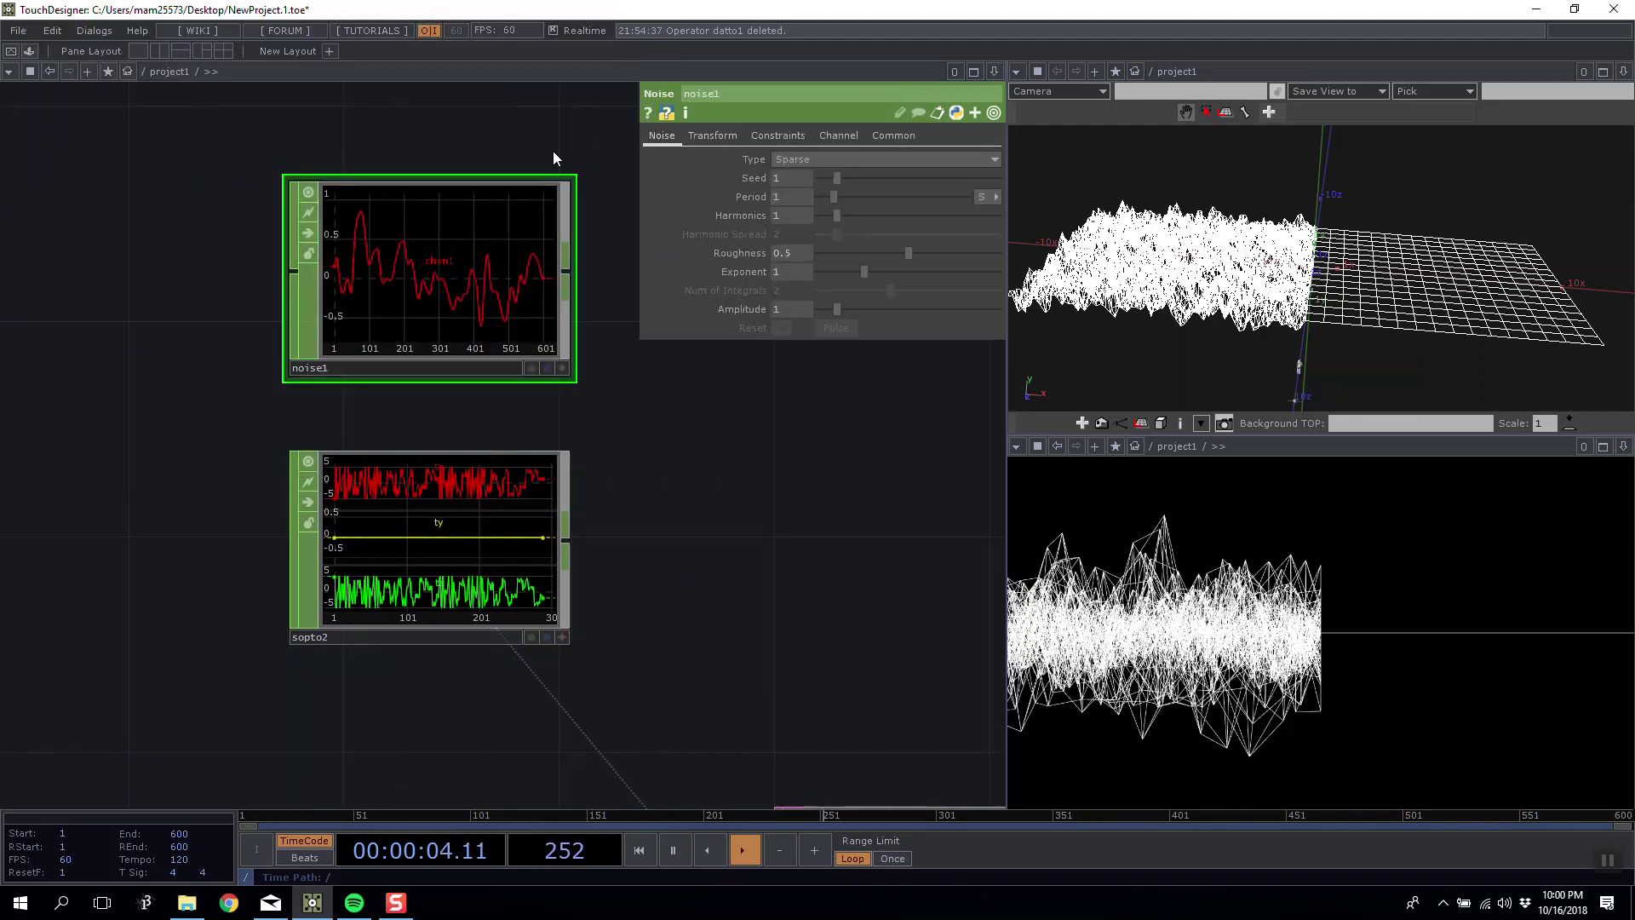
Review noise1's Transform, Constraints and Channel parameters, including the expression behind its sample rate.
left_click(710, 136)
left_click(774, 136)
scroll(555, 370, "up", 3)
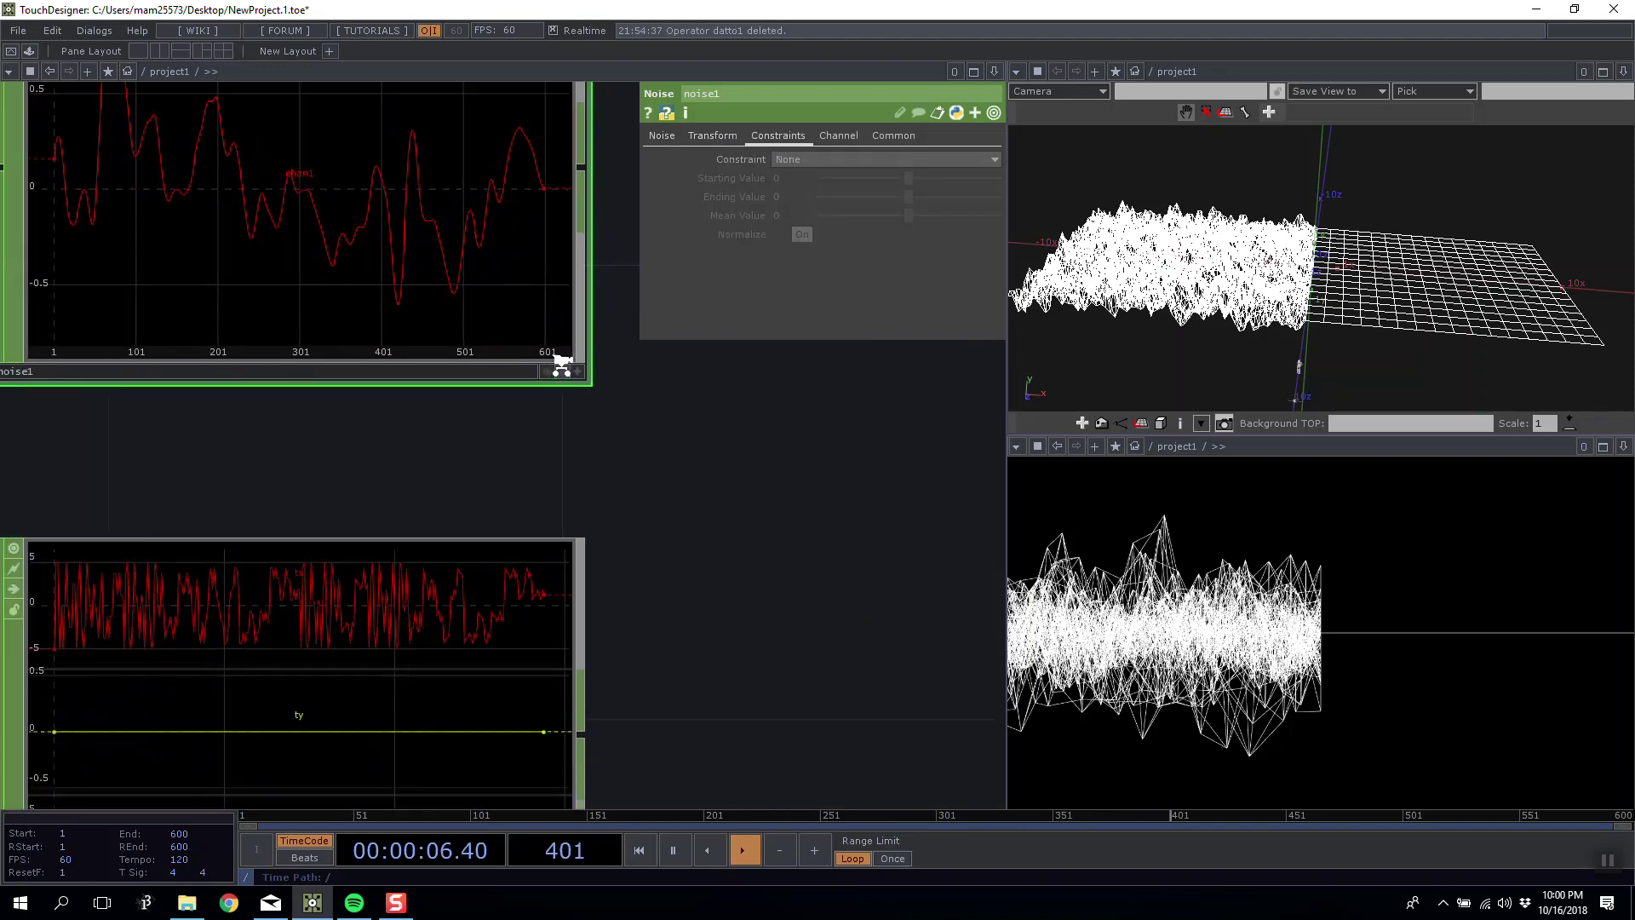
scroll(560, 368, "down", 3)
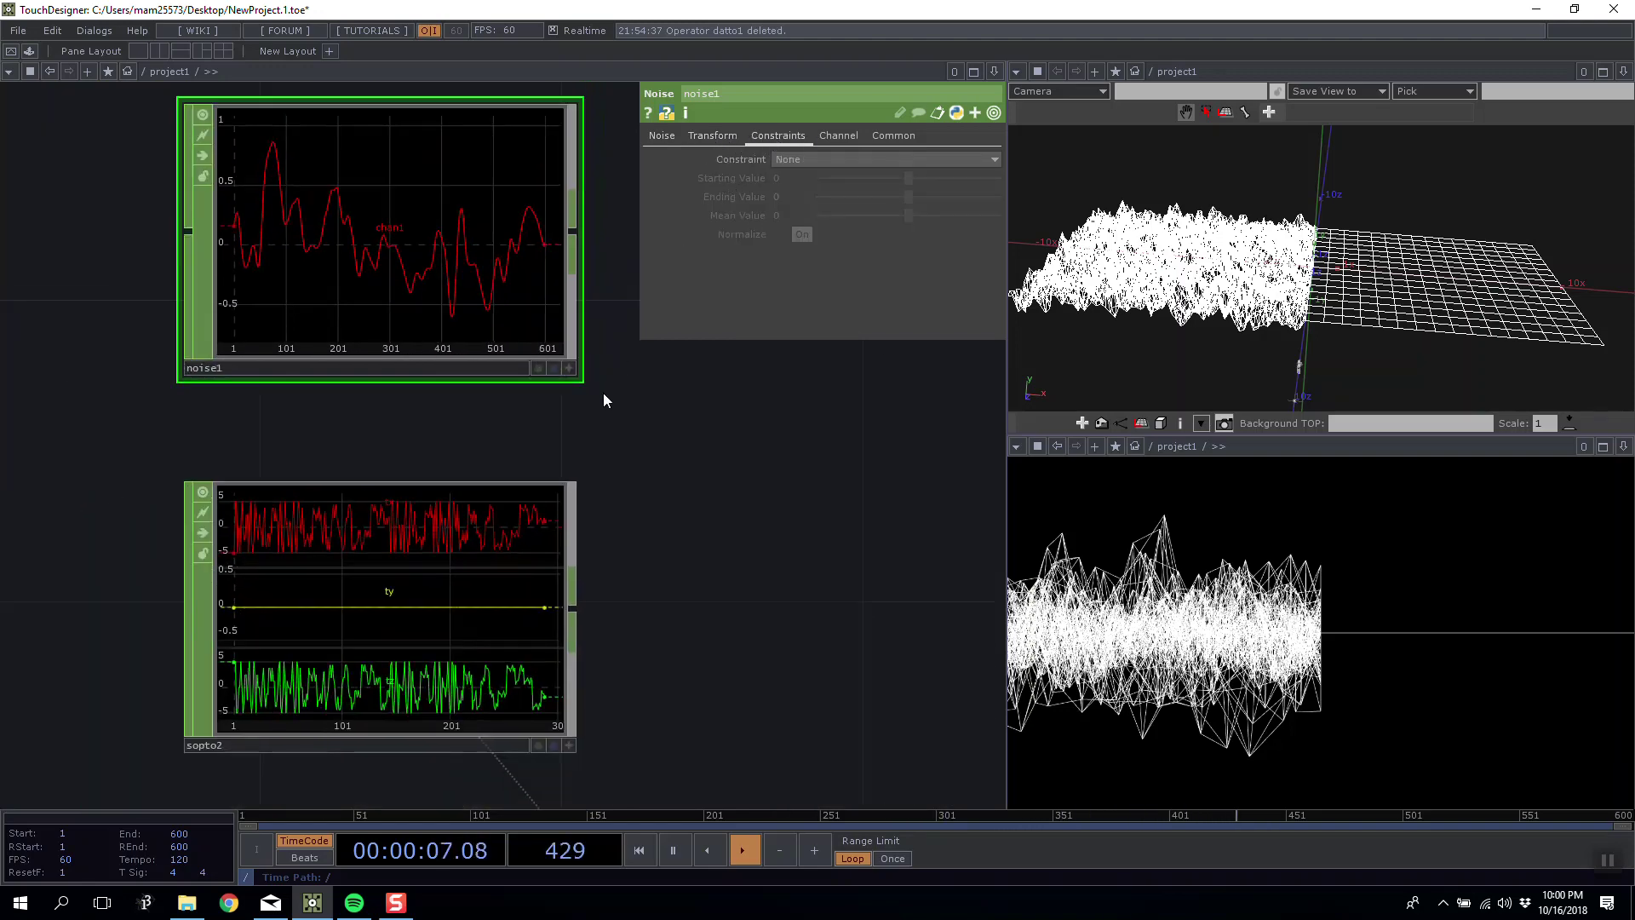
left_click(836, 138)
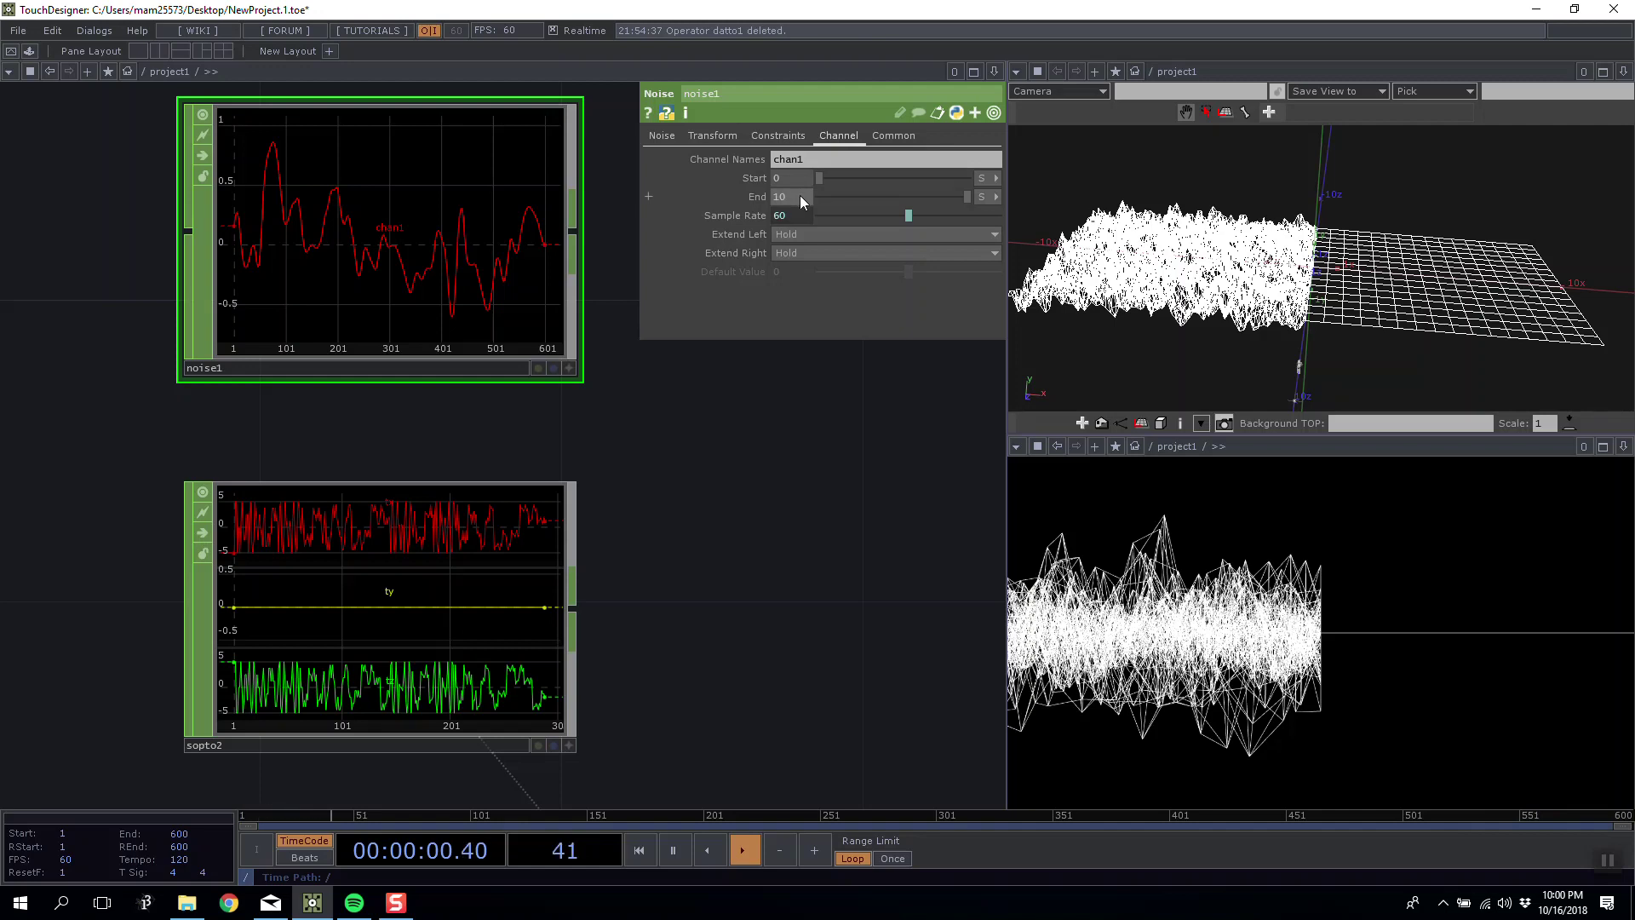
left_click(790, 215)
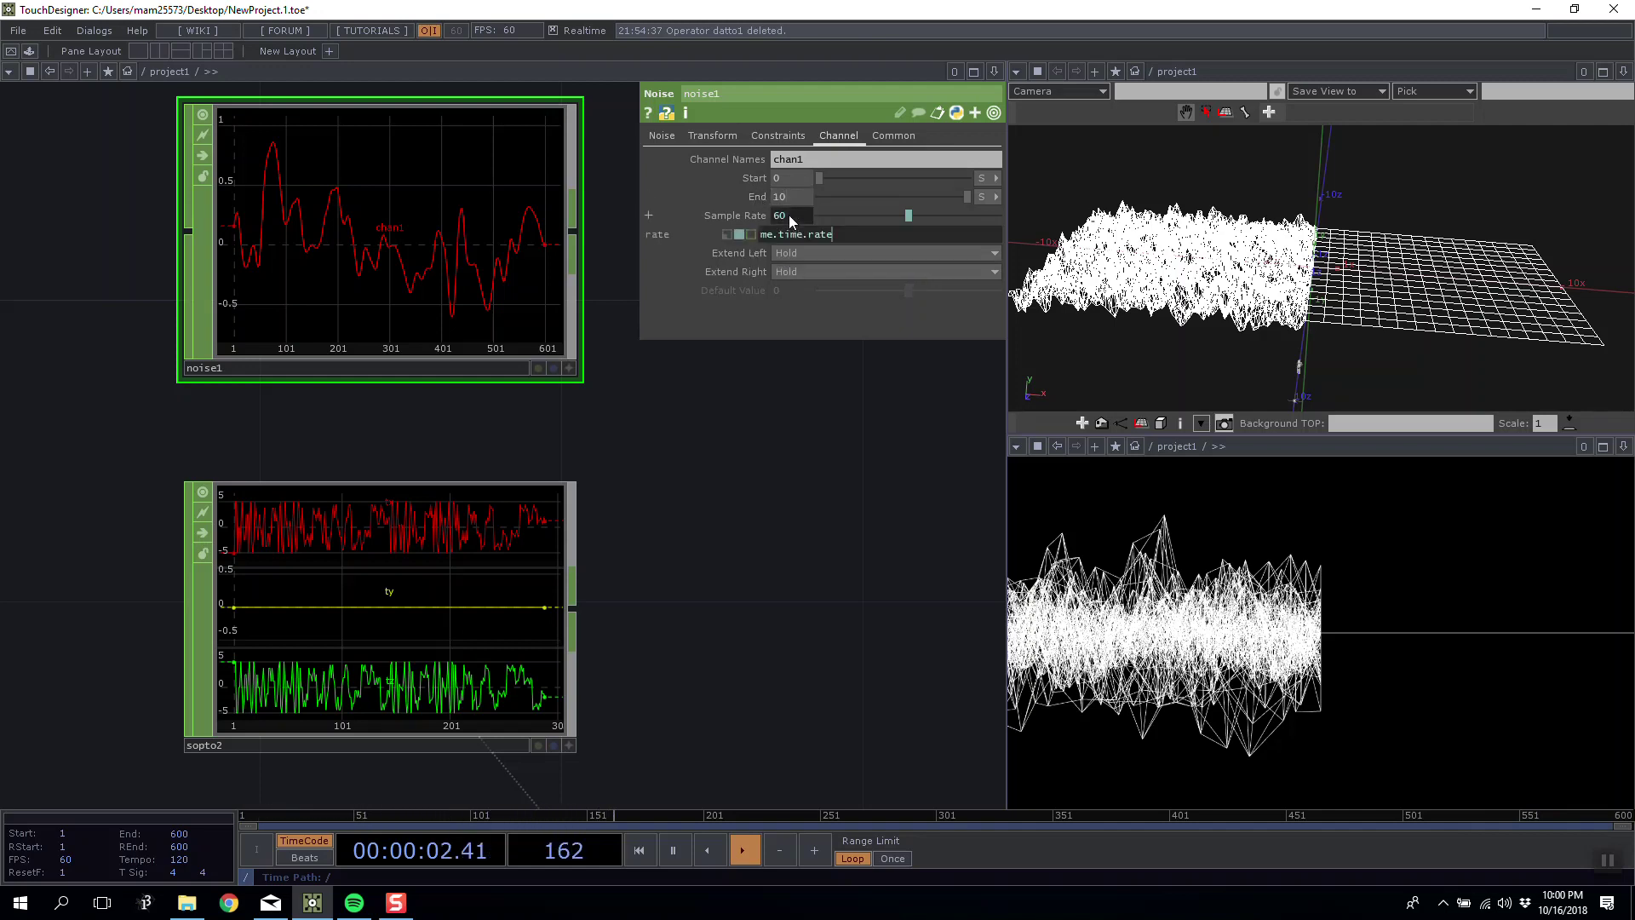
Inspect subdivide1's node information for its number of points.
left_click_drag(794, 458, 715, 438)
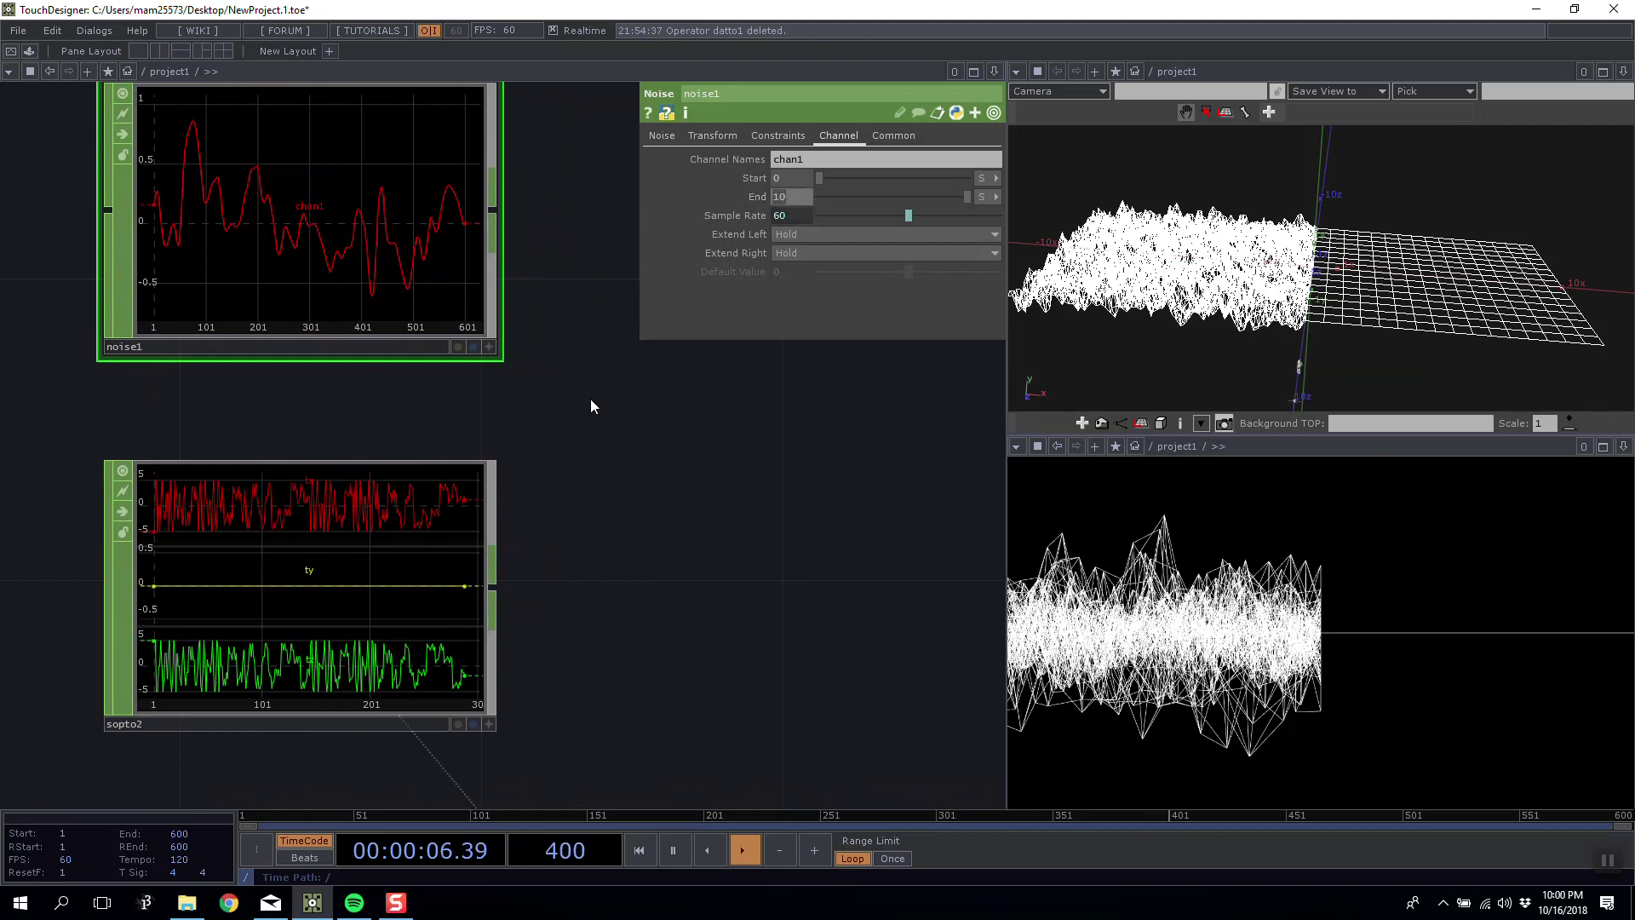
scroll(580, 400, "down", 5)
left_click_drag(623, 409, 480, 185)
left_click_drag(555, 367, 598, 461)
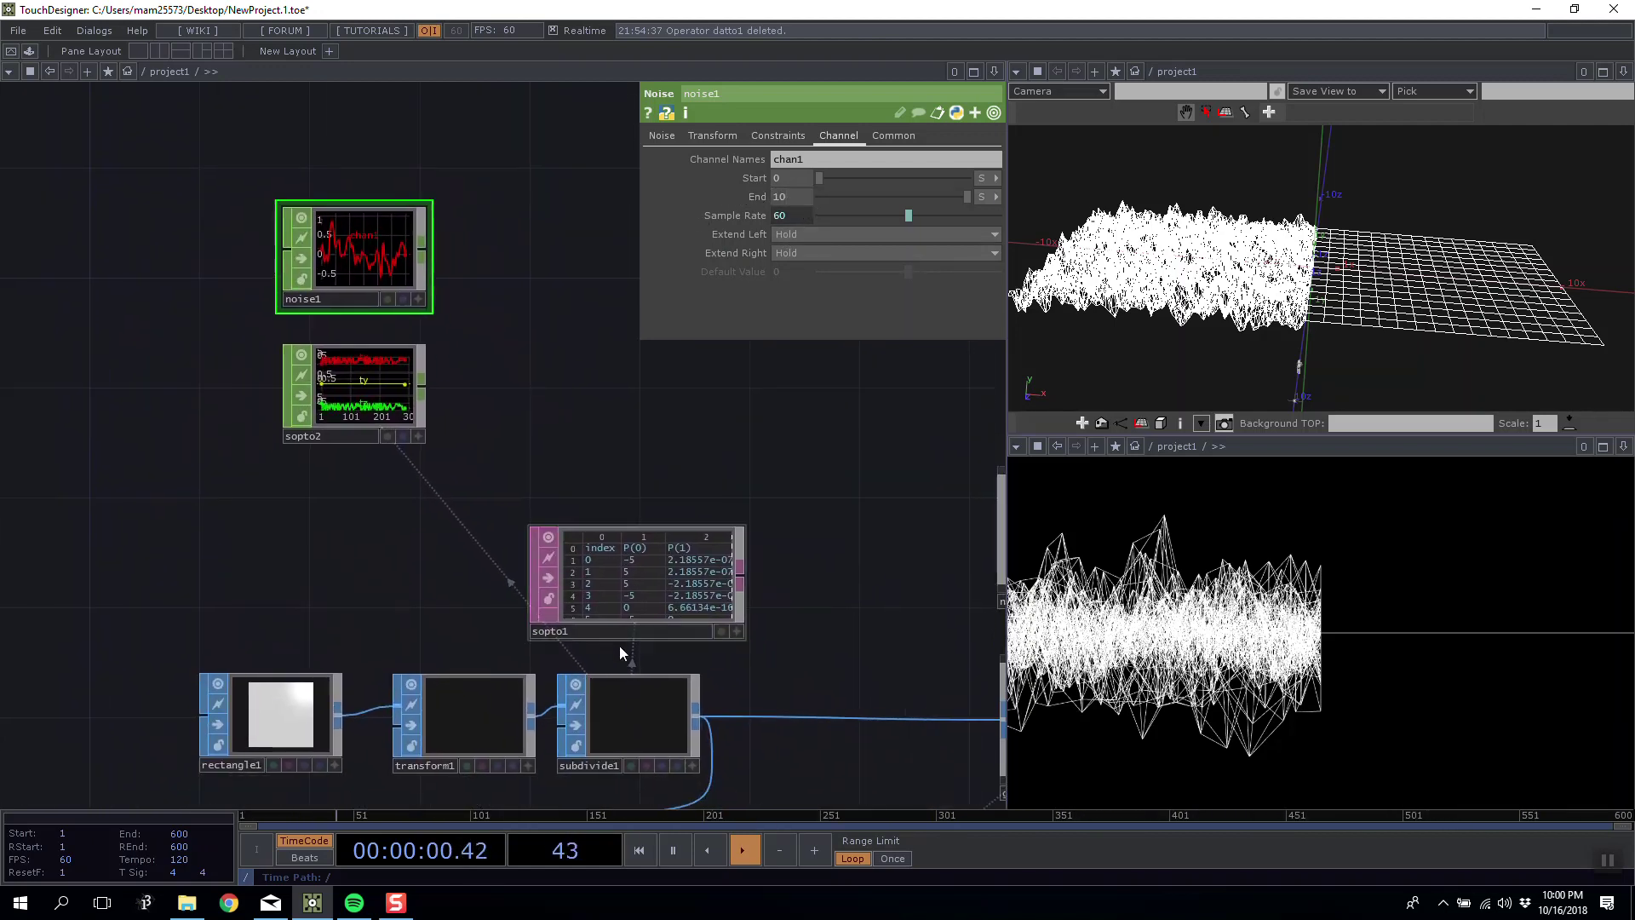
middle_click(686, 702)
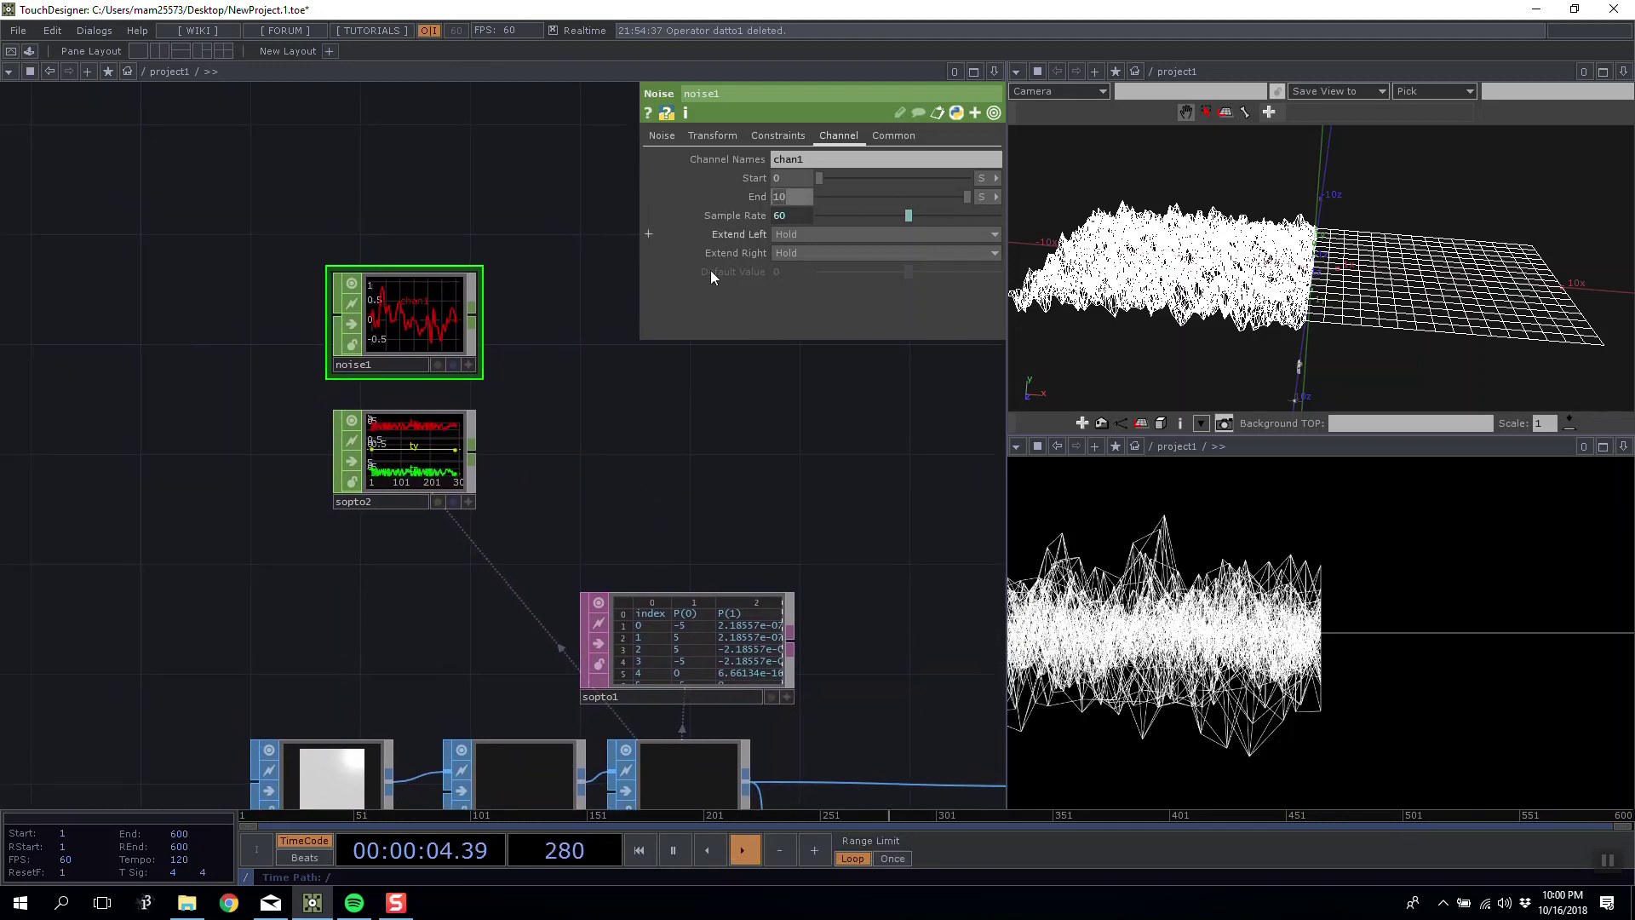
Set the units of noise1's channel Start and End to samples and its End value to 0.
left_click(991, 197)
left_click(992, 217)
left_click(991, 181)
left_click(994, 196)
left_click(817, 197)
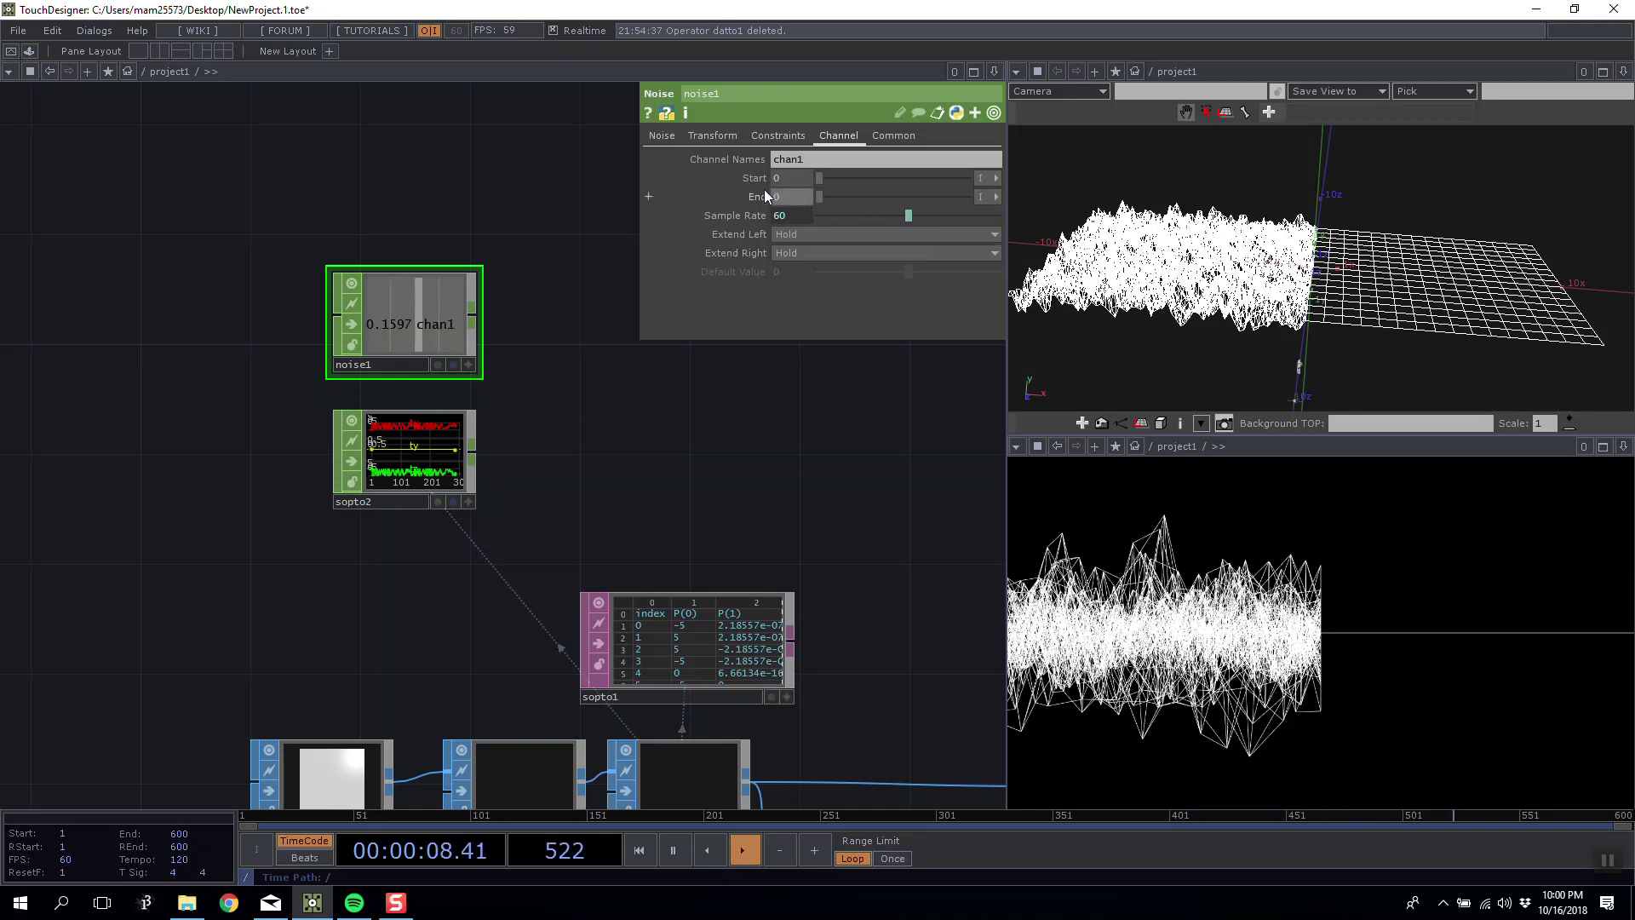
Set noise1's channel End to the expression op('subdivide1').numPoints.
left_click(762, 195)
left_click_drag(681, 728, 651, 634)
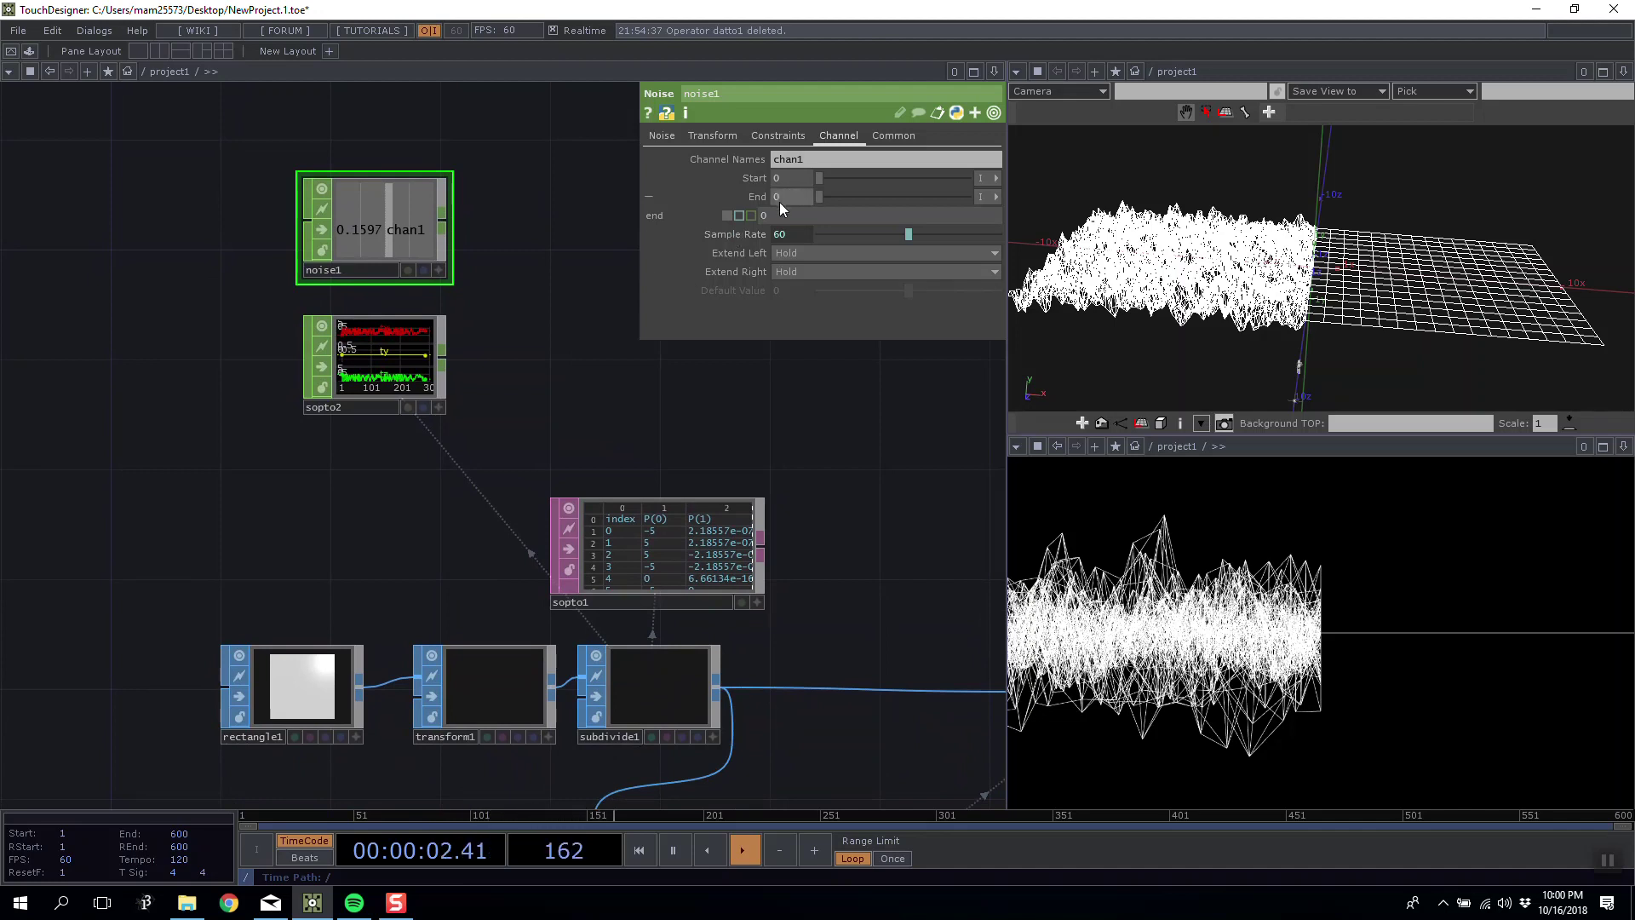
type("('suv")
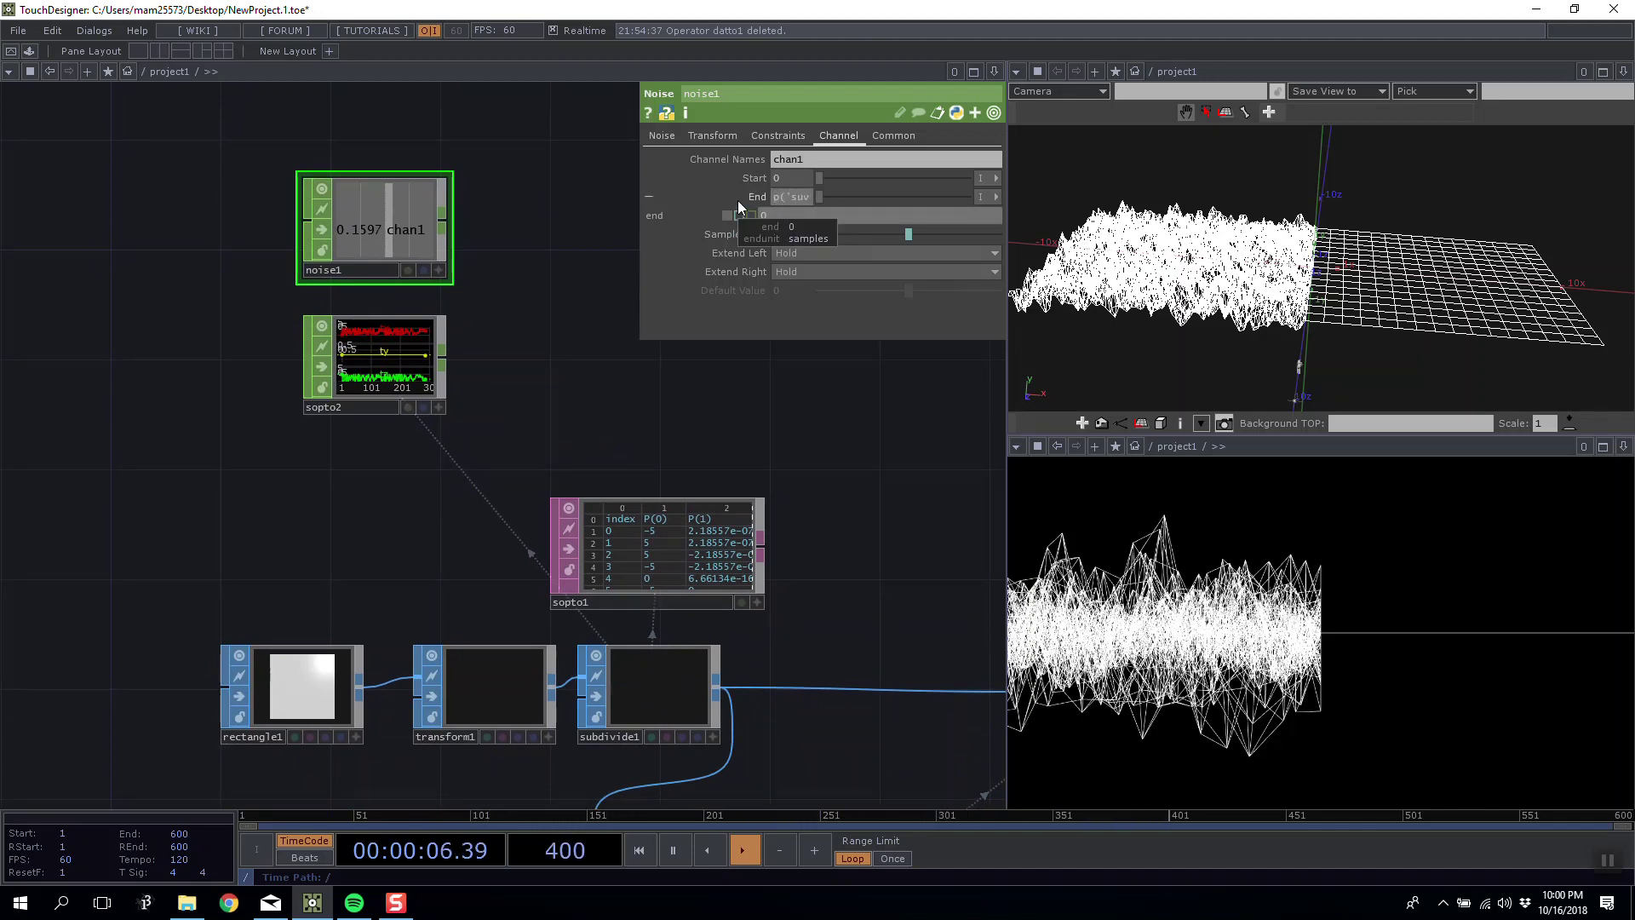
key("BackSpace")
type("bdivide1').numPoints")
key("Return")
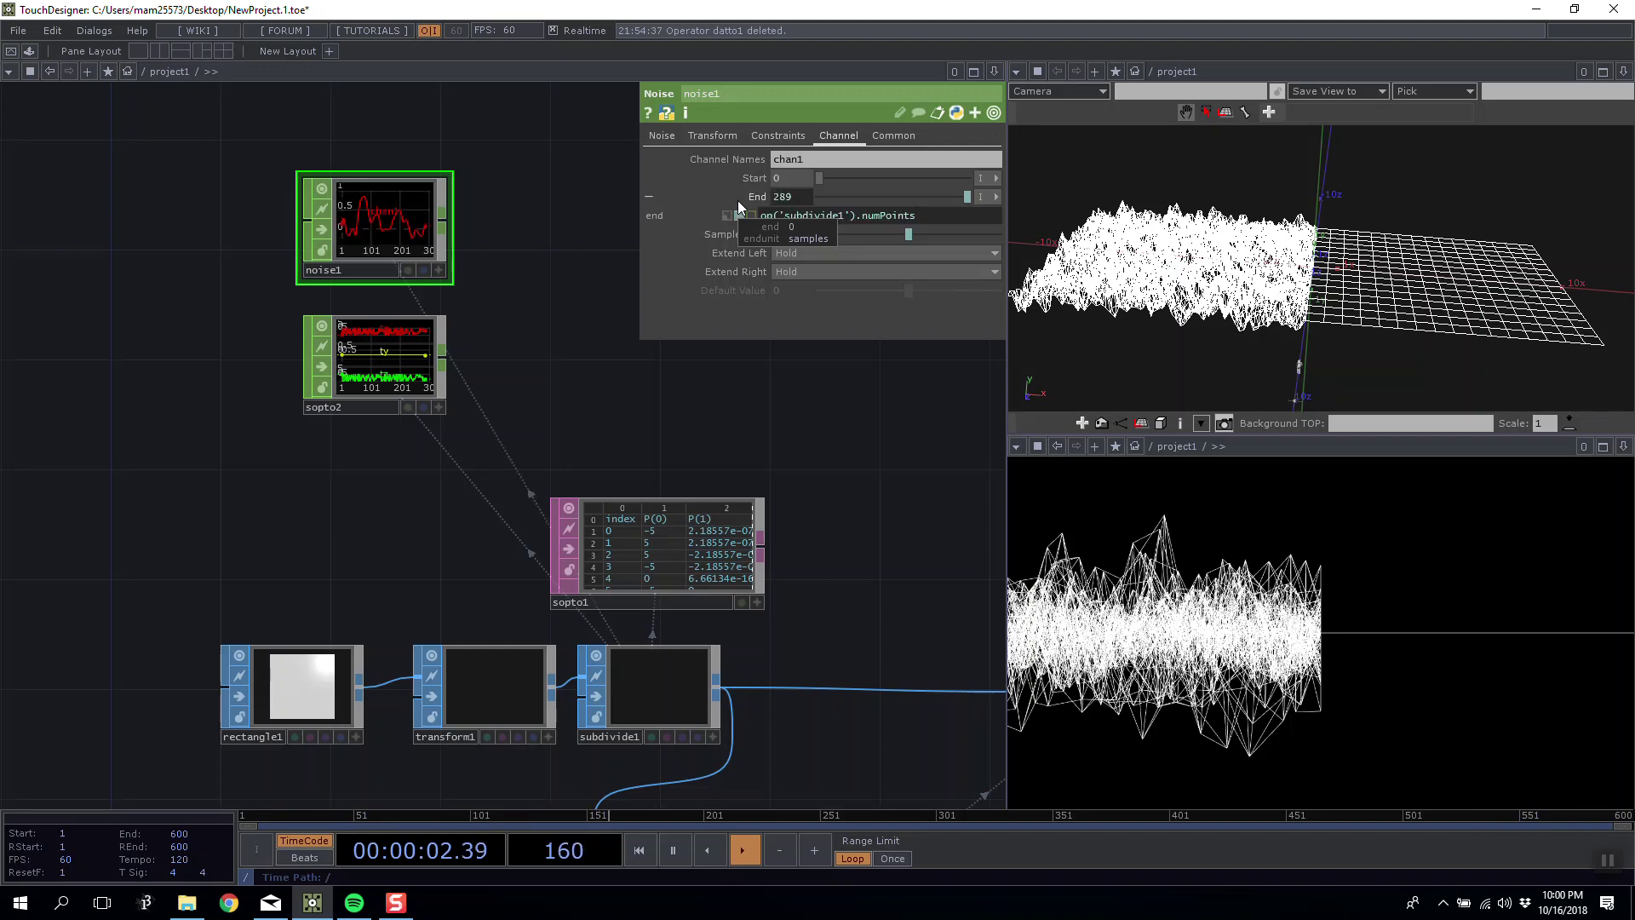
Examine noise1's chan1 waveform up close, from its first sample to its last.
scroll(502, 213, "up", 10)
left_click_drag(697, 530, 841, 609)
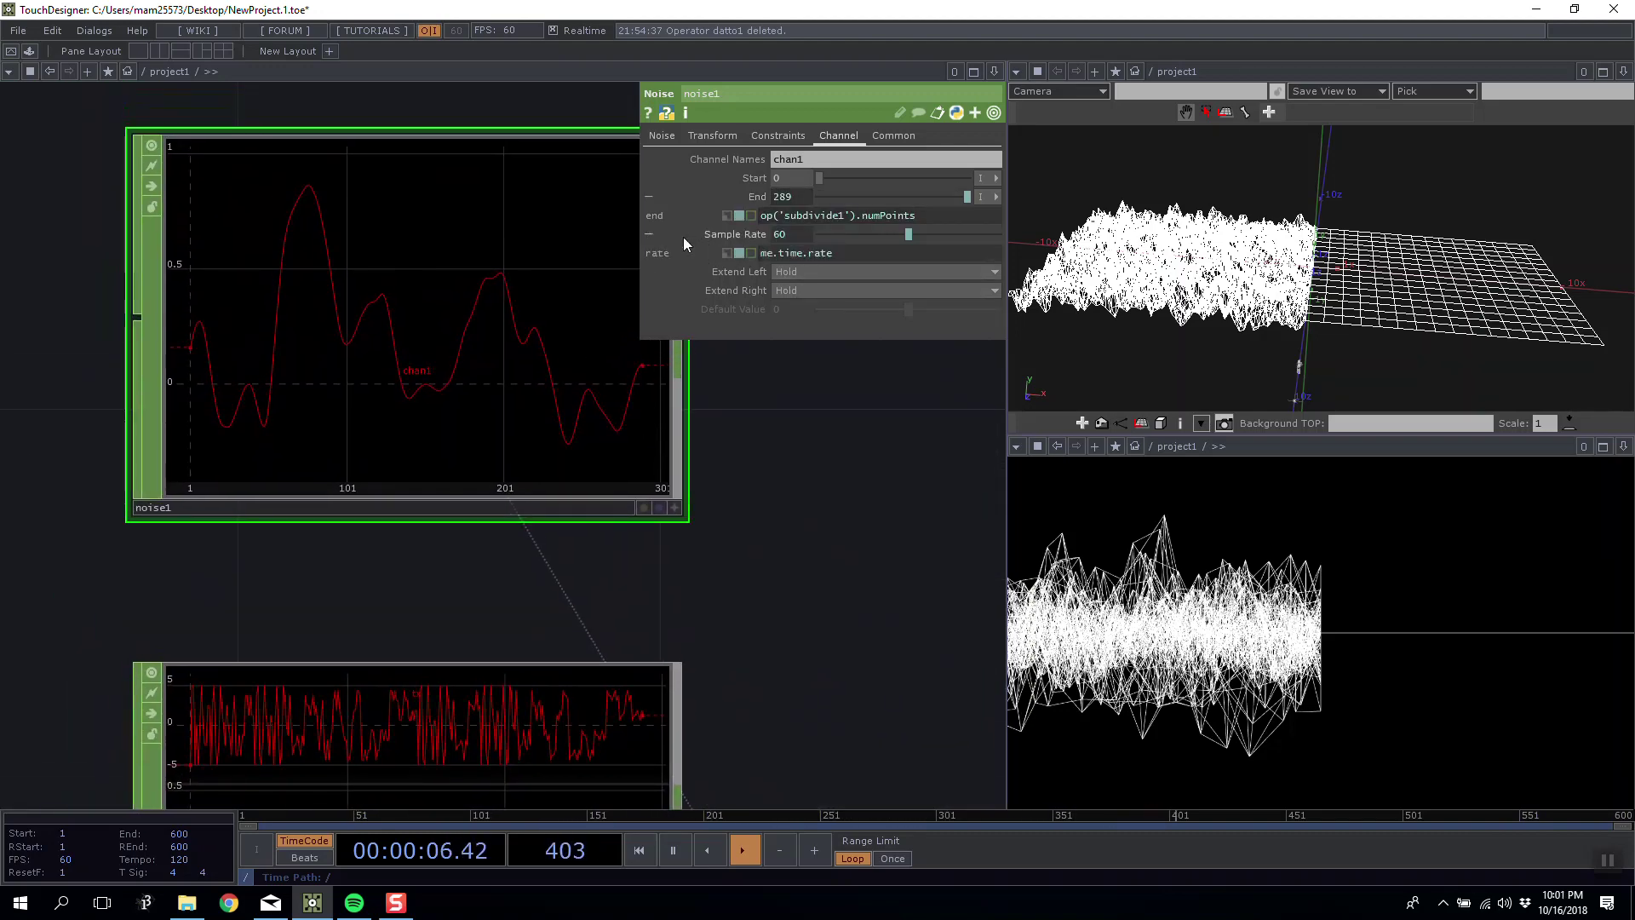
middle_click_drag(881, 484, 871, 538)
left_click_drag(871, 538, 779, 493)
scroll(428, 331, "up", 5)
scroll(428, 330, "down", 1)
left_click_drag(837, 442, 824, 478)
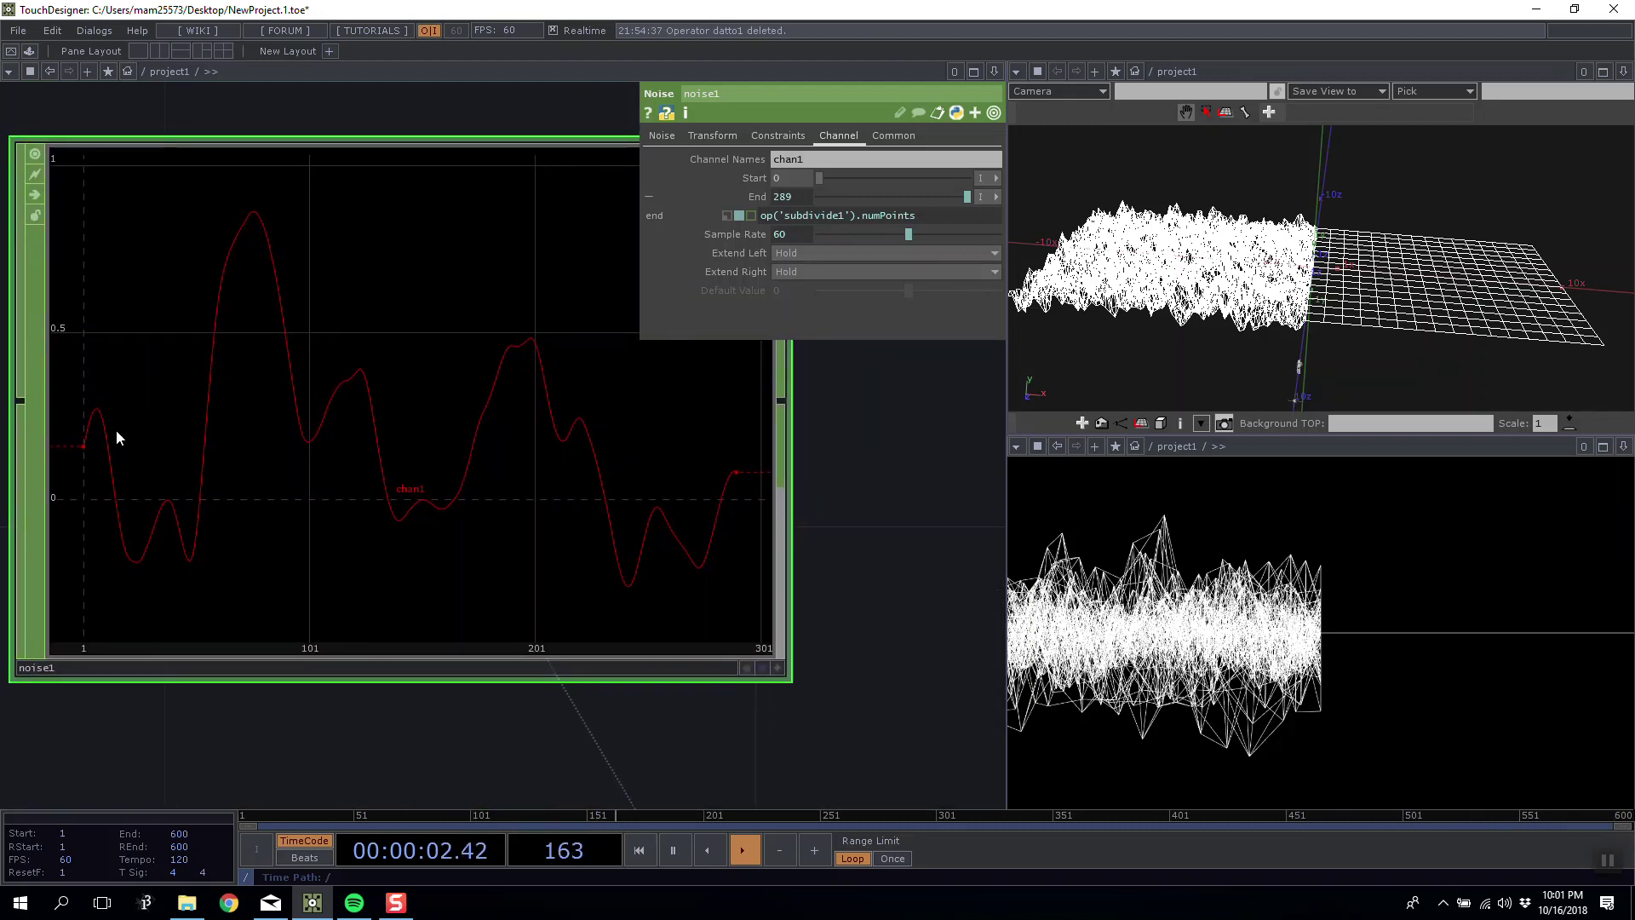
middle_click_drag(807, 450, 867, 471)
left_click_drag(865, 464, 858, 473)
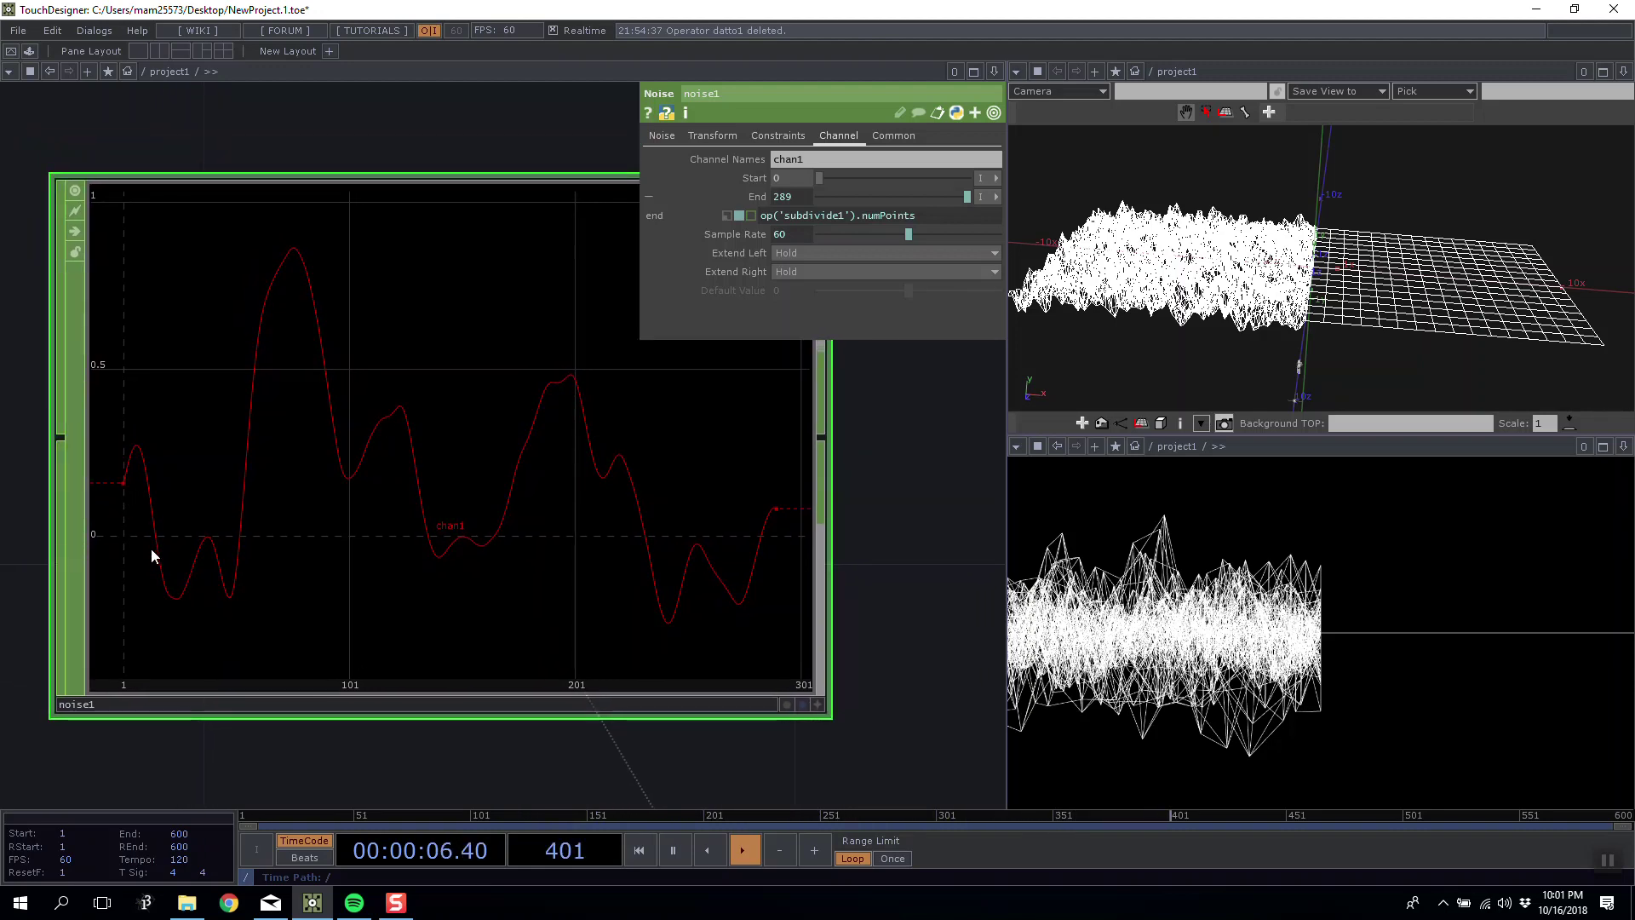
middle_click_drag(719, 503, 868, 403)
scroll(472, 416, "down", 2)
scroll(473, 416, "up", 4)
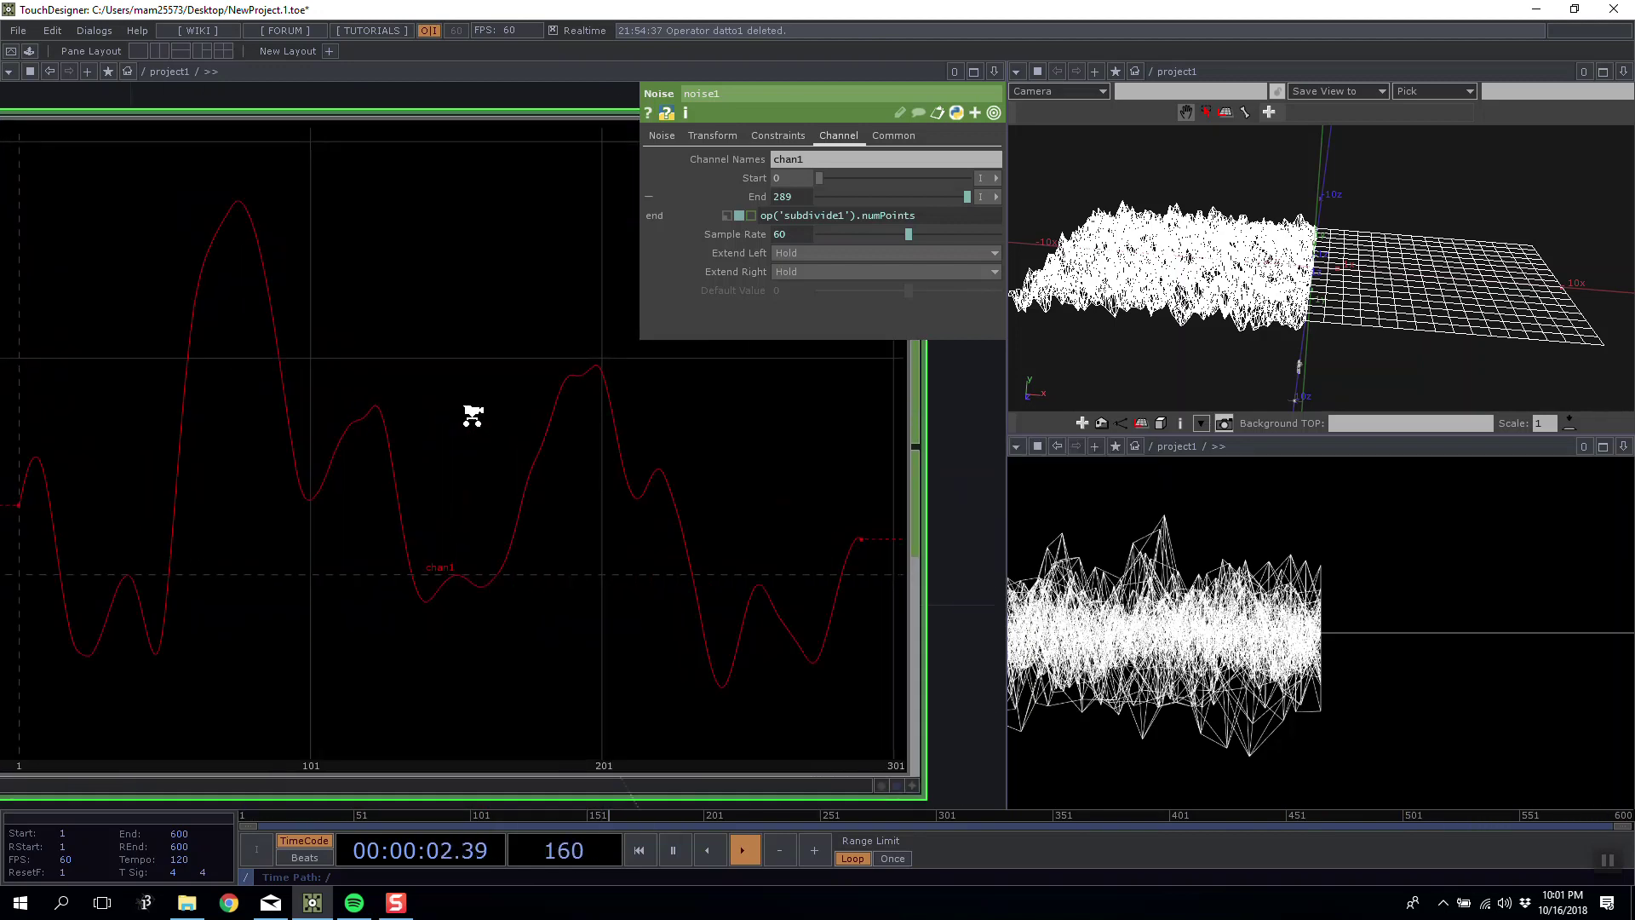
scroll(366, 419, "down", 3)
scroll(310, 430, "up", 3)
scroll(906, 611, "down", 2)
Change noise1's End expression to op('subdivide1').numPoints-1.
left_click_drag(860, 645, 676, 628)
scroll(676, 626, "up", 4)
left_click(944, 217)
type("-1")
key("Return")
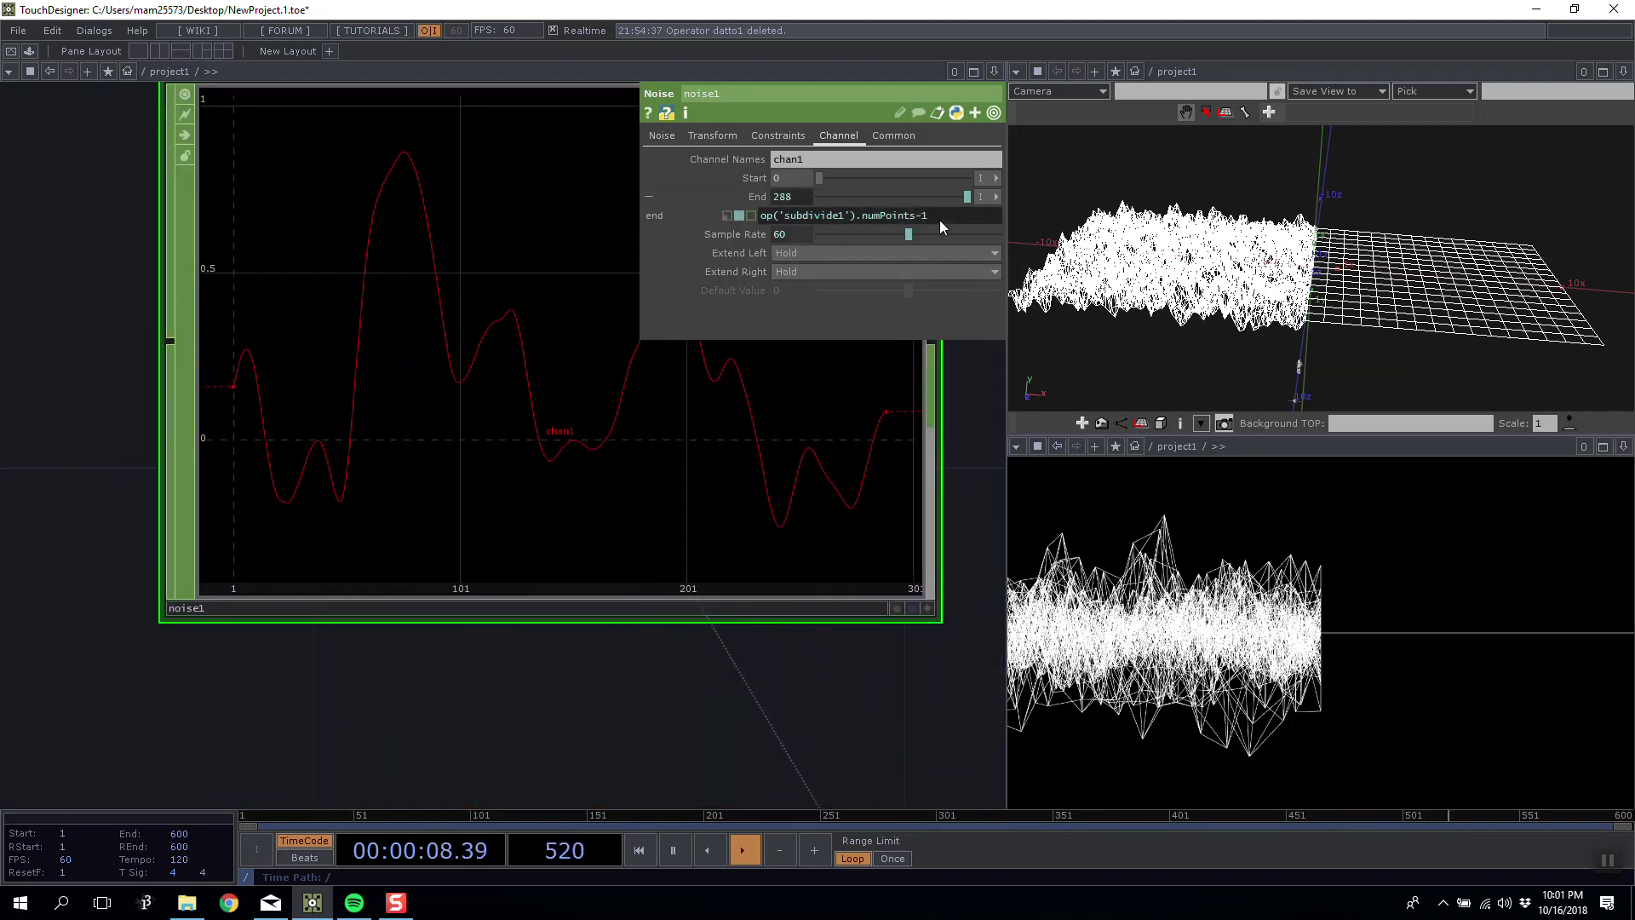
Add a Math CHOP beside noise1 and sopto2.
left_click_drag(985, 462, 898, 472)
scroll(898, 472, "down", 6)
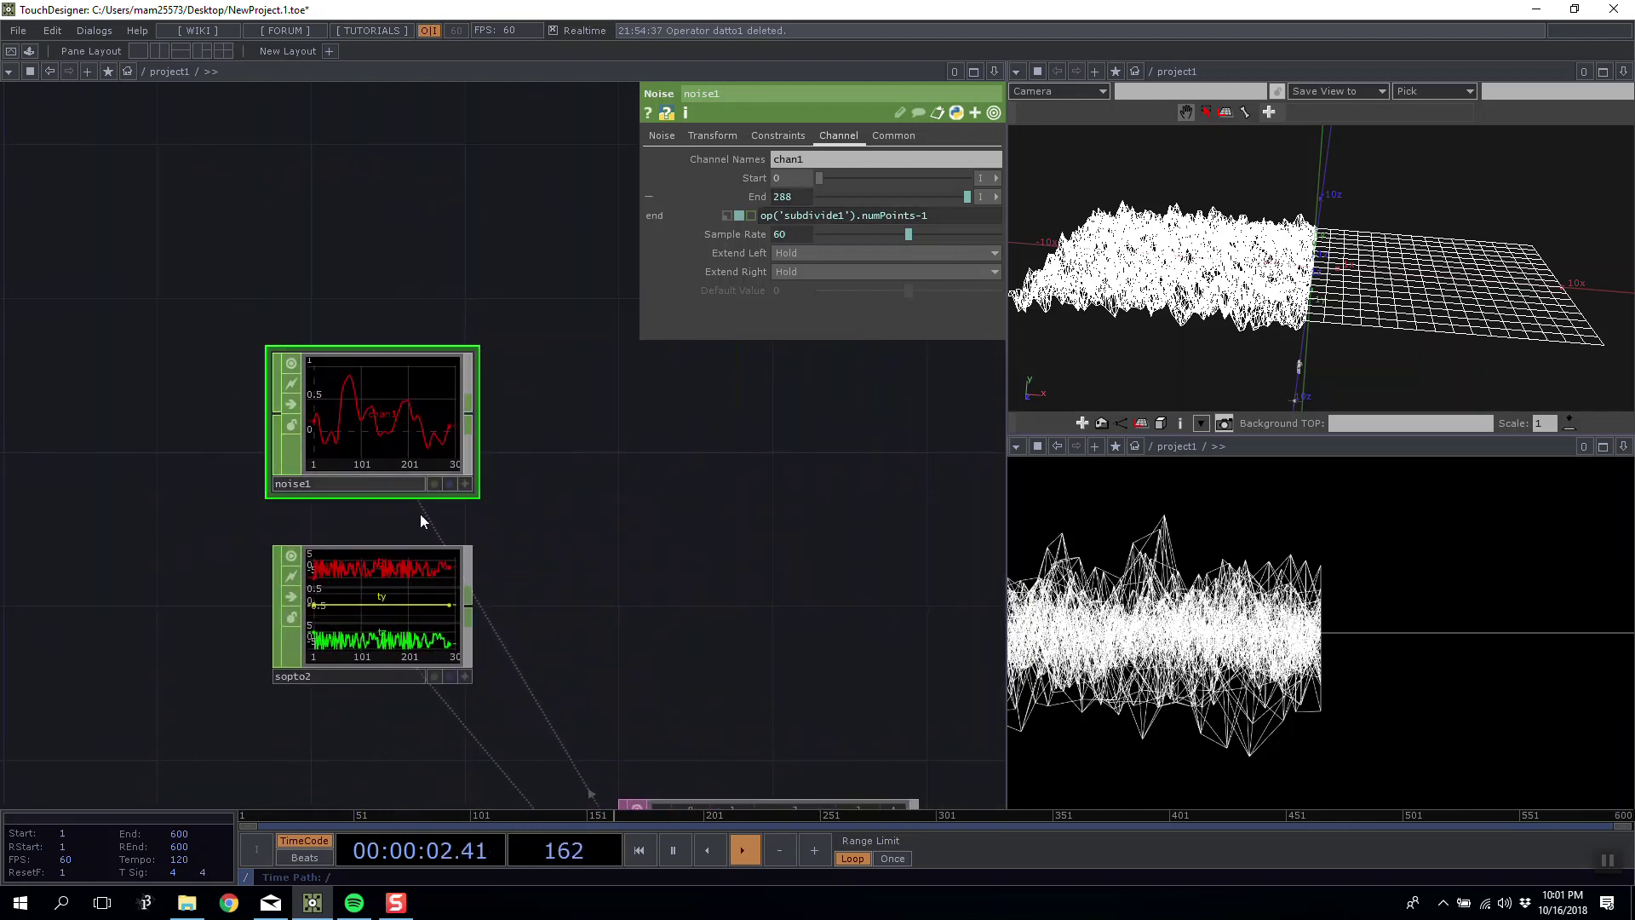
left_click_drag(591, 510, 414, 407)
key("Tab")
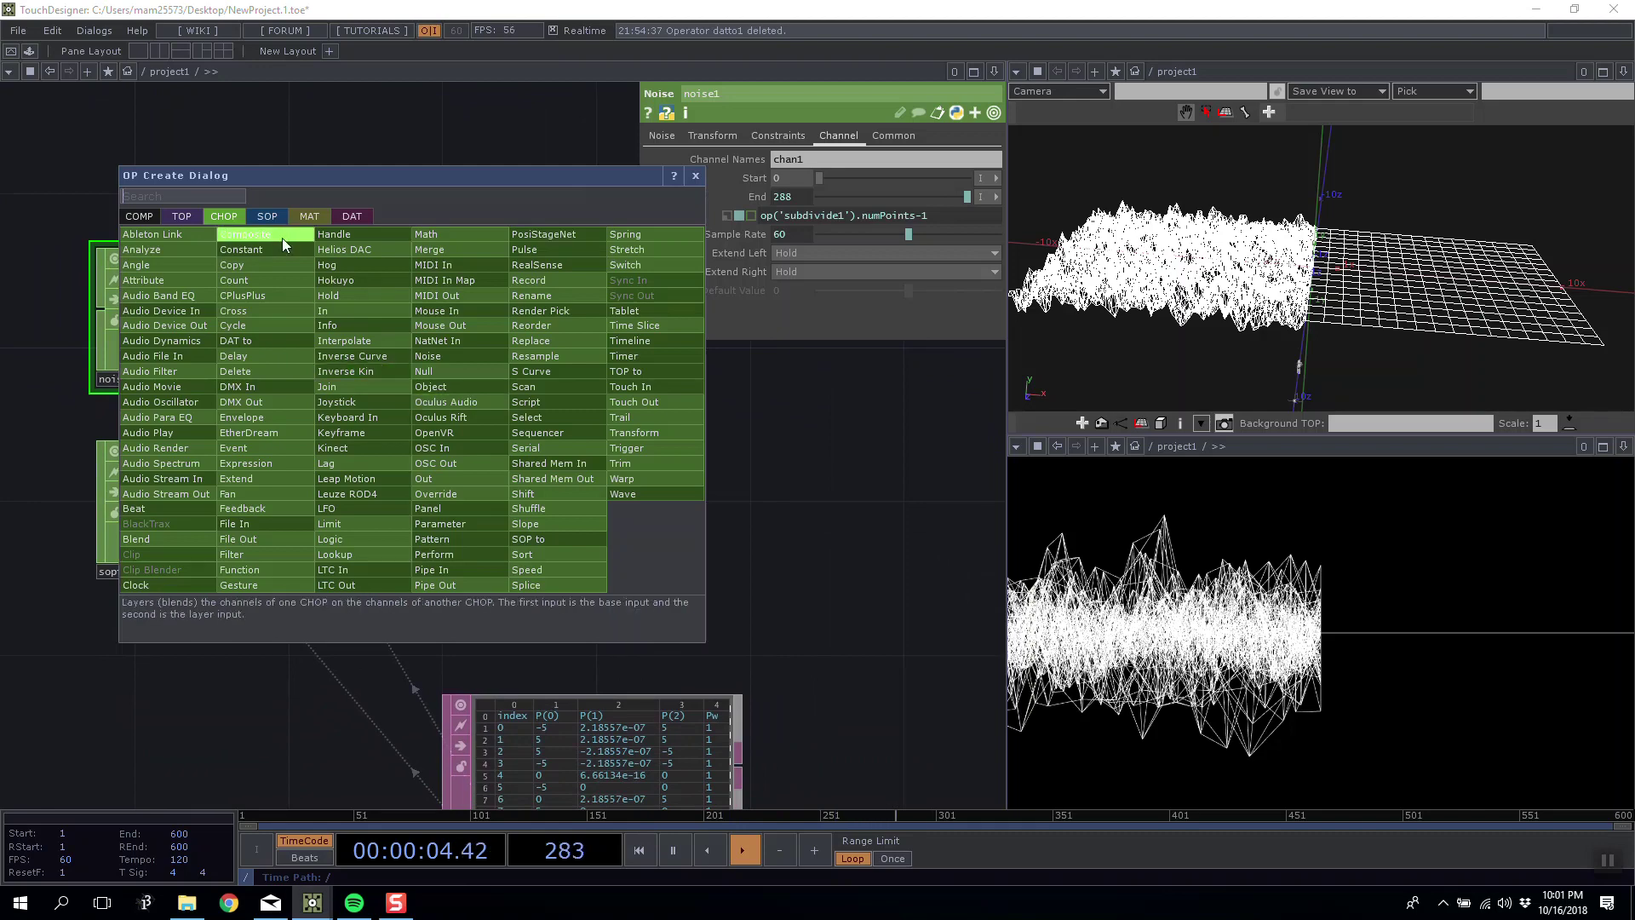
left_click(373, 252)
left_click(481, 414)
Connect noise1 and sopto2 to math1's input, and set Combine CHOPs to Add.
left_click_drag(292, 308, 366, 345)
left_click_drag(299, 504, 368, 366)
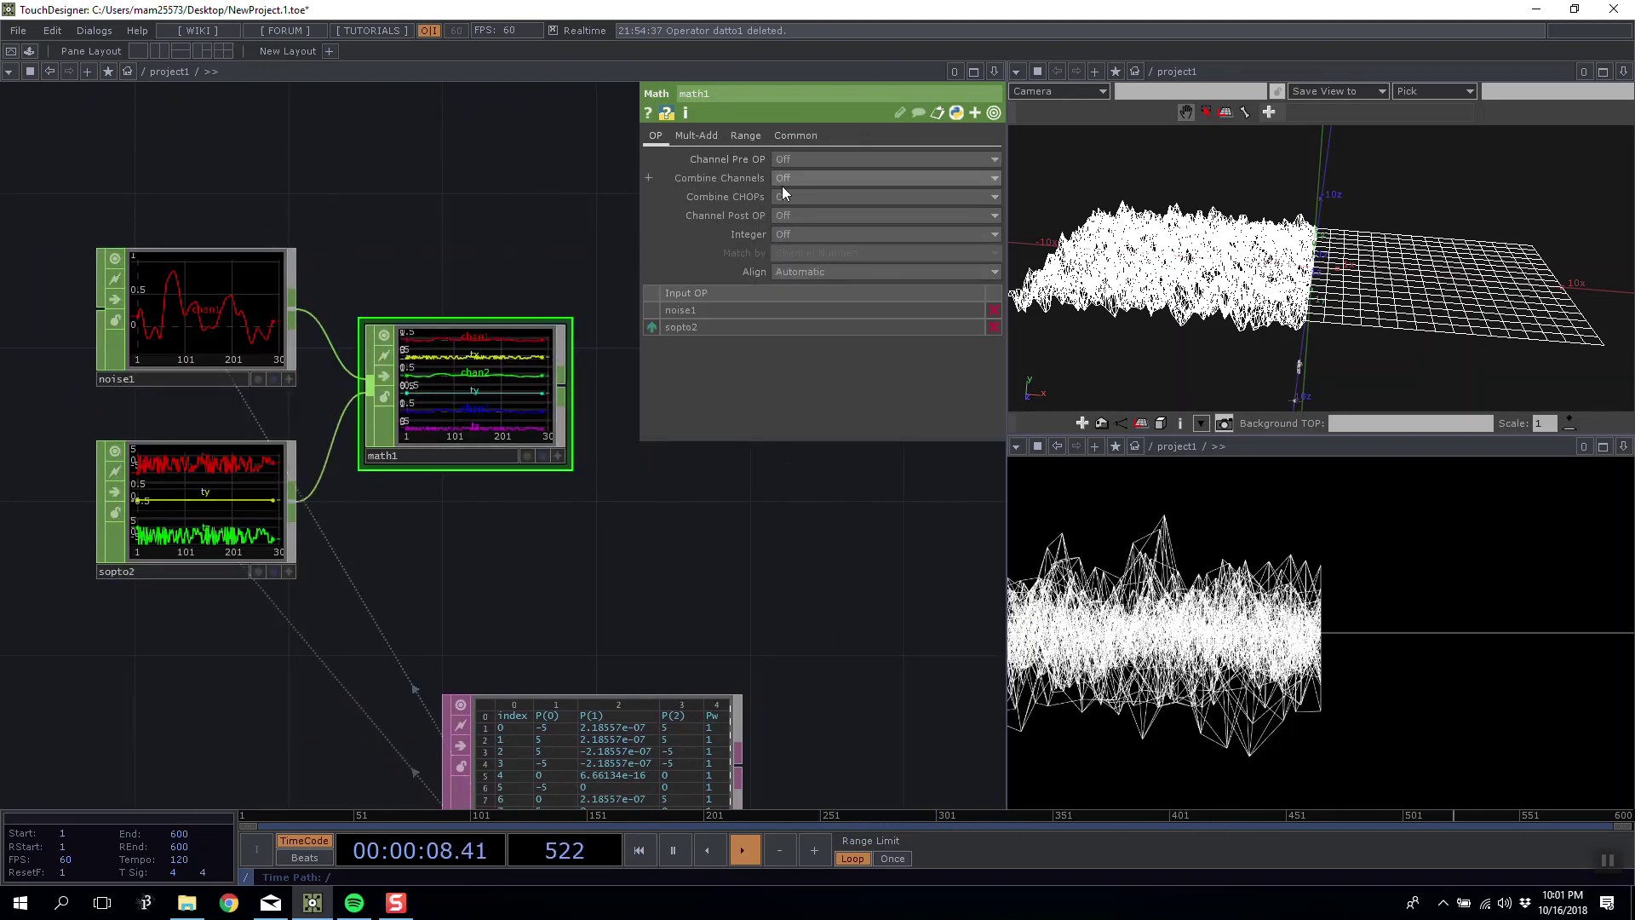
left_click(804, 197)
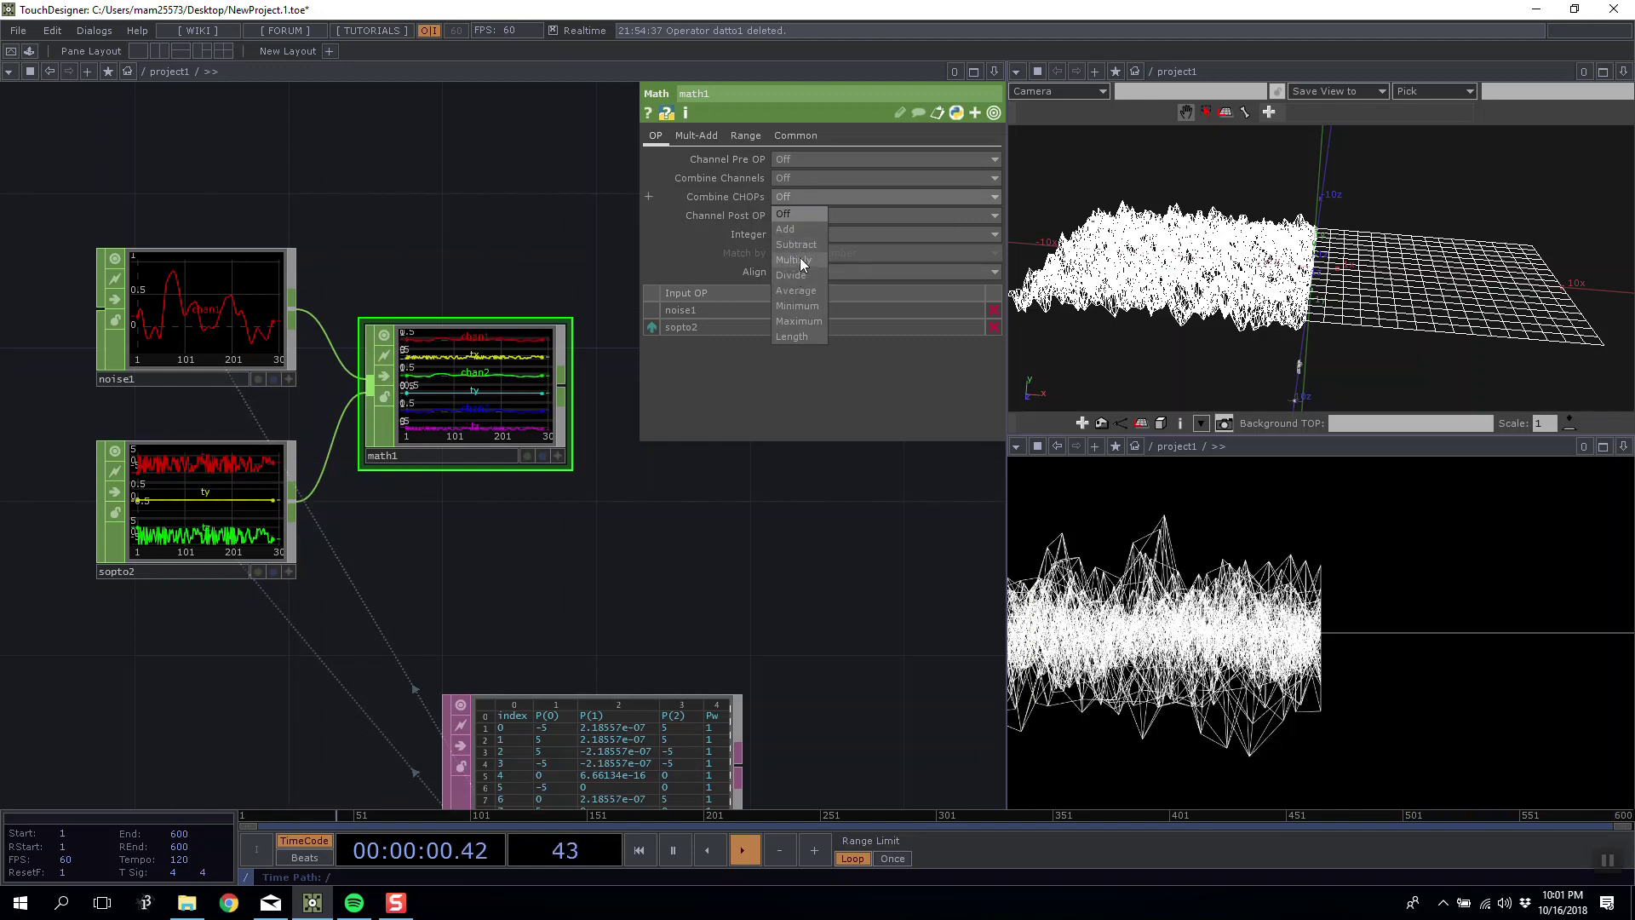
left_click(795, 229)
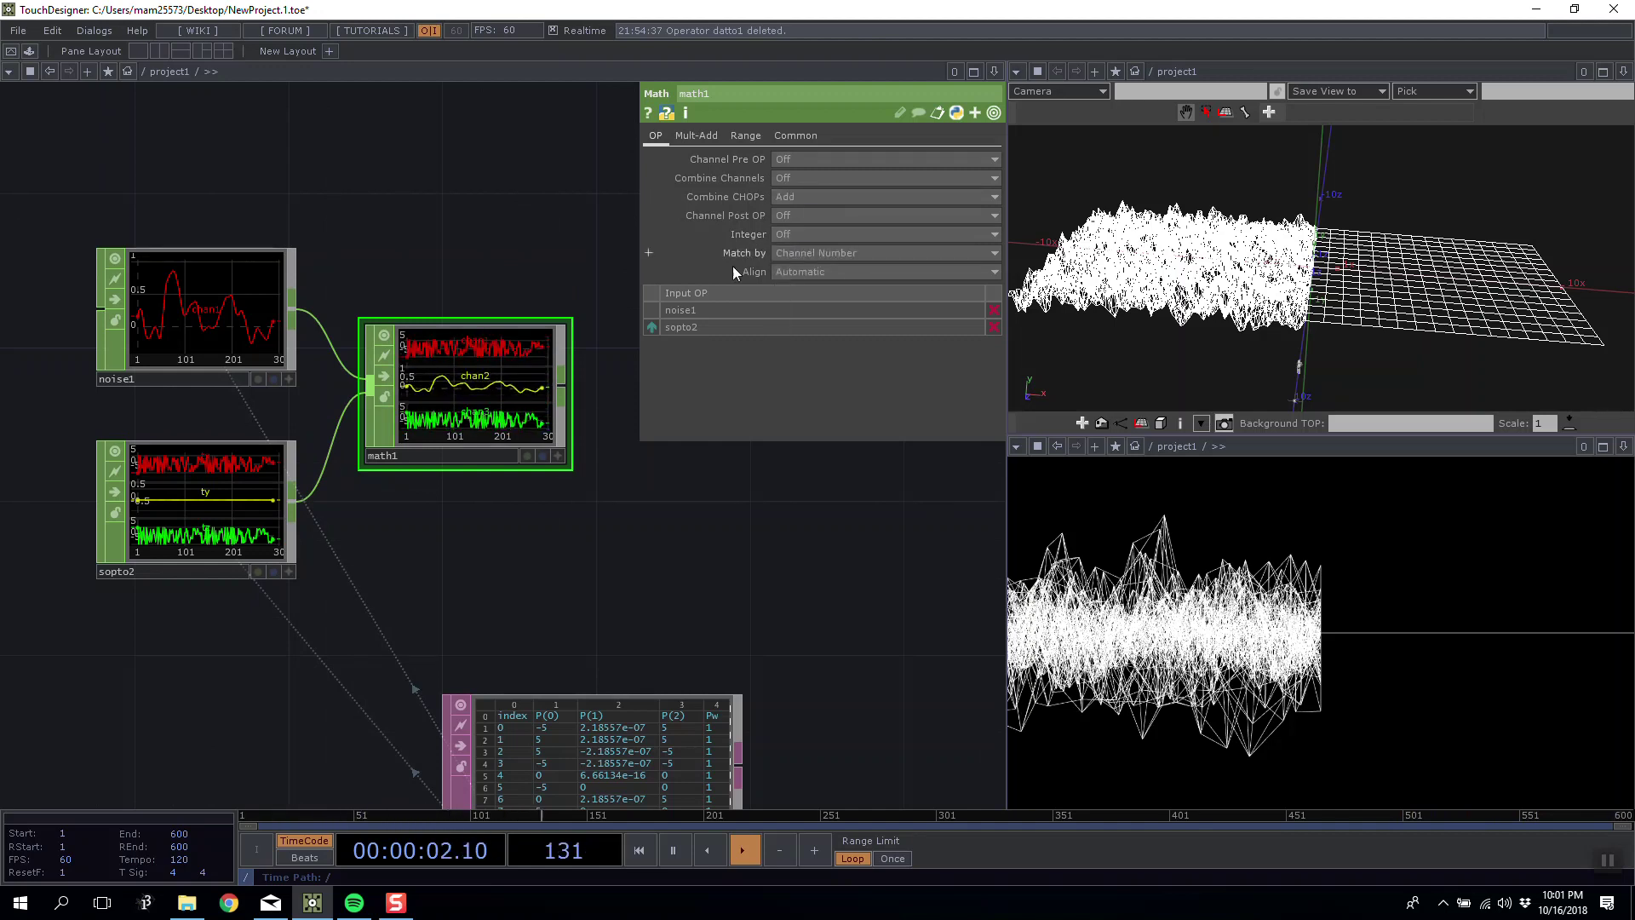
Try matching math1's channels by Channel Name, and return to Channel Number with Combine CHOPs set to Add.
left_click(804, 254)
left_click(811, 287)
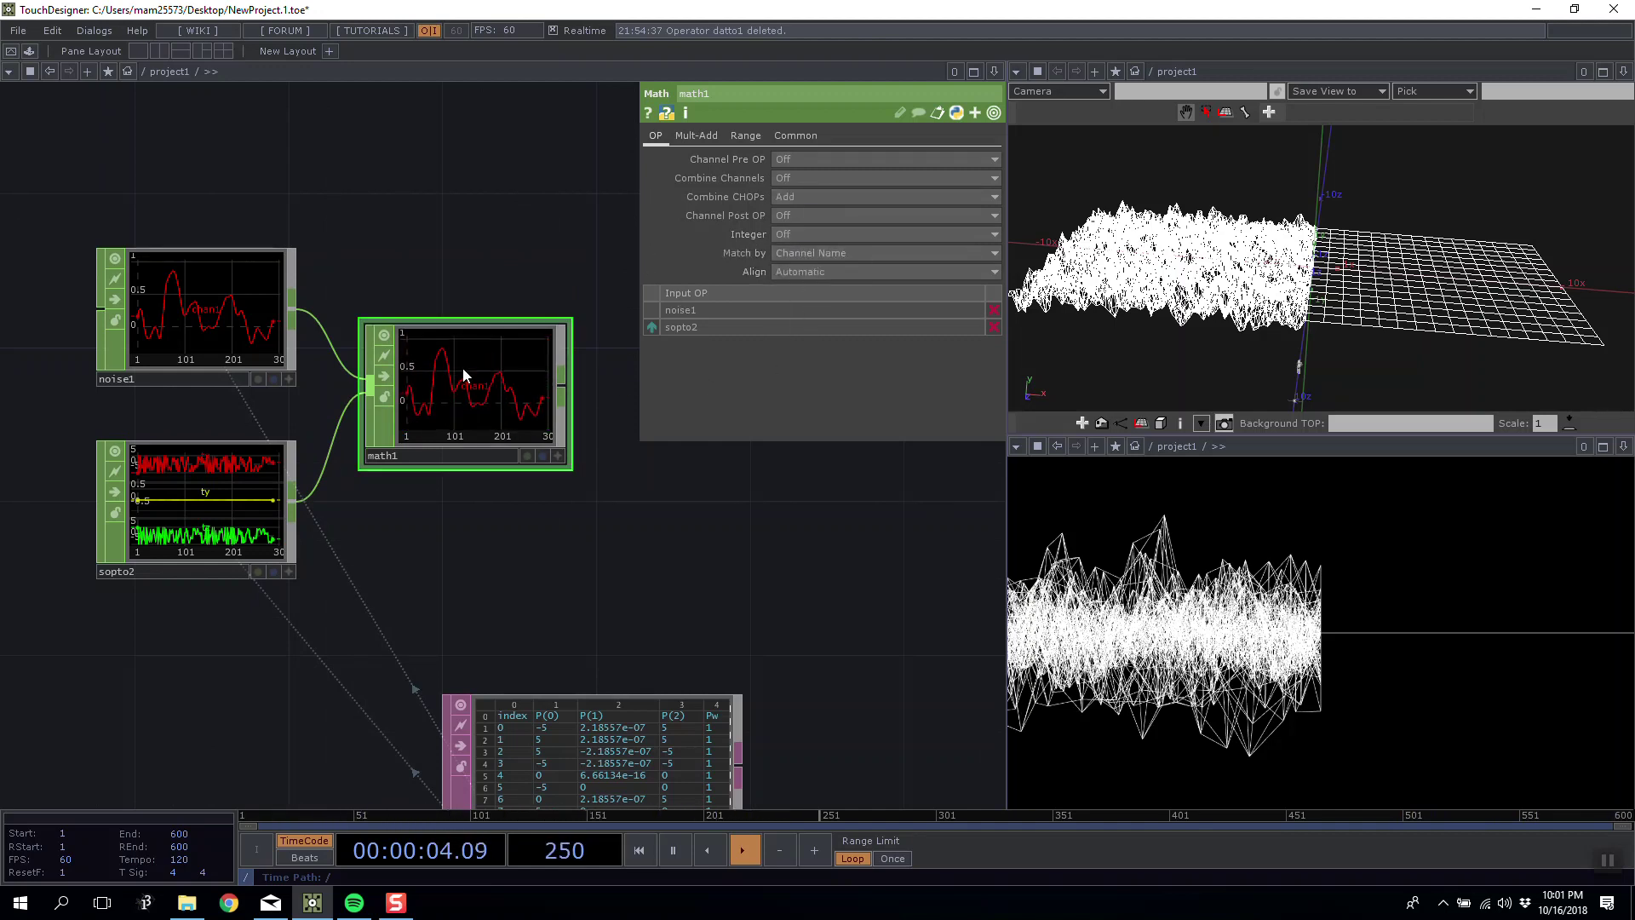
left_click(789, 206)
left_click(789, 217)
left_click(789, 198)
left_click(794, 227)
left_click(806, 254)
left_click(809, 267)
Examine math1's combined channels against those of noise1 and sopto2.
scroll(442, 470, "up", 1)
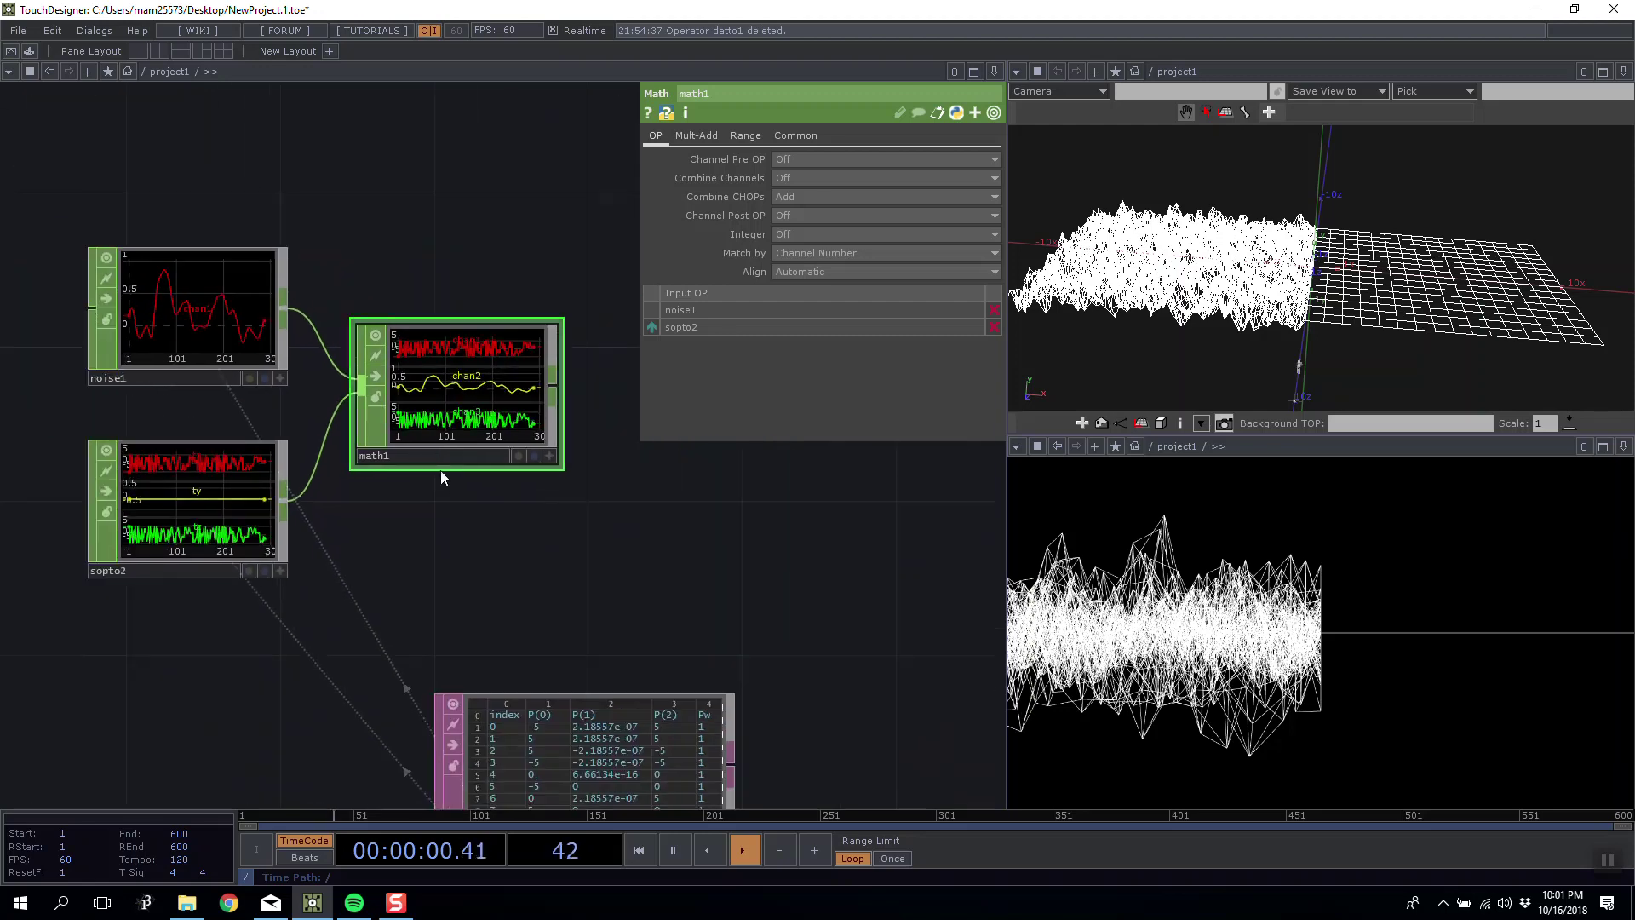
scroll(477, 456, "up", 3)
scroll(435, 305, "up", 4)
scroll(435, 303, "down", 4)
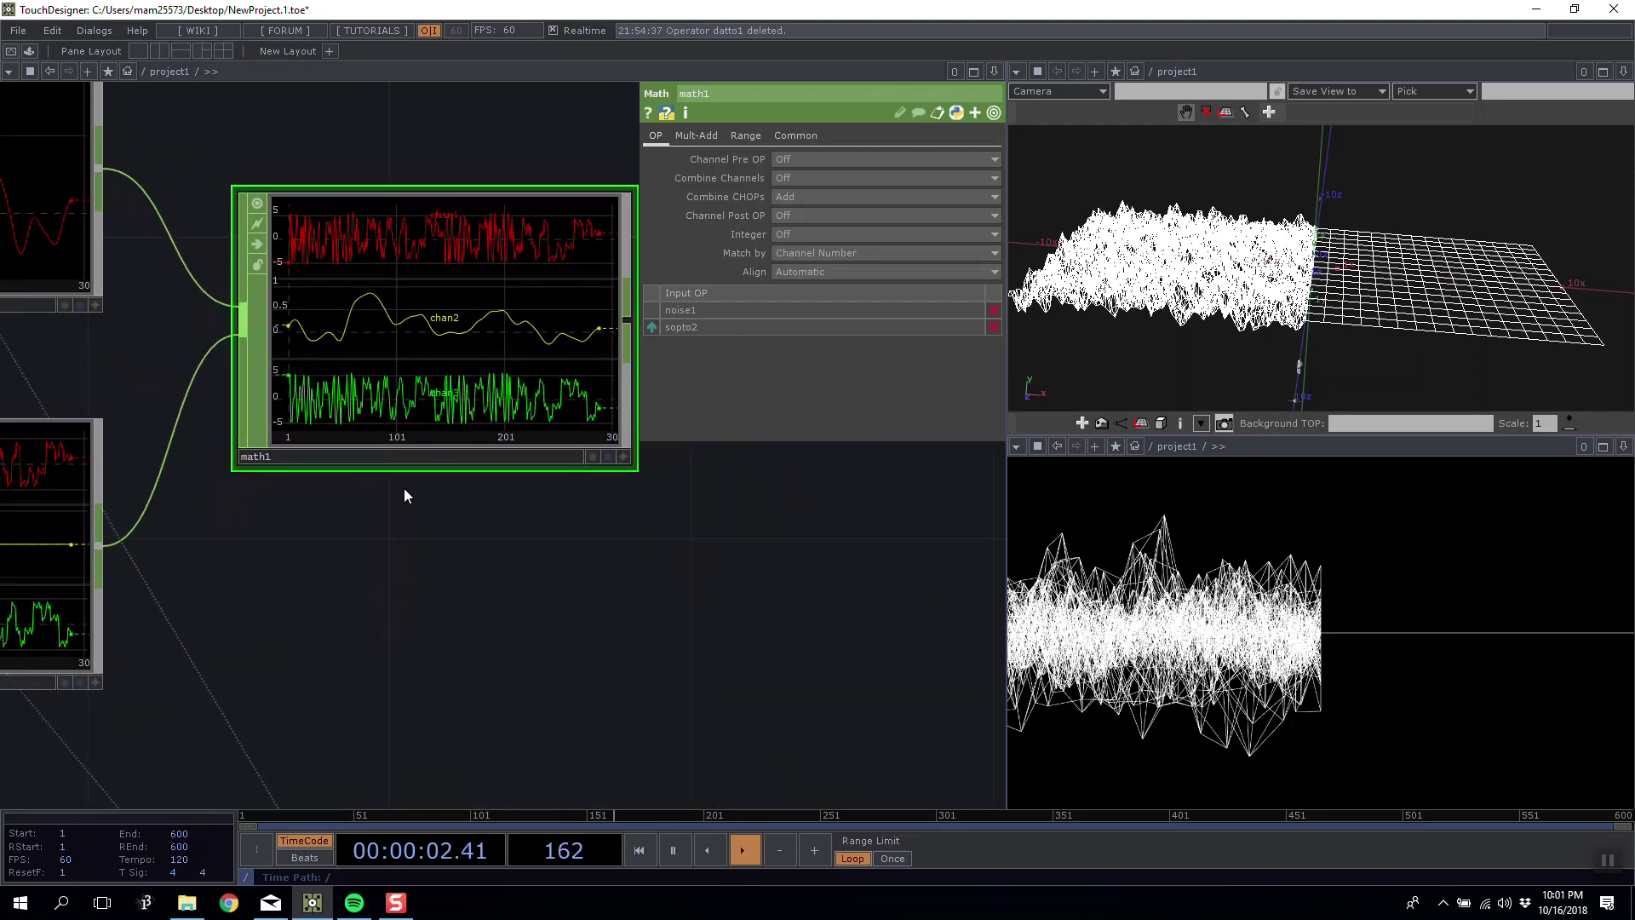
left_click_drag(365, 568, 408, 561)
scroll(552, 566, "down", 4)
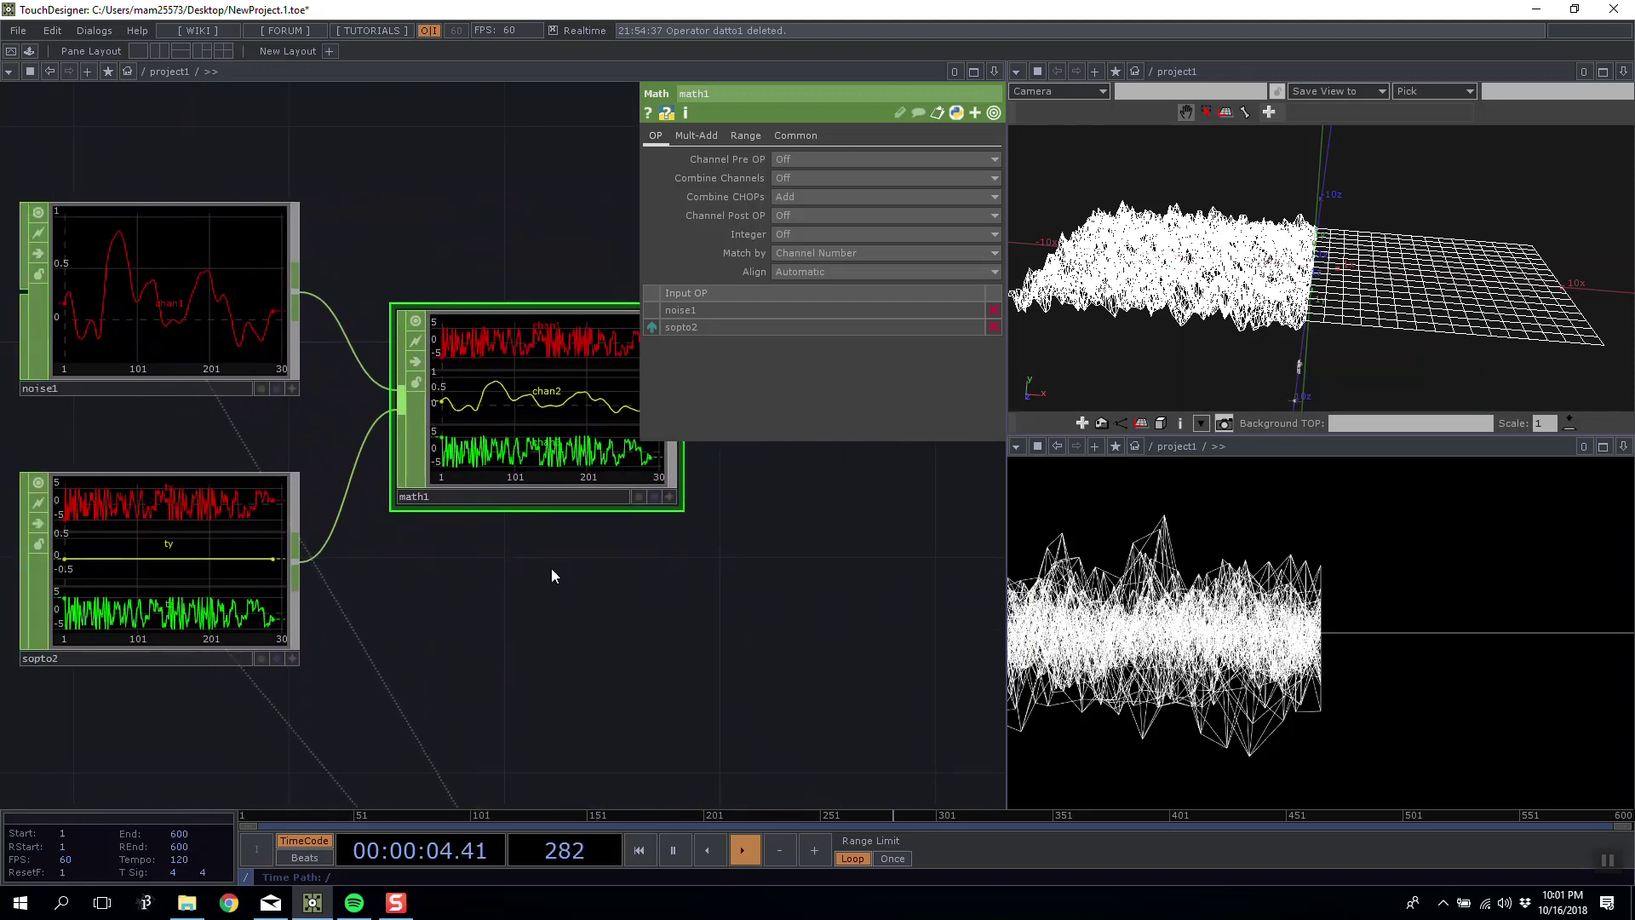
Rearrange the nodes, moving math1 lower and noise1 higher so the two inputs are spaced apart.
left_click_drag(559, 457, 558, 498)
left_click_drag(542, 334, 504, 325)
left_click_drag(491, 423, 497, 464)
left_click_drag(496, 377, 478, 316)
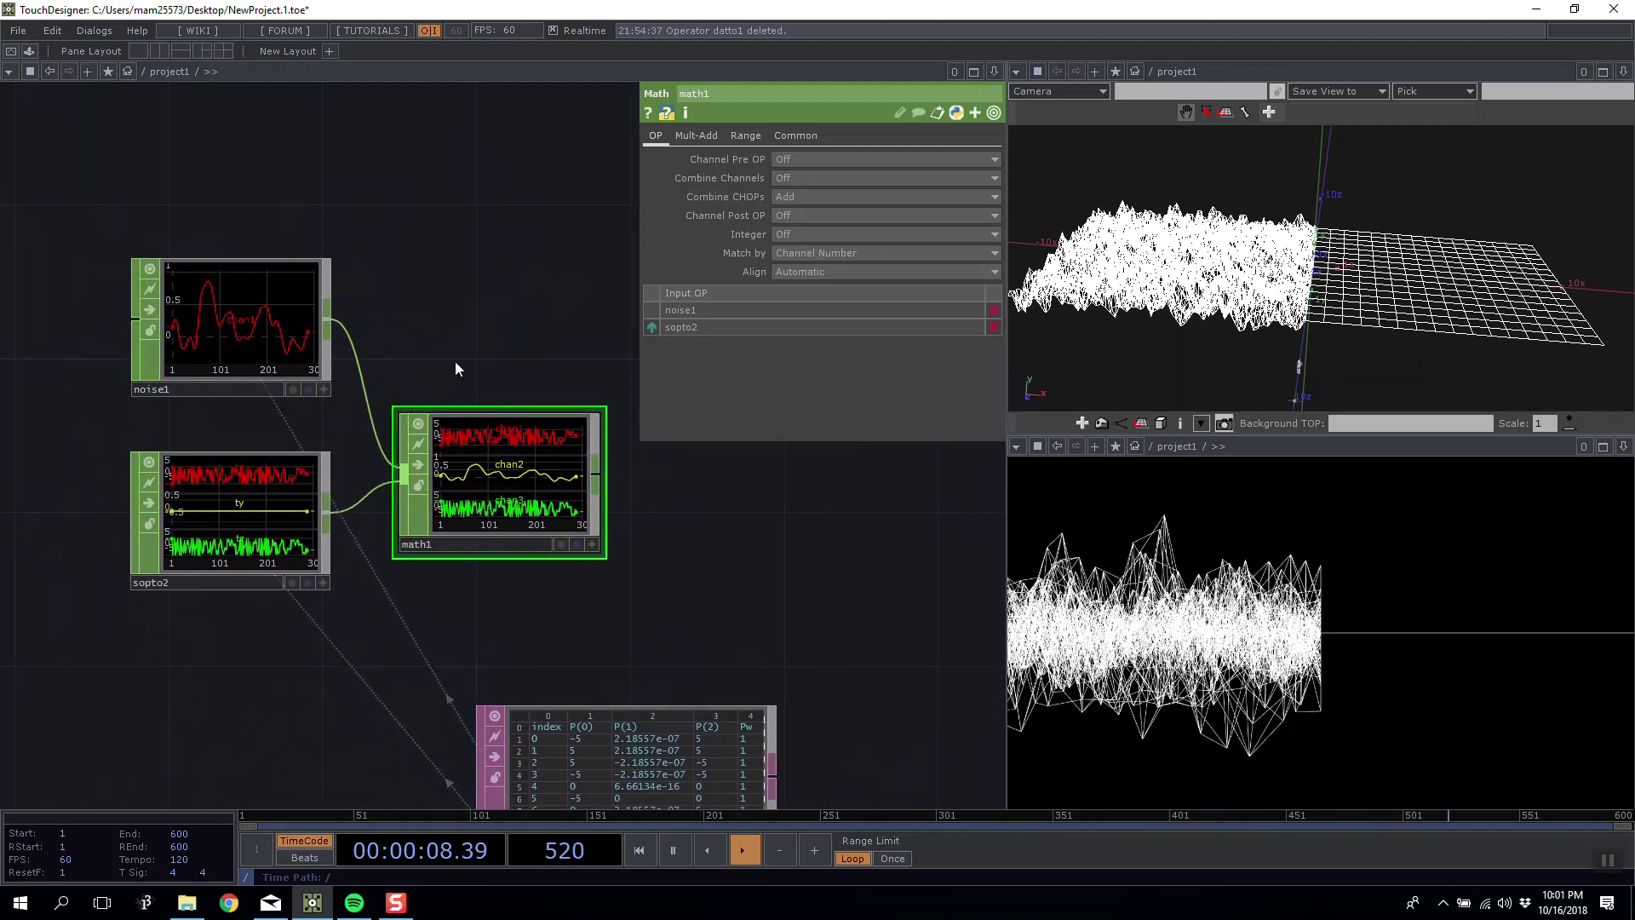
left_click_drag(457, 442, 473, 414)
left_click_drag(413, 320, 372, 335)
left_click_drag(252, 358, 252, 286)
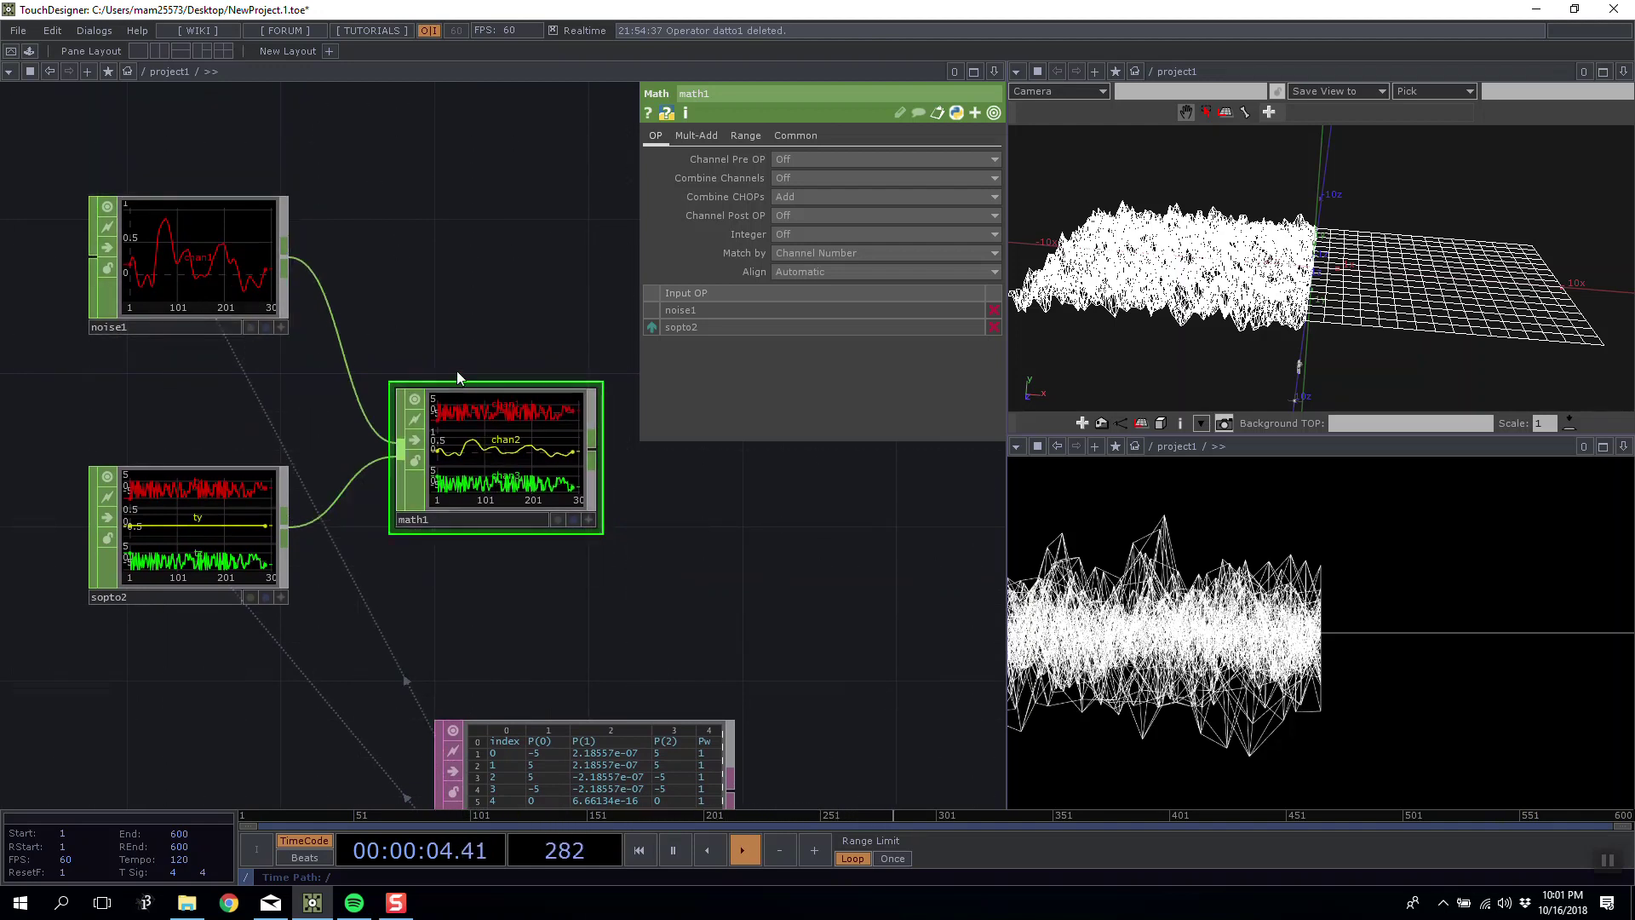
Rename noise1's channel to ty.
left_click_drag(383, 281, 451, 317)
mouse_move(525, 270)
left_mouse_down()
mouse_move(551, 258)
mouse_move(538, 247)
left_mouse_up()
left_click(332, 271)
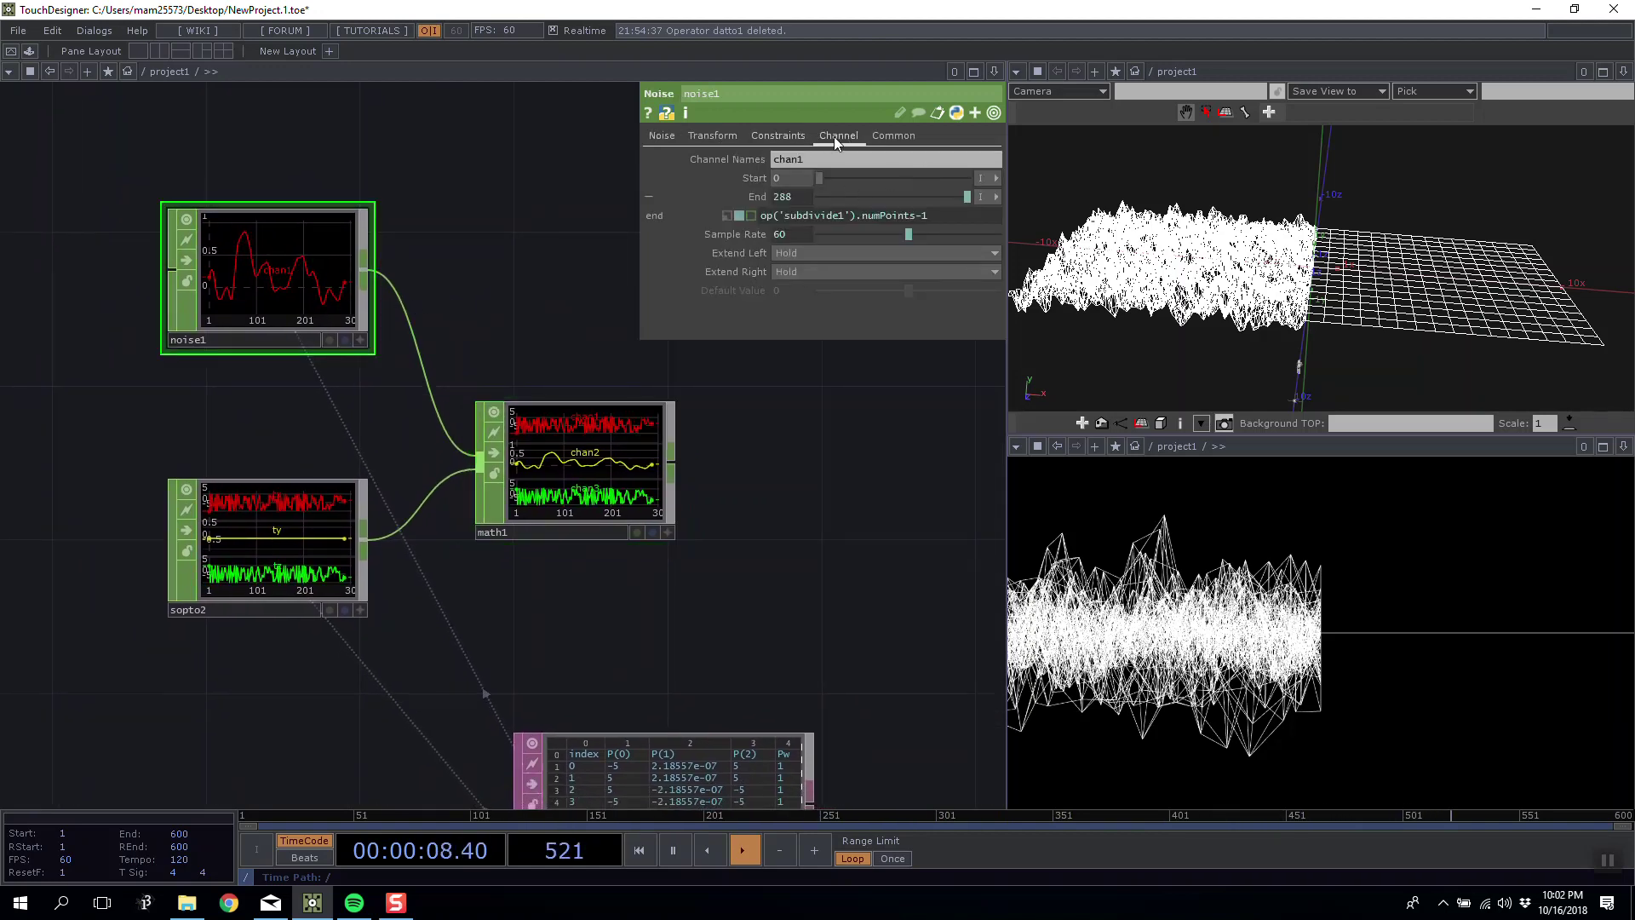
left_click(837, 160)
type("ty")
key("Return")
Set math1 to match its input channels by Channel Name.
left_click(545, 533)
left_click(819, 253)
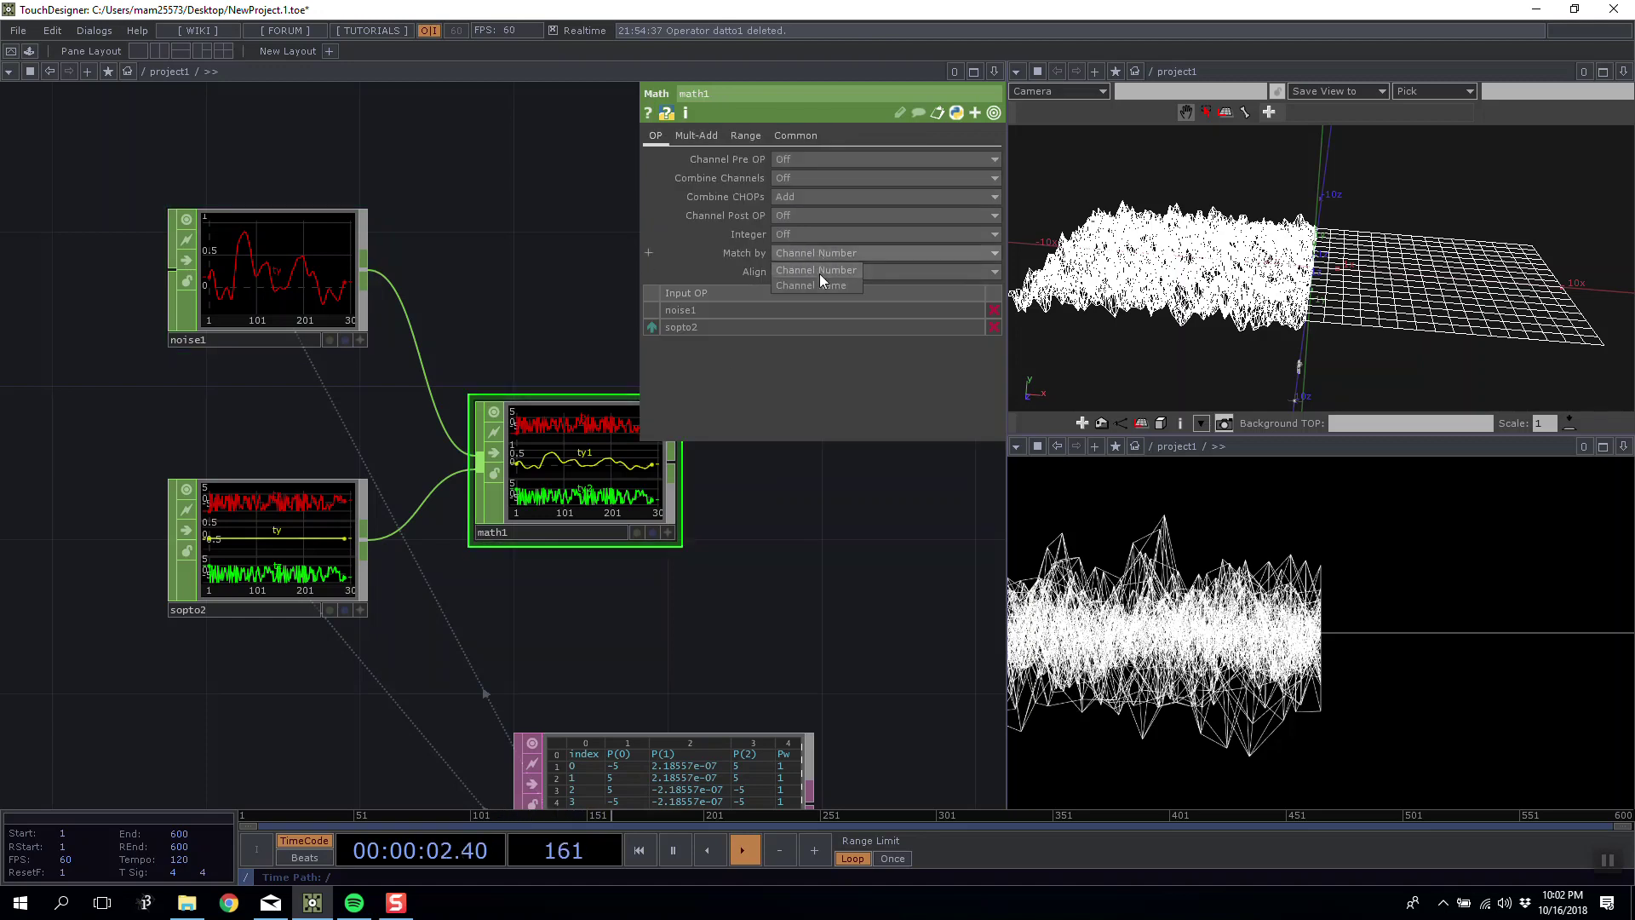
left_click(819, 286)
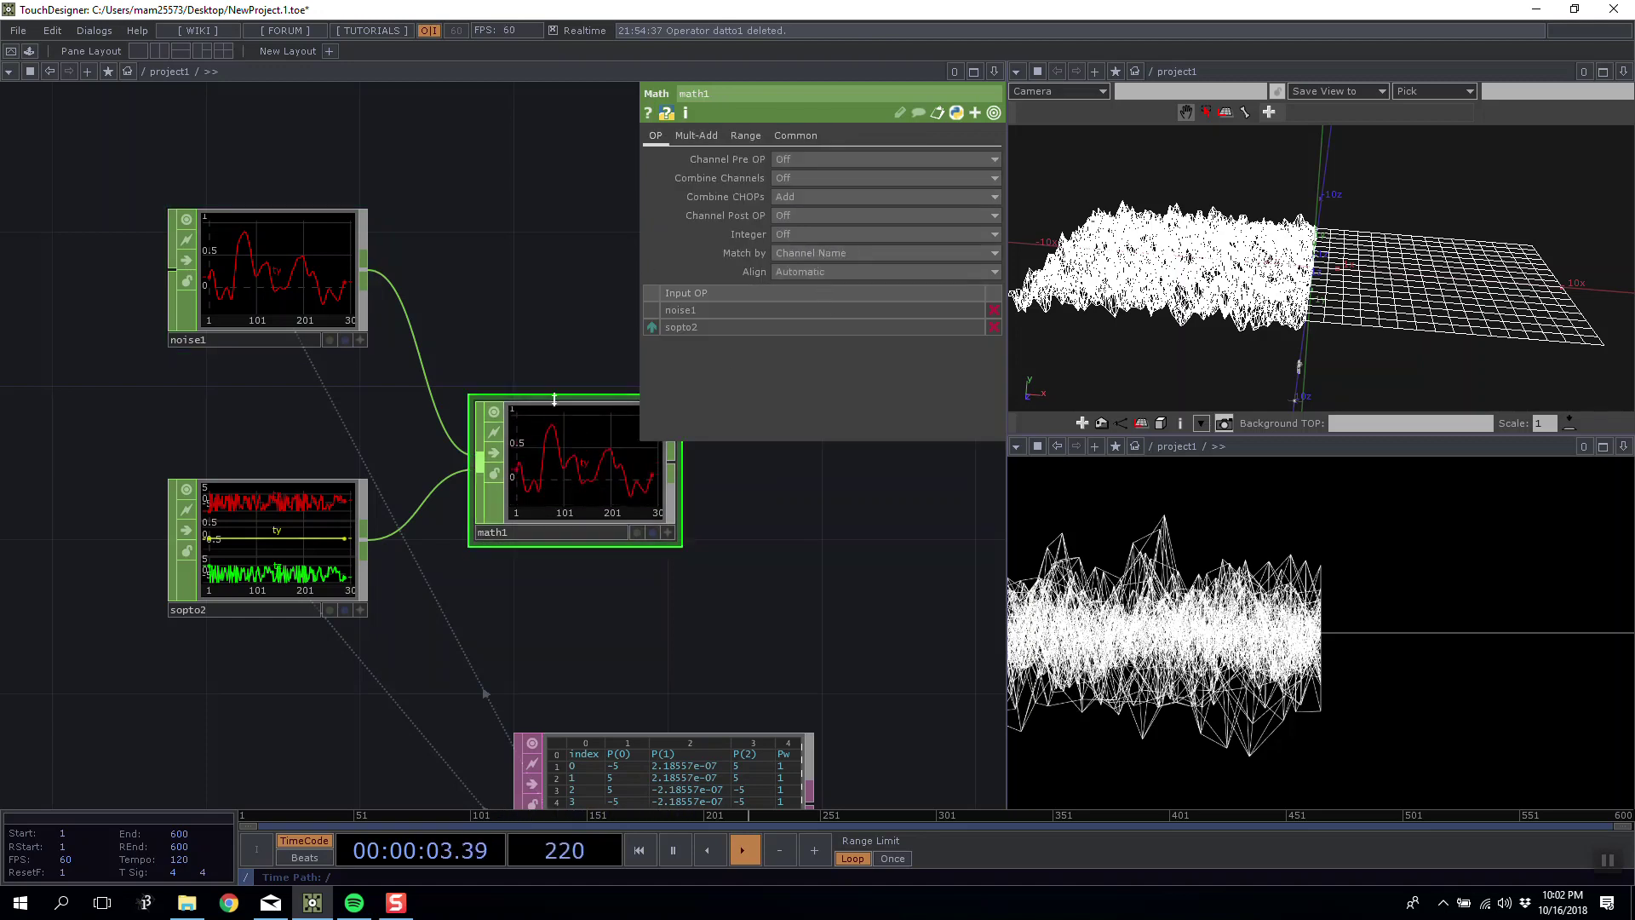
Try combining math1's inputs with Combine Channels set to Add and Combine CHOPs set to Off.
left_click(803, 199)
left_click(802, 195)
left_click(804, 200)
left_click(796, 211)
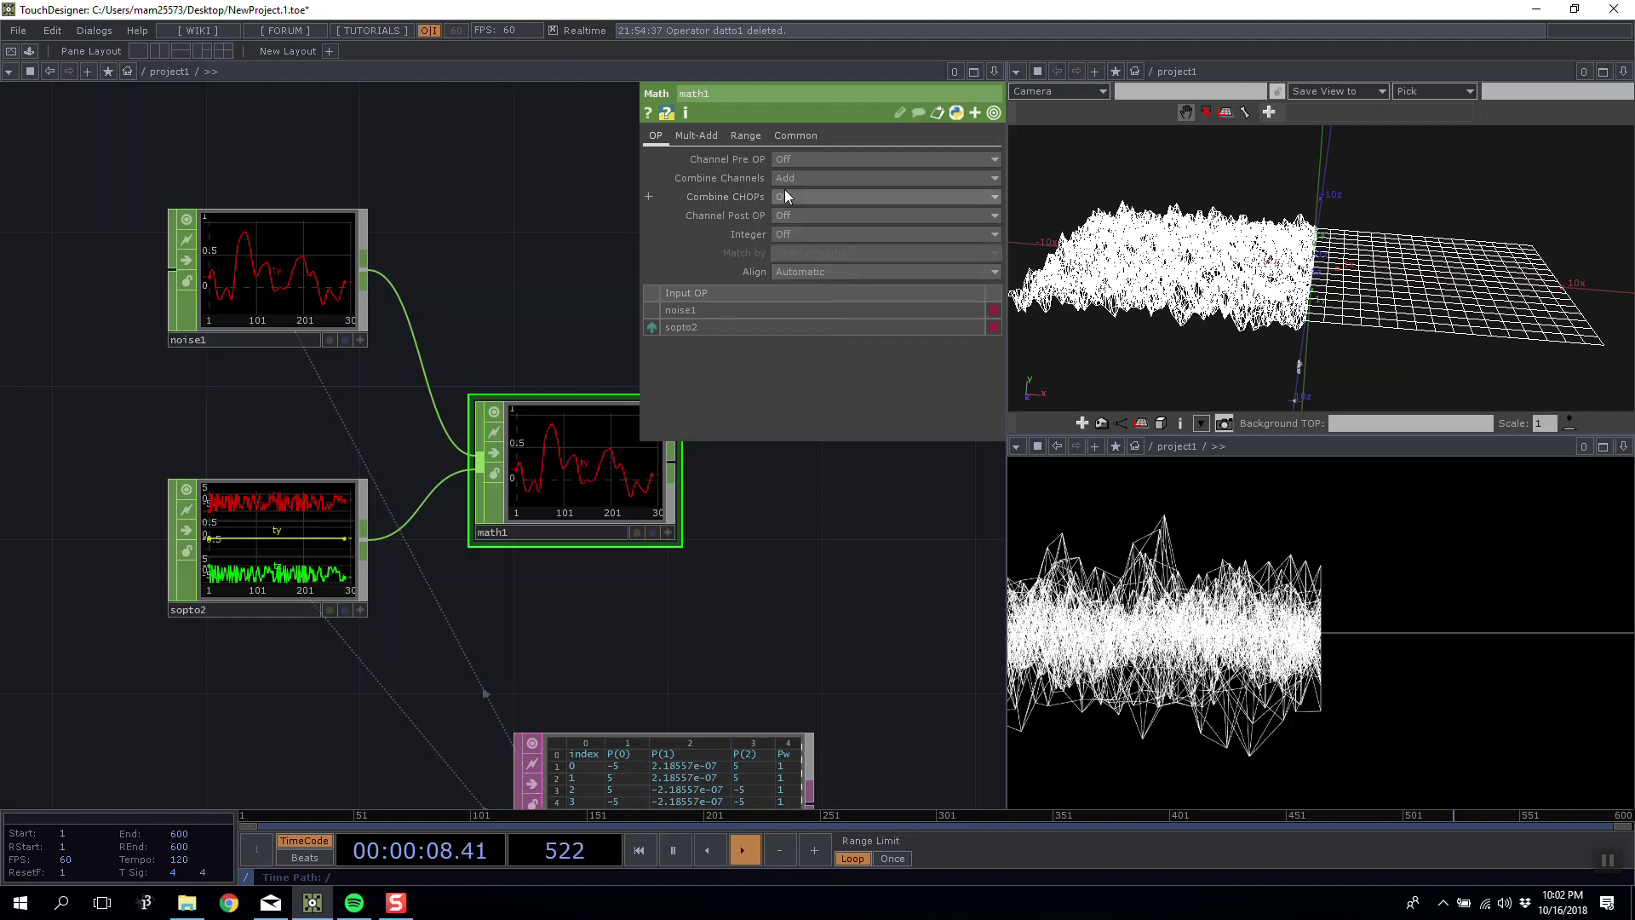
left_click(780, 198)
left_click(596, 195)
left_click_drag(370, 222, 267, 198)
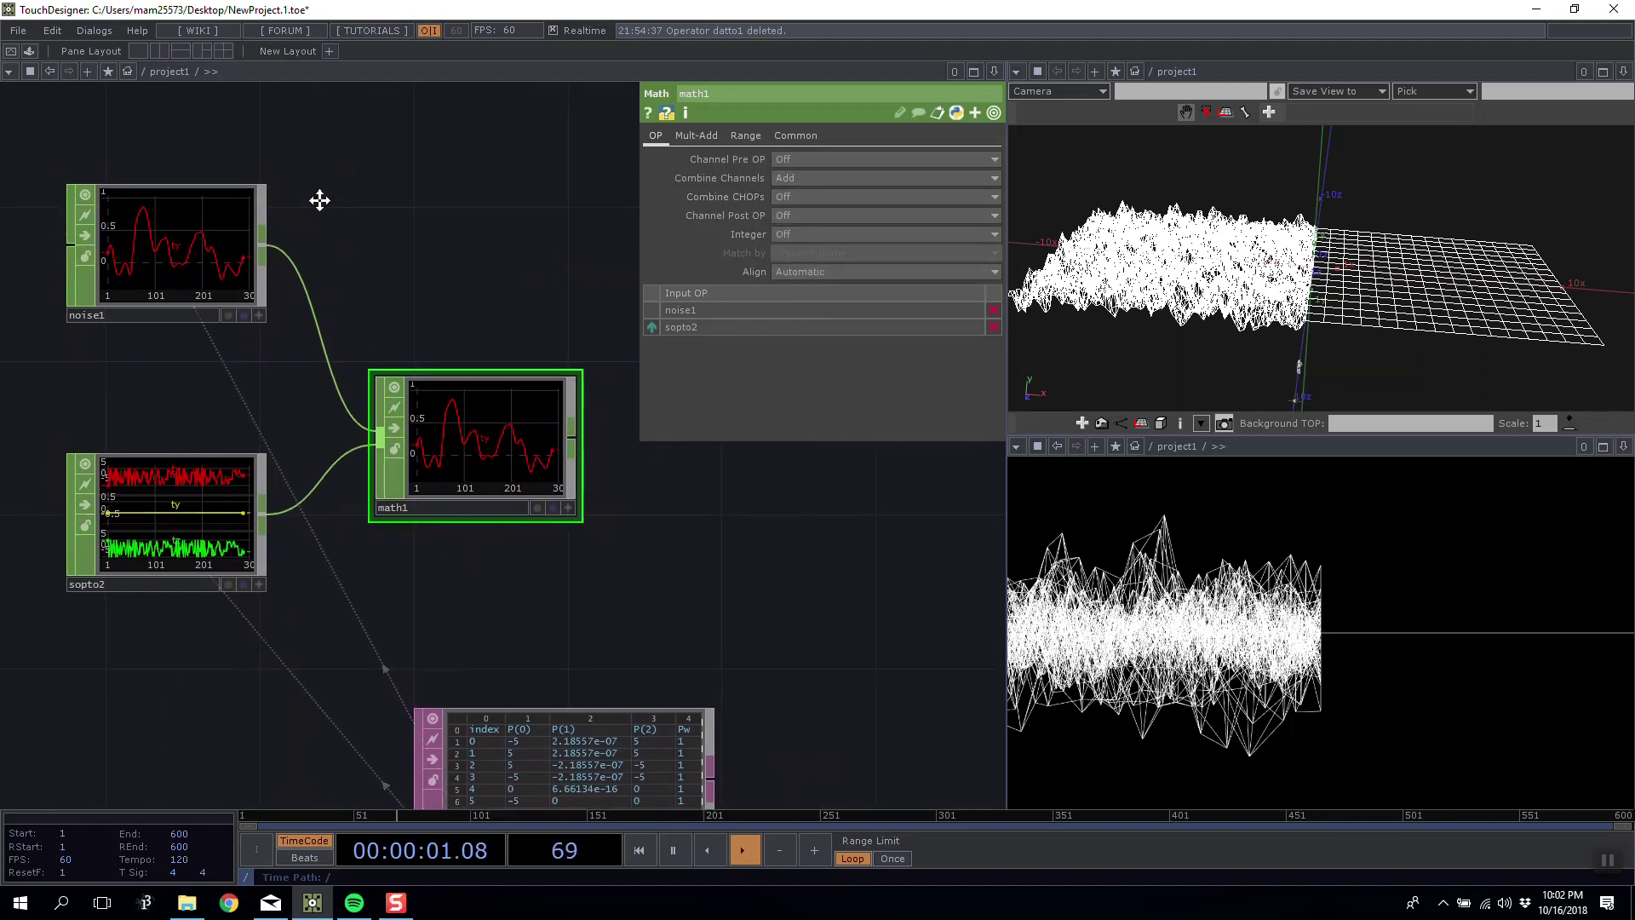
Set math1's Combine Channels to Off and Combine CHOPs to Add.
left_click(801, 179)
left_click(800, 222)
left_click(800, 181)
left_click(801, 197)
left_click(799, 198)
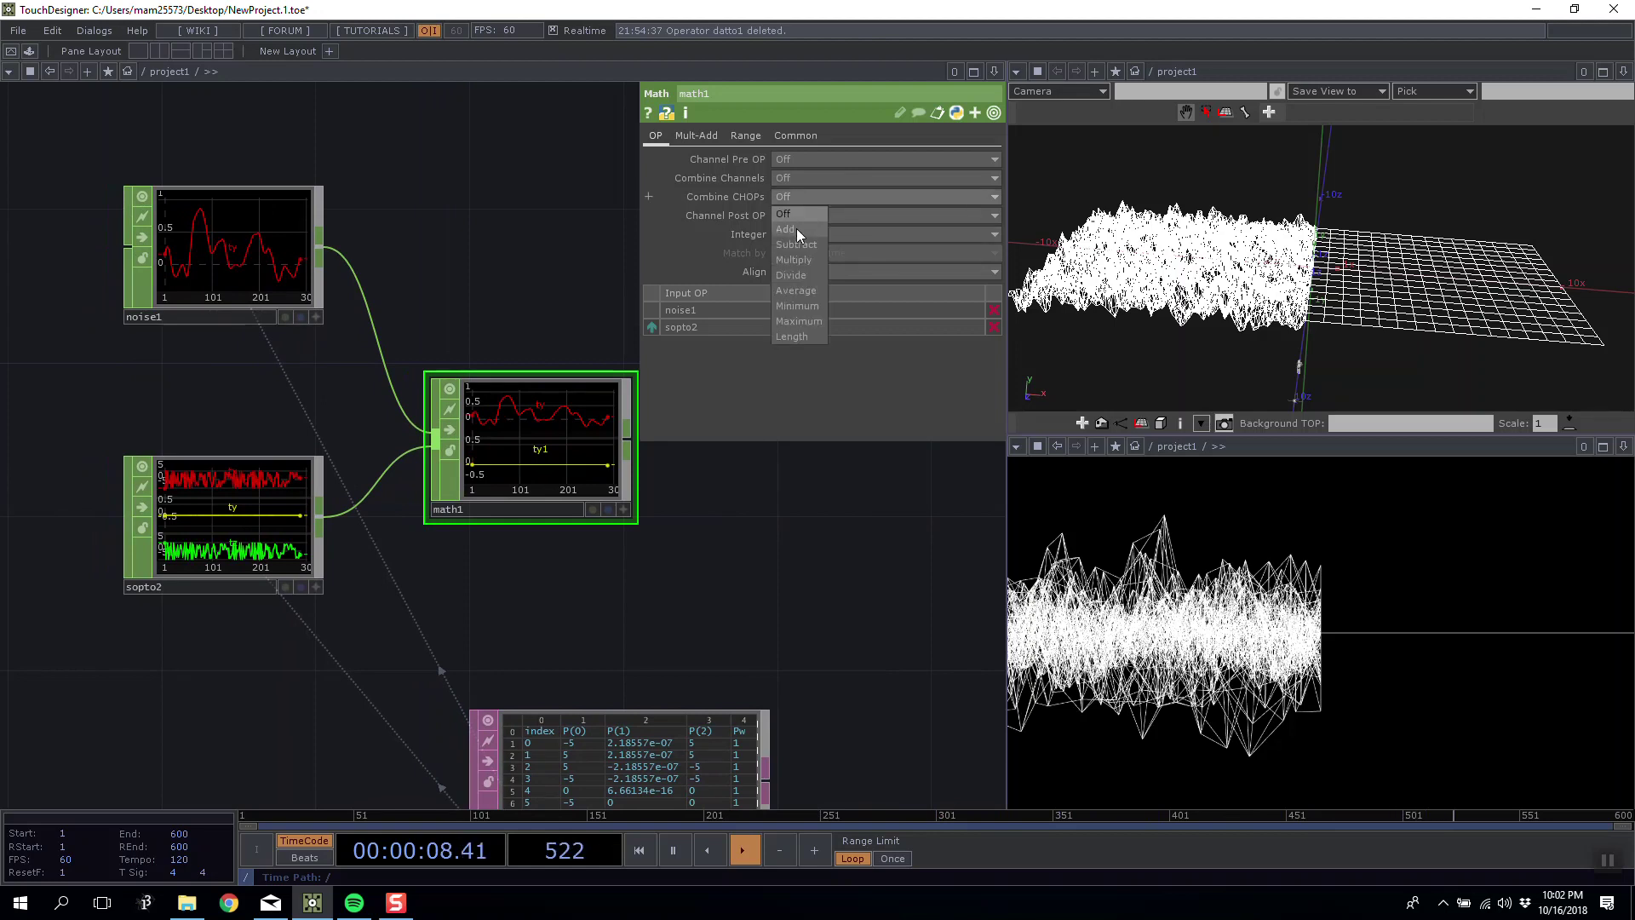
left_click(802, 230)
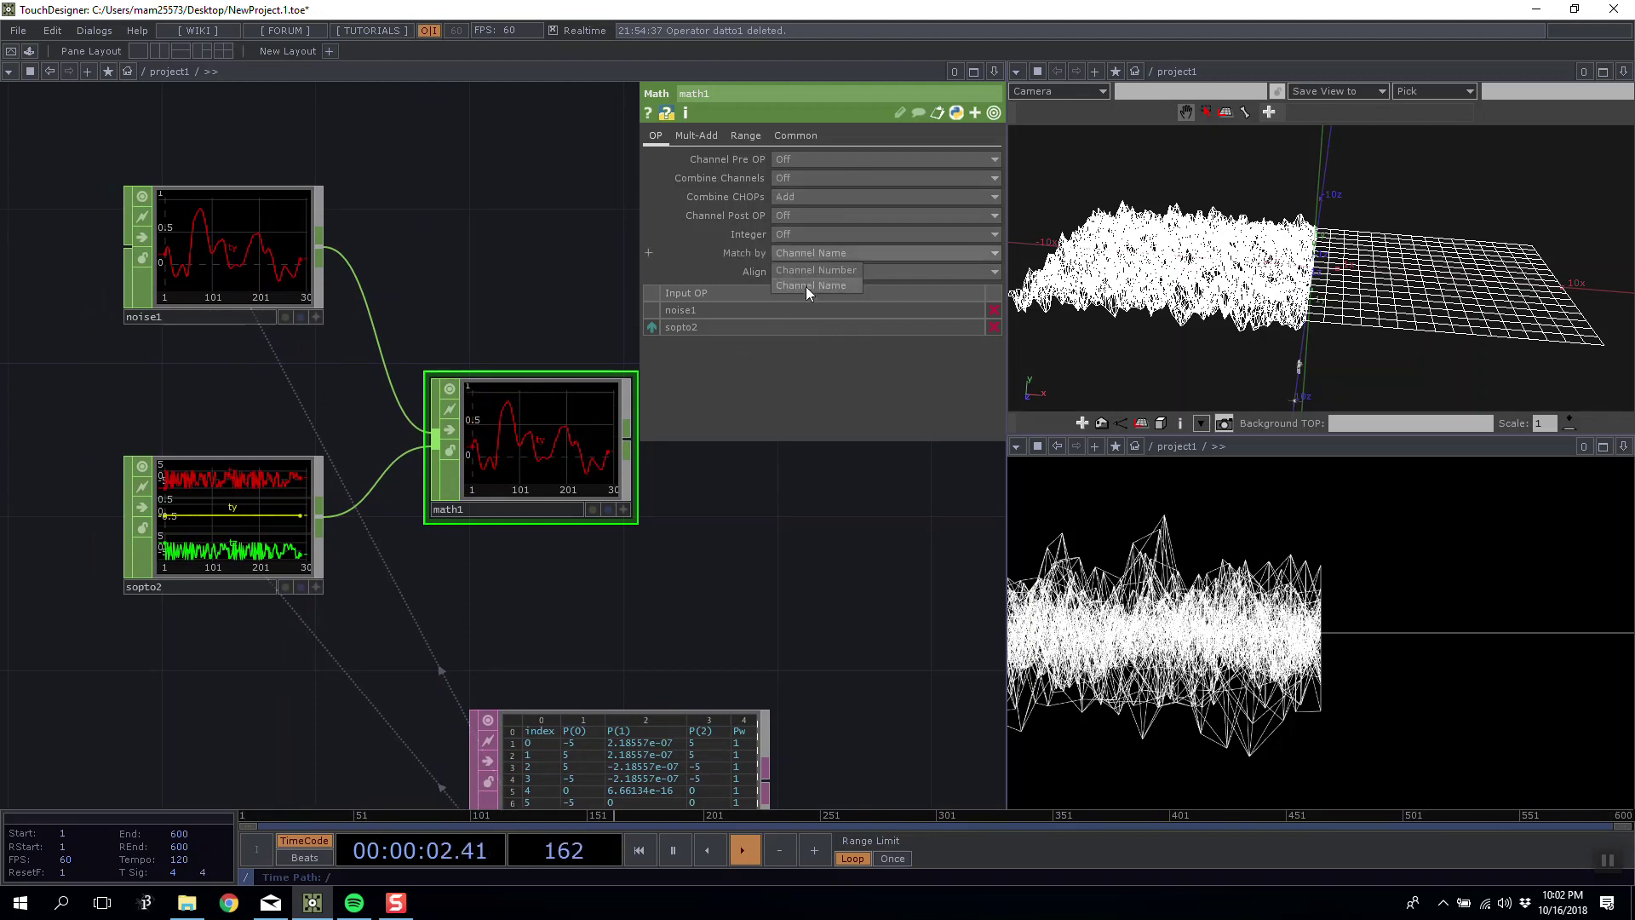
Move sopto2 ahead of noise1 in math1's input order and inspect the combined channels.
left_click(697, 135)
left_click(746, 136)
left_click(786, 135)
left_click(690, 136)
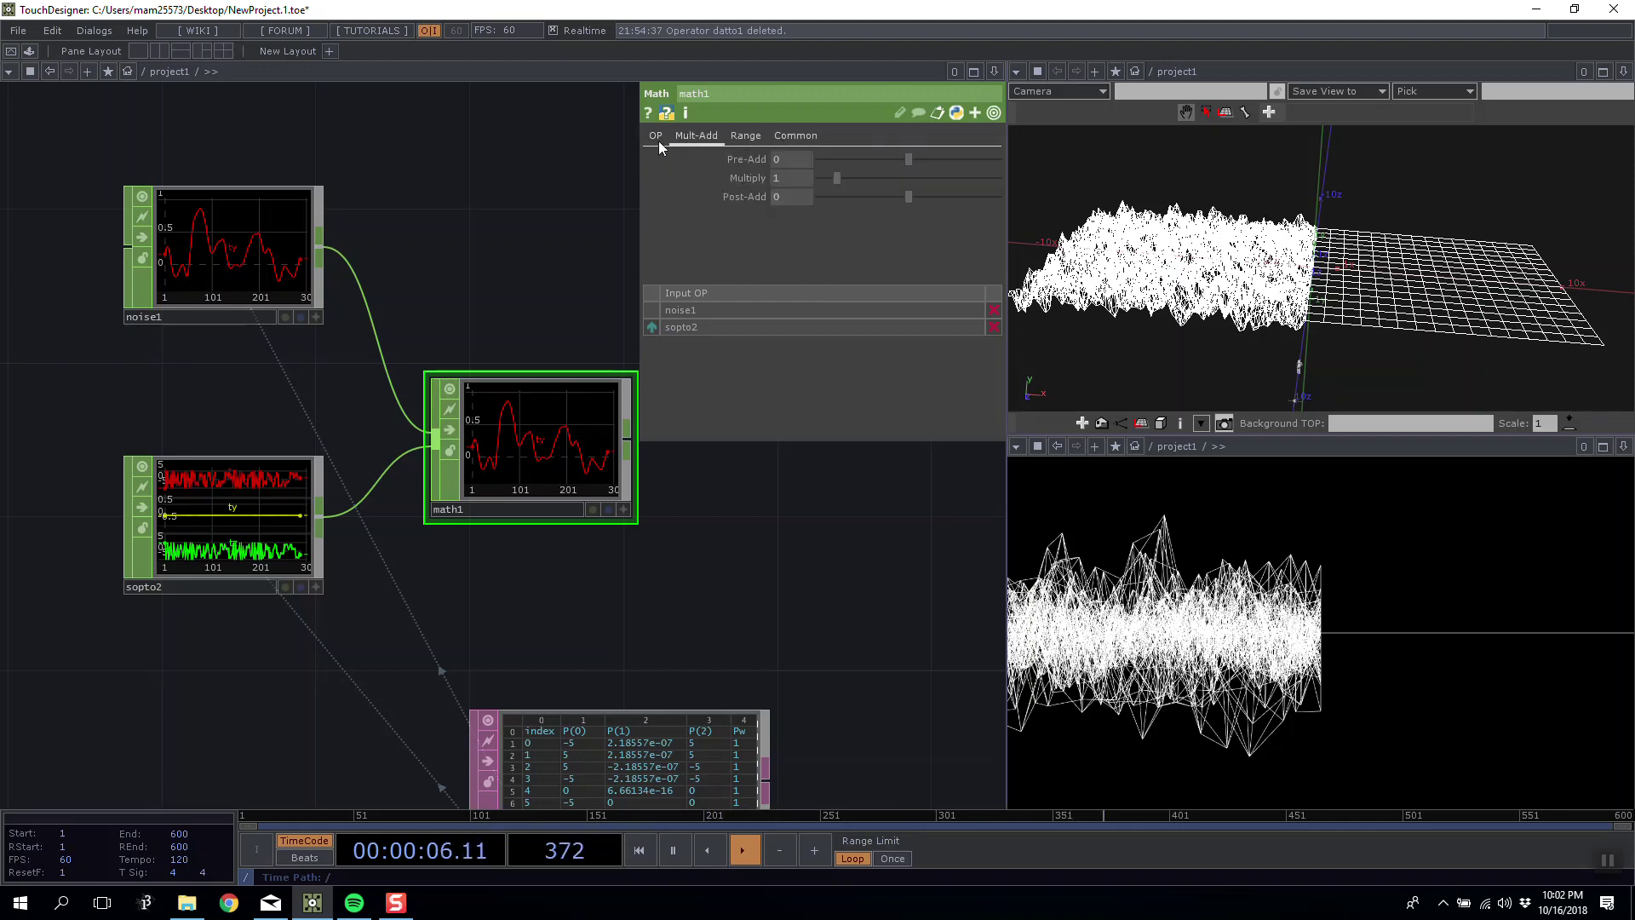
left_click(652, 326)
scroll(535, 450, "up", 3)
scroll(537, 448, "down", 3)
left_click_drag(540, 338, 500, 263)
scroll(438, 376, "up", 3)
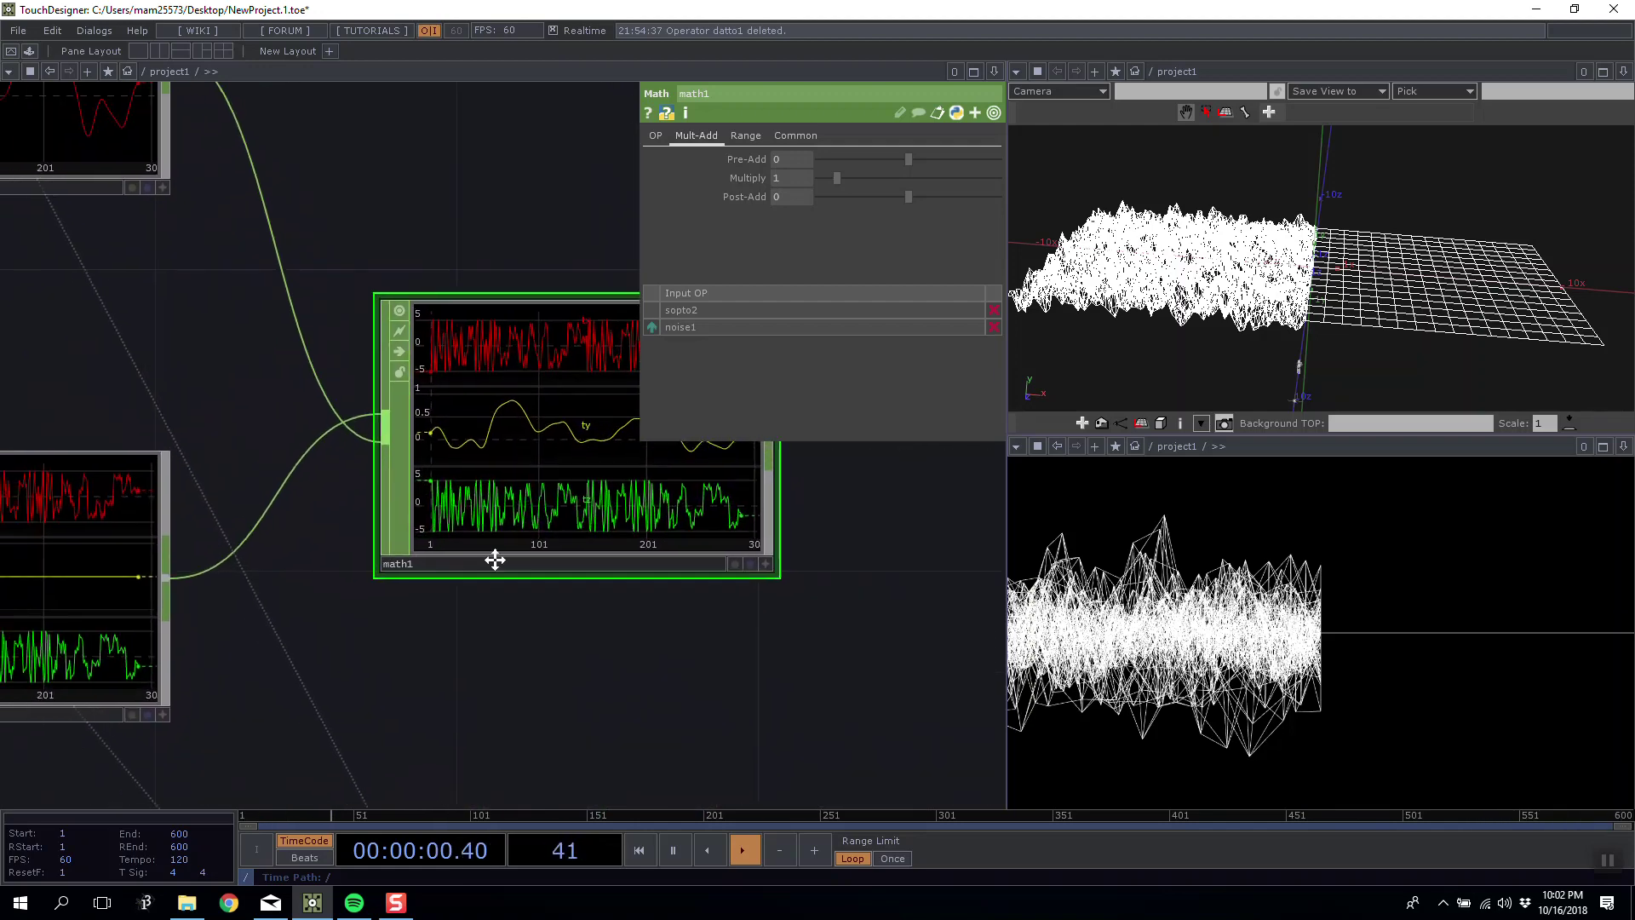
scroll(307, 465, "up", 1)
left_click_drag(292, 456, 149, 447)
left_click_drag(294, 431, 340, 482)
scroll(486, 388, "down", 3)
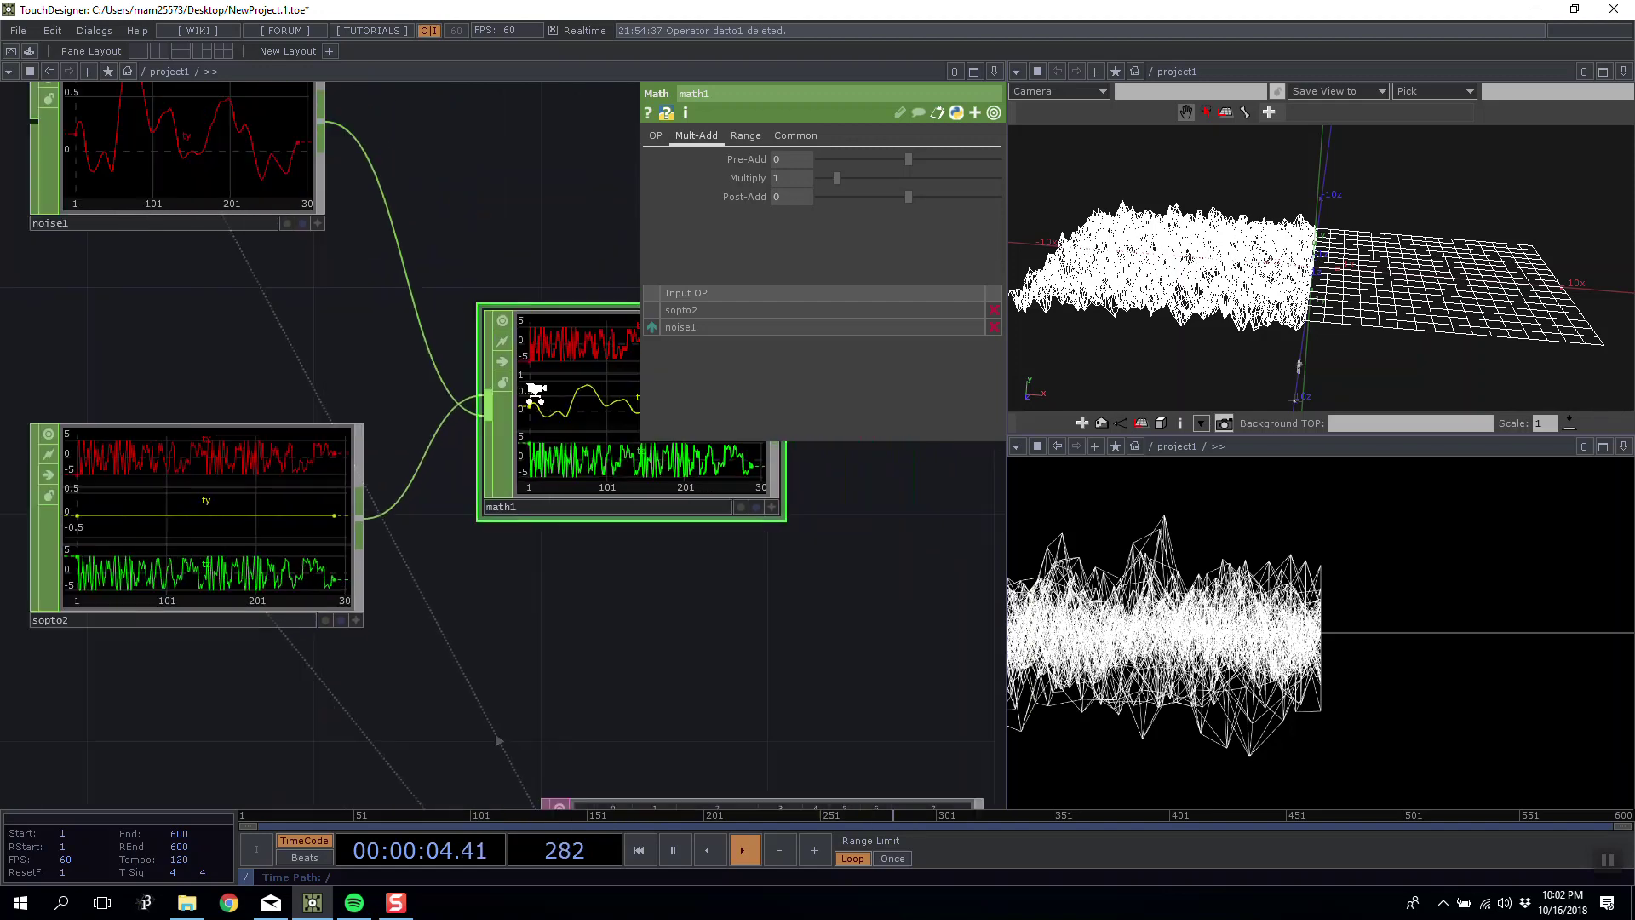
Put noise1 back ahead of sopto2 in math1's input order and compare the result with noise1's channel settings.
left_click(656, 136)
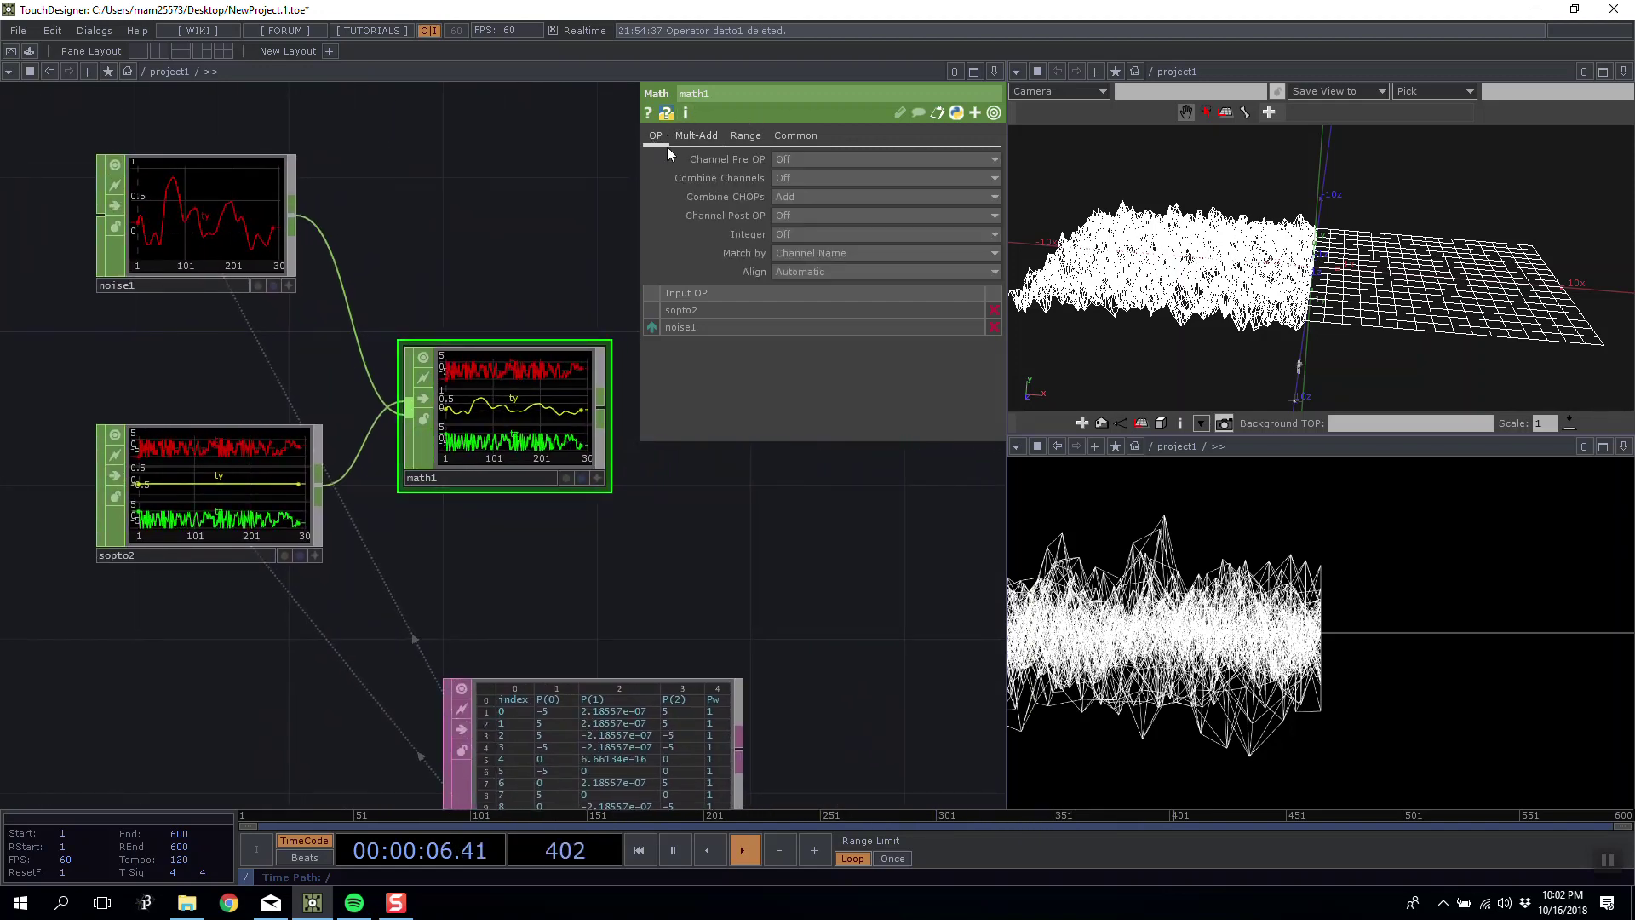
left_click(801, 199)
left_click(806, 250)
left_click(653, 327)
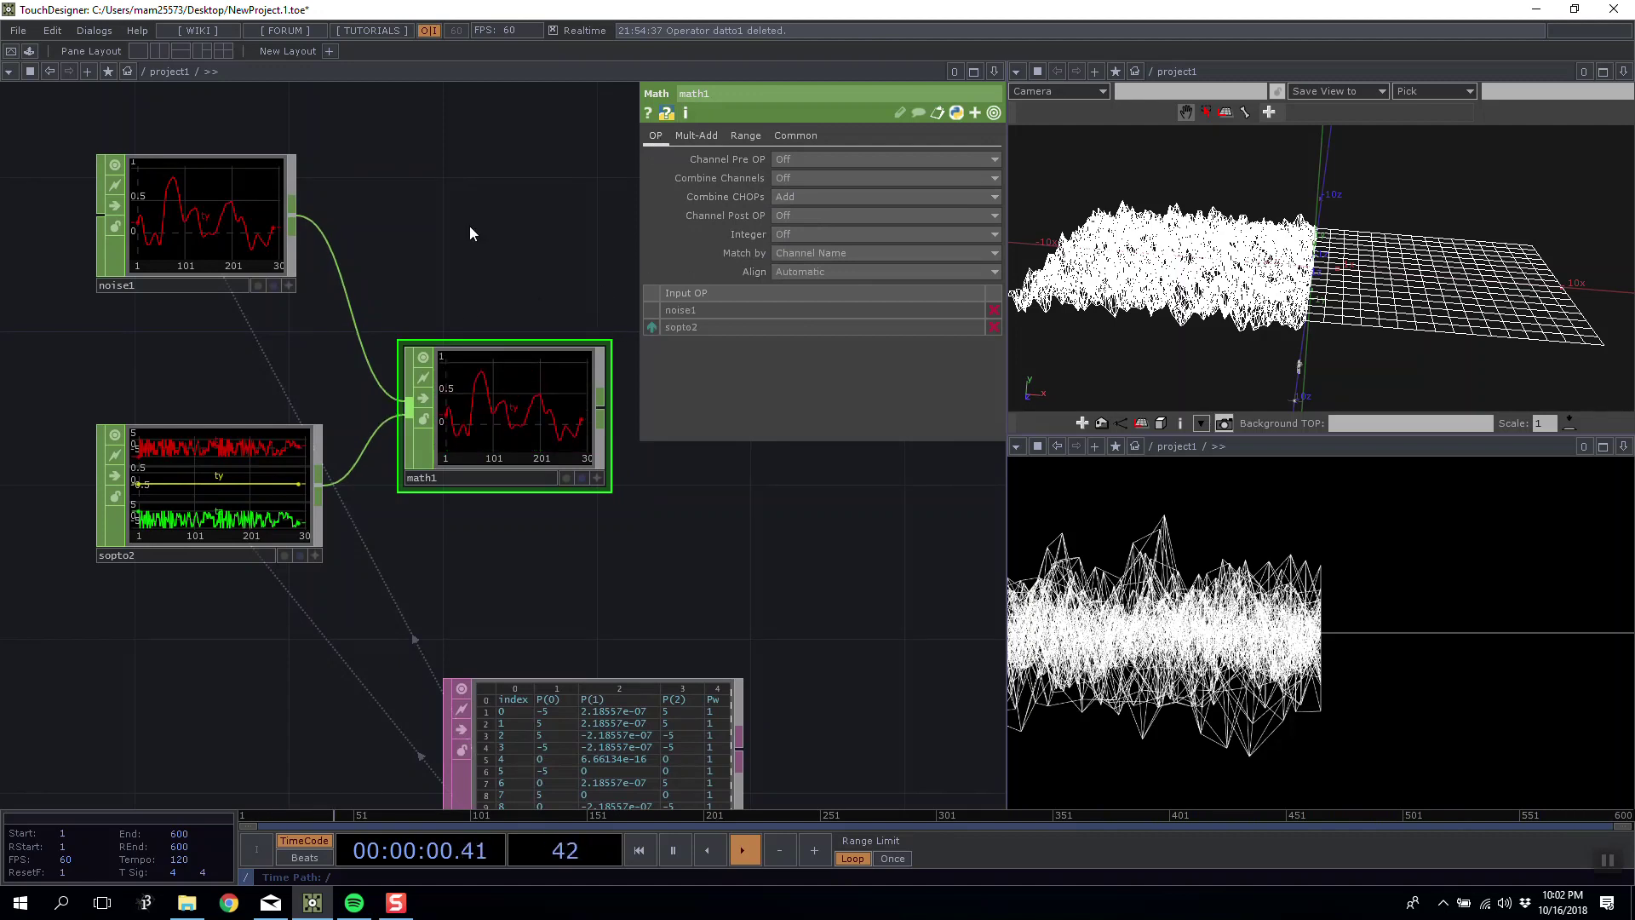
left_click_drag(487, 239, 481, 225)
left_click(222, 195)
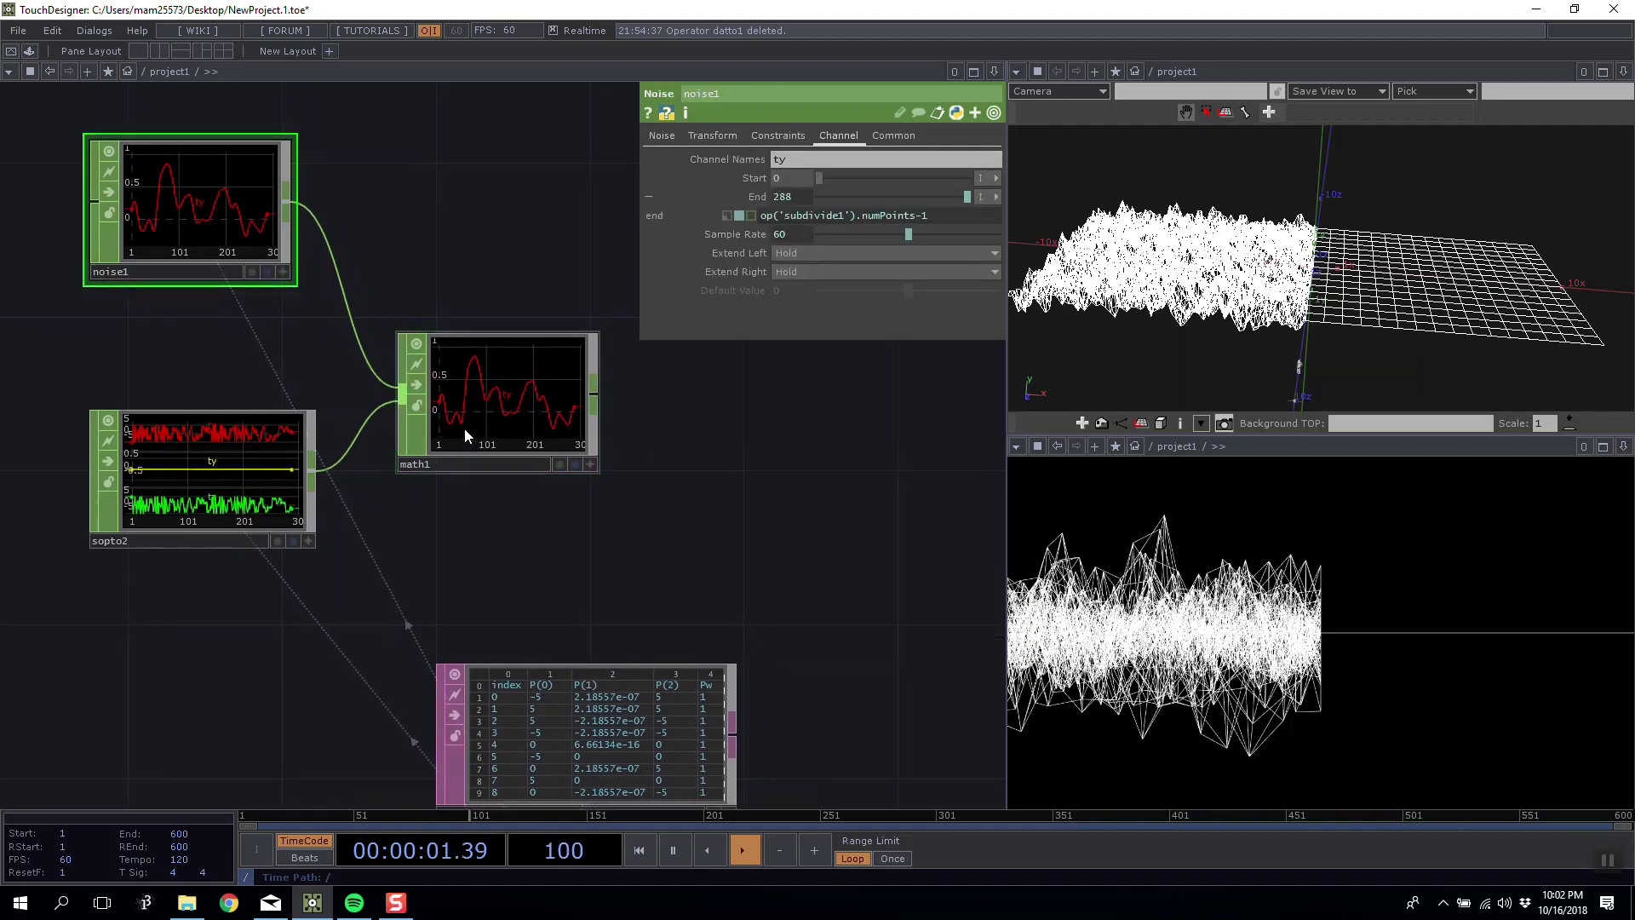
left_click(563, 351)
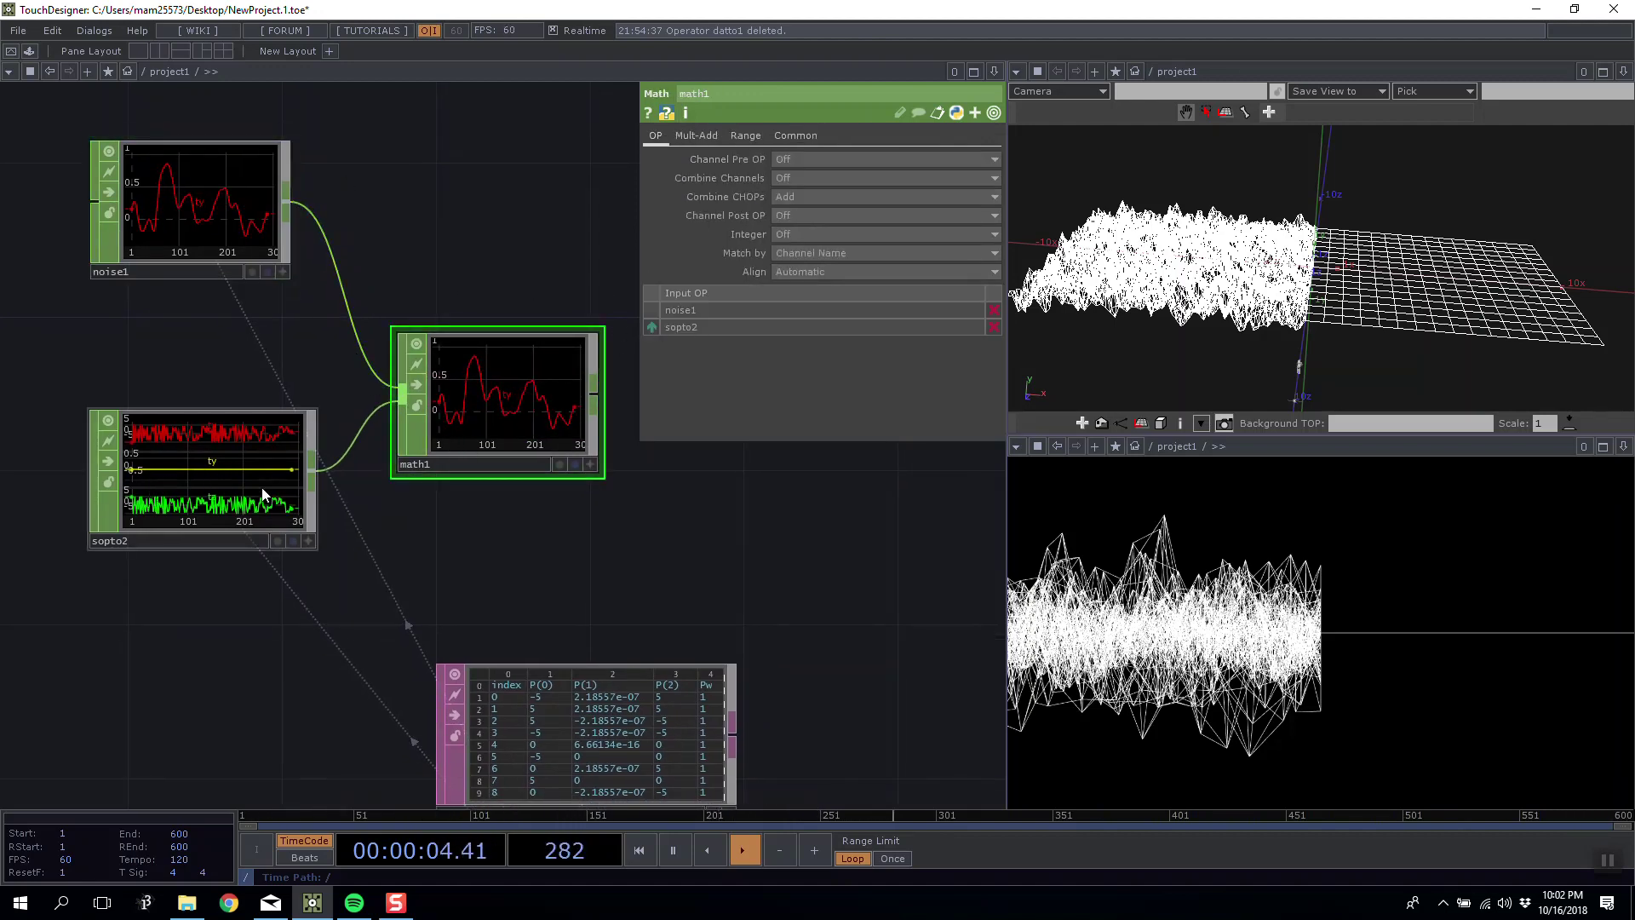
Reorder math1's inputs so sopto2 comes before noise1, and shift the math1 node slightly higher.
left_click(652, 327)
mouse_move(145, 351)
left_mouse_down()
mouse_move(217, 349)
mouse_move(163, 340)
left_mouse_up()
left_click_drag(507, 226, 484, 195)
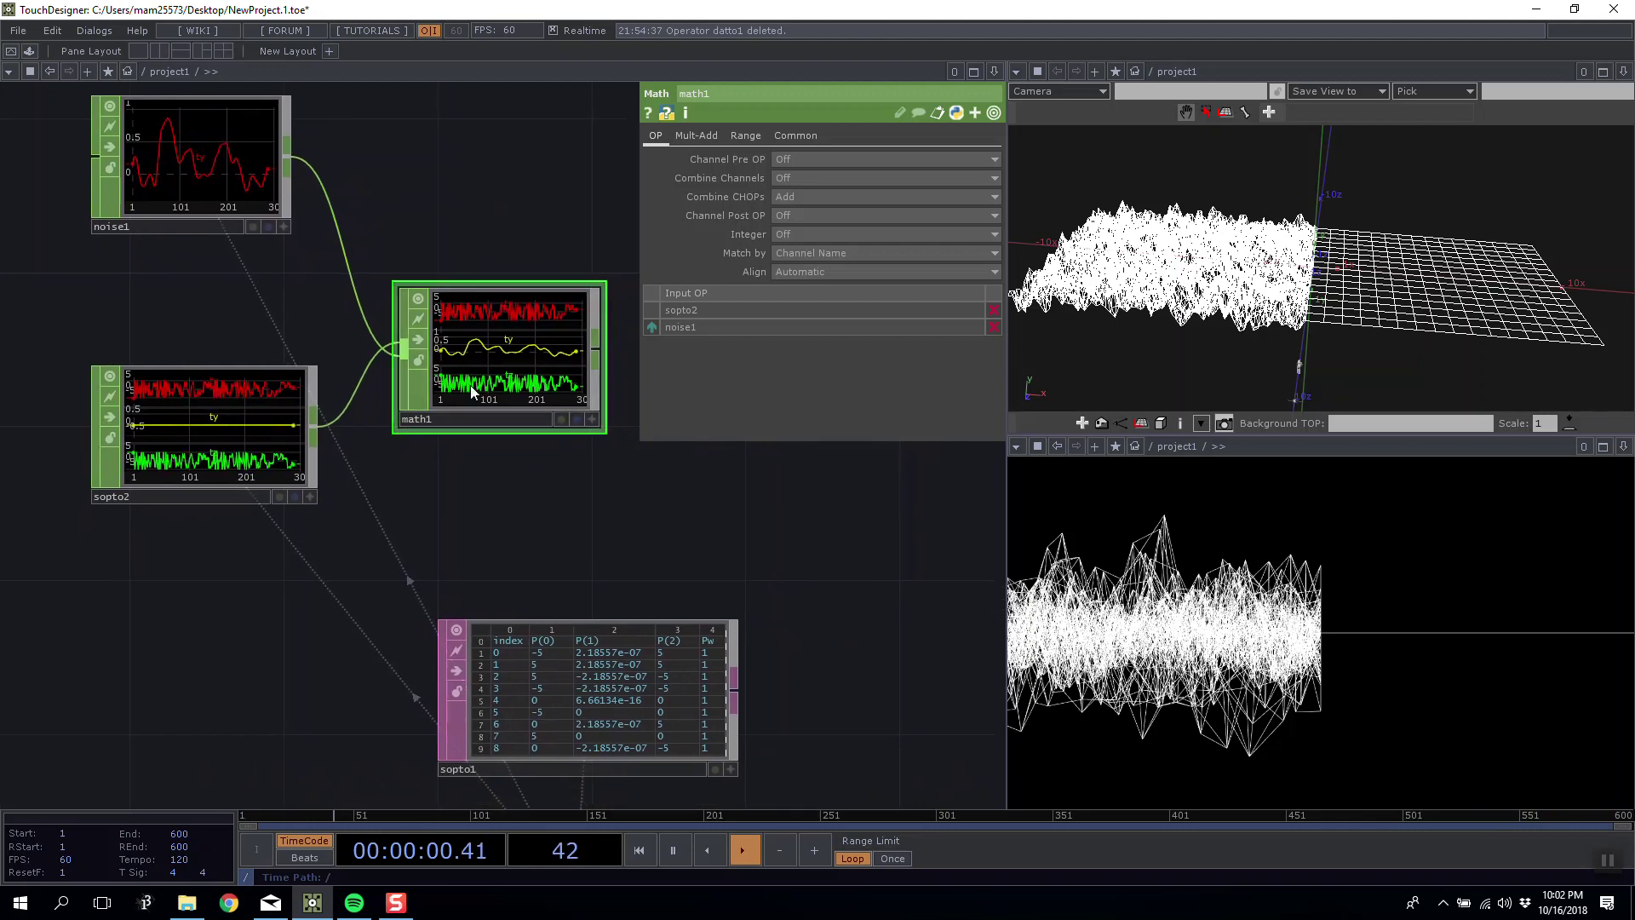
left_click(224, 131)
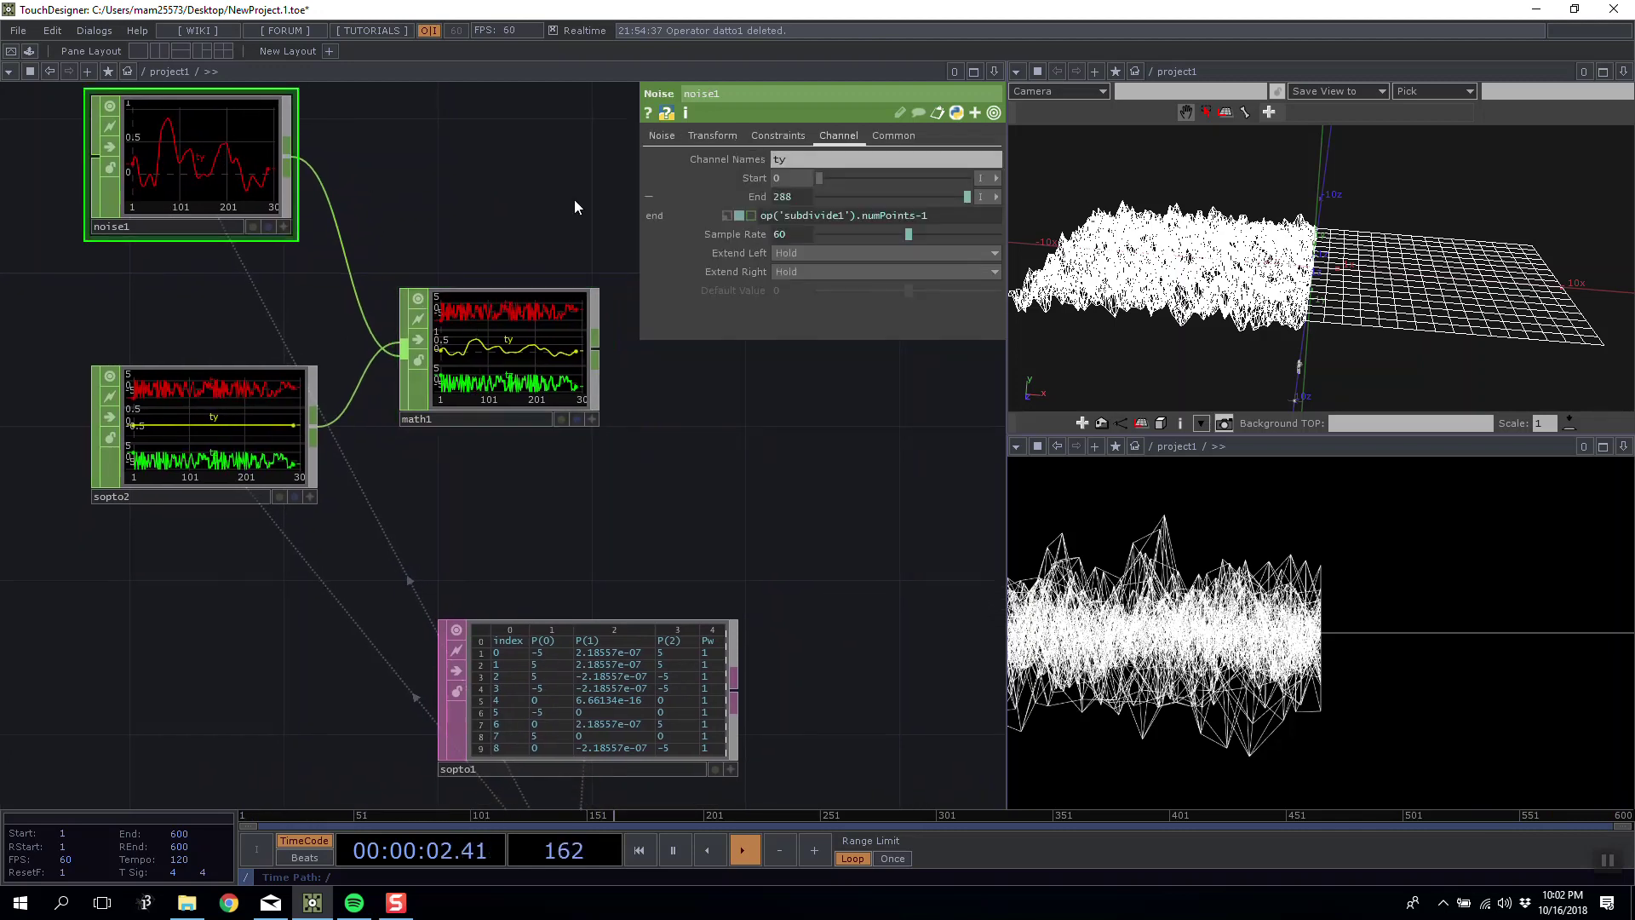
mouse_move(482, 375)
left_mouse_down()
mouse_move(516, 342)
mouse_move(478, 348)
left_mouse_up()
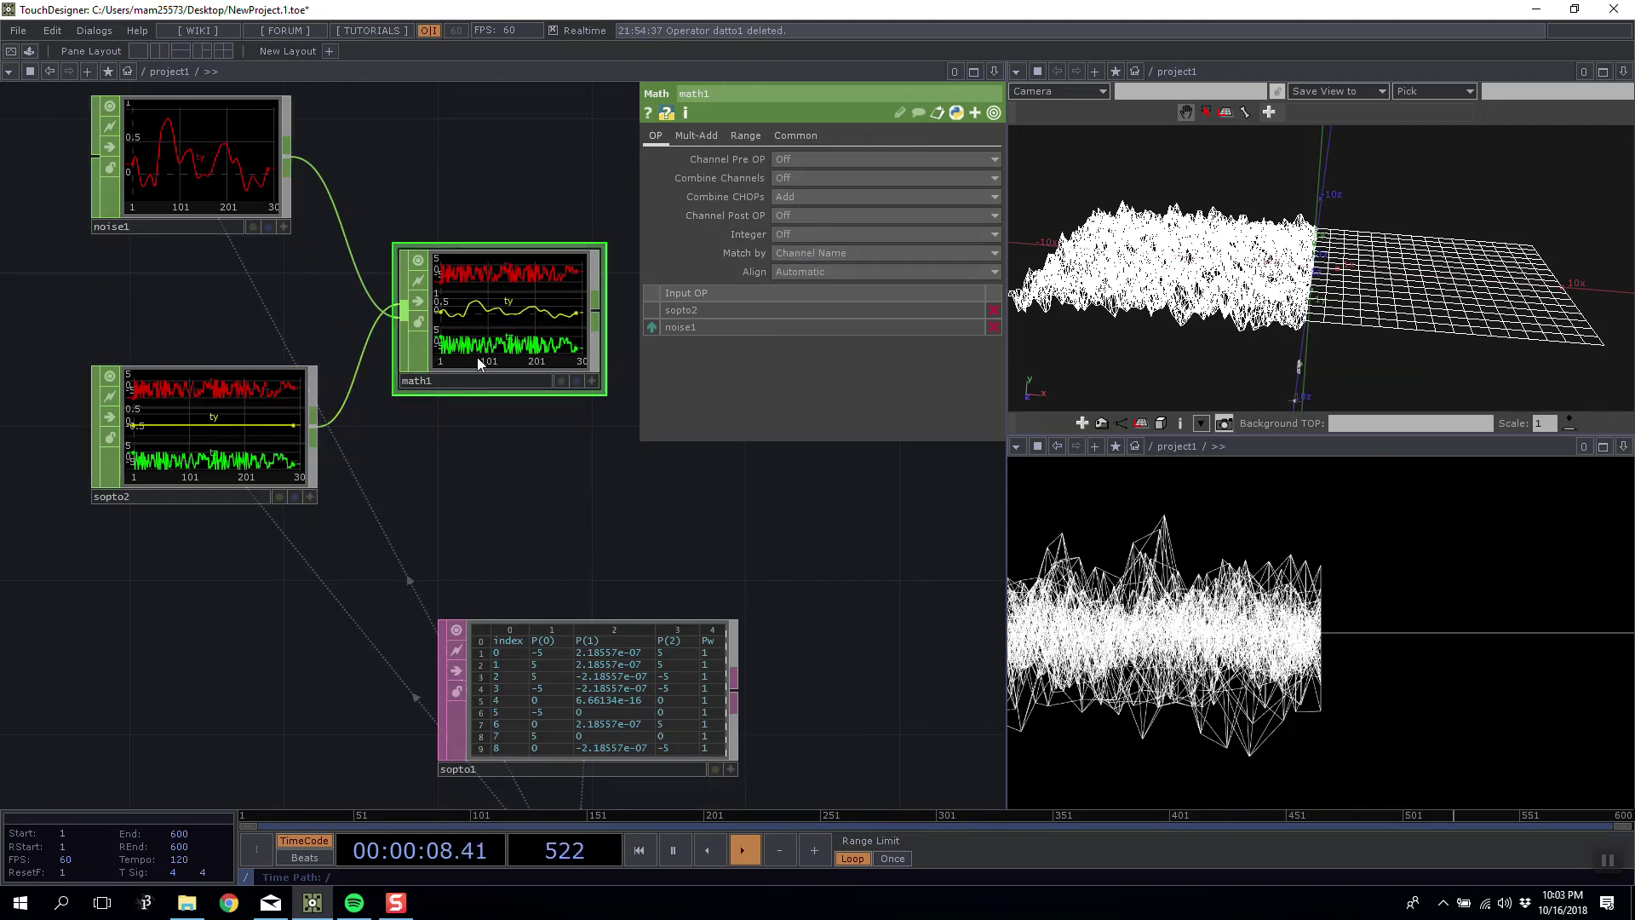
Examine math1's combined output channels and the surrounding nodes up close.
left_click_drag(535, 221, 400, 262)
scroll(412, 309, "down", 2)
scroll(414, 312, "up", 5)
left_click_drag(293, 584, 455, 610)
left_click_drag(410, 456, 426, 478)
scroll(467, 568, "up", 2)
scroll(371, 453, "down", 2)
left_click_drag(468, 570, 467, 383)
scroll(372, 453, "up", 2)
scroll(389, 542, "down", 2)
scroll(389, 536, "down", 3)
left_click_drag(391, 446, 475, 421)
left_click_drag(637, 492, 493, 479)
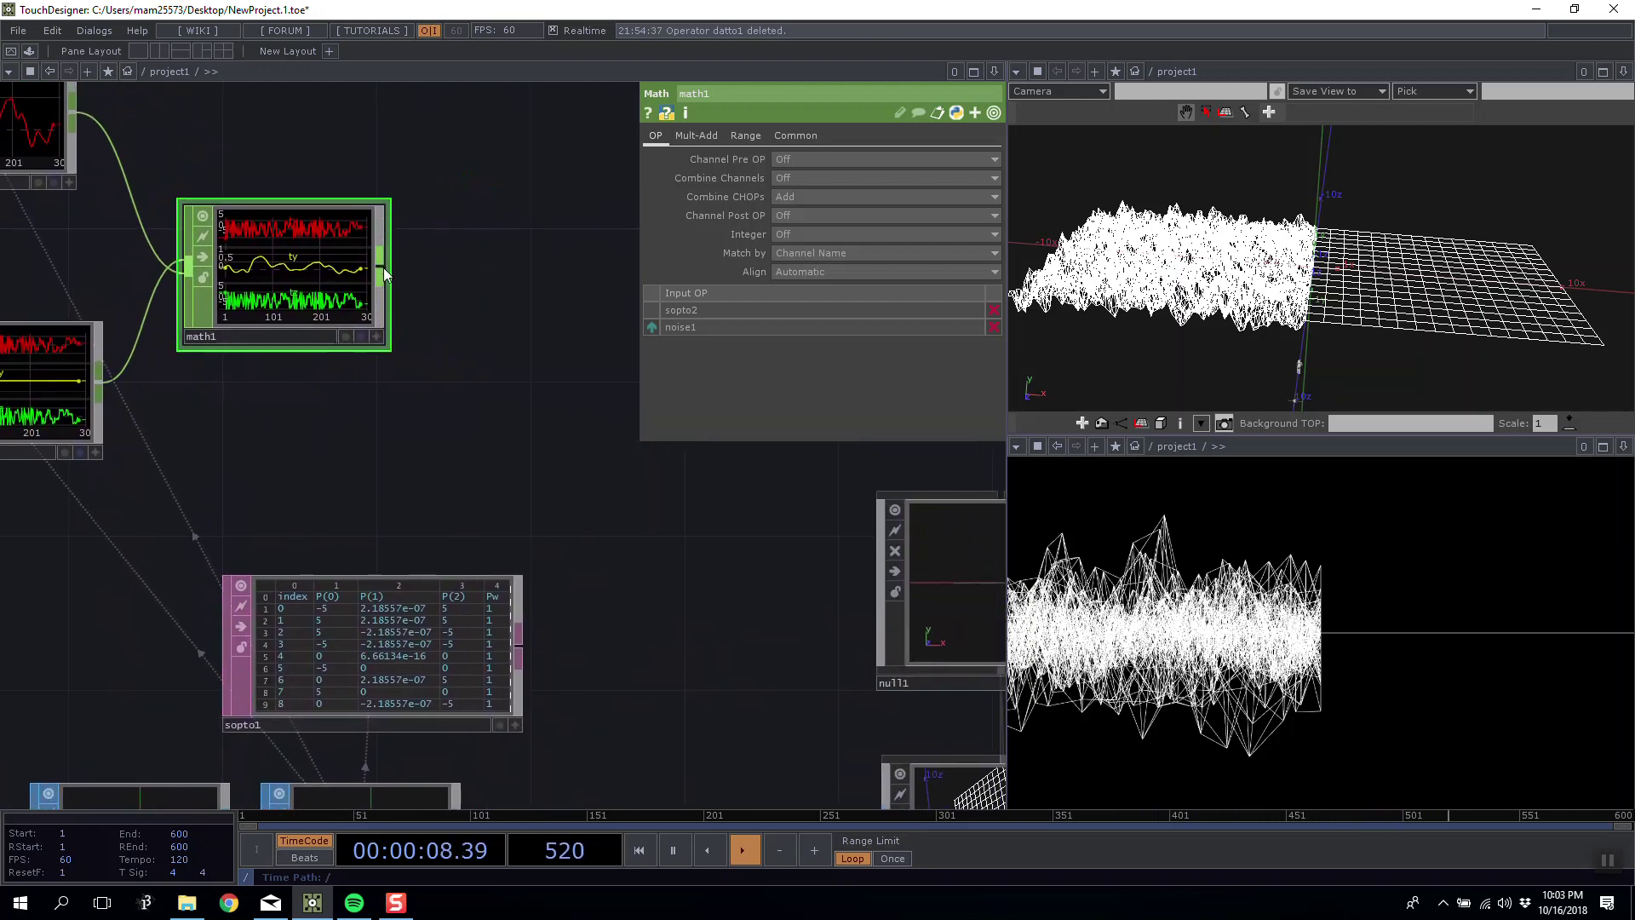
Try converting math1's channels to geometry with a CHOP to SOP placed after it.
right_click(383, 267)
left_click(242, 78)
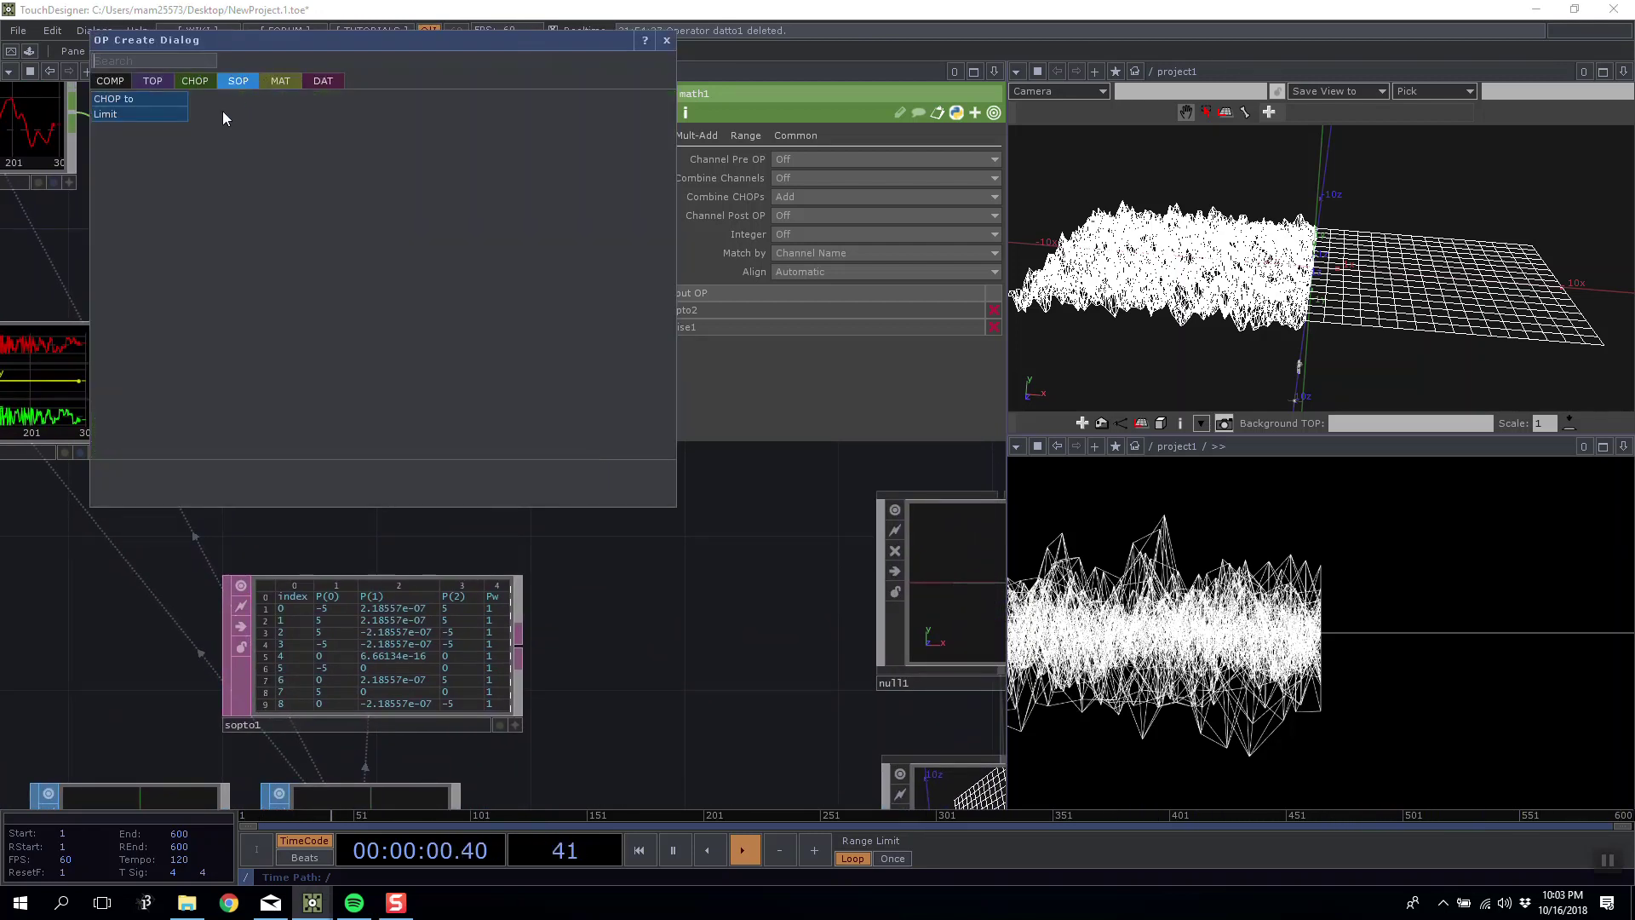
left_click(182, 99)
left_click(535, 201)
Inspect chopto1's generated geometry from several angles in its node viewer.
scroll(450, 310, "up", 3)
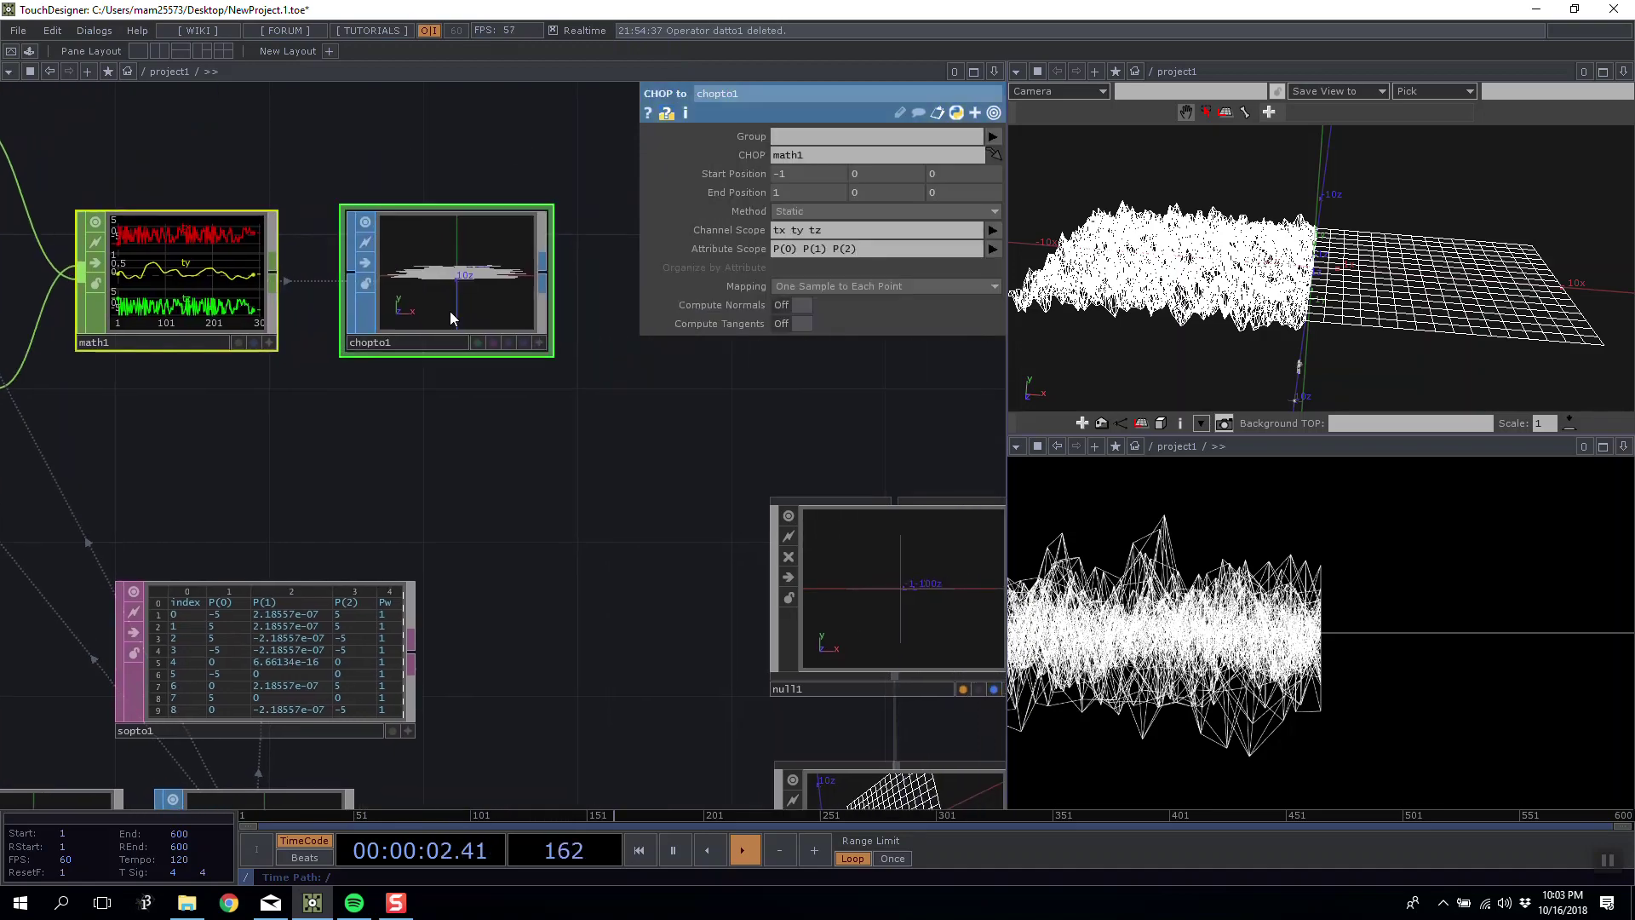
left_click_drag(456, 305, 425, 242)
left_click_drag(462, 234, 426, 317)
left_click_drag(462, 465, 558, 471)
scroll(428, 462, "down", 5)
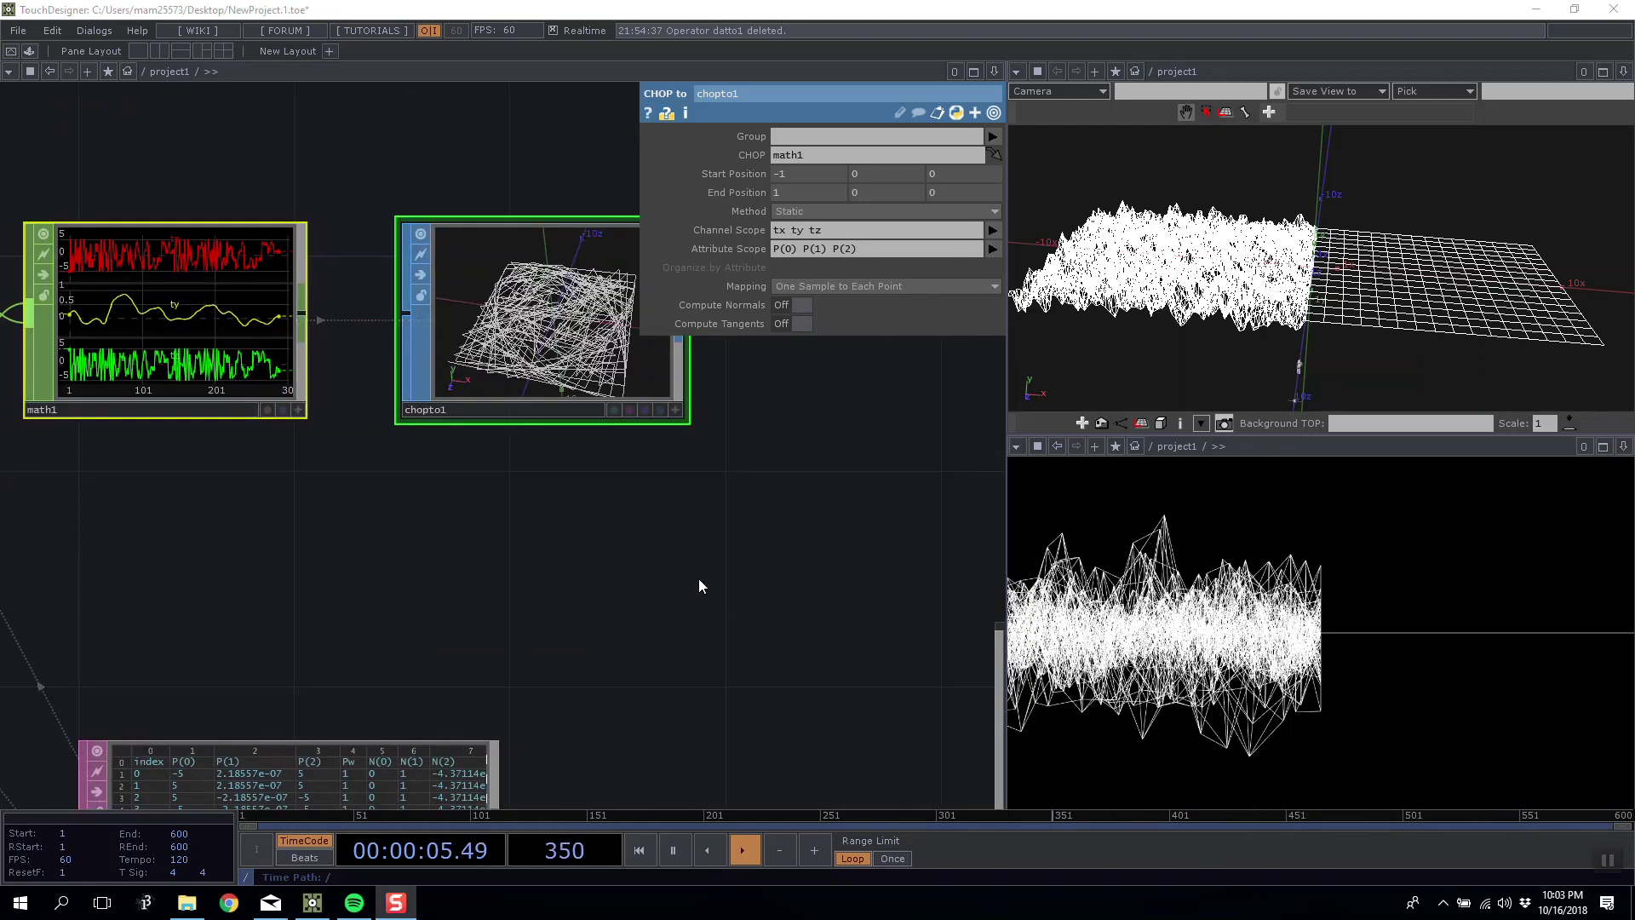
left_click_drag(697, 584, 734, 499)
scroll(737, 500, "down", 3)
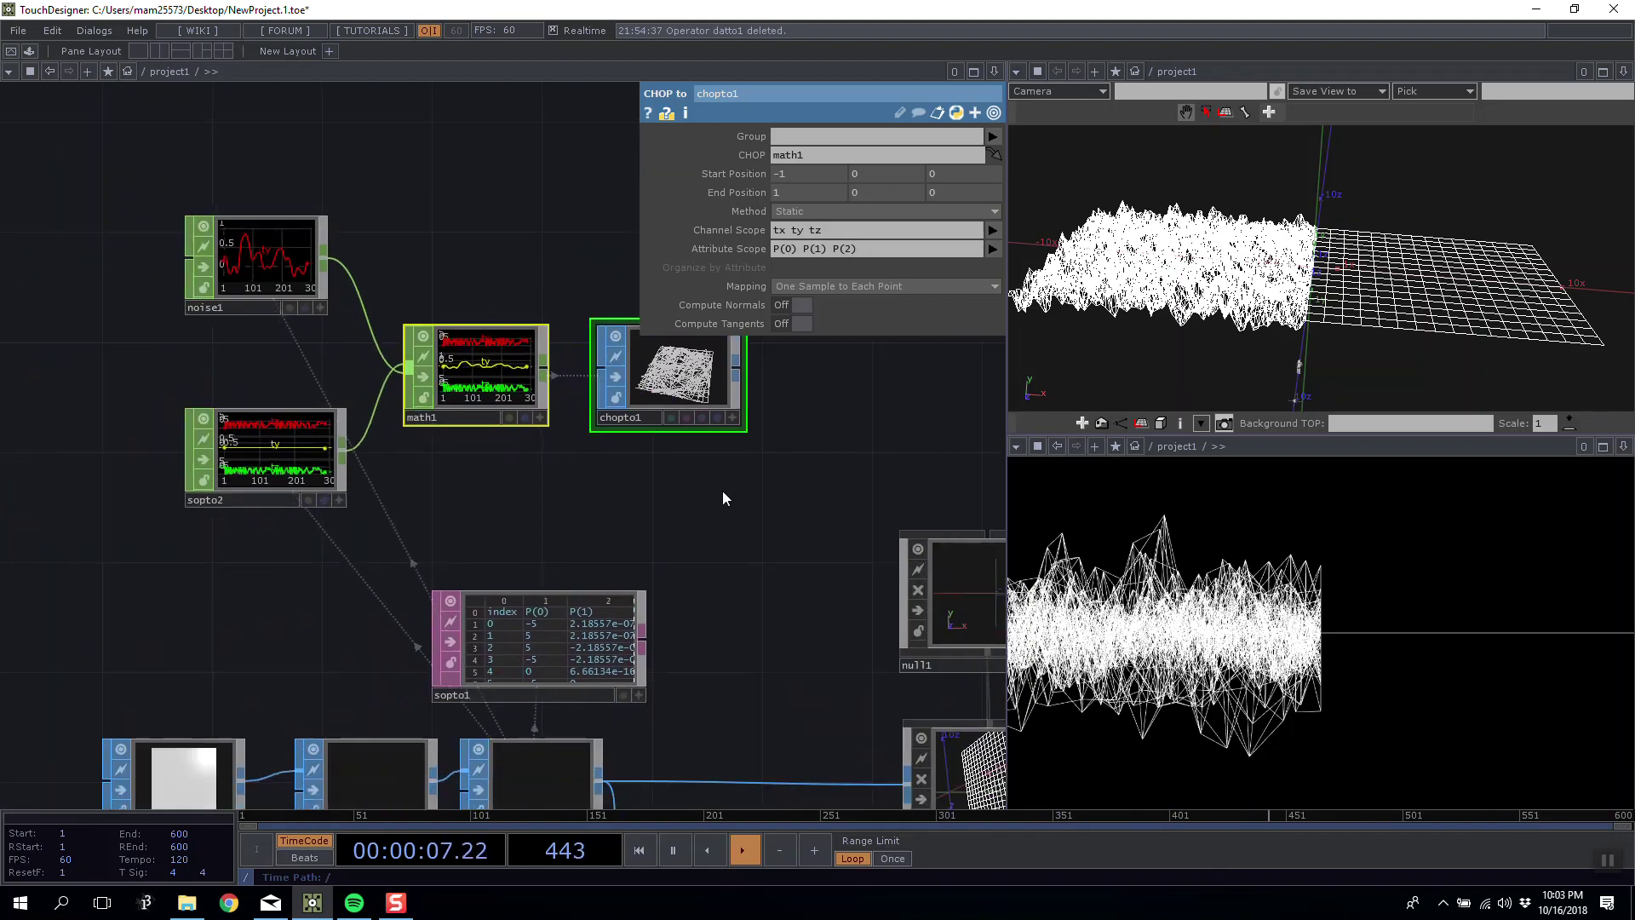
scroll(628, 475, "up", 5)
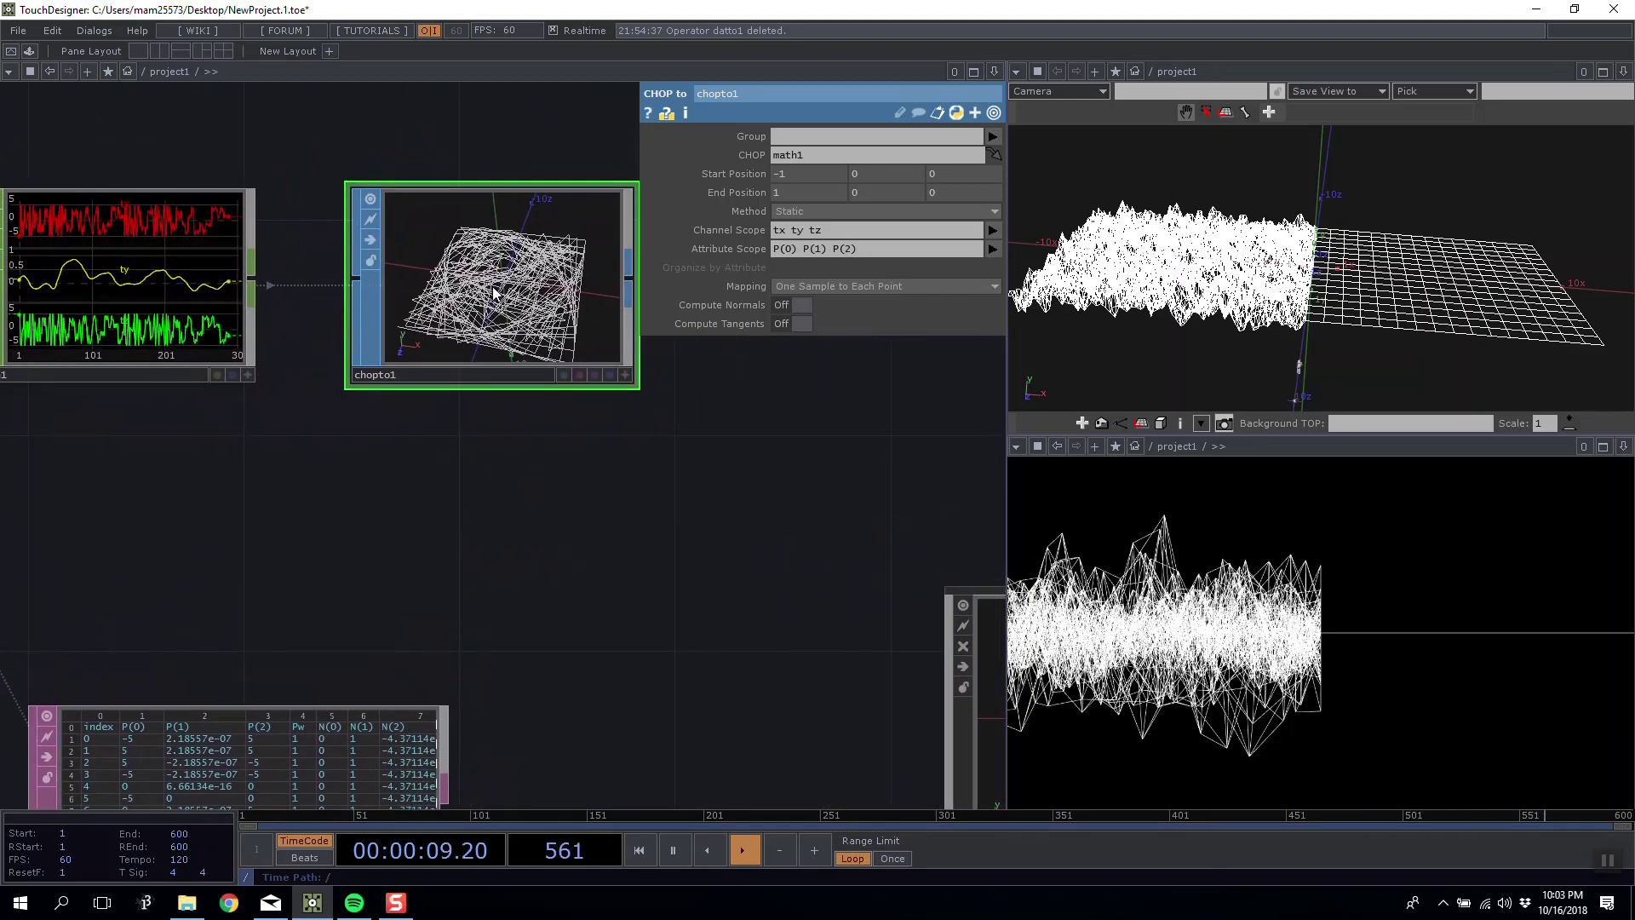
scroll(627, 358, "up", 4)
left_click(627, 408)
left_click_drag(567, 357, 626, 279)
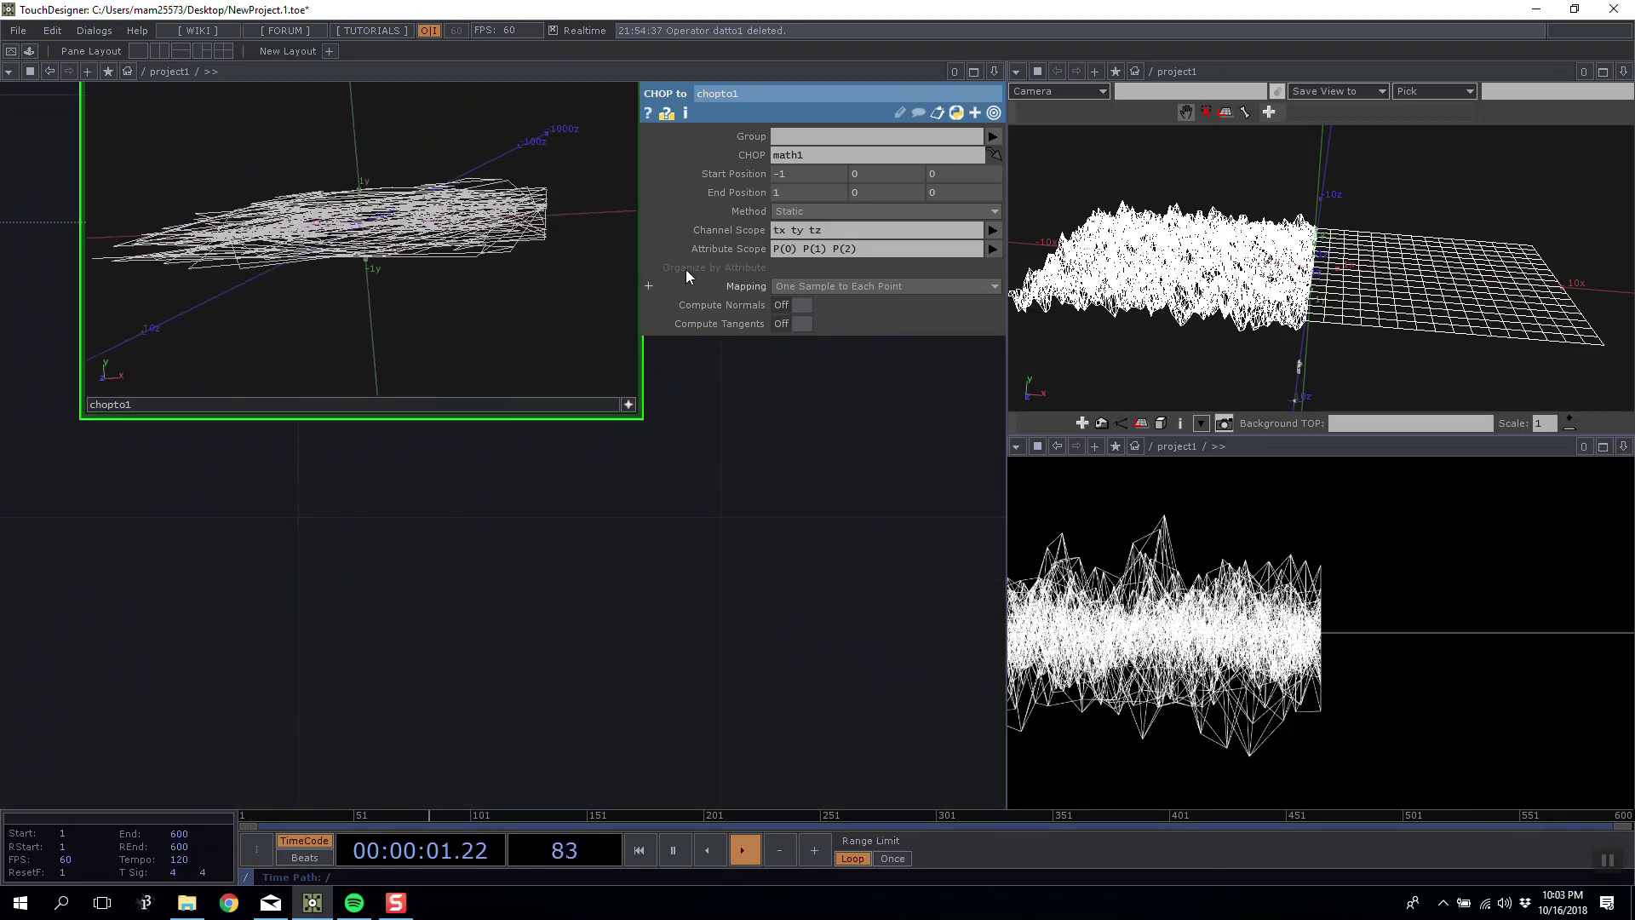
Try the Animated method on the CHOP to SOP, then delete the node.
left_click(796, 240)
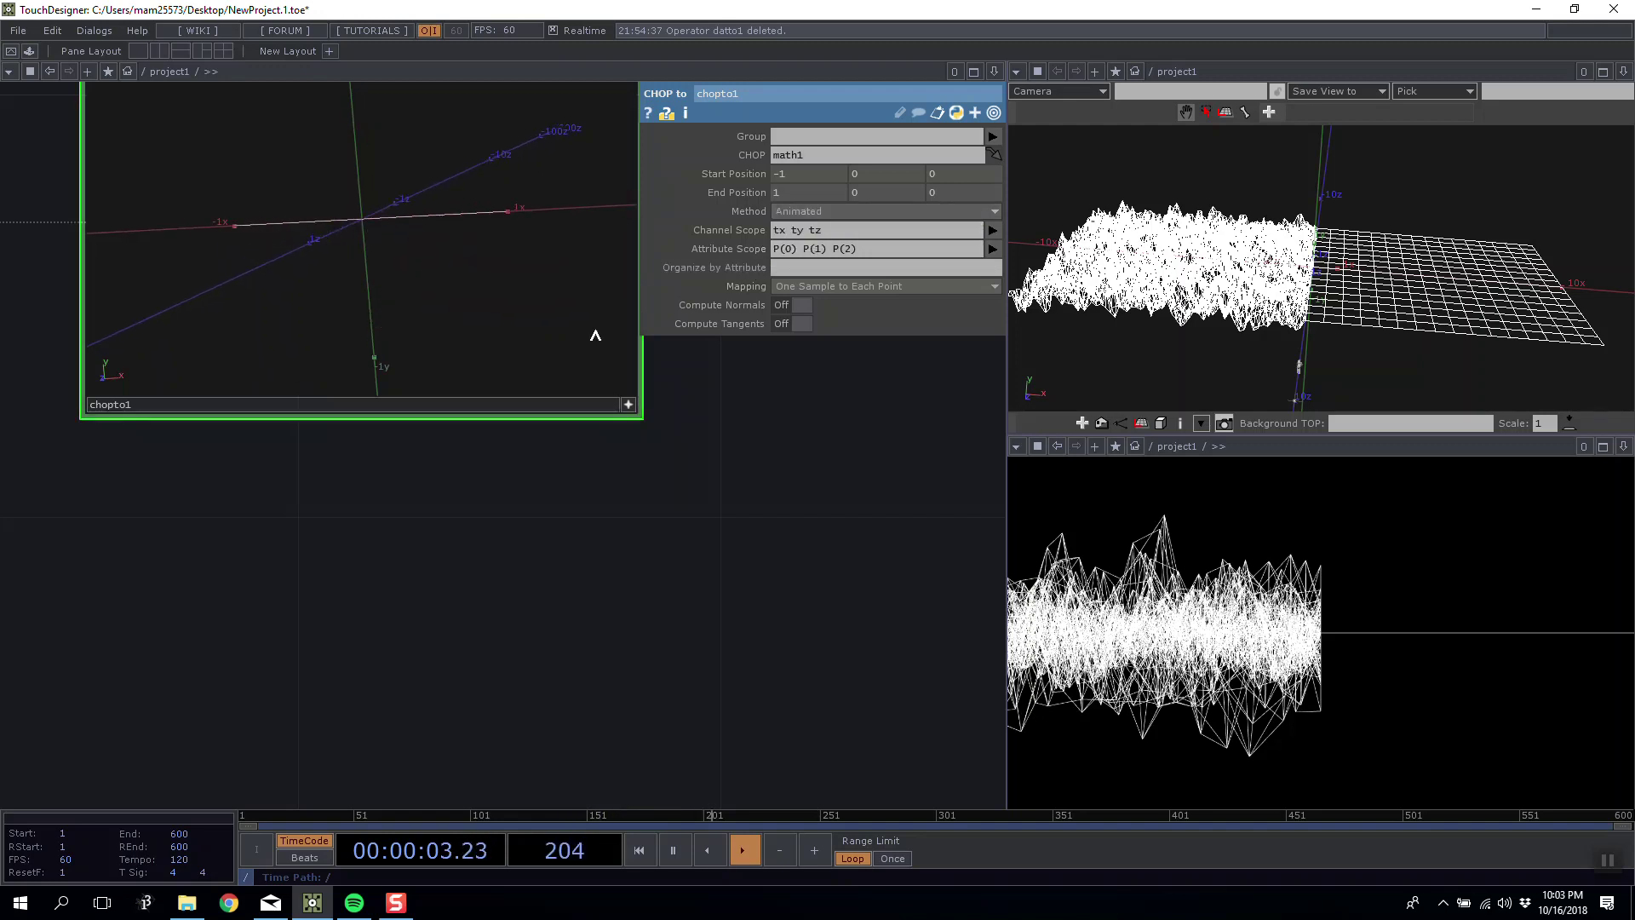
scroll(637, 312, "down", 3)
left_click_drag(542, 302, 611, 362)
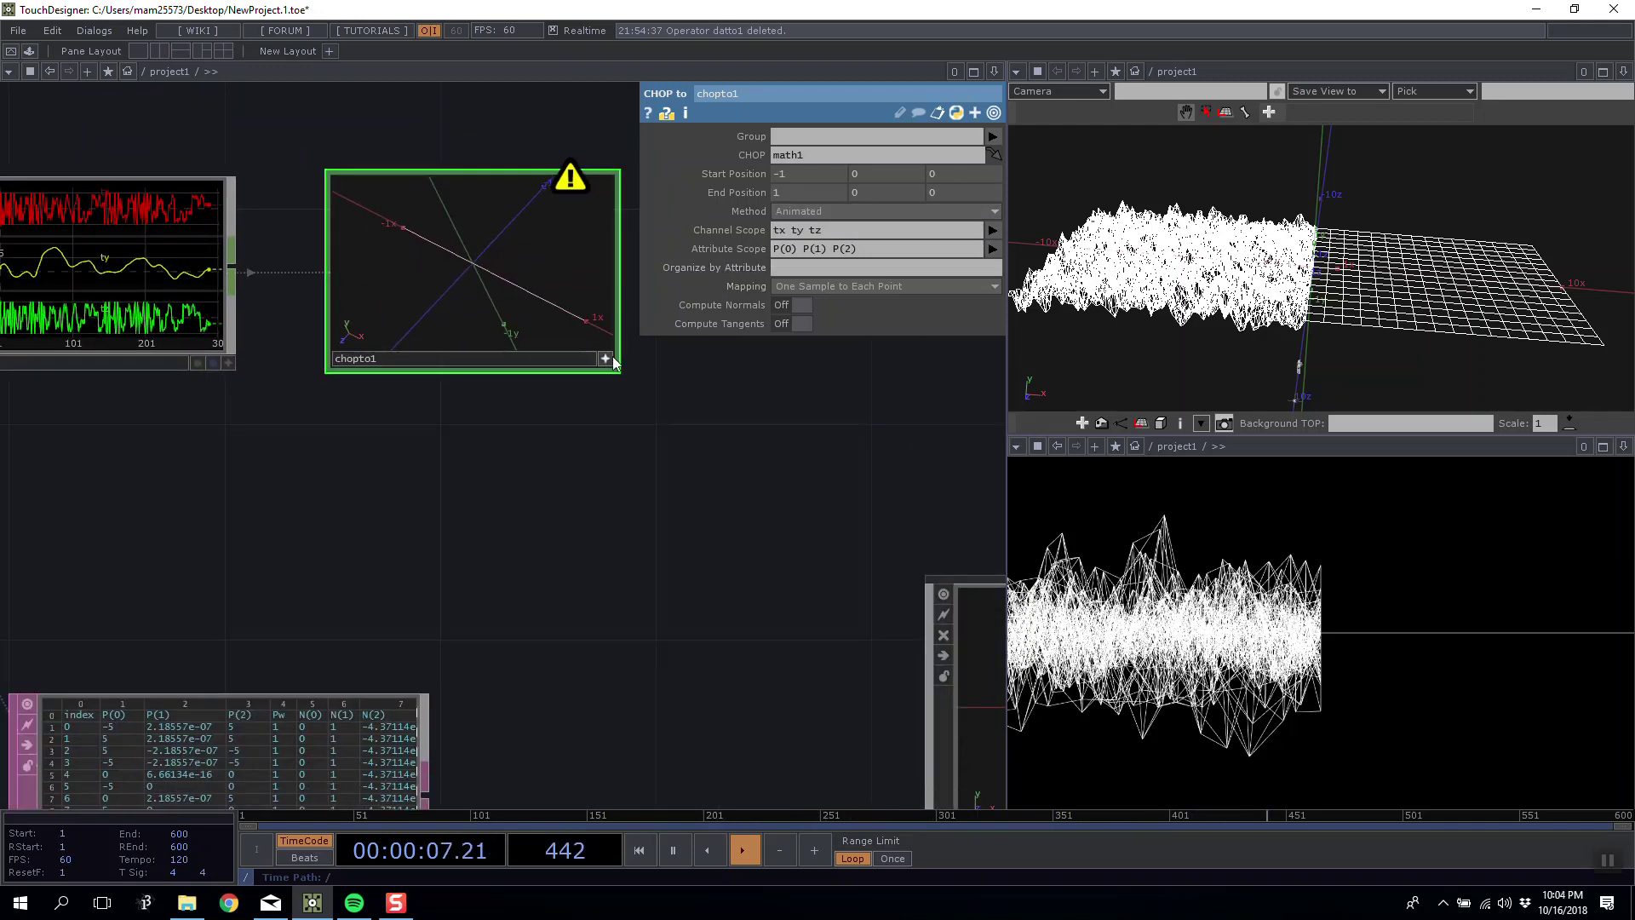
key("Delete")
Add a Null CHOP after math1's output.
right_click(232, 268)
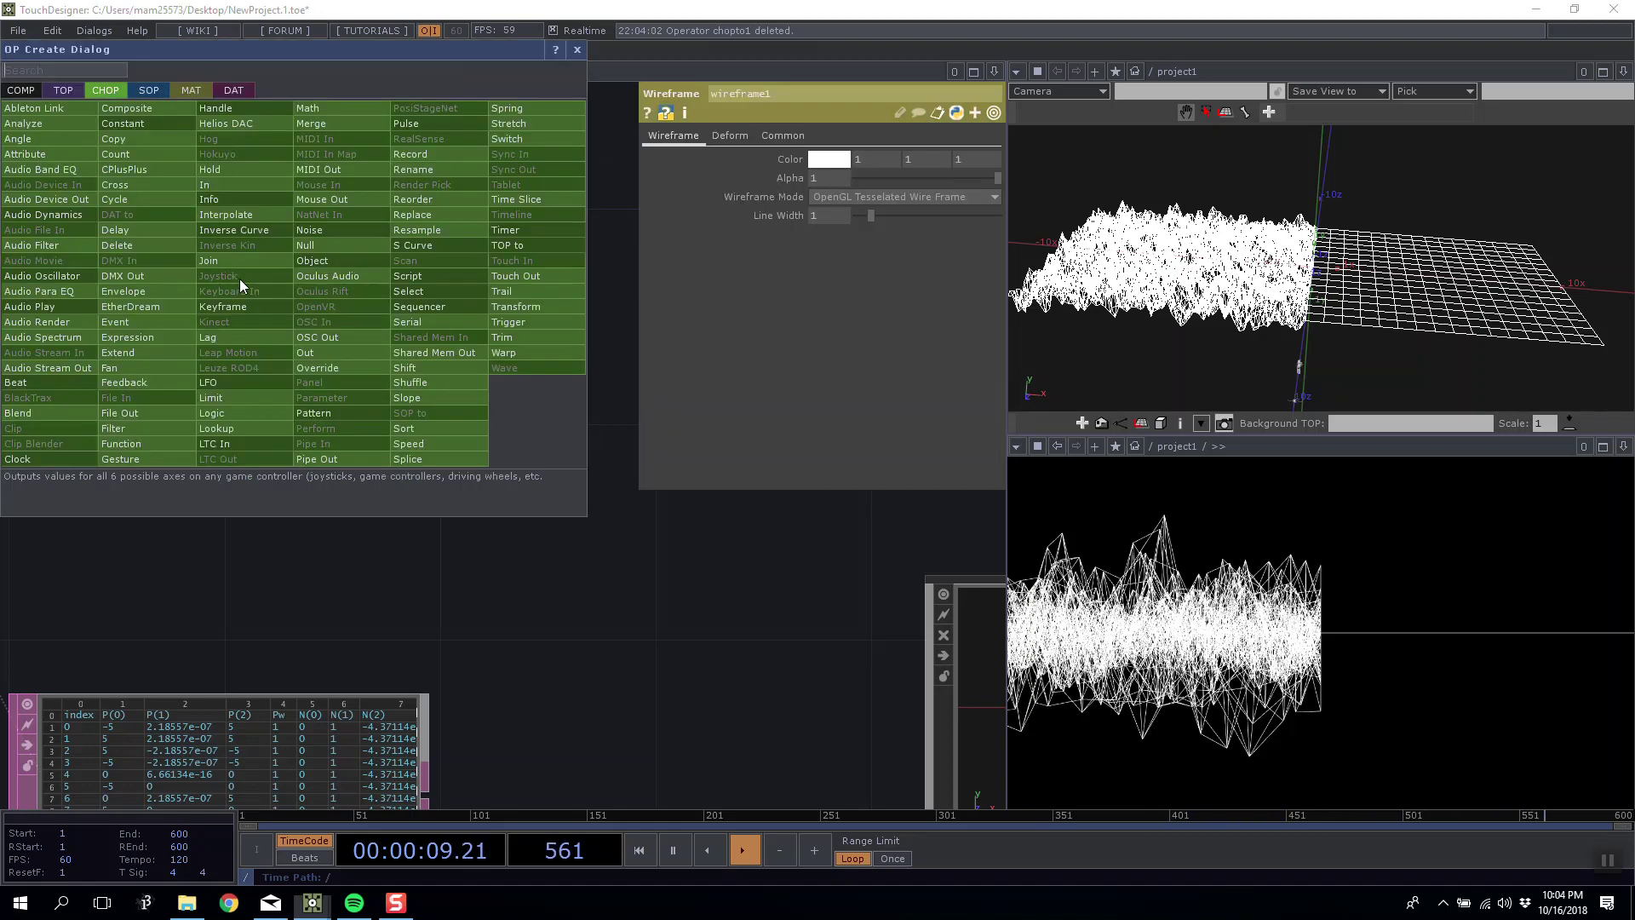
left_click(319, 243)
left_click(420, 237)
left_click_drag(419, 245, 462, 278)
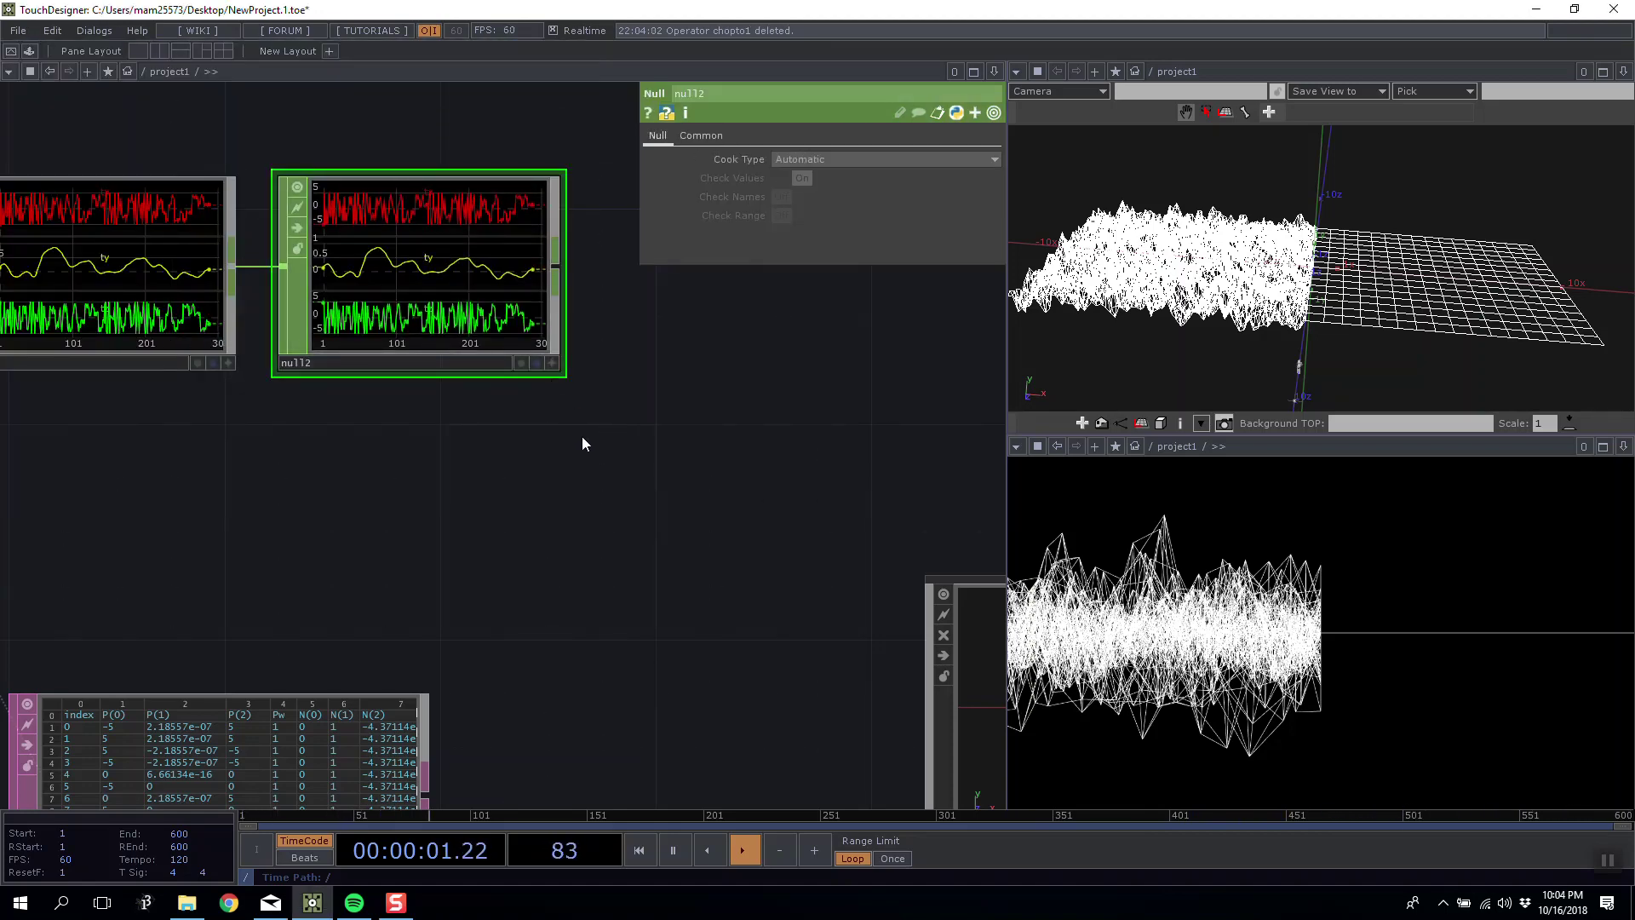
Add a CHOP to DAT that reads its channels from null2.
key("Tab")
left_click(521, 249)
left_click(336, 297)
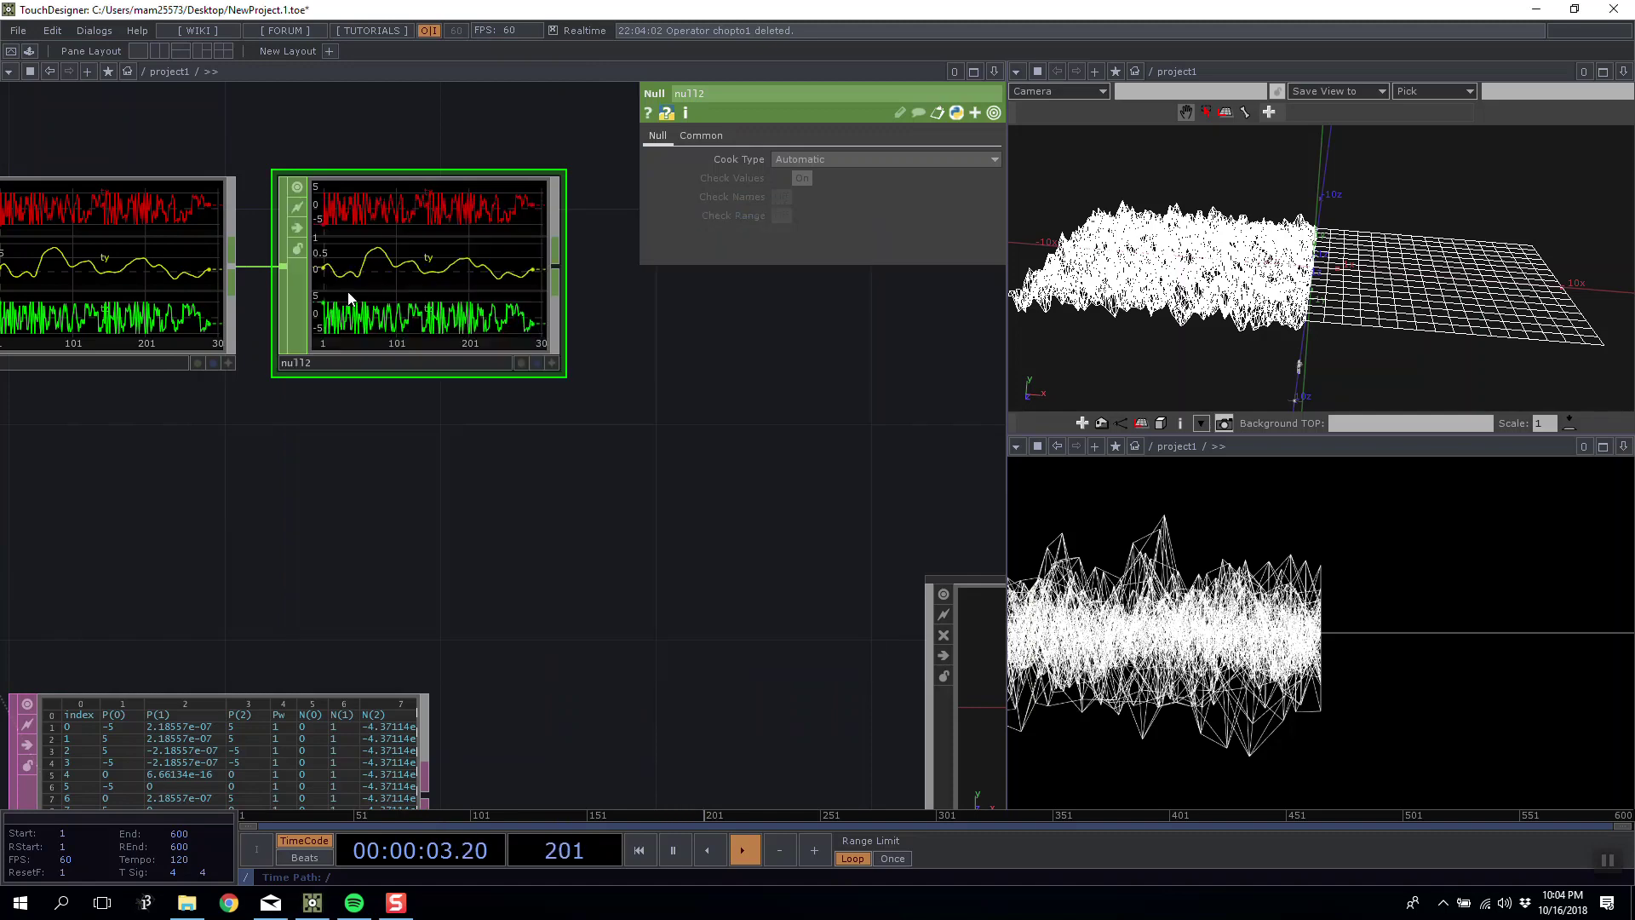
left_click(474, 418)
left_click_drag(564, 480, 727, 540)
left_click_drag(693, 411, 393, 373)
left_click_drag(353, 503, 406, 509)
left_click_drag(233, 445, 426, 316)
left_click_drag(801, 383, 292, 413)
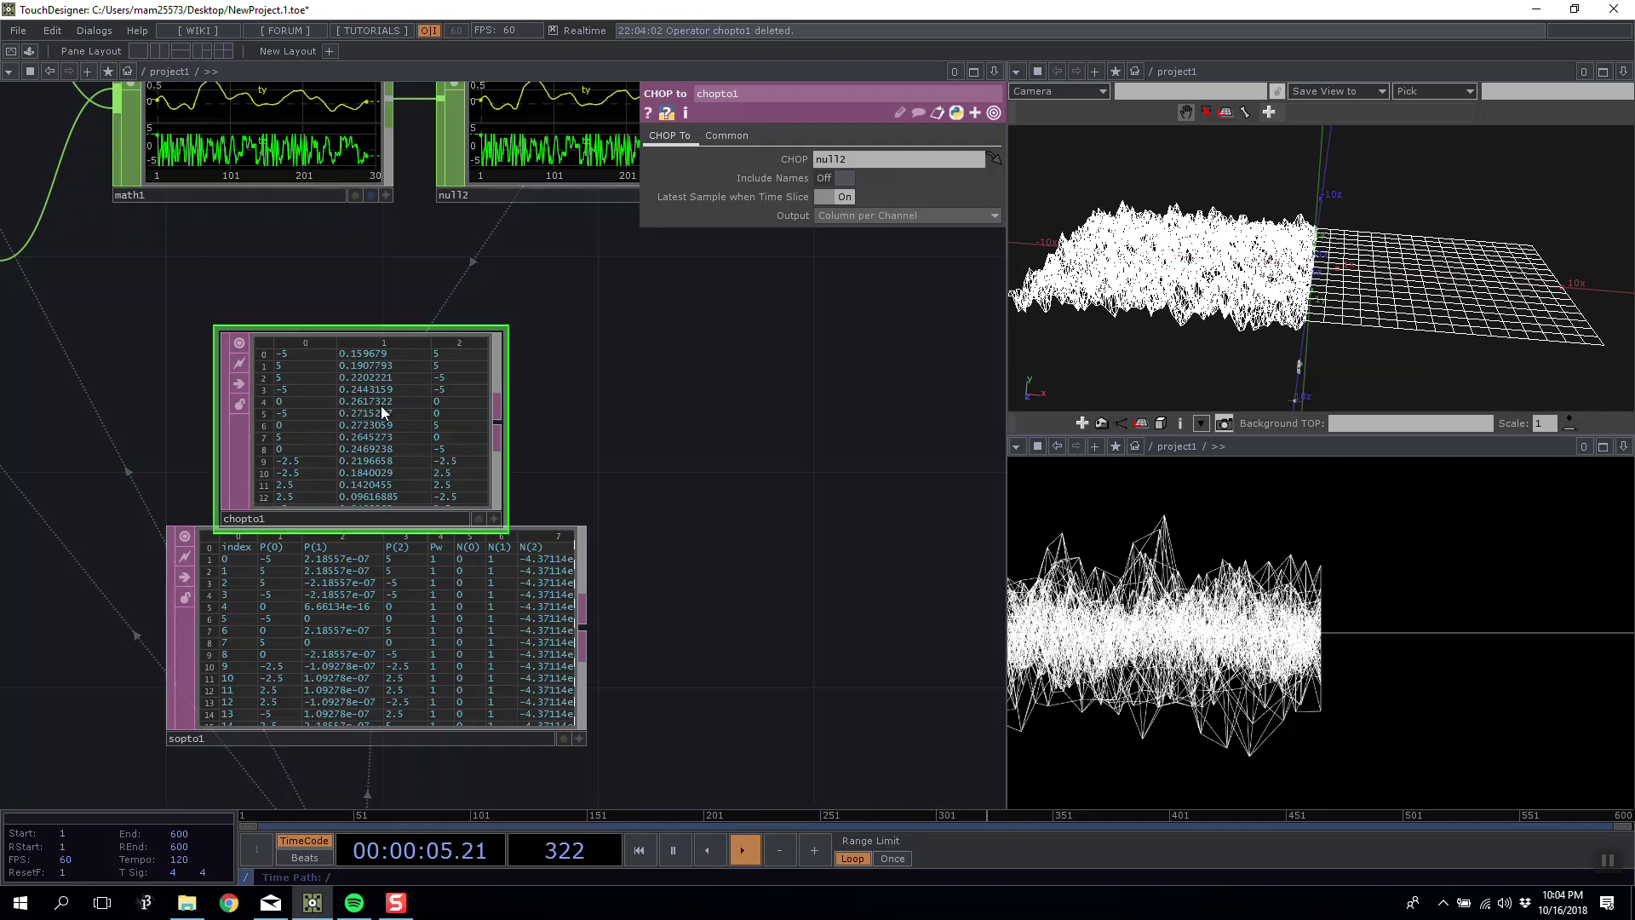
Look through the rows of chopto1's table and return to its start.
left_click(494, 518)
scroll(496, 366, "down", 20)
scroll(493, 398, "up", 20)
left_click(495, 518)
Place the chopto1 DAT directly beside null2, in line with the Math and Null nodes.
left_click_drag(385, 453, 547, 399)
left_click_drag(750, 375, 576, 499)
left_click_drag(299, 445, 621, 340)
left_click_drag(650, 402, 758, 291)
left_click_drag(729, 390, 600, 455)
left_click_drag(628, 405, 576, 351)
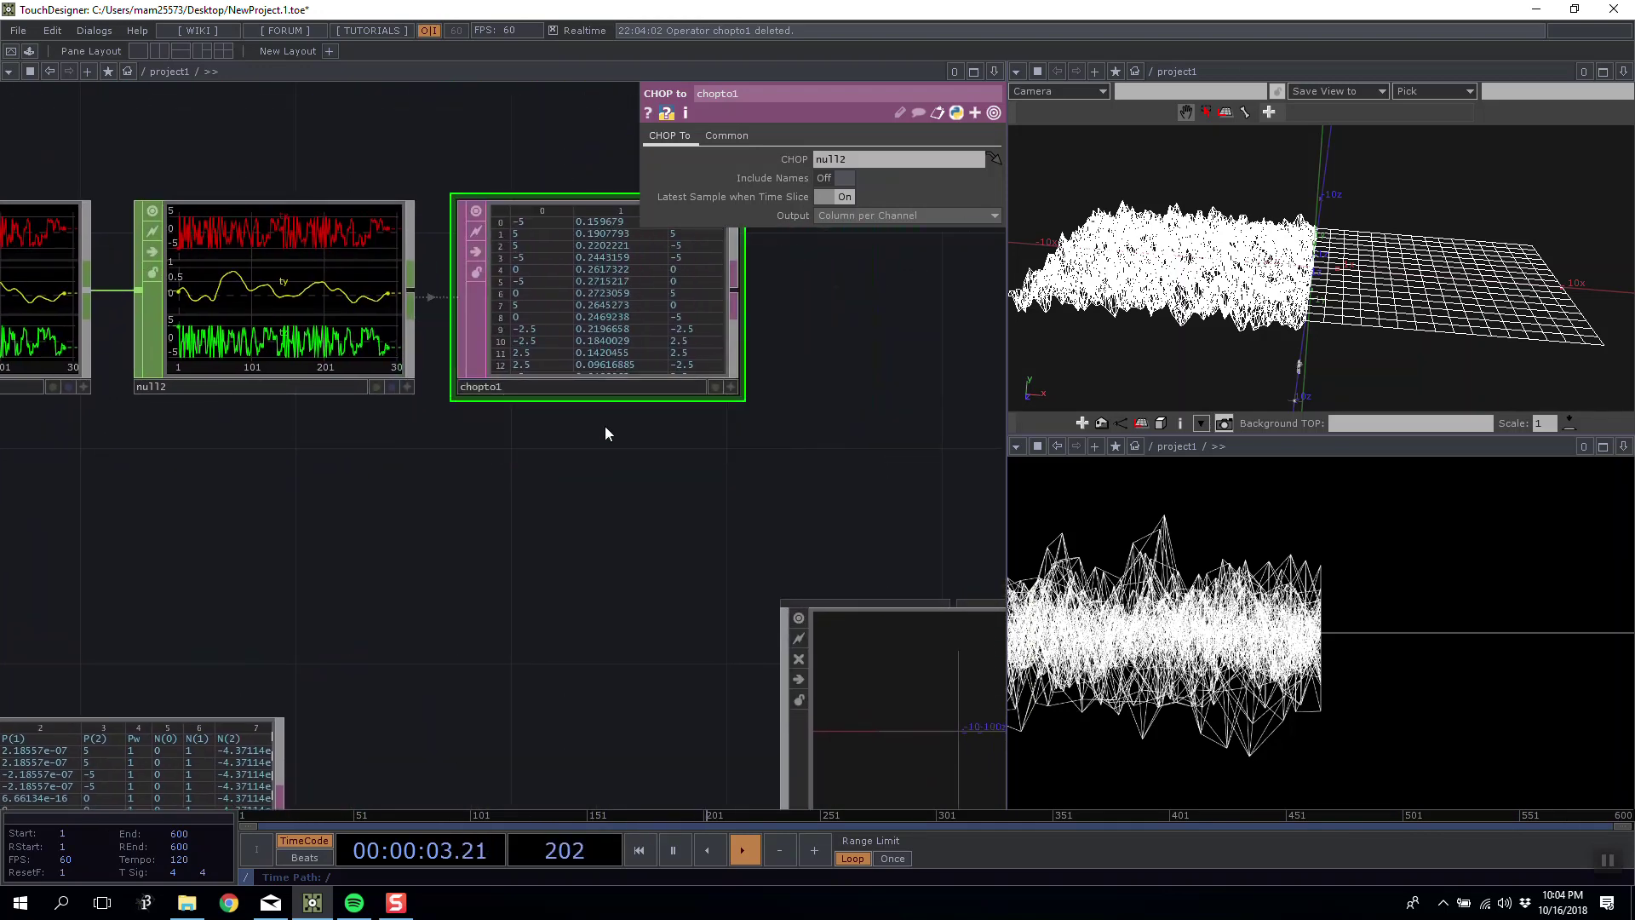
left_click_drag(692, 443, 815, 409)
scroll(732, 474, "down", 3)
left_click_drag(733, 474, 666, 437)
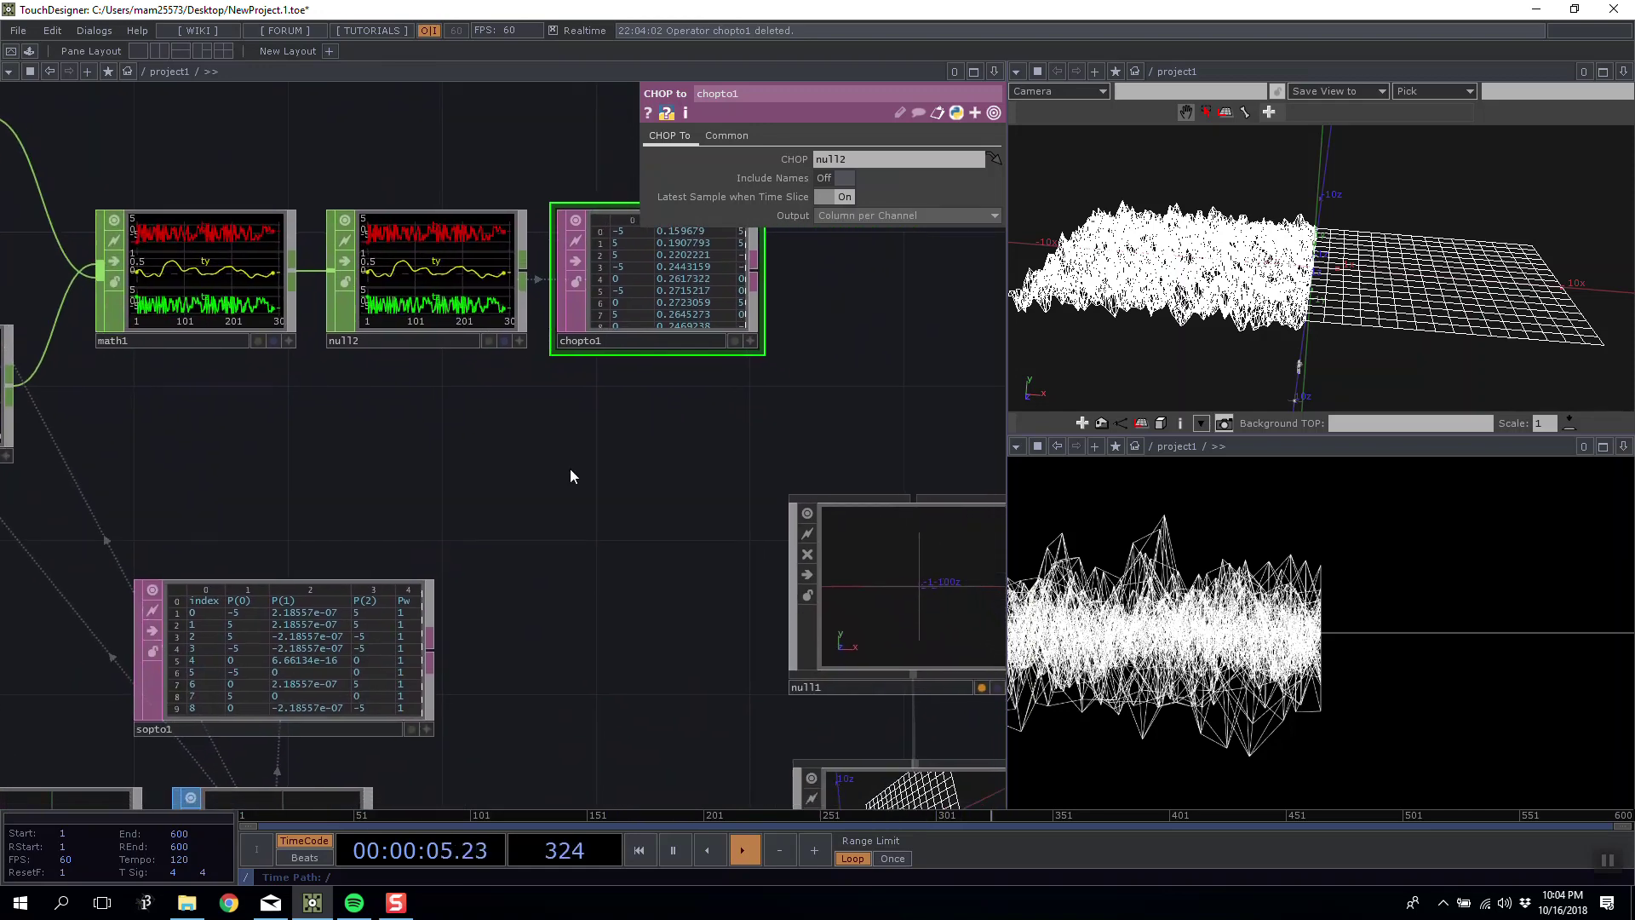
Add a Table DAT beneath null2.
key("Tab")
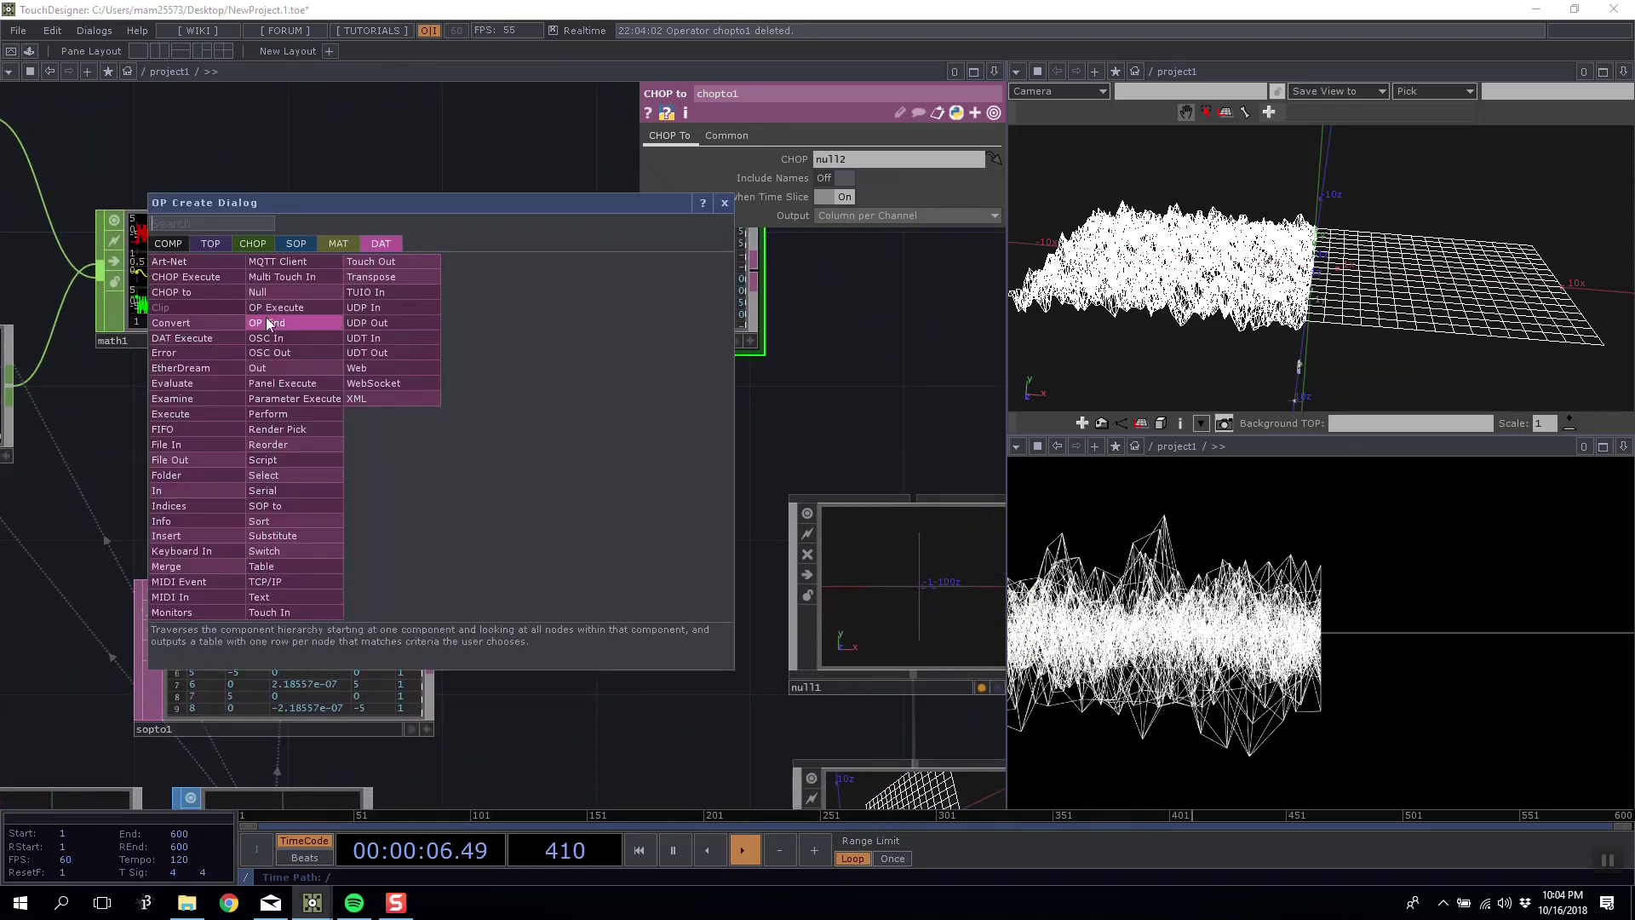
left_click(284, 566)
left_click(464, 443)
Open table1's contents for editing and append two columns for a total of three.
right_click(469, 447)
left_click(528, 469)
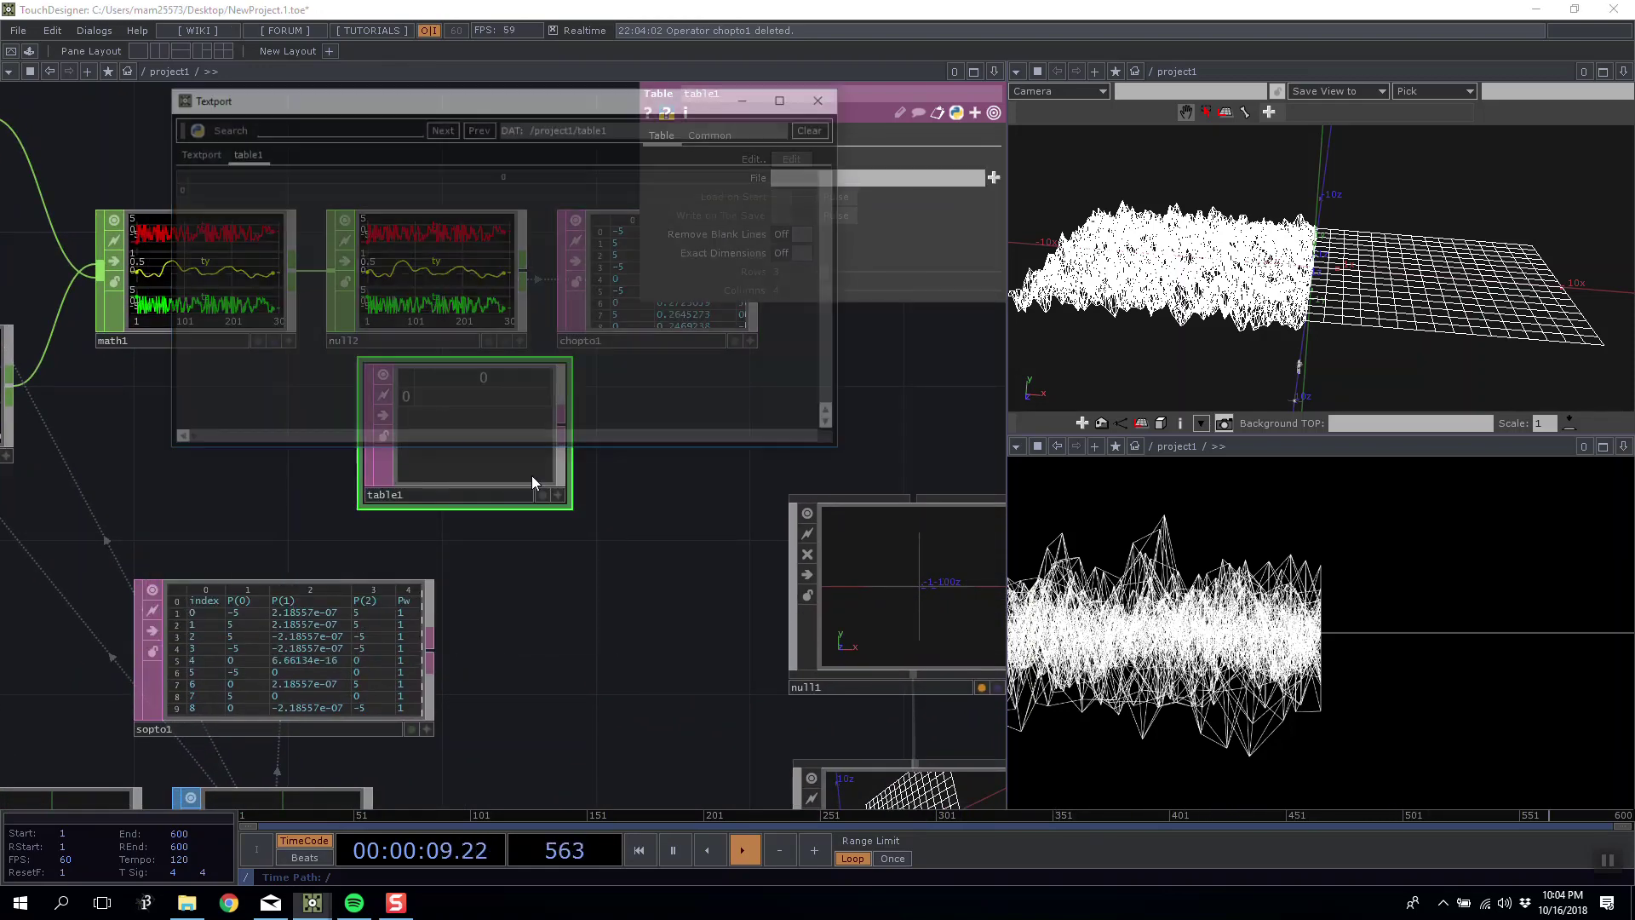
right_click(470, 247)
left_click(509, 312)
right_click(465, 268)
left_click(490, 330)
Fill table1's first row with P(0), P(1) and P(2), and close the table editor.
left_click(352, 193)
type("P(0)")
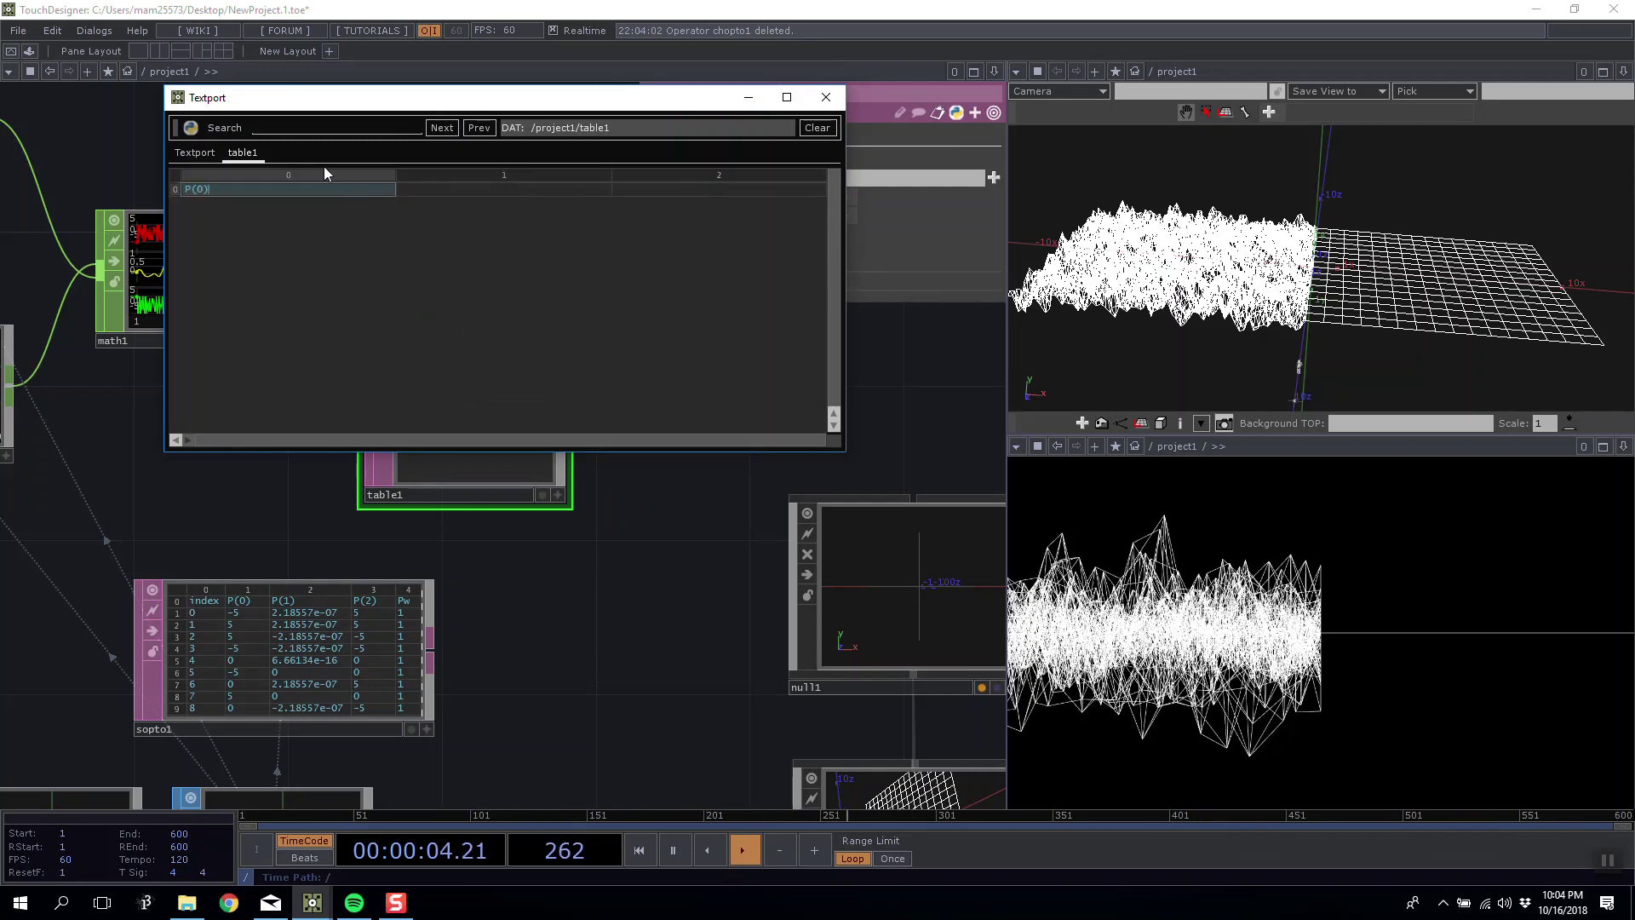
key("Tab")
type("P(")
key("Tab")
type("P")
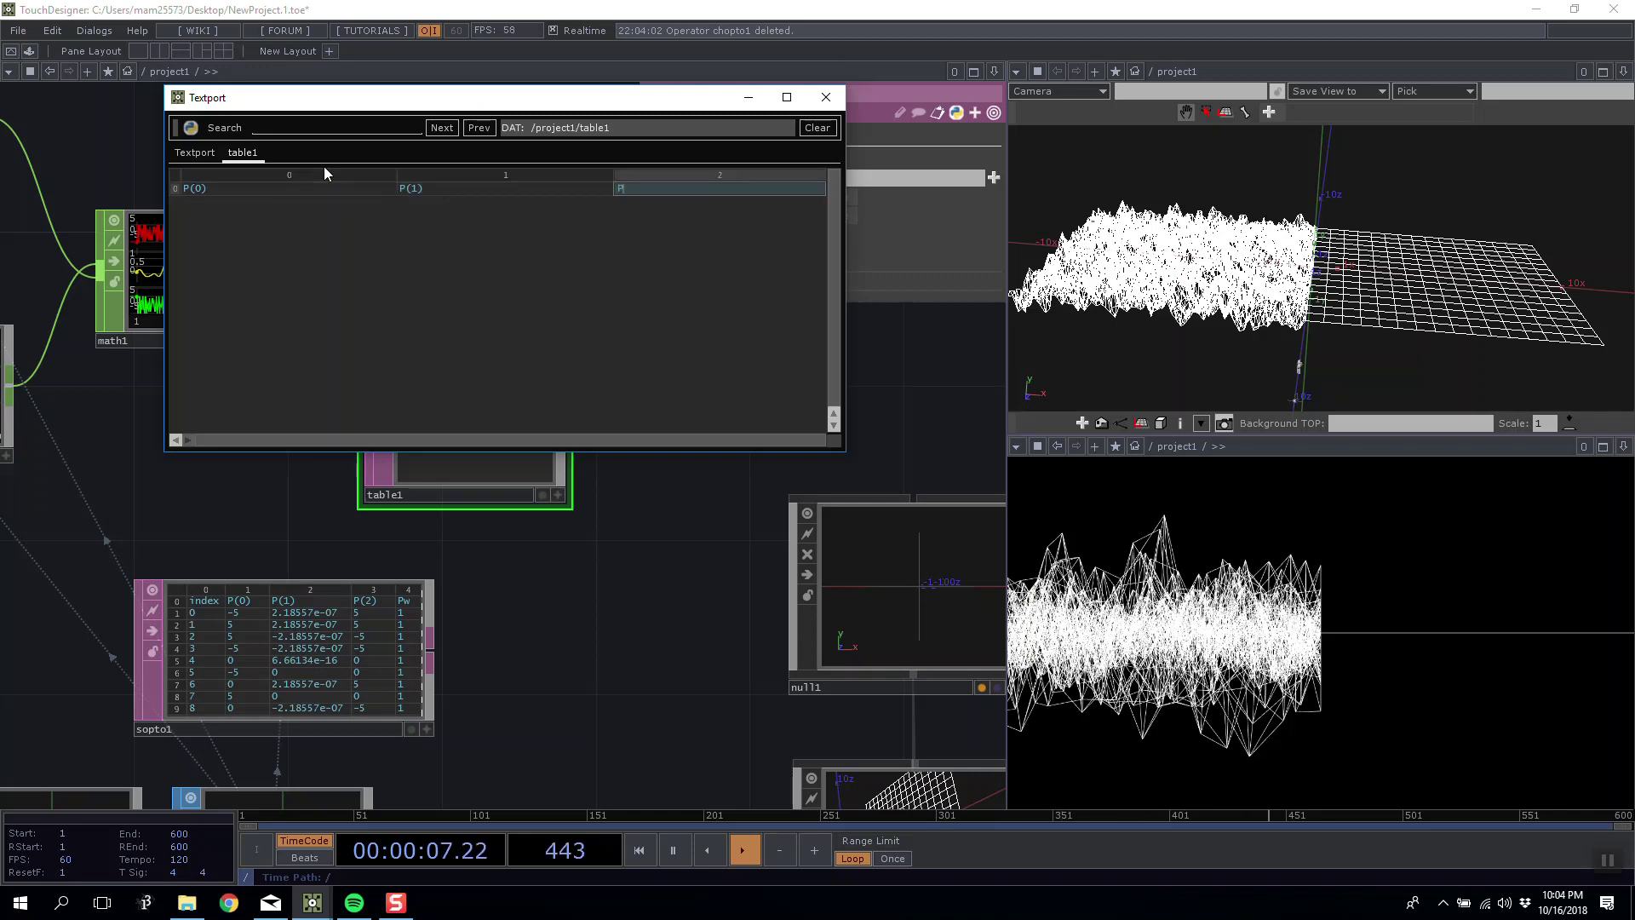
left_click(826, 97)
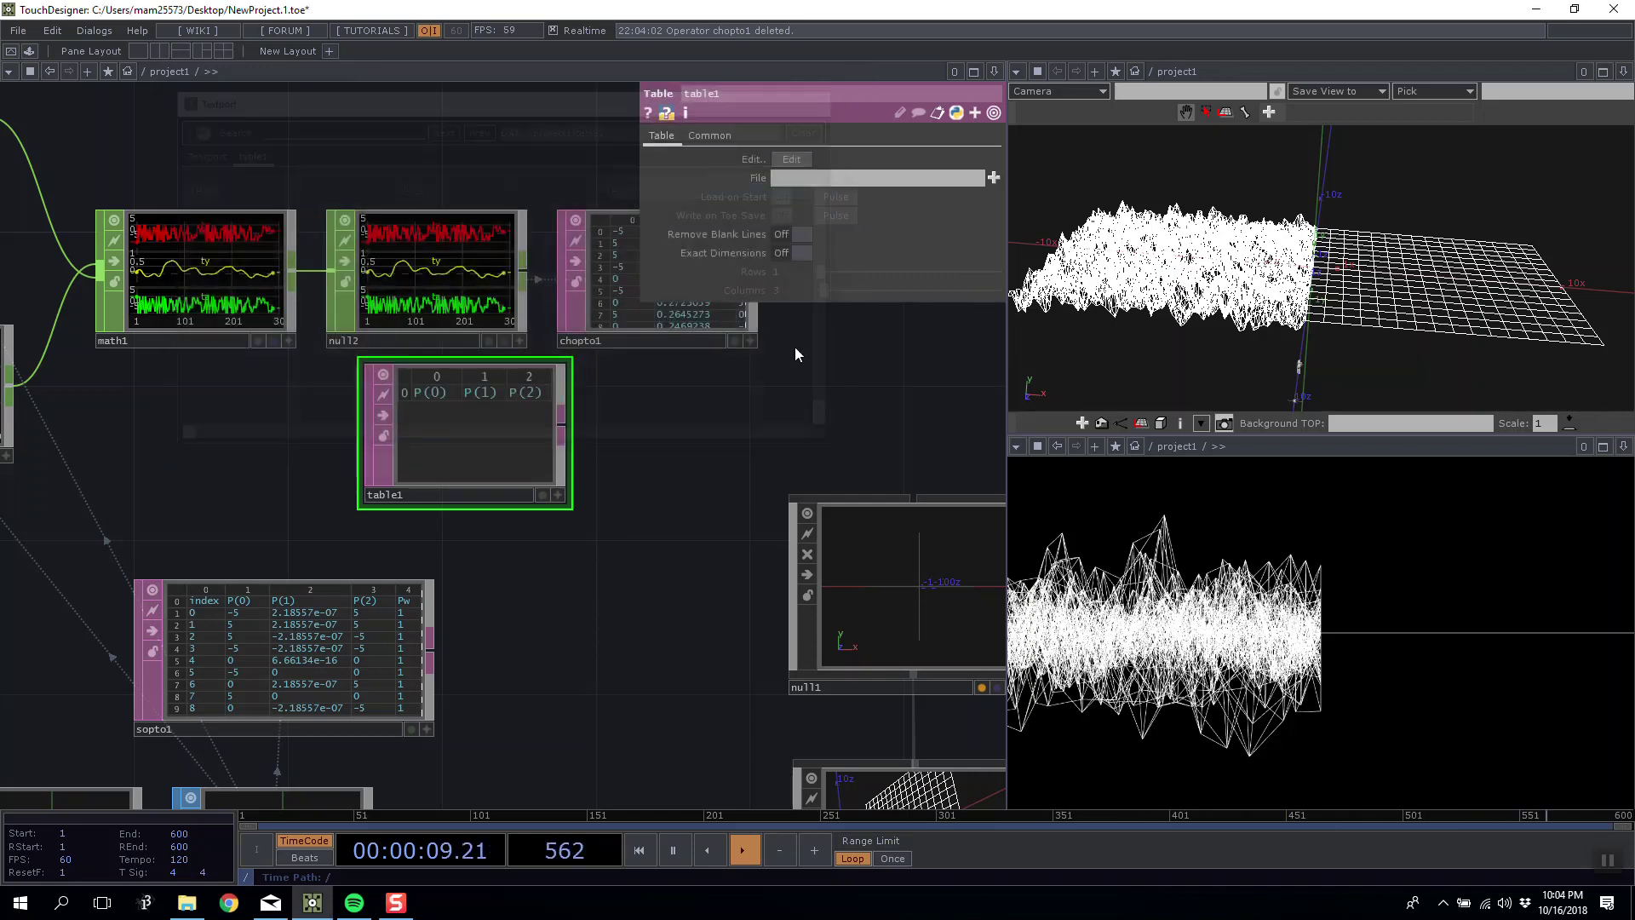
Add a Merge DAT beside table1, just beneath chopto1.
key("Tab")
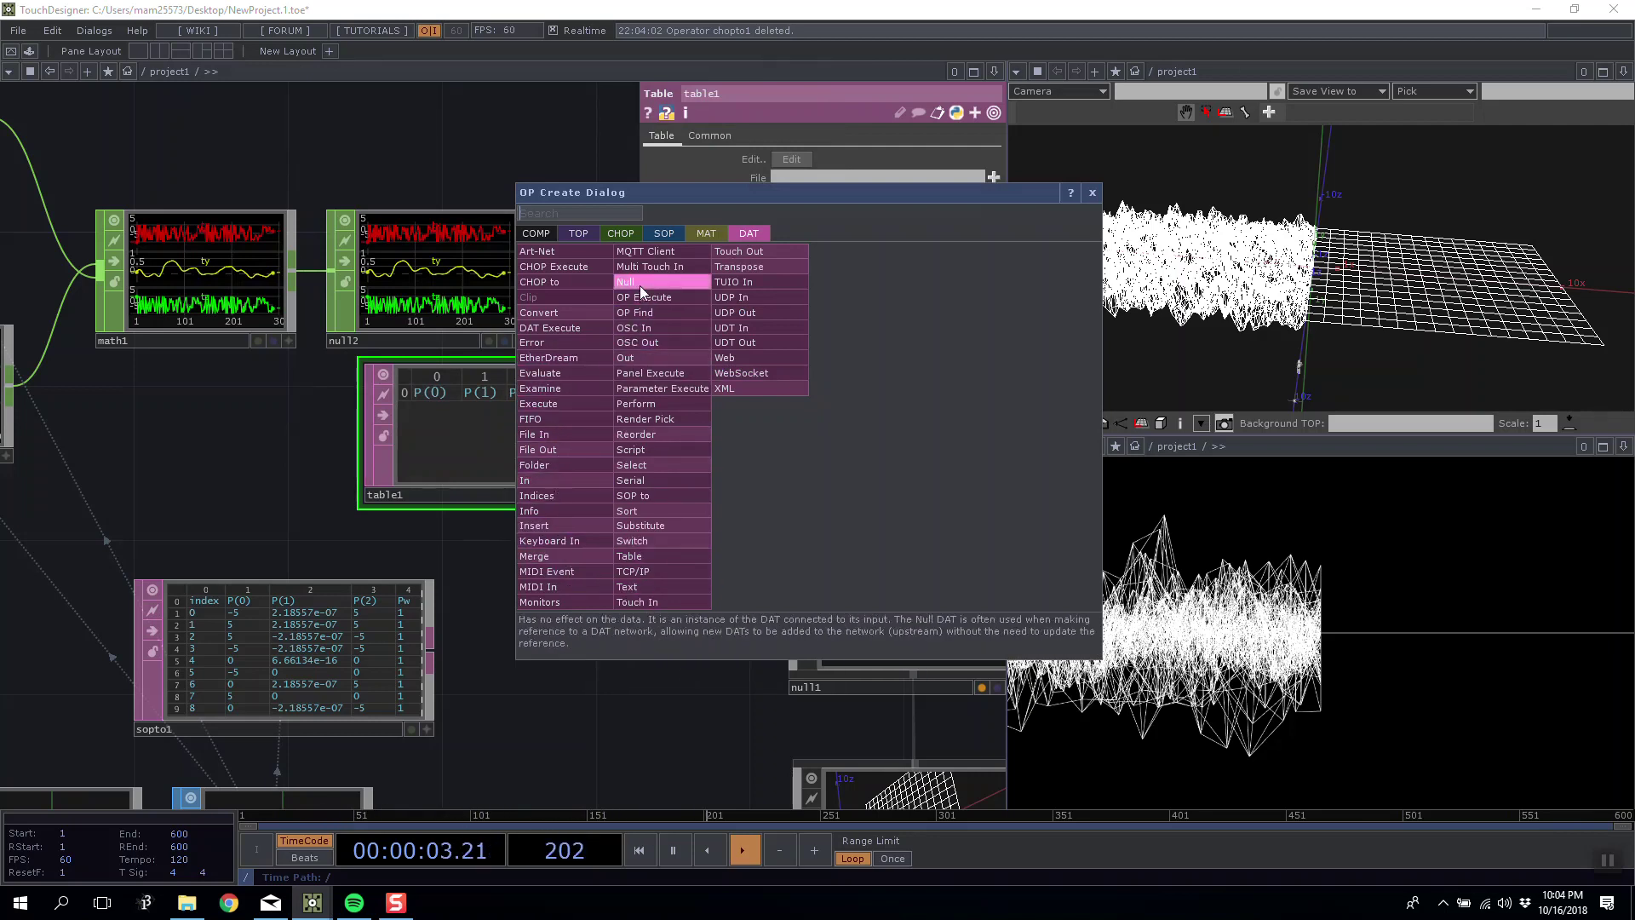
type("merge")
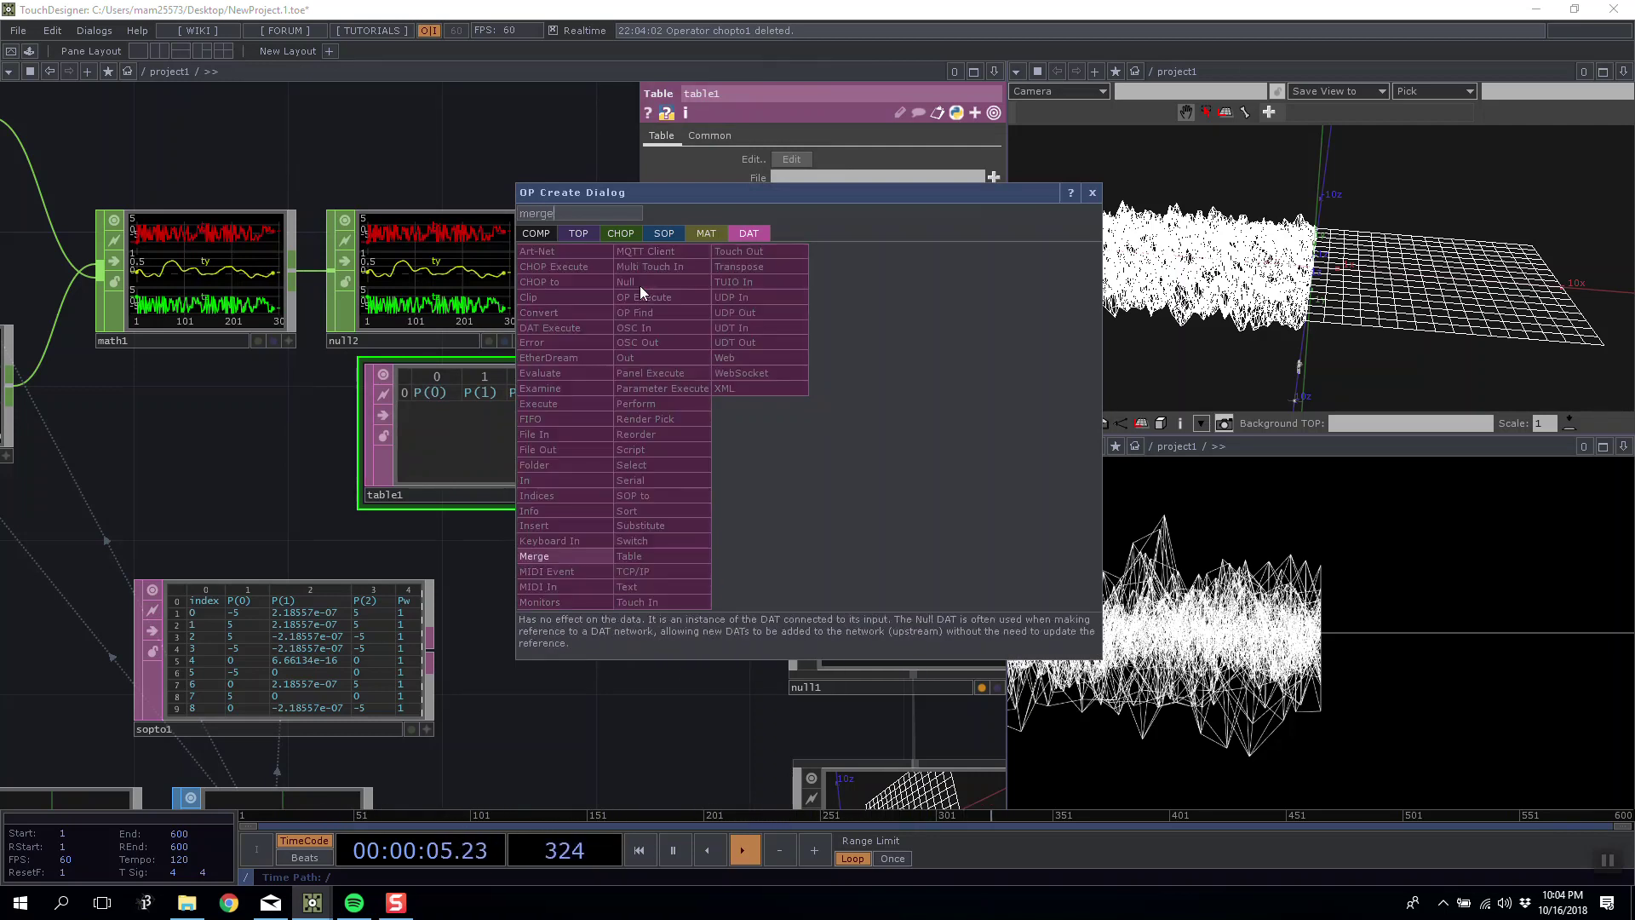
left_click(540, 556)
left_click(736, 432)
Connect table1 as the first input and chopto1 as the second input of merge1.
left_click_drag(610, 489, 360, 551)
left_click_drag(489, 500, 756, 461)
left_click_drag(508, 338, 315, 487)
left_click_drag(410, 551, 260, 586)
left_click_drag(366, 365, 515, 492)
Check how merge1 combines its inputs and look through the merged table from the header row to the last rows.
scroll(524, 386, "up", 5)
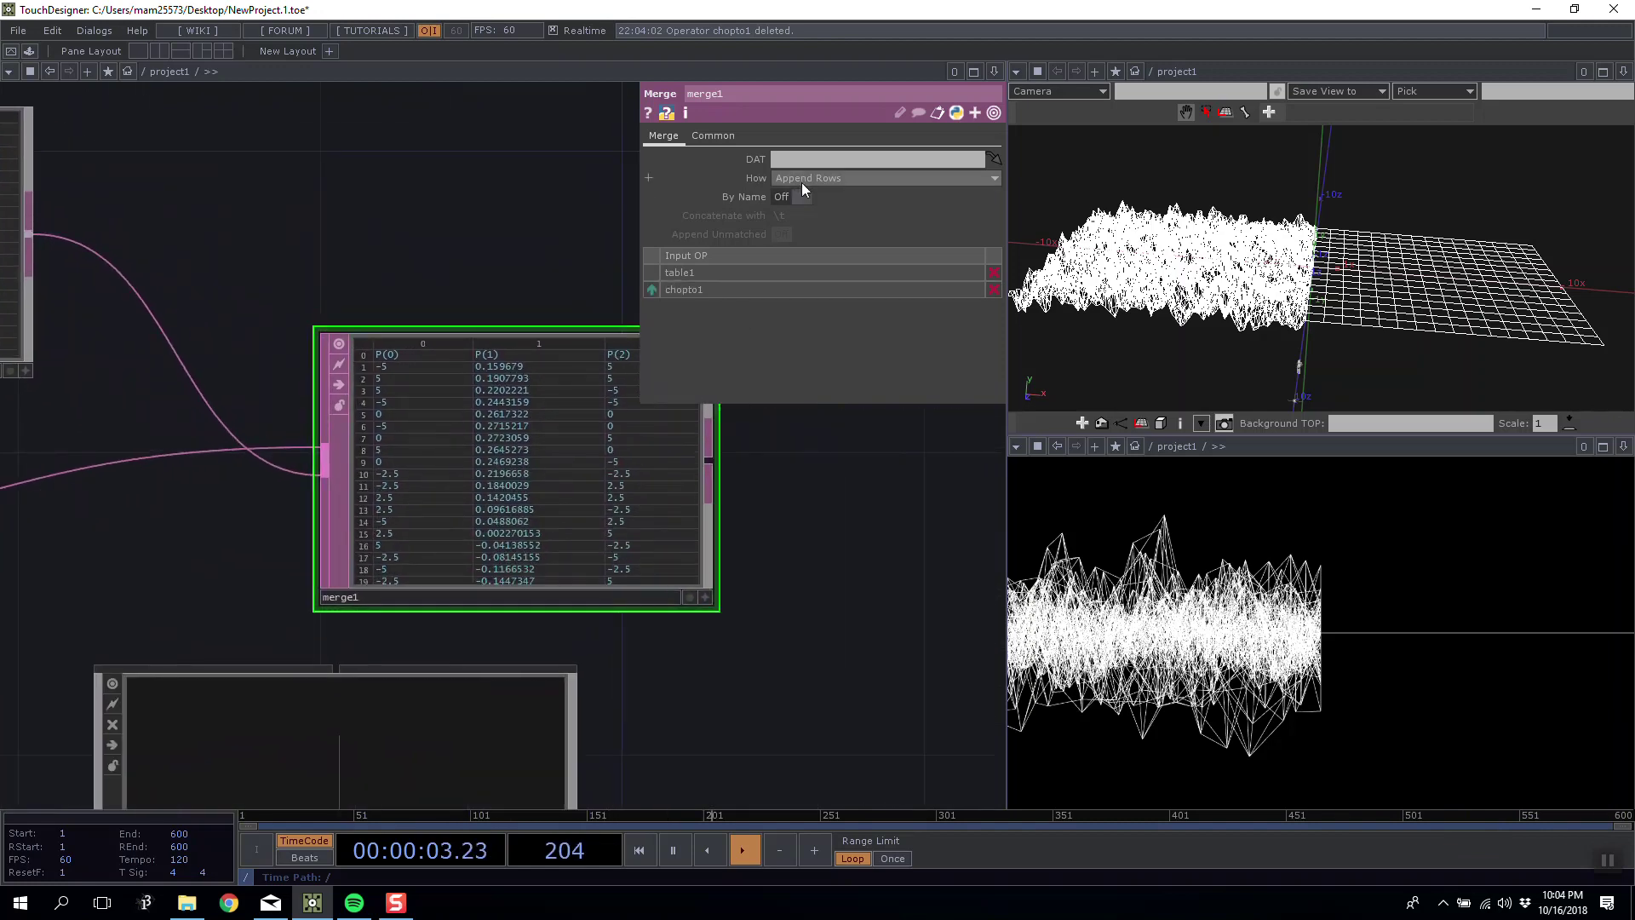
left_click(800, 179)
left_click(569, 211)
scroll(569, 211, "down", 2)
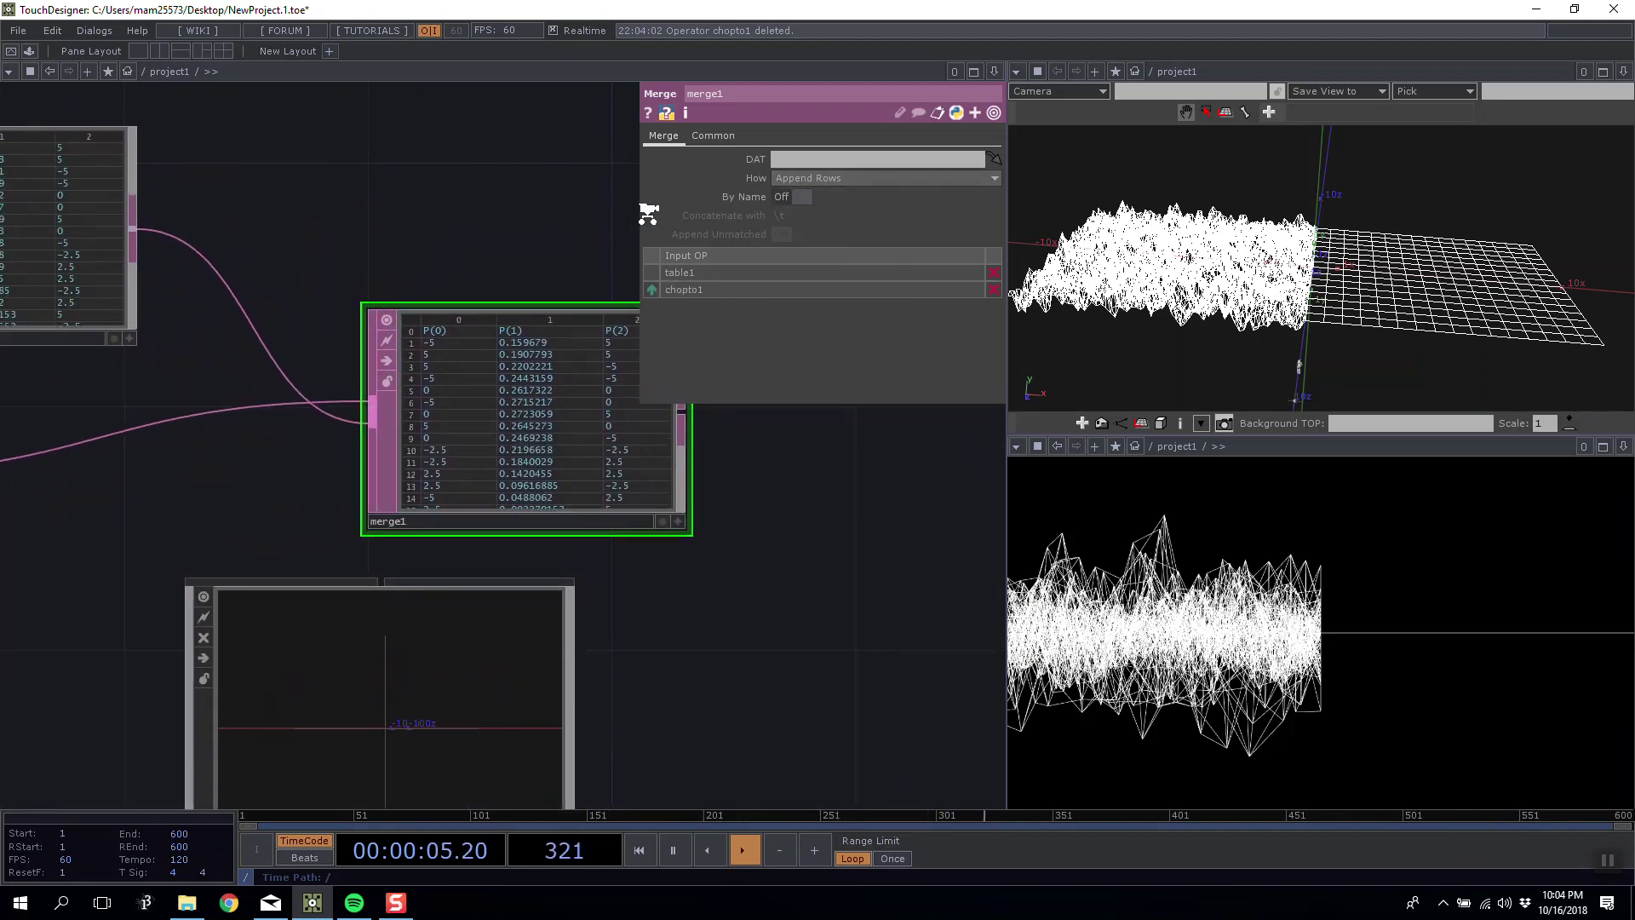
scroll(579, 228, "up", 5)
scroll(518, 296, "down", 3)
left_click(685, 609)
left_click_drag(705, 580, 572, 557)
left_click_drag(556, 343, 566, 623)
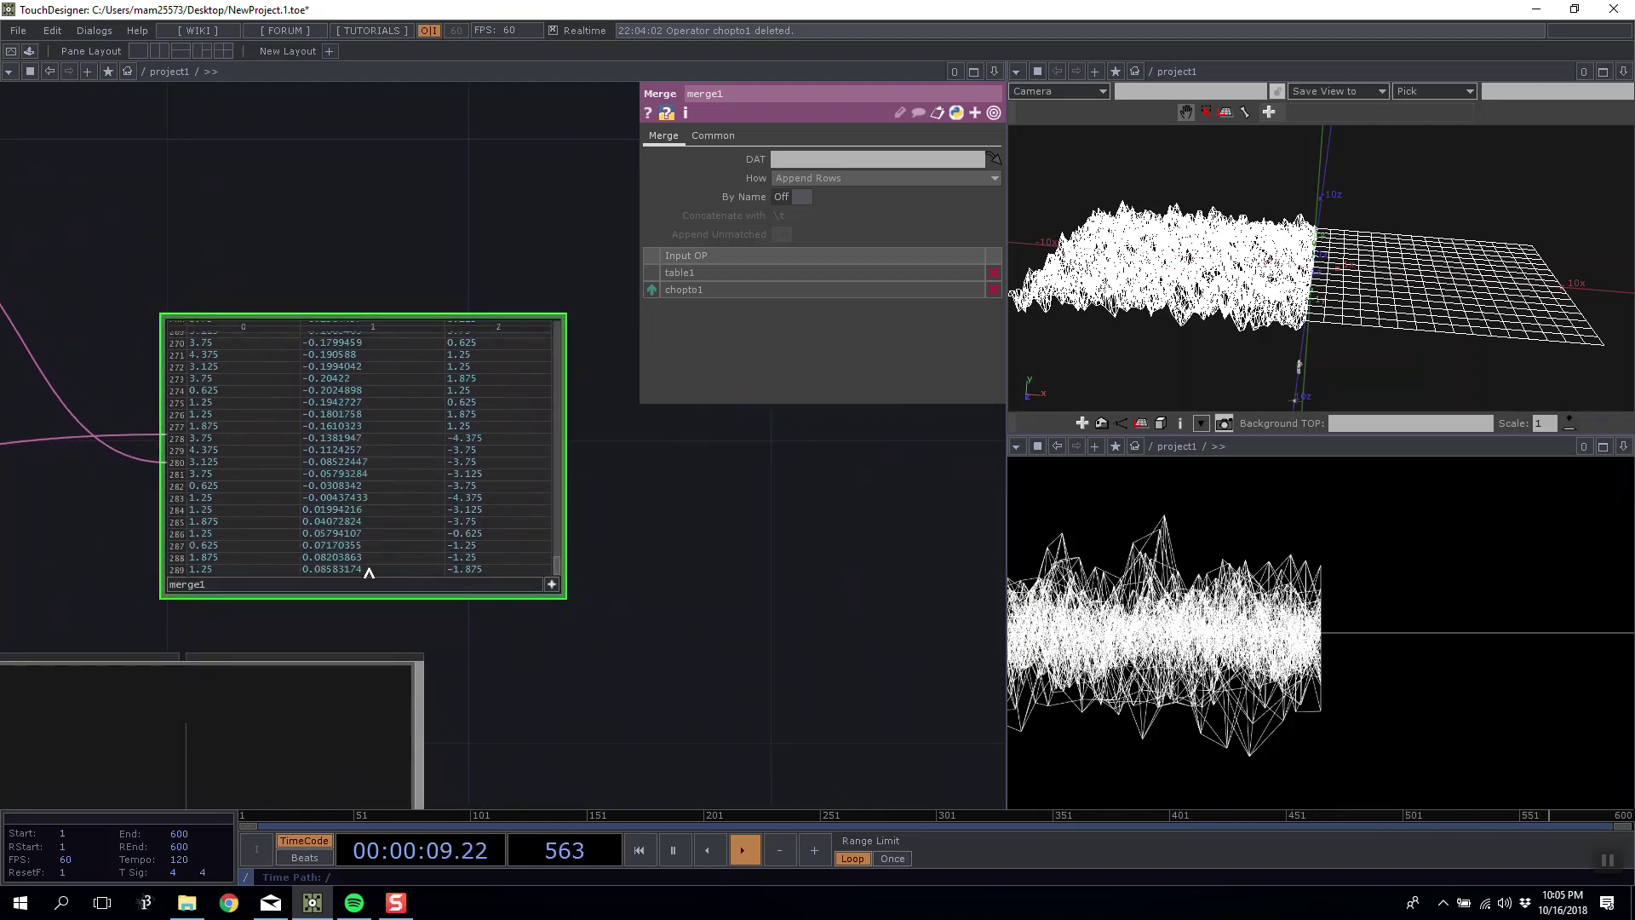
left_click_drag(556, 571, 566, 294)
left_click(552, 585)
key("Tab")
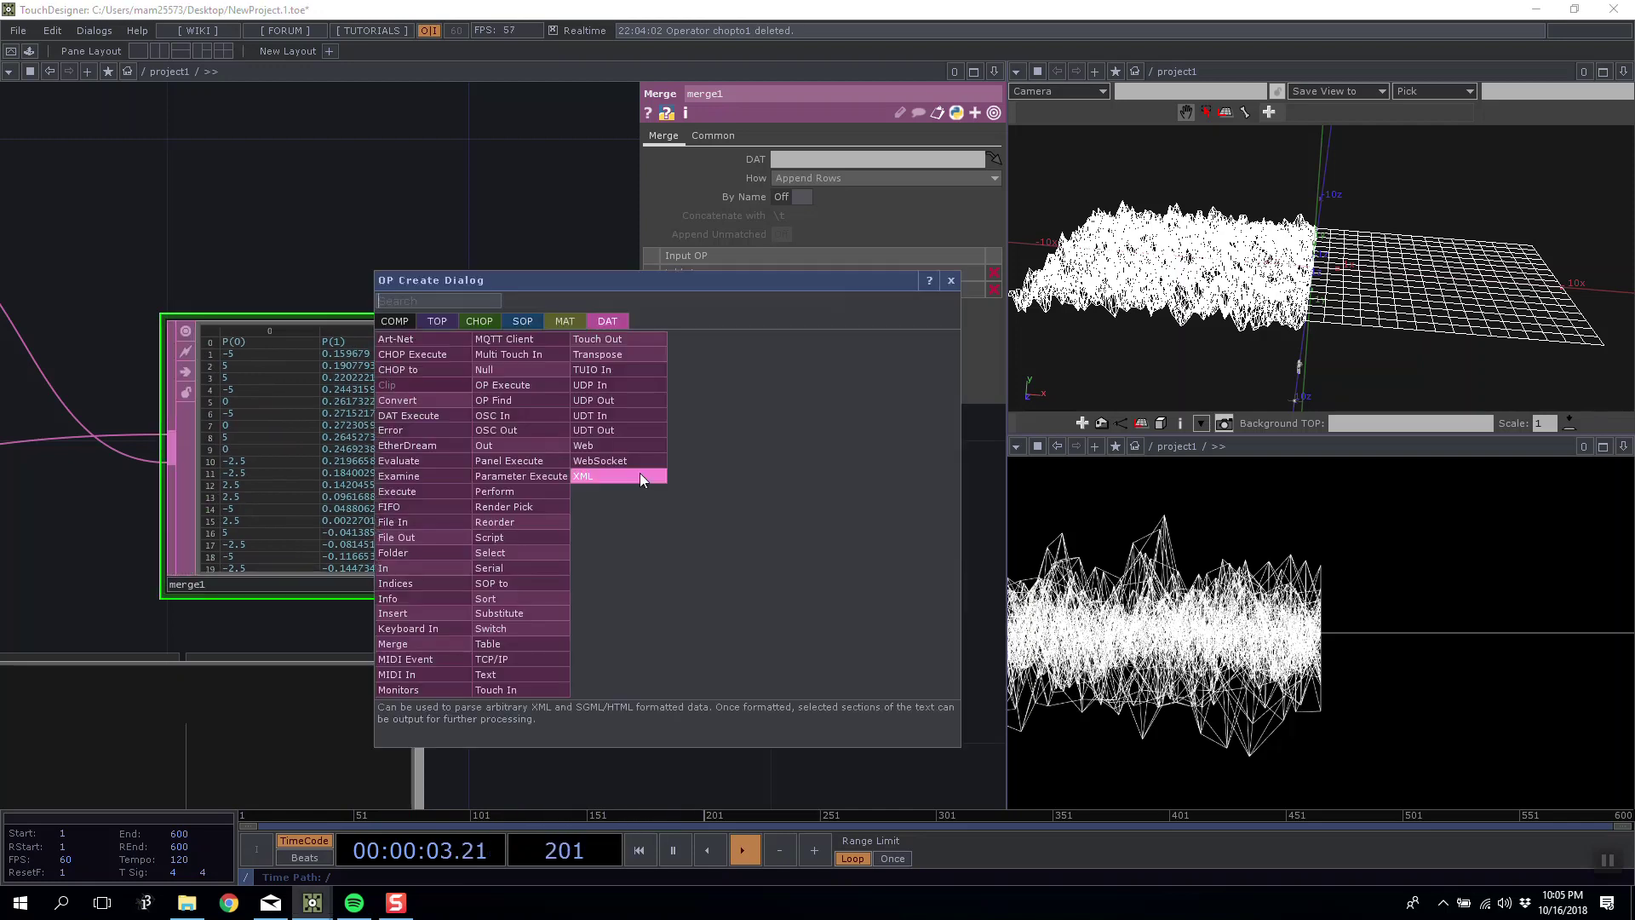
left_click(523, 322)
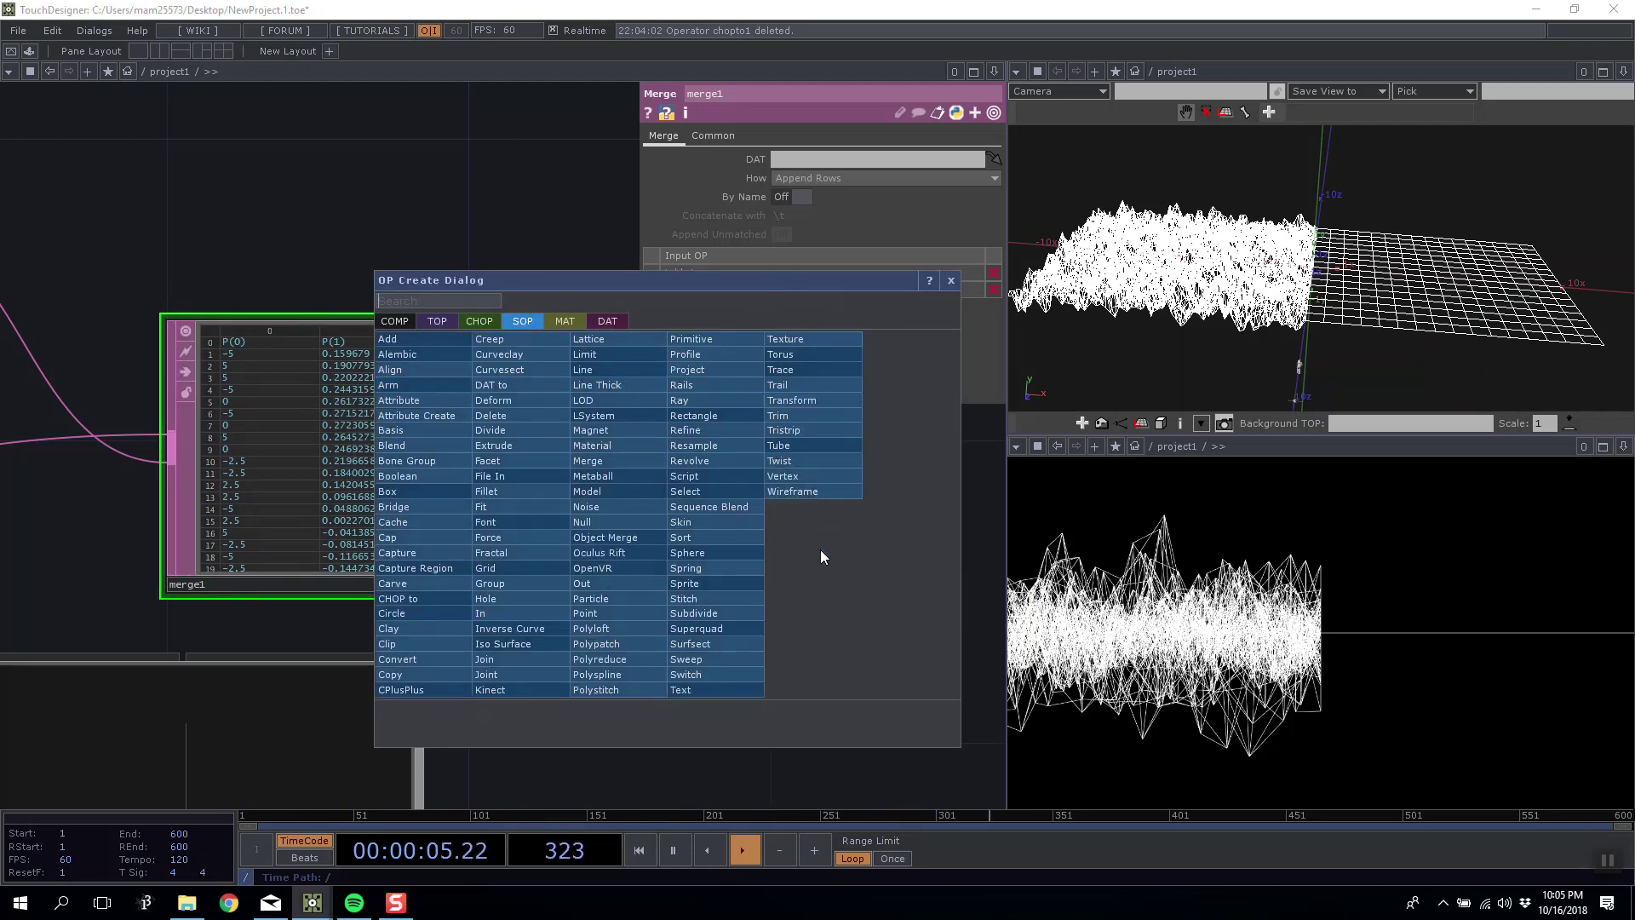
left_click(412, 164)
Add a DAT to SOP to the network near merge1 and null1.
scroll(409, 196, "down", 6)
left_click_drag(613, 418, 748, 423)
left_click_drag(278, 448, 191, 469)
double_click(533, 340)
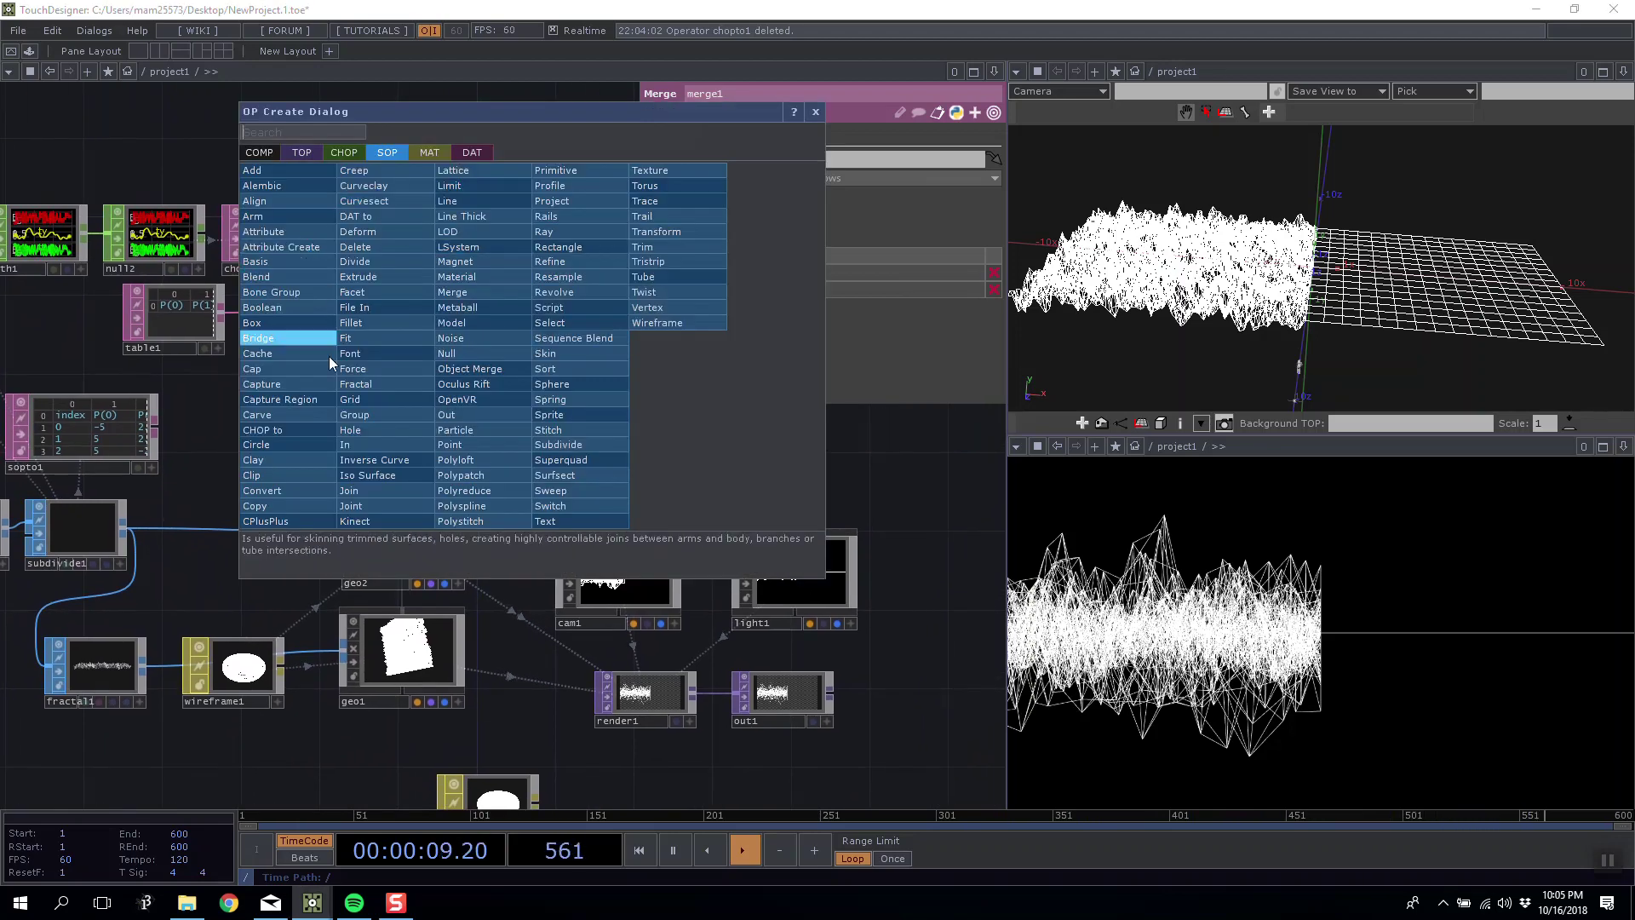
type("dat")
left_click(359, 218)
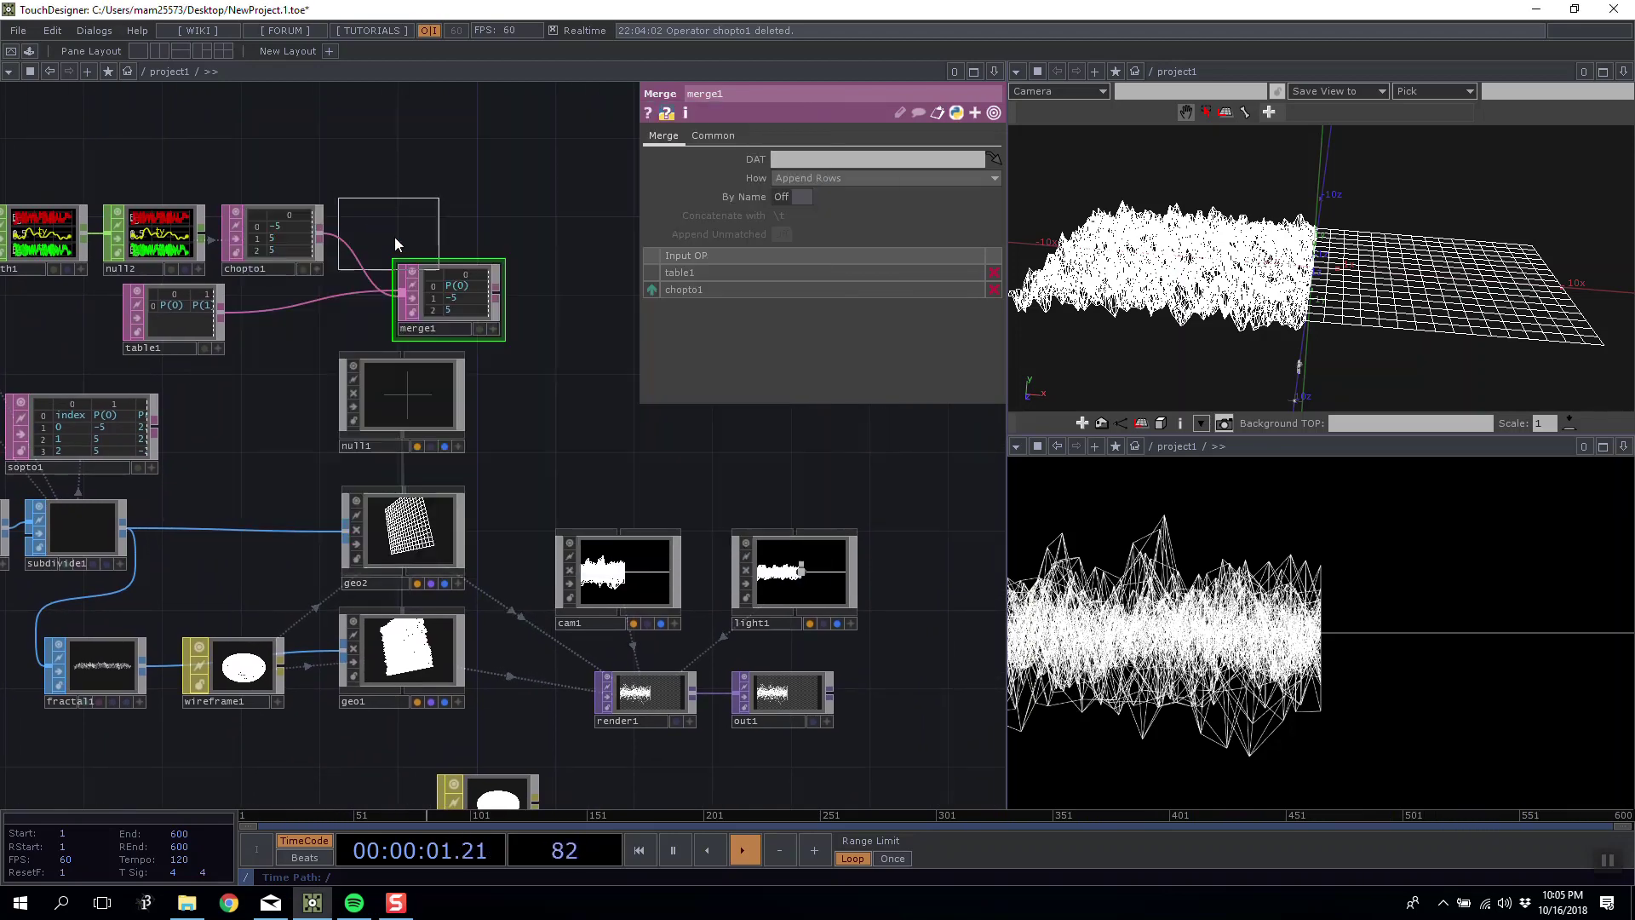
left_click(588, 377)
Assign merge1 as datto1's Points DAT, connect subdivide1 to its input, and place the node above the subdivide1 wire.
left_click_drag(462, 295, 305, 433)
left_click(575, 341)
left_click_drag(165, 508, 484, 561)
scroll(323, 439, "up", 8)
scroll(302, 451, "down", 6)
left_click_drag(460, 471, 226, 436)
scroll(512, 392, "up", 5)
scroll(515, 393, "down", 7)
left_click_drag(349, 413, 427, 409)
left_click_drag(297, 371, 389, 368)
scroll(300, 432, "up", 3)
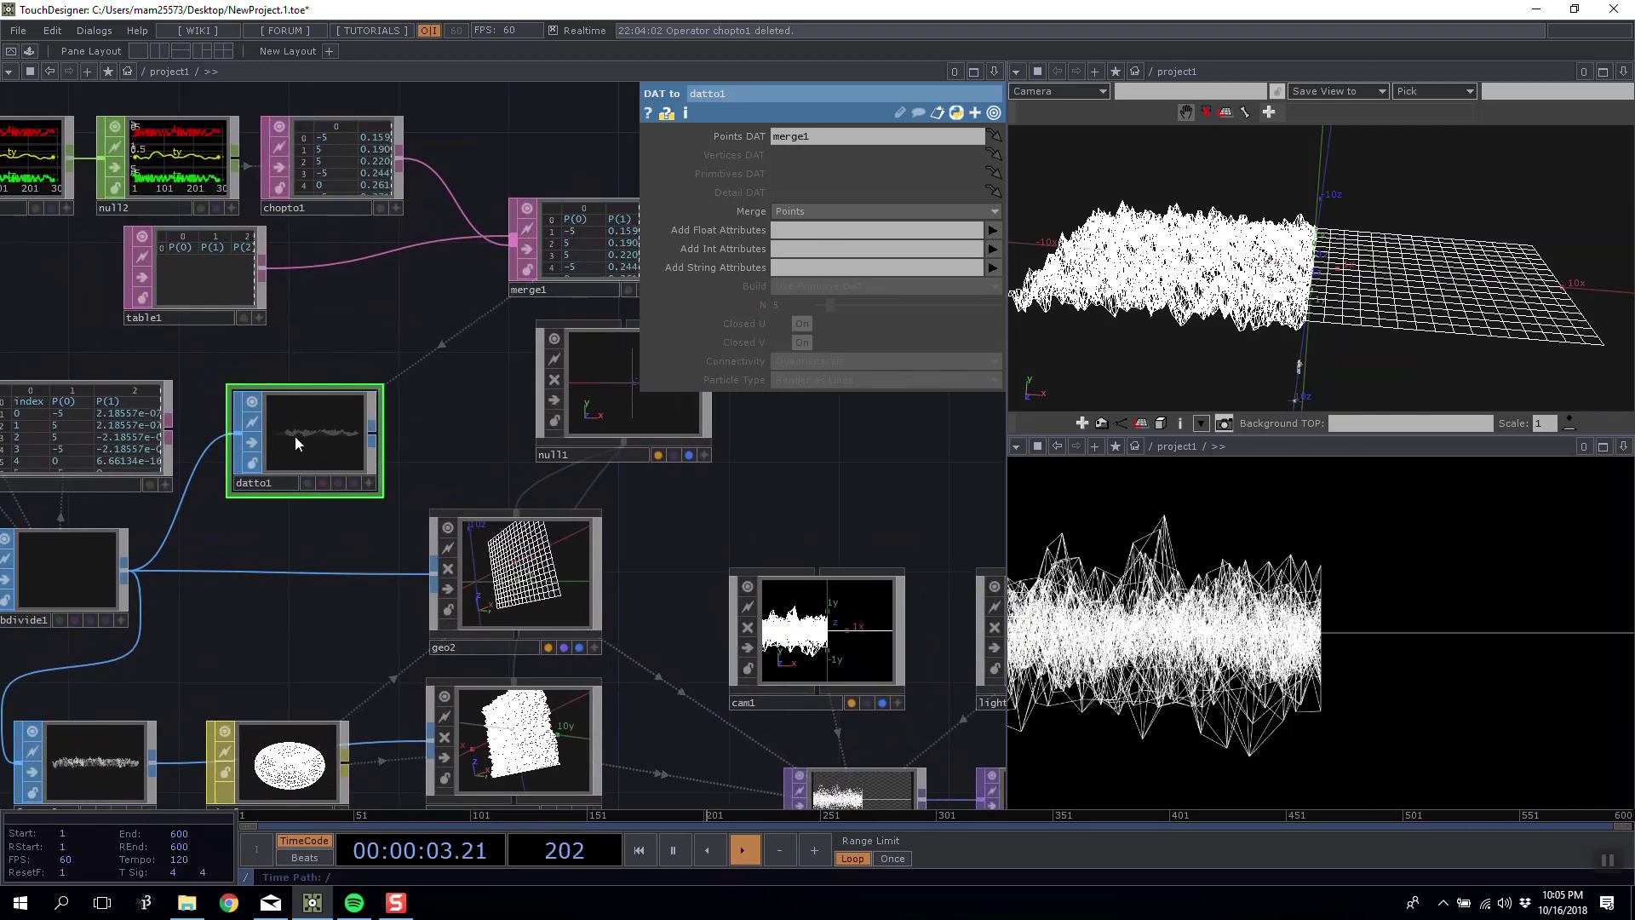
left_click_drag(295, 436, 351, 436)
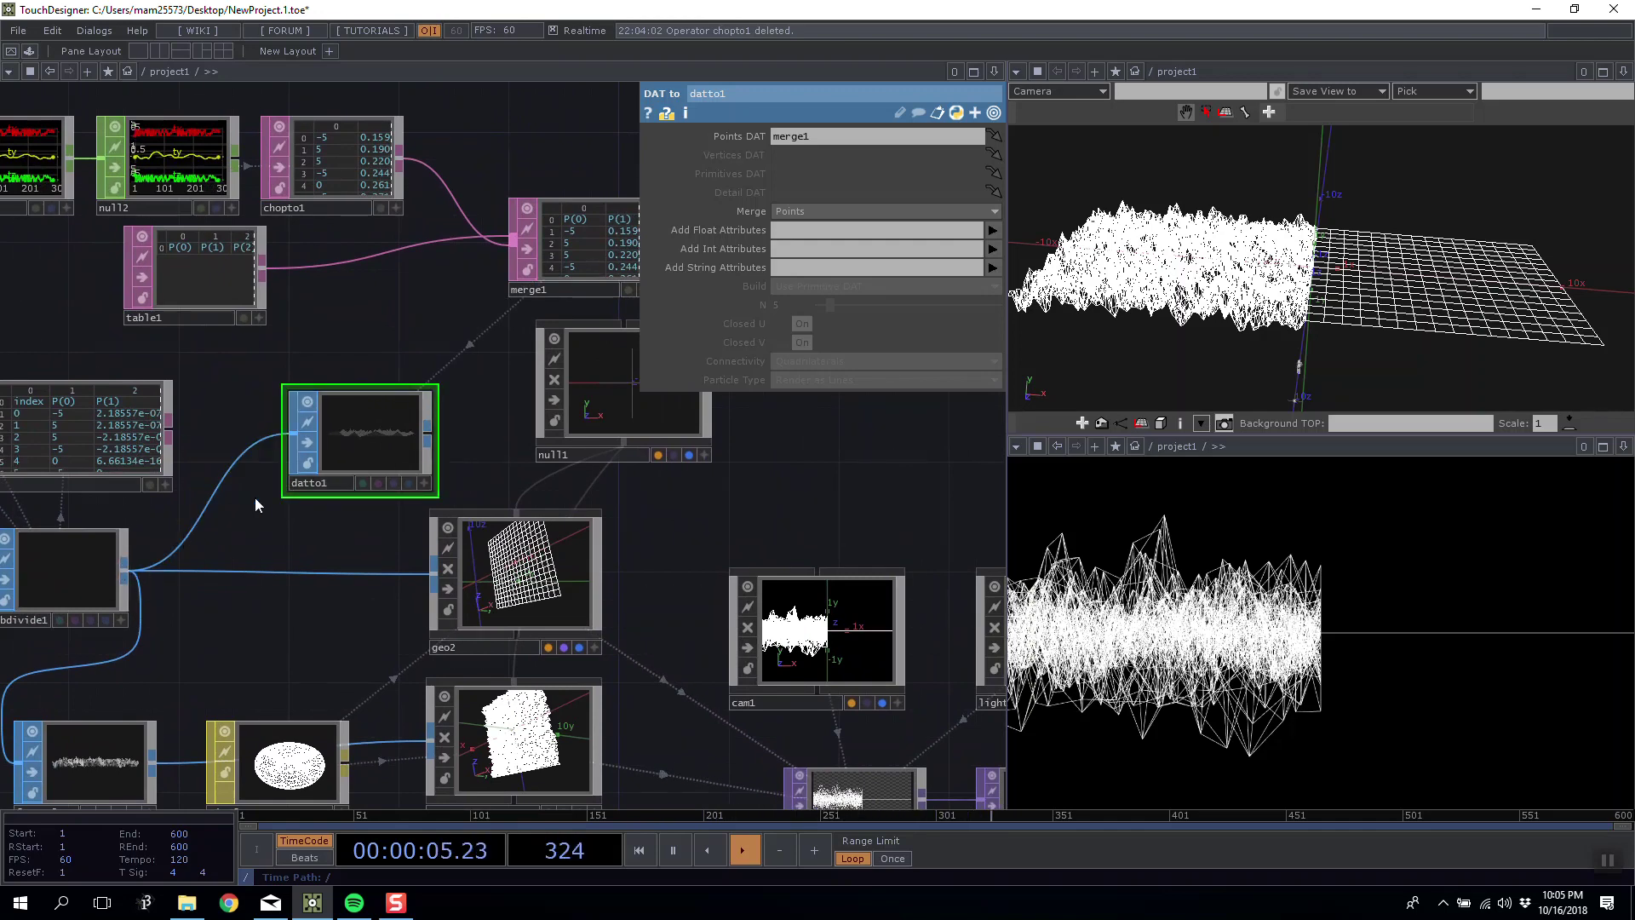
Examine the displaced surface in datto1's viewer and home its view on the geometry.
scroll(367, 416, "up", 5)
scroll(429, 510, "up", 2)
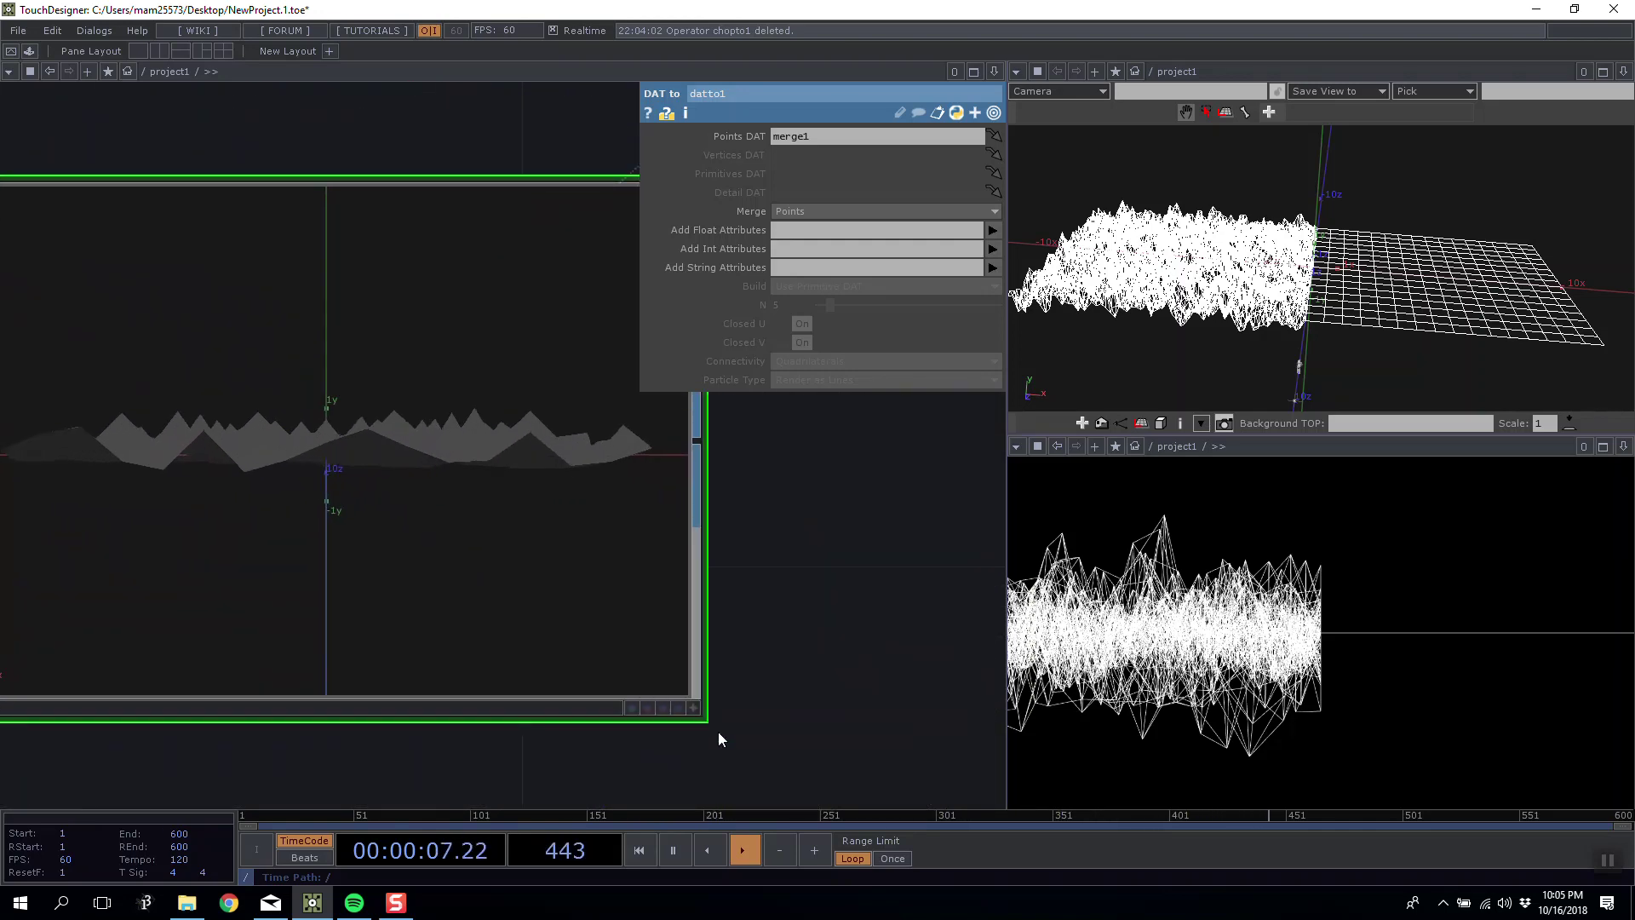
left_click_drag(401, 490, 289, 483)
scroll(626, 481, "down", 4)
mouse_move(570, 424)
left_mouse_down()
mouse_move(566, 486)
mouse_move(493, 456)
mouse_move(574, 447)
mouse_move(556, 446)
left_mouse_up()
right_click(556, 446)
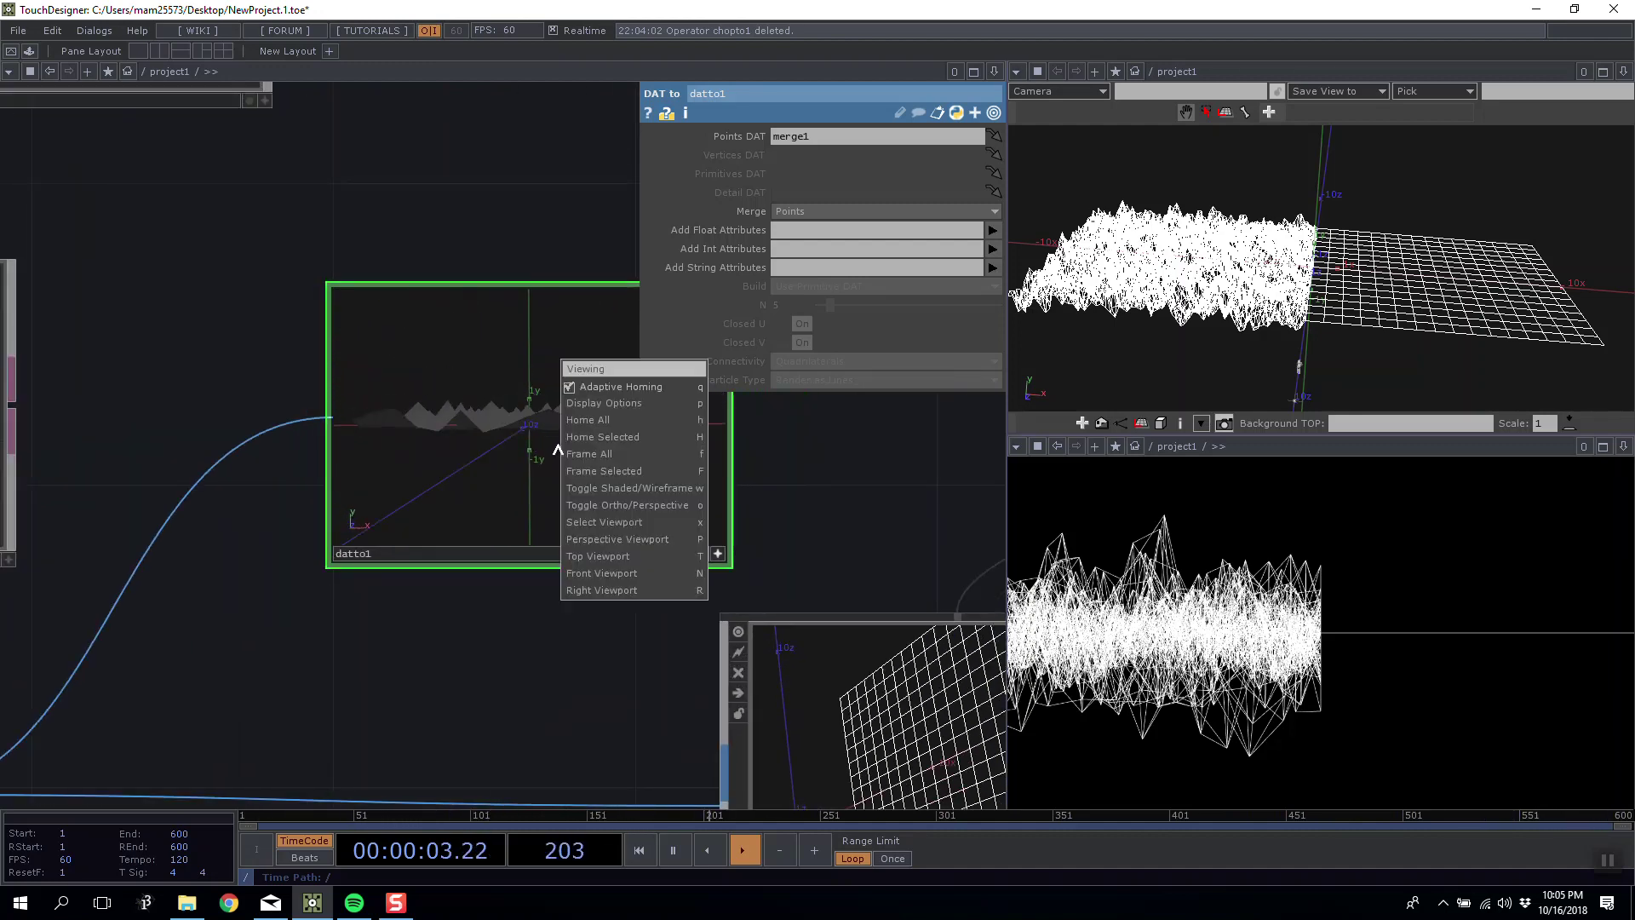
left_click(598, 422)
left_click_drag(792, 466, 639, 462)
scroll(607, 474, "down", 2)
scroll(604, 475, "down", 1)
left_click(577, 522)
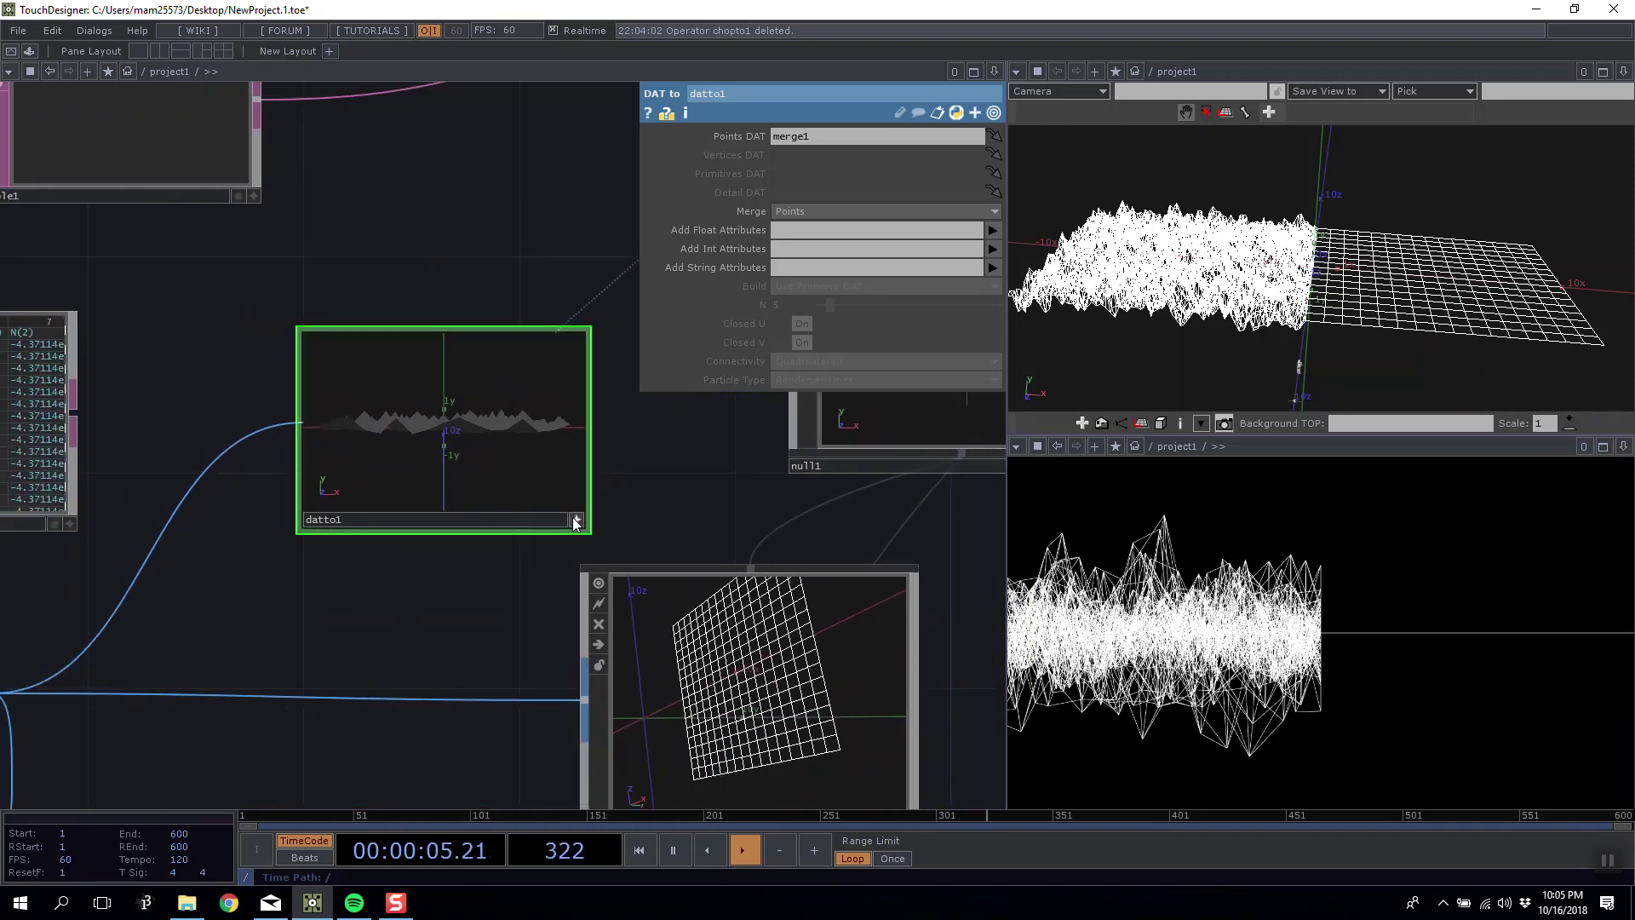
Place datto1 between subdivide1 and geo2, and feed its output into geo2.
left_click_drag(516, 472, 465, 471)
left_click_drag(523, 528, 530, 698)
left_click_drag(455, 454, 352, 669)
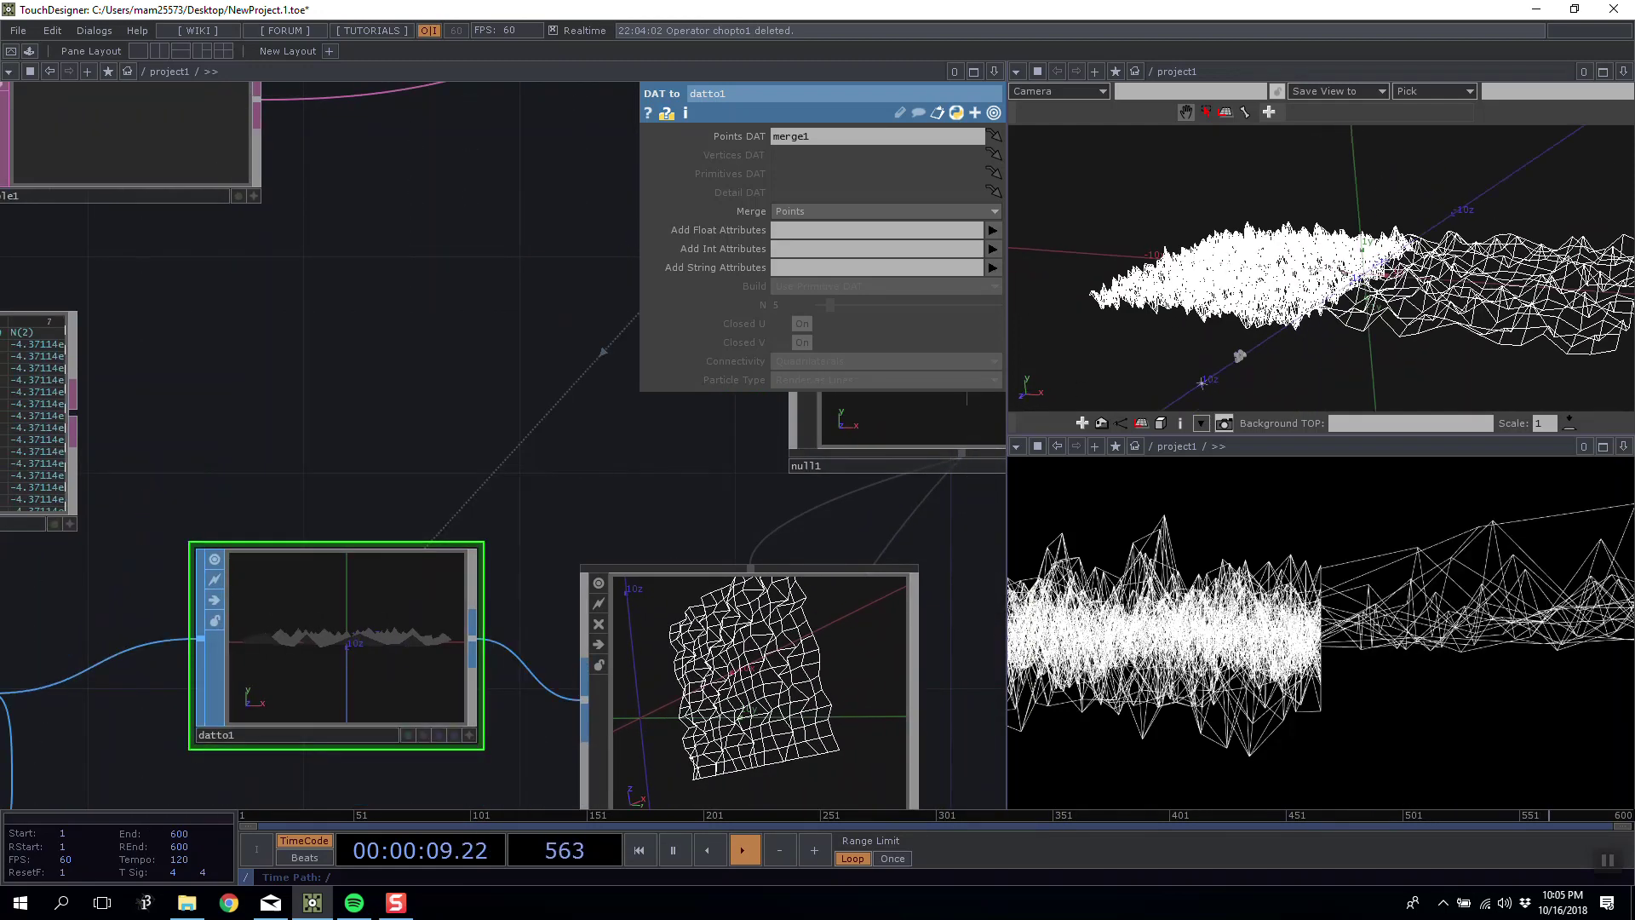
left_click_drag(1366, 267, 1372, 256)
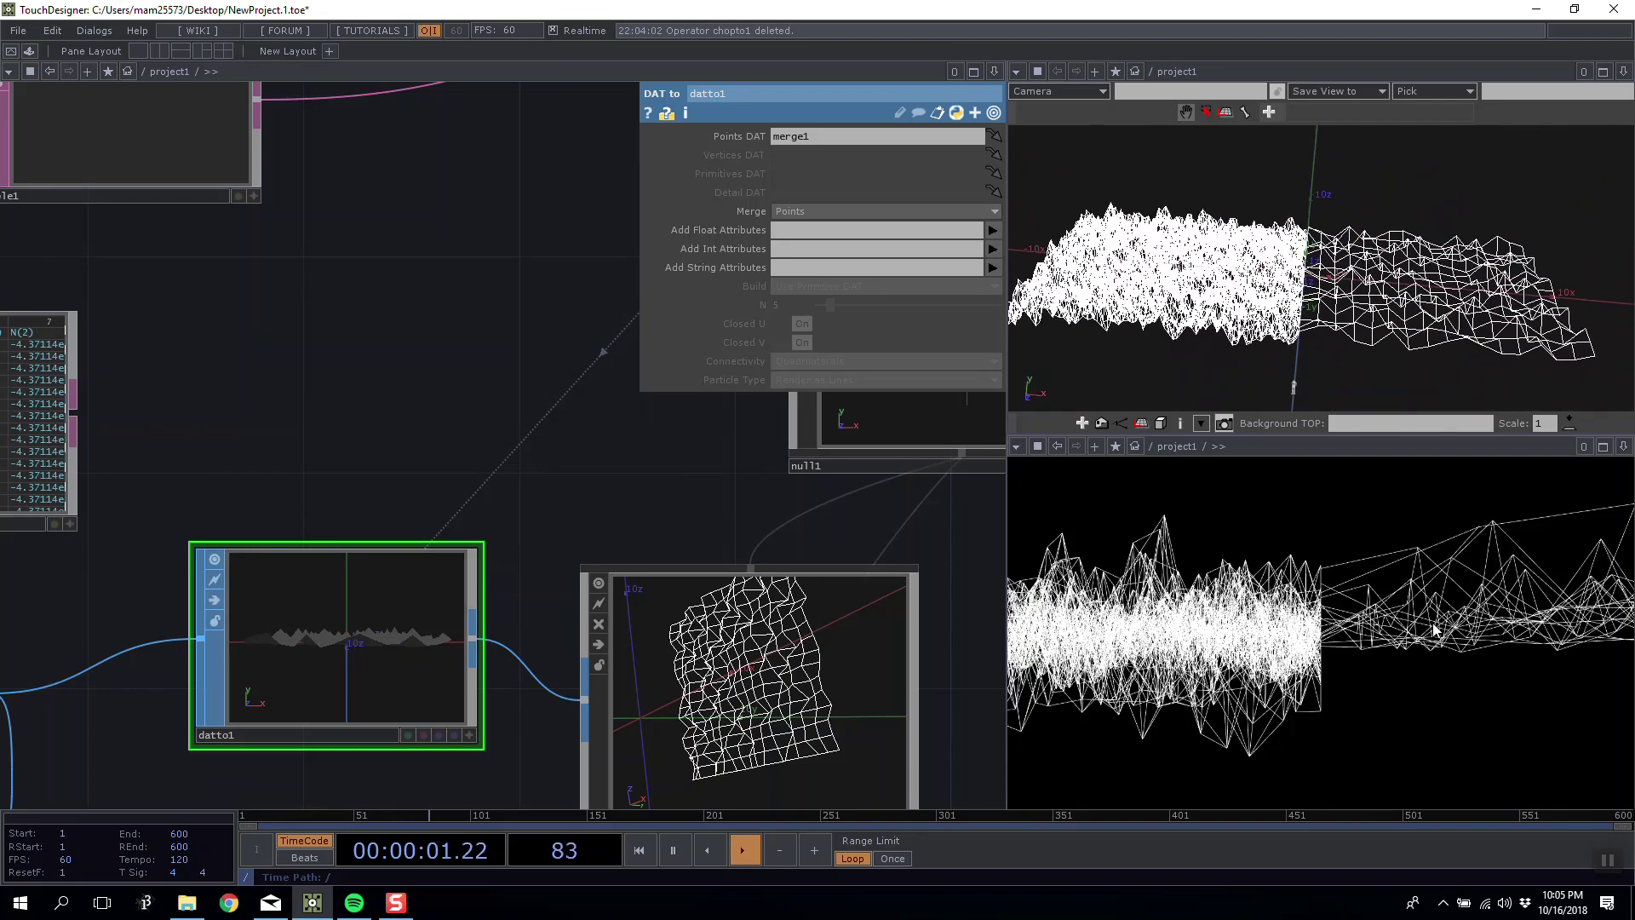
Move cam1 back by setting its Z translate to 29.
scroll(475, 511, "down", 5)
left_click(720, 635)
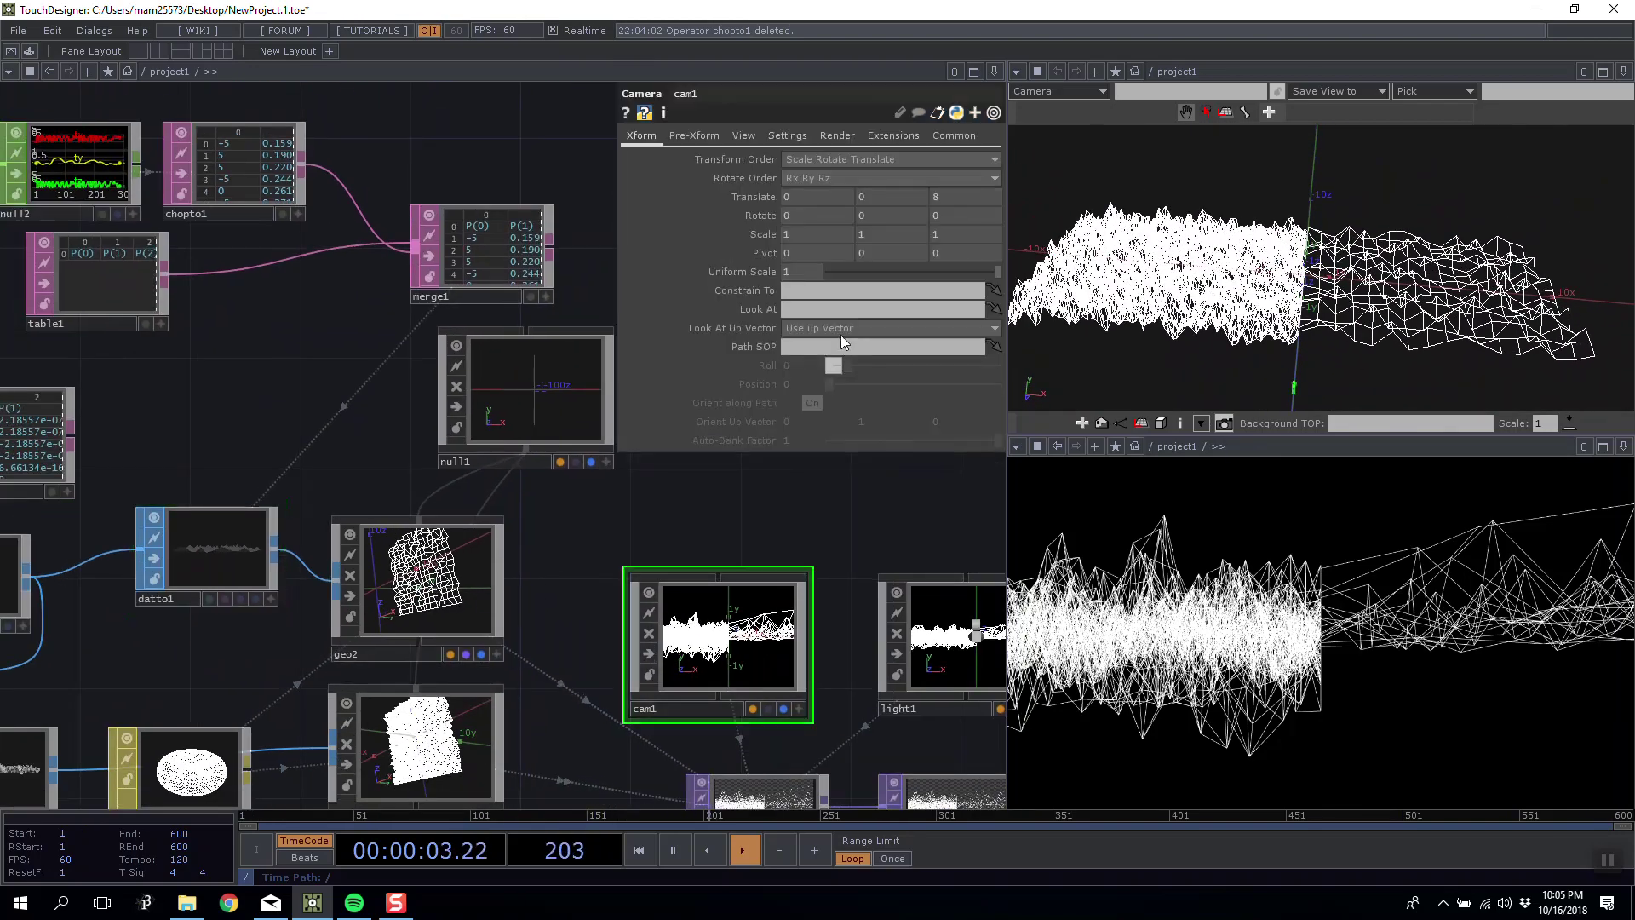
left_click_drag(943, 201, 985, 213)
Inspect both meshes in the scene viewer and compare the geometry info of fractal1 and datto1.
left_click_drag(1431, 257, 1361, 345)
right_click_drag(1329, 315, 1180, 256)
mouse_move(1180, 251)
left_mouse_down()
mouse_move(1165, 265)
mouse_move(1153, 190)
mouse_move(1107, 219)
mouse_move(1168, 295)
mouse_move(1172, 261)
left_mouse_up()
right_click_drag(1172, 261, 1254, 290)
left_click_drag(1254, 290, 1196, 372)
left_click_drag(786, 535, 571, 380)
scroll(513, 431, "down", 3)
left_click_drag(248, 624, 562, 585)
middle_click(281, 512)
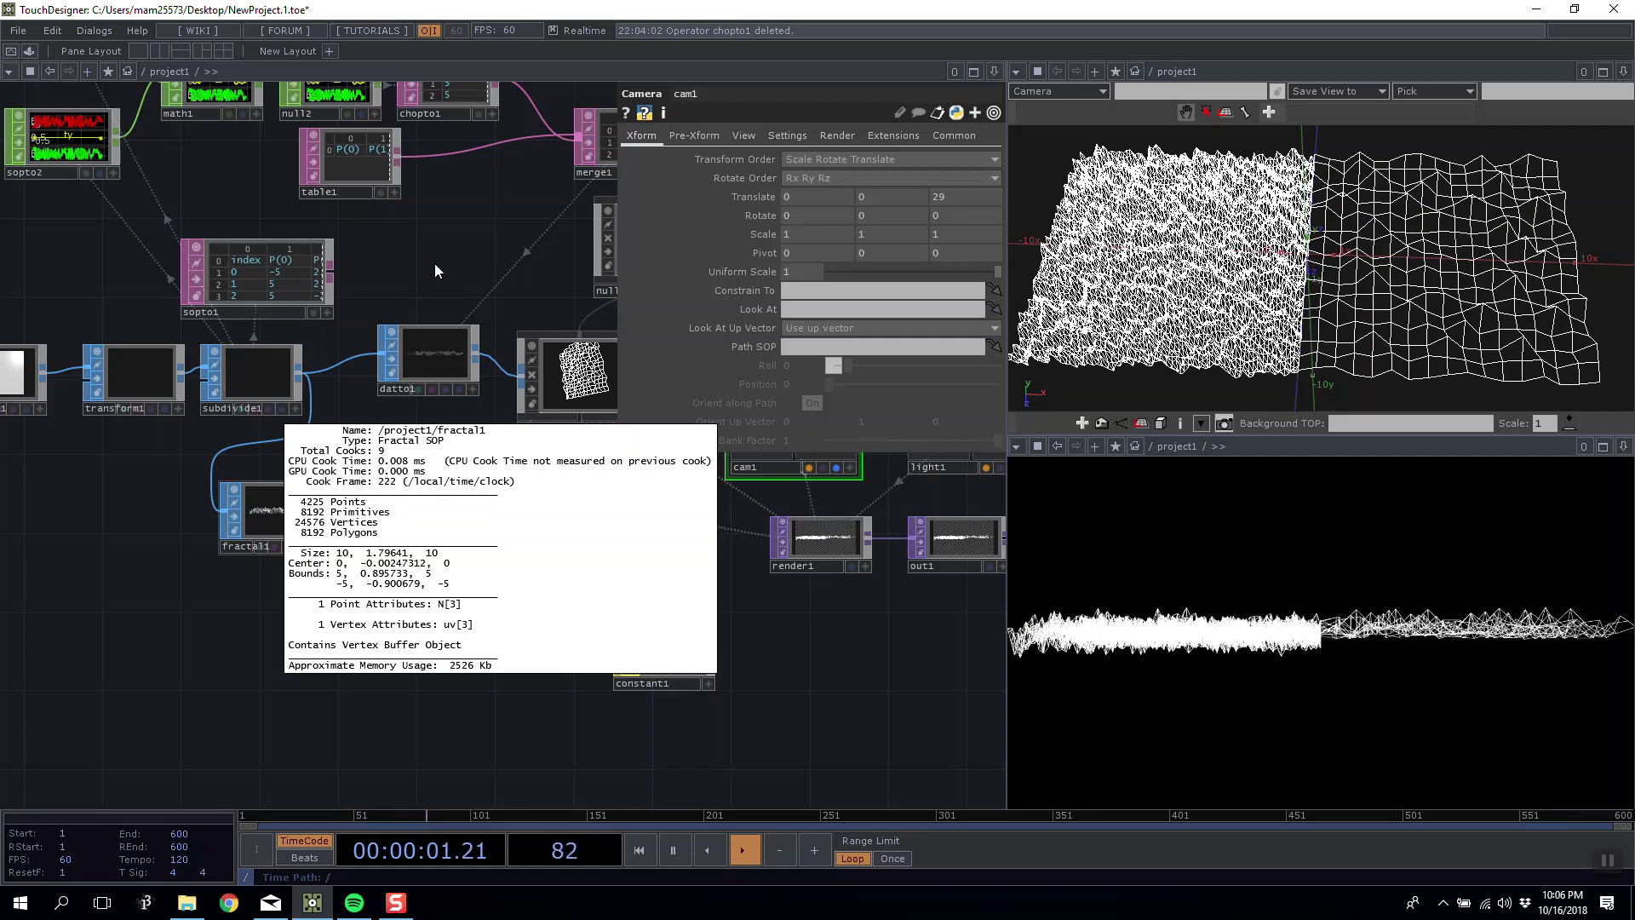
middle_click(421, 366)
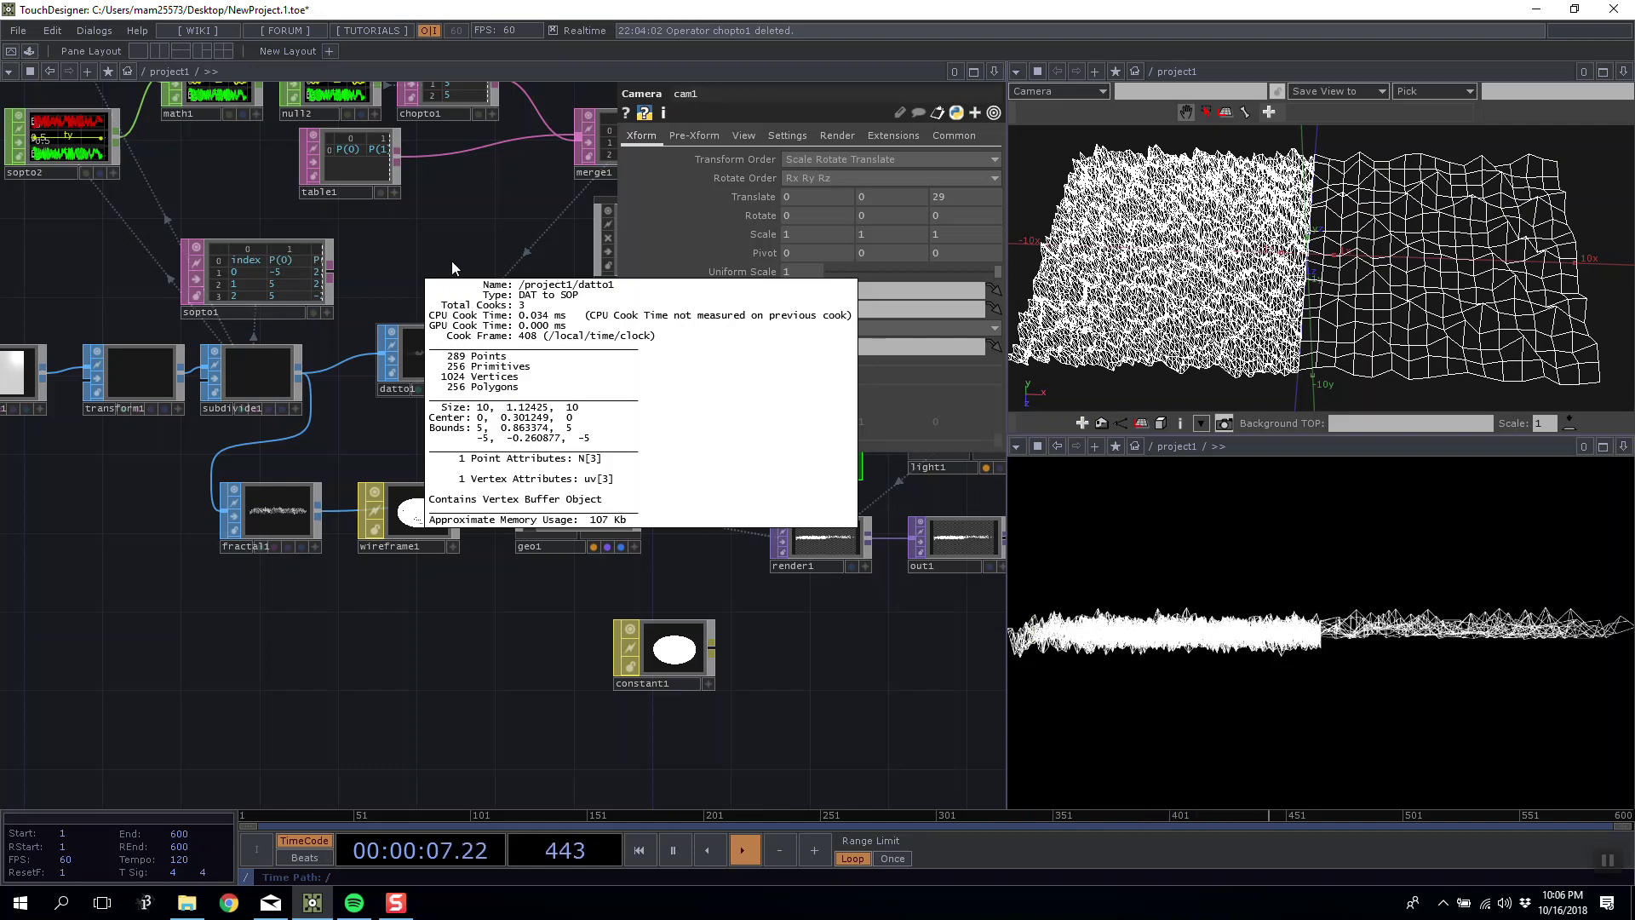
Try out different X translate and X rotate values on noise1, and reset the rotation to 0.
left_click_drag(512, 210, 225, 404)
left_click_drag(327, 355, 342, 305)
left_click_drag(388, 447, 310, 467)
left_click_drag(378, 403, 515, 416)
left_click_drag(353, 402, 556, 390)
left_click_drag(348, 470, 328, 488)
left_click_drag(184, 326, 303, 430)
left_click(228, 300)
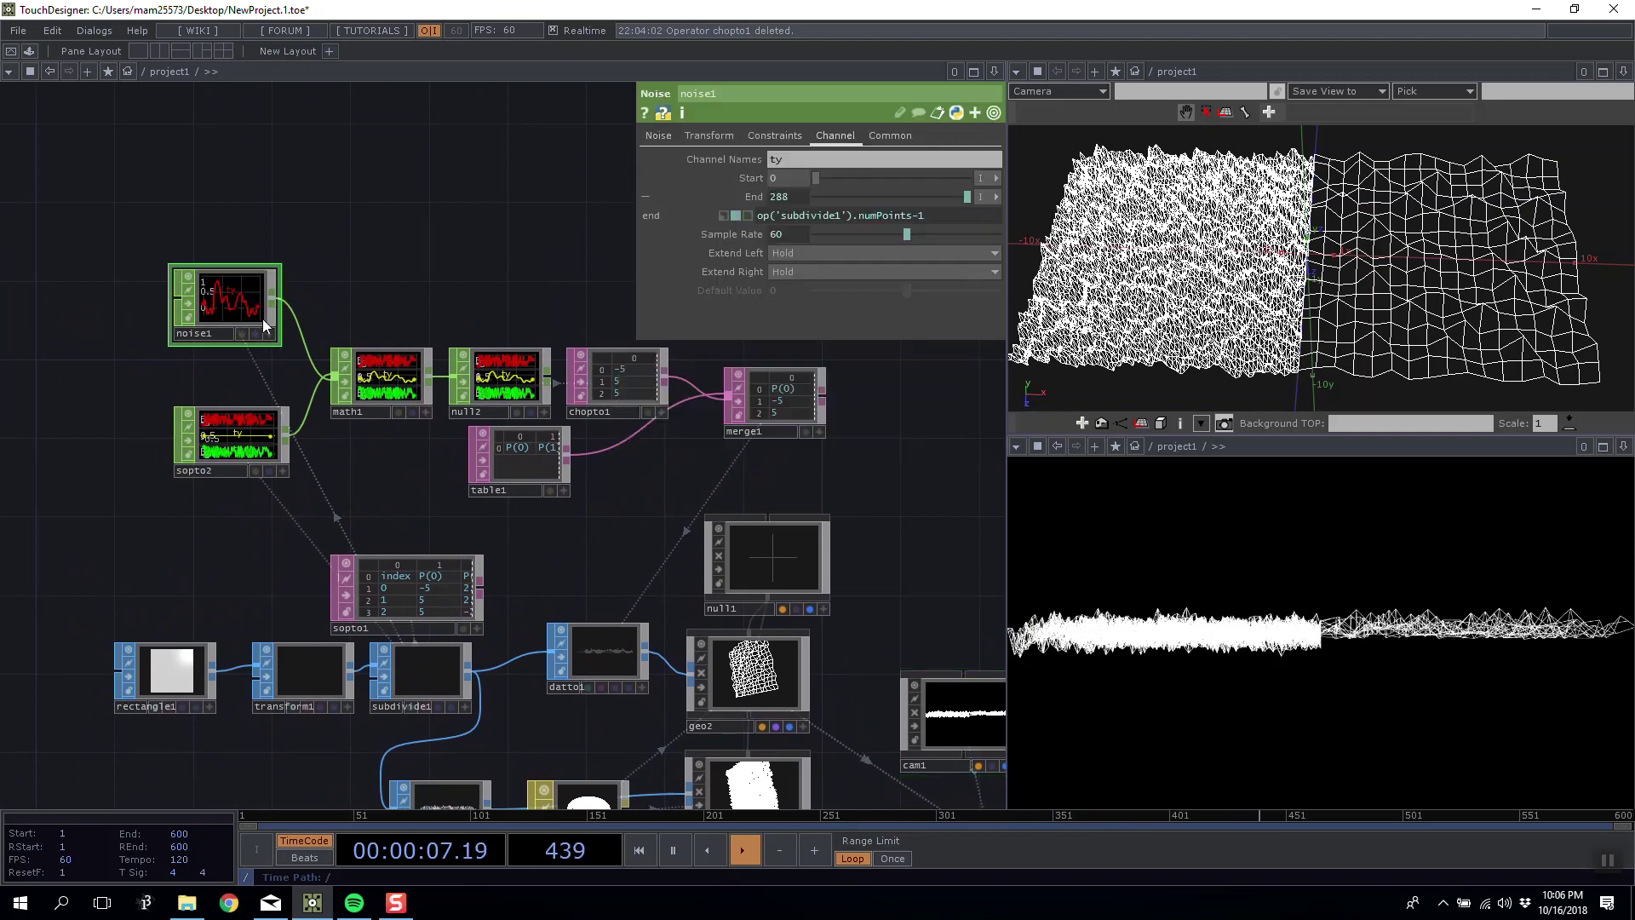
left_click(707, 136)
mouse_move(804, 163)
middle_mouse_down()
mouse_move(800, 195)
mouse_move(818, 196)
mouse_move(799, 196)
middle_mouse_up()
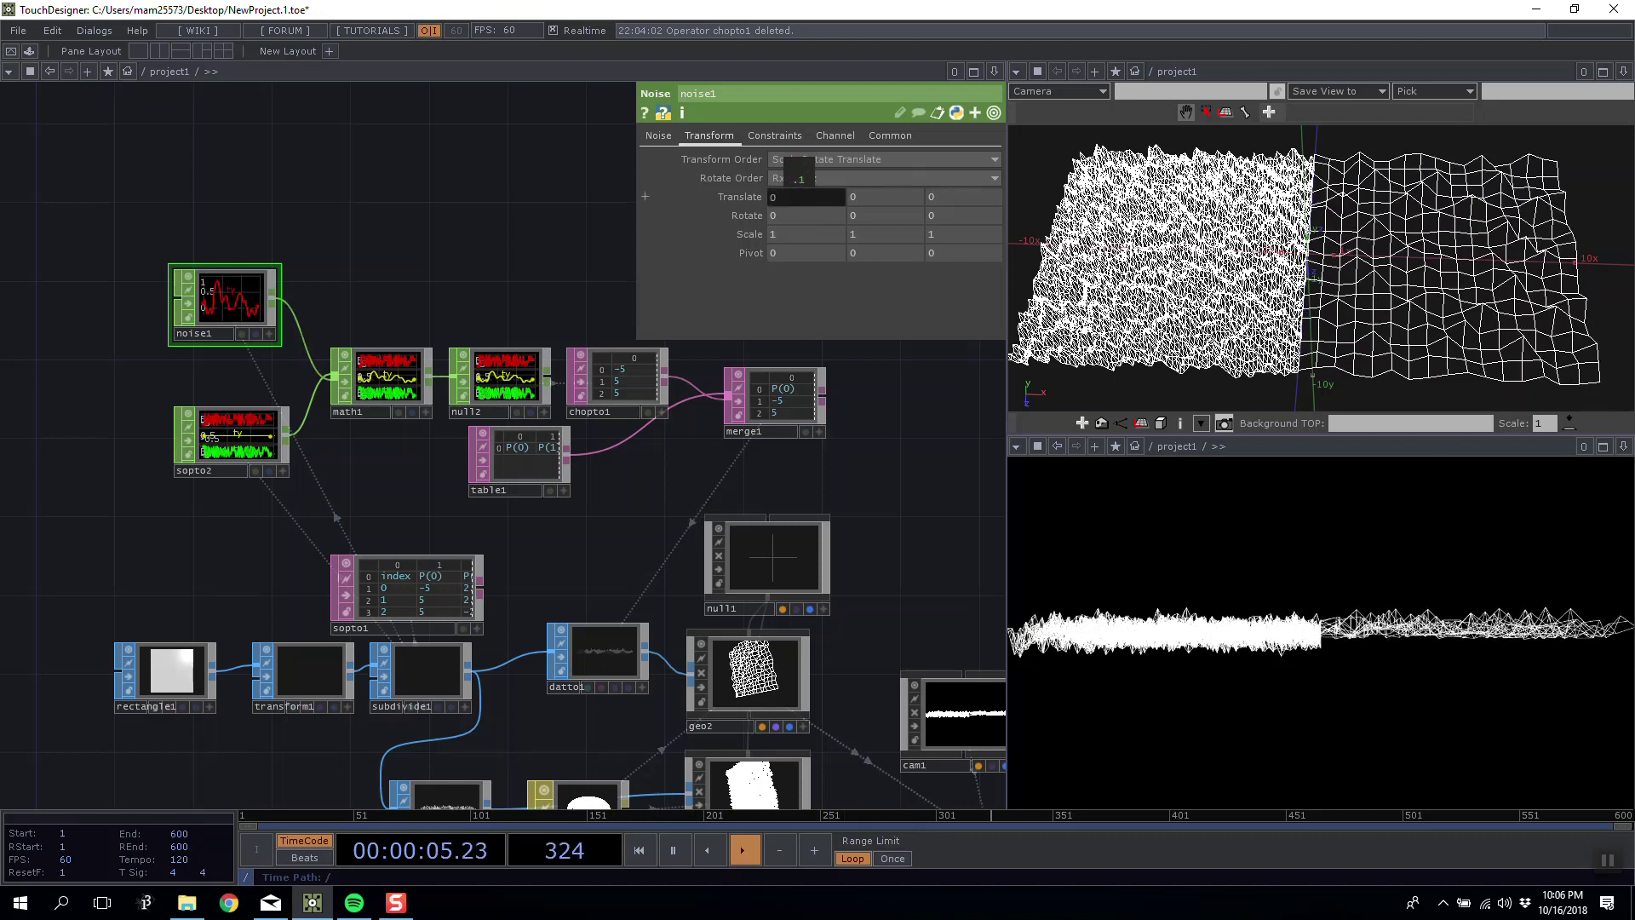
mouse_move(784, 197)
middle_mouse_down()
mouse_move(787, 232)
mouse_move(791, 216)
middle_mouse_up()
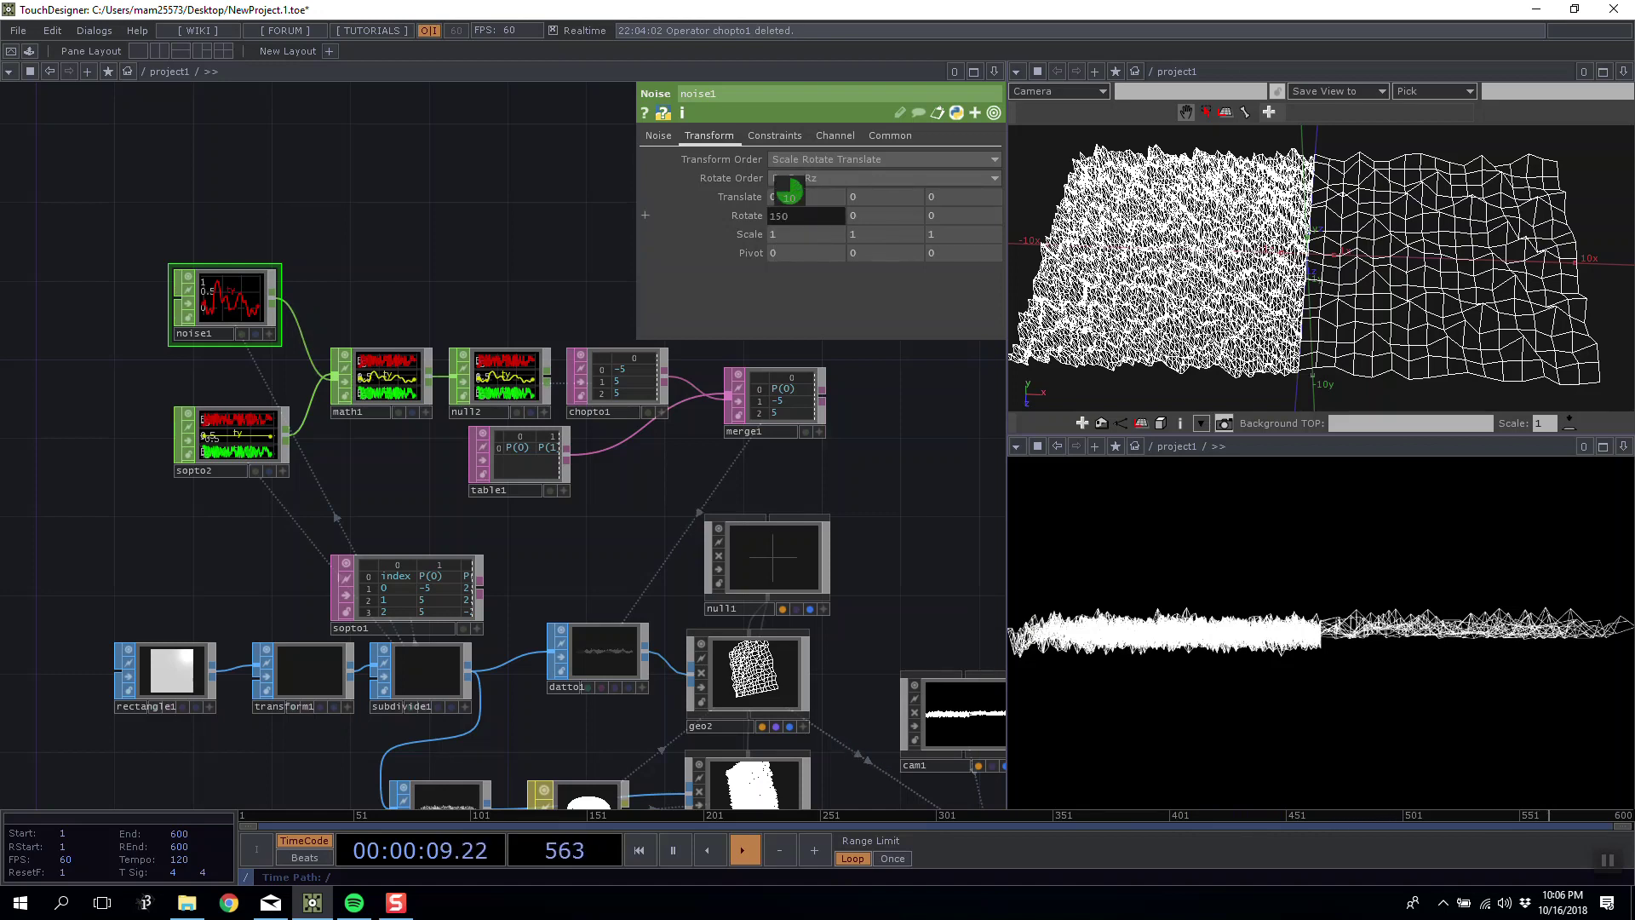
type("0")
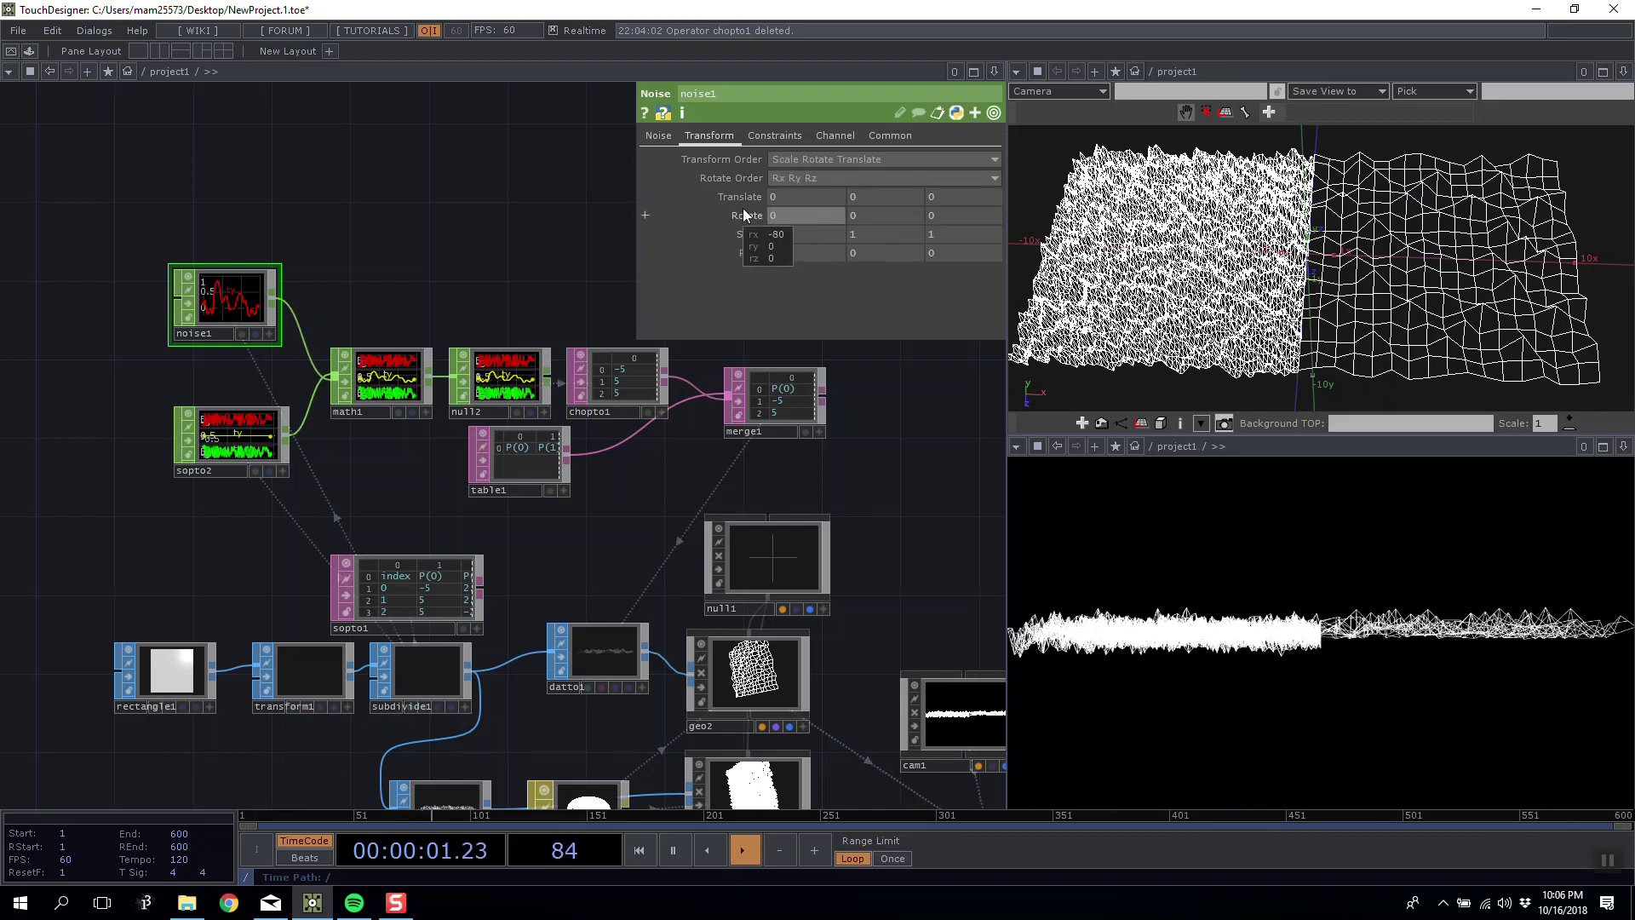
key("Tab")
Drive noise1's X translate with the expression absTime.seconds.
left_click(745, 189)
type("absTime.se")
type("conds")
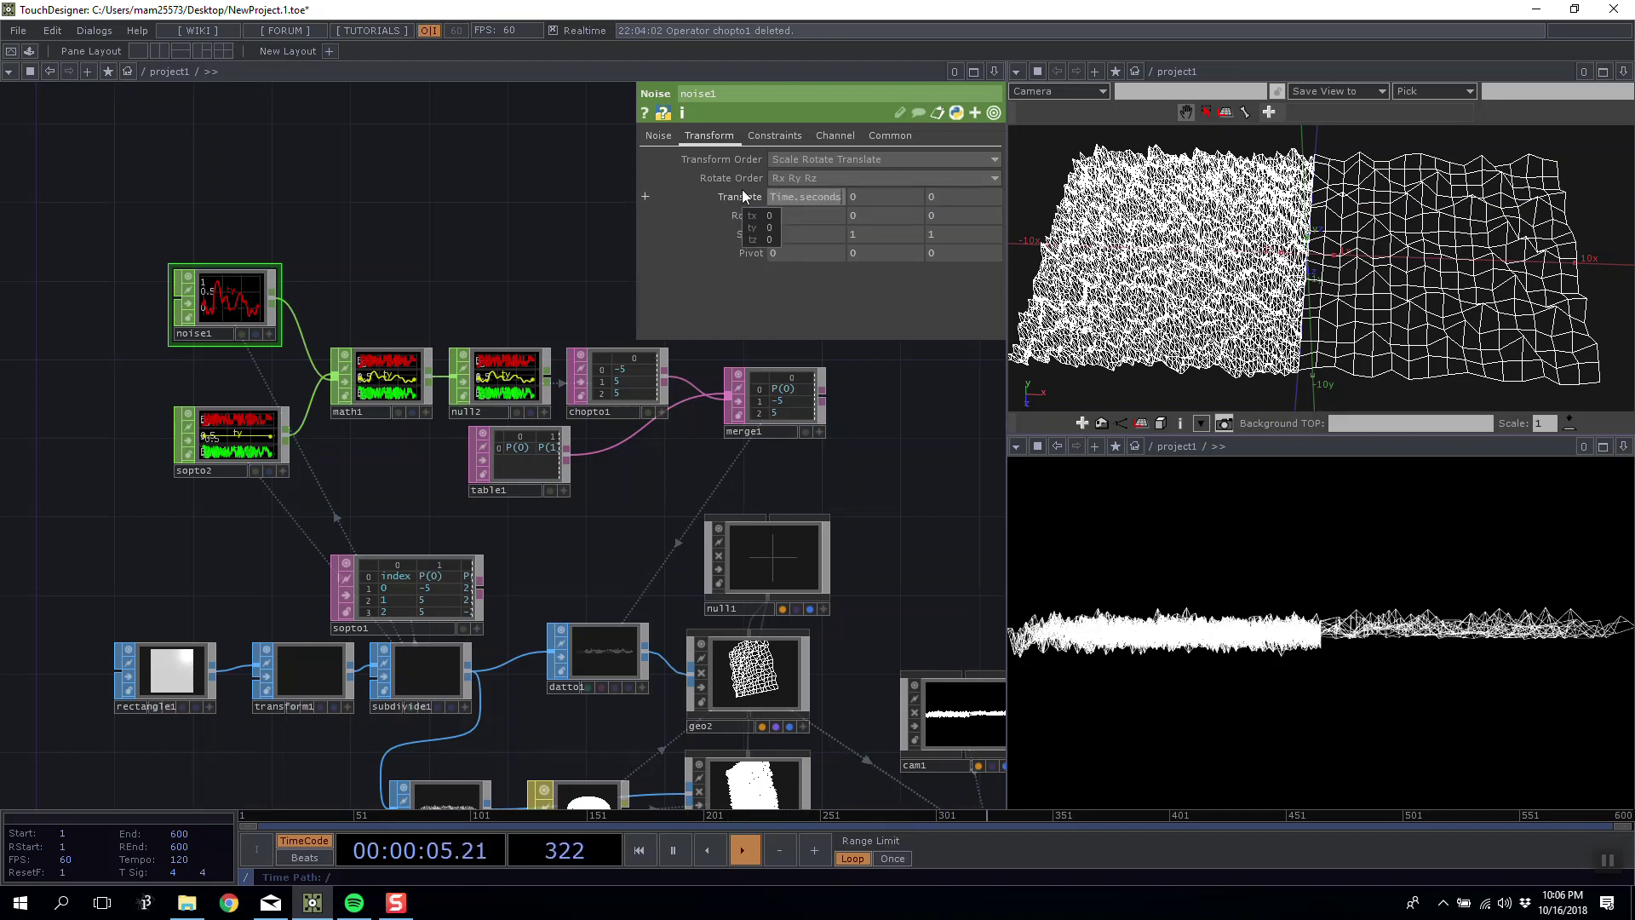
key("Return")
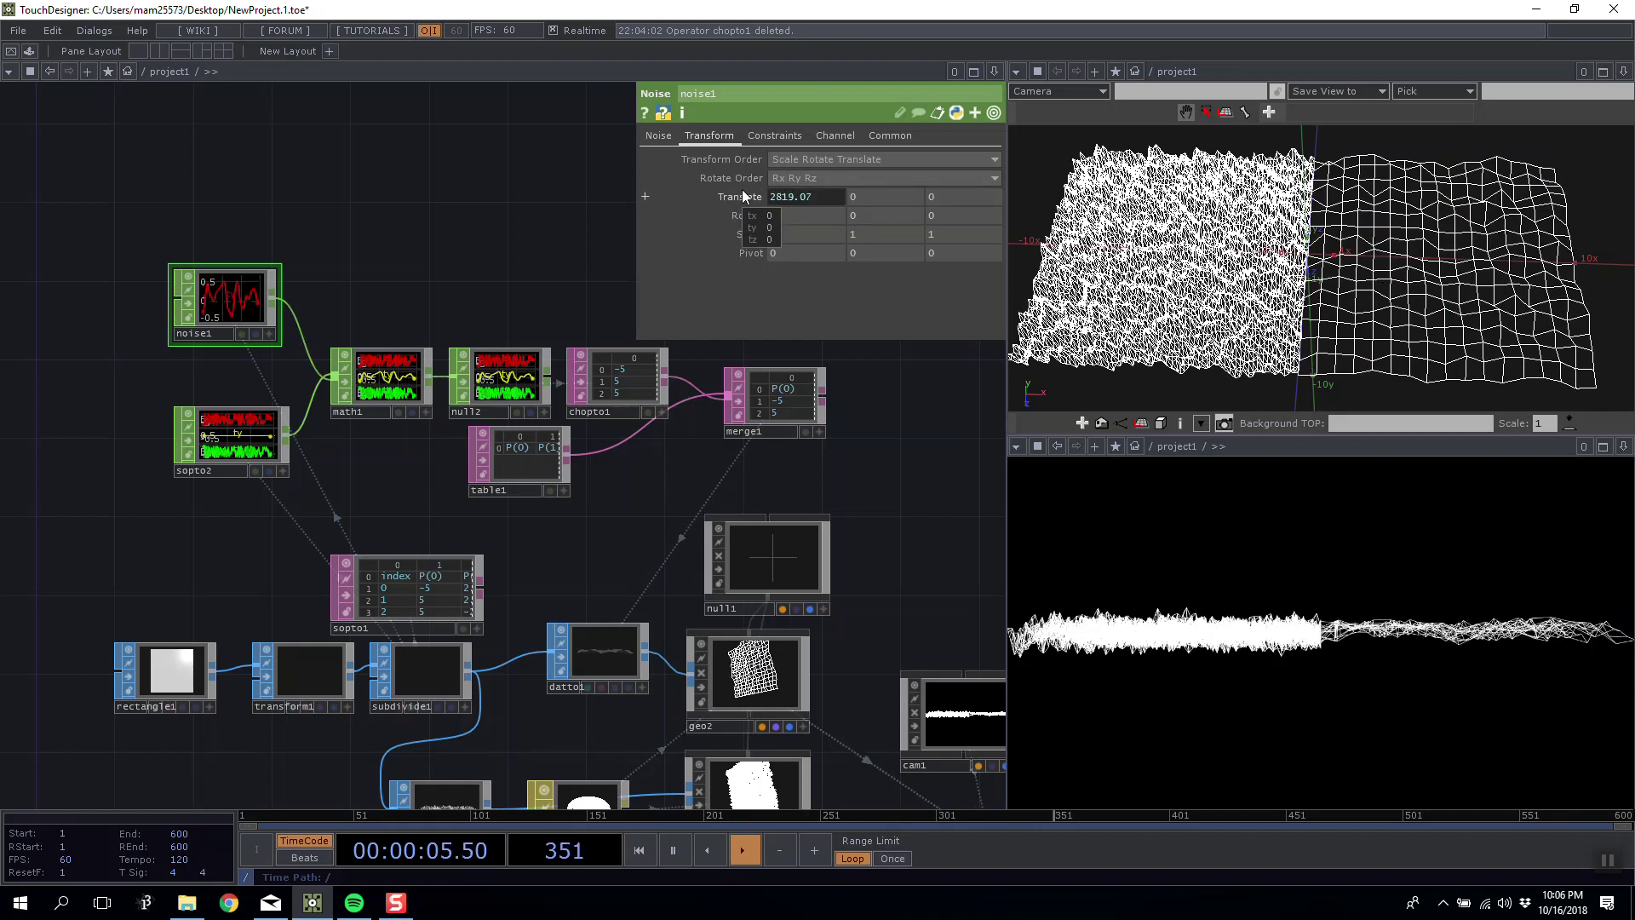
Multiply noise1's X translate expression by 100, reduce the multiplier to 10, and watch the waveform's speed.
left_click(828, 195)
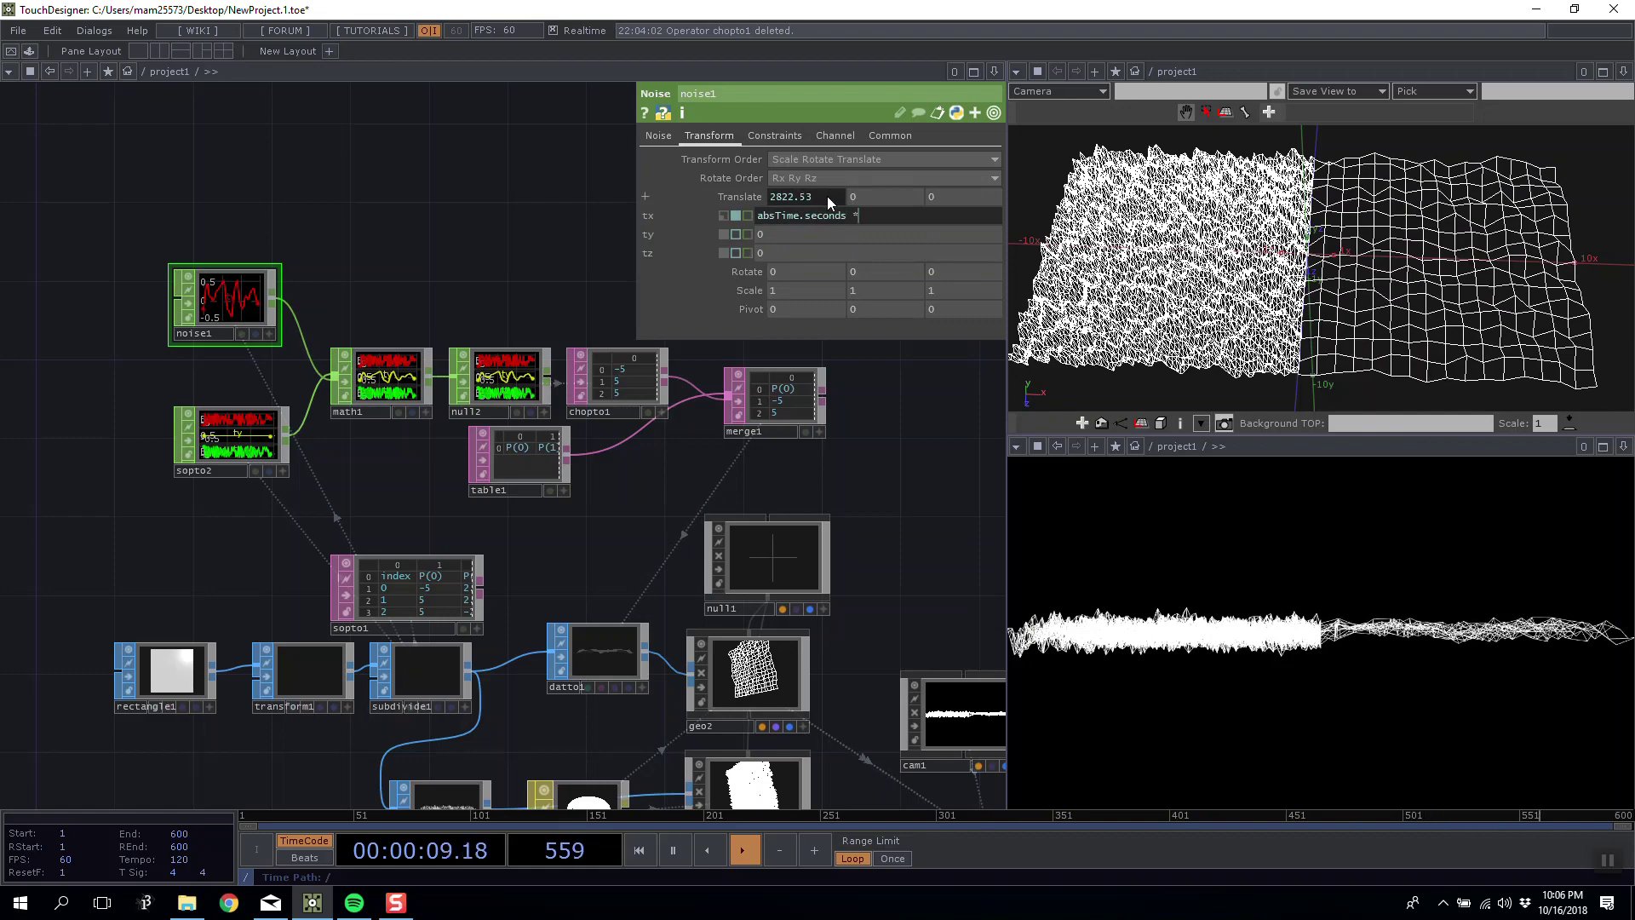
key("BackSpace")
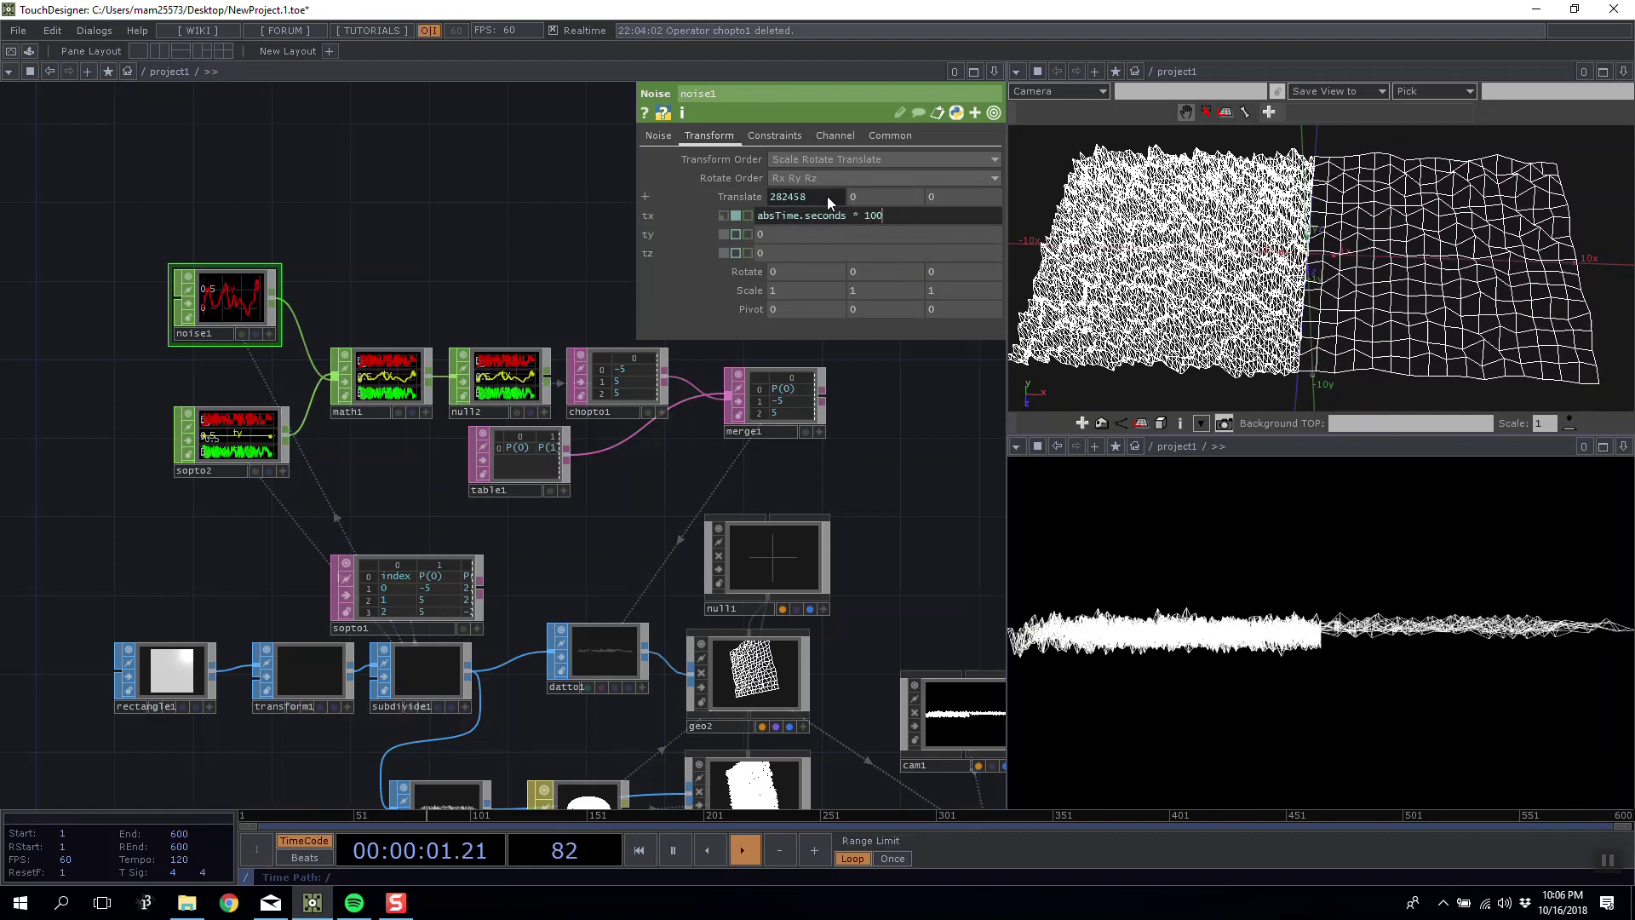
key("Return")
left_click_drag(498, 241, 420, 250)
left_click(794, 197)
scroll(212, 274, "up", 8)
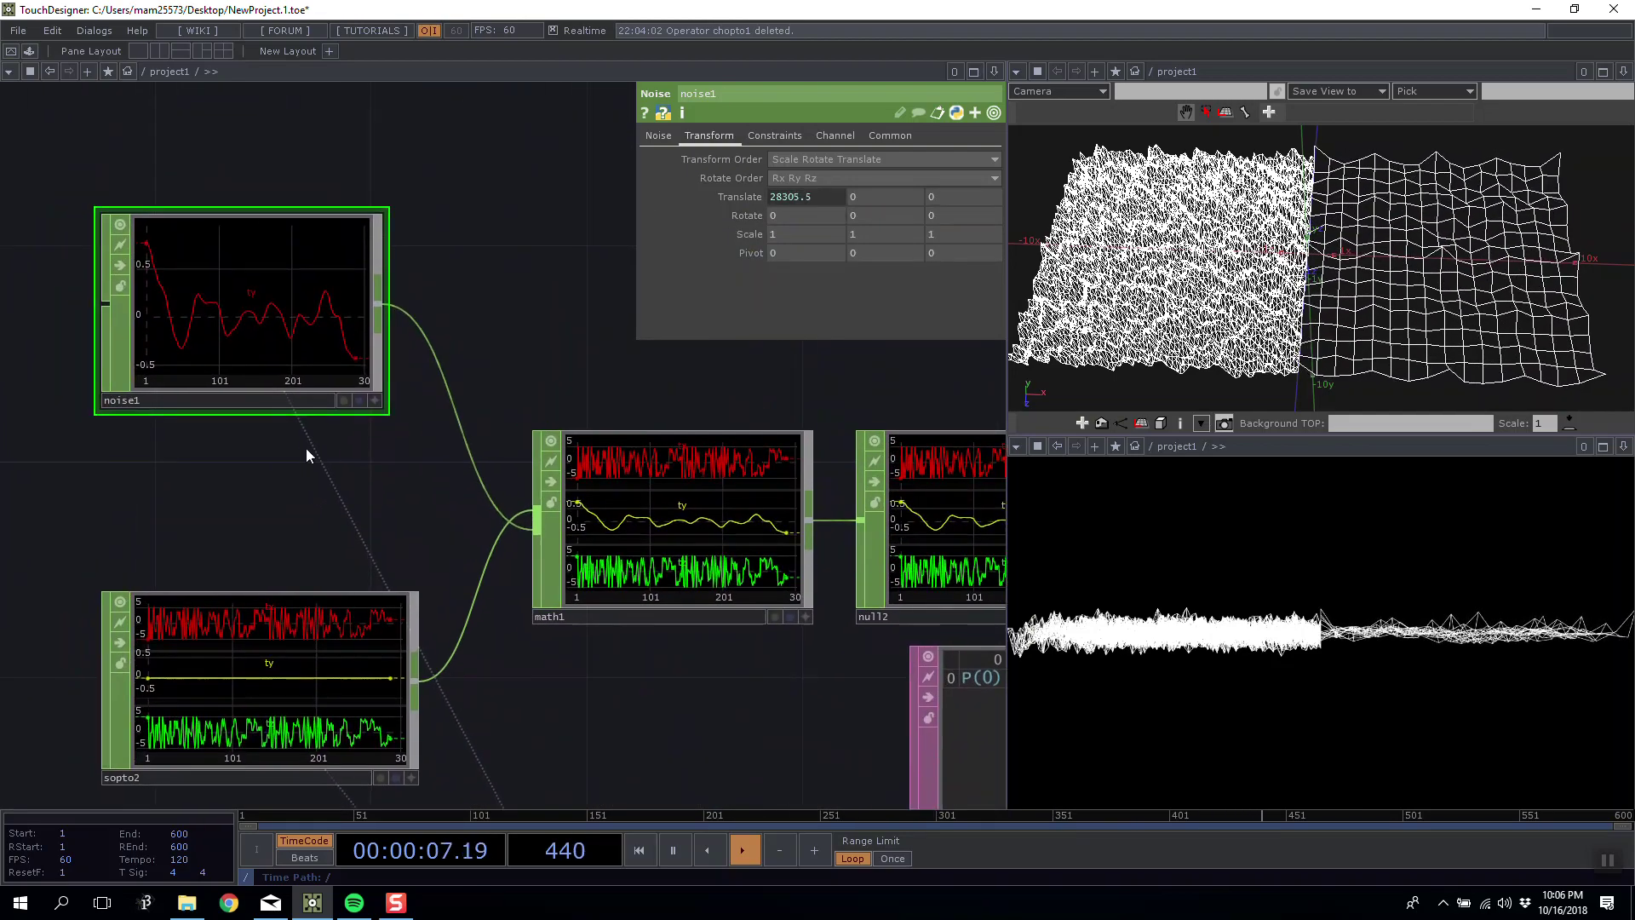
scroll(319, 332, "down", 2)
left_click_drag(290, 460, 372, 487)
Copy the X translate expression absTime.seconds * 10 into noise1's Y and Z translate.
mouse_move(887, 196)
middle_mouse_down()
mouse_move(892, 165)
mouse_move(887, 209)
mouse_move(884, 177)
middle_mouse_up()
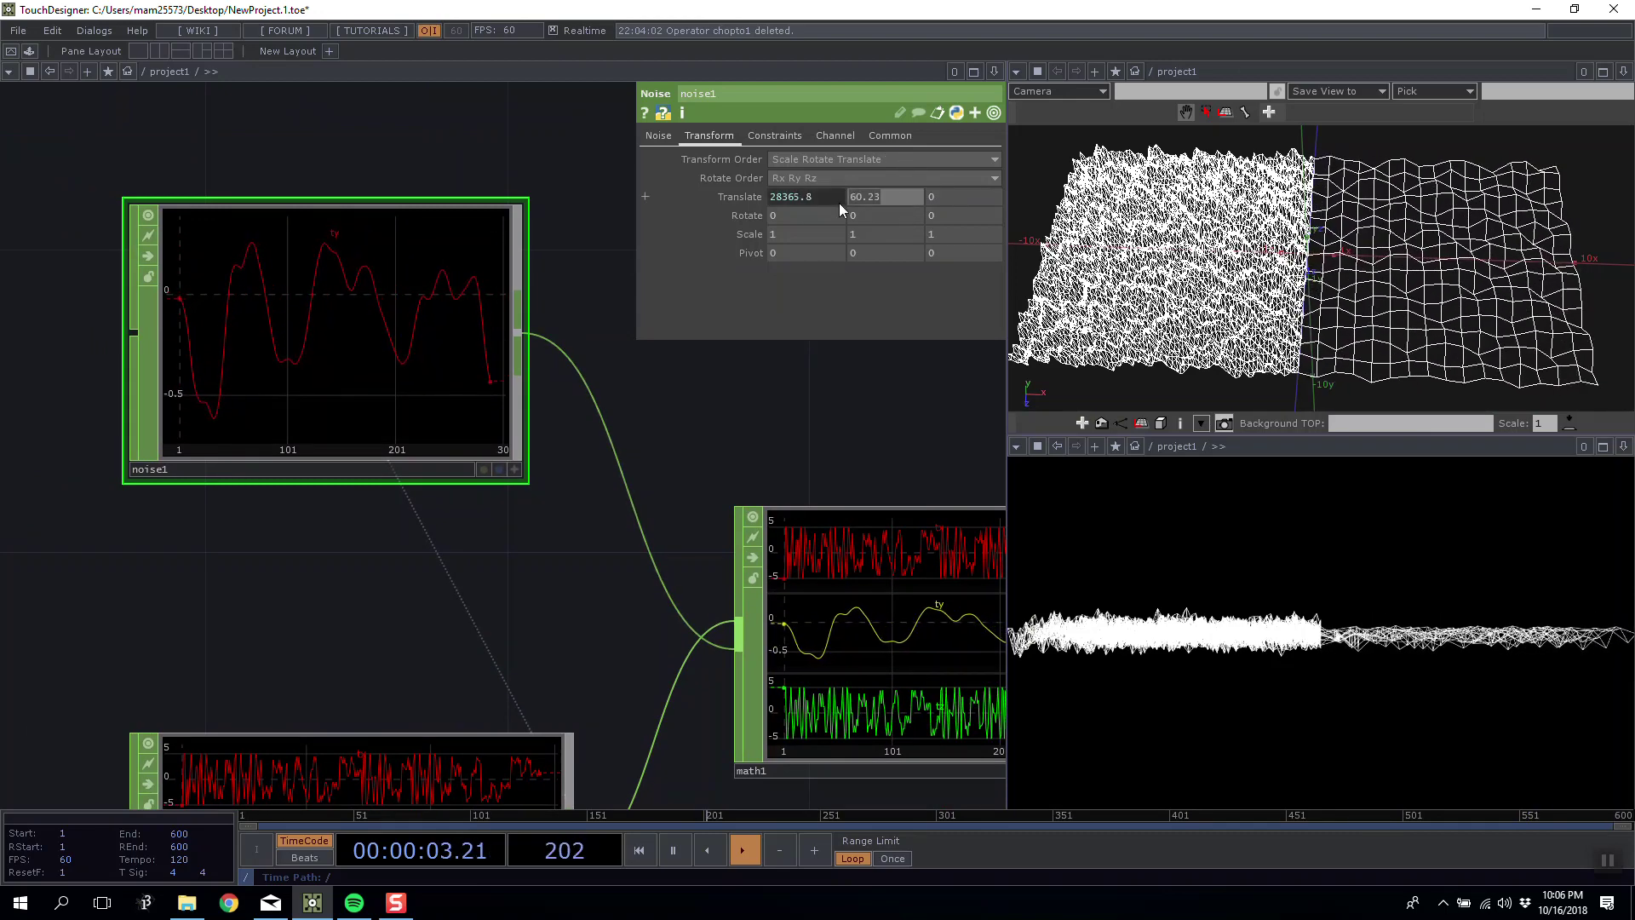
left_click(835, 203)
left_click_drag(884, 216, 758, 218)
key("ctrl+c")
left_click_drag(893, 197, 840, 201)
key("ctrl+v")
left_click_drag(963, 201, 918, 203)
key("ctrl+v")
left_click_drag(806, 424, 811, 424)
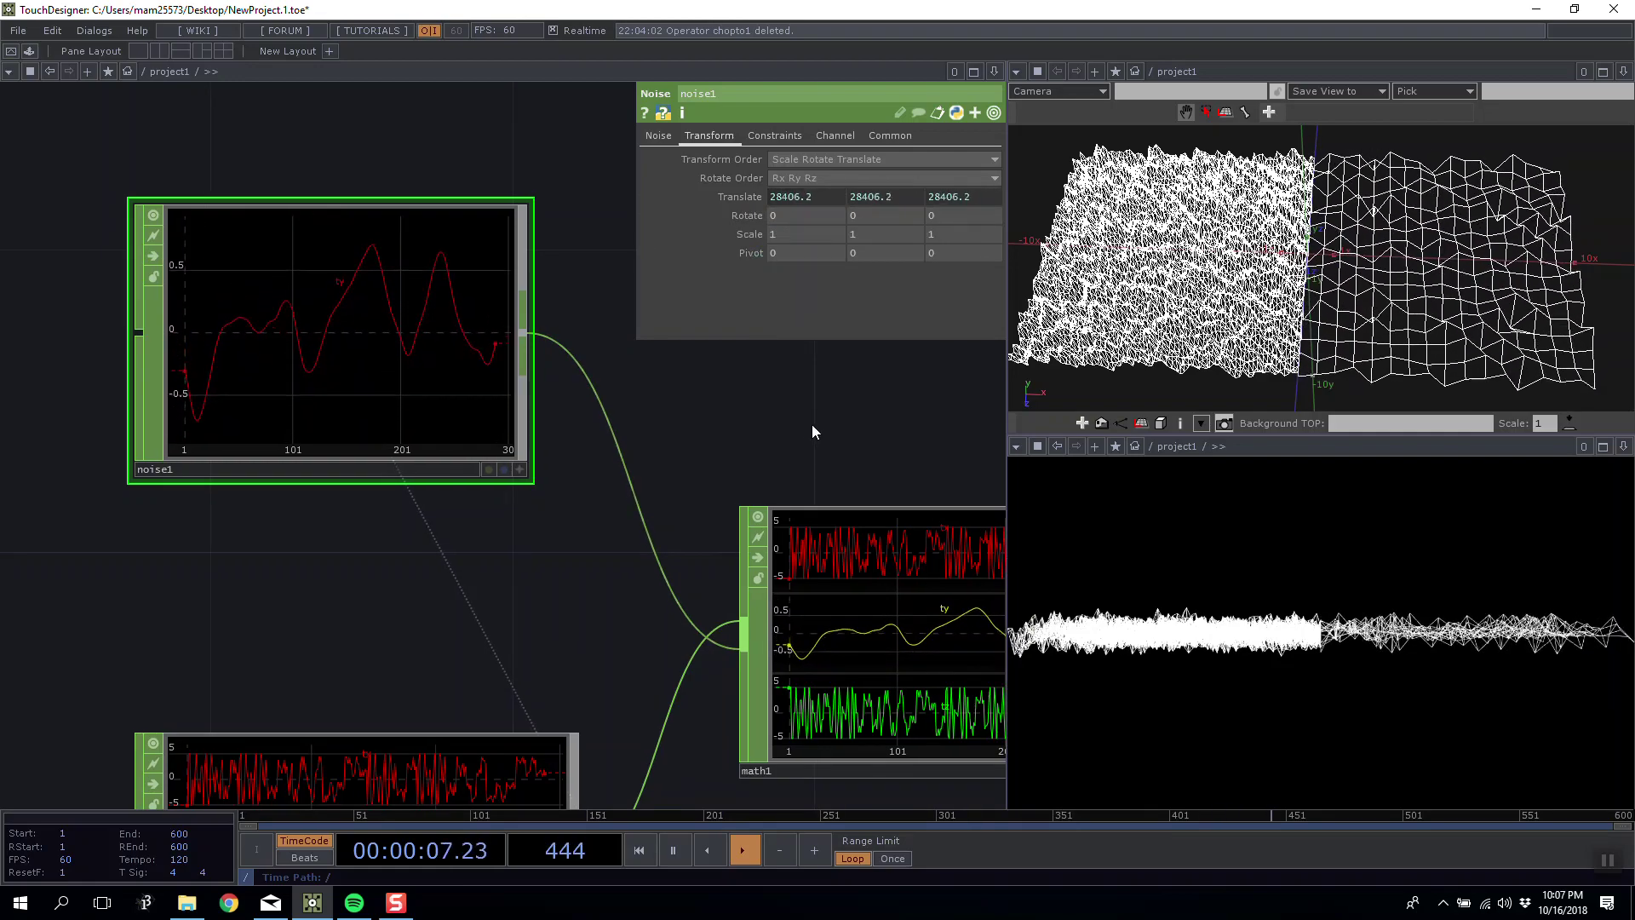
Set noise1's Y translate to absTime.seconds * 1 and its Z translate to absTime.seconds * 0.5.
left_click(887, 203)
left_click(893, 232)
key("BackSpace")
key("Return")
left_click(893, 258)
key("BackSpace")
key("BackSpace")
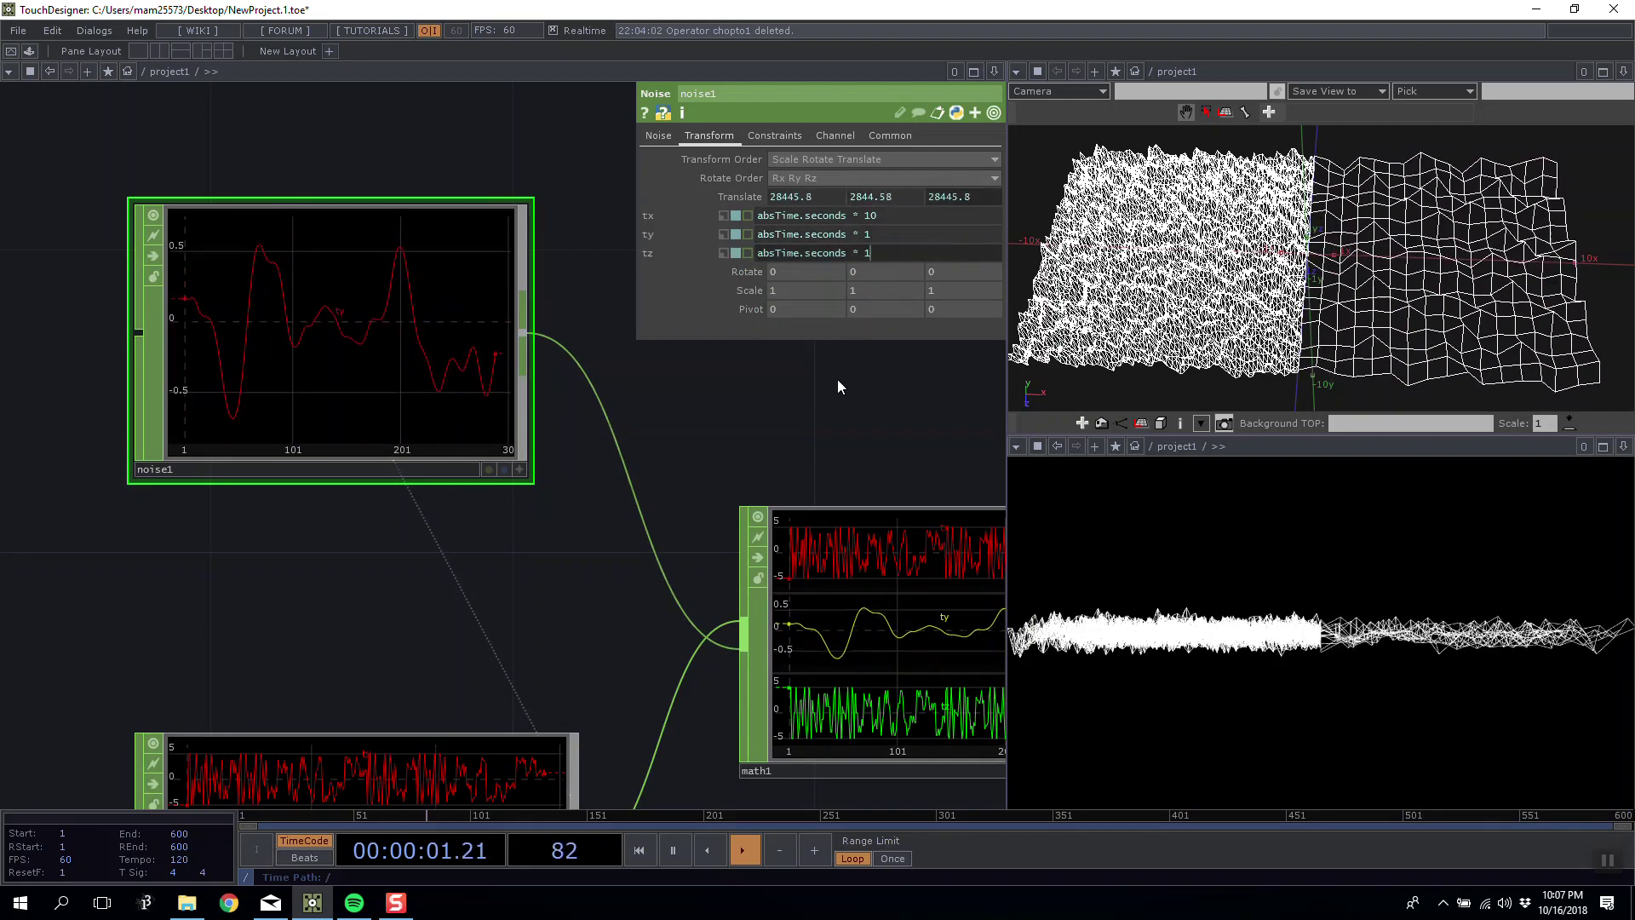
type("0.5")
key("Return")
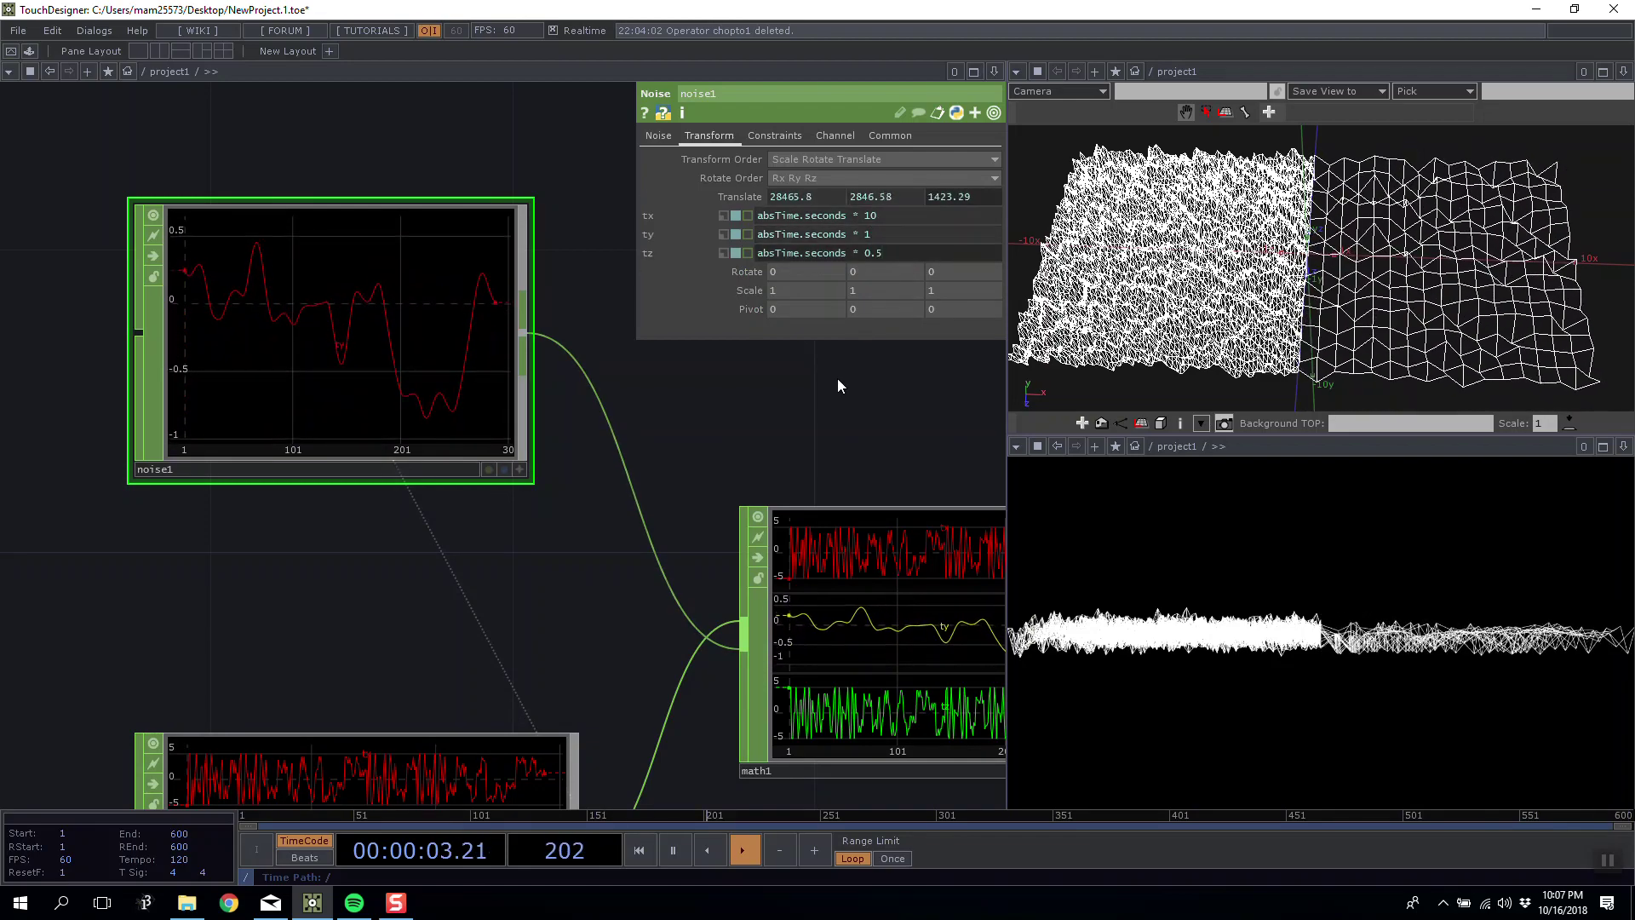
Set noise1's X translate to absTime.seconds * 1 and view the animated mesh up close.
left_click(901, 233)
left_click(886, 216)
key("BackSpace")
key("Return")
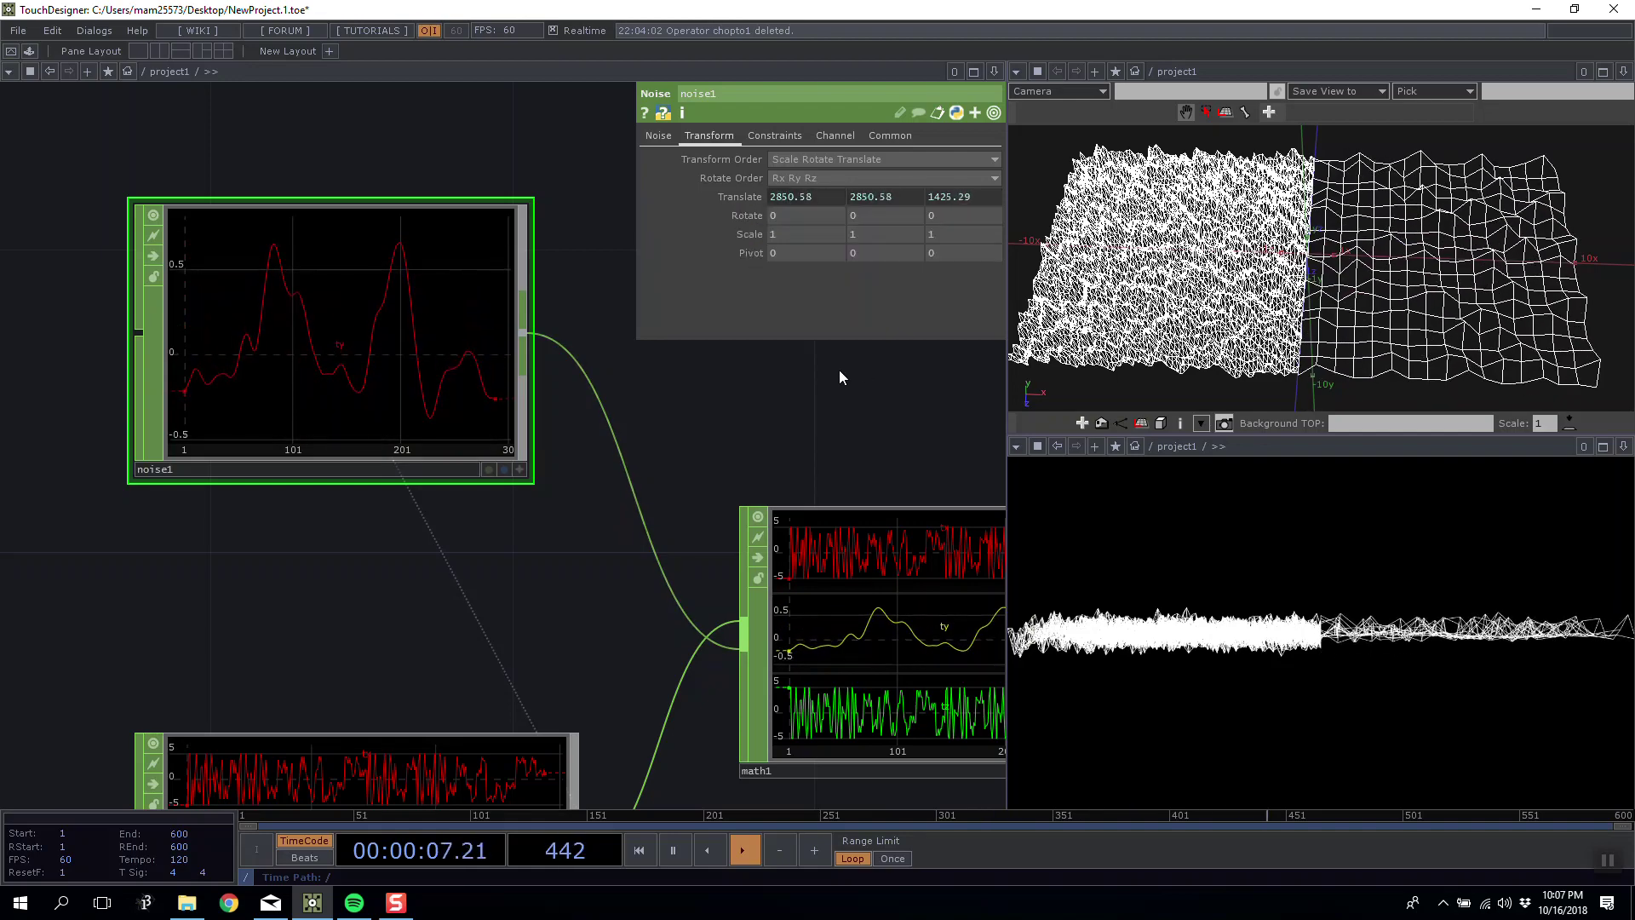
left_click_drag(1504, 281, 1256, 311)
scroll(1257, 312, "up", 5)
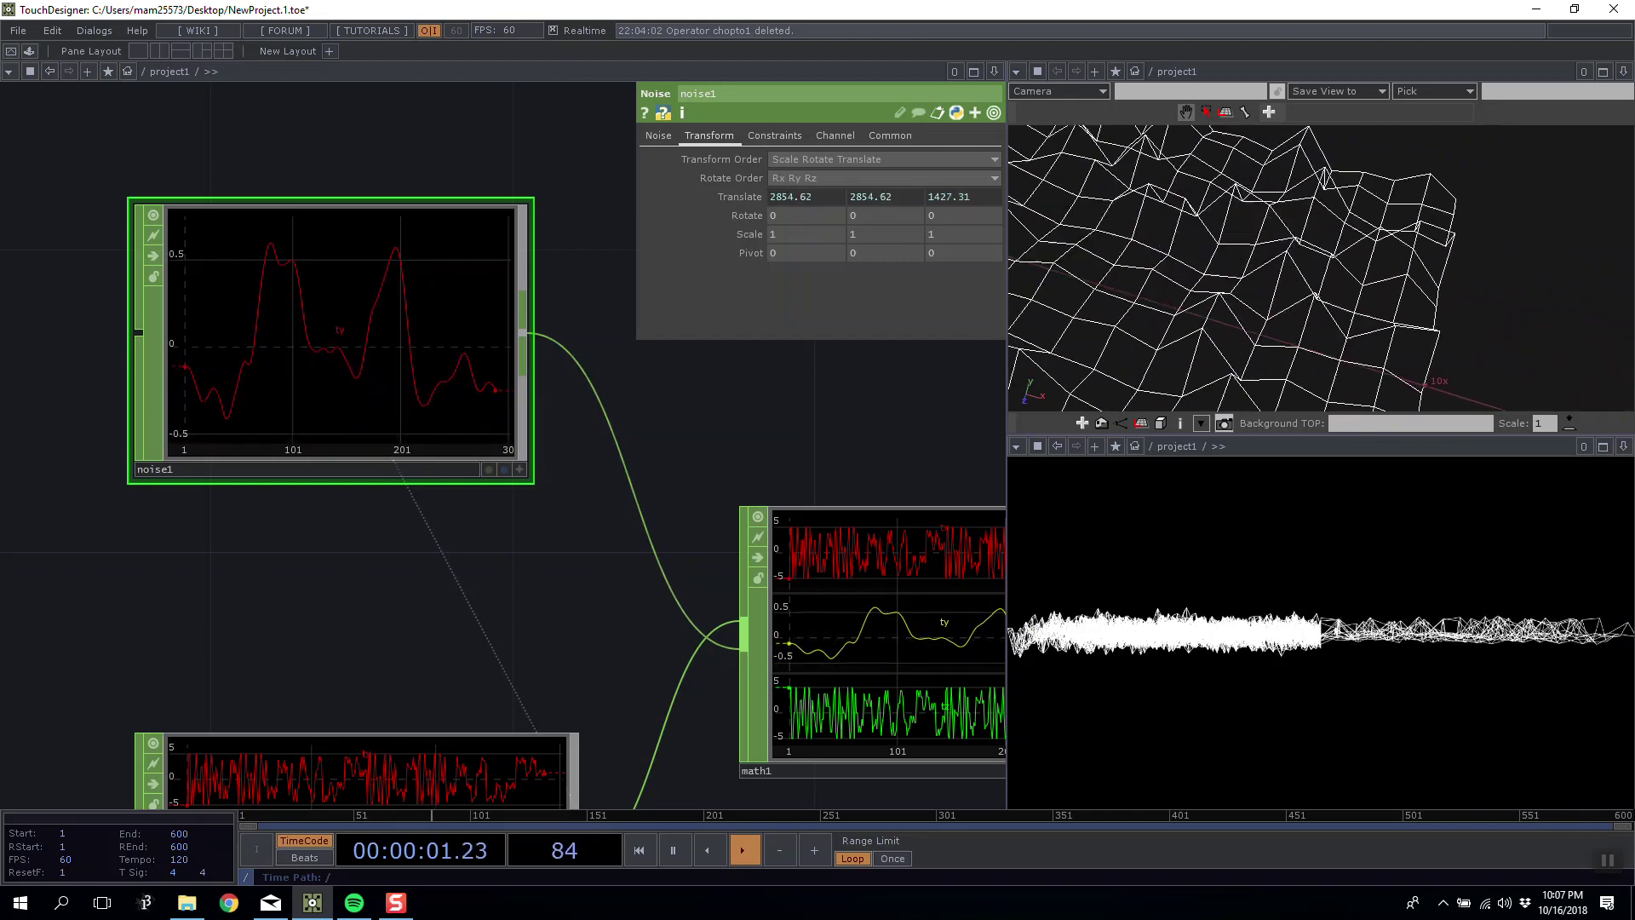
left_click_drag(1211, 296, 1172, 264)
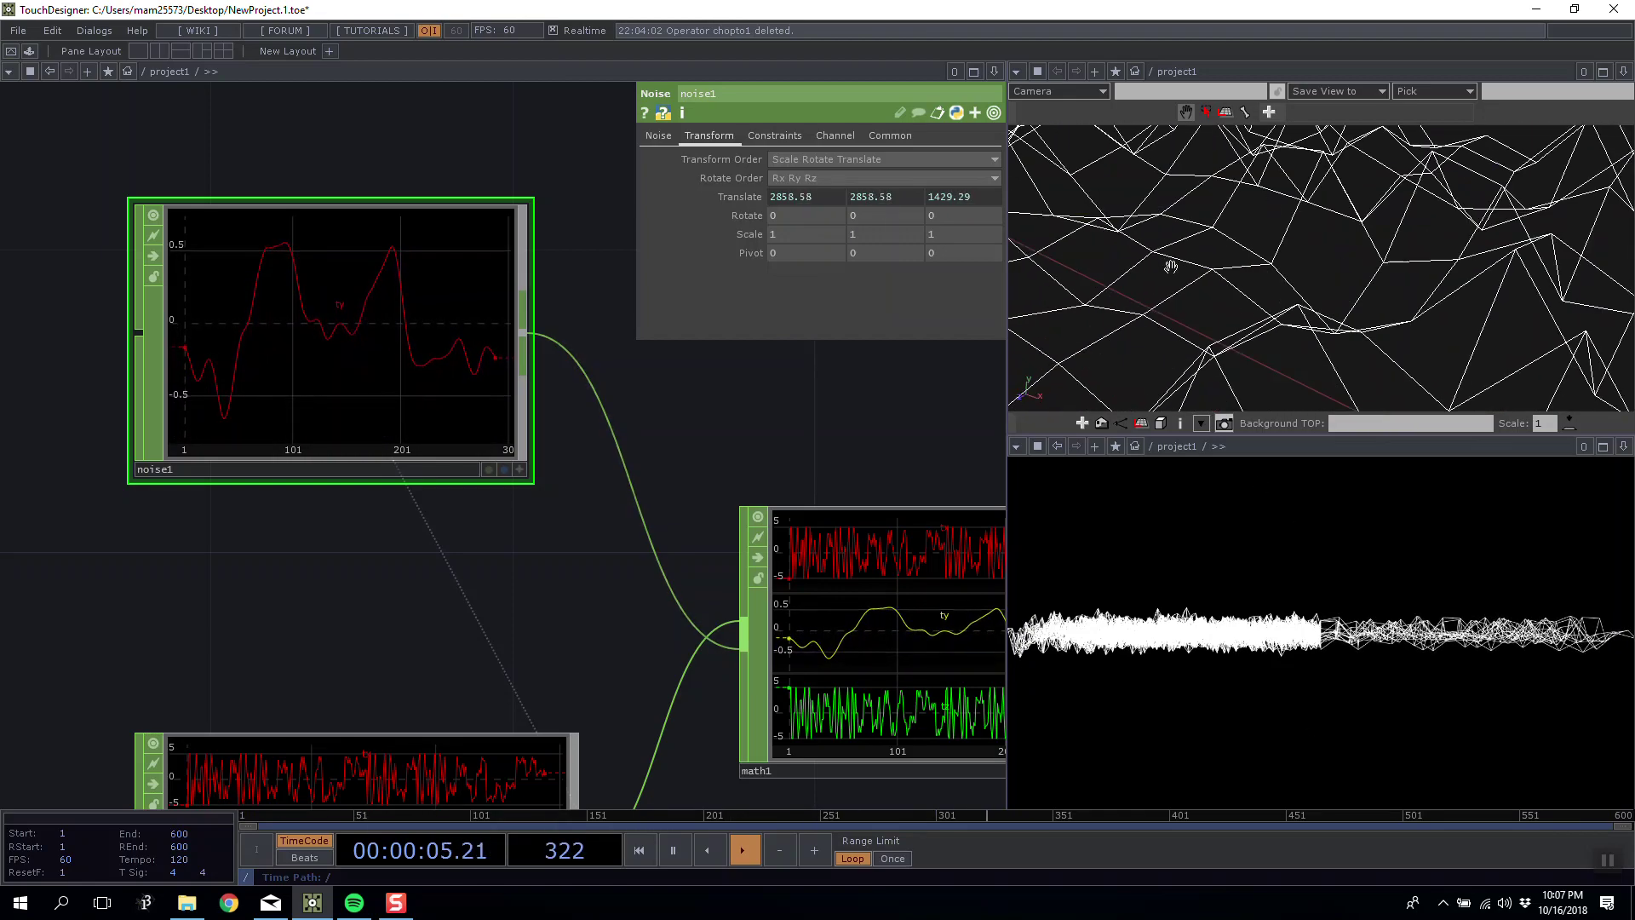
Delete the geo1 Geometry component that renders the denser mesh.
middle_click_drag(1172, 264, 1177, 840)
left_click_drag(1202, 314, 1269, 309)
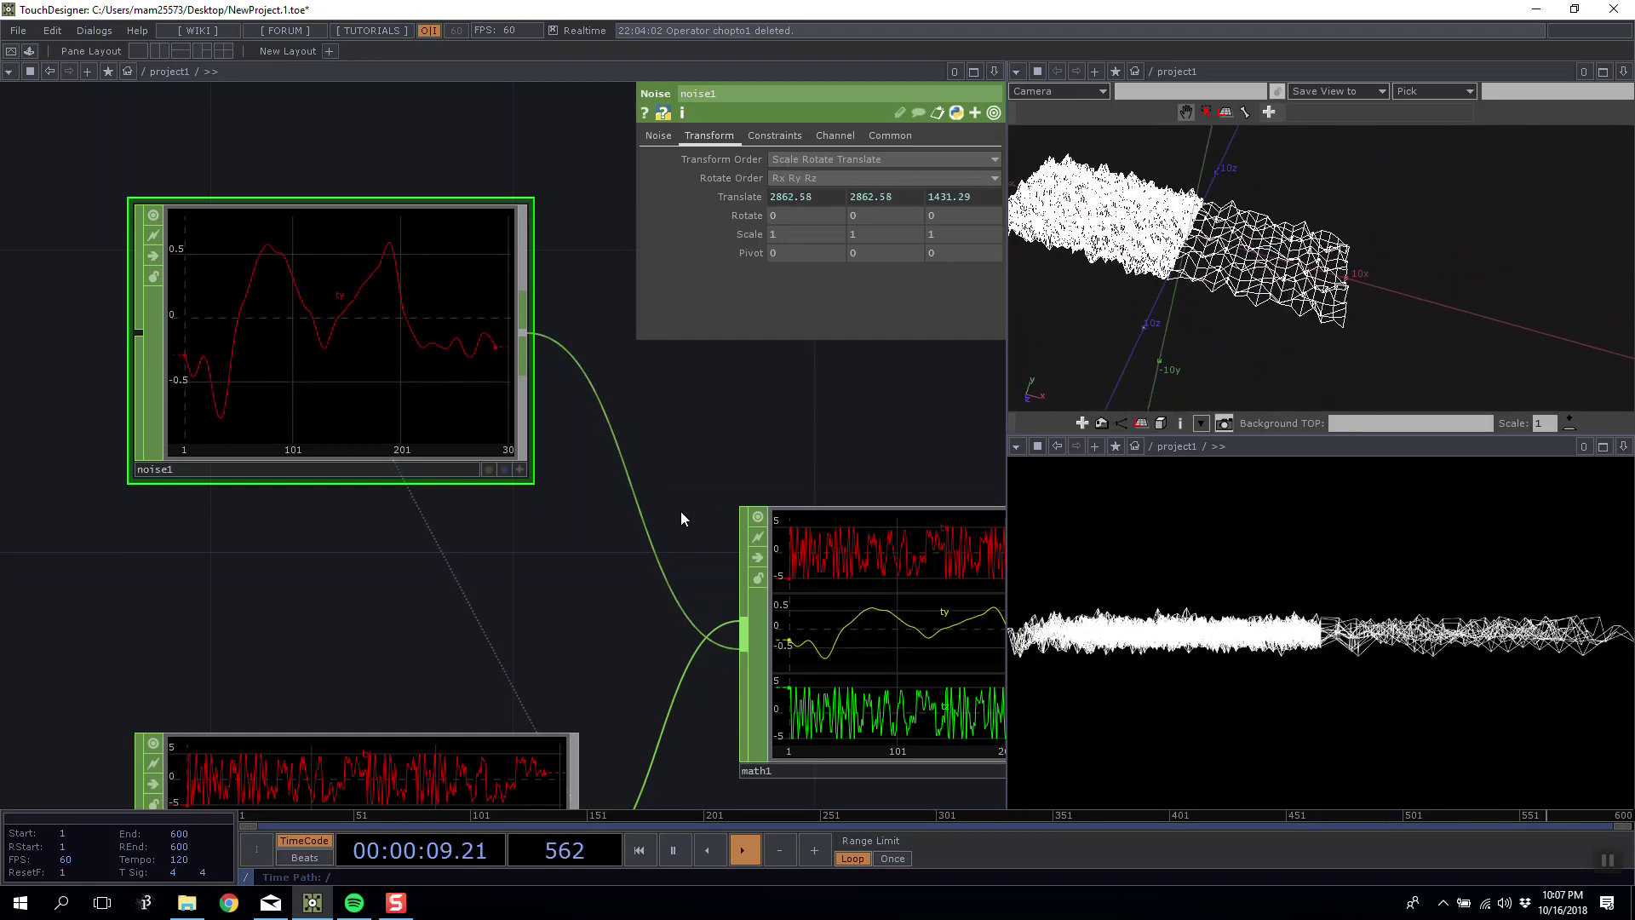
middle_click_drag(676, 504, 721, 593)
left_click_drag(713, 600, 365, 438)
scroll(309, 421, "down", 2)
left_click(556, 546)
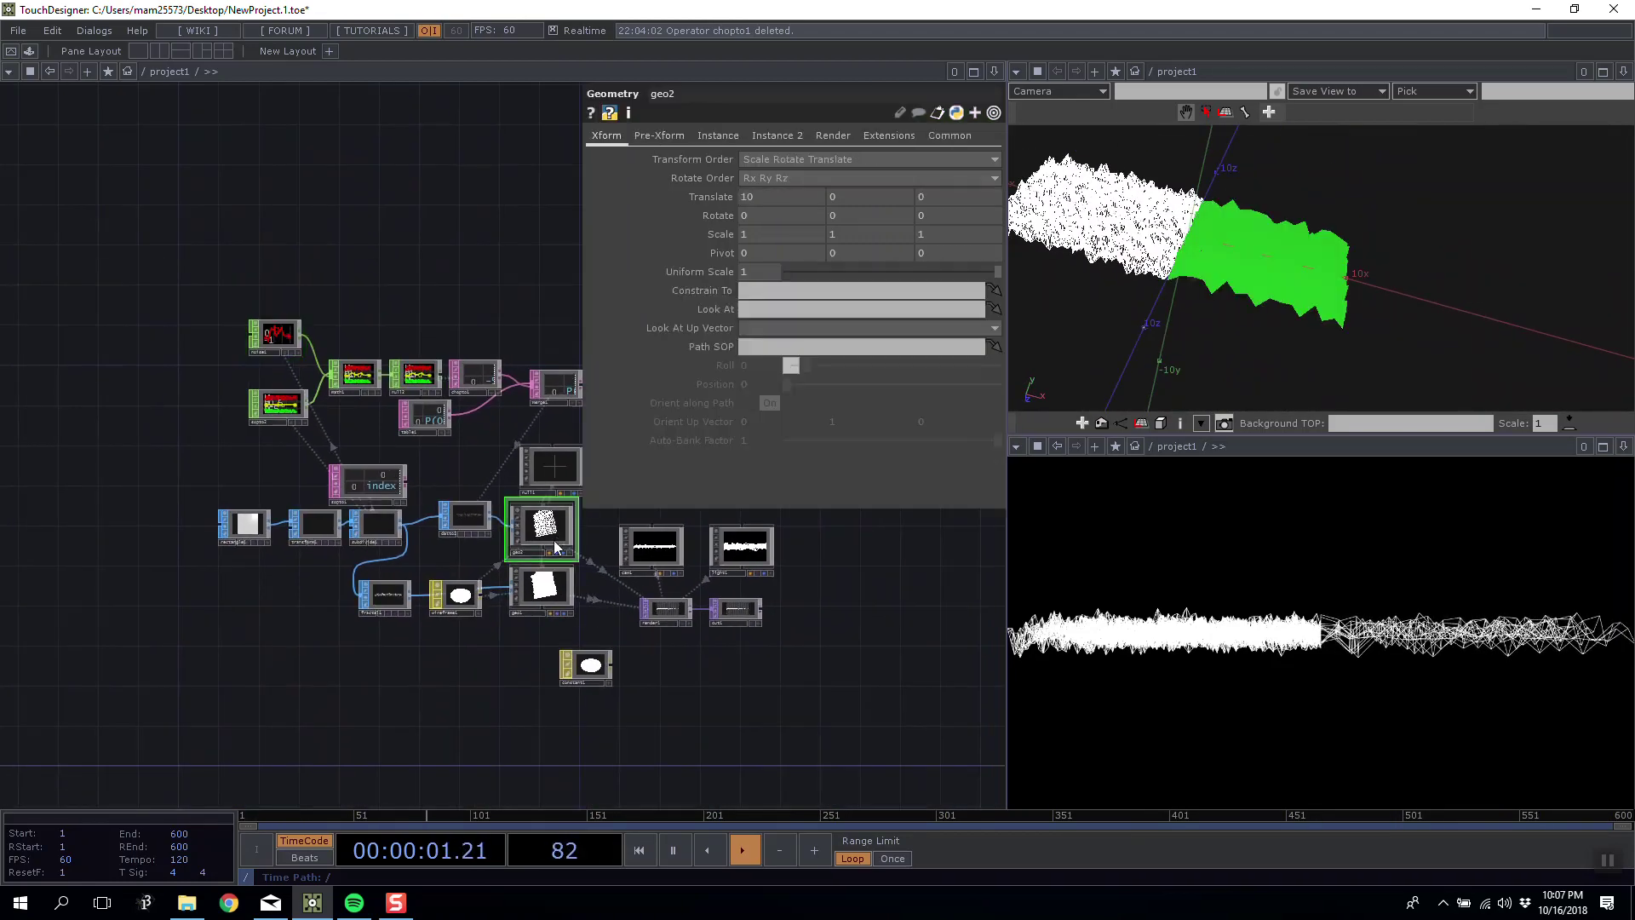
right_click_drag(389, 622, 388, 621)
left_click_drag(546, 649, 548, 631)
left_click(538, 564)
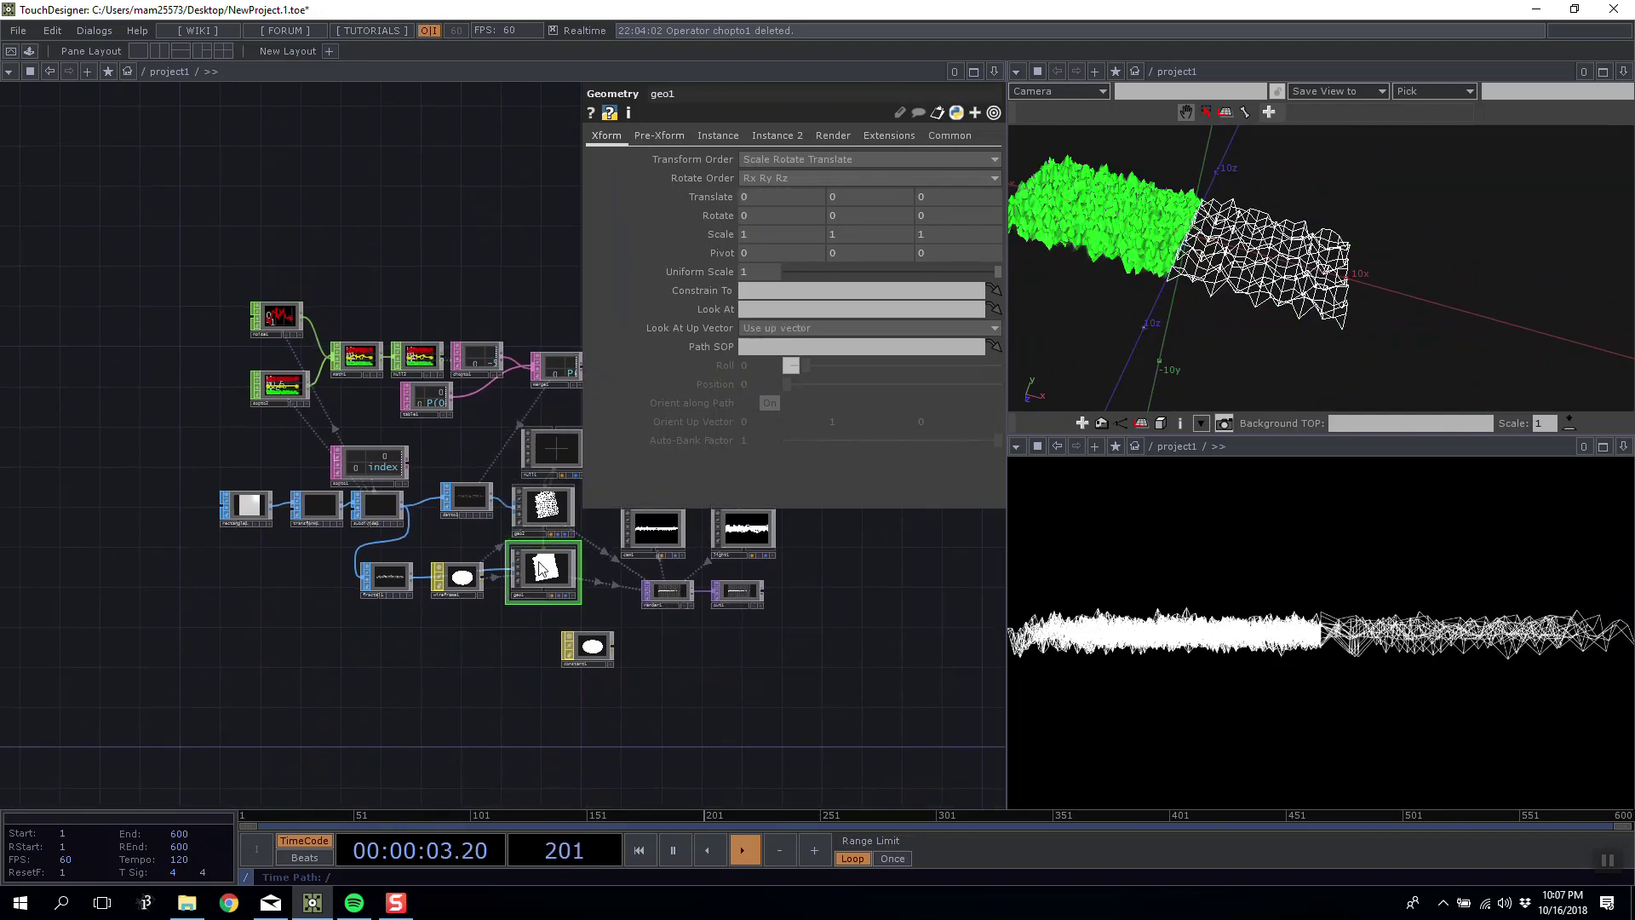
key("Delete")
Delete the leftover fractal1 SOP and the sopto1 DAT from the network.
left_click(400, 582)
key("Delete")
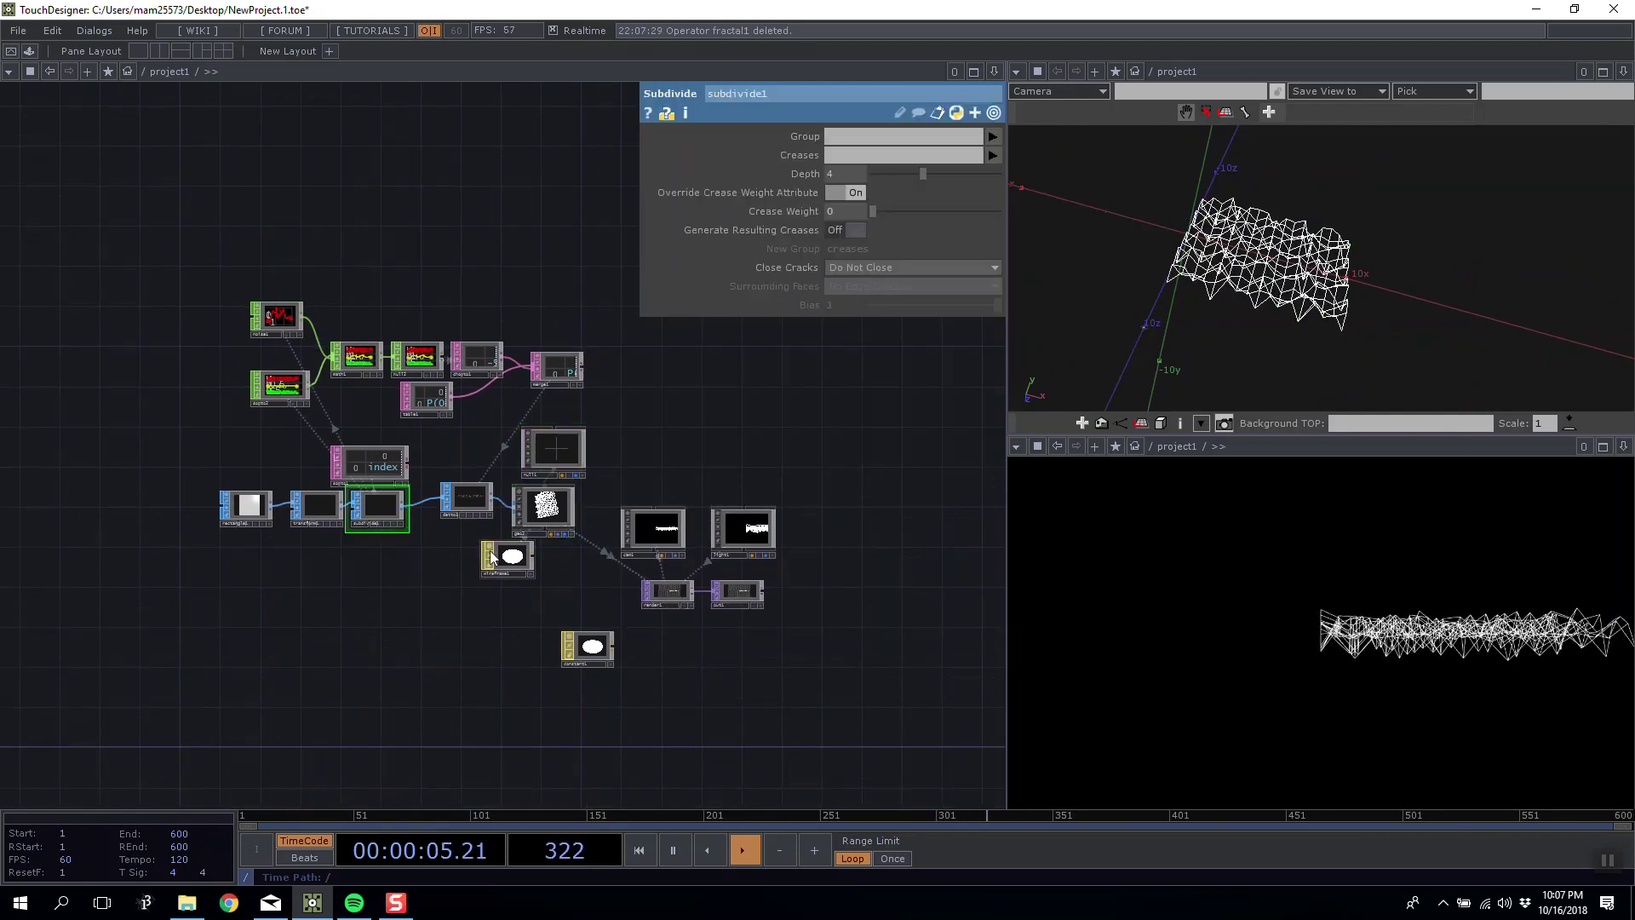
left_click(367, 468)
key("Delete")
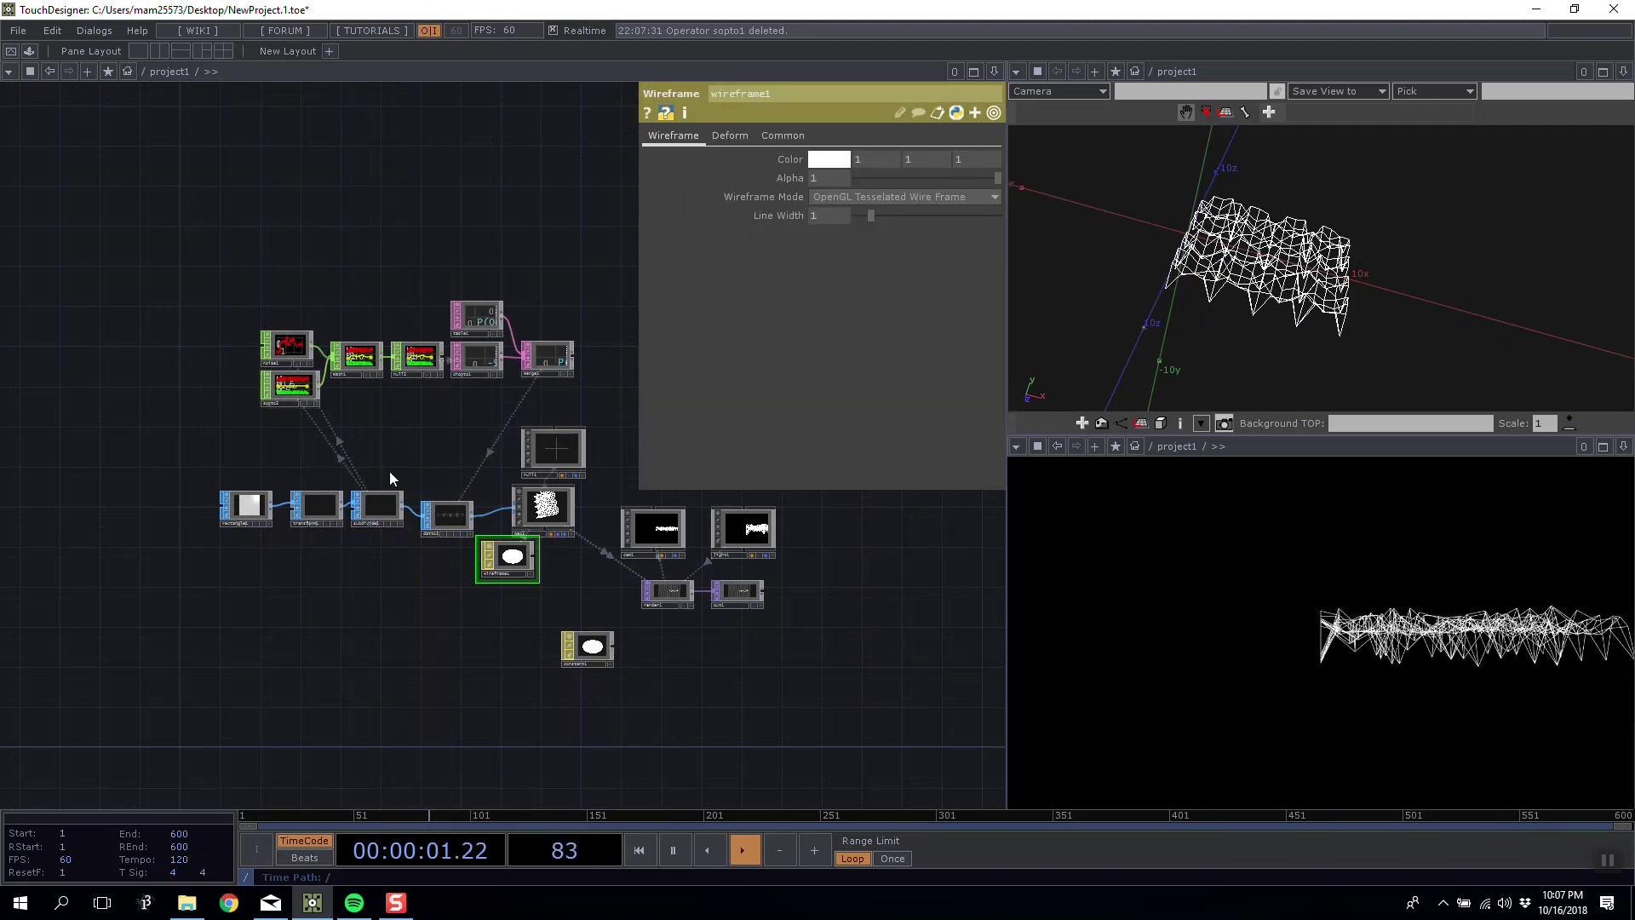
Set geo2's X translate to 0.
left_click(549, 515)
type("0")
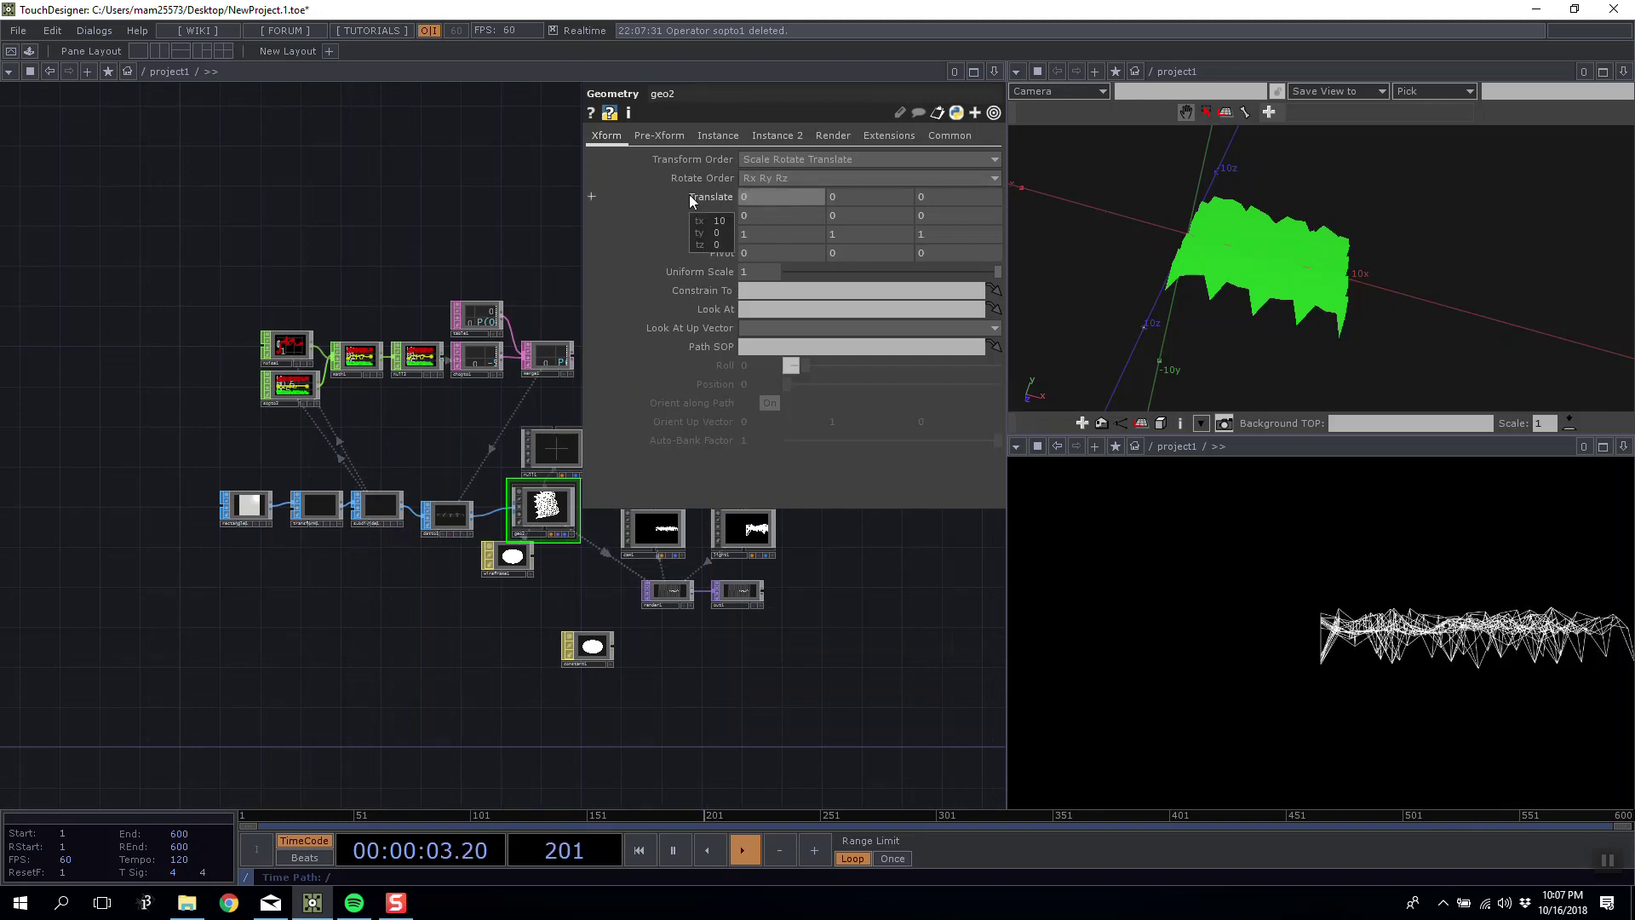
key("Return")
Check the transform1 and datto1 settings, and set null1's X translate to 0.
left_click(311, 515)
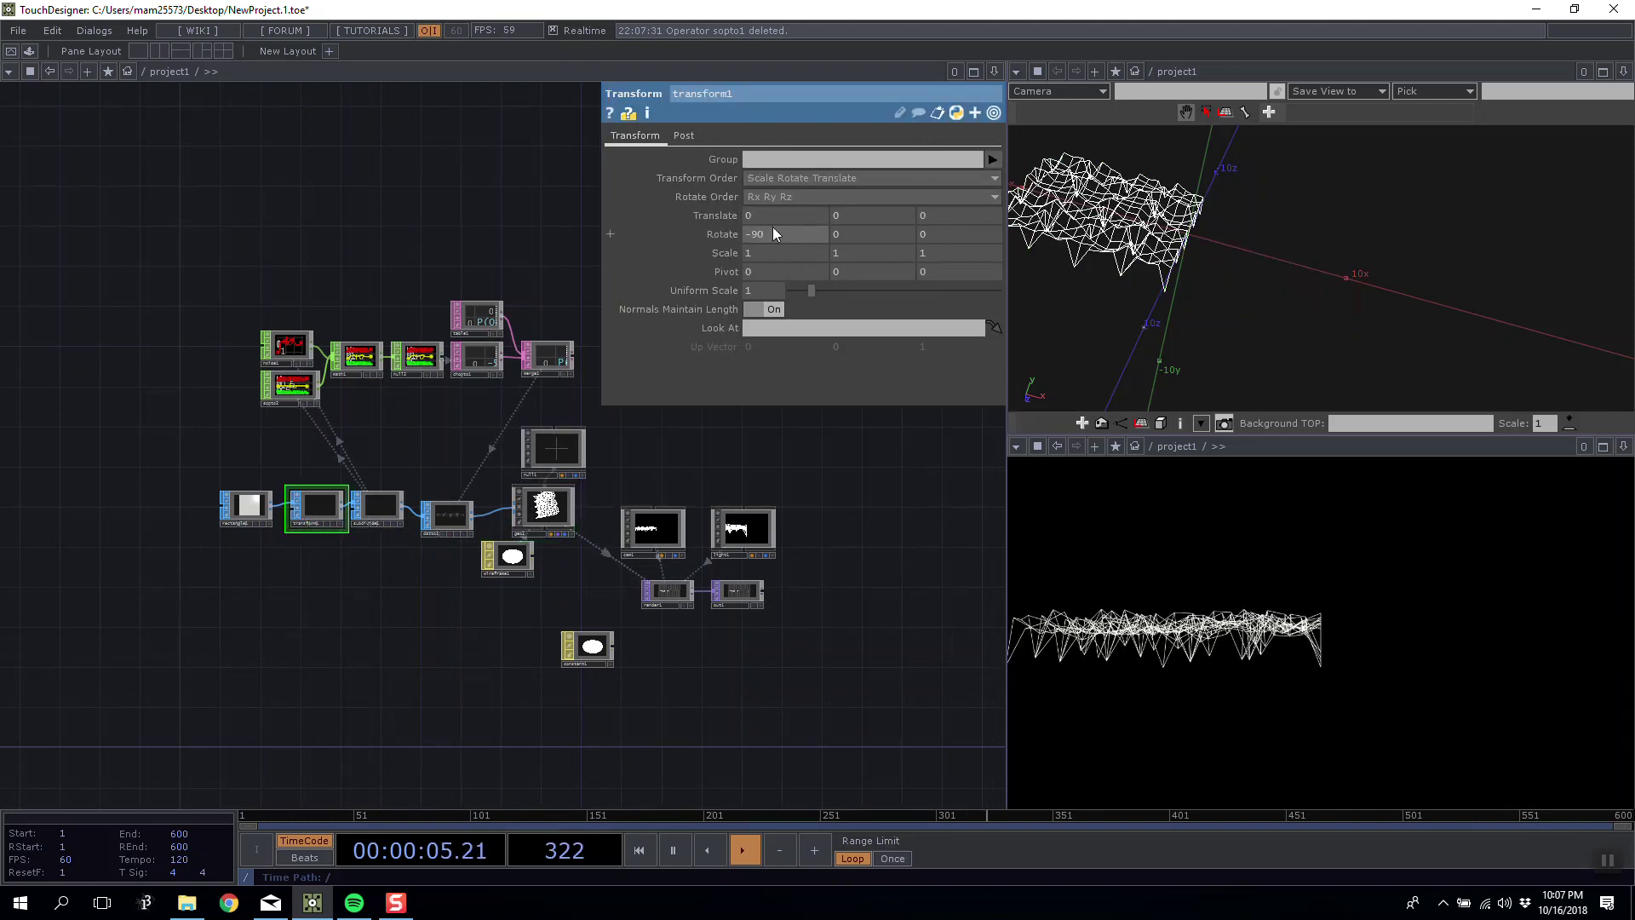
scroll(457, 519, "up", 5)
left_click(264, 519)
left_click(431, 521)
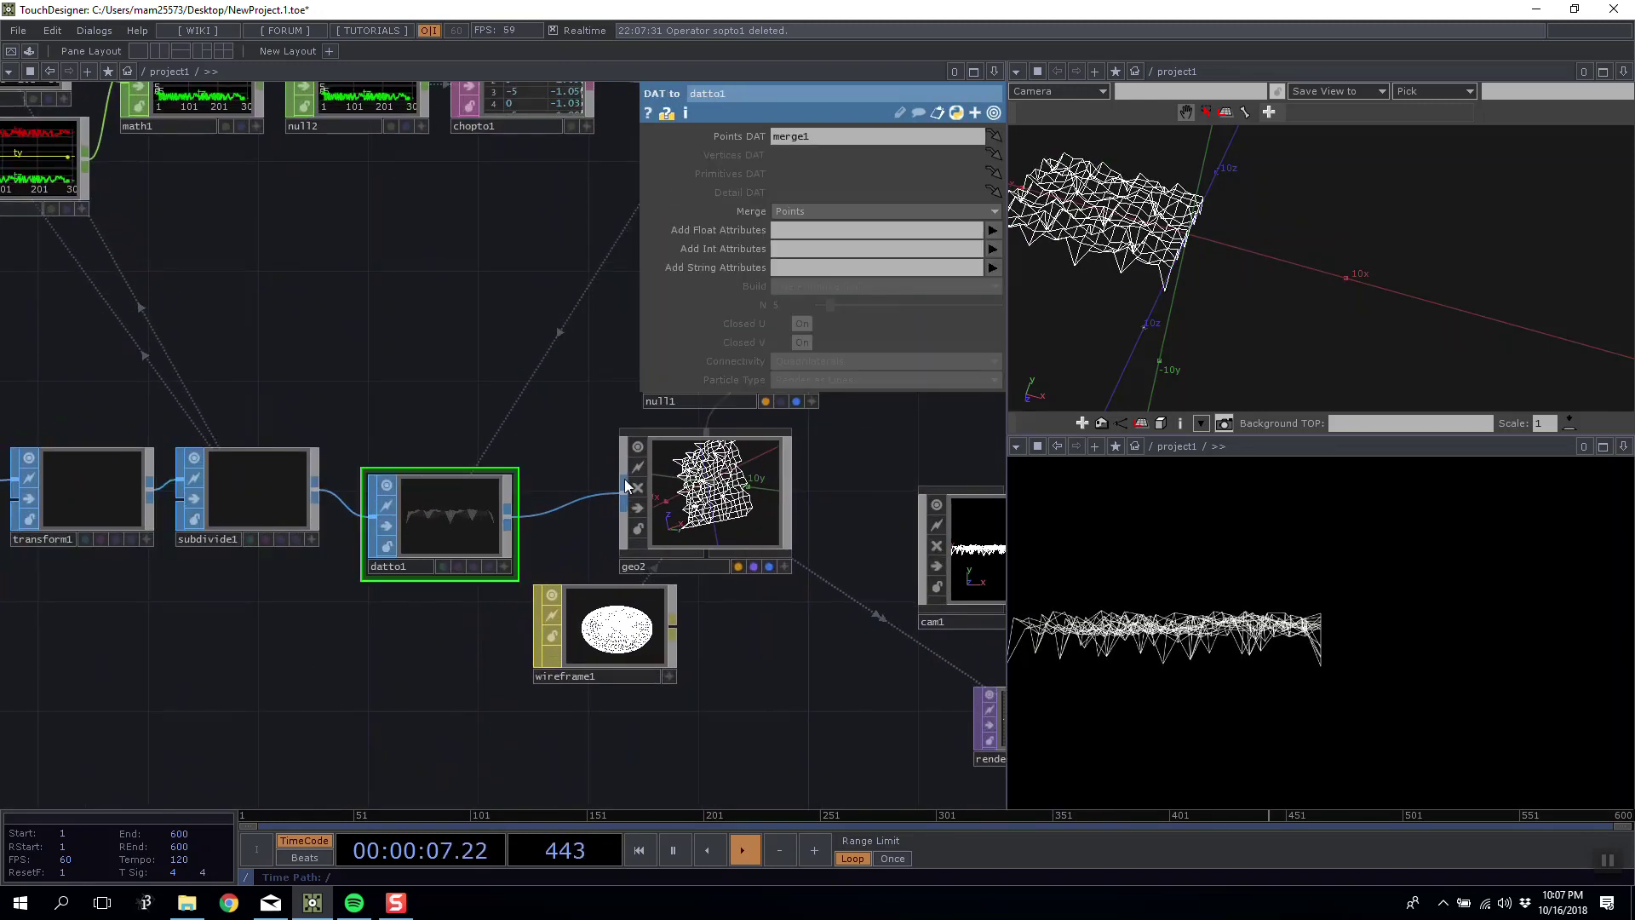
left_click(639, 494)
left_click_drag(857, 525, 508, 571)
left_click(447, 358)
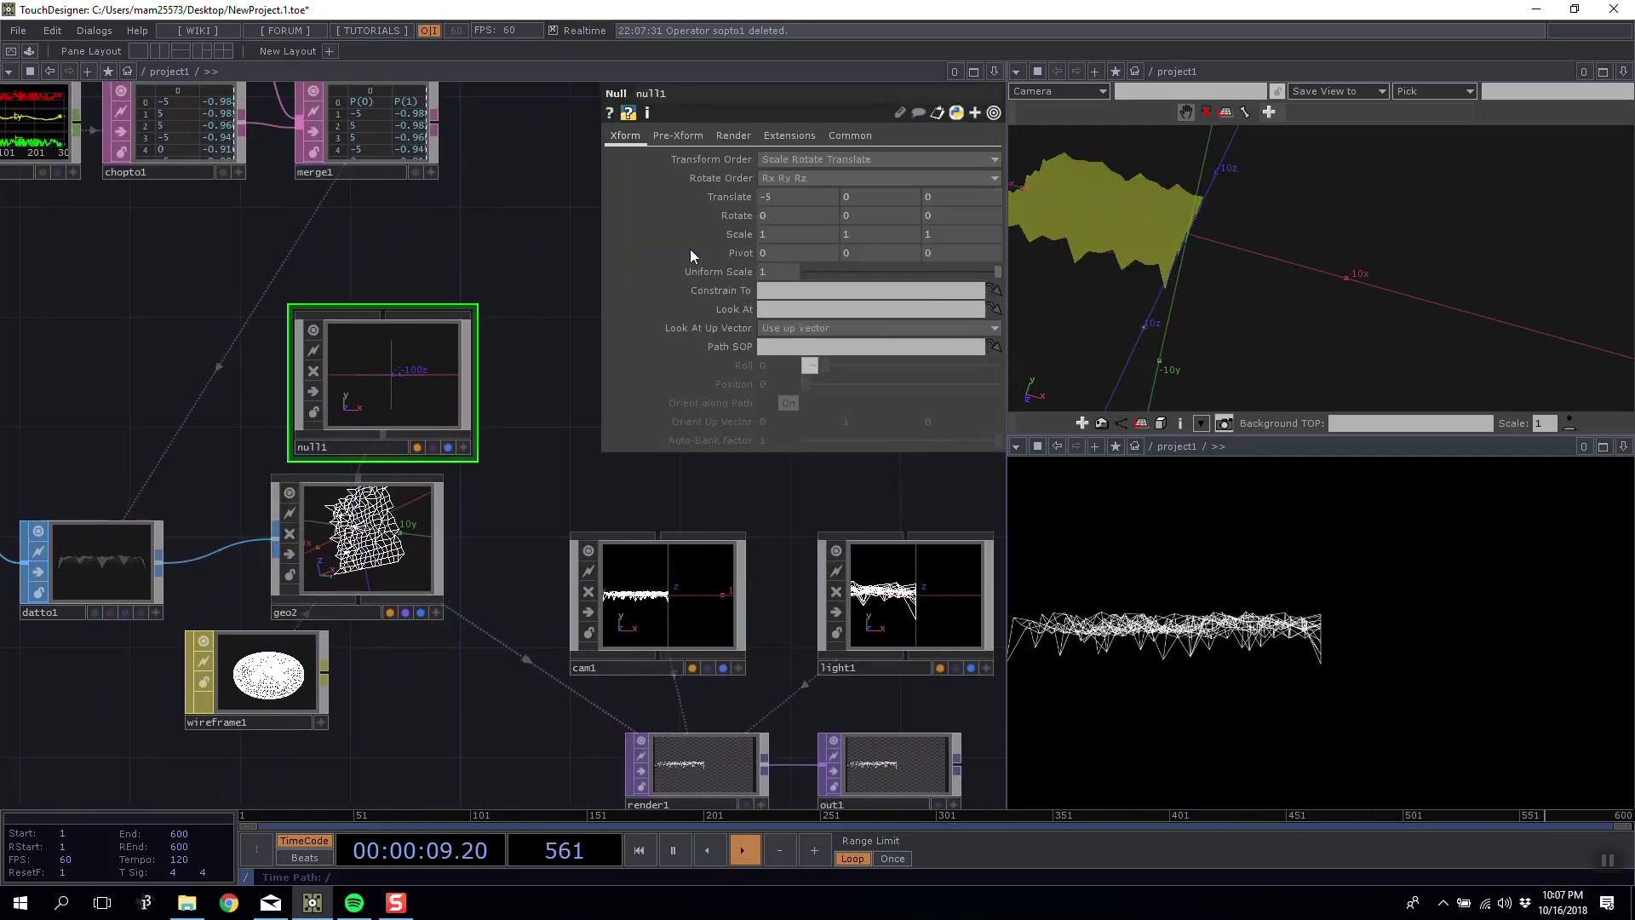
type("0")
key("Return")
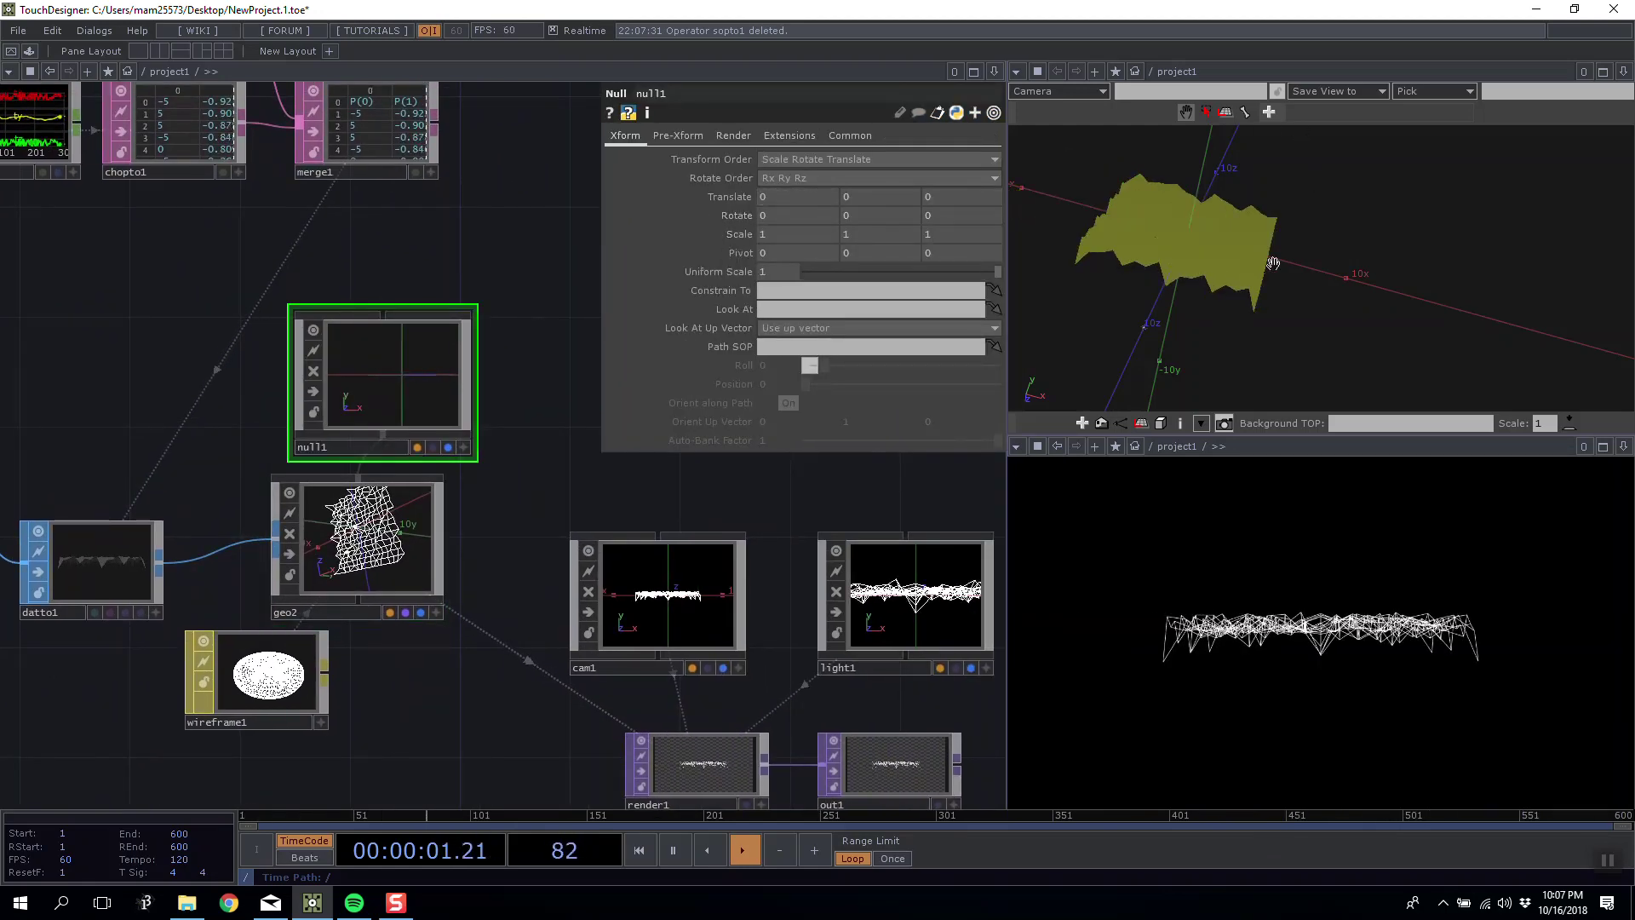
View the mesh from the side and set cam1's Z translate to 18.
left_click_drag(1084, 300, 1086, 280)
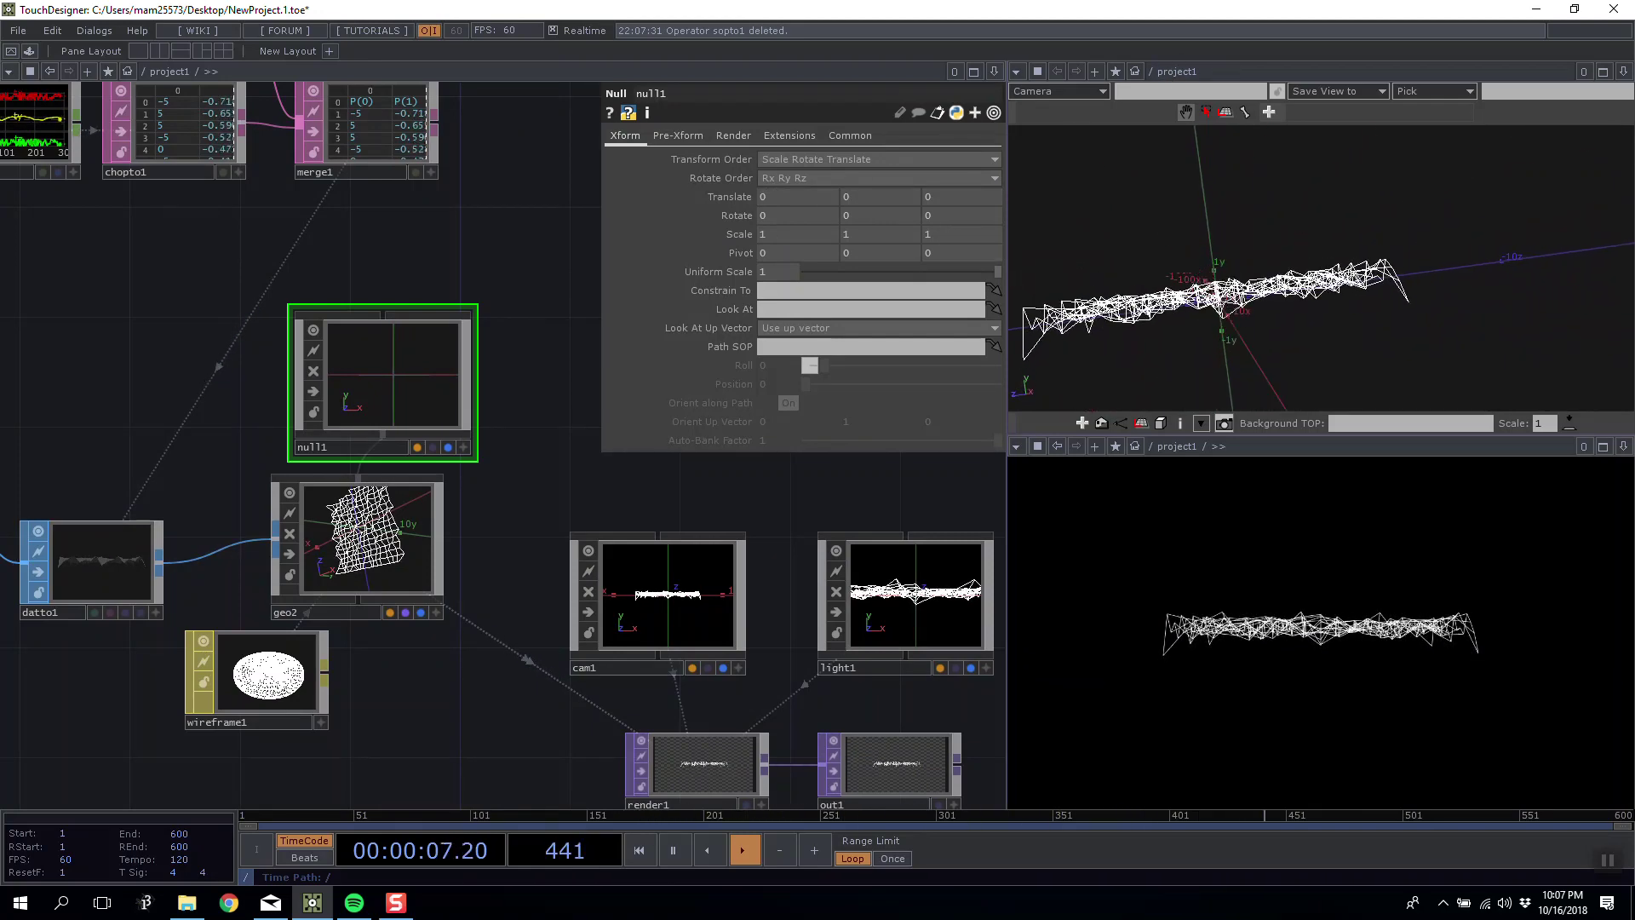
scroll(1211, 307, "down", 4)
right_click_drag(1210, 308, 1224, 306)
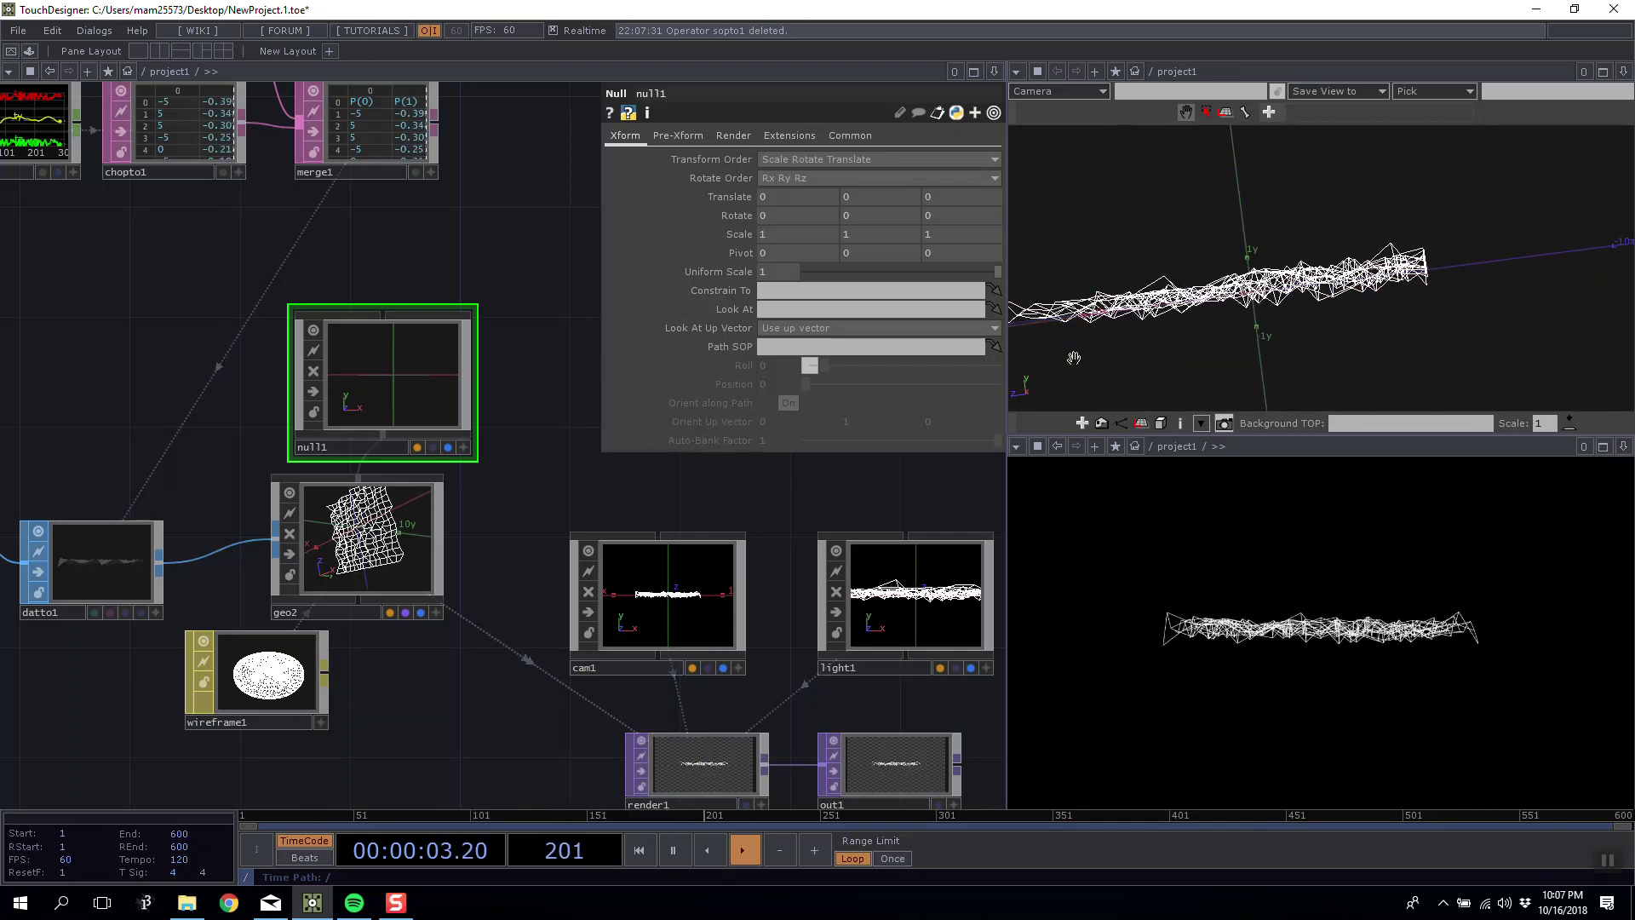
left_click(645, 599)
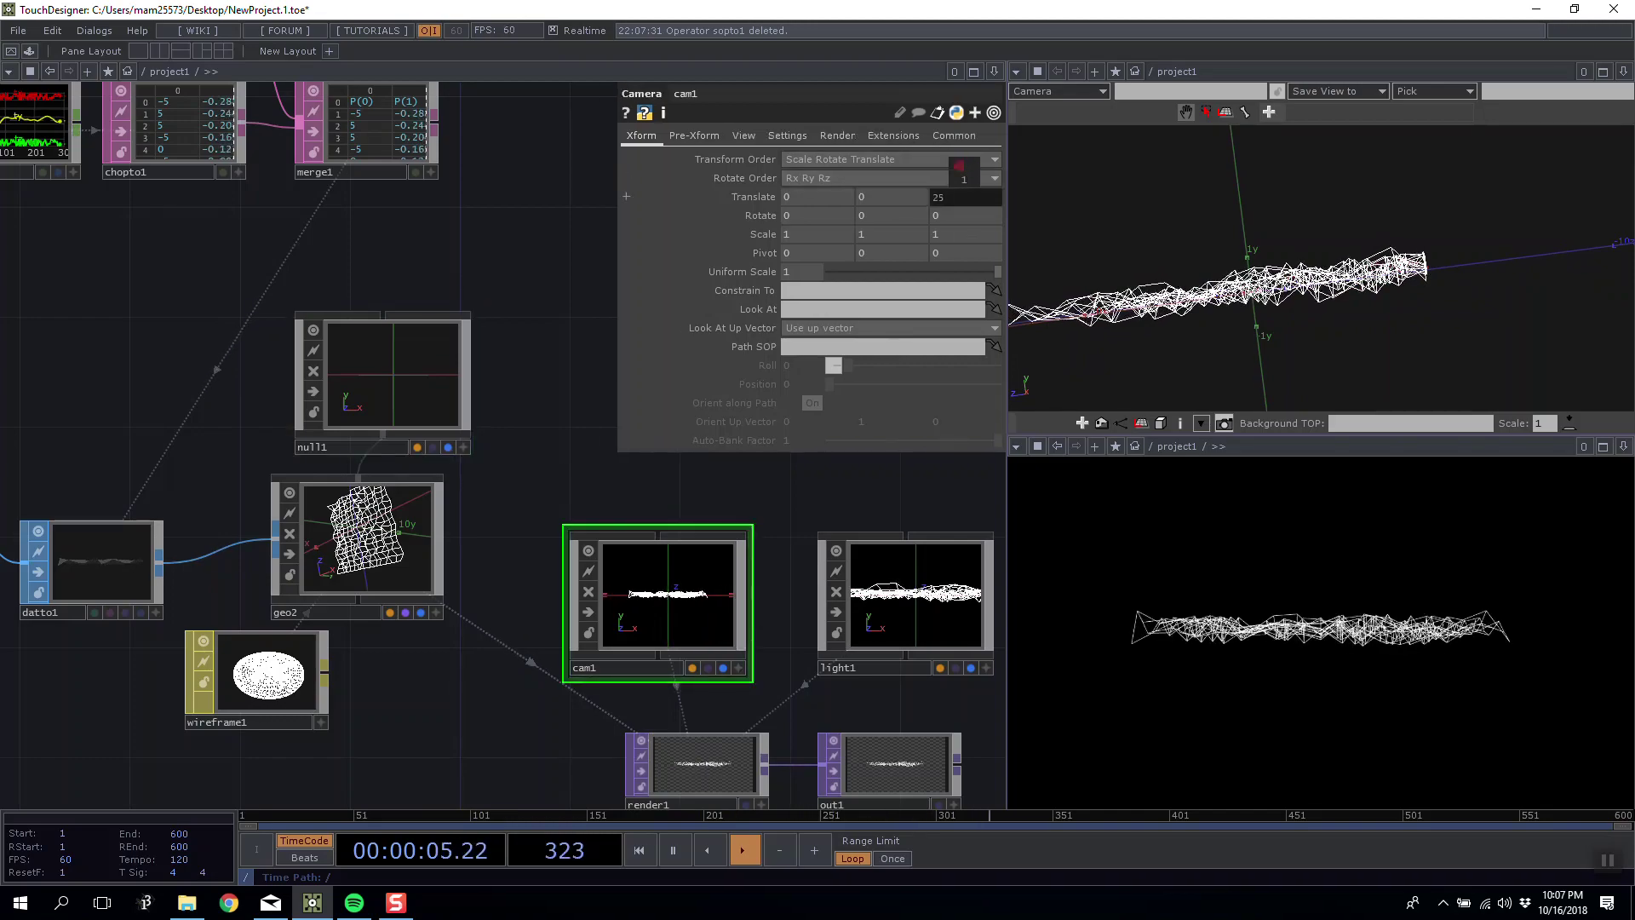
left_click_drag(1333, 322, 1226, 320)
Raise noise1's amplitude to about 3.08.
left_click_drag(980, 463, 1631, 724)
scroll(375, 391, "up", 5)
left_click_drag(80, 224, 283, 221)
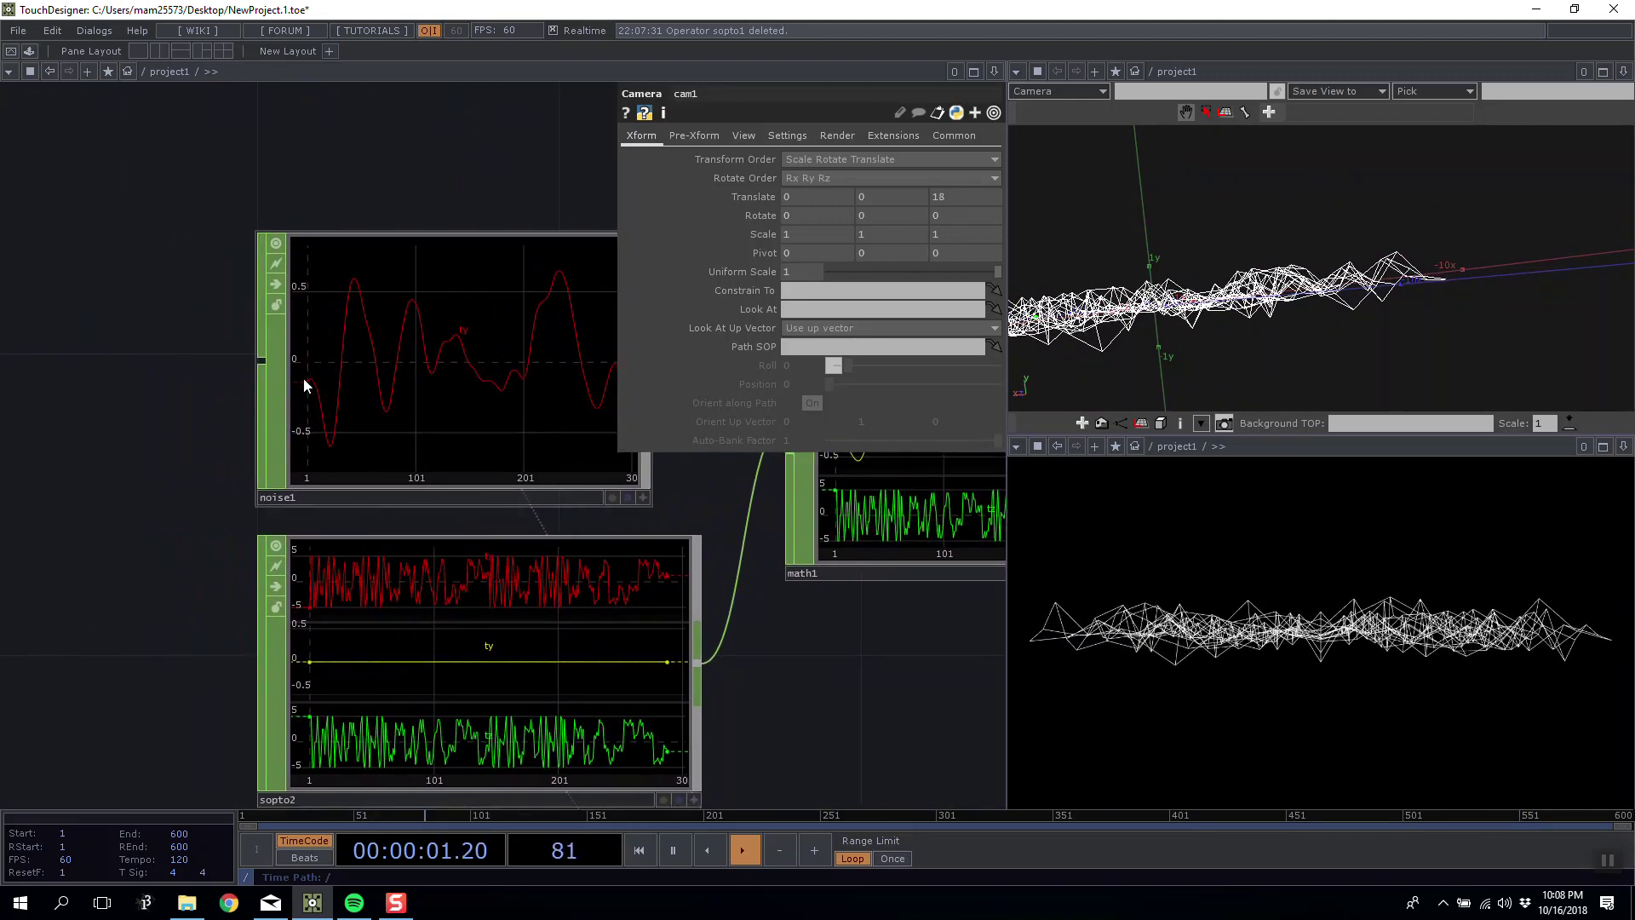
scroll(305, 386, "up", 3)
scroll(467, 354, "down", 3)
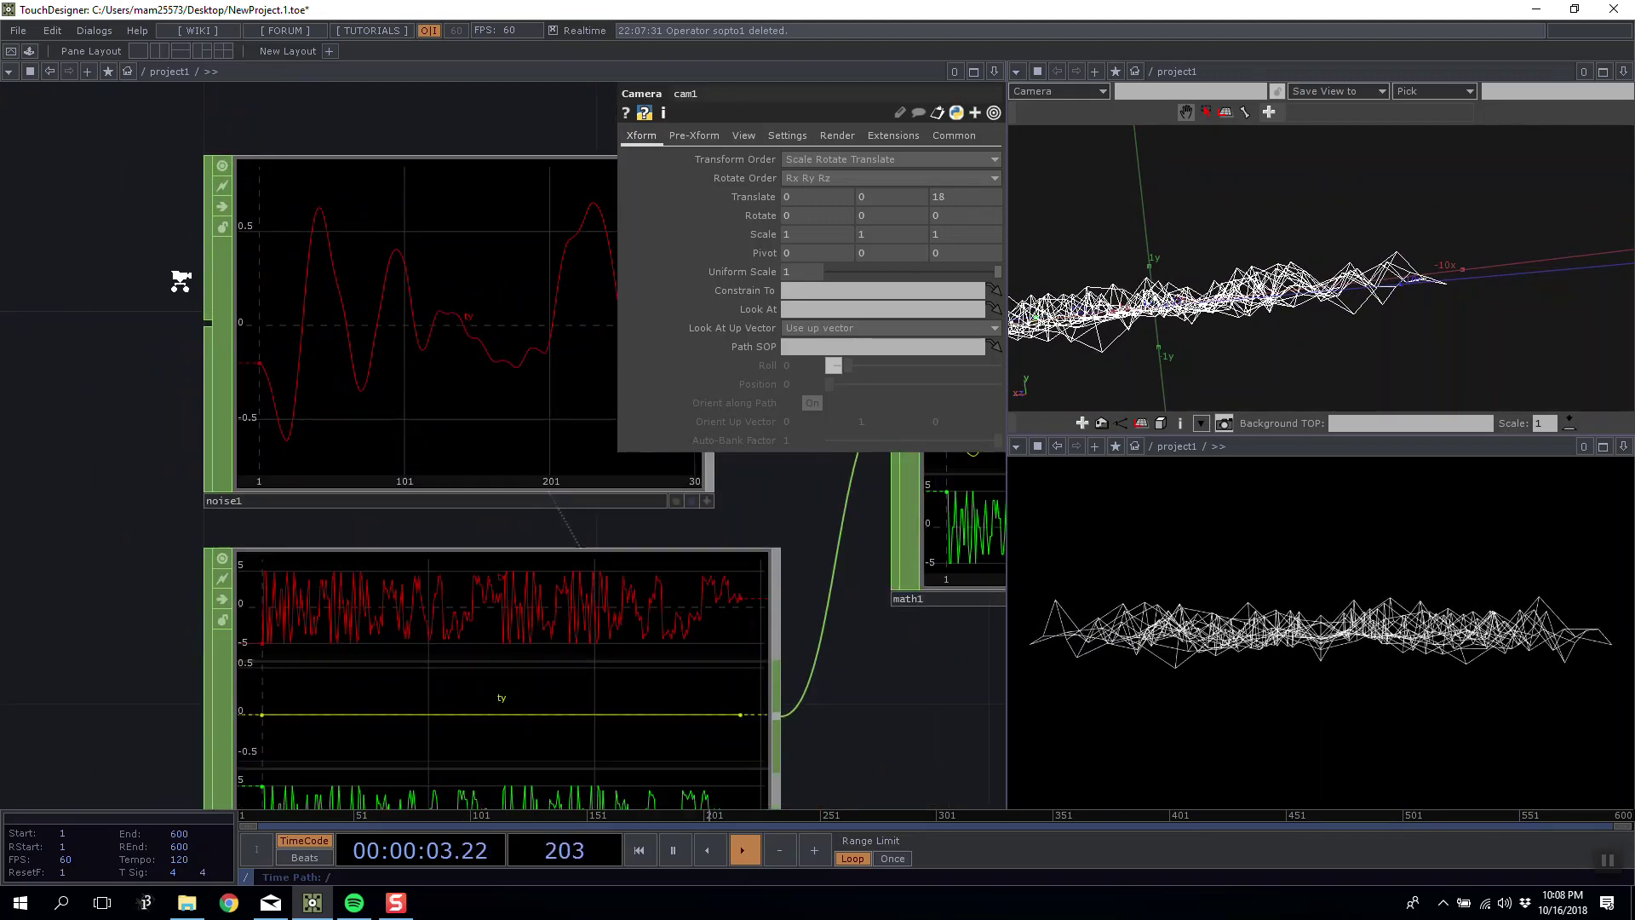
left_click(279, 303)
left_click(658, 135)
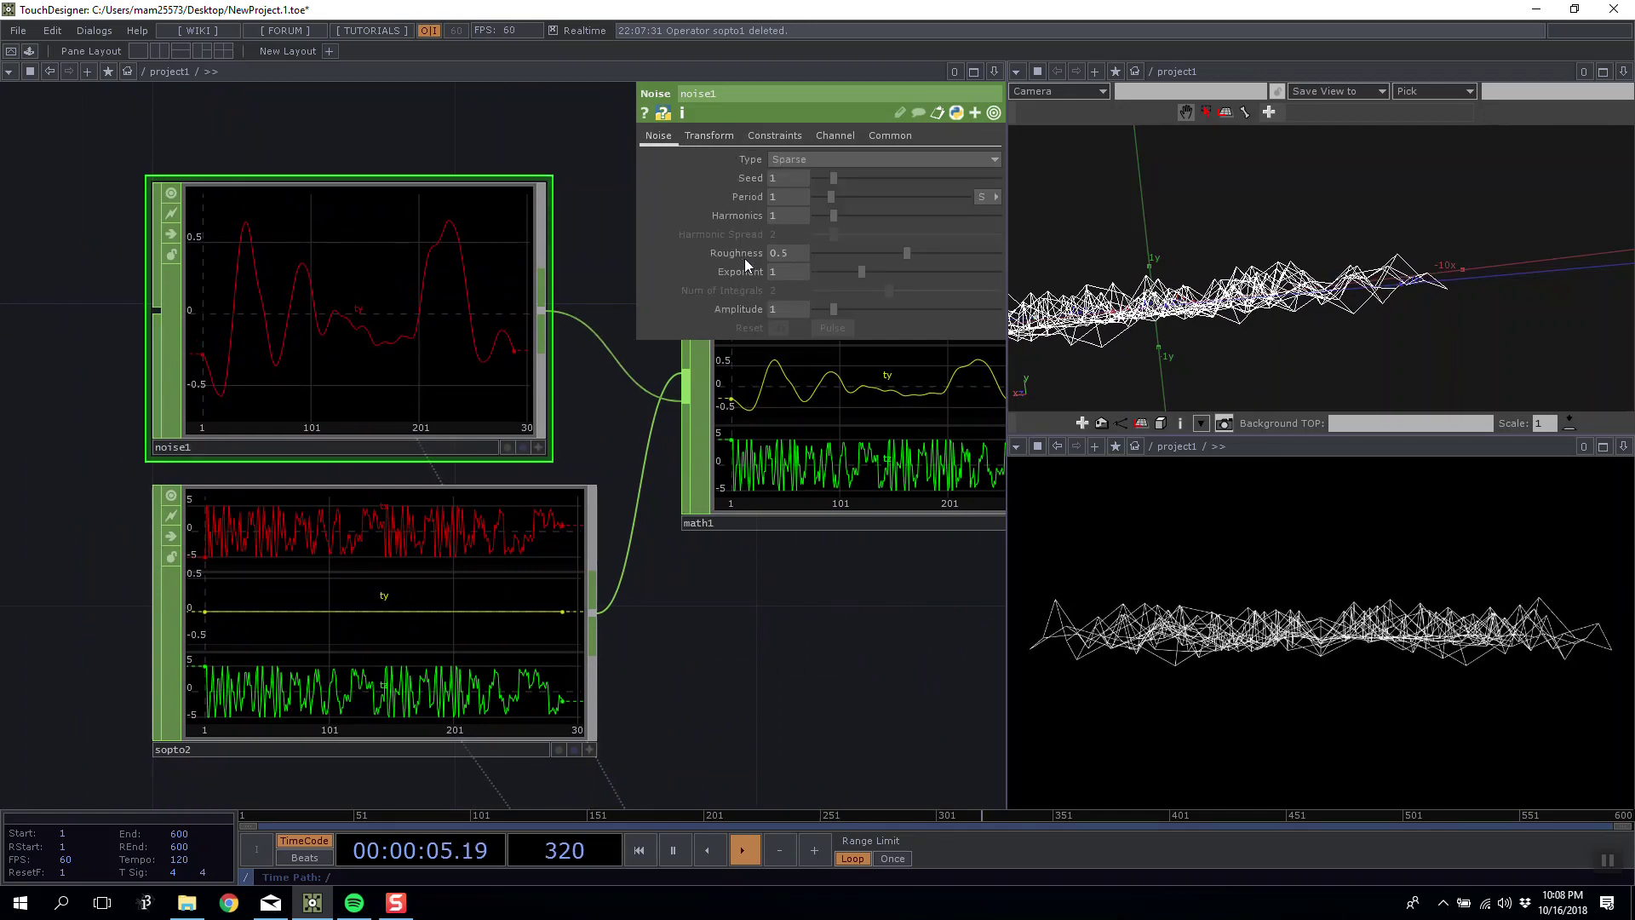
left_click_drag(815, 308, 871, 312)
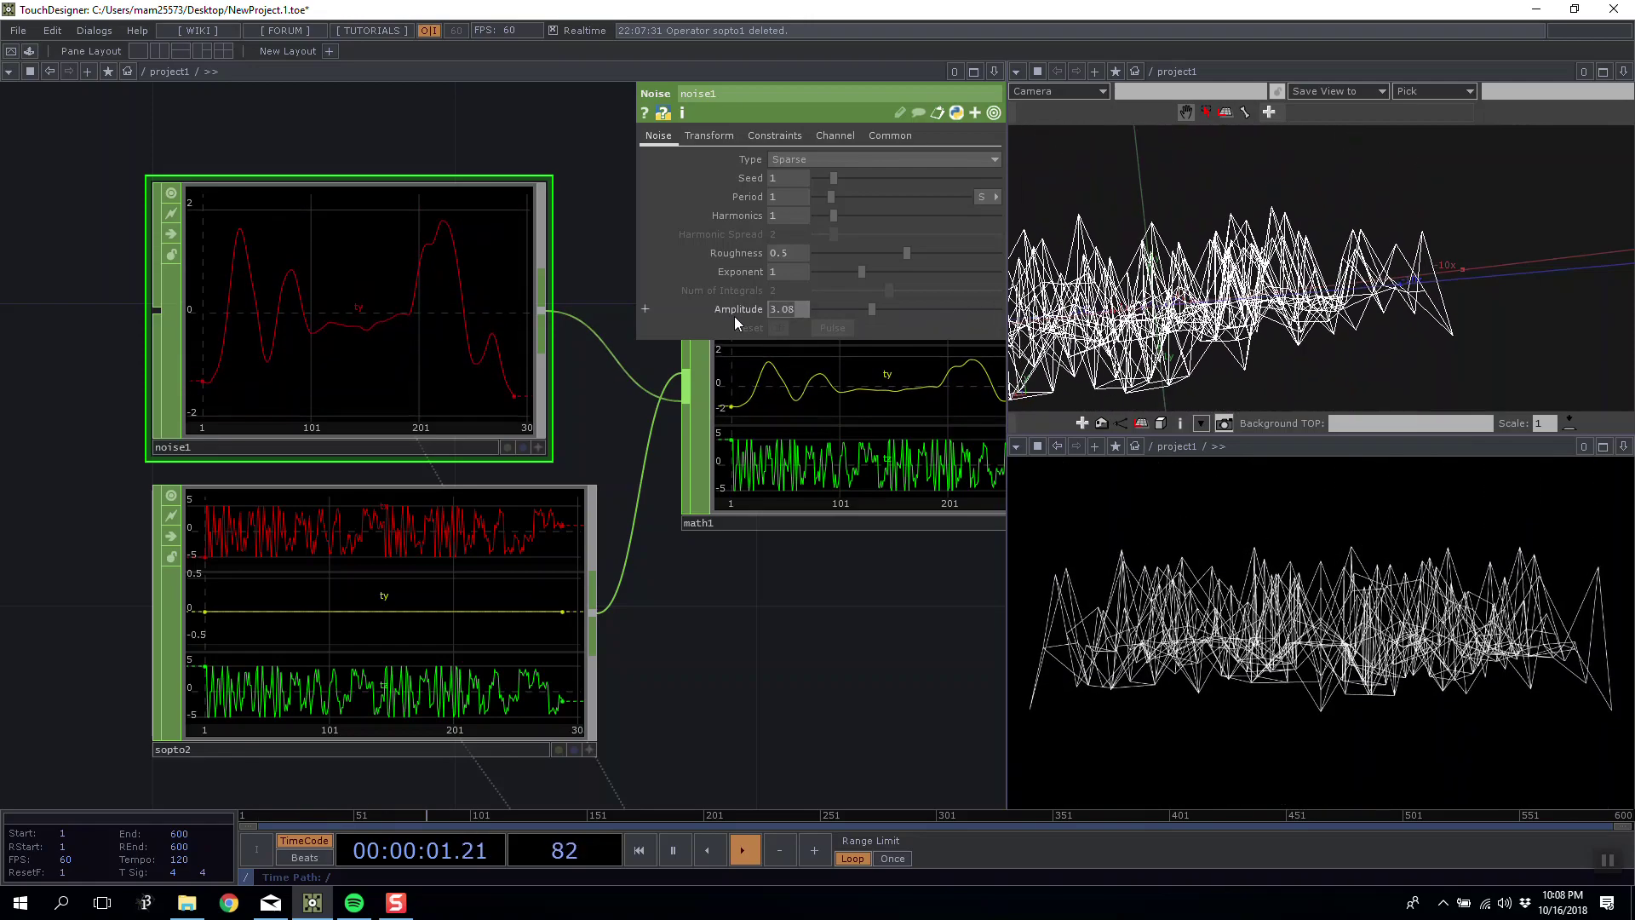
Undo the noise1 amplitude change and insert a Math CHOP between noise1 and math1.
key("ctrl+z")
left_click_drag(673, 569, 523, 571)
scroll(392, 537, "down", 3)
left_click_drag(357, 440, 125, 438)
right_click(245, 414)
left_click(277, 409)
type("math")
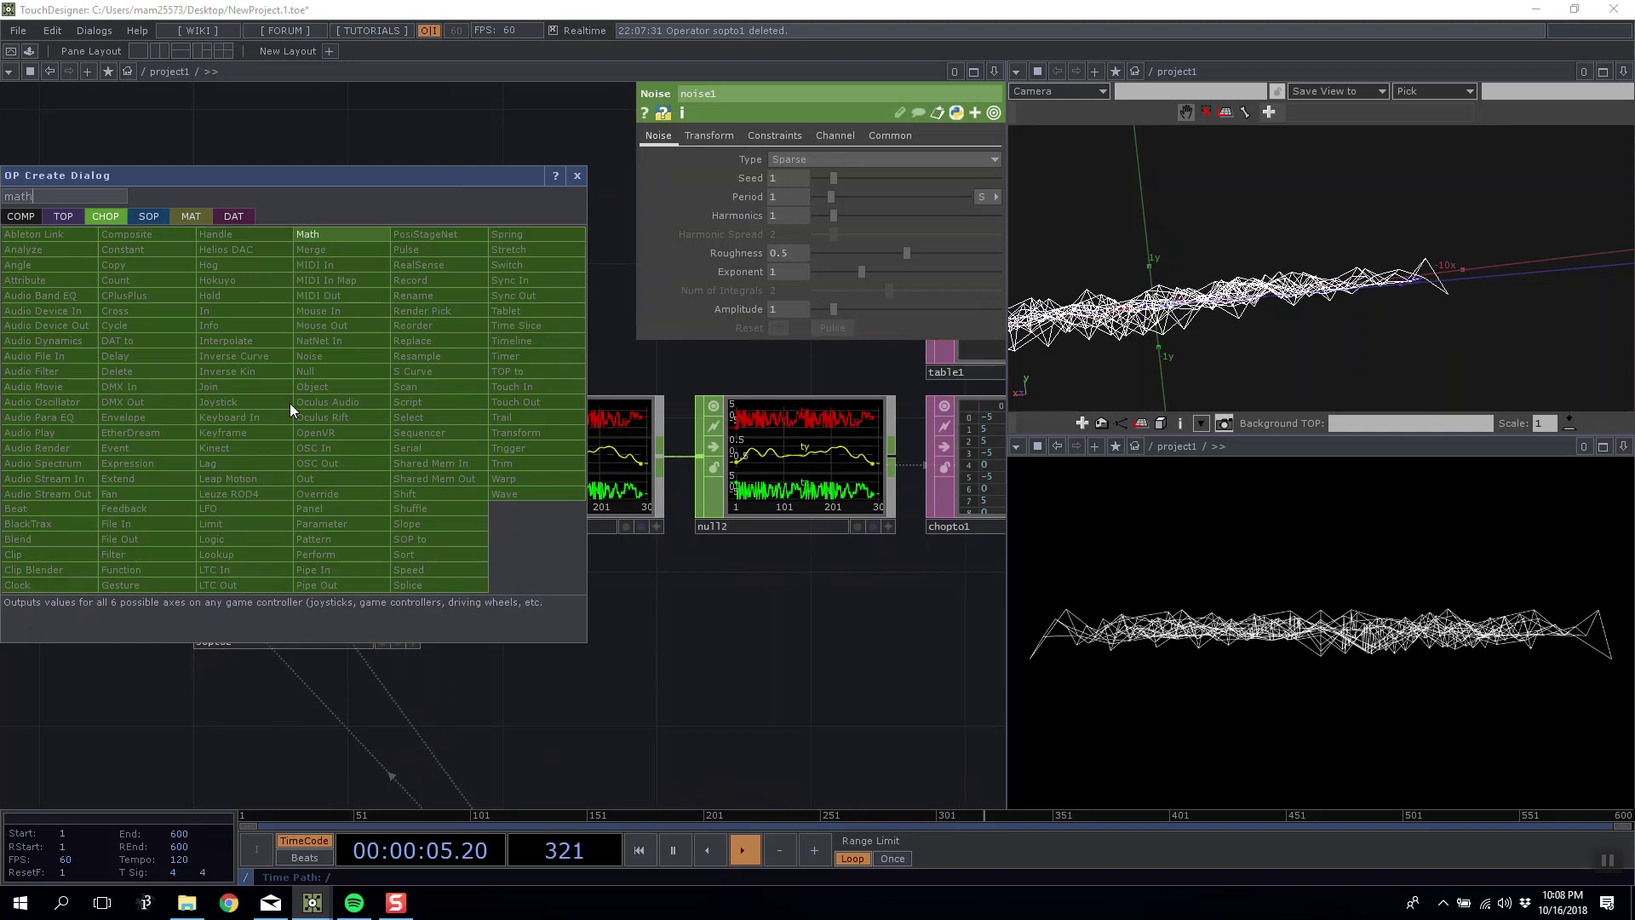
key("Return")
left_click(317, 436)
left_click_drag(315, 435, 278, 398)
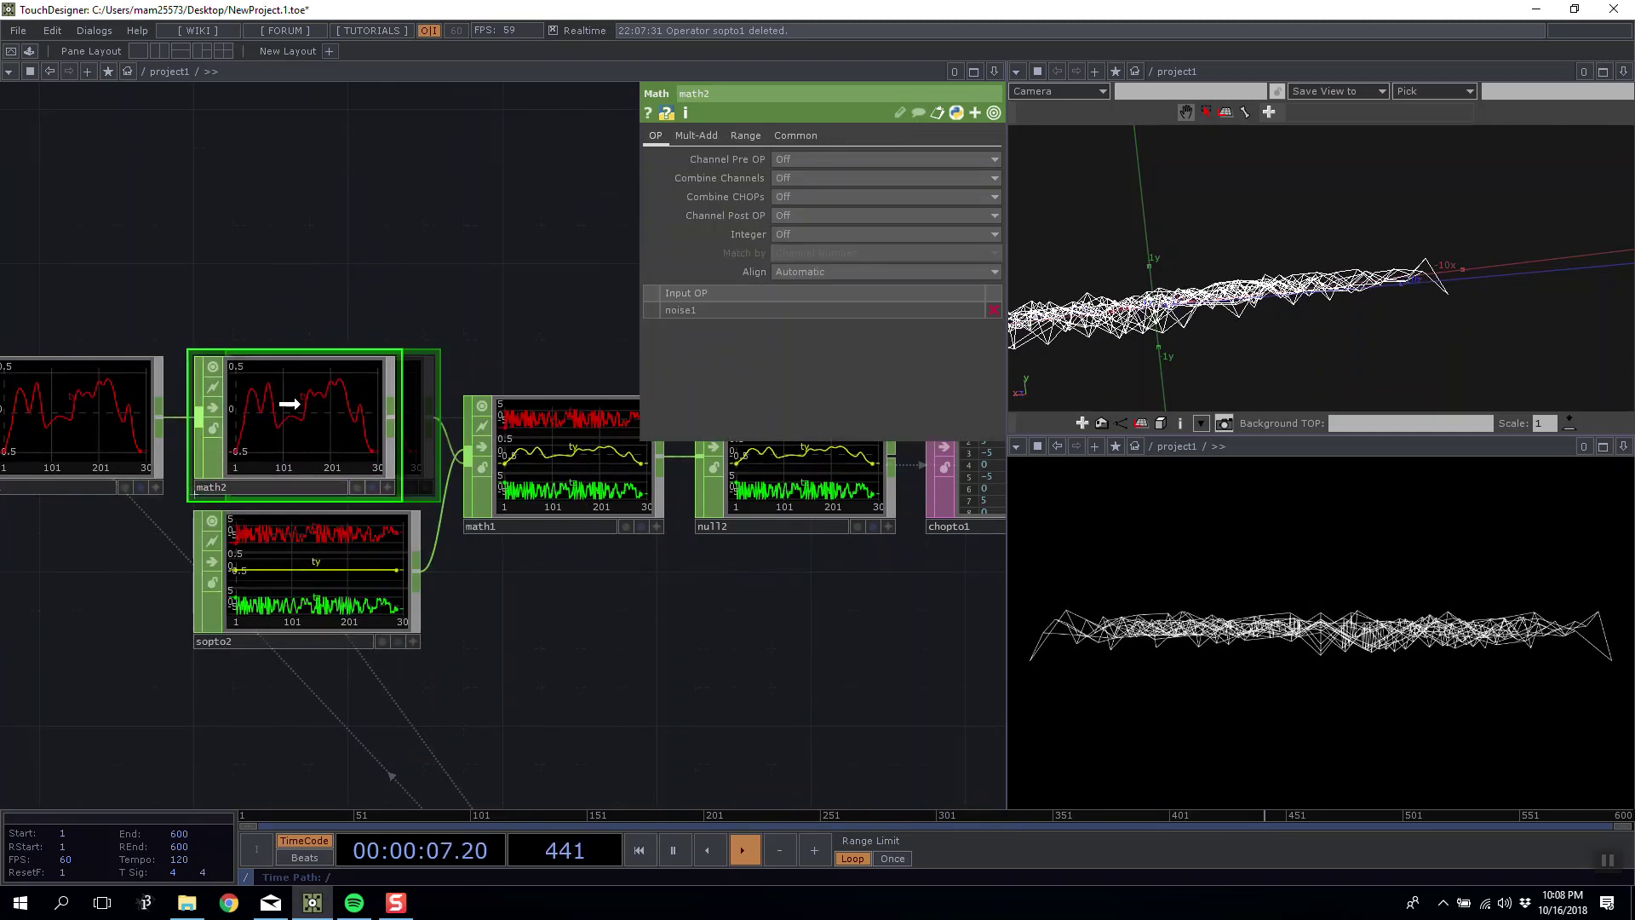
Set math2's Channel Pre OP to Positive and inspect the resulting curve.
left_click(855, 158)
left_click(799, 206)
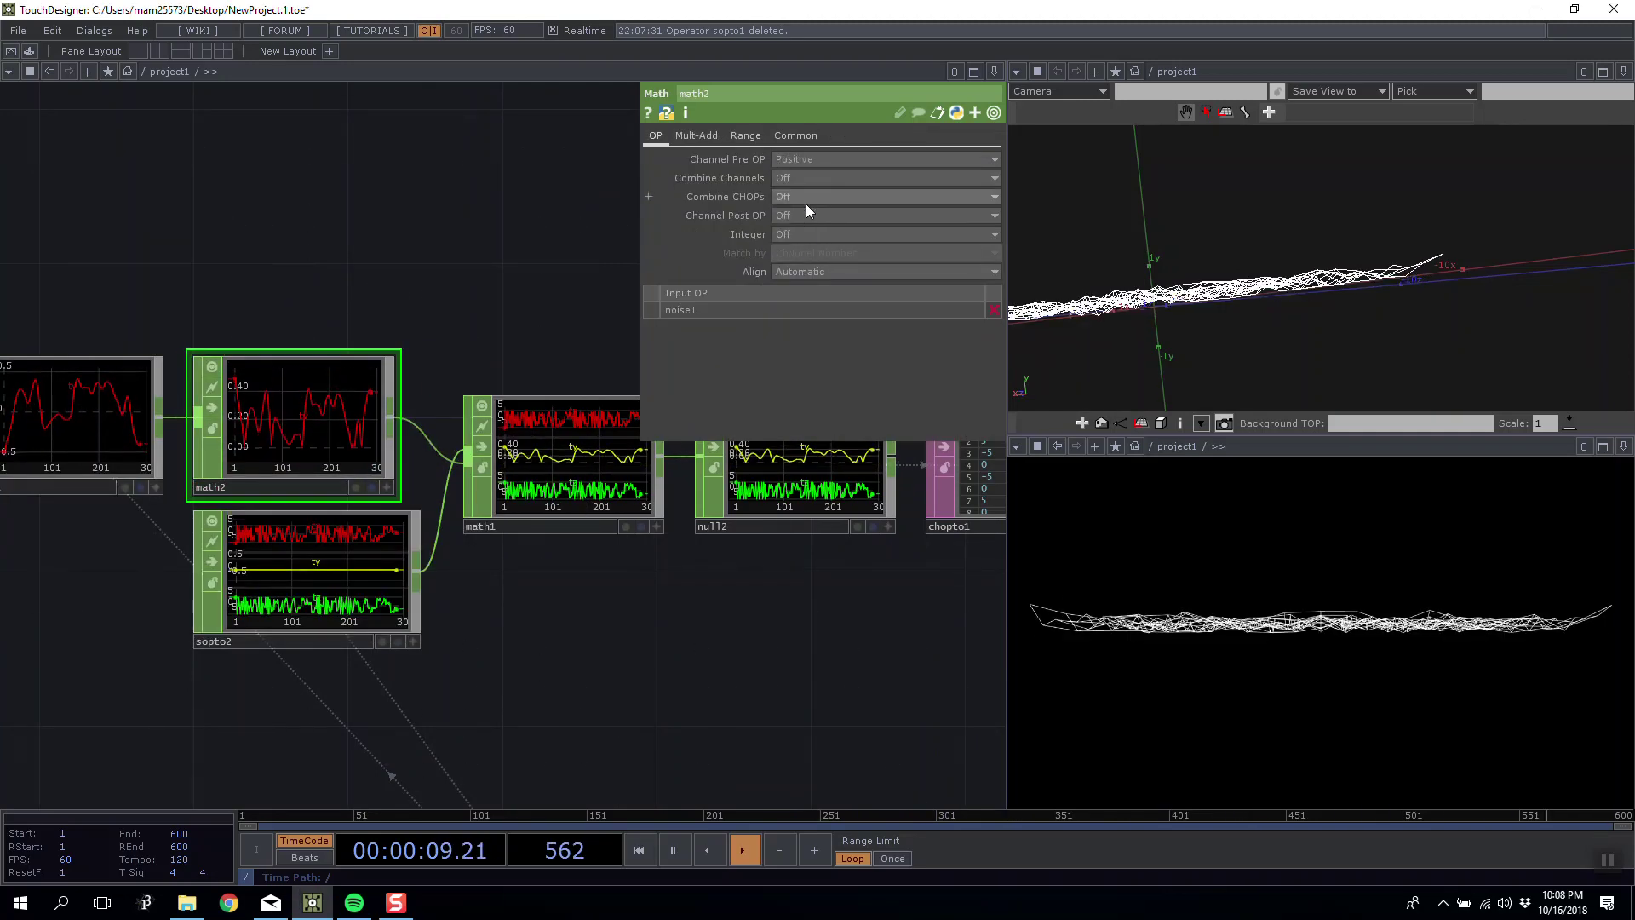
left_click_drag(504, 286, 571, 294)
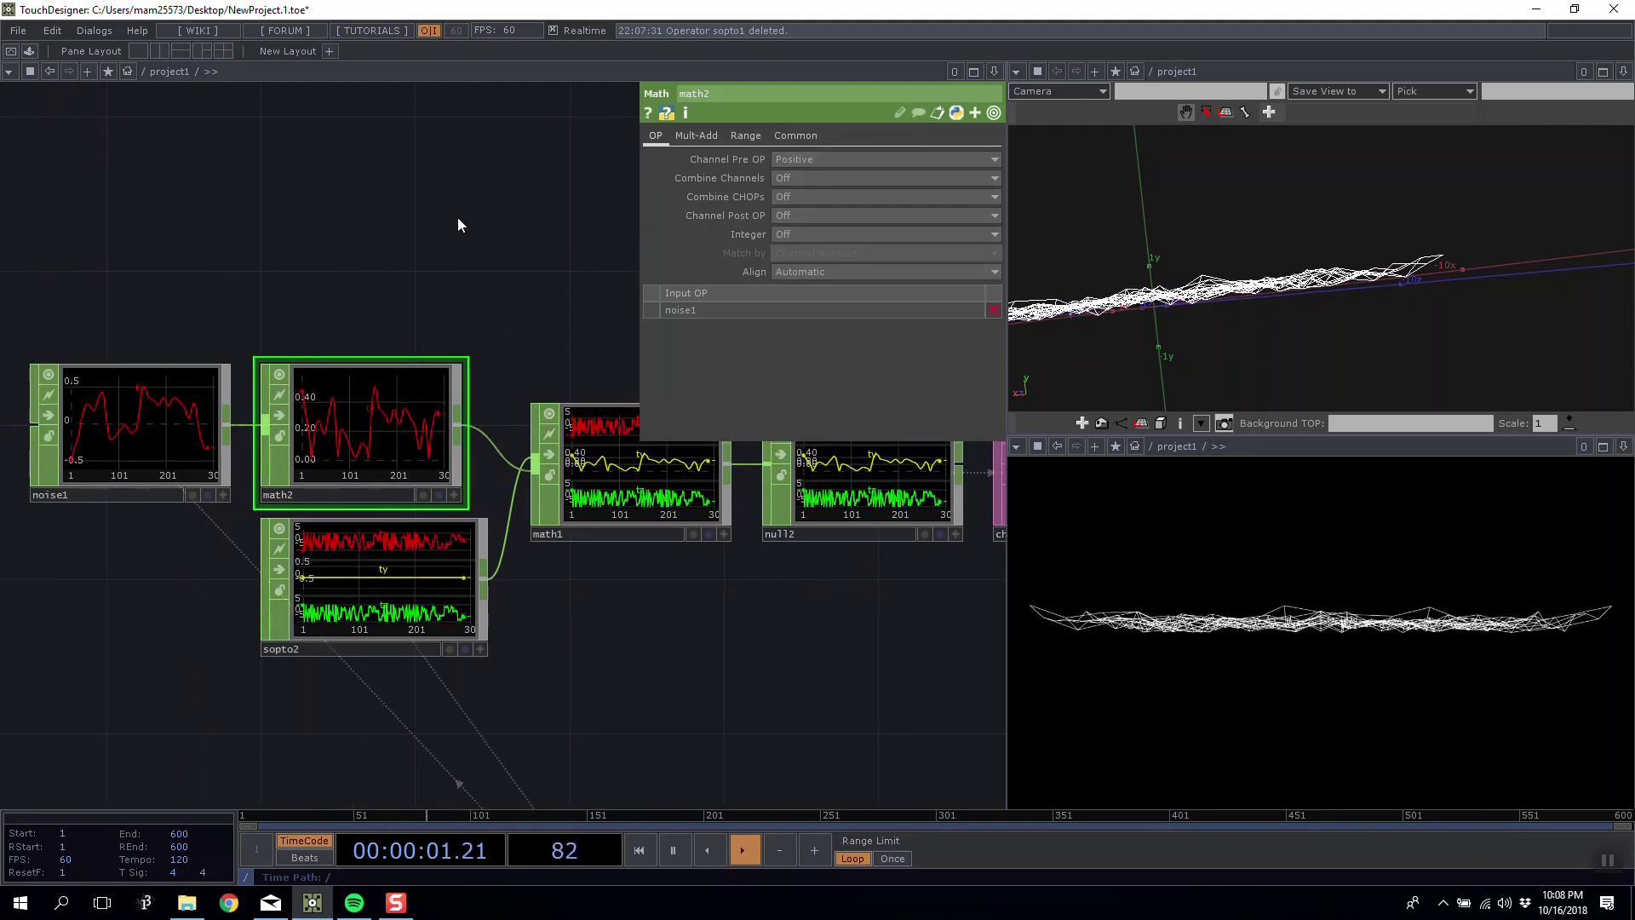
scroll(417, 340, "up", 5)
scroll(403, 339, "up", 5)
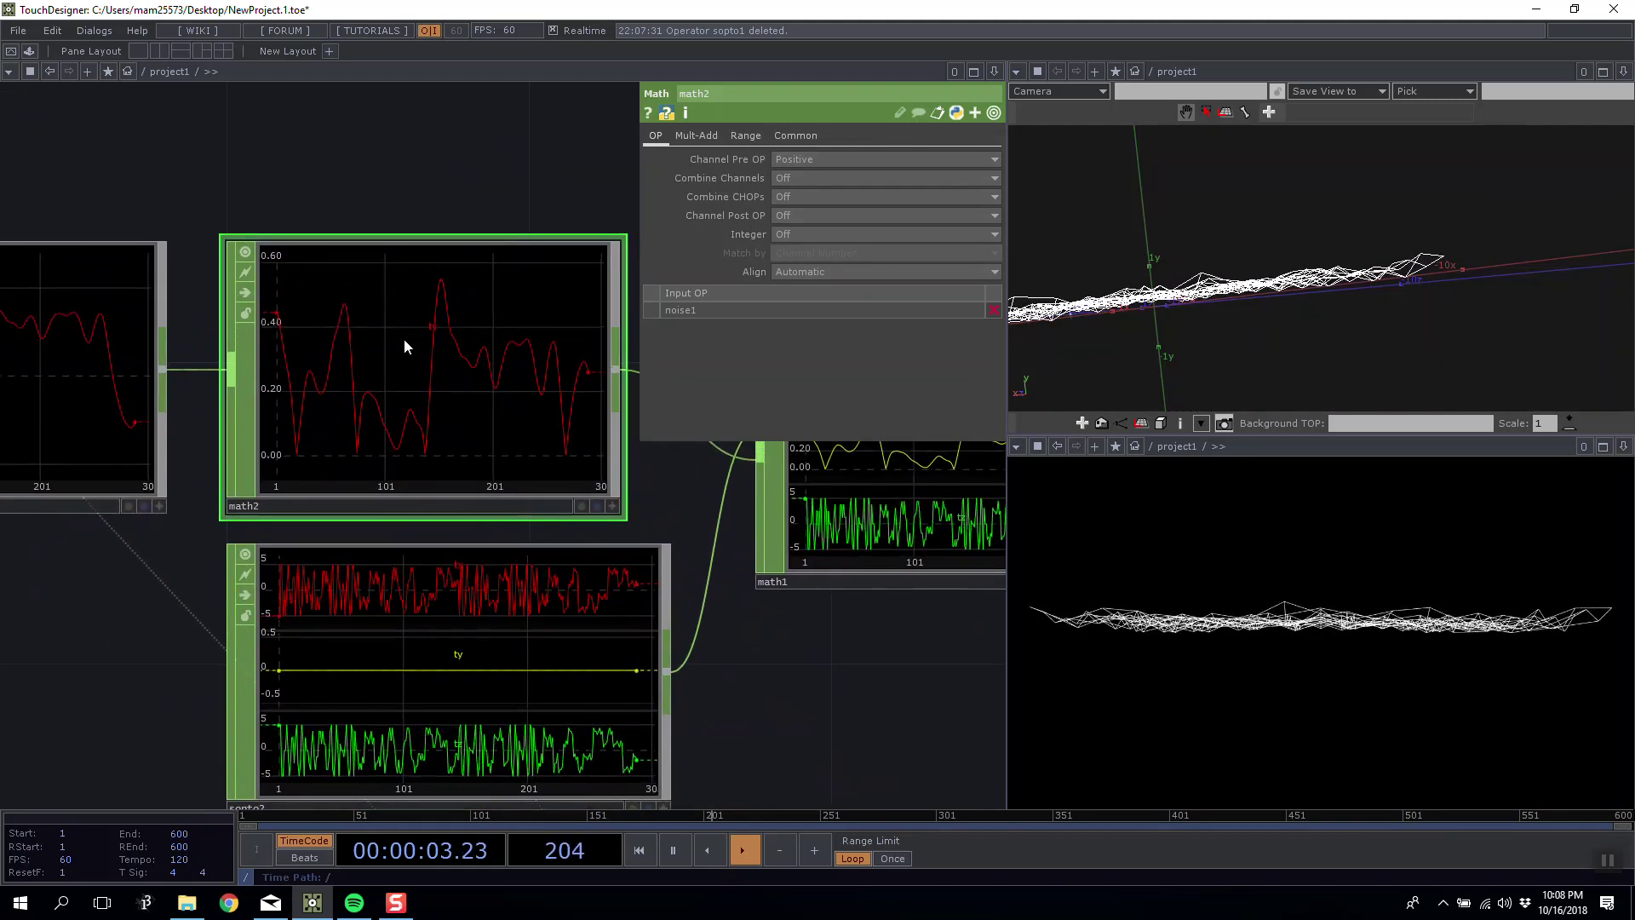
Lower math2's Multiply value to 0.
left_click(746, 136)
left_click(696, 135)
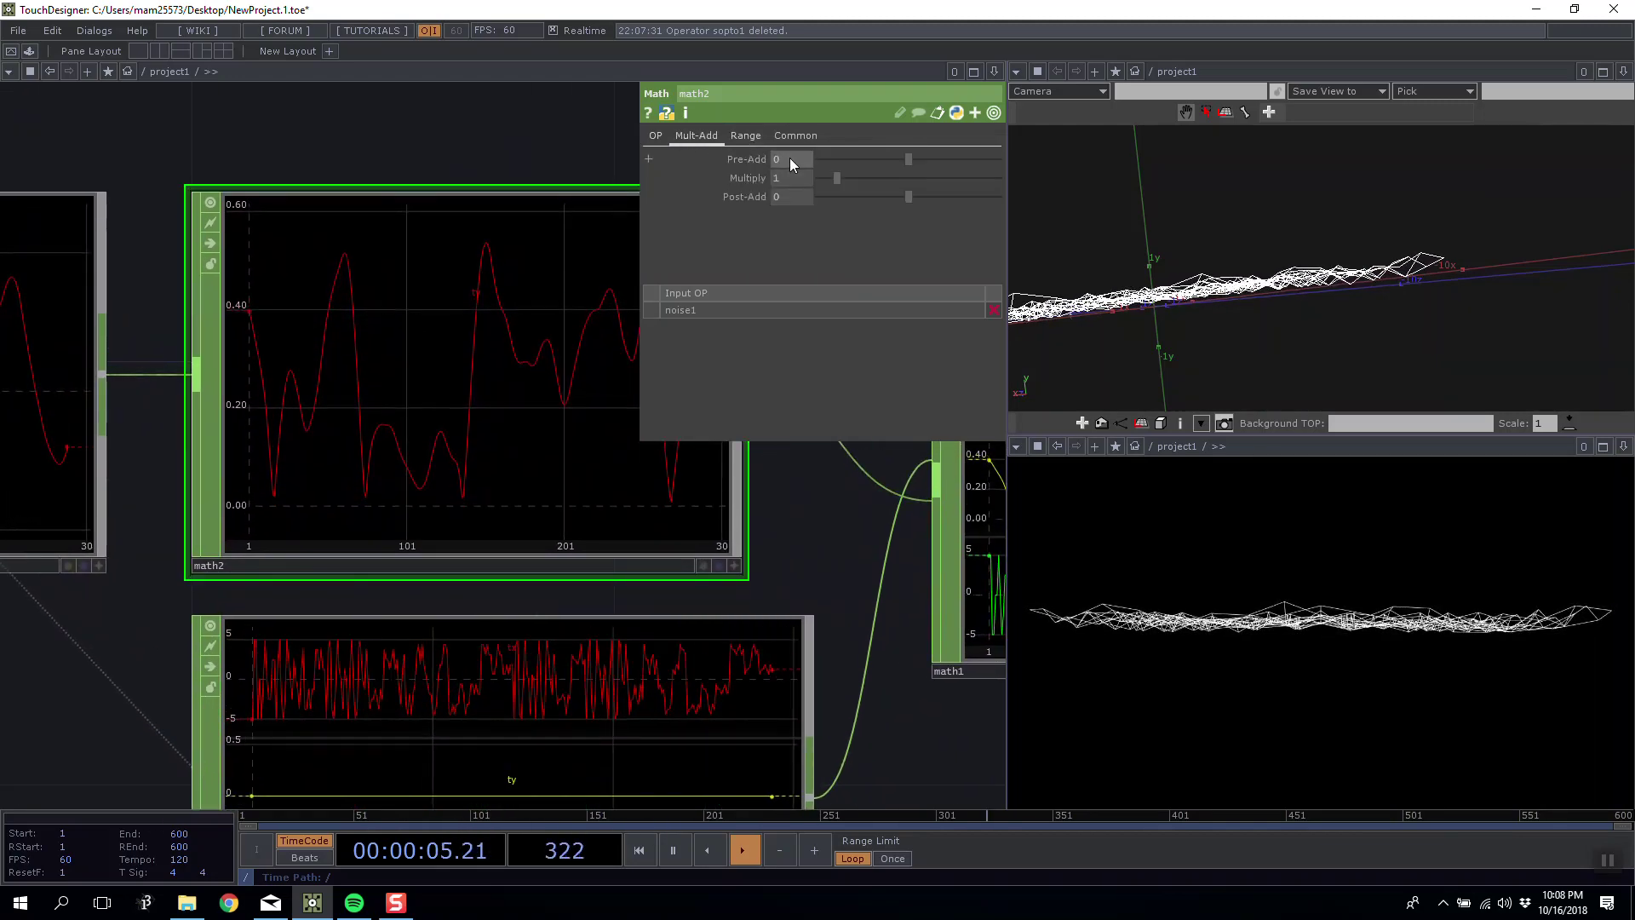
left_click_drag(789, 174, 719, 177)
Reset math2's Channel Pre OP to Off and its Multiply value to 1.
left_click(656, 137)
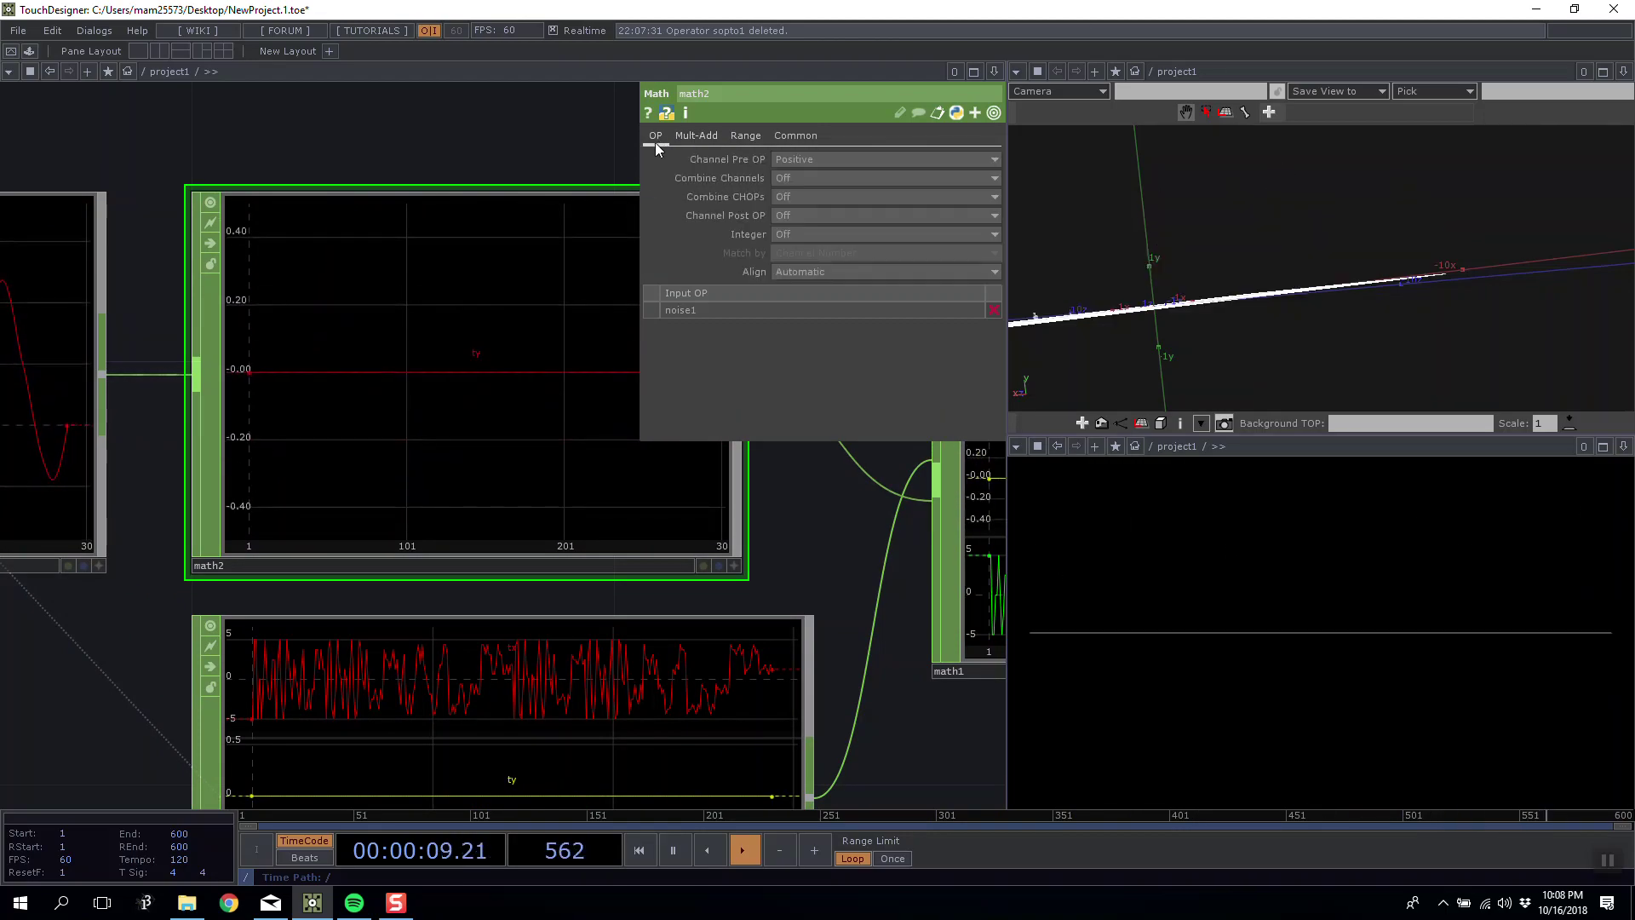
left_click(856, 162)
left_click(712, 136)
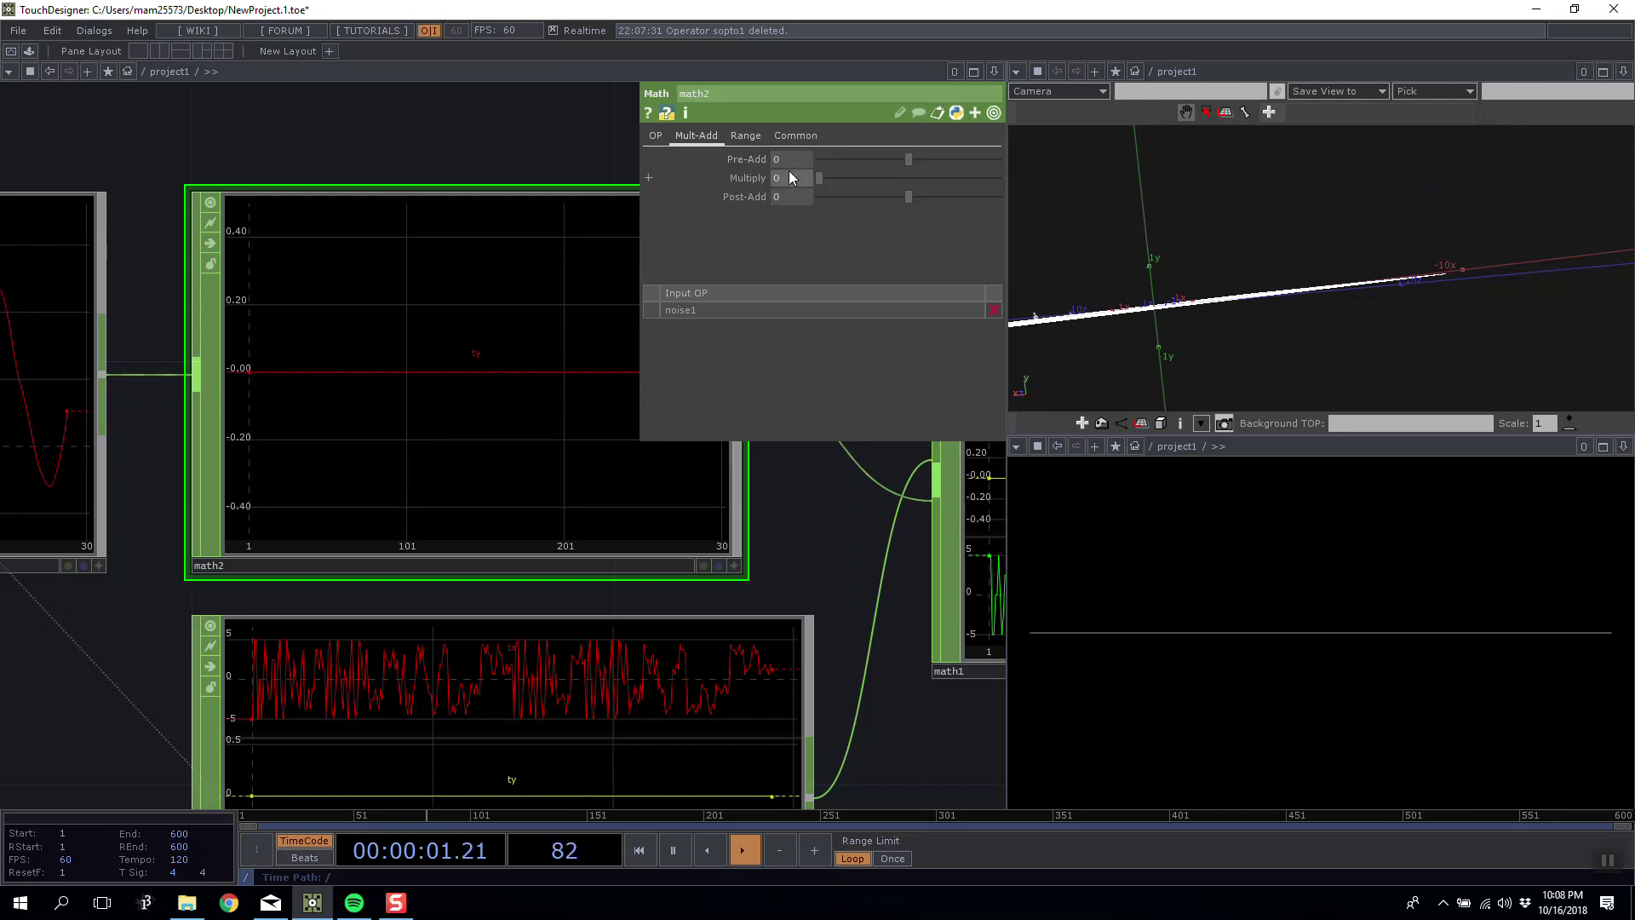
key("Return")
Set the lower From Range value of math2 to -1, keeping the To Range at 0 to 1.
left_click(753, 137)
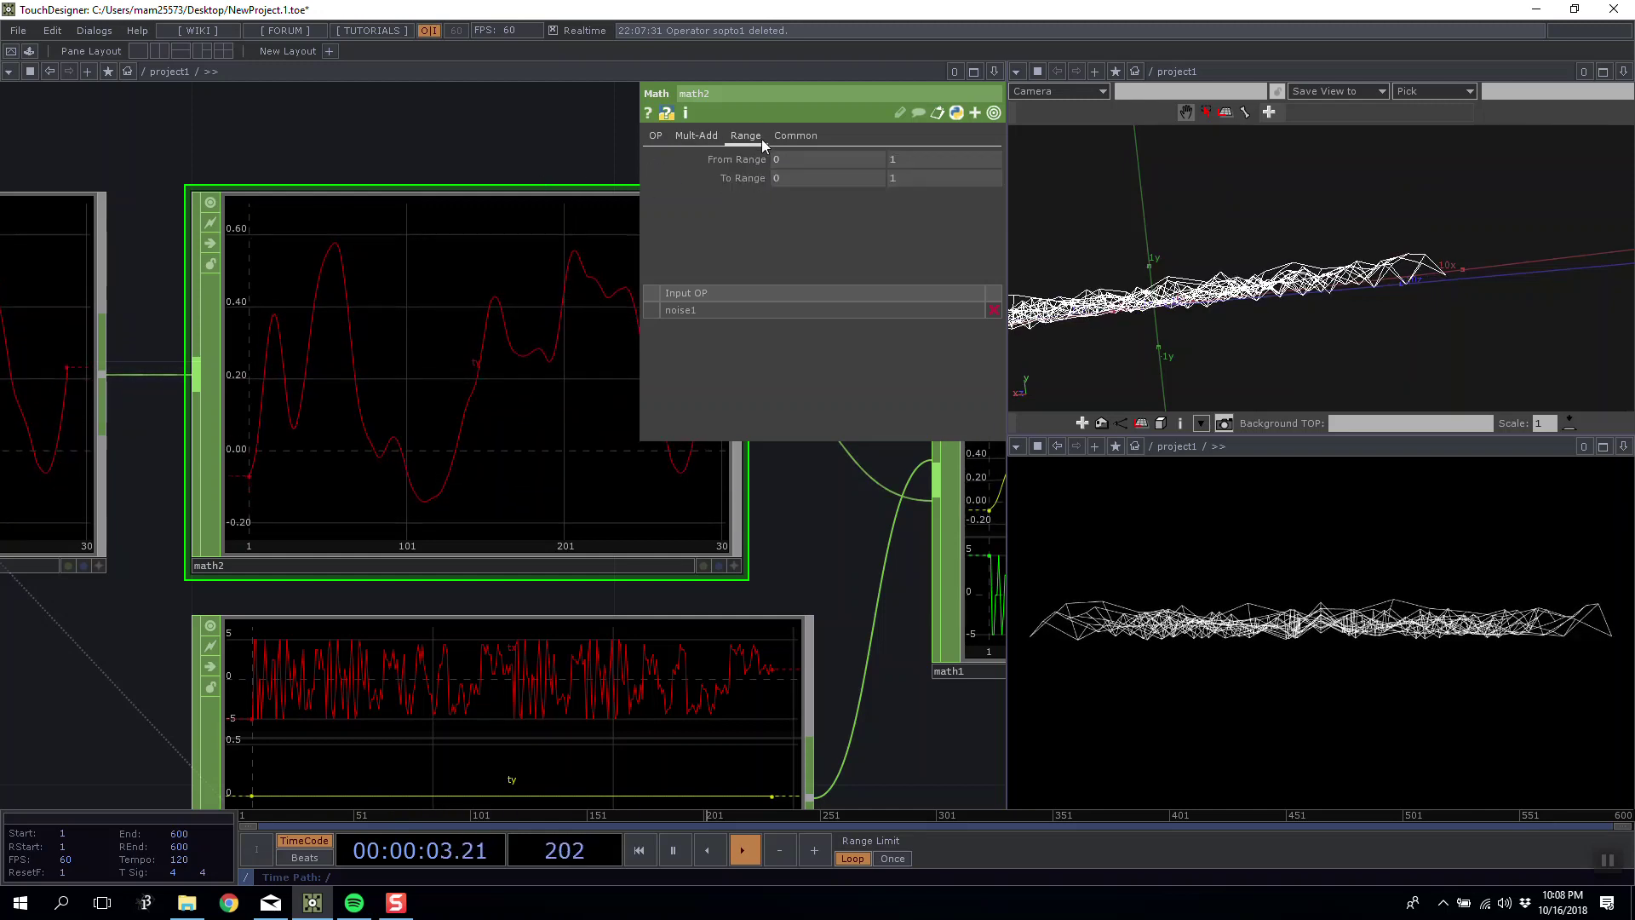
left_click(852, 160)
type("-1")
key("Tab")
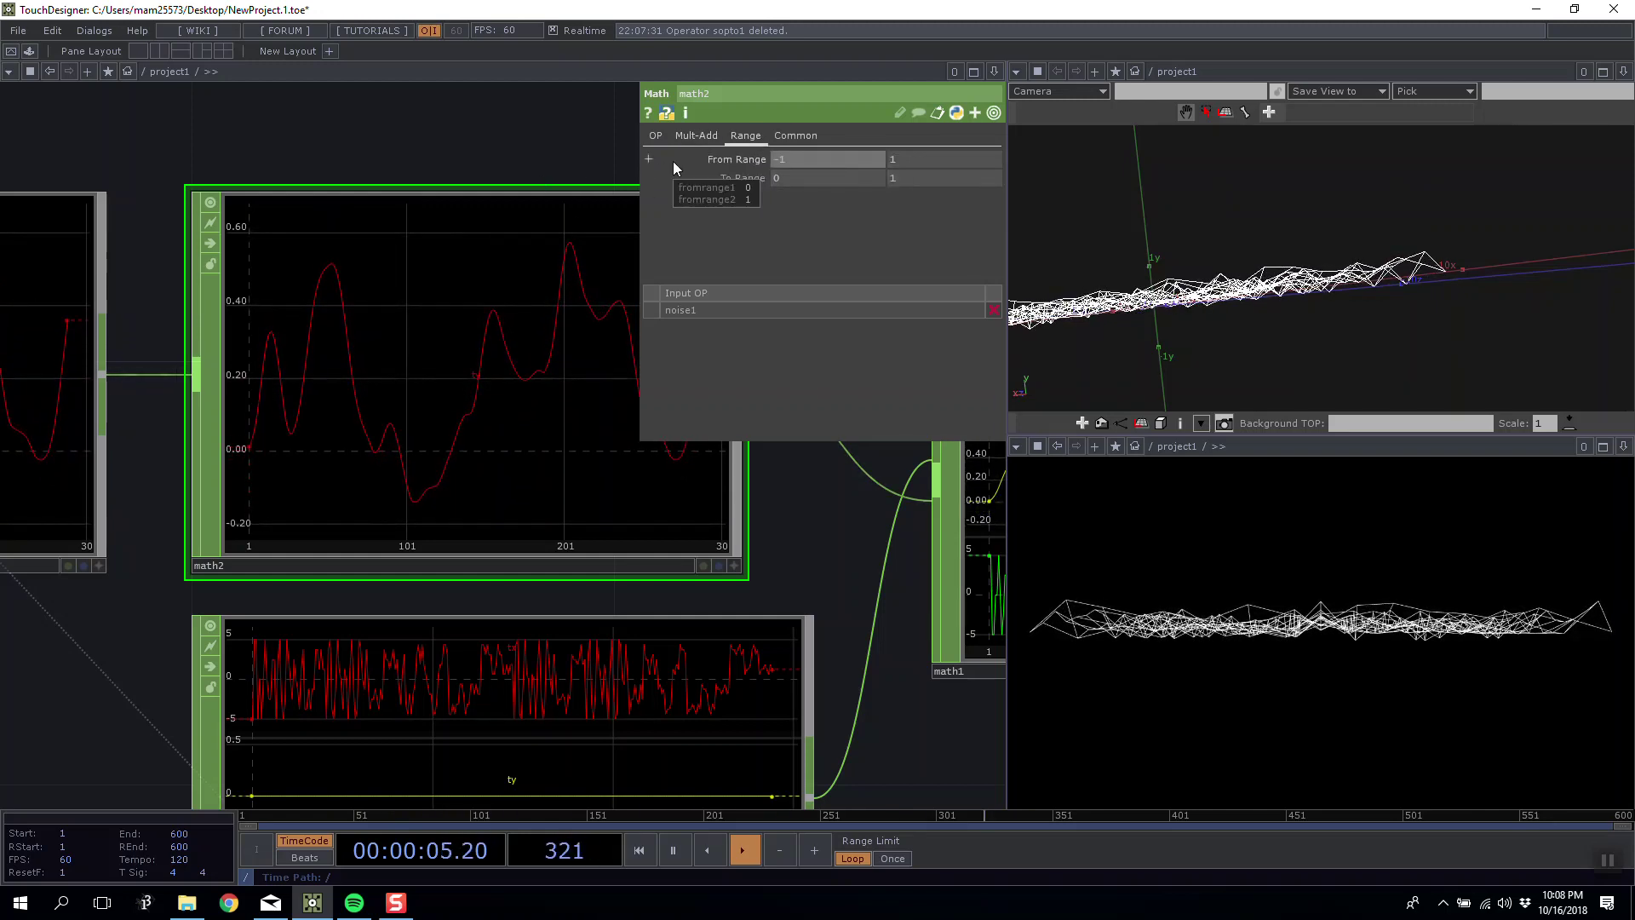
left_click(482, 151)
left_click_drag(1261, 351, 1264, 295)
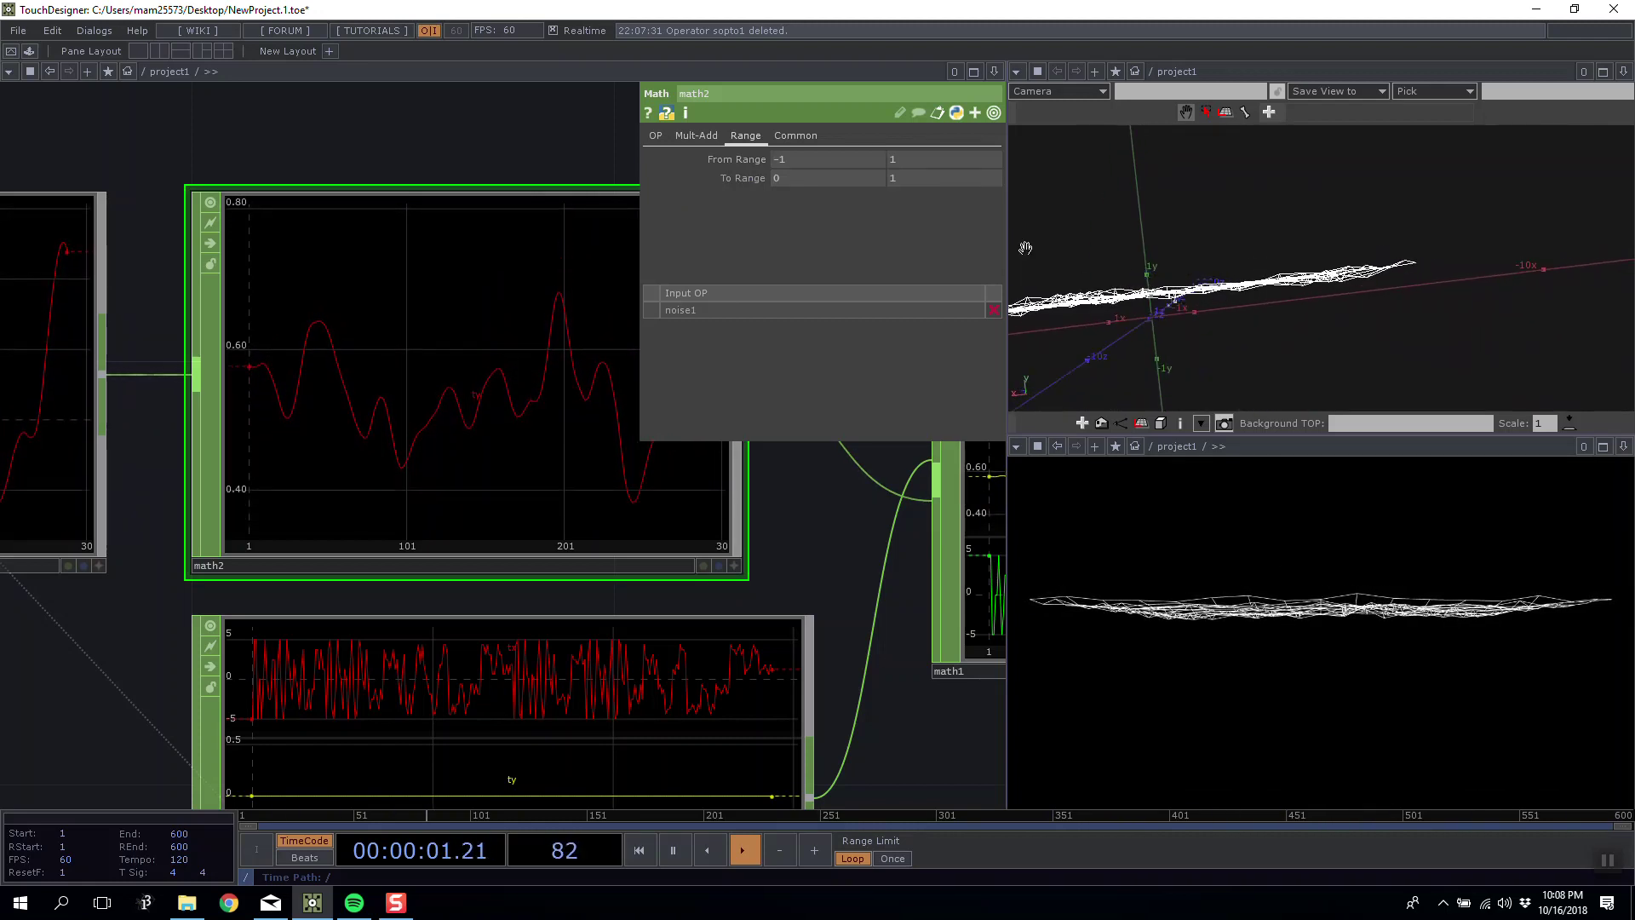
Set the lower From Range value of math2 back to 0 to compare the surface.
left_click(805, 161)
type("0")
key("Return")
left_click_drag(1272, 288, 1340, 274)
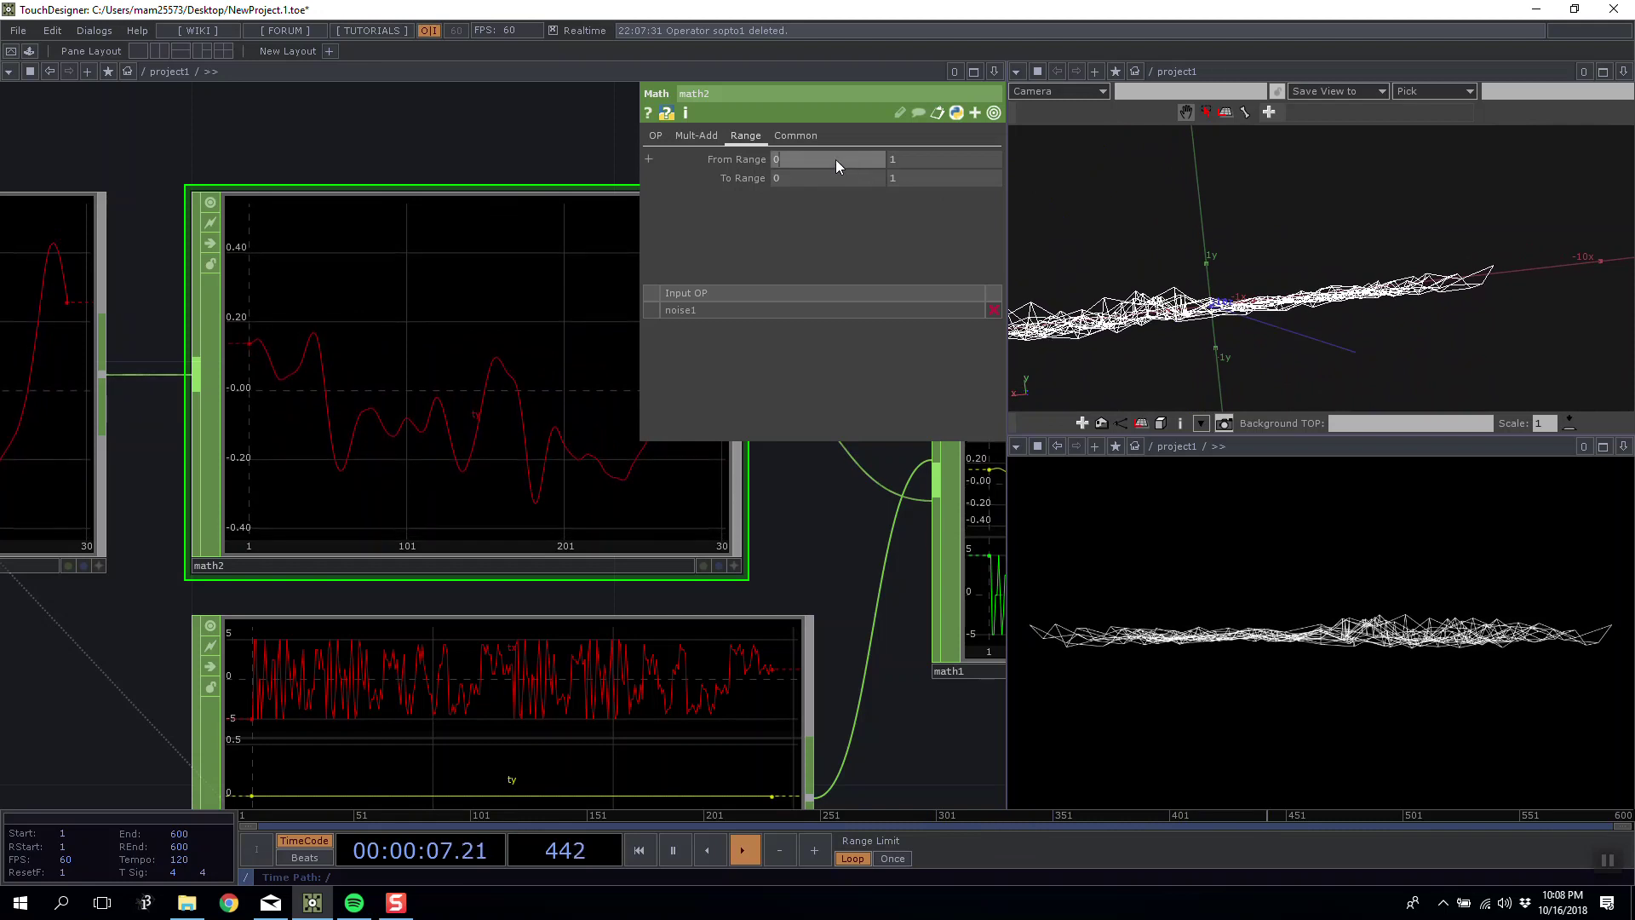
Restore math2's lower From Range value to -1 and check the surface in the 3D view.
left_click_drag(835, 160, 771, 161)
left_click(772, 160)
type("-1")
key("Return")
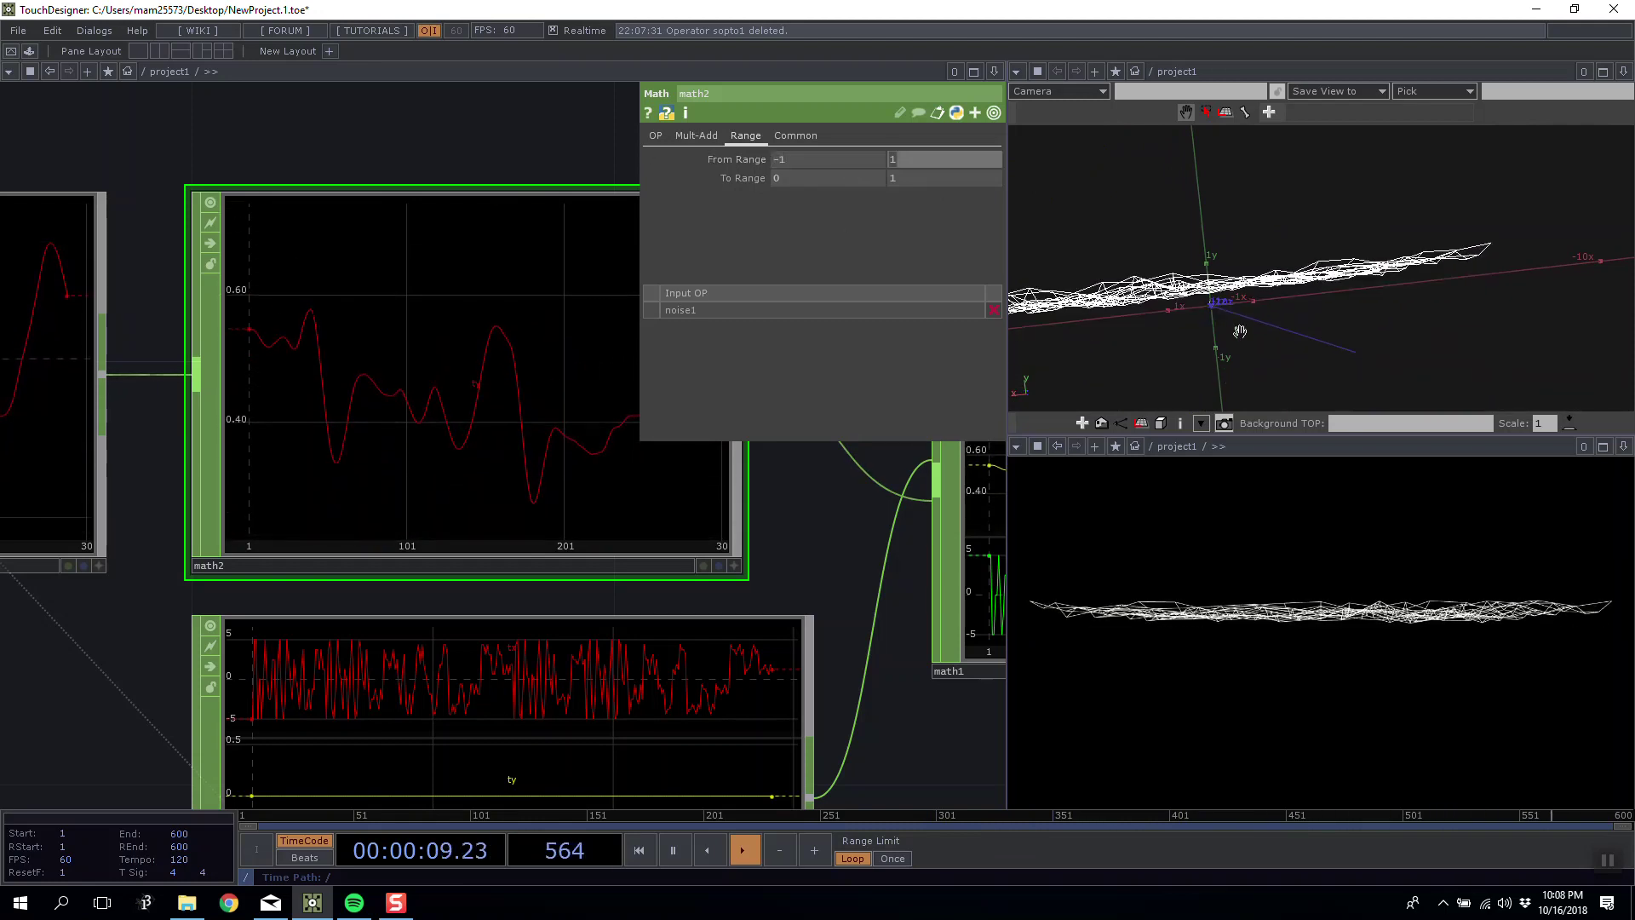
left_click_drag(484, 154, 428, 157)
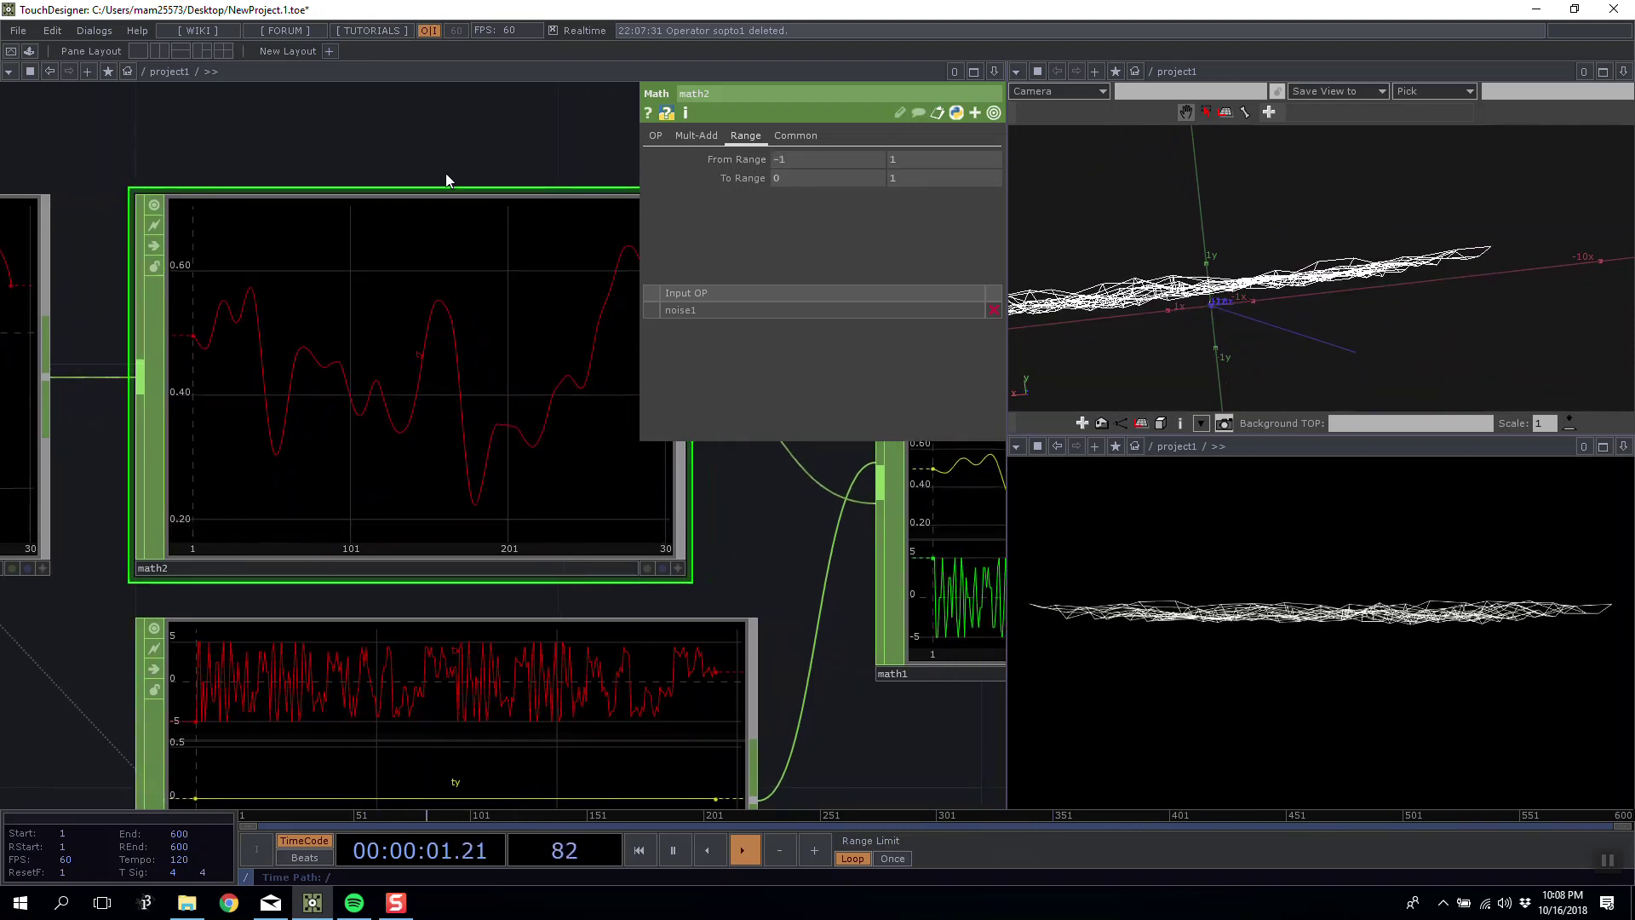
left_click_drag(741, 559, 715, 586)
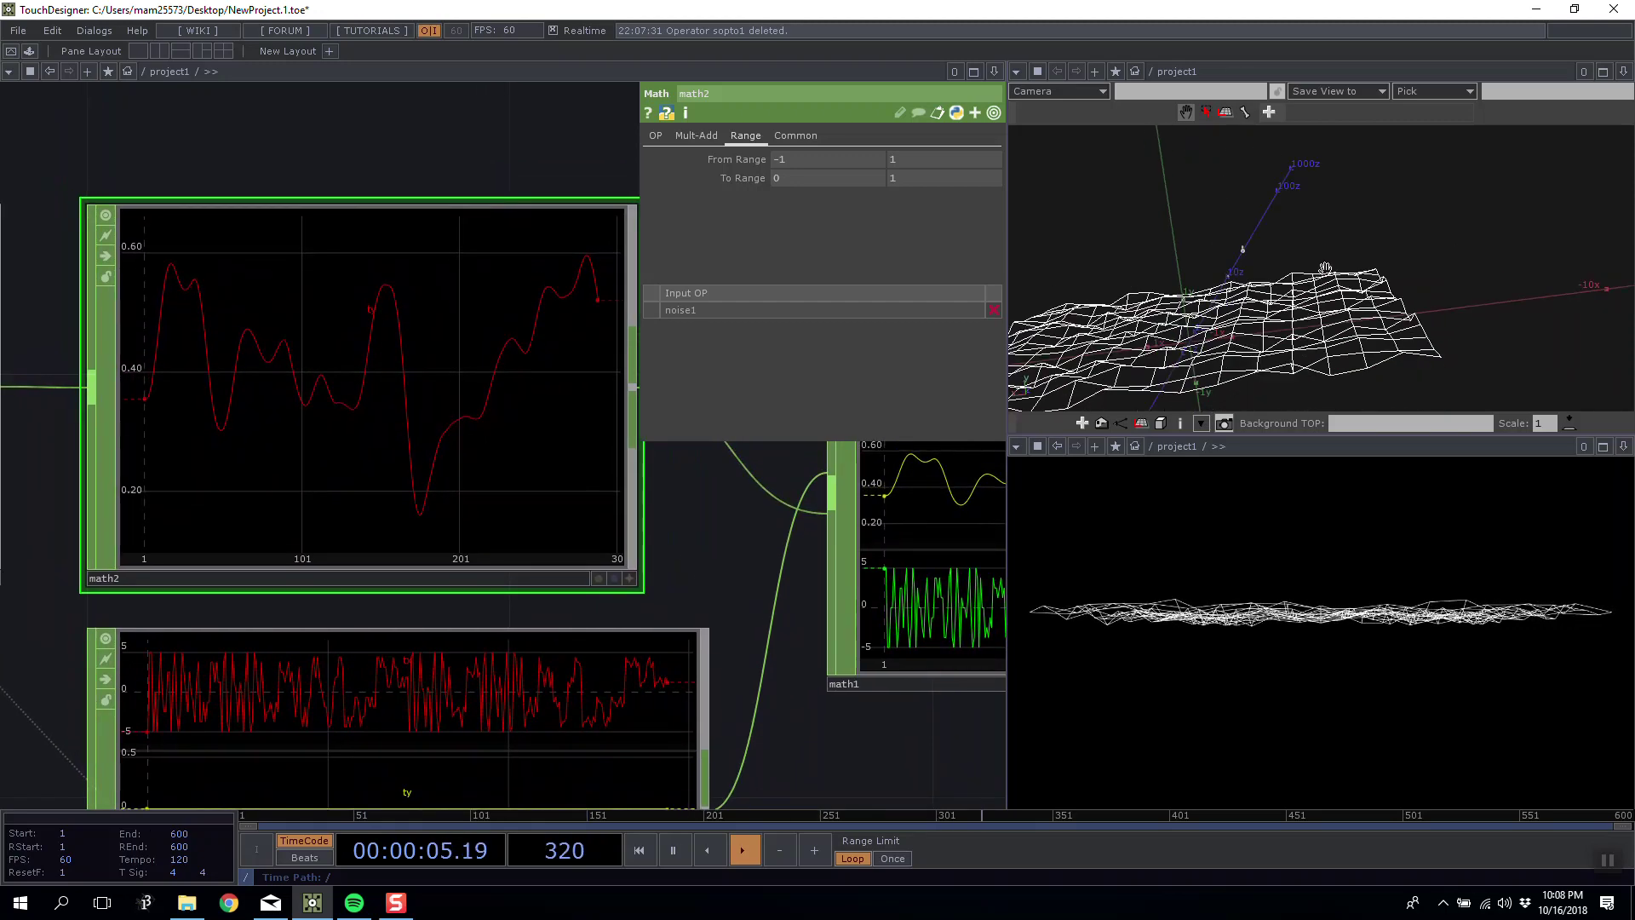
left_click_drag(1256, 299, 1327, 270)
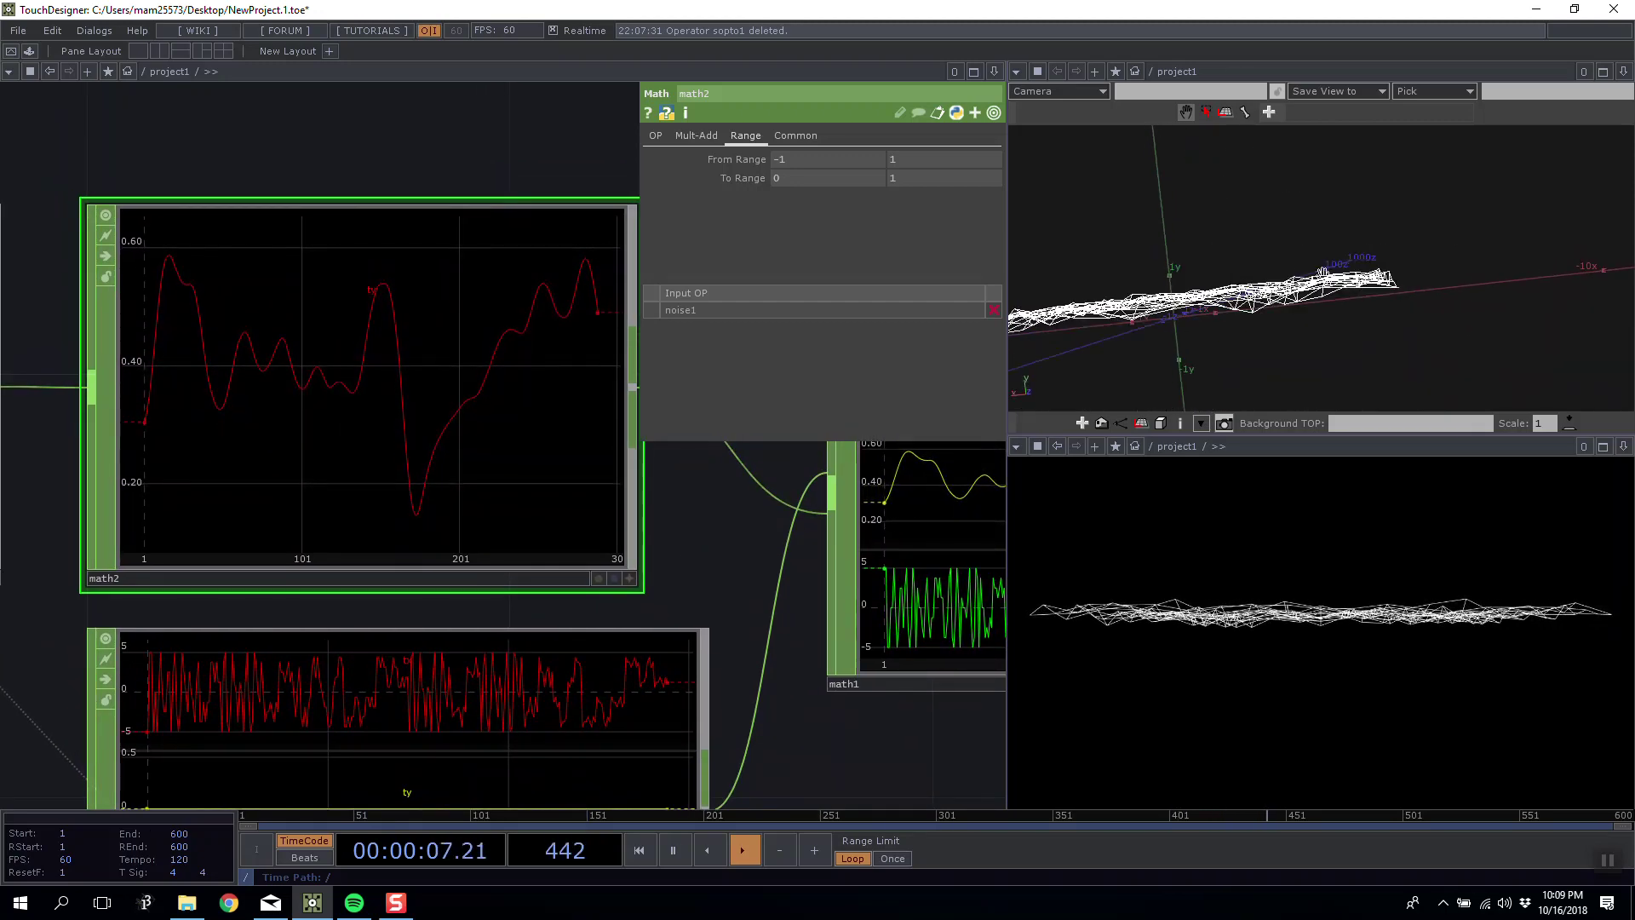
Change noise1's X translate expression to absTime.seconds * 10.
scroll(864, 519, "down", 10)
left_click_drag(897, 620, 752, 599)
scroll(378, 435, "up", 6)
left_click(379, 432)
left_click_drag(453, 330, 334, 300)
scroll(703, 189, "up", 4)
left_click(714, 136)
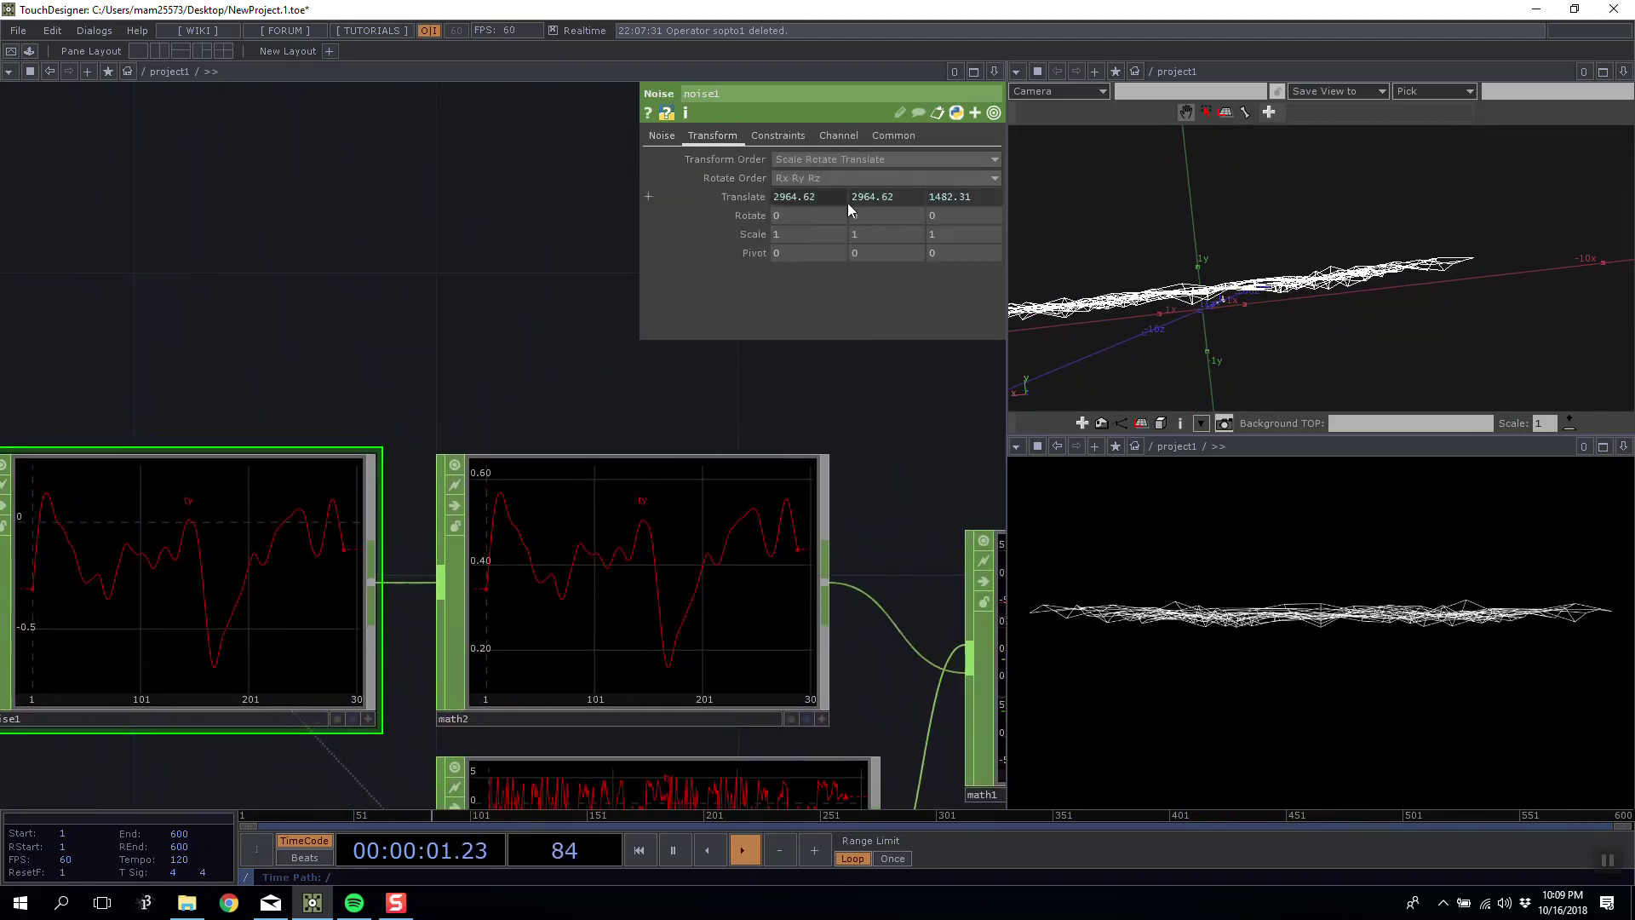
left_click(833, 196)
type("0")
key("Return")
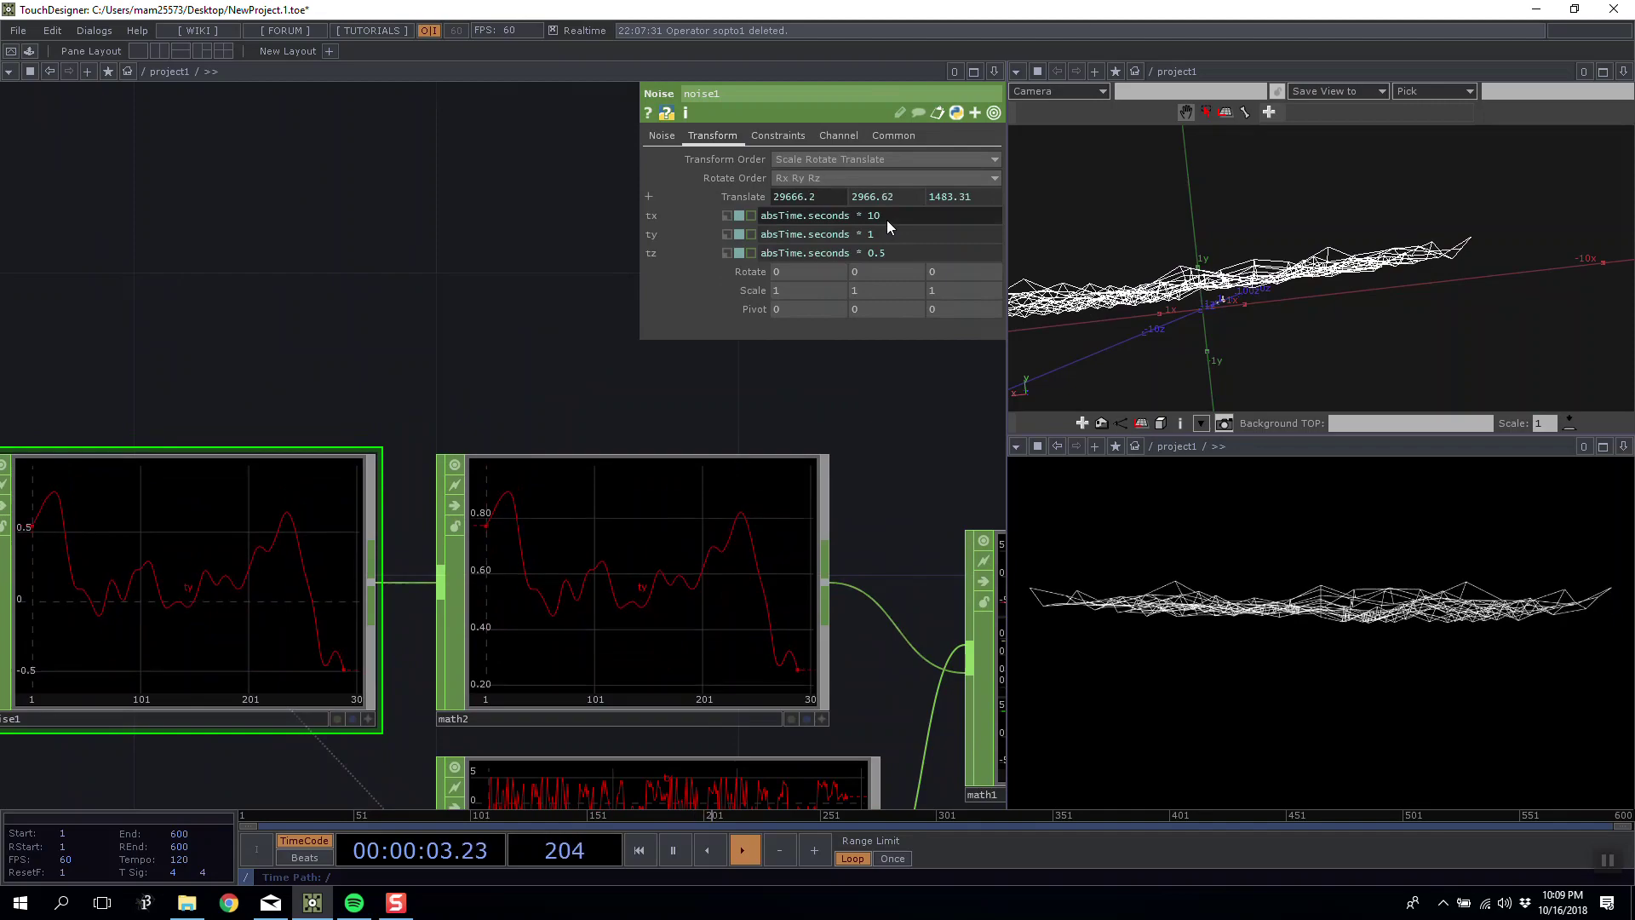
Examine the animated wireframe surface from several angles in the scene viewer.
left_click_drag(1304, 298, 1306, 295)
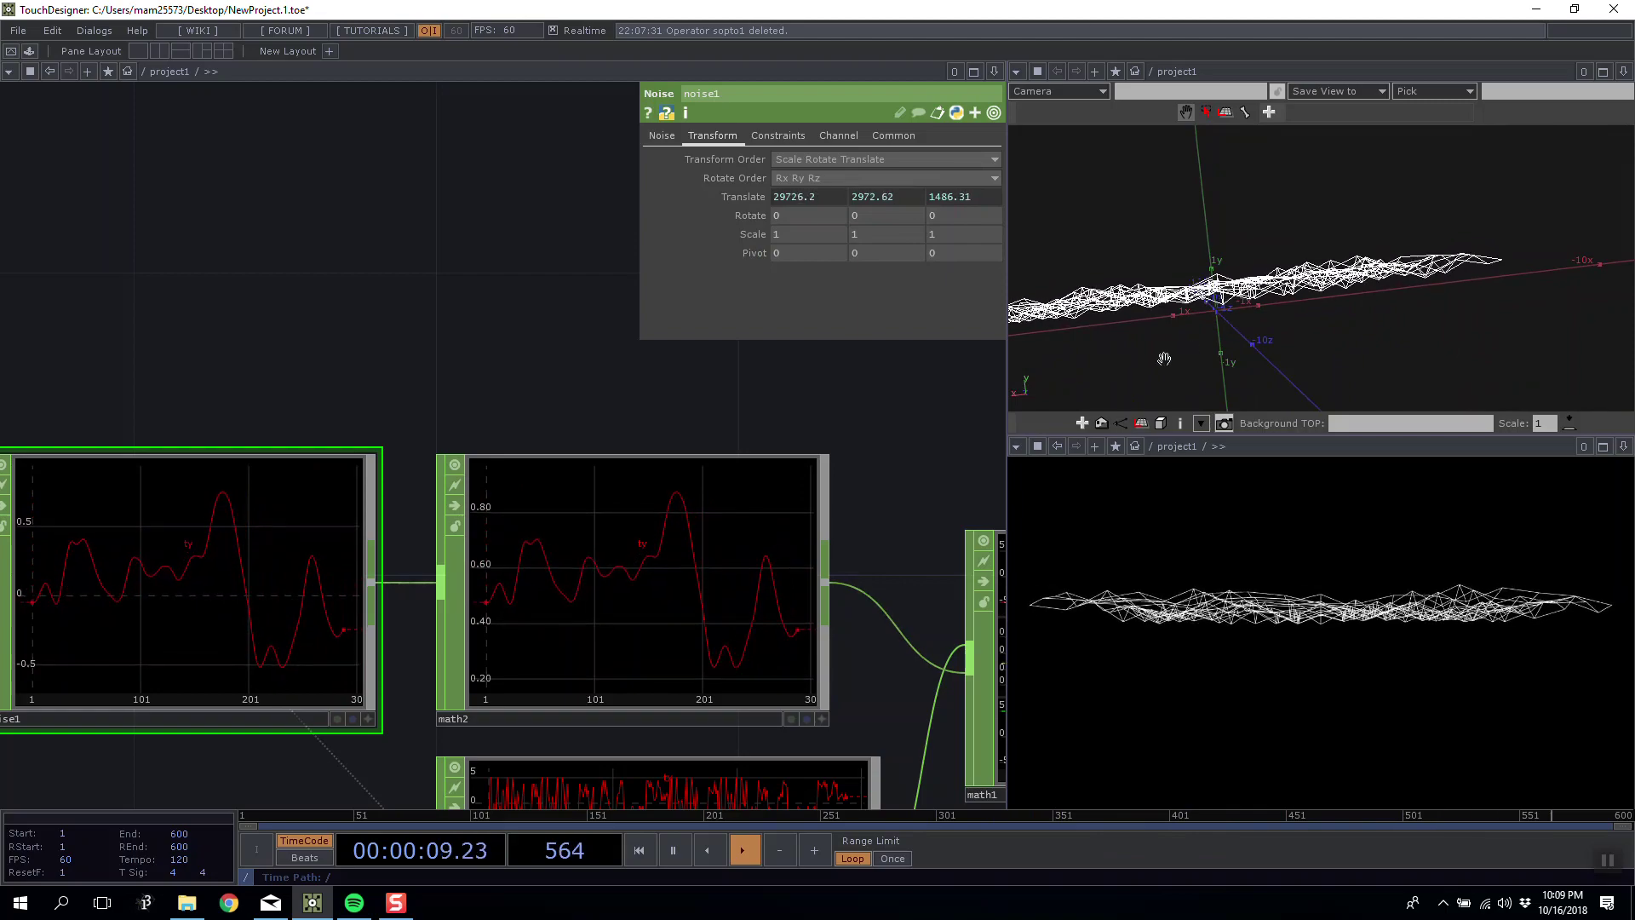
left_click_drag(1256, 305, 1325, 312)
right_click(1278, 297)
left_click(1356, 272)
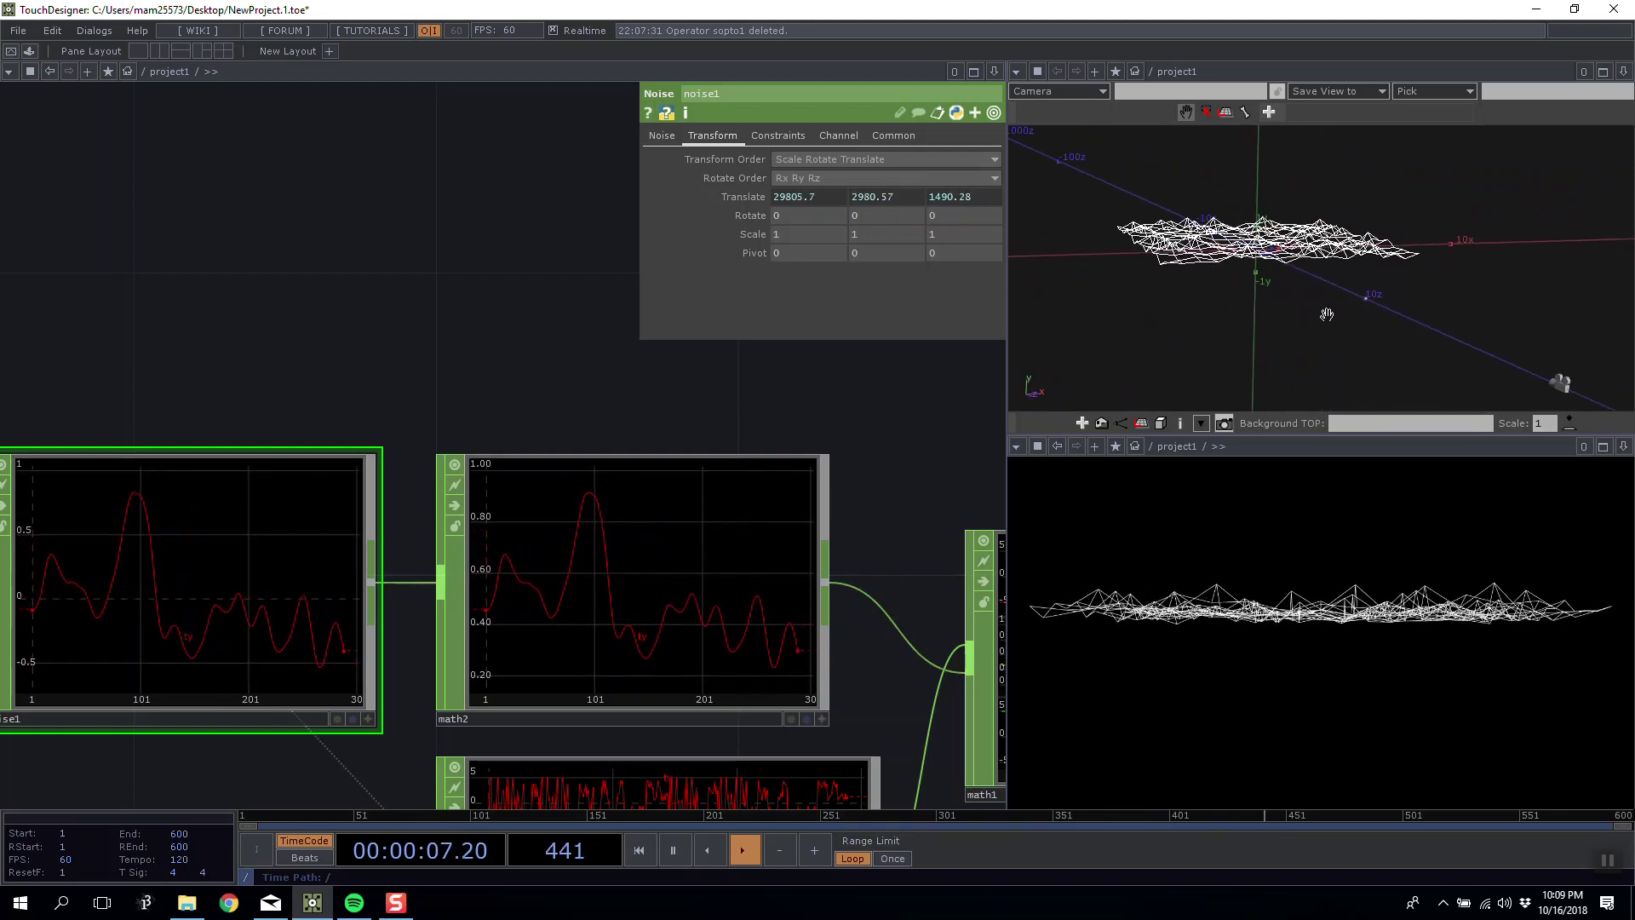
Move the wireframe1 material beside geo2 and delete the unused constant1 material.
scroll(494, 381, "down", 10)
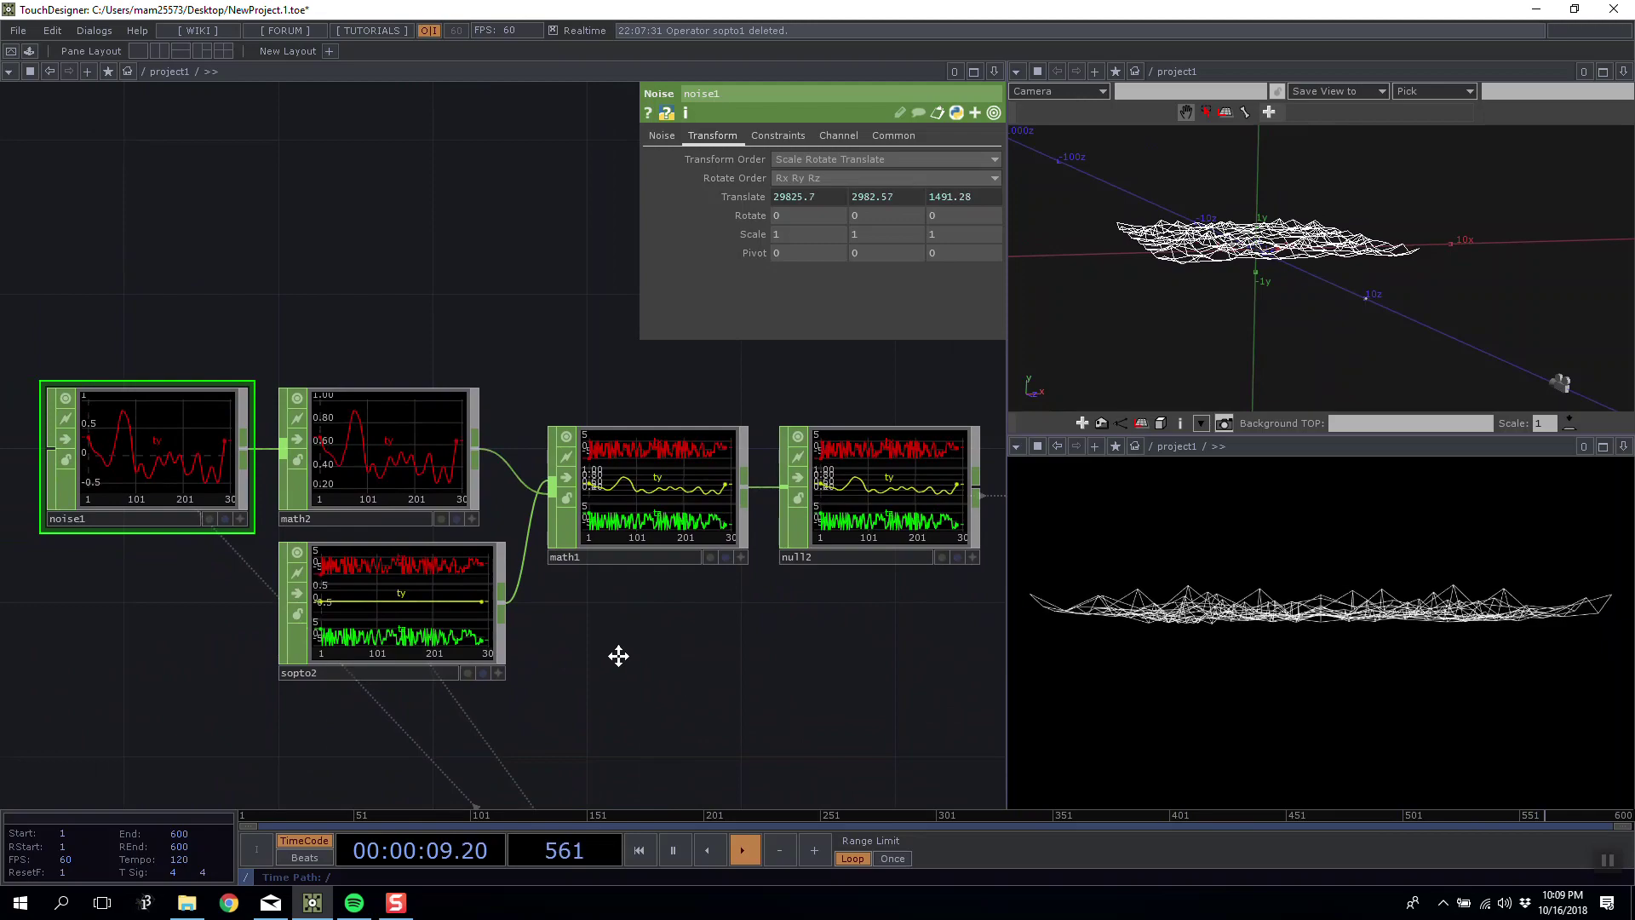
left_click_drag(367, 491, 298, 401)
middle_click_drag(298, 401, 664, 487)
left_click_drag(606, 489, 488, 375)
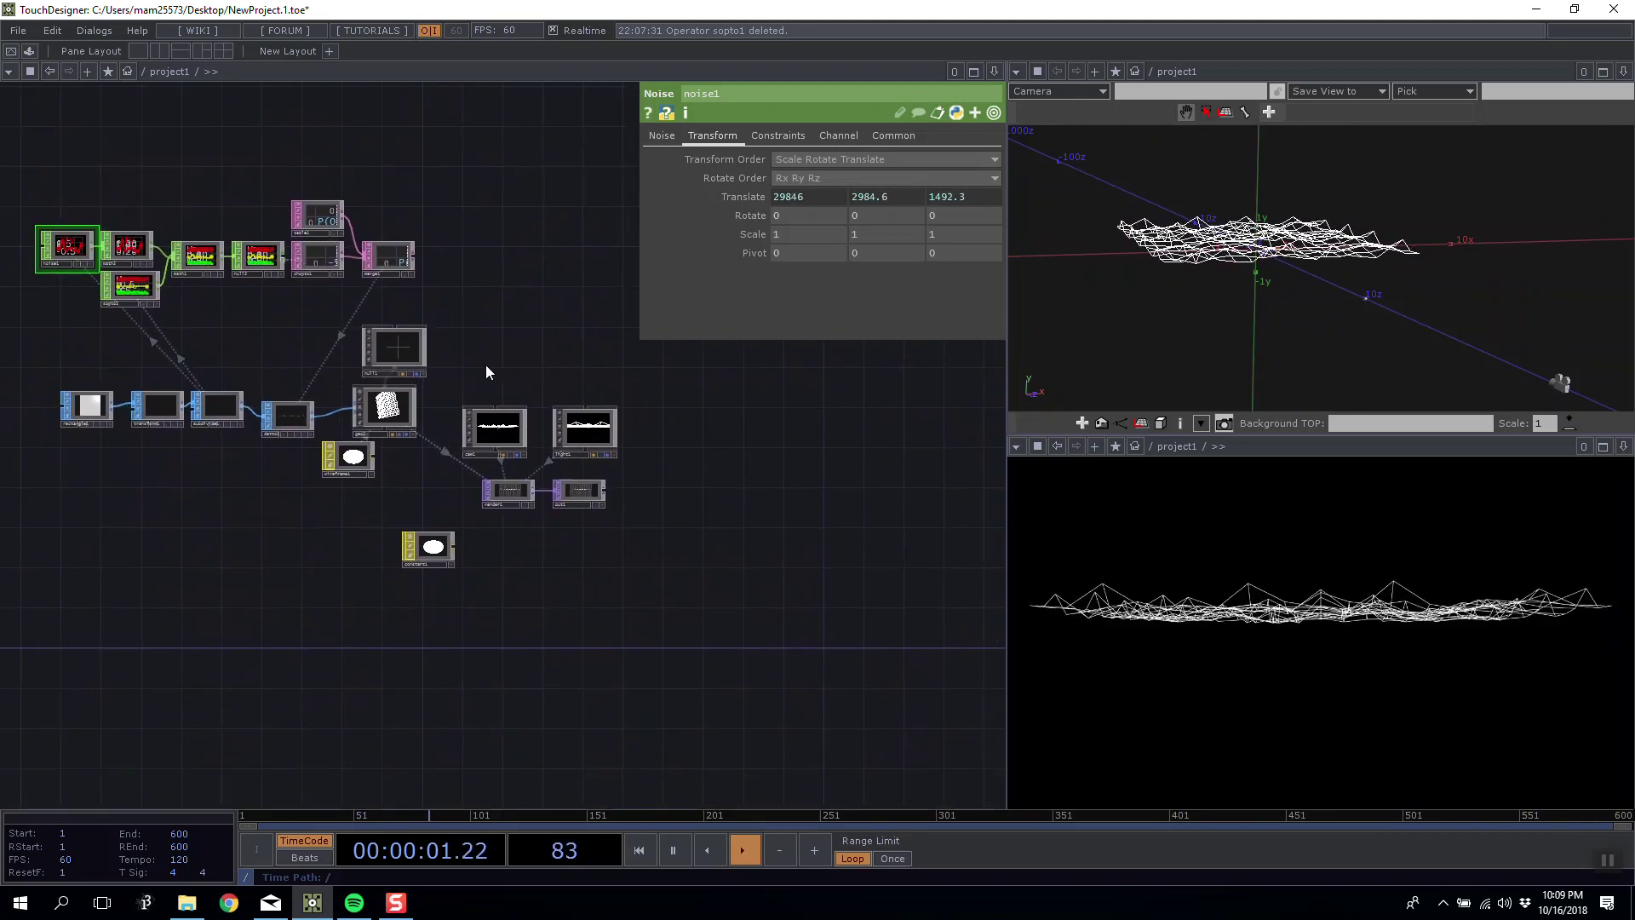
right_click_drag(596, 547, 356, 456)
left_click_drag(356, 462, 475, 414)
left_click(502, 581)
key("Delete")
Rearrange the camera and render nodes to make room beside wireframe1.
left_click_drag(583, 369, 477, 370)
right_click_drag(435, 395, 581, 562)
left_click_drag(539, 437, 523, 359)
left_click_drag(543, 464, 563, 322)
left_click_drag(475, 489, 584, 428)
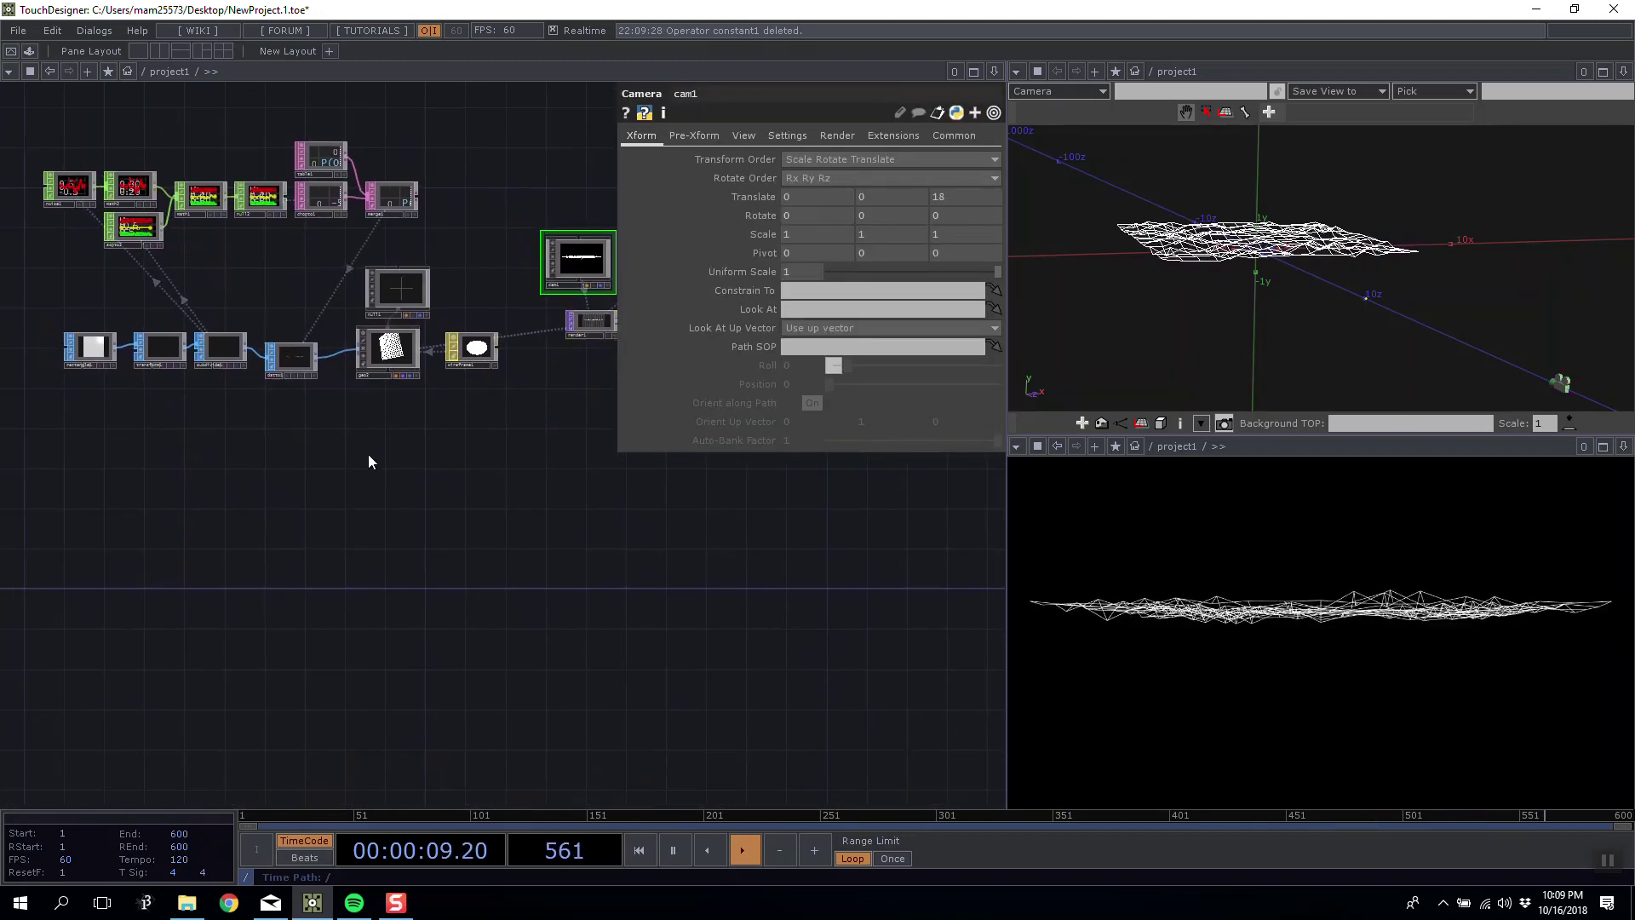
Select geo2 and examine its mesh in the node's own viewer.
scroll(327, 400, "up", 3)
left_click_drag(278, 339, 278, 326)
scroll(284, 354, "up", 5)
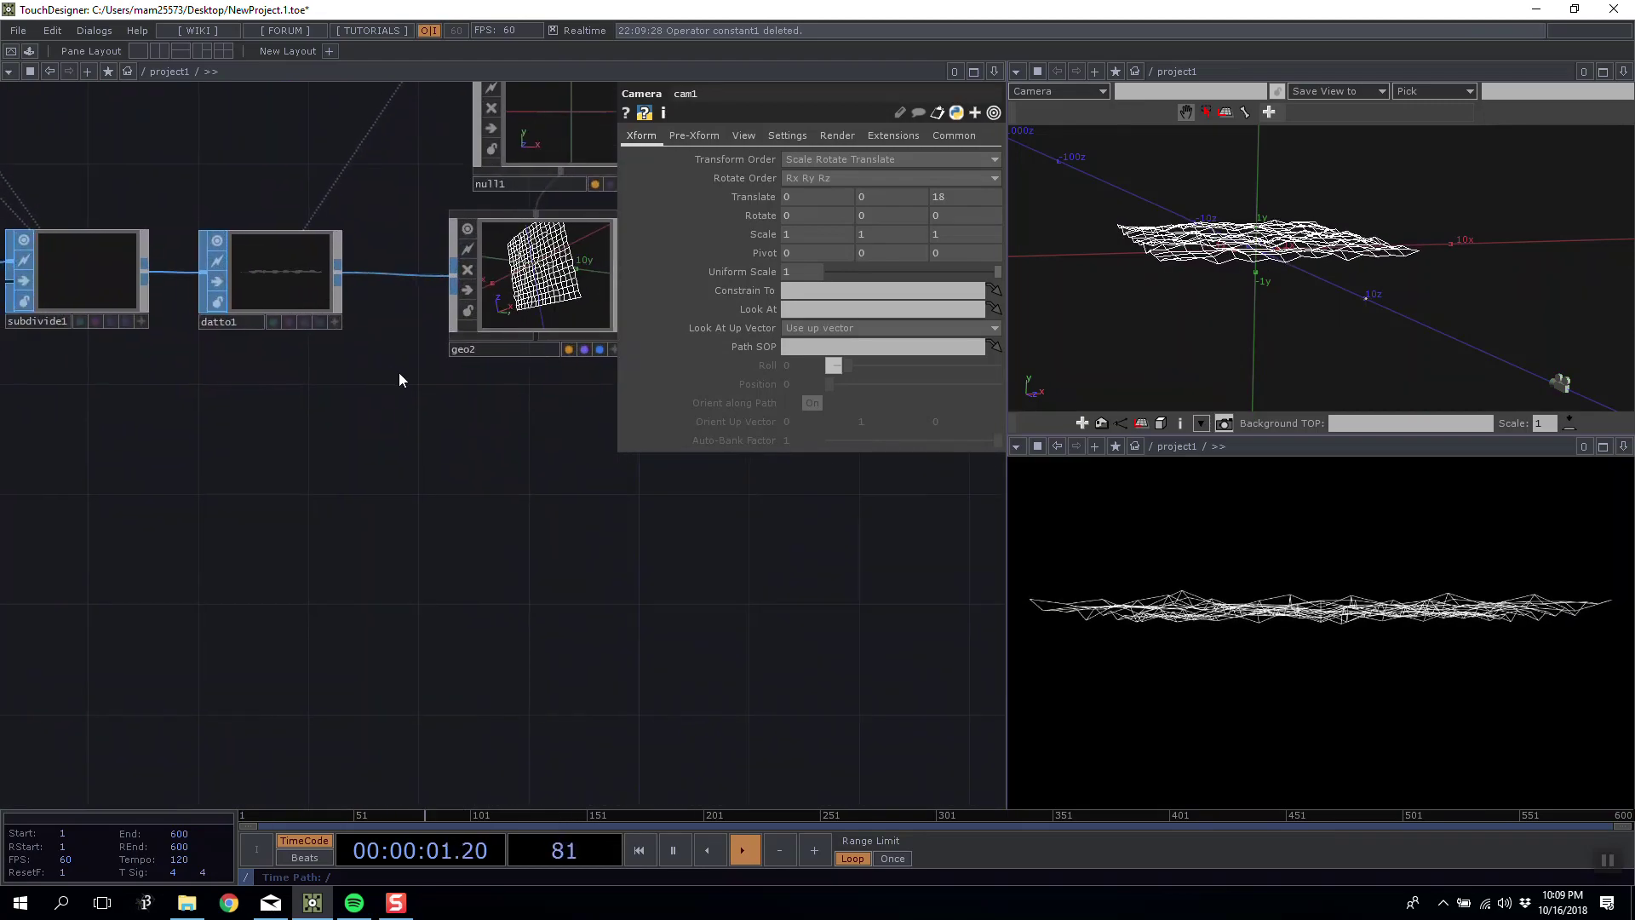
left_click_drag(379, 422, 157, 410)
scroll(340, 275, "up", 5)
scroll(340, 274, "down", 3)
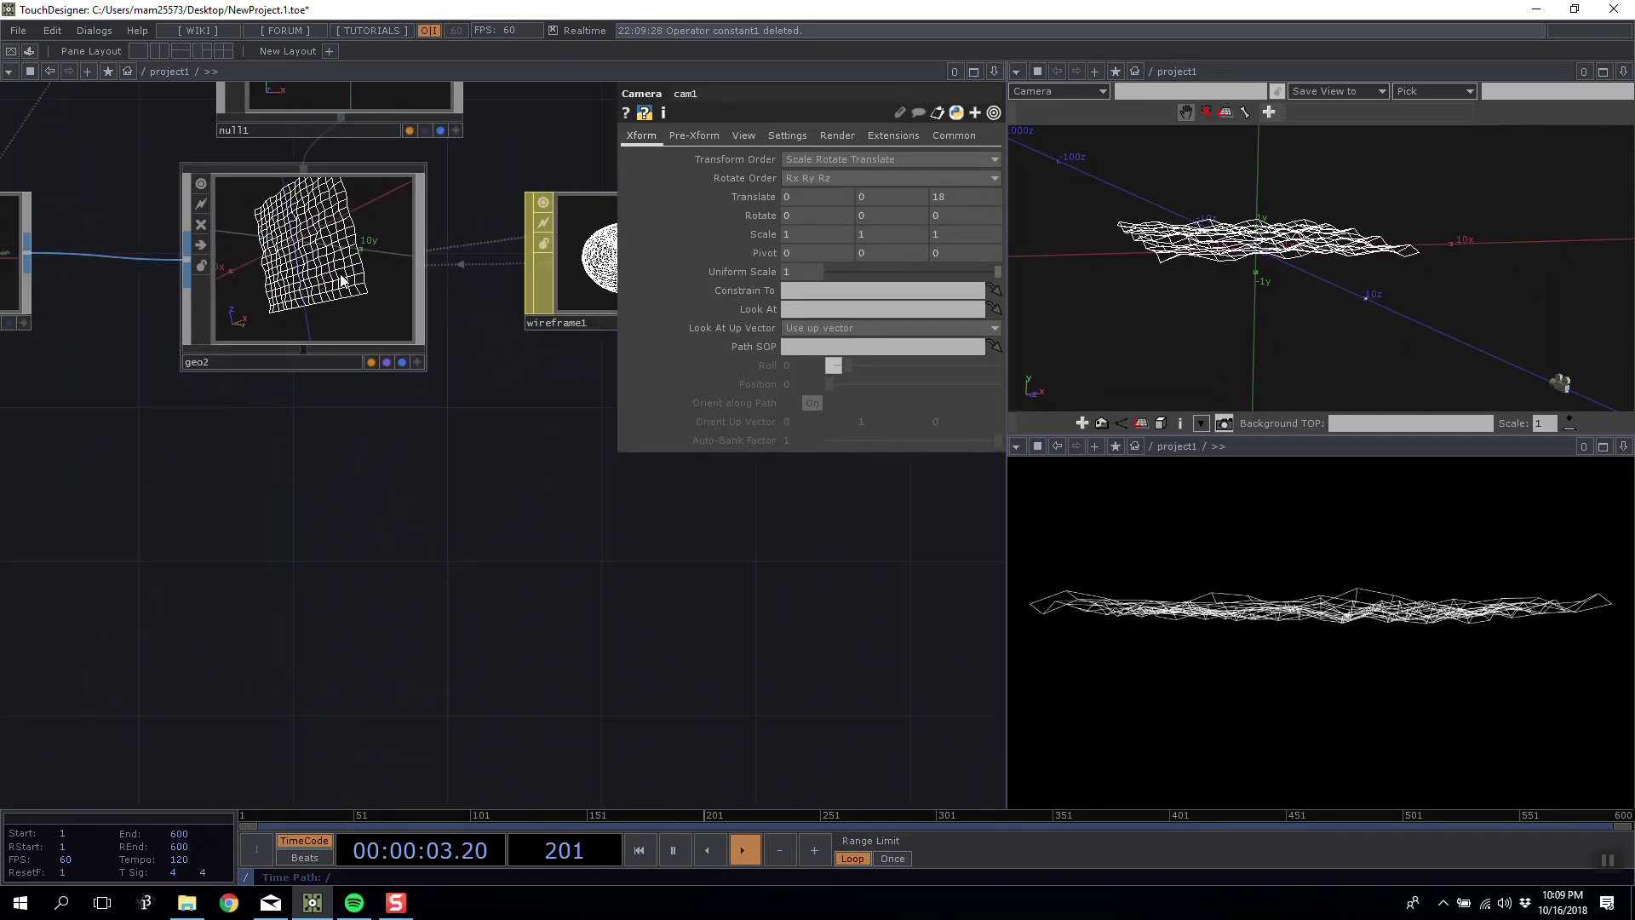
left_click(341, 279)
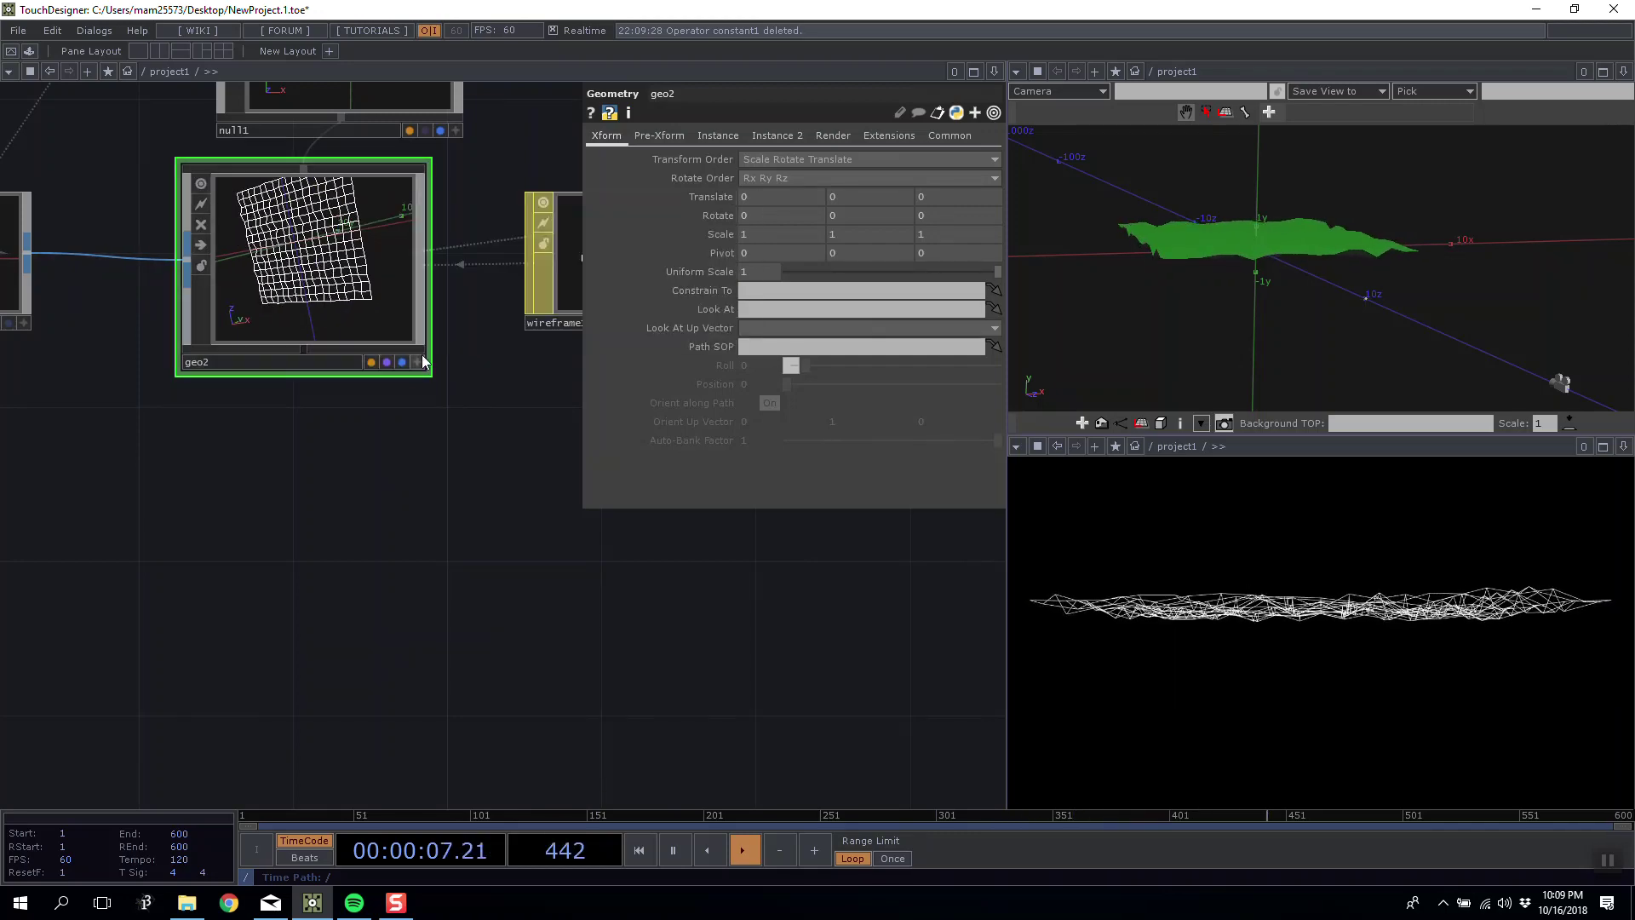
left_click(422, 361)
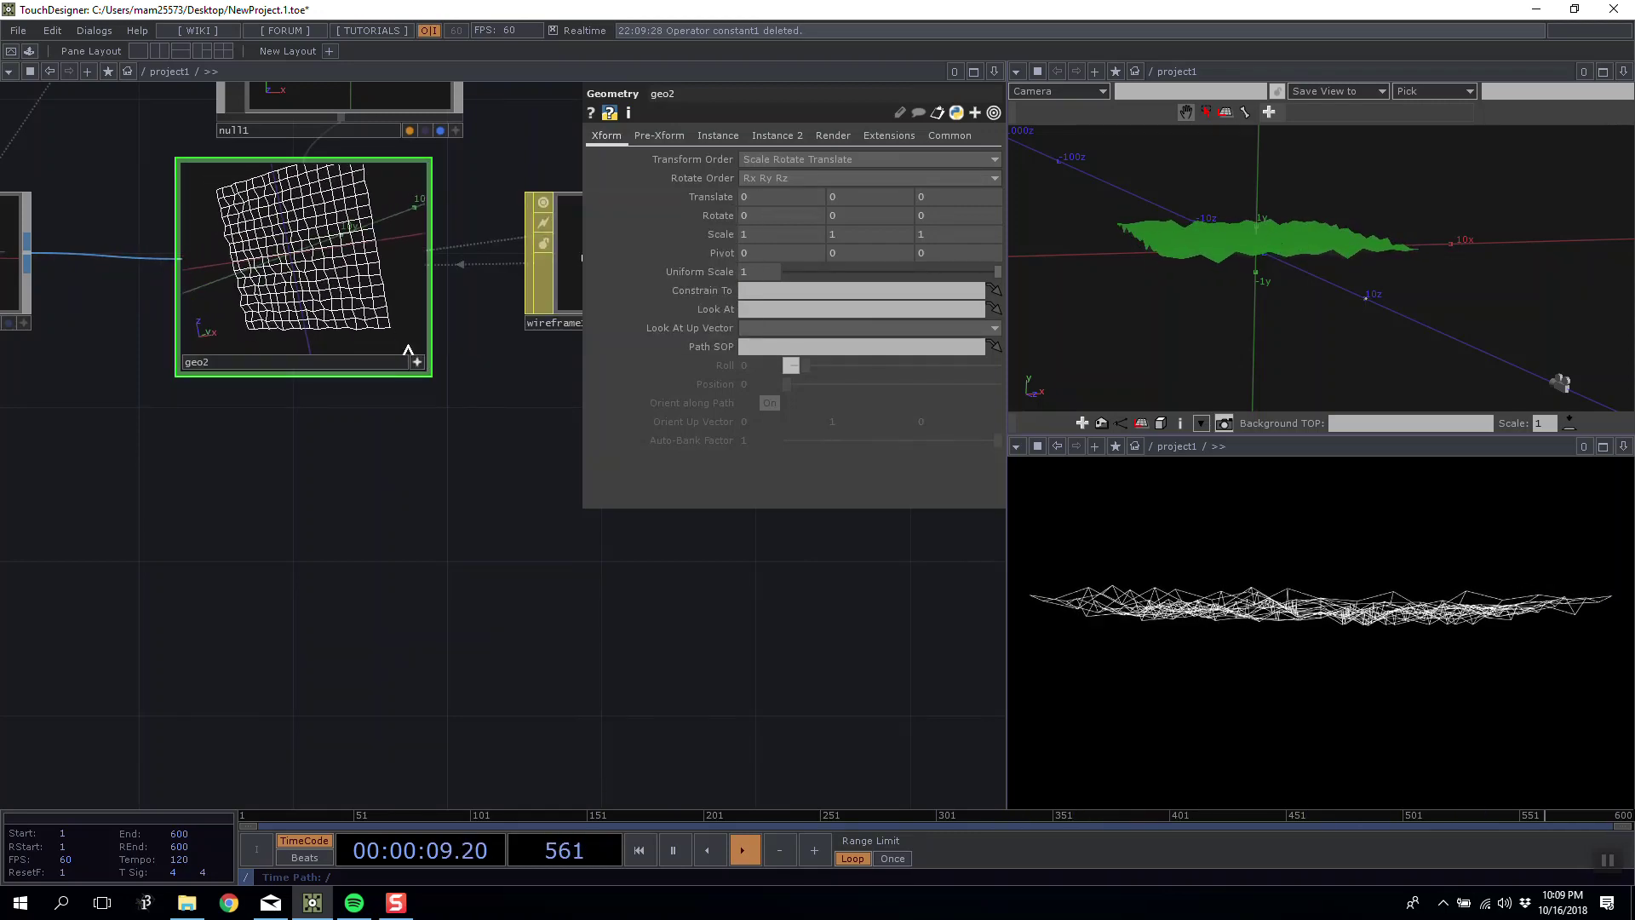
left_click(417, 363)
Disconnect datto1 from the input of geo2.
left_click_drag(282, 467, 369, 447)
scroll(219, 438, "down", 4)
scroll(215, 433, "up", 4)
right_click(207, 240)
left_click(226, 287)
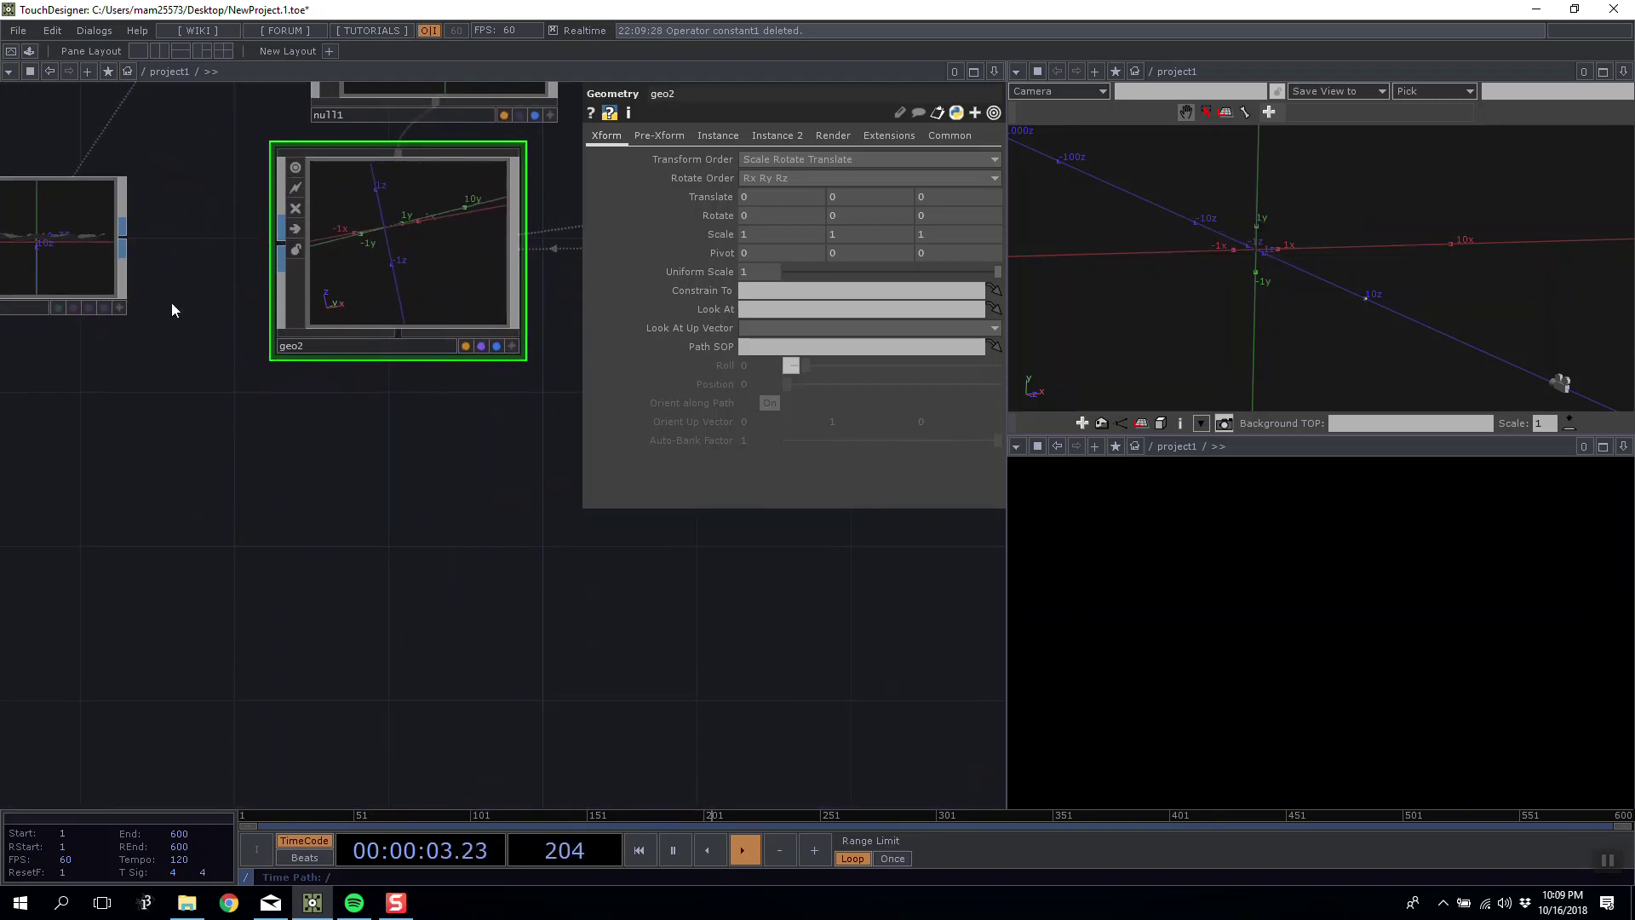
Turn on instancing for geo2 and assign datto1 as its instance source.
left_click_drag(177, 298, 283, 300)
left_click(721, 137)
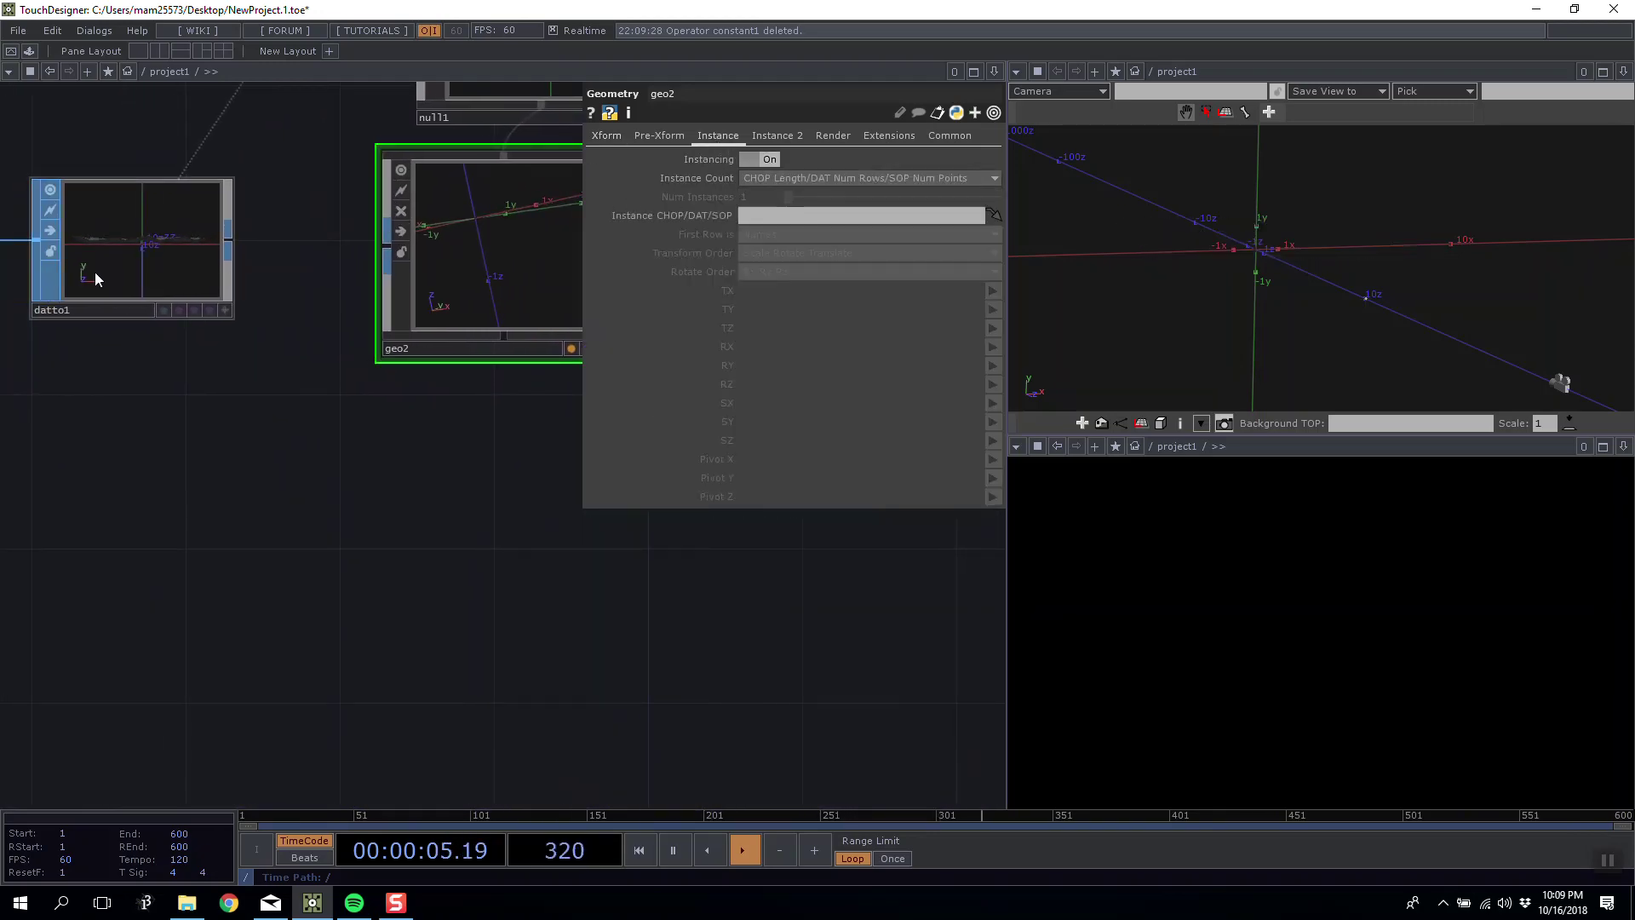
left_click(223, 311)
left_click_drag(182, 257, 769, 221)
left_click(225, 312)
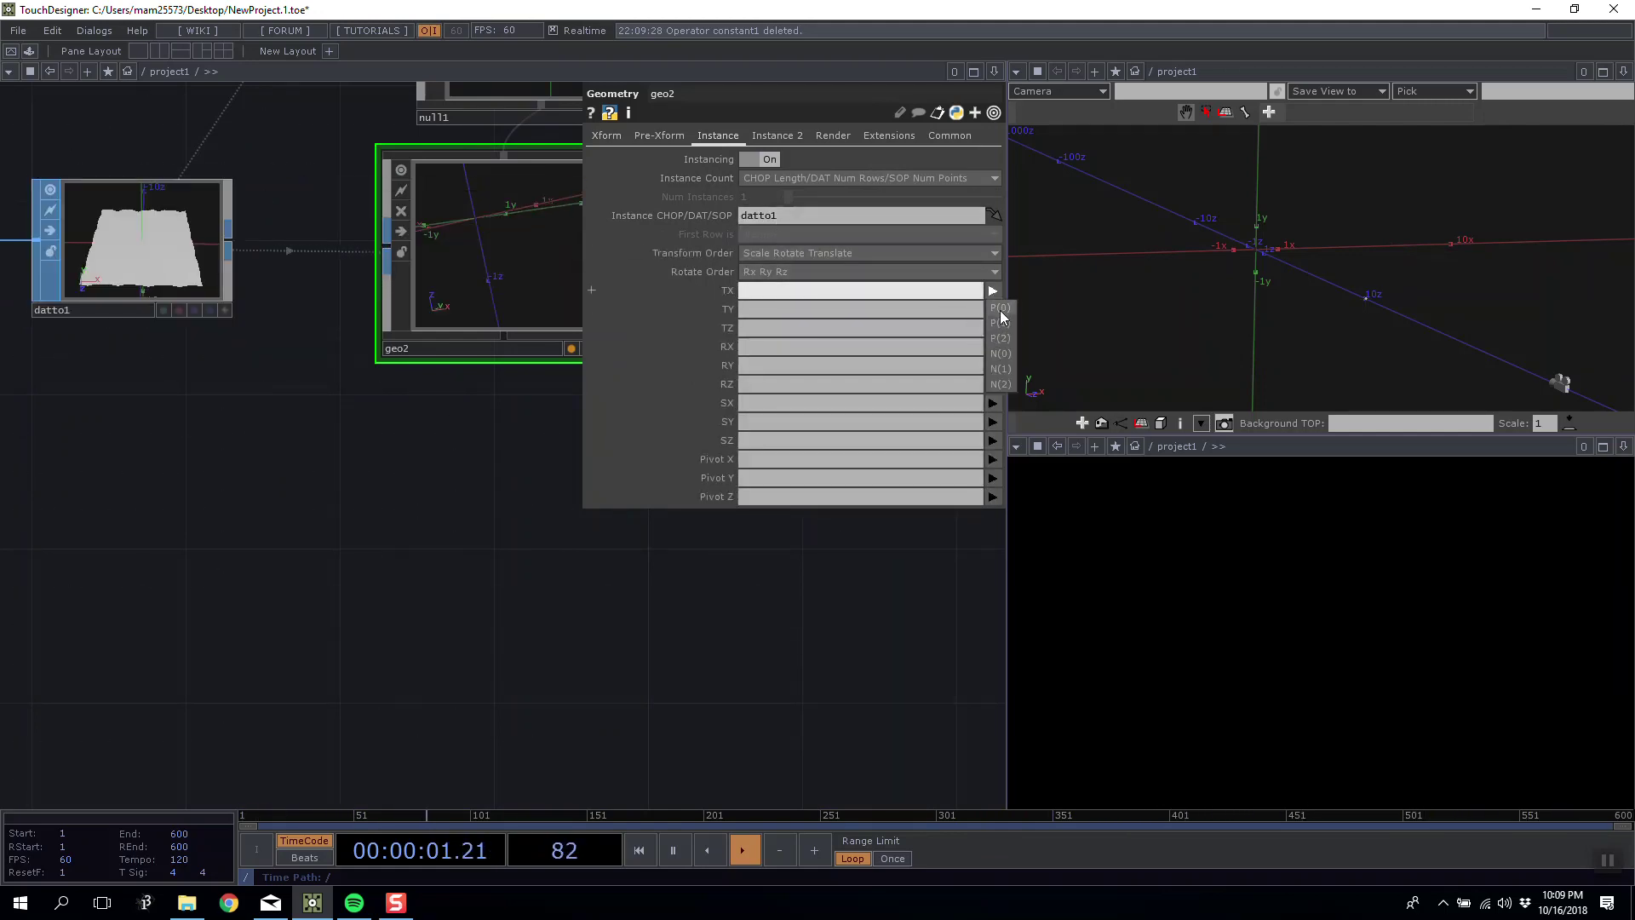
Map geo2's instance translation TX, TY and TZ to P(0), P(1) and P(2).
left_click(1000, 310)
left_click(993, 313)
left_click(994, 337)
left_click(994, 334)
left_click(998, 374)
Home the scene viewer on all objects to check the instancing setup.
left_click_drag(238, 500, 375, 441)
scroll(81, 451, "down", 4)
left_click_drag(443, 308, 459, 406)
left_click_drag(1294, 273, 1274, 275)
right_click(1275, 277)
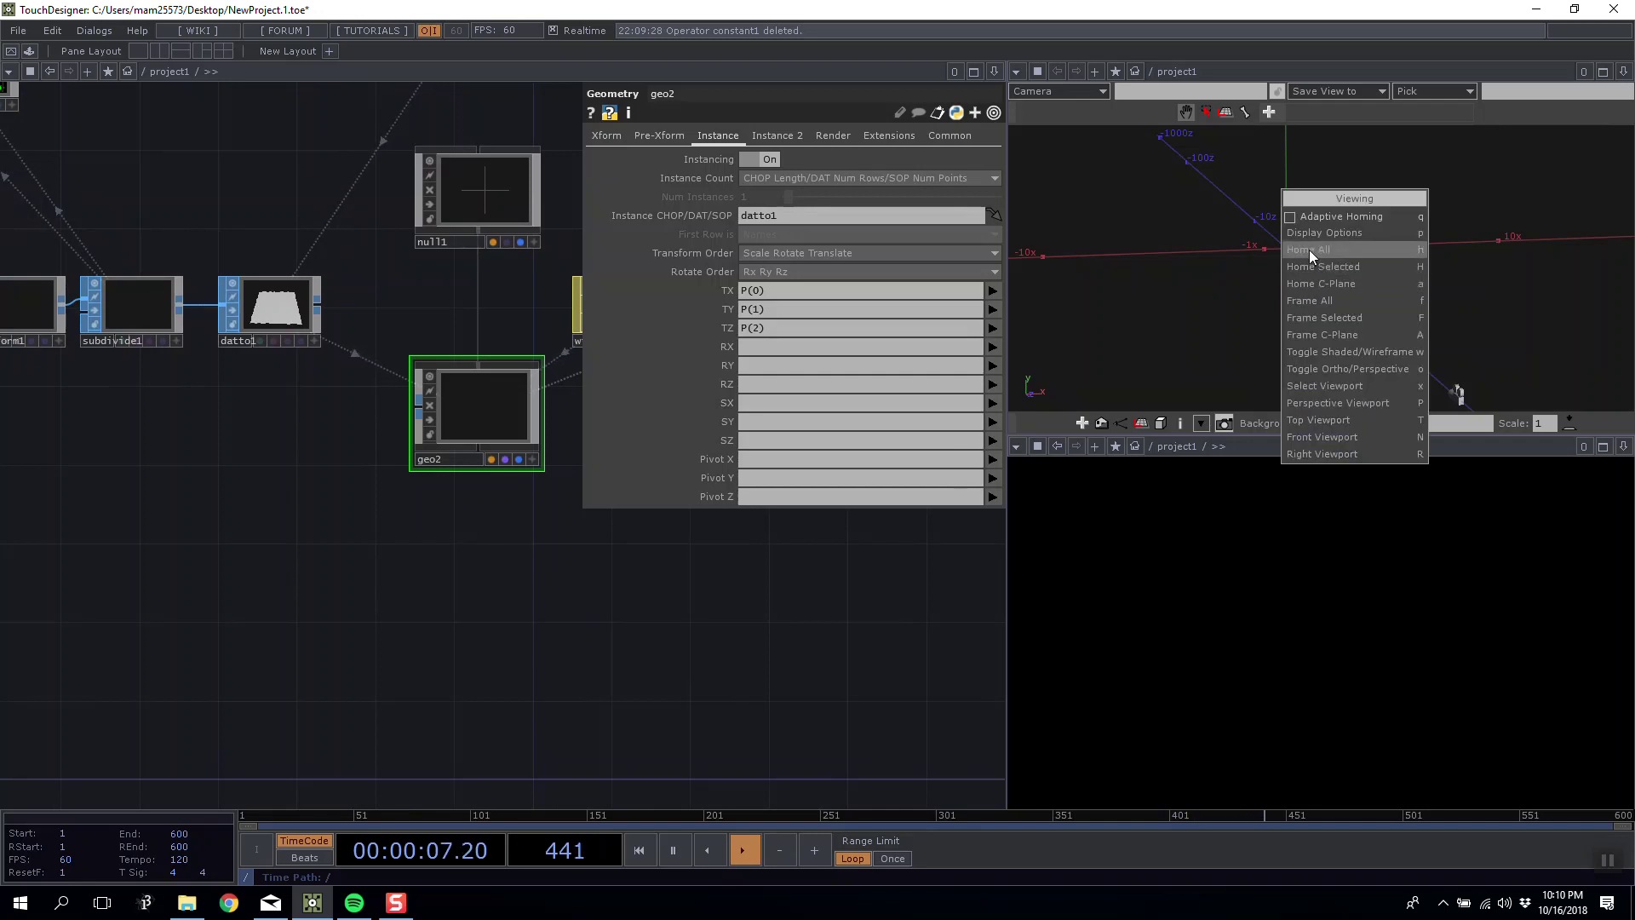
left_click(1313, 254)
Examine datto1's surface and parameters, and reselect geo2 to review its instance settings.
left_click_drag(239, 433, 356, 418)
scroll(422, 420, "up", 2)
scroll(424, 420, "down", 2)
left_click(330, 315)
scroll(319, 304, "up", 3)
scroll(331, 315, "up", 3)
scroll(331, 315, "down", 5)
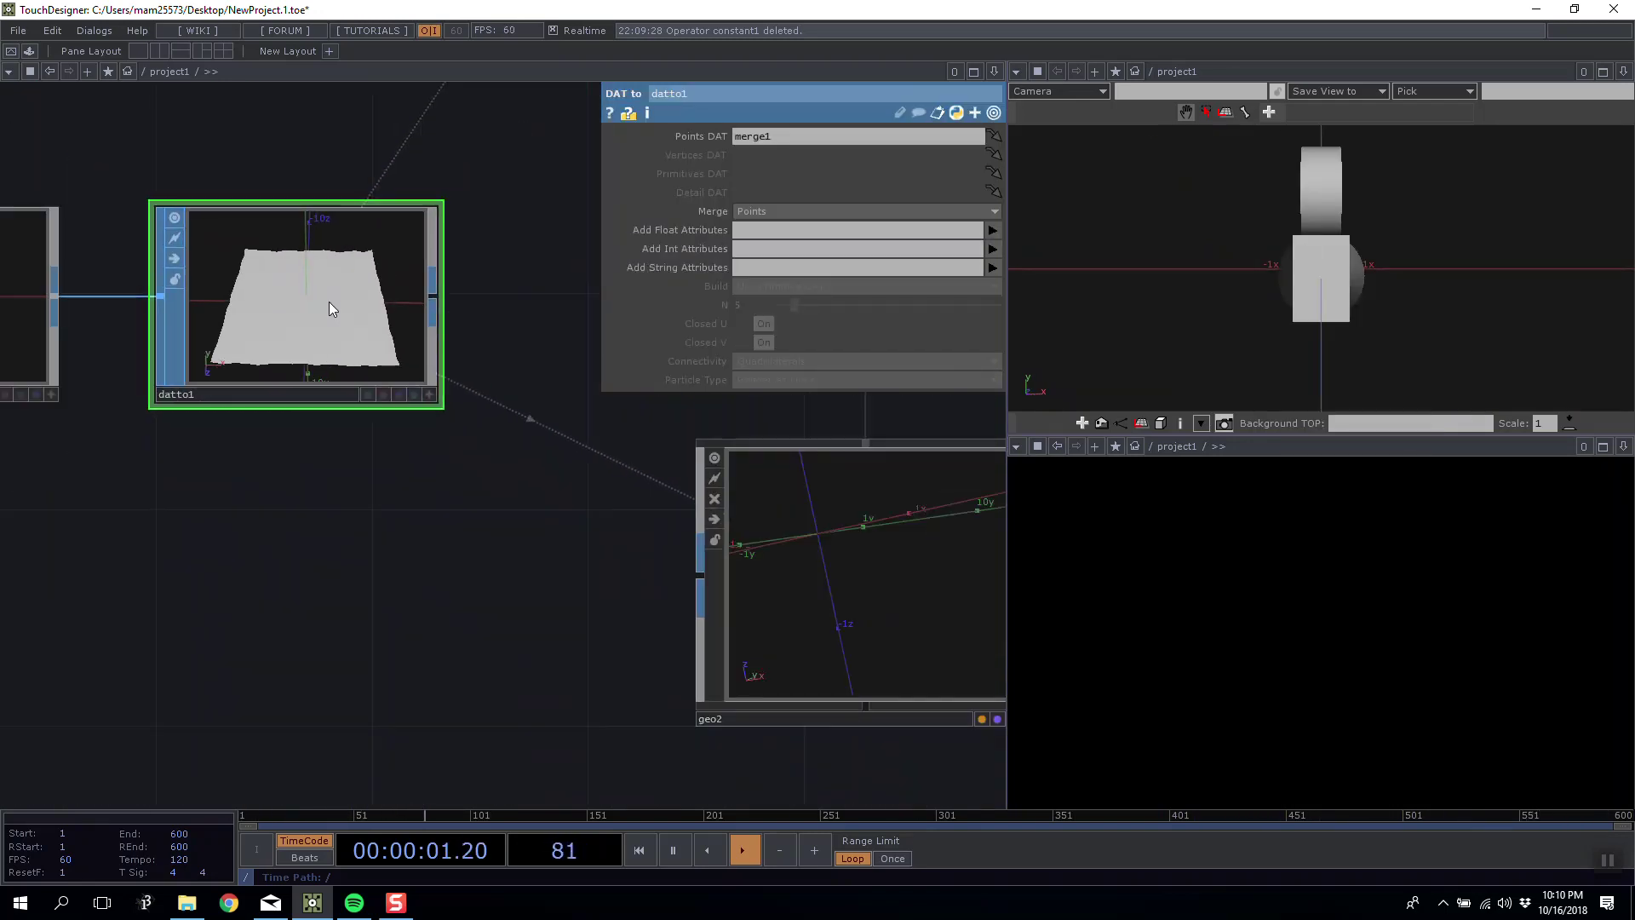
scroll(331, 316, "up", 4)
scroll(331, 307, "down", 4)
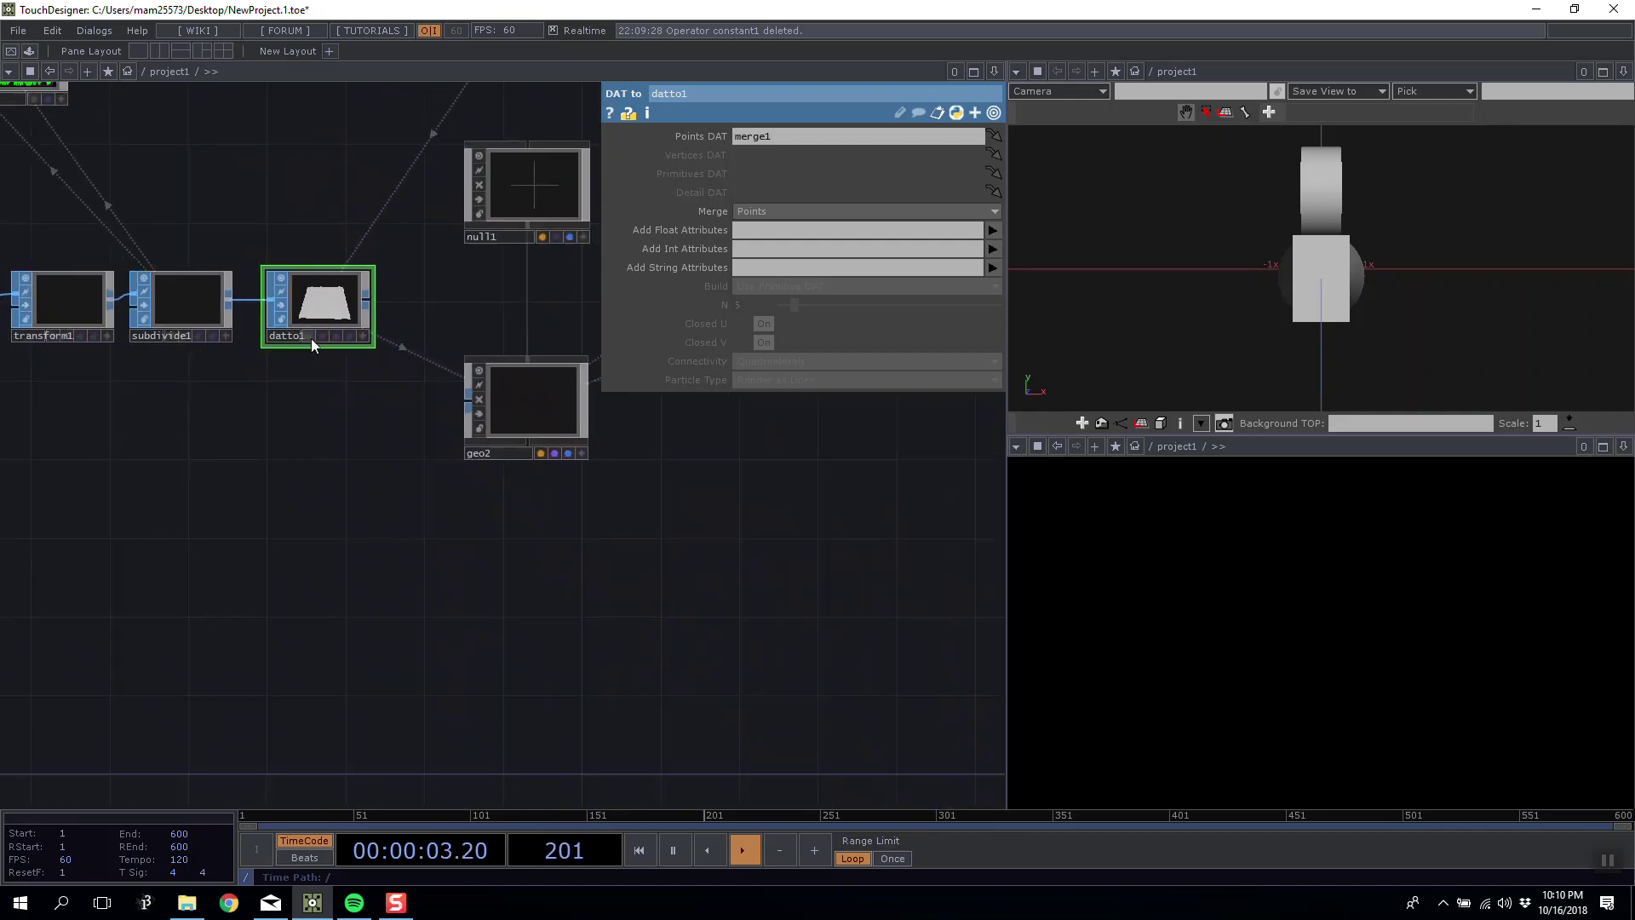
scroll(415, 299, "up", 3)
scroll(427, 427, "down", 3)
scroll(427, 426, "up", 5)
scroll(435, 443, "down", 5)
scroll(365, 436, "up", 4)
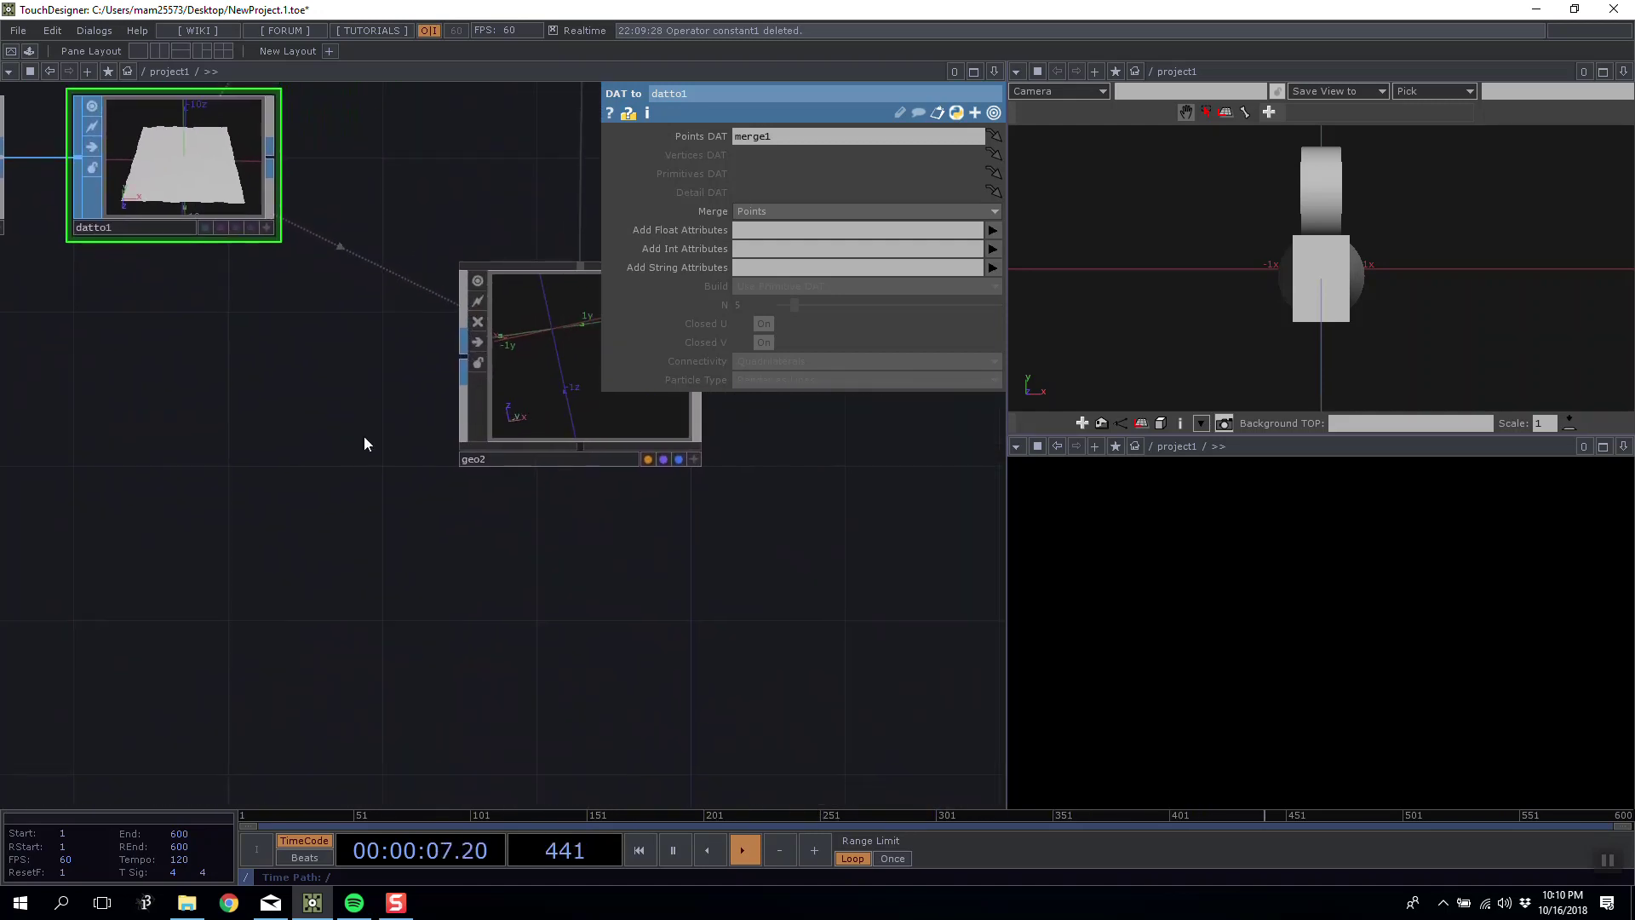
left_click(530, 344)
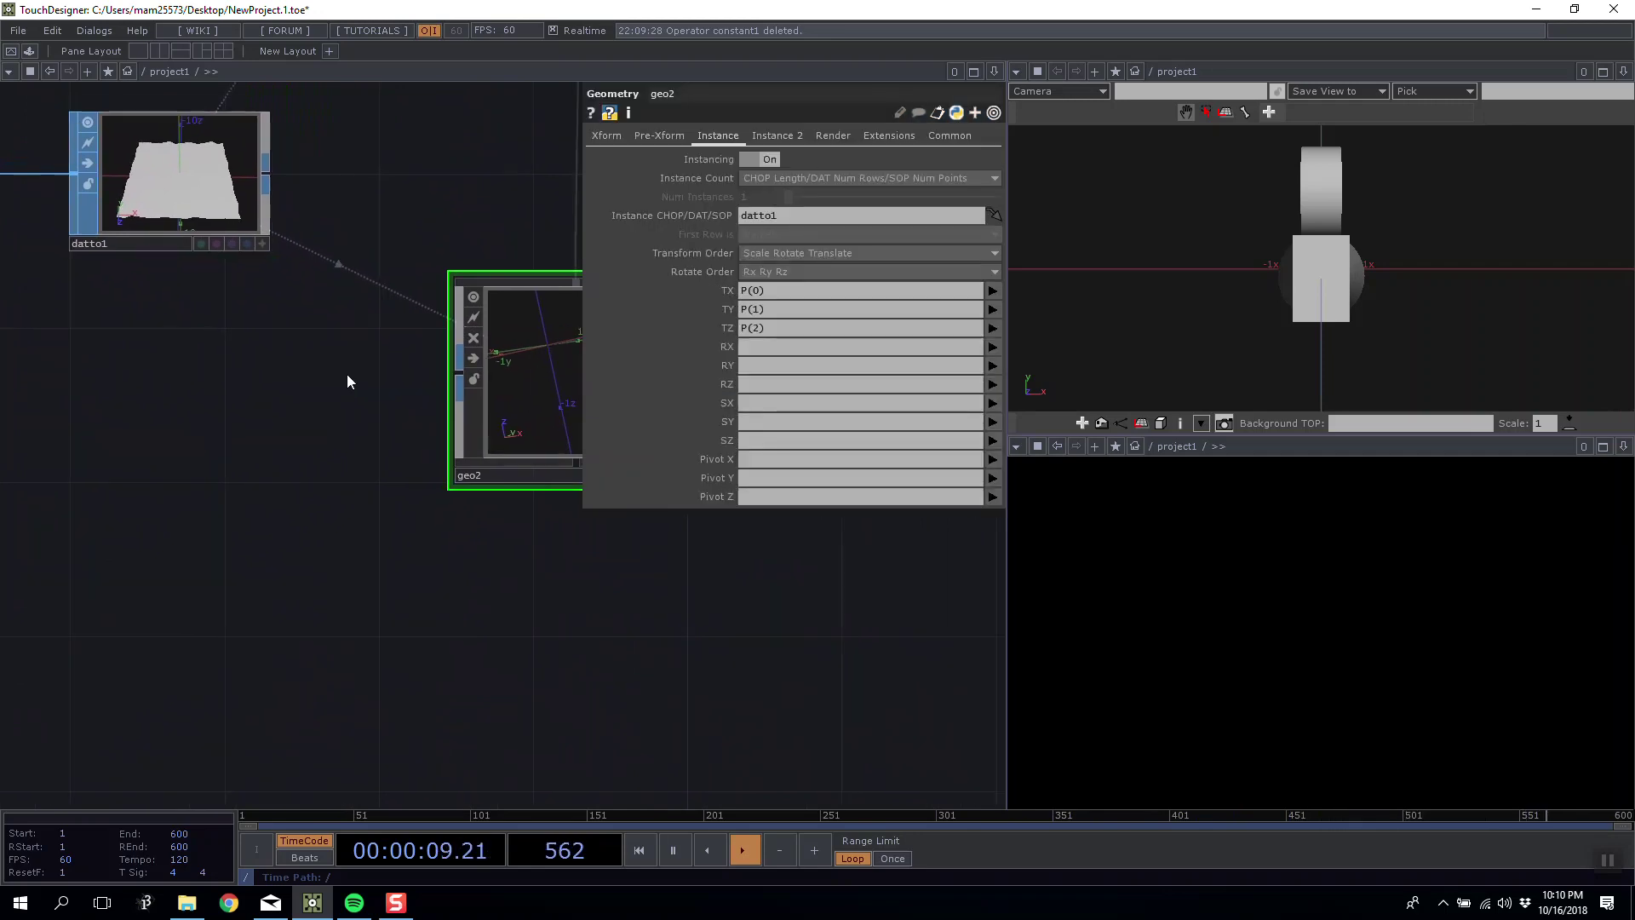
Add a Box SOP and connect its output to geo2 as the instanced geometry.
key("Tab")
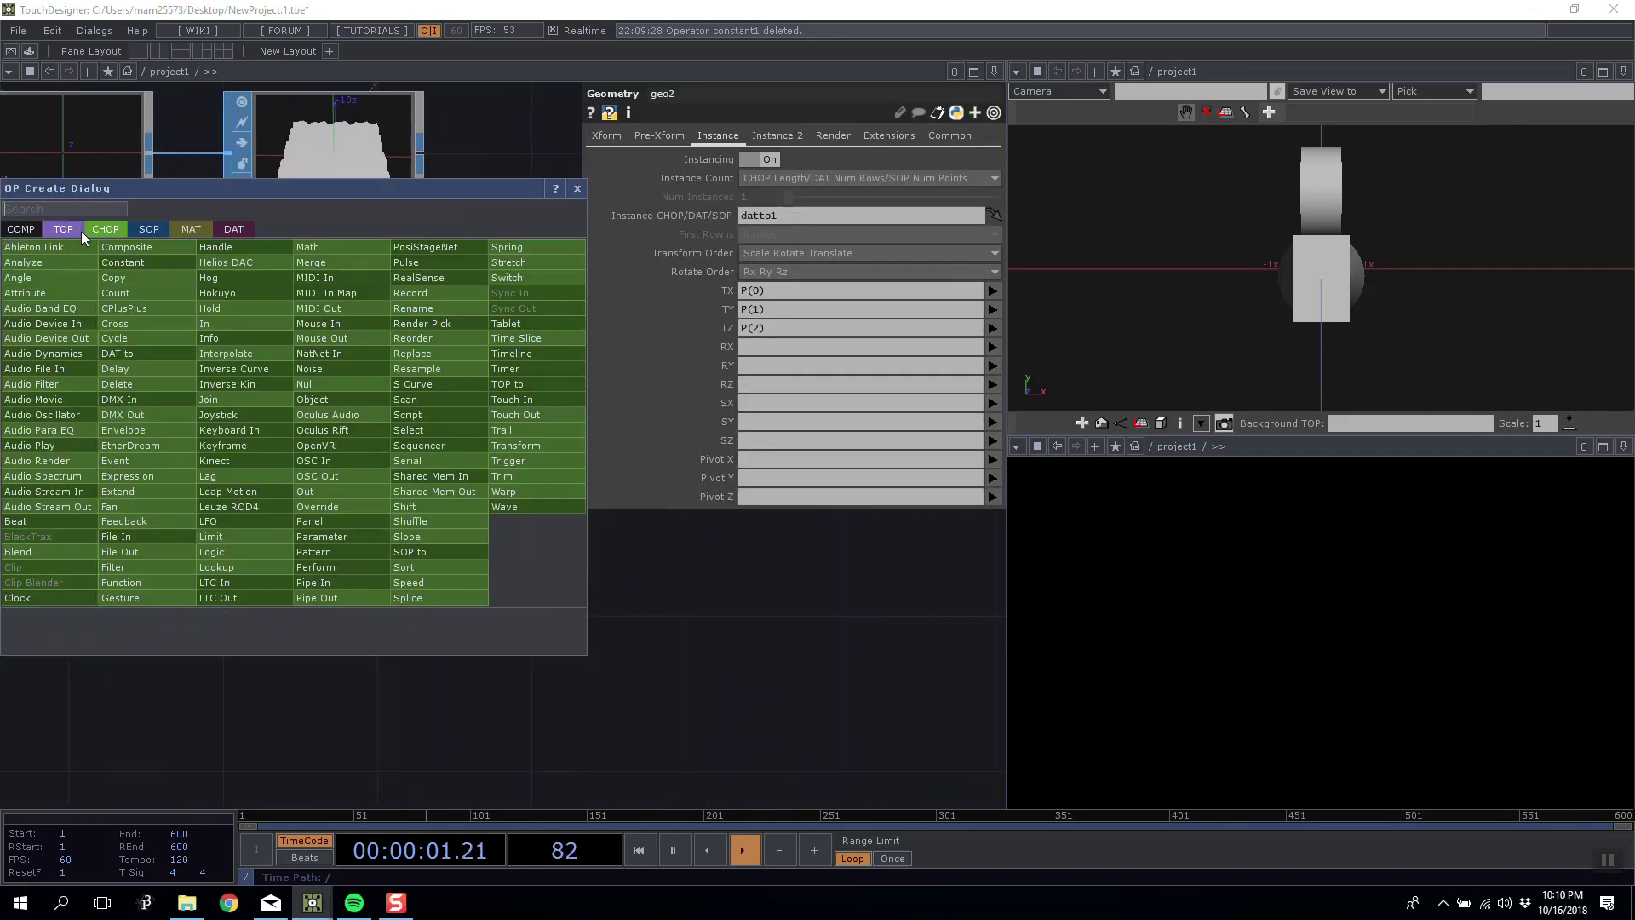
left_click(150, 229)
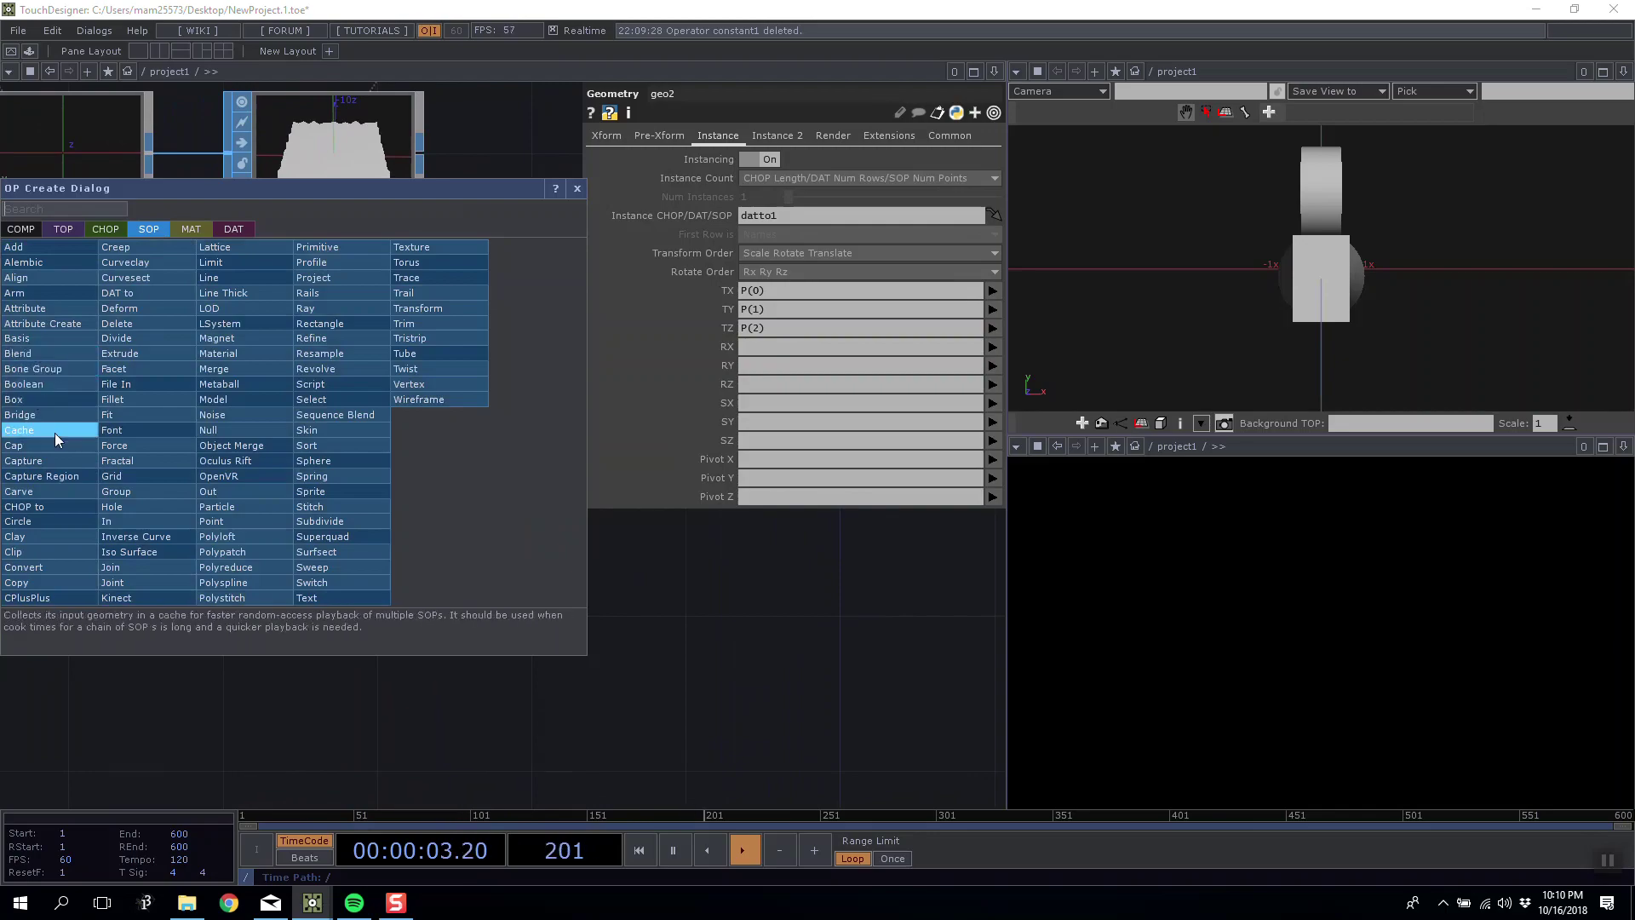
left_click(48, 400)
left_click(347, 392)
left_click(381, 374)
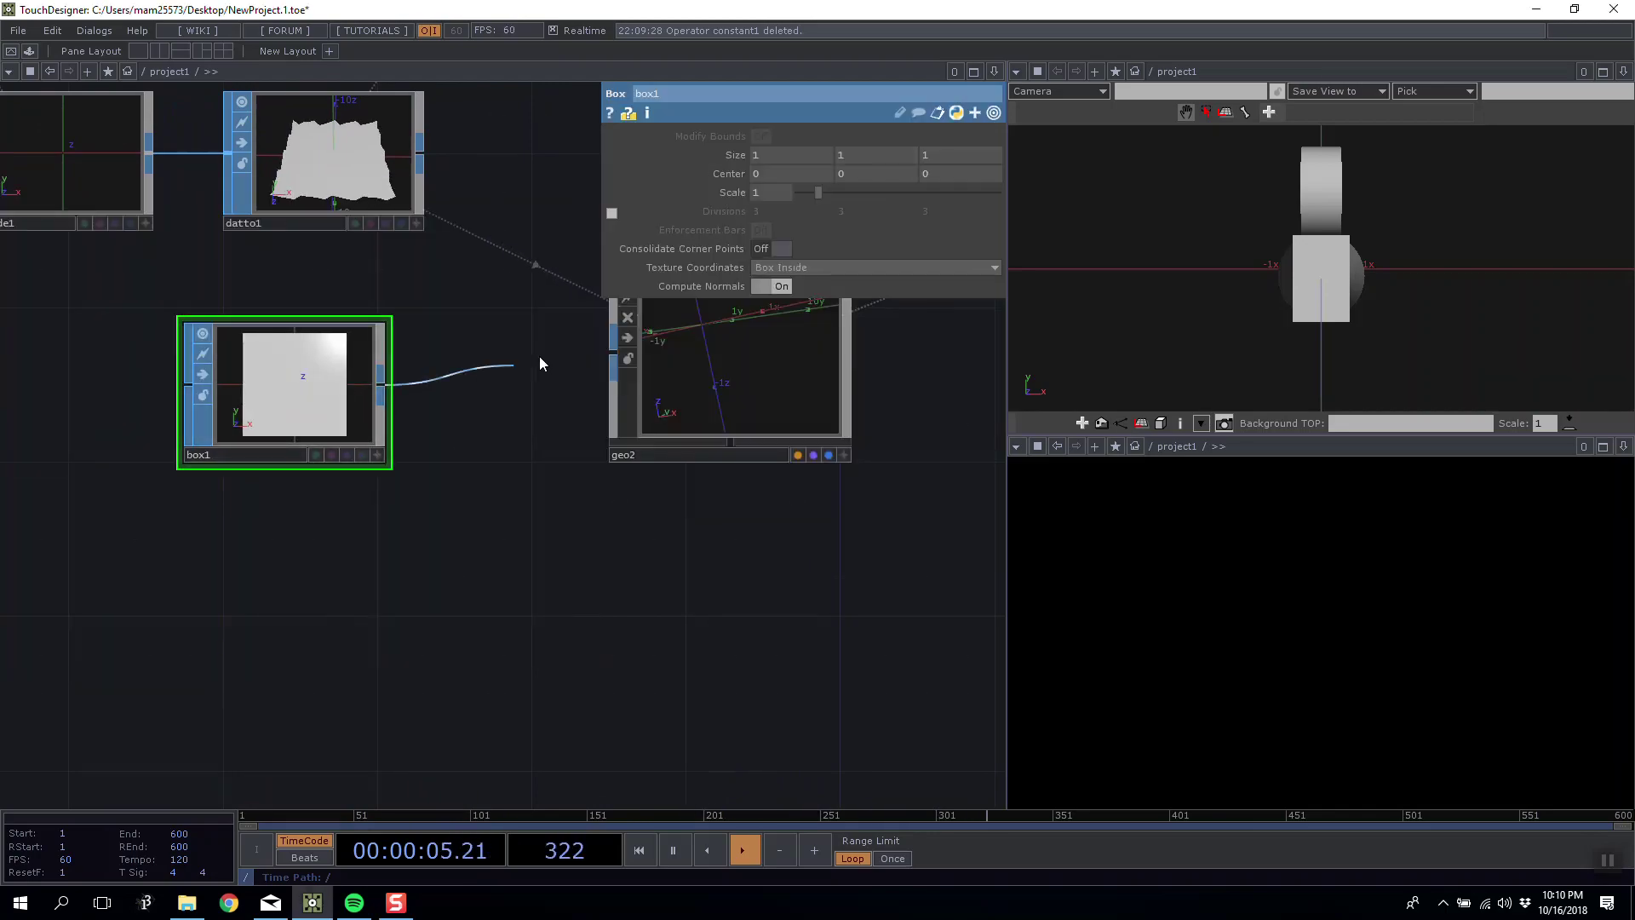
left_click(613, 352)
left_click_drag(356, 373, 123, 411)
Insert a Transform SOP between box1 and geo2 and set its scale to 0.2 on all three axes.
right_click(327, 401)
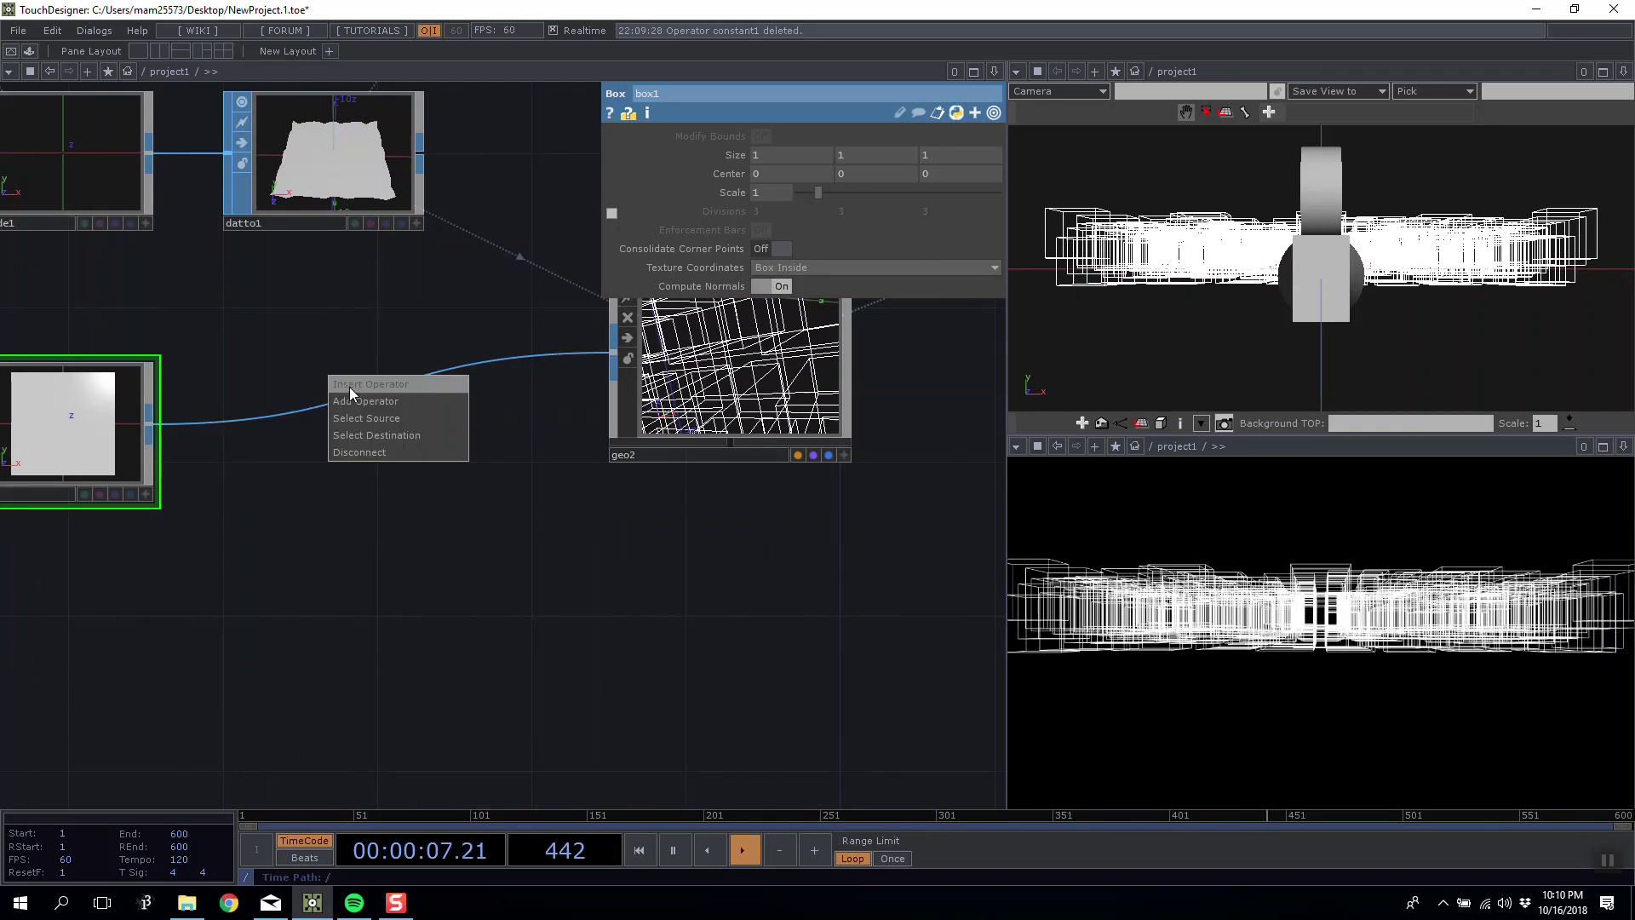
left_click(350, 388)
left_click(460, 281)
left_click(380, 395)
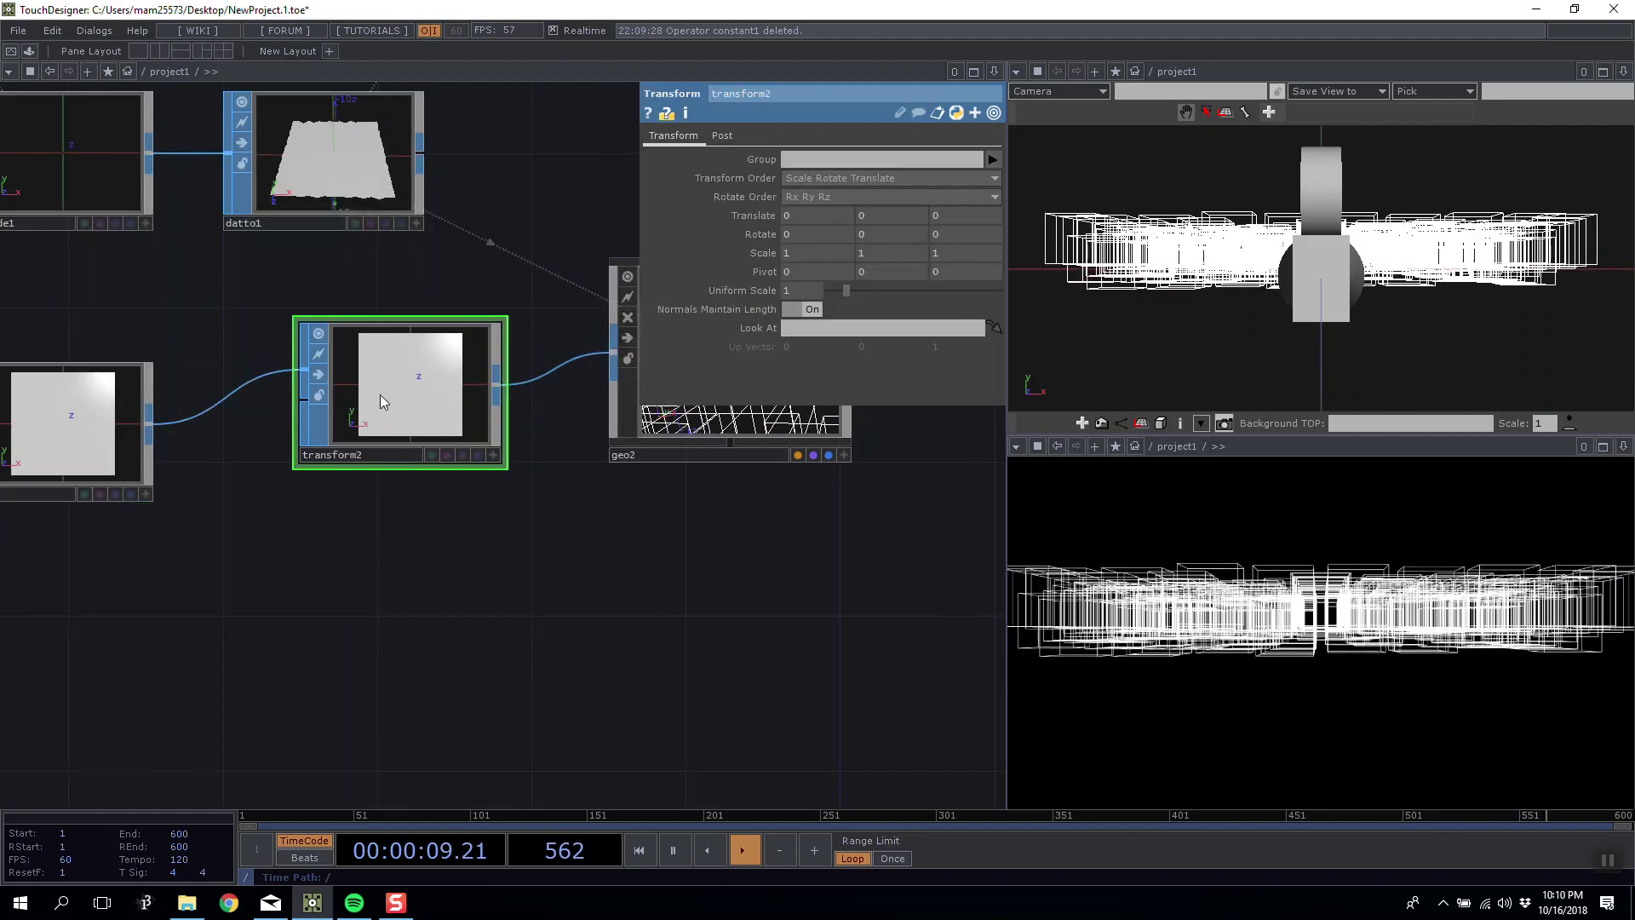
middle_click_drag(765, 263, 709, 262)
Select geo2, home the scene viewer on it and inspect the instanced boxes from several angles.
mouse_move(1397, 256)
left_mouse_down()
mouse_move(1373, 294)
mouse_move(1363, 272)
mouse_move(1383, 245)
left_mouse_up()
right_click(1375, 244)
left_click(1410, 229)
middle_click_drag(1383, 244, 1307, 426)
left_click_drag(1381, 256, 1340, 263)
mouse_move(1394, 167)
left_mouse_down()
mouse_move(1373, 255)
mouse_move(1412, 179)
mouse_move(1402, 194)
left_mouse_up()
right_click(1402, 194)
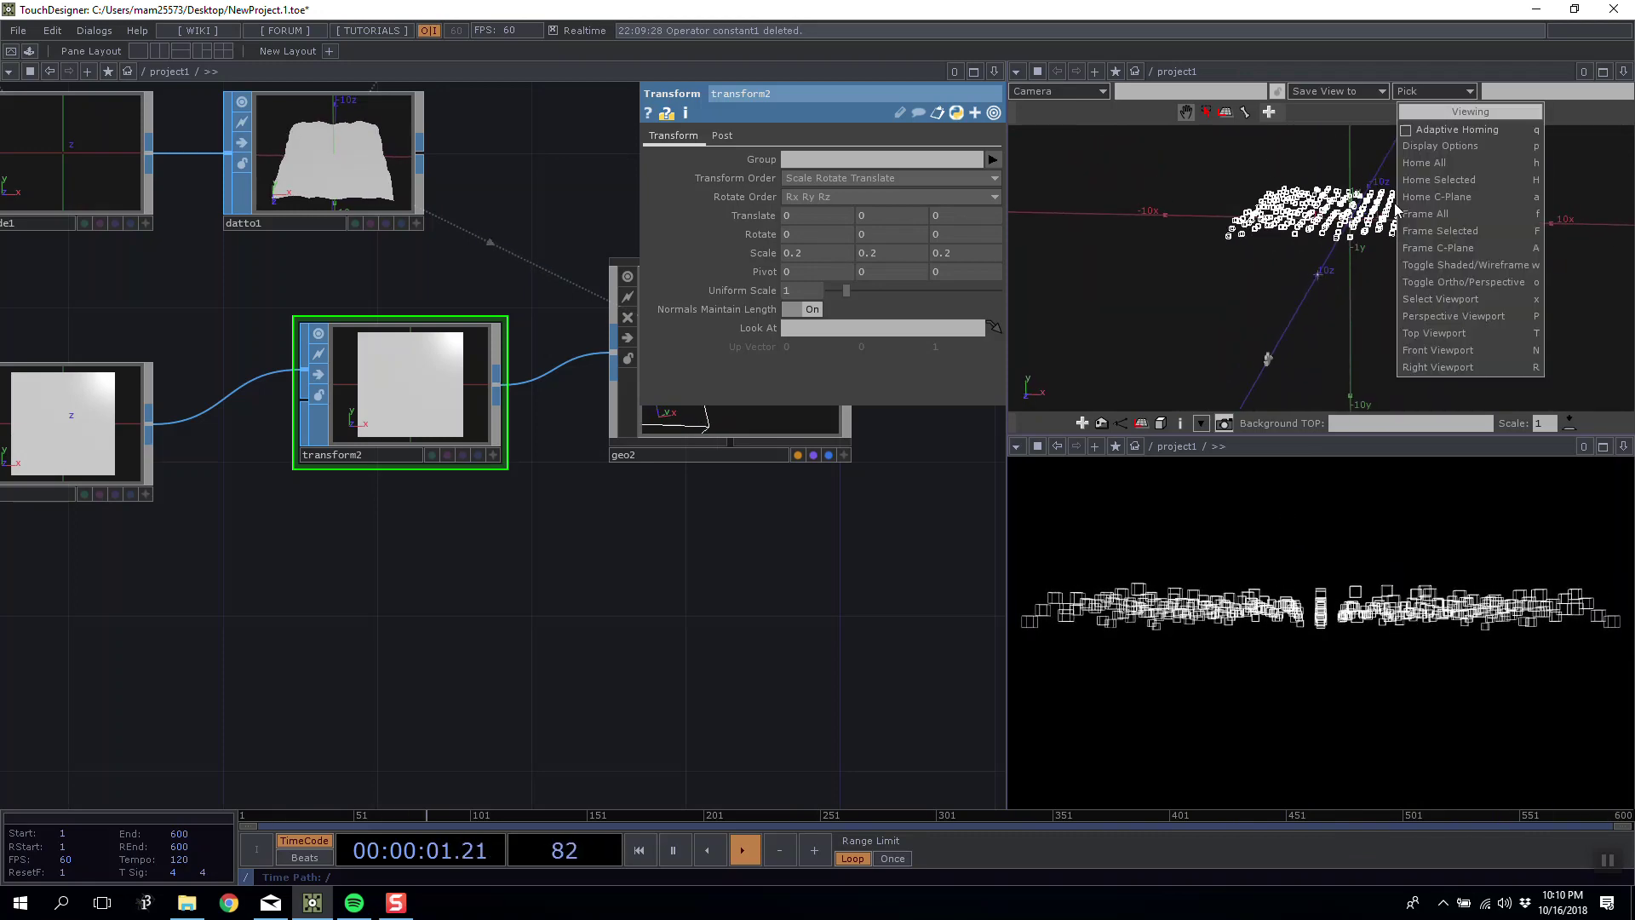
left_click(628, 426)
right_click(1266, 223)
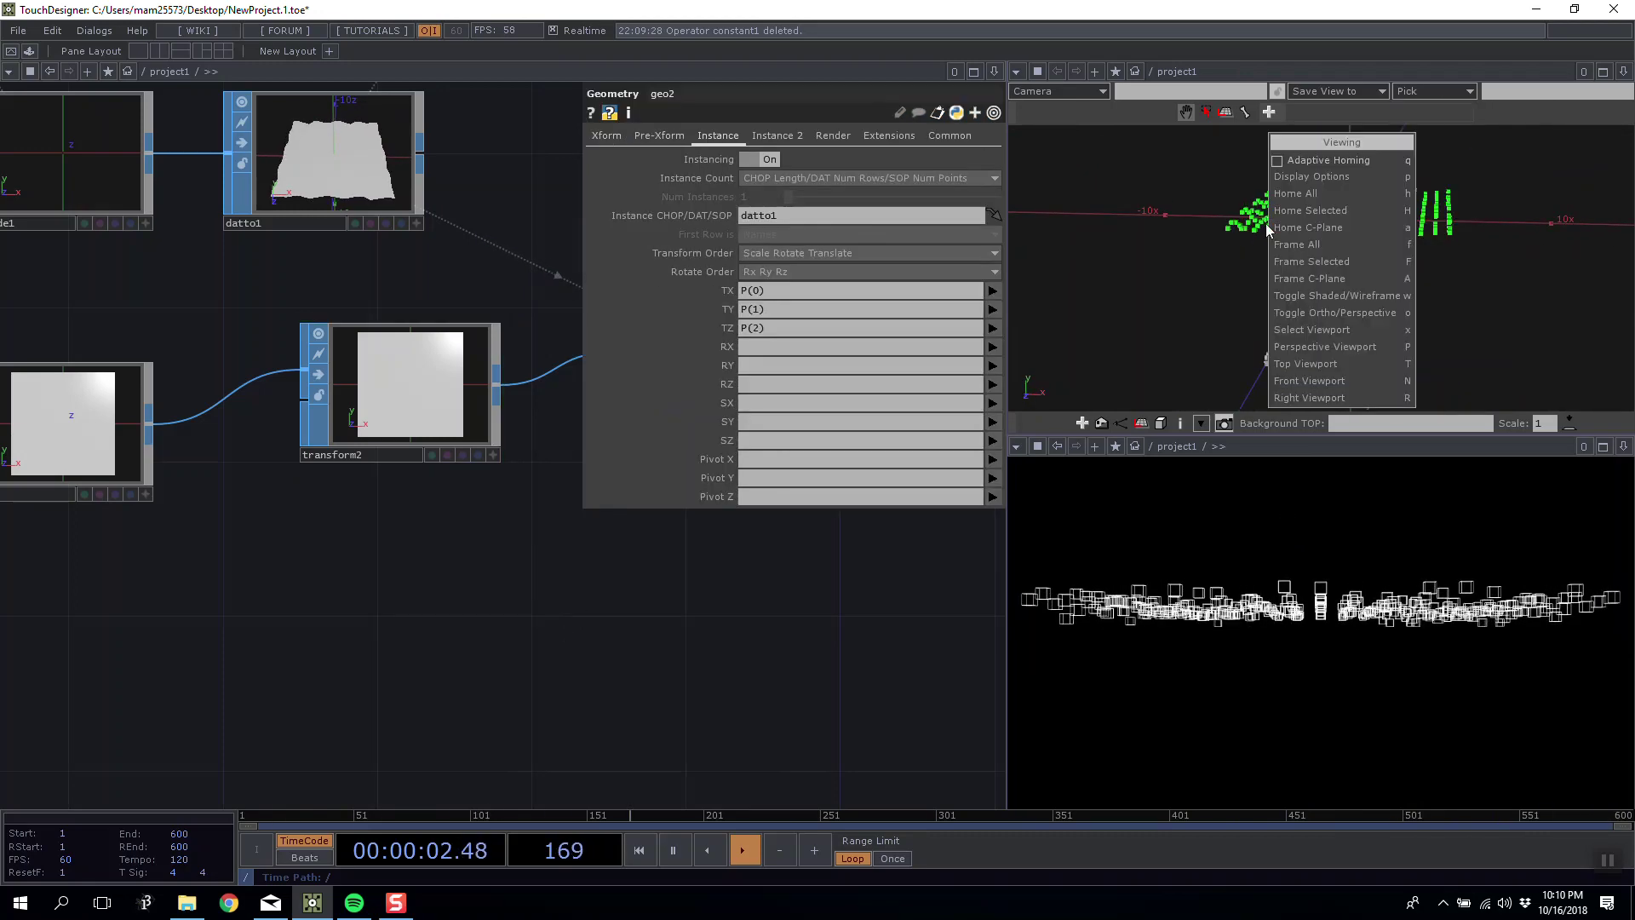
left_click(1310, 208)
middle_click_drag(1348, 496, 1333, 230)
left_click_drag(1333, 230, 1354, 320)
Bring up the list of CHOP operators beside noise1 and math2 to add a new one.
scroll(475, 412, "down", 5)
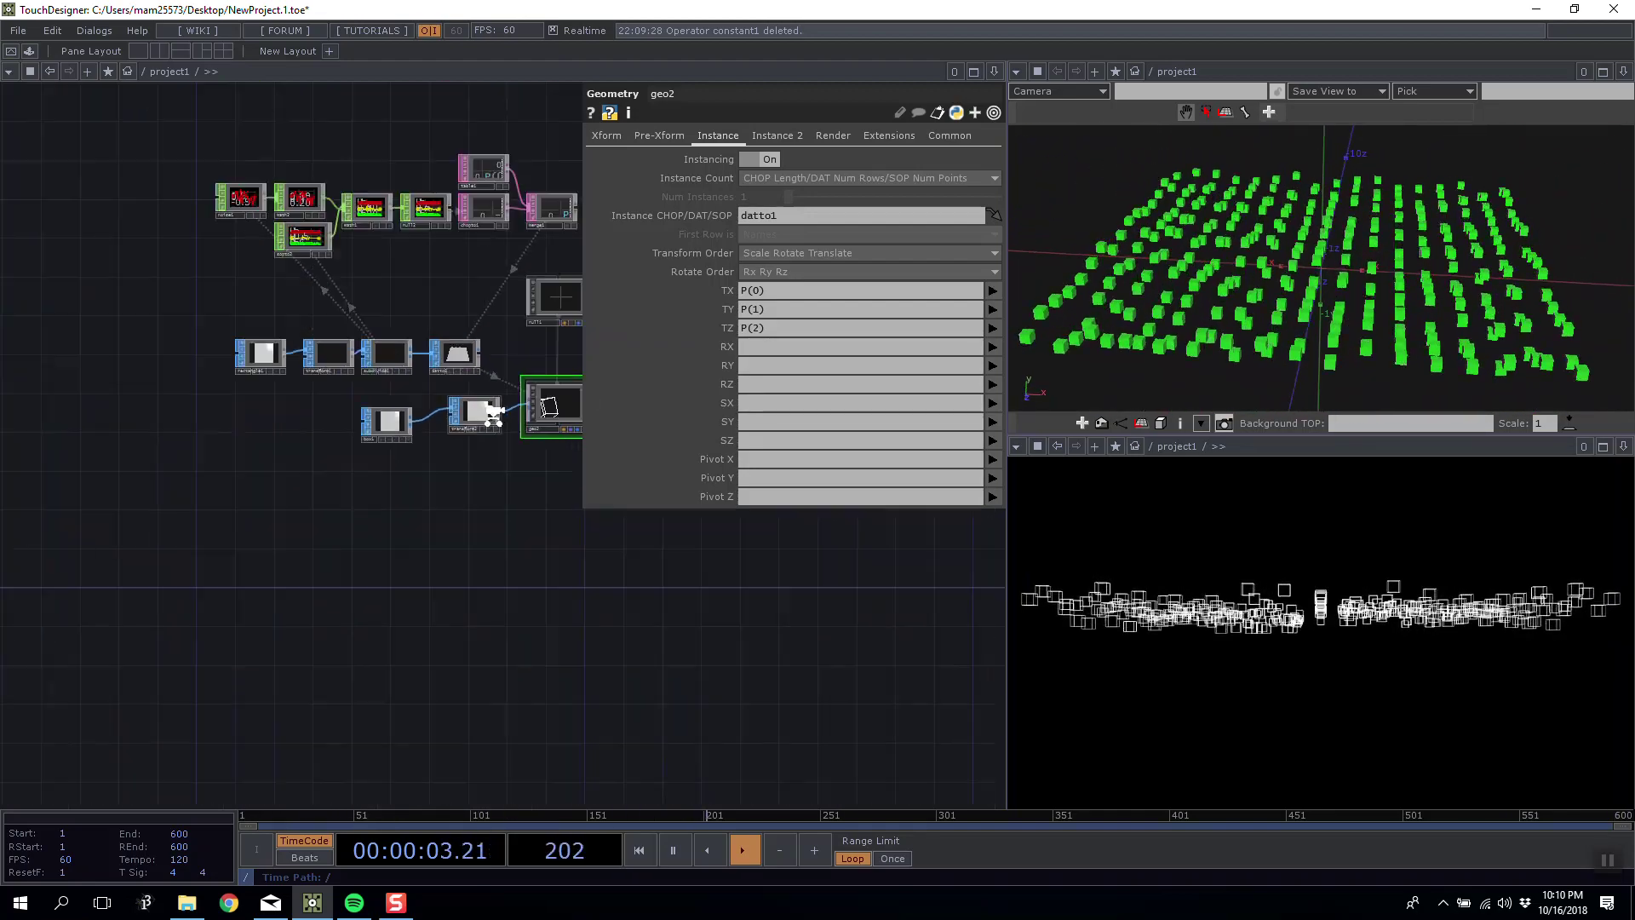
scroll(402, 319, "up", 6)
key("Tab")
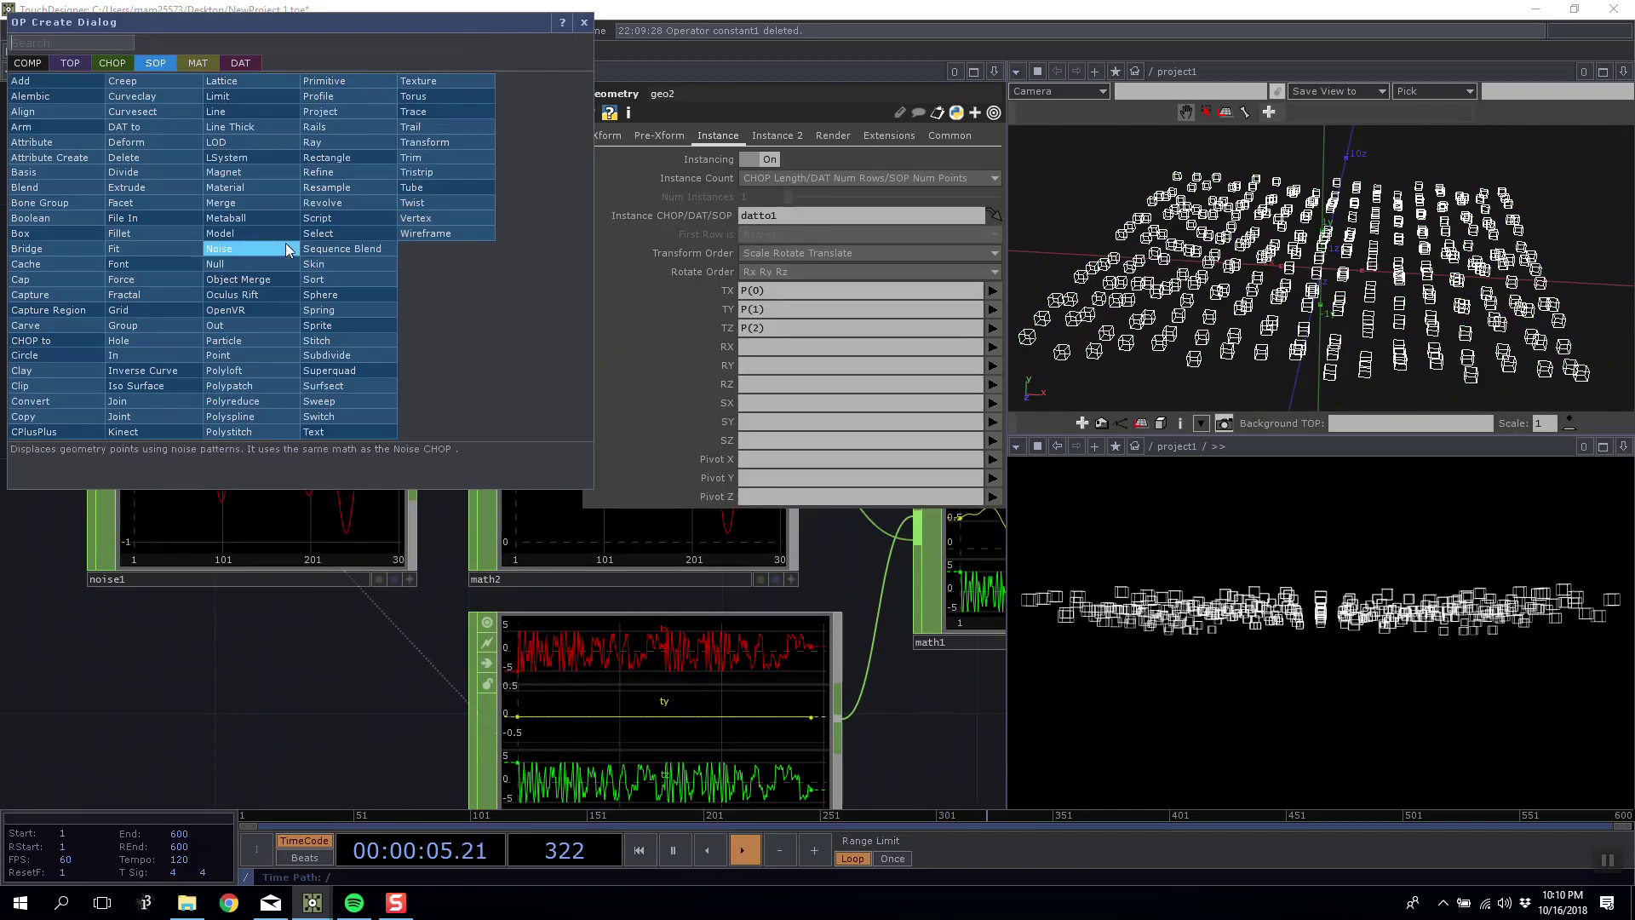
left_click(107, 61)
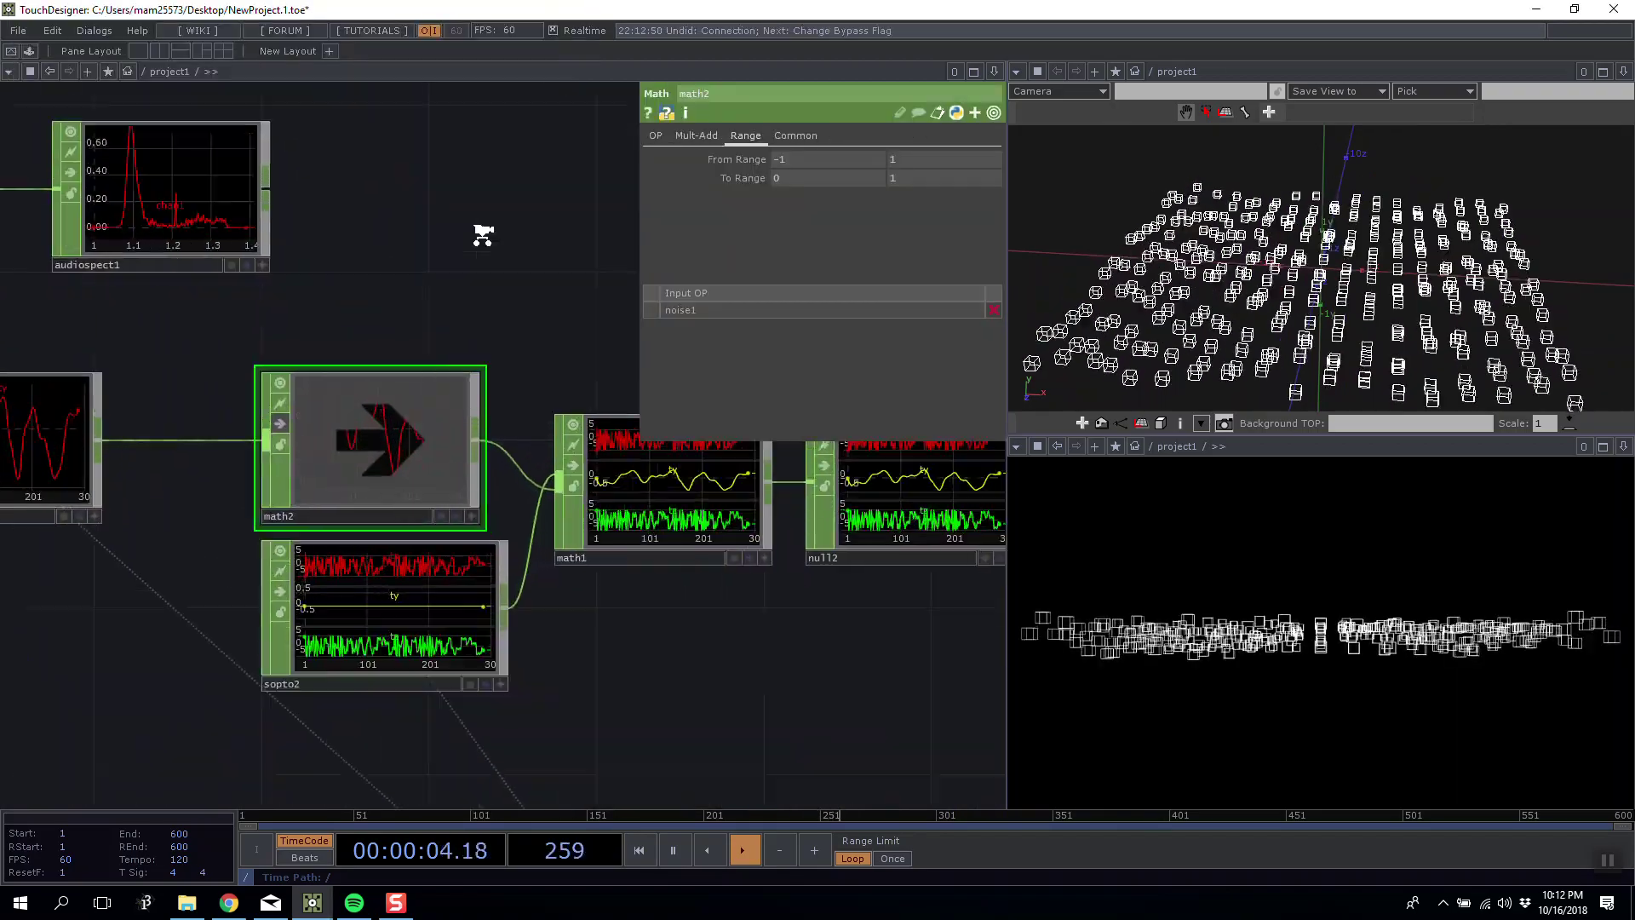
Review the network from the audio and math CHOPs down to datto1 and geo2's instance settings.
left_click_drag(483, 236, 294, 192)
scroll(477, 367, "down", 2)
left_click_drag(477, 366, 110, 127)
scroll(300, 380, "down", 7)
scroll(417, 495, "up", 4)
left_click_drag(418, 496, 550, 556)
scroll(412, 494, "up", 2)
left_click_drag(1303, 340, 1222, 303)
left_click_drag(458, 429, 570, 460)
scroll(403, 402, "up", 4)
scroll(242, 232, "down", 4)
left_click_drag(215, 184, 280, 228)
scroll(278, 225, "up", 4)
left_click(281, 230)
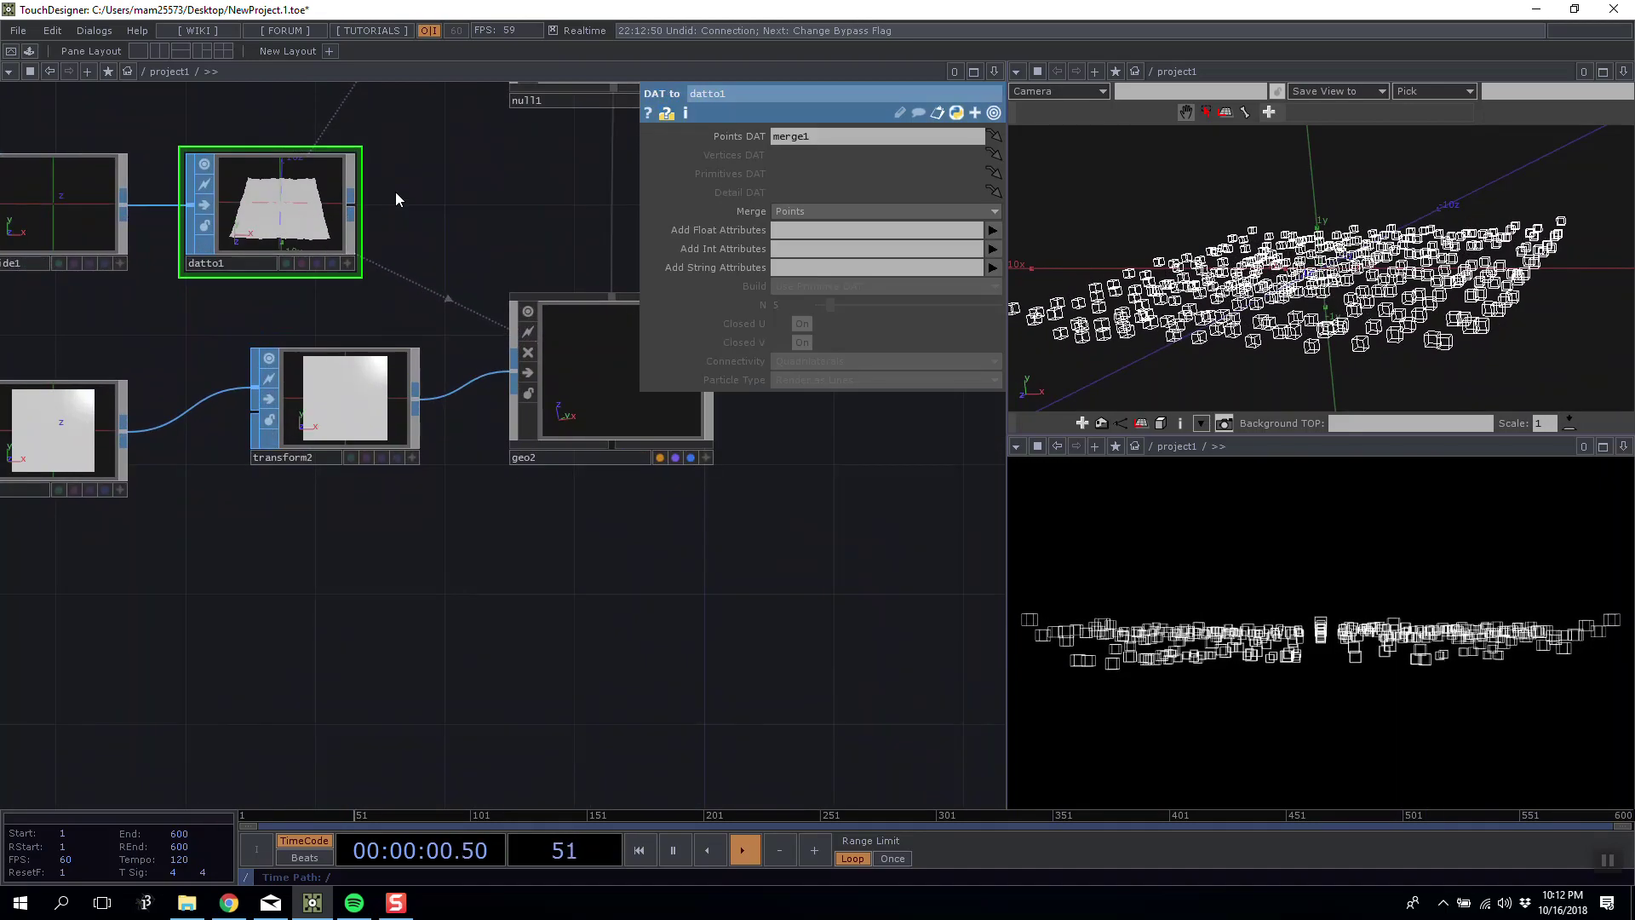
left_click(580, 371)
left_click_drag(500, 233, 422, 205)
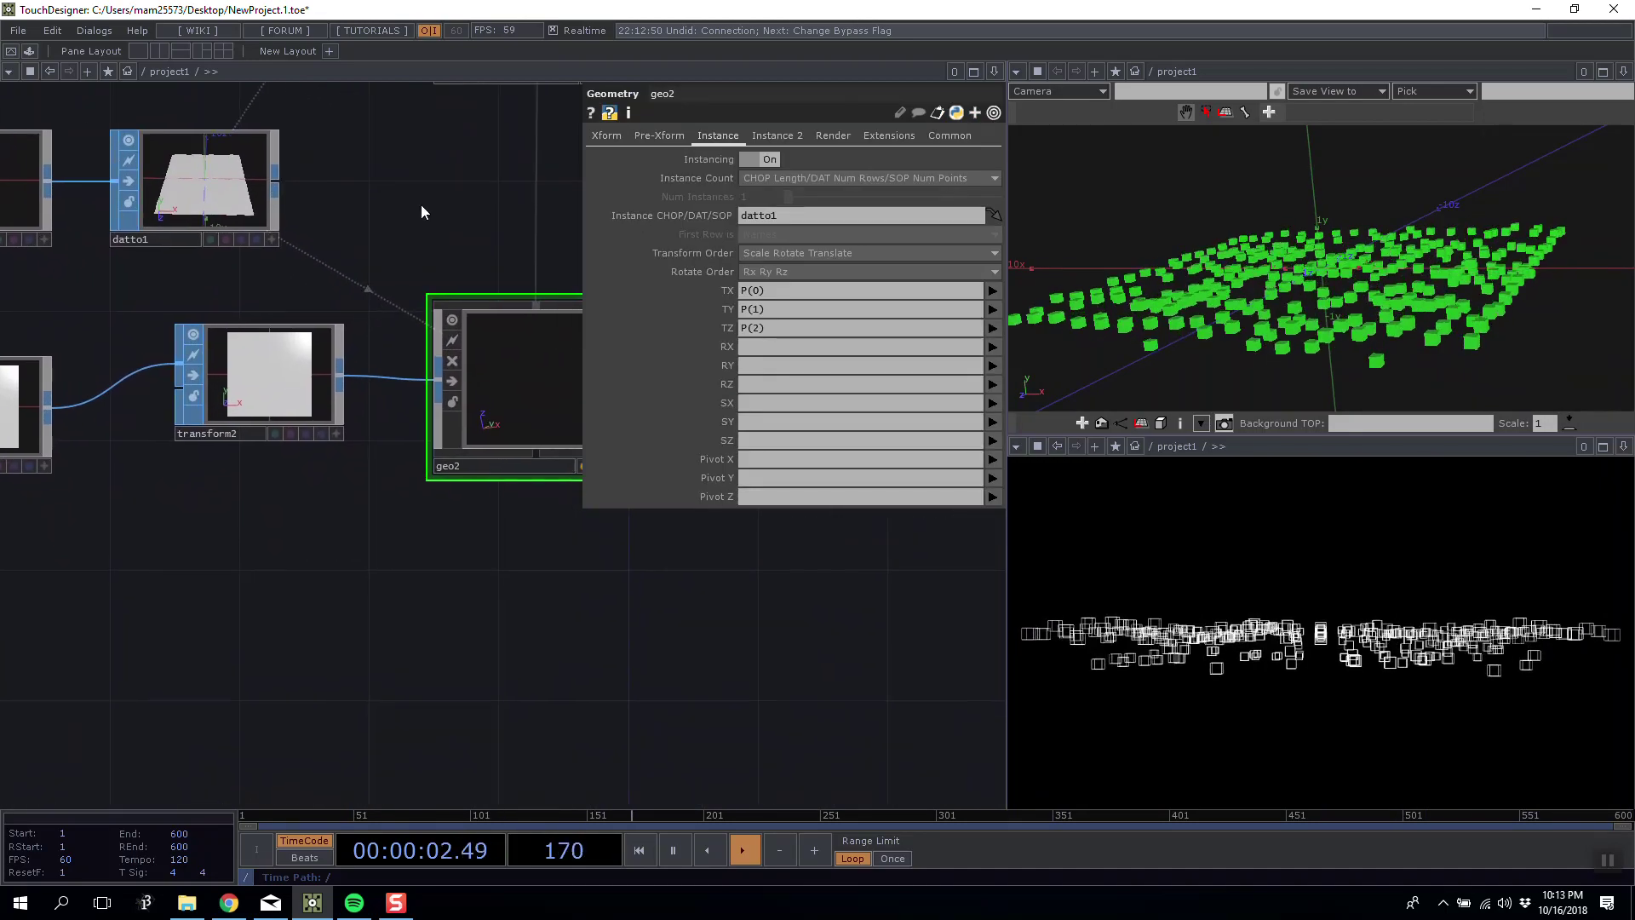
scroll(334, 383, "up", 1)
Try a Sphere SOP wired into transform2 in place of the box as the instanced shape, and delete it again.
left_click_drag(334, 383, 257, 458)
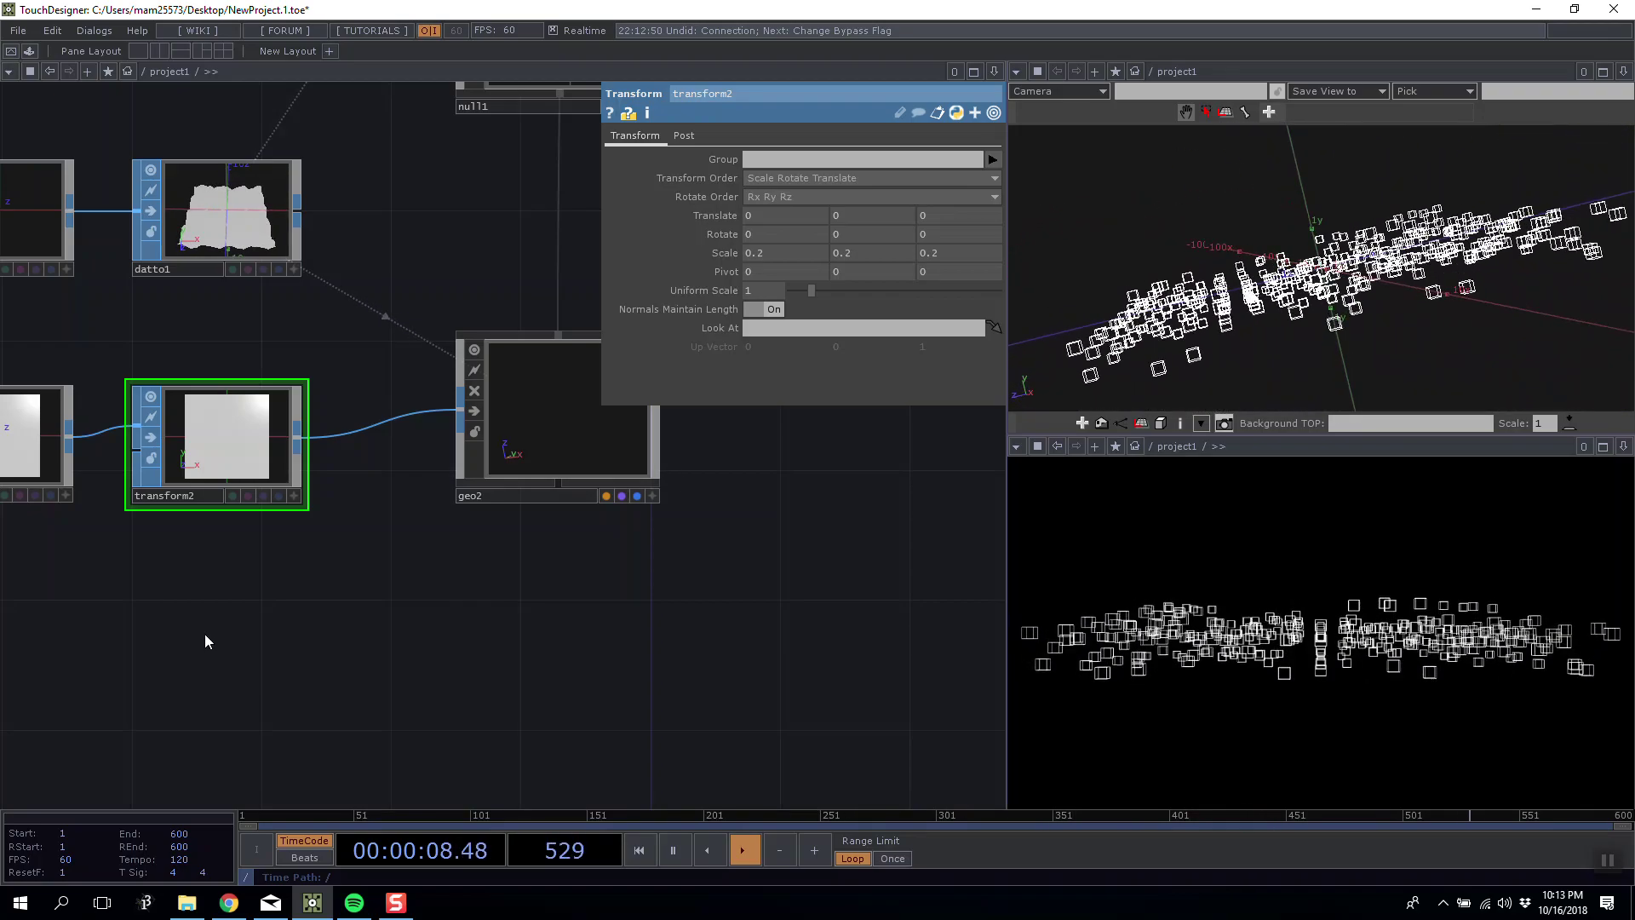
key("Tab")
left_click(150, 405)
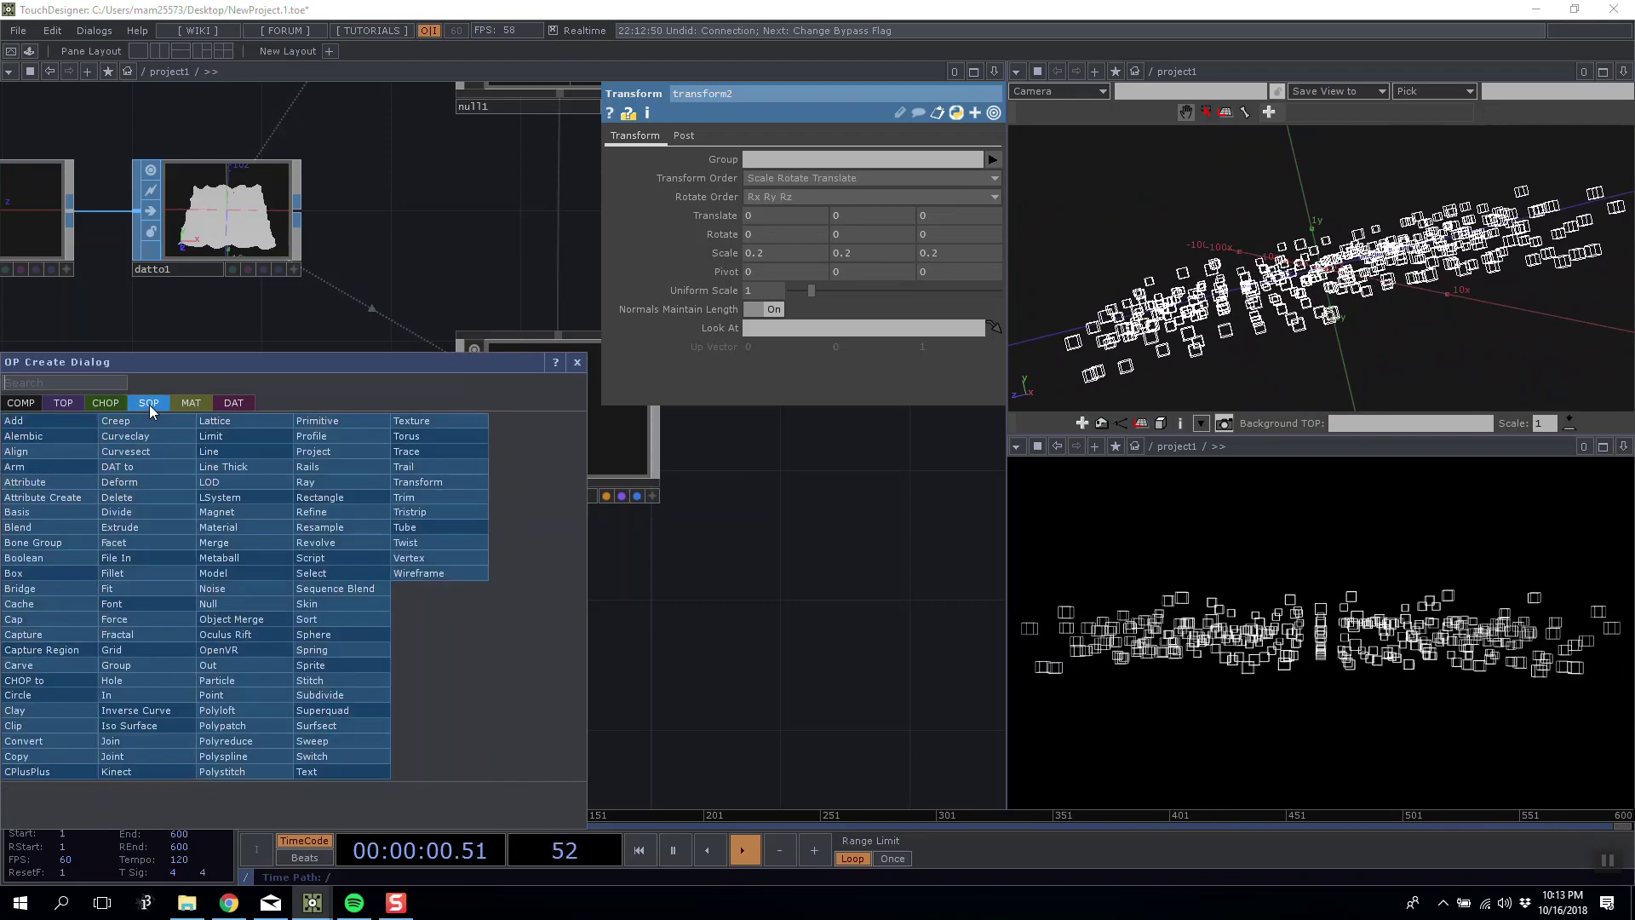
type("sphere")
left_click(320, 635)
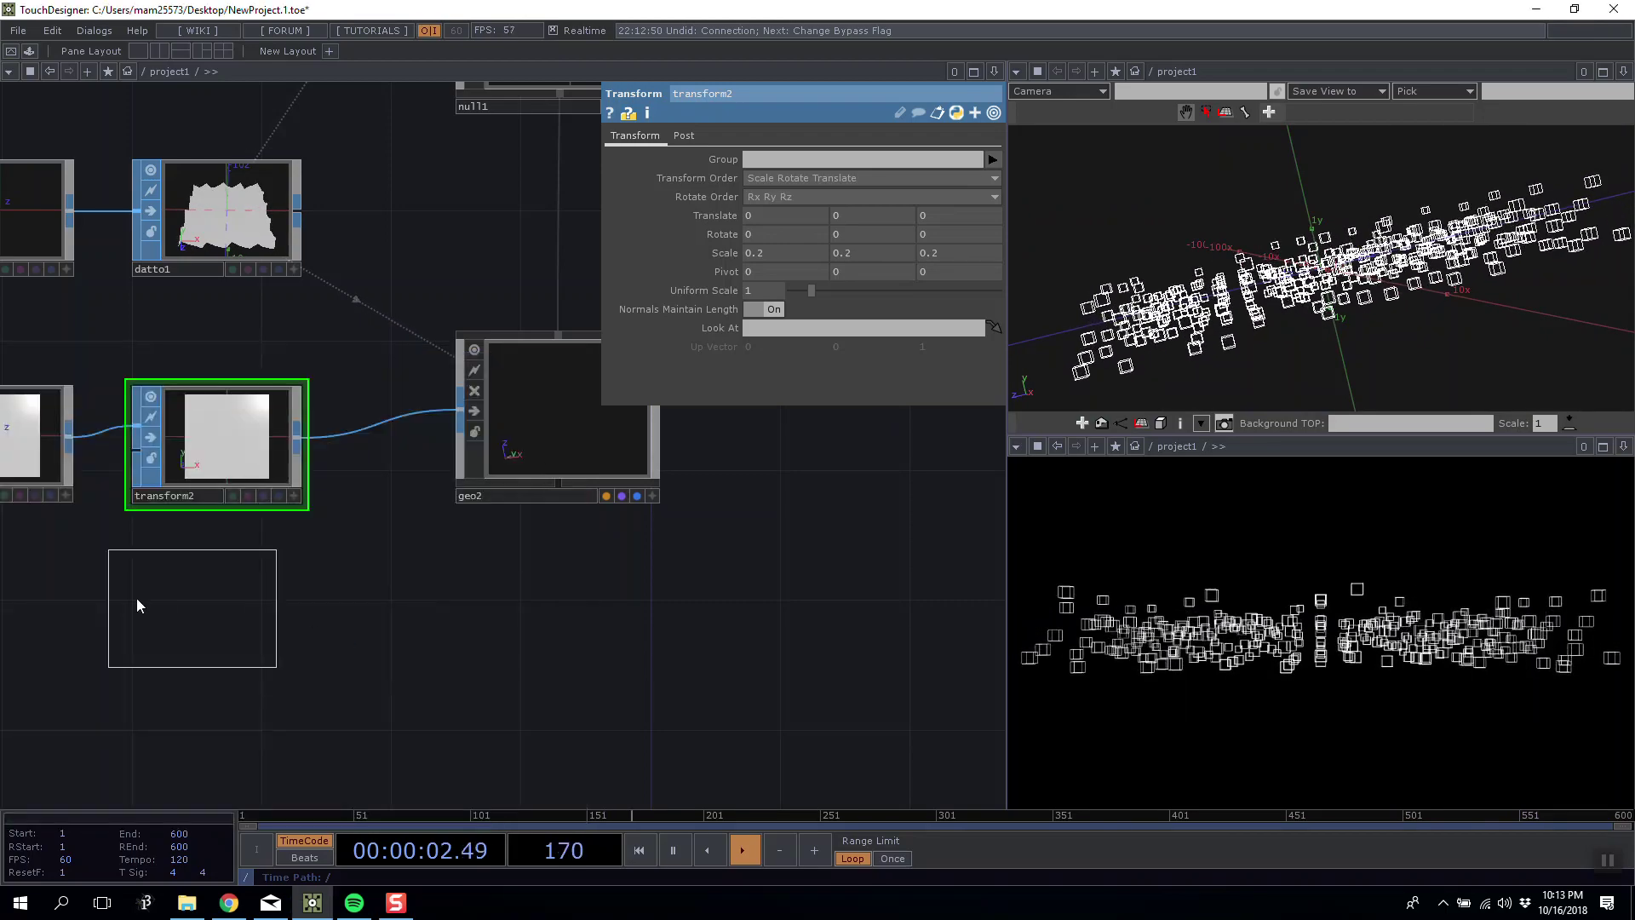
left_click(120, 605)
left_click_drag(284, 598, 379, 582)
left_click(296, 584)
left_click(233, 416)
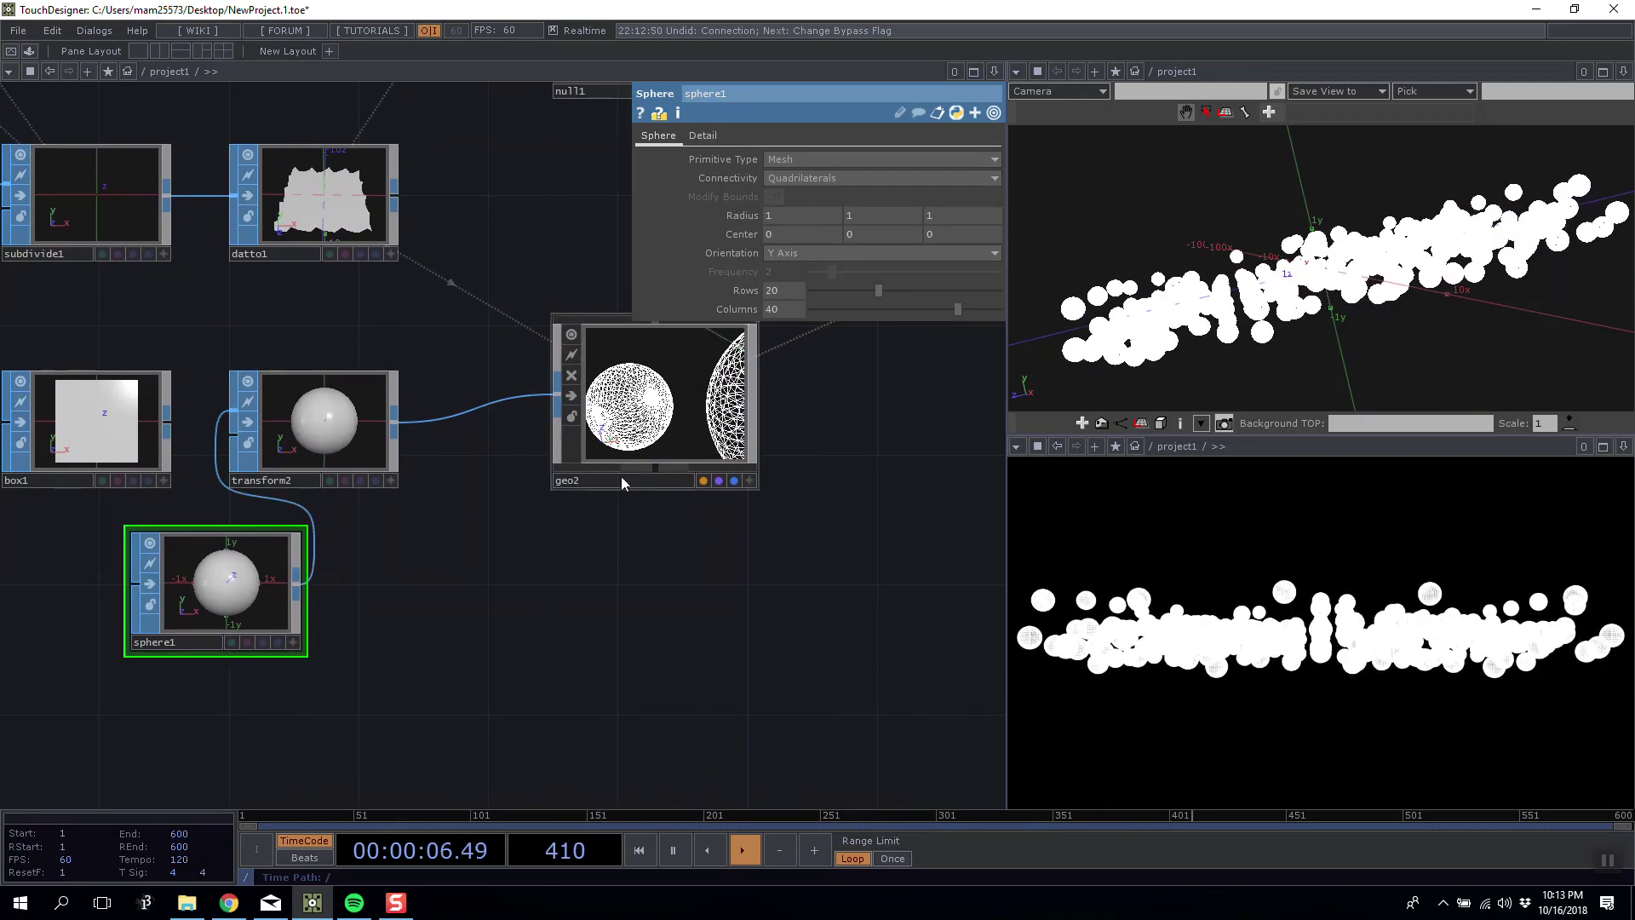
key("Delete")
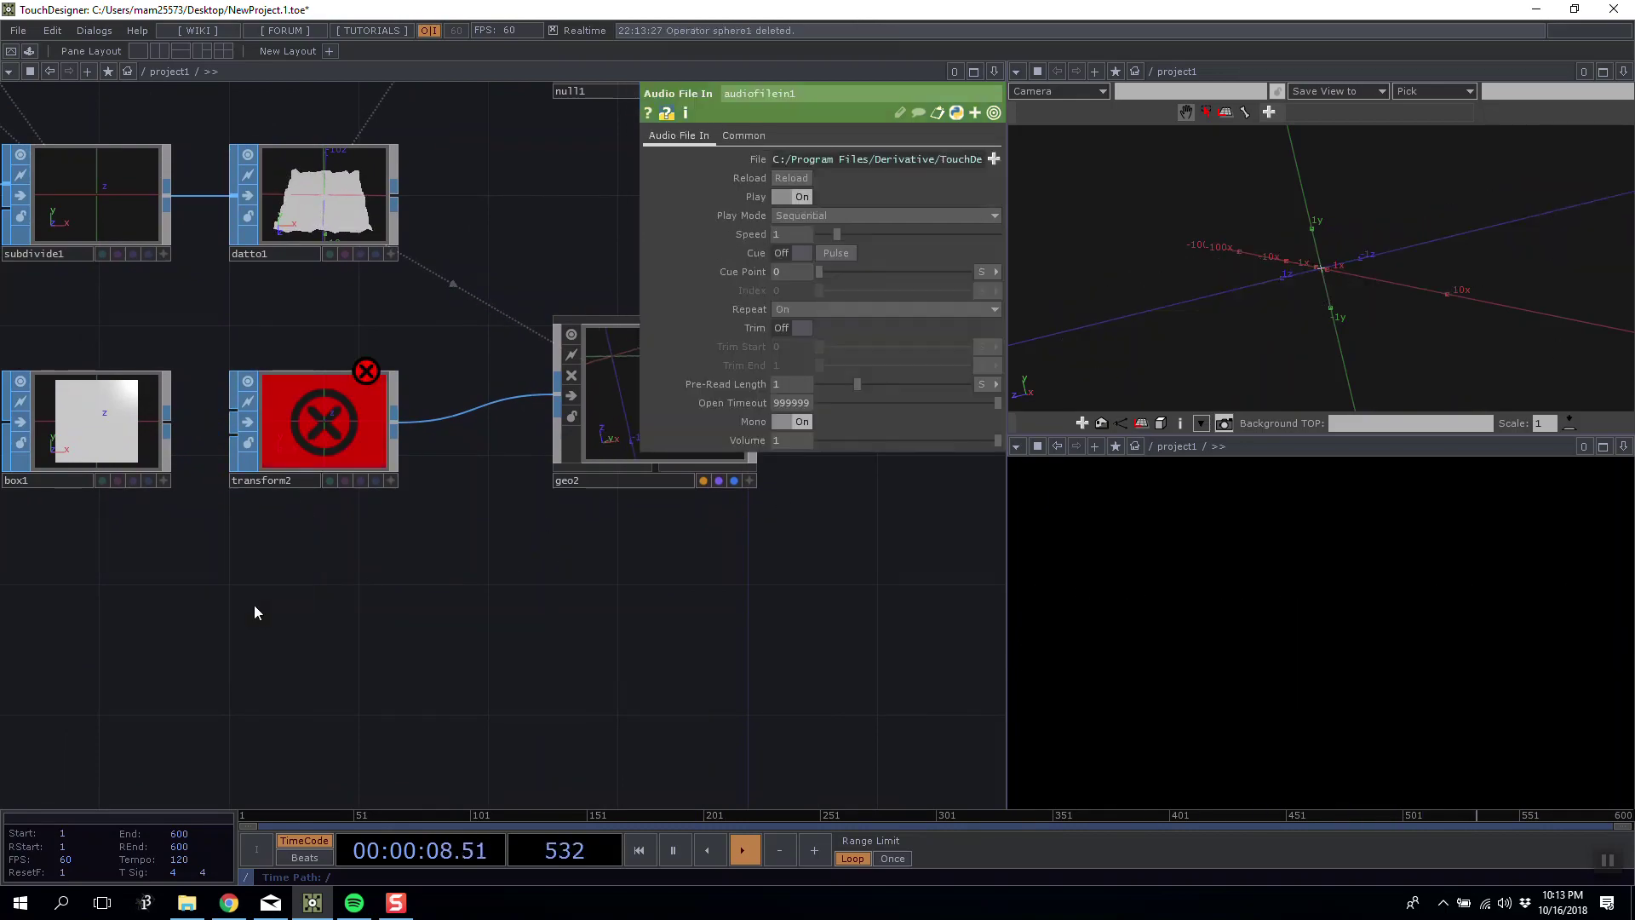
Try a Torus SOP wired into transform2 as the instanced shape, and delete it again.
key("Tab")
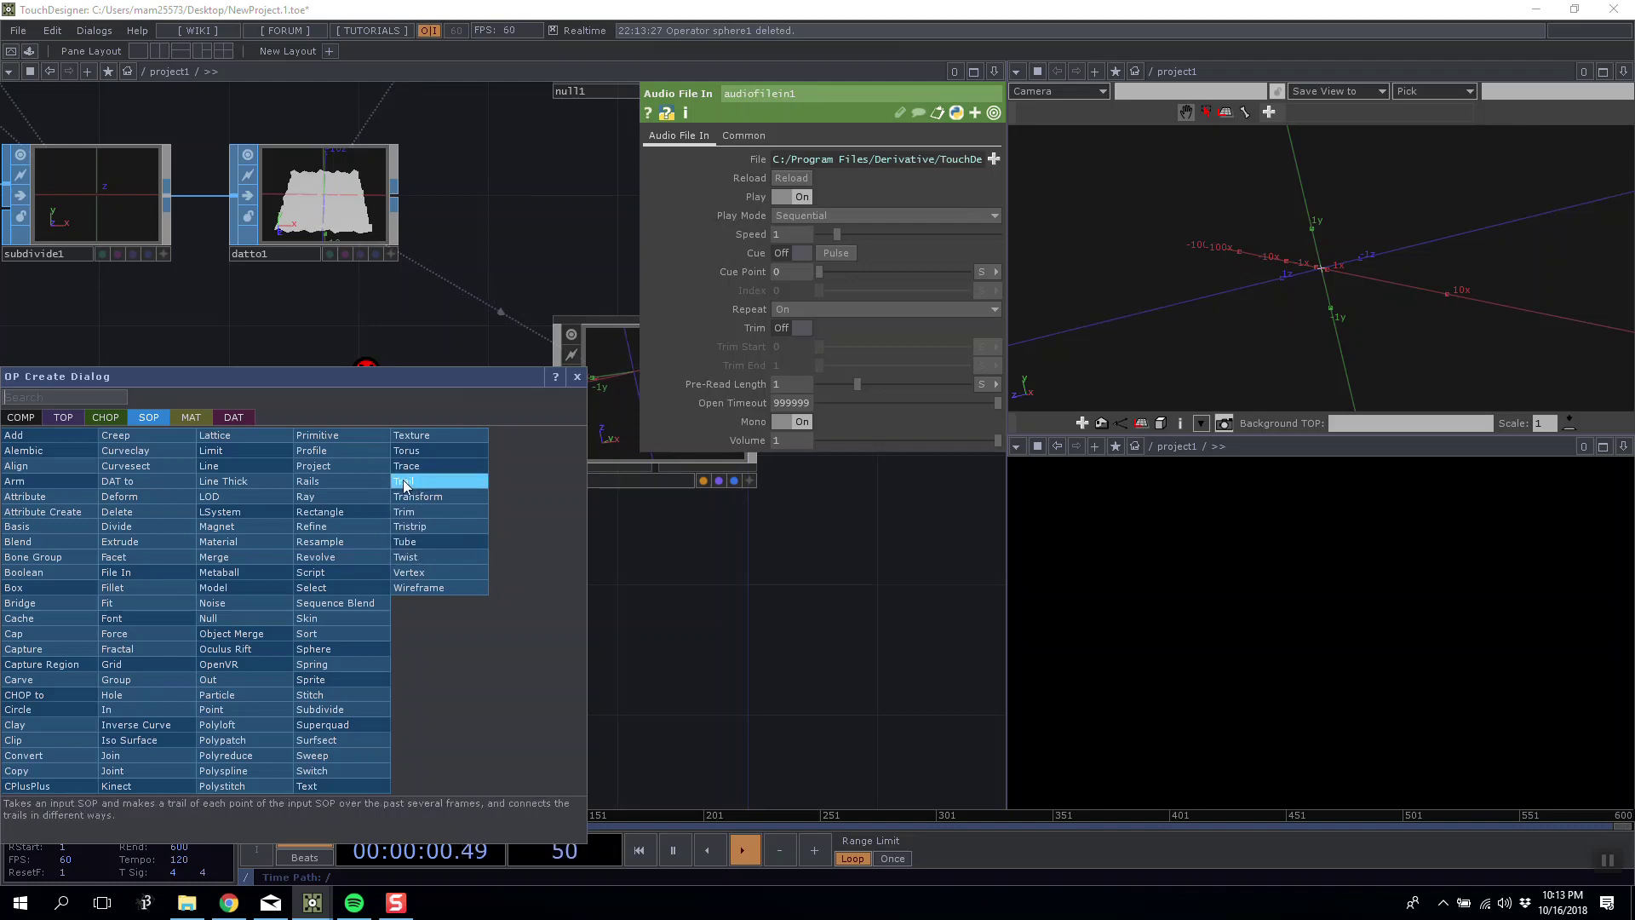
type("tor")
left_click(406, 451)
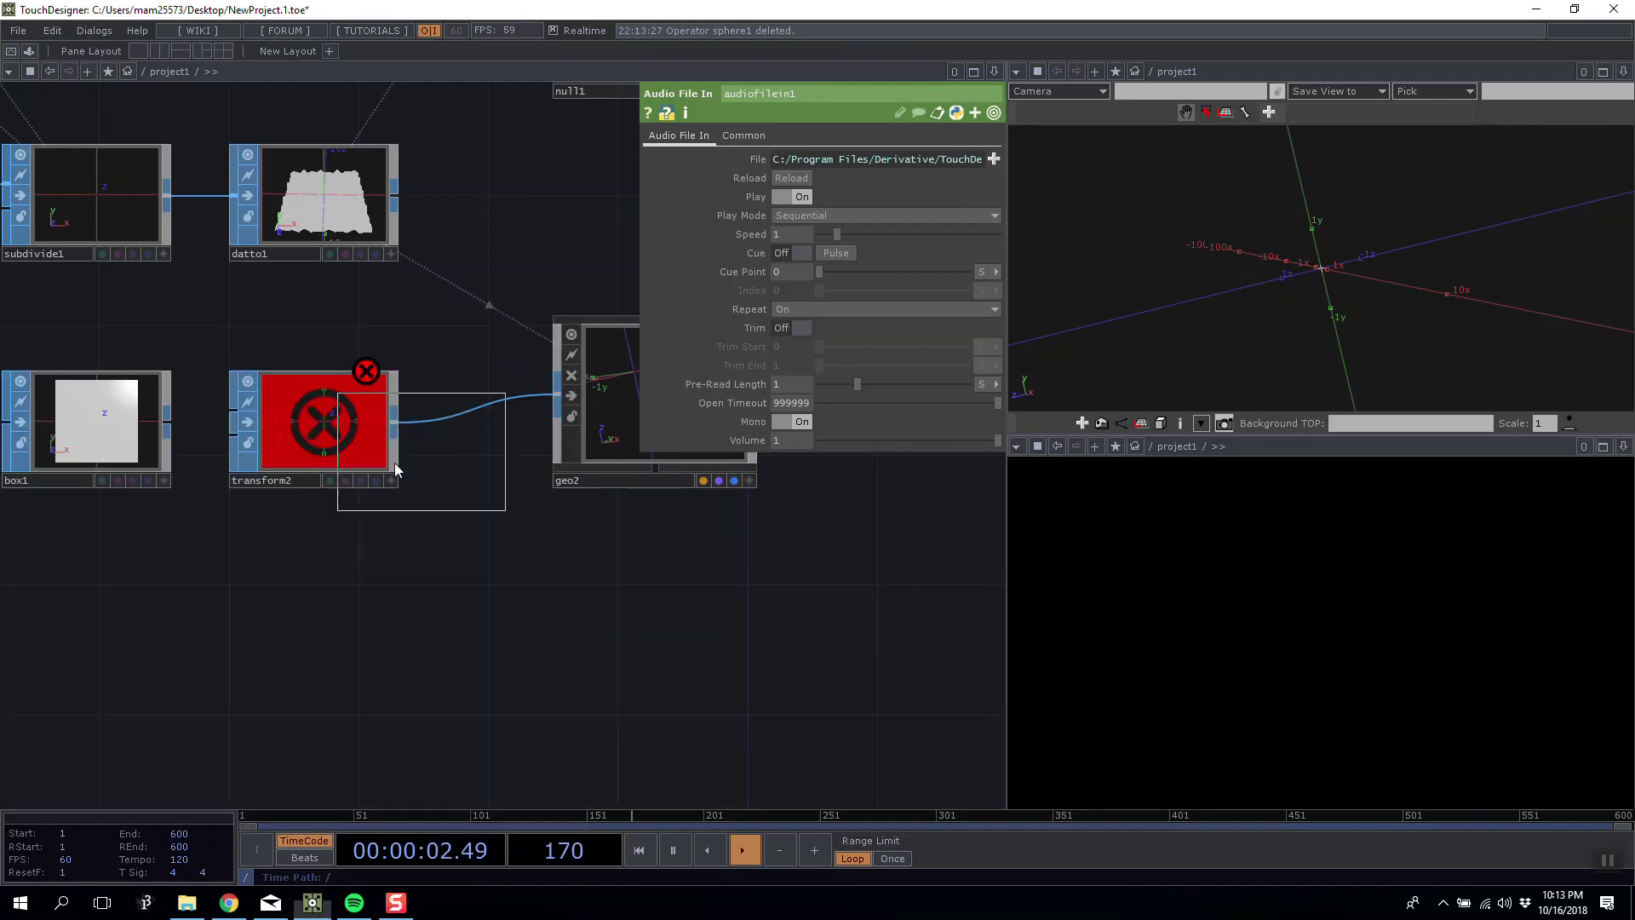
left_click(157, 628)
left_click_drag(210, 428, 232, 435)
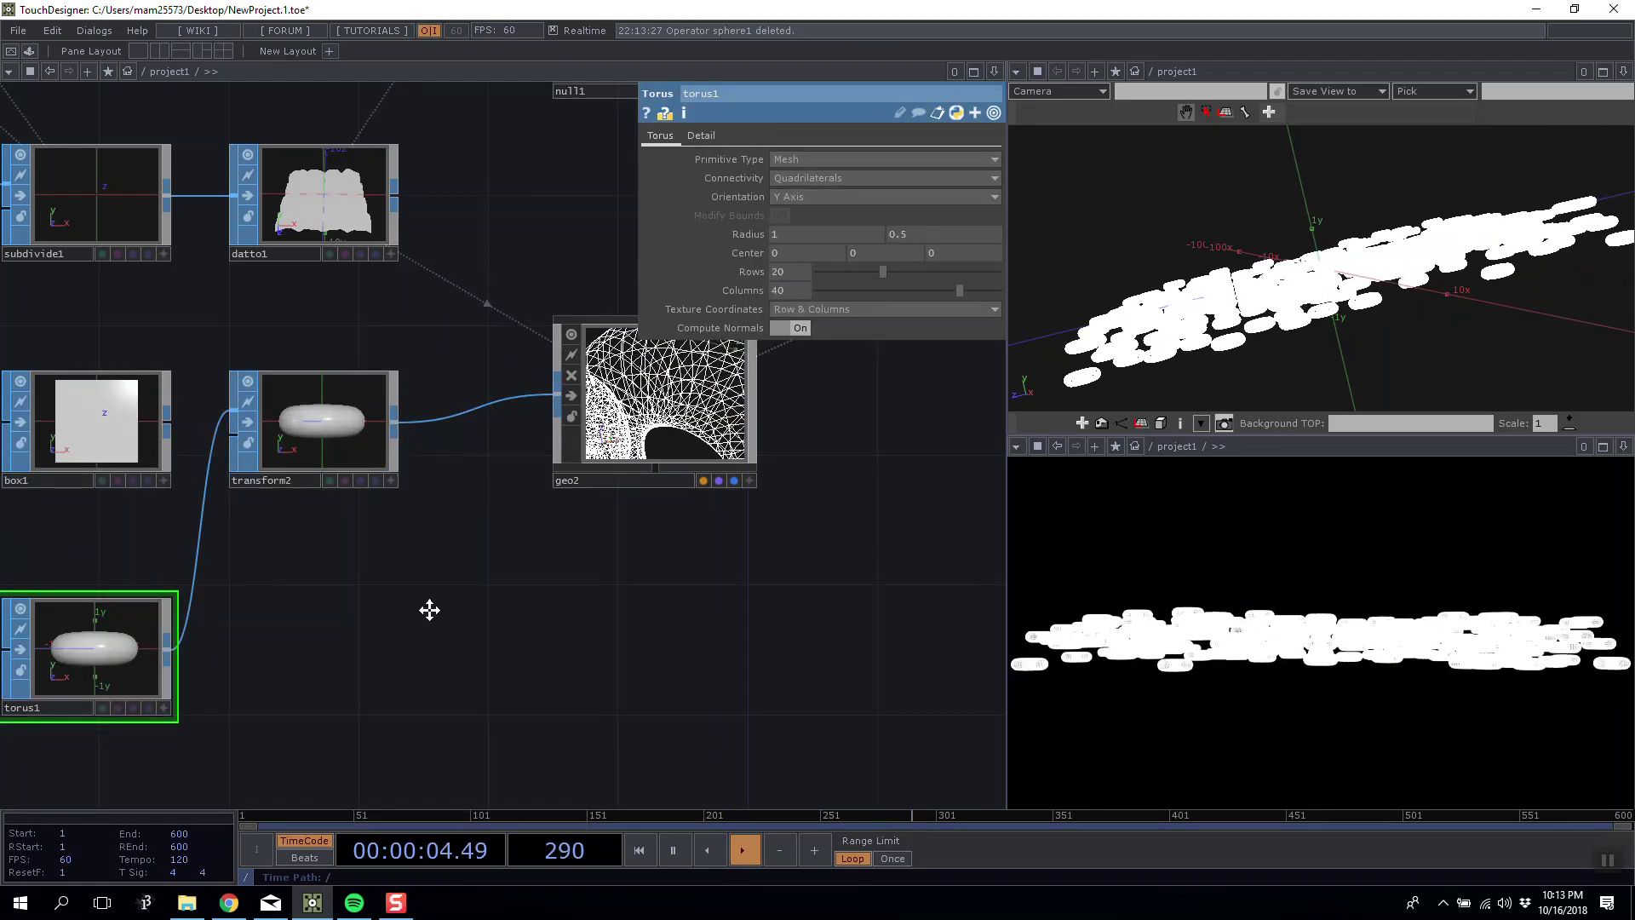
left_click_drag(170, 620, 248, 606)
key("Delete")
key("Tab")
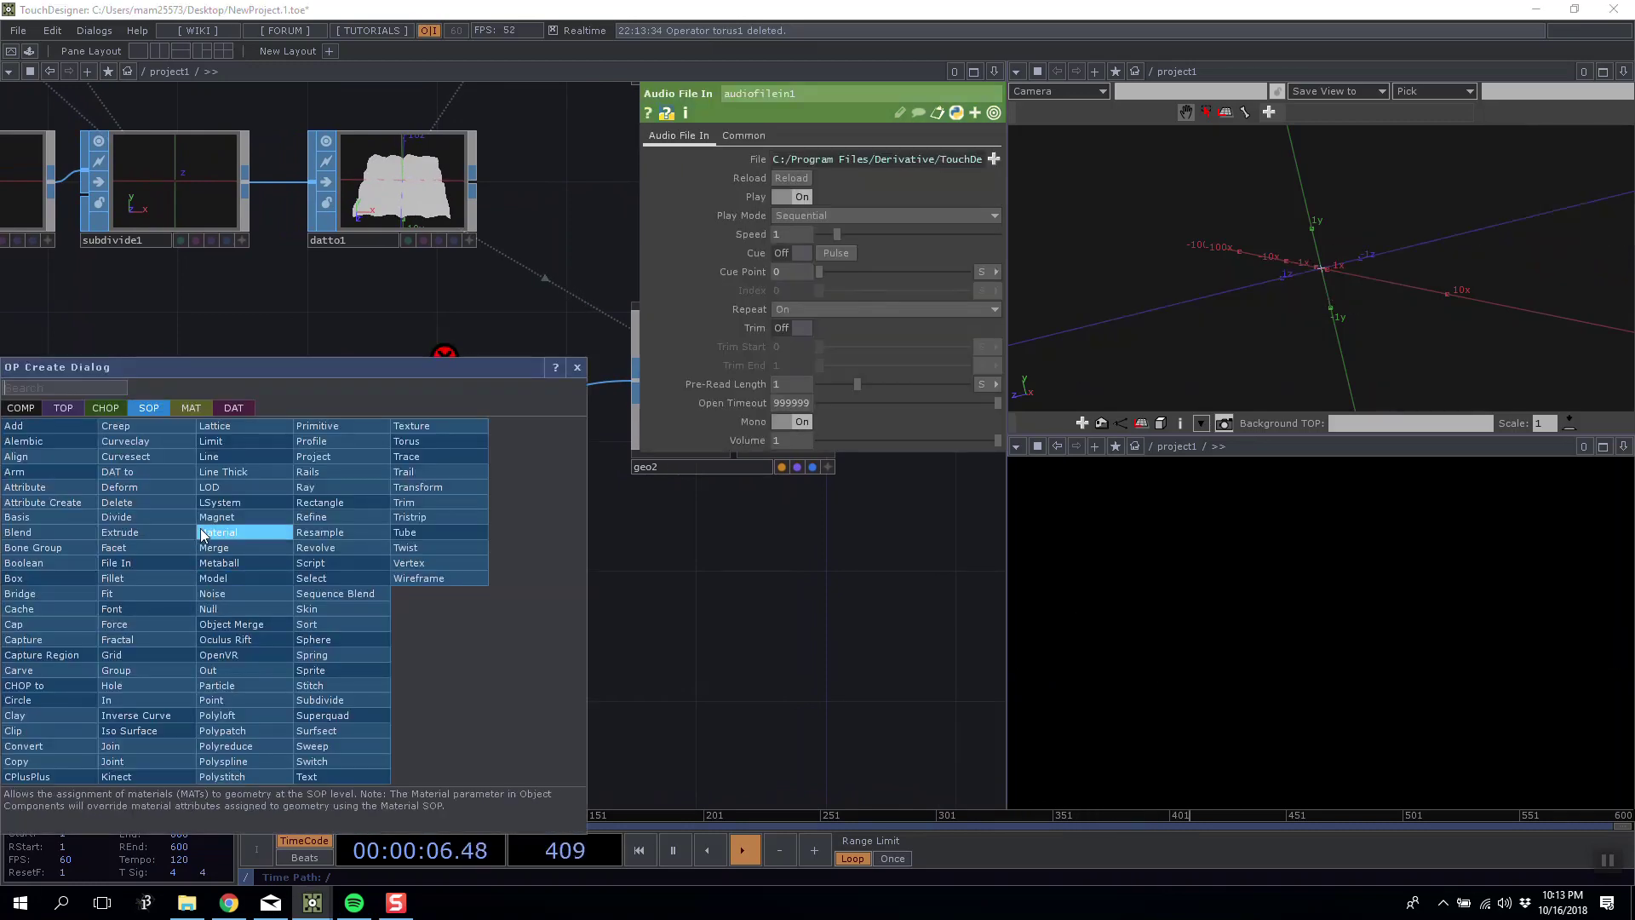
type("rect")
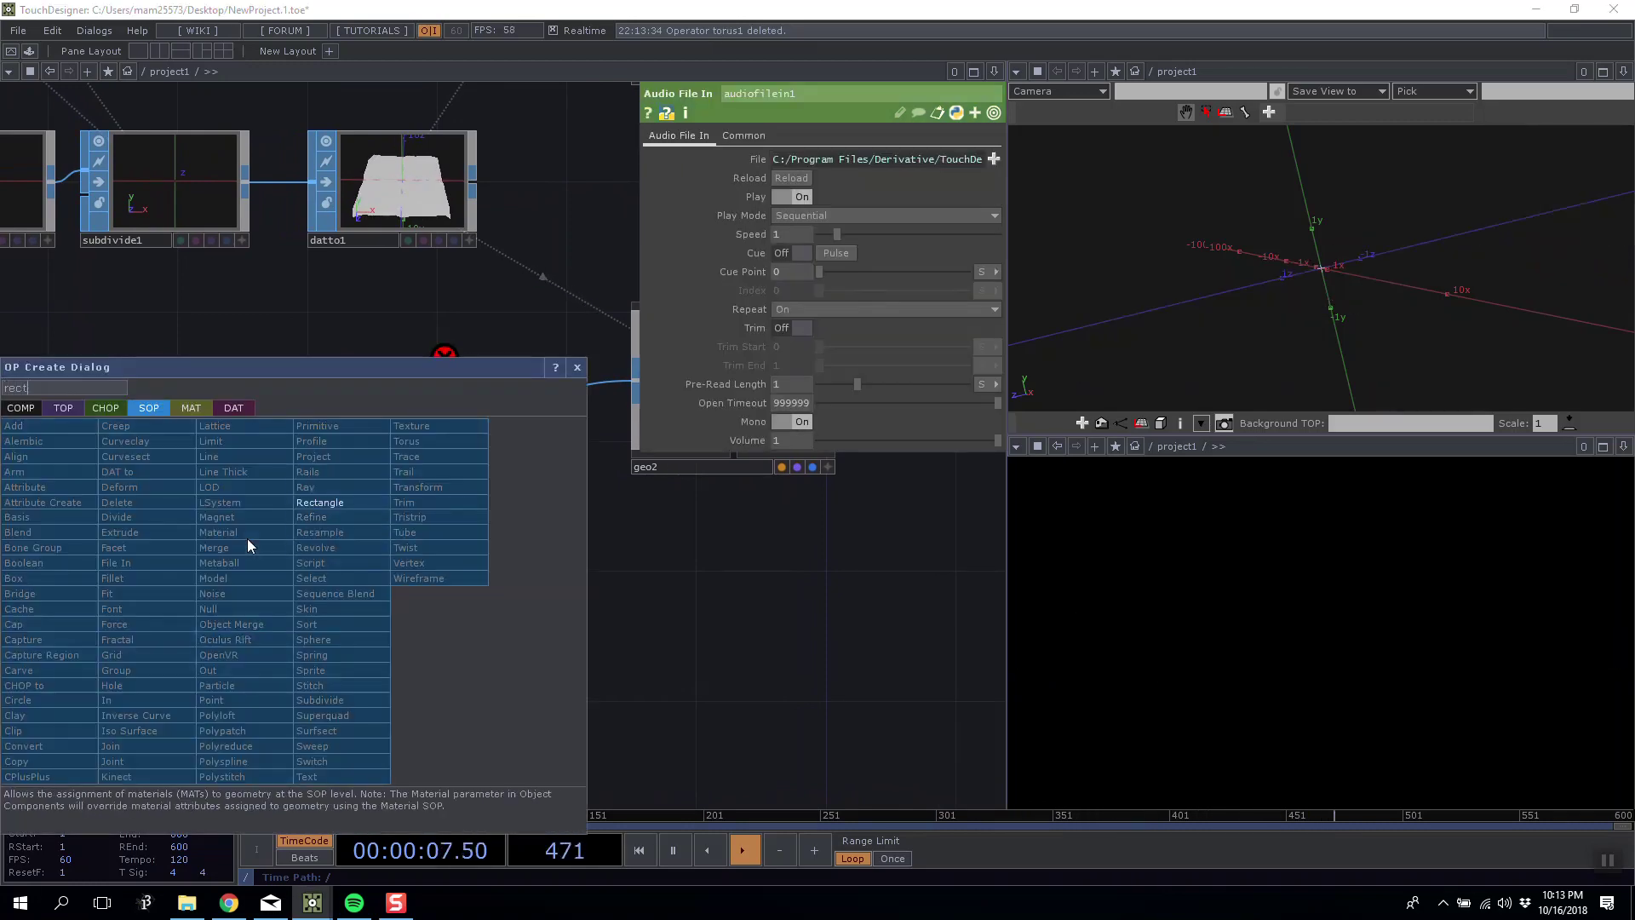
left_click(320, 673)
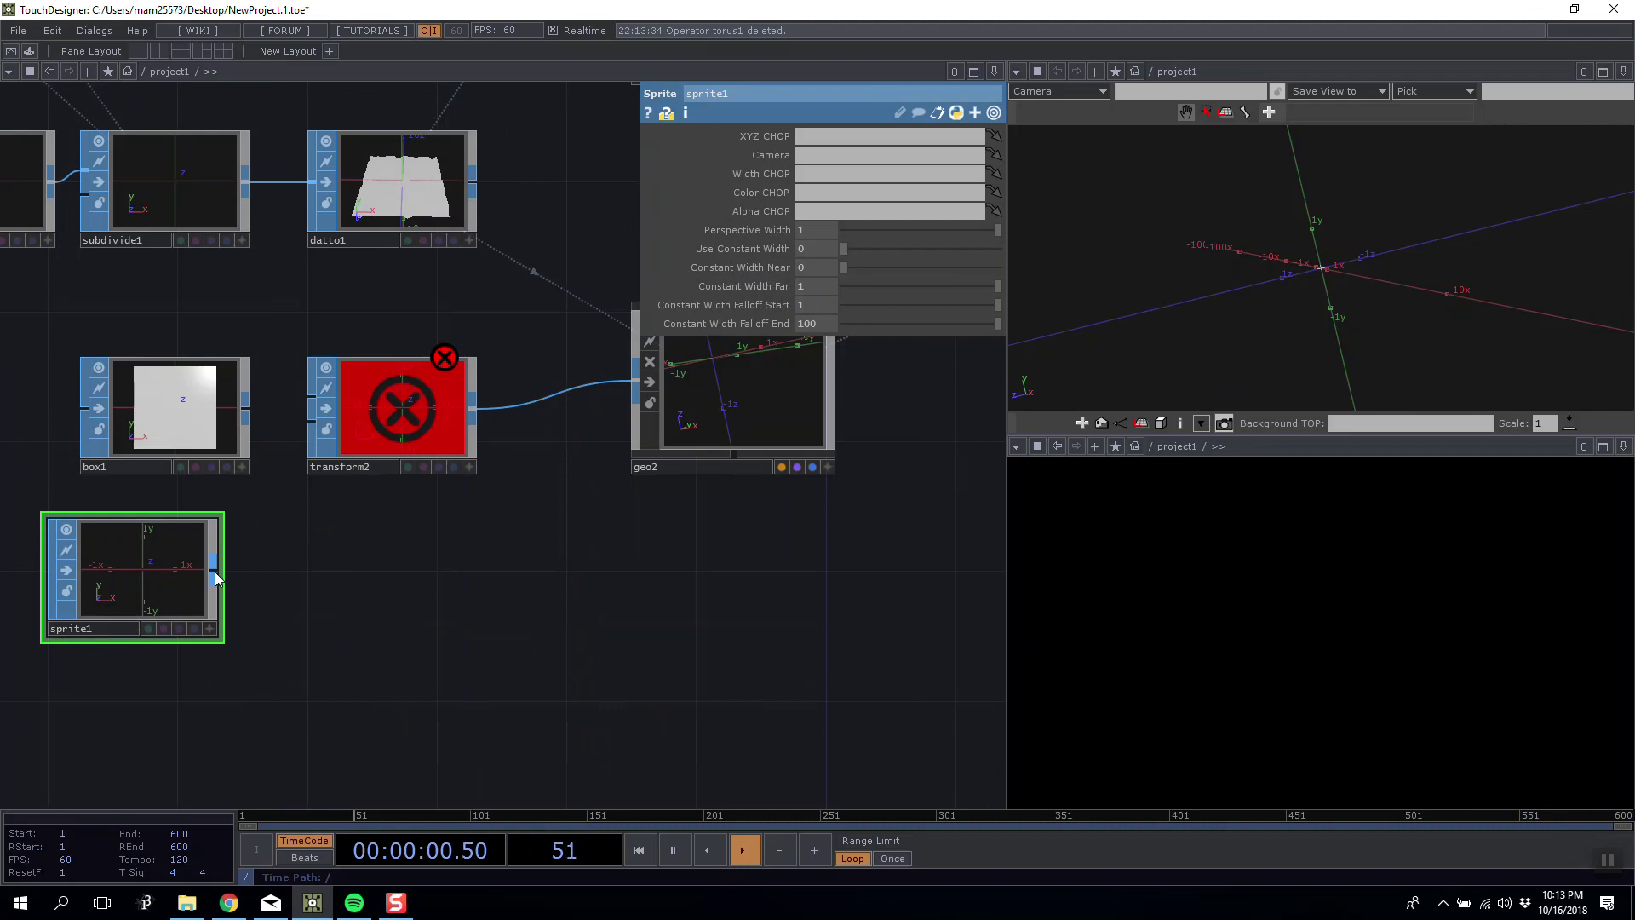
left_click_drag(205, 588, 428, 591)
key("Delete")
Add a Rectangle SOP below box1 and wire it into transform2 as the instanced shape.
key("Tab")
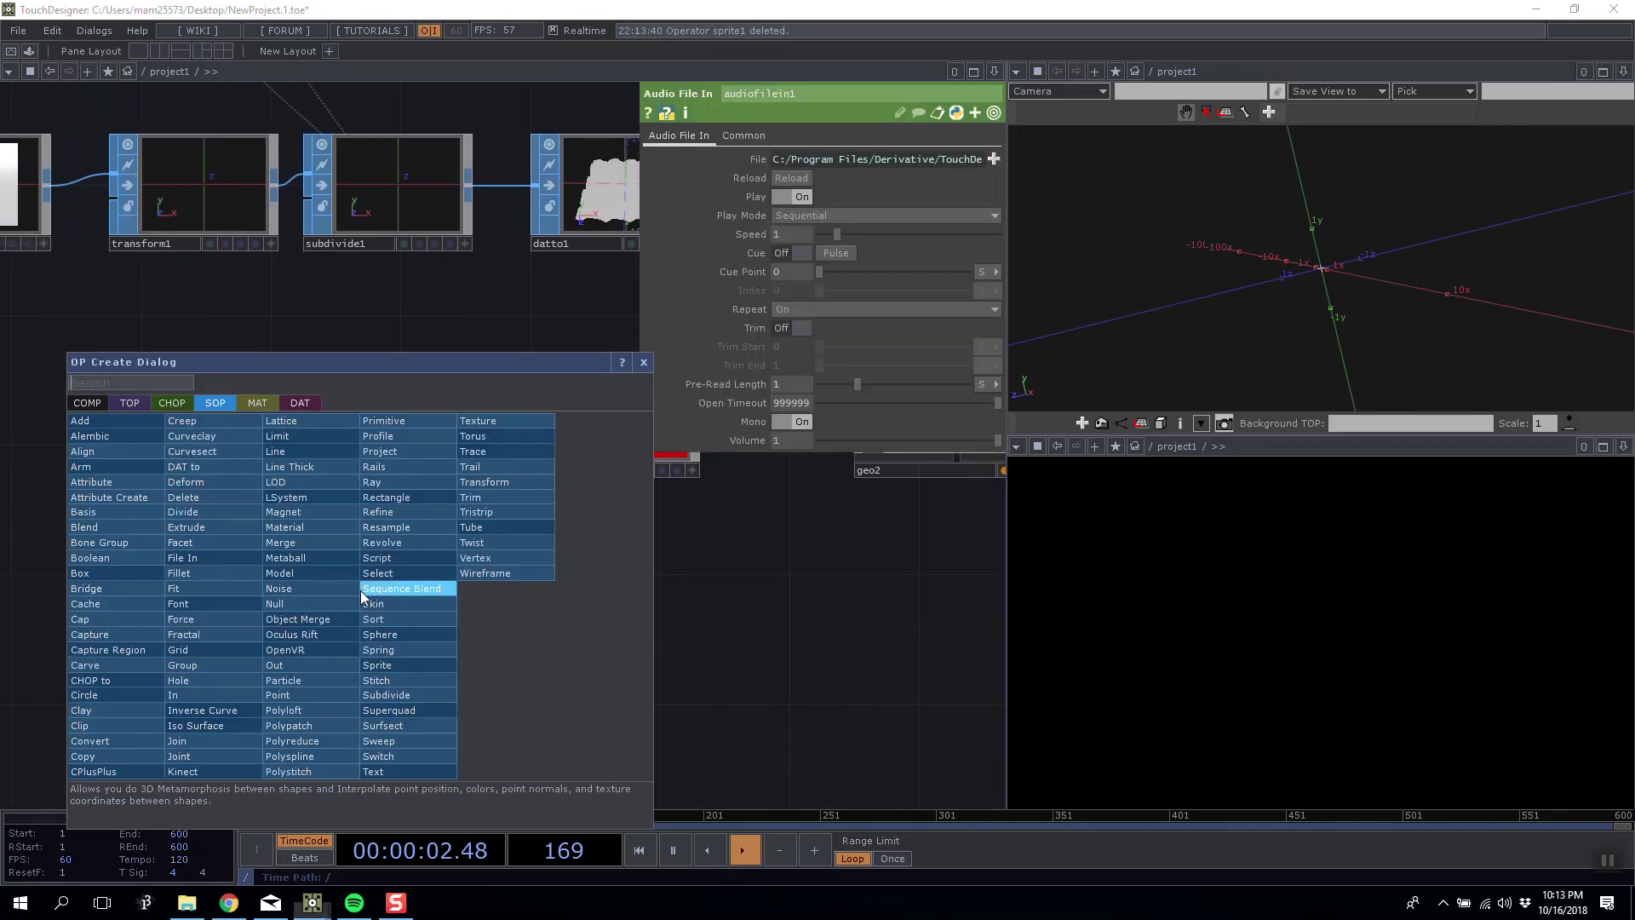
left_click(383, 498)
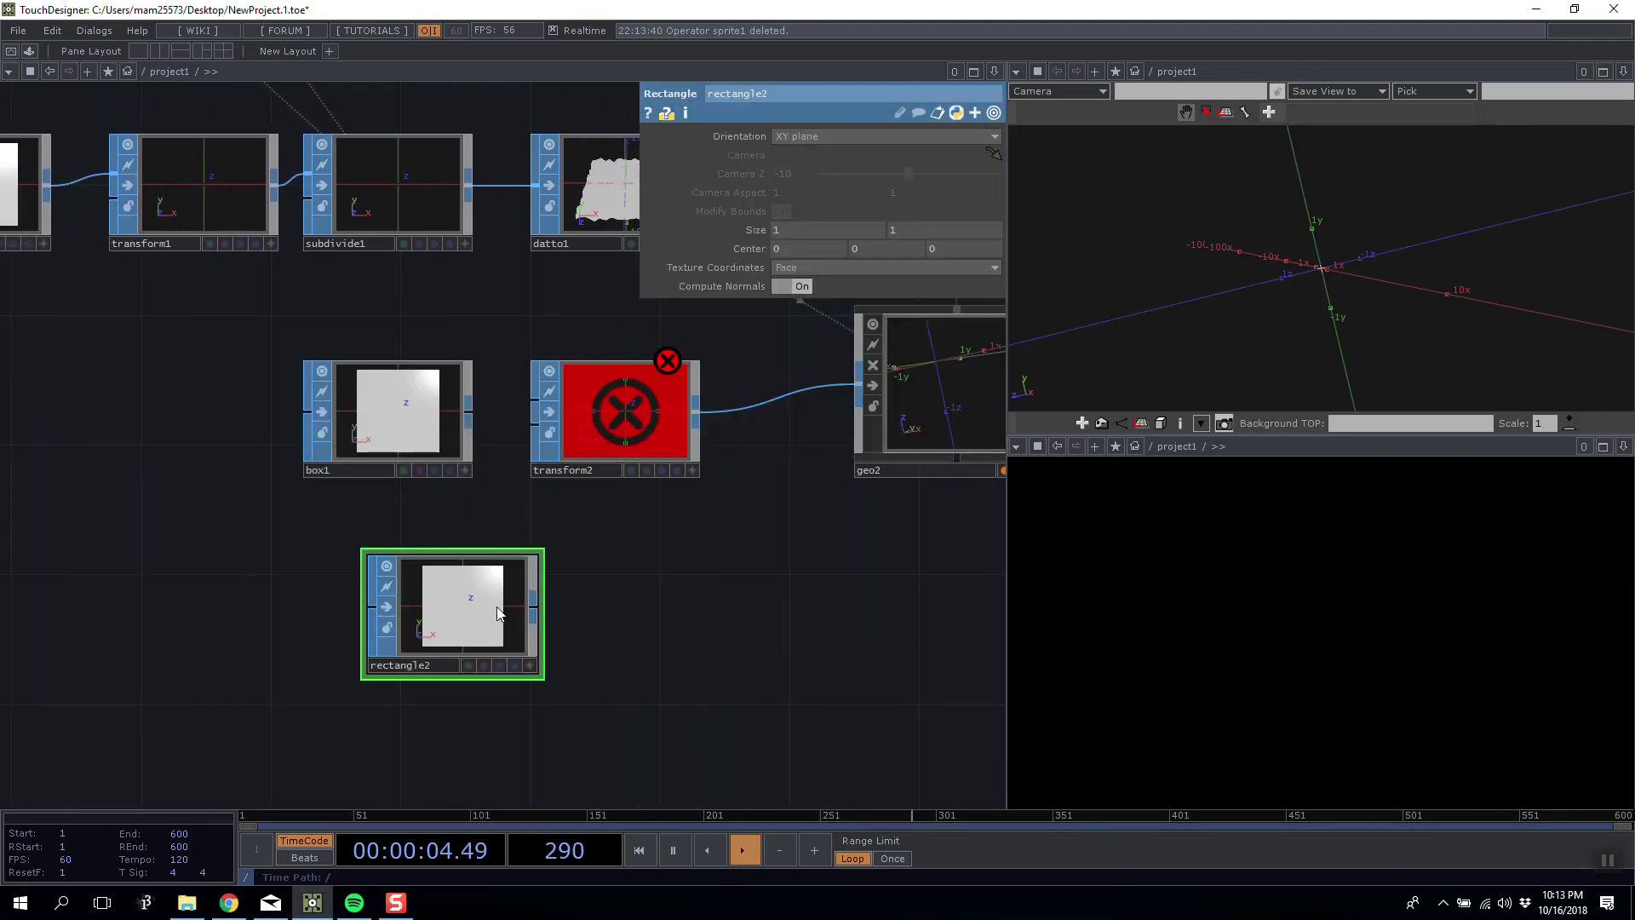
left_click_drag(526, 535, 534, 401)
left_click_drag(466, 601, 400, 601)
left_click_drag(792, 528, 507, 539)
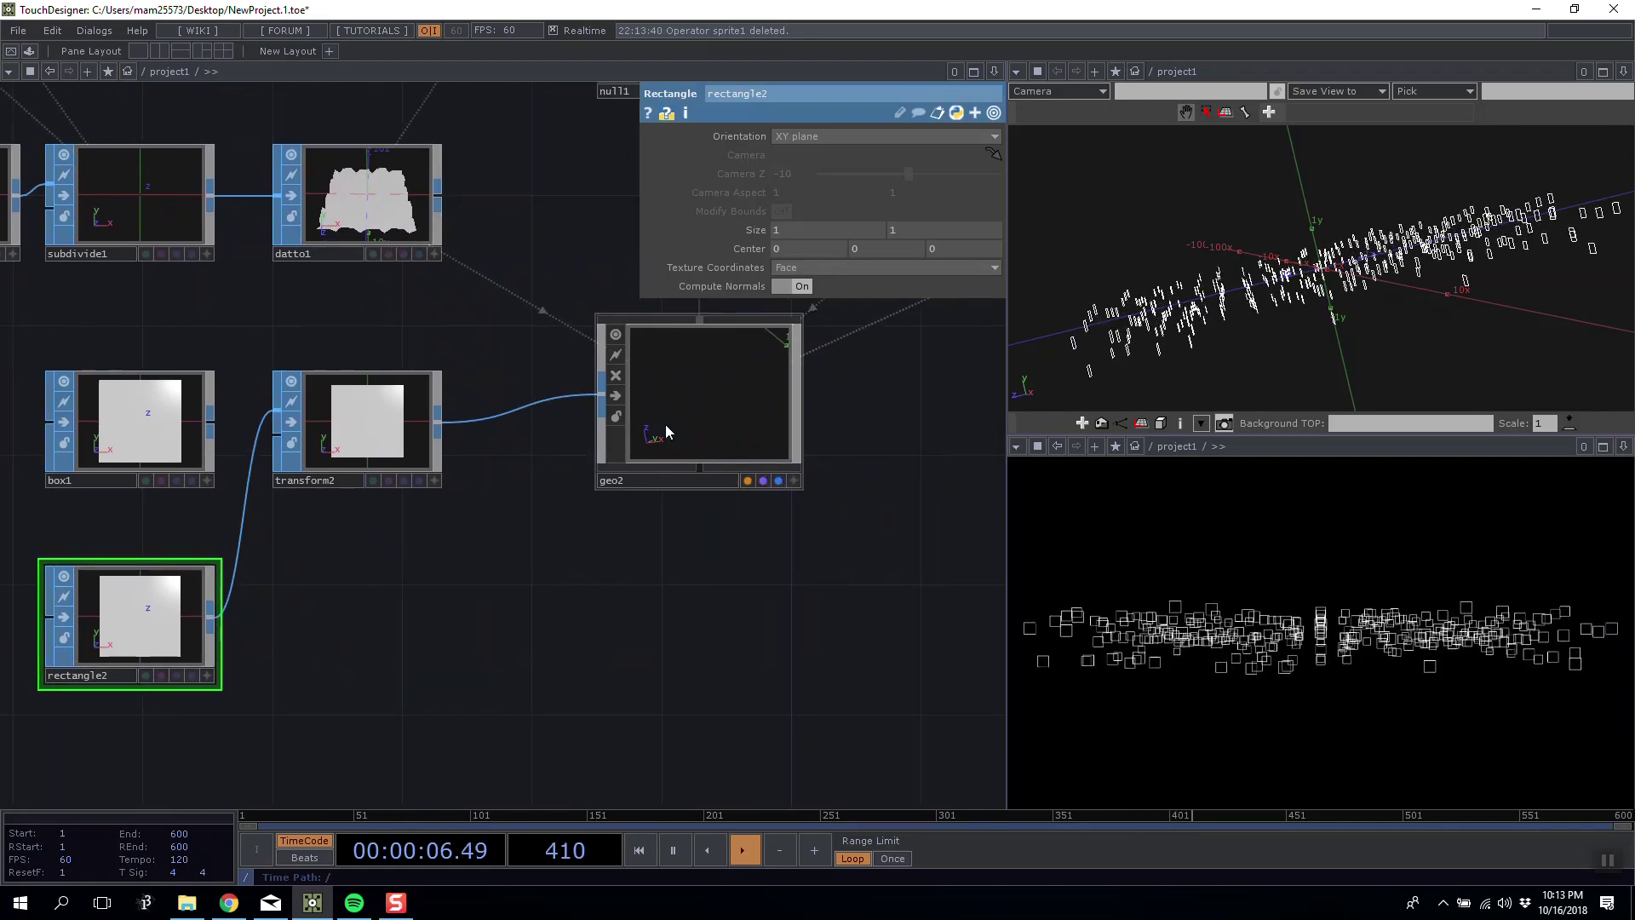
Check geo2's two sets of instance parameters and inspect the instanced rectangles in the scene.
left_click(666, 425)
left_click(768, 141)
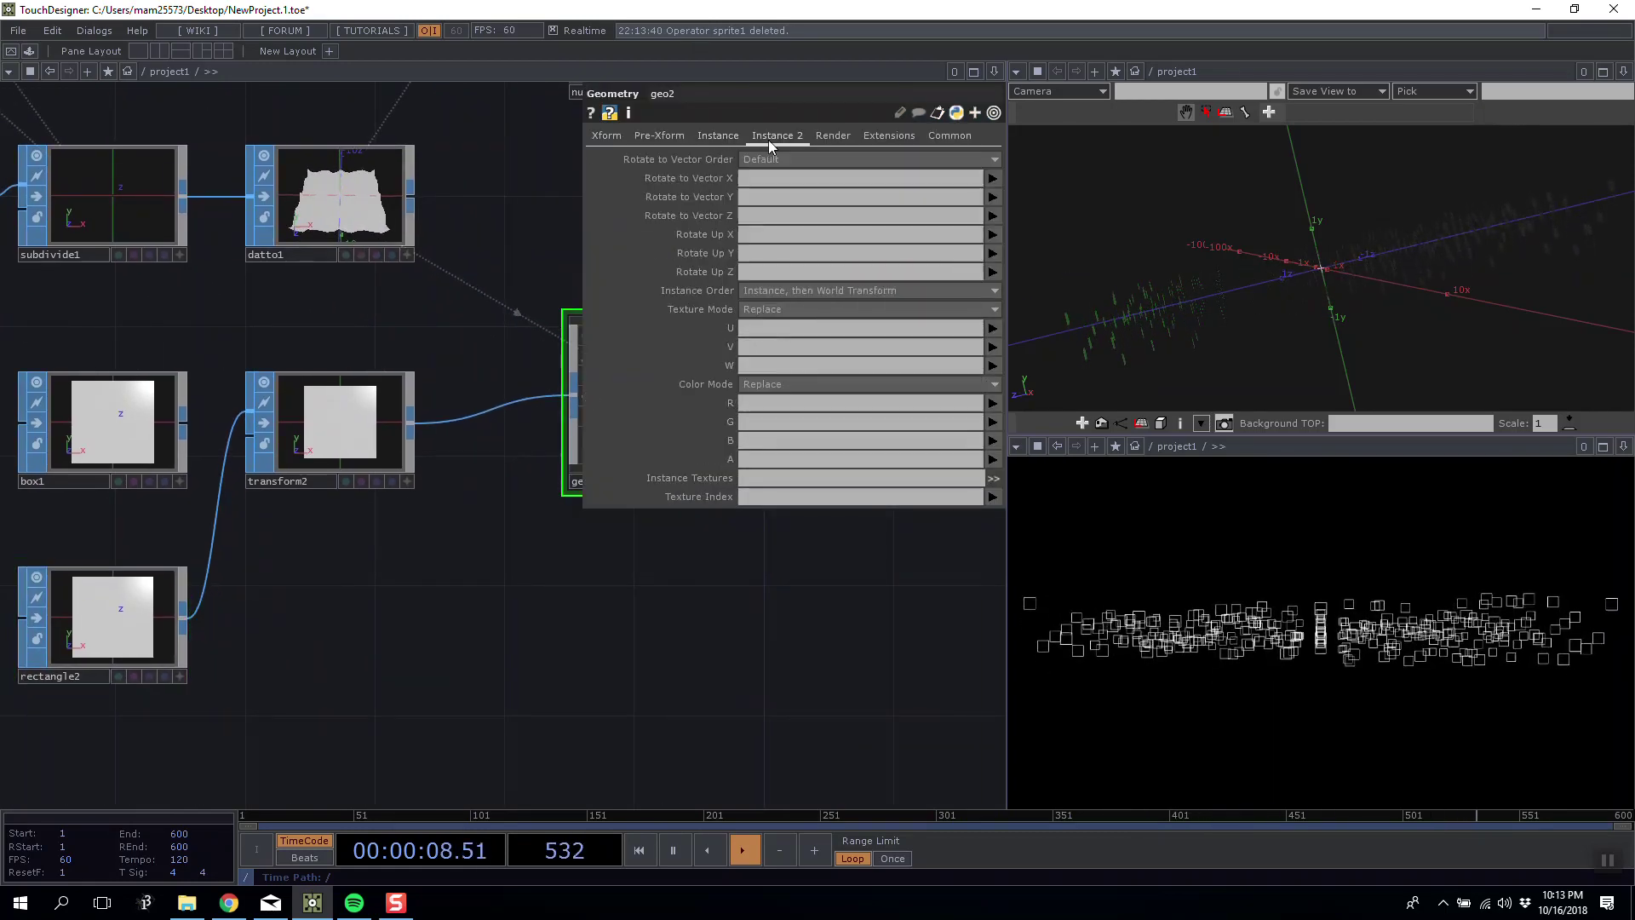
left_click(703, 136)
scroll(452, 613, "down", 5)
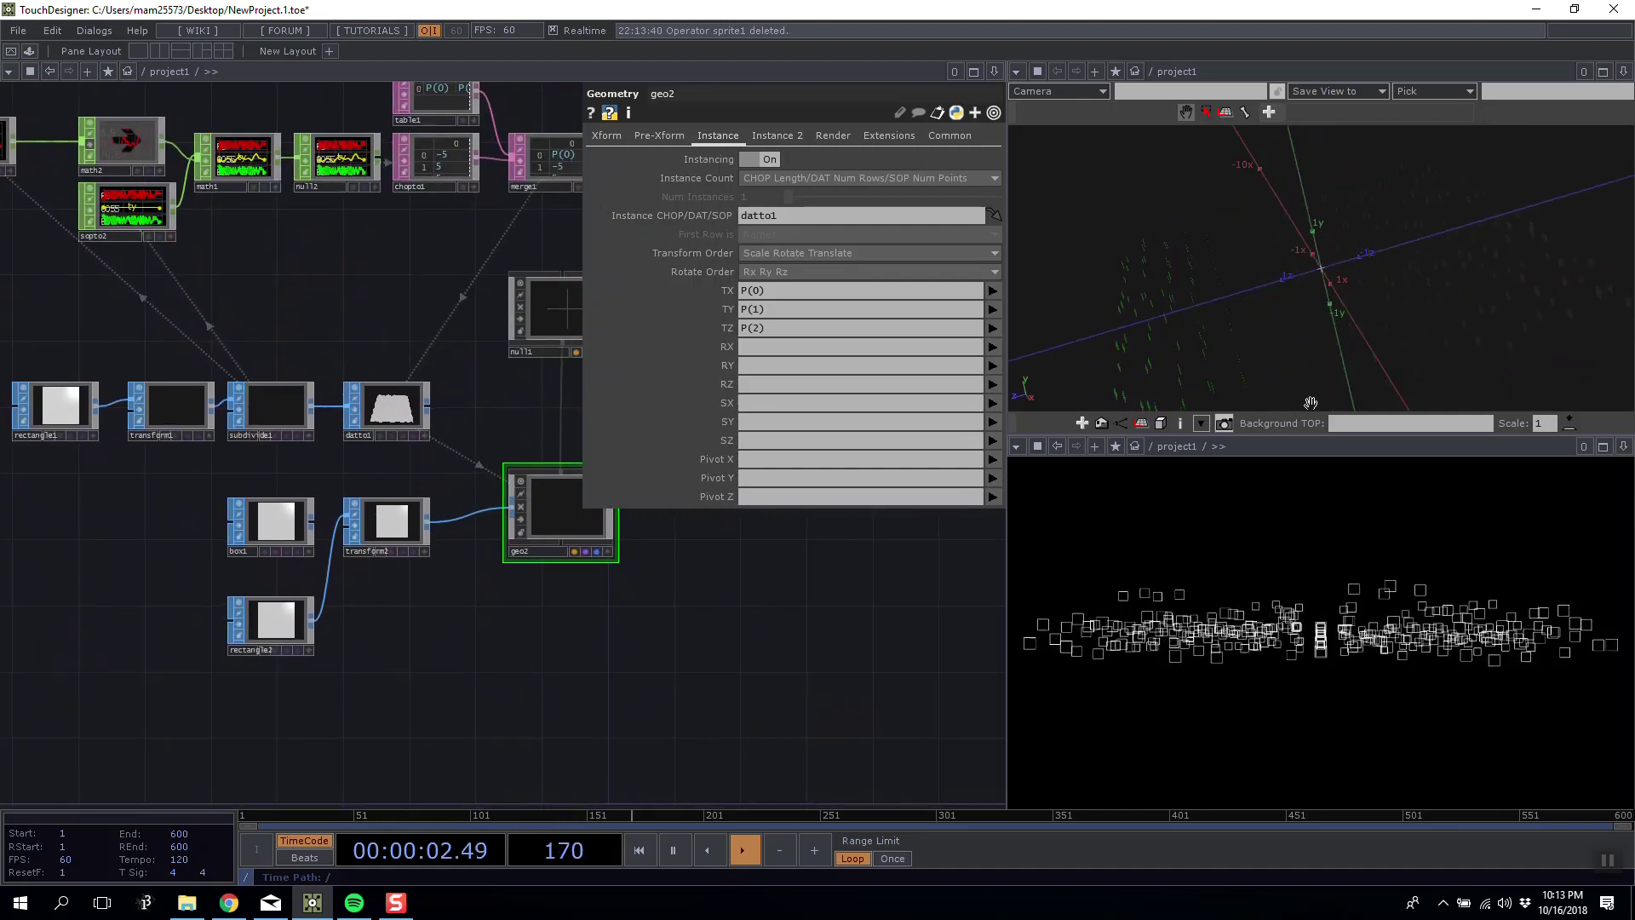
left_click_drag(854, 656, 728, 649)
left_click_drag(631, 672, 664, 668)
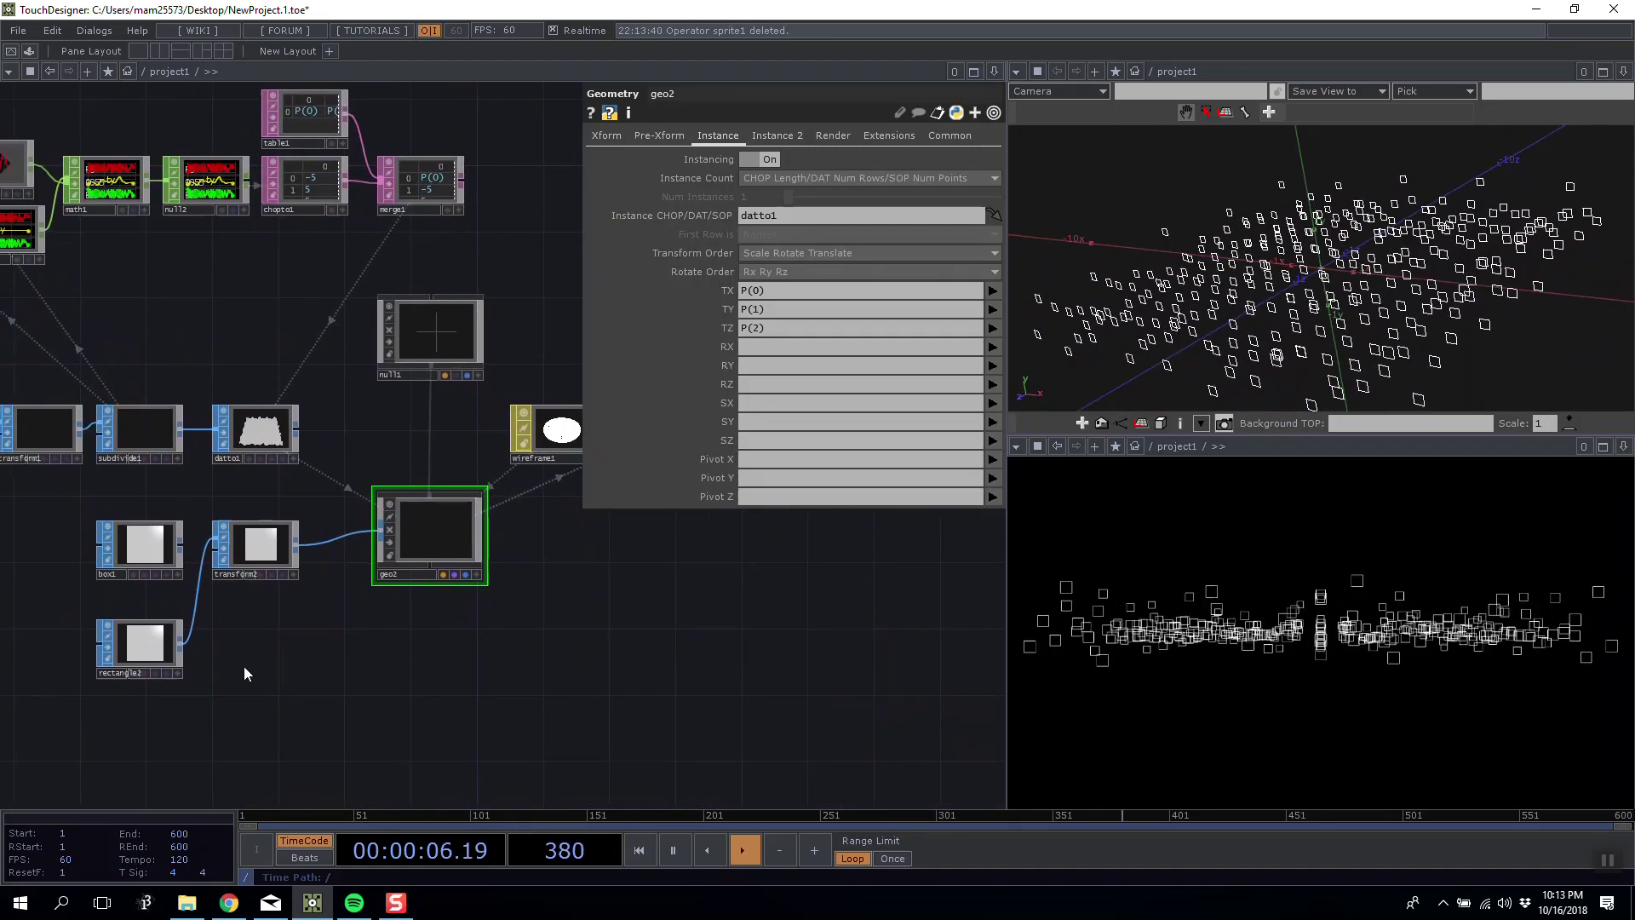
Set transform2's X rotation to 90 so the rectangles lie flat, and inspect them in the scene viewer.
left_click(252, 574)
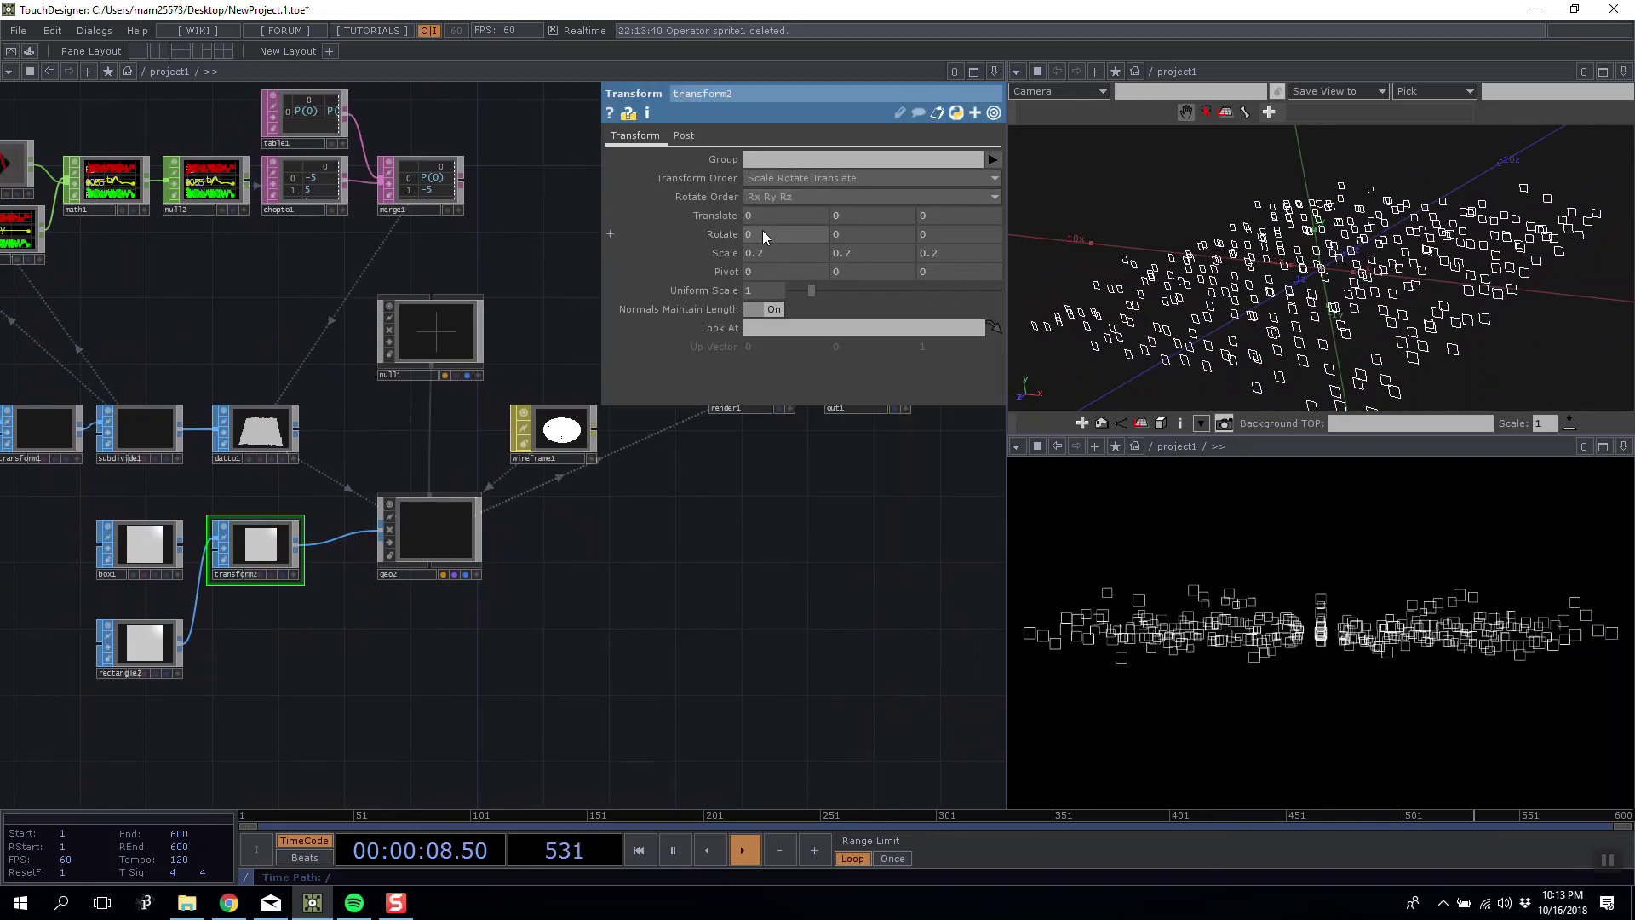
middle_click_drag(762, 205, 763, 210)
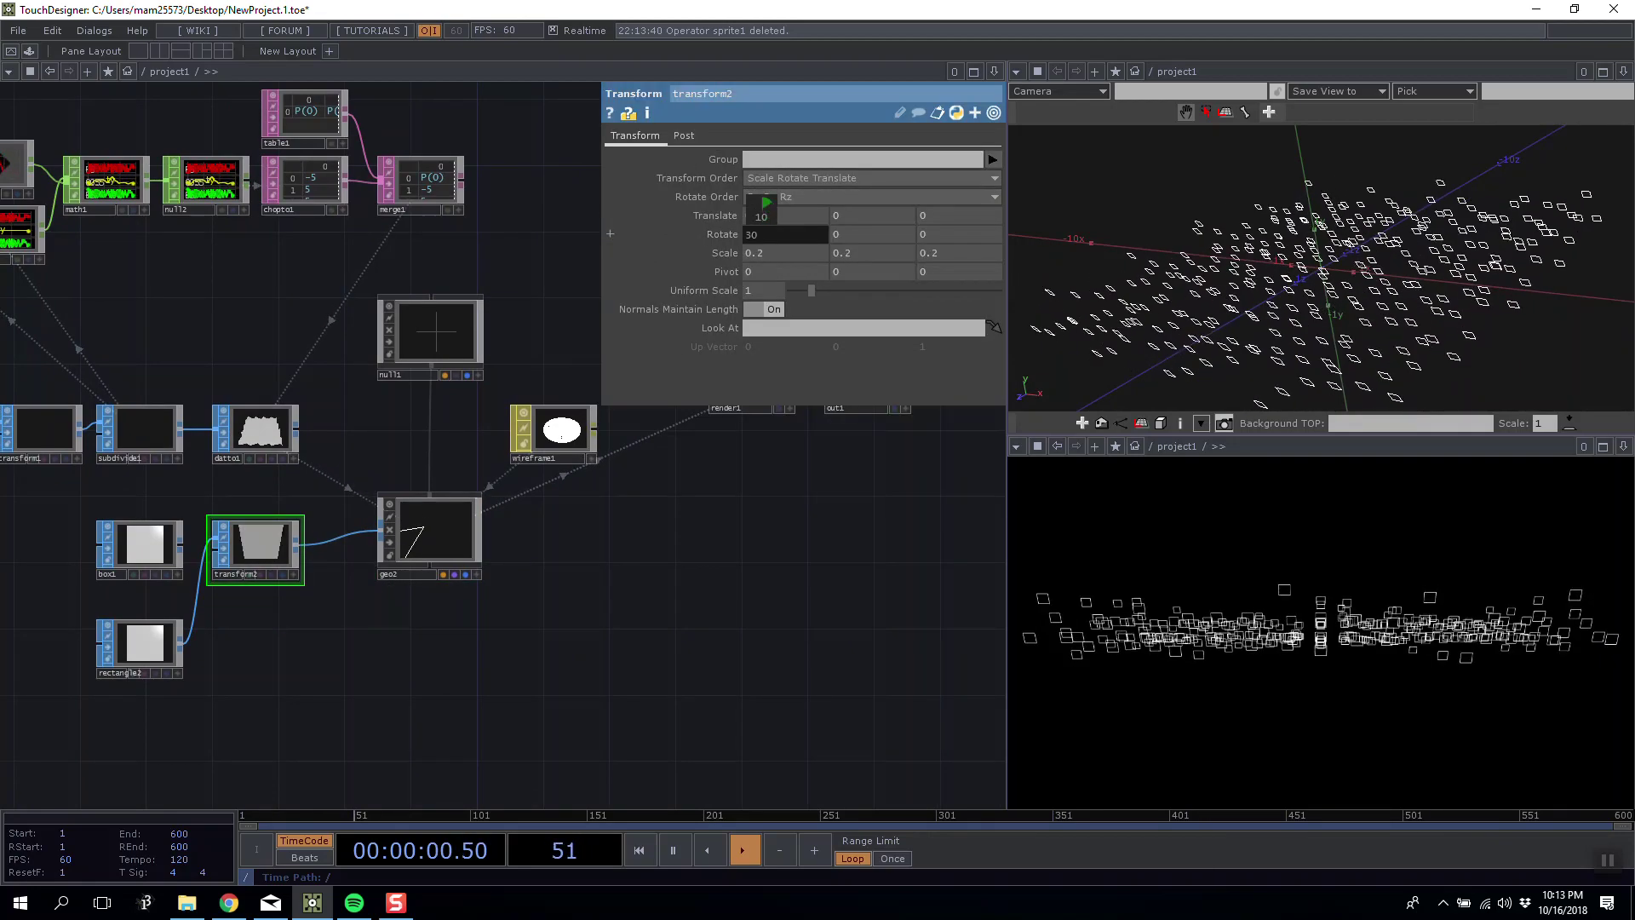
left_click_drag(594, 664, 691, 630)
scroll(599, 647, "down", 2)
scroll(596, 645, "up", 4)
left_click_drag(1441, 220, 1368, 275)
right_click_drag(1368, 275, 1270, 271)
middle_click_drag(1270, 271, 1389, 684)
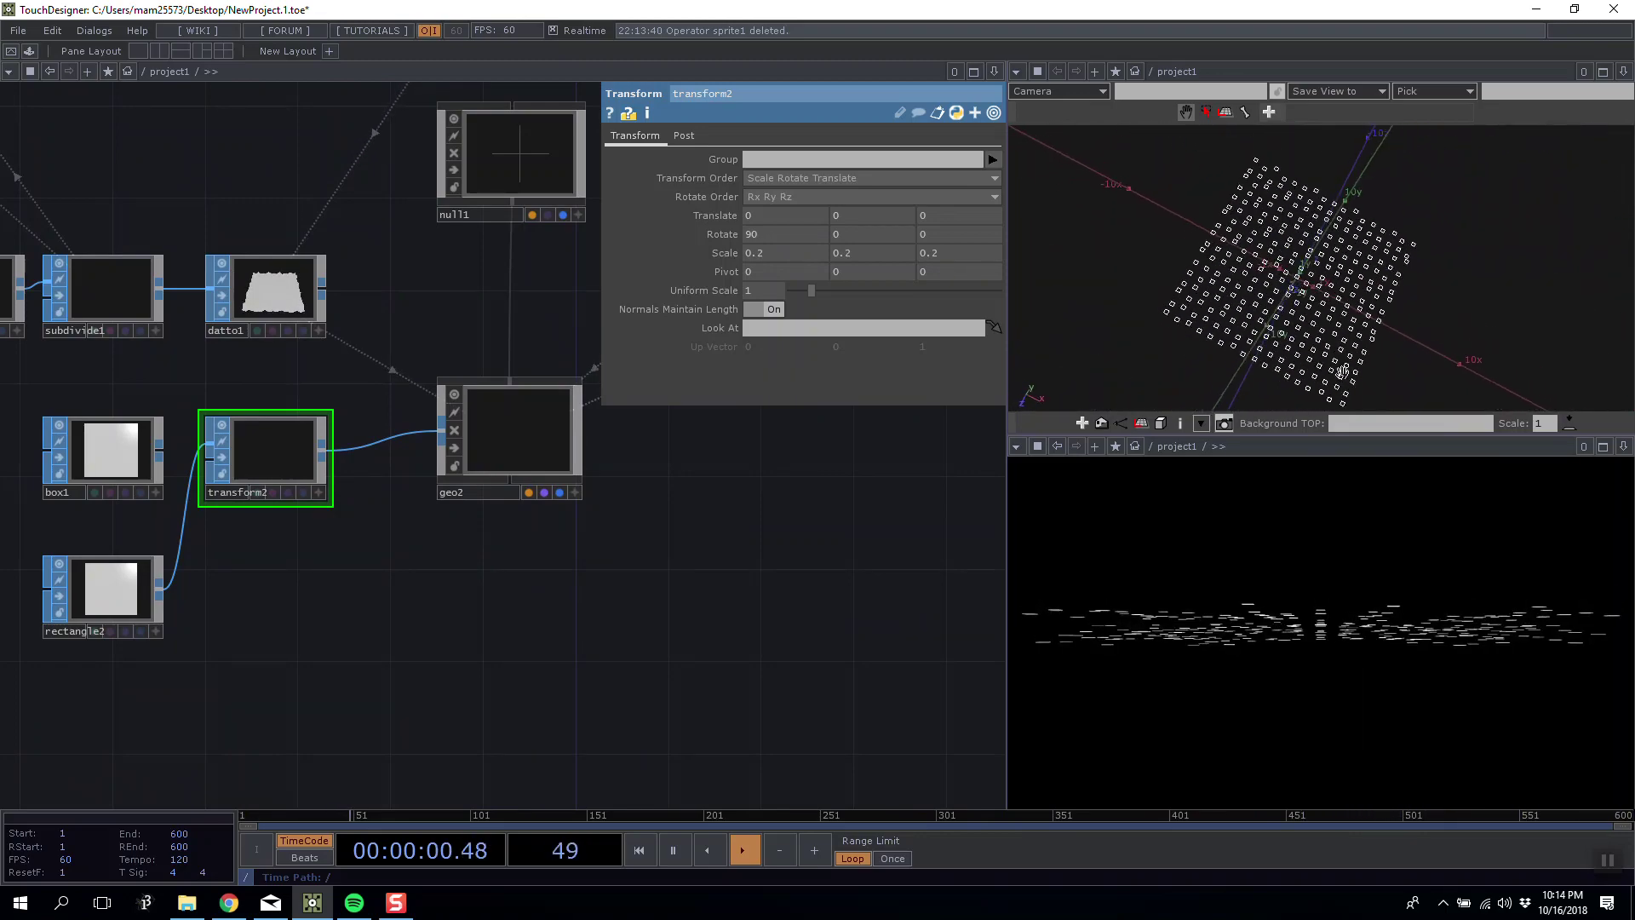
Reconnect box1 to transform2 and delete the rectangle2 operator.
left_click(146, 601)
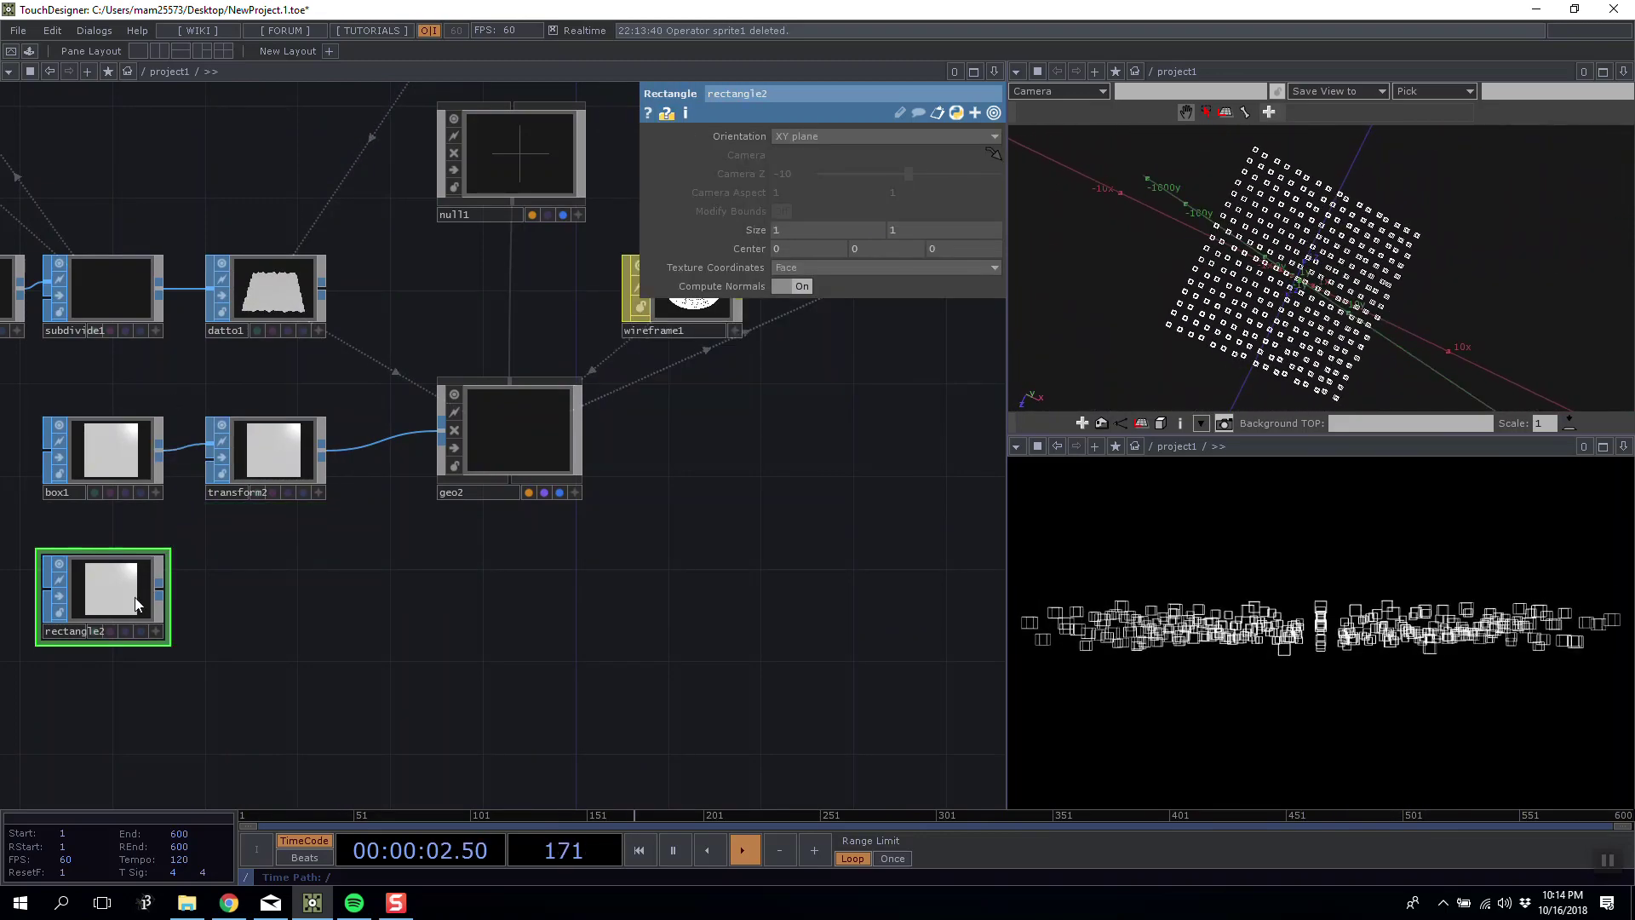
key("Delete")
Try applying a new Constant material to geo2, and delete constant1.
left_click_drag(630, 610, 574, 561)
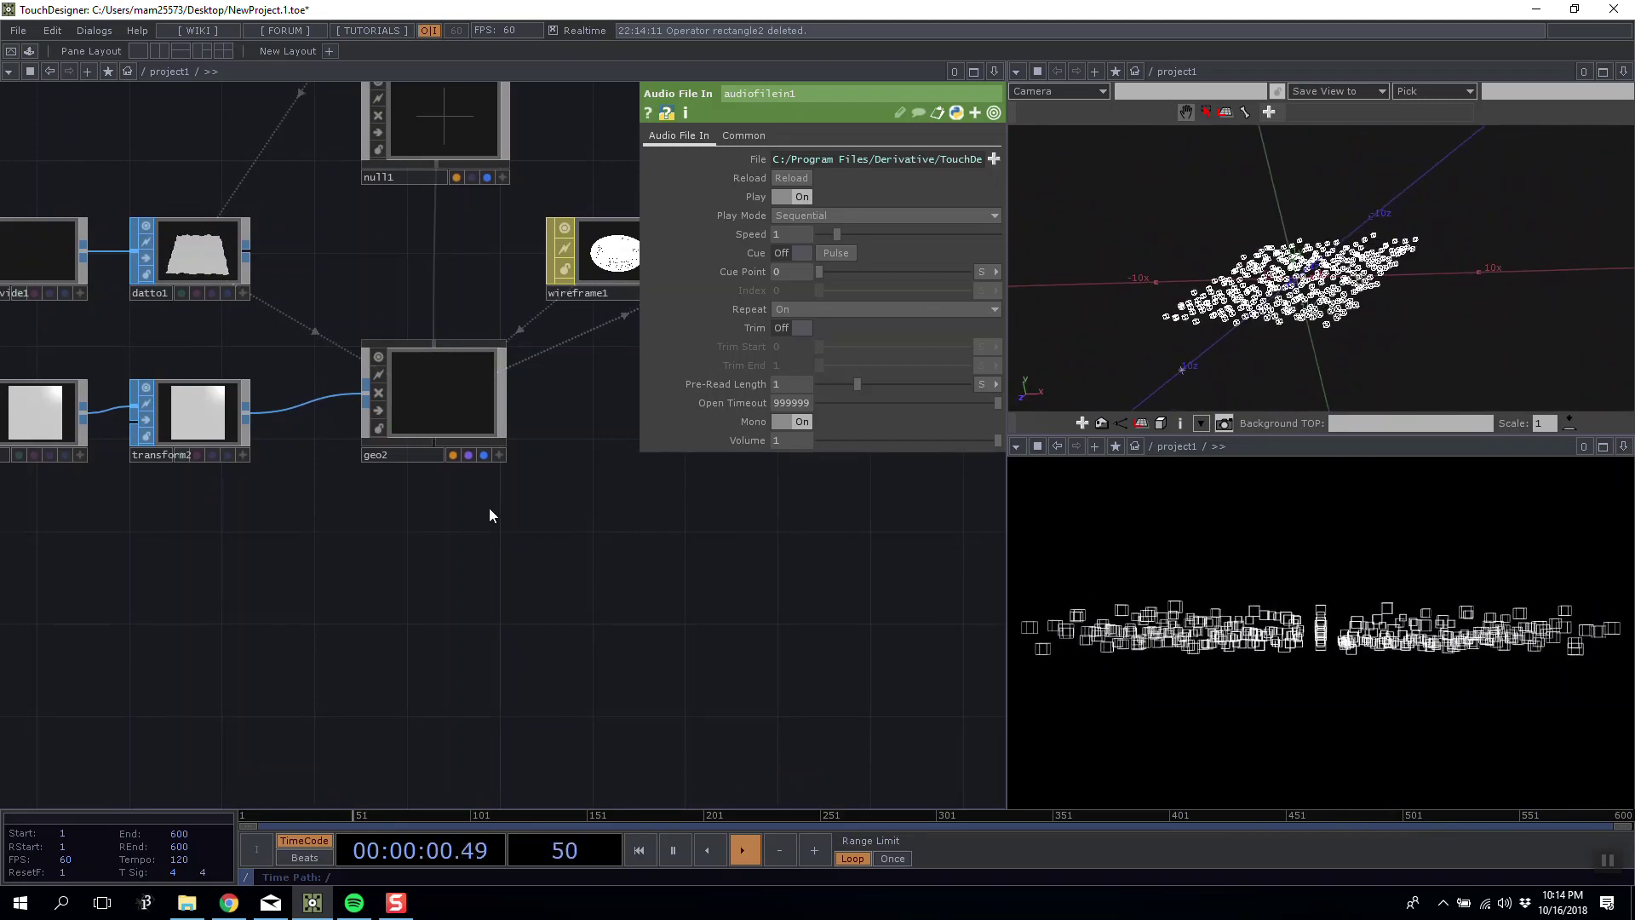
key("Tab")
left_click(502, 282)
left_click(368, 312)
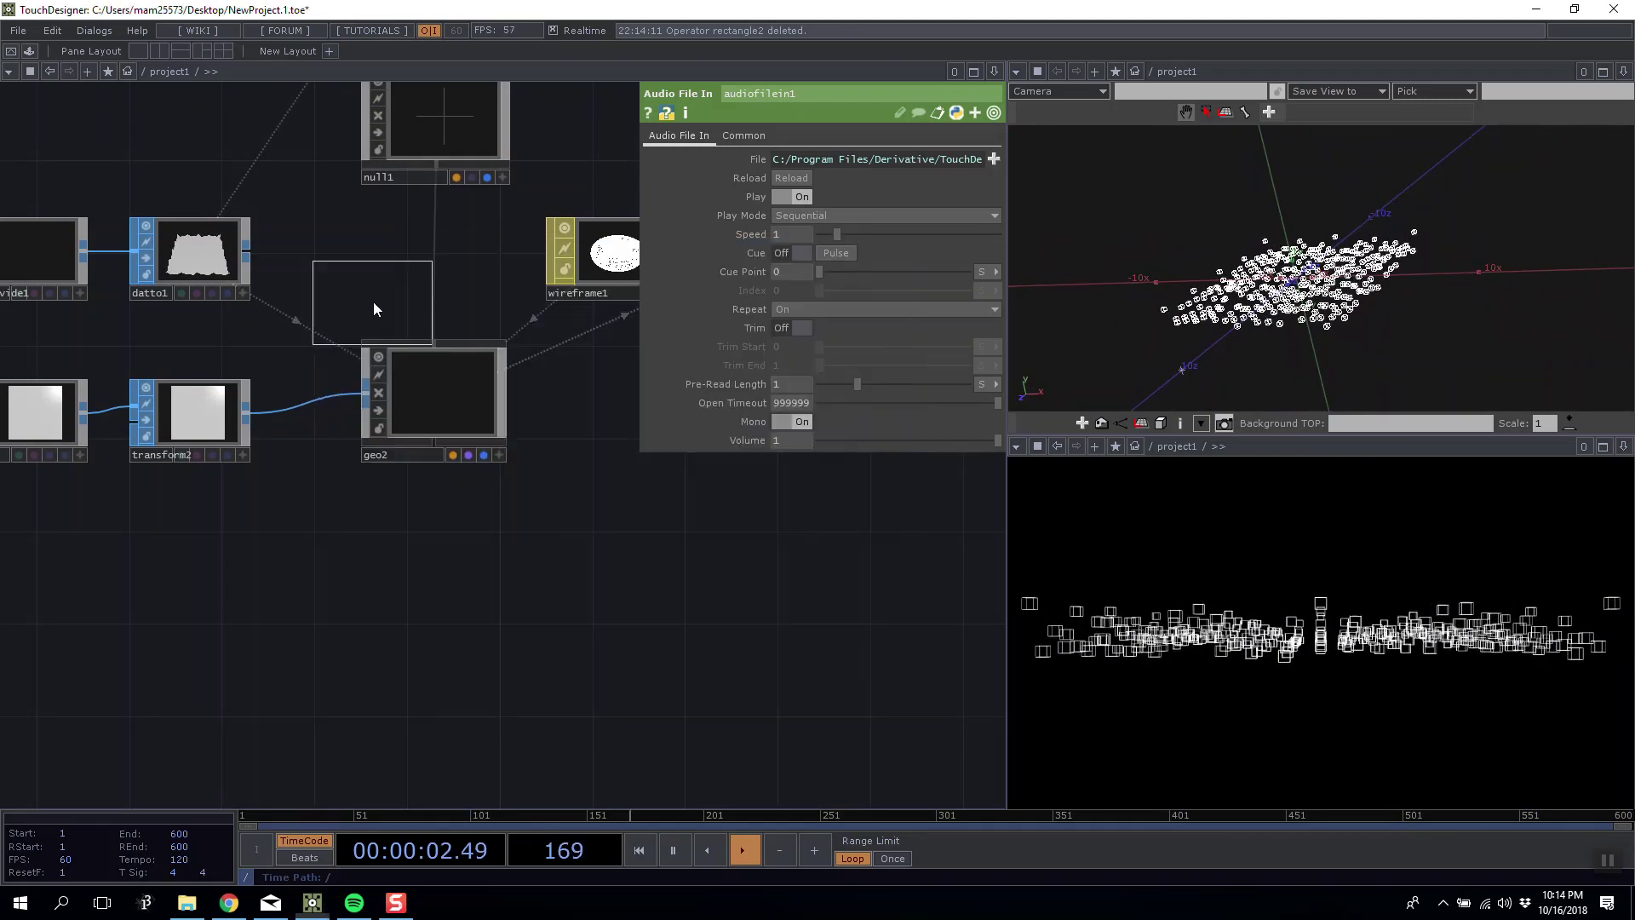
left_click(630, 467)
left_click_drag(568, 446, 455, 390)
left_click(458, 390)
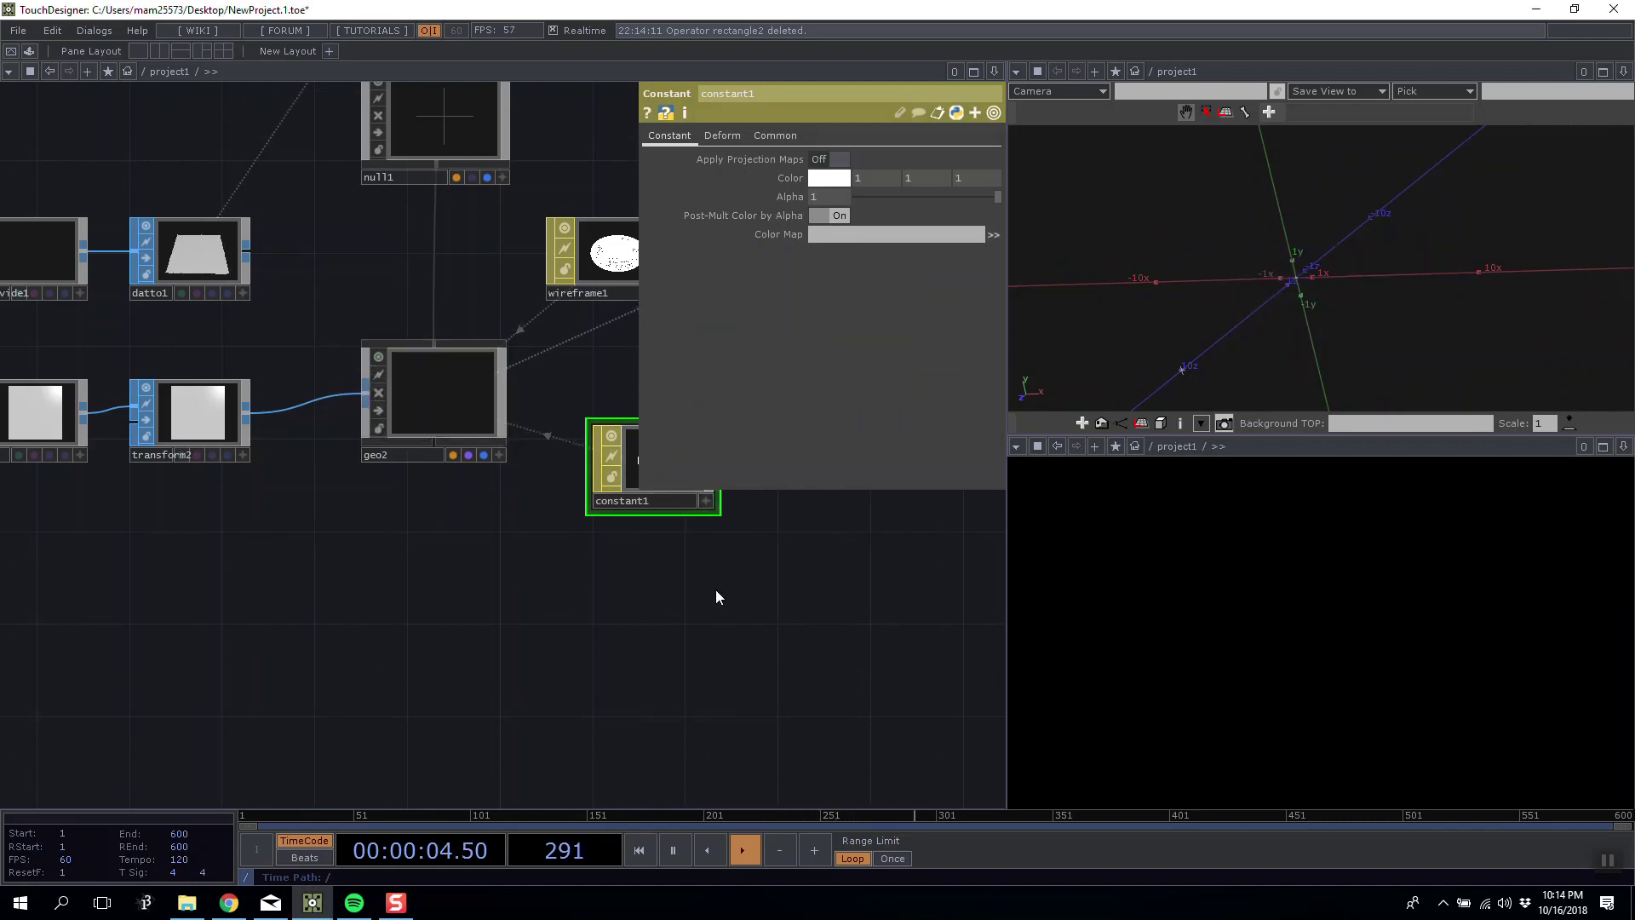
left_click_drag(716, 596, 568, 594)
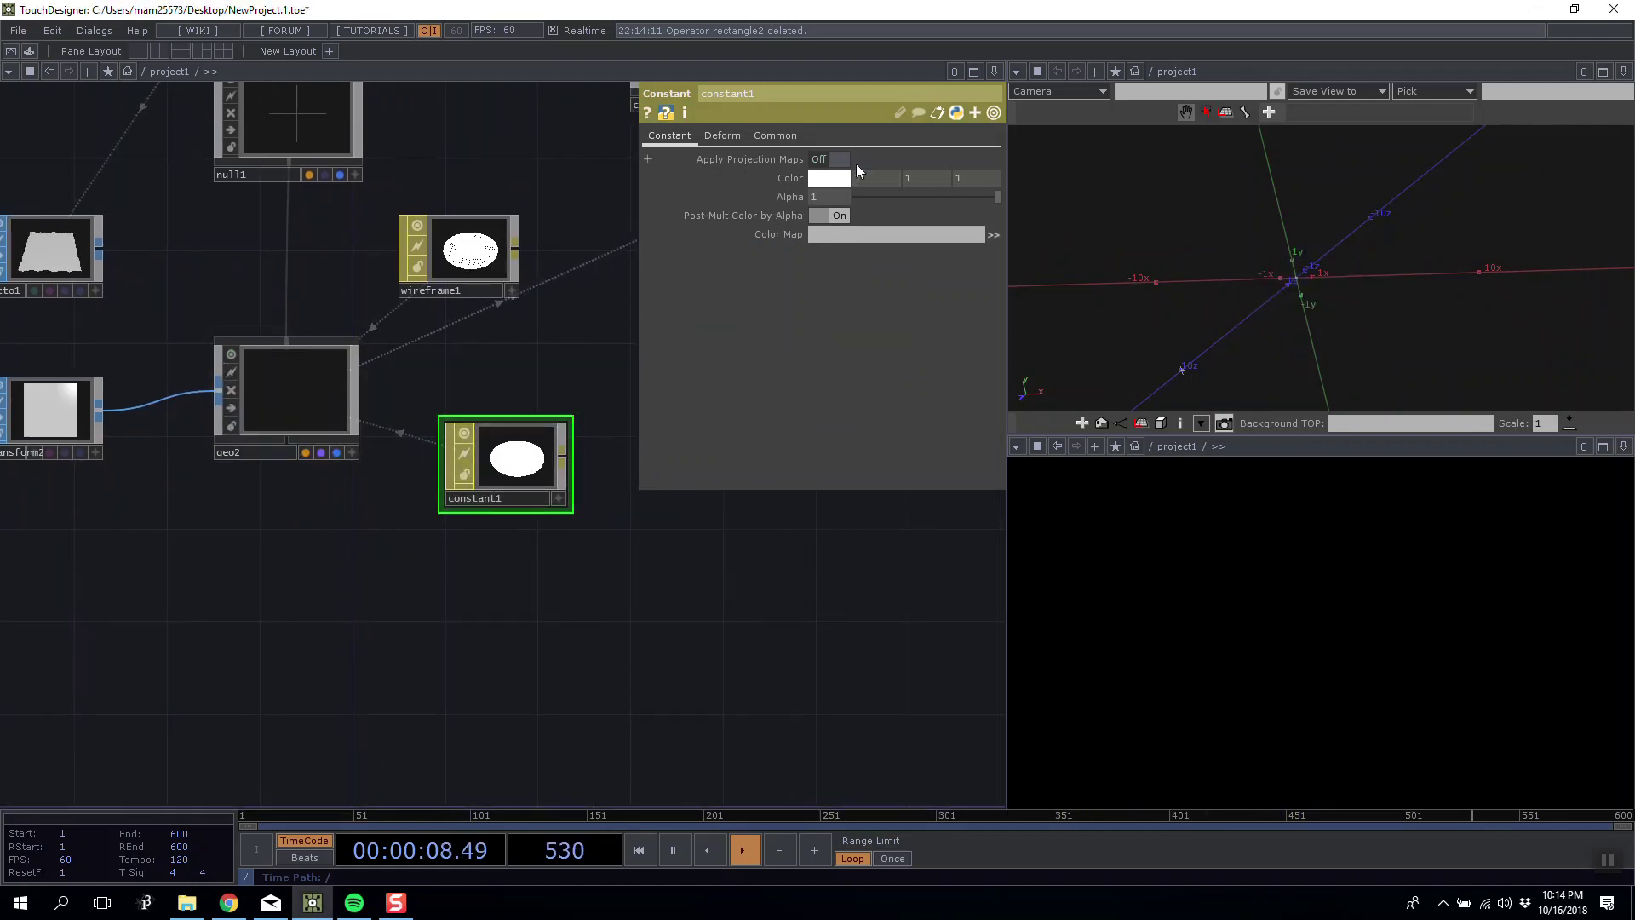
key("Delete")
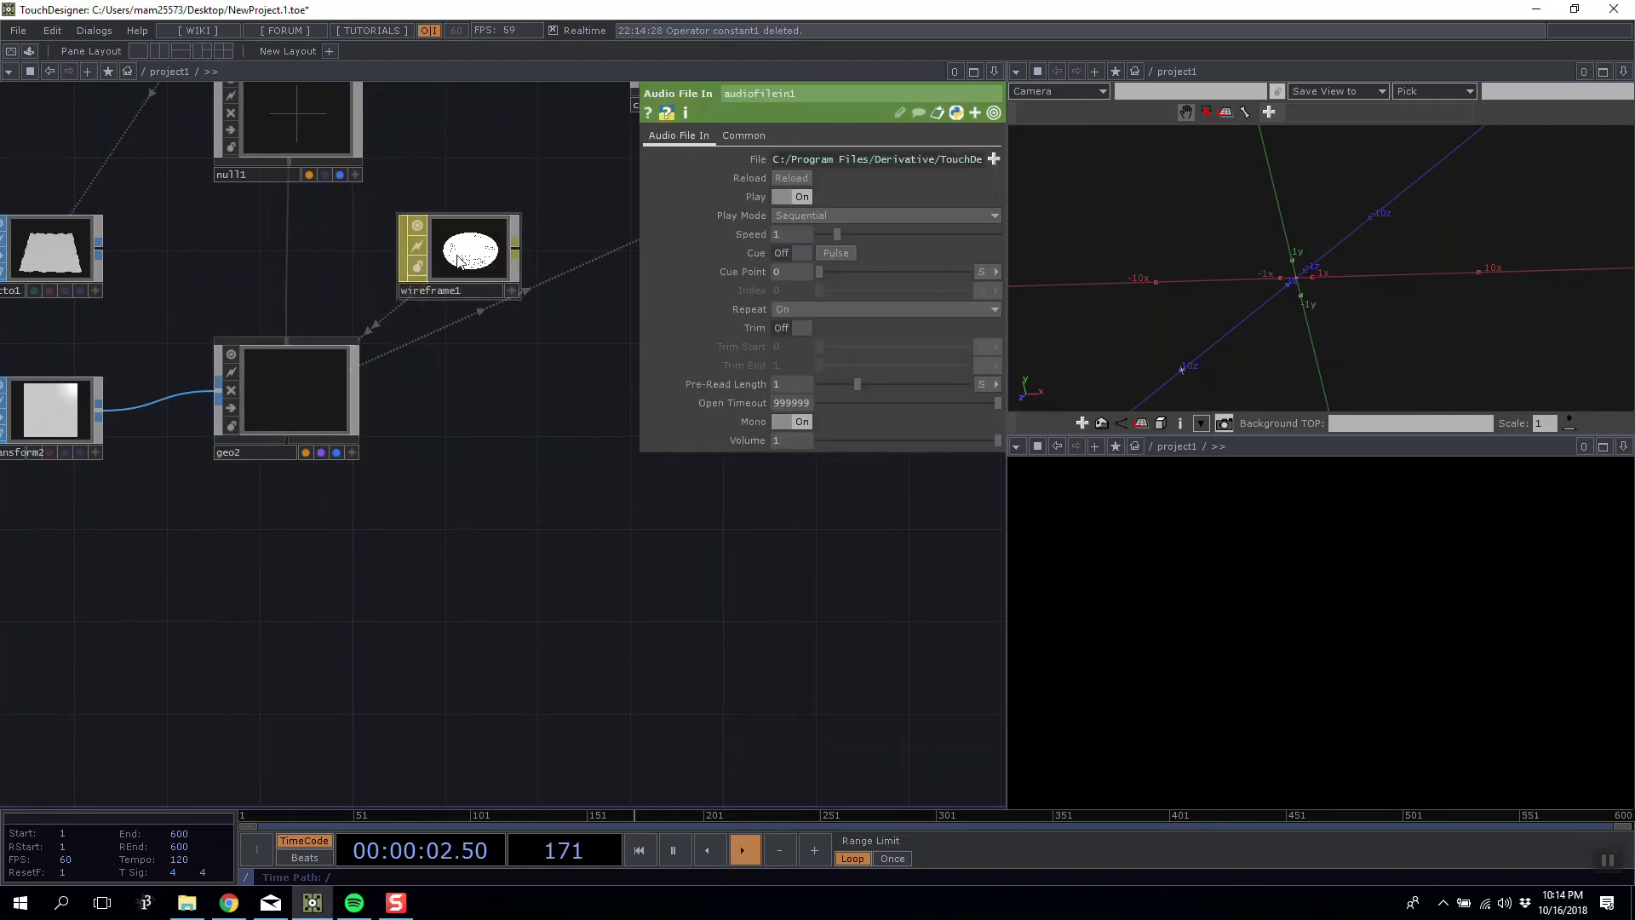
Try reassigning wireframe1 to geo2, and check geo2's warning details.
left_click_drag(448, 256, 267, 390)
left_click(284, 379)
left_click_drag(356, 550, 465, 542)
middle_click(436, 334)
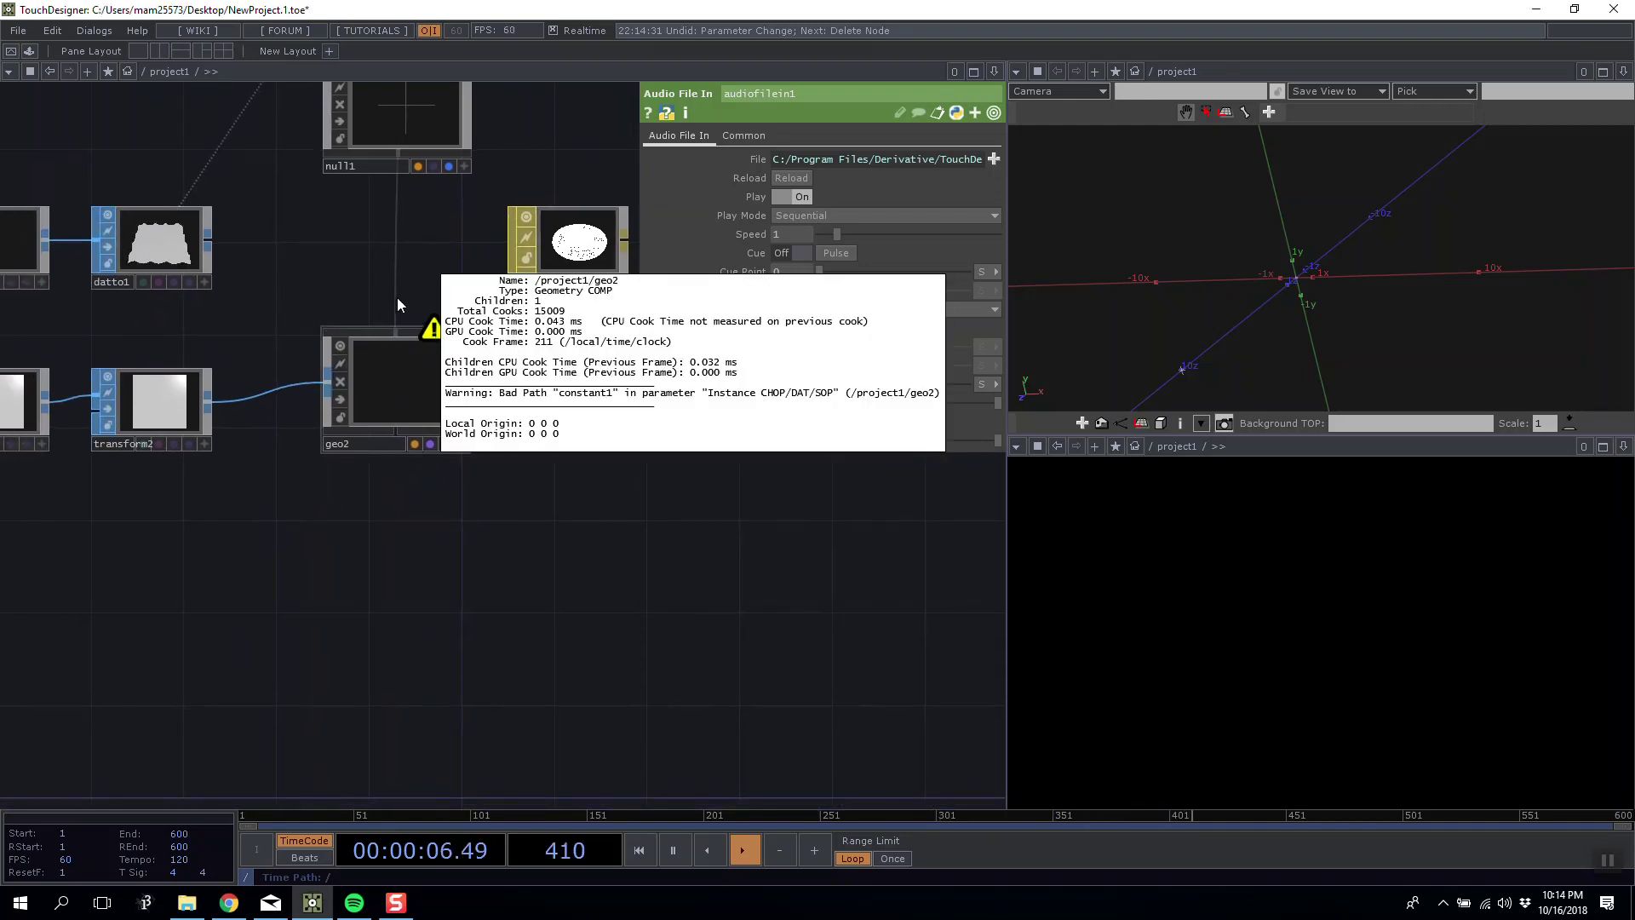
Set datto1 as geo2's Instance CHOP/DAT/SOP source again.
left_click(449, 368)
left_click_drag(159, 406, 182, 405)
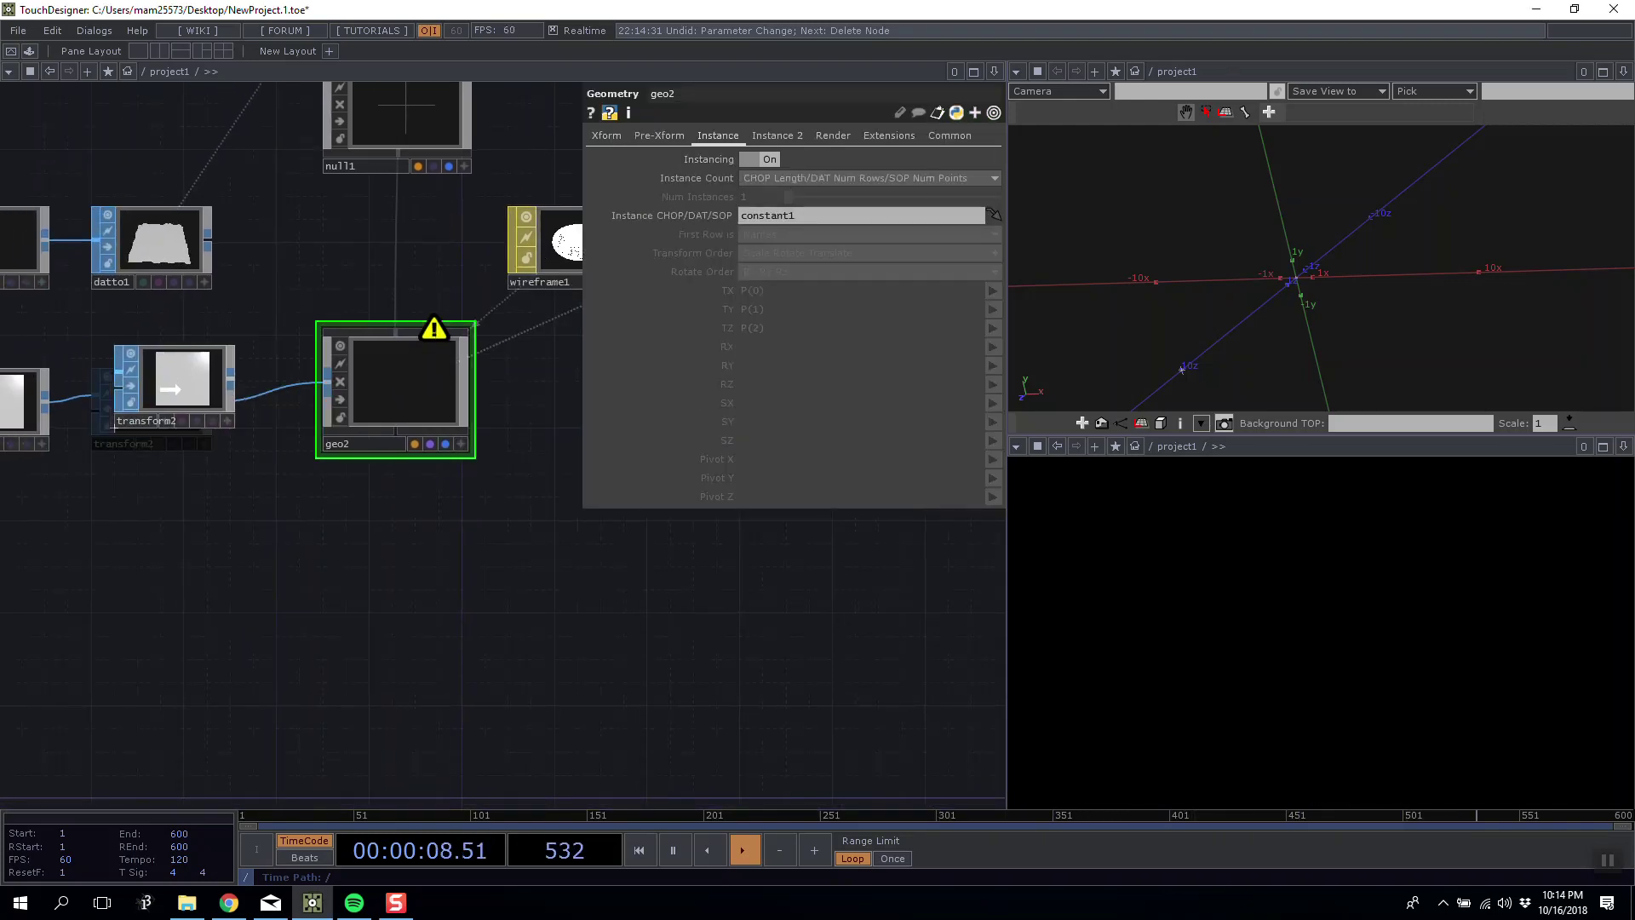
left_click_drag(176, 252, 412, 387)
left_click(403, 382)
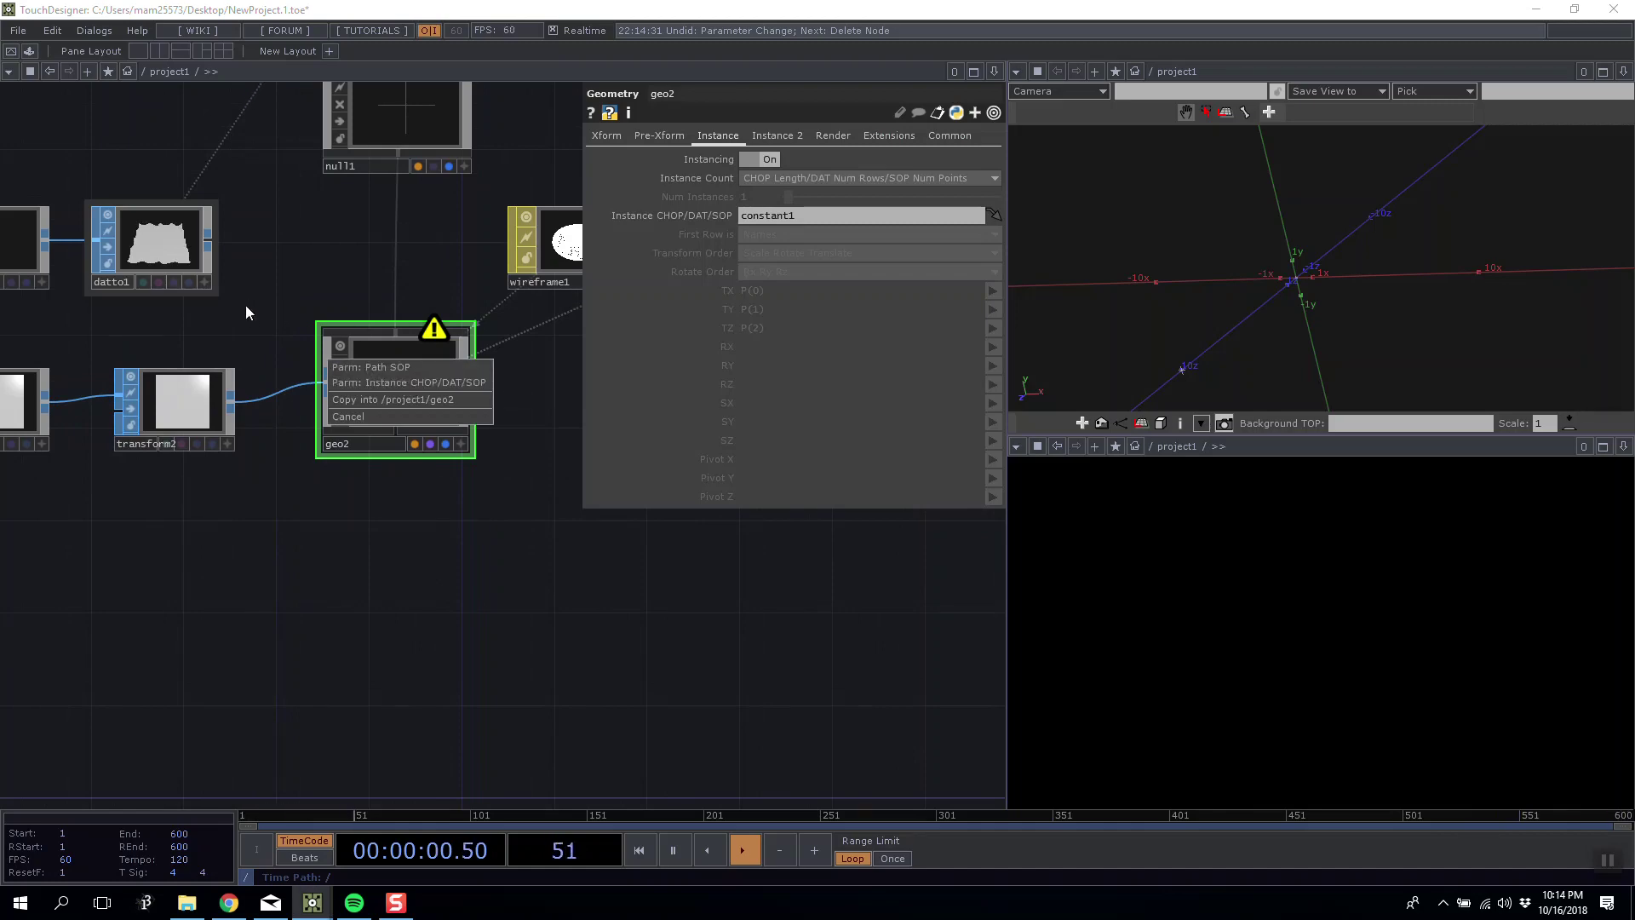
mouse_move(711, 551)
left_mouse_down()
mouse_move(613, 547)
mouse_move(726, 547)
left_mouse_up()
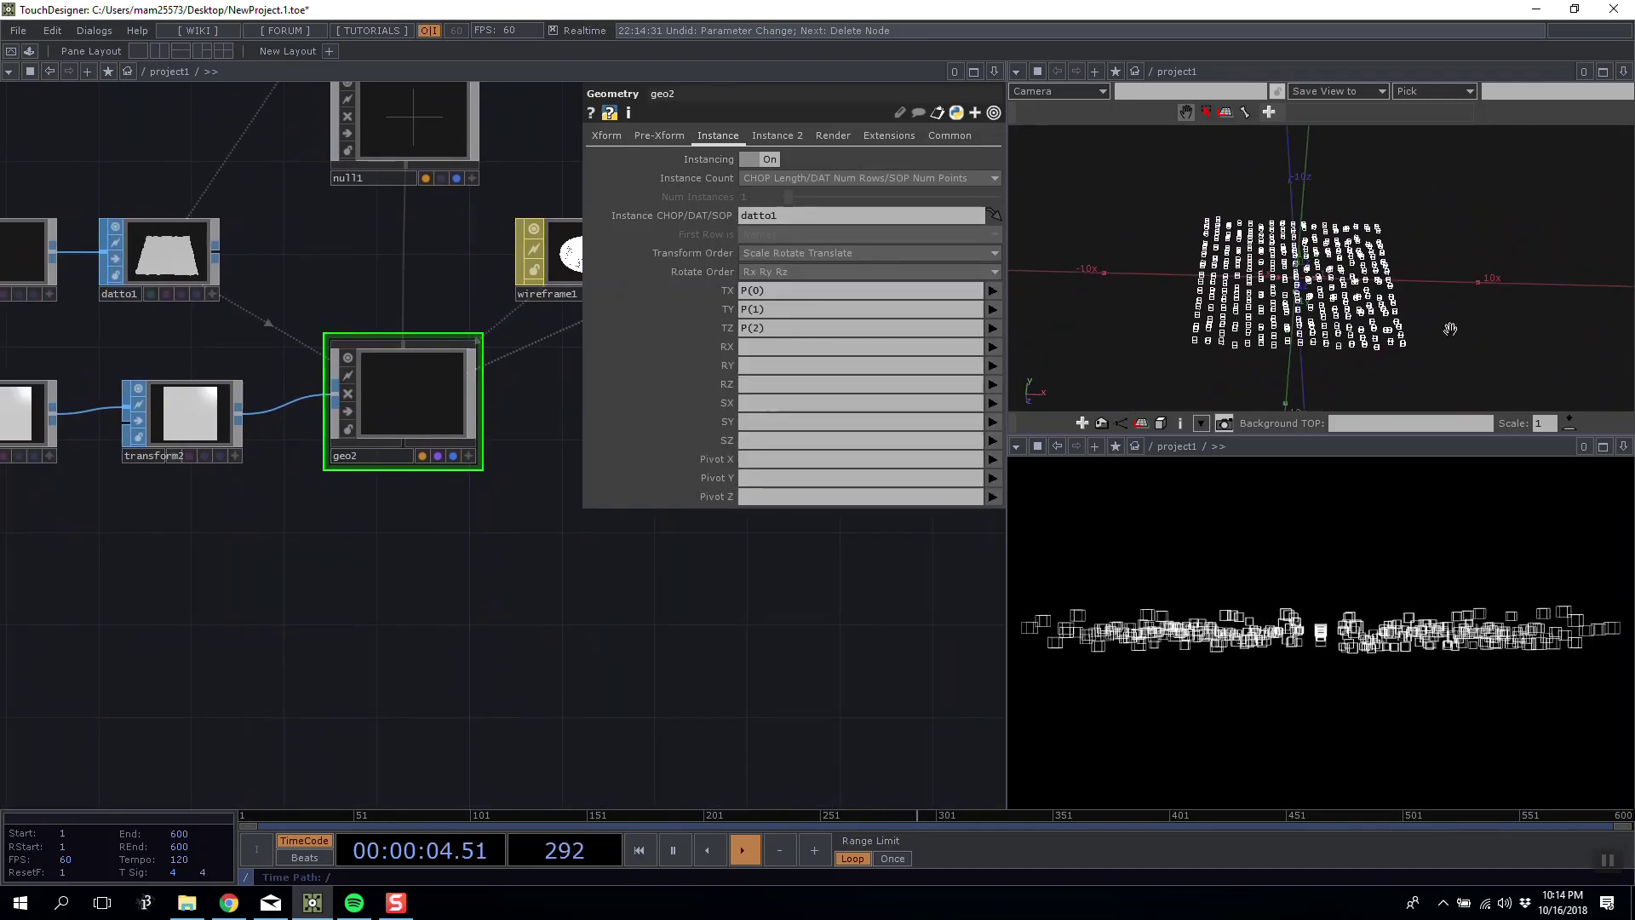
Examine geo2's two sets of instance parameters, including the Color Mode options and the attributes available for the R channel.
left_click(753, 135)
left_click(725, 135)
left_click(669, 135)
left_click(729, 135)
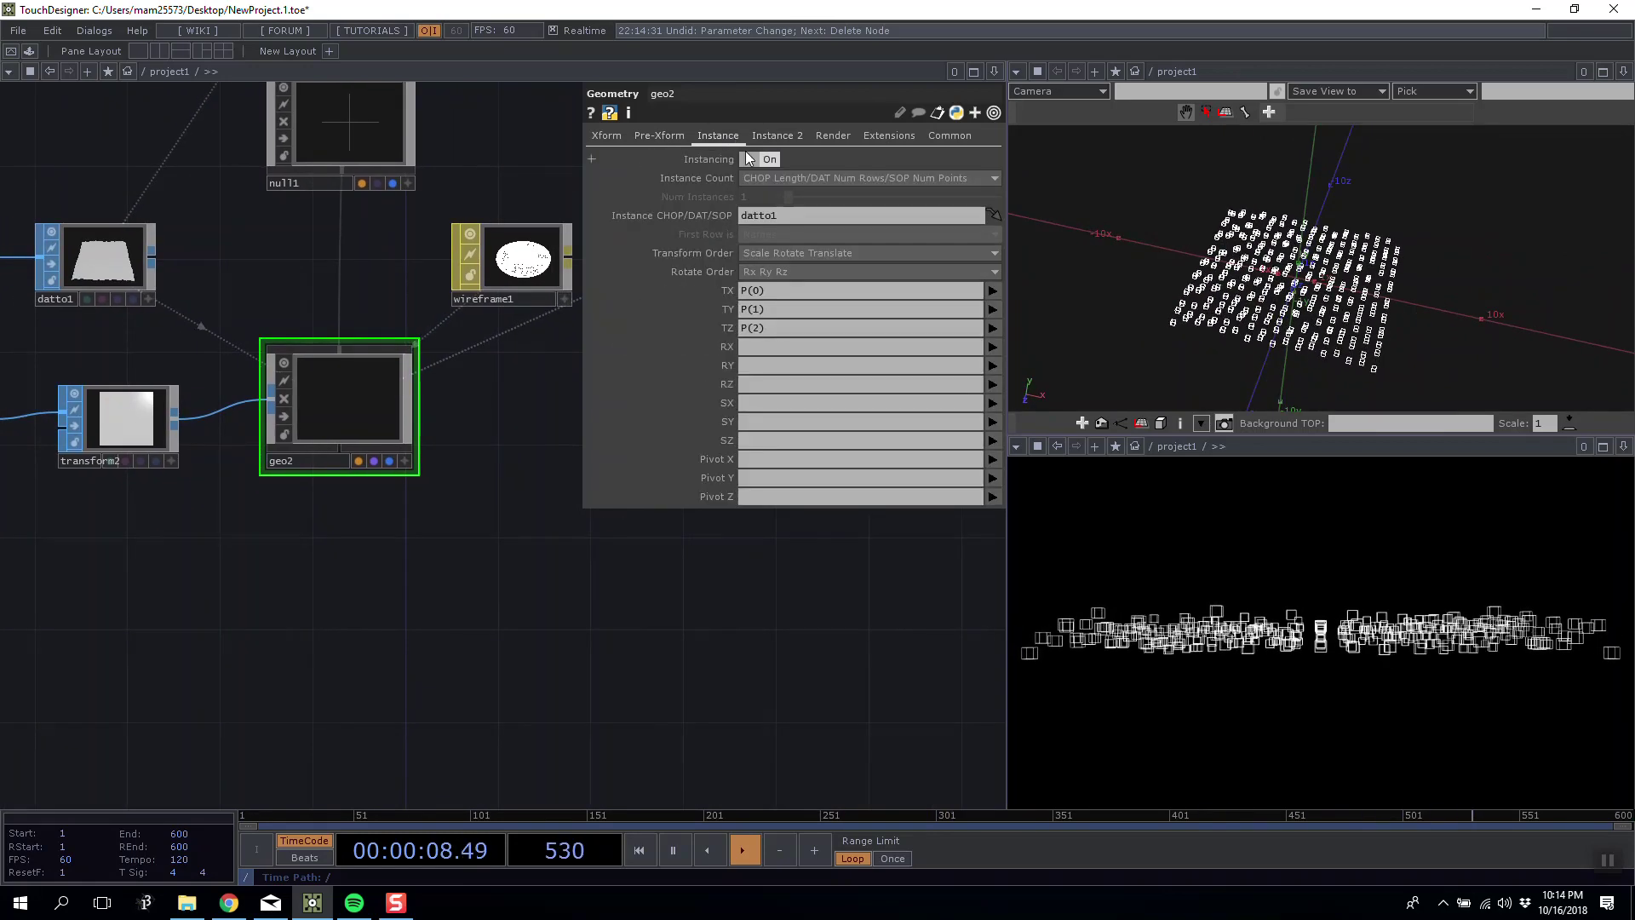
left_click(760, 138)
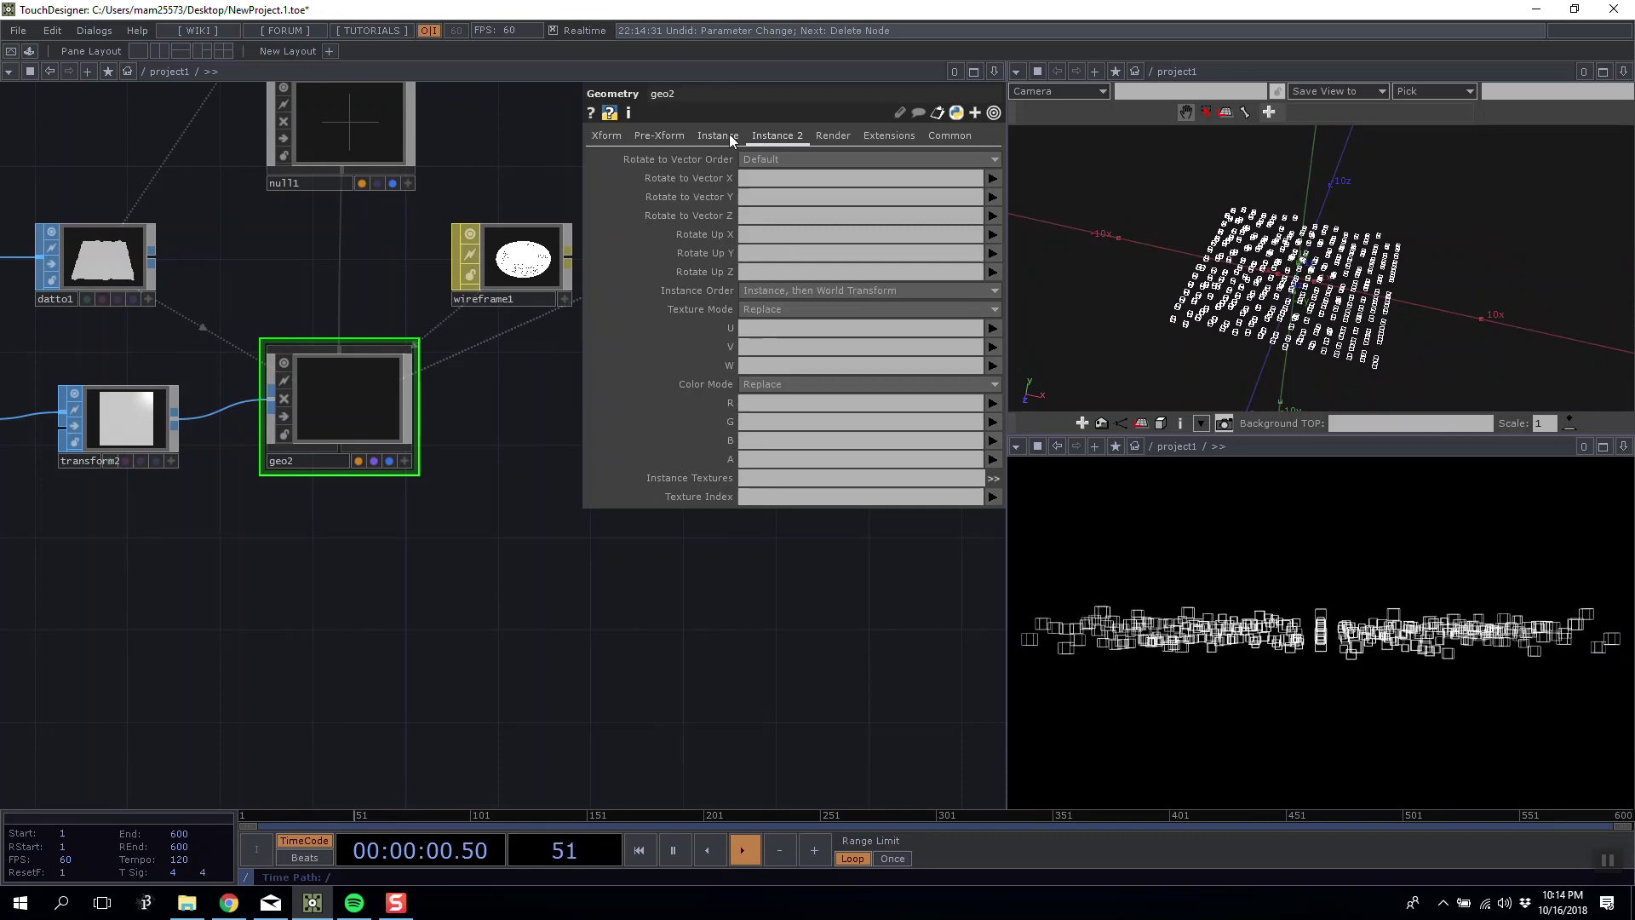
left_click(806, 383)
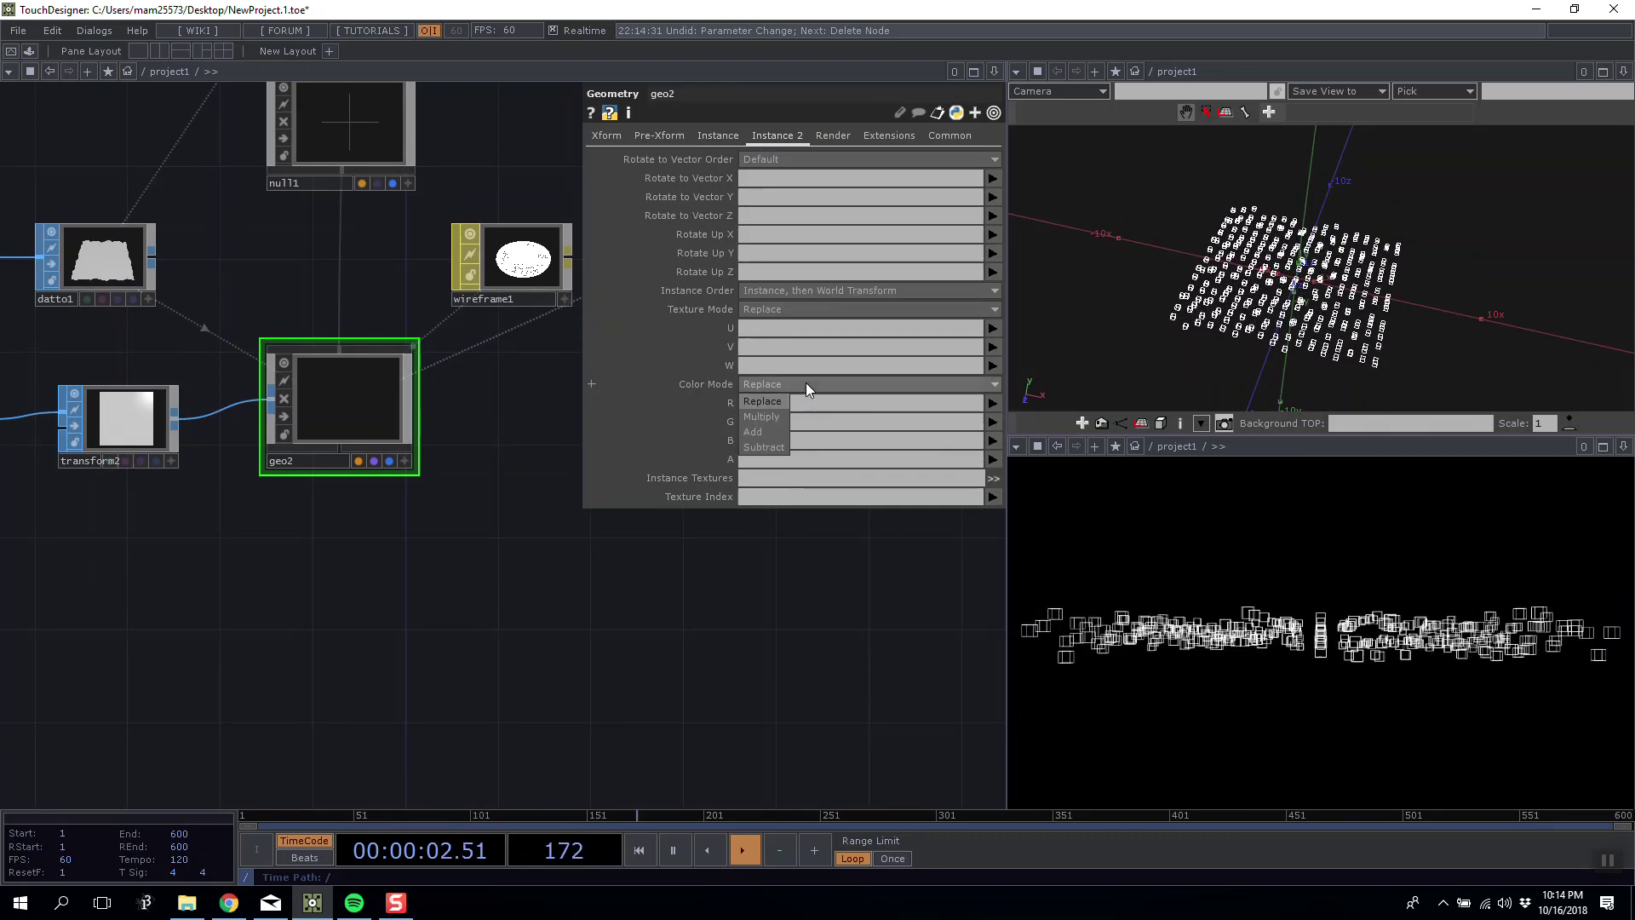
left_click(780, 400)
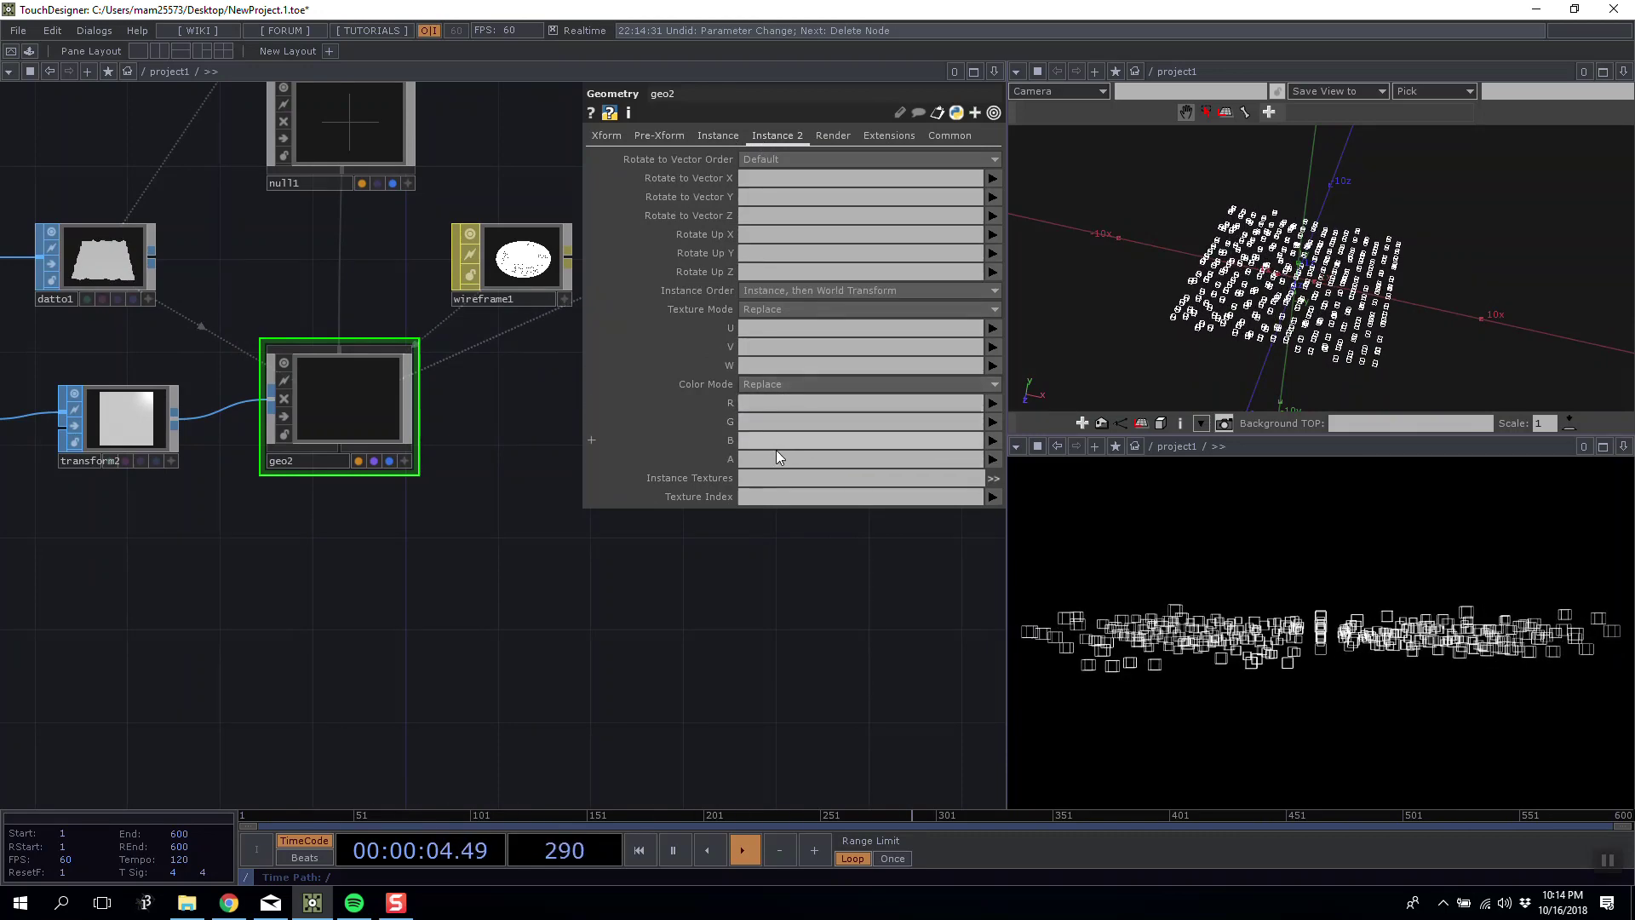
left_click_drag(425, 502, 492, 552)
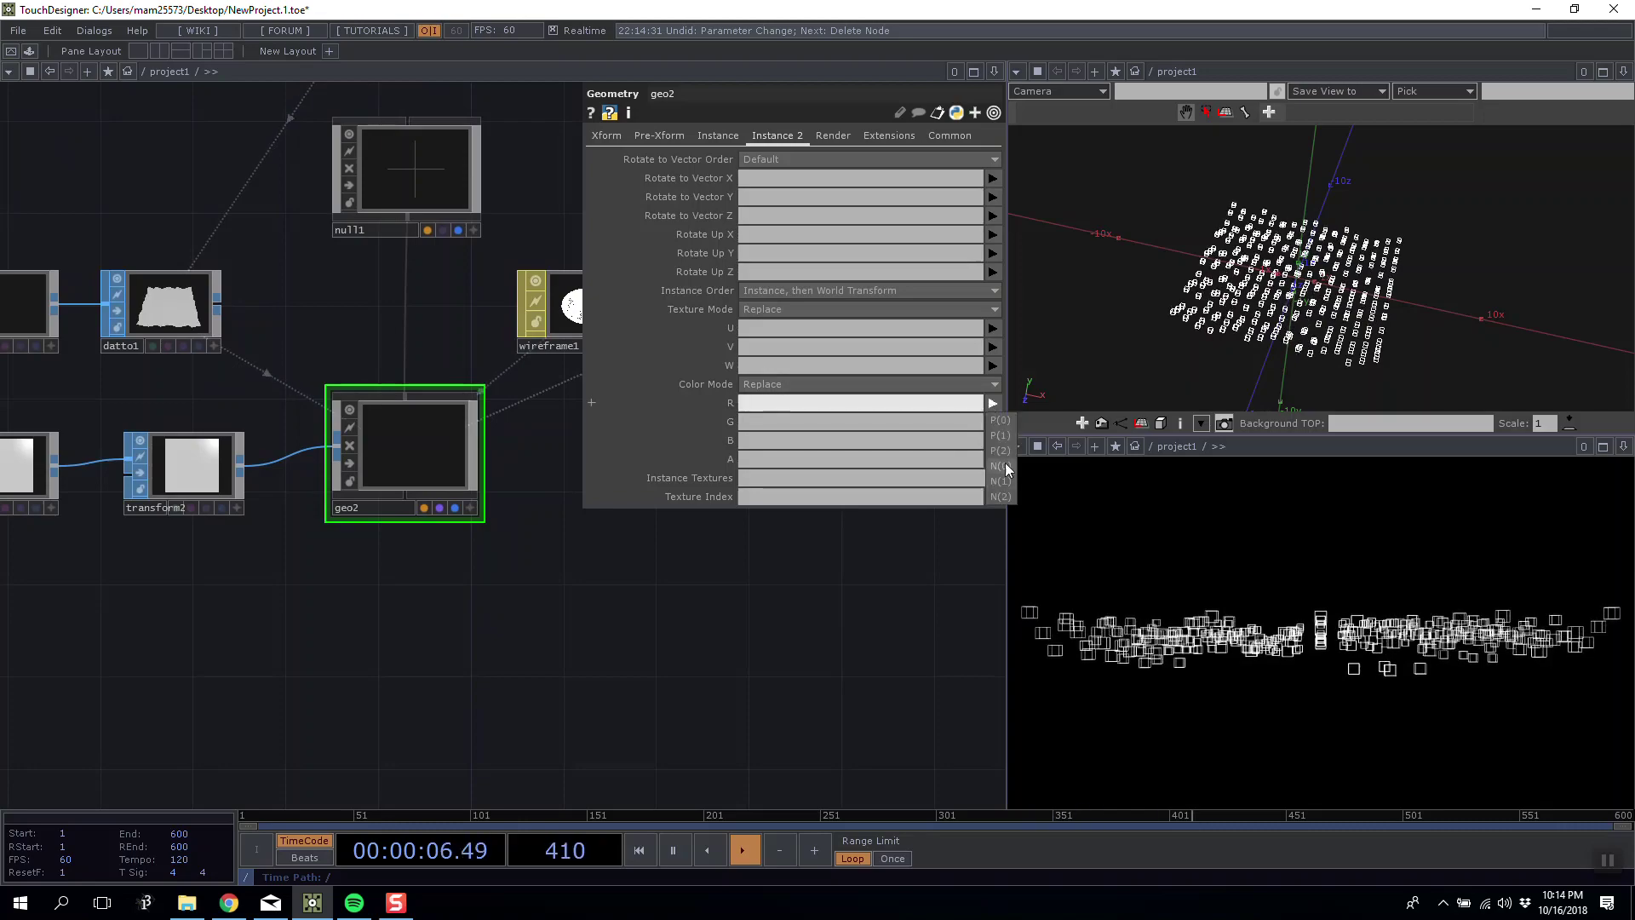
Examine datto1 up close and check its operator info for the number of points.
scroll(555, 484, "down", 5)
scroll(390, 365, "up", 5)
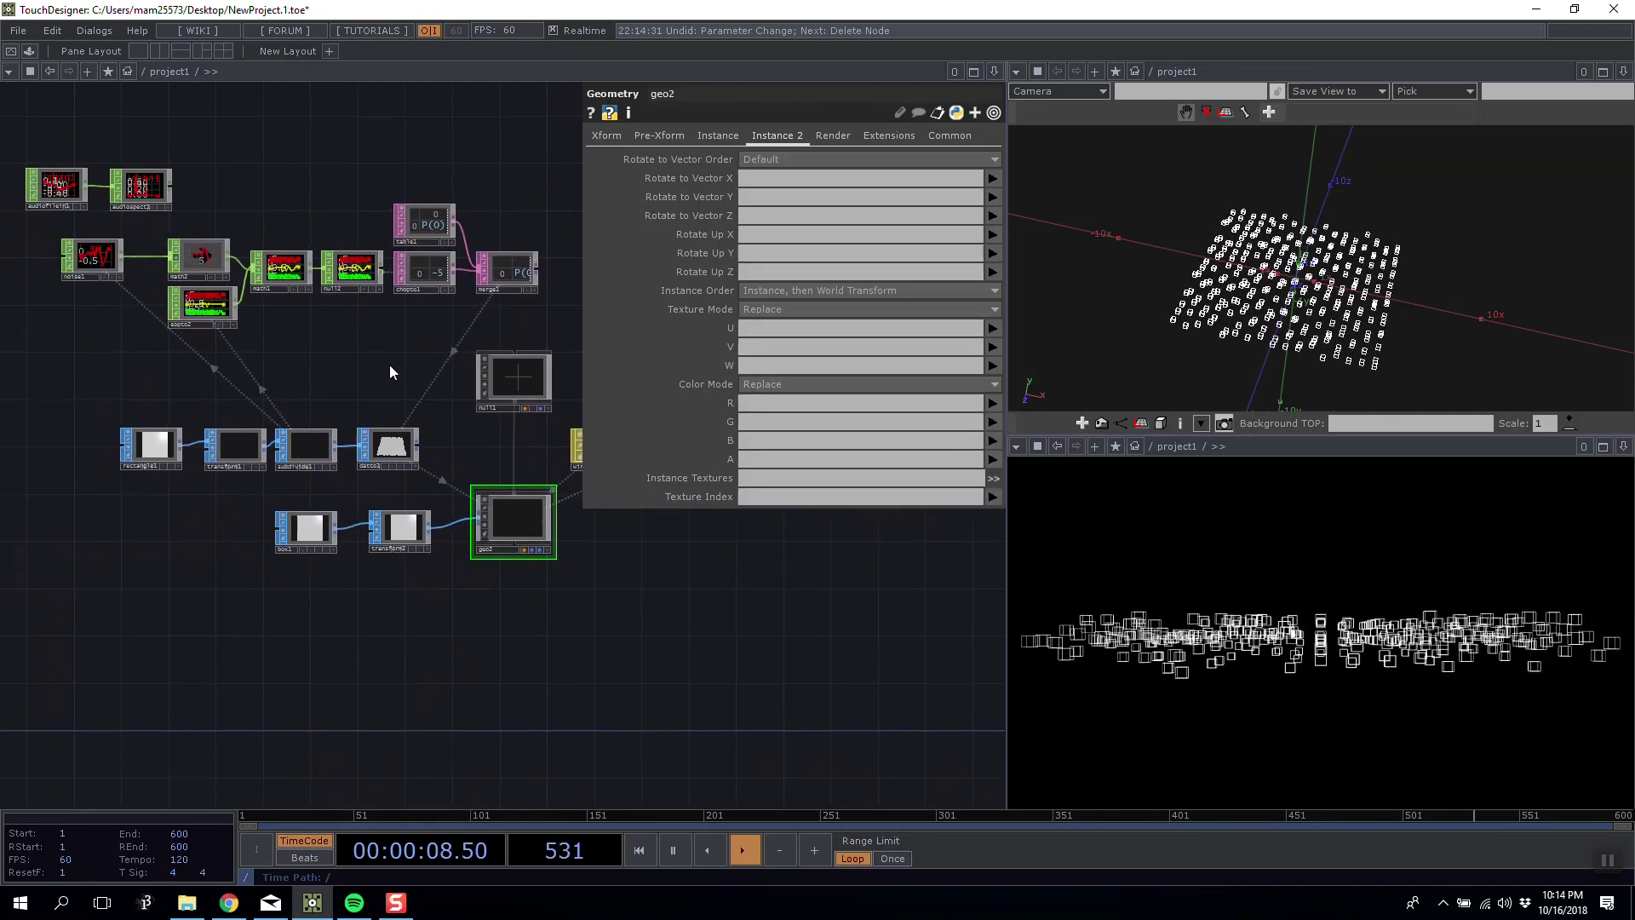
left_click_drag(395, 386, 363, 342)
left_click(369, 502)
scroll(368, 500, "up", 10)
scroll(368, 500, "down", 5)
middle_click(392, 569)
left_click(579, 614)
mouse_move(521, 545)
left_mouse_down()
mouse_move(450, 454)
mouse_move(519, 552)
left_mouse_up()
left_click(579, 615)
left_click_drag(282, 632, 611, 586)
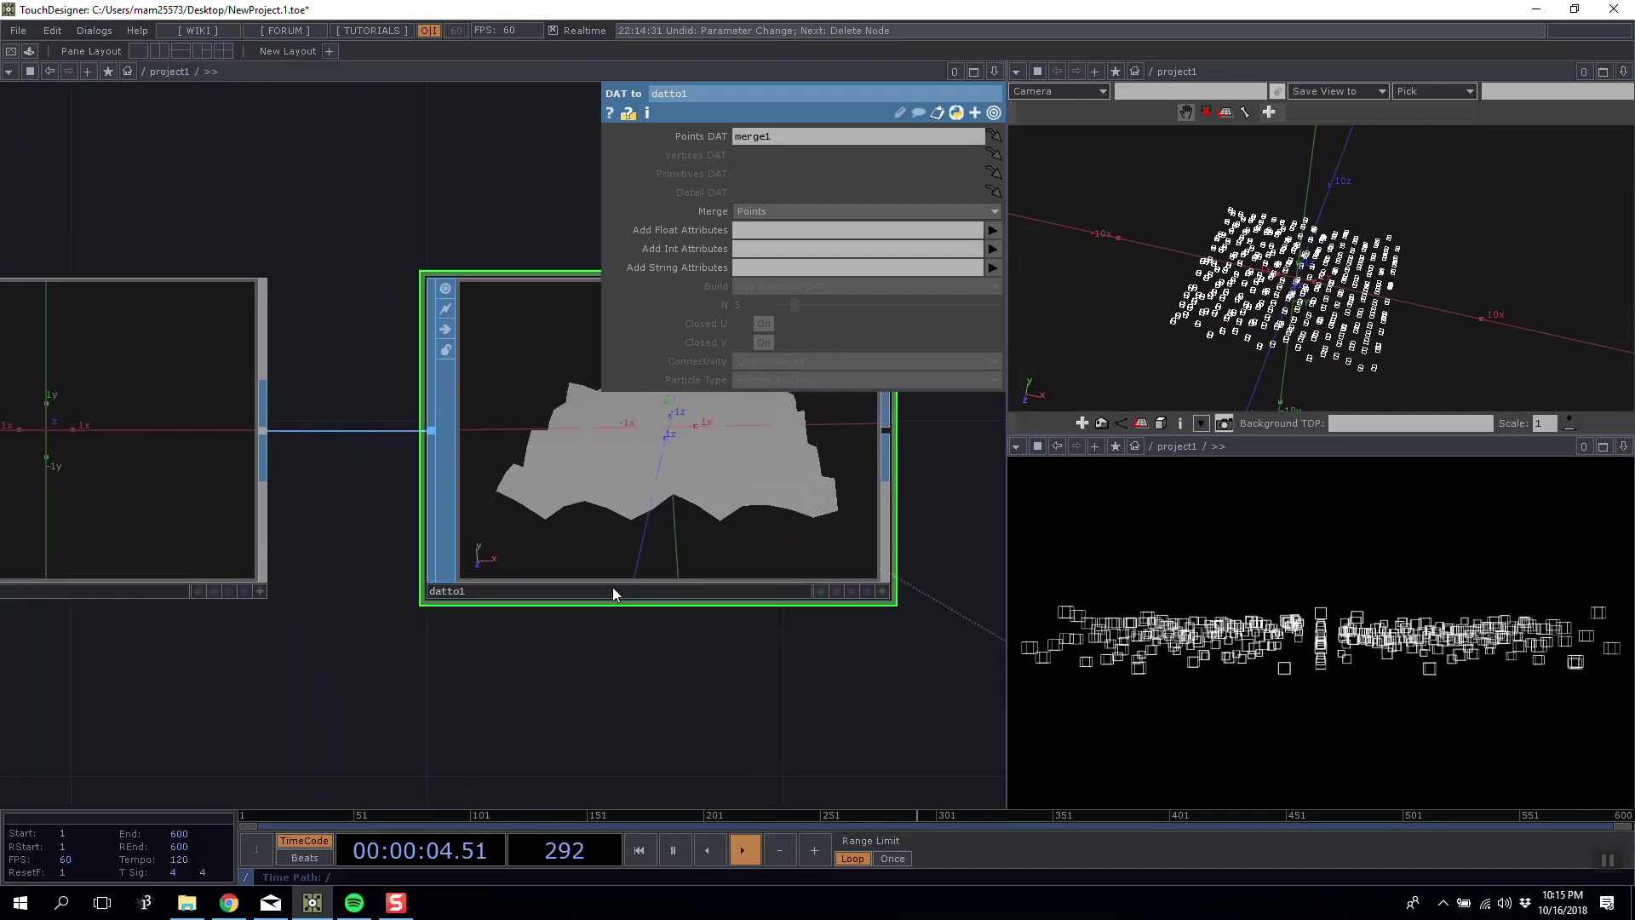
Examine transform1 in the chain feeding datto1, shifting it slightly closer to the rectangle operator.
scroll(620, 583, "down", 5)
scroll(328, 506, "up", 6)
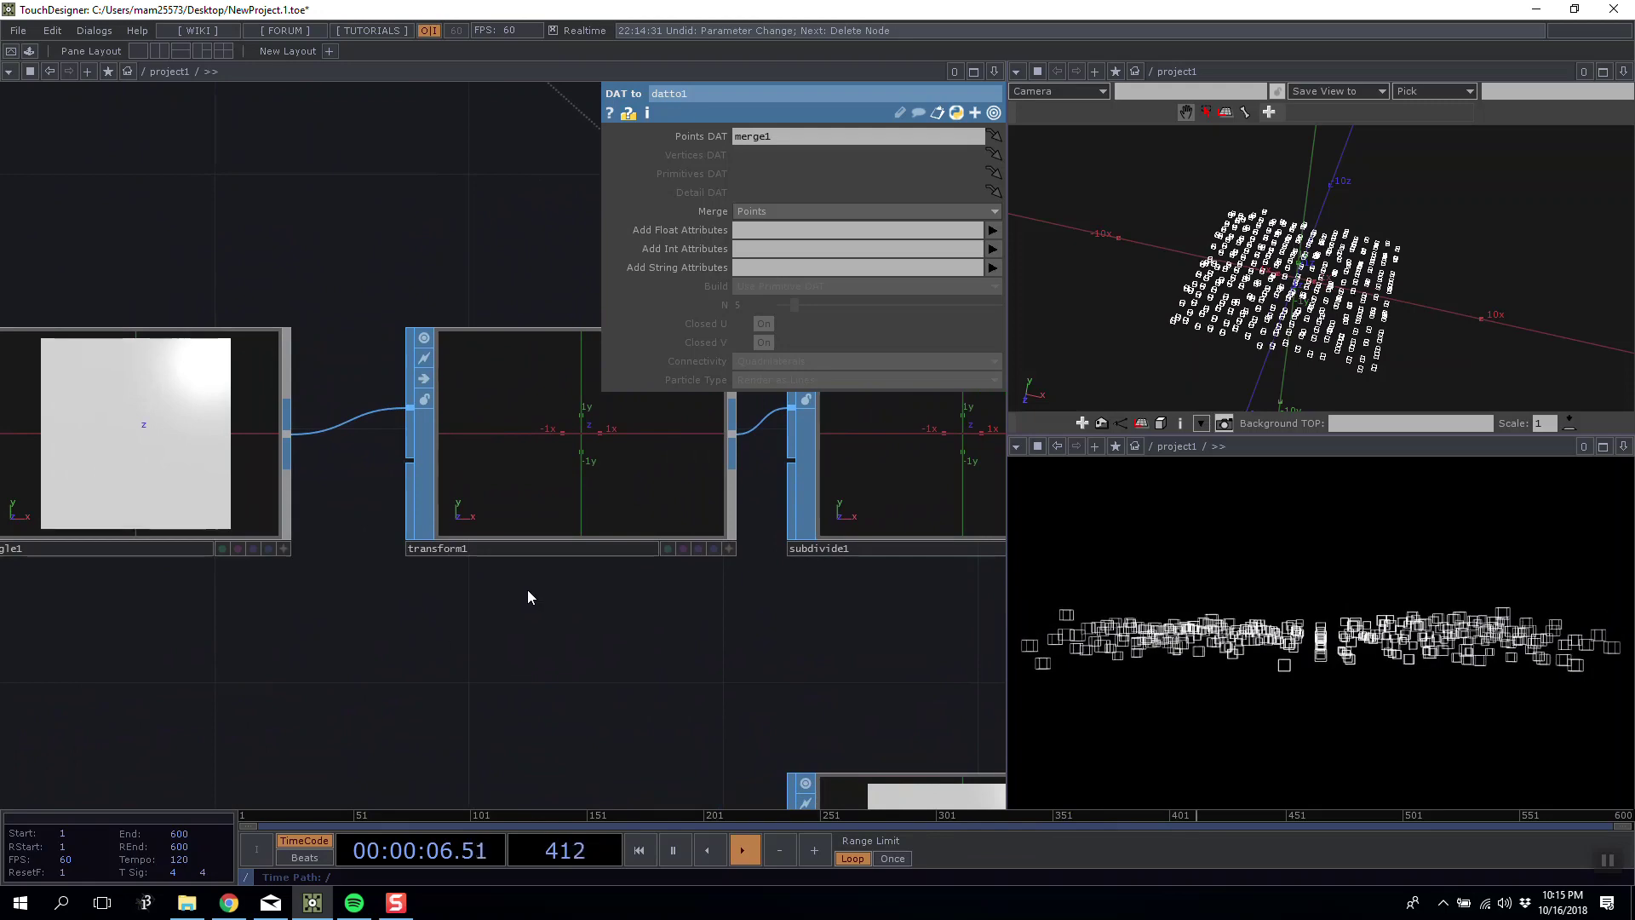
left_click_drag(414, 474, 479, 472)
right_click(569, 463)
left_click(631, 566)
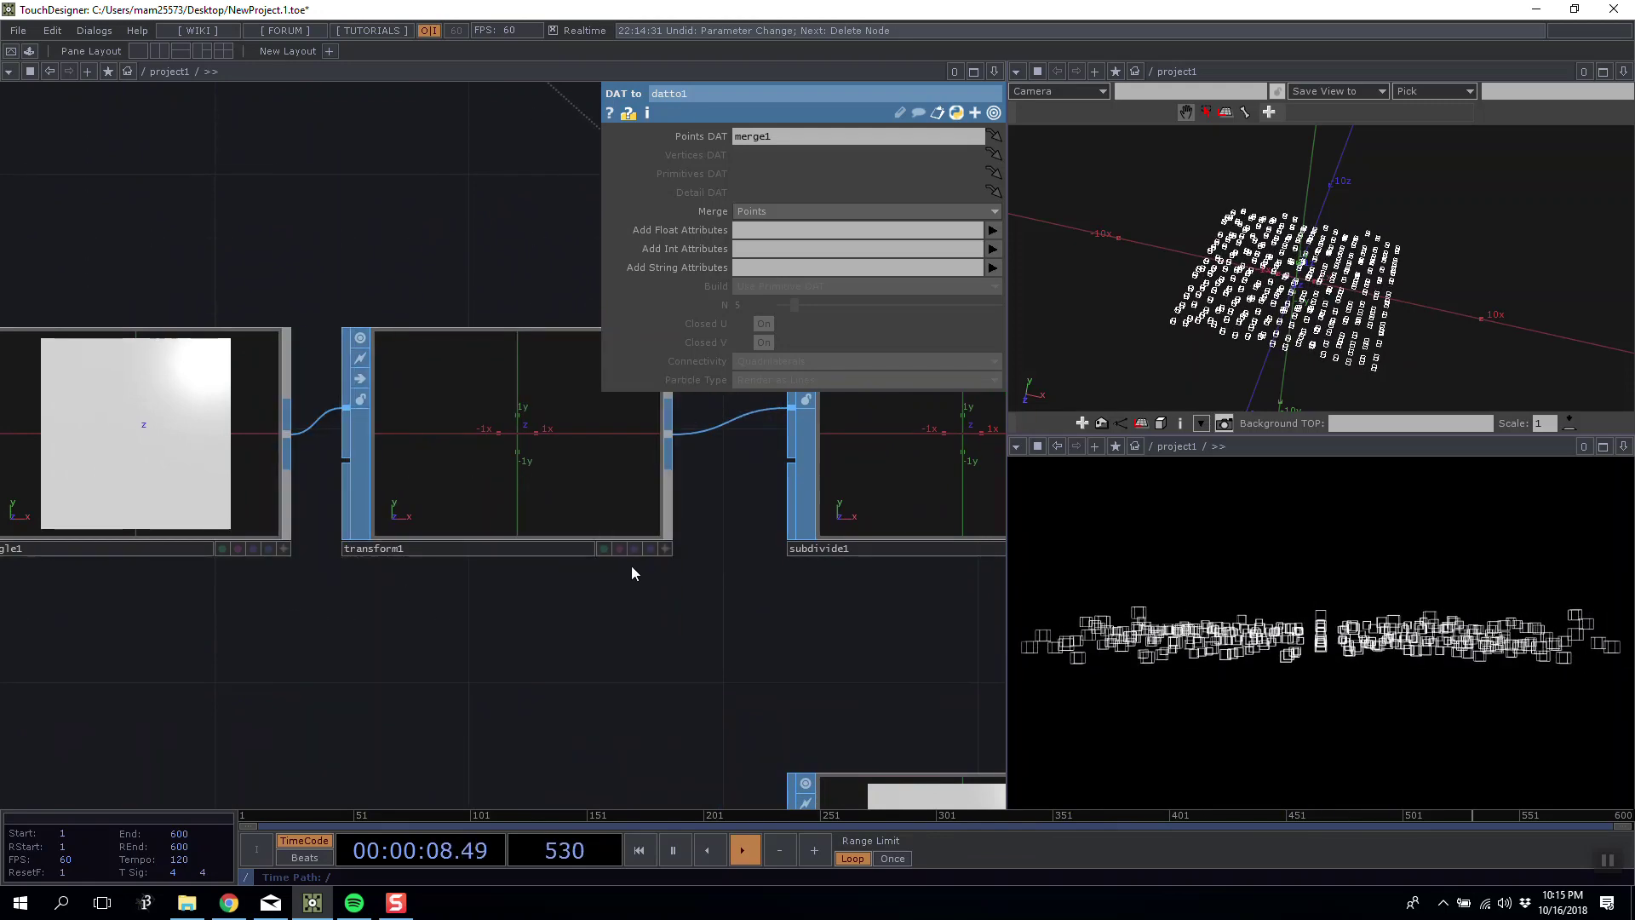
right_click(558, 464)
left_click(545, 596)
left_click(666, 548)
right_click(567, 477)
left_click(603, 460)
left_click(664, 547)
left_click_drag(624, 605, 273, 591)
Add a Noise TOP in the empty area below box1.
scroll(274, 591, "down", 5)
left_click_drag(649, 523, 494, 445)
left_click_drag(399, 391, 477, 603)
left_click_drag(343, 266, 490, 521)
left_click_drag(318, 229, 329, 197)
left_click_drag(504, 622, 413, 124)
left_click_drag(468, 657, 380, 326)
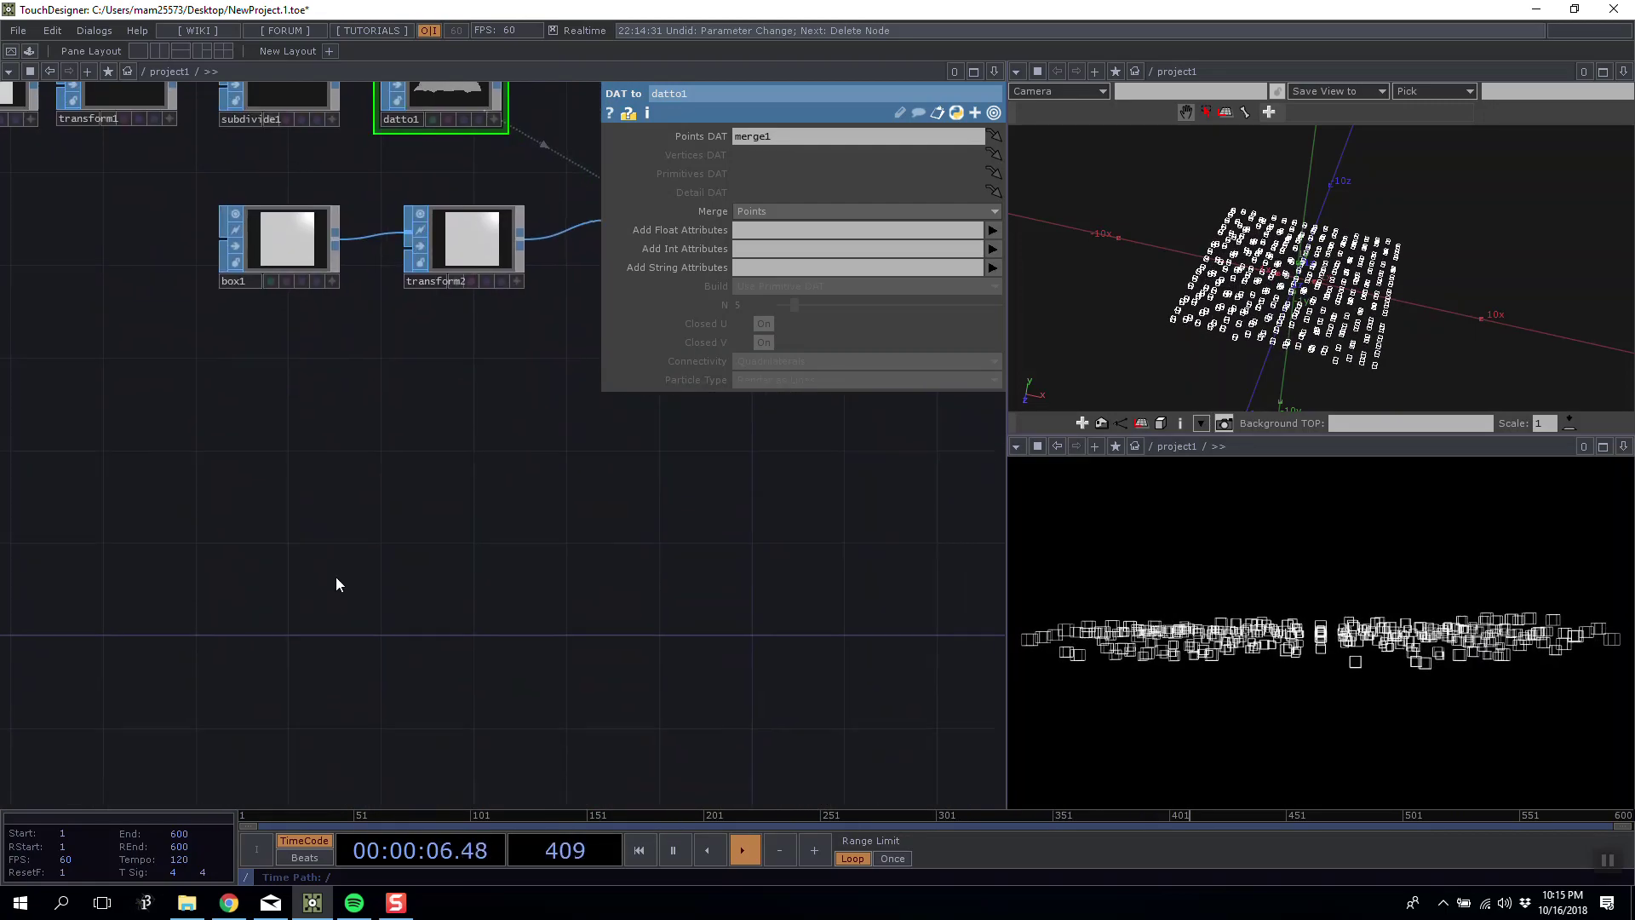
key("Tab")
left_click(97, 383)
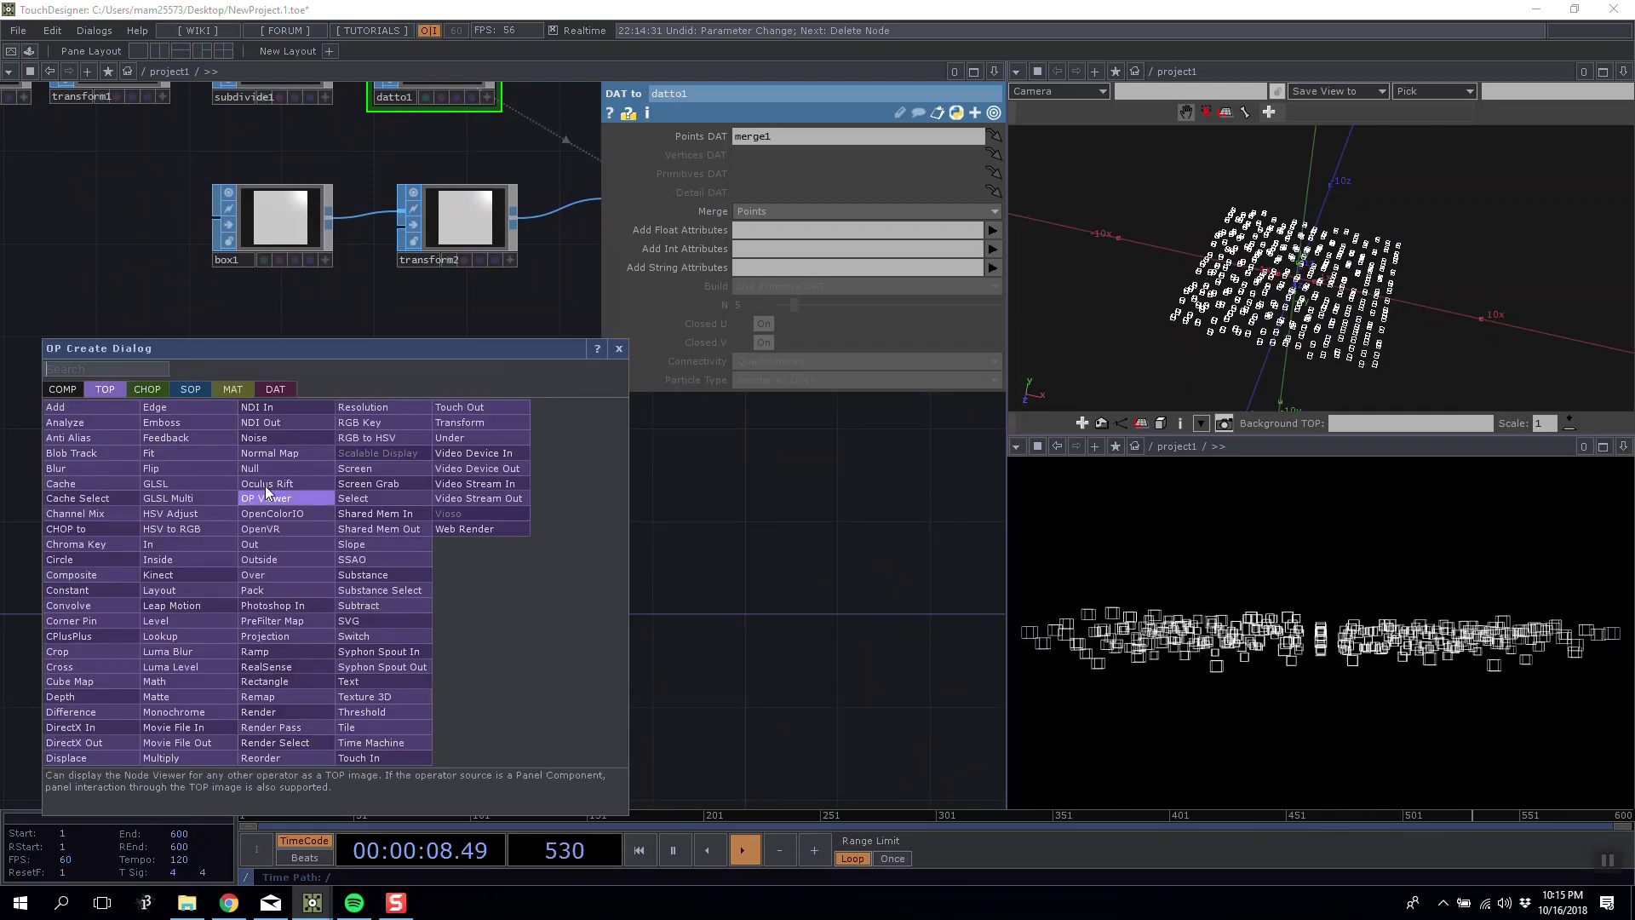
left_click(256, 437)
left_click(227, 395)
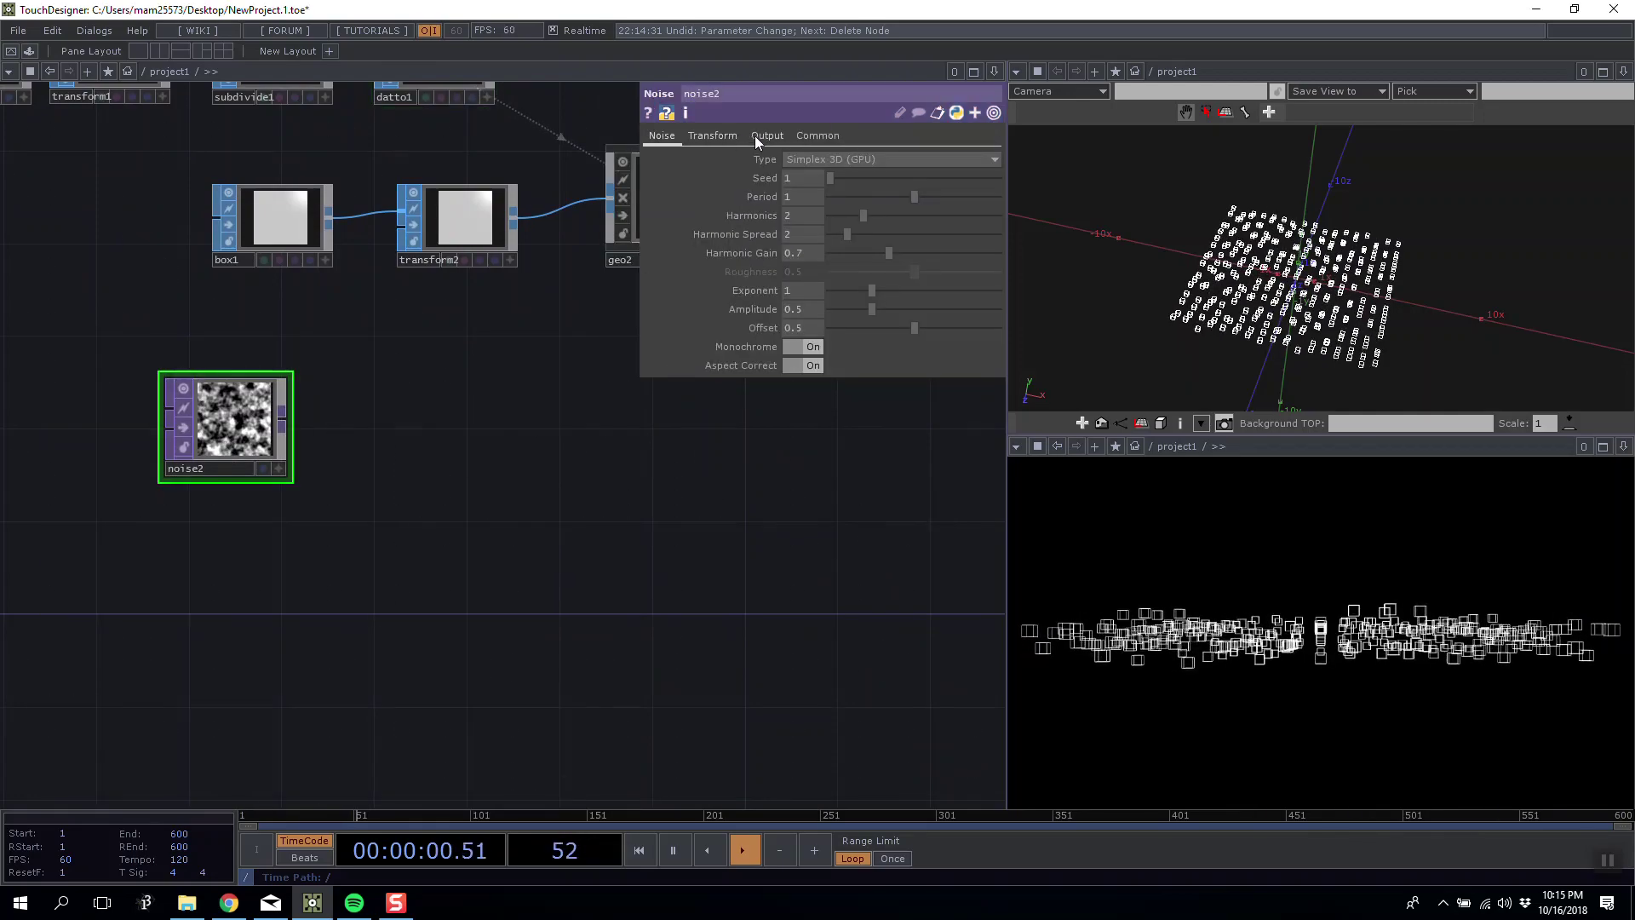
Set noise2's resolution to 288 by 1.
left_click(815, 133)
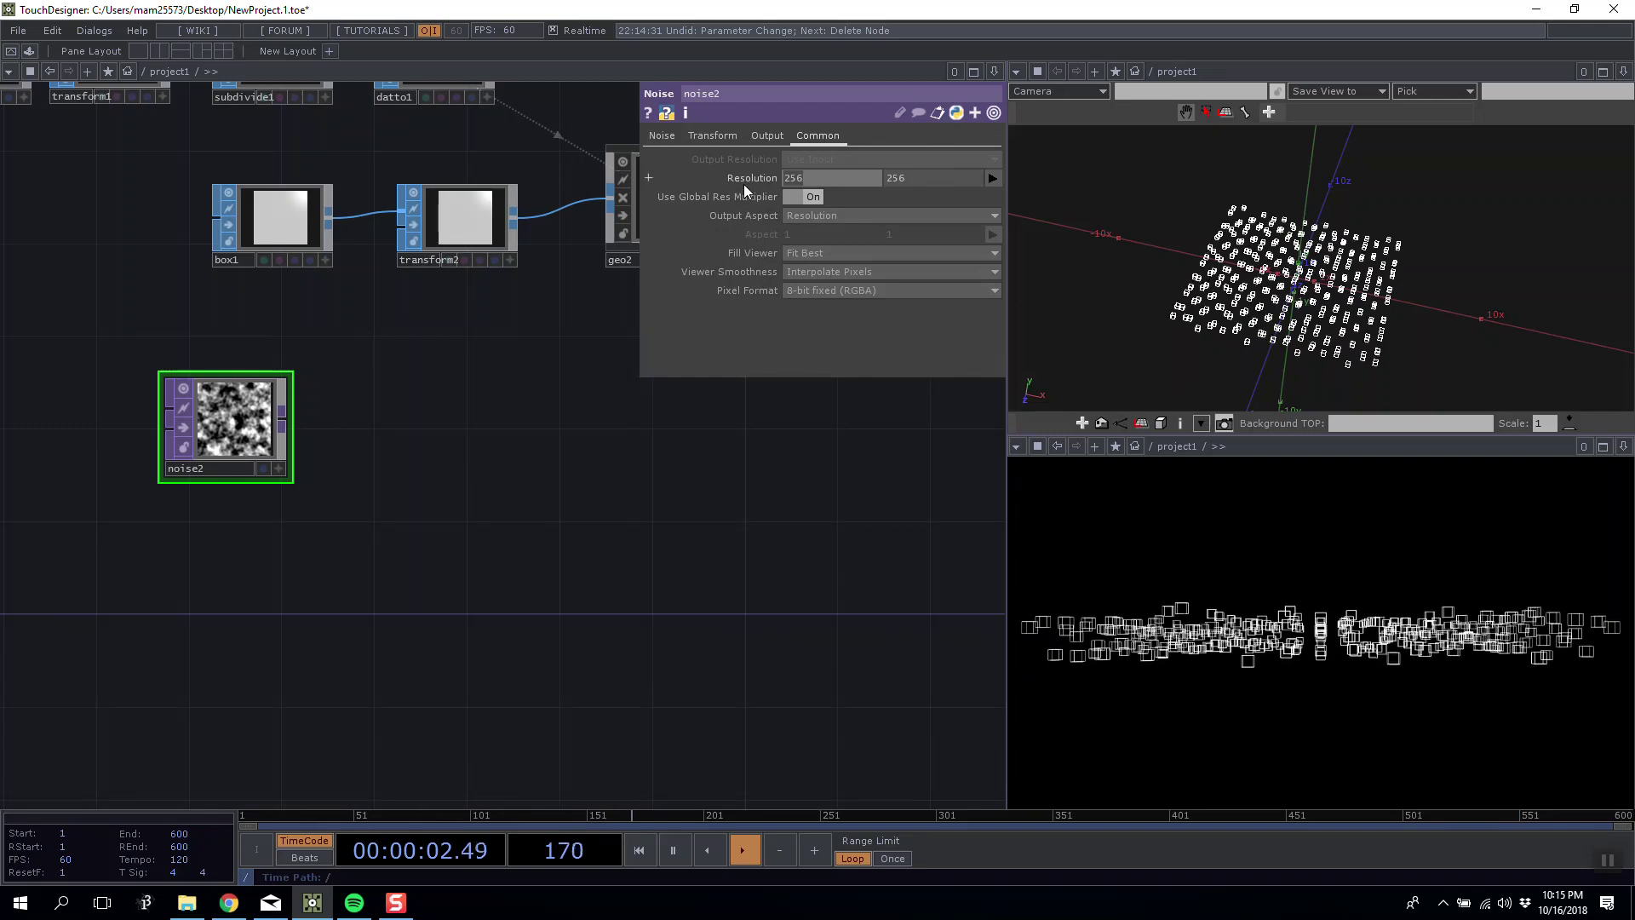
type("288")
key("Tab")
type("1")
key("Tab")
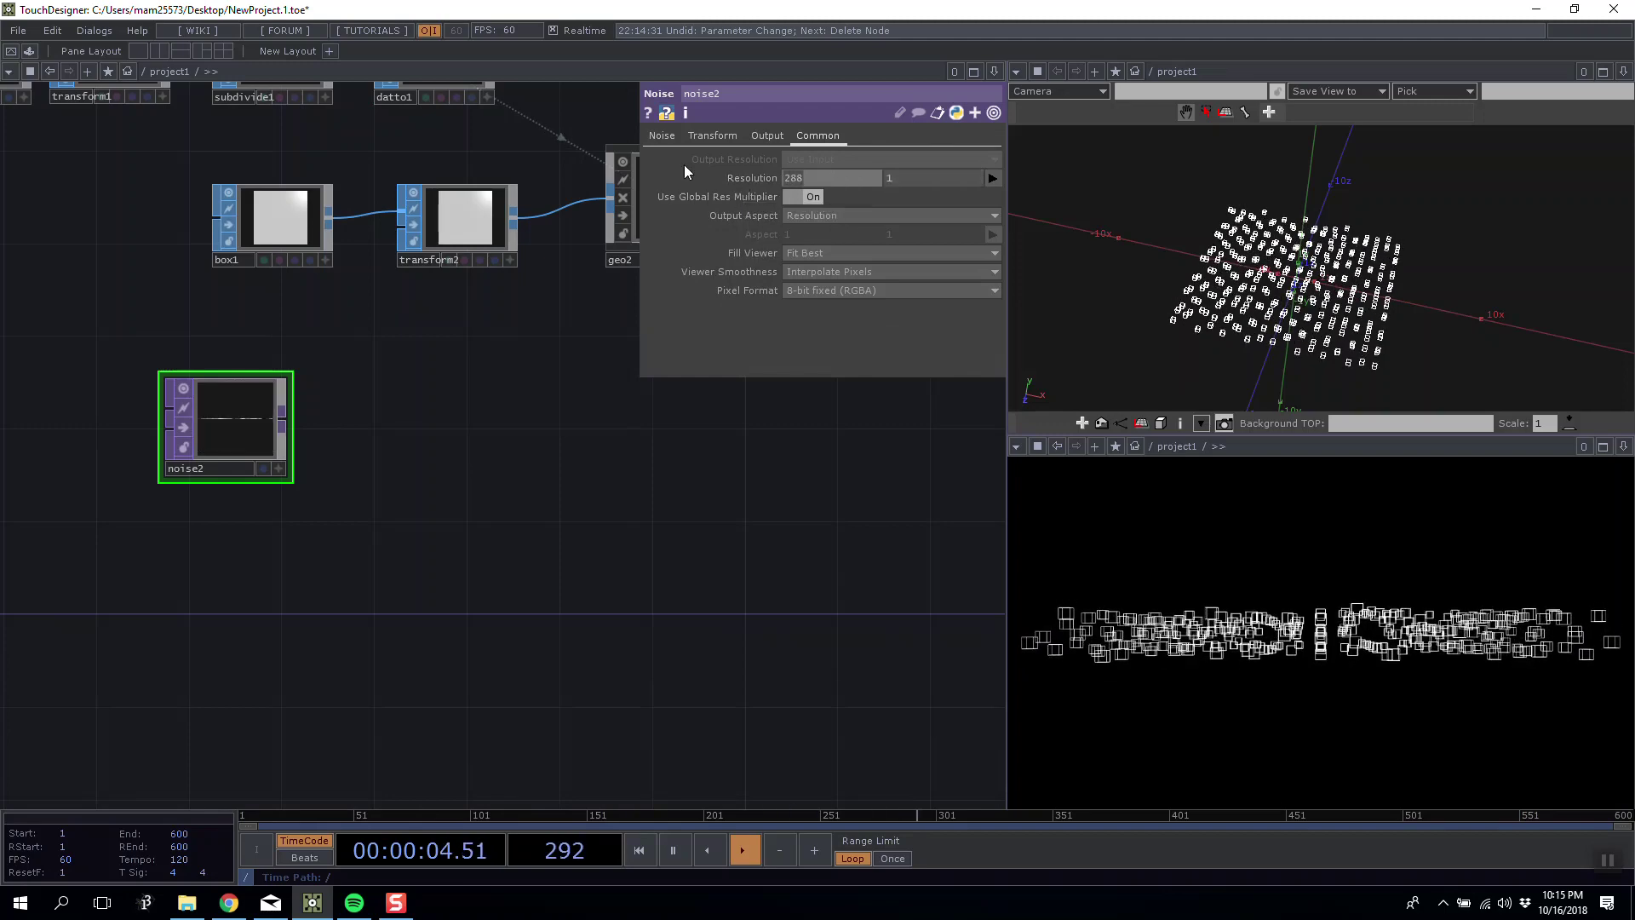
Turn off Monochrome on noise2 so the noise is generated in color.
scroll(358, 426, "up", 5)
left_click(664, 137)
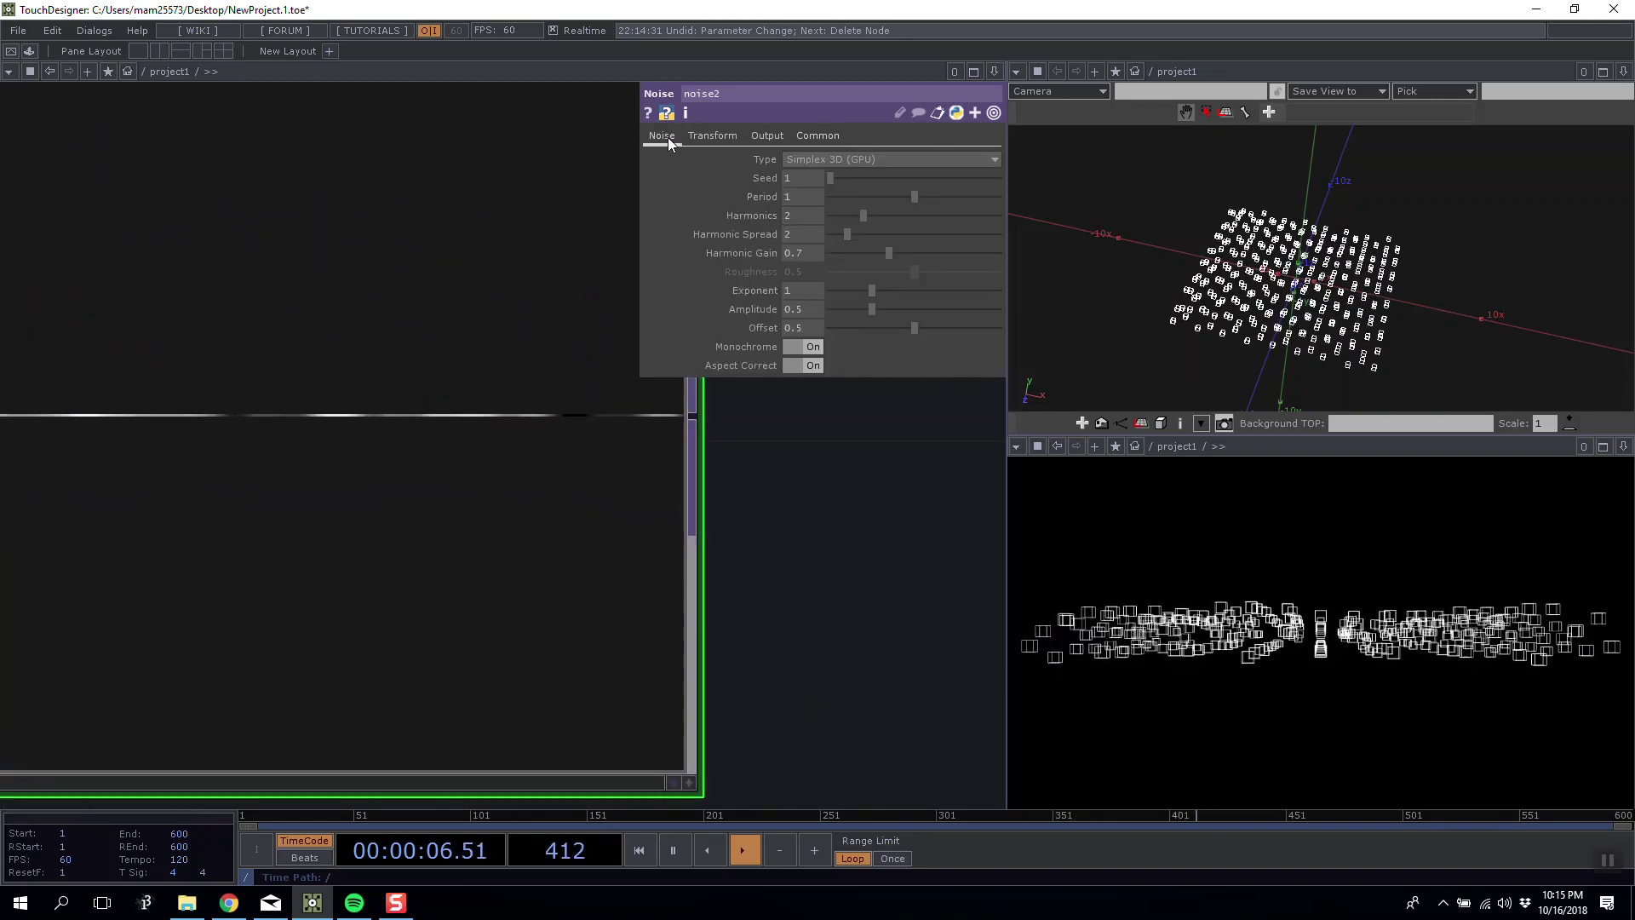
left_click(805, 347)
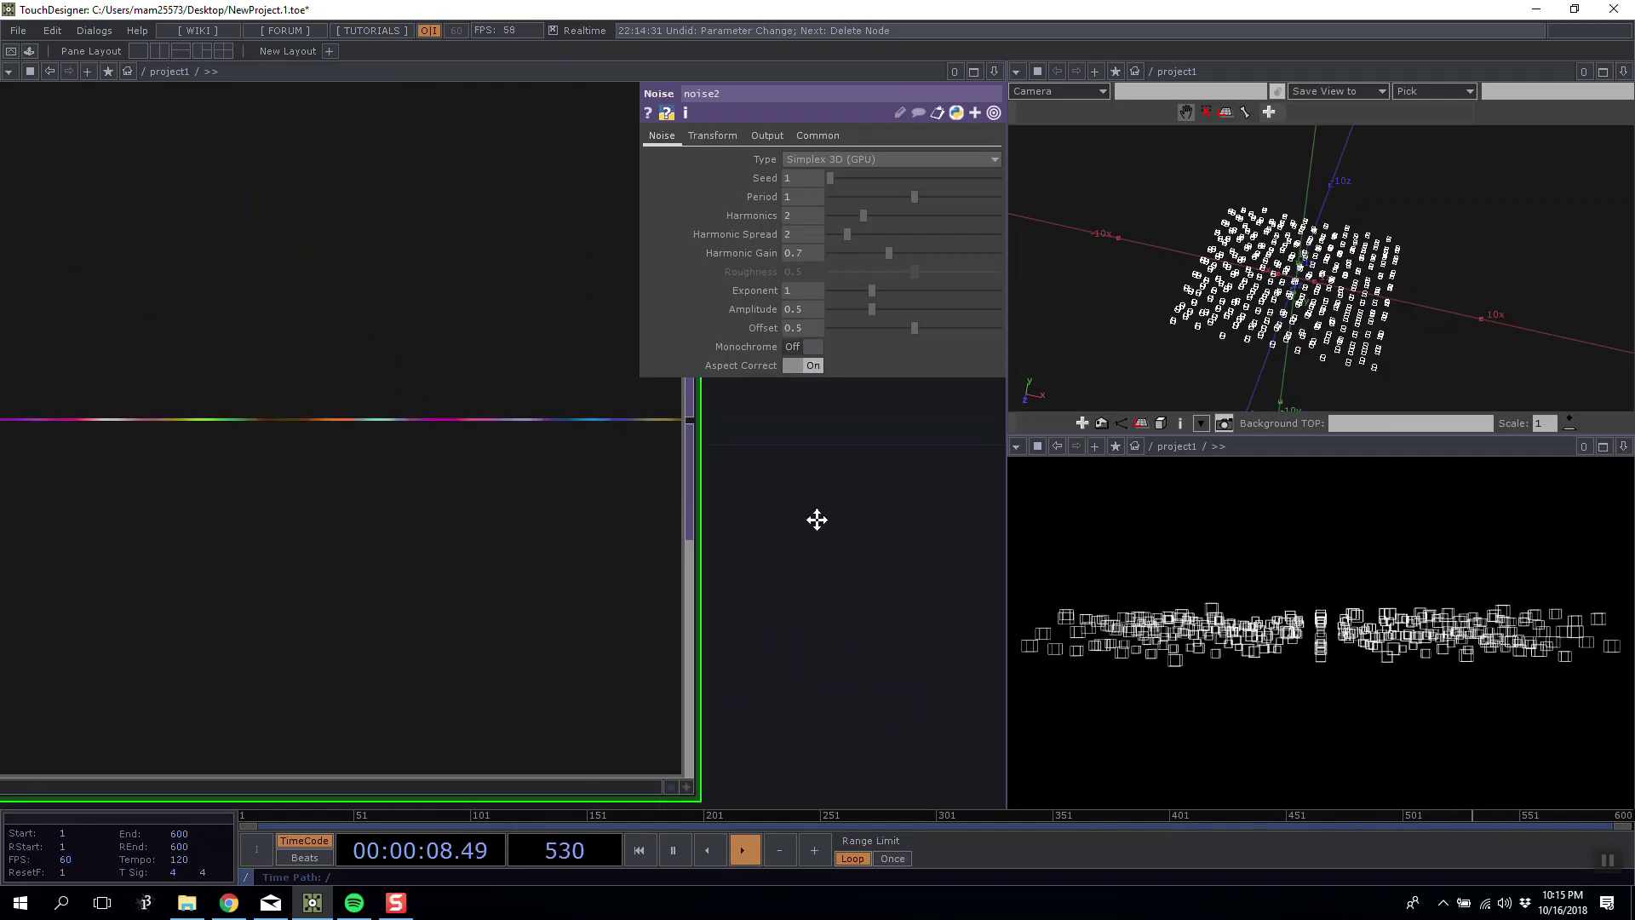
Stretch the noise2 node wider so its thin color strip is easier to view.
scroll(881, 594, "down", 3)
key("Tab")
left_click(792, 725)
left_click_drag(790, 727, 801, 700)
scroll(601, 631, "up", 3)
scroll(602, 634, "down", 3)
left_click_drag(362, 106, 302, 12)
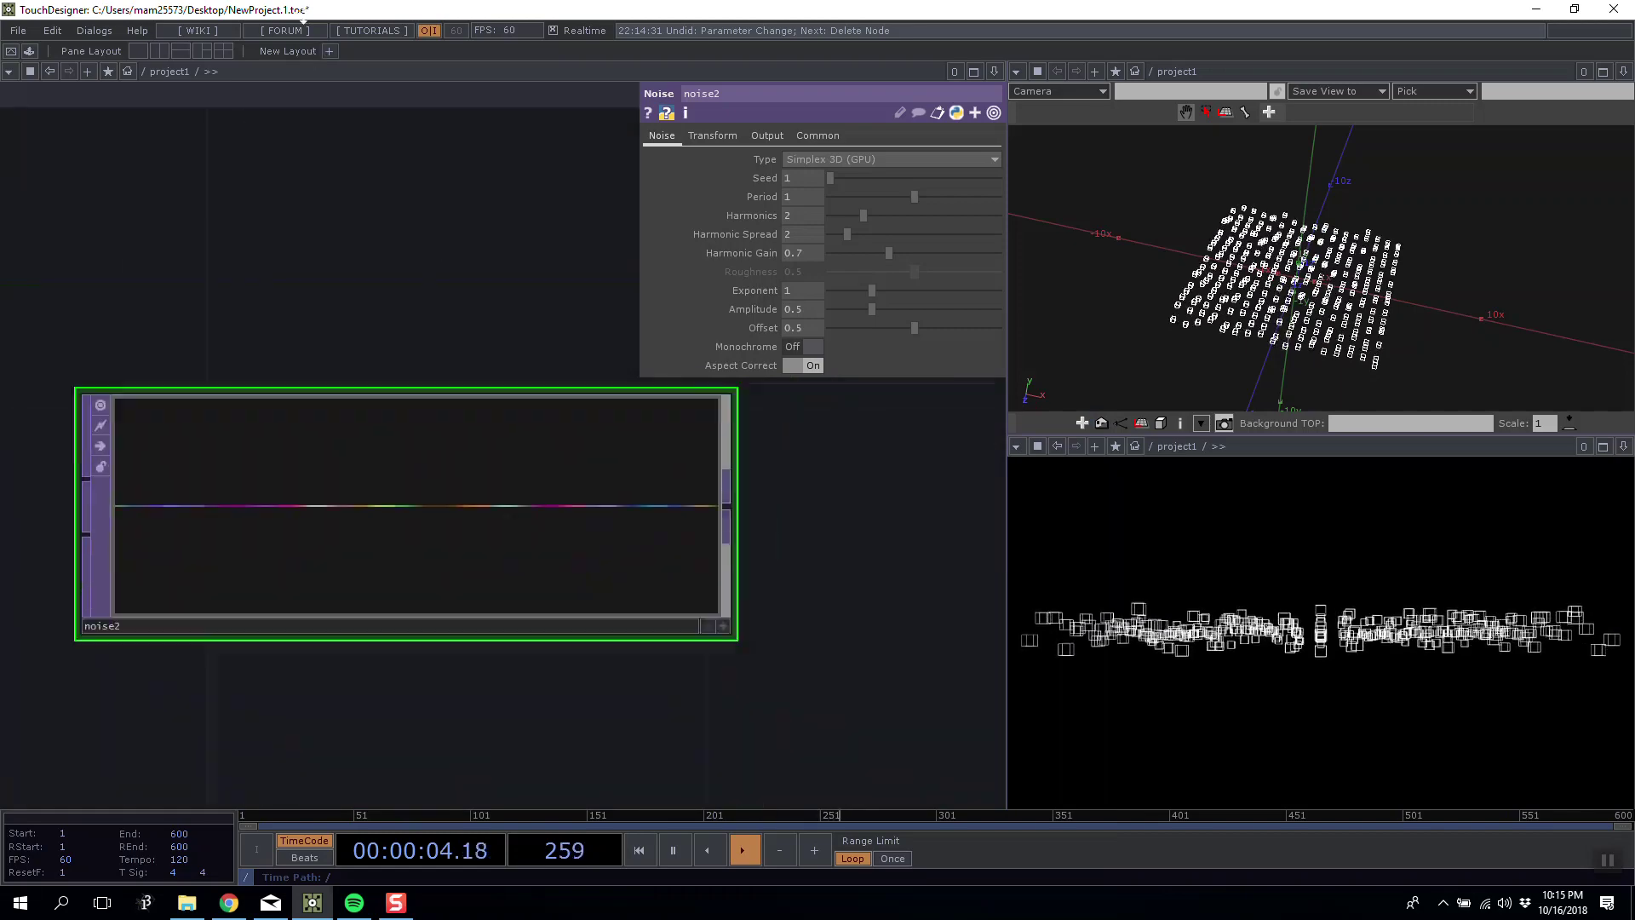
Set noise2's Viewer Smoothness to Nearest Pixel and inspect the color strip up close.
left_click(817, 135)
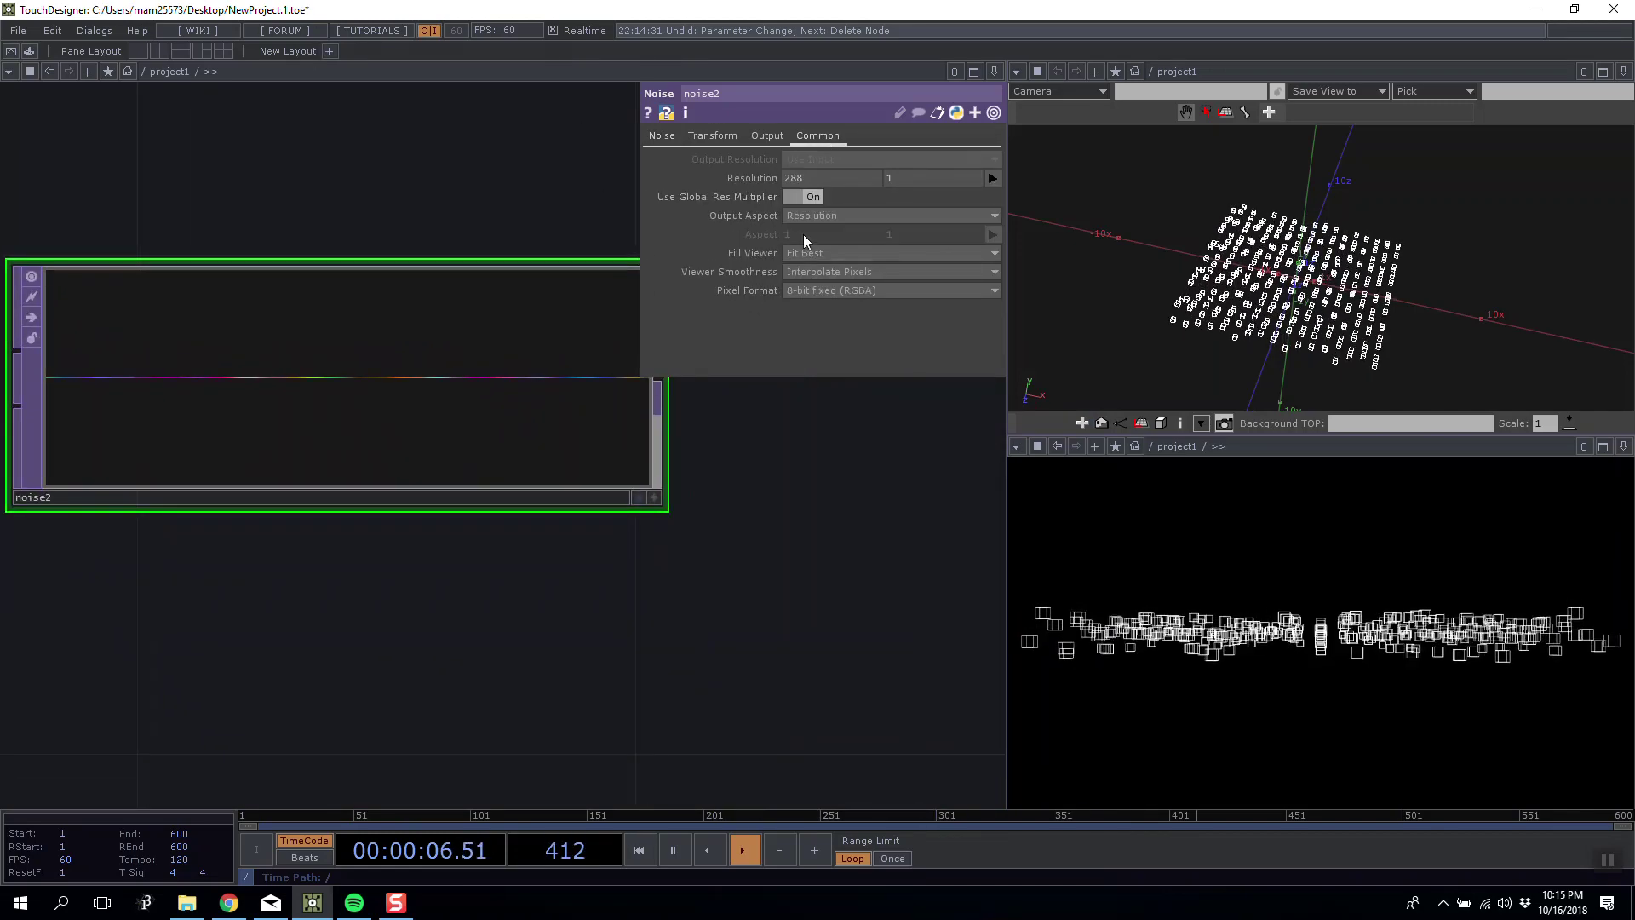
left_click(831, 271)
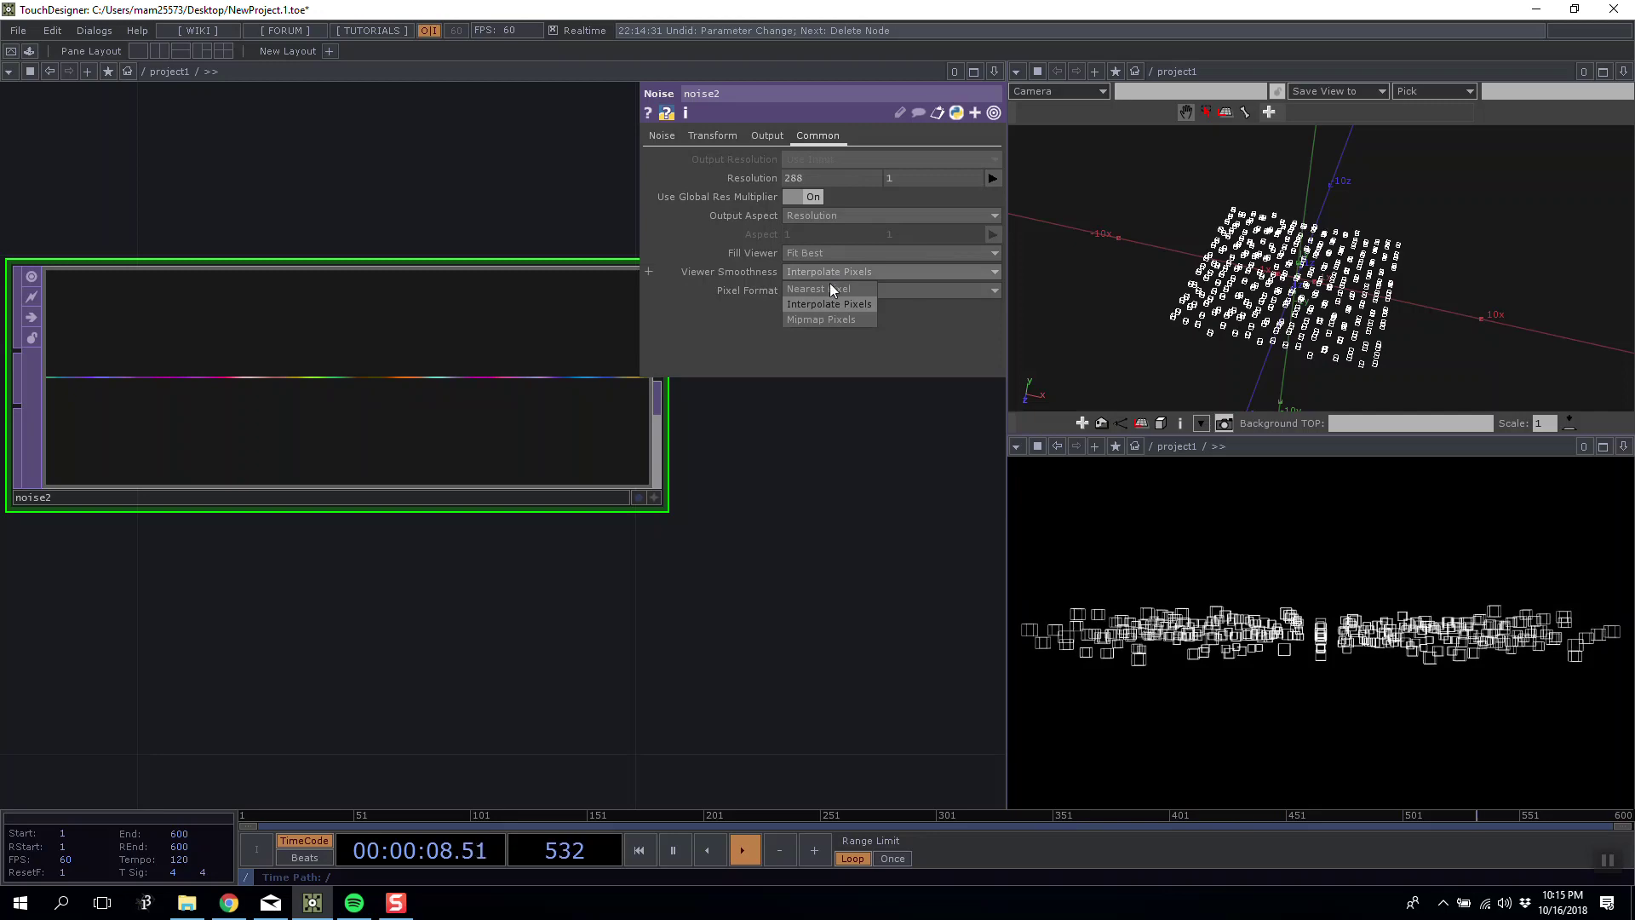
left_click(816, 289)
scroll(304, 385, "up", 5)
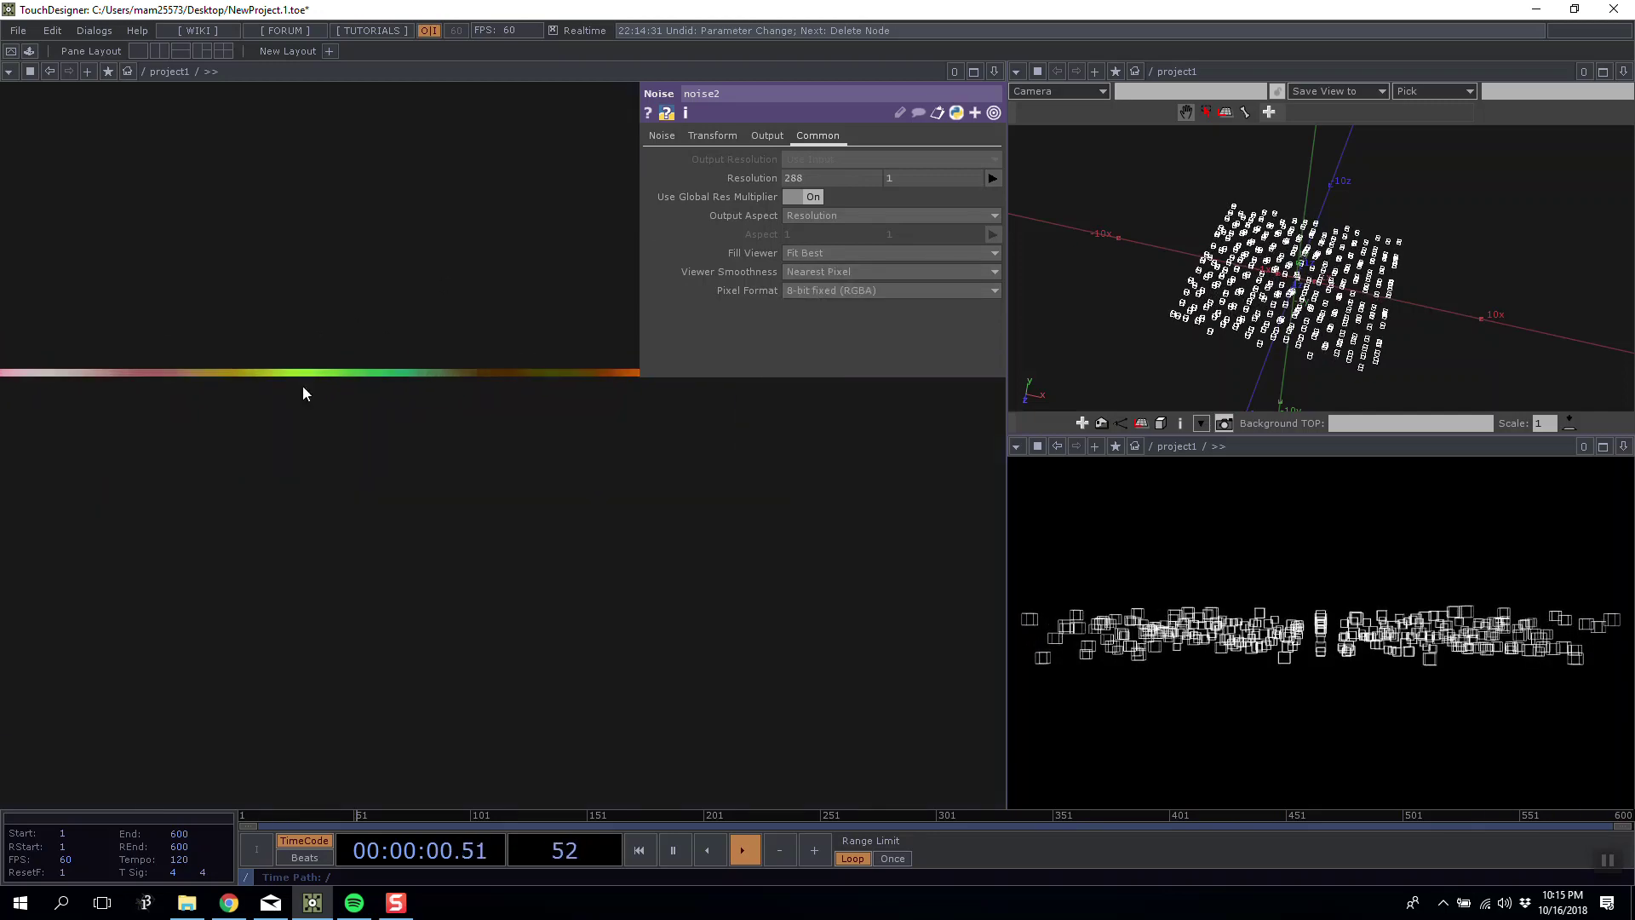
scroll(303, 385, "down", 5)
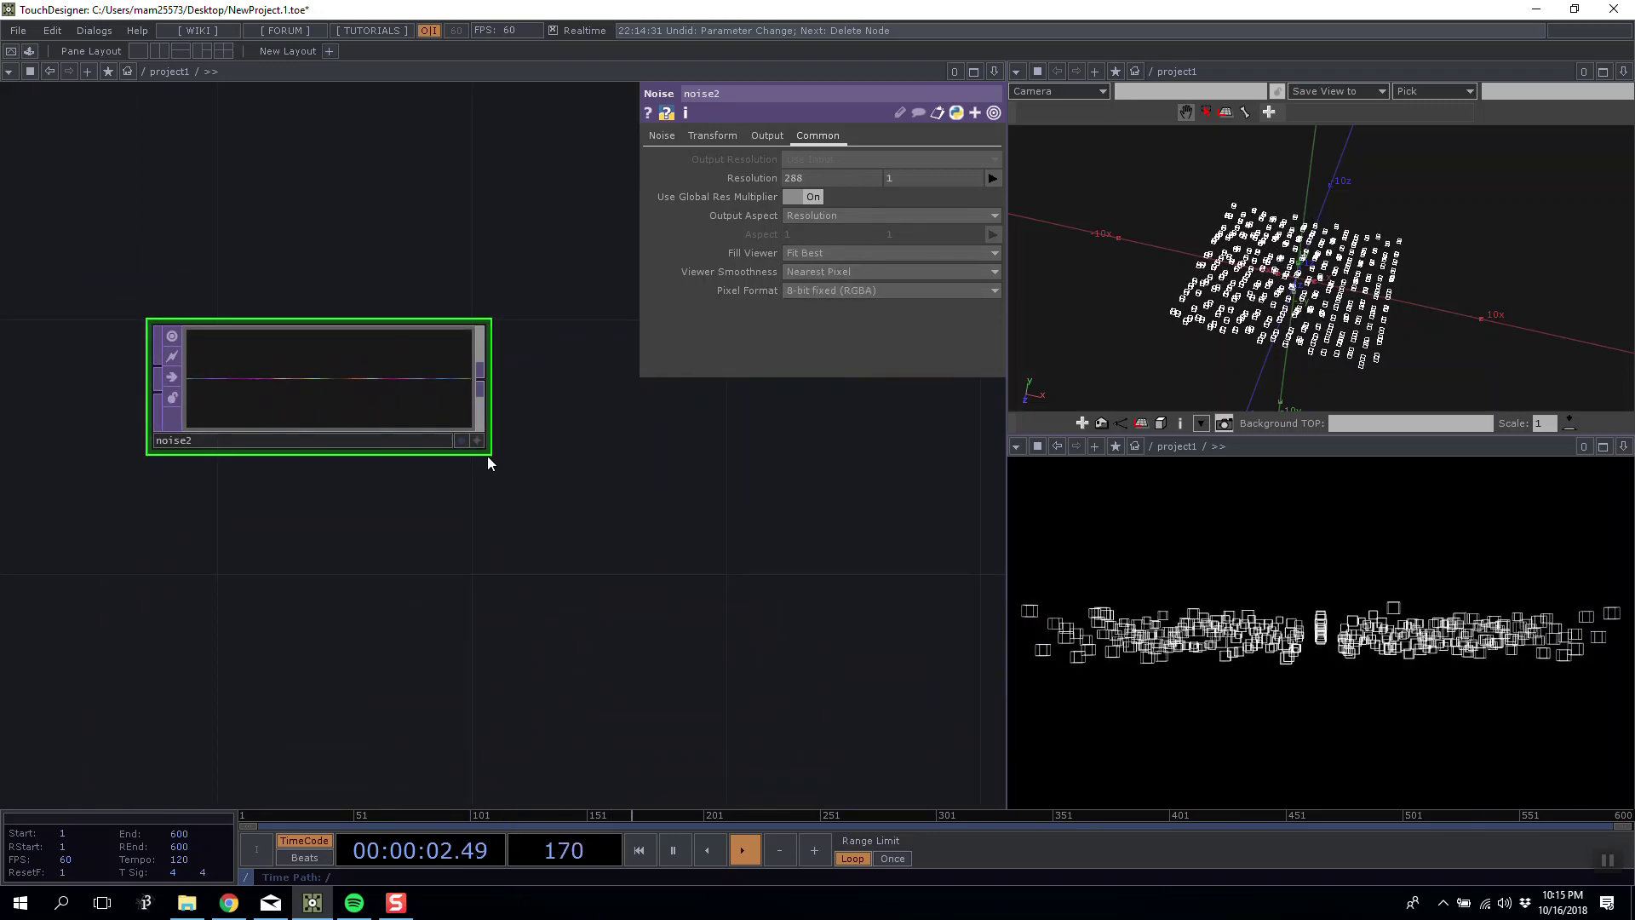
scroll(295, 387, "up", 5)
scroll(307, 426, "down", 4)
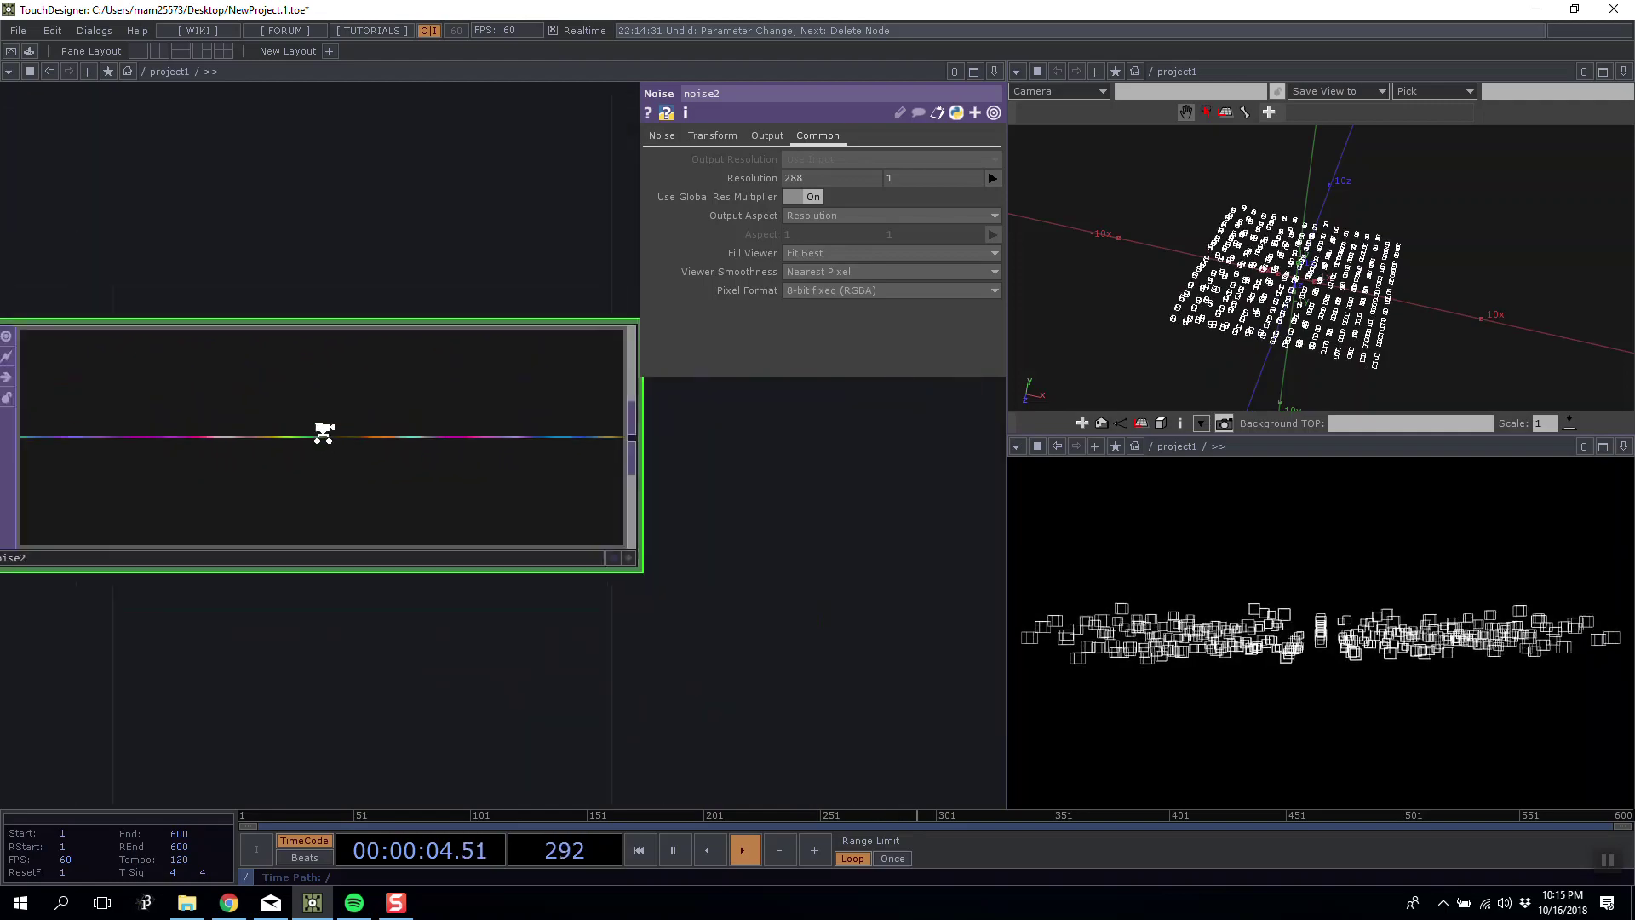
scroll(323, 440, "up", 5)
scroll(243, 221, "down", 3)
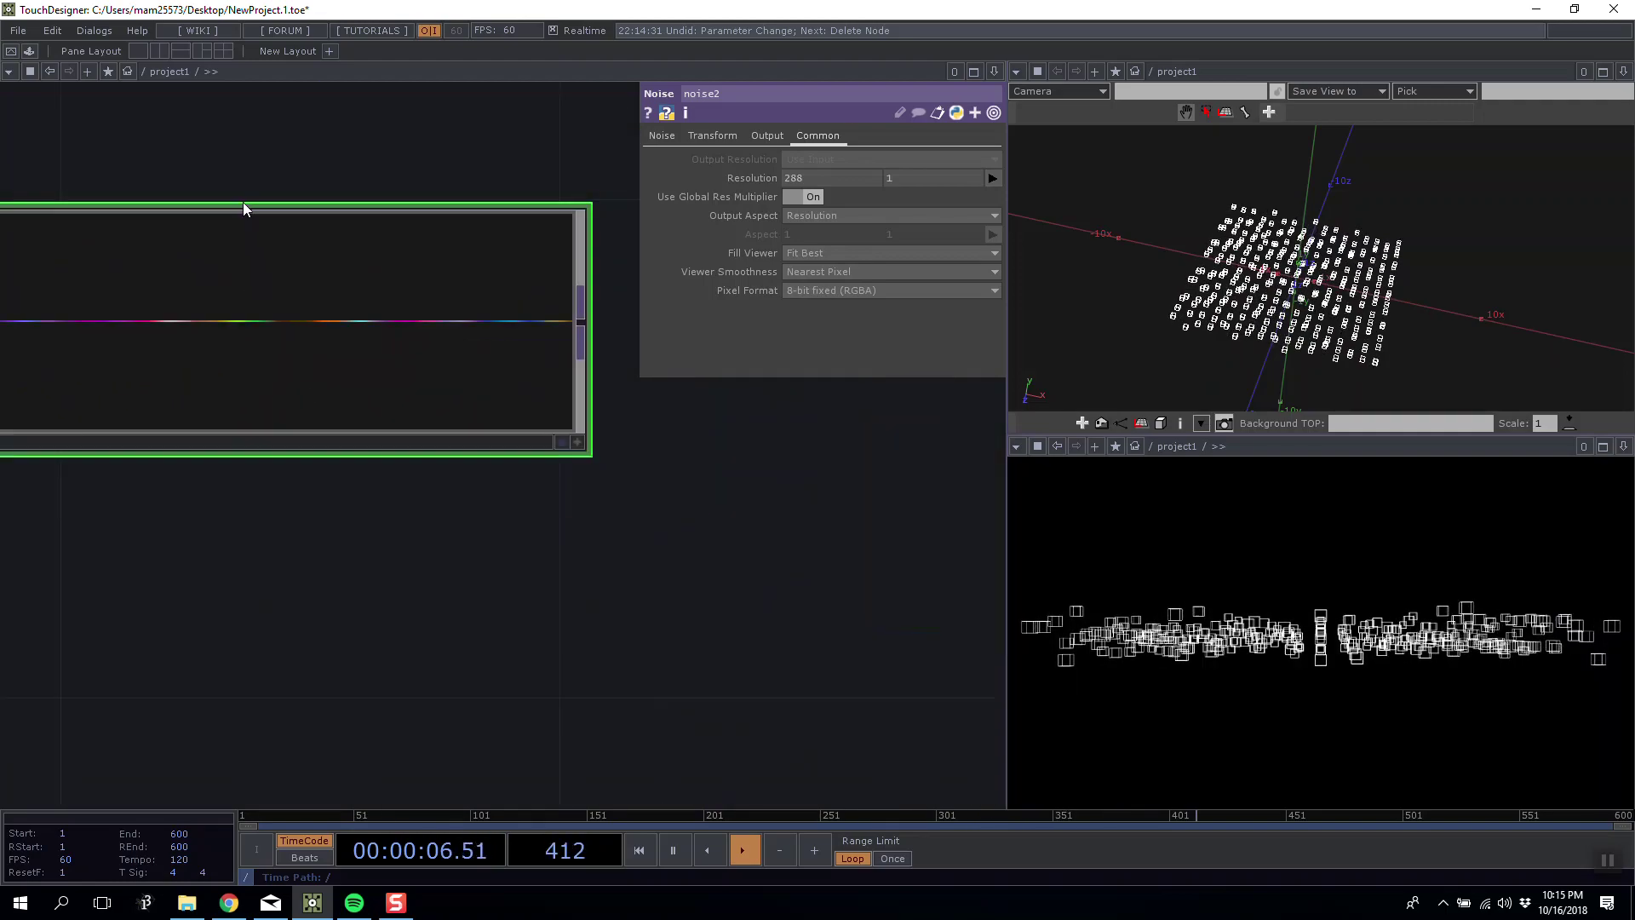
Add a TOP to CHOP operator beside noise2 and reference noise2 as its source texture.
scroll(271, 172, "down", 3)
scroll(442, 478, "down", 5)
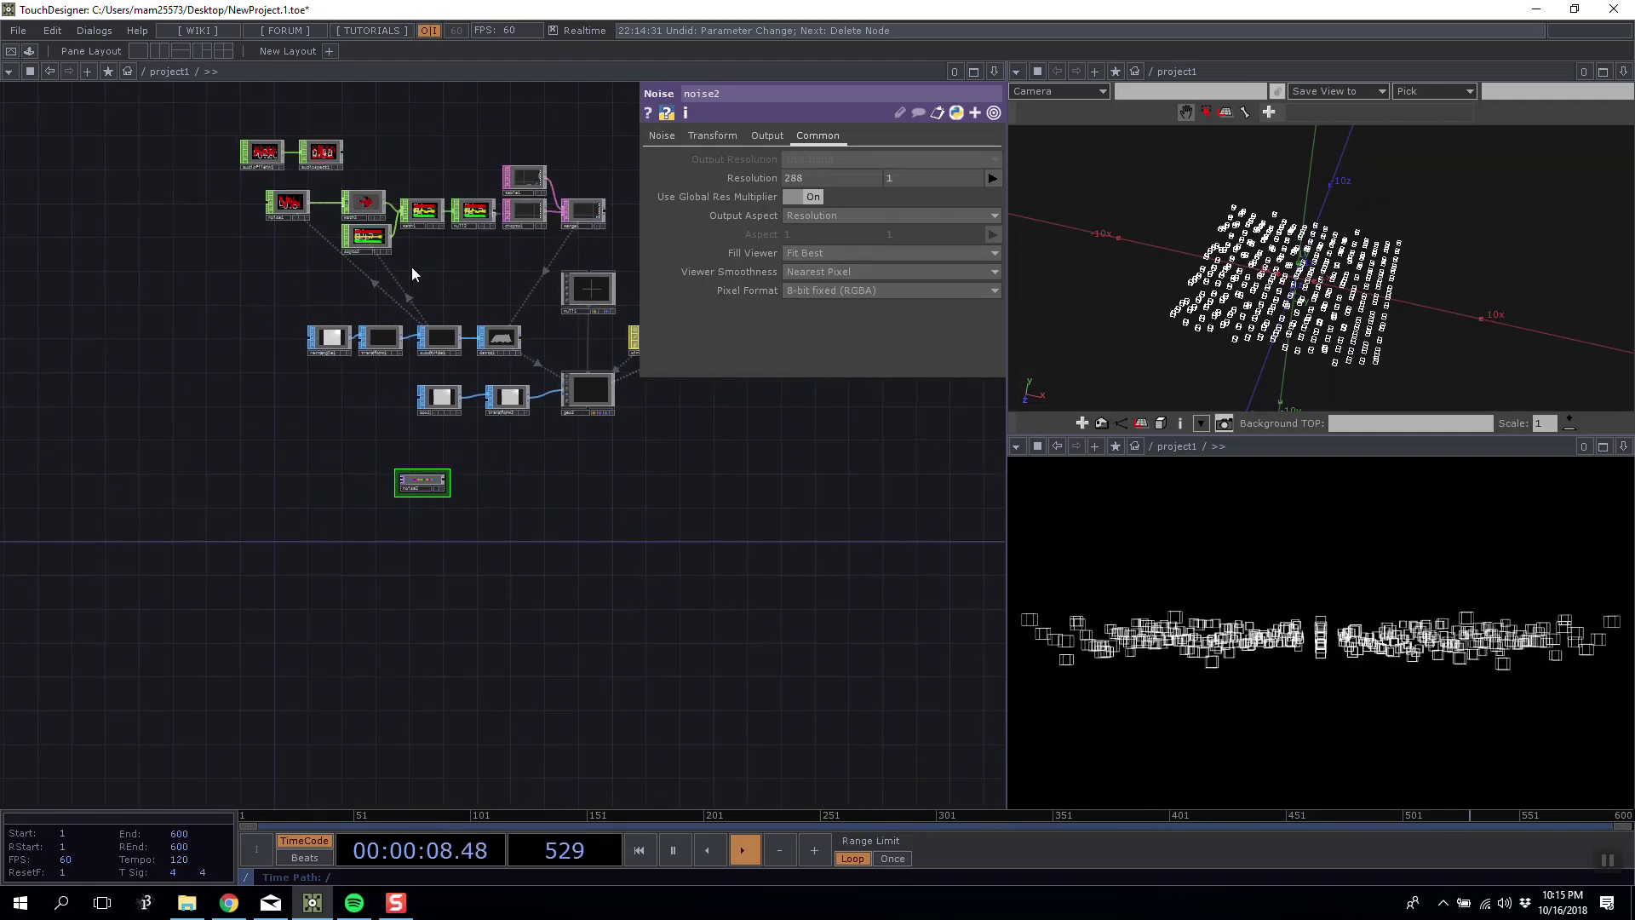
scroll(418, 273, "up", 3)
scroll(288, 316, "down", 2)
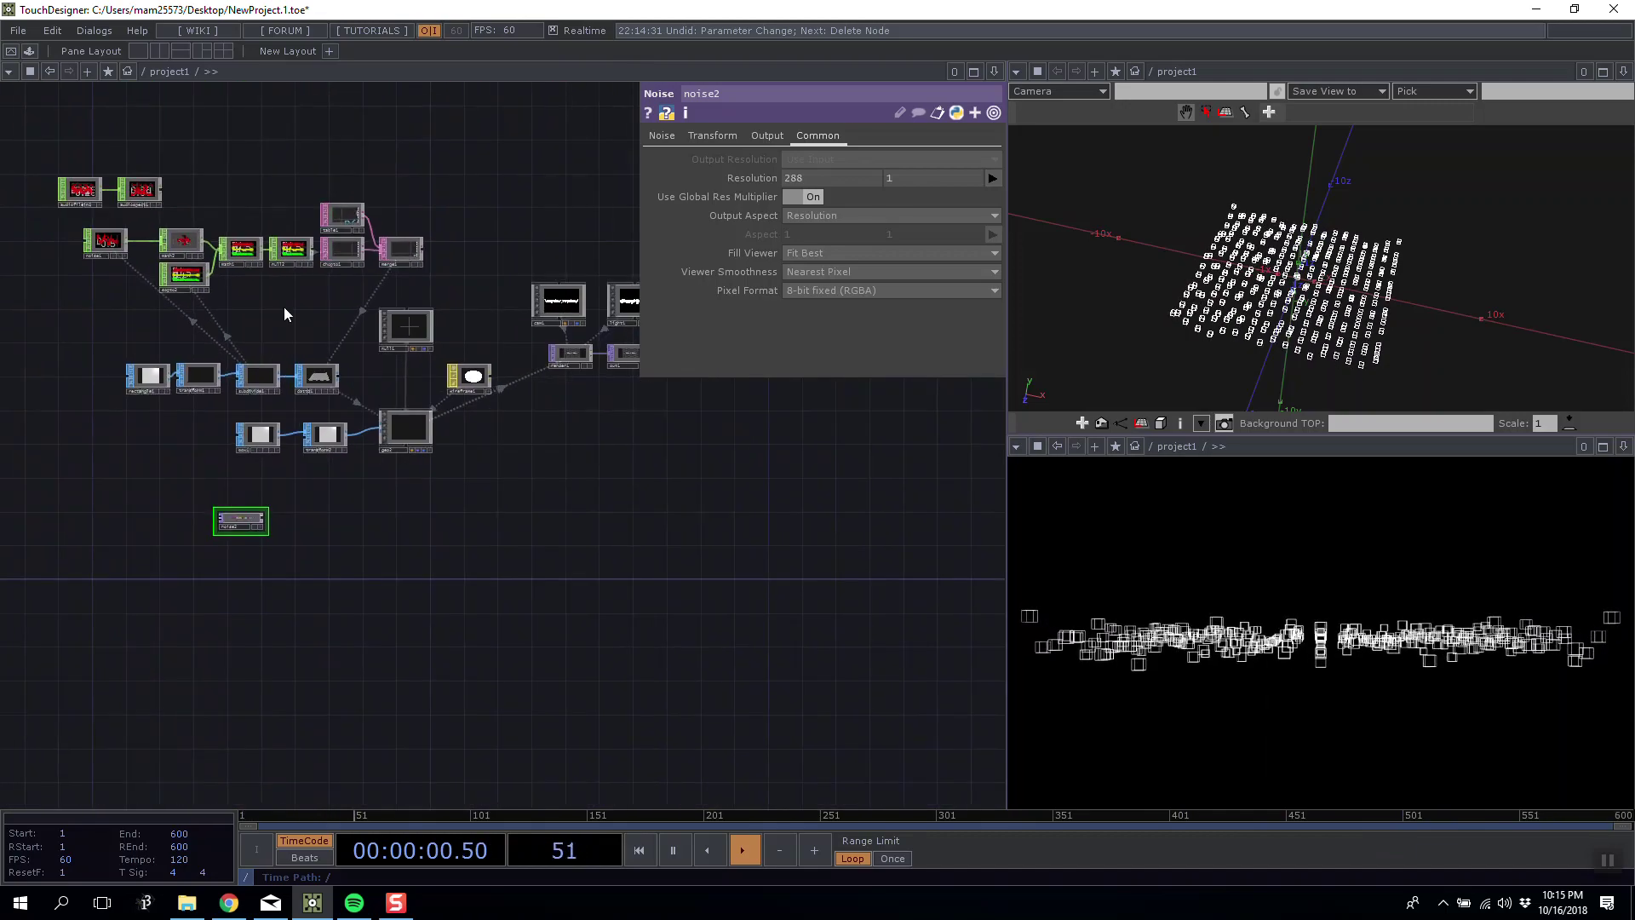
left_click_drag(216, 550, 332, 511)
scroll(330, 513, "up", 2)
left_click_drag(384, 461, 339, 429)
scroll(339, 430, "up", 3)
key("Tab")
left_click(436, 268)
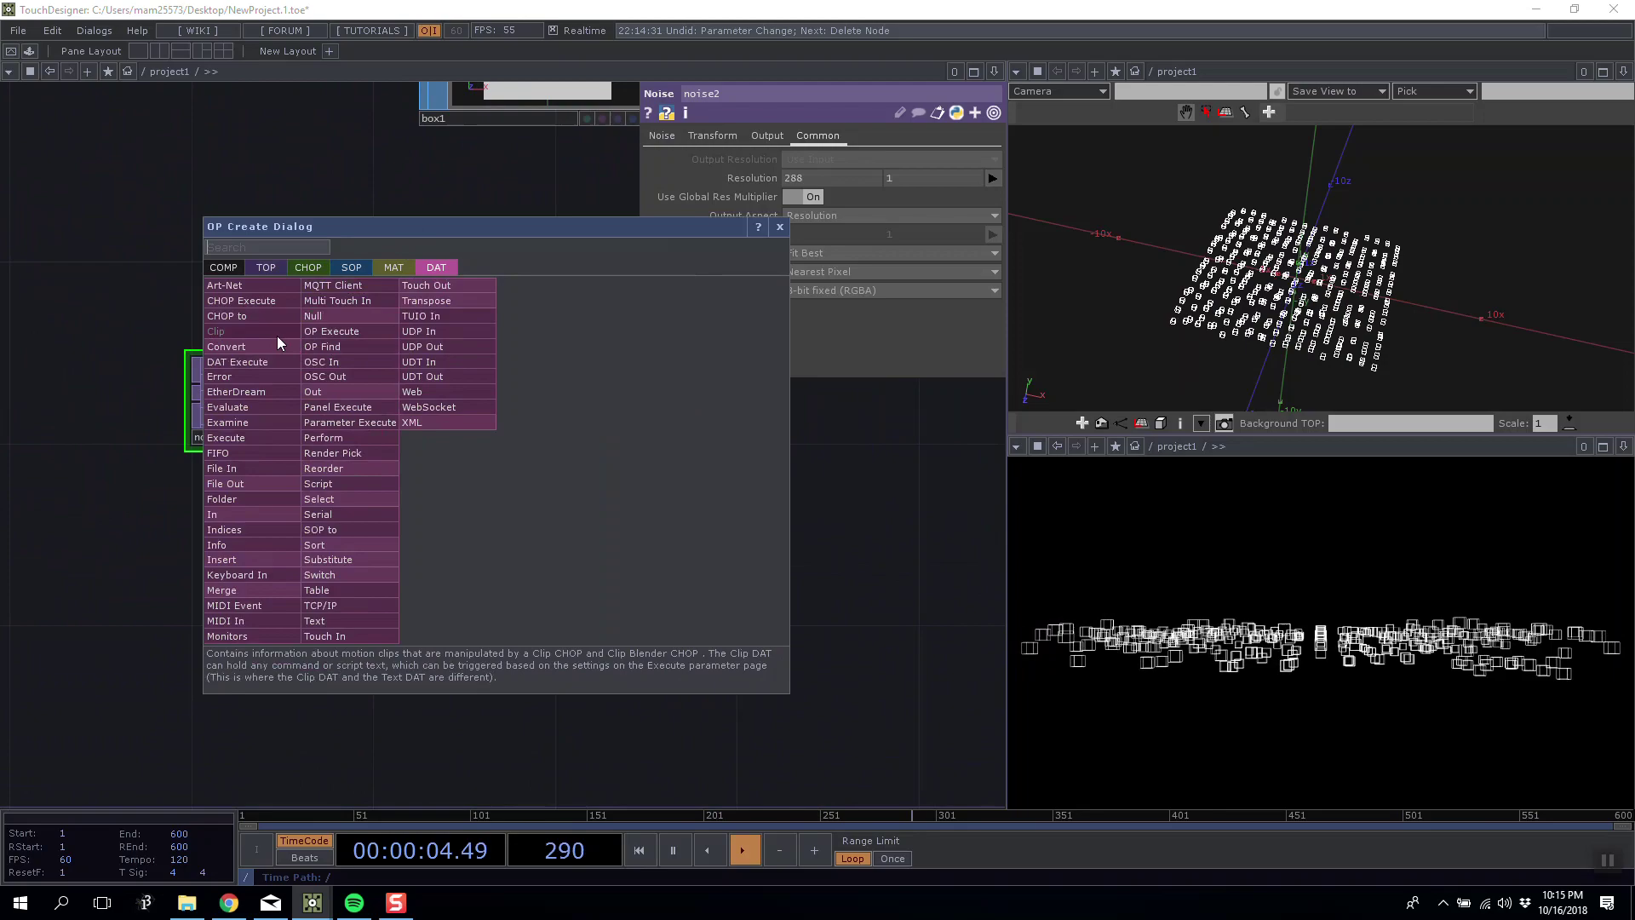
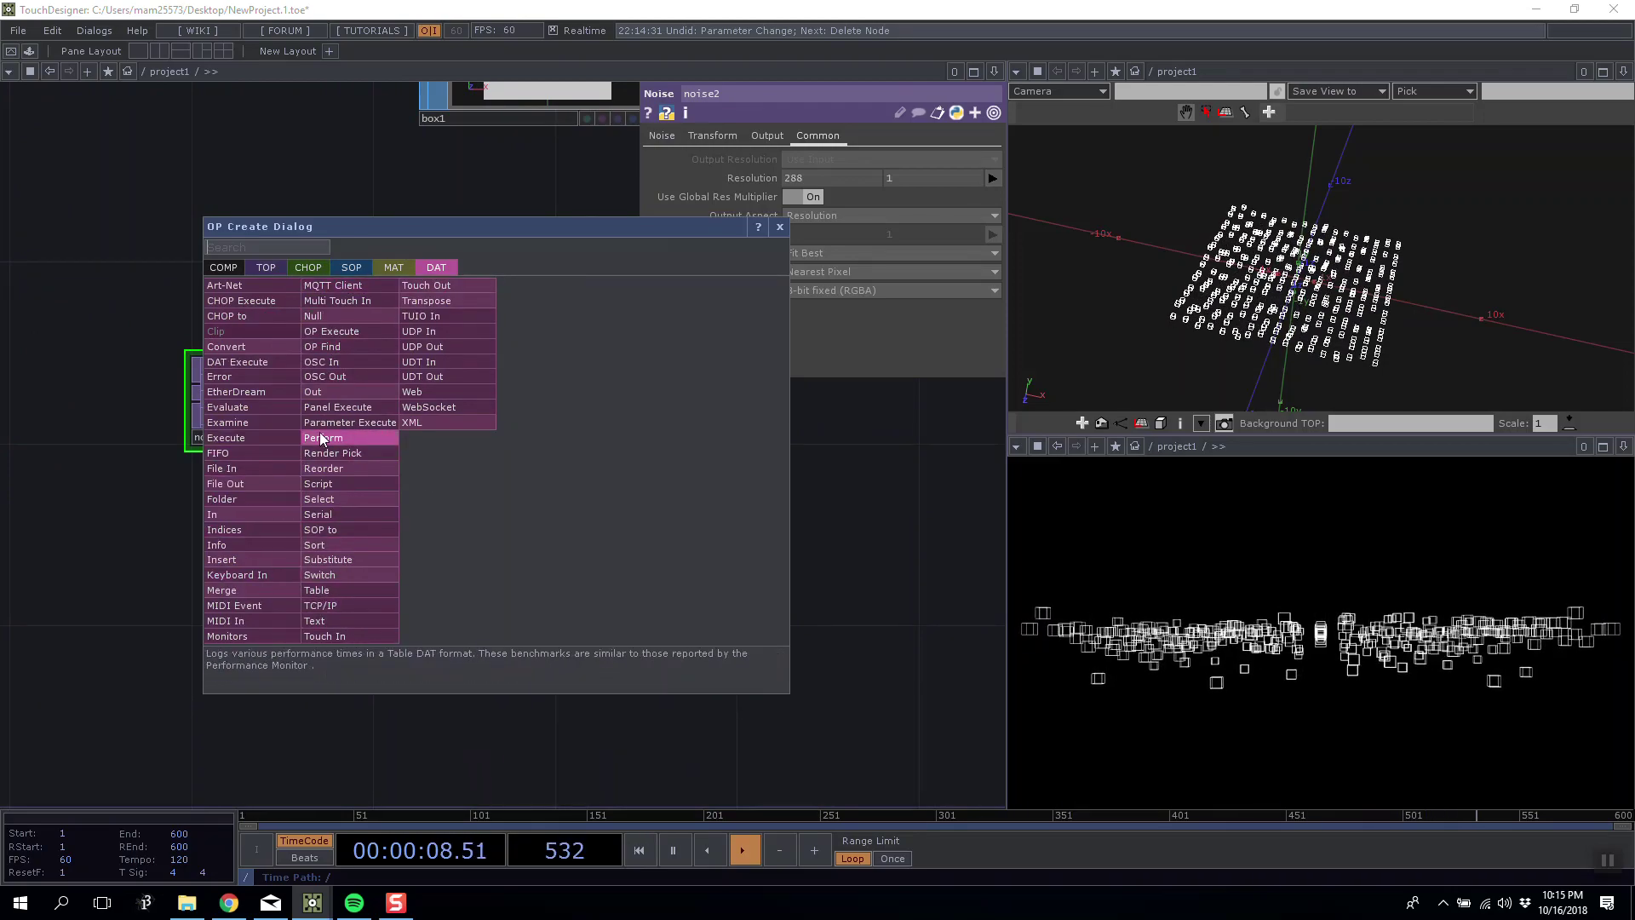
left_click(308, 268)
type("top")
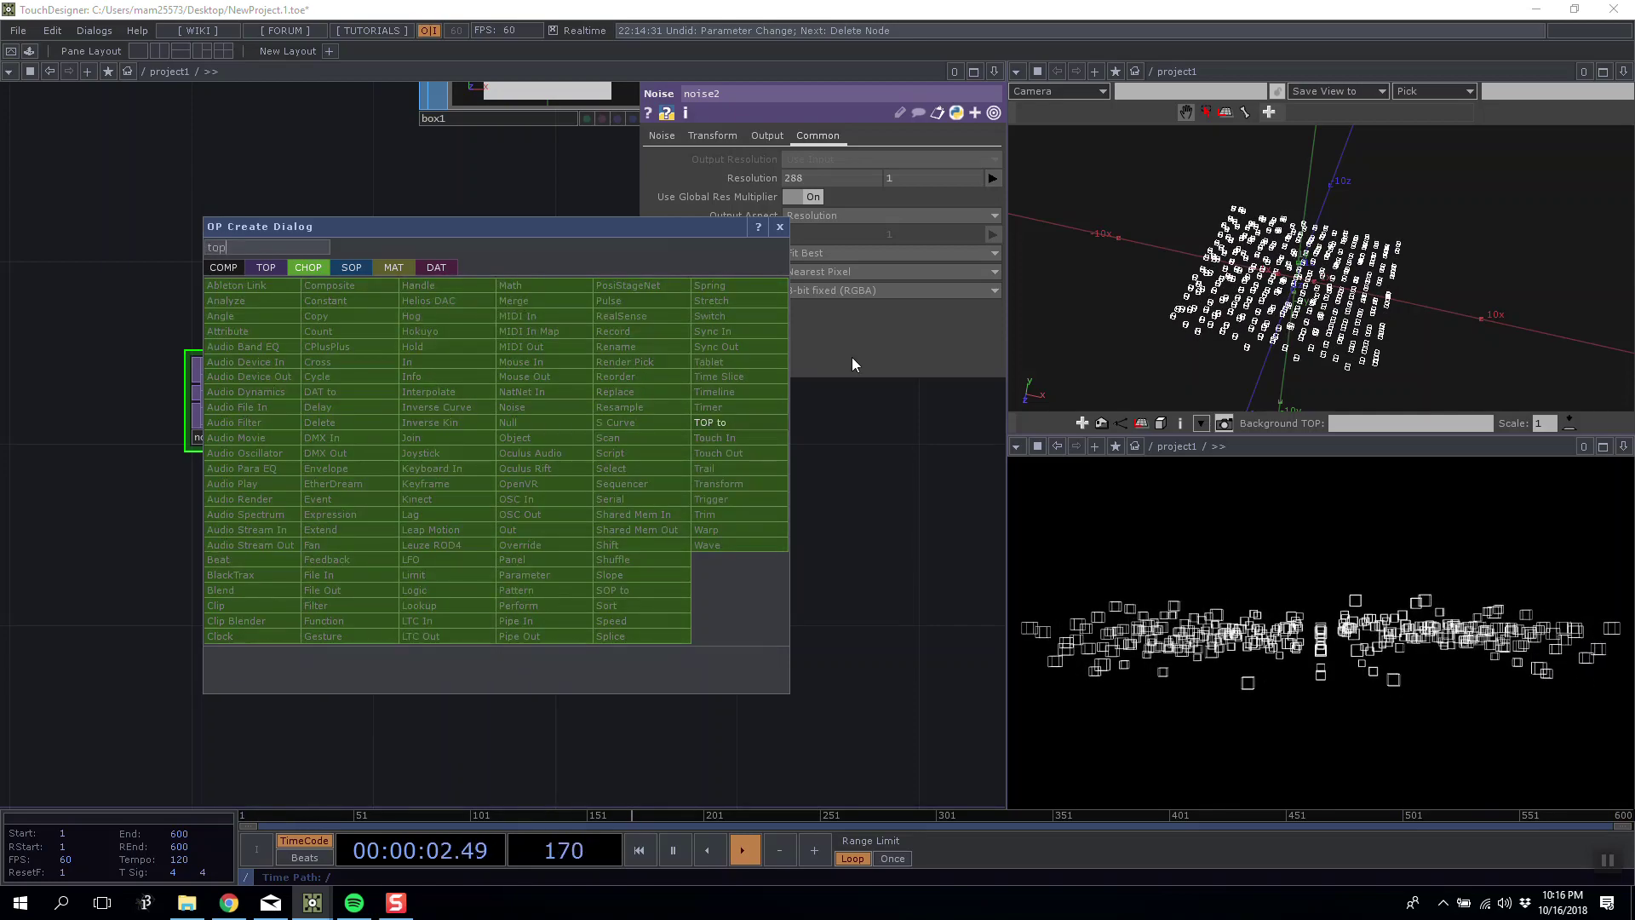
left_click(711, 422)
left_click(568, 402)
left_click_drag(402, 399, 602, 390)
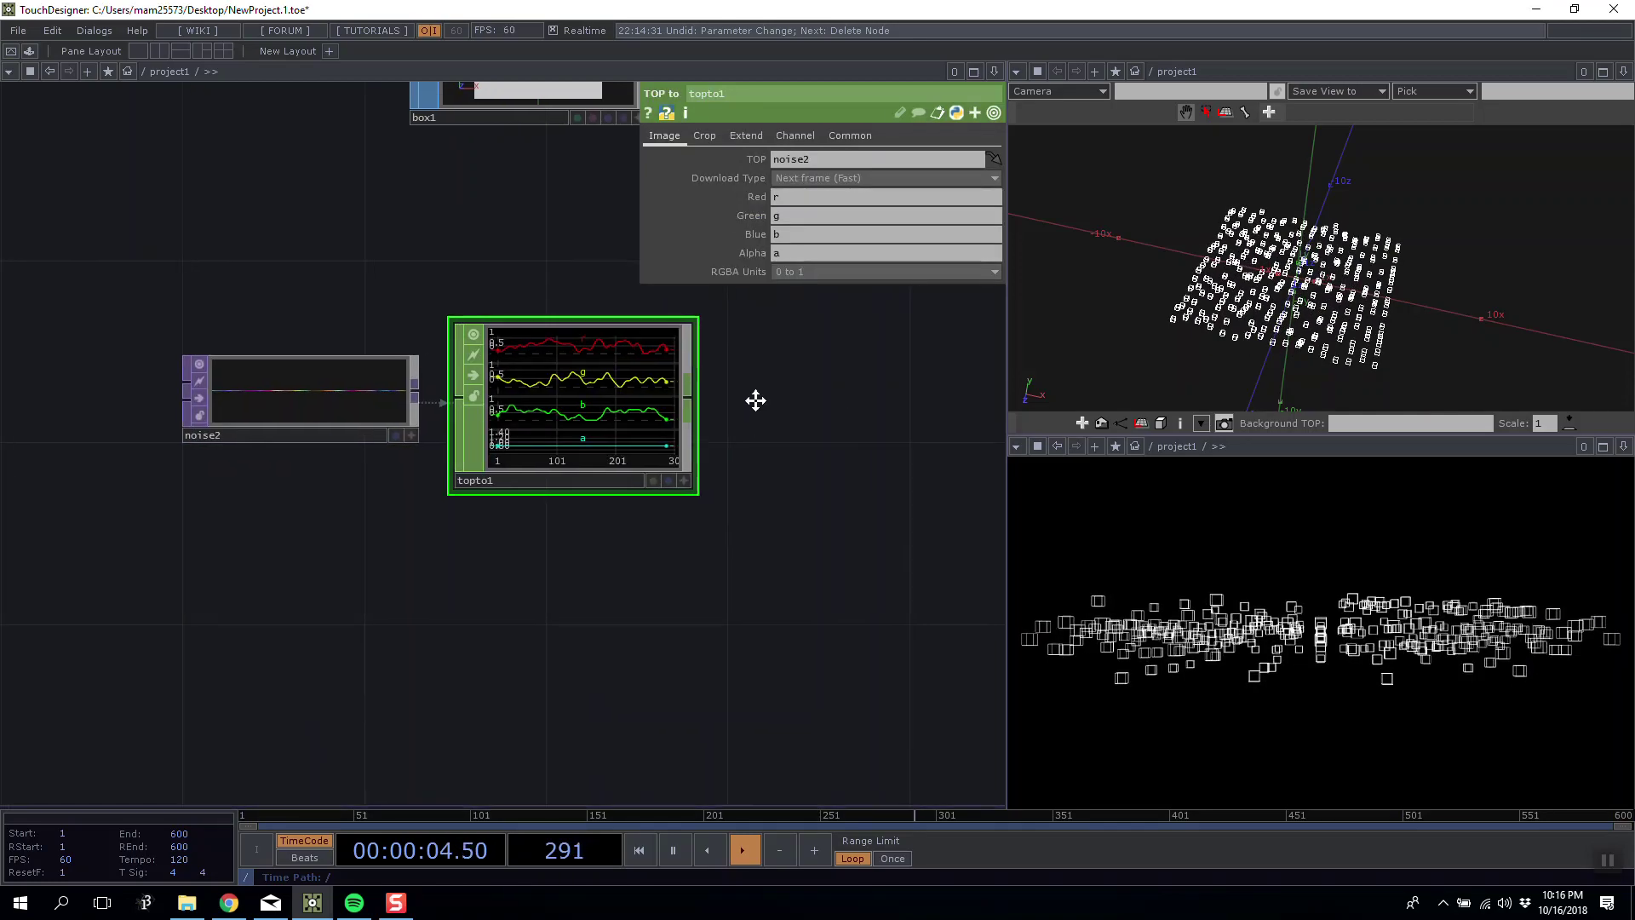
left_click_drag(800, 406, 705, 401)
key("Tab")
left_click(625, 208)
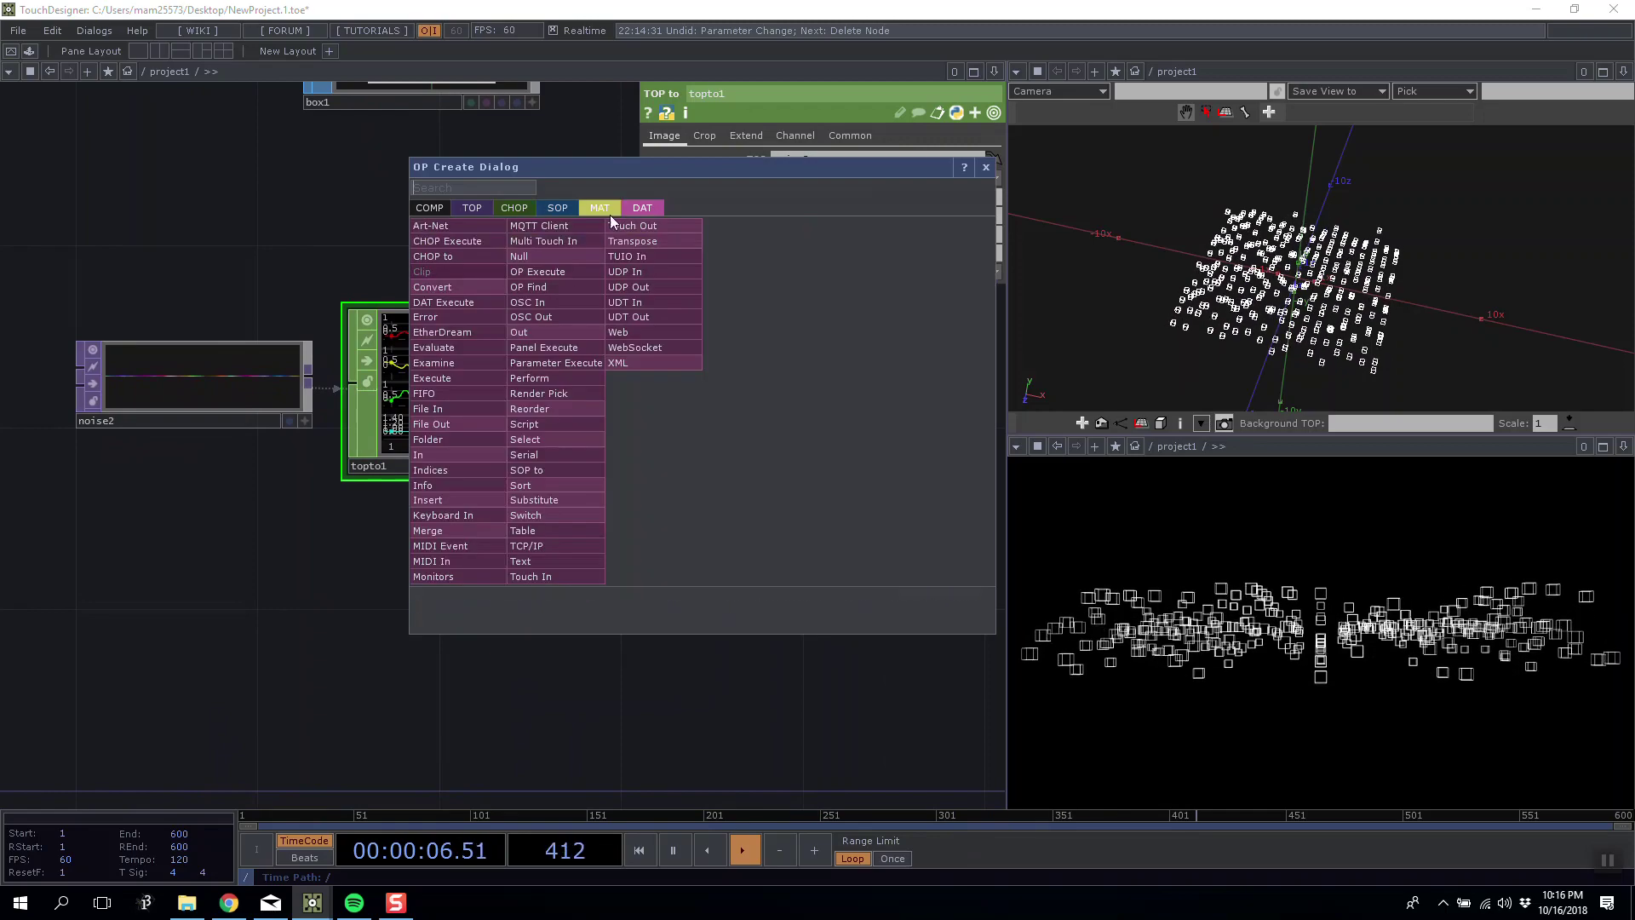
type("dat")
left_click(477, 305)
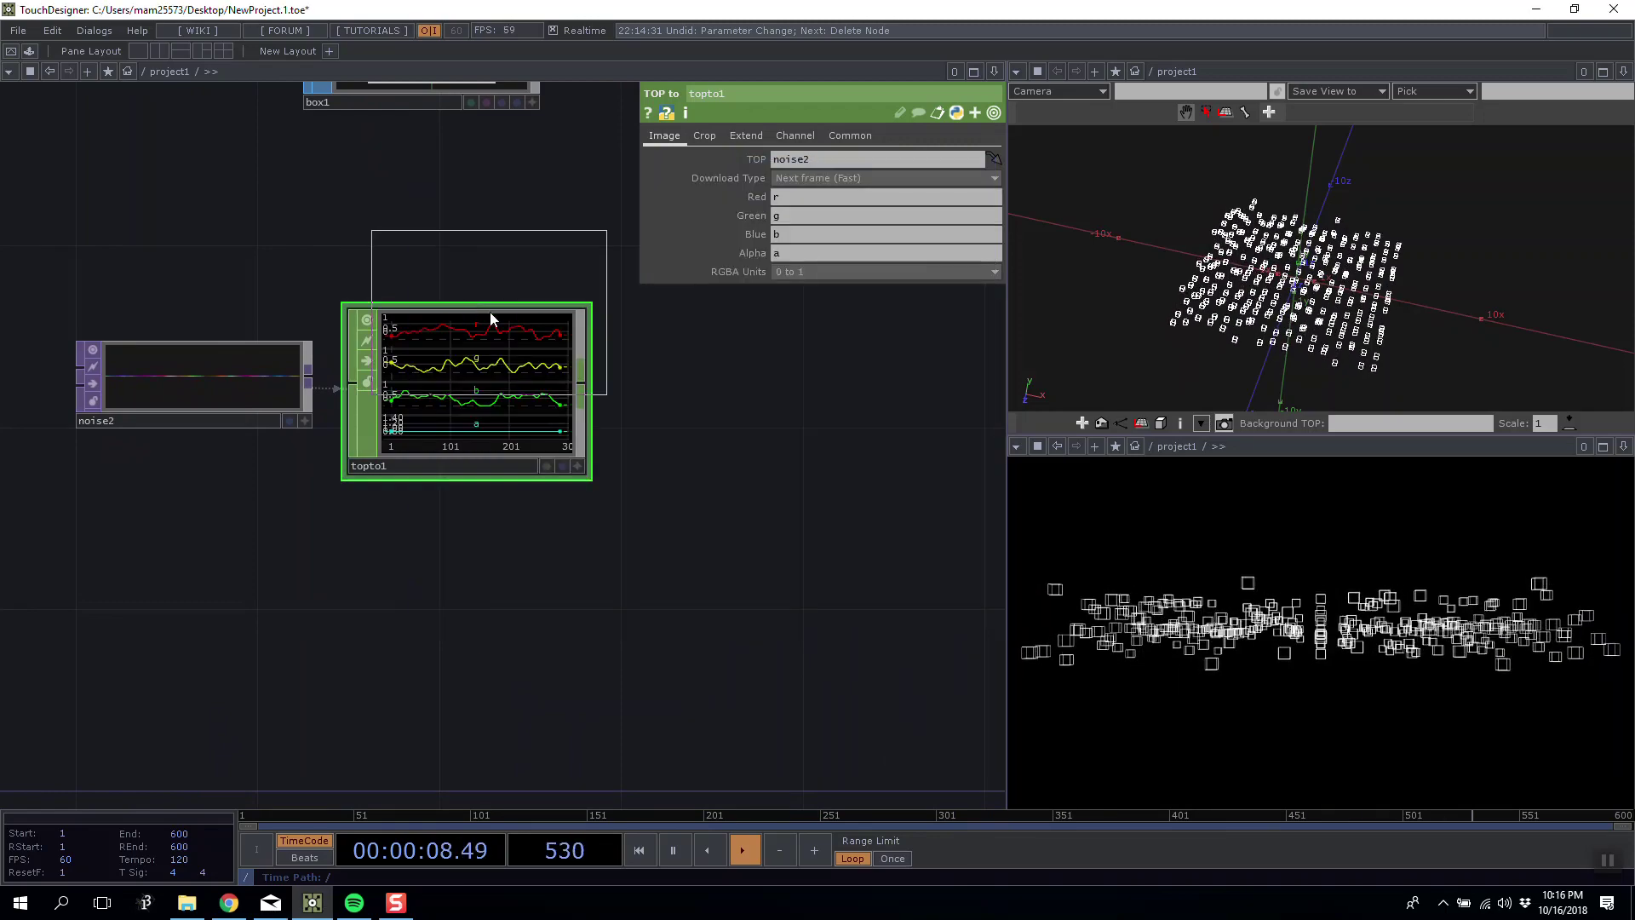
left_click(663, 570)
key("Delete")
Add a CHOP to DAT operator beside topto1 and reference topto1 as its source CHOP.
key("Tab")
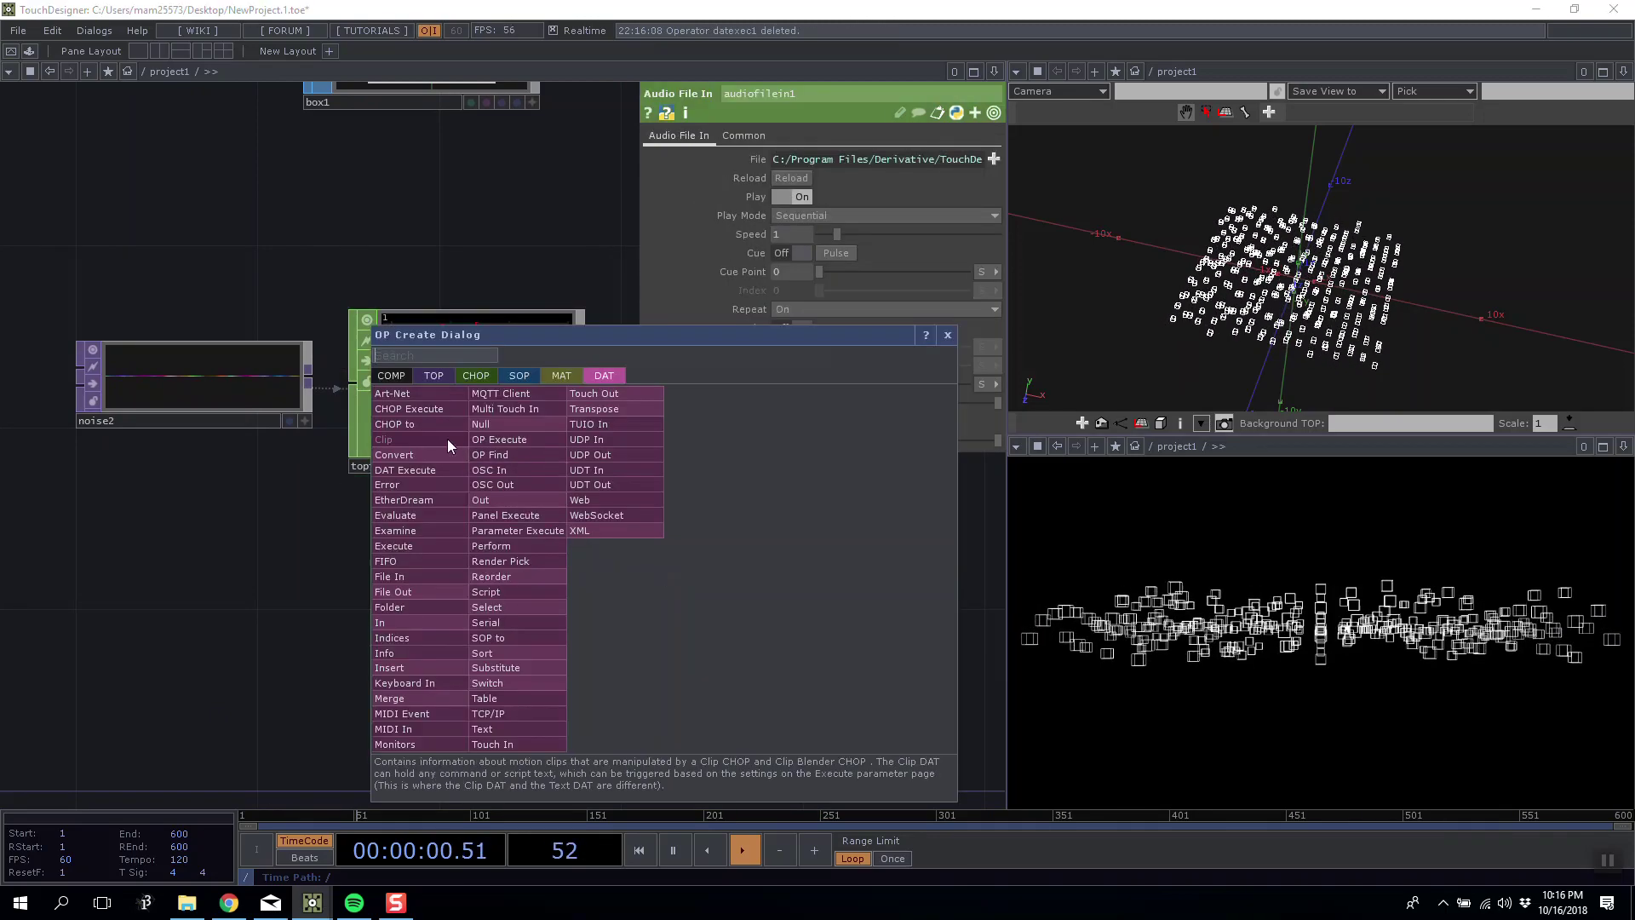
left_click(401, 425)
left_click_drag(746, 424, 747, 380)
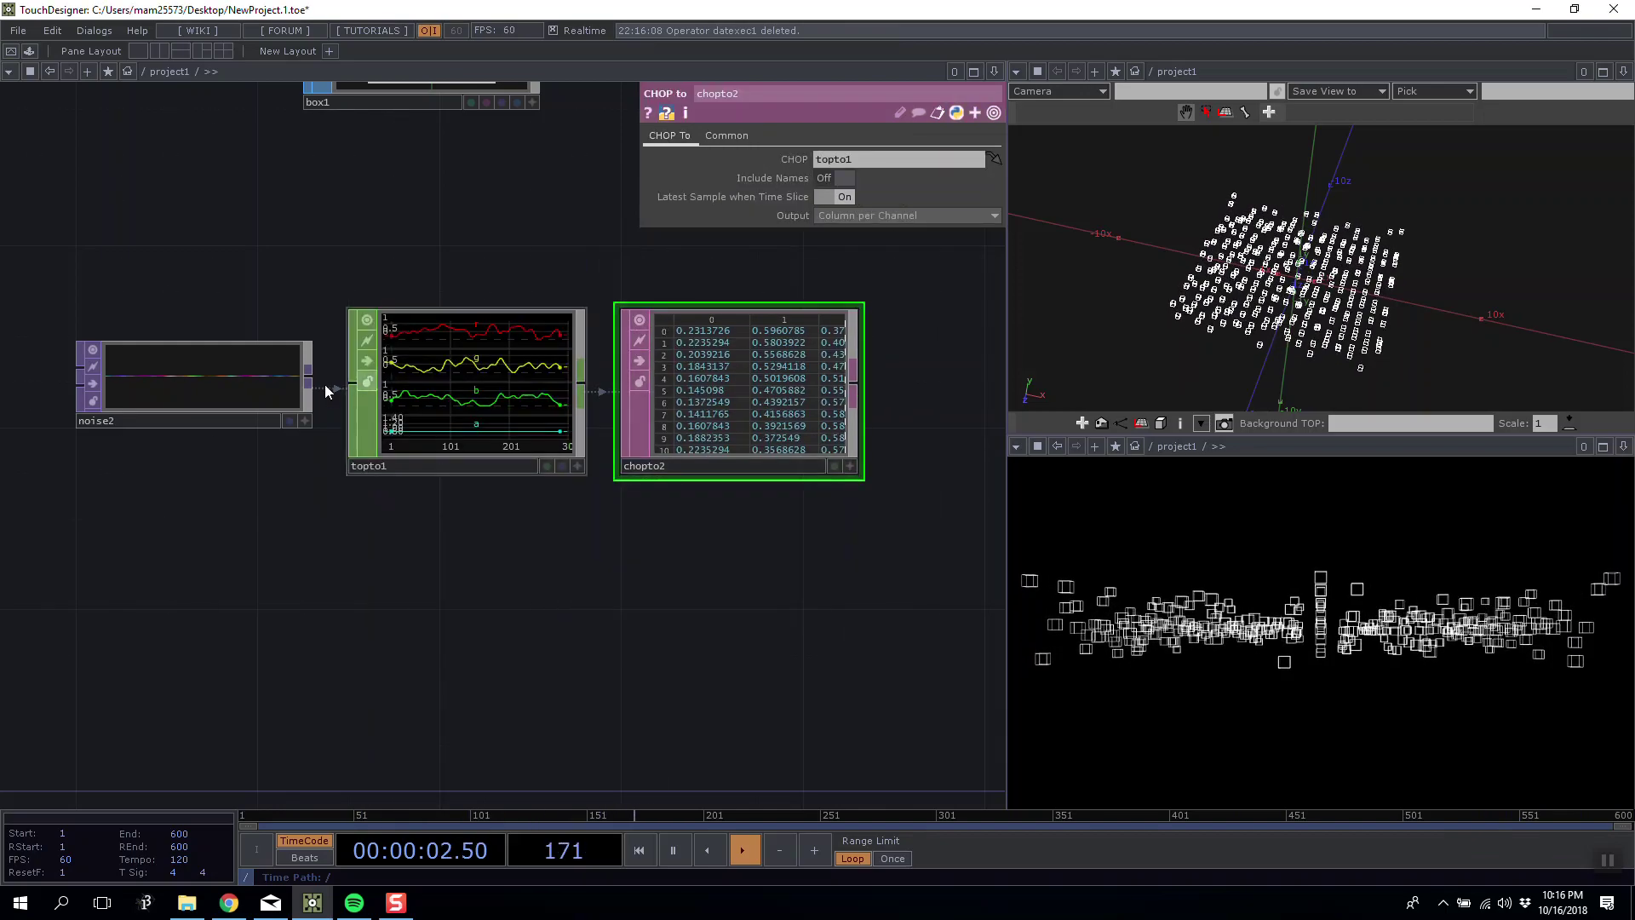
Inspect noise2's color strip and the channels that topto1 converts it into.
left_click(243, 393)
scroll(243, 392, "up", 5)
scroll(244, 363, "down", 5)
left_click(668, 135)
left_click_drag(315, 217, 240, 405)
scroll(430, 508, "up", 5)
scroll(429, 509, "down", 5)
left_click(390, 547)
left_click_drag(385, 422, 287, 386)
Turn on Include Names on chopto2 so its table columns carry the channel names.
left_click(574, 450)
left_click_drag(737, 540, 560, 536)
left_click(841, 178)
scroll(627, 544, "up", 2)
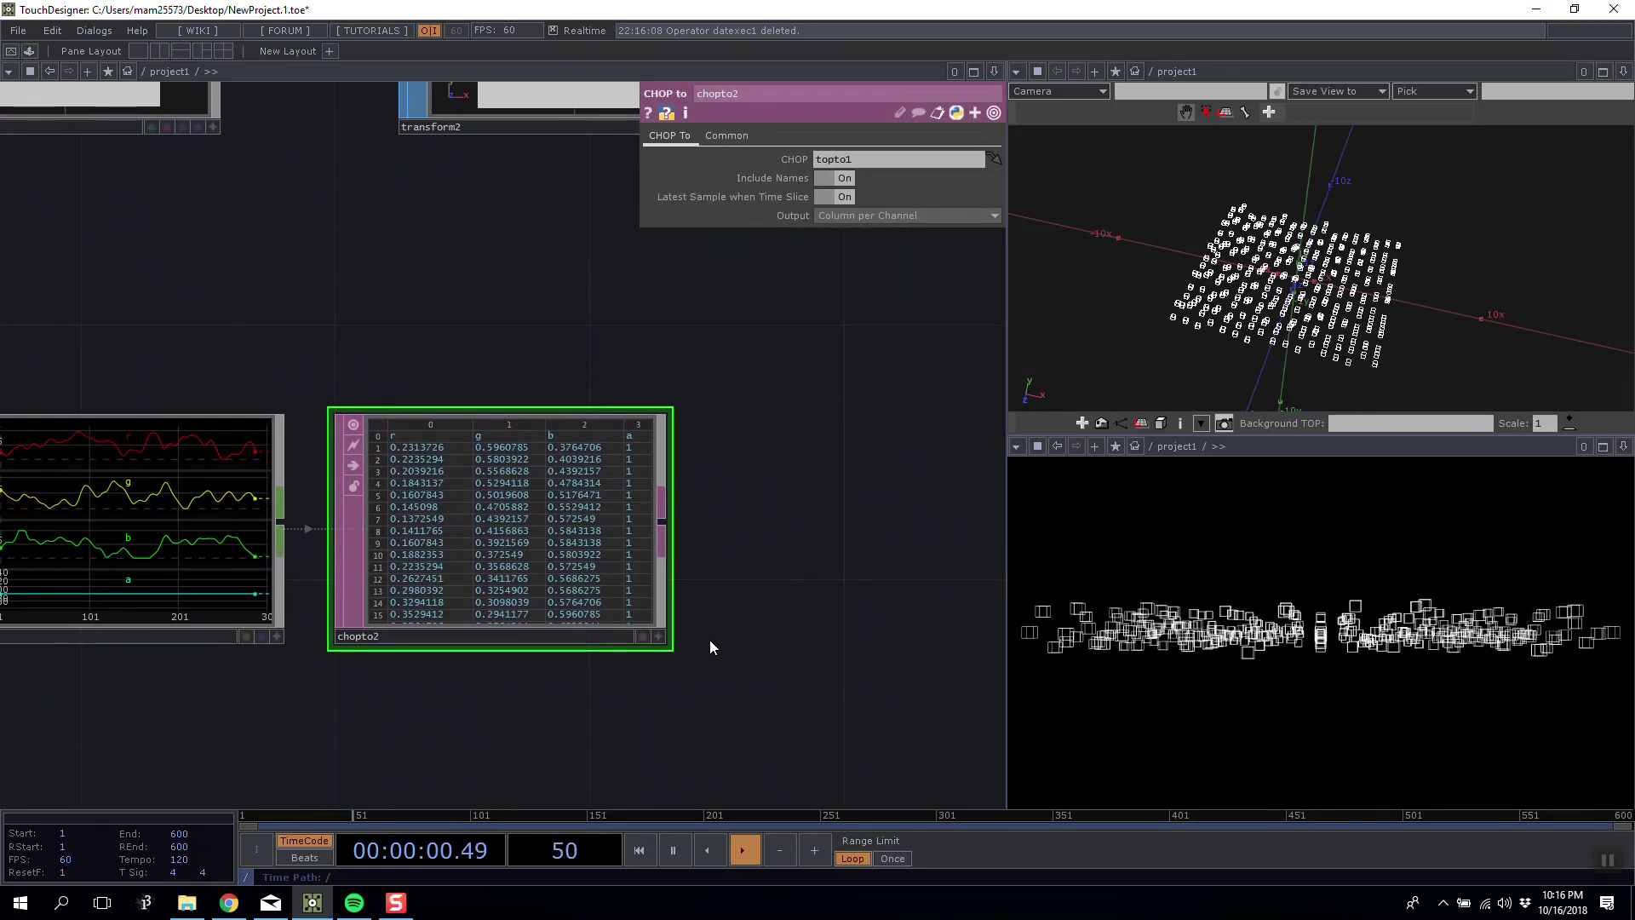
Add a Merge DAT to the network for combining the position and color tables.
scroll(708, 640, "right", 2)
scroll(651, 561, "down", 3)
key("Tab")
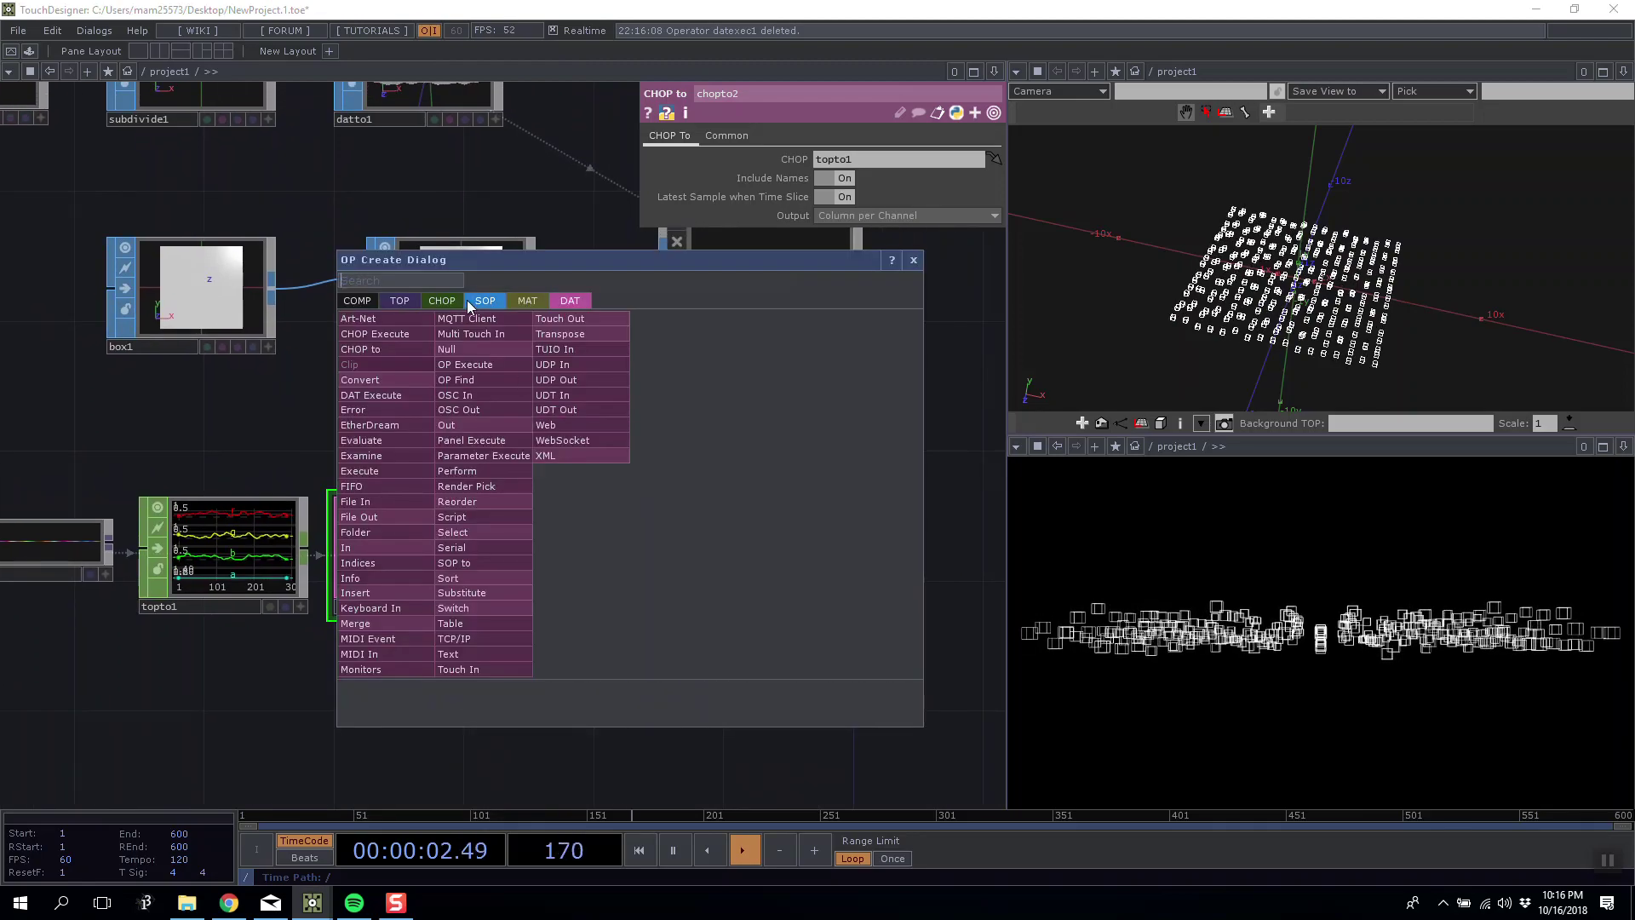
type("merge")
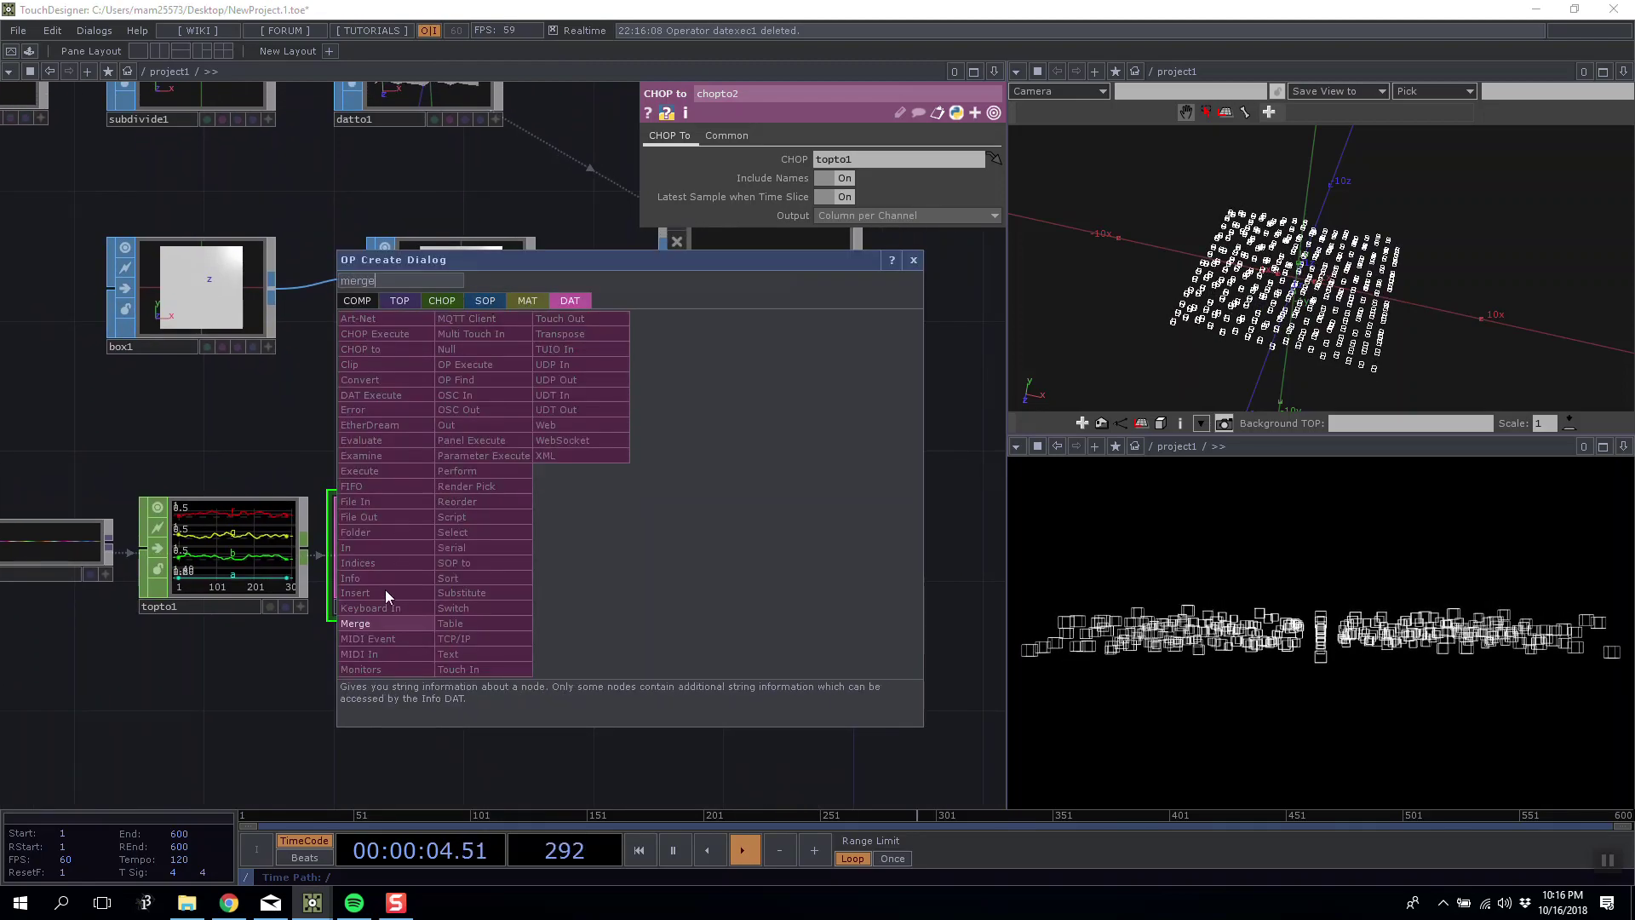
left_click(362, 624)
left_click(298, 322)
Add a Null DAT after merge1 and assign it as datto1's Points DAT.
scroll(532, 404, "up", 3)
scroll(539, 385, "down", 3)
scroll(538, 385, "right", 2)
key("Tab")
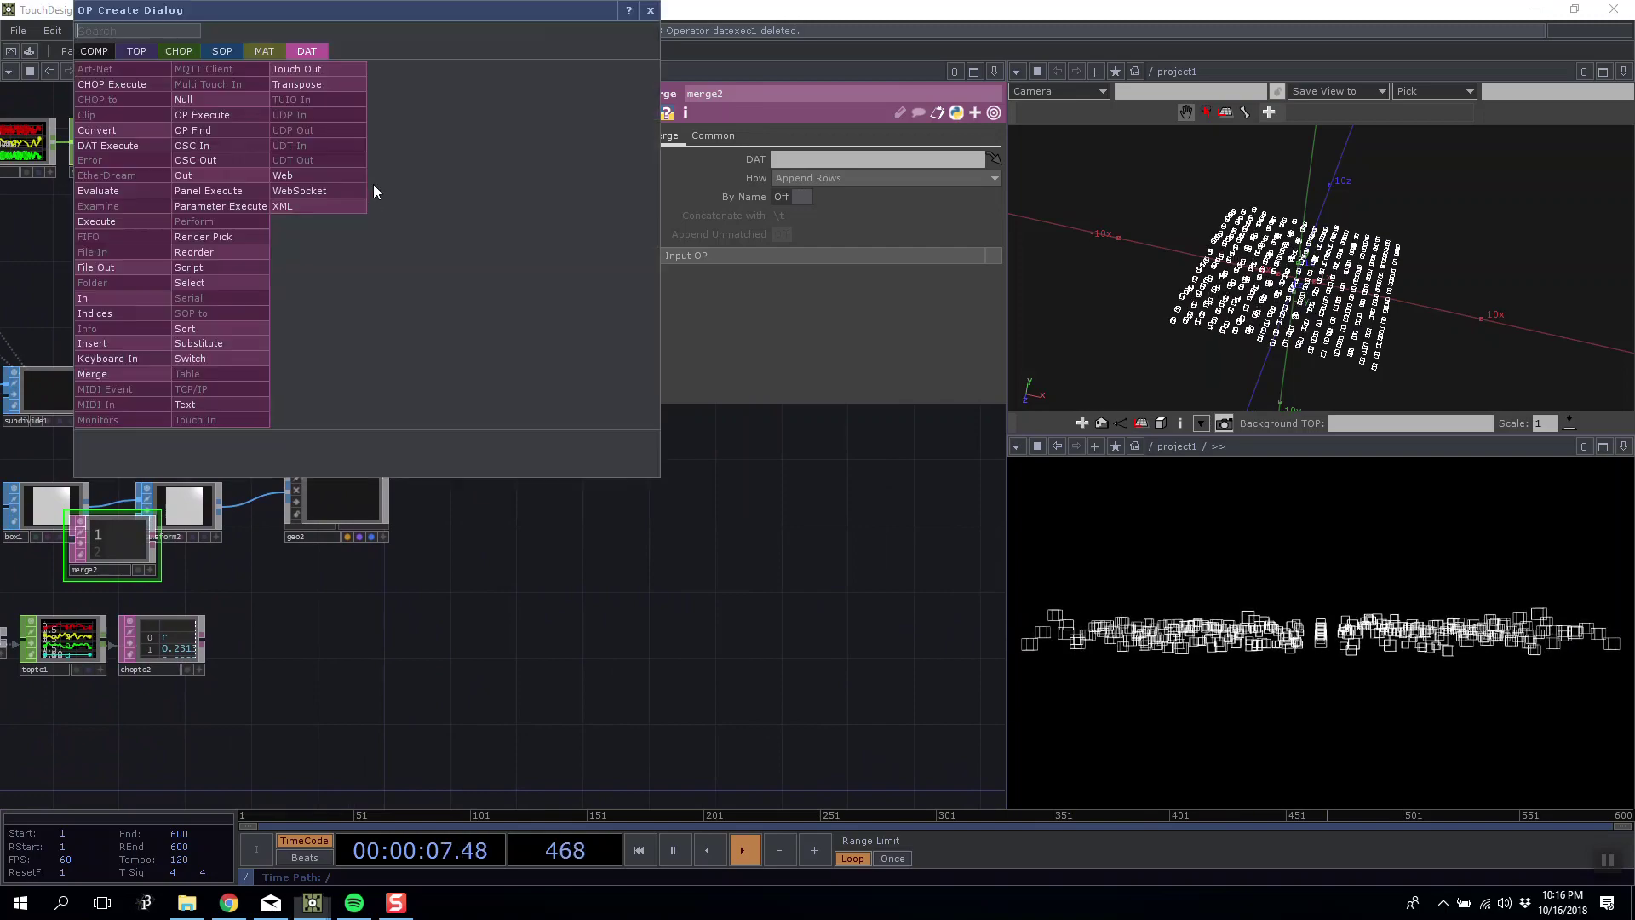
left_click(205, 99)
left_click(479, 209)
left_click_drag(479, 207, 173, 382)
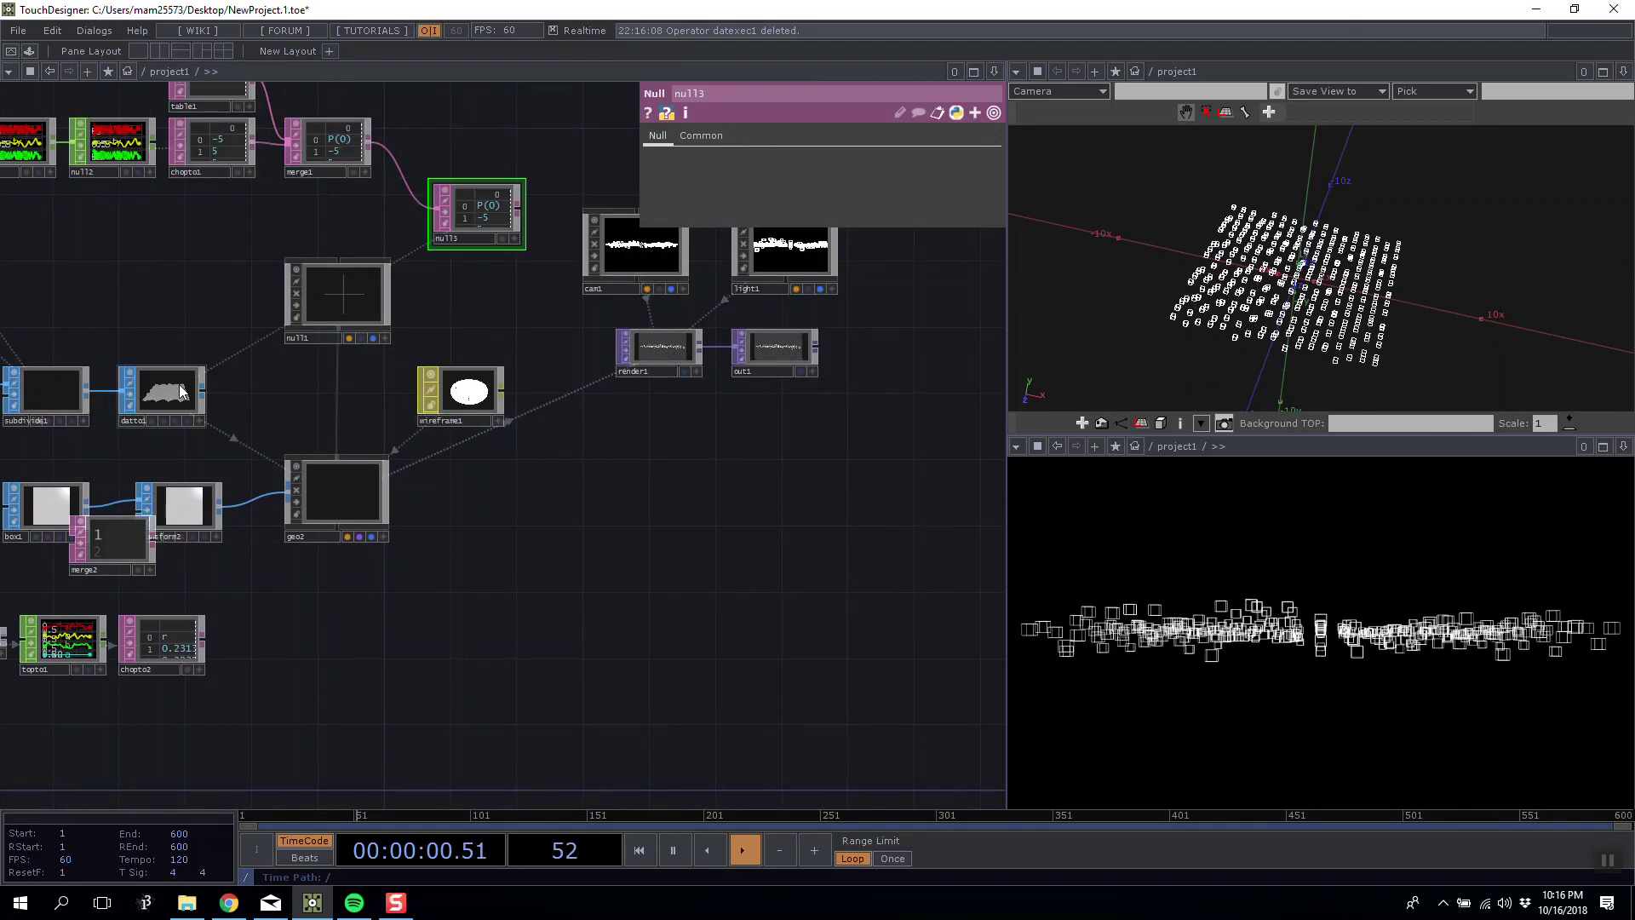
left_click_drag(180, 320, 244, 307)
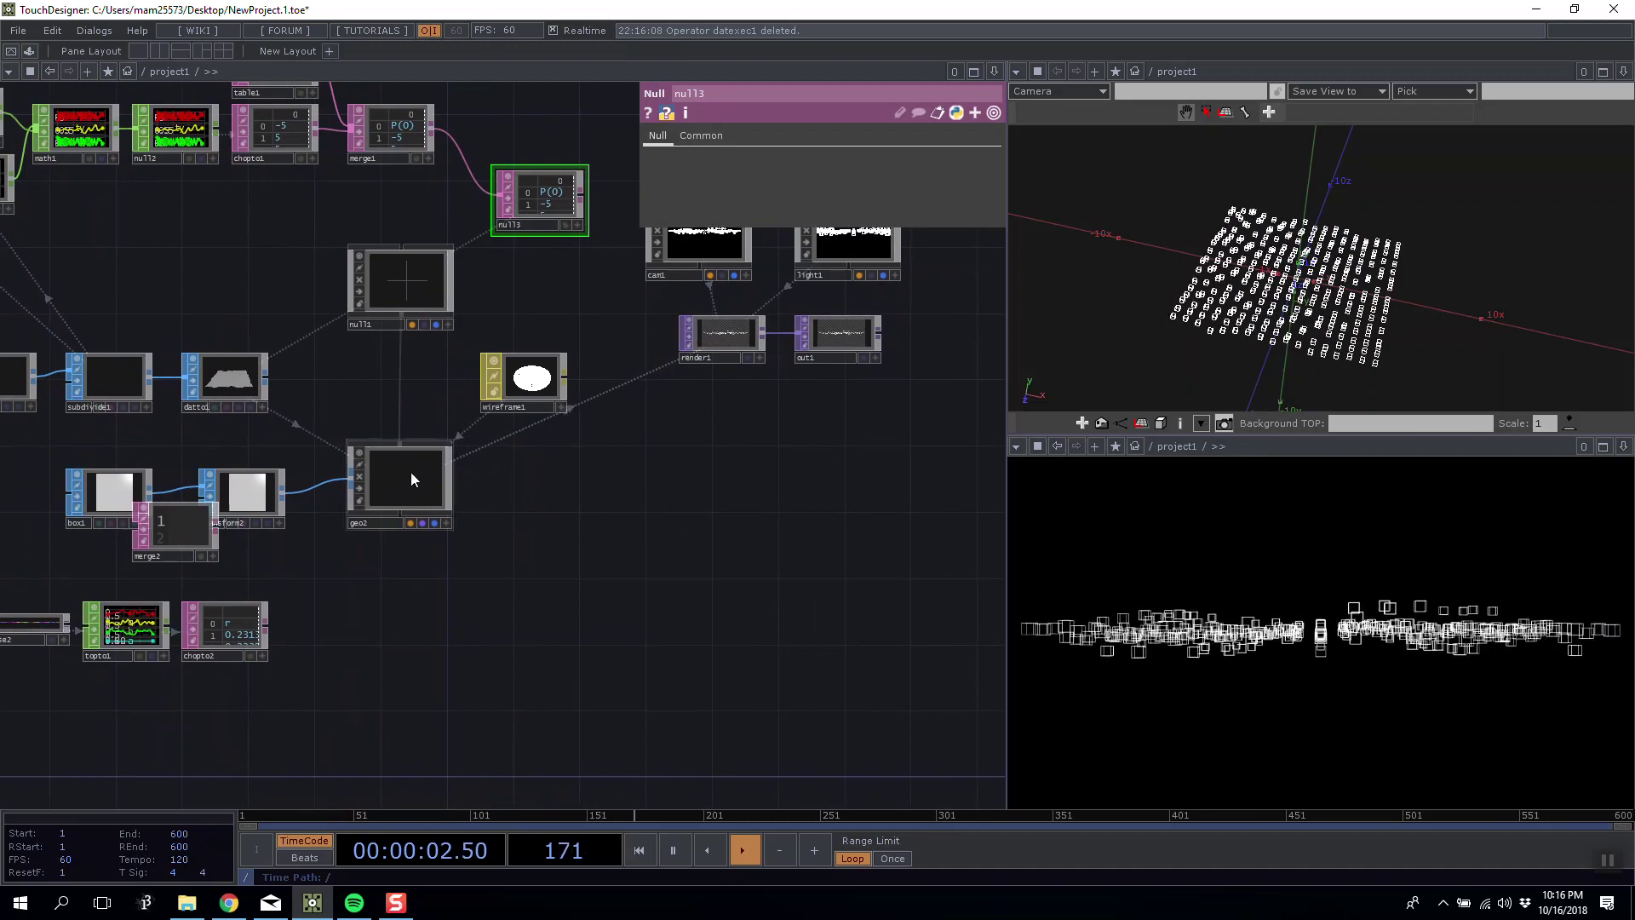
Move merge2 below chopto1 and wire merge1 and chopto2 into its input.
left_click_drag(174, 530, 568, 283)
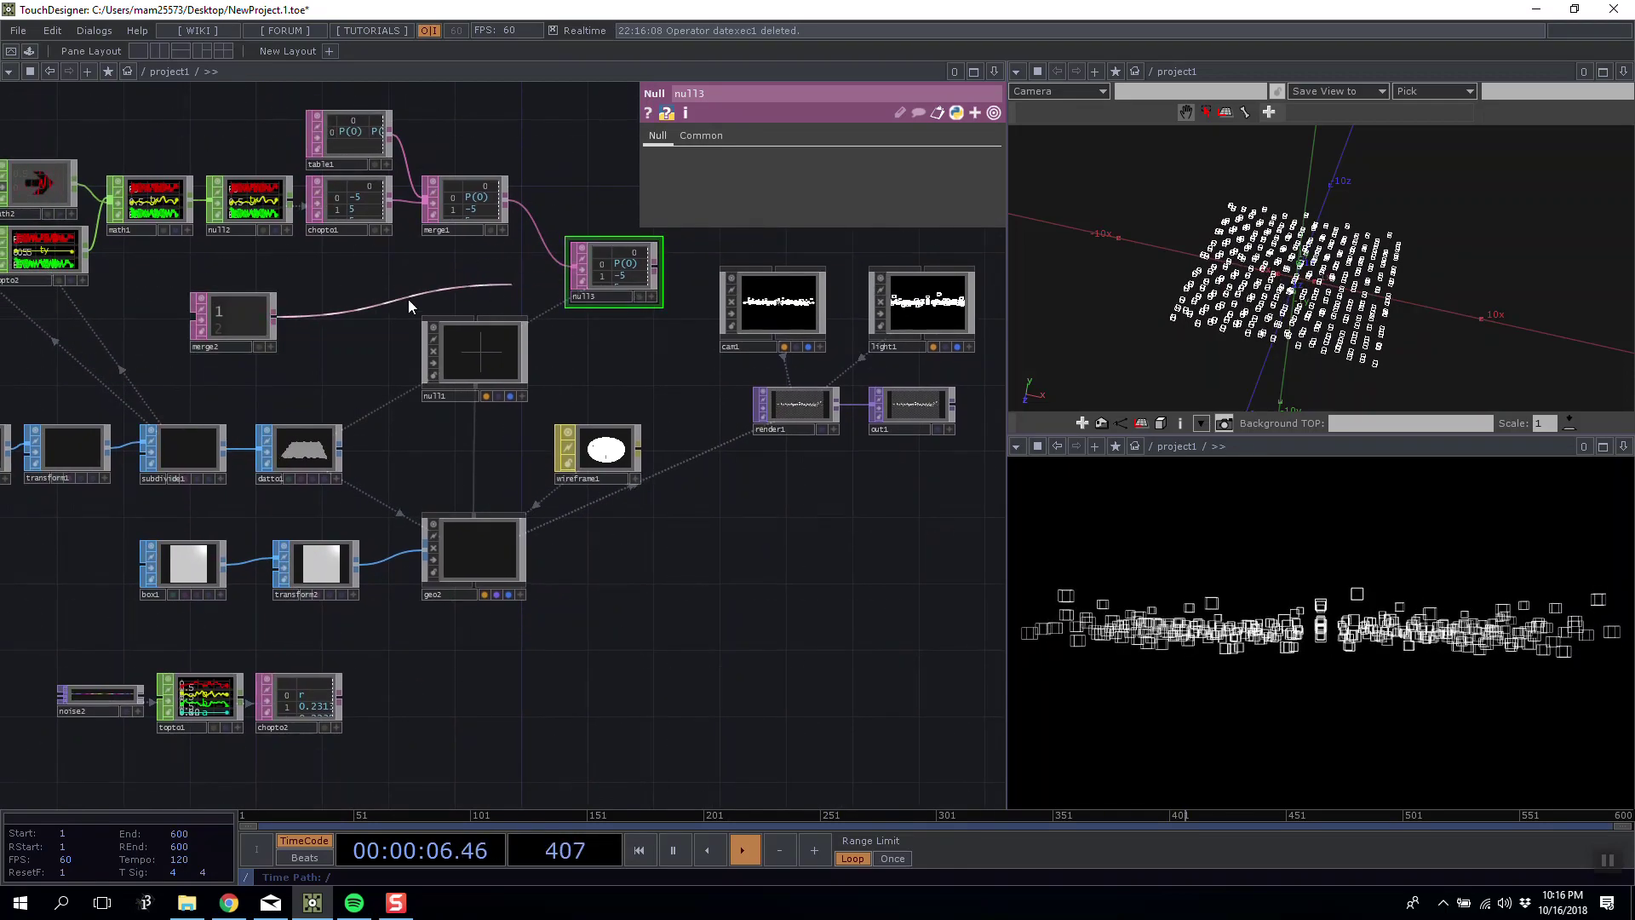
key("ctrl+z")
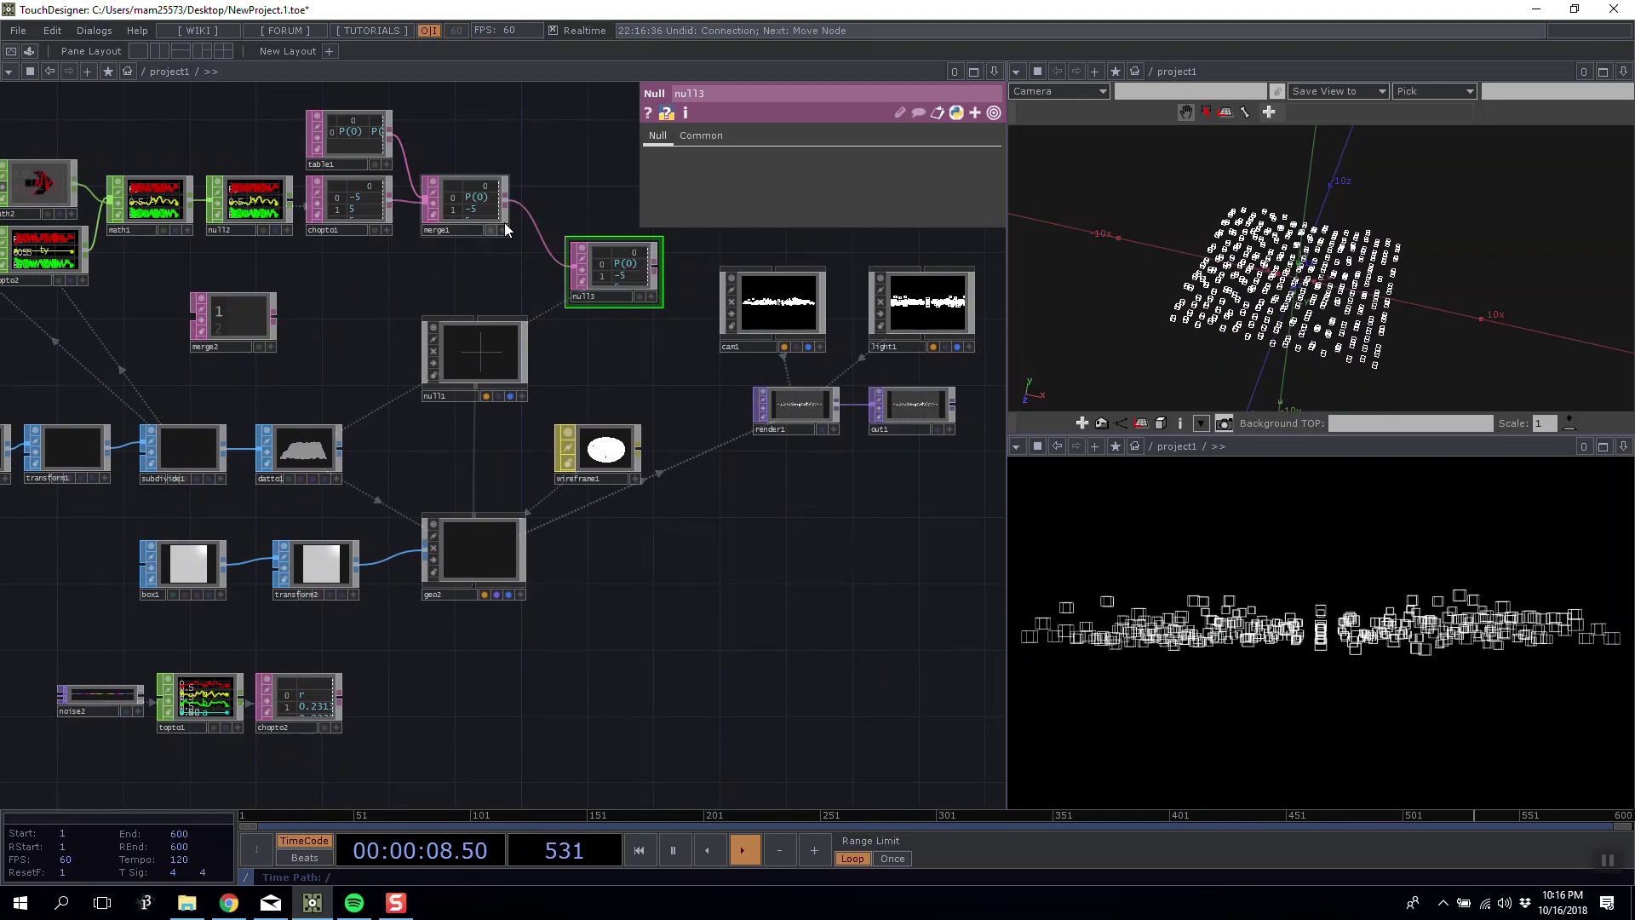
left_click_drag(506, 201, 190, 317)
left_click_drag(344, 698, 239, 324)
left_click(238, 324)
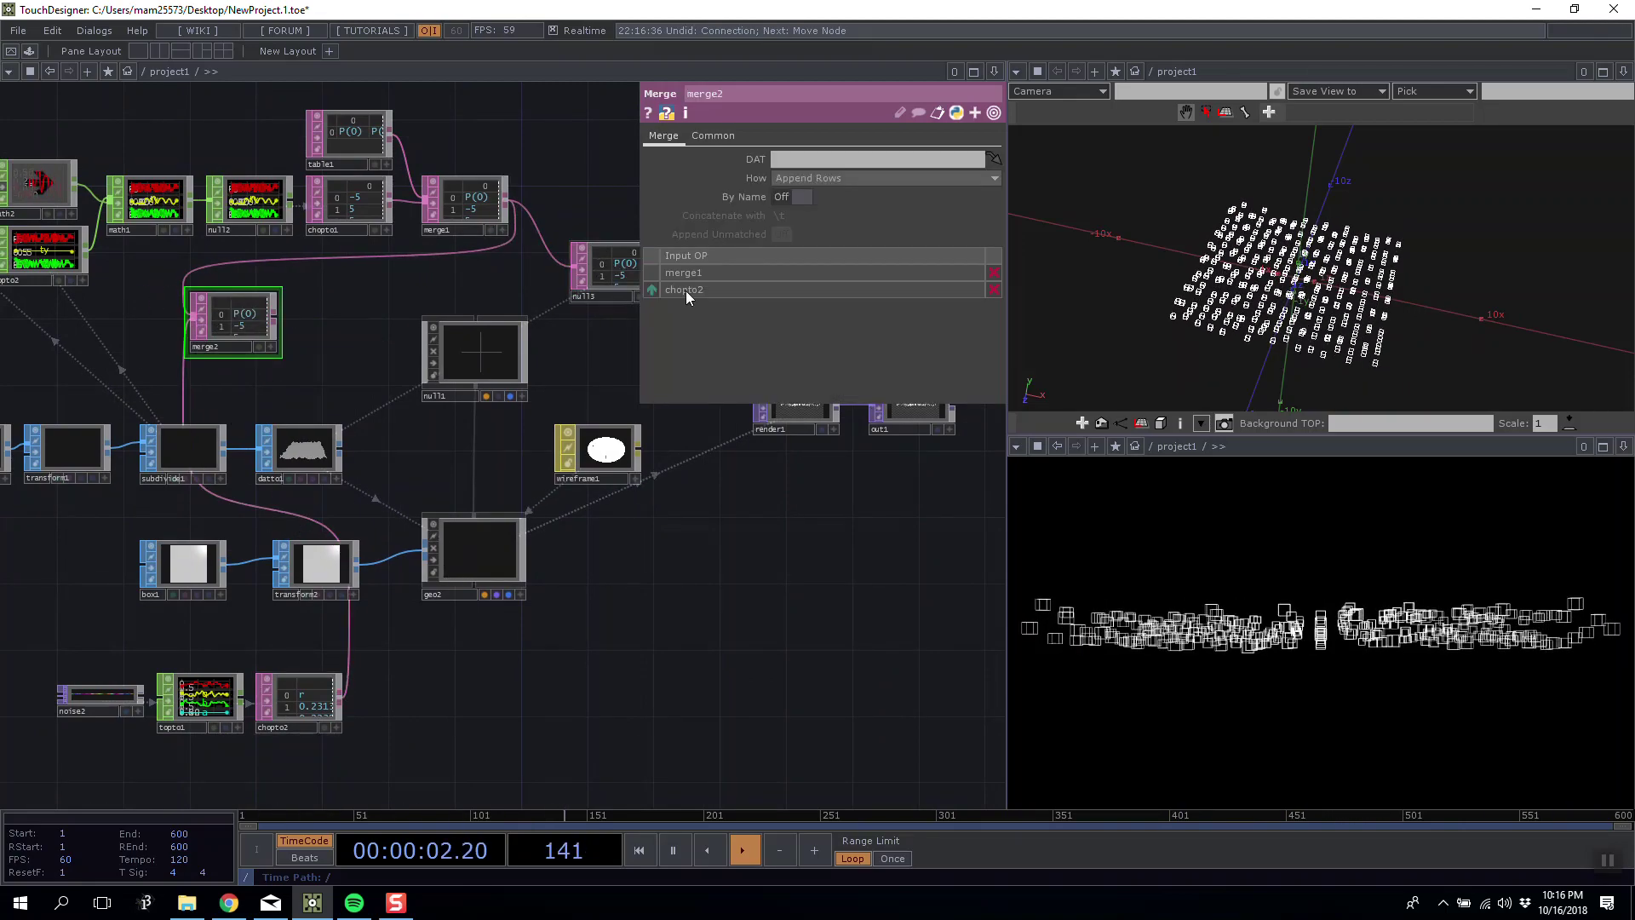
Set merge2's How to Append Columns and connect its output to null3.
left_click(825, 183)
left_click(820, 211)
scroll(332, 328, "up", 5)
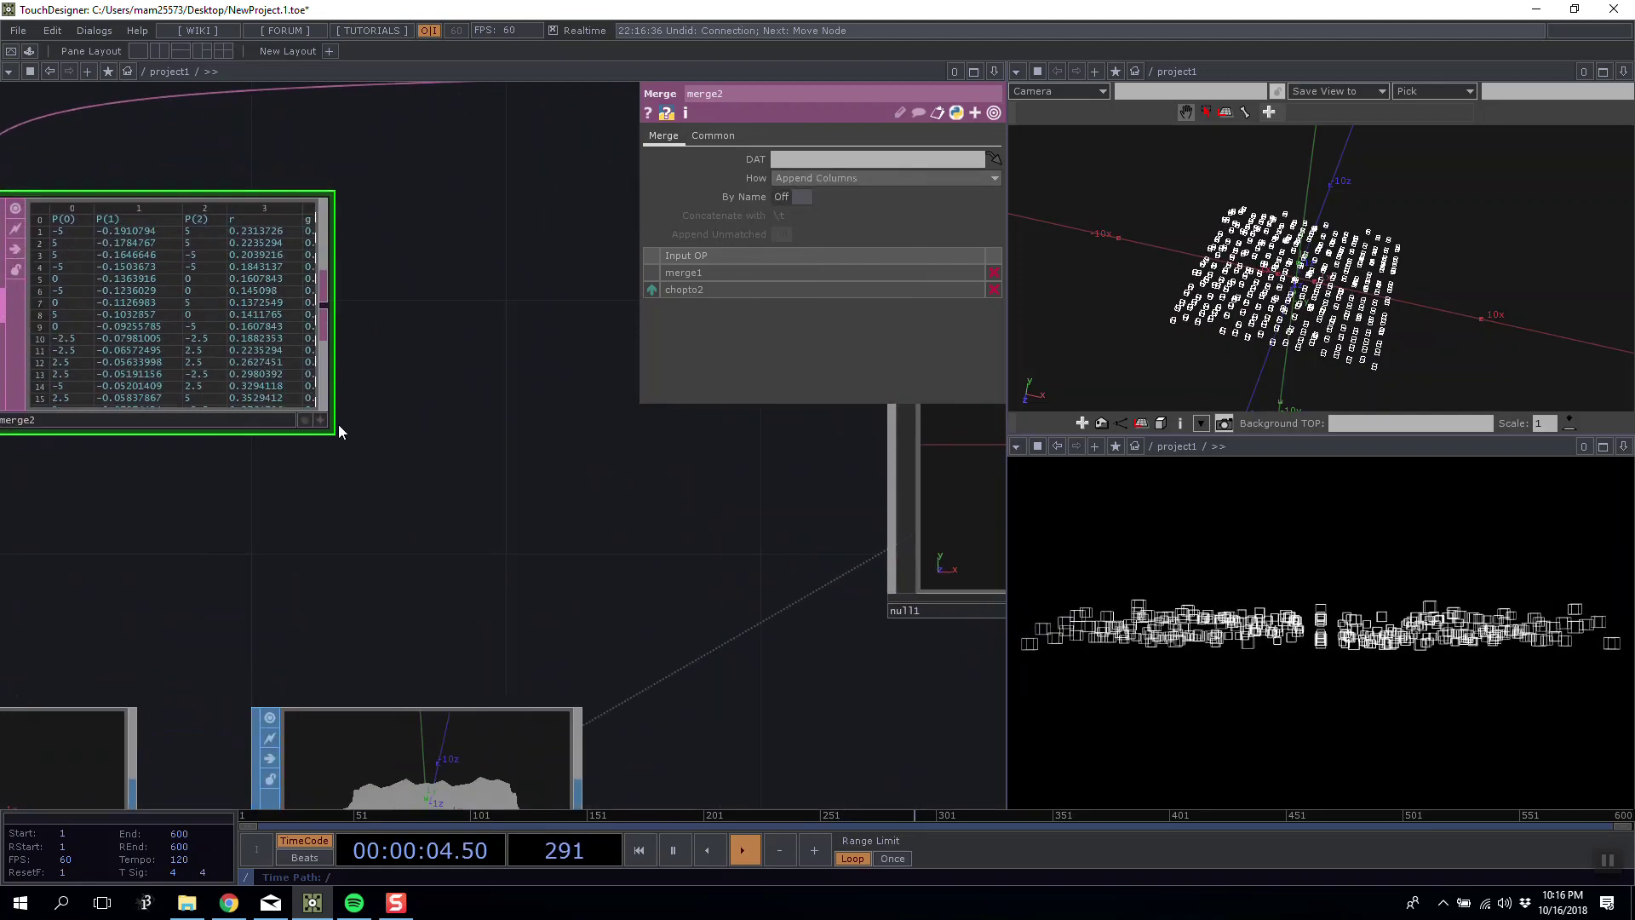
scroll(381, 400, "down", 1)
scroll(380, 401, "down", 5)
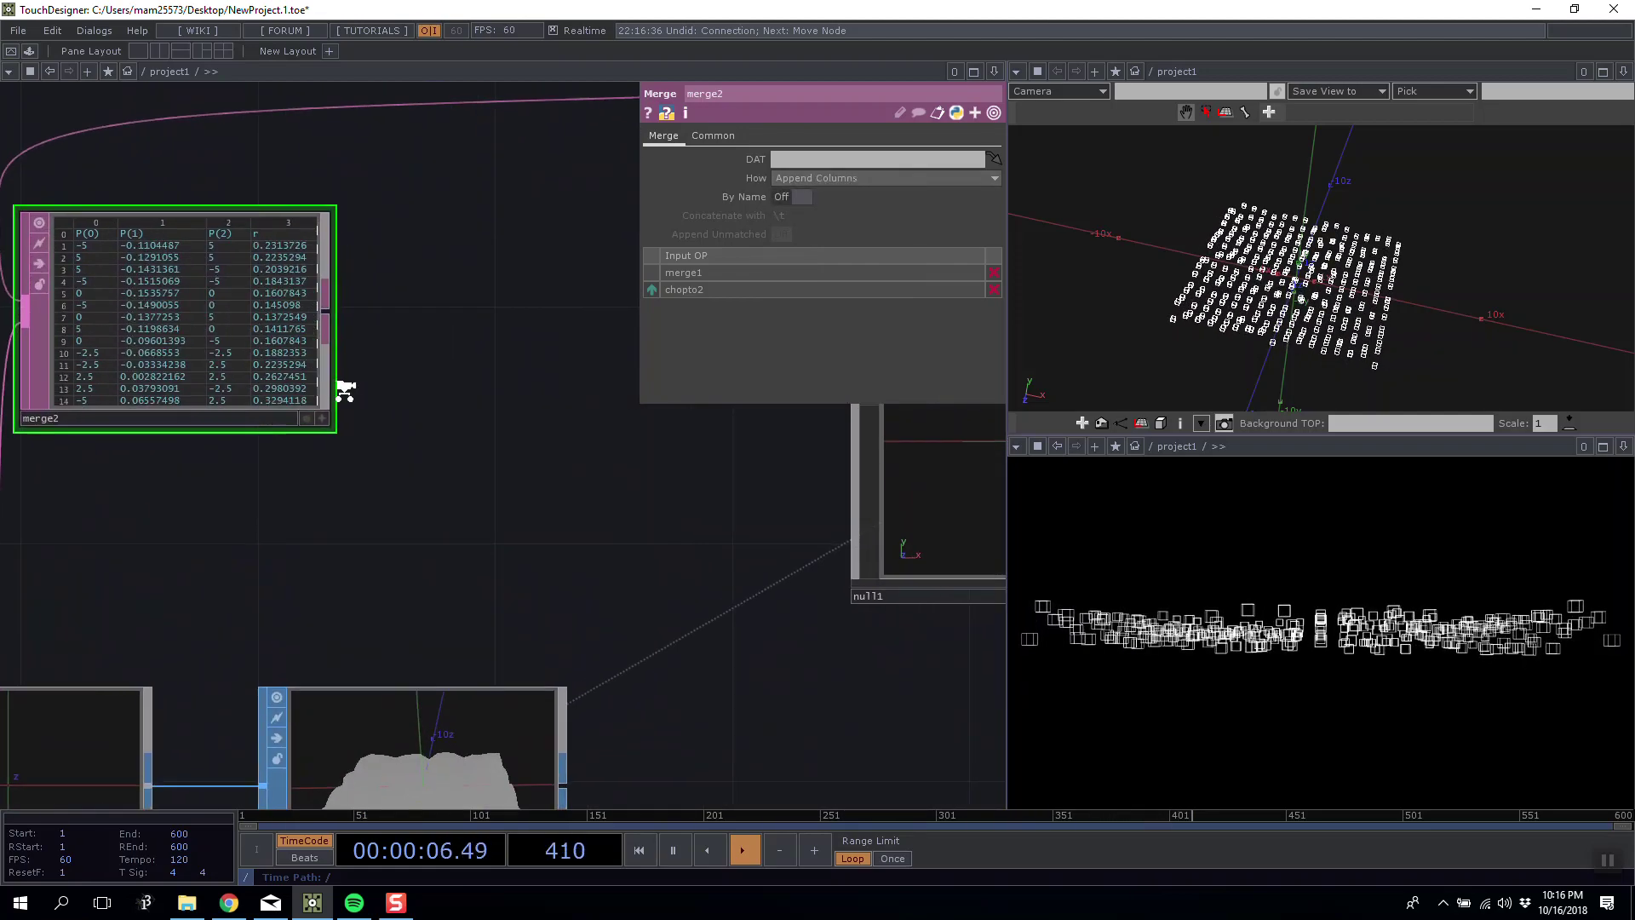
mouse_move(462, 470)
left_mouse_down()
mouse_move(363, 424)
mouse_move(420, 434)
mouse_move(181, 510)
mouse_move(492, 413)
left_mouse_up()
left_click_drag(542, 526, 652, 379)
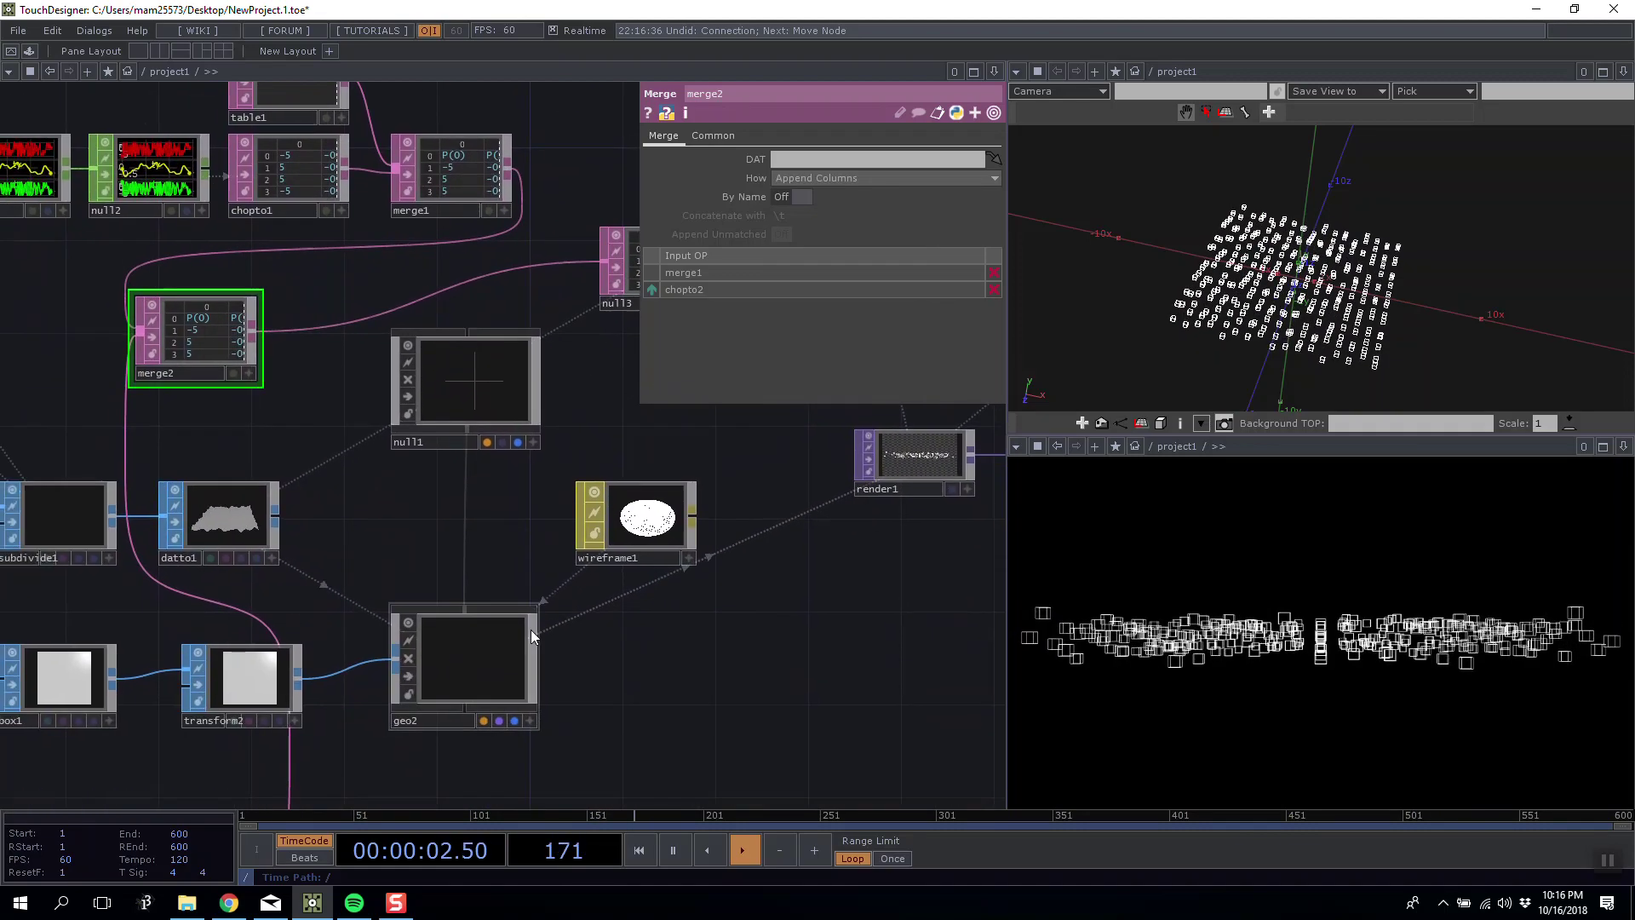
Check geo2's instance color fields against datto1's attribute parameters and the merged table.
left_click(463, 656)
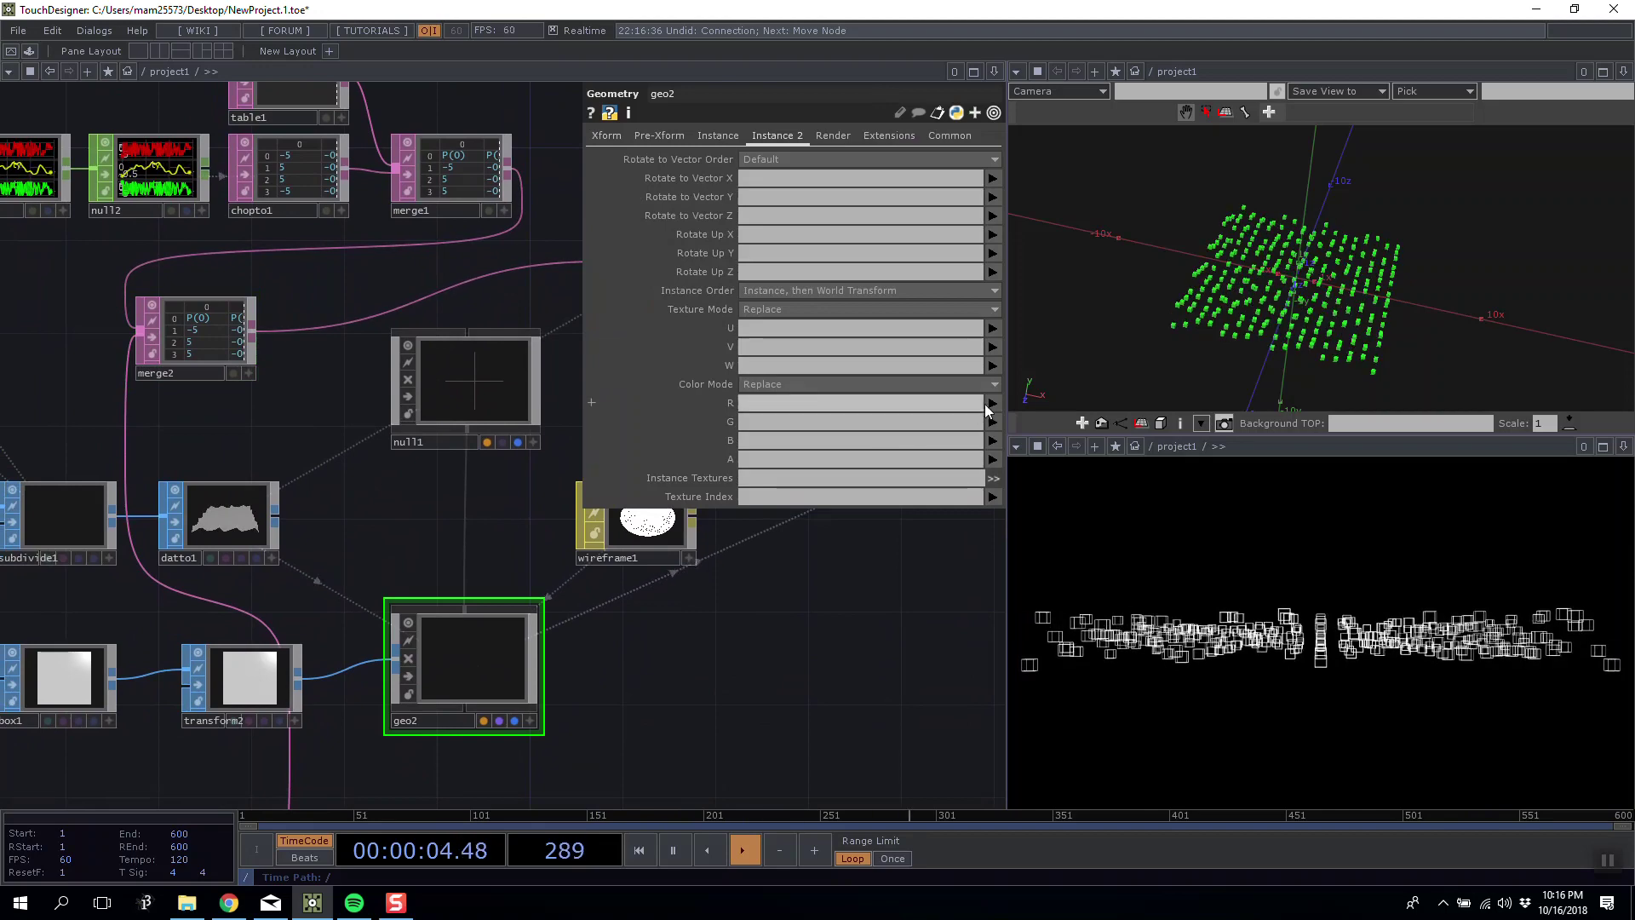
left_click(886, 403)
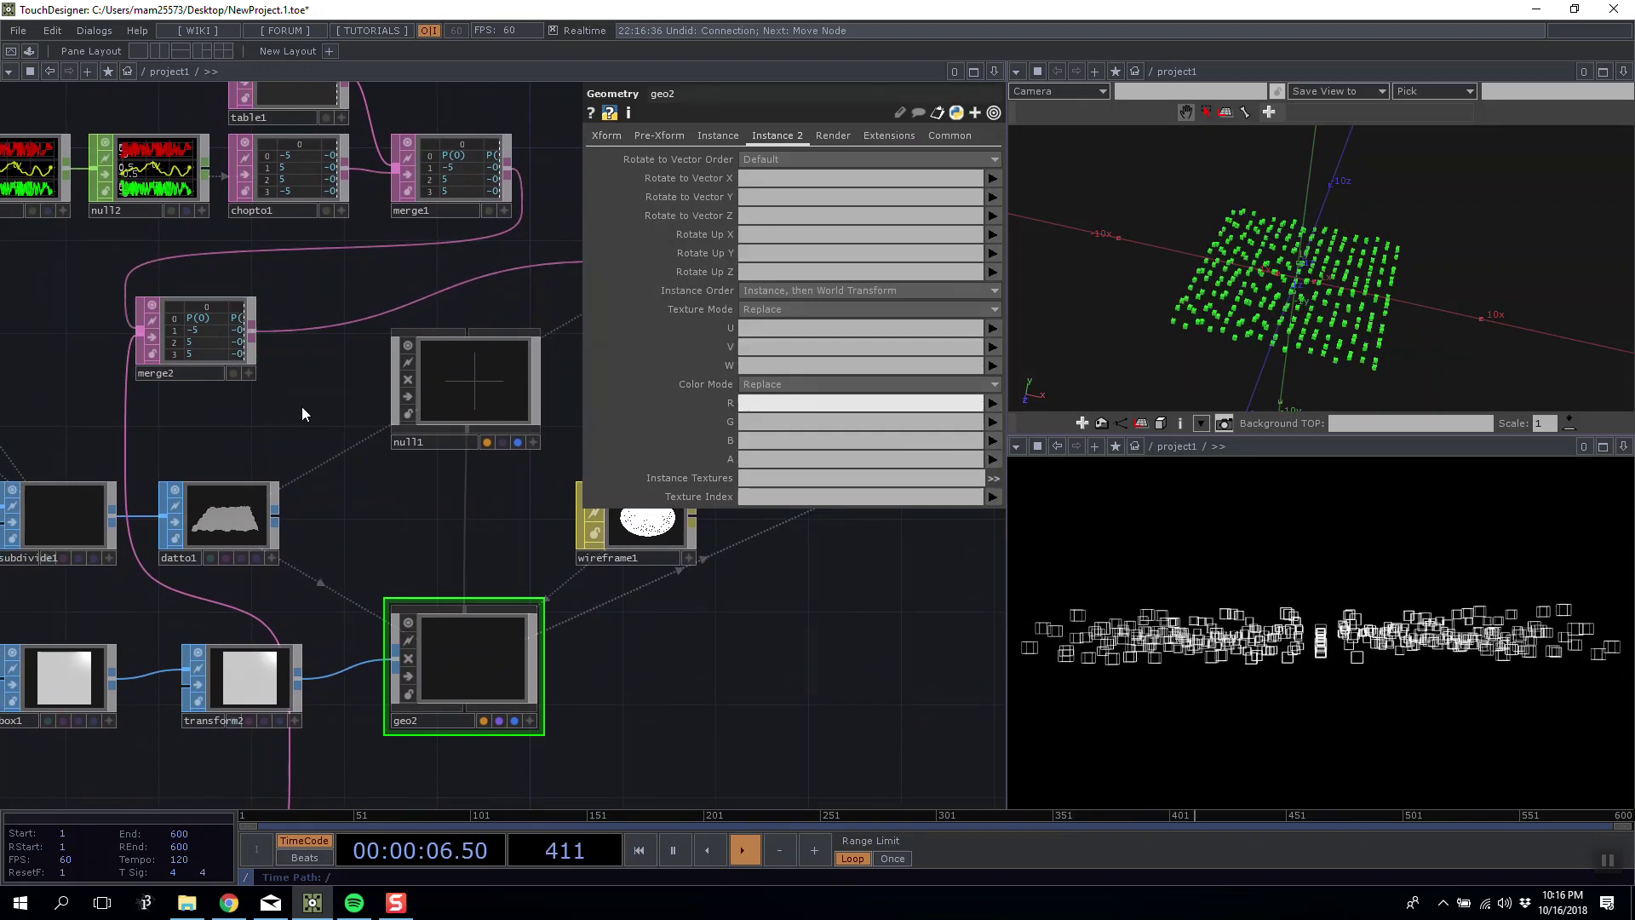
left_click(247, 514)
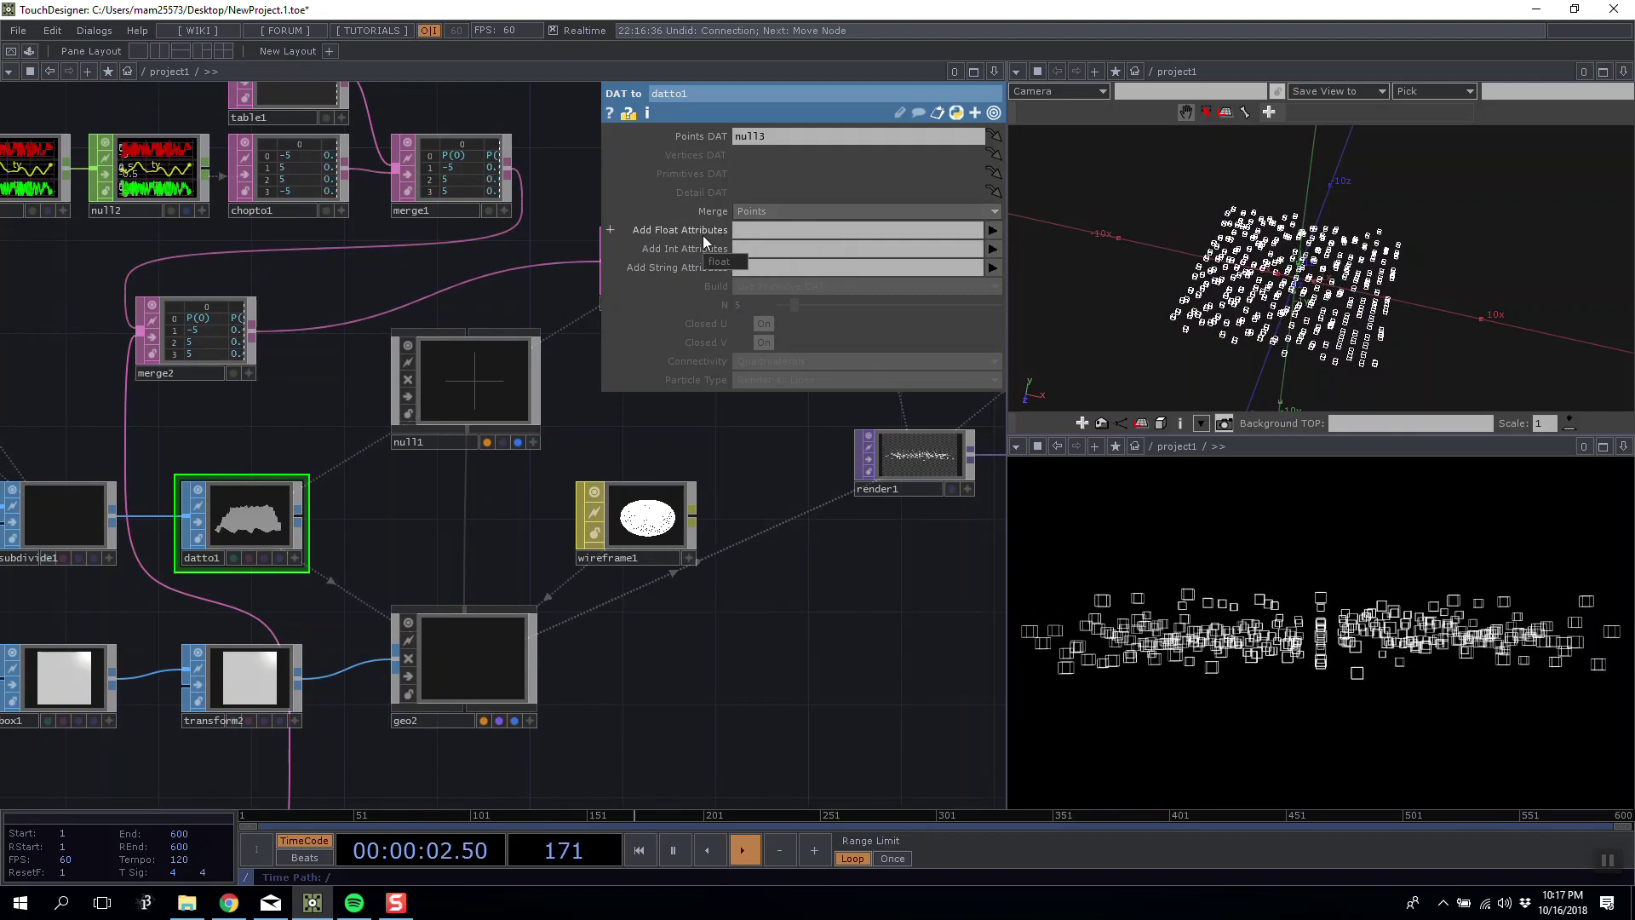
left_click(179, 322)
left_click_drag(207, 421, 137, 431)
left_click(423, 319)
left_click_drag(357, 437, 496, 380)
Set geo2's instance color R, G and B to P(0), P(1) and P(2).
left_click(366, 610)
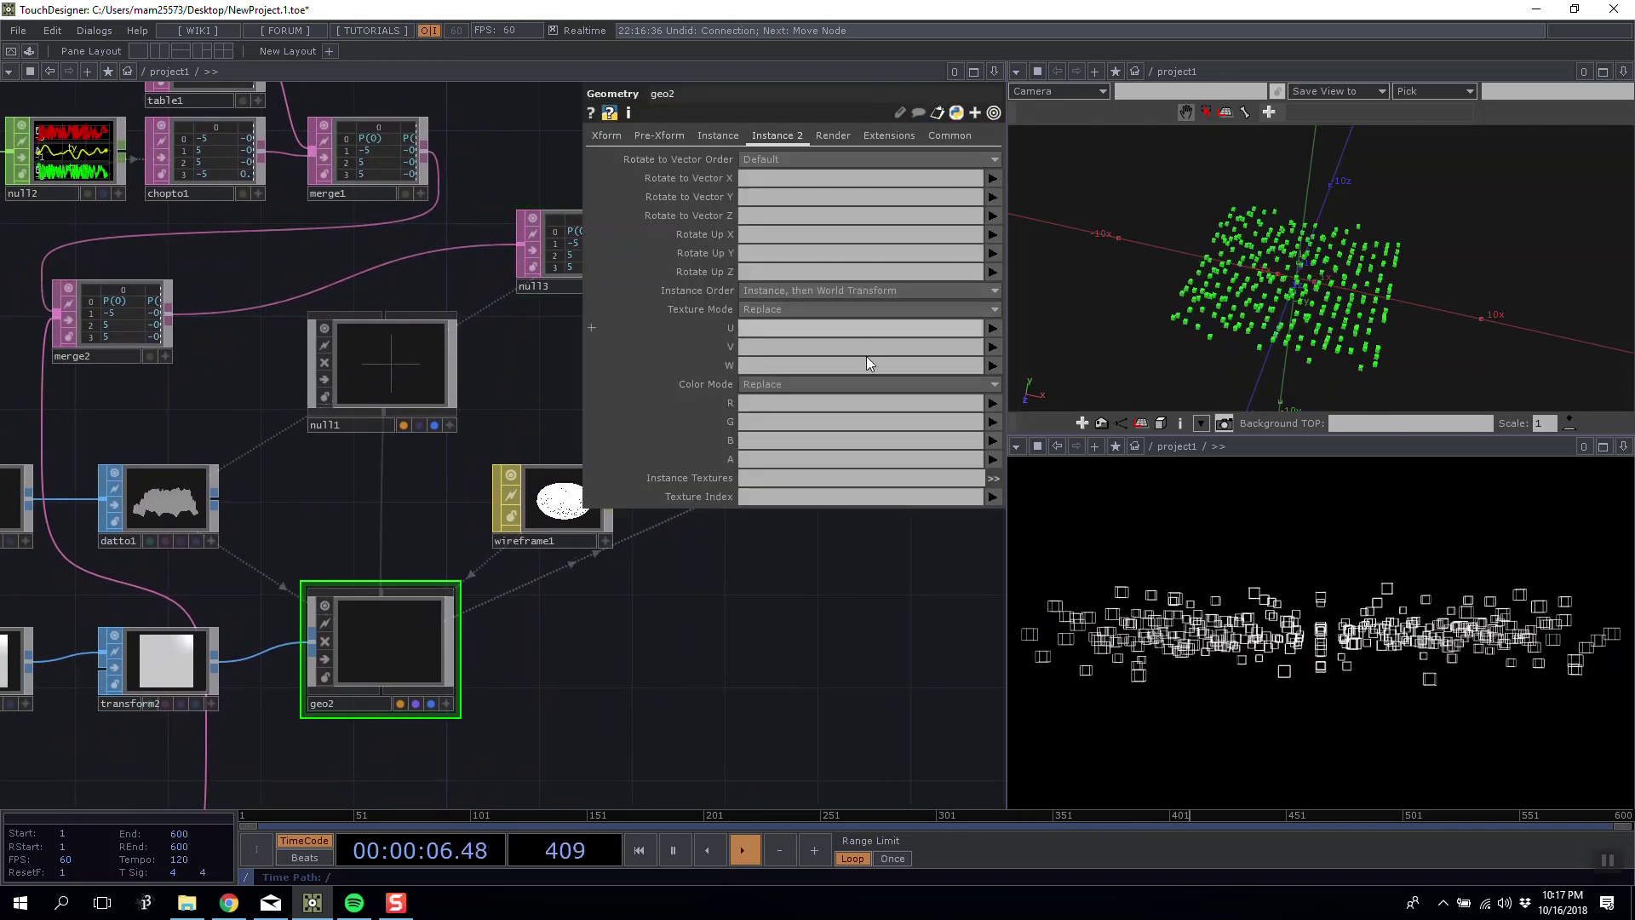
left_click(995, 404)
left_click(1001, 419)
left_click(995, 422)
left_click(999, 455)
left_click(993, 440)
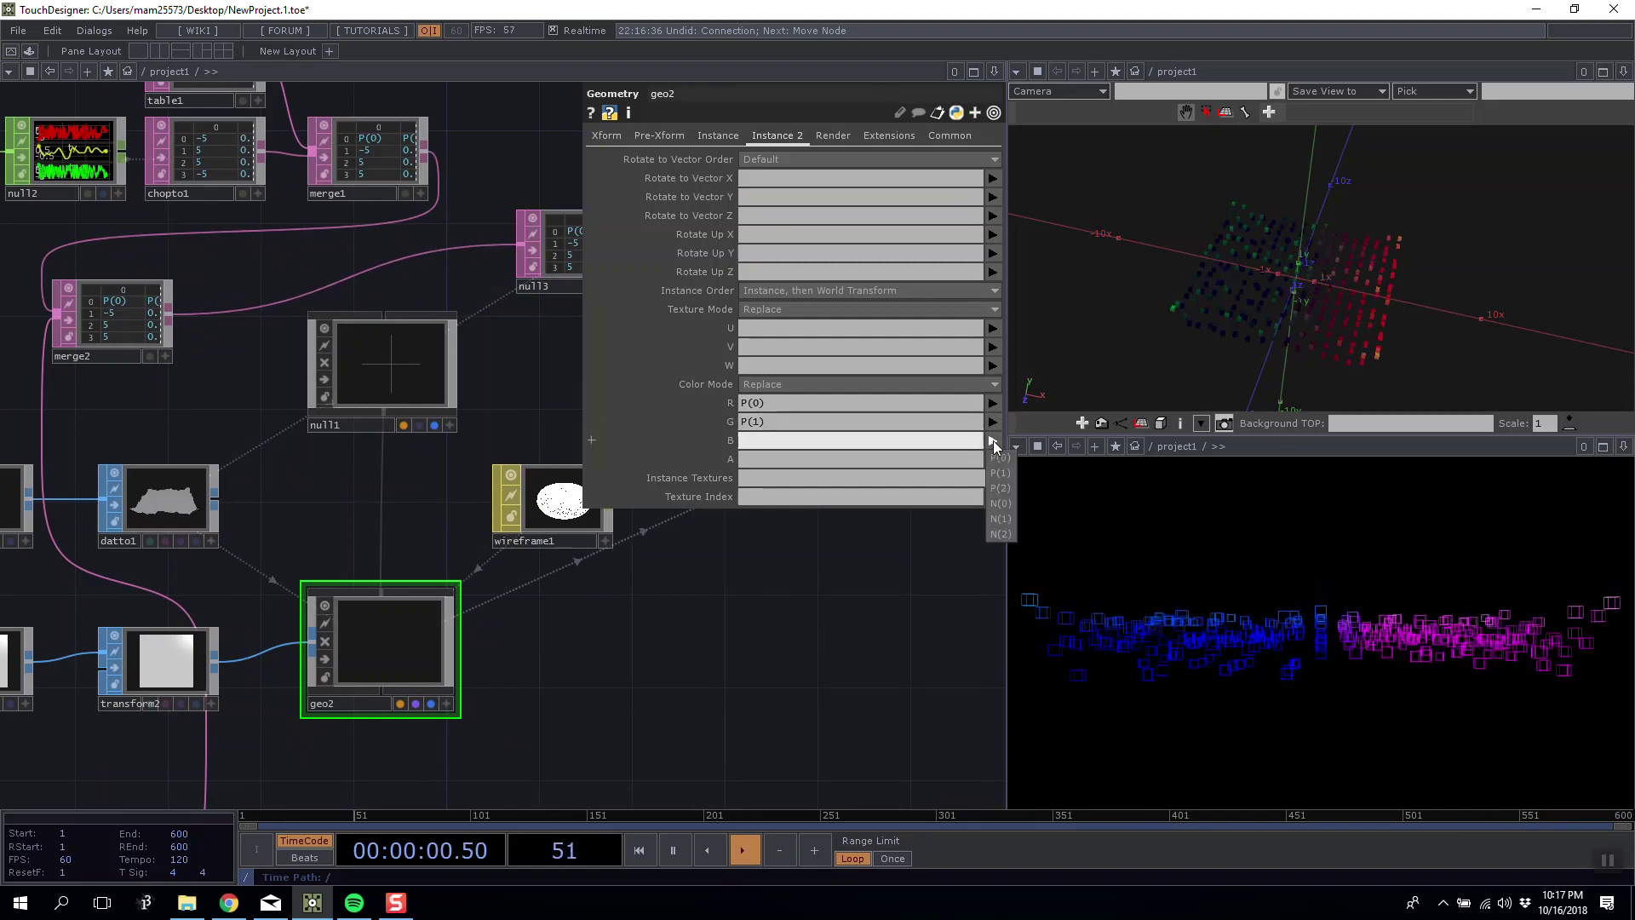
left_click(1002, 487)
left_click_drag(1159, 387, 1217, 336)
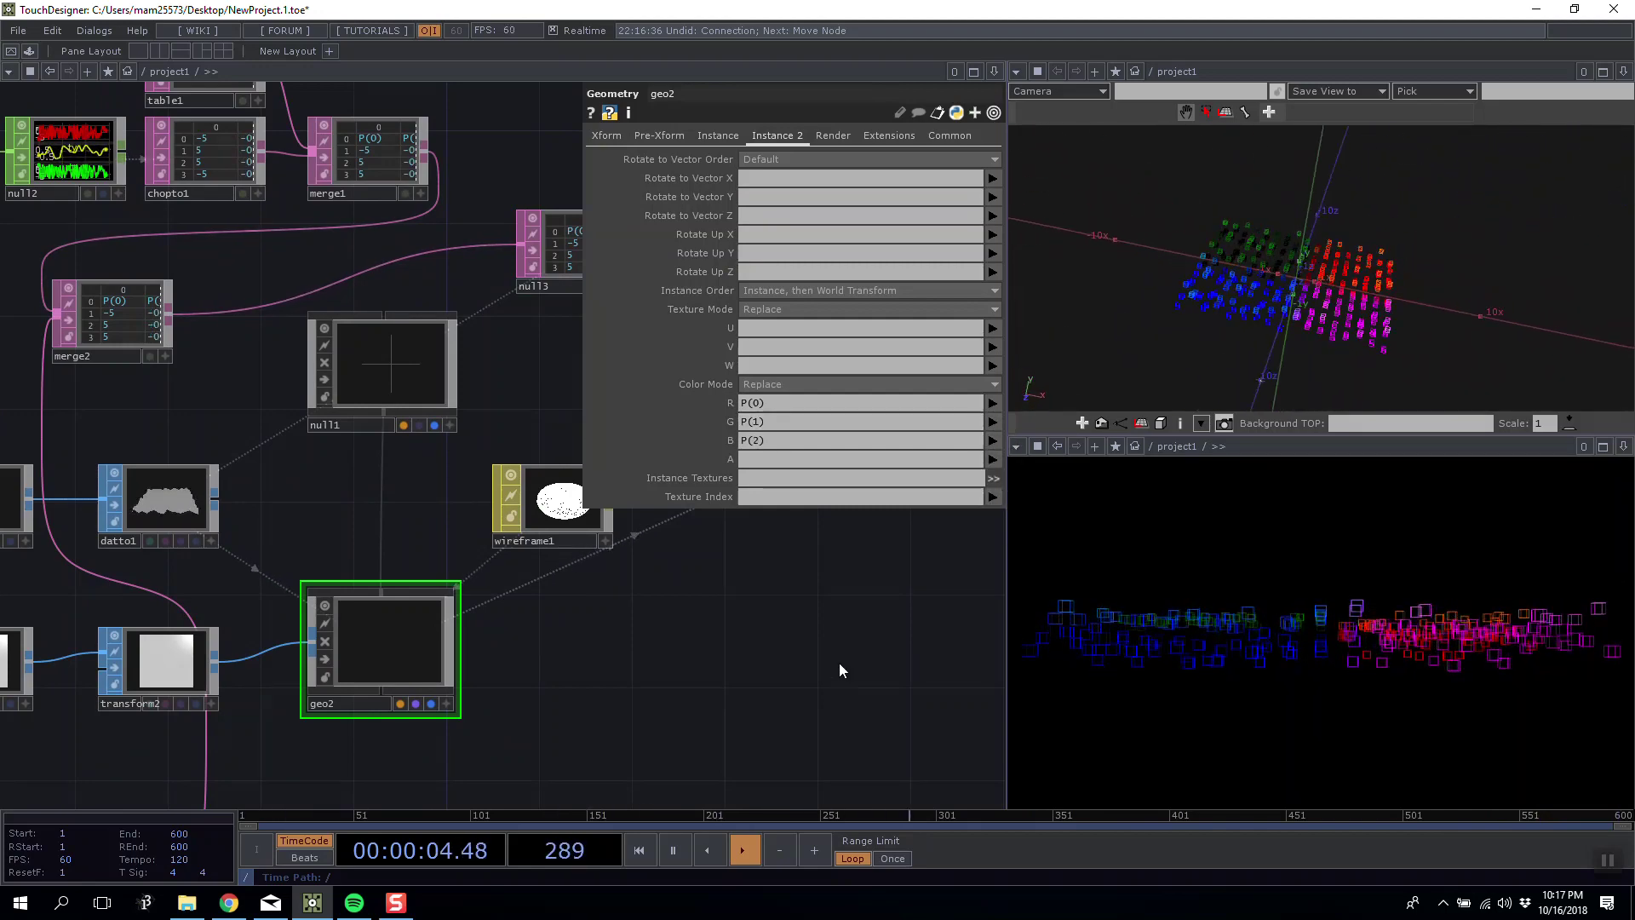
Add a Phong material and assign it to geo2.
scroll(839, 667, "down", 6)
key("Tab")
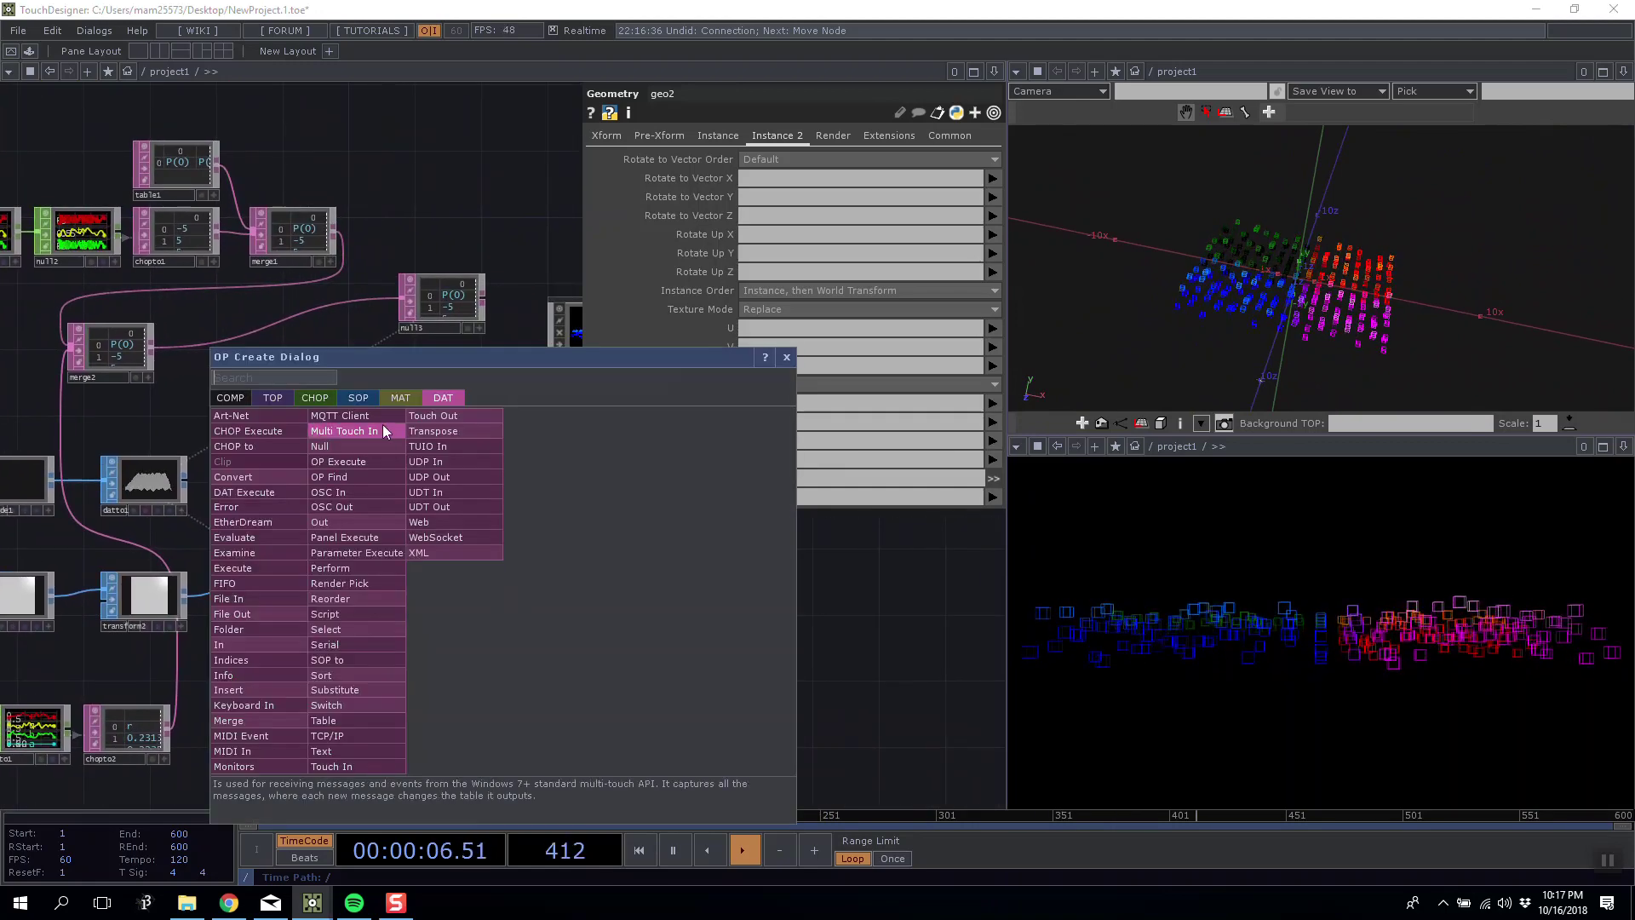
left_click(386, 405)
left_click(252, 524)
left_click(501, 586)
left_click_drag(501, 586, 318, 577)
left_click(321, 569)
Delete the unused wireframe material.
left_click(426, 481)
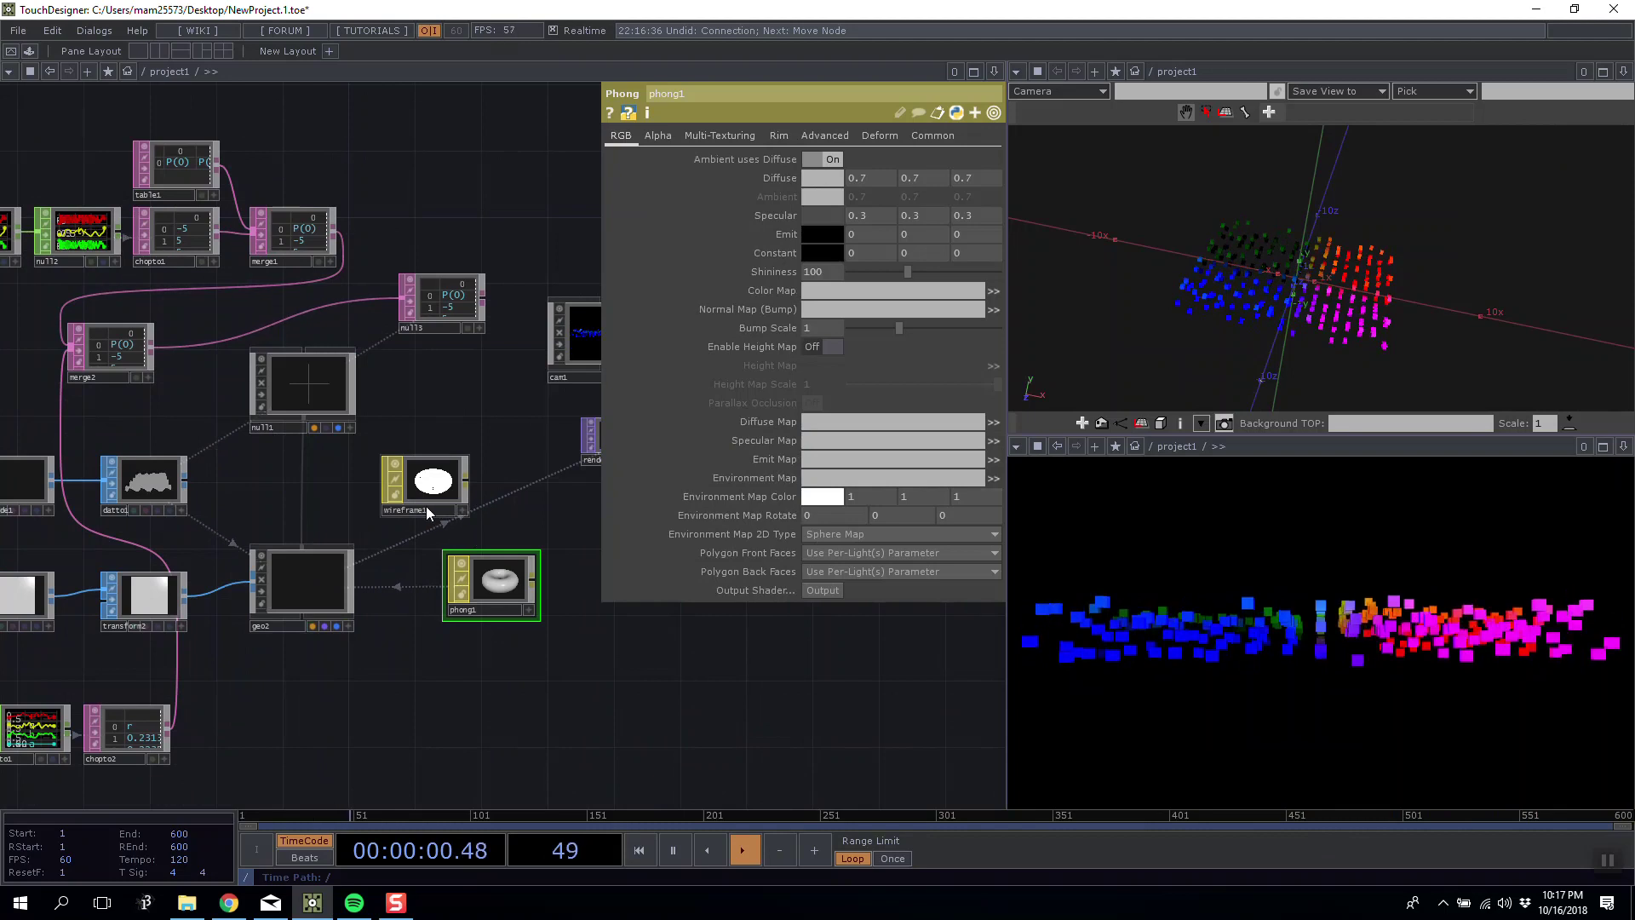
key("Return")
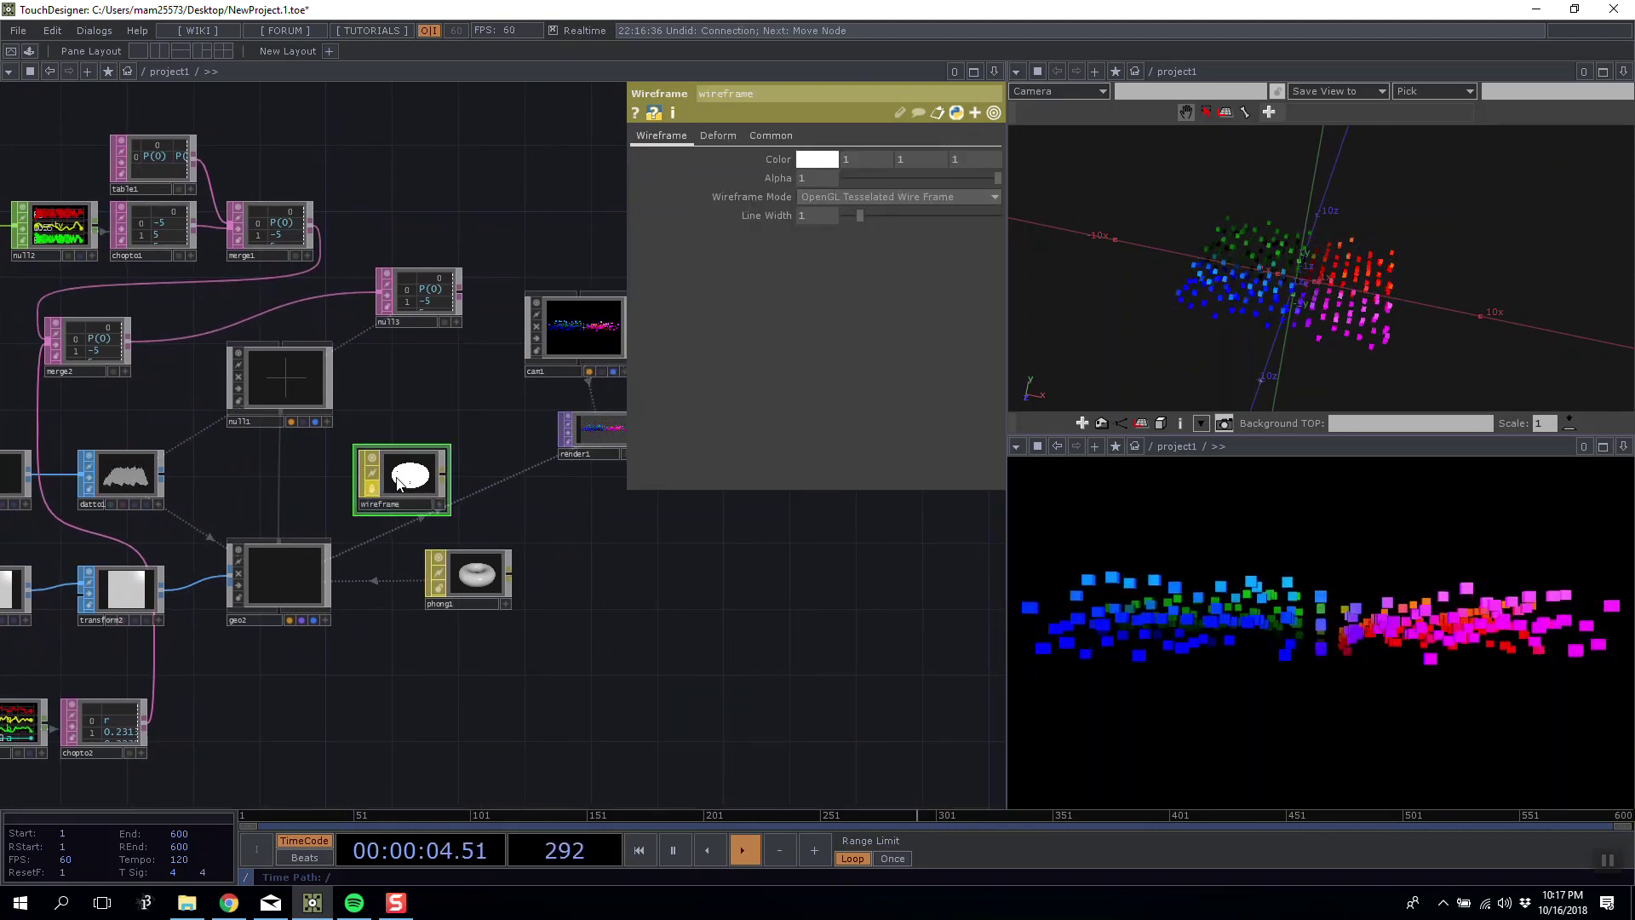
key("Delete")
On datto1, set Add Float Attributes to r and Add Int Attributes to g.
scroll(396, 477, "up", 3)
left_click_drag(445, 315, 726, 335)
left_click(303, 489)
scroll(303, 448, "down", 4)
scroll(301, 445, "up", 7)
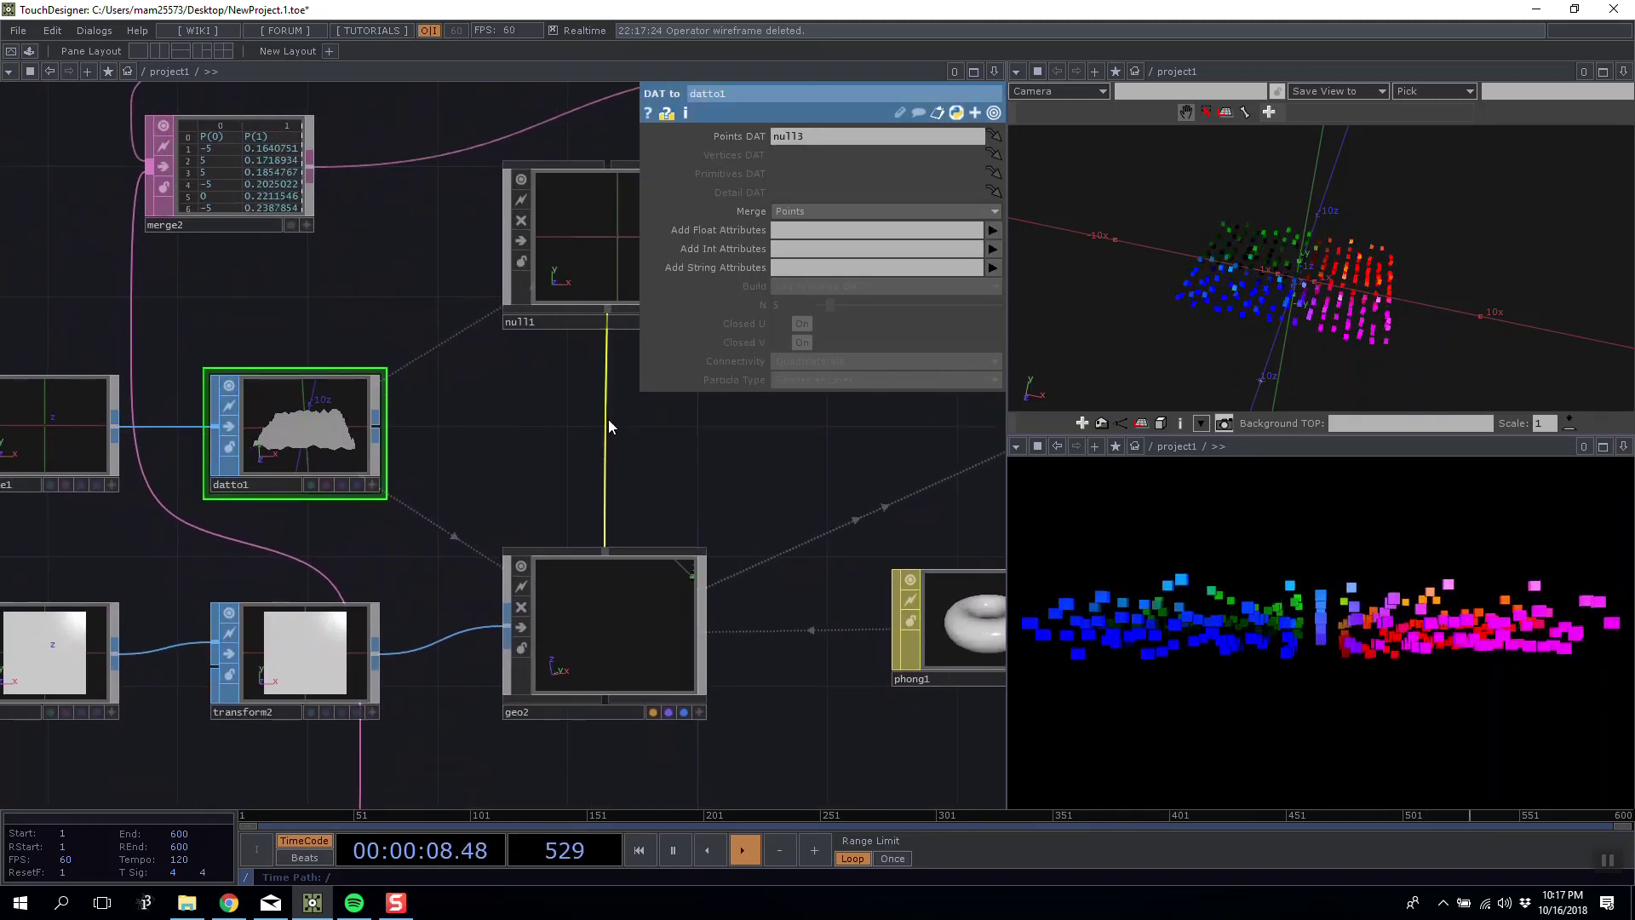
left_click(993, 213)
left_click(992, 227)
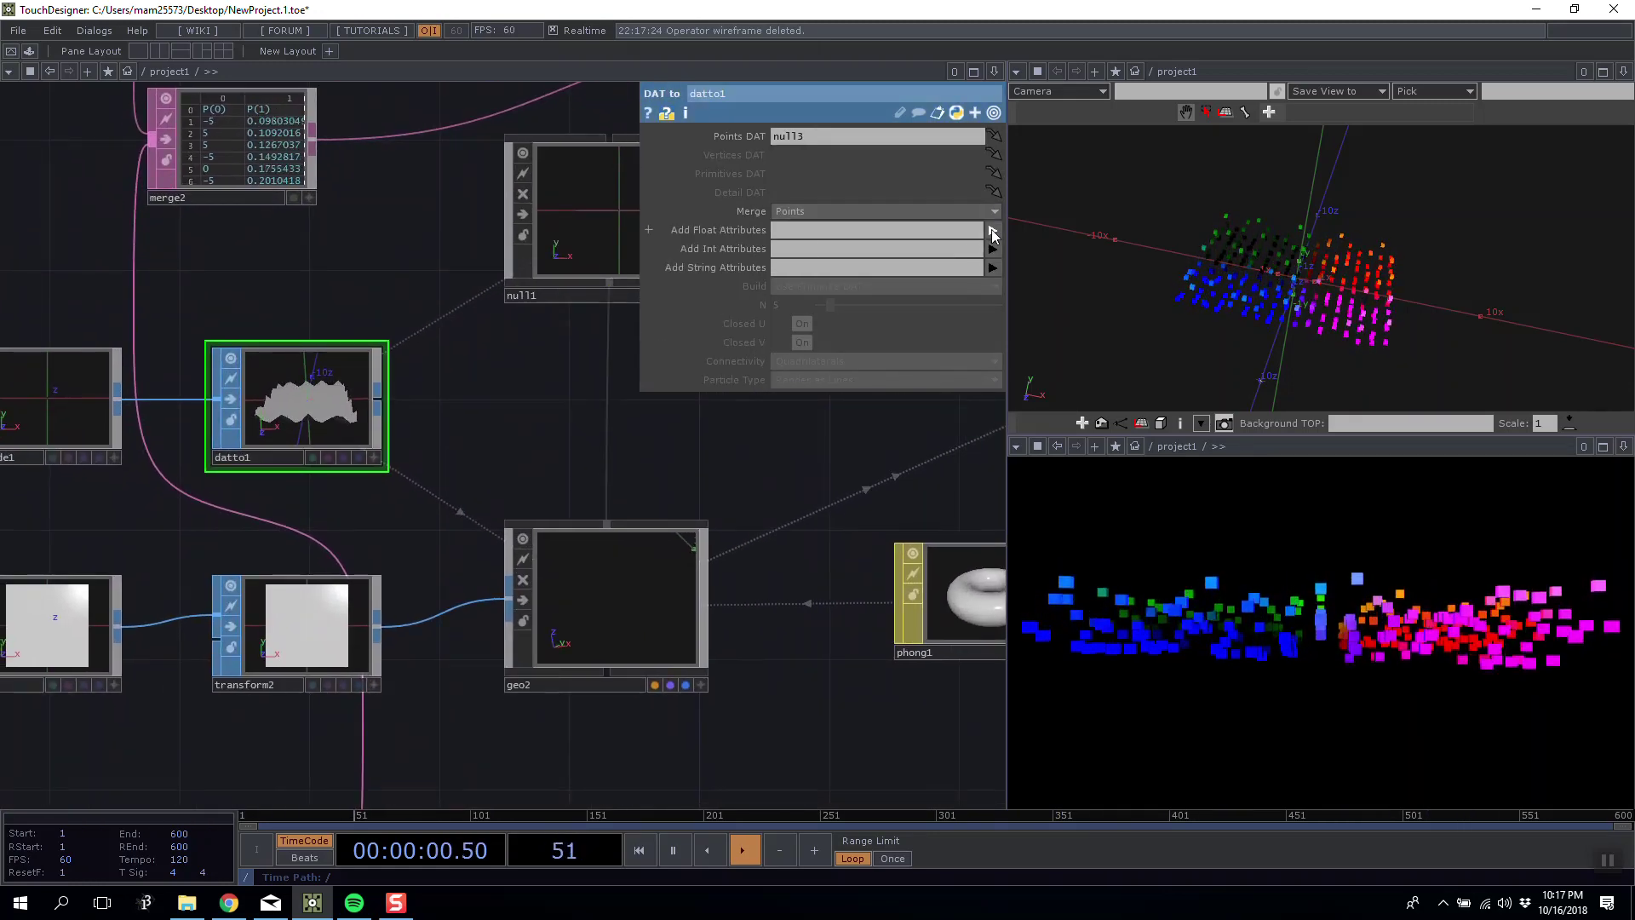
left_click(993, 231)
left_click(993, 232)
left_click(993, 231)
left_click(991, 264)
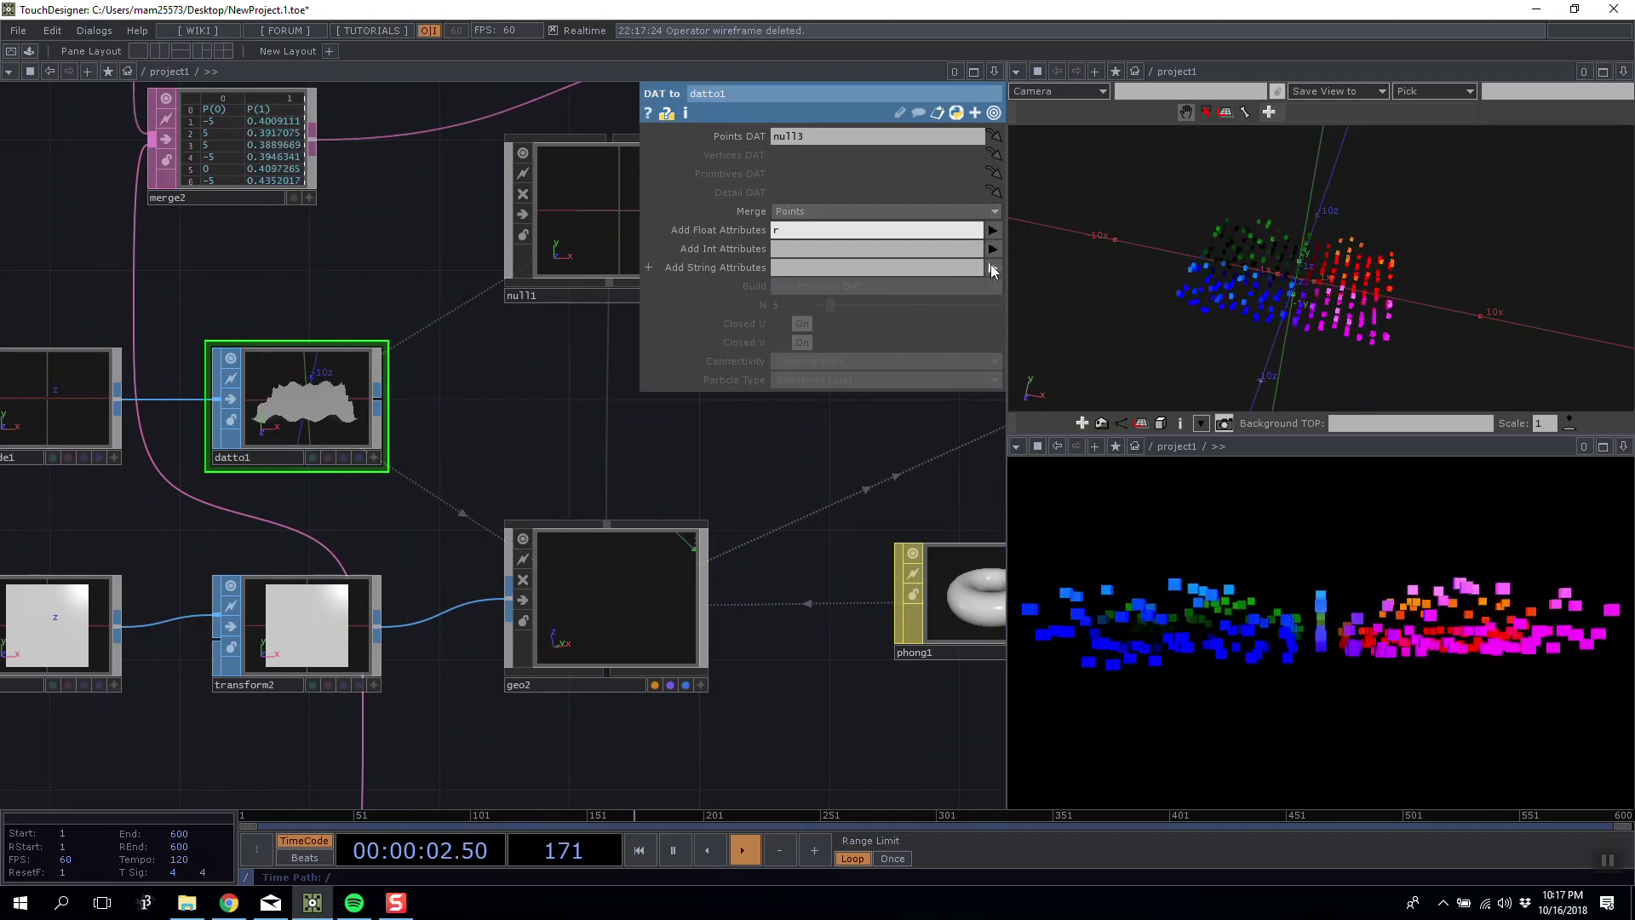
left_click(992, 248)
left_click(992, 295)
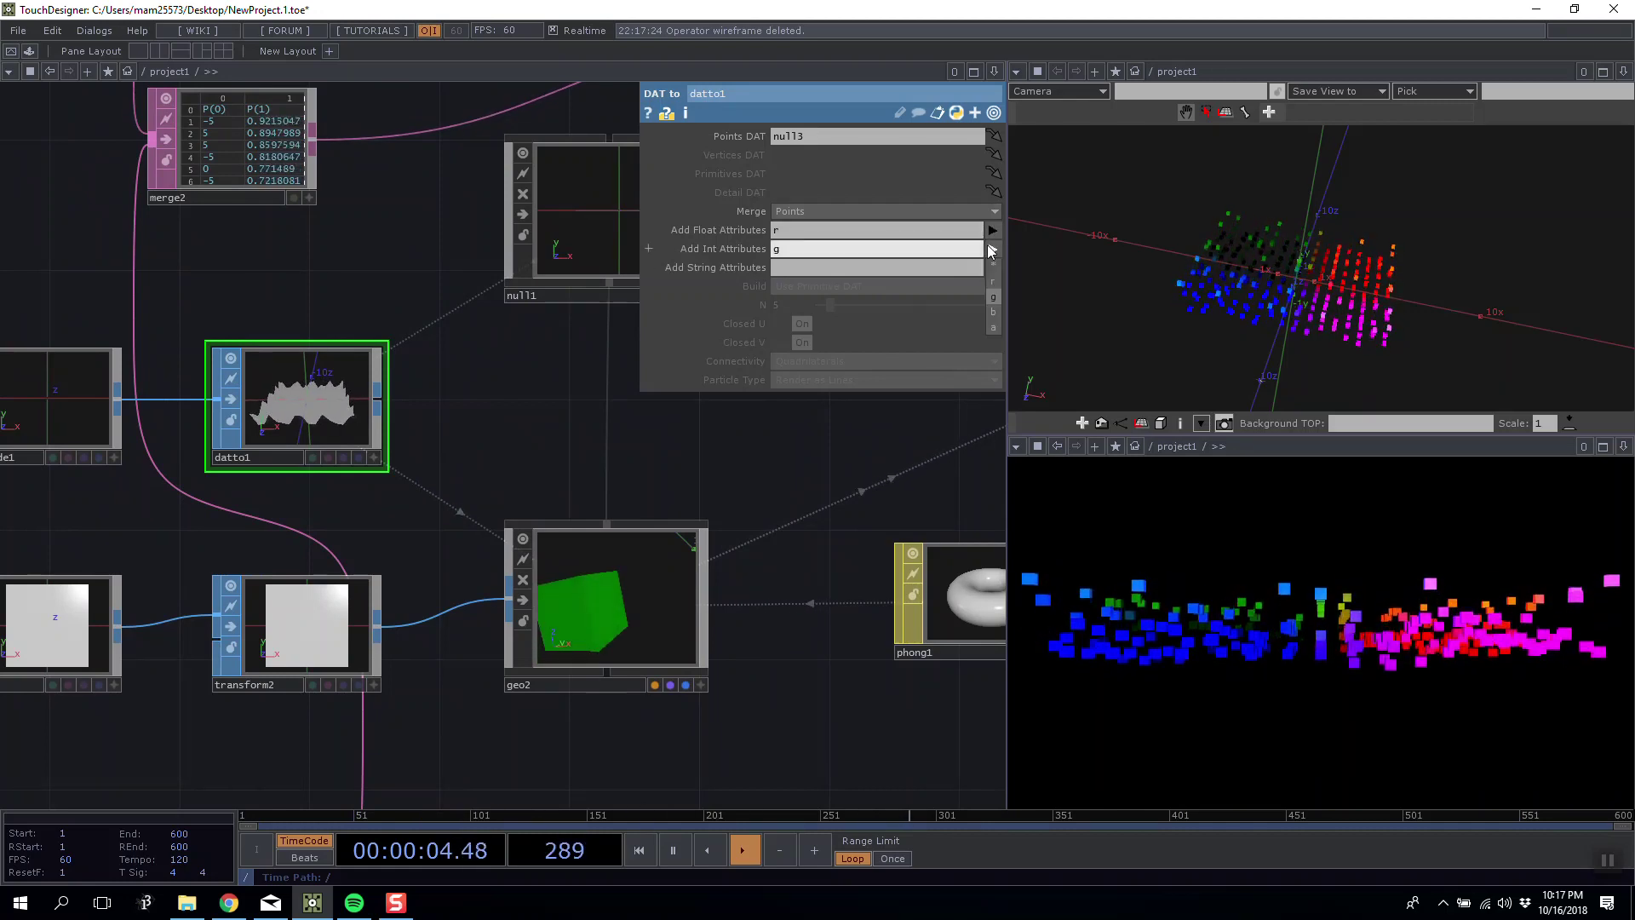
Clear datto1's Add Int Attributes and Add Float Attributes.
left_click_drag(911, 247, 714, 251)
key("BackSpace")
left_click_drag(886, 235, 703, 239)
key("BackSpace")
scroll(466, 398, "down", 3)
scroll(466, 398, "up", 5)
scroll(291, 430, "down", 5)
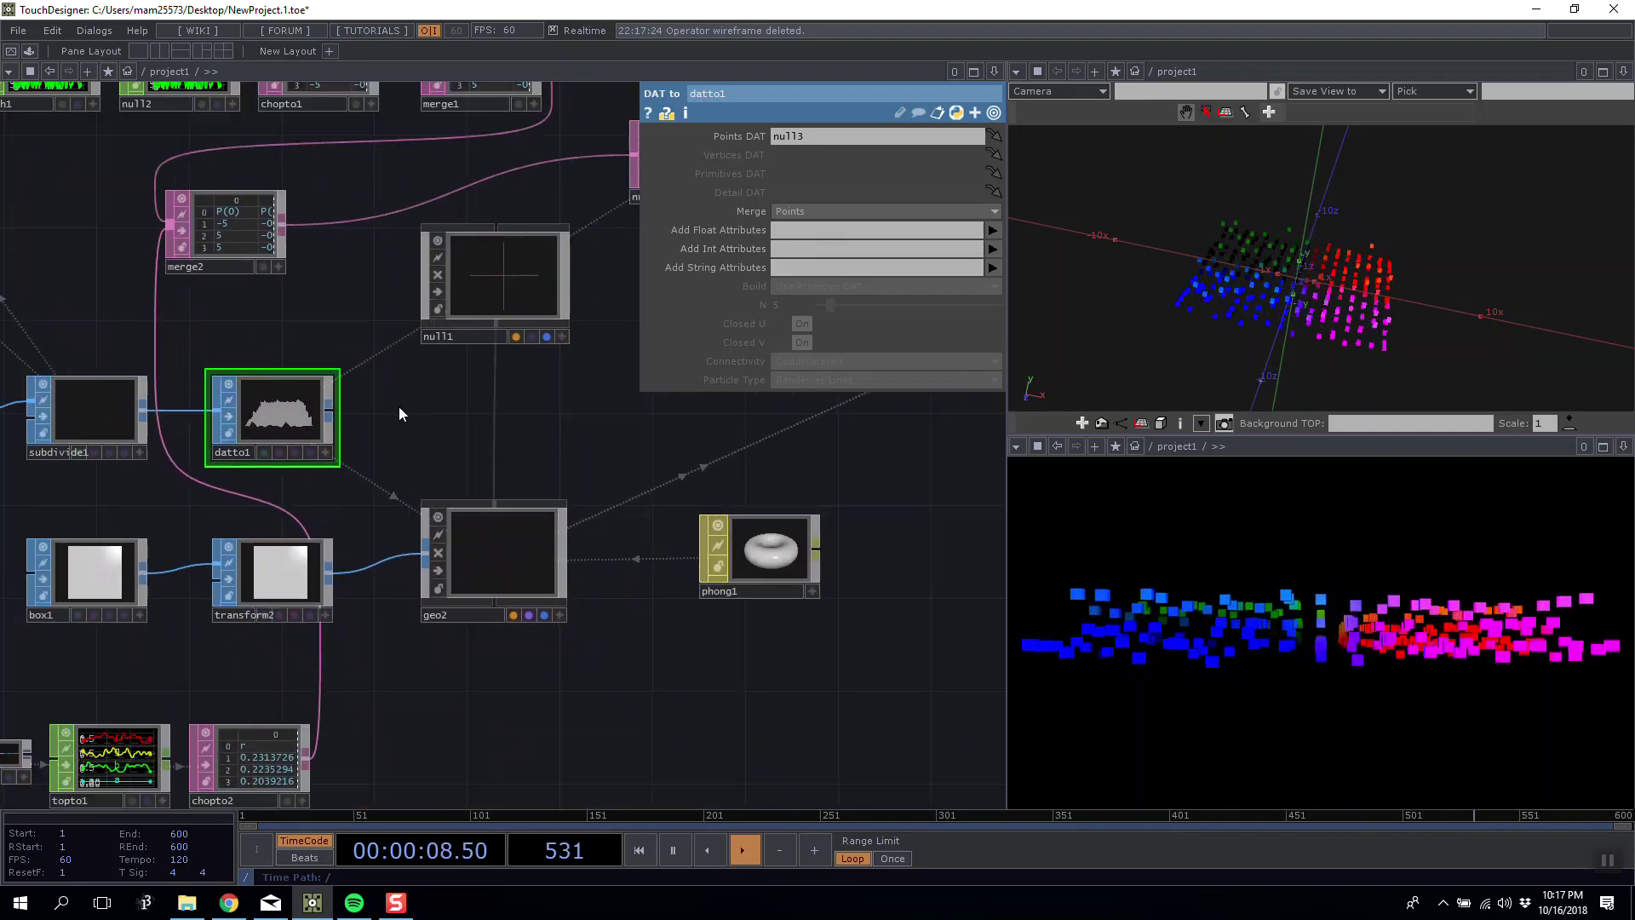
scroll(390, 393, "down", 3)
scroll(511, 374, "up", 3)
scroll(516, 116, "down", 5)
scroll(528, 175, "up", 5)
scroll(473, 362, "down", 3)
scroll(446, 360, "down", 2)
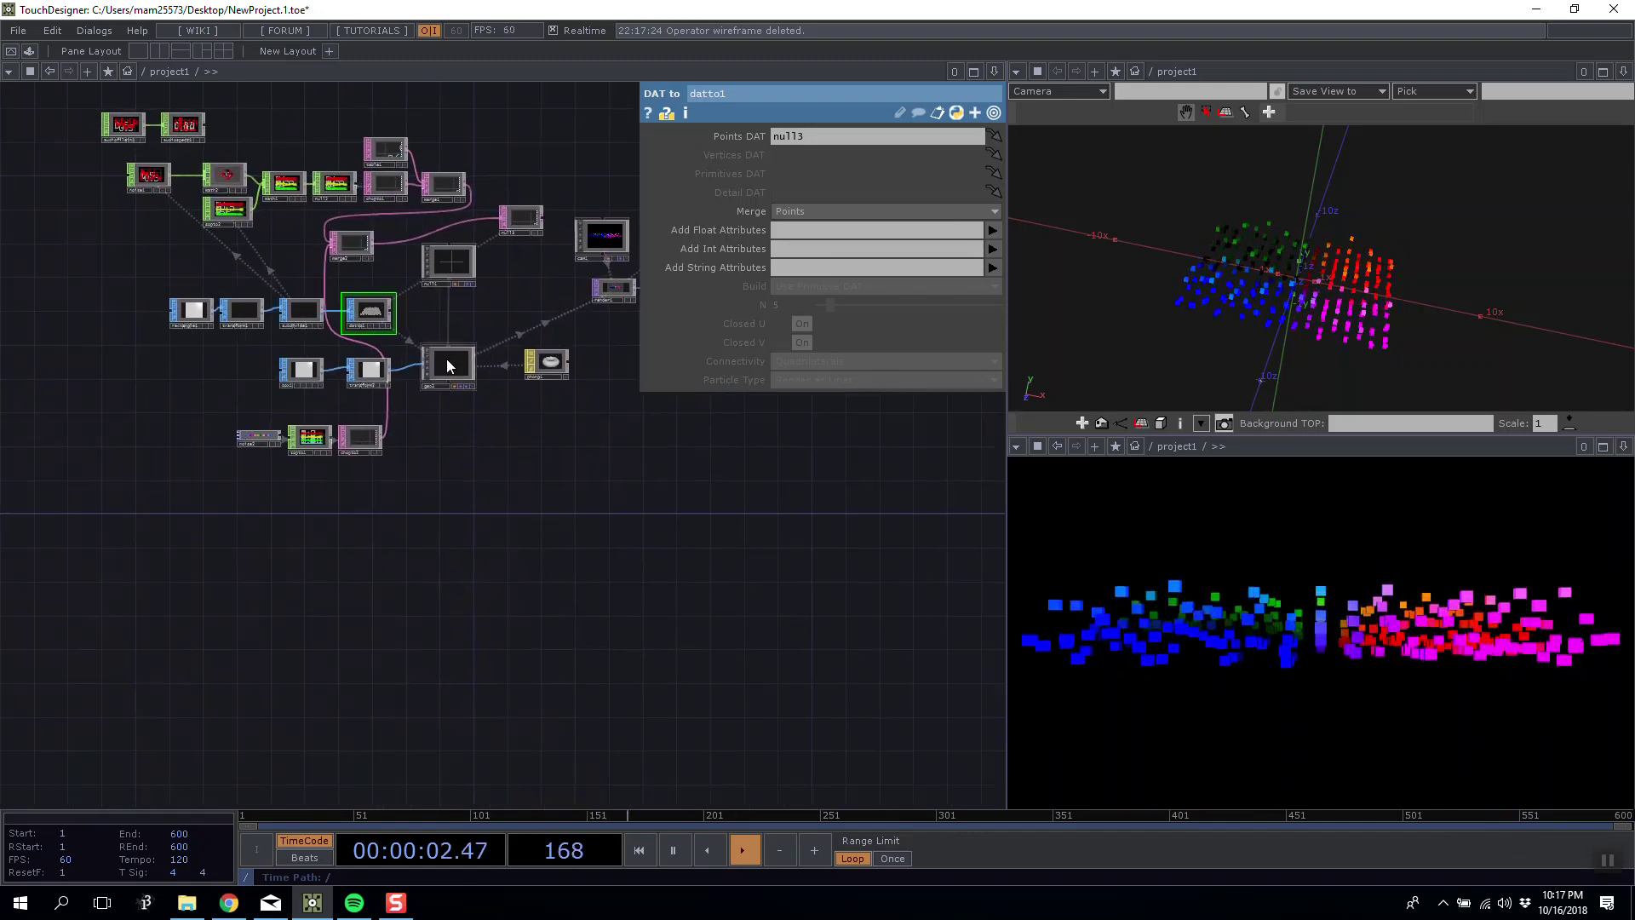
Examine geo2's instance color settings, the channels offered for R, and the colored instances in the 3D view.
scroll(447, 362, "up", 5)
left_click(447, 361)
left_click_drag(508, 247, 491, 250)
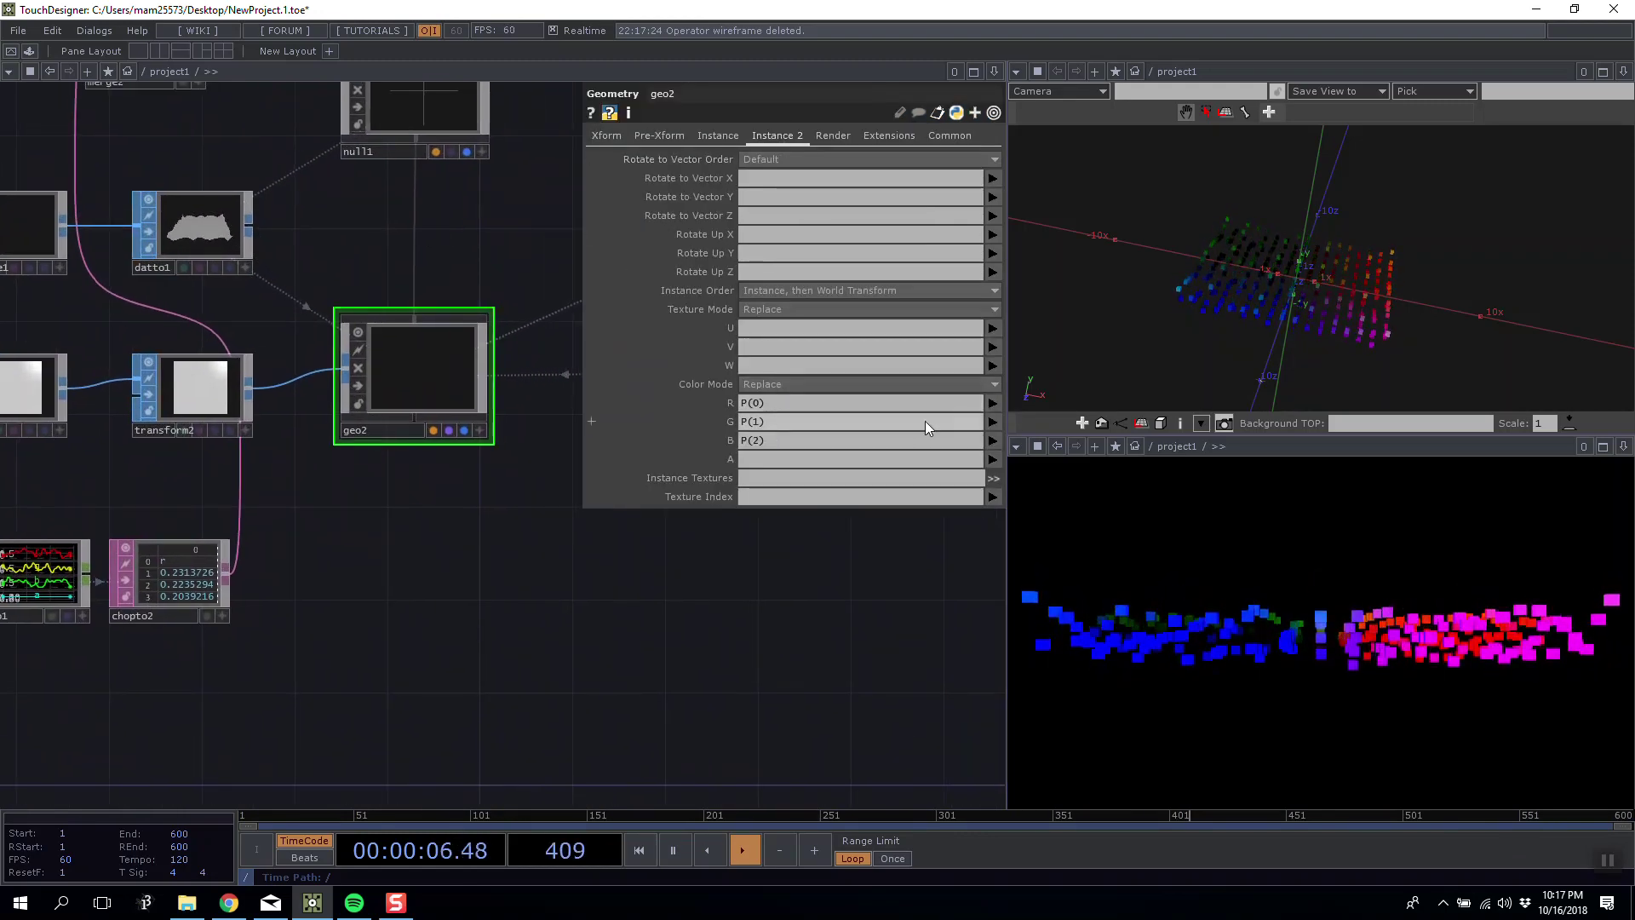
left_click(998, 409)
left_click(760, 585)
left_click_drag(759, 586, 801, 593)
left_click_drag(1354, 340, 1125, 277)
left_click_drag(579, 387, 350, 407)
left_click_drag(406, 368, 290, 390)
left_click_drag(394, 468, 503, 455)
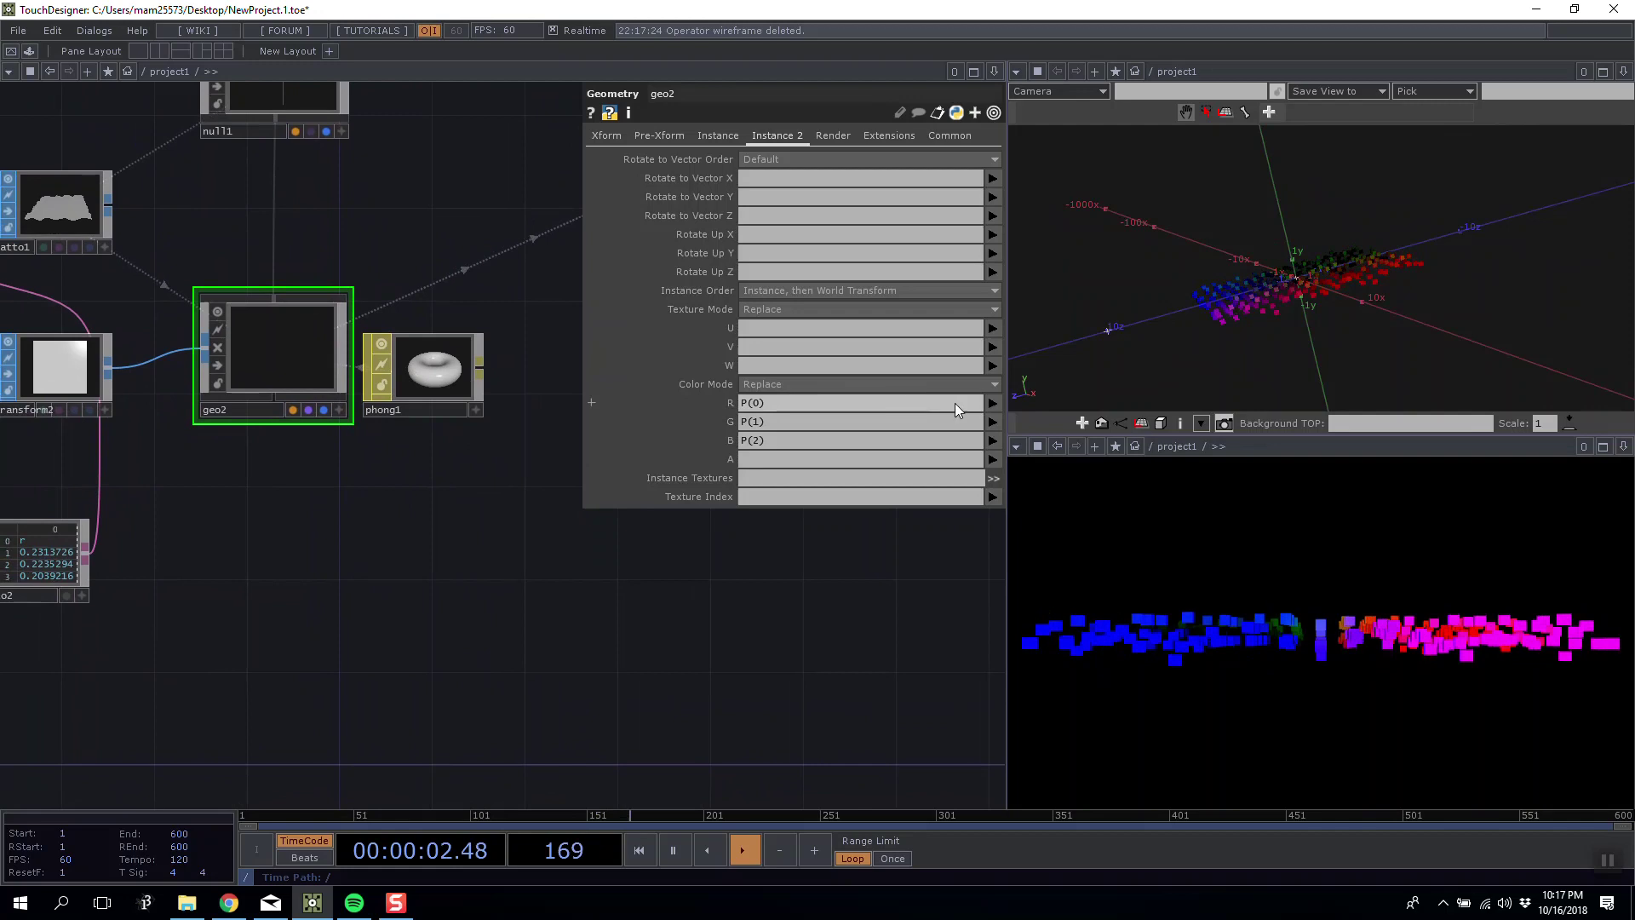
left_click_drag(1443, 281, 1020, 377)
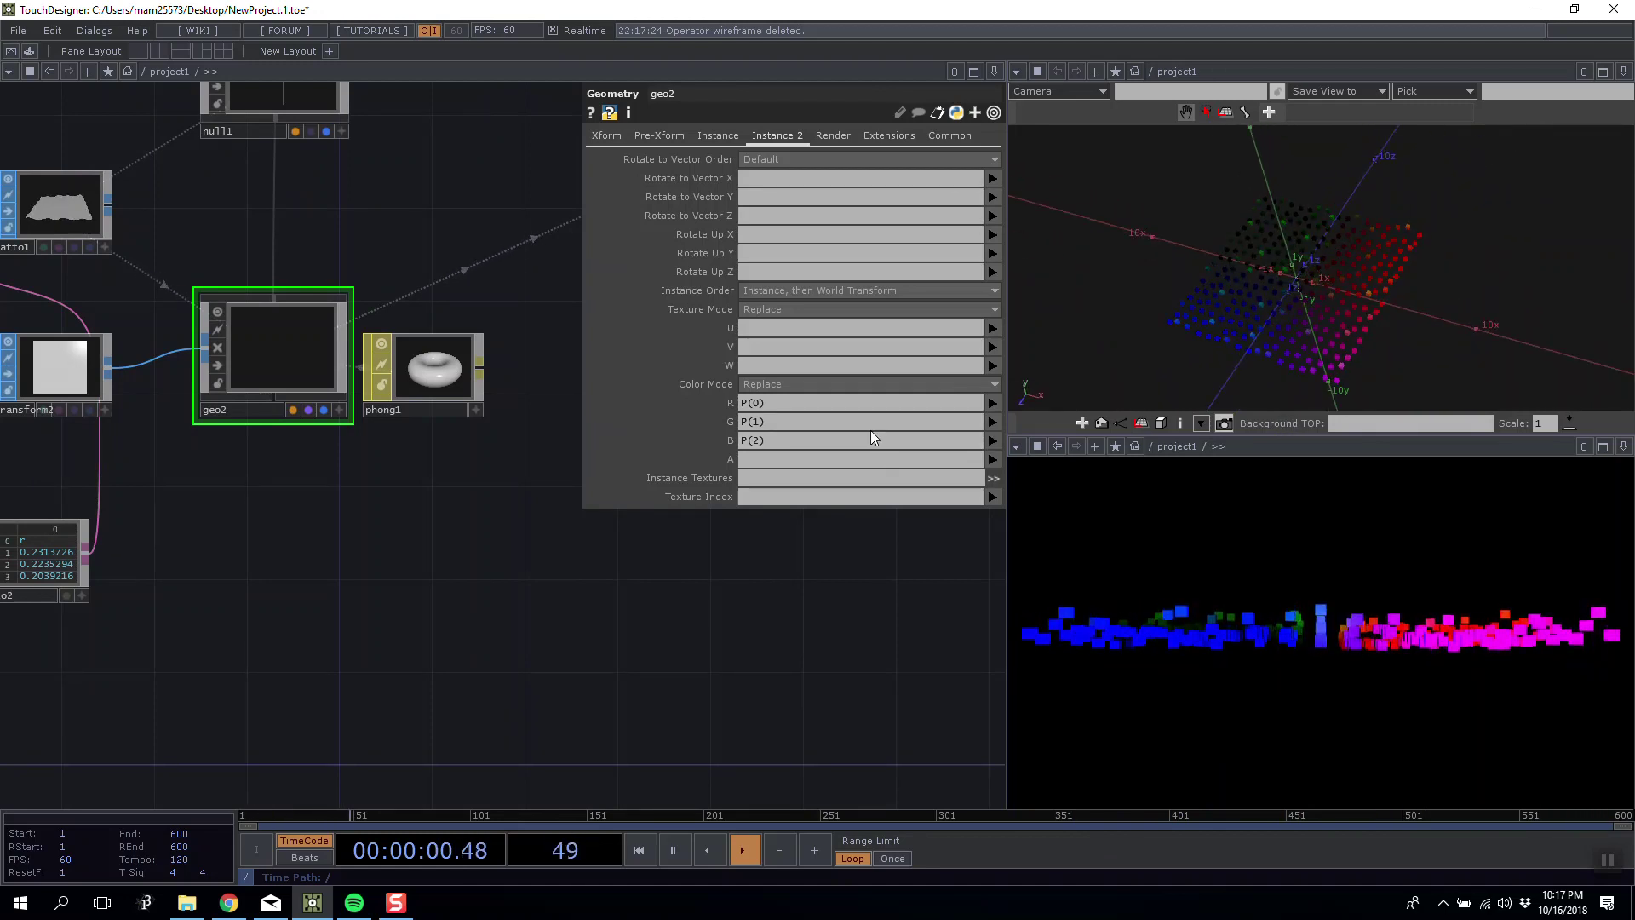
Try P(0) for geo2's instance color G and B.
left_click_drag(809, 428, 722, 428)
type("P")
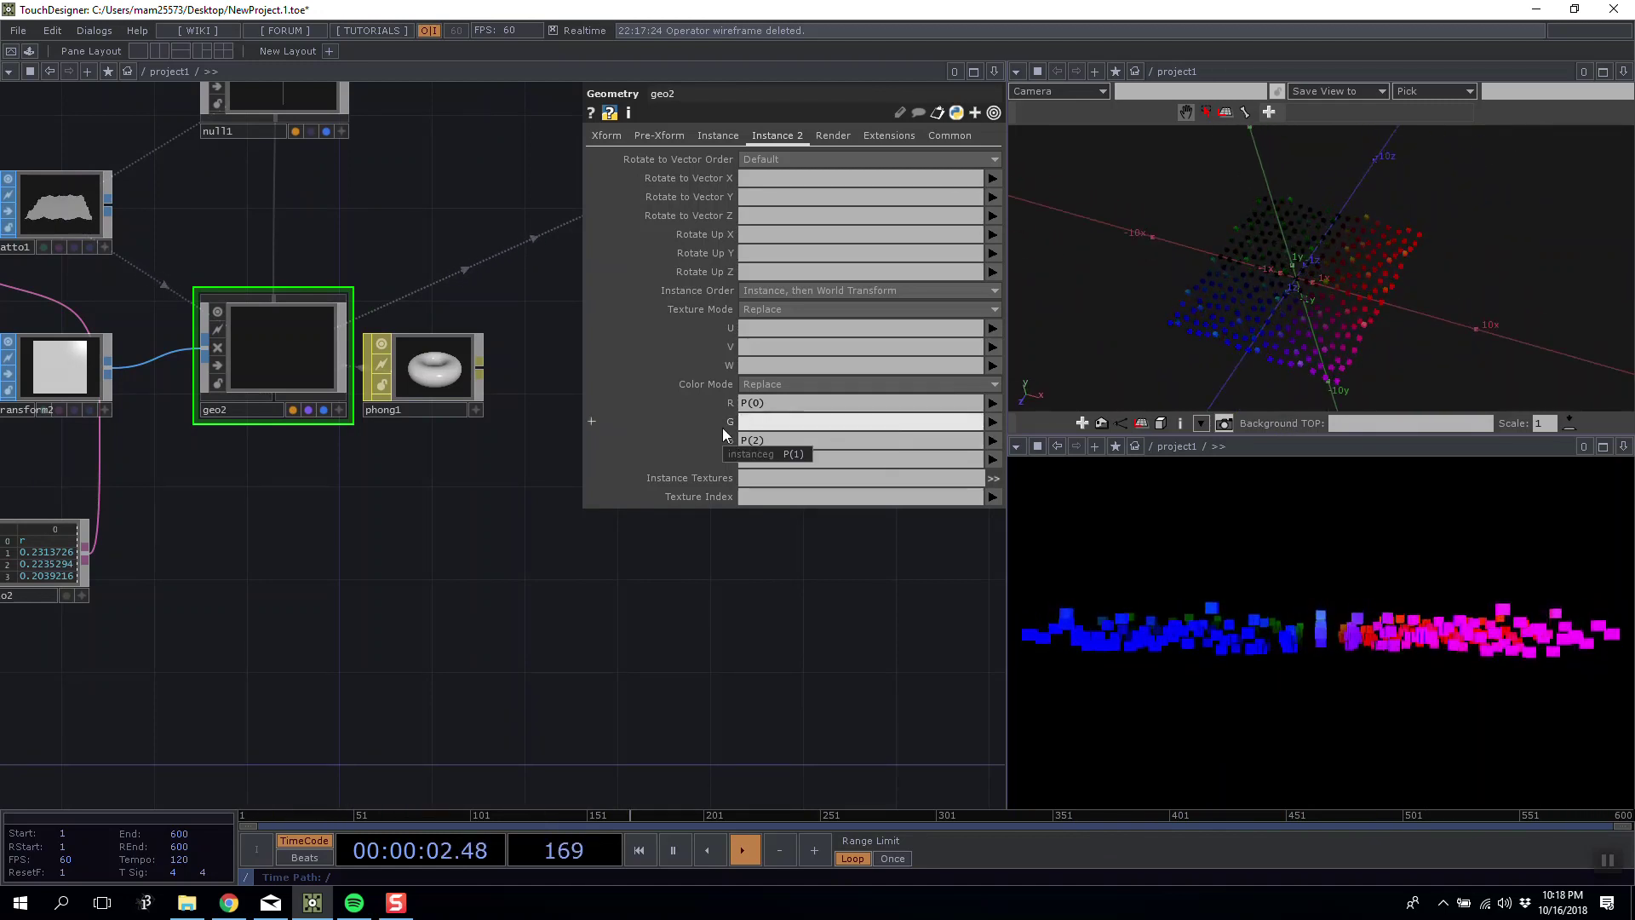
key("BackSpace")
type("P")
left_click_drag(777, 405, 680, 423)
key("ctrl+c")
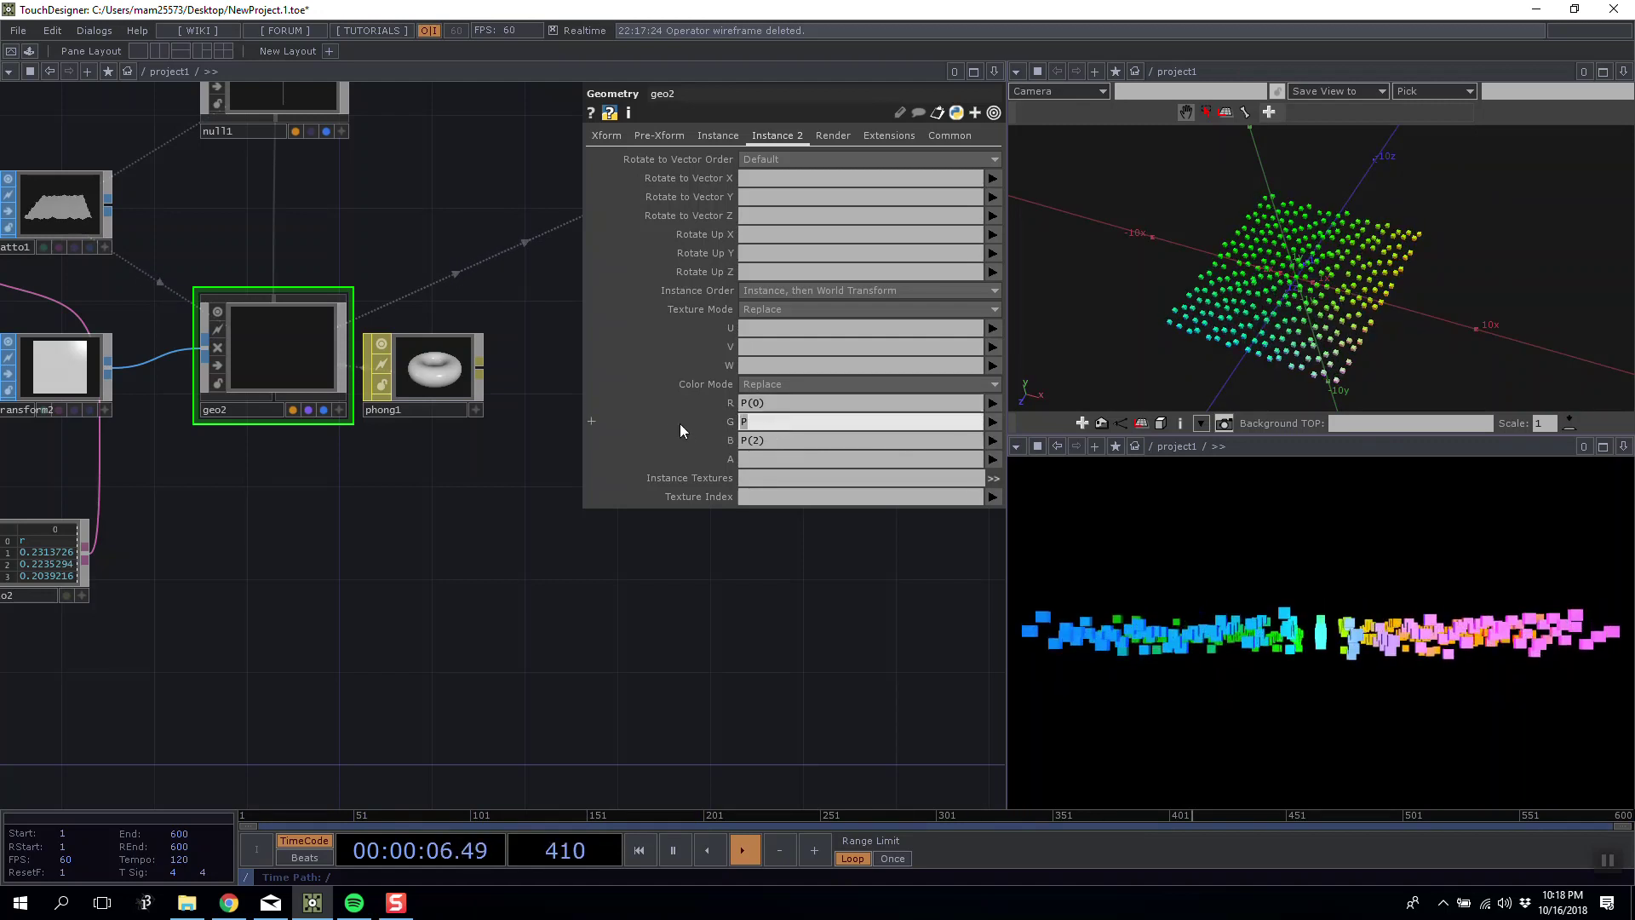
key("ctrl+v")
left_click_drag(775, 441, 724, 442)
key("ctrl+v")
Try P(1) for geo2's instance color R and check the instances in the 3D view.
left_click(697, 607)
left_click(755, 406)
key("BackSpace")
type("1")
left_click(744, 610)
mouse_move(1206, 361)
left_mouse_down()
mouse_move(1243, 338)
mouse_move(1234, 393)
mouse_move(1218, 366)
left_mouse_up()
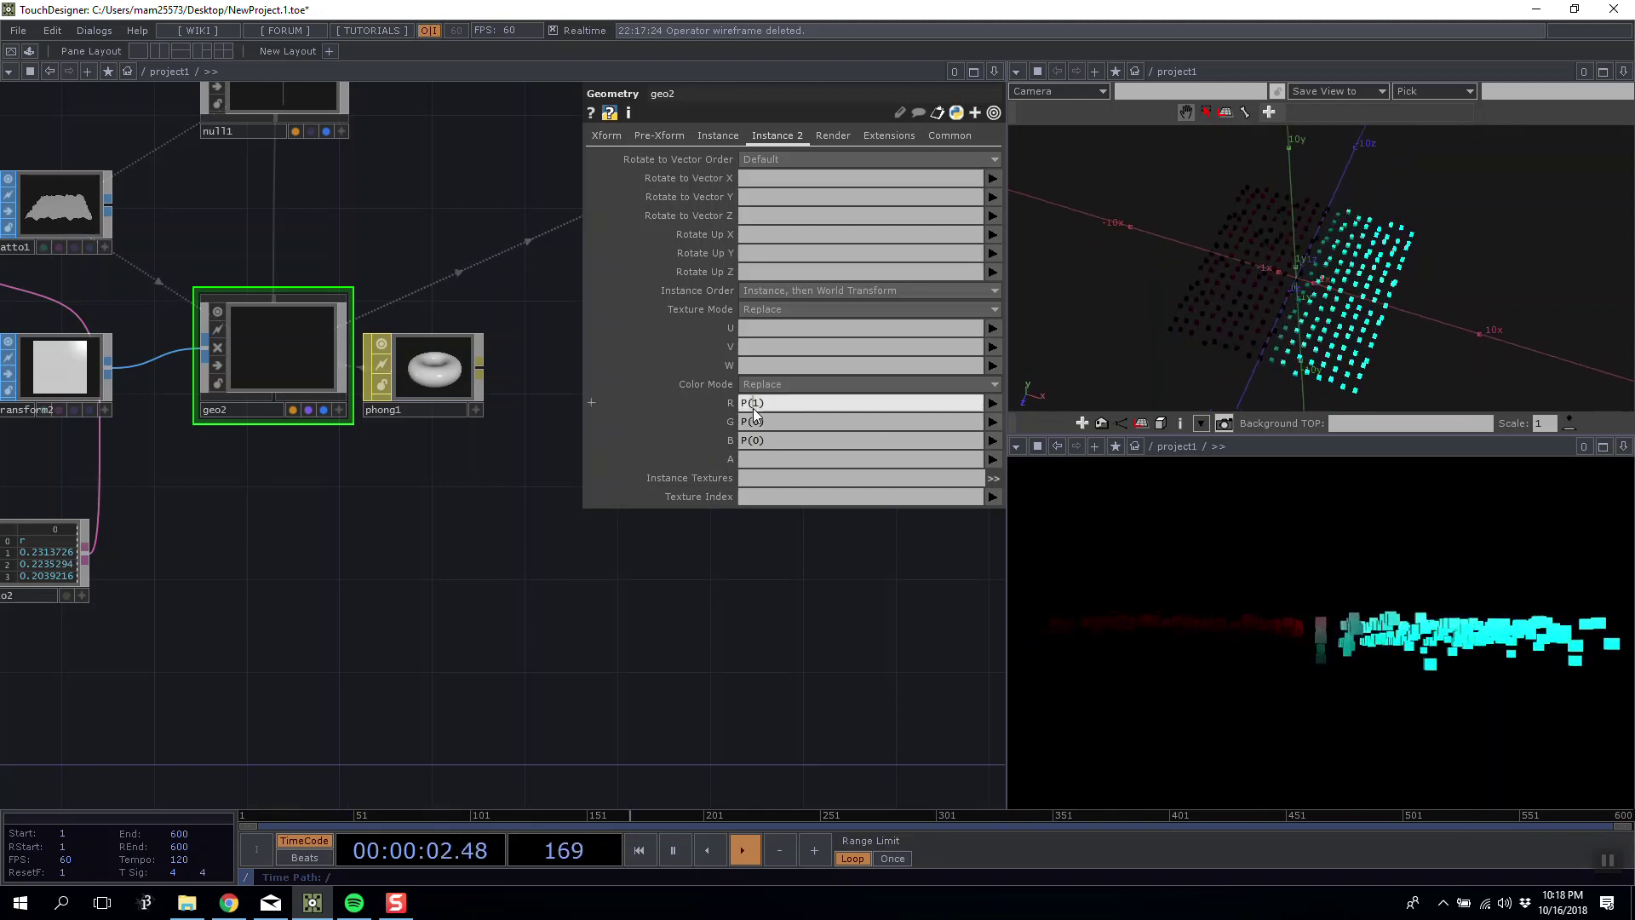
Change geo2's instance color R to P(0) and B to P(2).
left_click_drag(489, 513, 262, 621)
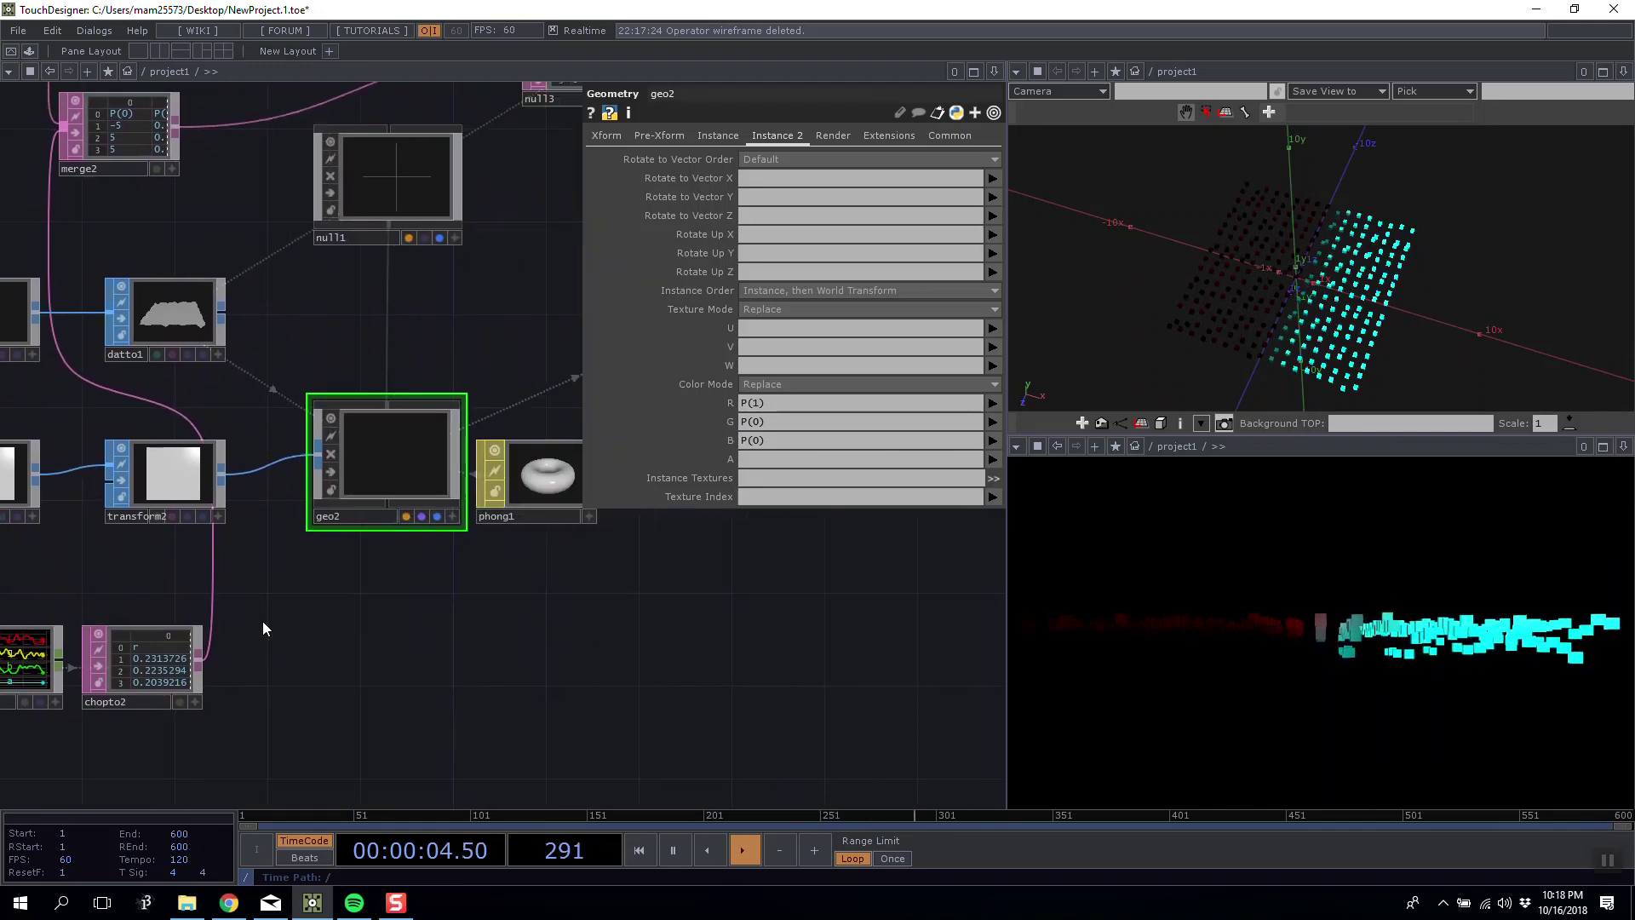
left_click_drag(1265, 356, 1243, 397)
left_click(753, 405)
left_click_drag(751, 405, 758, 406)
type("0")
left_click_drag(692, 537, 692, 533)
left_click_drag(753, 442, 758, 443)
type("1")
left_click(766, 566)
type("2")
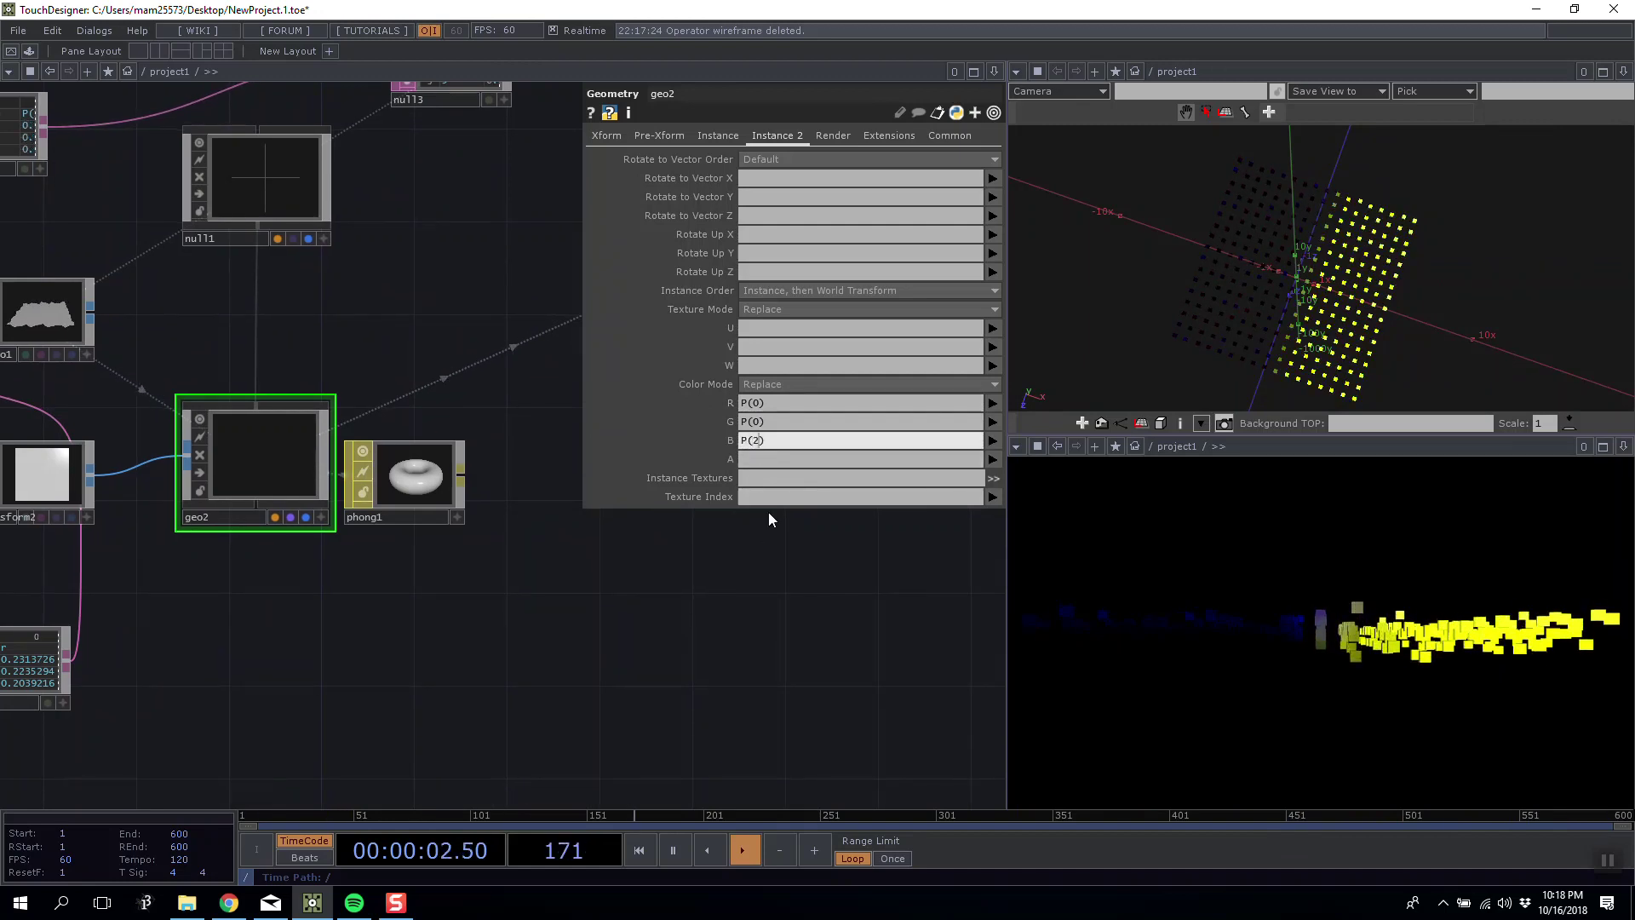
Compare null3's table columns and try P(0) for geo2's instance color B.
left_click(767, 545)
left_click(757, 421)
left_click_drag(383, 192, 510, 484)
left_click_drag(443, 230, 273, 299)
scroll(251, 309, "up", 5)
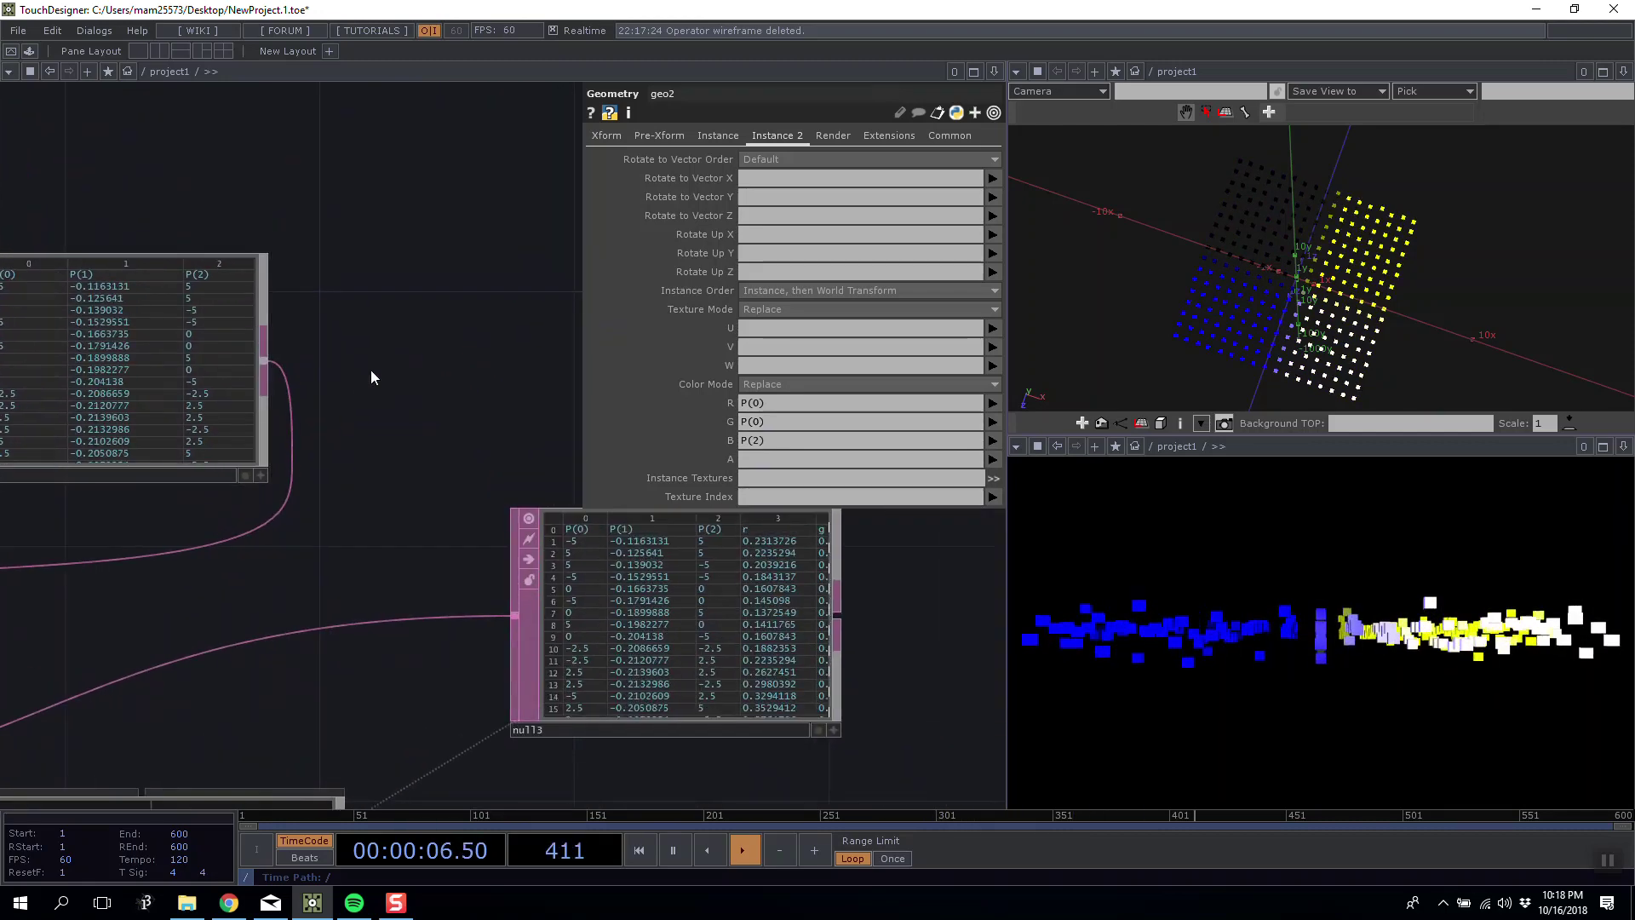
scroll(392, 379, "down", 5)
left_click_drag(617, 673, 546, 418)
left_click_drag(759, 441, 750, 442)
type("0")
left_click_drag(661, 638, 738, 574)
scroll(737, 574, "down", 3)
left_click_drag(1304, 283, 1316, 174)
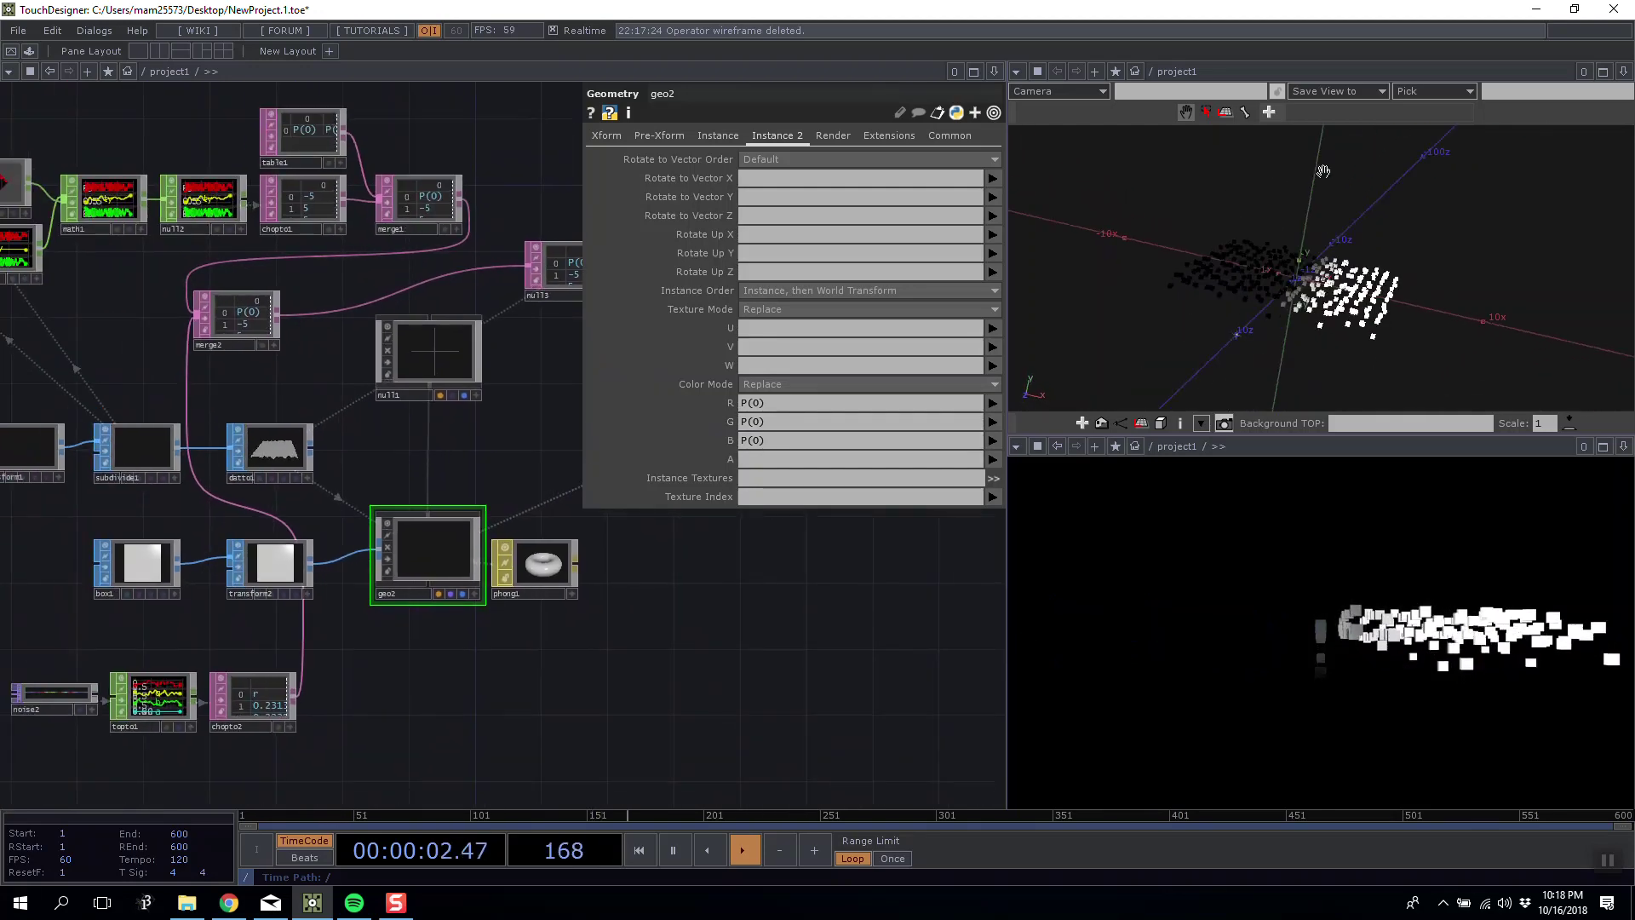
Set null3 as geo2's Instance CHOP/DAT/SOP source.
left_click_drag(777, 440, 698, 438)
scroll(651, 690, "up", 5)
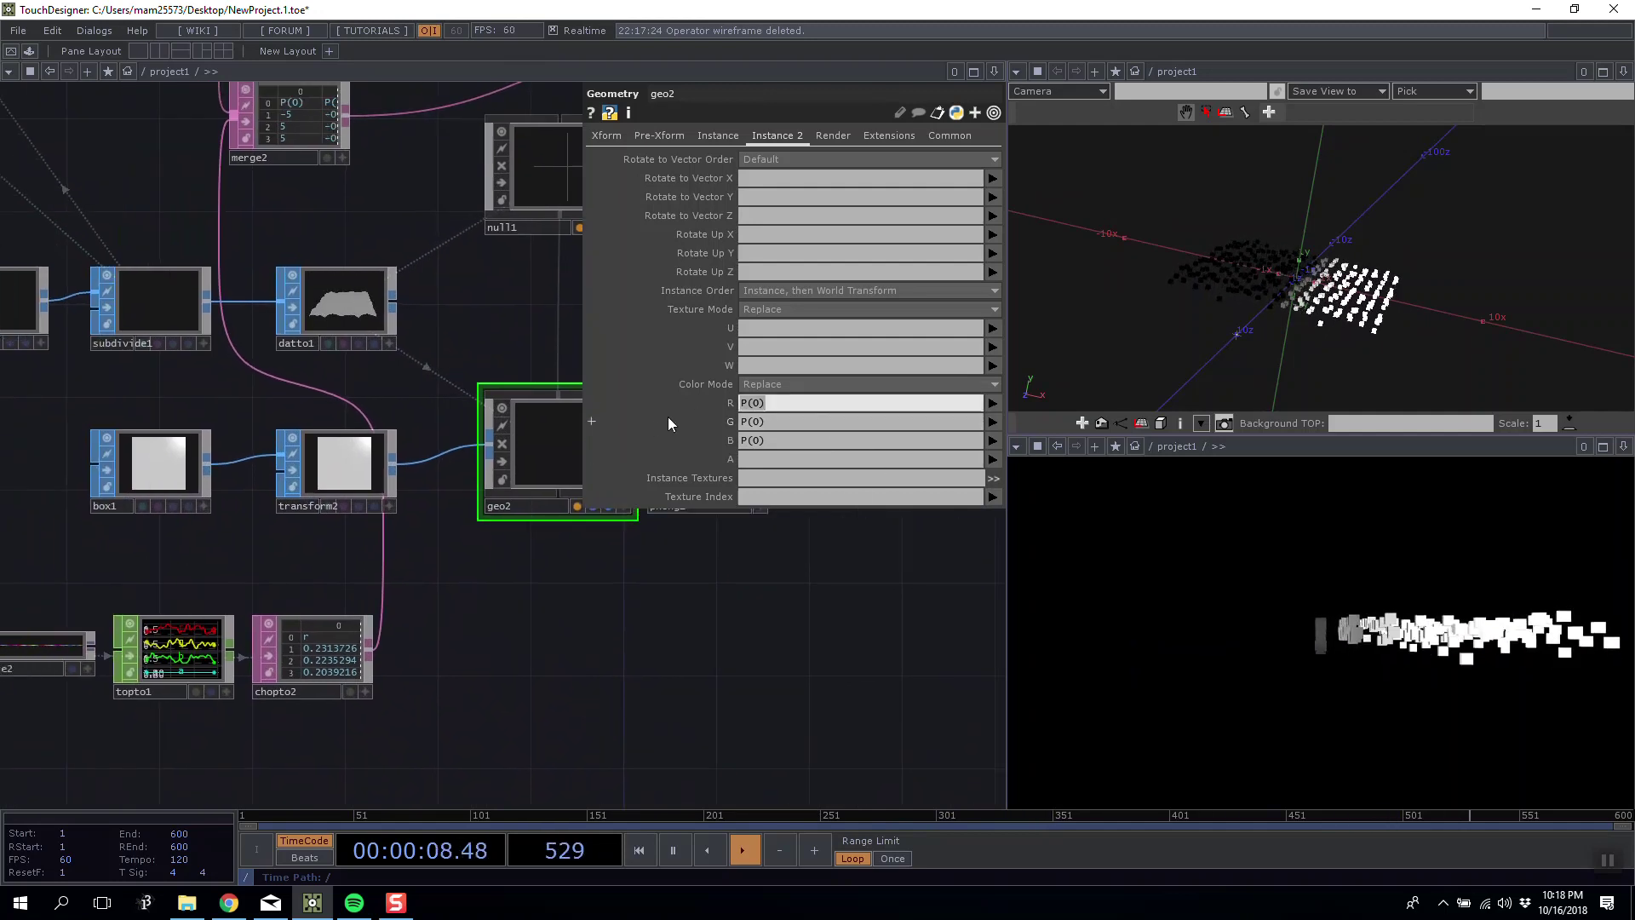
scroll(489, 682, "up", 6)
left_click_drag(554, 627, 614, 618)
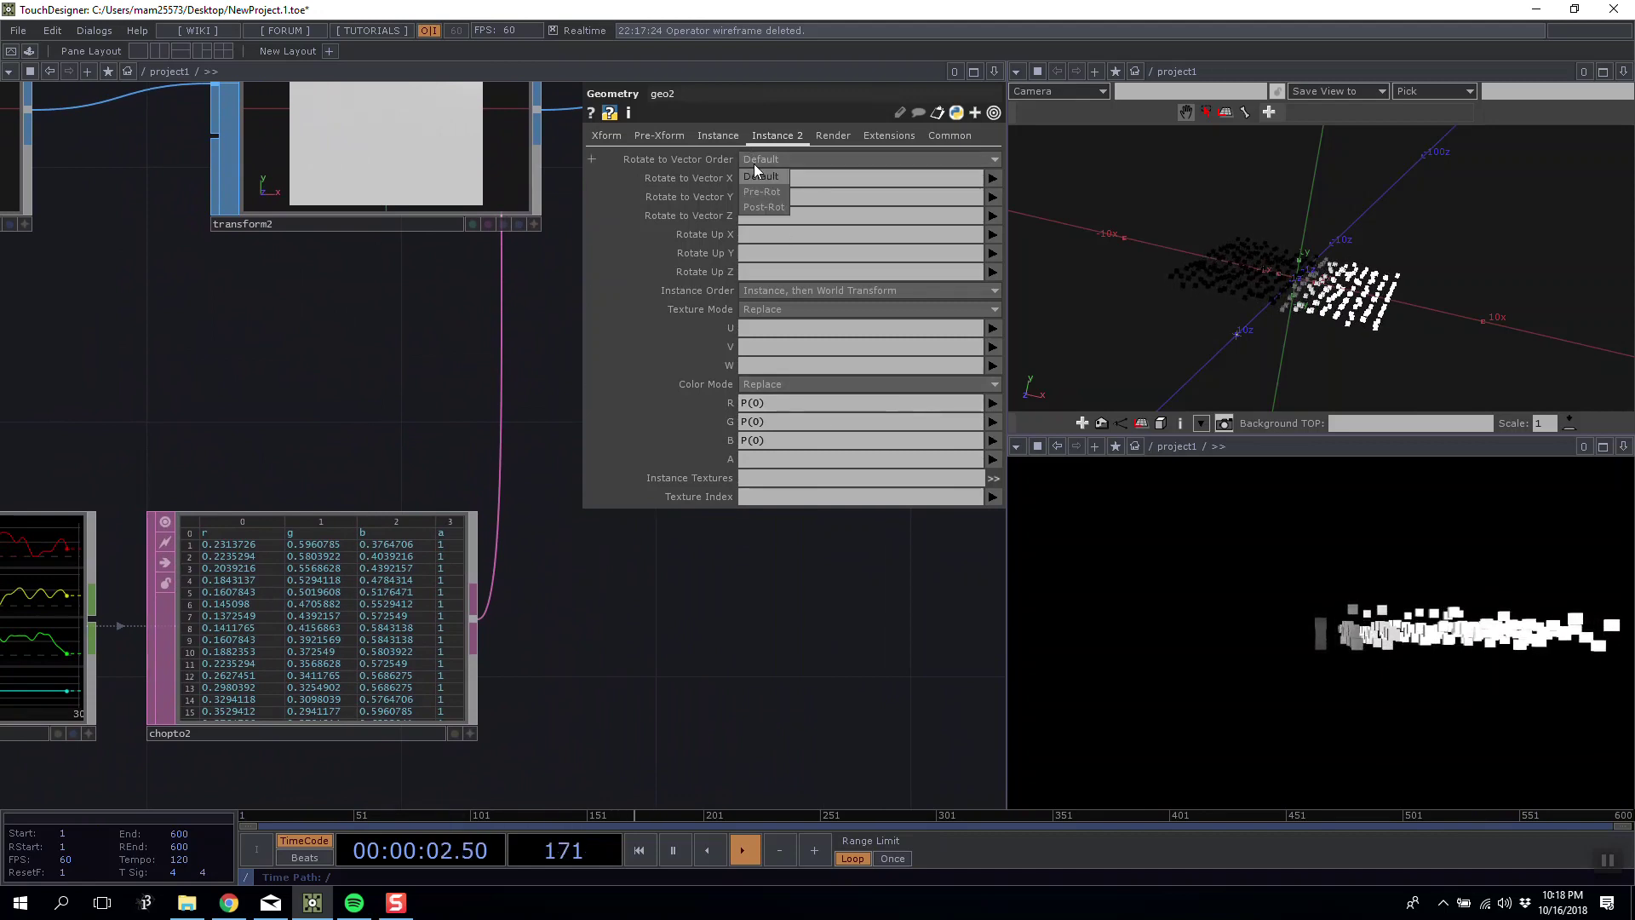
left_click(726, 137)
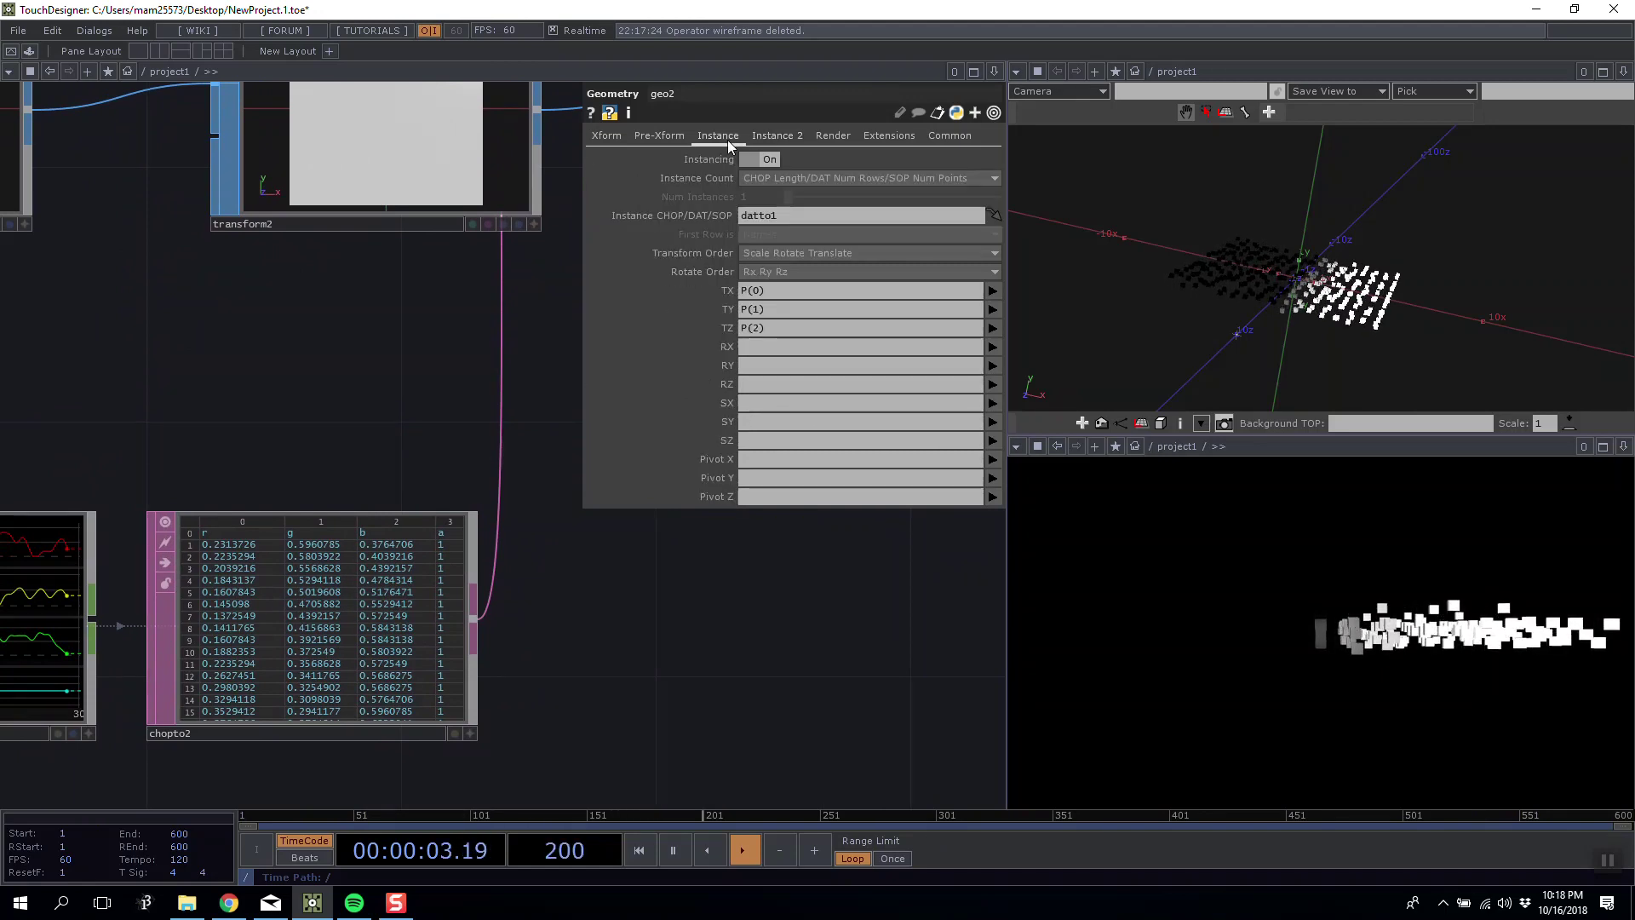
left_click(812, 177)
left_click(802, 212)
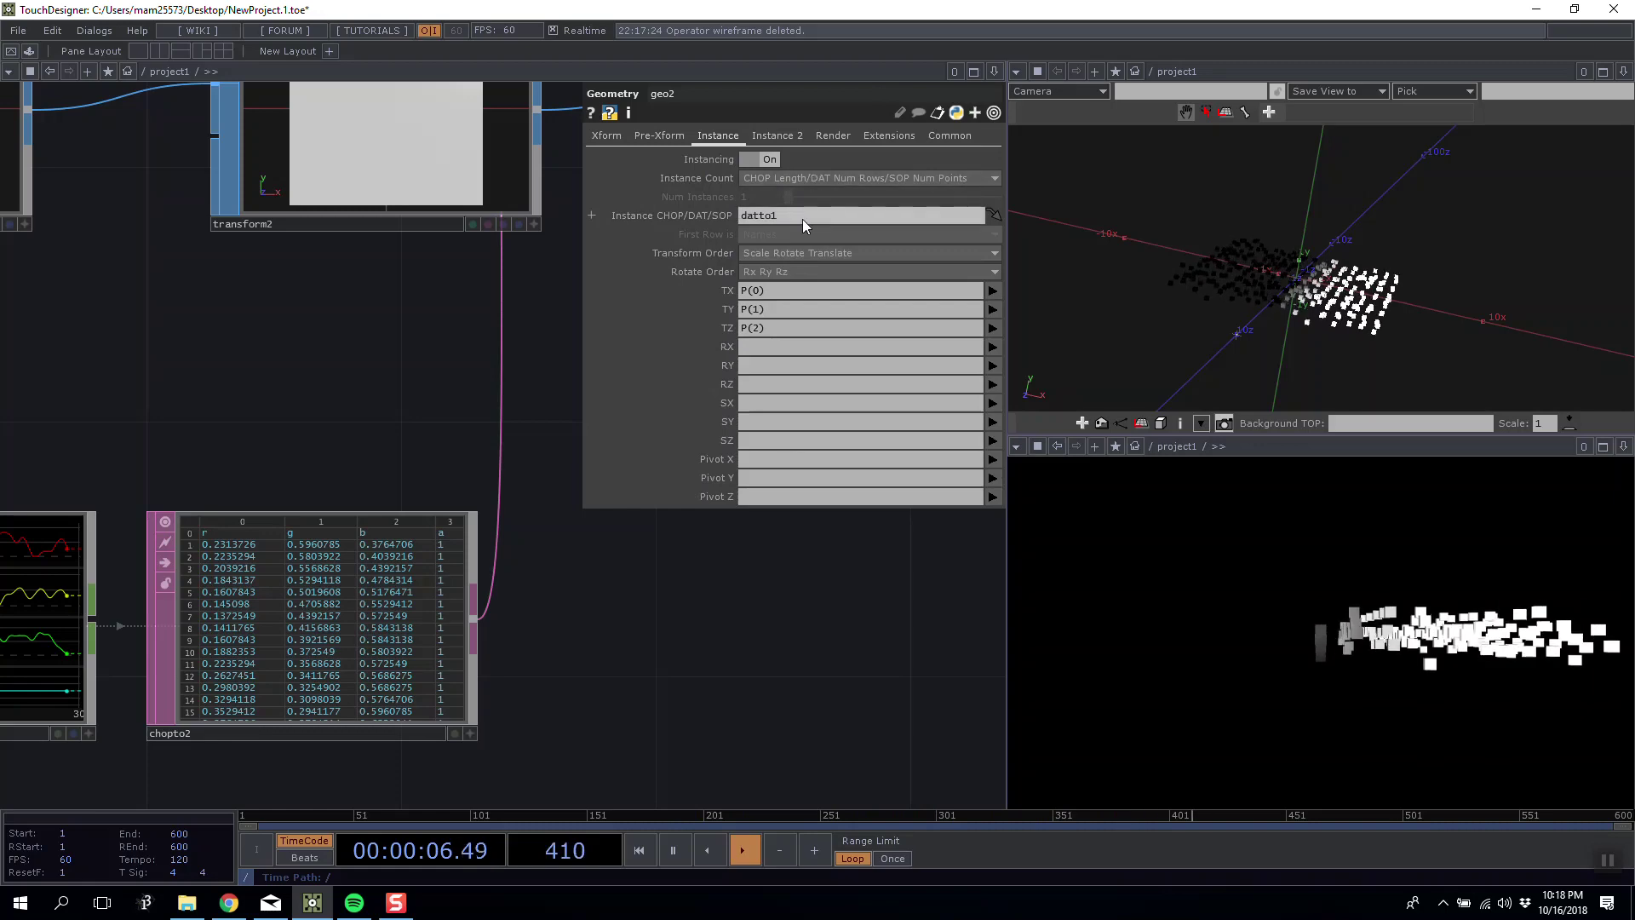
scroll(190, 456, "down", 4)
scroll(311, 443, "down", 1)
left_click_drag(403, 219, 299, 403)
left_click_drag(456, 312, 332, 355)
scroll(194, 372, "down", 3)
scroll(247, 362, "up", 1)
scroll(332, 355, "up", 1)
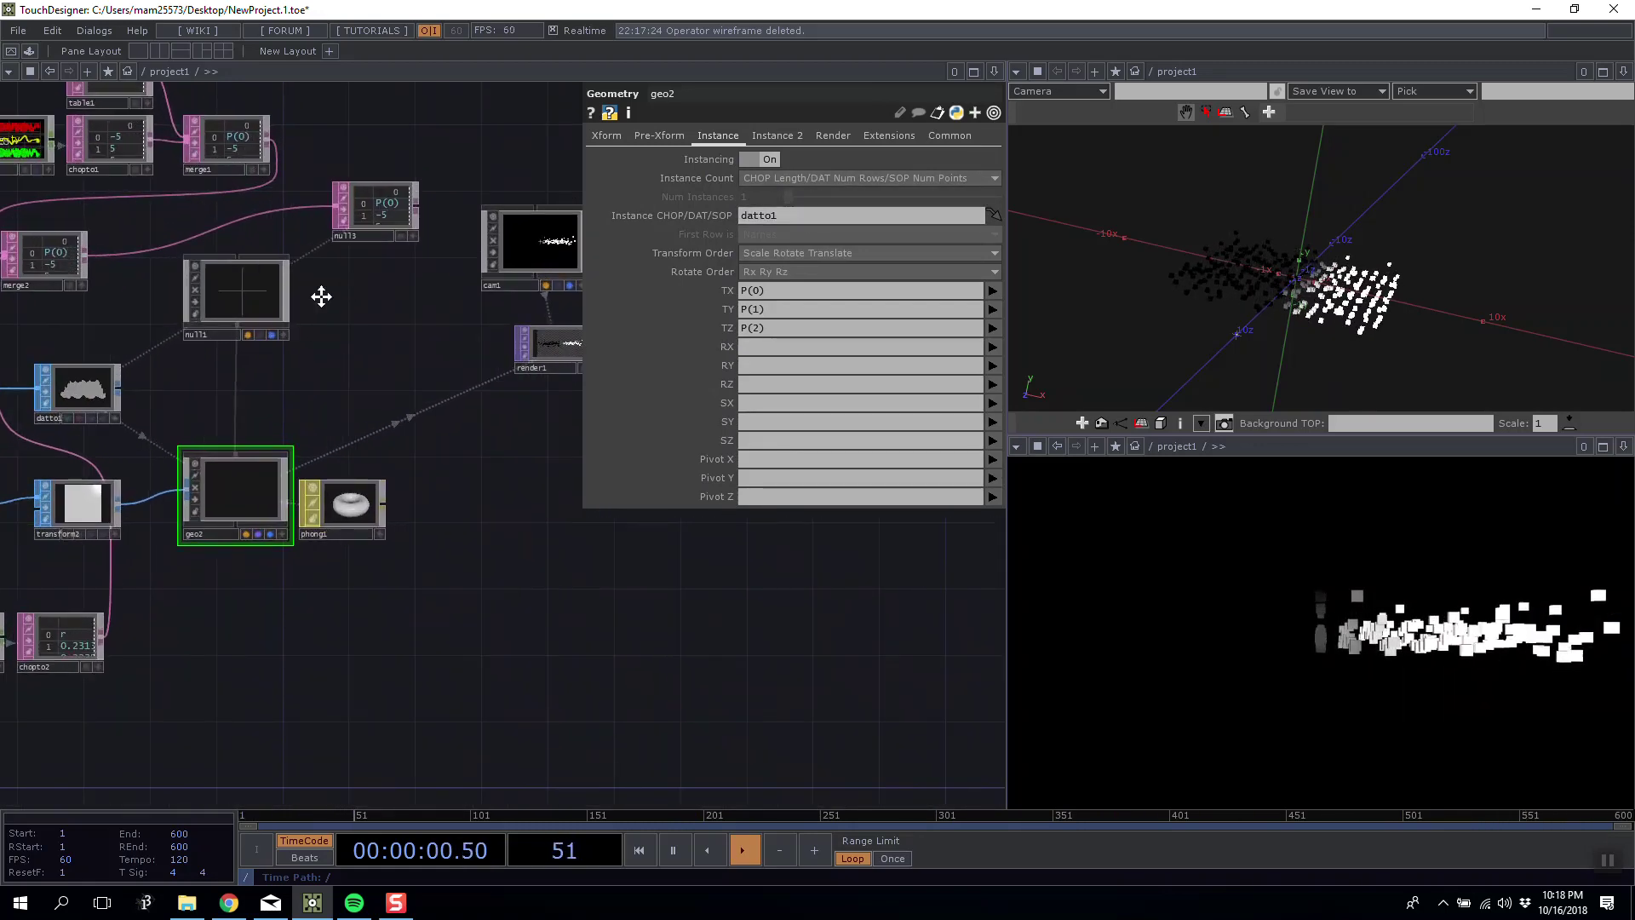
left_click_drag(349, 284, 299, 305)
left_click_drag(346, 237, 779, 217)
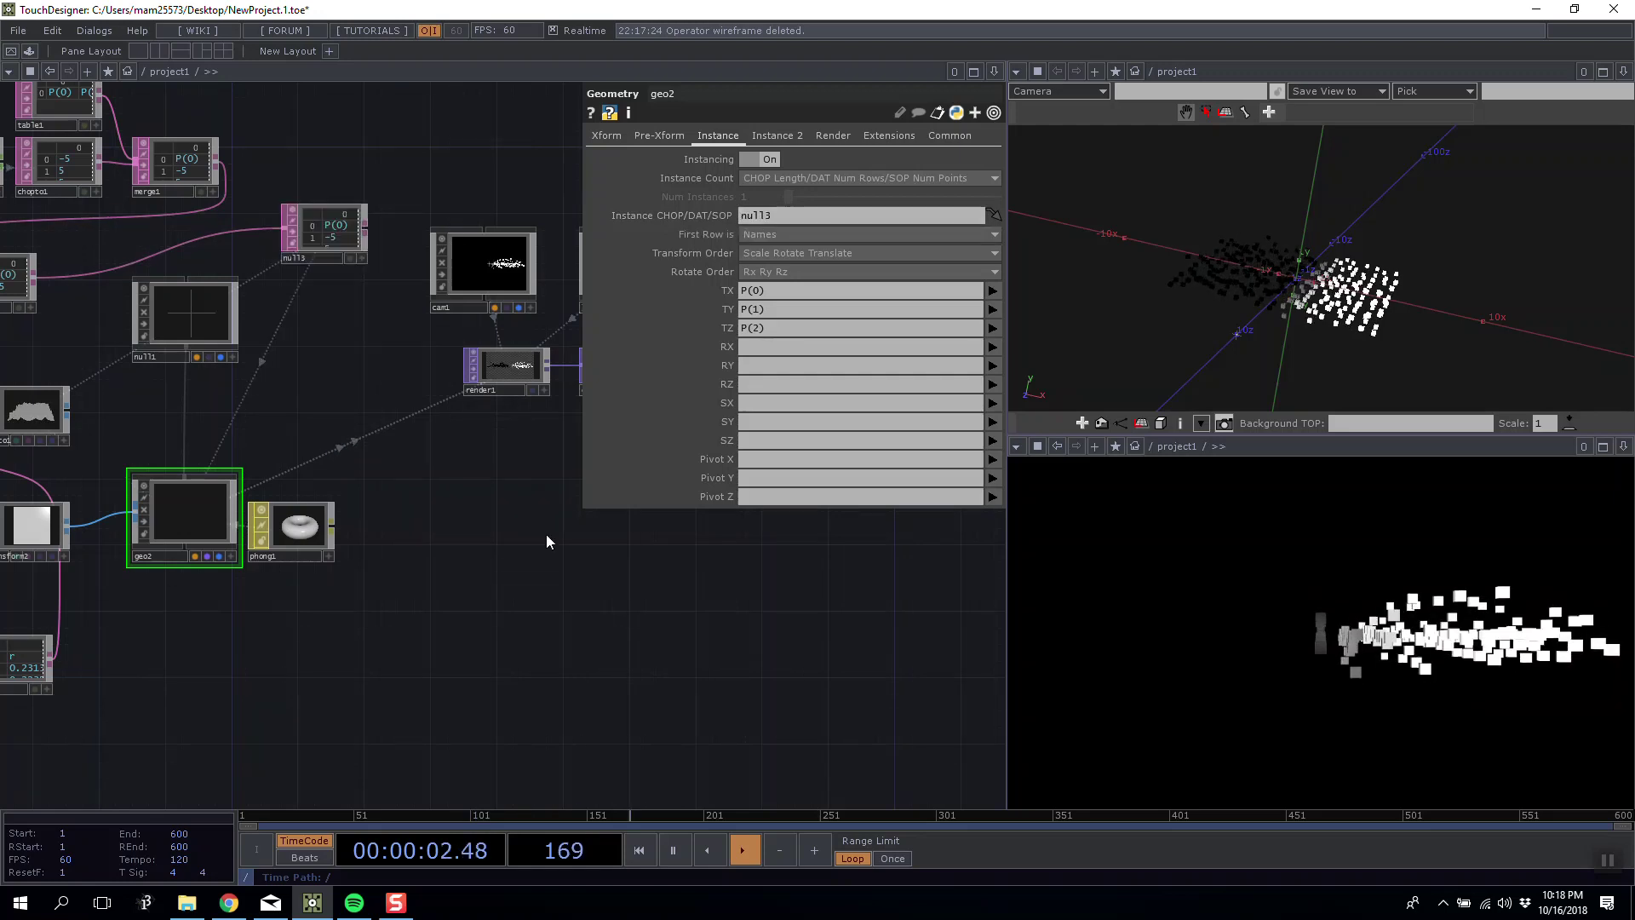
Set geo2's instance color R, G, B and A to the r, g, b and a columns.
scroll(498, 580, "up", 6)
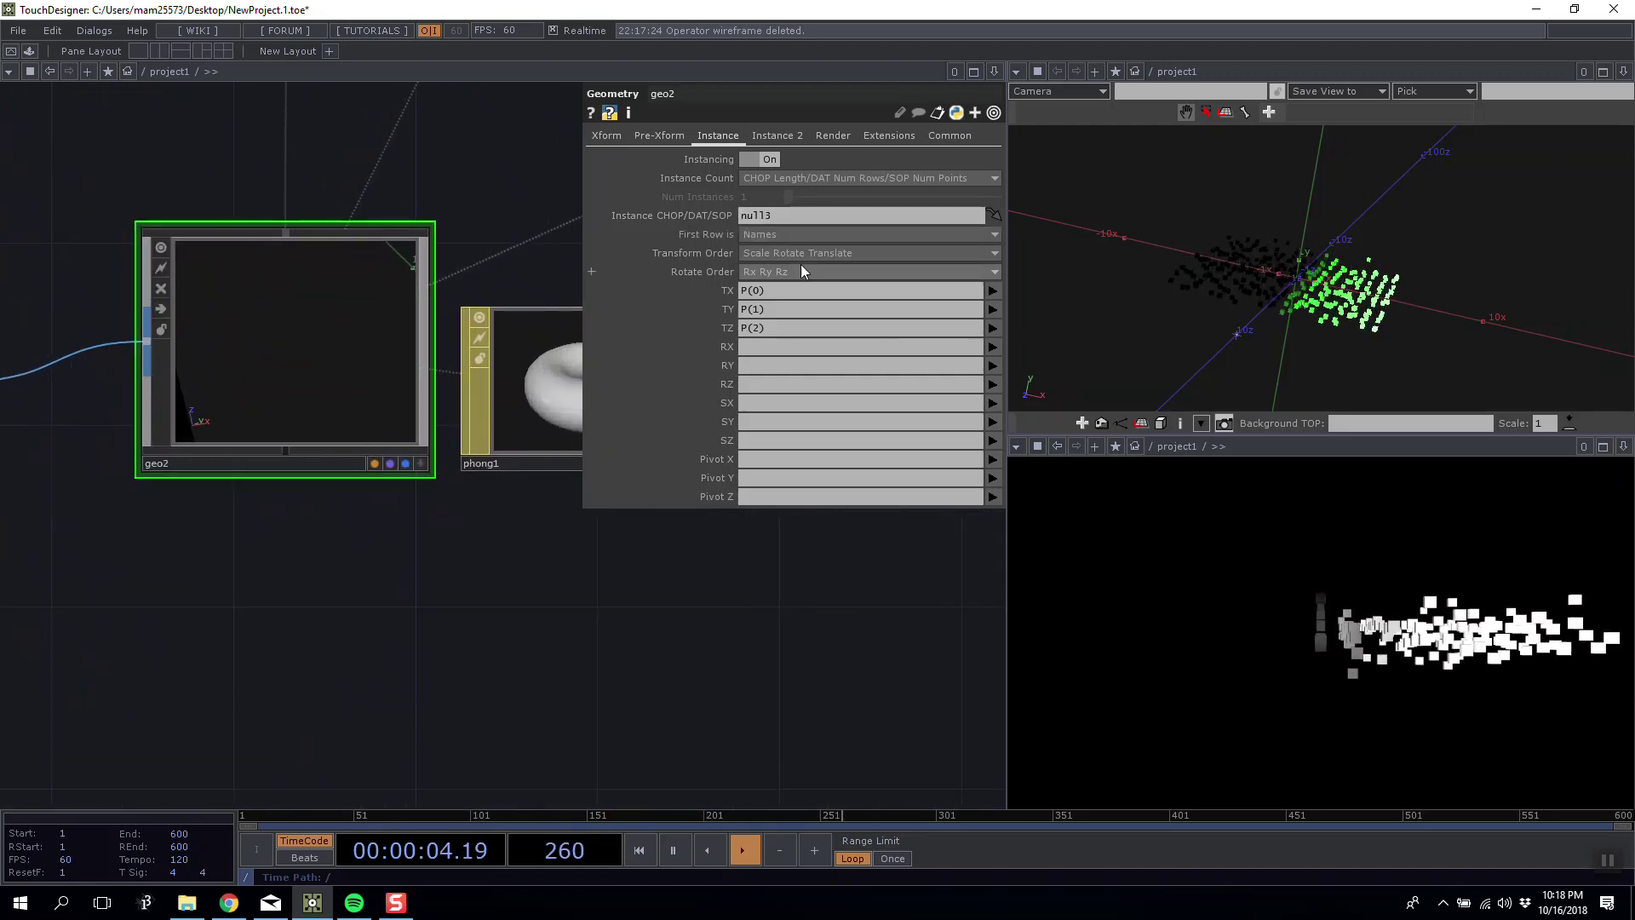
left_click(783, 137)
left_click(994, 404)
left_click(994, 466)
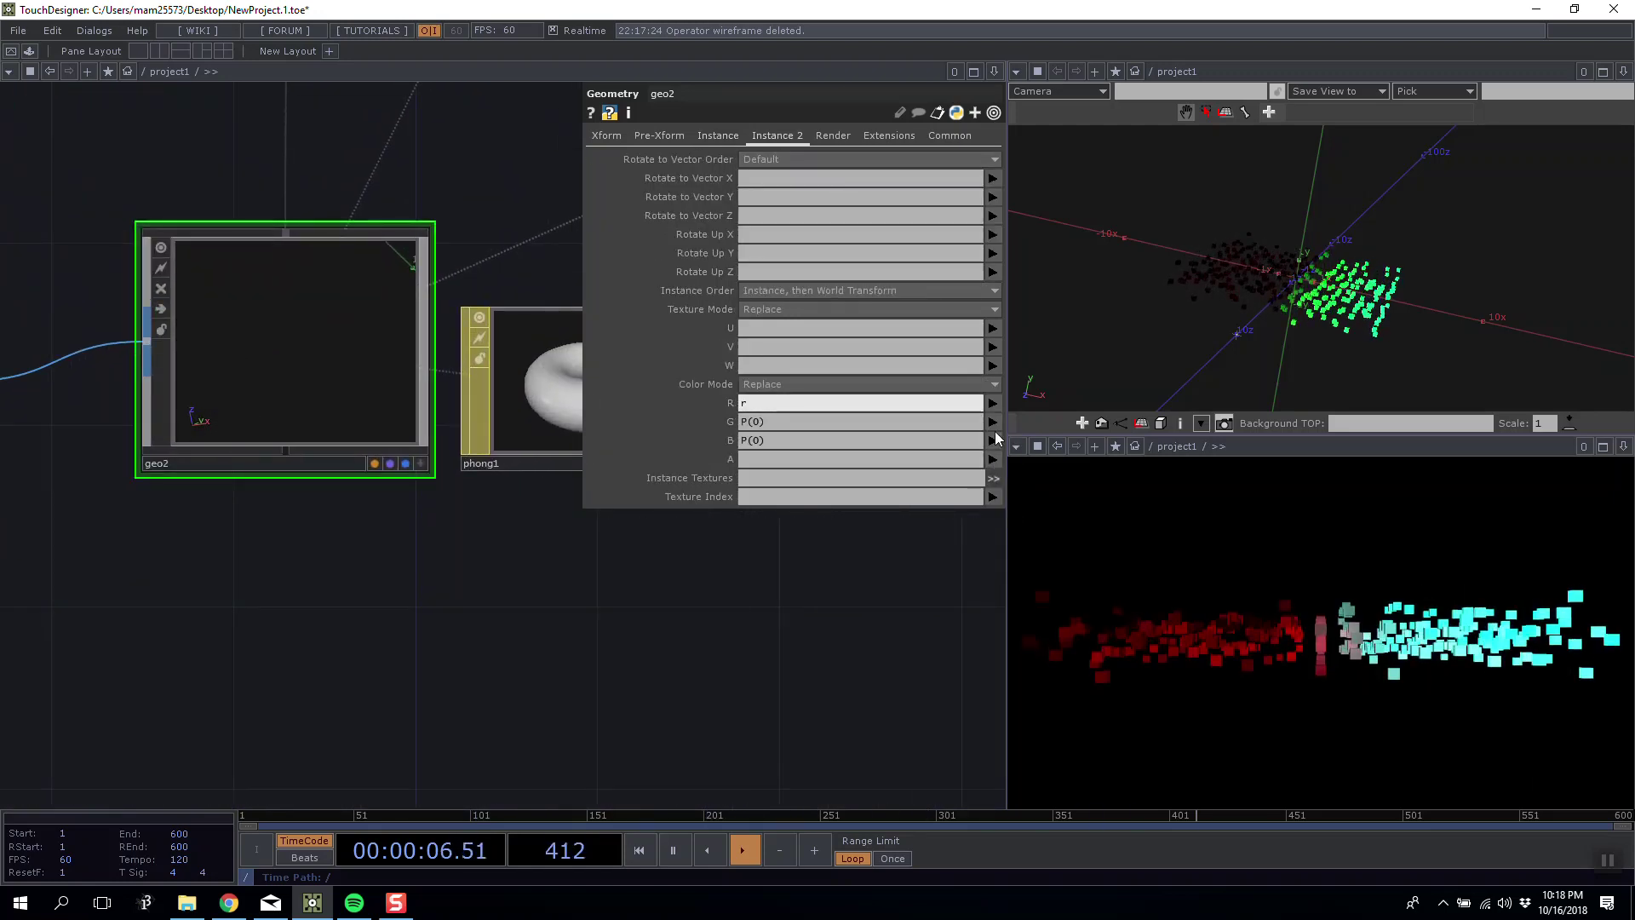
left_click(994, 422)
left_click(996, 500)
left_click(993, 440)
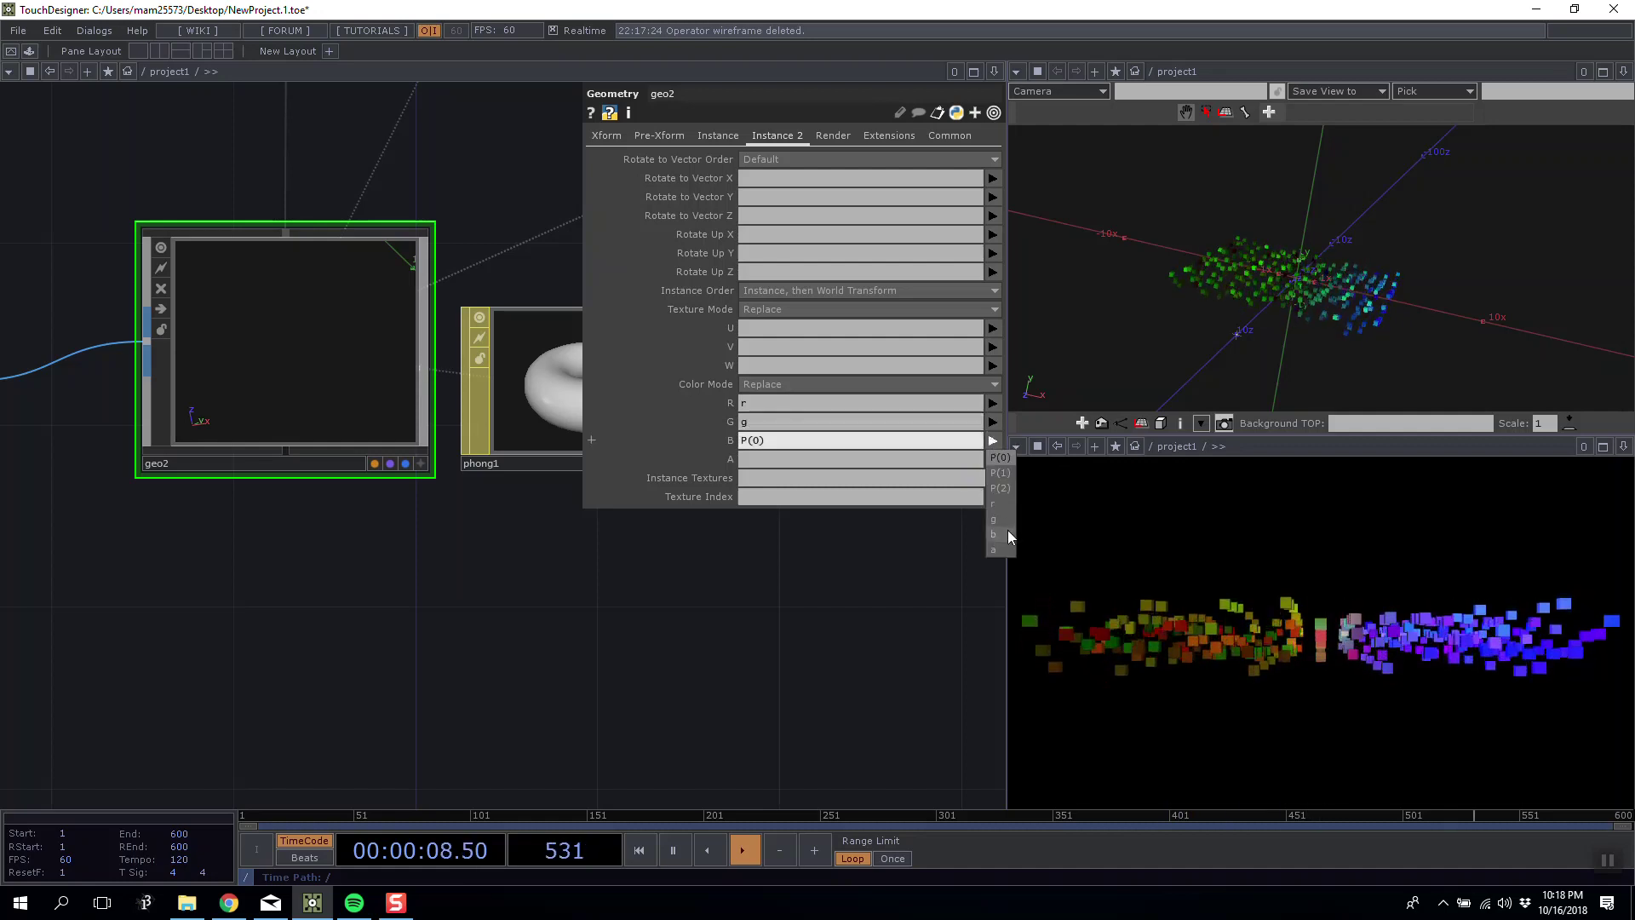
left_click(1007, 532)
left_click_drag(771, 569, 915, 564)
left_click(993, 459)
left_click(993, 563)
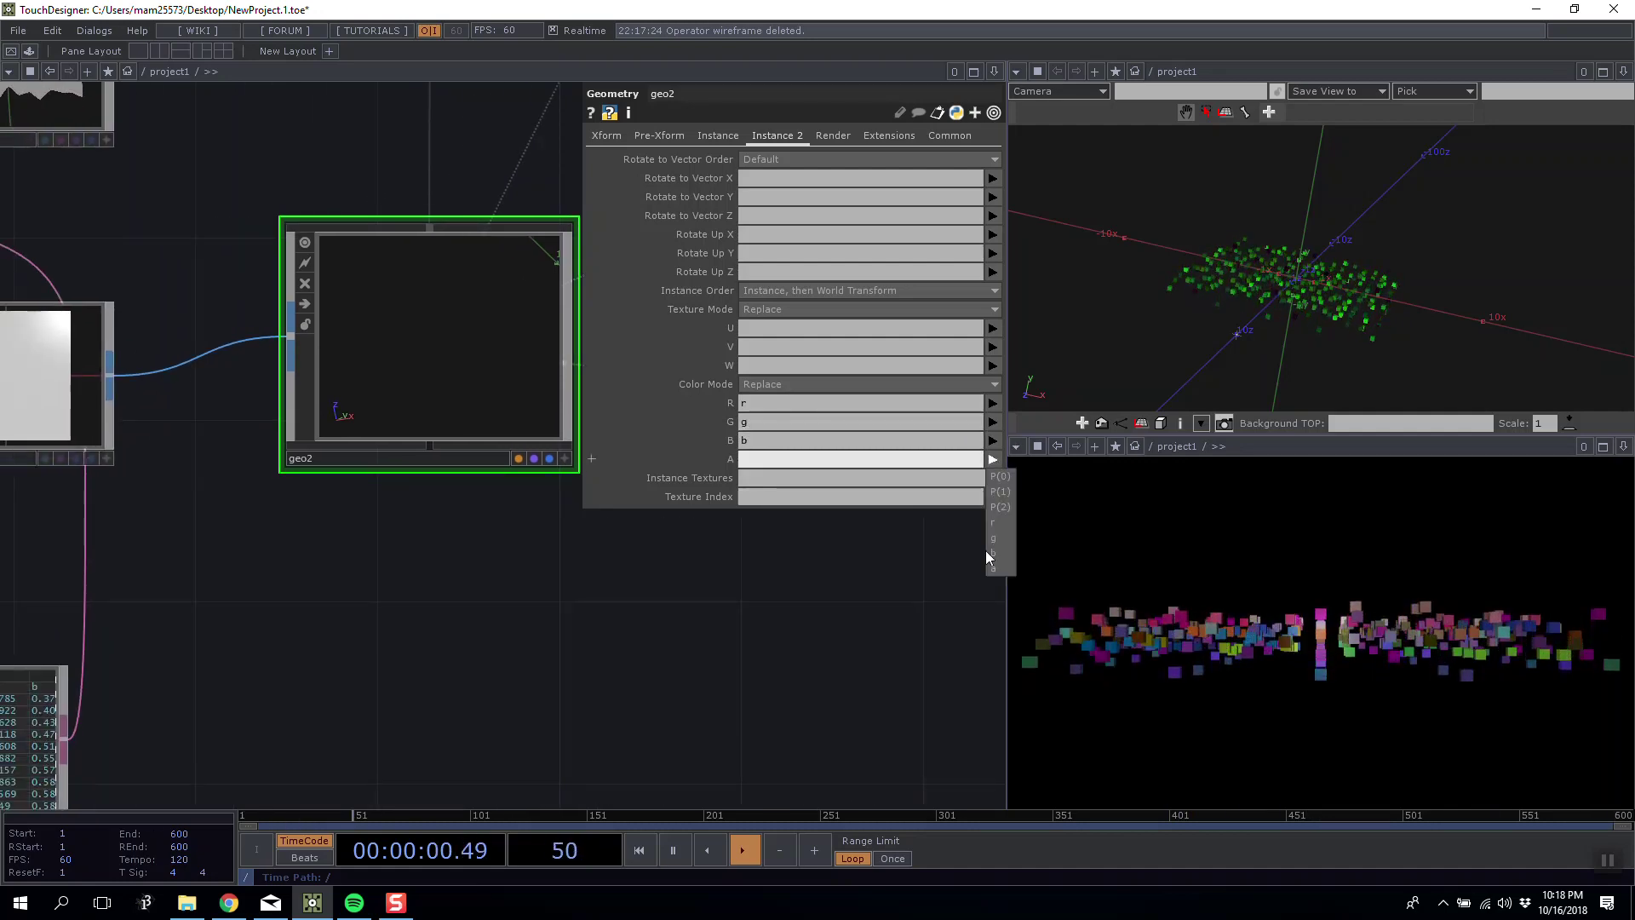
Delete the datto1 operator that follows subdivide1.
scroll(451, 609, "down", 5)
left_click_drag(440, 468, 500, 466)
left_click_drag(398, 464, 375, 463)
right_click_drag(123, 432, 381, 494)
left_click_drag(378, 464, 201, 464)
left_click(323, 453)
left_click_drag(273, 415, 341, 426)
left_click_drag(264, 475, 310, 472)
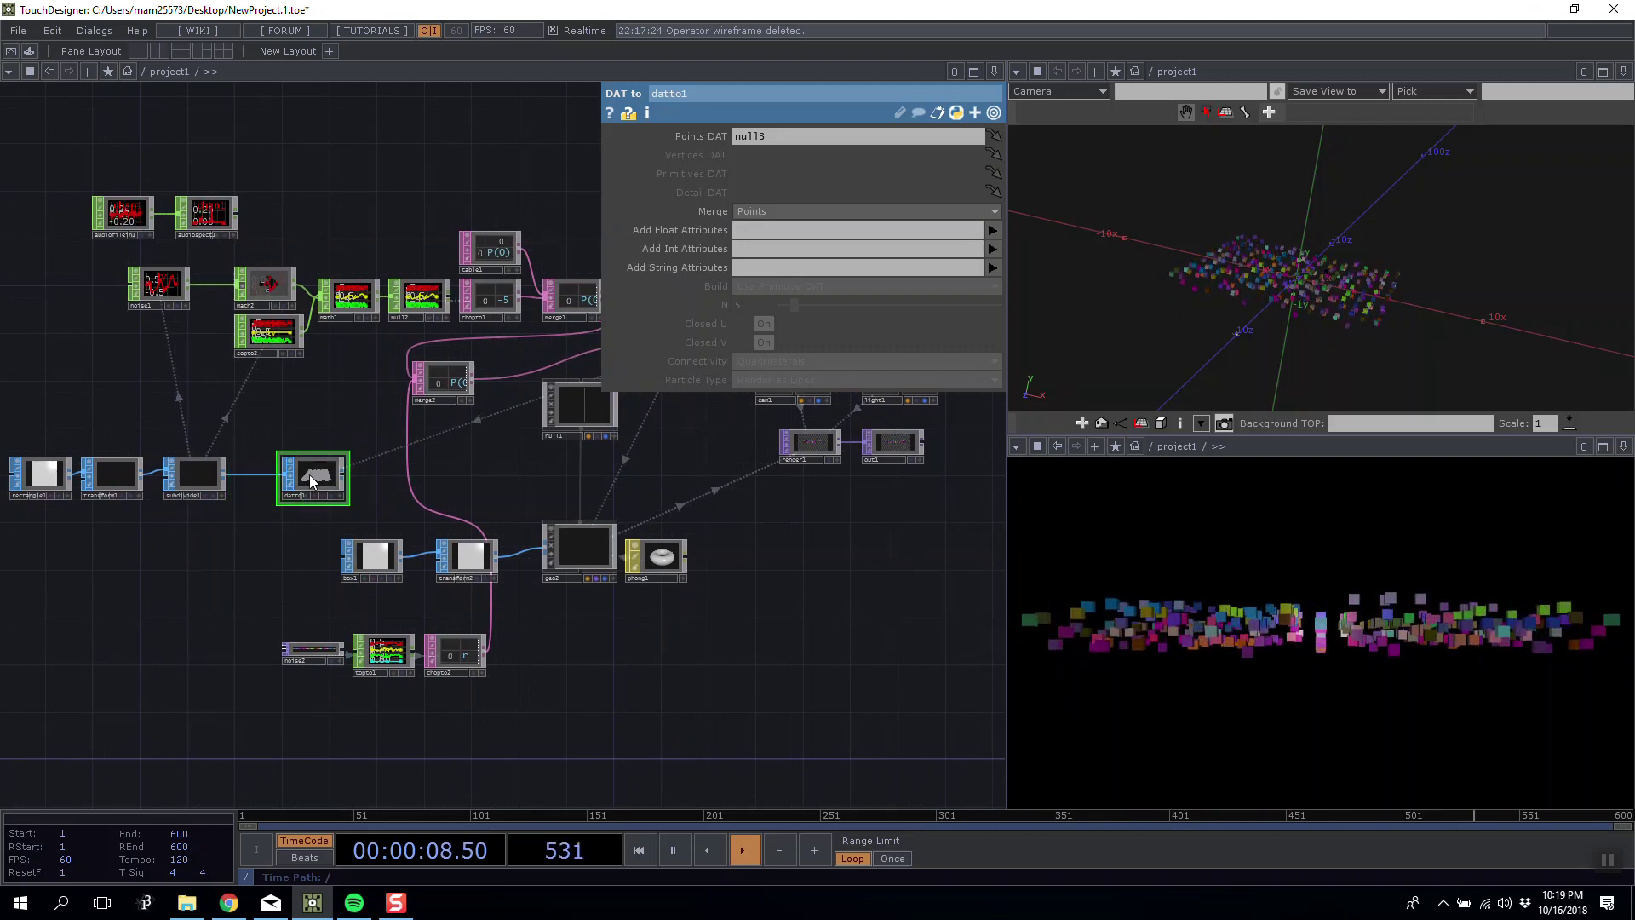
key("Delete")
Review the operator chain from rectangle1 and subdivide1 through the noise, math and table operators to merge2.
left_click(202, 486)
left_click_drag(262, 461, 364, 450)
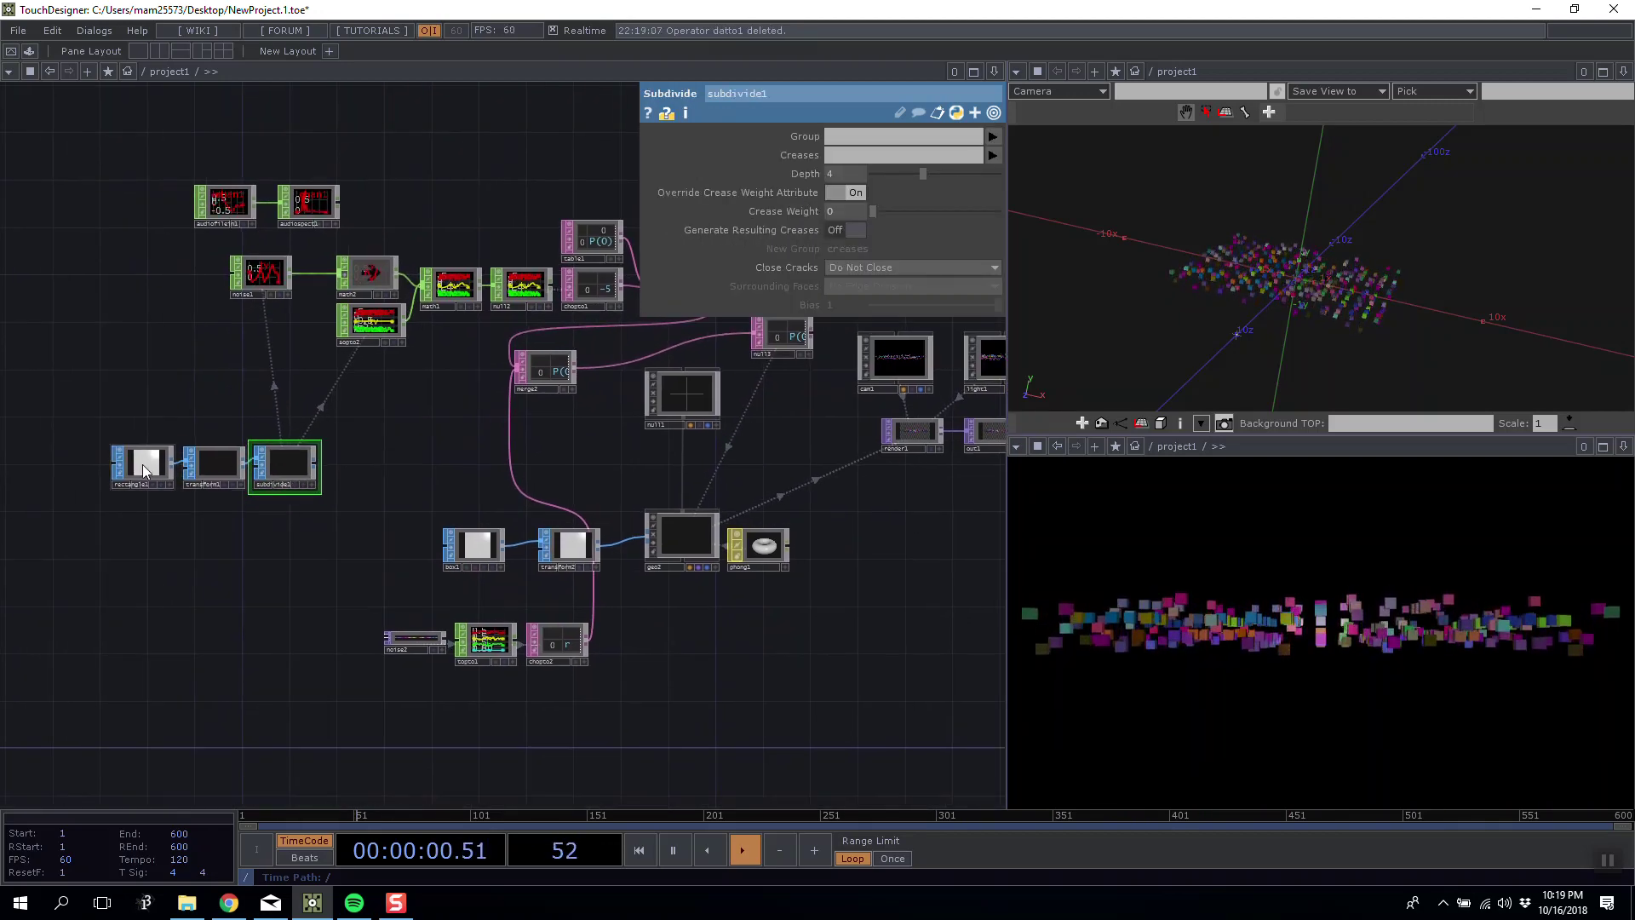
scroll(145, 465, "up", 5)
left_click(144, 466)
left_click(326, 484)
left_click(499, 485)
left_click_drag(702, 526, 397, 603)
scroll(535, 544, "down", 5)
scroll(402, 484, "up", 4)
left_click_drag(387, 520, 377, 550)
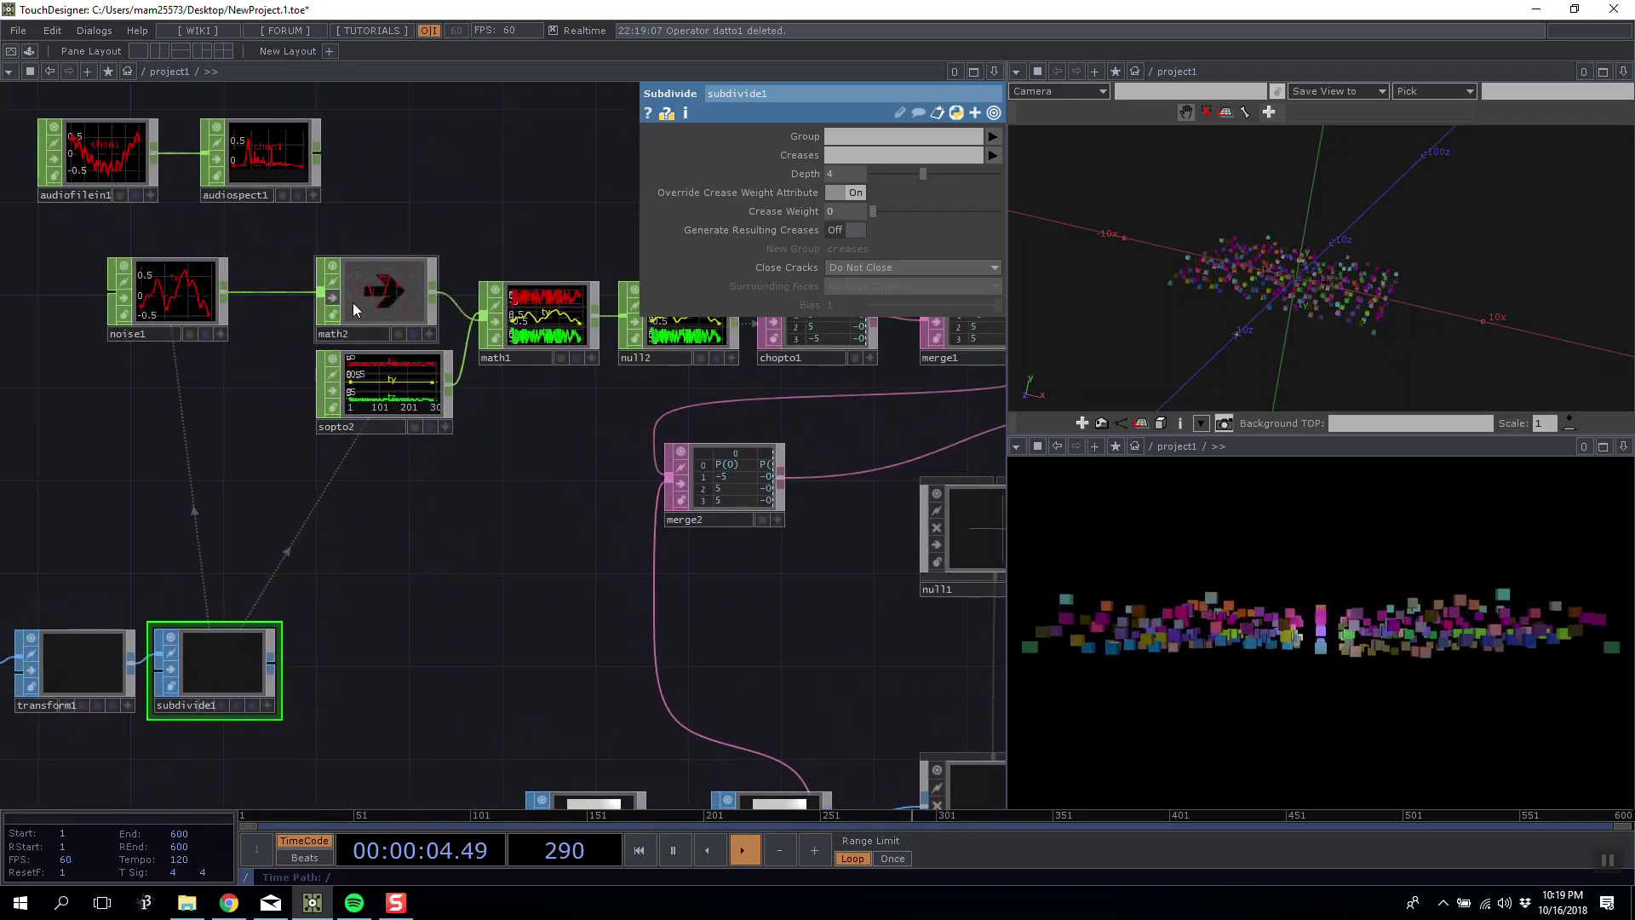
left_click_drag(262, 253, 2, 281)
left_click_drag(308, 431, 207, 432)
scroll(357, 352, "down", 4)
scroll(483, 380, "up", 6)
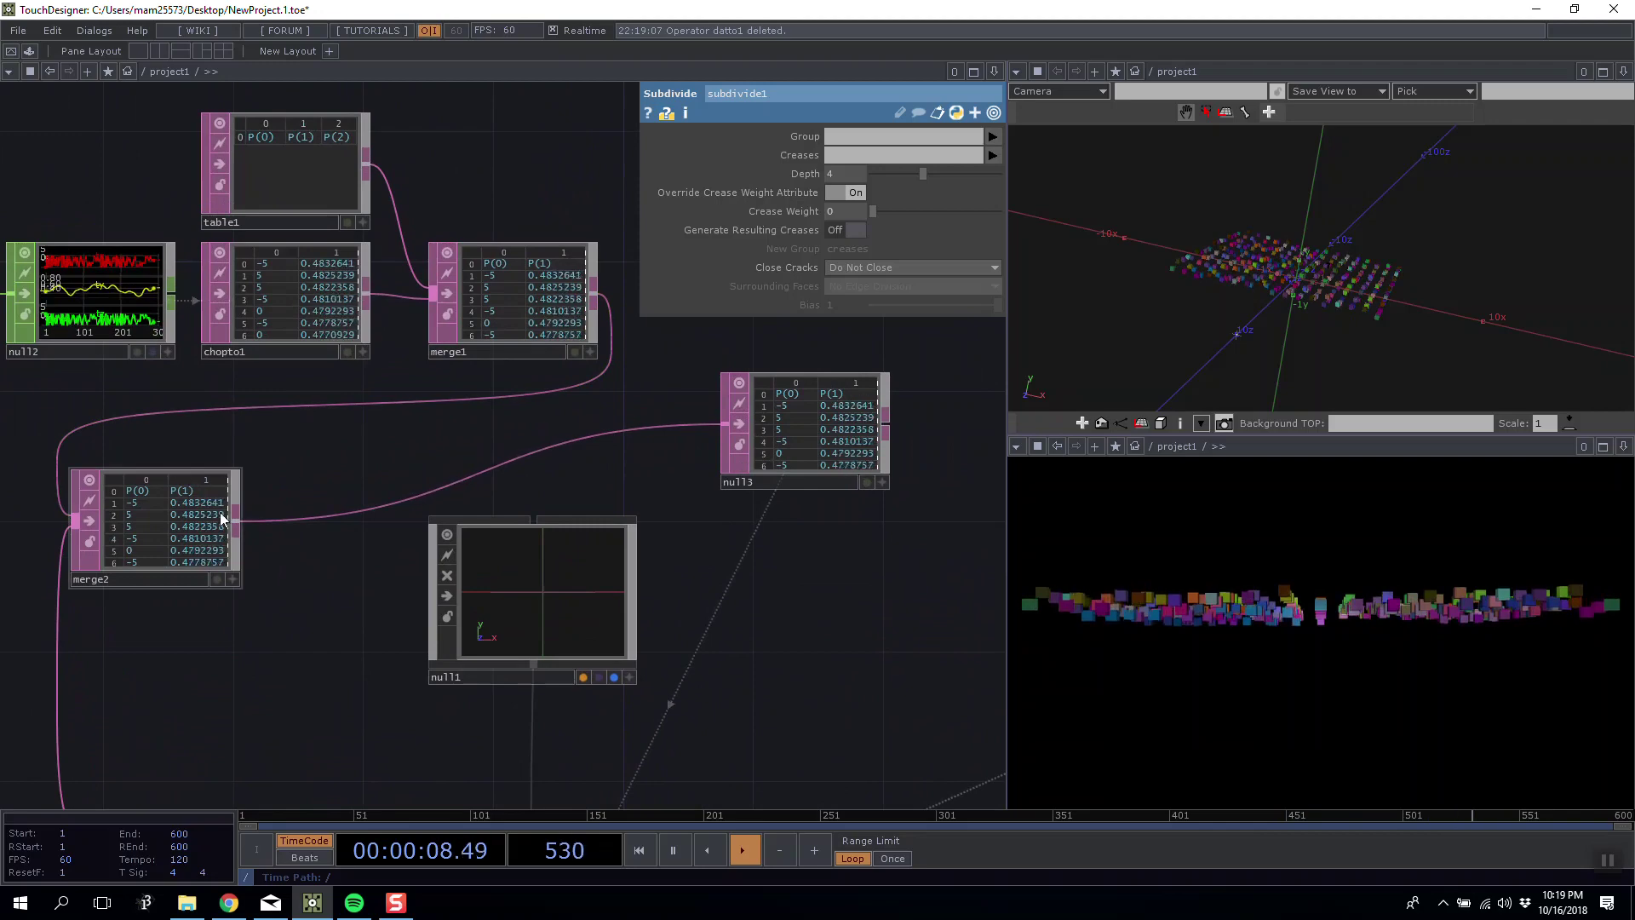
Move null3 next to merge2 in the network.
left_click_drag(768, 447, 736, 610)
left_click_drag(742, 510, 620, 375)
scroll(603, 379, "down", 5)
left_click_drag(620, 432, 401, 471)
left_click_drag(356, 380, 174, 413)
left_click_drag(378, 449, 279, 400)
Examine geo2's instance translate settings and all of null3's position and color columns.
left_click(485, 613)
scroll(486, 564, "up", 4)
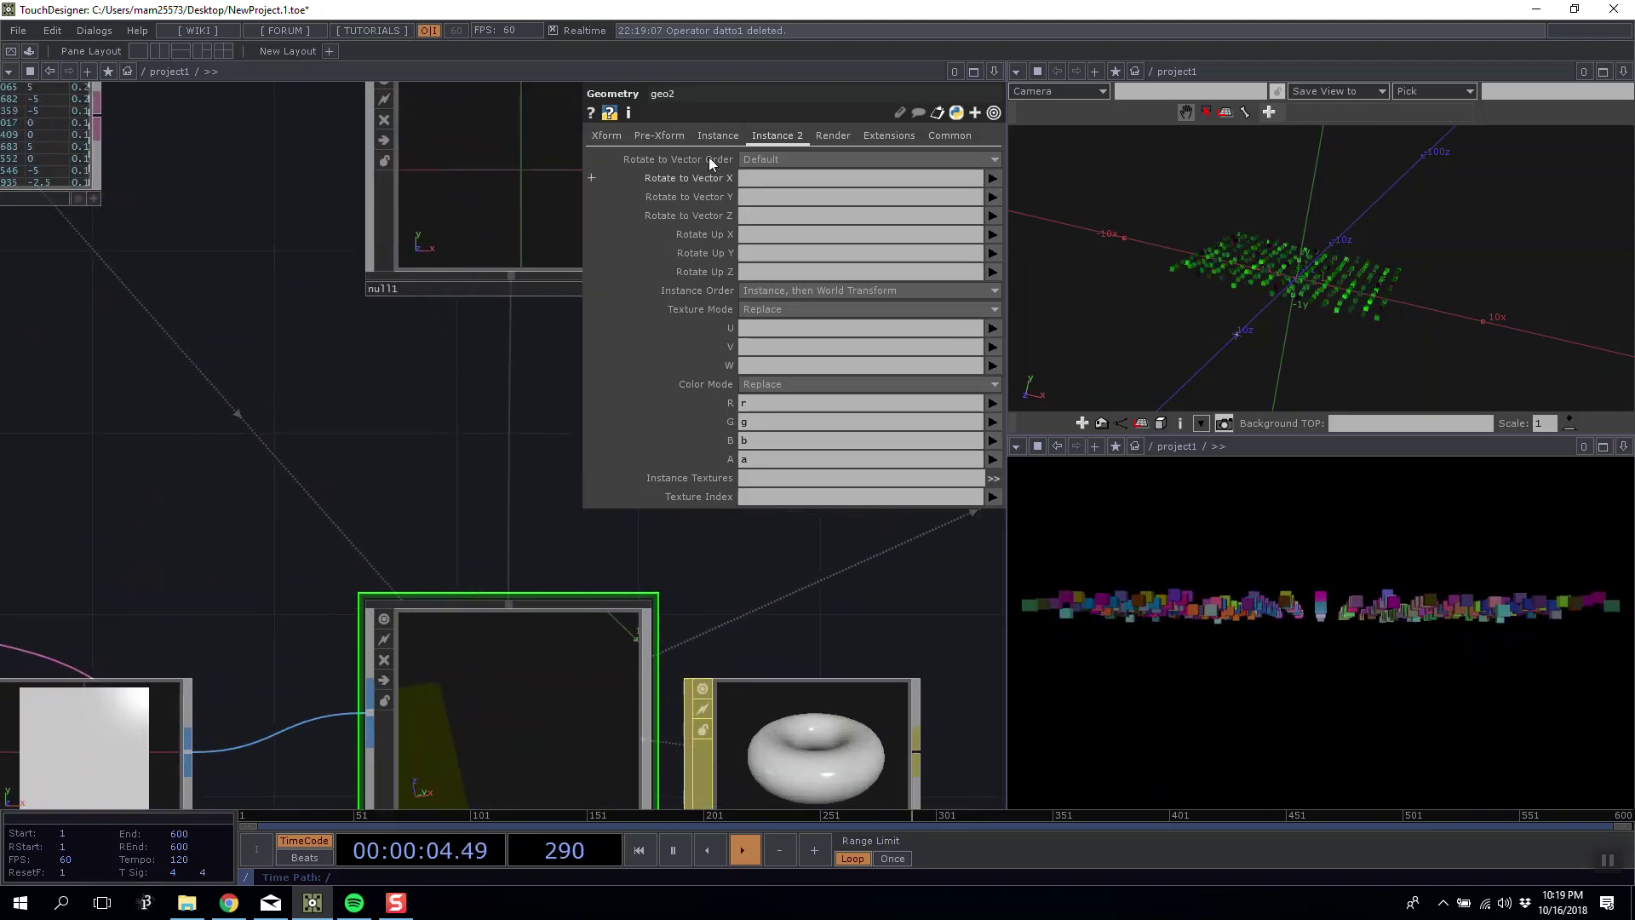
scroll(507, 417, "down", 4)
left_click_drag(457, 392, 426, 366)
scroll(319, 245, "up", 5)
left_click_drag(385, 518, 289, 517)
left_click(458, 387)
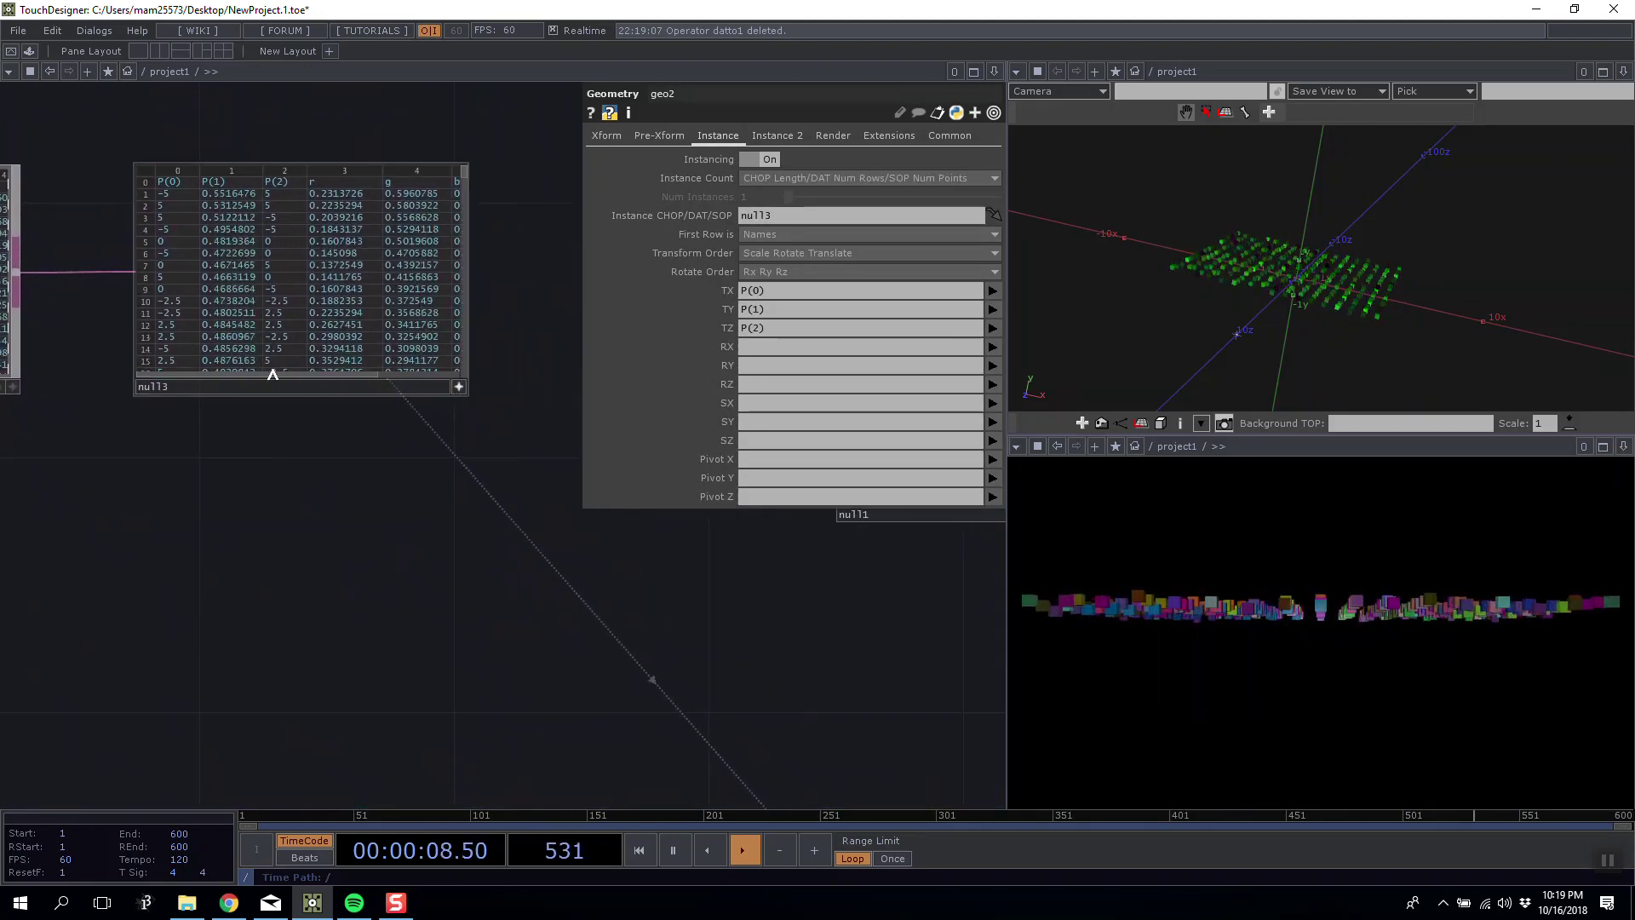
left_click_drag(307, 373, 390, 375)
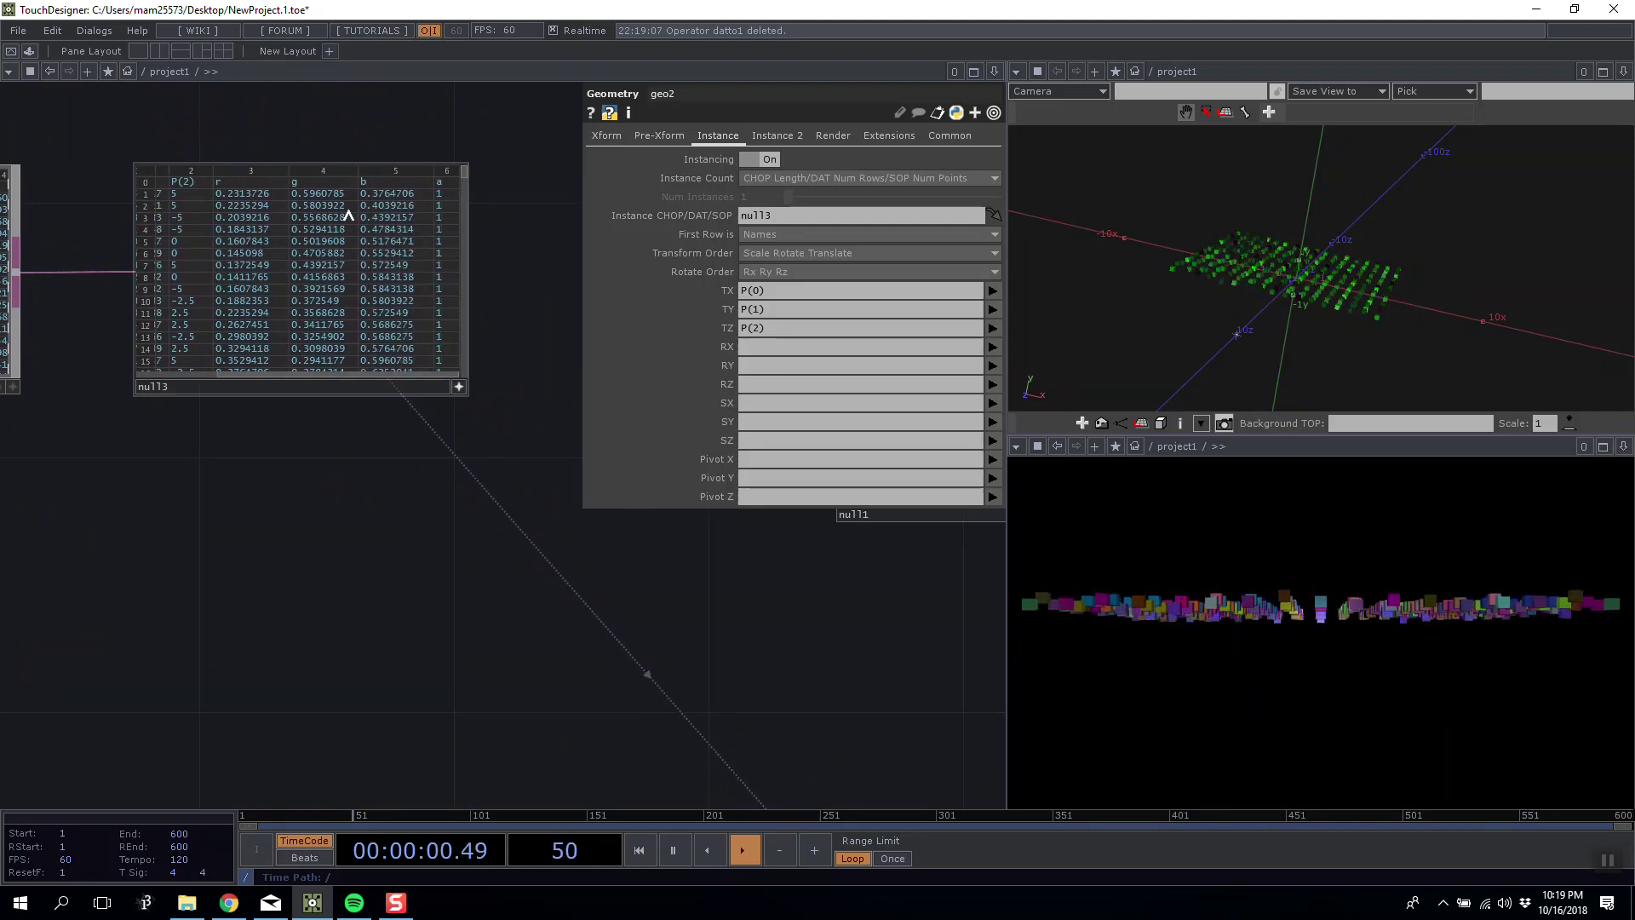
left_click_drag(392, 375, 308, 378)
scroll(384, 507, "down", 3)
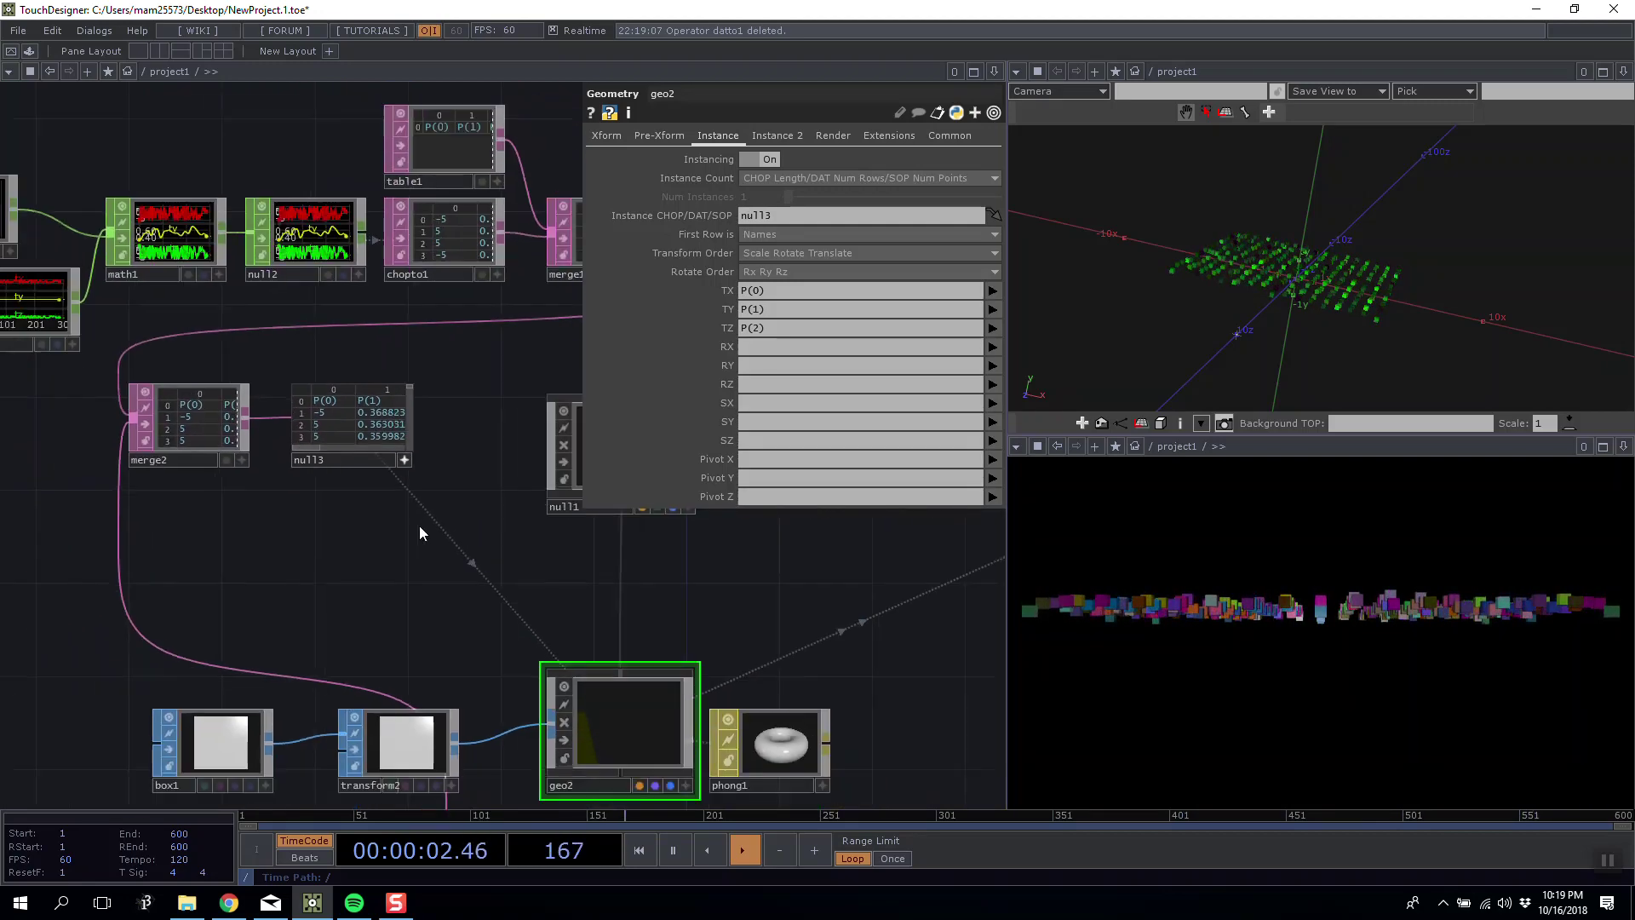
Check the channels offered for geo2's instance color R and inspect the colored boxes in the 3D view.
scroll(419, 523, "up", 2)
left_click(772, 137)
left_click(995, 405)
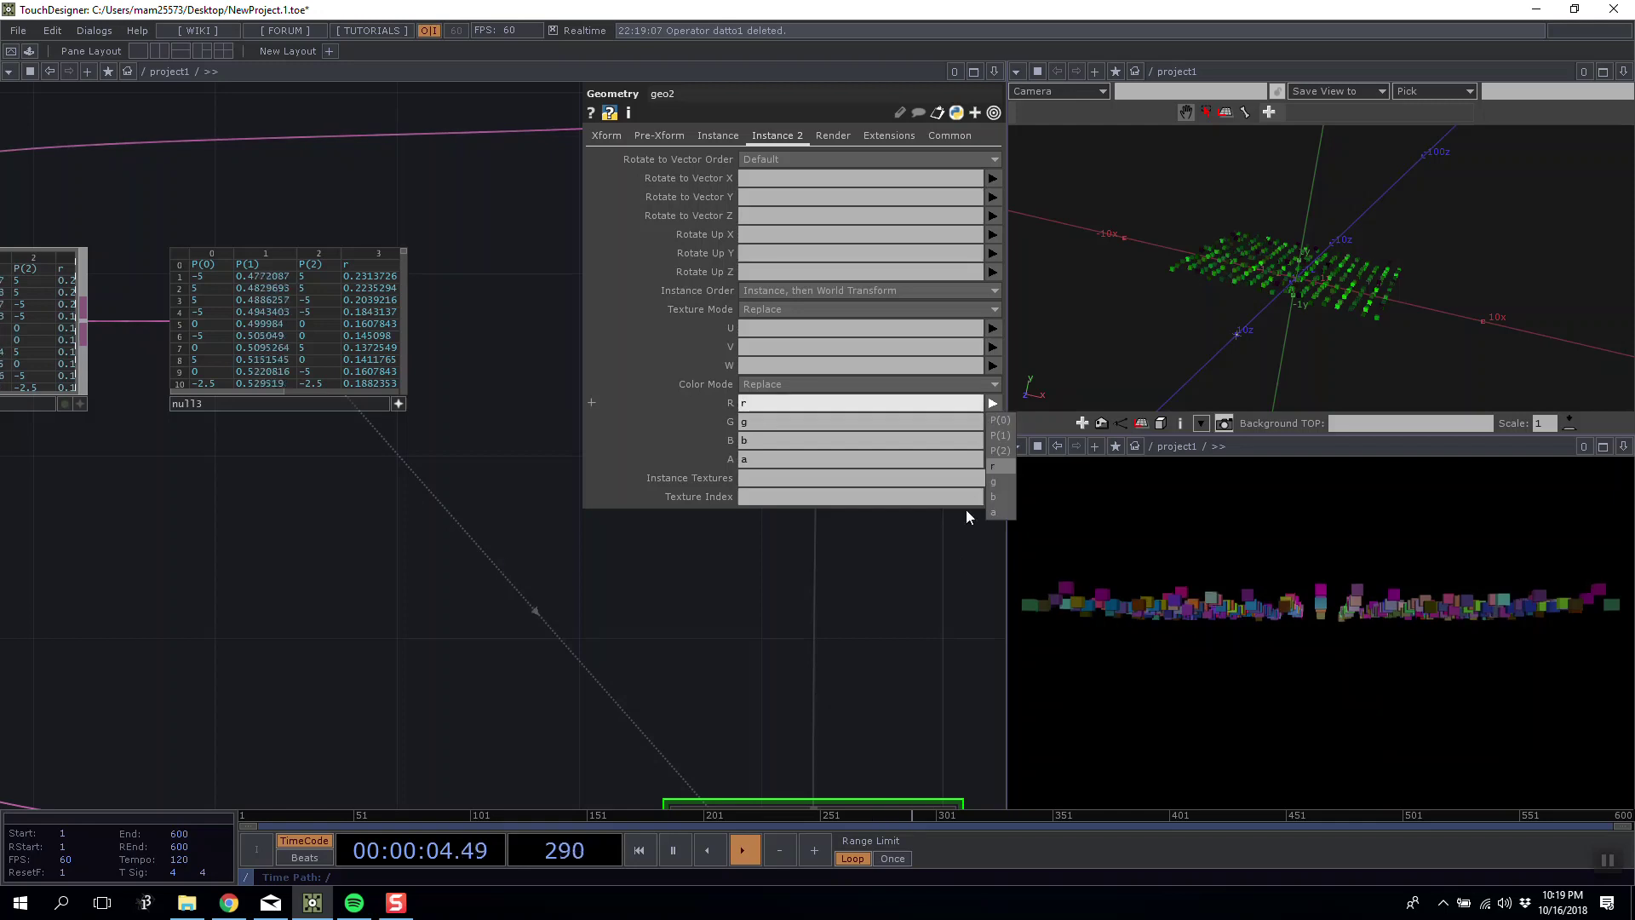
left_click_drag(949, 596, 770, 514)
left_click_drag(1345, 315, 1345, 343)
left_click_drag(806, 557, 664, 495)
left_click_drag(1278, 231, 1194, 409)
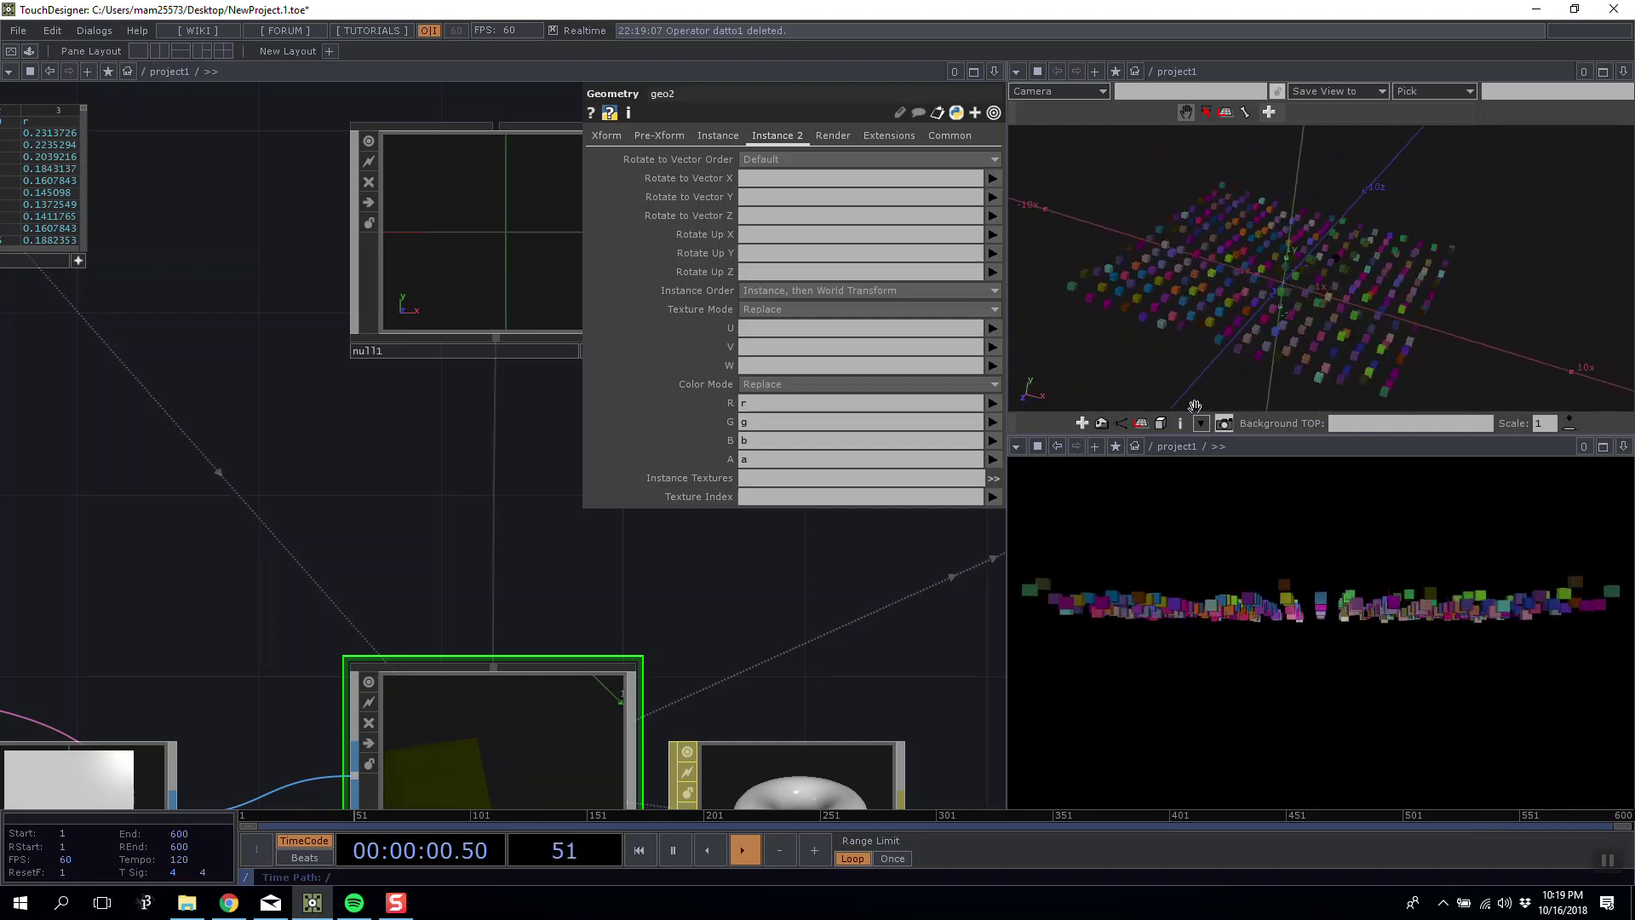
Bring up noise2's noise parameters in the network.
scroll(920, 635, "down", 7)
left_click_drag(777, 682, 559, 597)
scroll(453, 639, "up", 6)
scroll(332, 615, "up", 4)
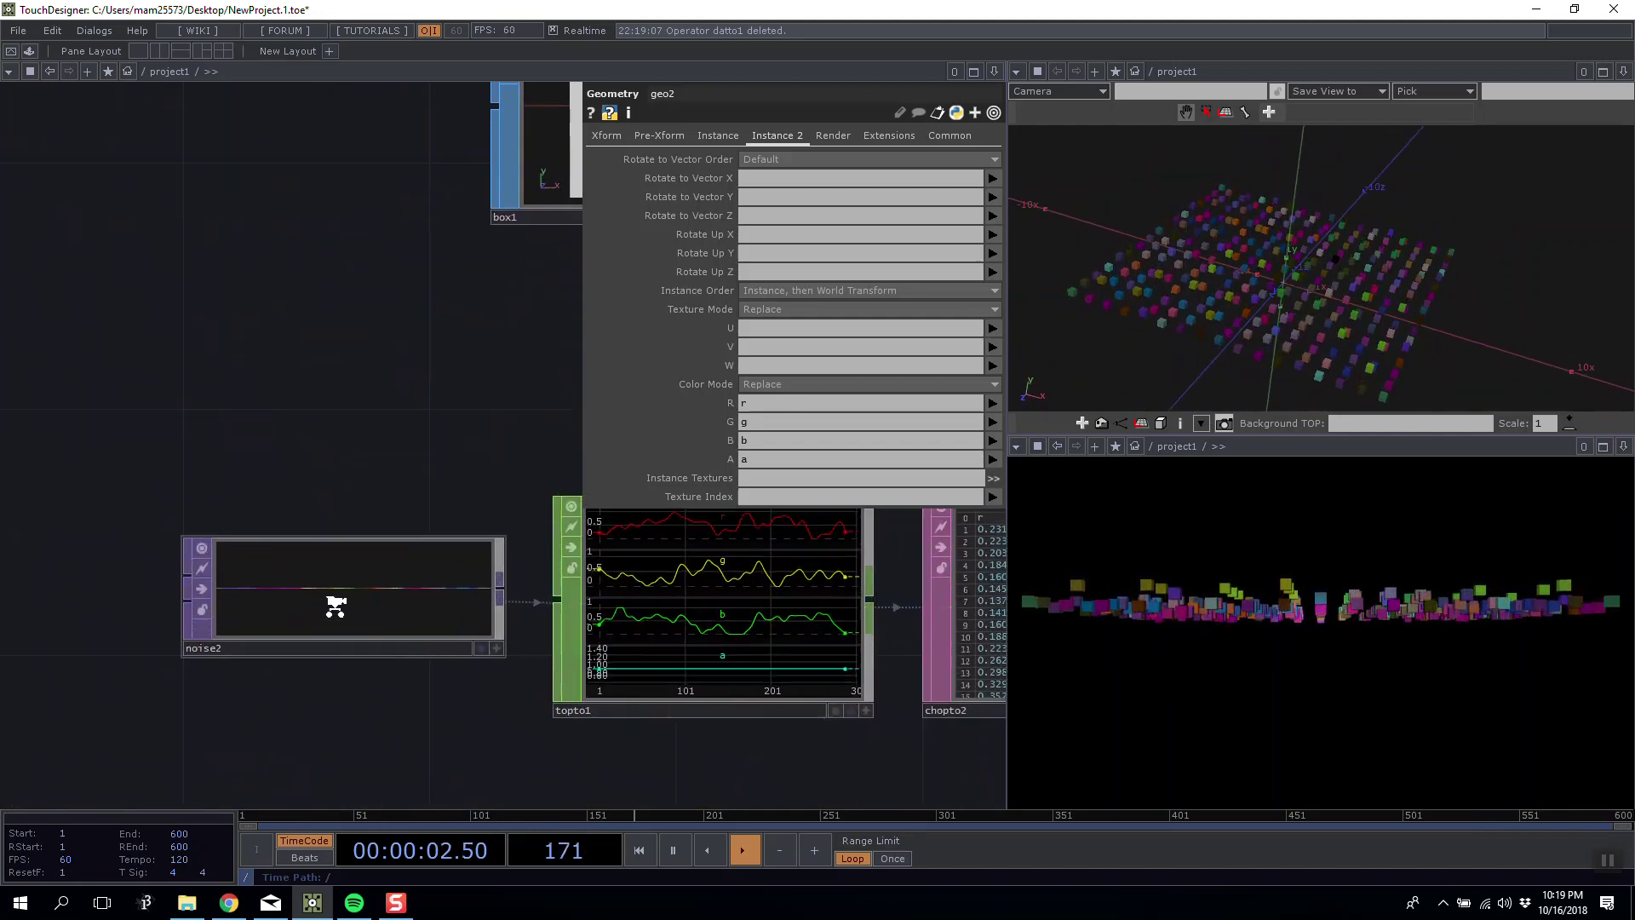
left_click(335, 550)
scroll(335, 550, "up", 6)
Try Monochrome and different Seed, Period and harmonic values on noise2, and reset its parameters to their defaults.
left_click(763, 349)
left_click(763, 347)
scroll(513, 387, "down", 3)
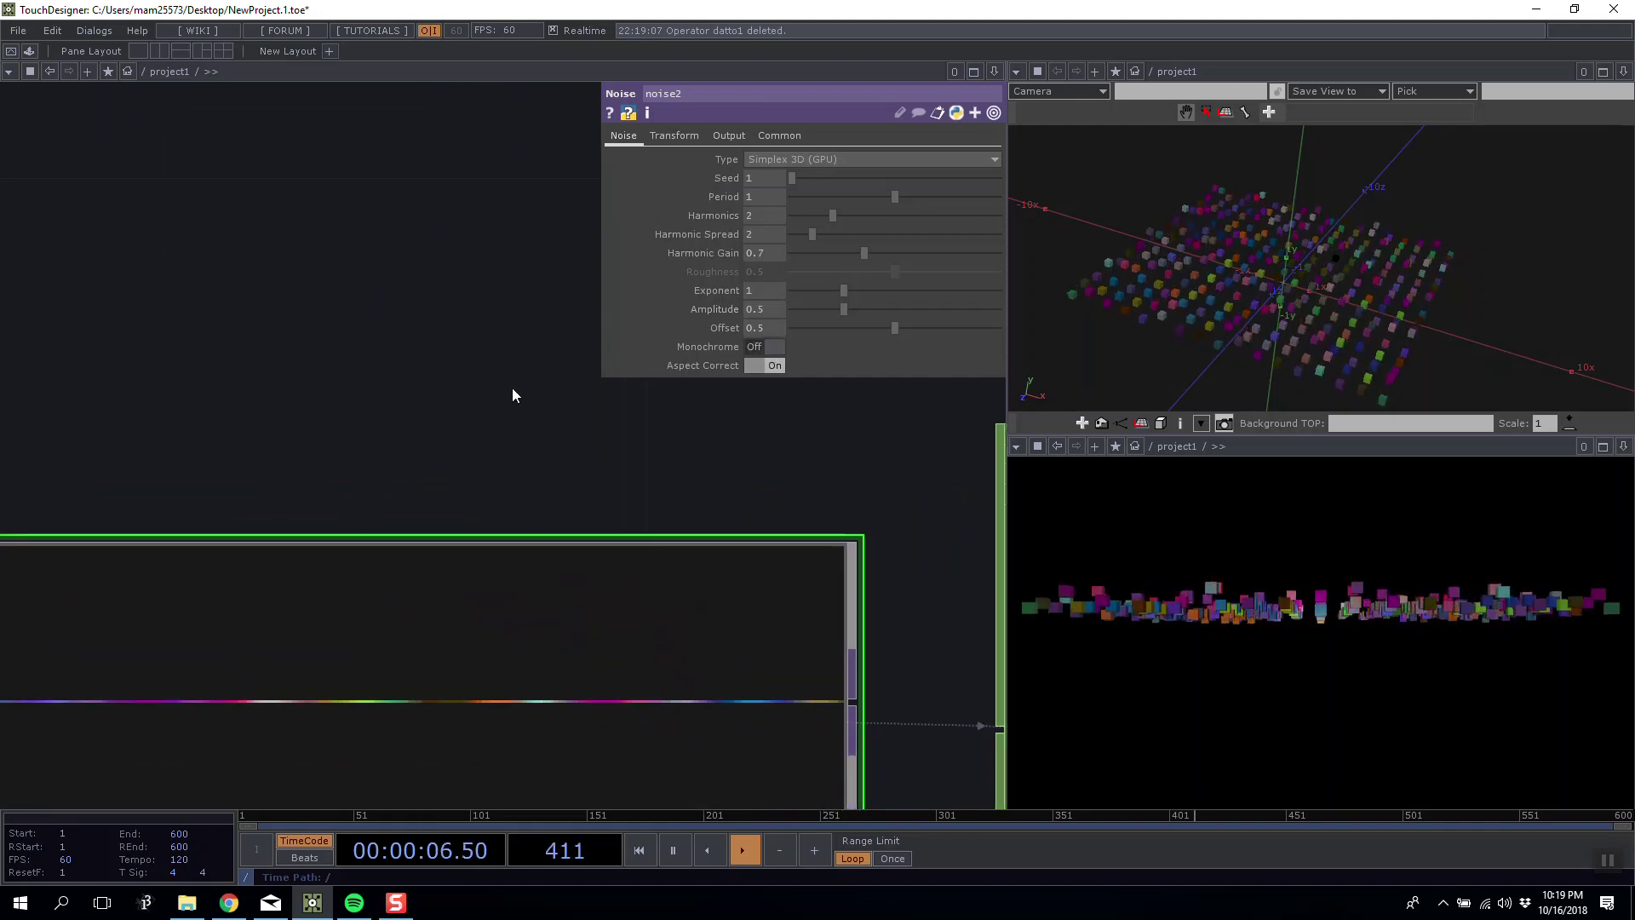
scroll(507, 383, "up", 4)
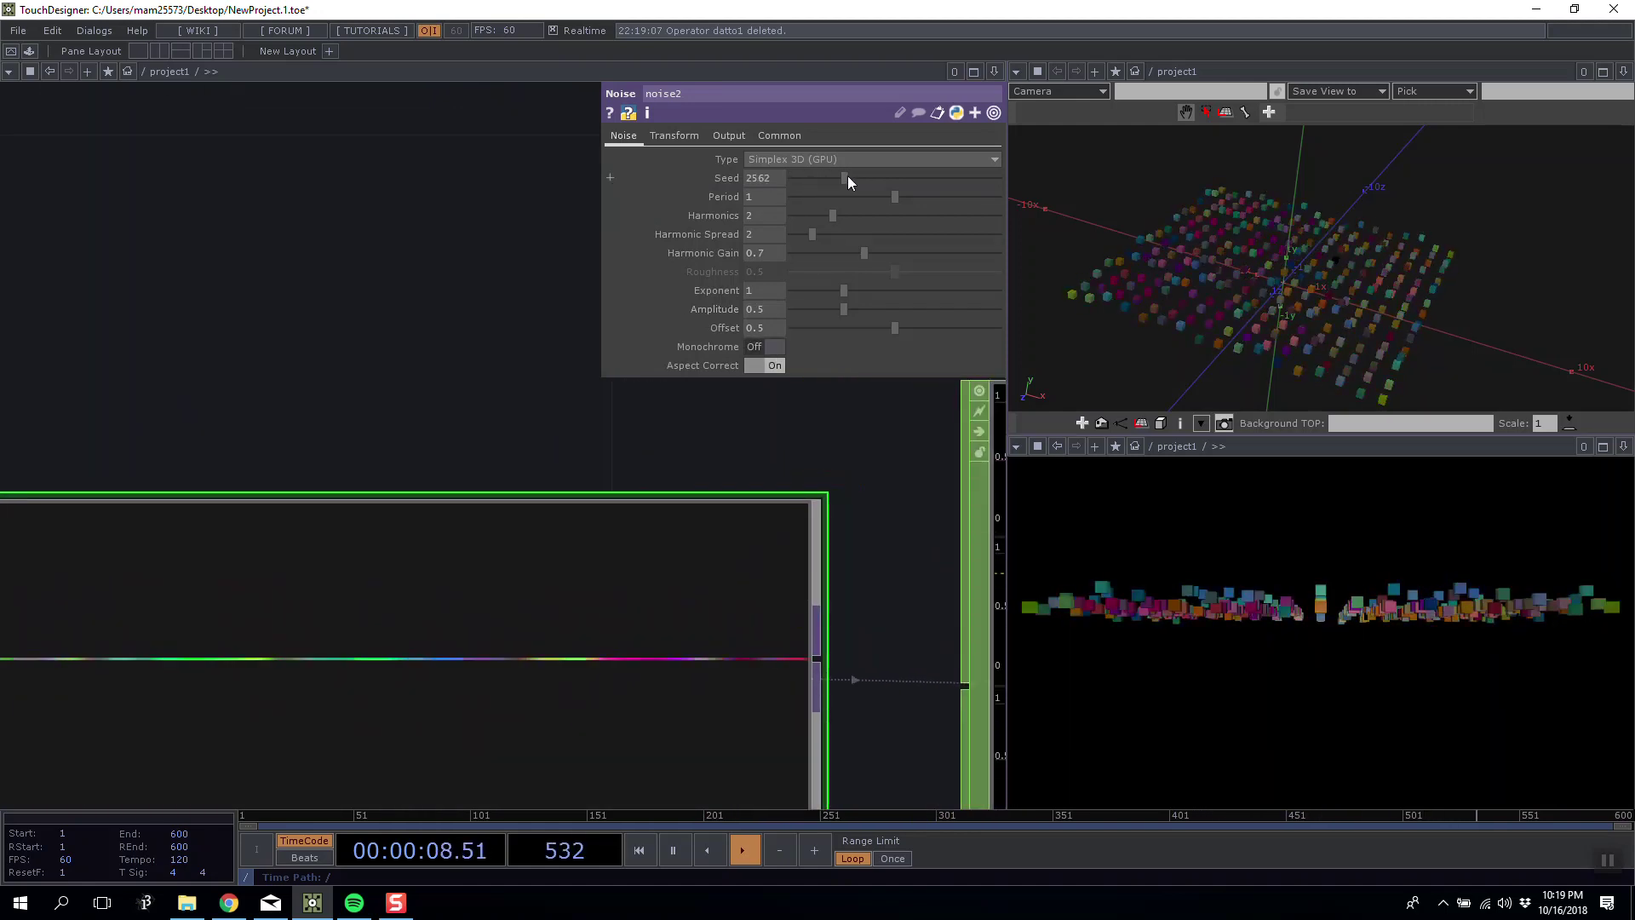
left_click_drag(891, 198, 792, 217)
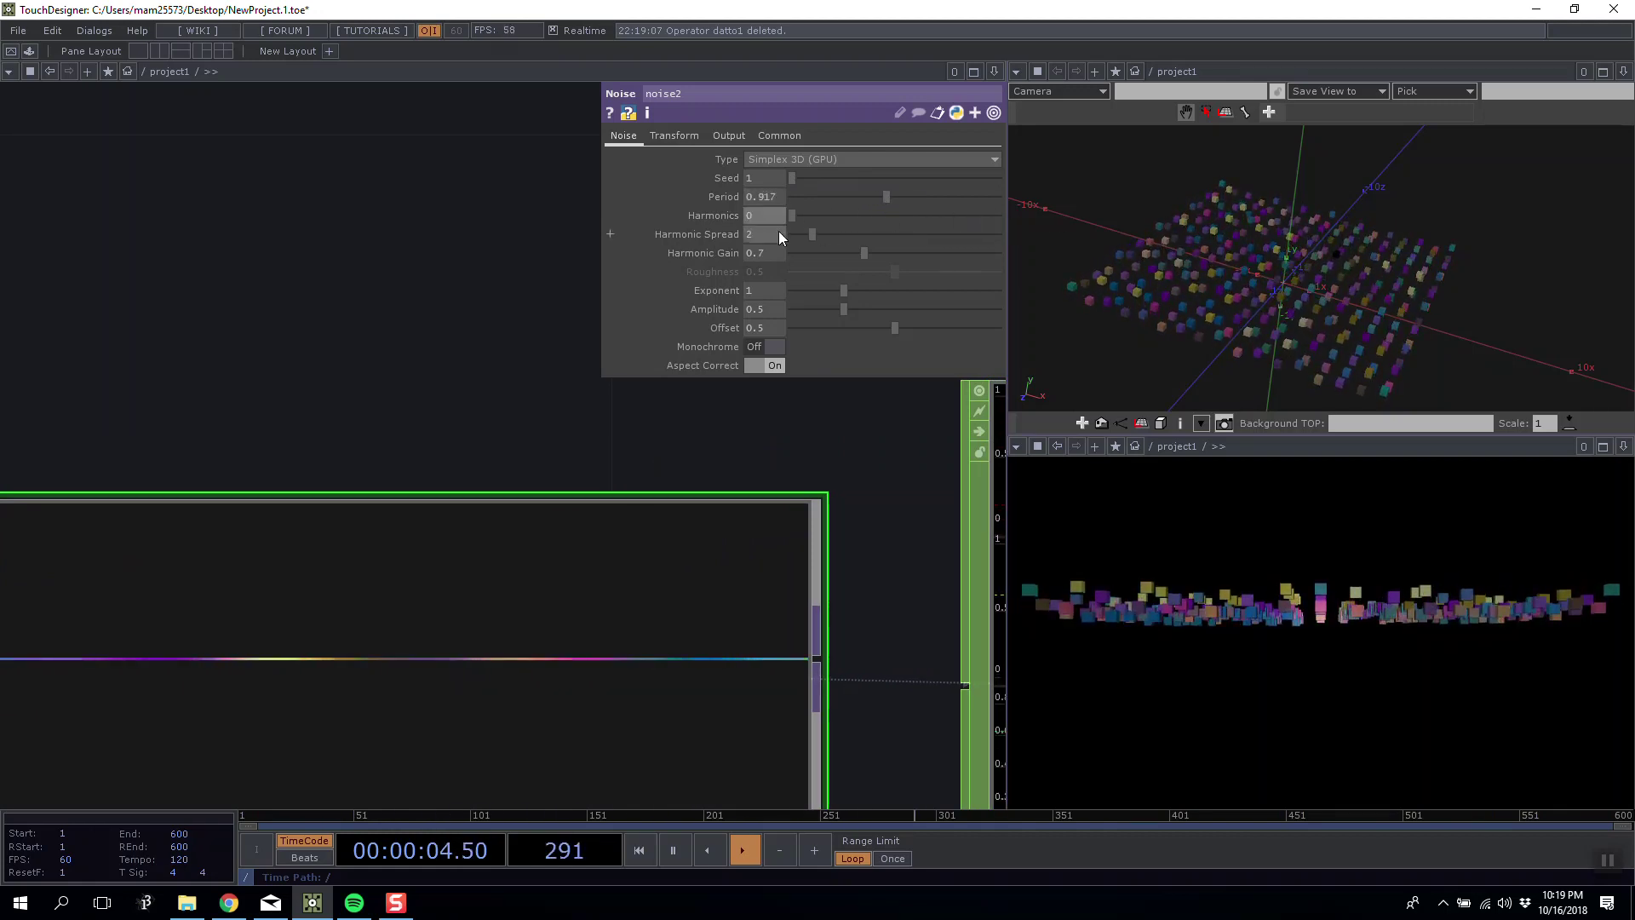
left_click(843, 234)
right_click(545, 498)
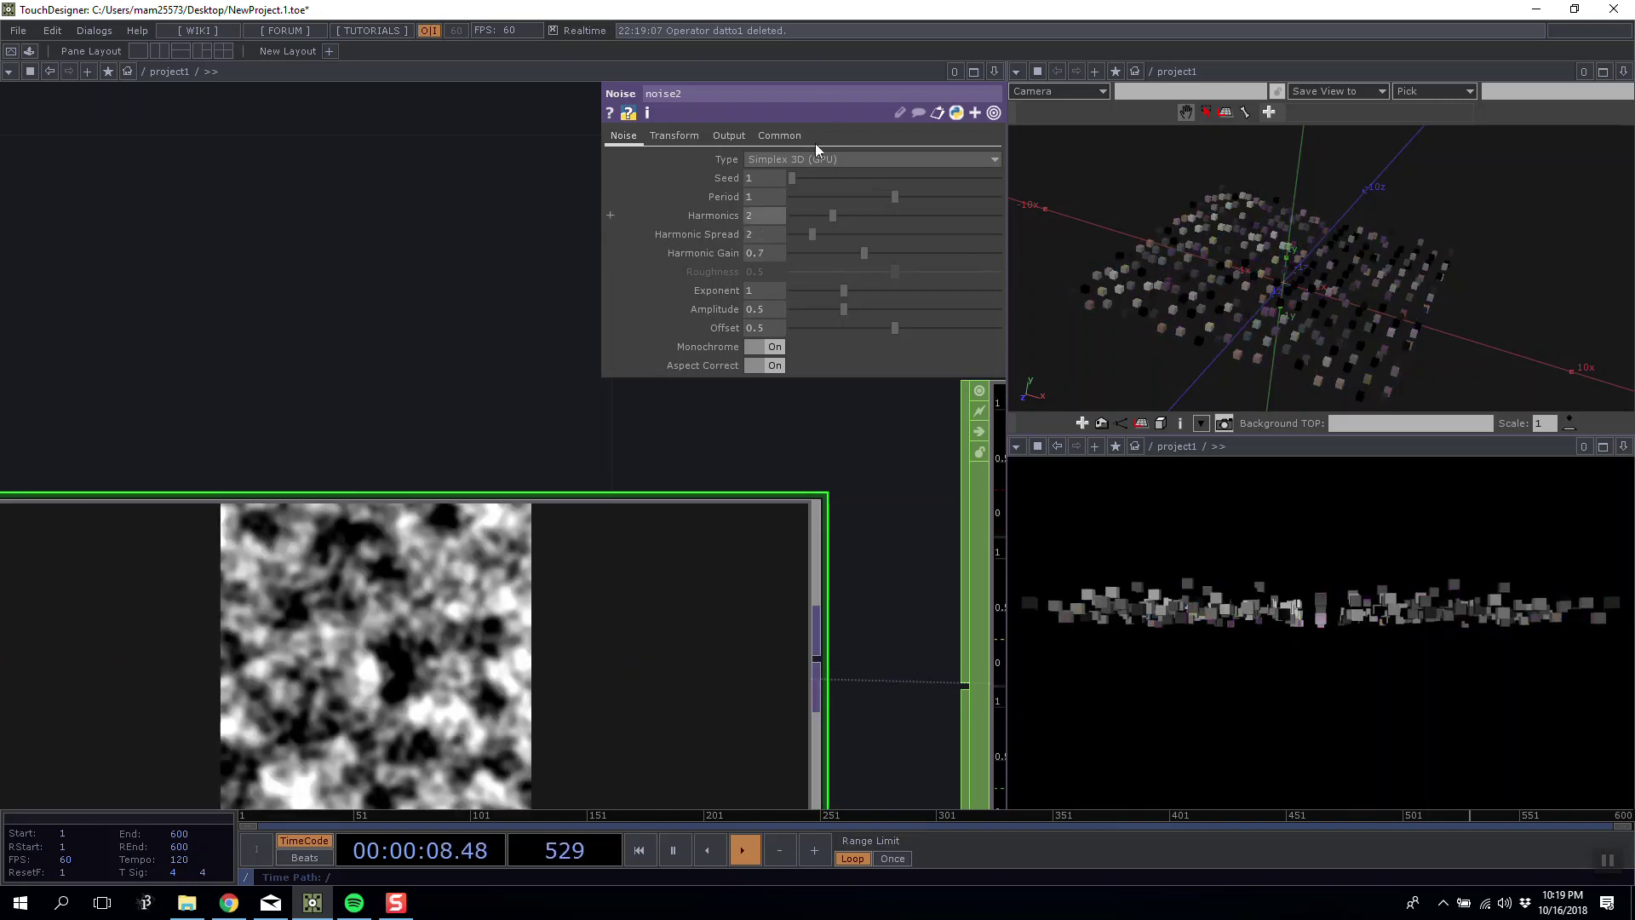
Set noise2's resolution to 288 by 1 and turn off Monochrome.
left_click(780, 137)
left_click_drag(775, 181, 662, 180)
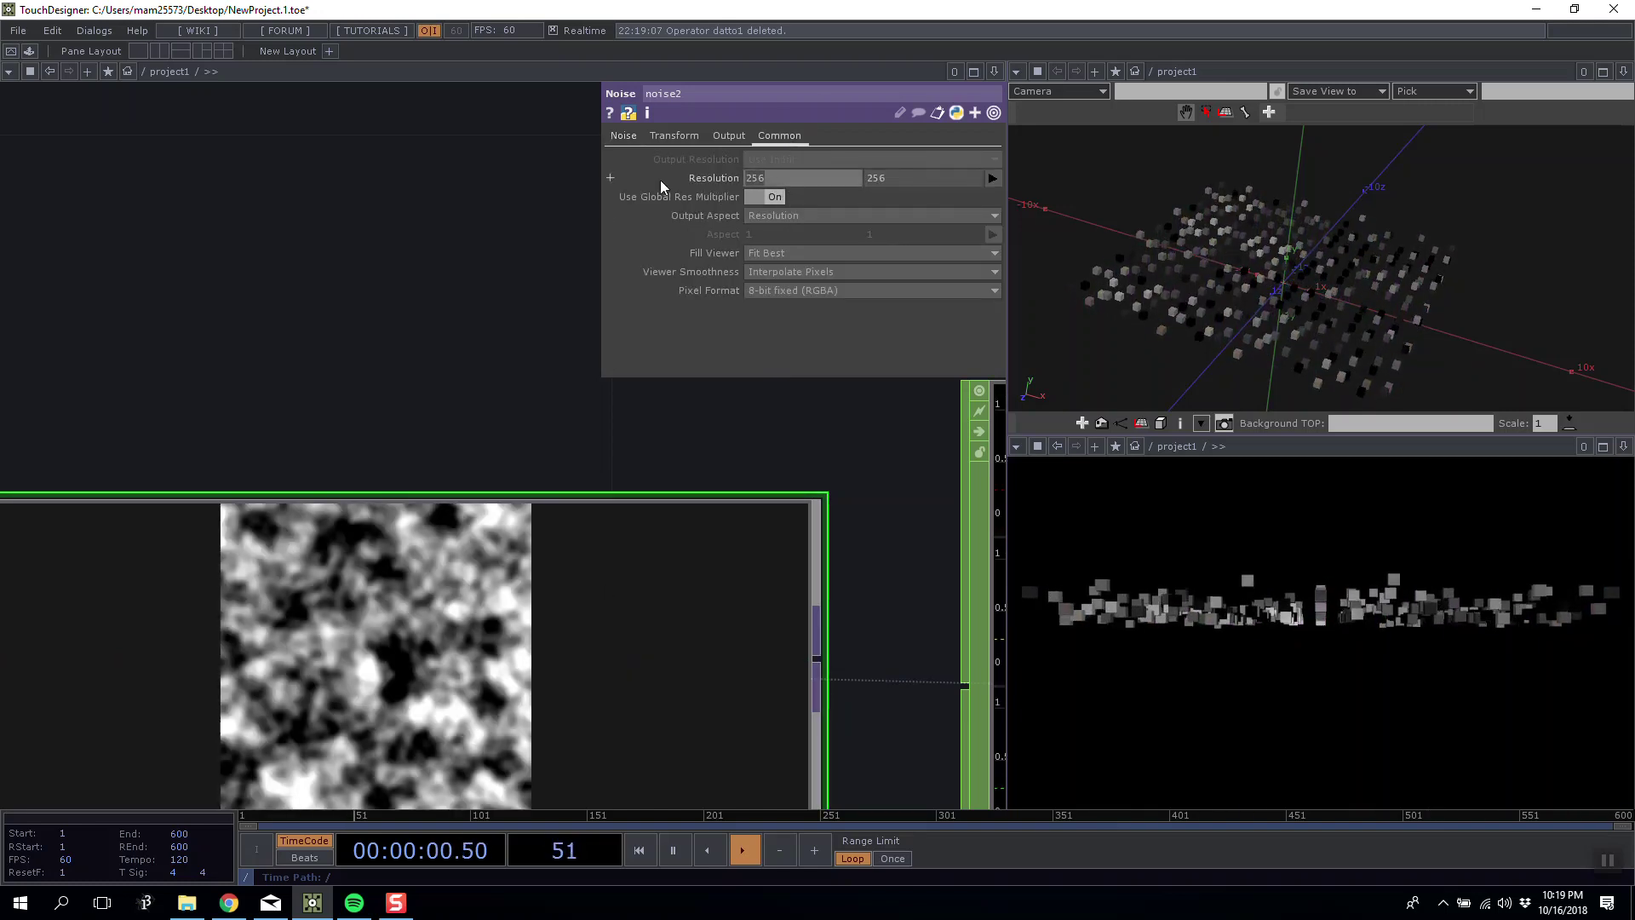
type("288")
key("Tab")
type("1")
key("Tab")
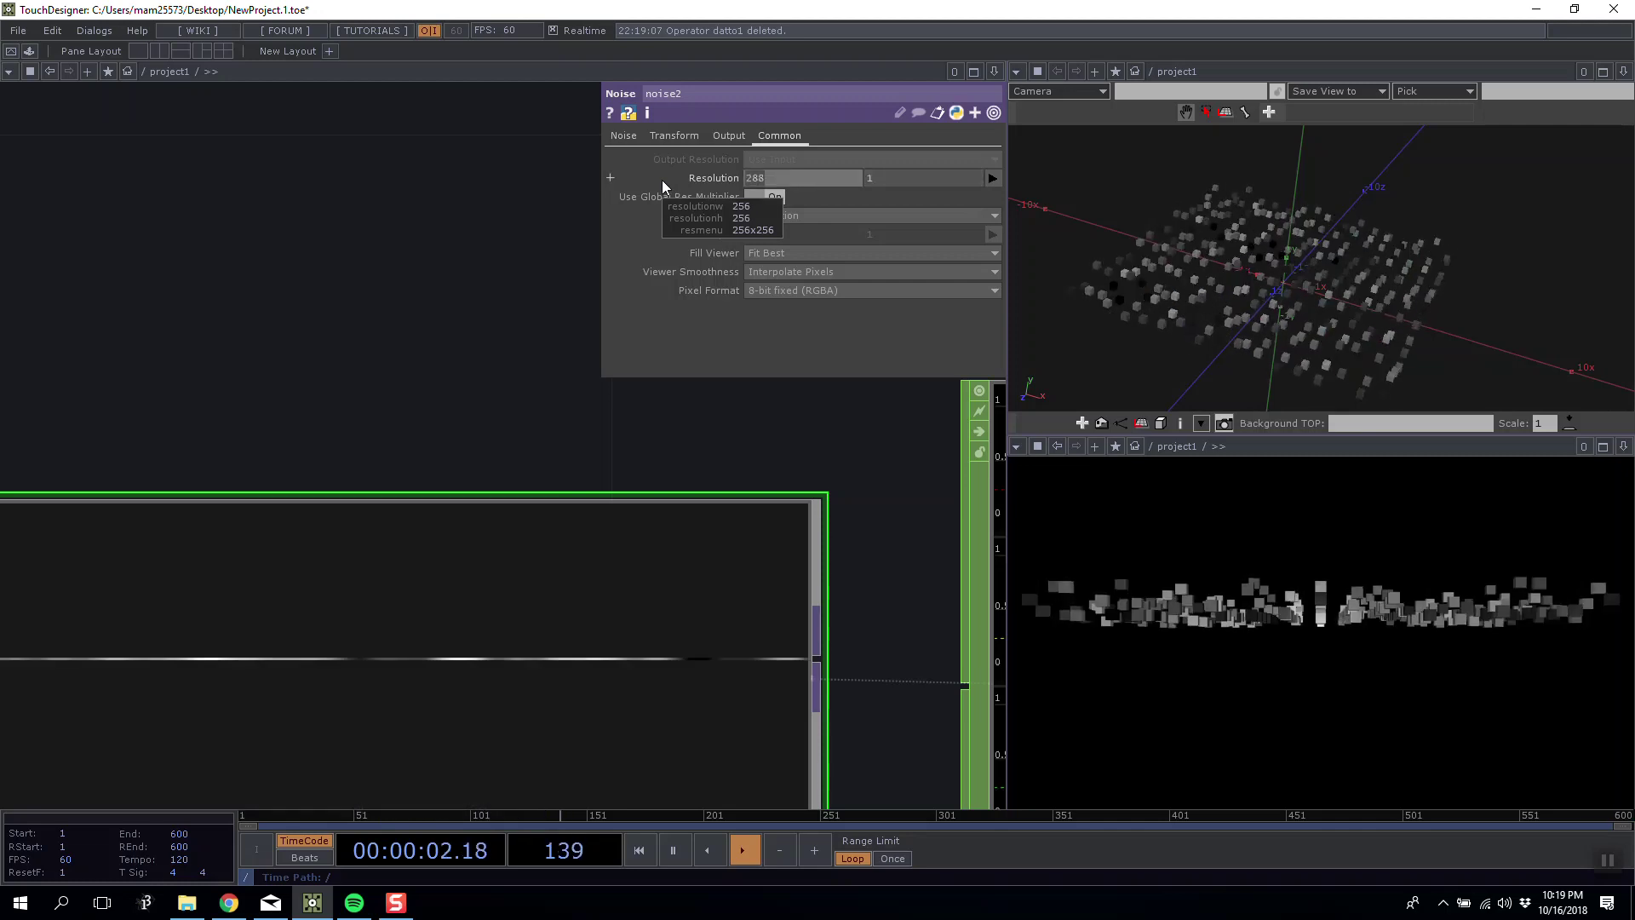
left_click(631, 137)
left_click(764, 347)
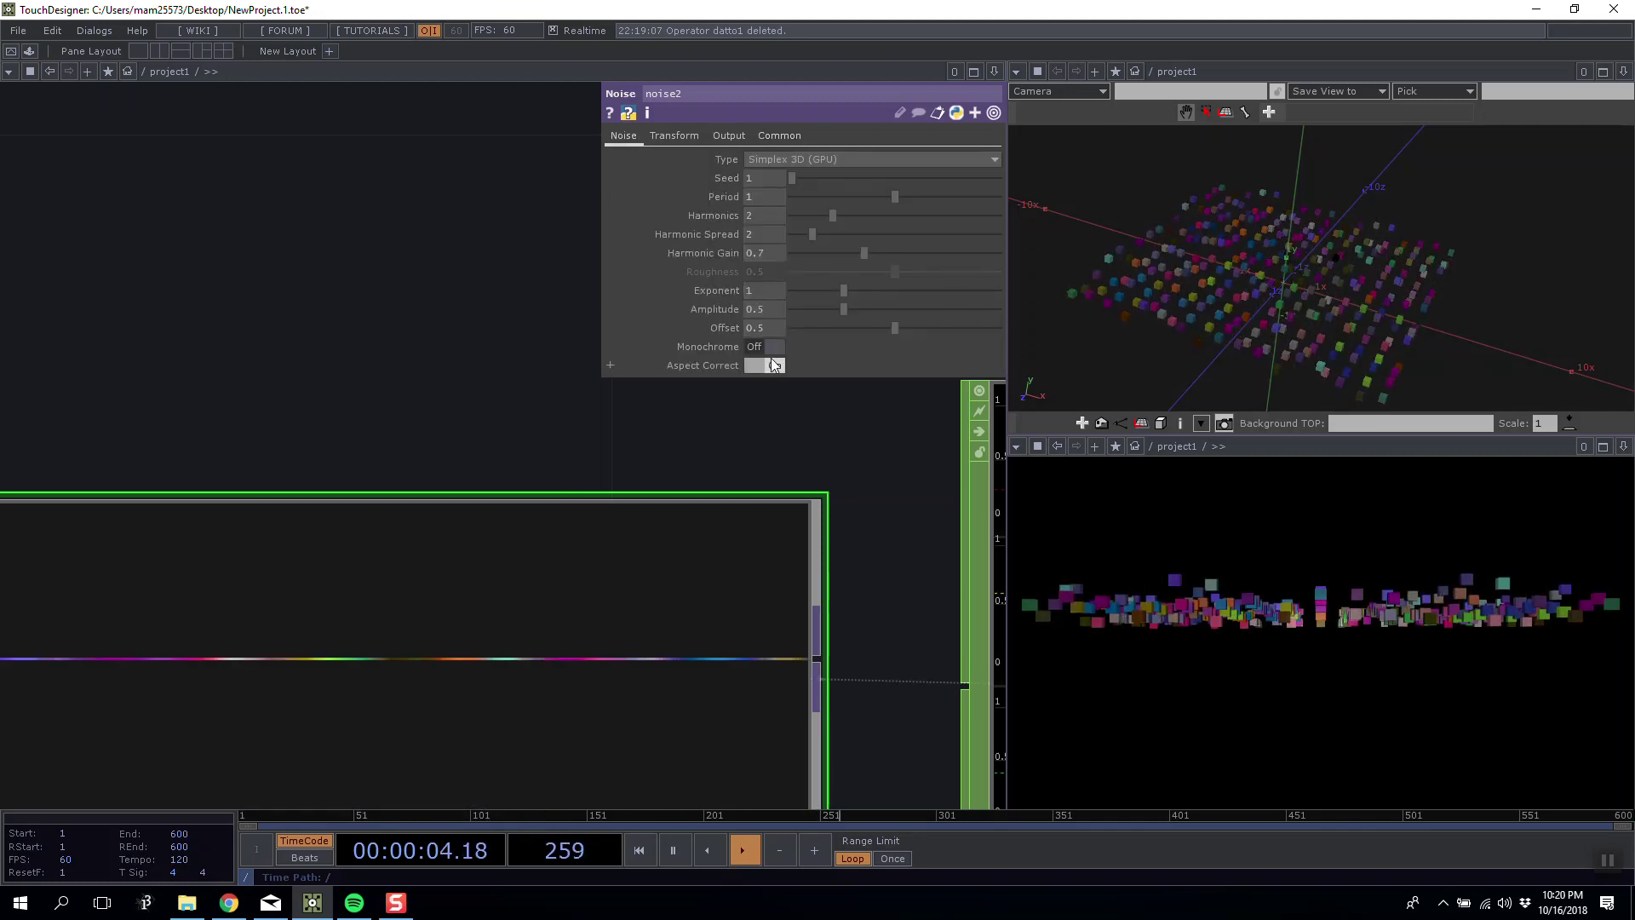
Set noise2's viewer smoothness to Nearest Pixel, keeping Fill Viewer at Fit Best.
left_click(780, 136)
left_click(799, 256)
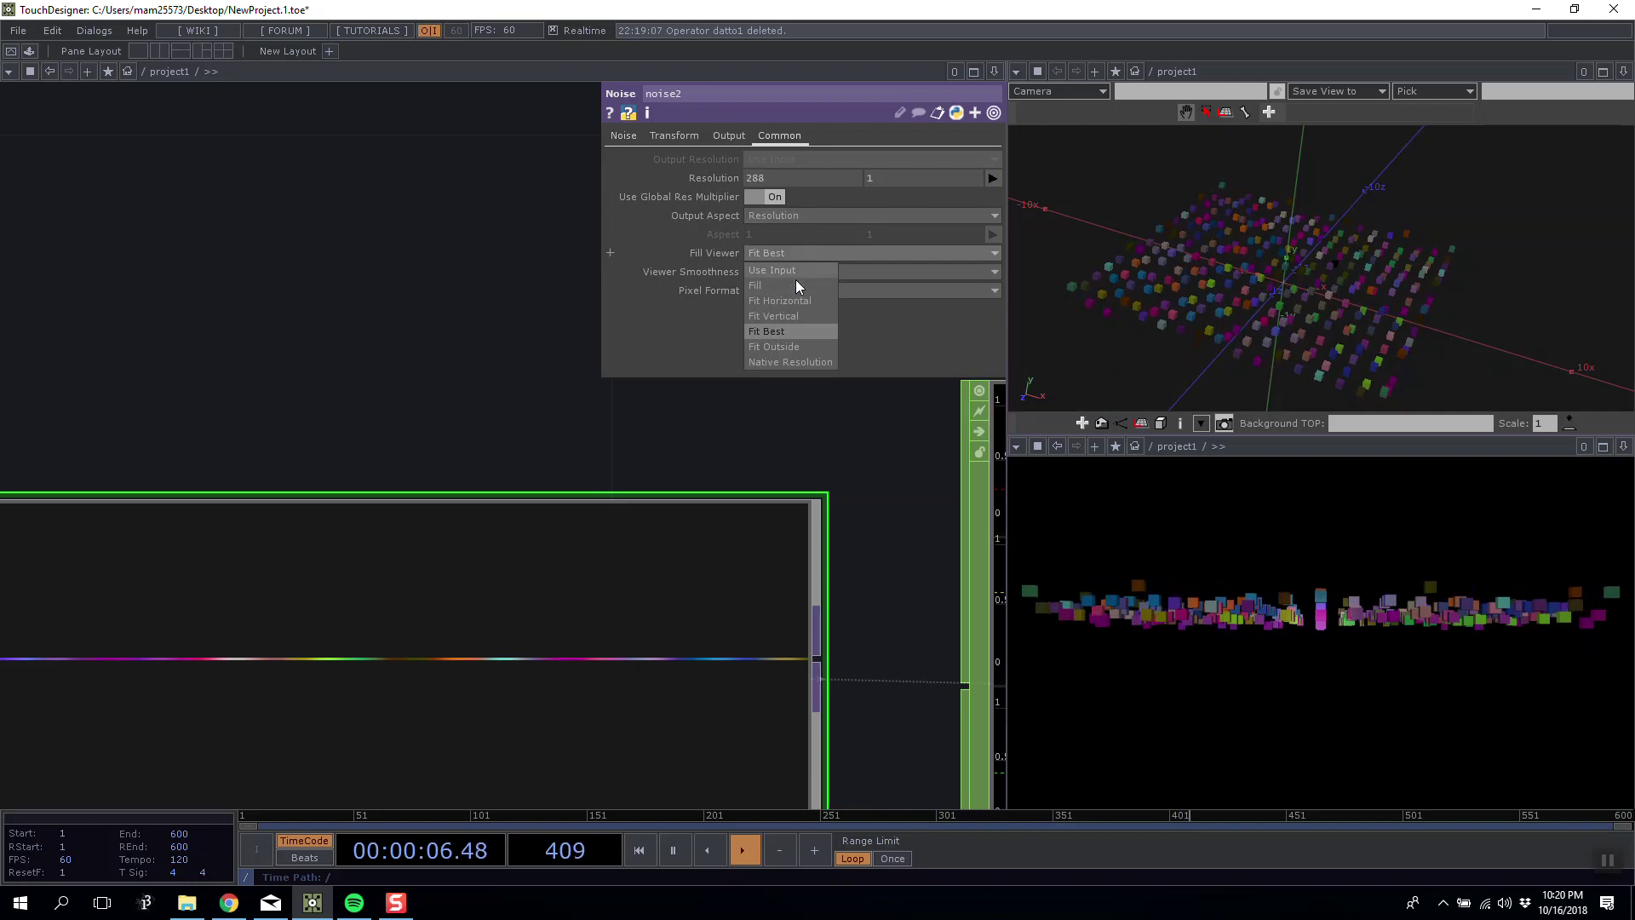
left_click(688, 277)
left_click(777, 272)
left_click(775, 289)
scroll(661, 390, "down", 4)
scroll(454, 599, "up", 5)
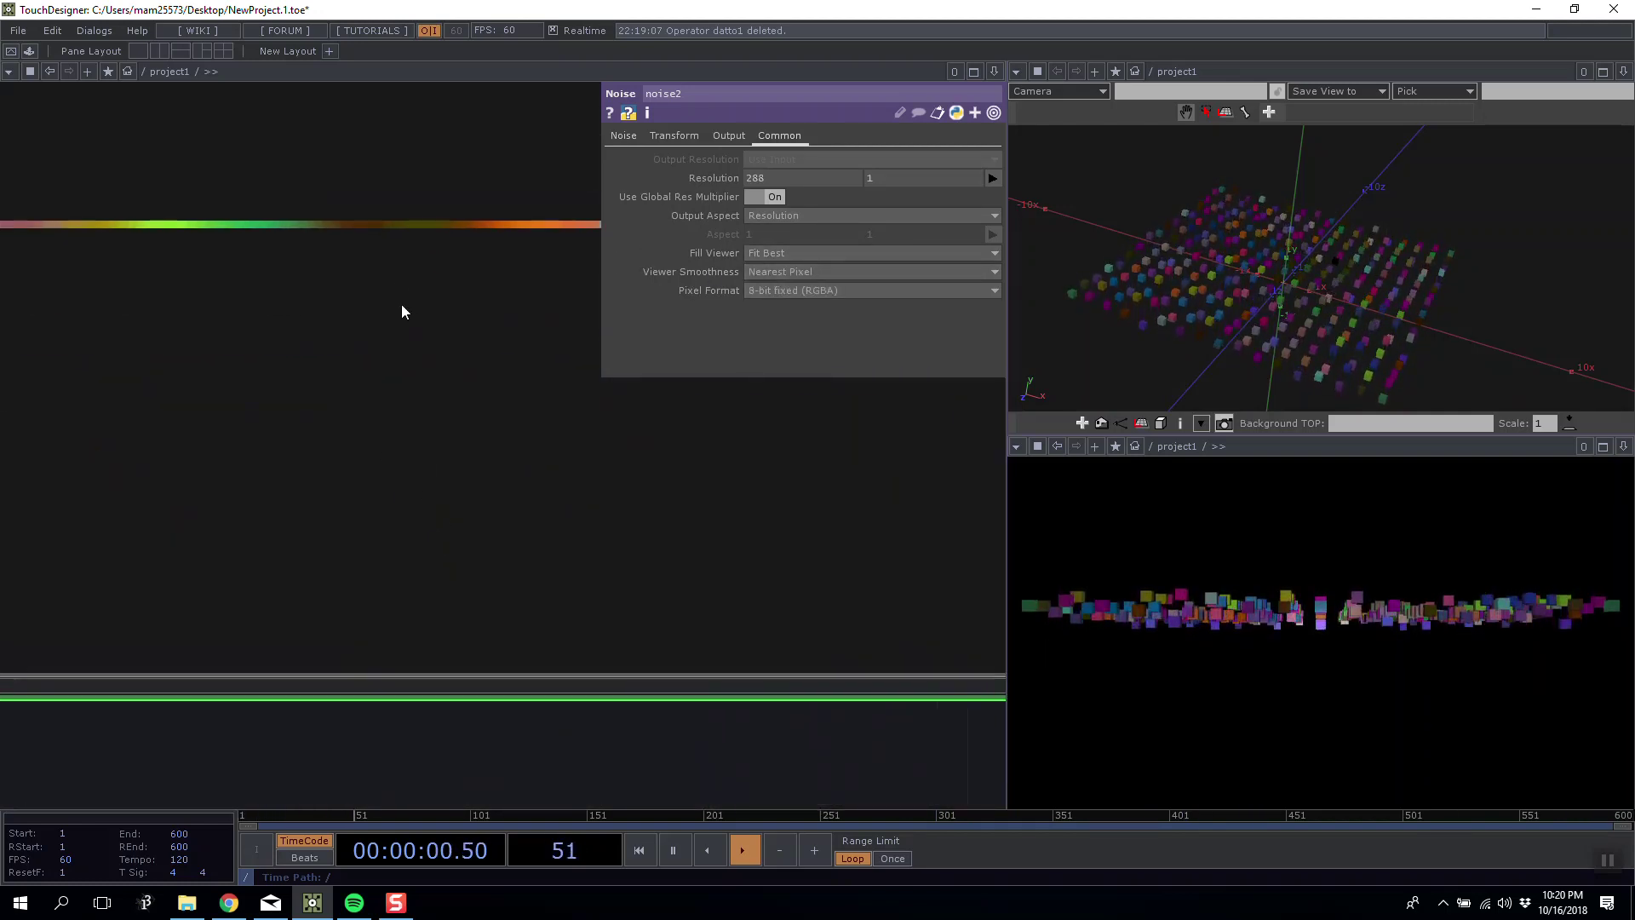
scroll(585, 523, "down", 5)
Try the 32-bit float and 16-bit float RGBA pixel formats on noise2 and return to 8-bit fixed (RGBA).
left_click(817, 291)
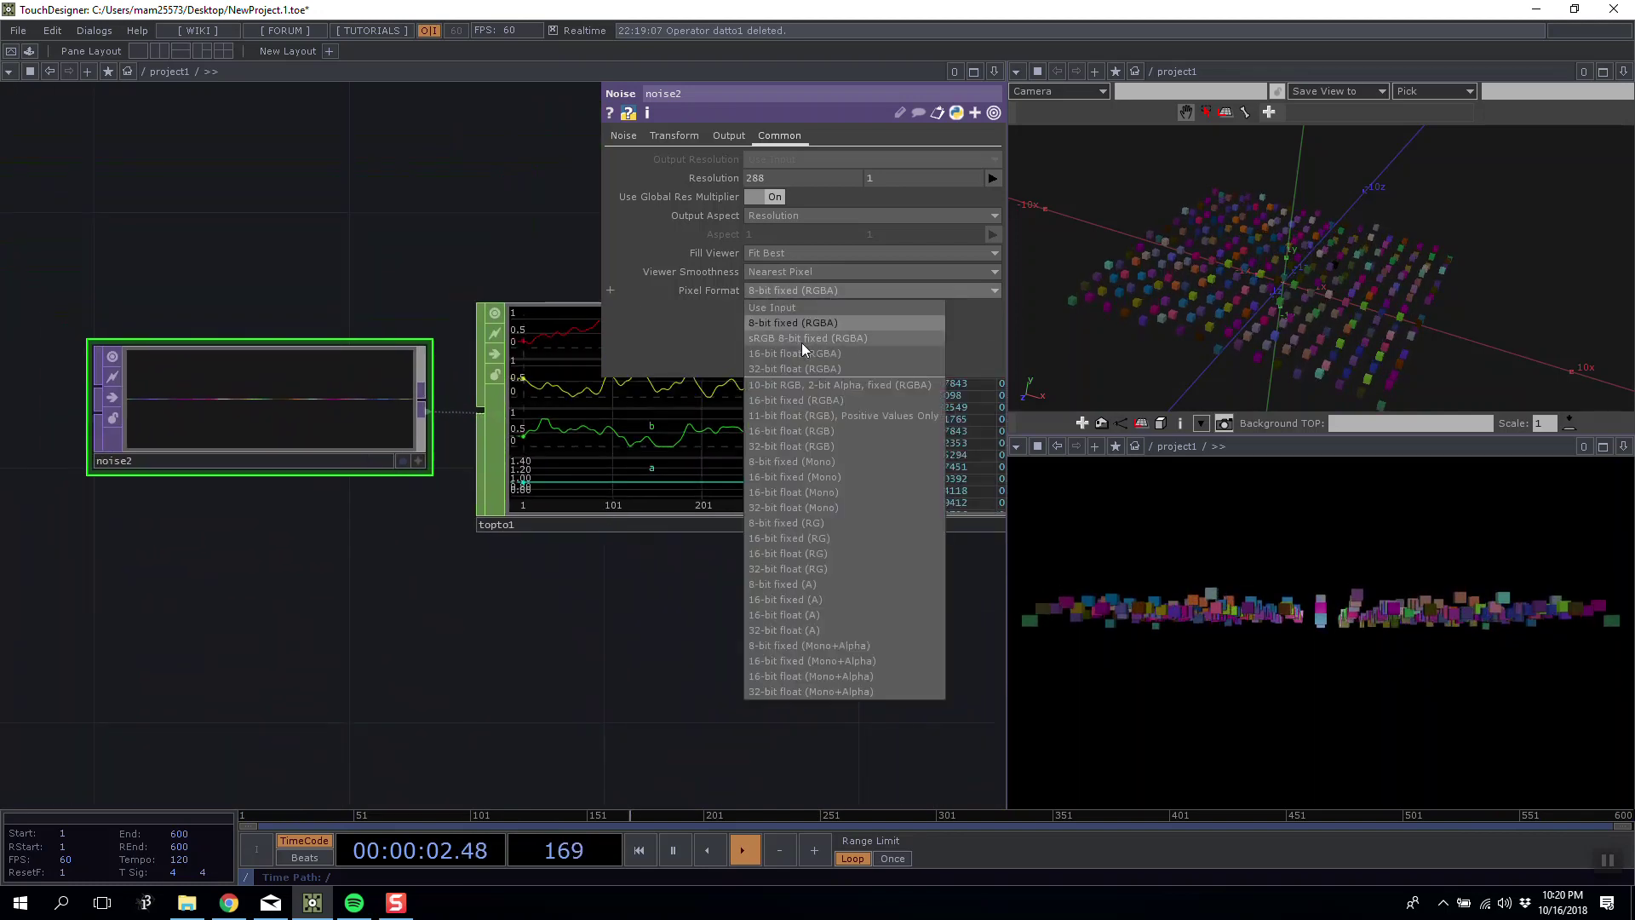
left_click(795, 367)
left_click(795, 289)
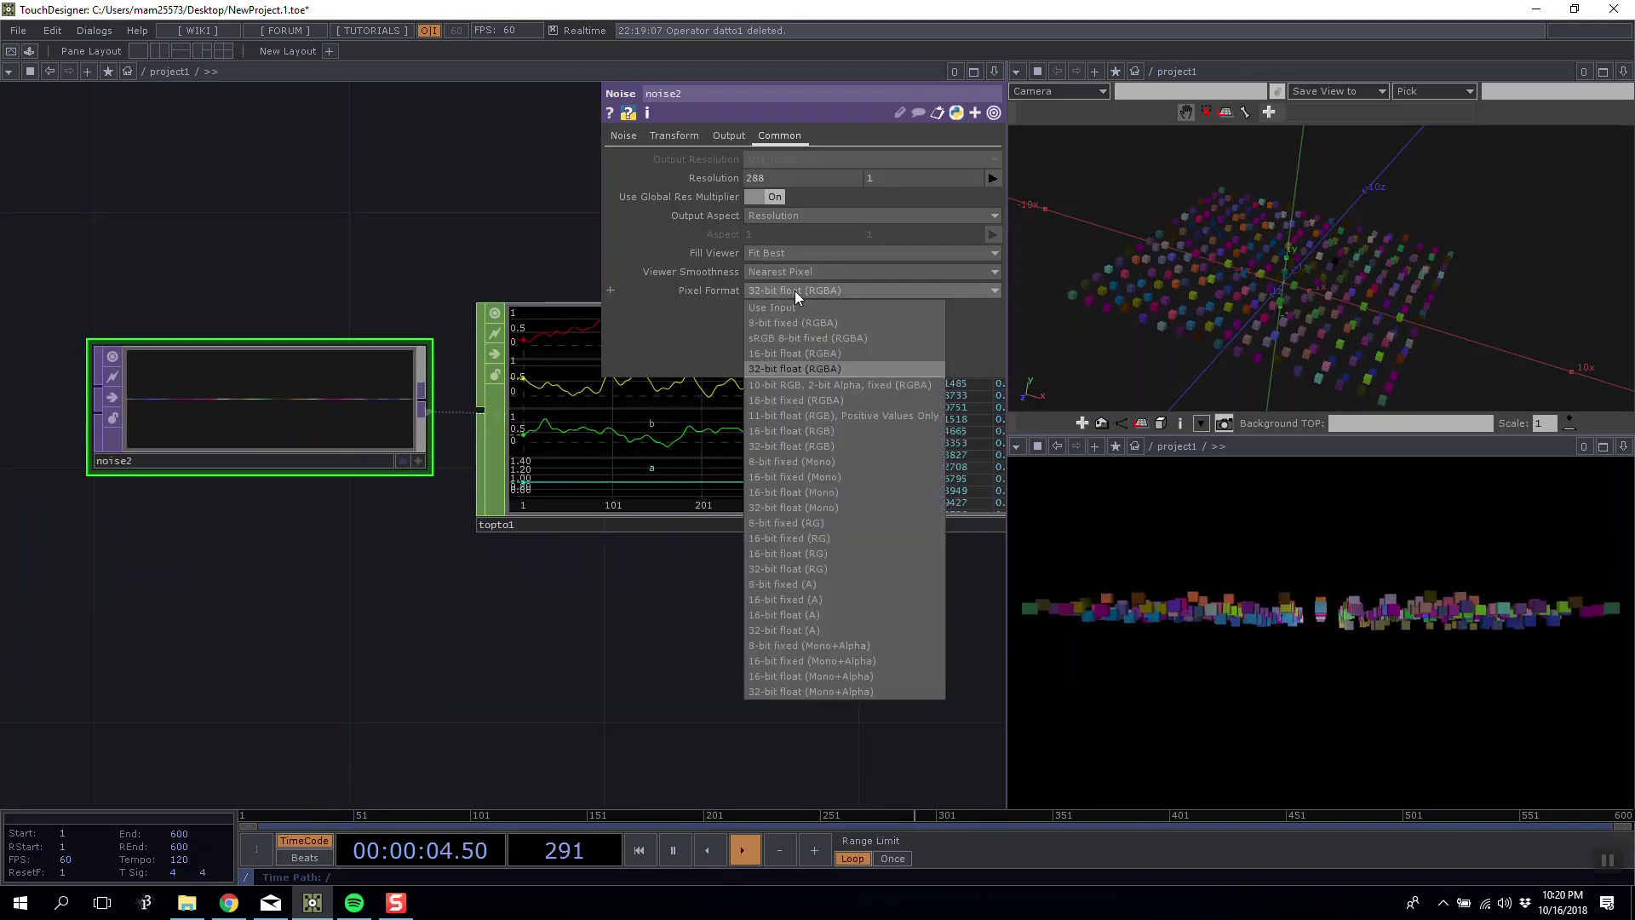
left_click(794, 354)
left_click(787, 292)
left_click(783, 324)
Examine the noise2, topto1 and chopto2 chain within the whole network and the instanced boxes in 3D.
left_click_drag(526, 632, 596, 622)
scroll(336, 609, "down", 5)
scroll(275, 629, "up", 5)
scroll(535, 532, "up", 5)
scroll(535, 531, "down", 10)
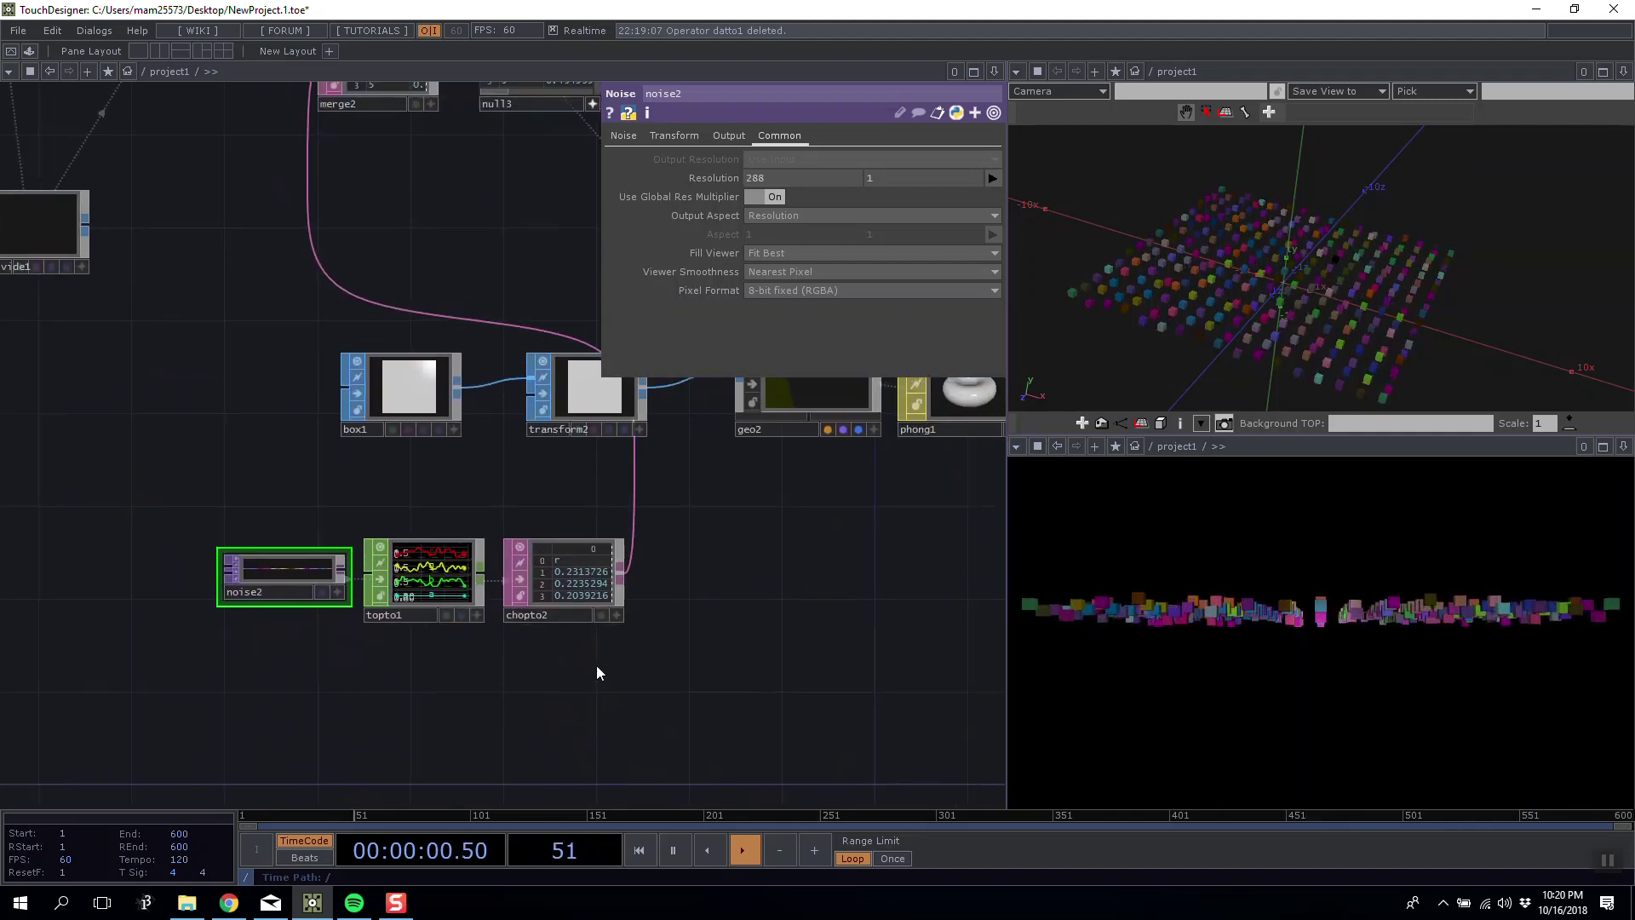
scroll(773, 579, "down", 2)
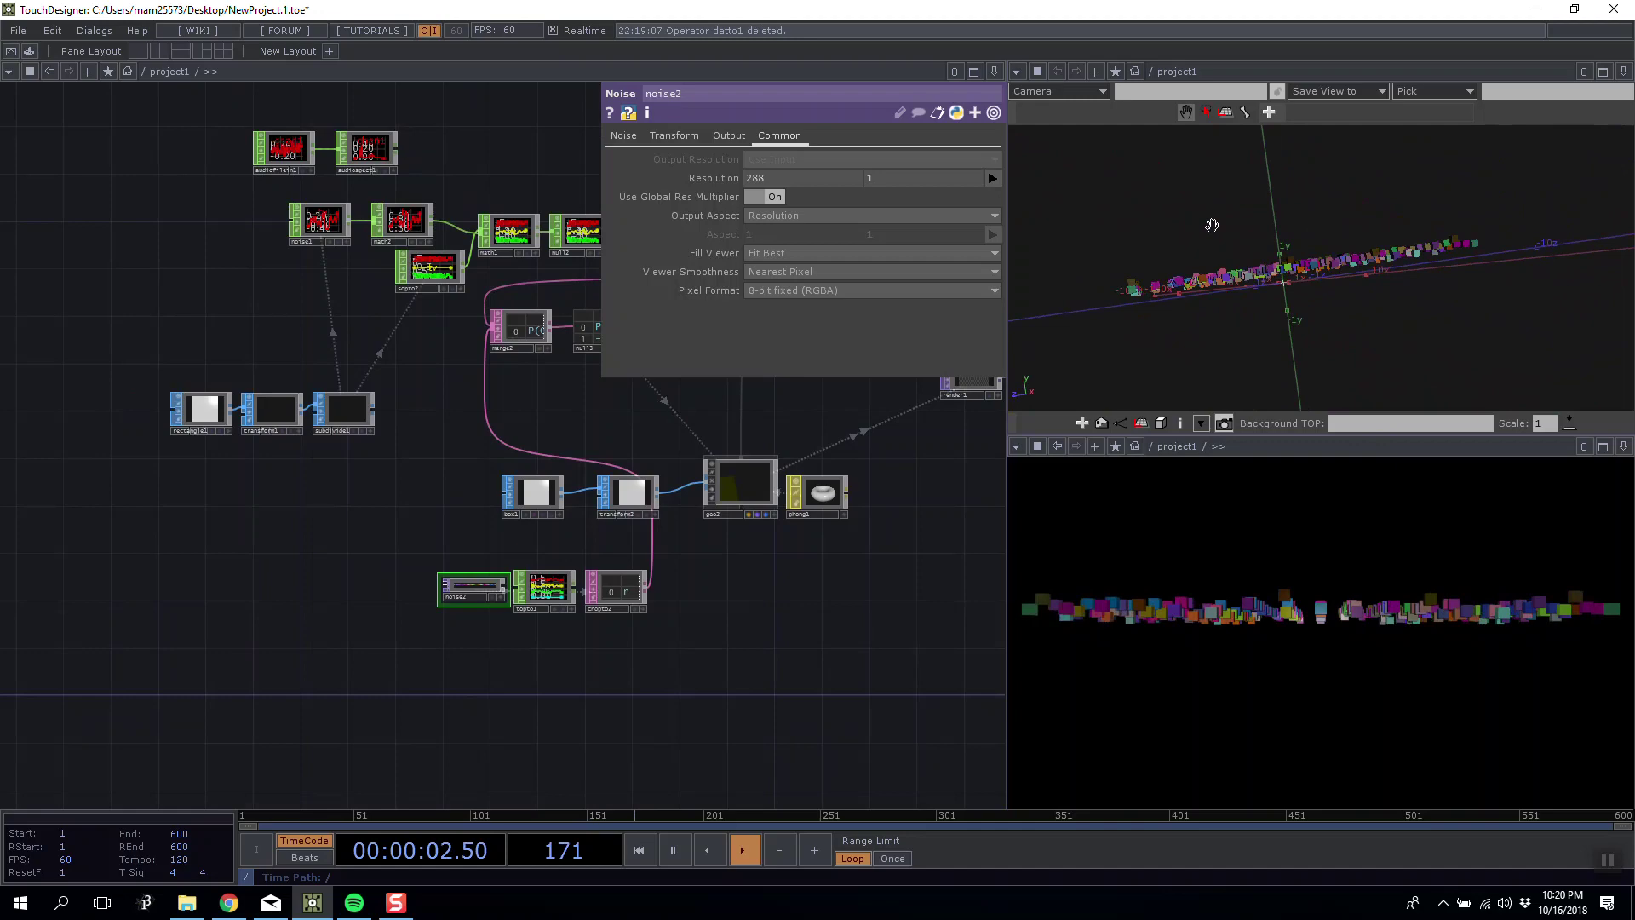
left_click_drag(711, 647, 606, 654)
scroll(643, 637, "down", 3)
scroll(642, 637, "up", 3)
Rearrange merge2, null3 and null1 so they sit clearly spaced above geo2 in the network.
left_click_drag(466, 381, 431, 386)
right_click_drag(440, 385, 374, 338)
left_click_drag(373, 337, 408, 338)
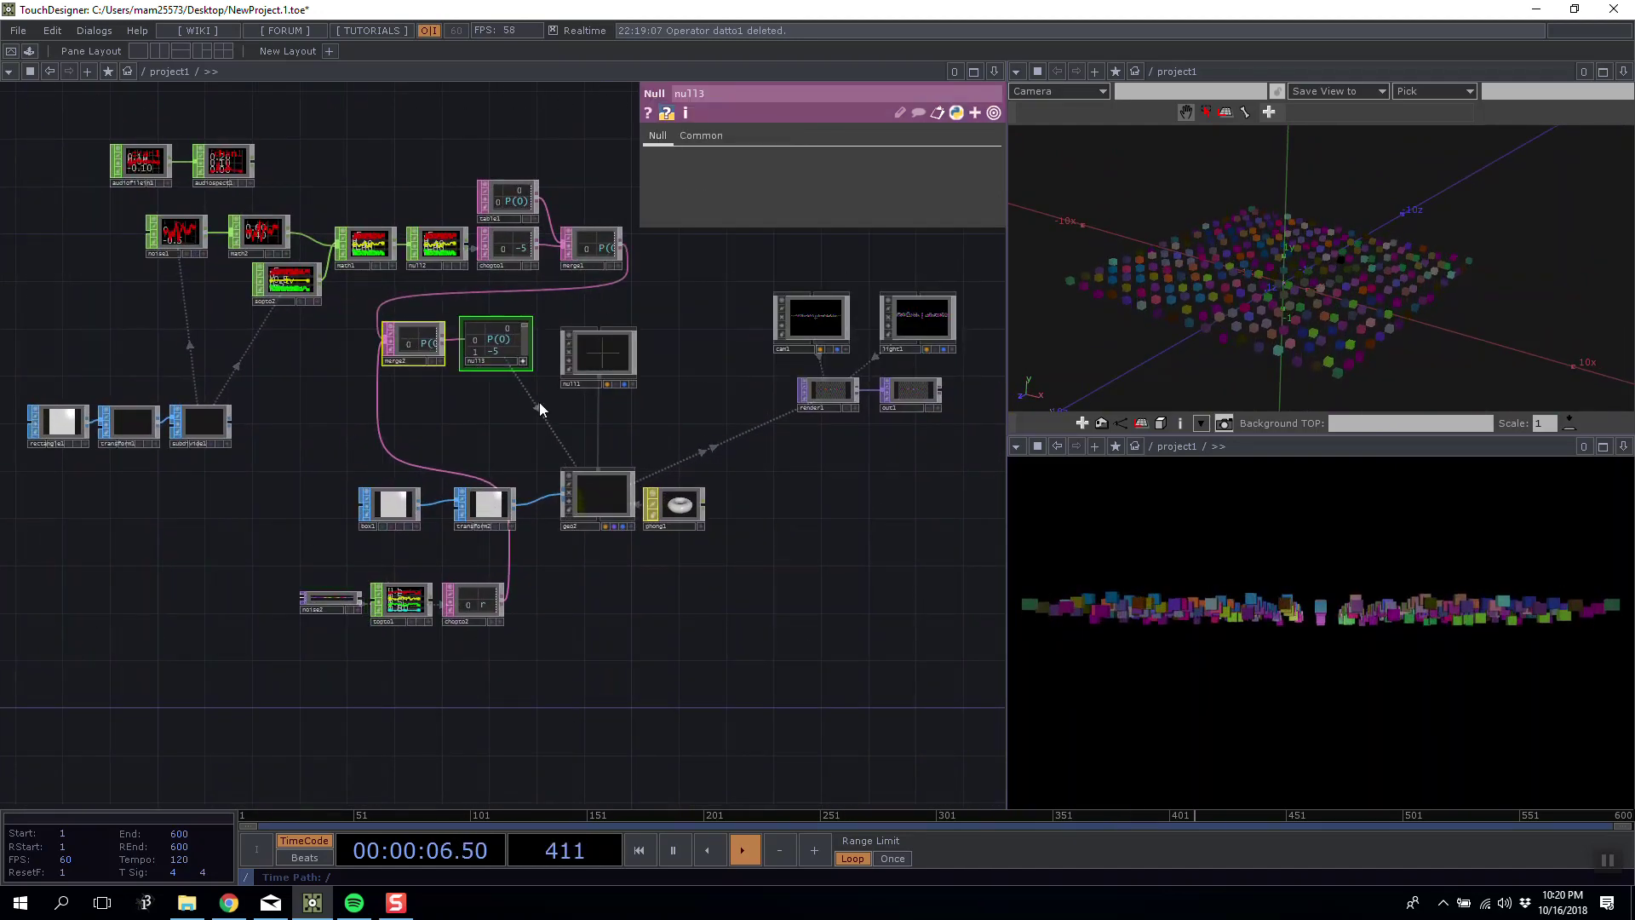
left_click(525, 361)
left_click_drag(500, 390, 440, 401)
left_click_drag(450, 355, 472, 354)
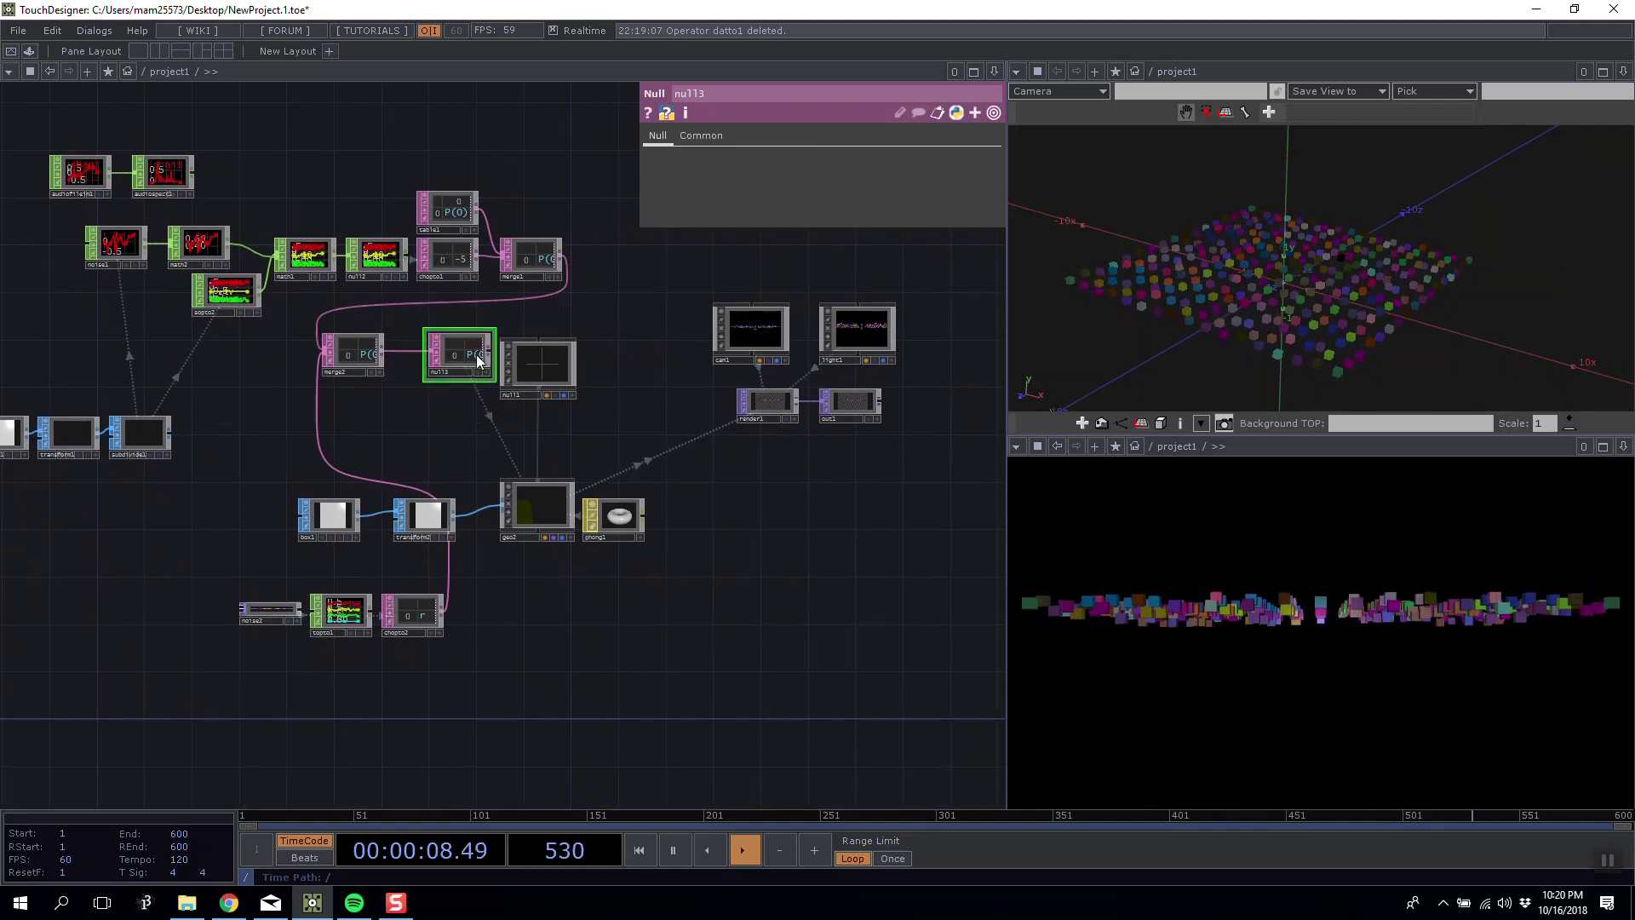
left_click_drag(615, 351, 569, 410)
Check geo2's instance settings and the channels offered for its RX rotation.
left_click(549, 494)
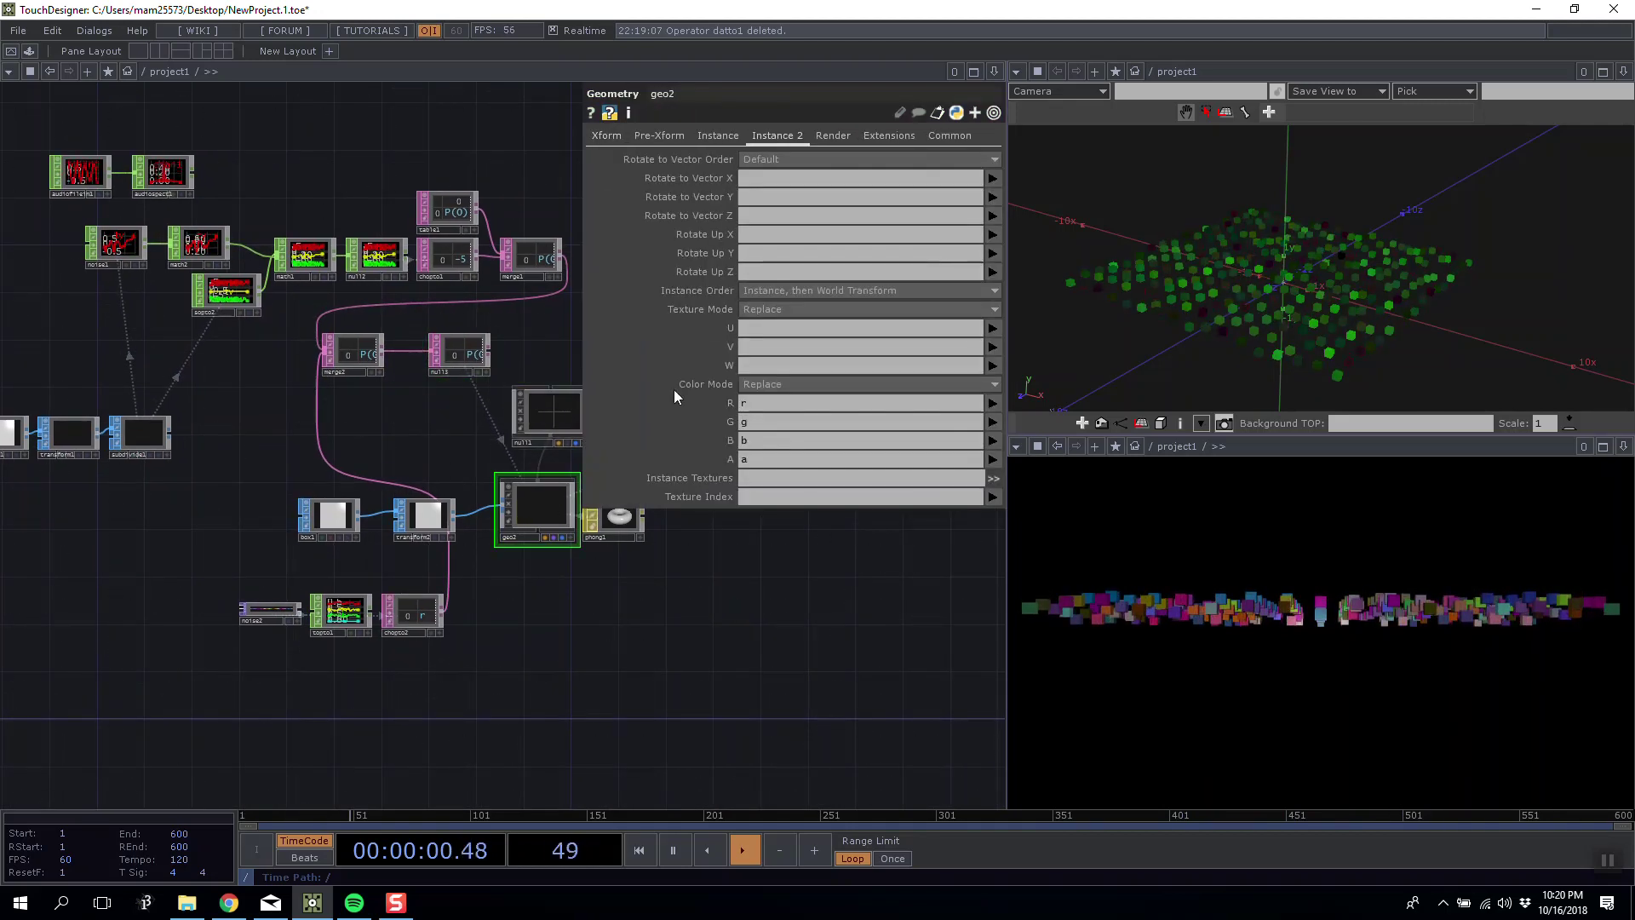
left_click(718, 135)
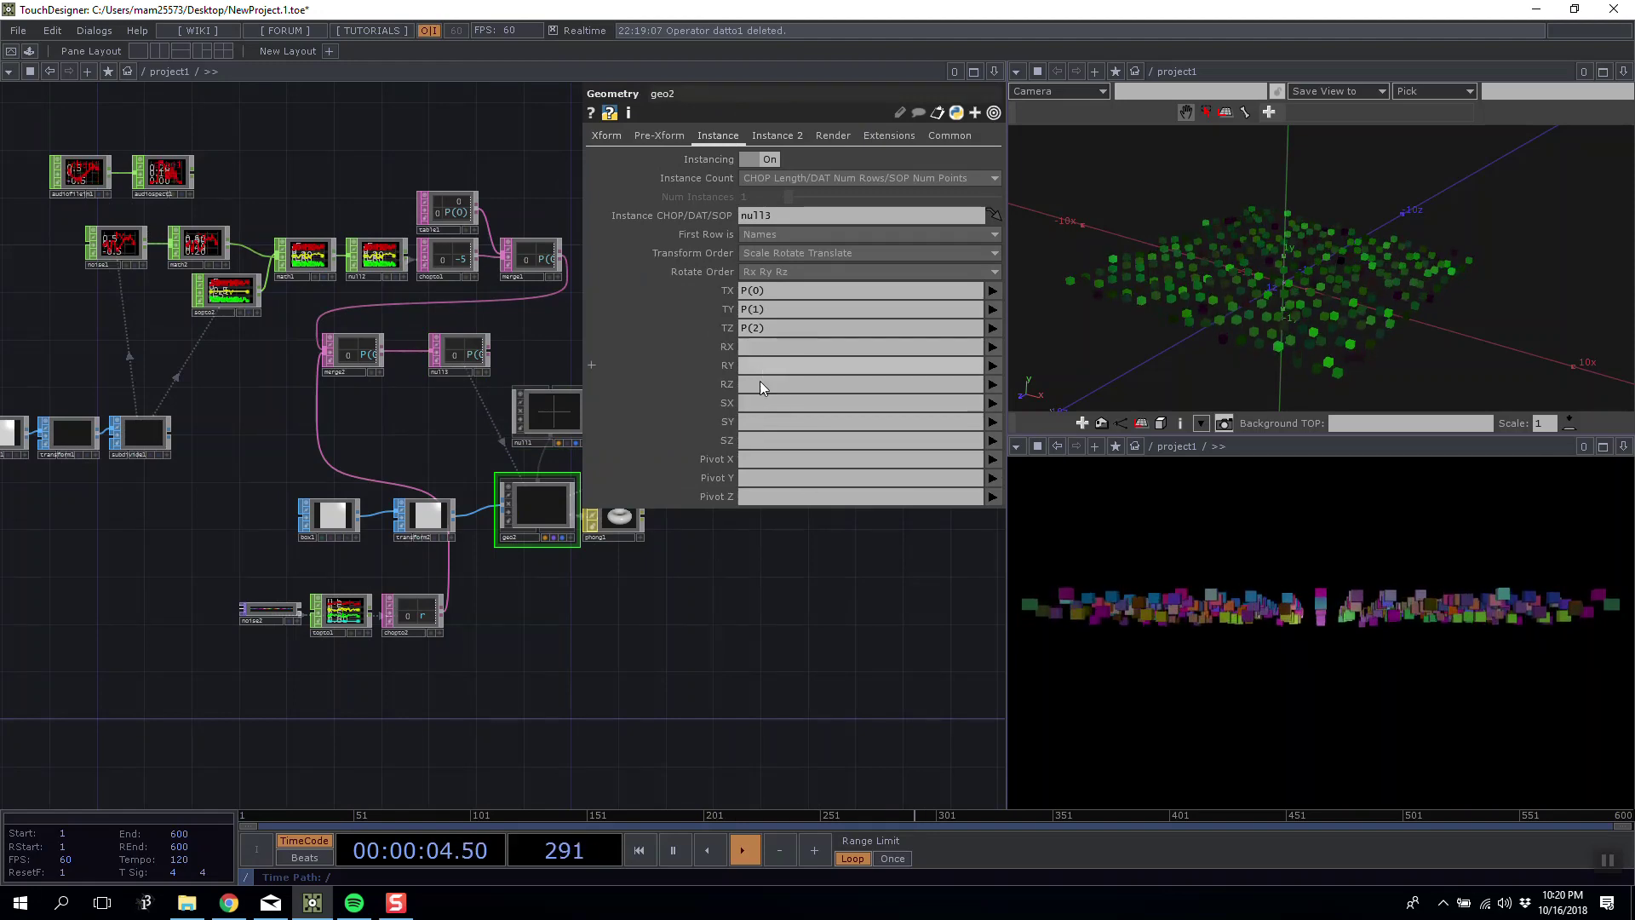
left_click(993, 347)
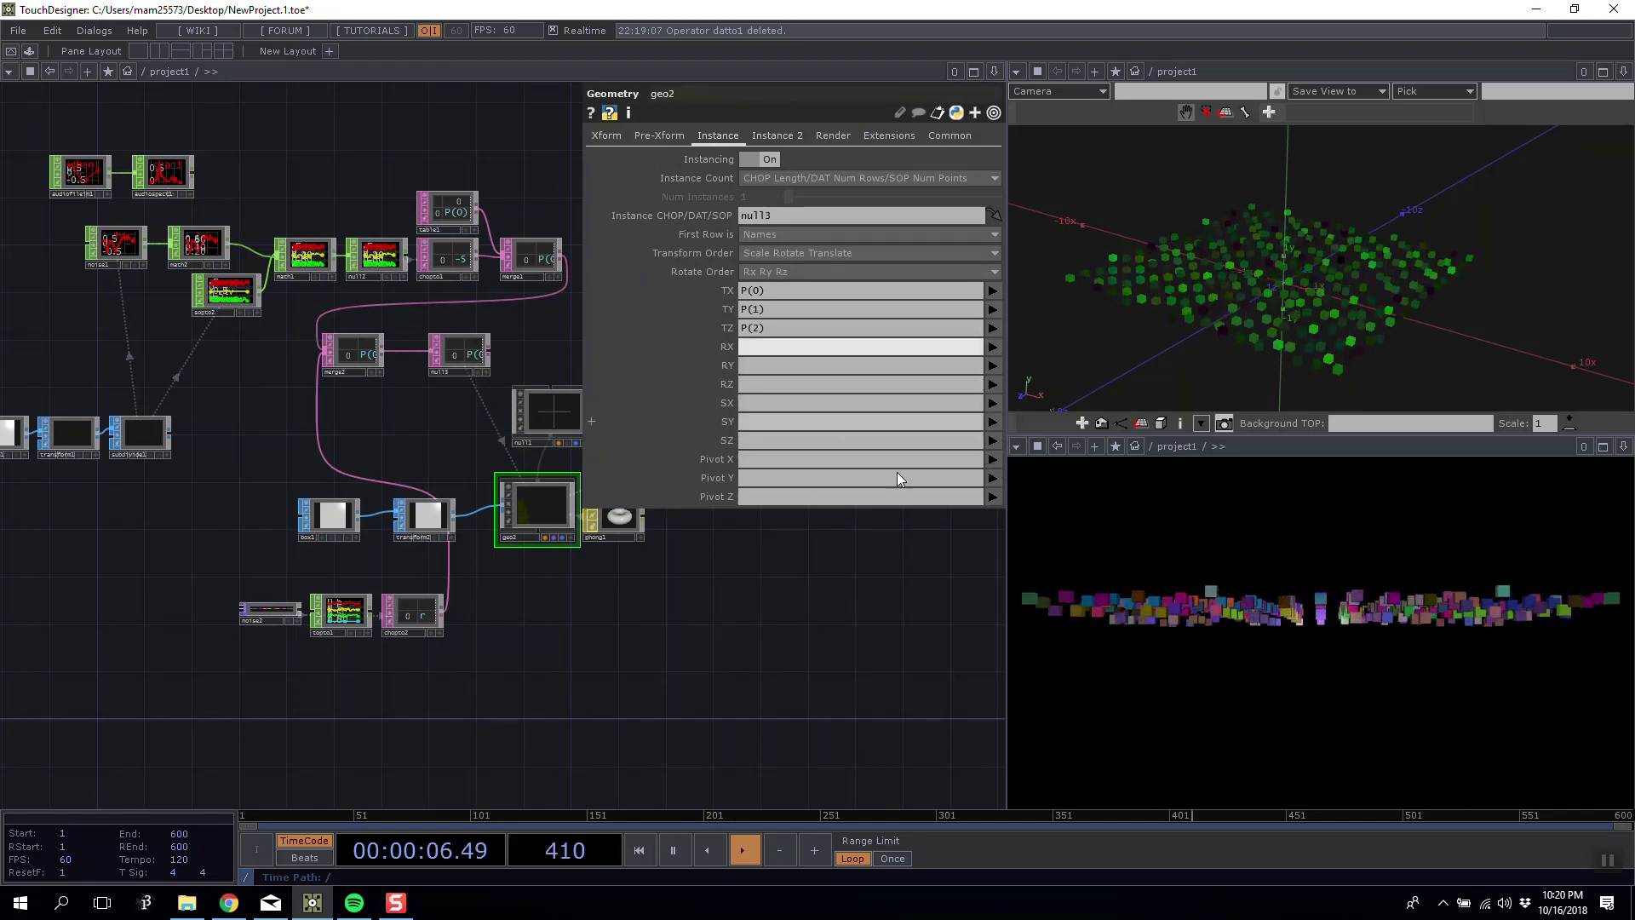
scroll(642, 566, "up", 5)
scroll(695, 700, "down", 4)
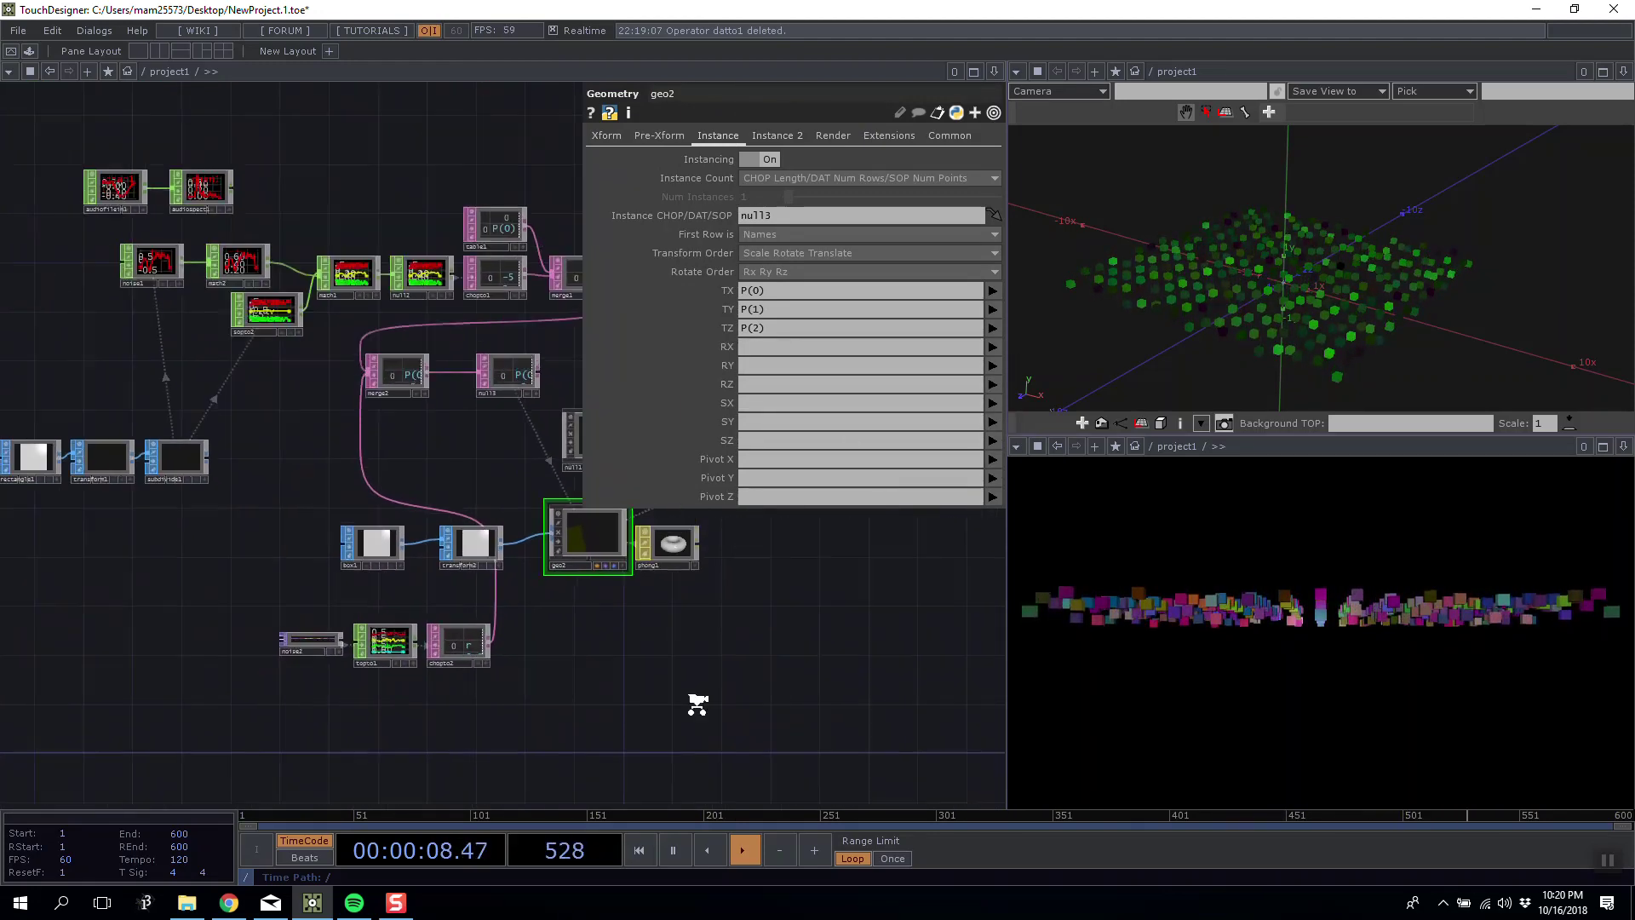
scroll(693, 669, "up", 4)
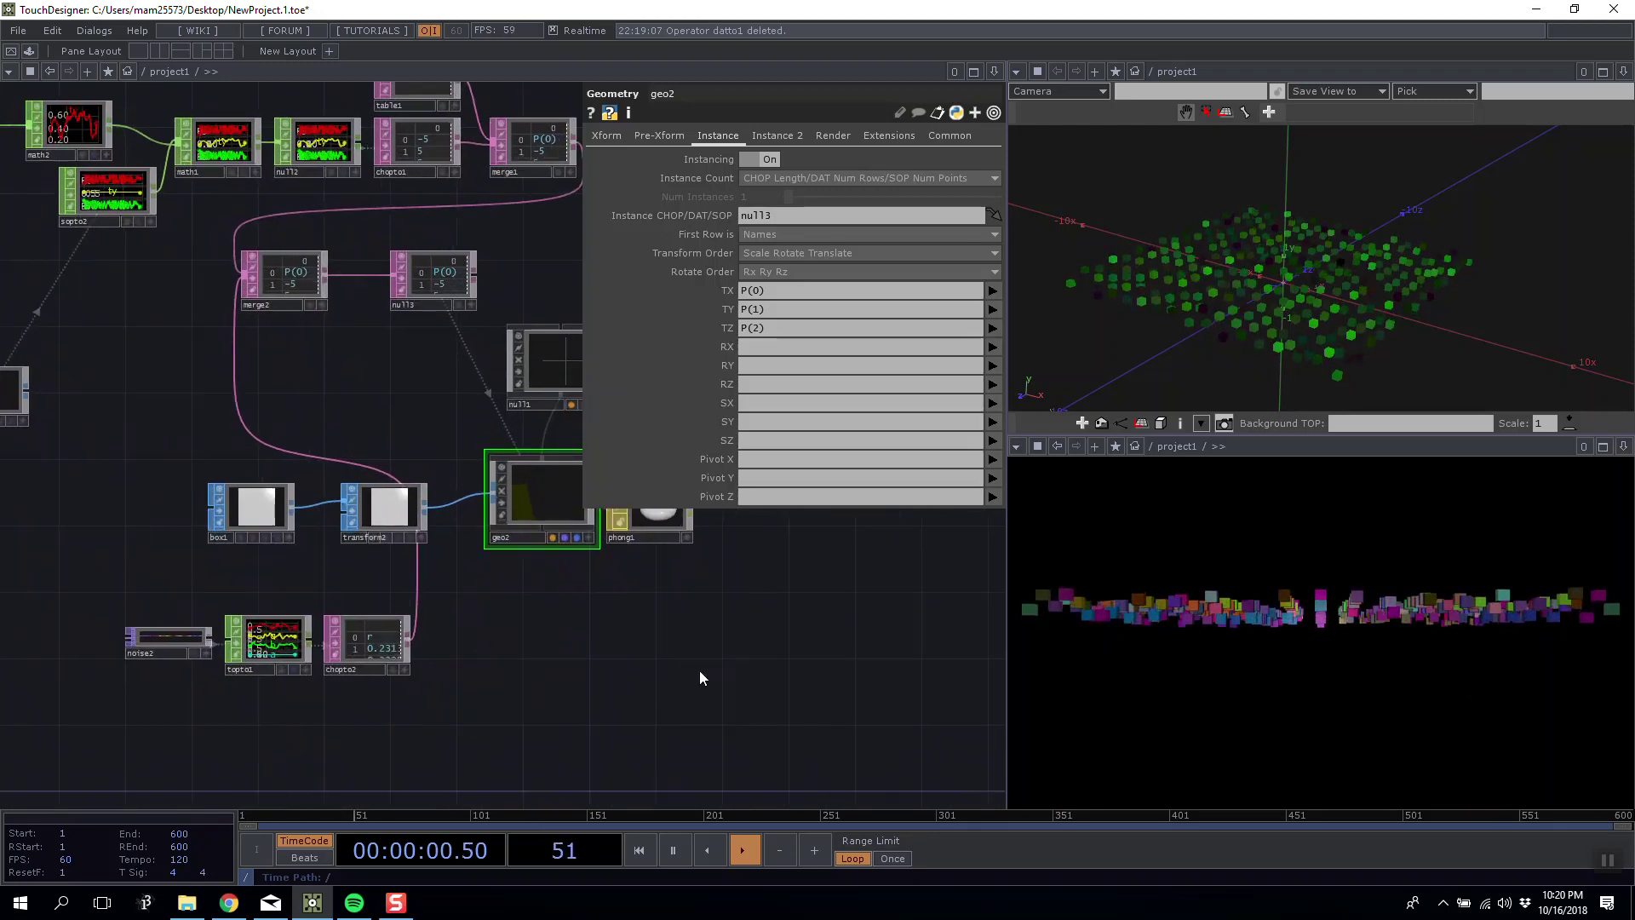
scroll(700, 672, "down", 4)
Move the noise2, topto1 and chopto2 chain up between merge2 and box1 in the network.
left_click_drag(632, 685, 409, 500)
right_click_drag(185, 439, 182, 439)
left_click_drag(190, 457, 199, 321)
middle_click_drag(241, 400, 209, 362)
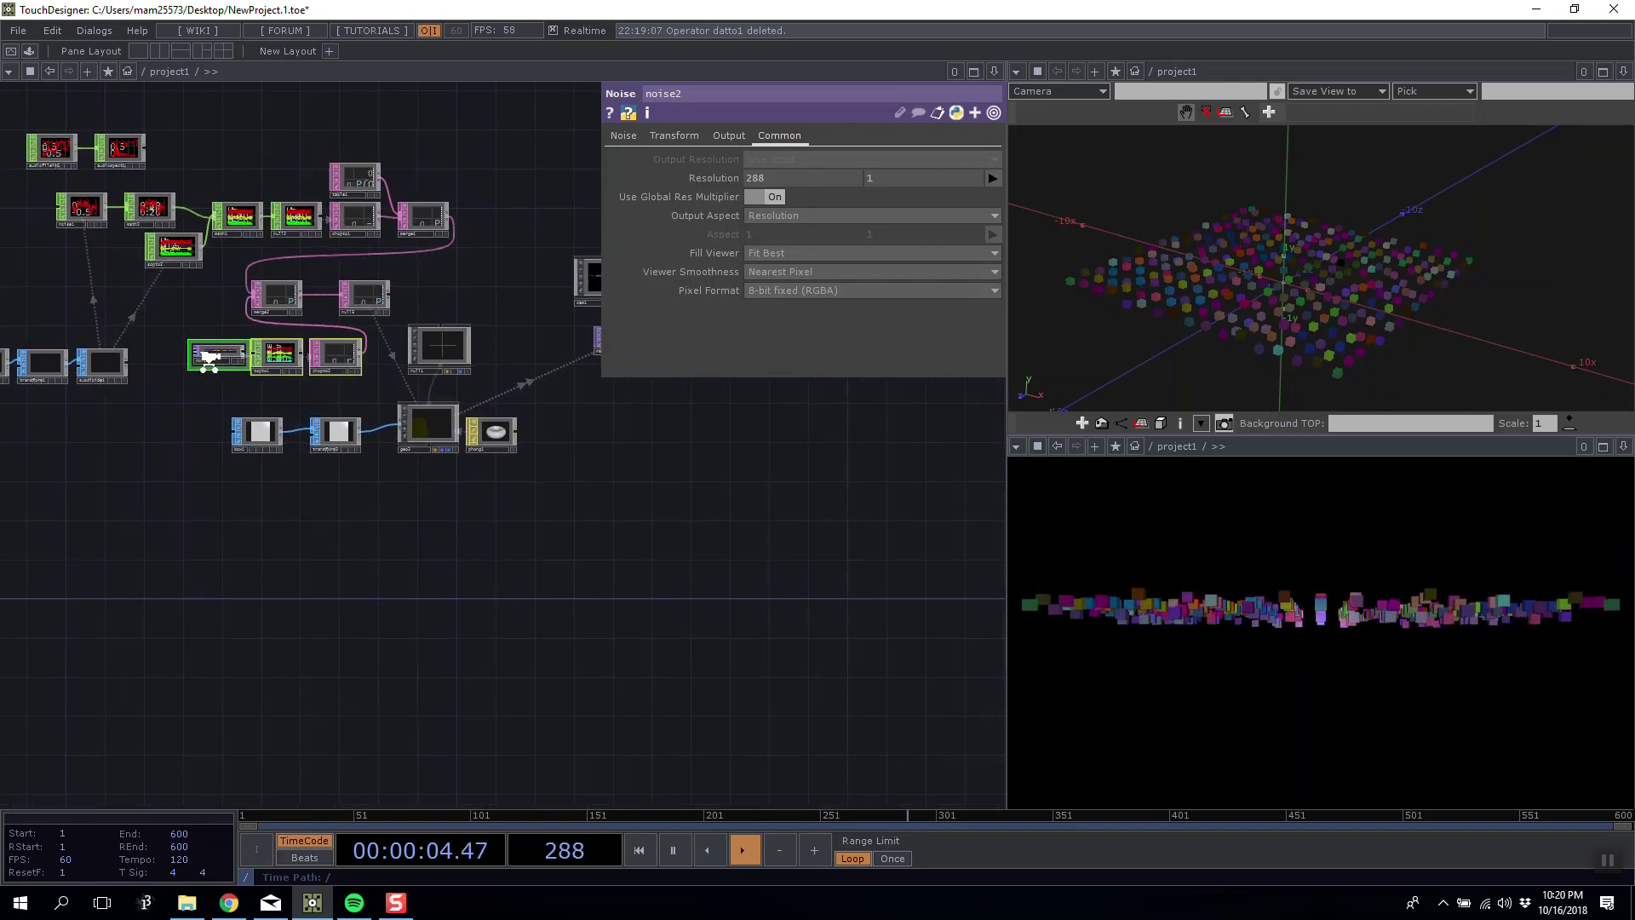
scroll(209, 359, "up", 2)
left_click_drag(295, 337, 212, 329)
left_click_drag(378, 558, 350, 490)
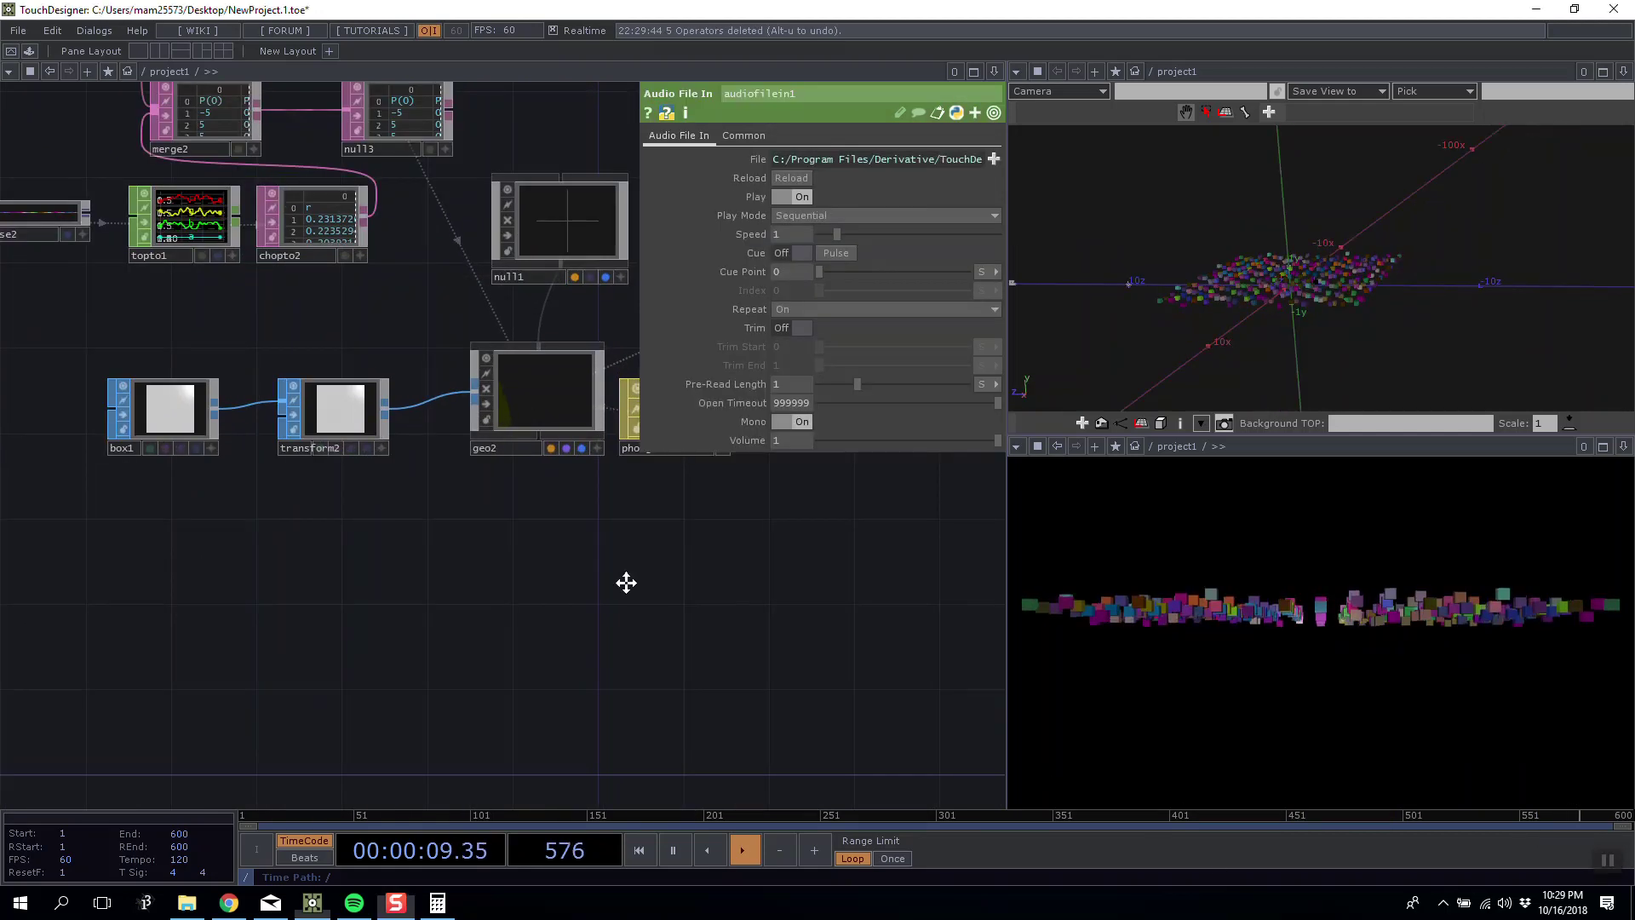
Inspect the operators around geo2 and view the colored instanced boxes from several angles in 3D.
left_click_drag(626, 583, 515, 603)
scroll(503, 605, "down", 3)
scroll(477, 630, "up", 3)
scroll(517, 602, "down", 2)
left_click_drag(830, 559, 725, 577)
left_click_drag(1323, 279, 1397, 293)
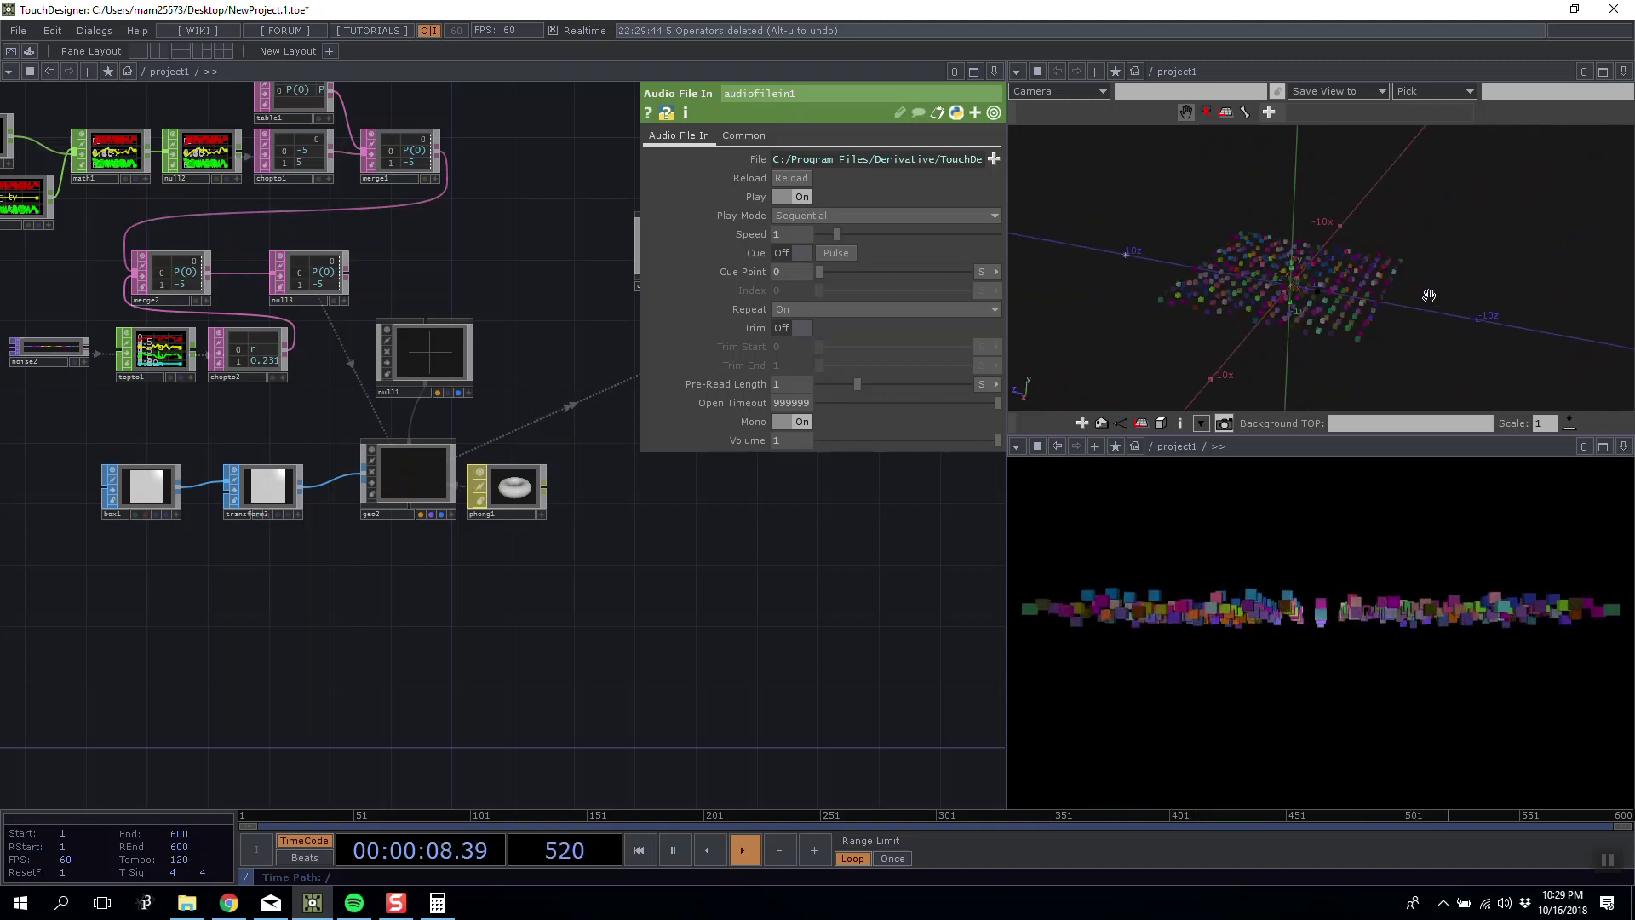
left_click_drag(1303, 241, 1274, 256)
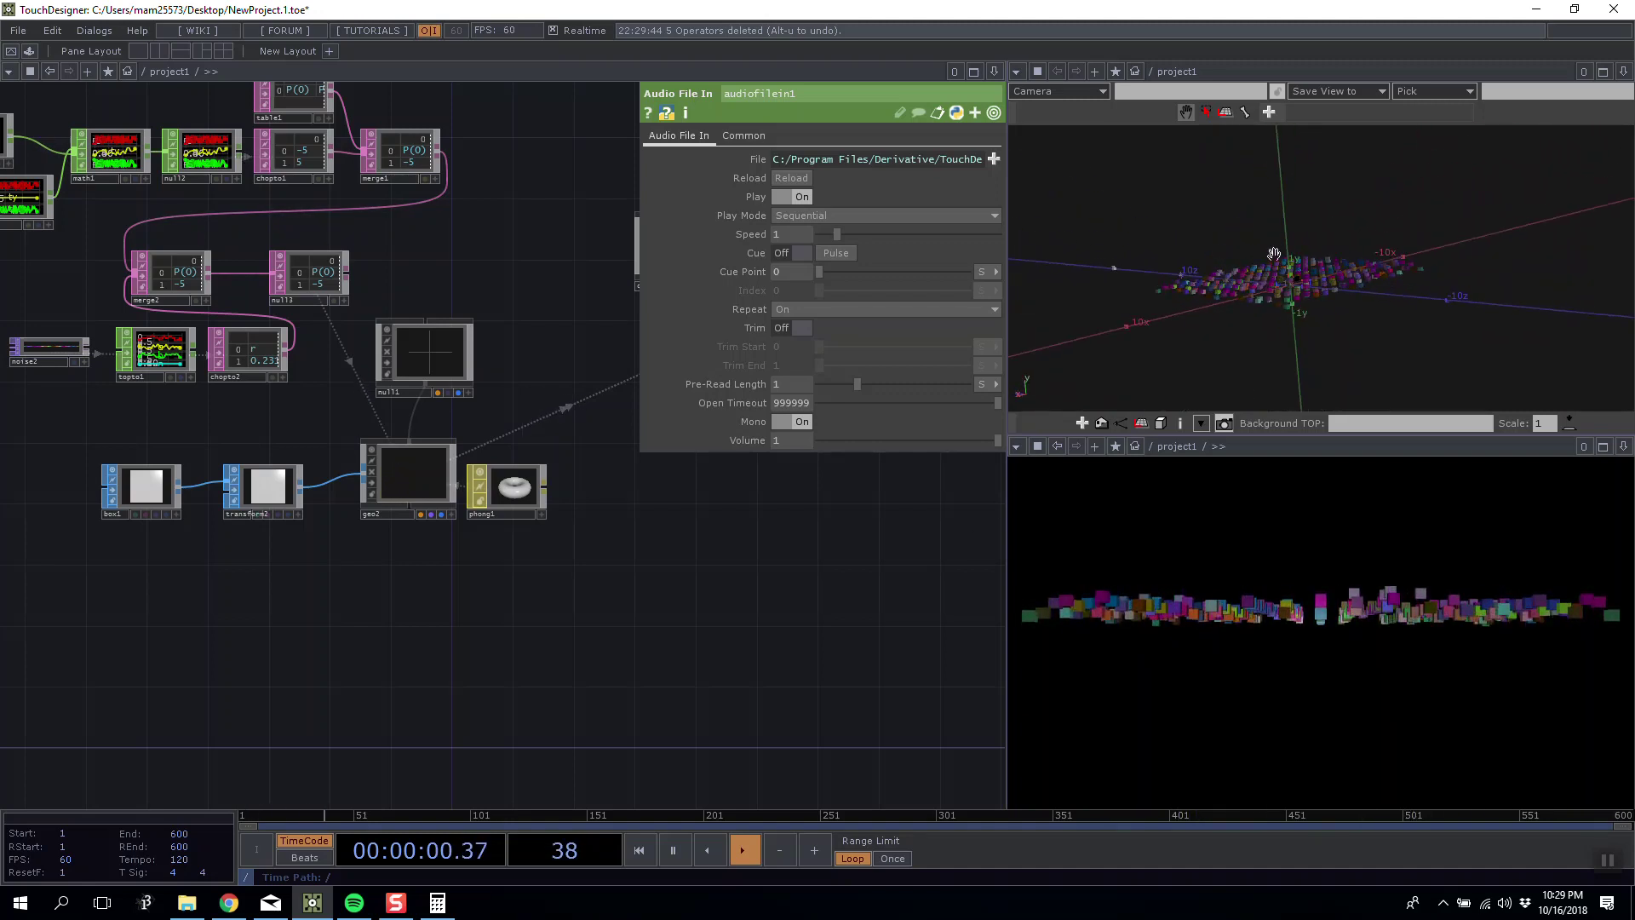
Examine how chopto2's color table and null3's position columns feed geo2 in the network.
left_click_drag(548, 636, 598, 621)
scroll(599, 621, "down", 3)
left_click_drag(443, 582, 555, 522)
scroll(554, 515, "up", 5)
scroll(553, 506, "down", 2)
scroll(571, 516, "up", 2)
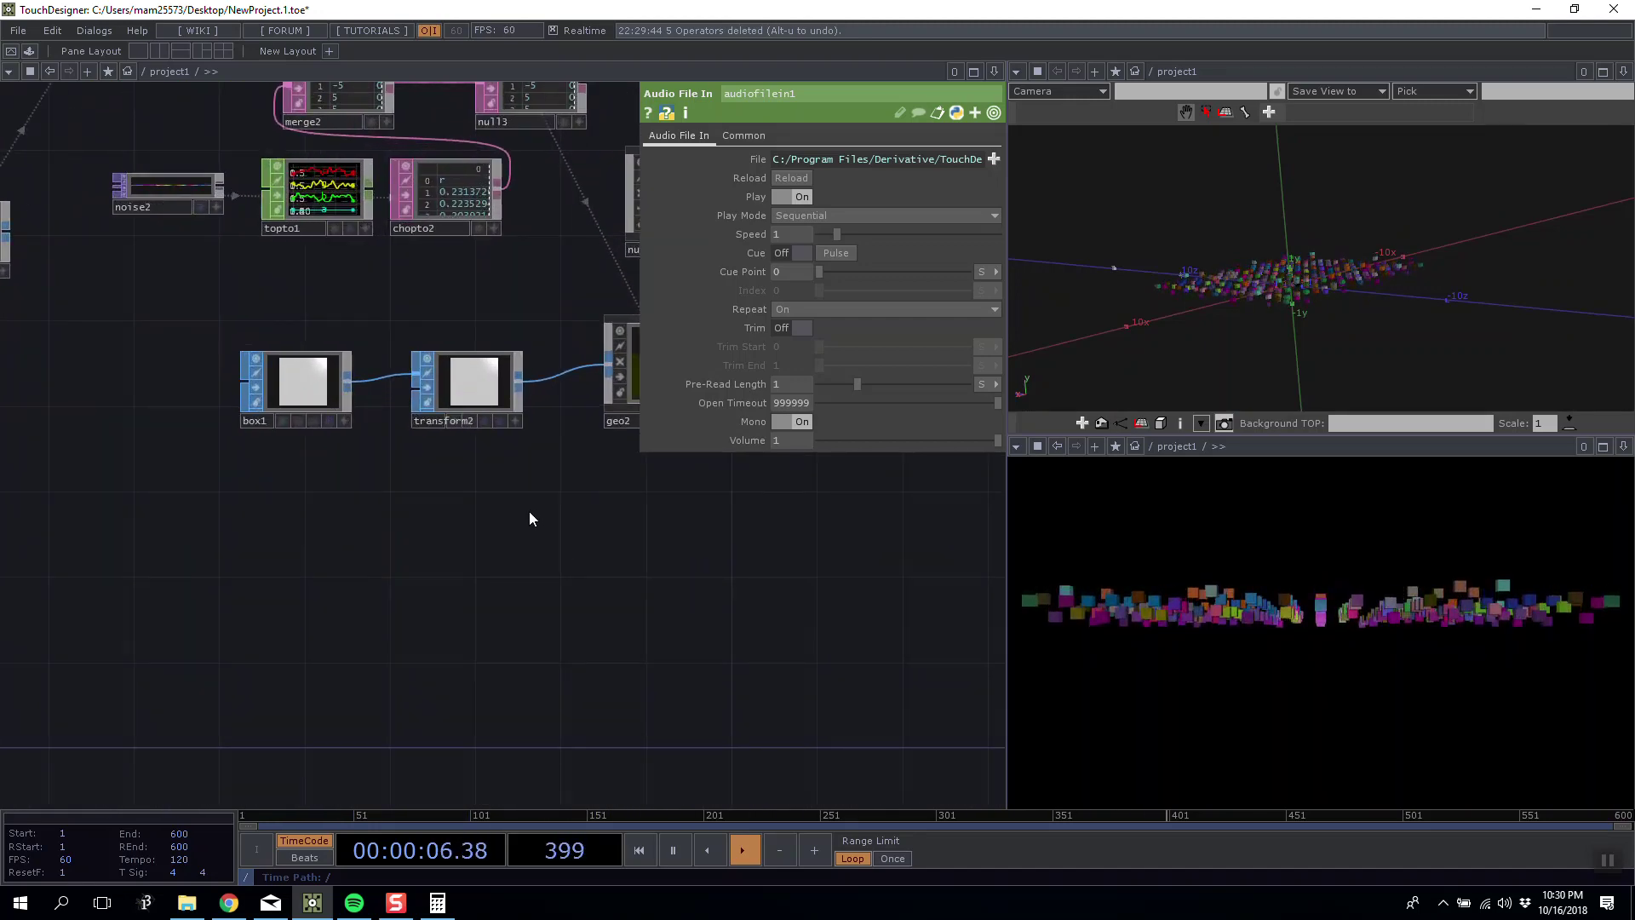
left_click_drag(503, 578, 427, 673)
scroll(511, 379, "down", 5)
scroll(509, 273, "up", 5)
scroll(465, 307, "down", 2)
scroll(466, 311, "up", 4)
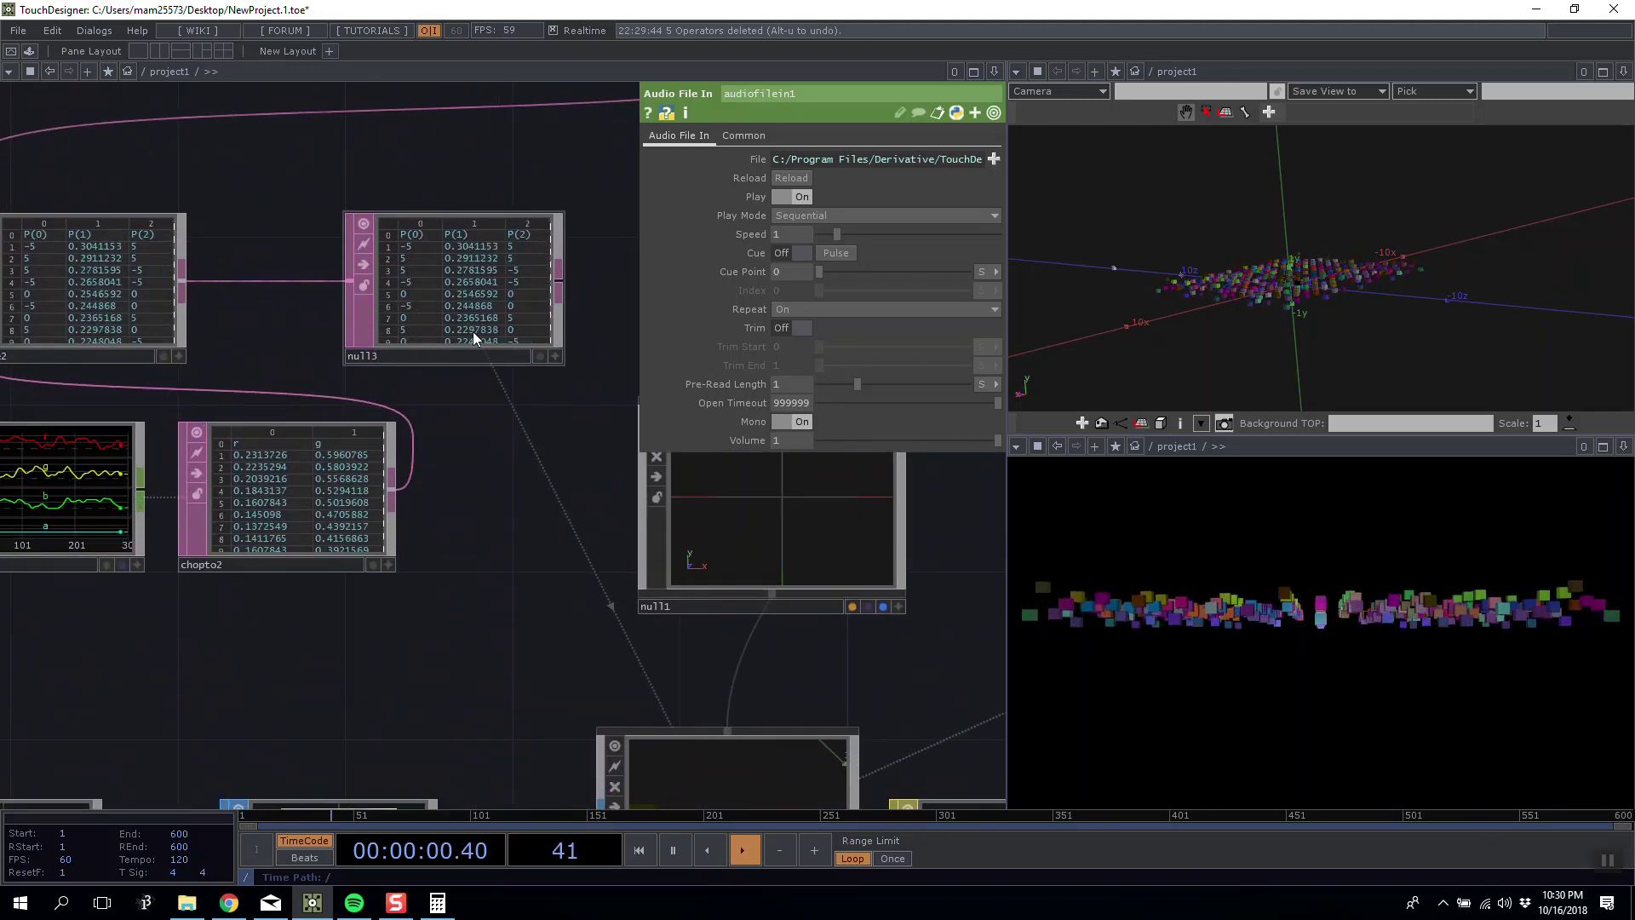
scroll(477, 465, "down", 3)
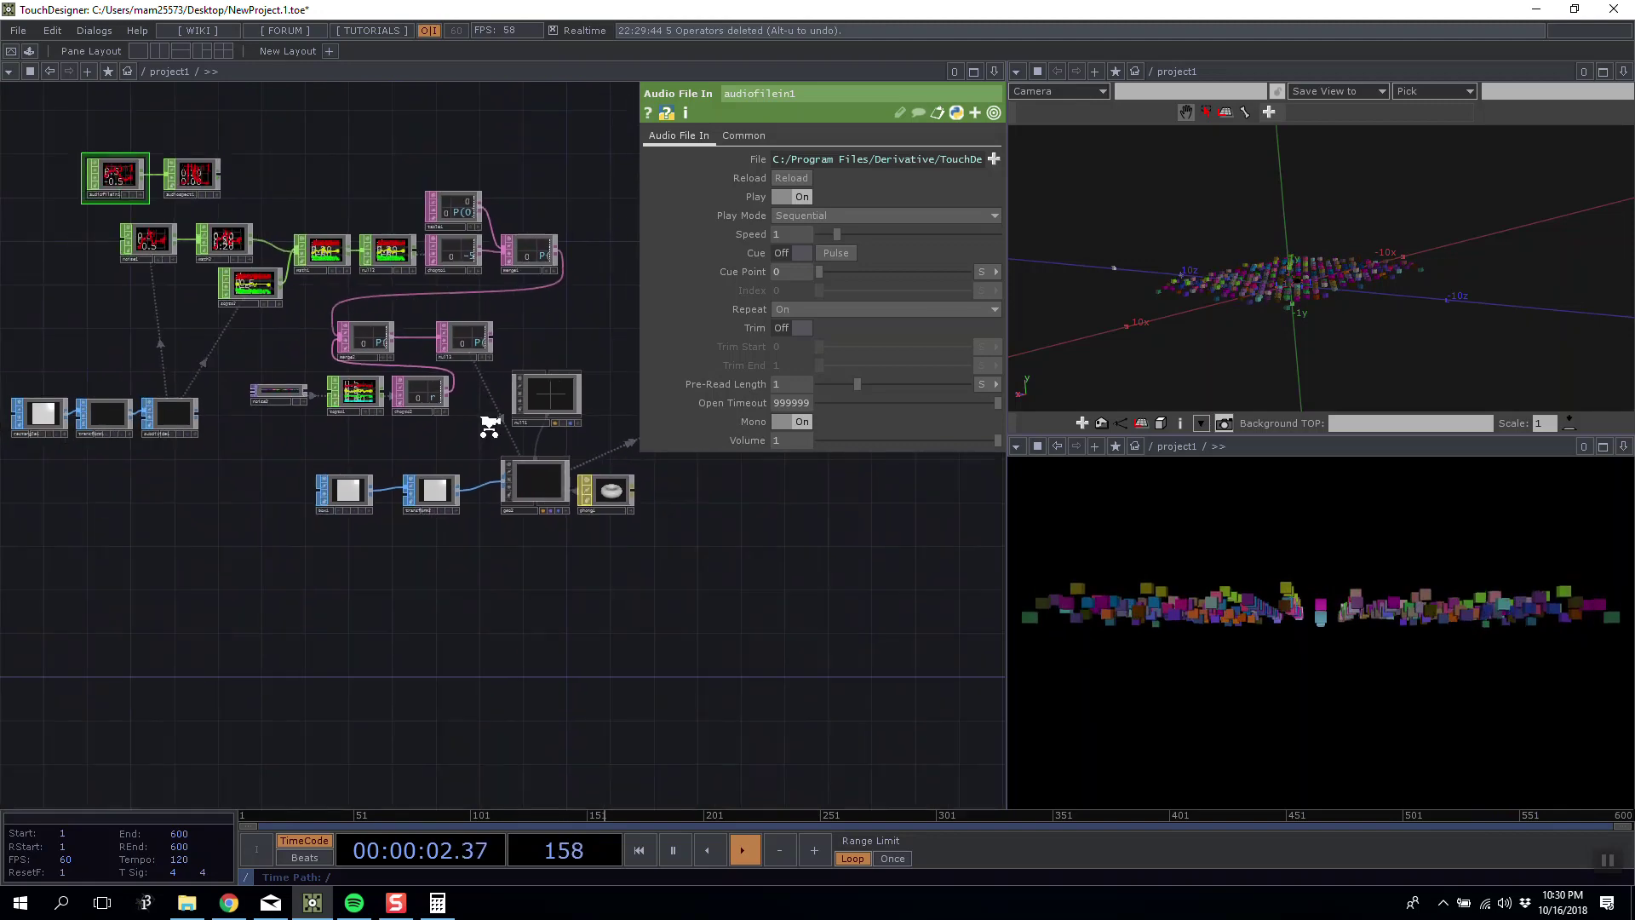
scroll(487, 375, "up", 3)
Clear the rot entries from geo2's instance RX, RY, RZ and Pivot X fields.
left_click(607, 523)
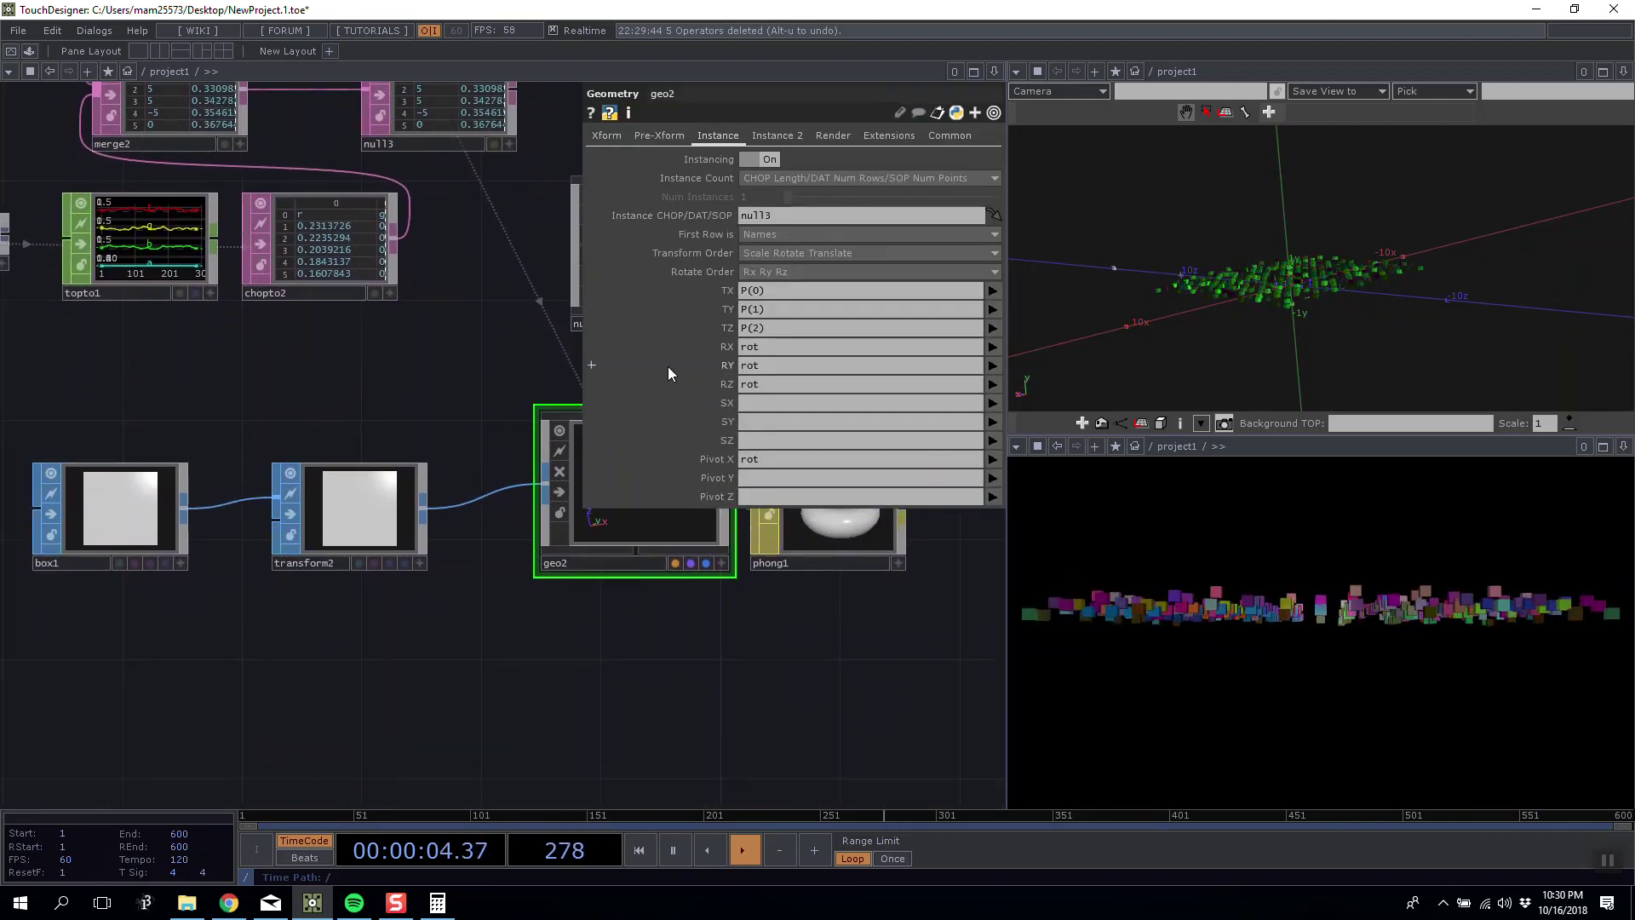
left_click_drag(768, 386, 708, 351)
key("BackSpace")
key("BackSpace")
key("BackSpace")
double_click(482, 366)
left_click(647, 666)
Add an LFO CHOP in the empty area below box1.
left_click_drag(648, 666, 398, 656)
left_click_drag(510, 585, 623, 528)
scroll(623, 544, "down", 3)
scroll(623, 528, "down", 2)
double_click(387, 587)
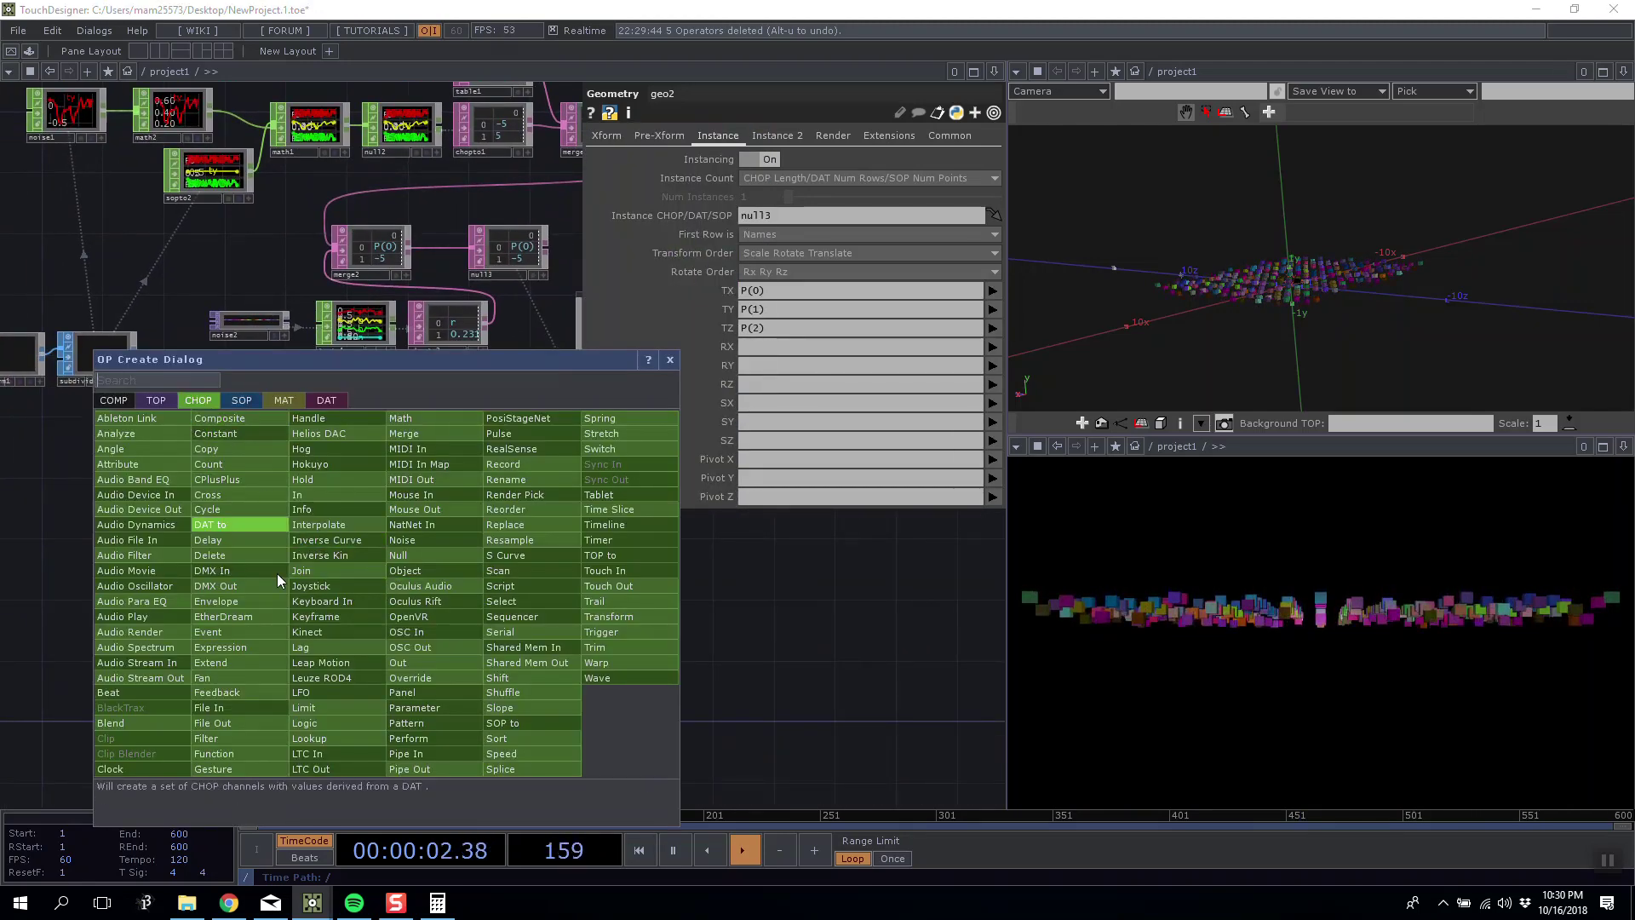
left_click(337, 692)
left_click(368, 565)
Reposition lfo1 below box1 and check its available waveform types, keeping Sine.
scroll(368, 565, "up", 5)
scroll(348, 591, "up", 2)
left_click_drag(386, 590, 301, 546)
left_click_drag(420, 497, 482, 553)
left_click_drag(340, 555, 340, 576)
left_click_drag(579, 487, 571, 430)
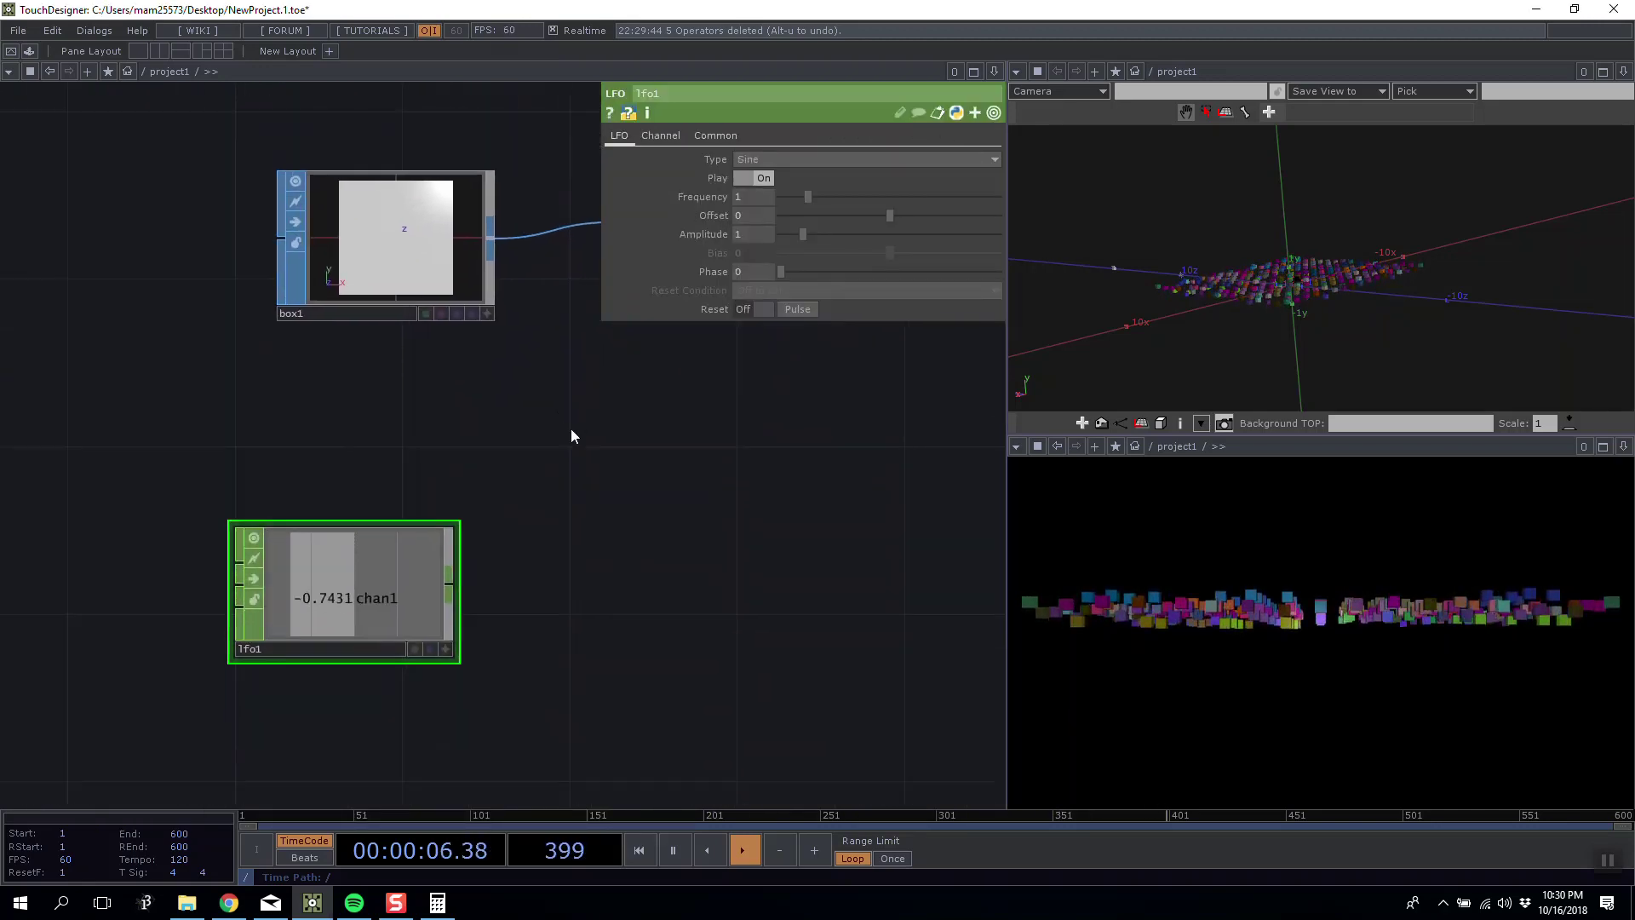
left_click(759, 159)
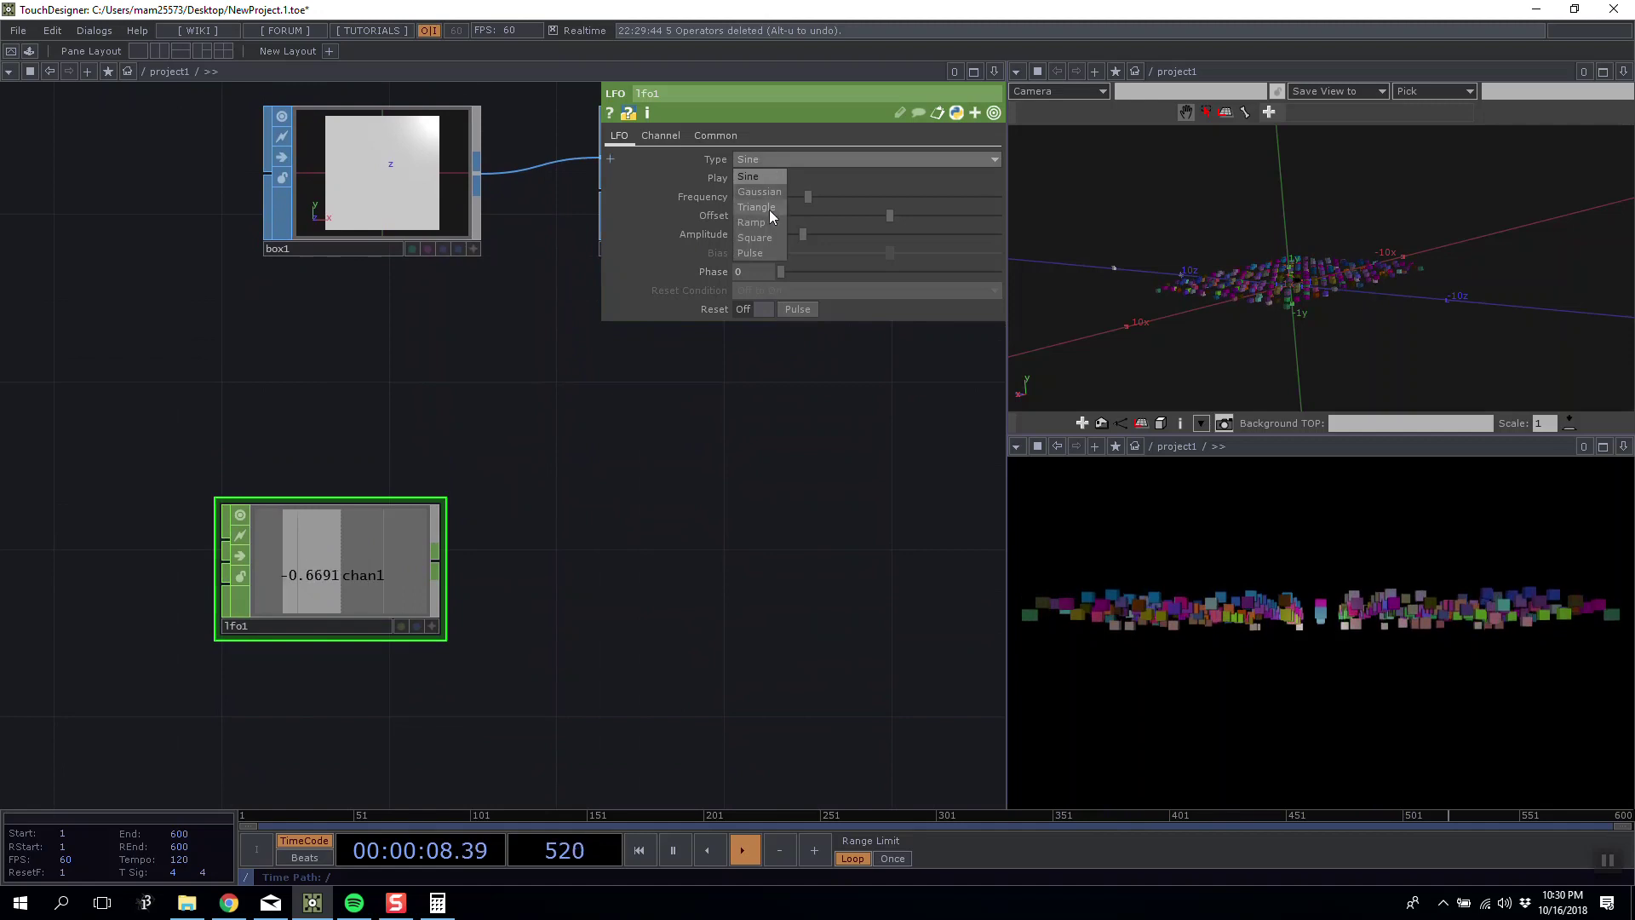
left_click_drag(350, 574, 350, 656)
left_click_drag(457, 556, 412, 494)
Connect a Trail CHOP to lfo1's output and switch its window length unit to samples.
scroll(412, 501, "down", 4)
key("Tab")
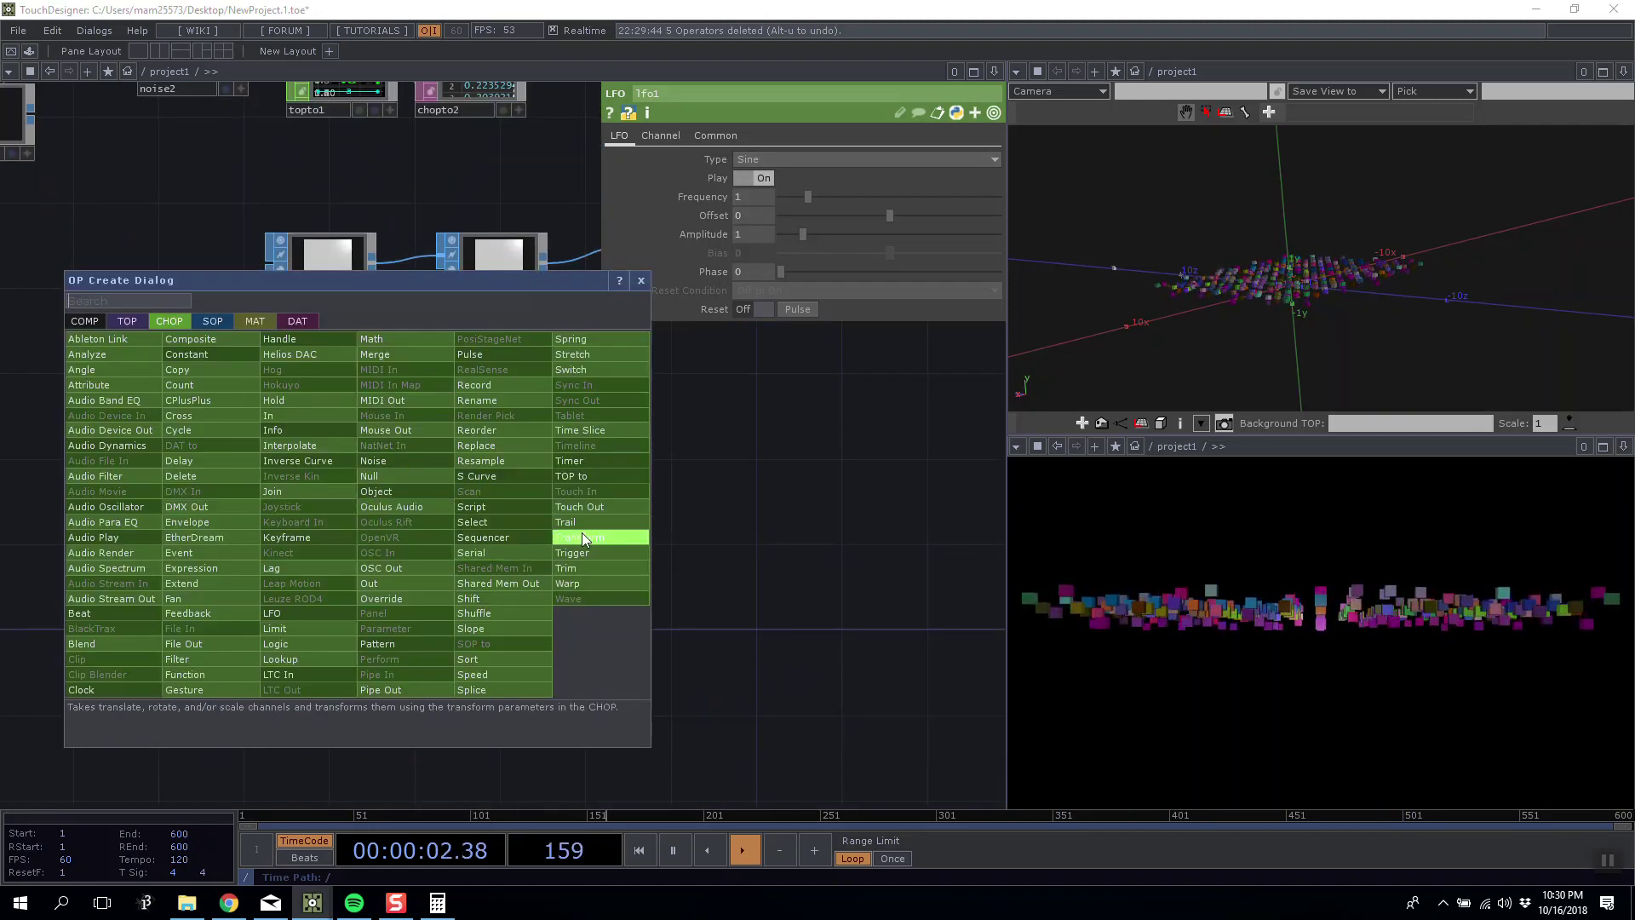
left_click(581, 523)
left_click(514, 527)
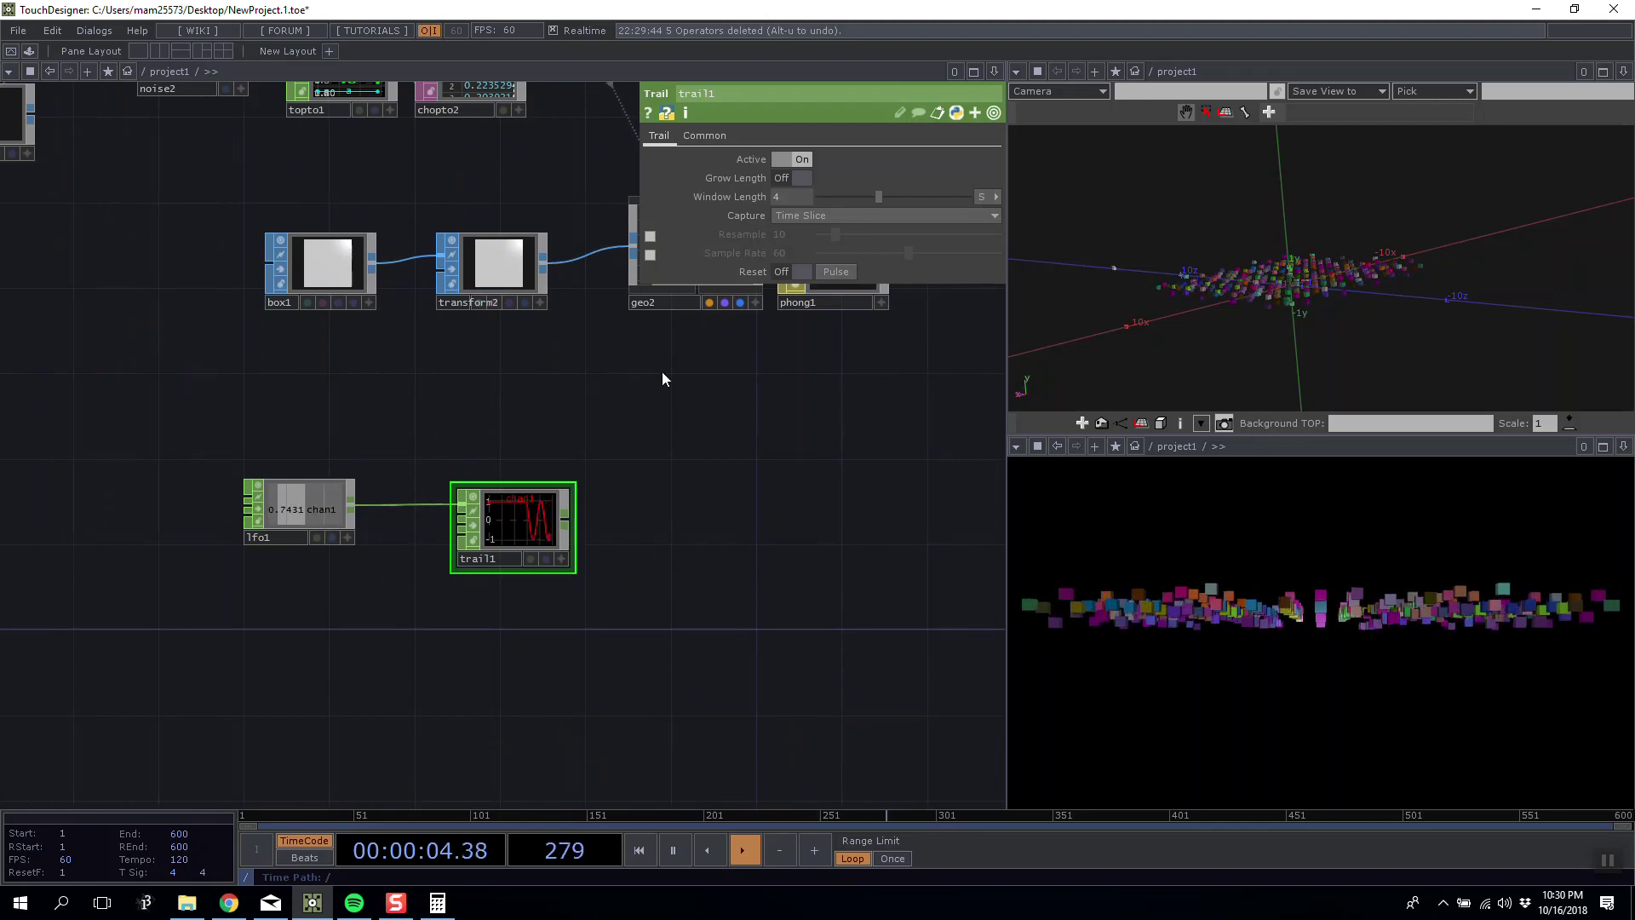
left_click(981, 197)
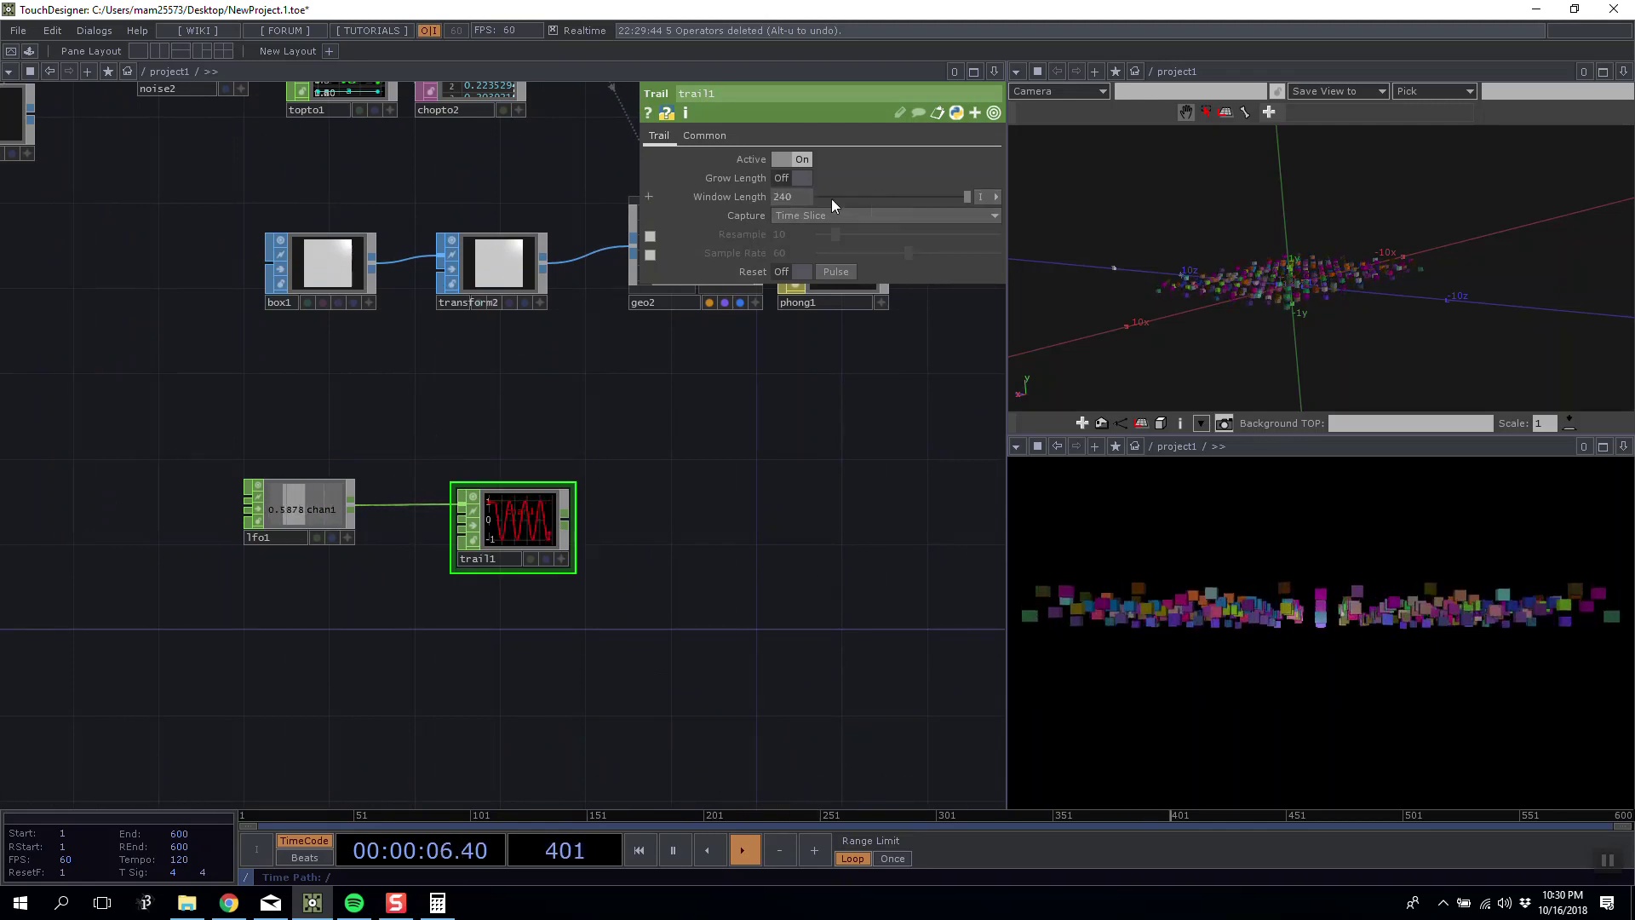
Set trail1's window length to 288 samples and convert its output with a CHOP to DAT that includes channel names.
type("288")
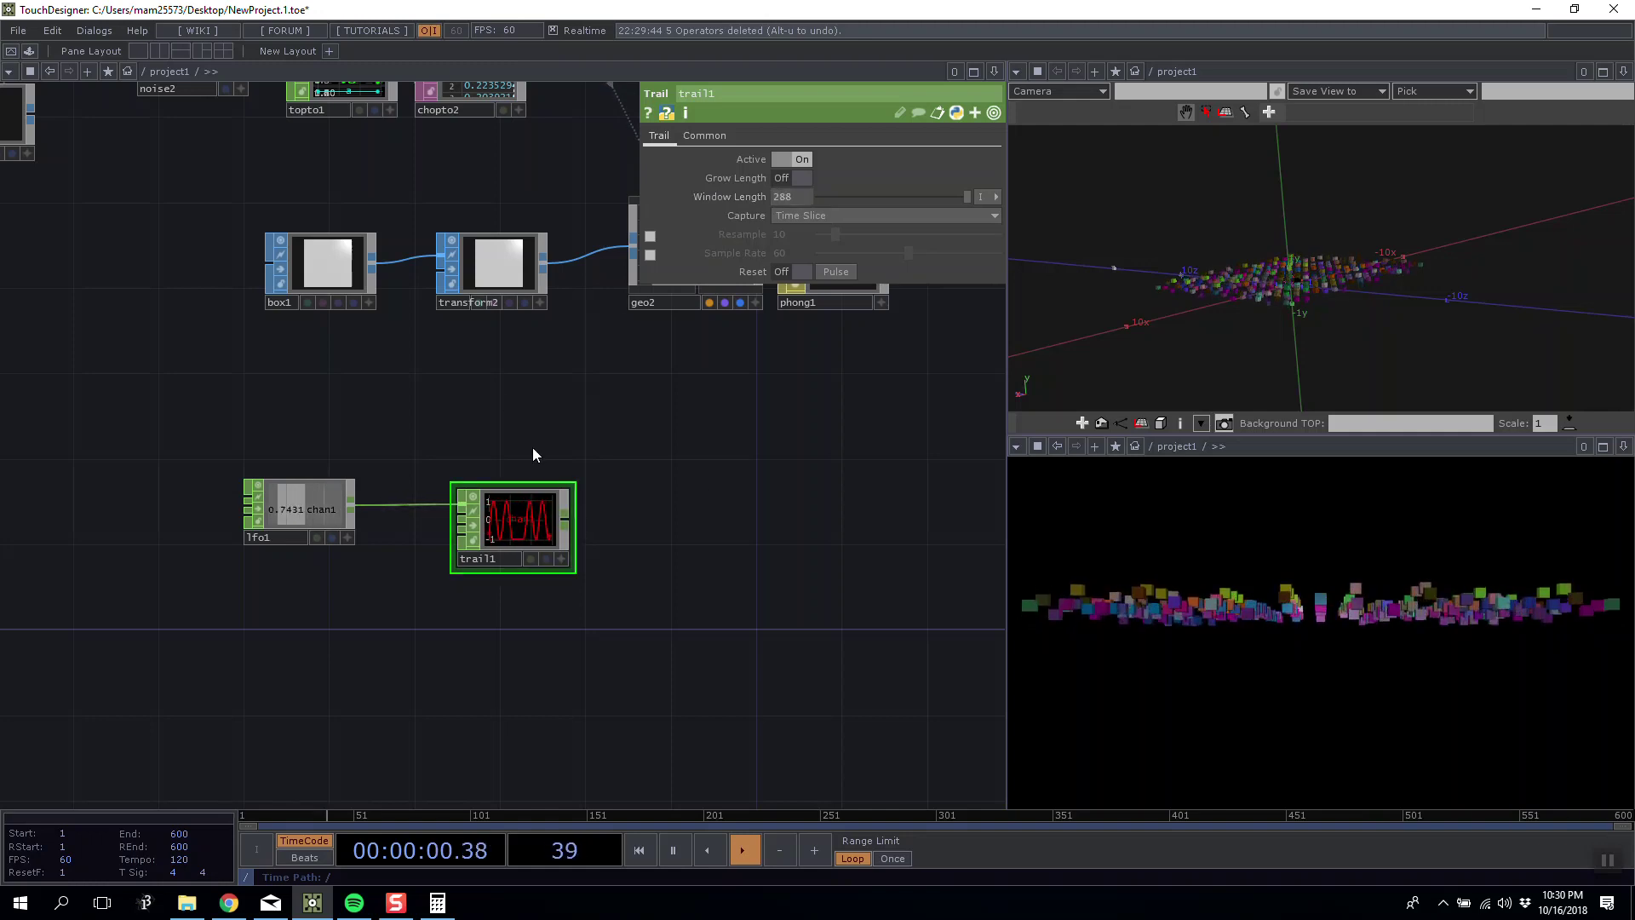
right_click(569, 528)
left_click(511, 339)
left_click(351, 376)
left_click(714, 521)
left_click_drag(796, 499, 632, 504)
left_click(839, 178)
Rename lfo1's output channel to xRot.
scroll(441, 477, "up", 3)
left_click(337, 560)
left_click_drag(258, 479, 731, 540)
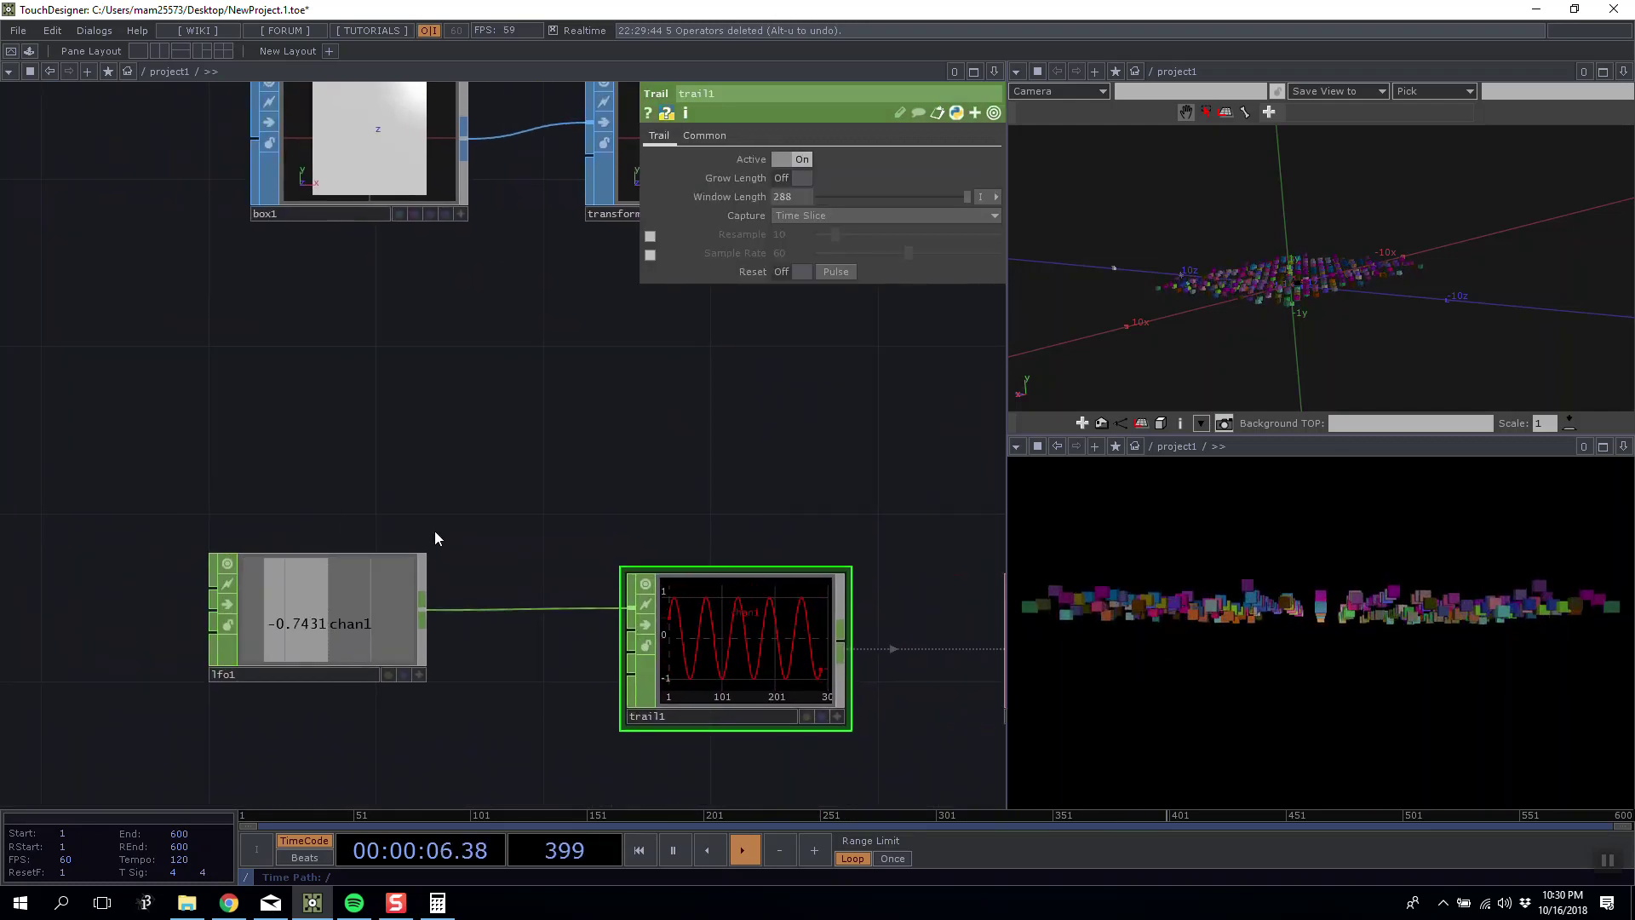
left_click(379, 589)
left_click(701, 135)
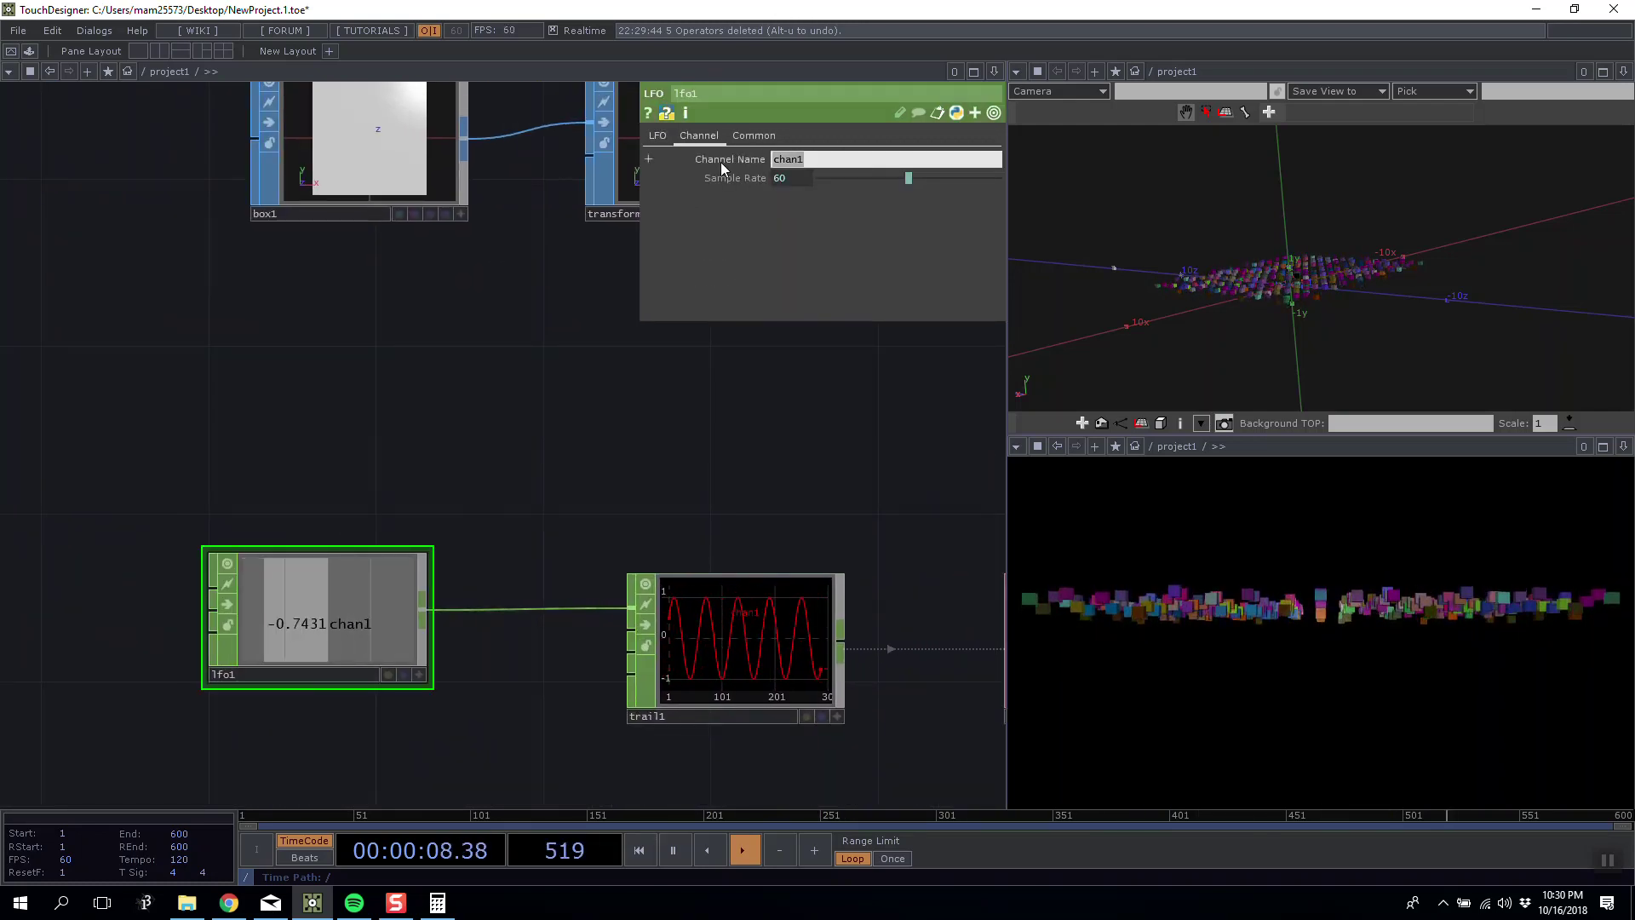
type("xRot")
key("Return")
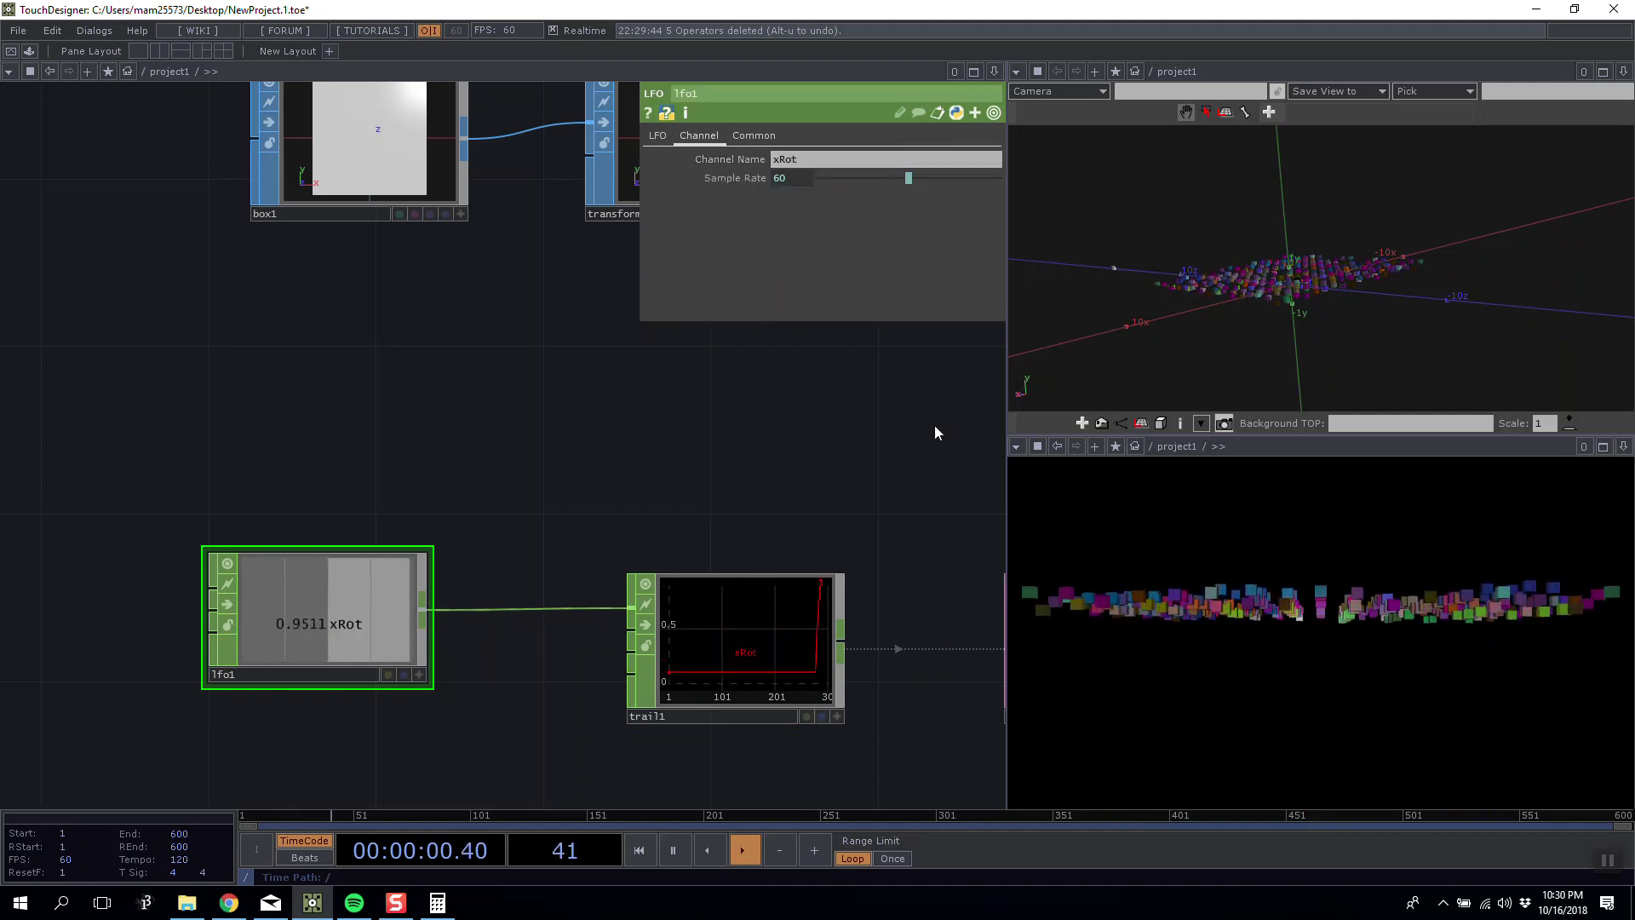
Wire chopto3 into merge2 and rename that merge node master_merge.
scroll(908, 422, "down", 3)
left_click_drag(886, 443, 436, 466)
scroll(437, 467, "down", 1)
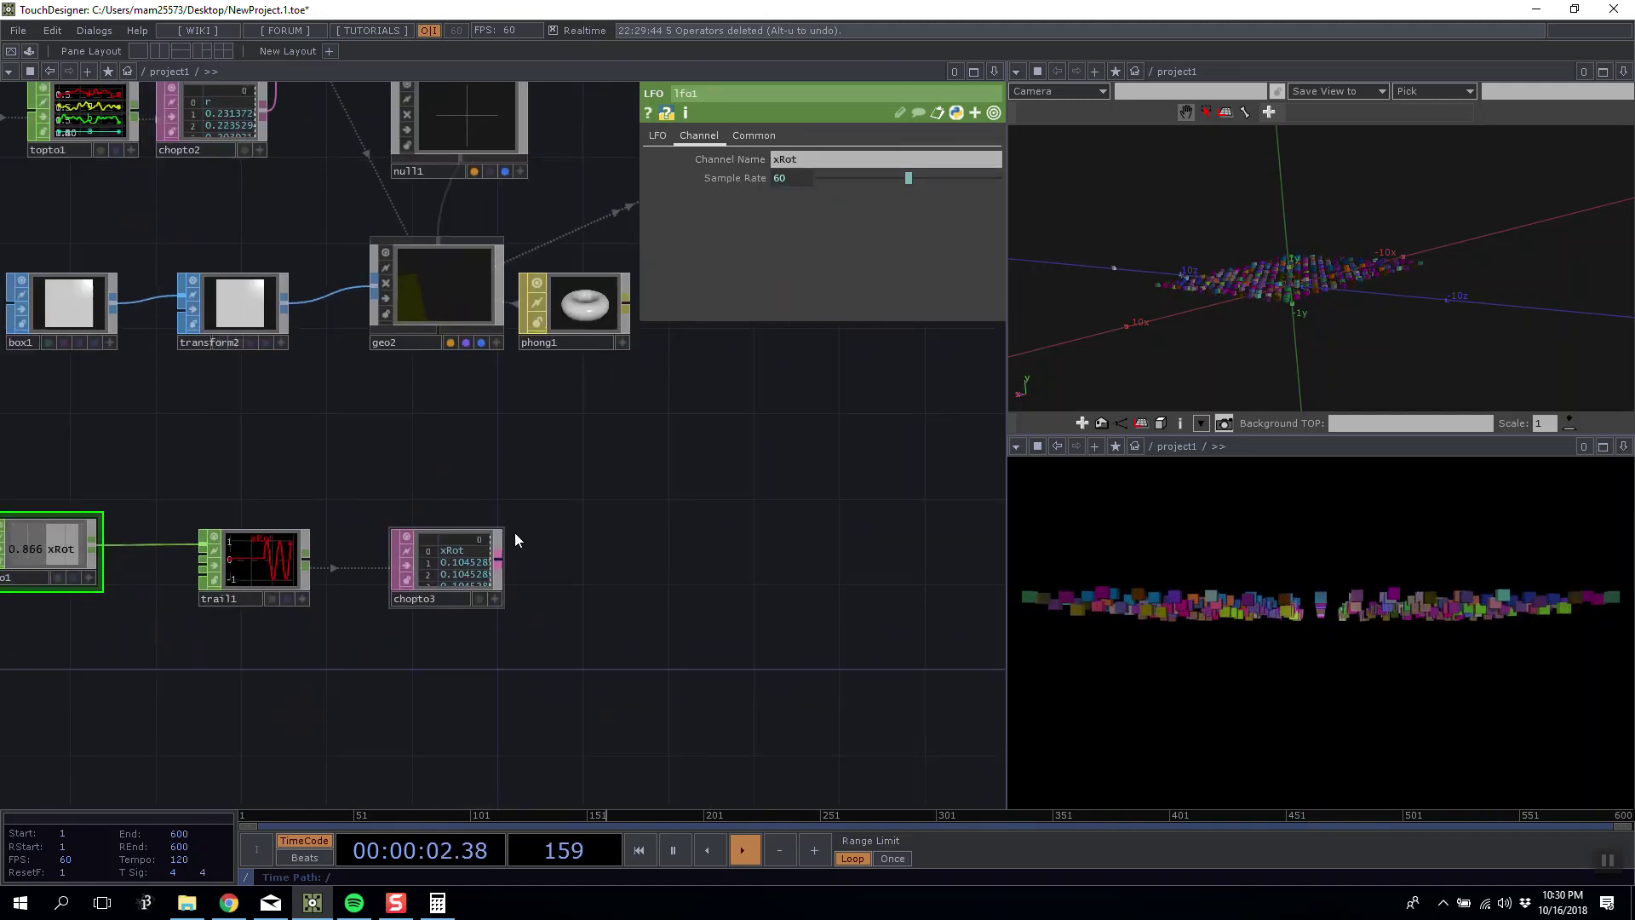
scroll(515, 534, "down", 3)
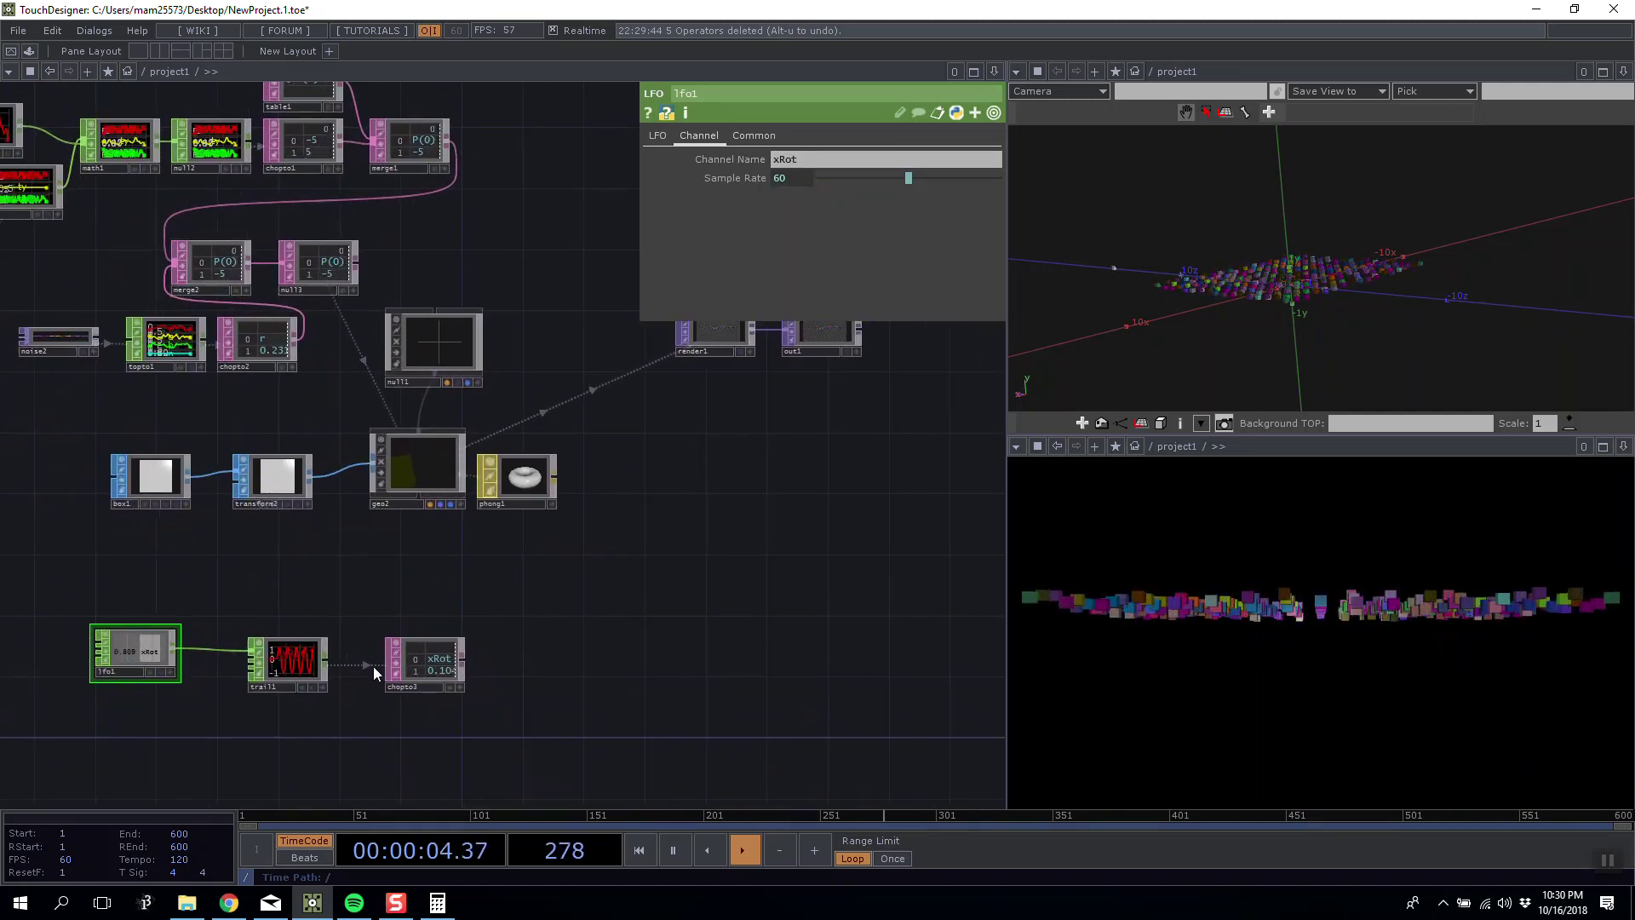
left_click(175, 256)
left_click(207, 288)
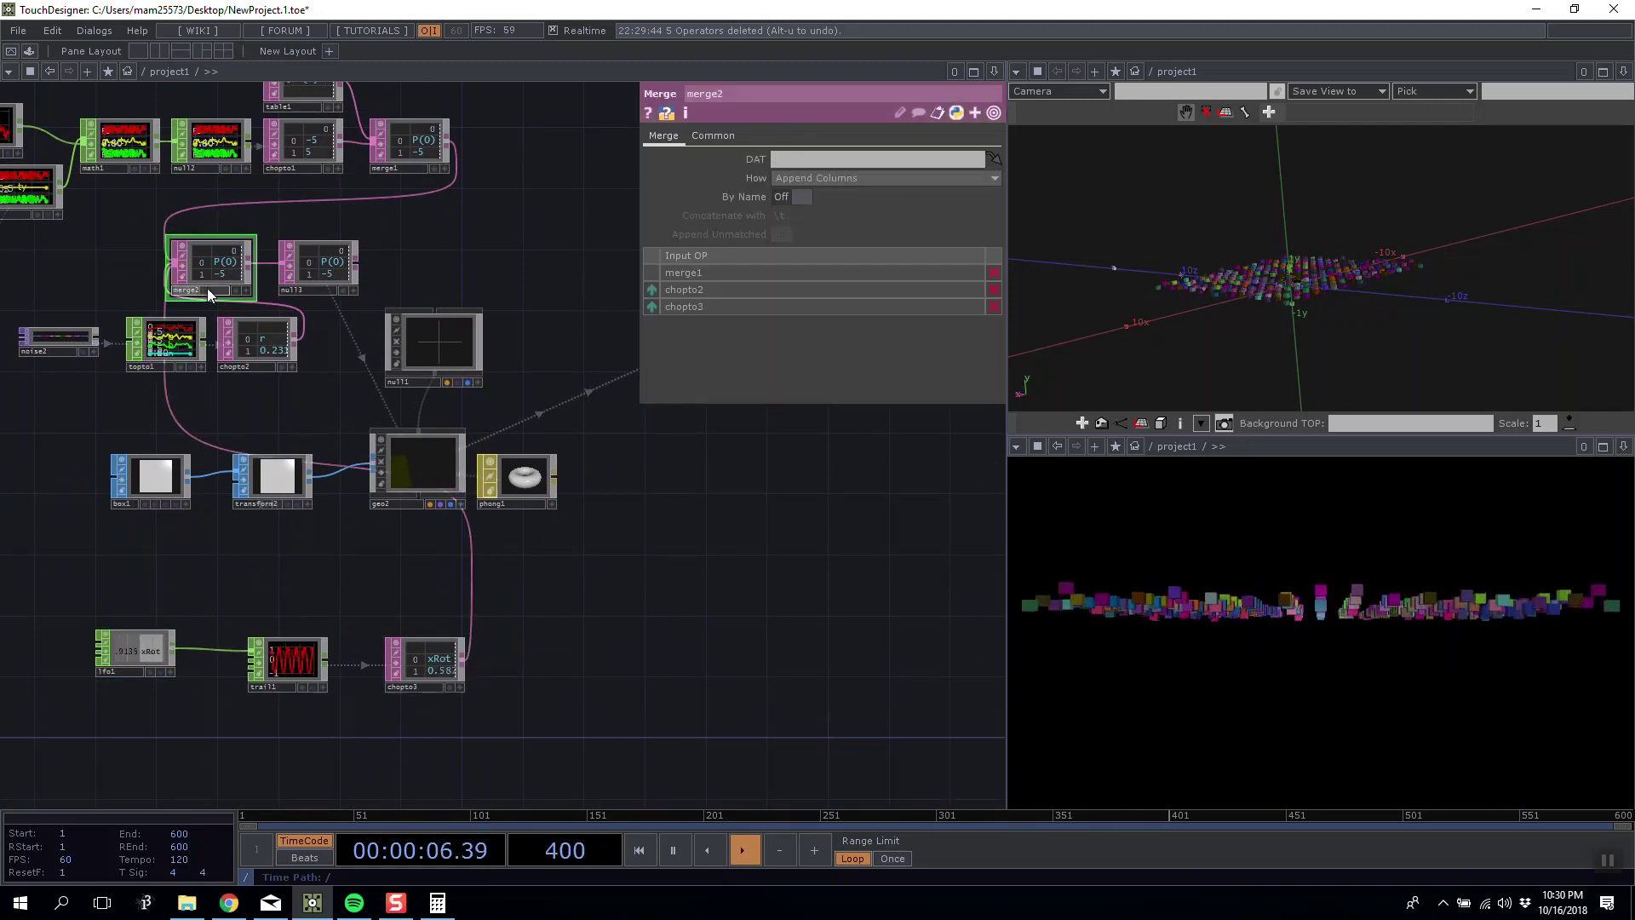
type("master_merge")
key("Return")
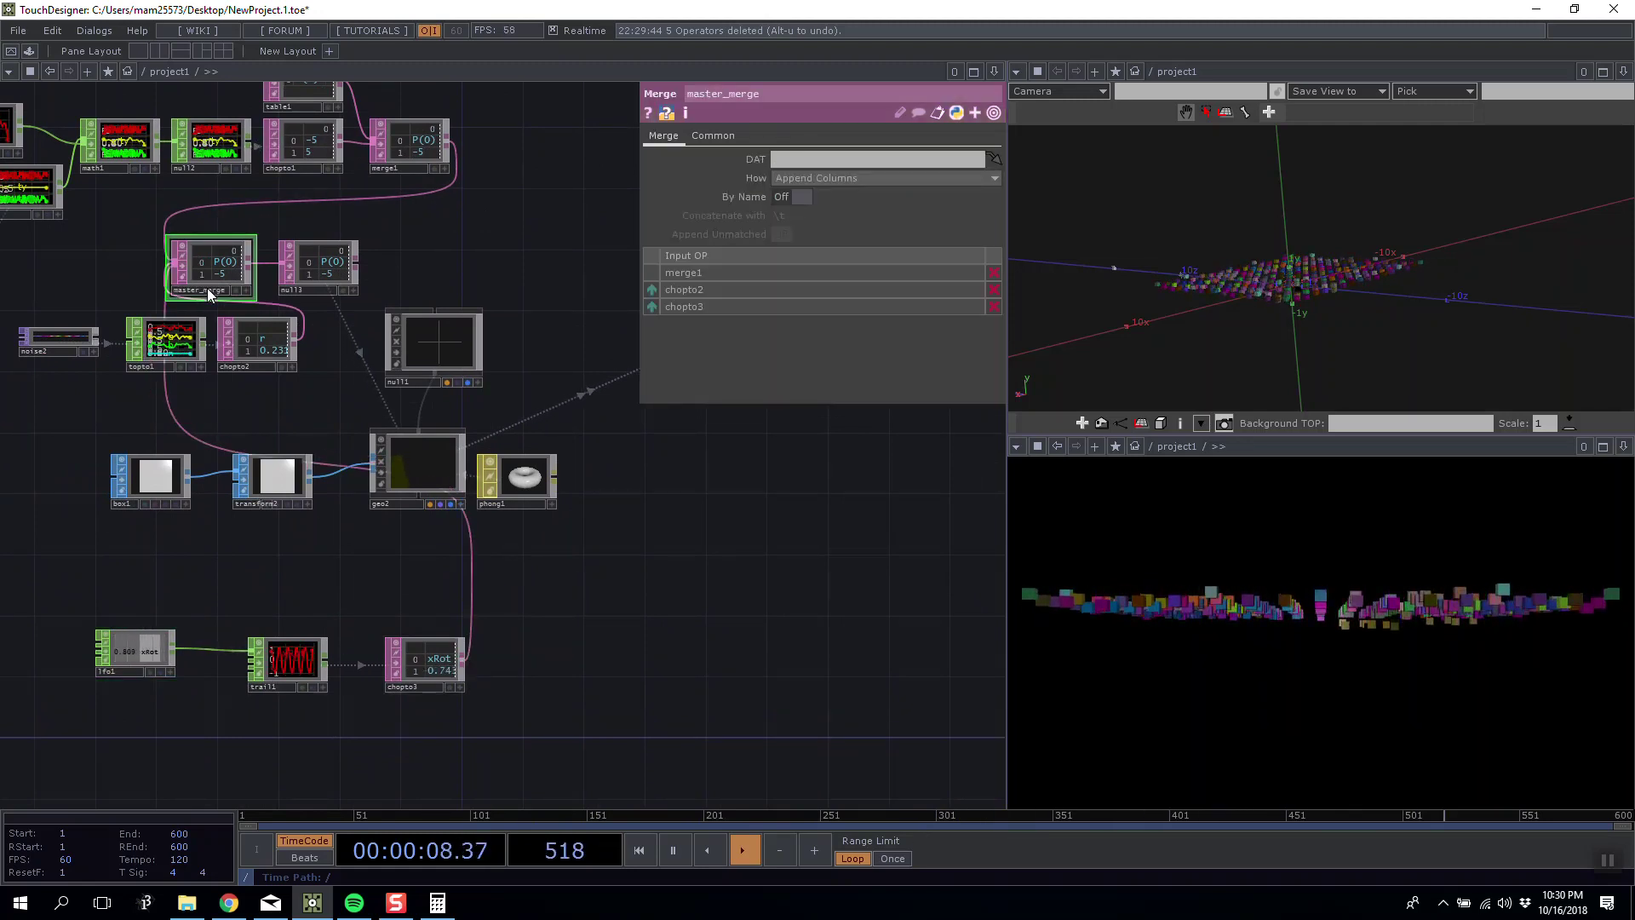
Move master_merge and null3 into the free space above null1, clear of the chopto2 row.
left_click(182, 246)
left_click(182, 274)
left_click_drag(381, 261, 121, 232)
left_click_drag(227, 247, 559, 251)
left_click_drag(625, 461, 562, 444)
Set geo2's instance RX to xRot and inspect the instanced boxes up close in the 3D view.
left_click(368, 438)
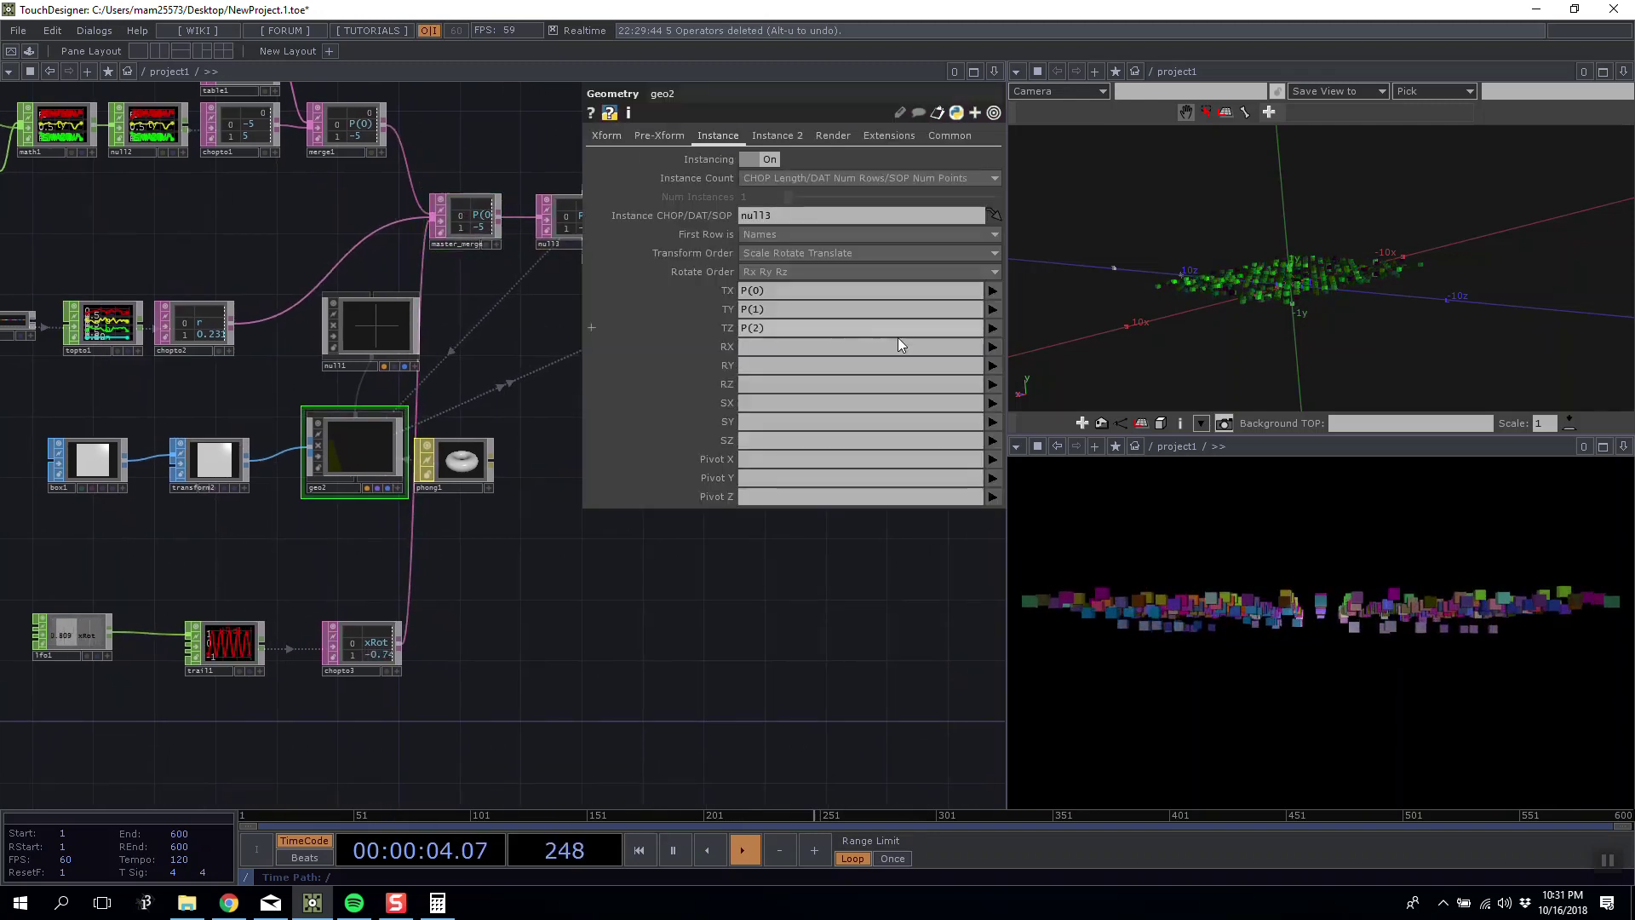
left_click(993, 347)
left_click(1005, 470)
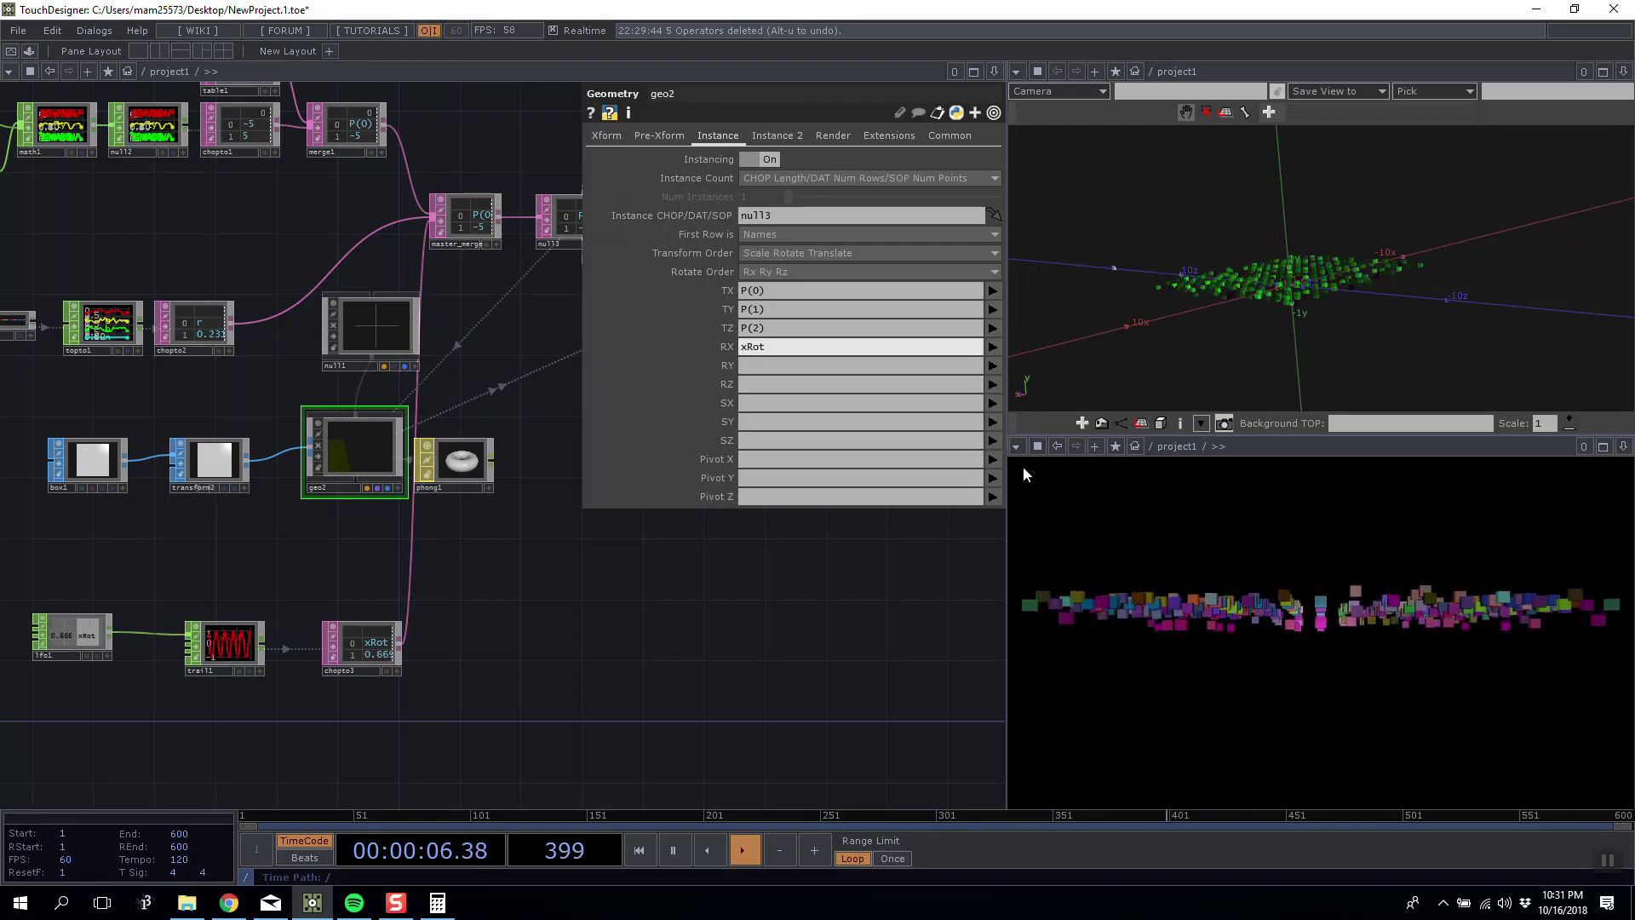
left_click_drag(1259, 328, 1233, 339)
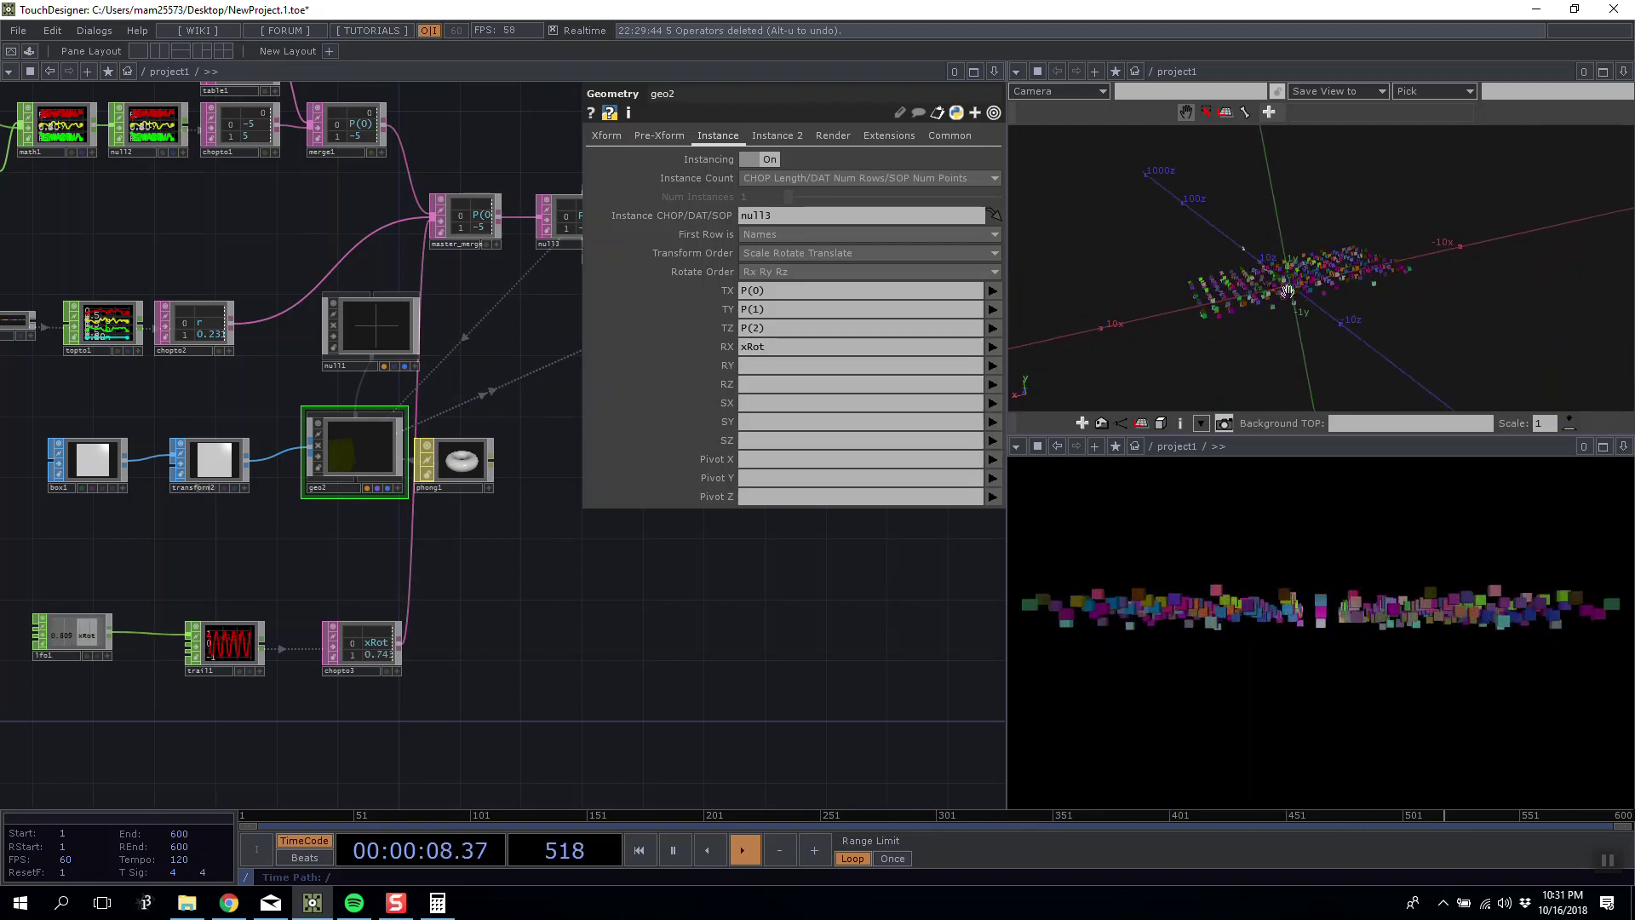
left_click_drag(1282, 280, 1267, 288)
scroll(1262, 262, "up", 5)
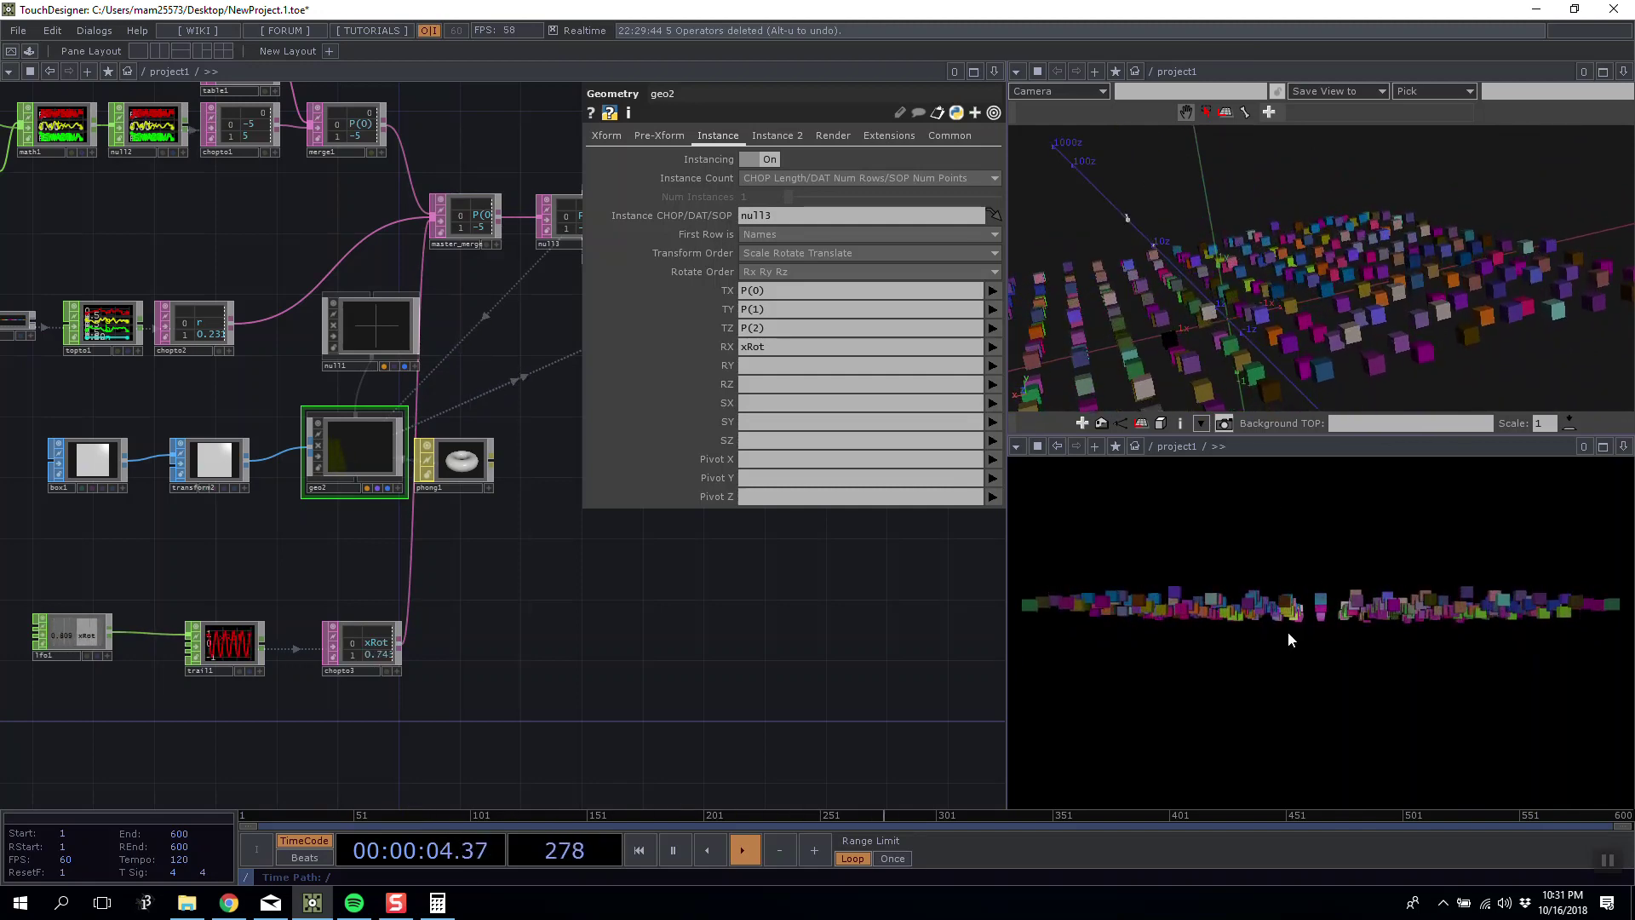
Move the xRot entry from geo2's instance RX field to its RY field.
left_click_drag(448, 585, 629, 464)
left_click_drag(780, 346, 717, 373)
key("ctrl+c")
key("BackSpace")
left_click(769, 370)
key("ctrl+v")
key("Return")
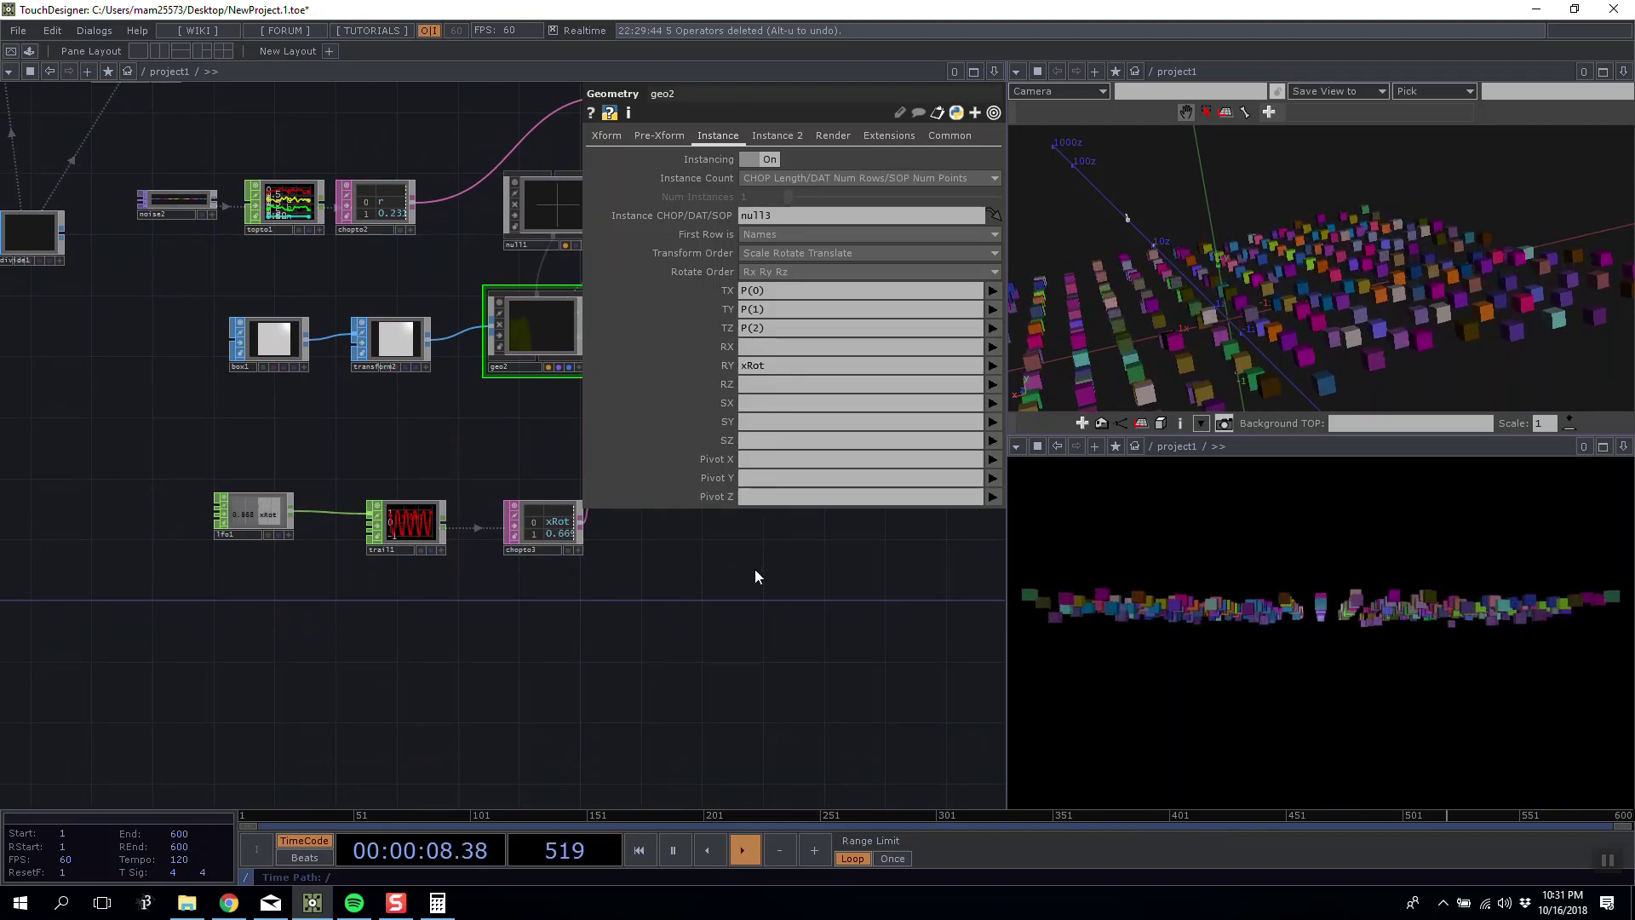
Shift lfo1 away from trail1 and insert a Math CHOP on the wire between them.
scroll(724, 569, "up", 5)
scroll(568, 586, "up", 3)
left_click_drag(426, 595, 551, 568)
scroll(187, 375, "down", 6)
left_click_drag(221, 319, 409, 356)
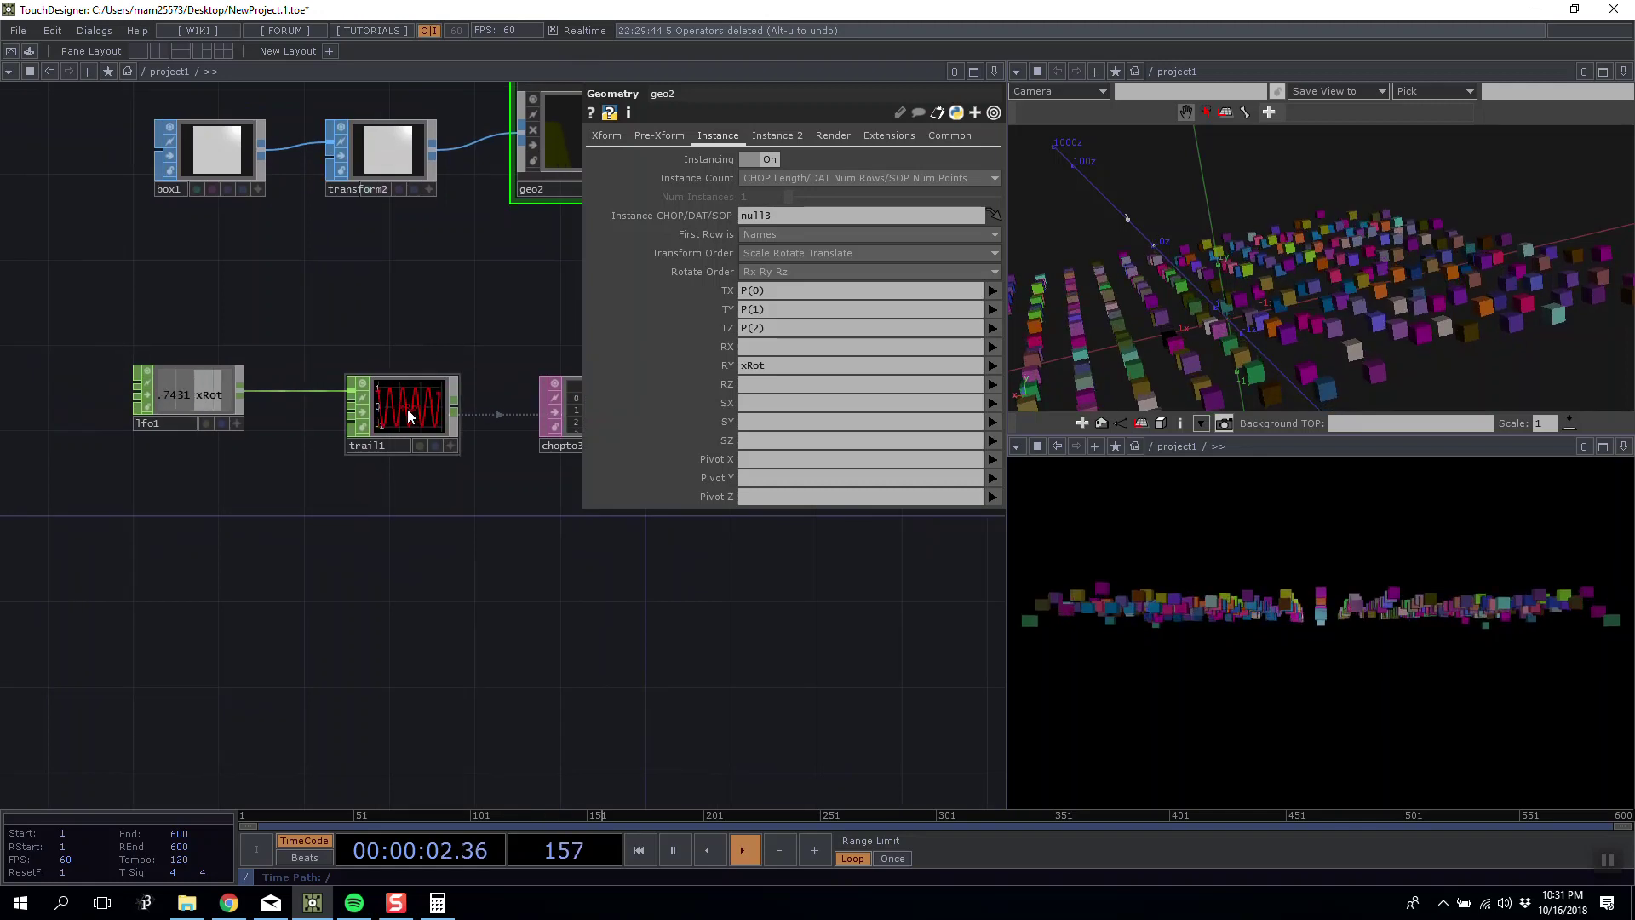
left_click(380, 406)
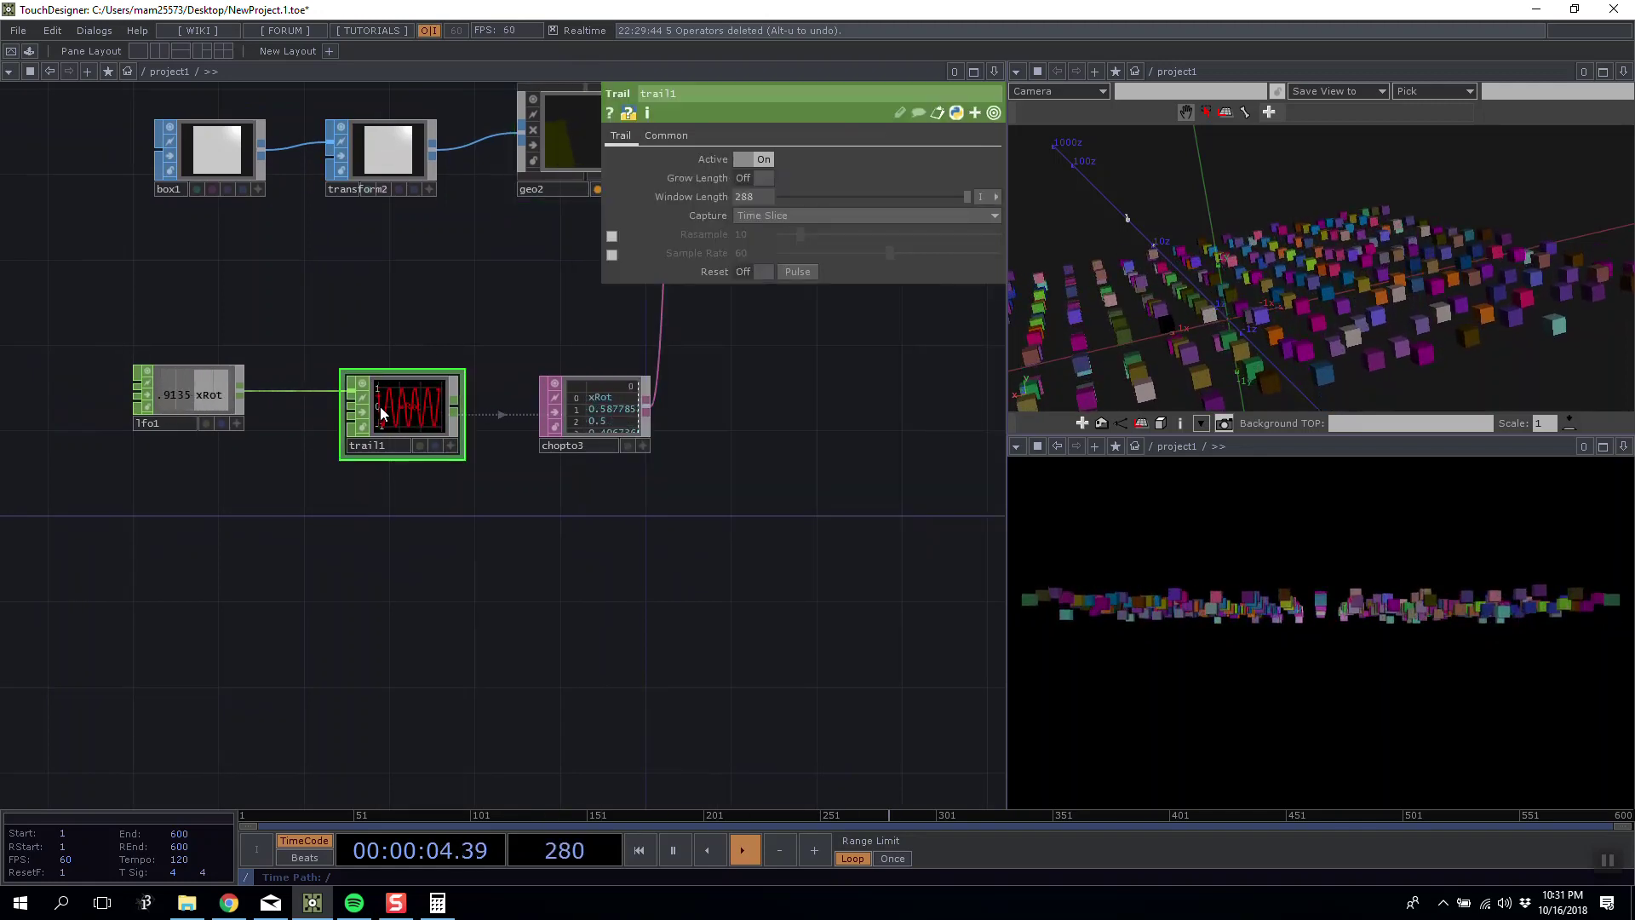
left_click_drag(201, 397, 137, 397)
right_click(213, 390)
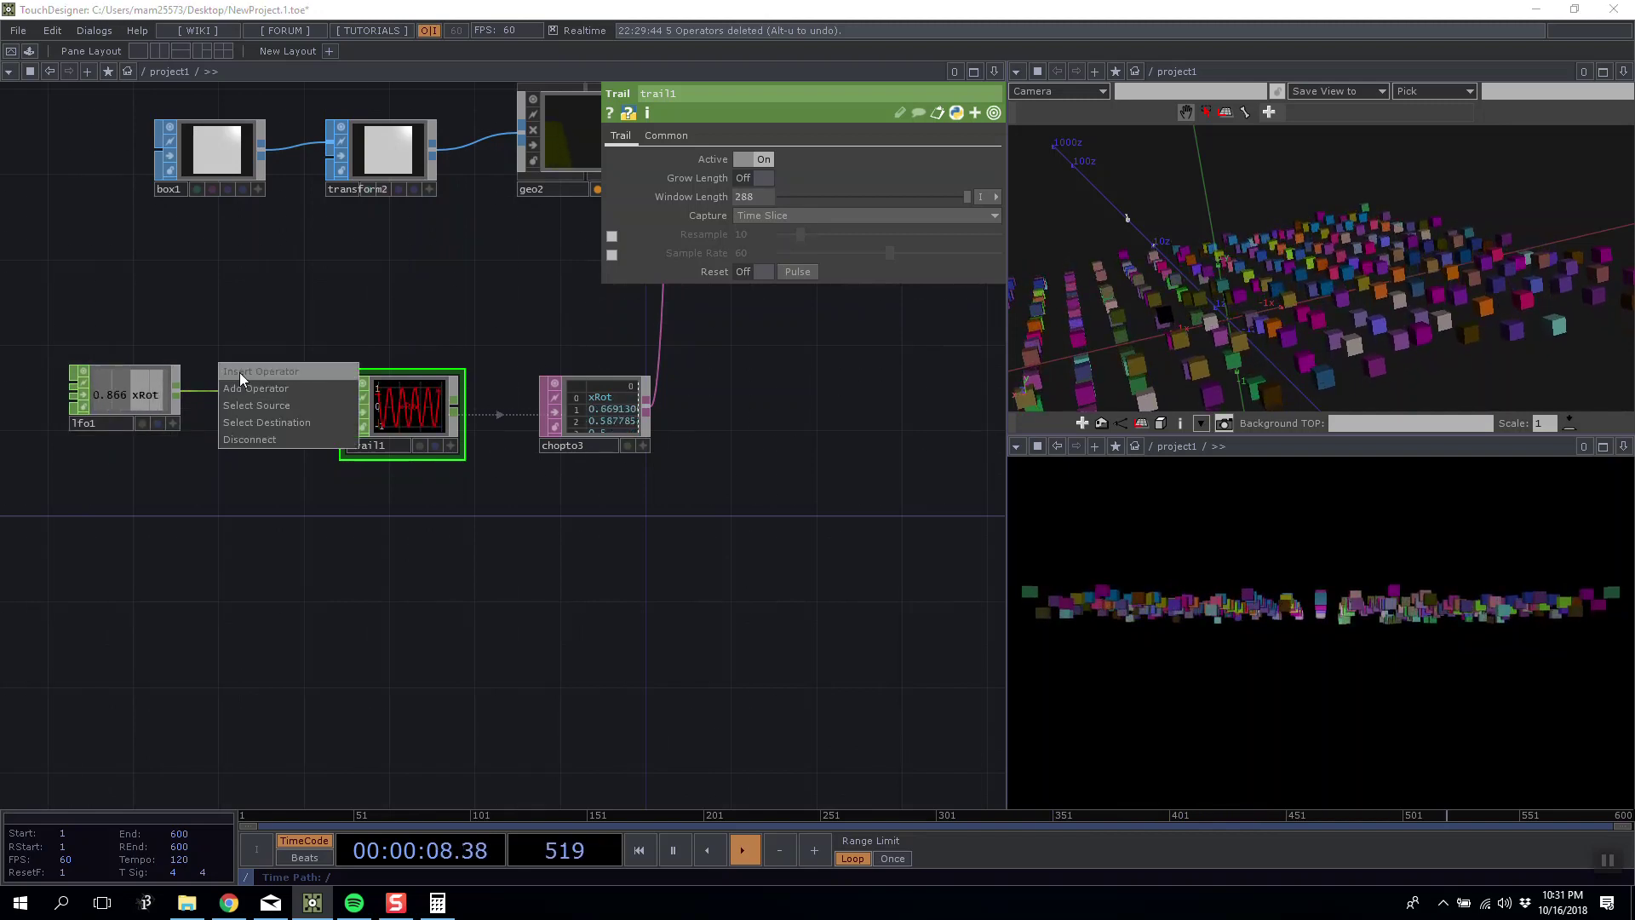
left_click(240, 372)
left_click(320, 208)
left_click(249, 394)
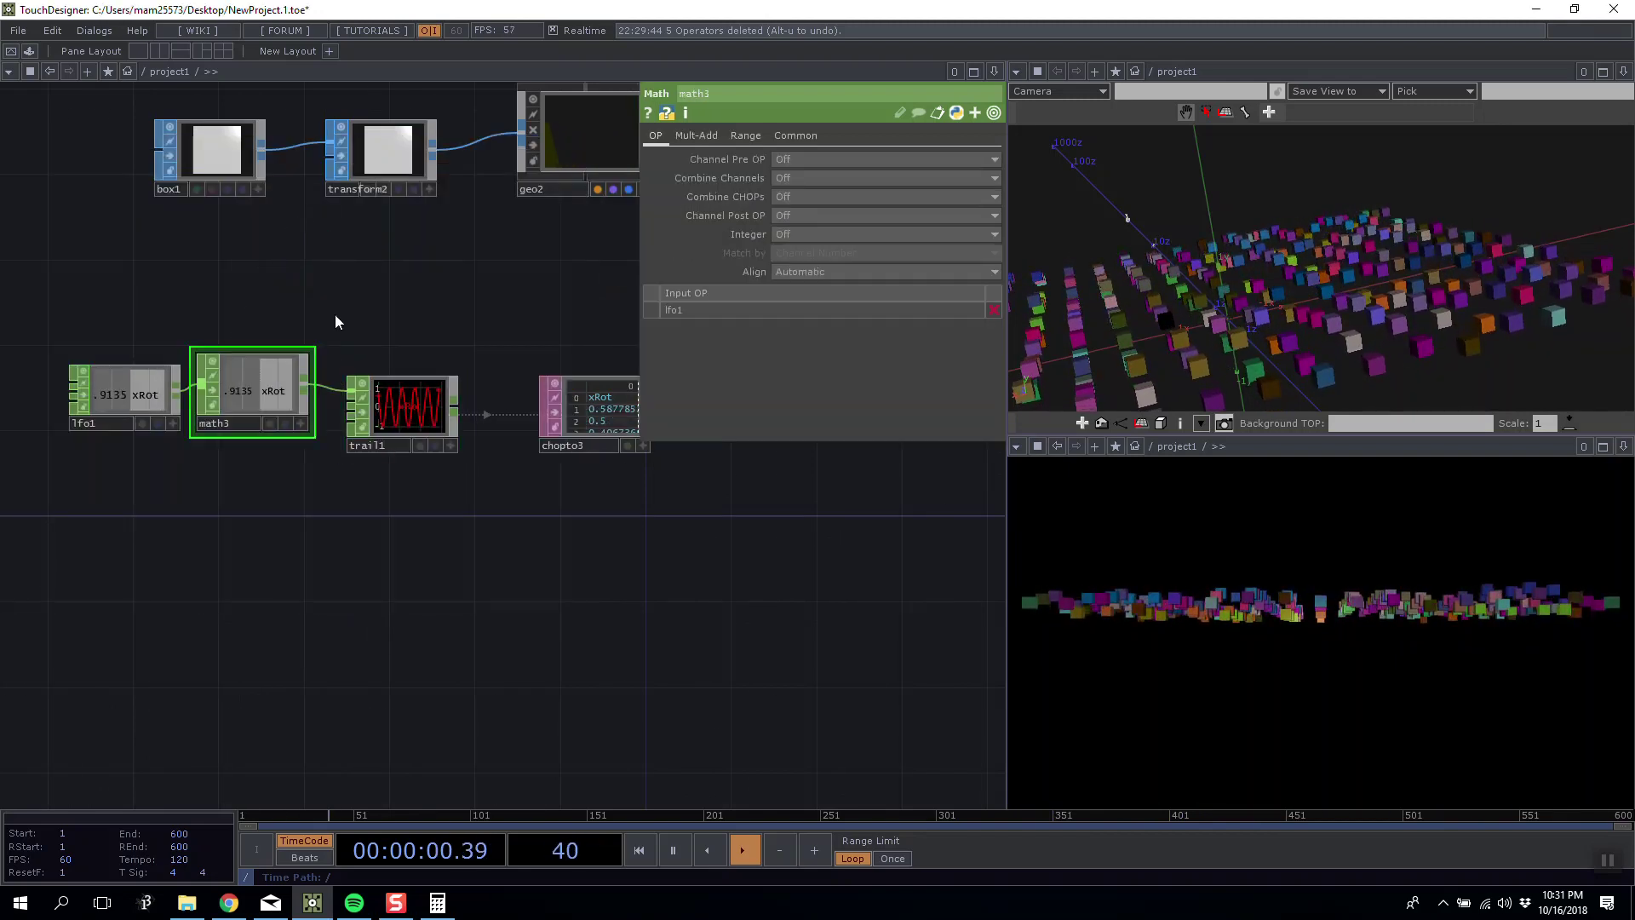
Set the upper To Range value of math3 to 360 and check the instances' rotation in the 3D view.
left_click(743, 133)
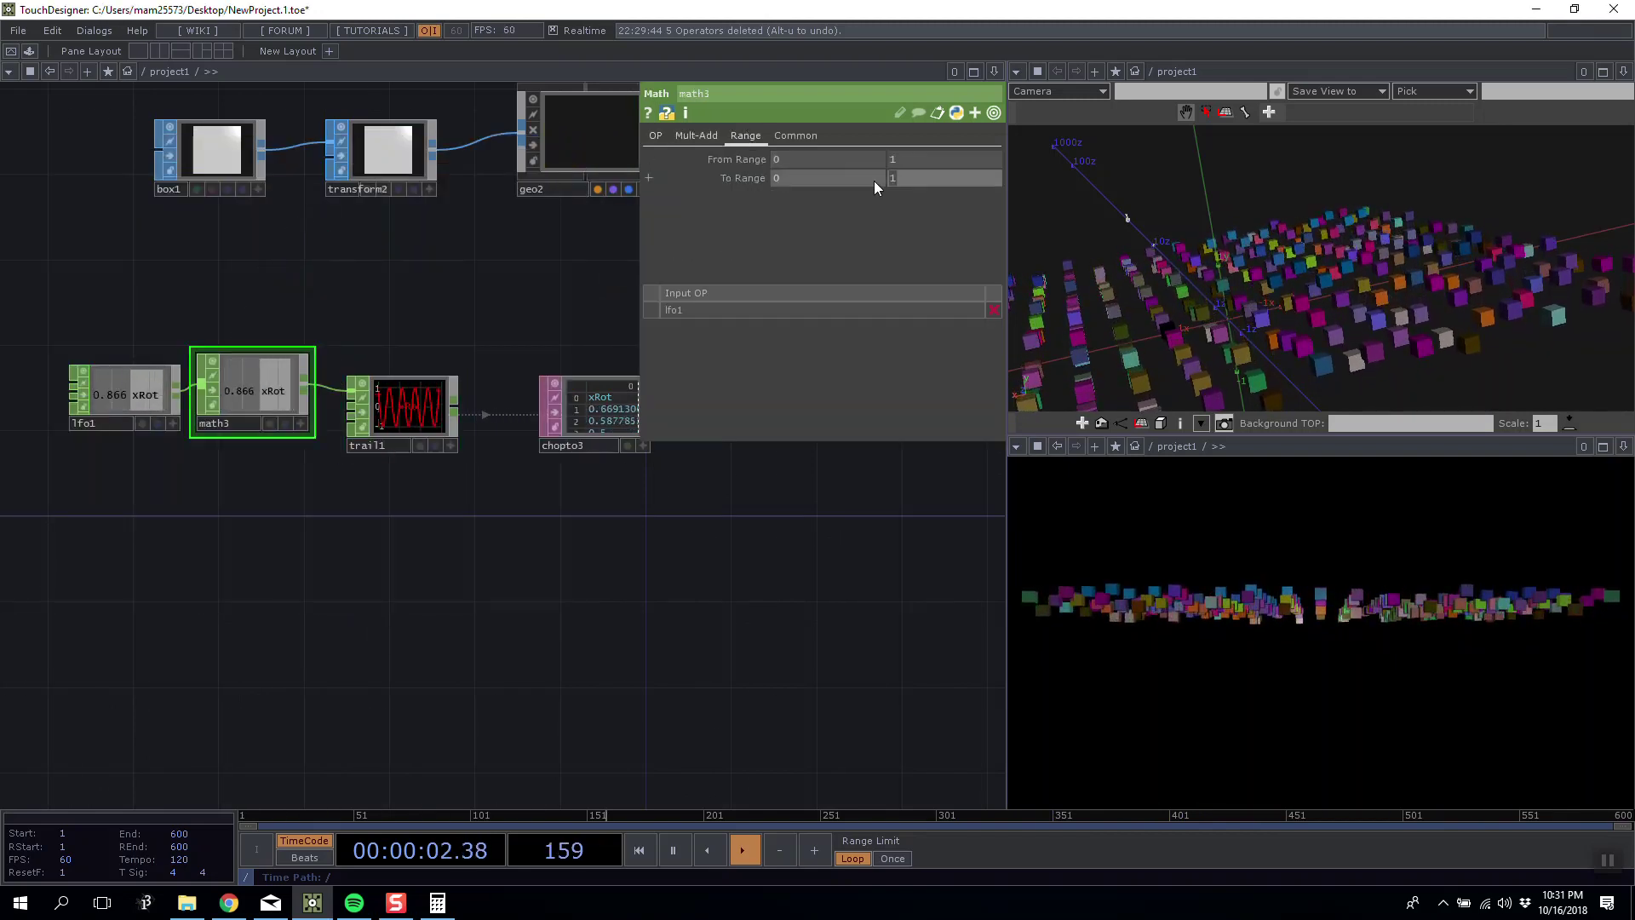
type("360")
key("Return")
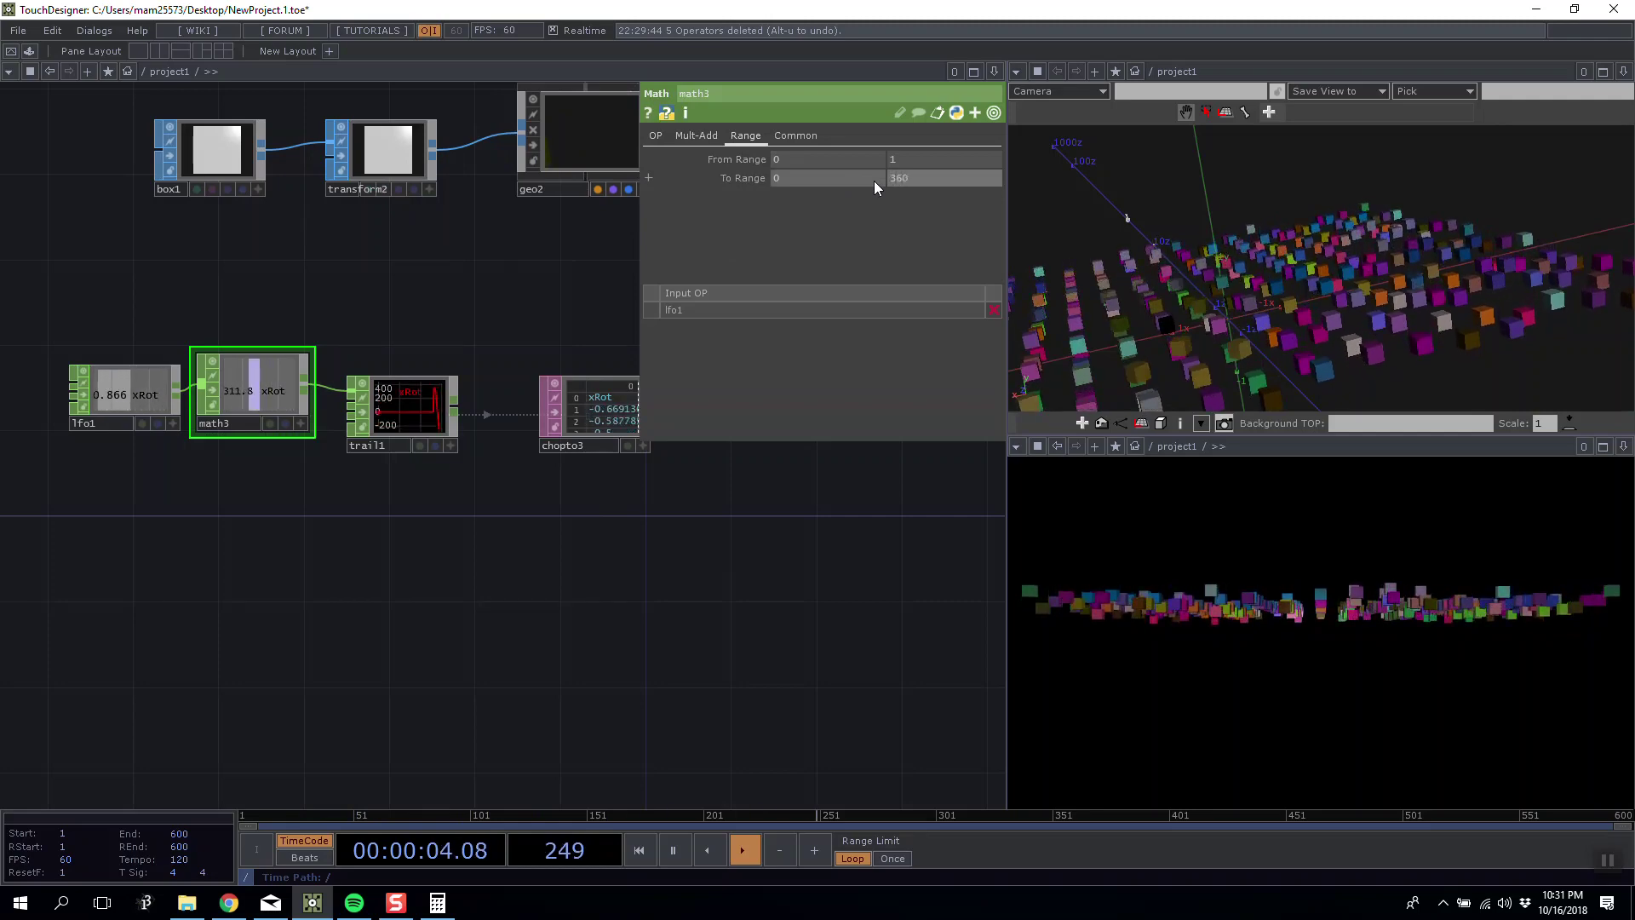
left_click(811, 574)
left_click_drag(1259, 288, 1210, 268)
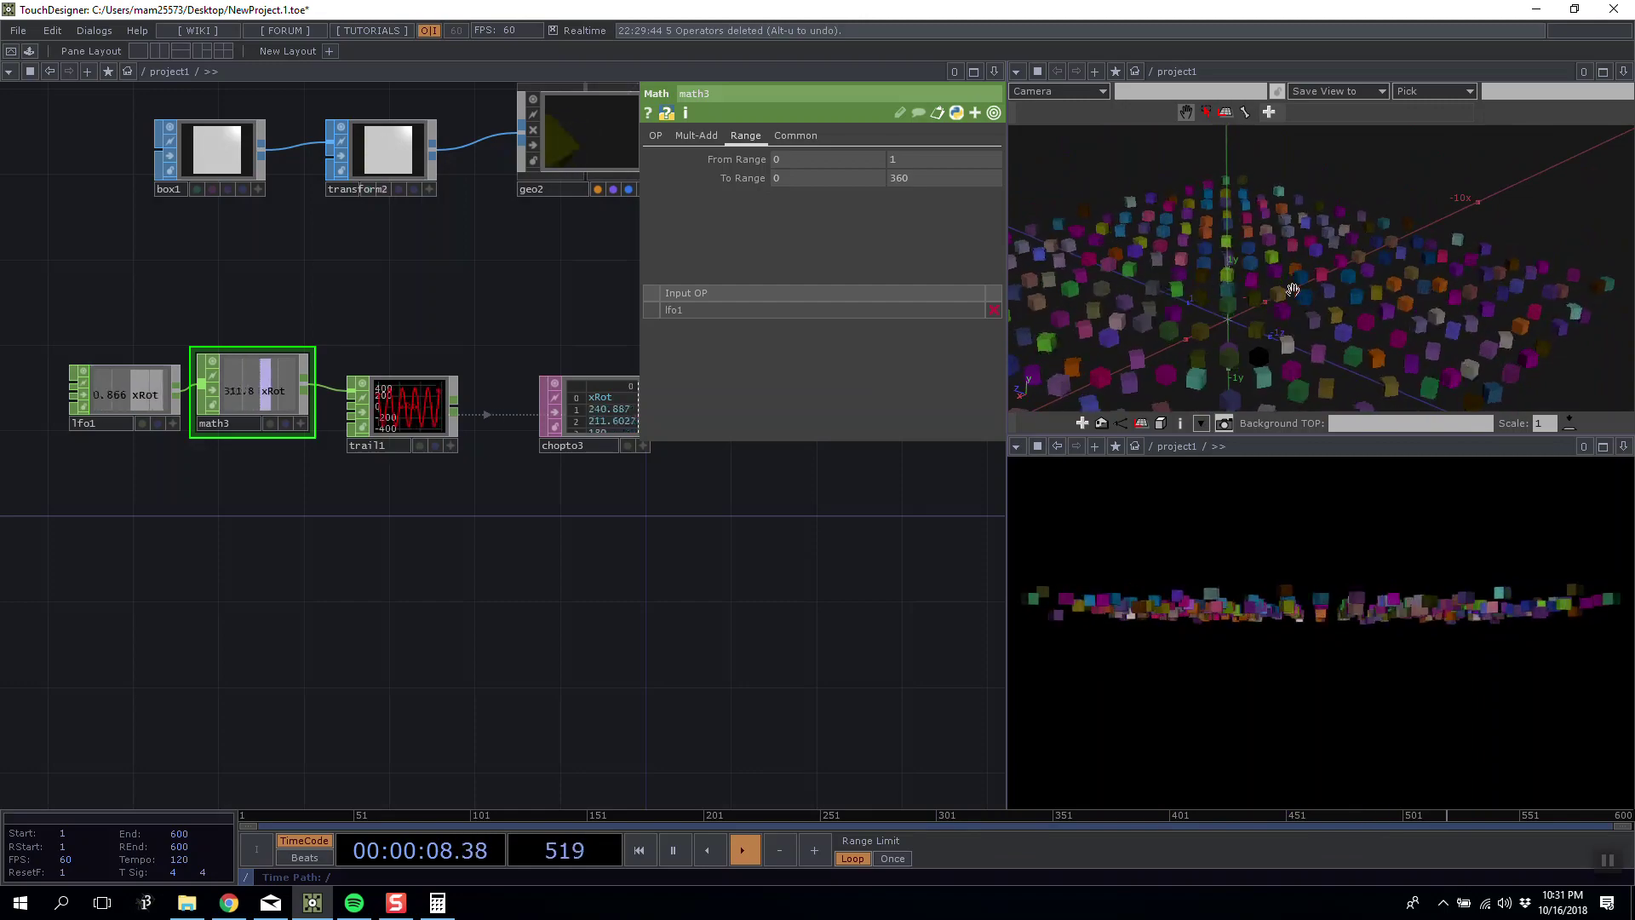
Lower math3 slightly in the row and set its upper To Range value to 180.
left_click_drag(690, 551, 715, 511)
left_click_drag(174, 343, 166, 356)
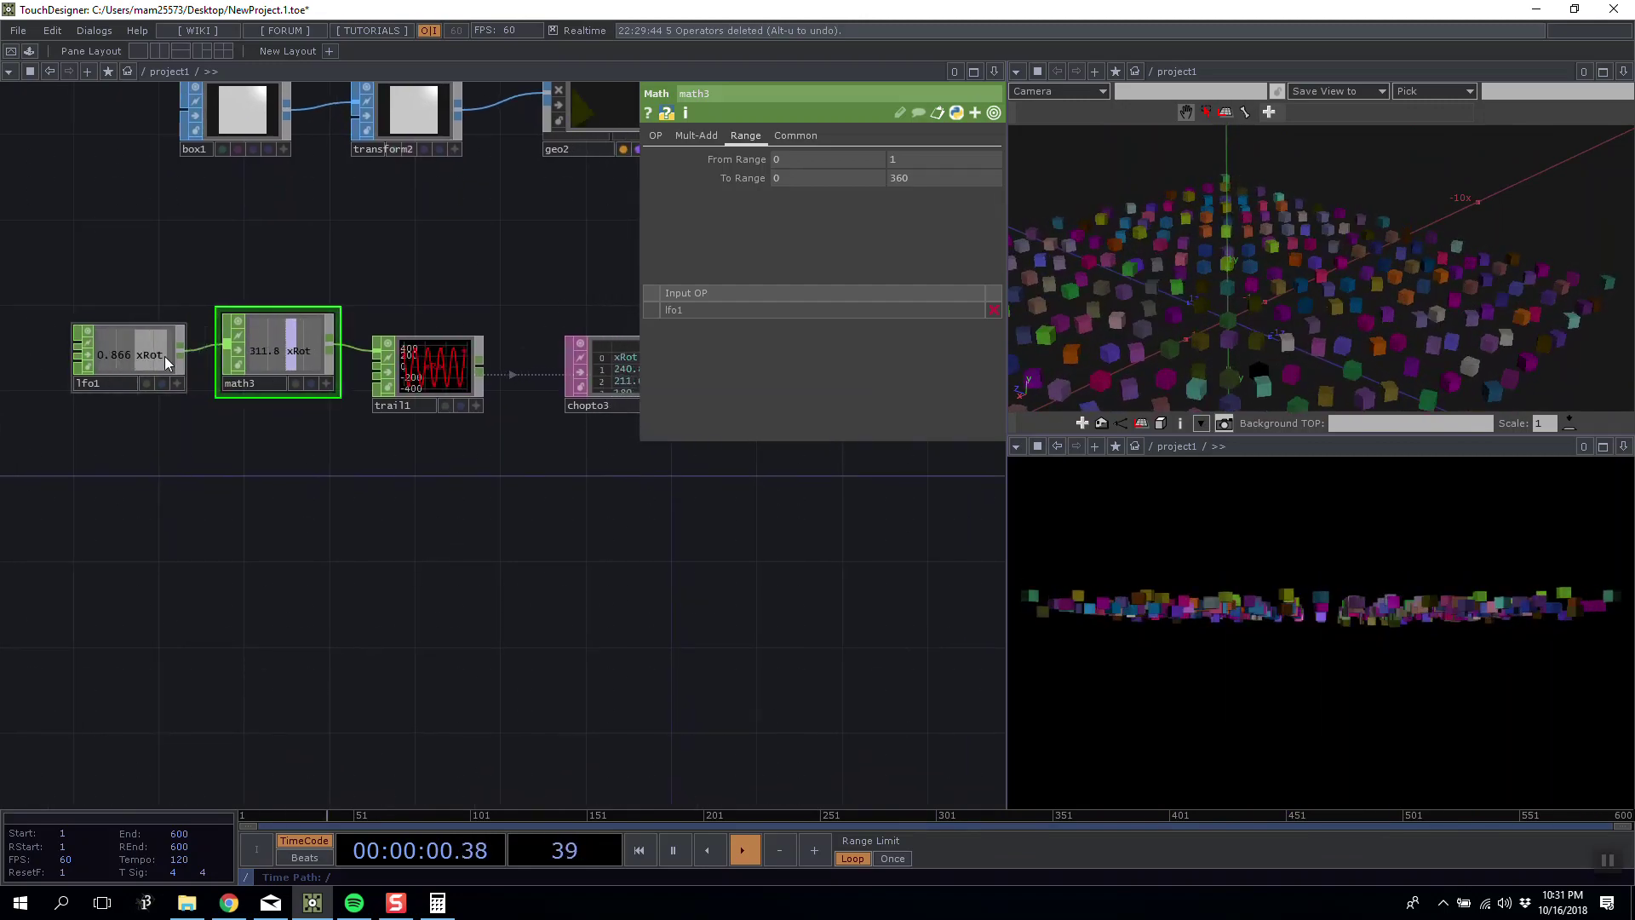
left_click_drag(285, 334, 286, 351)
left_click_drag(915, 178, 846, 182)
type("180")
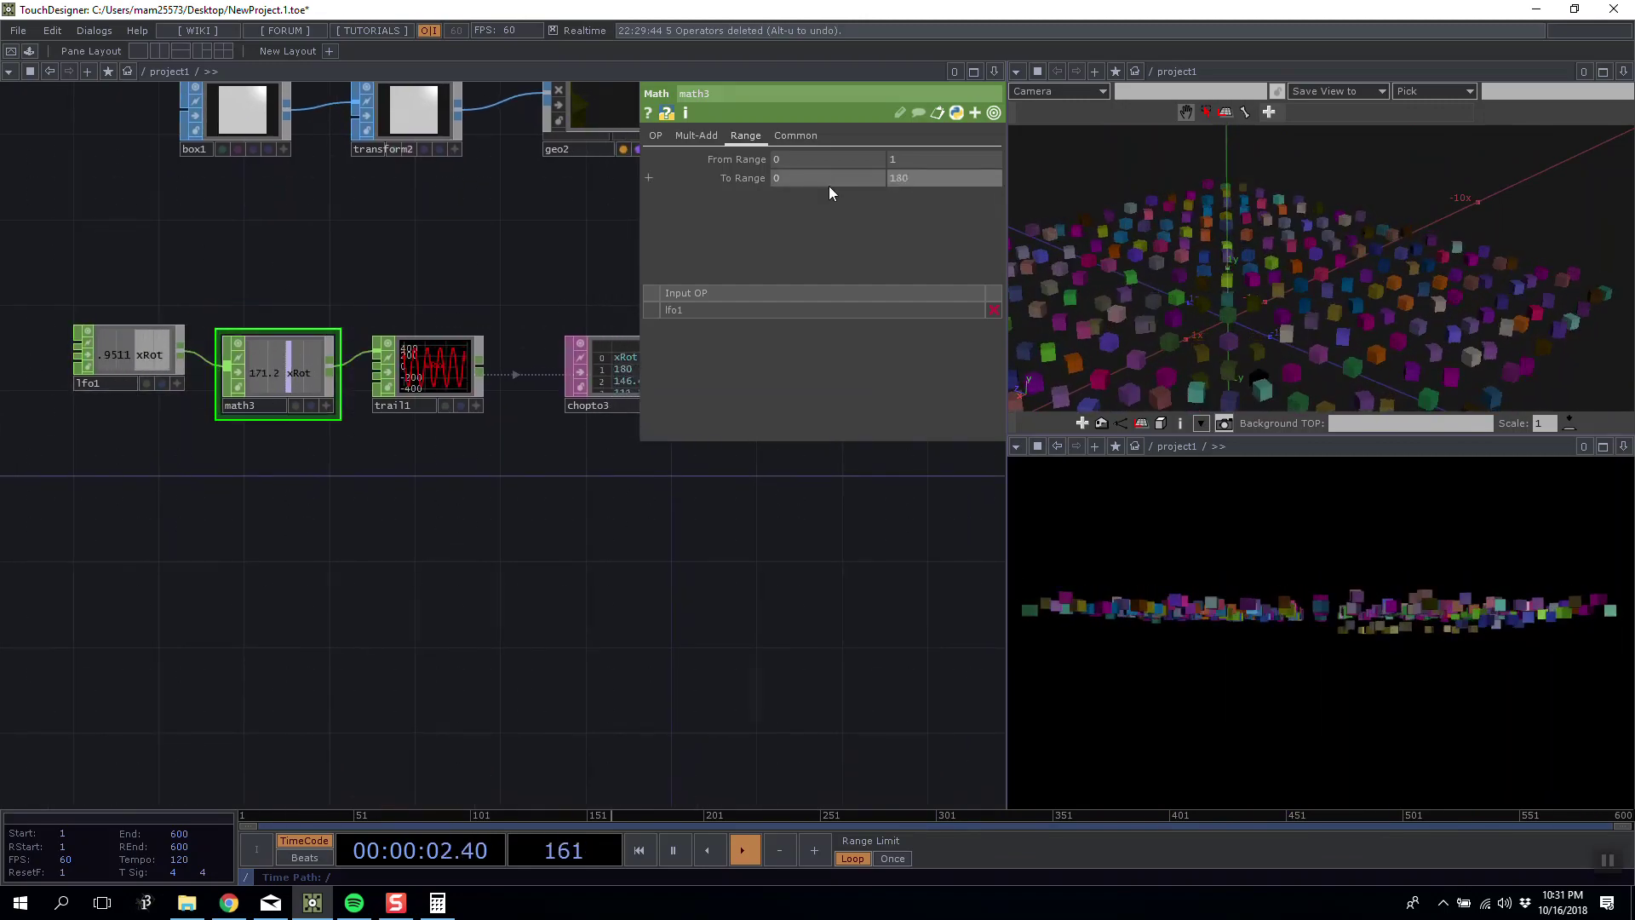
Open lfo1's waveform and frequency parameters.
left_click(126, 342)
left_click_drag(204, 256, 255, 261)
left_click_drag(174, 368, 174, 390)
left_click_drag(209, 294, 225, 244)
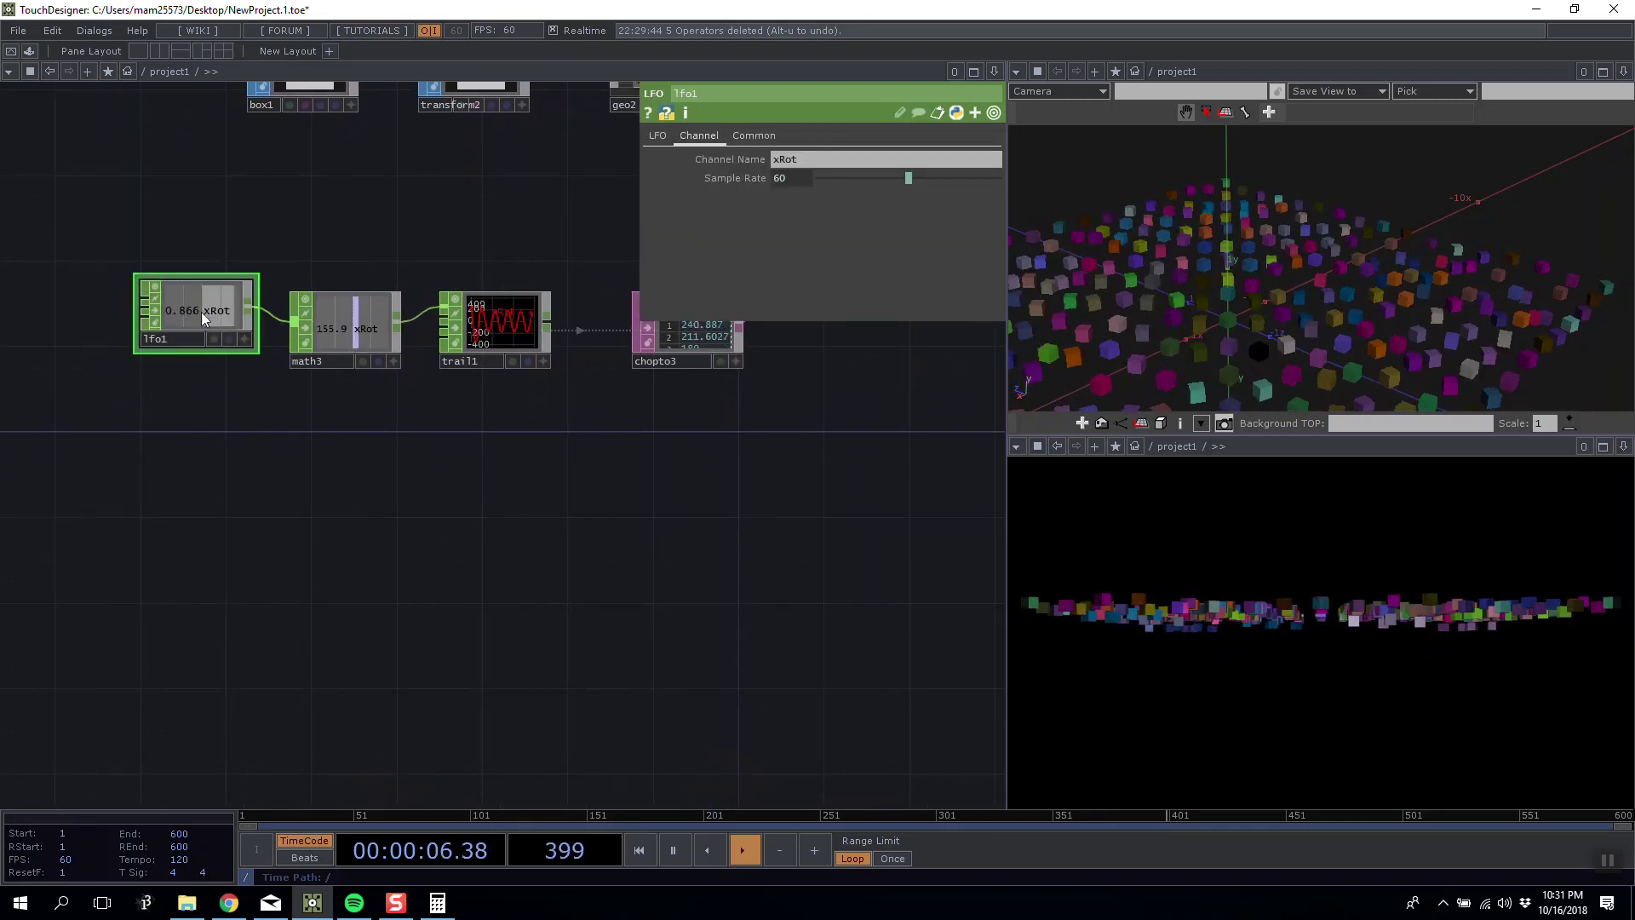
left_click(658, 135)
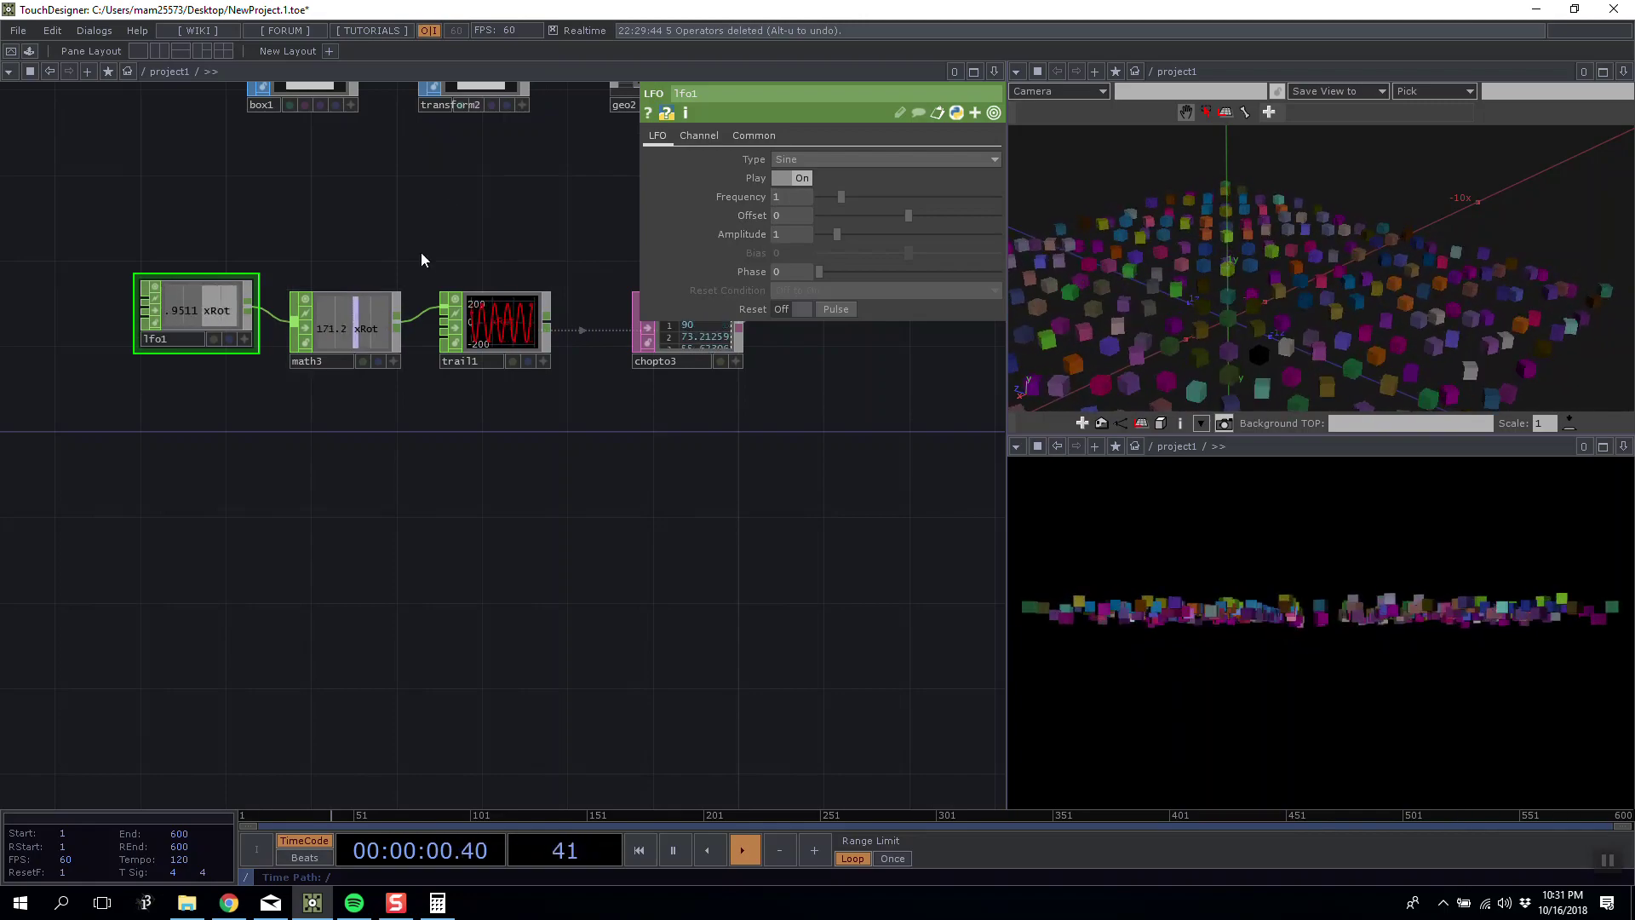
Switch to the Windows Calculator and divide 60 by 288.
key("super")
type("calc")
key("Return")
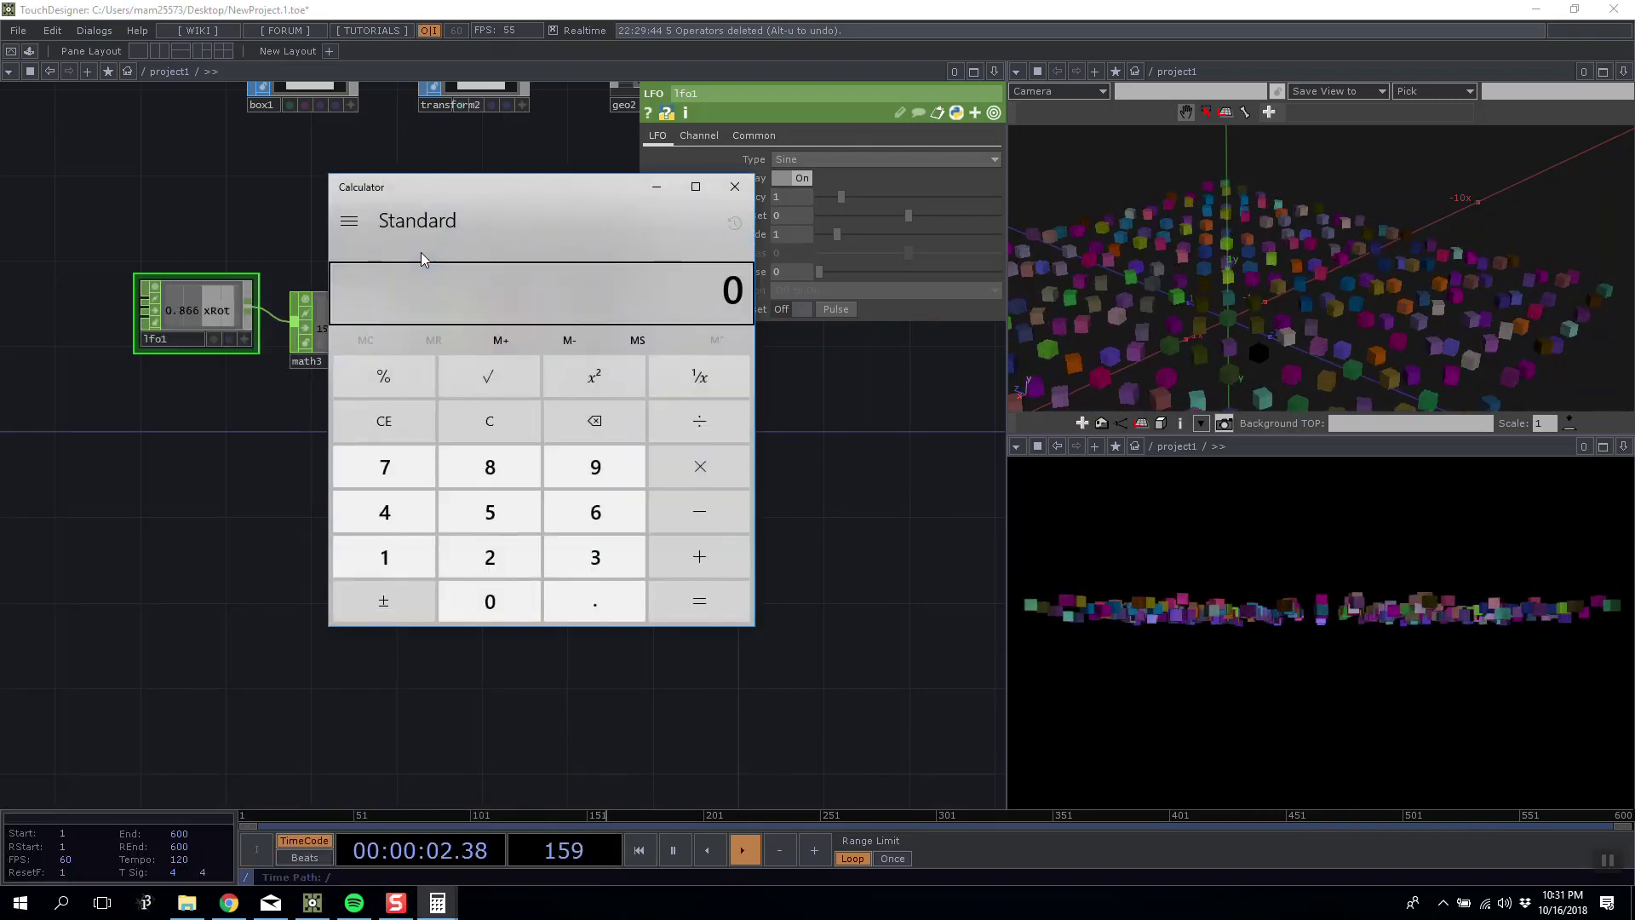
type("288")
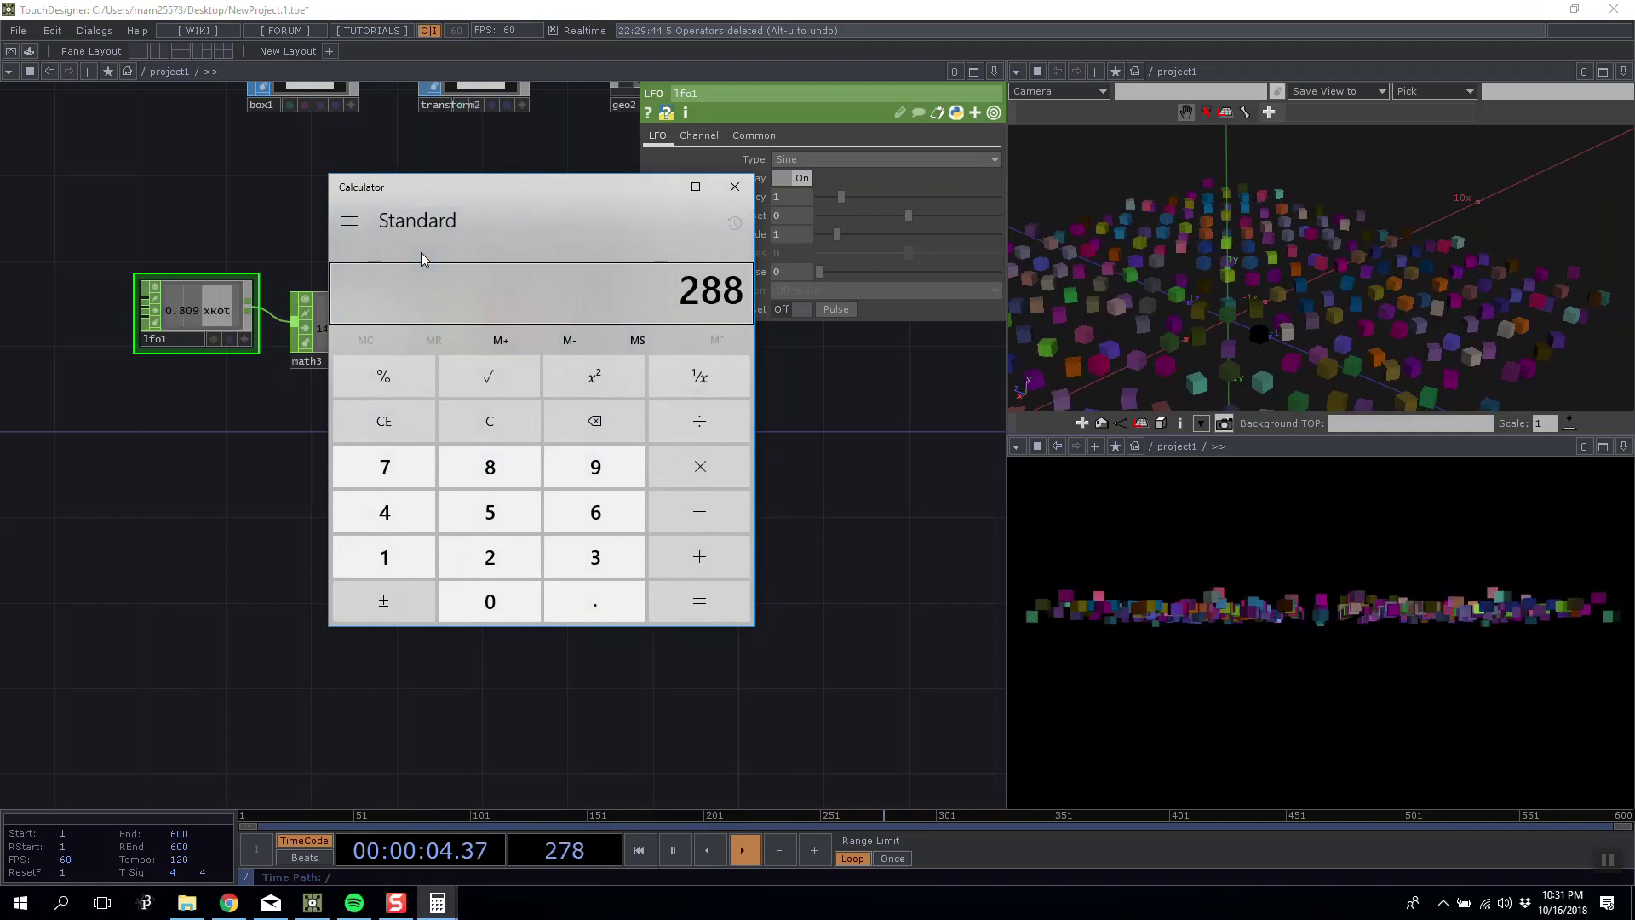
key("slash")
key("Escape")
type("60")
key("slash")
type("288")
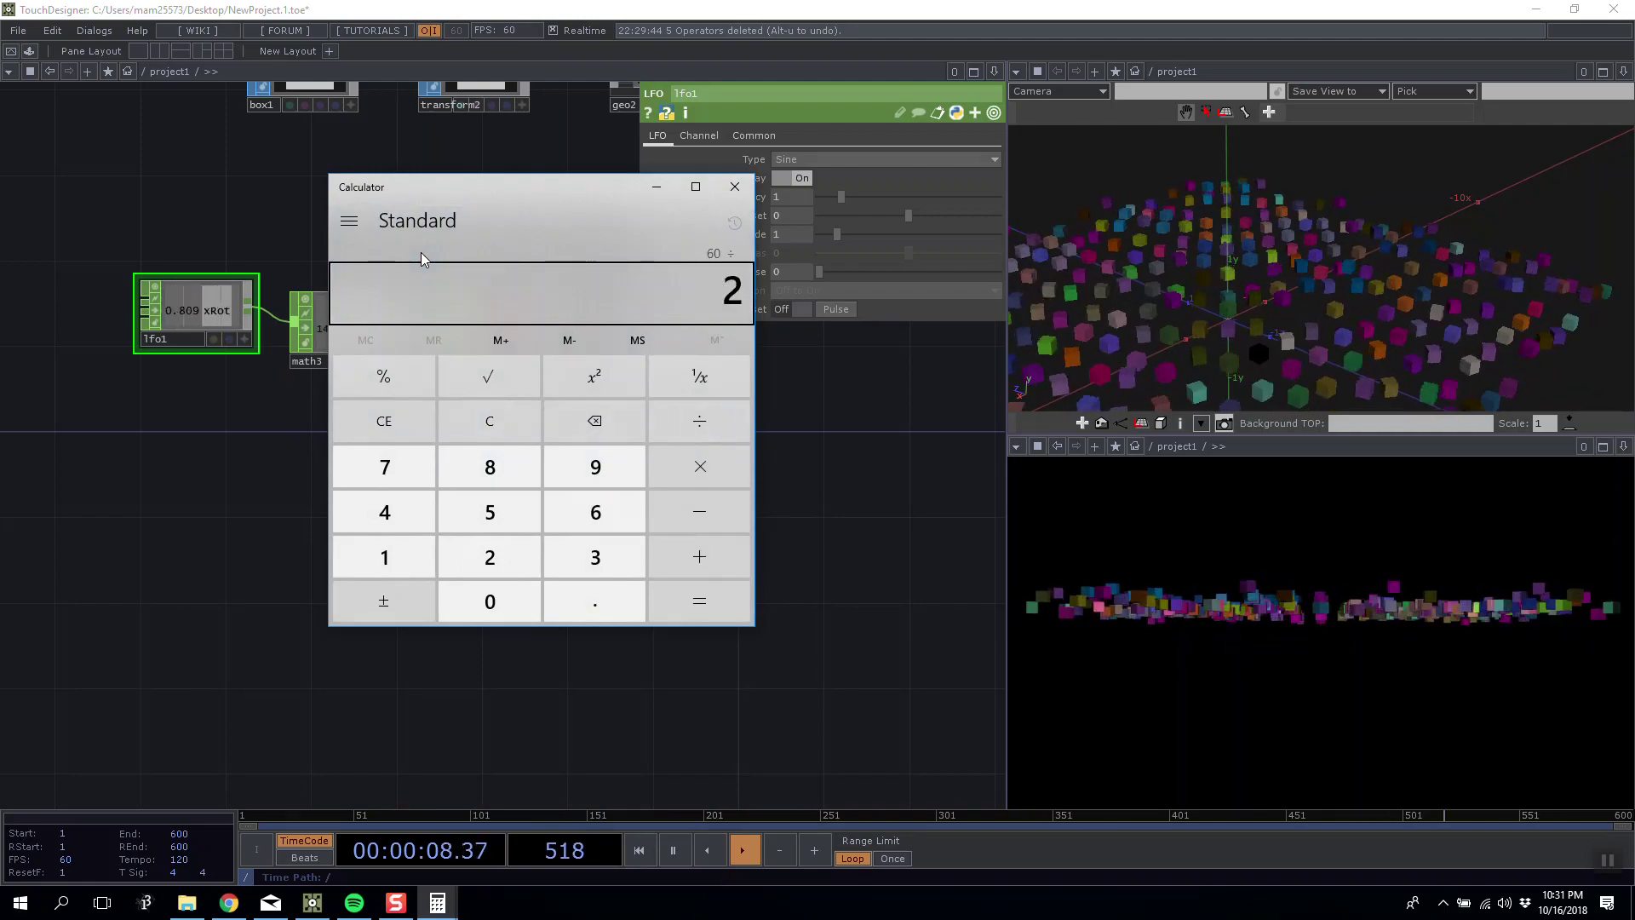
key("Return")
Close the calculator, set lfo1's frequency to 0.208, and check trail1's curve and the rotating instances.
left_click(736, 188)
left_click(804, 197)
type("0.208")
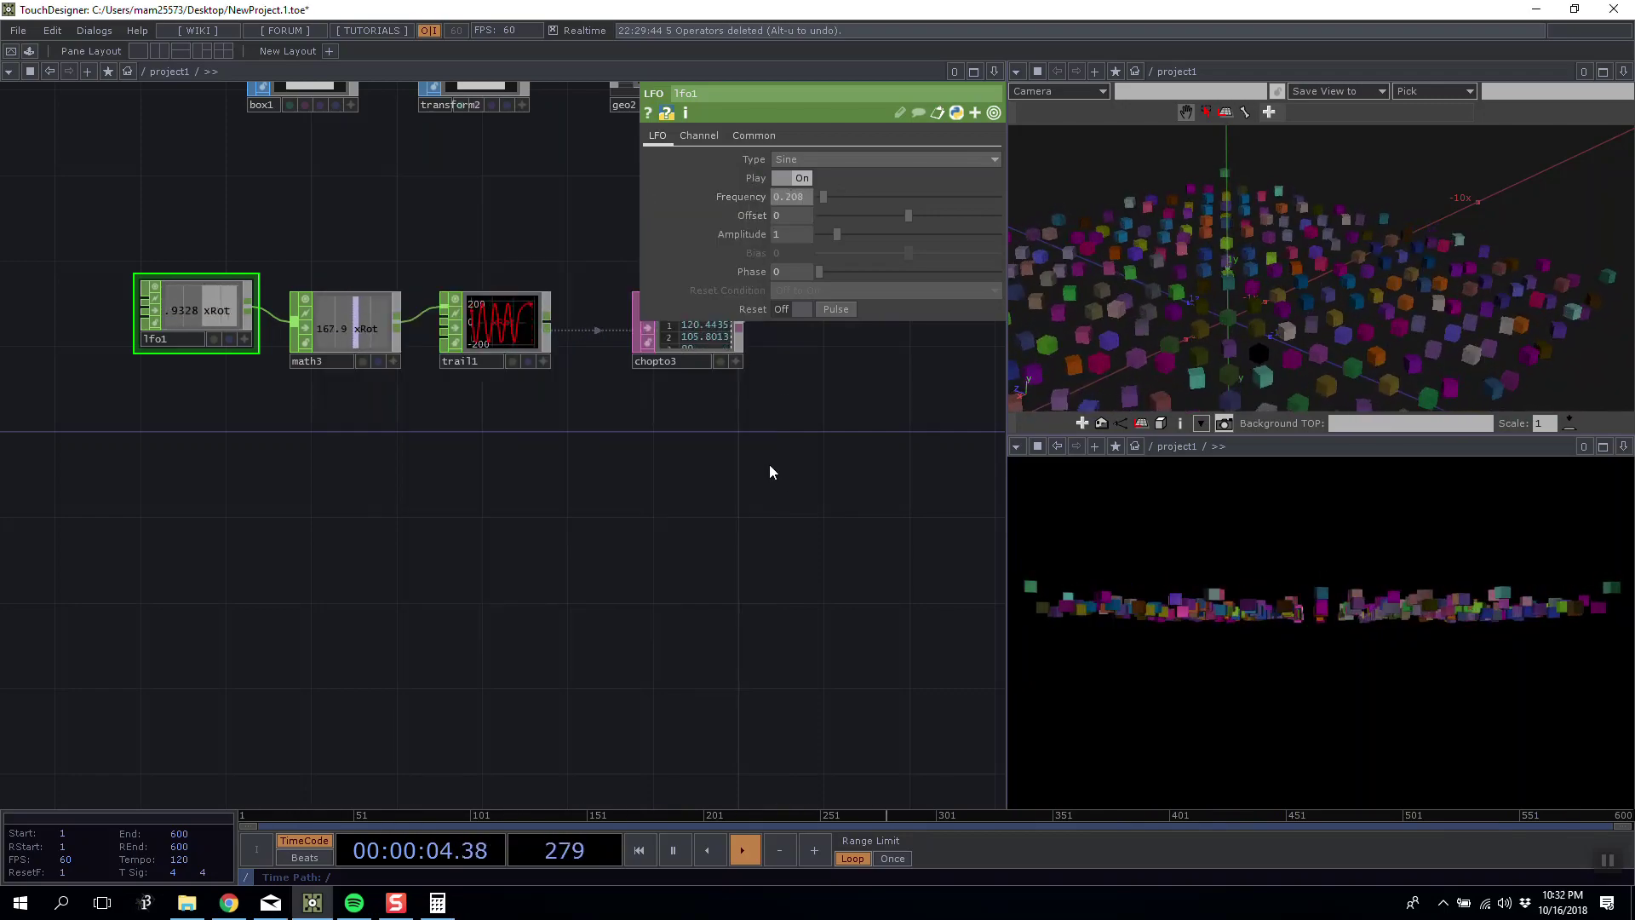
left_click_drag(587, 464, 612, 474)
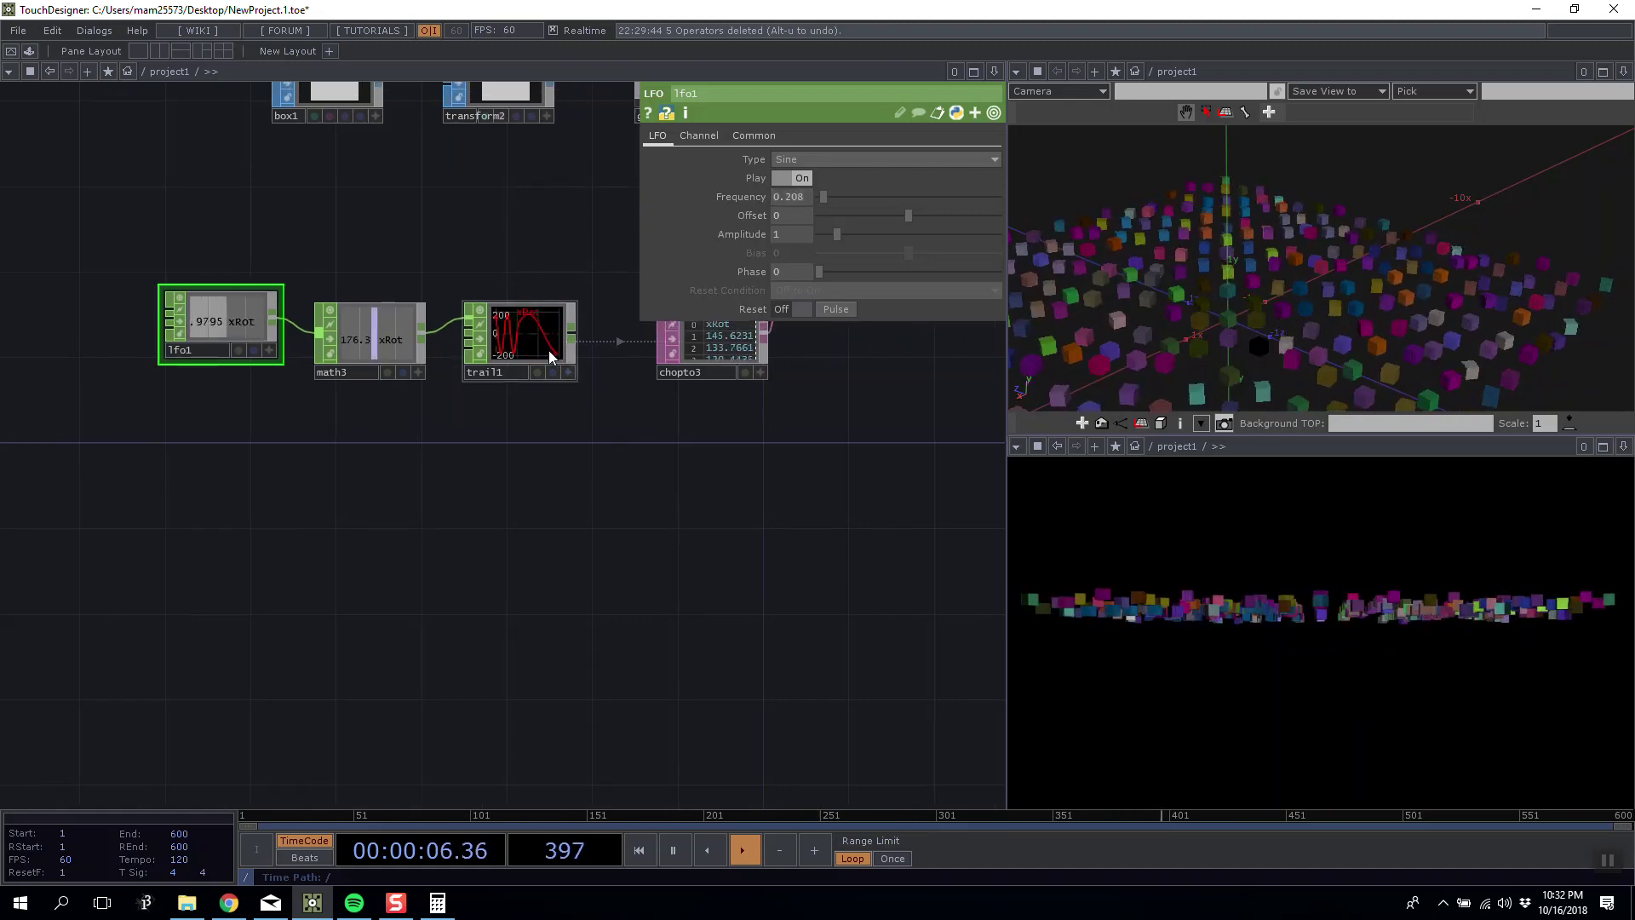
scroll(549, 352, "up", 5)
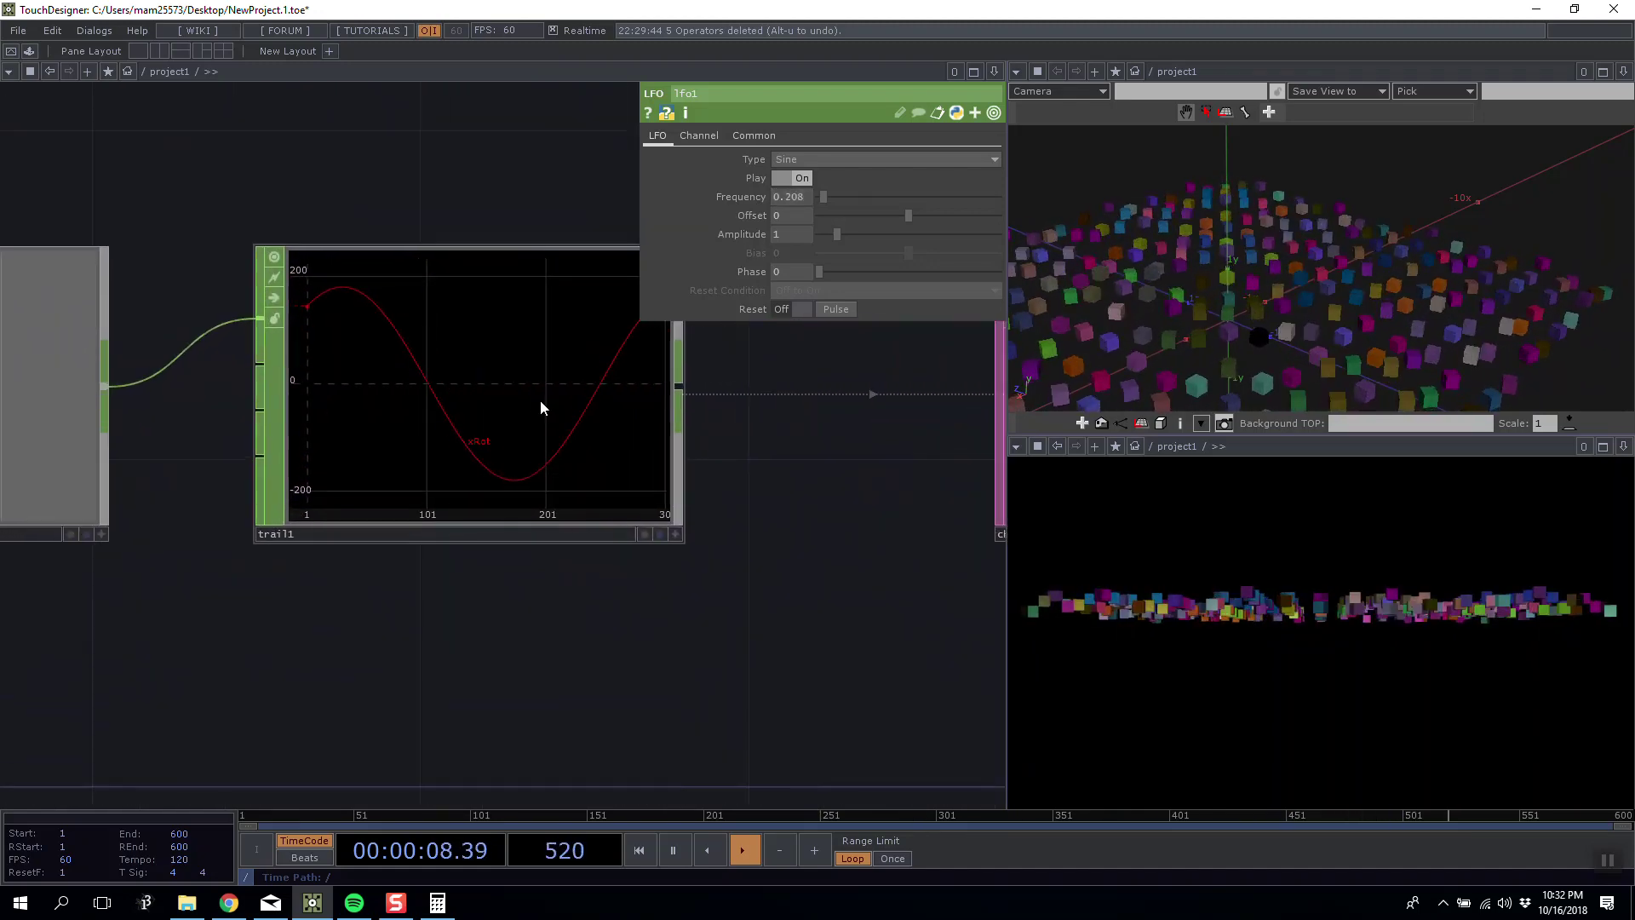
left_click_drag(1277, 237, 1268, 237)
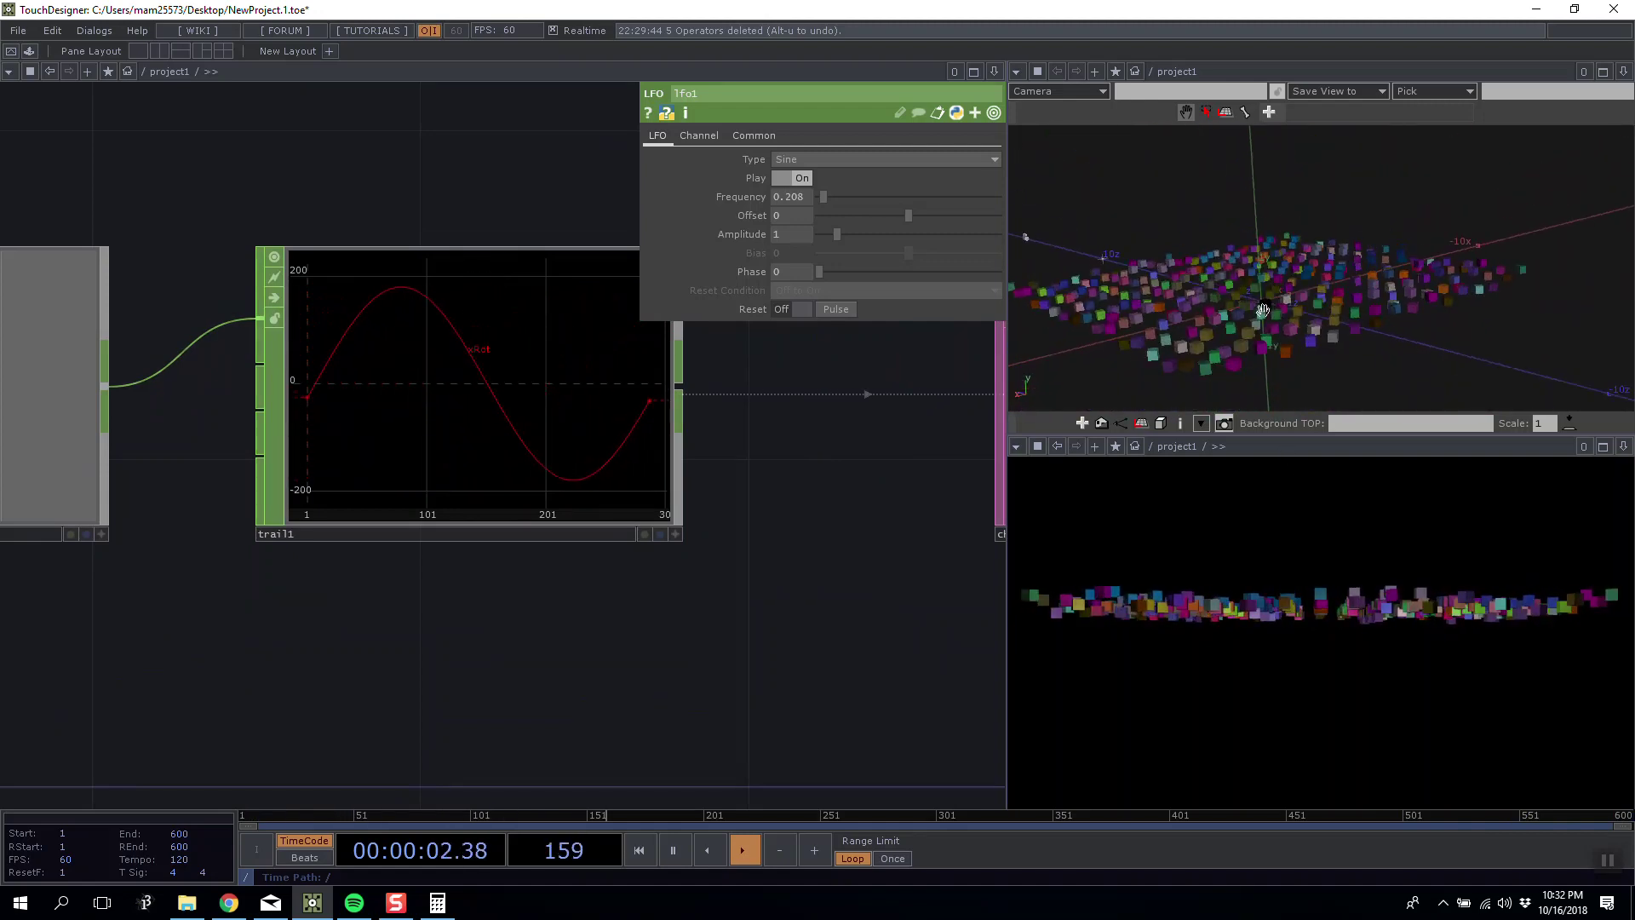
left_click_drag(1250, 330, 1244, 268)
Duplicate the lfo1, math3 and trail1 chain below the original and rename the copied LFO's channel to yRot.
left_click_drag(699, 632, 616, 691)
scroll(650, 619, "down", 4)
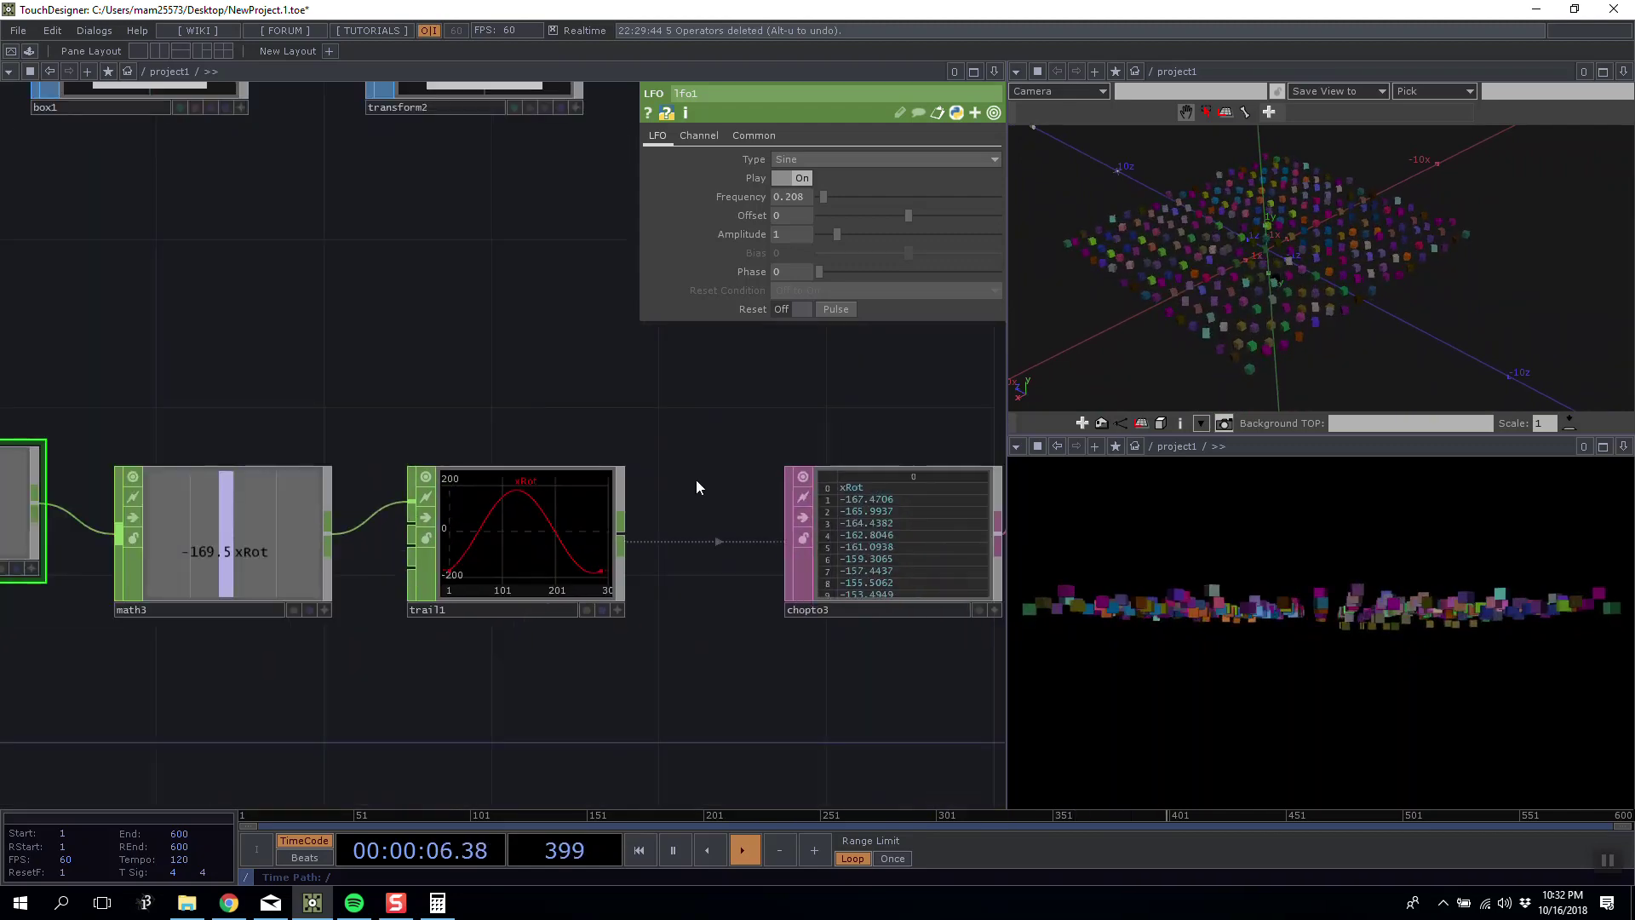
left_click_drag(737, 418, 369, 537)
scroll(366, 534, "down", 2)
left_click_drag(338, 450, 681, 374)
left_click_drag(601, 565, 603, 566)
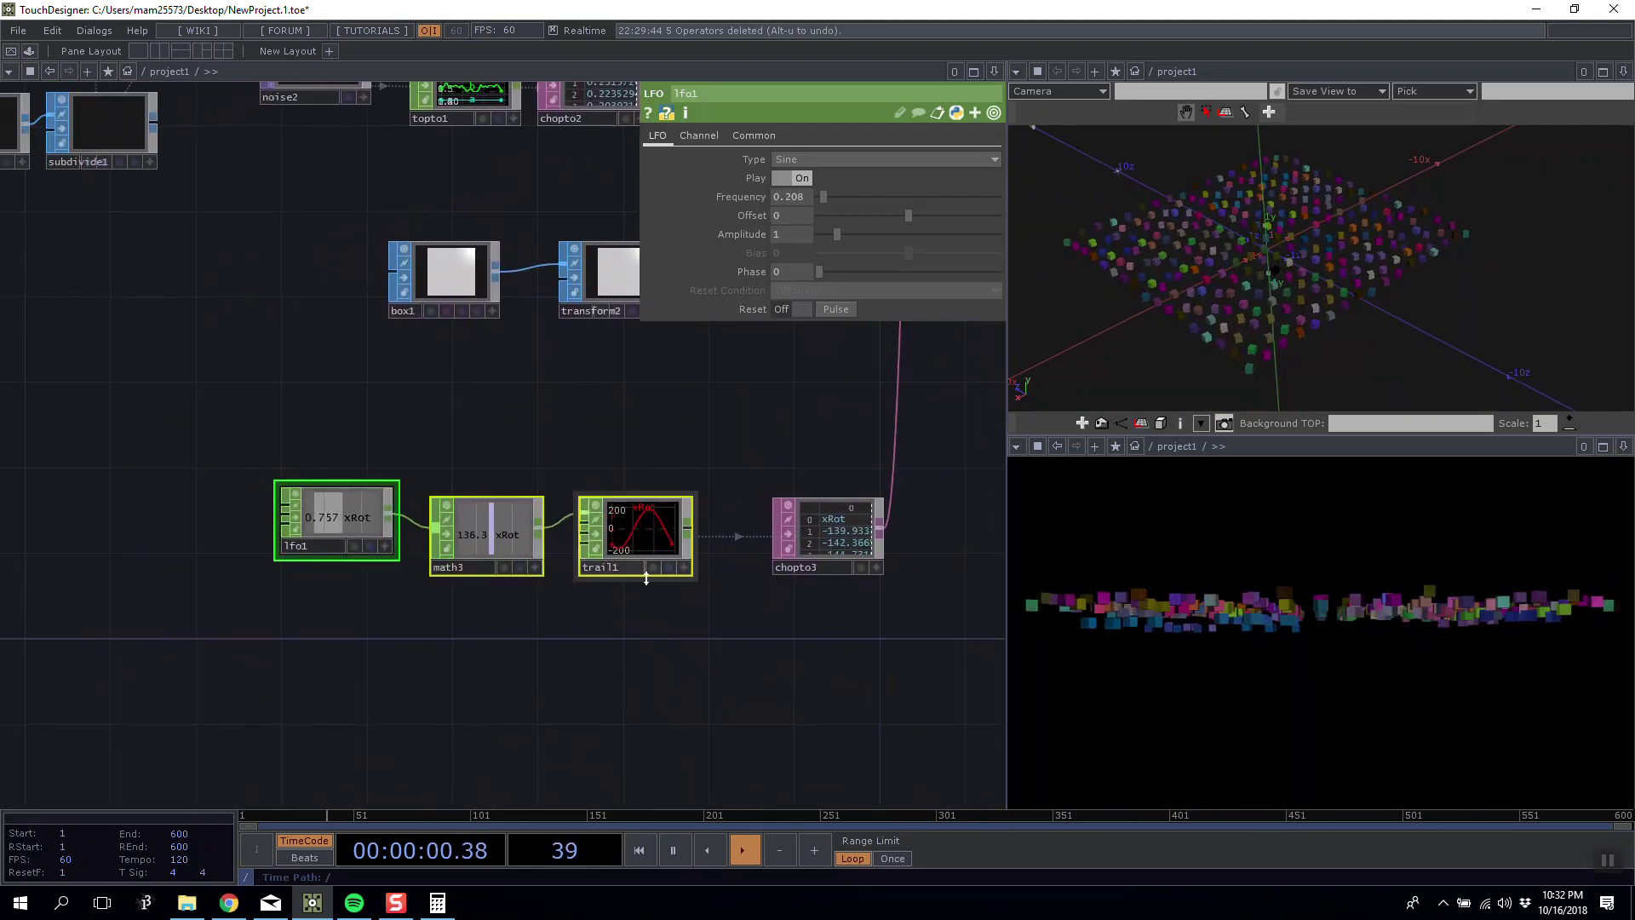
key("ctrl+c")
key("ctrl+v")
left_click(350, 616)
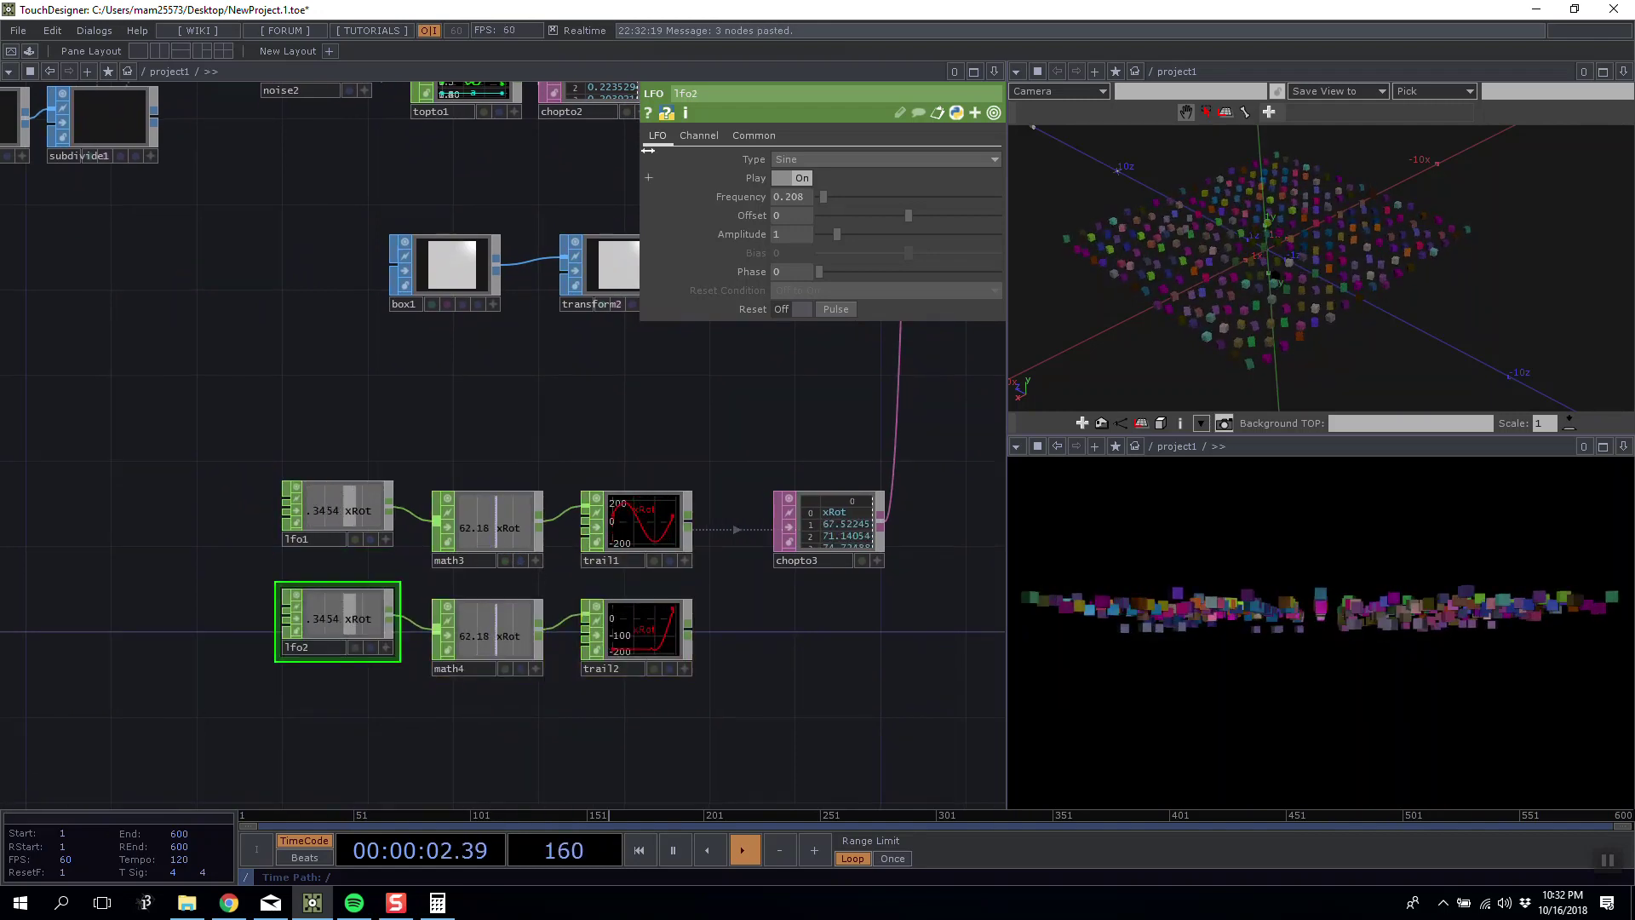
left_click(699, 136)
type("y")
Duplicate the lfo2, math4 and trail2 chain and place the copy below the yRot row.
left_click_drag(792, 708, 288, 611)
key("ctrl+c")
key("ctrl+v")
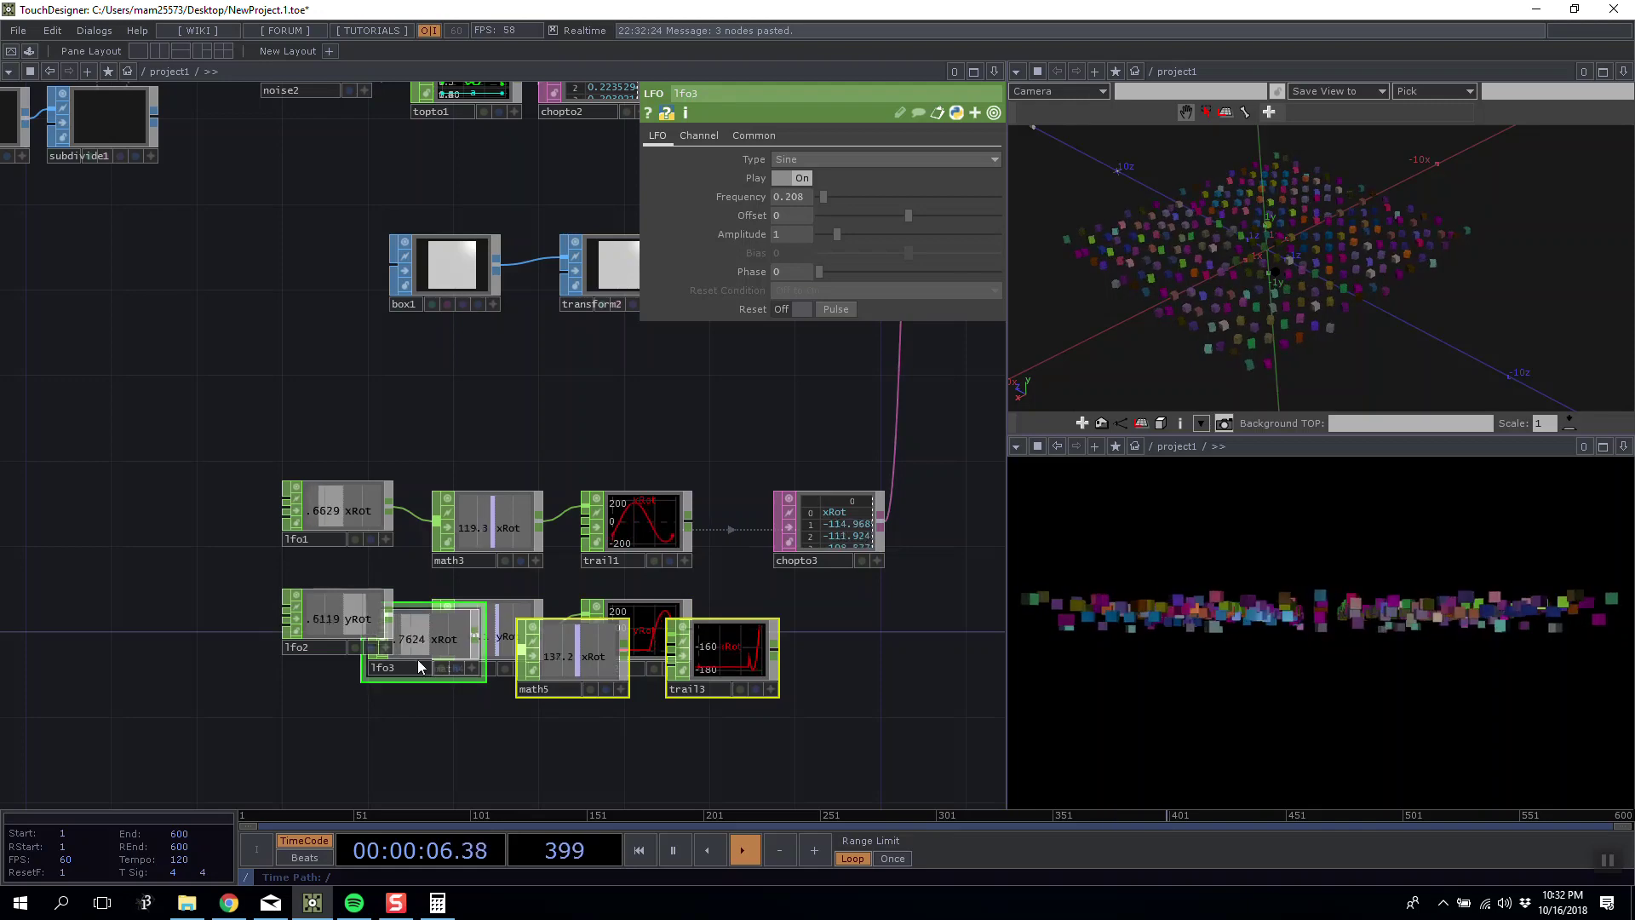
left_click_drag(417, 659, 353, 723)
Rename lfo3's channel to zRot and space the third chain out beneath the other two.
left_click(348, 703)
left_click(699, 135)
left_click(775, 160)
type("z")
key("Return")
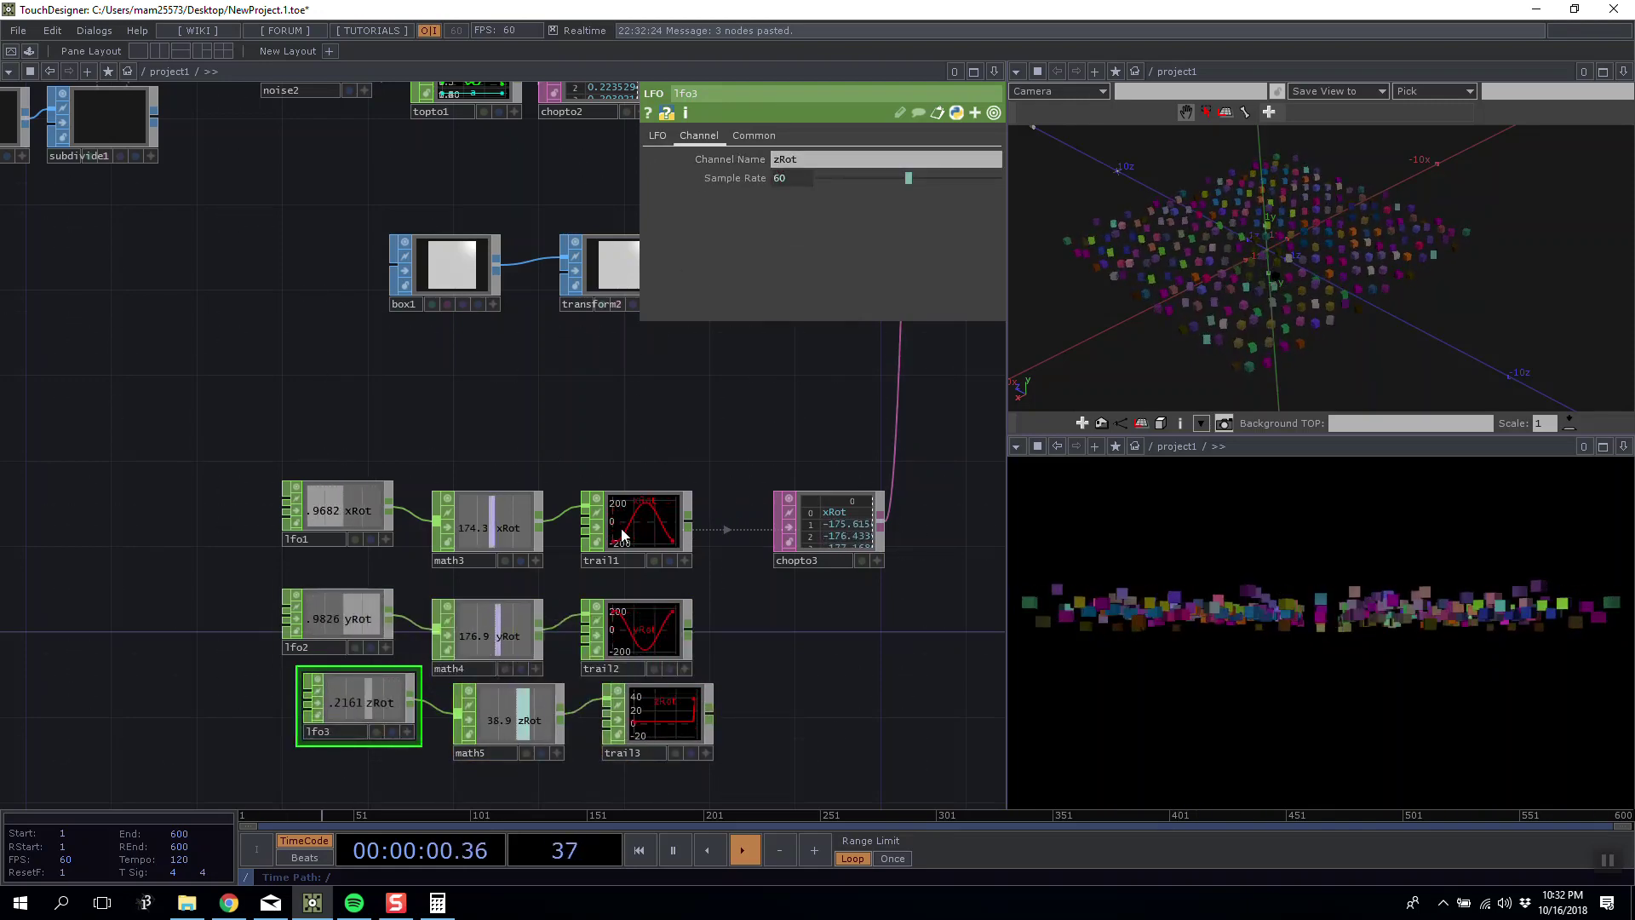
left_click_drag(750, 755, 353, 717)
left_click_drag(718, 673, 637, 602)
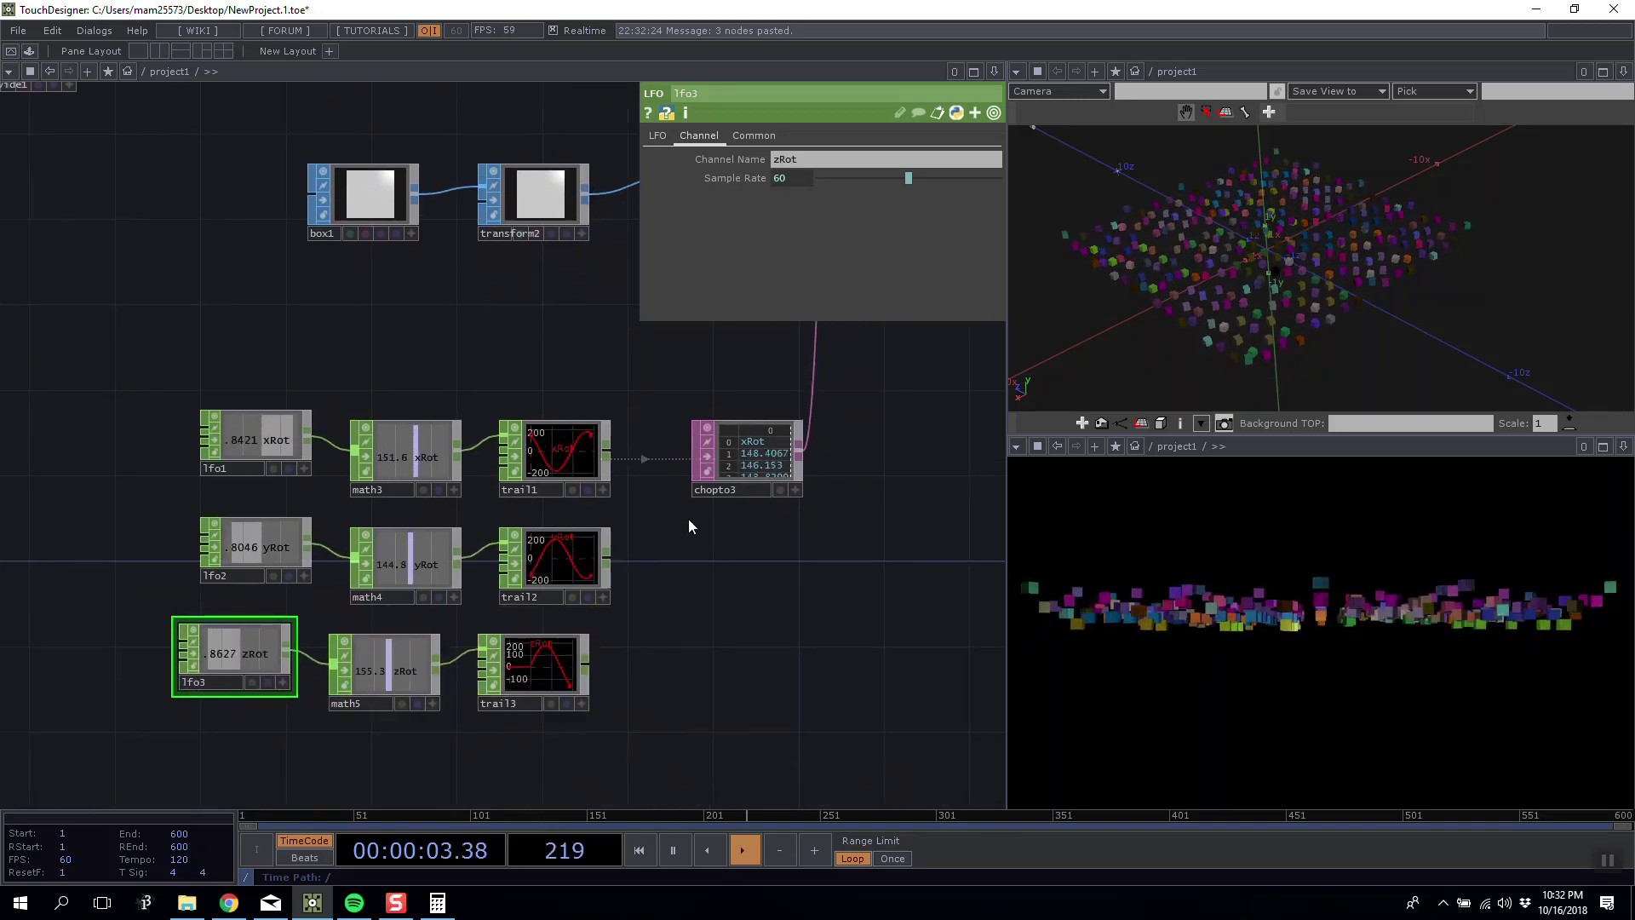
Make two copies of chopto3 and assign trail2 to one and trail3 to the other.
left_click(730, 467)
key("ctrl+c")
key("ctrl+v")
key("ctrl+v")
left_click_drag(579, 583, 722, 571)
left_click_drag(550, 668, 712, 647)
Align the two new CHOP to DATs under chopto3 and wire both into master_merge.
scroll(883, 567, "down", 3)
left_click_drag(780, 604, 448, 714)
right_click_drag(584, 730, 473, 688)
left_click_drag(511, 676, 534, 326)
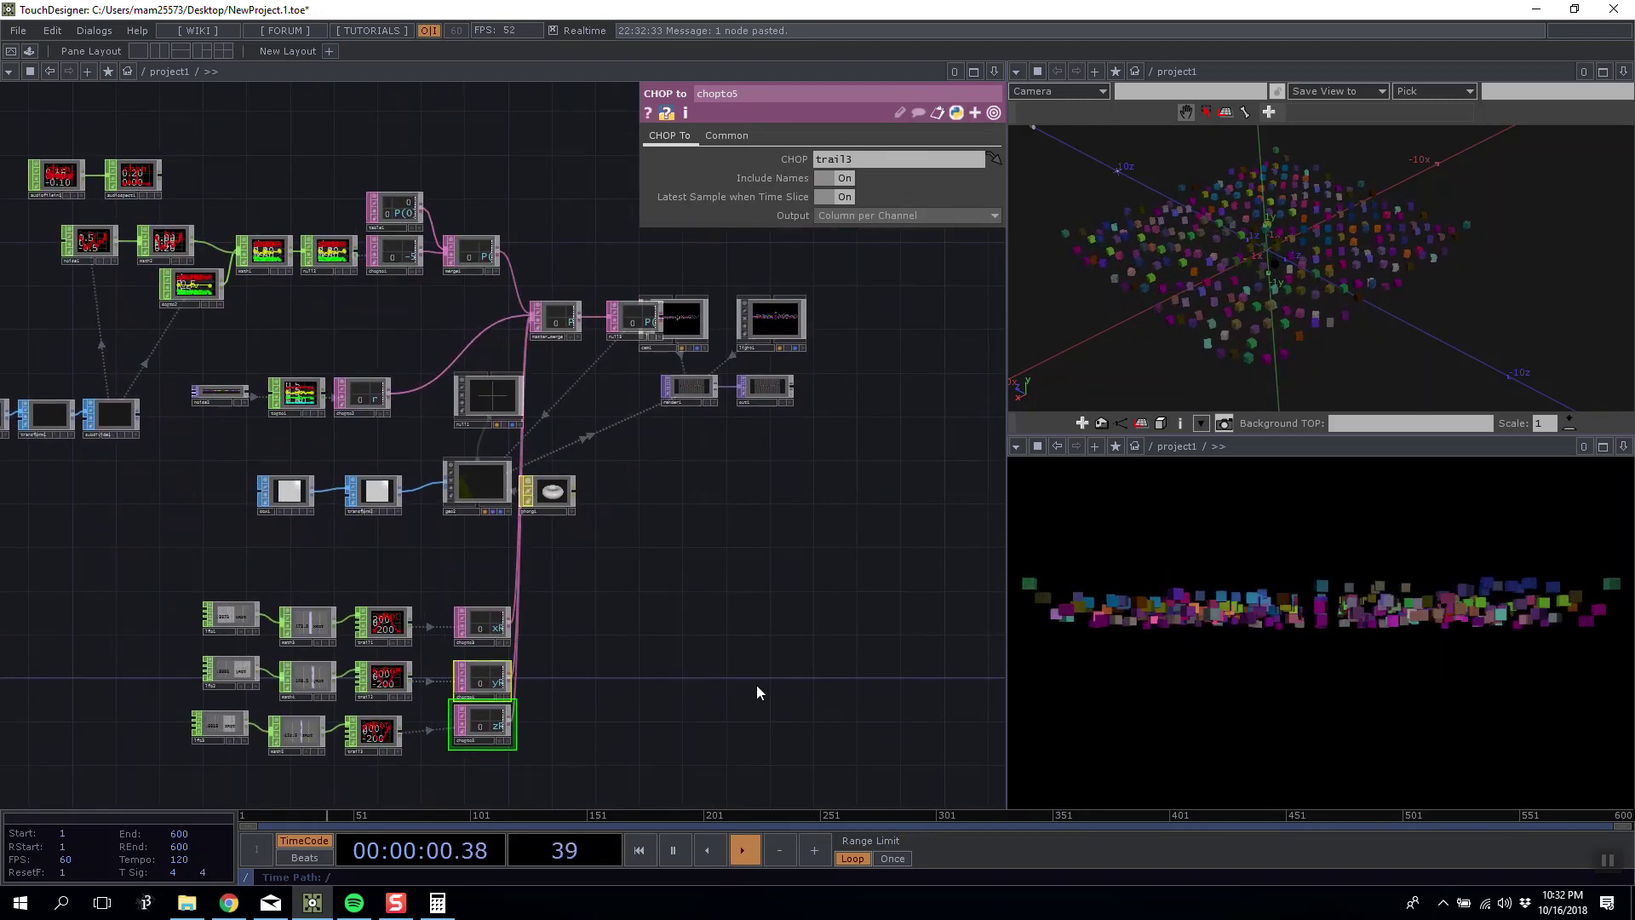
Set geo2's instance RX, RY and RZ to xRot, yRot and zRot, and check the rotating boxes up close.
left_click(481, 484)
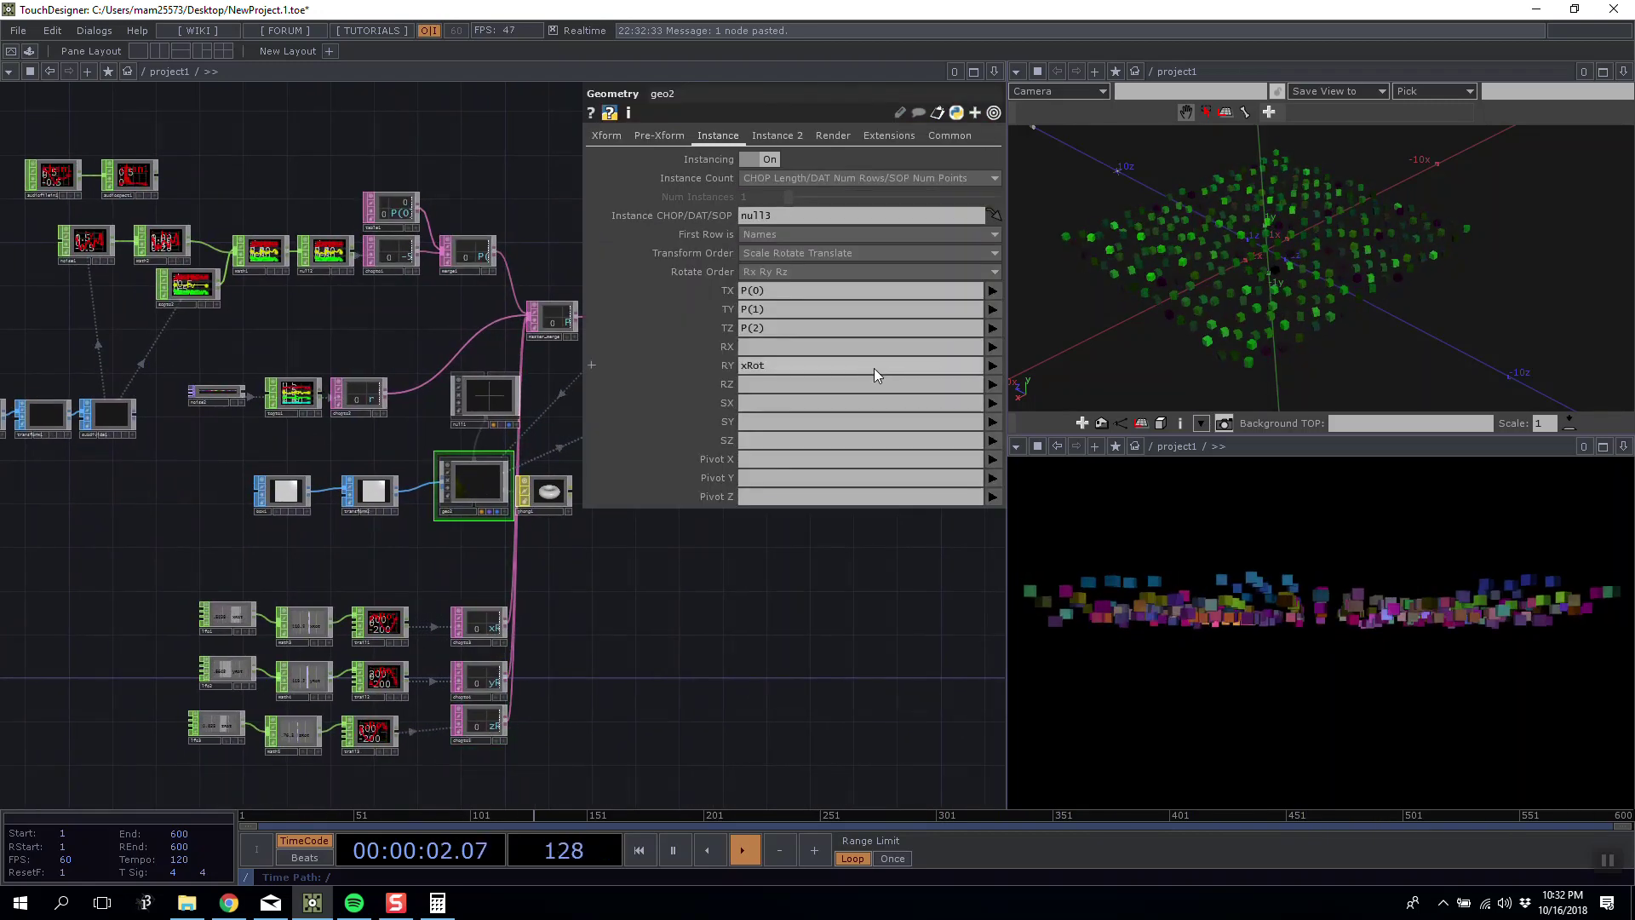
left_click(993, 347)
left_click(1002, 471)
left_click(991, 366)
left_click(1002, 505)
left_click(993, 384)
left_click(1002, 537)
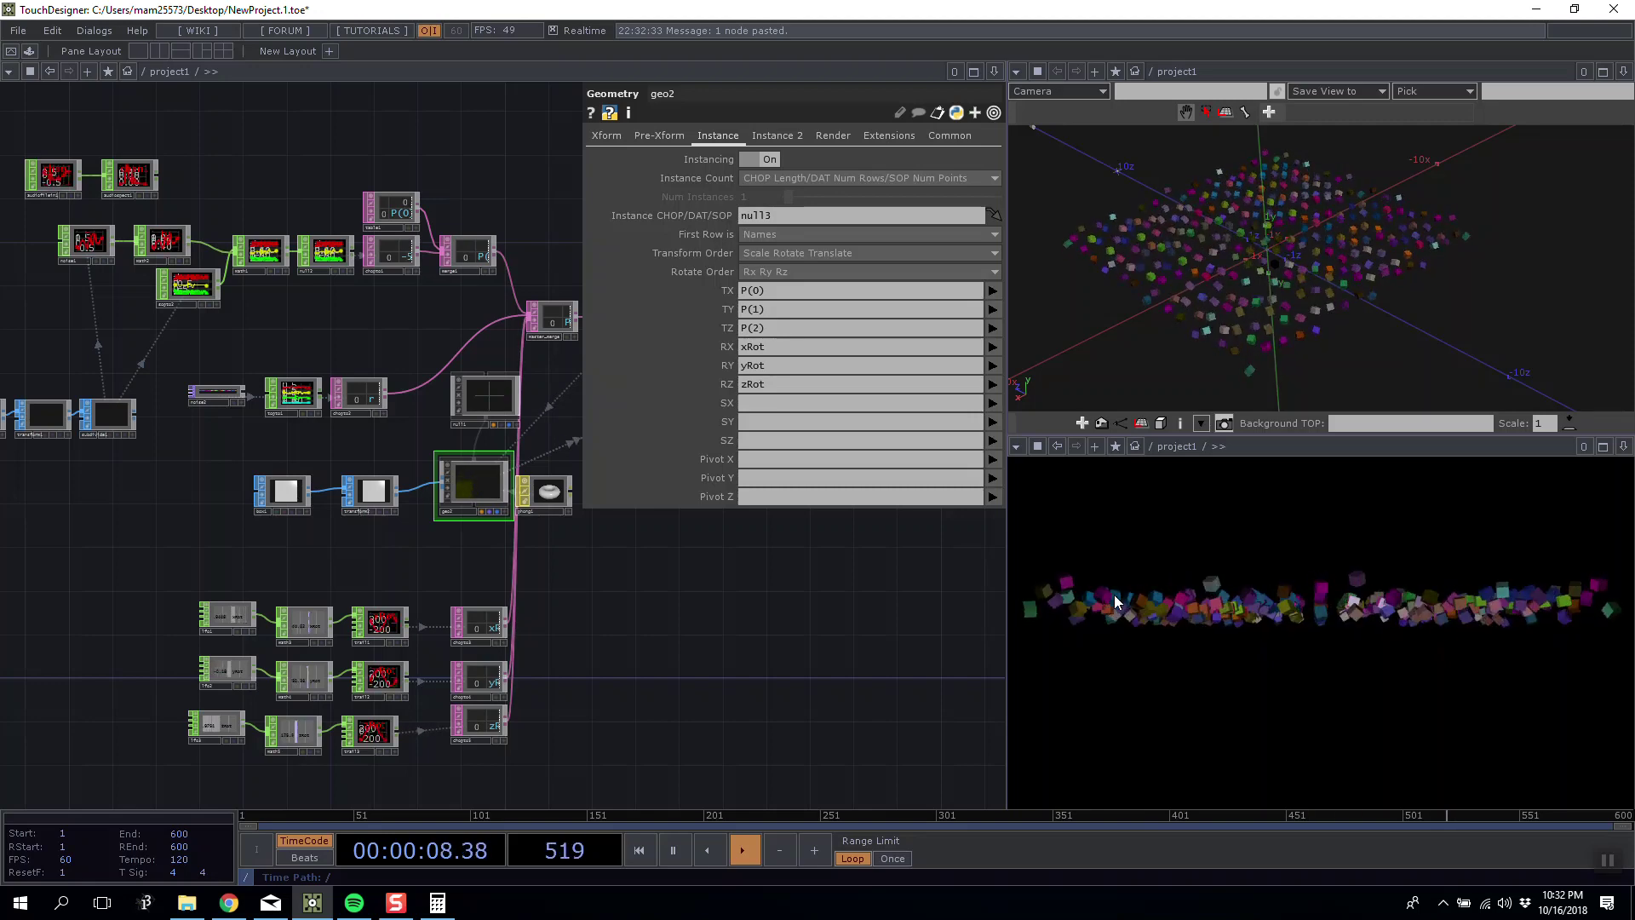
left_click_drag(1296, 383, 1325, 260)
scroll(354, 687, "up", 8)
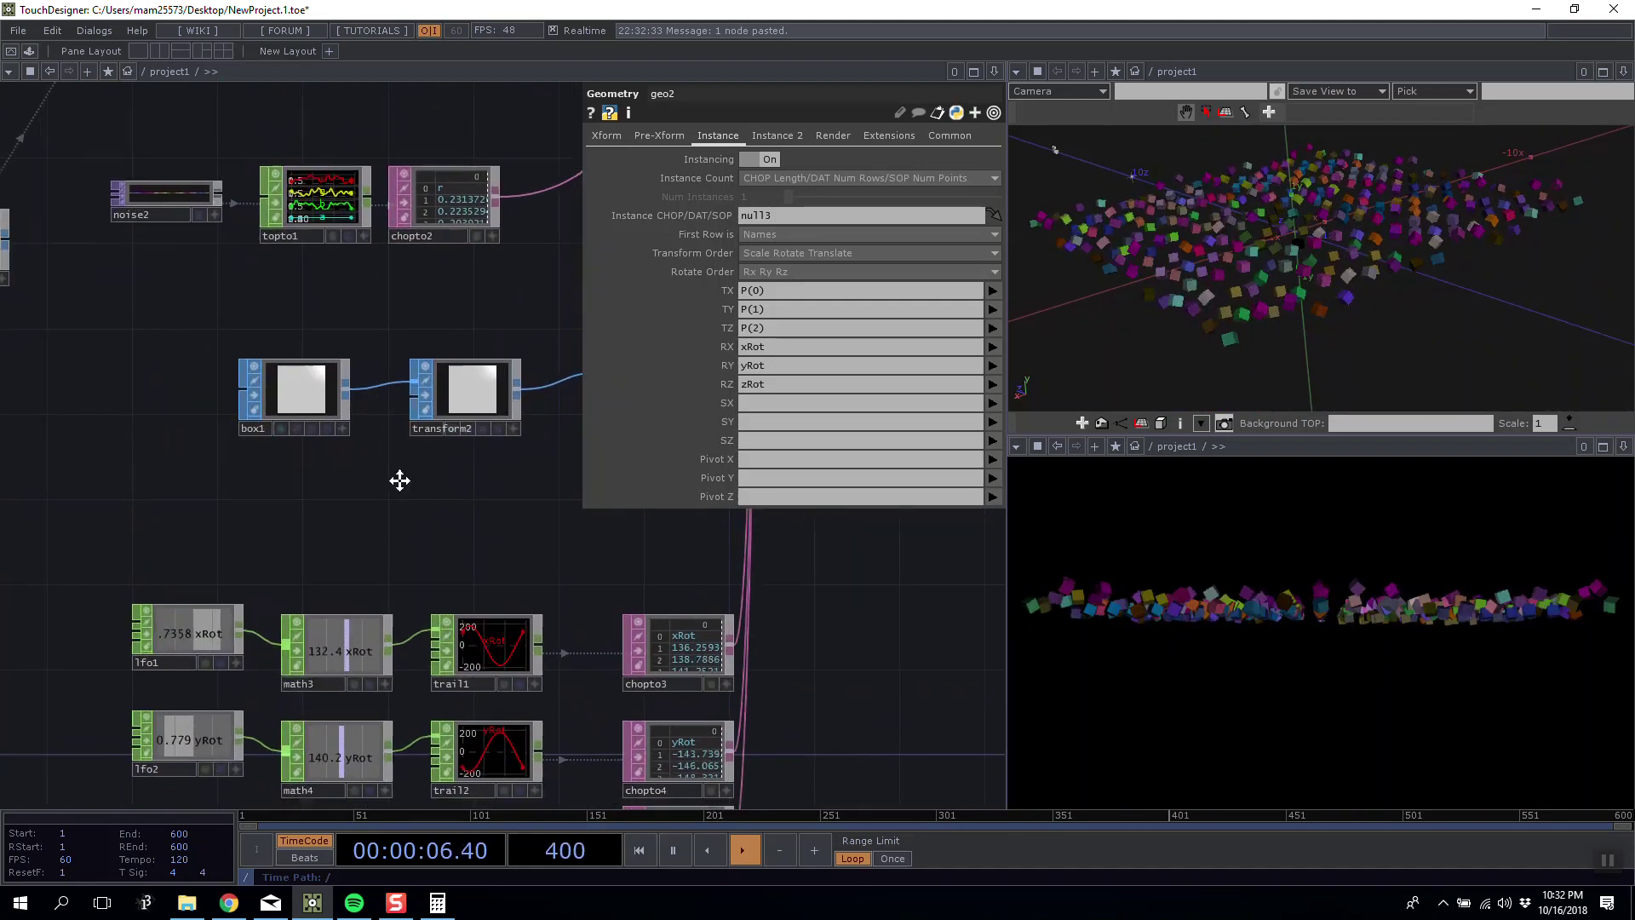
Try 90 and settle on 45 as the shared upper To Range value of math3, math4 and math5.
scroll(301, 340, "down", 3)
right_click_drag(131, 318, 278, 679)
left_click(622, 136)
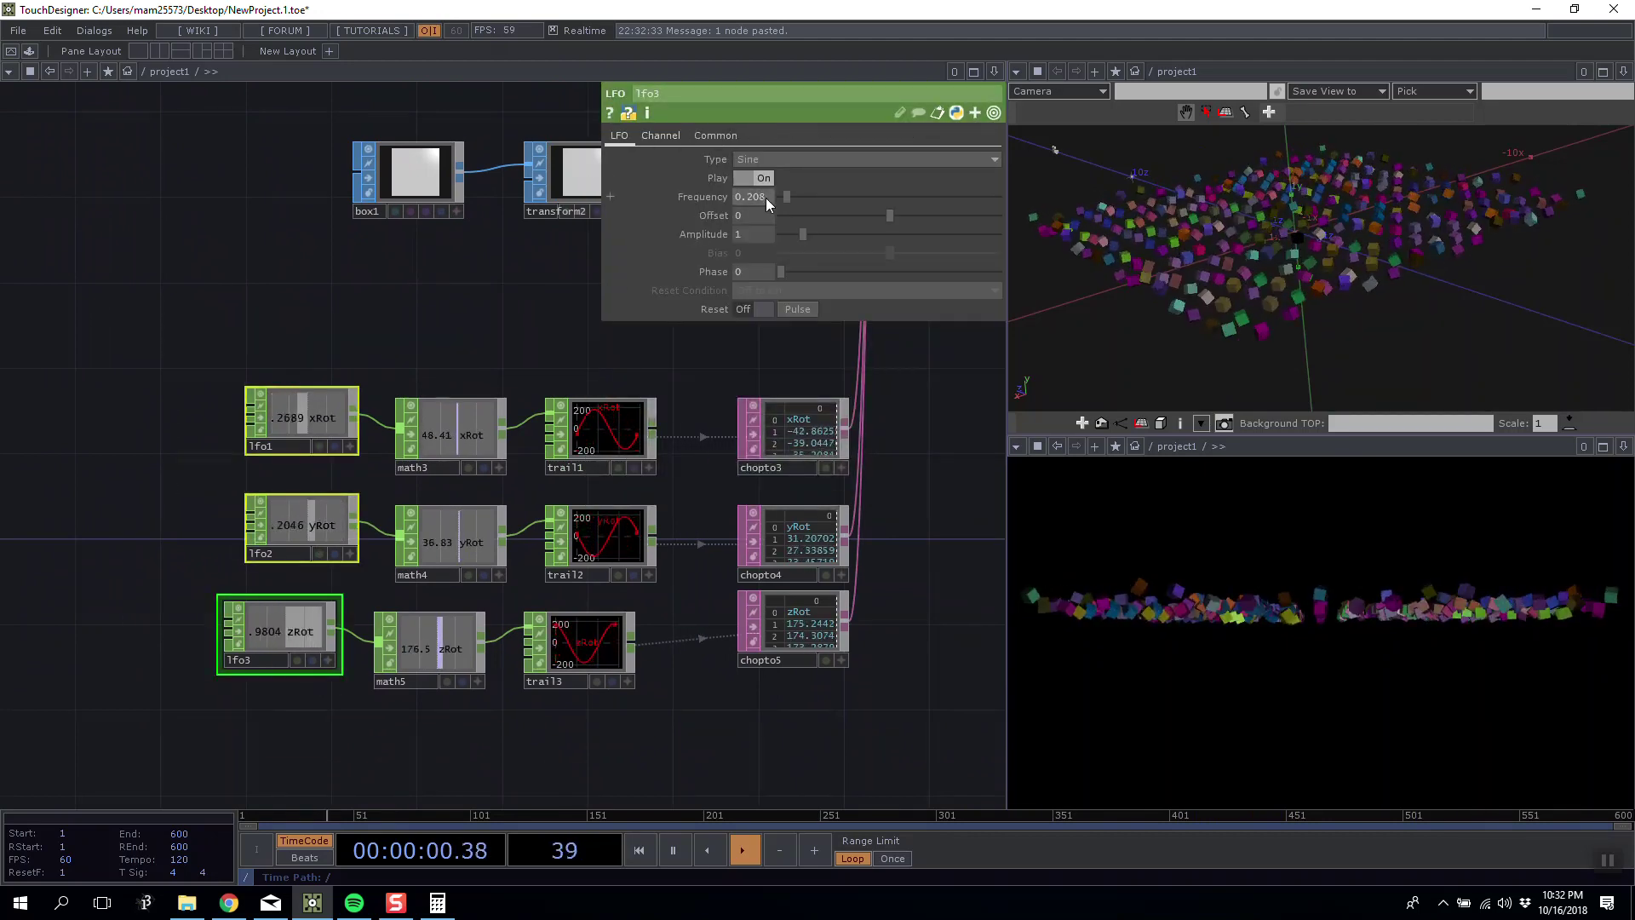
right_click_drag(423, 349, 498, 698)
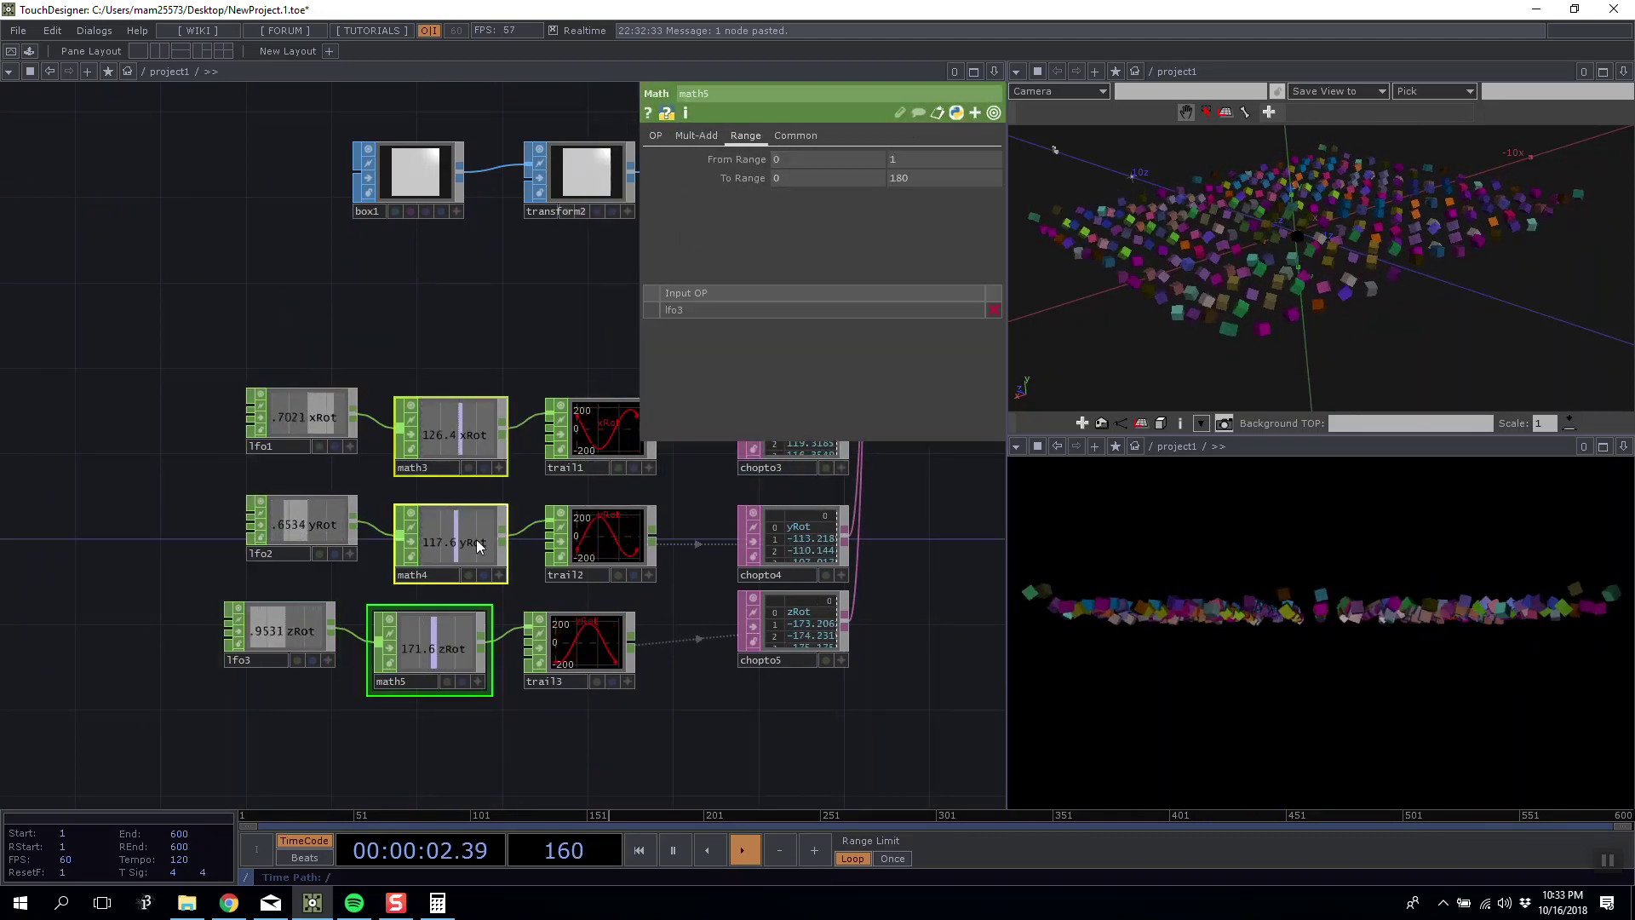
left_click(897, 184)
type("90")
key("Return")
left_click(924, 177)
type("45")
key("Return")
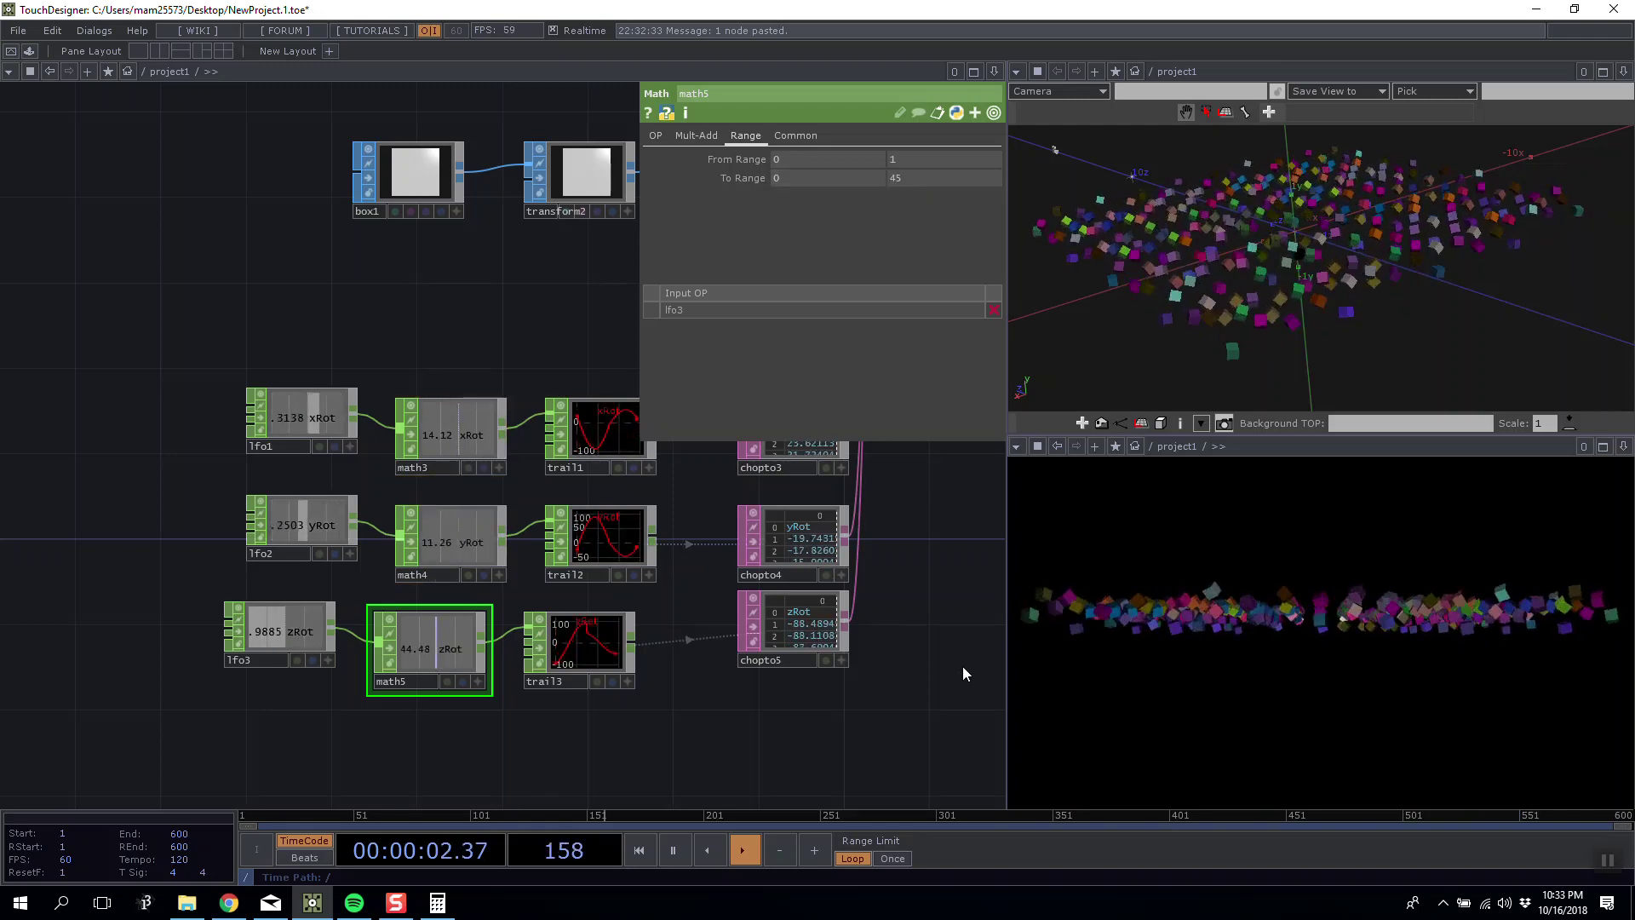
Examine the rotating instances from another angle in the 3D view and look over the rotation chains.
left_click_drag(956, 566, 850, 577)
left_click_drag(1350, 269, 1303, 310)
left_click_drag(936, 512, 950, 506)
scroll(717, 564, "down", 5)
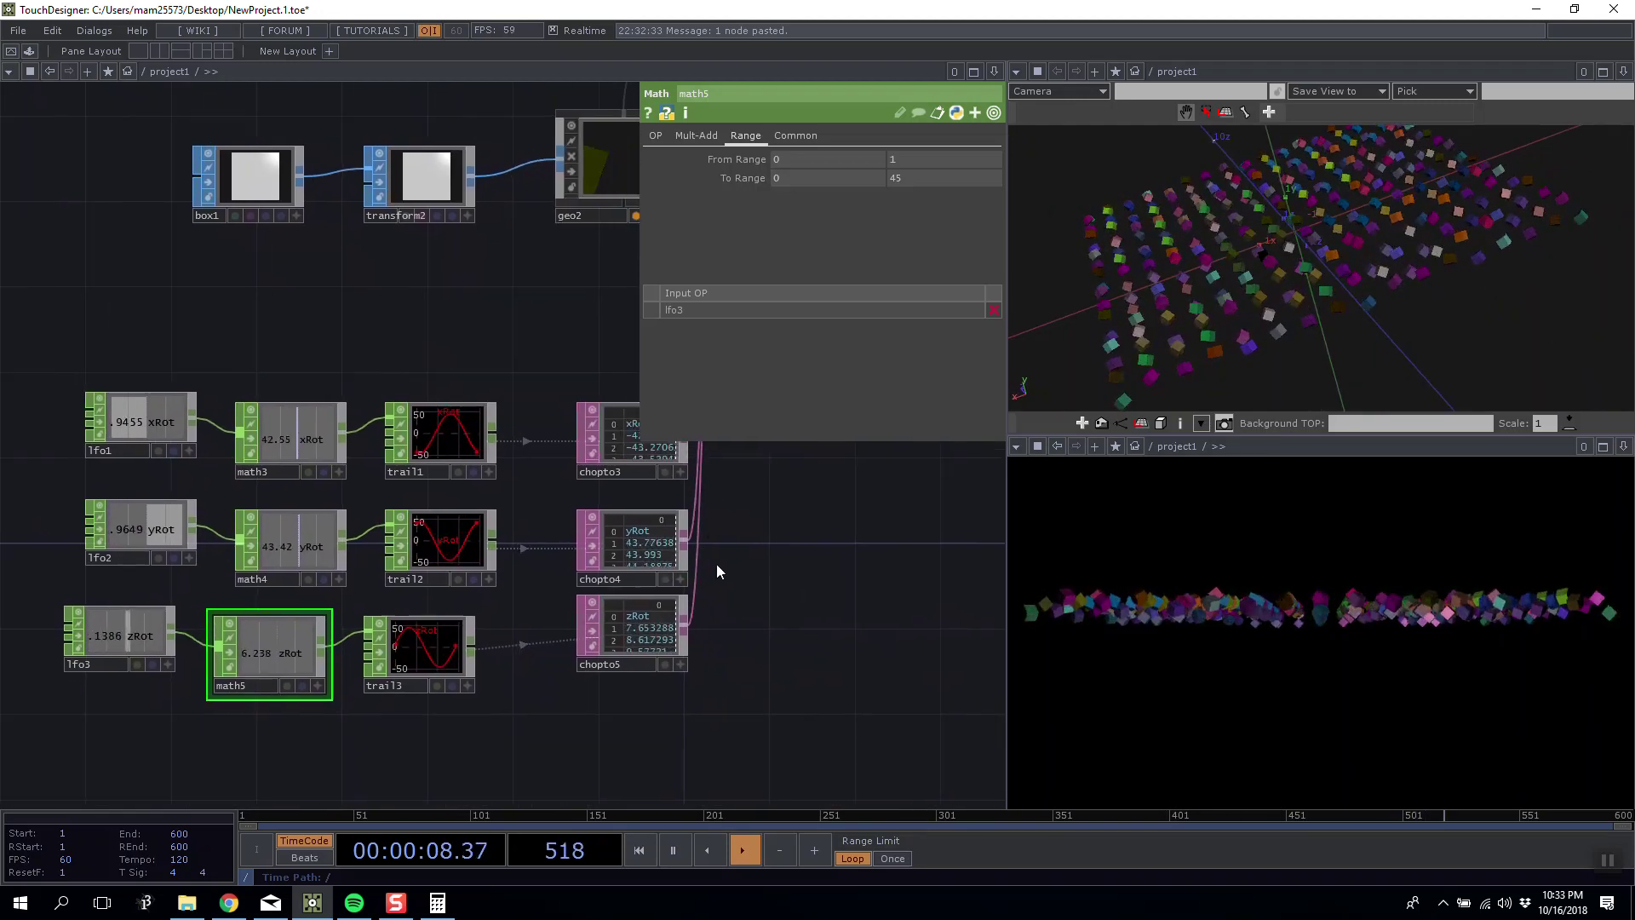
scroll(719, 639, "up", 3)
right_click_drag(690, 625, 144, 423)
left_click_drag(248, 432, 197, 601)
Try driving geo2's instance scale with xRot for SX and yRot for SY, and undo the trial.
left_click(513, 305)
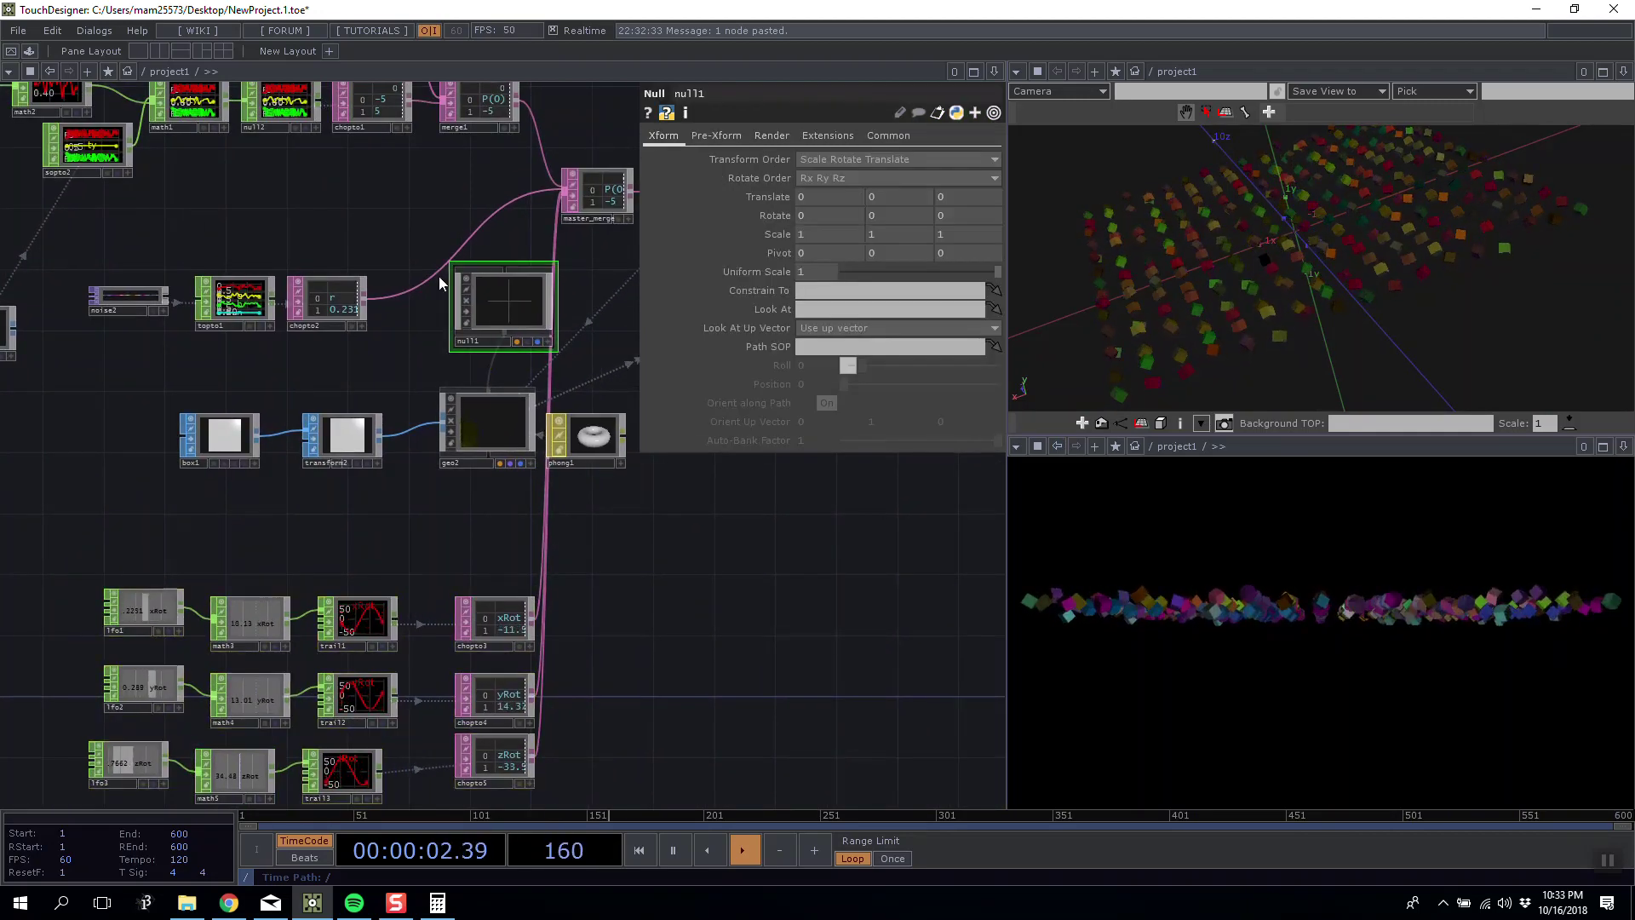
left_click(496, 426)
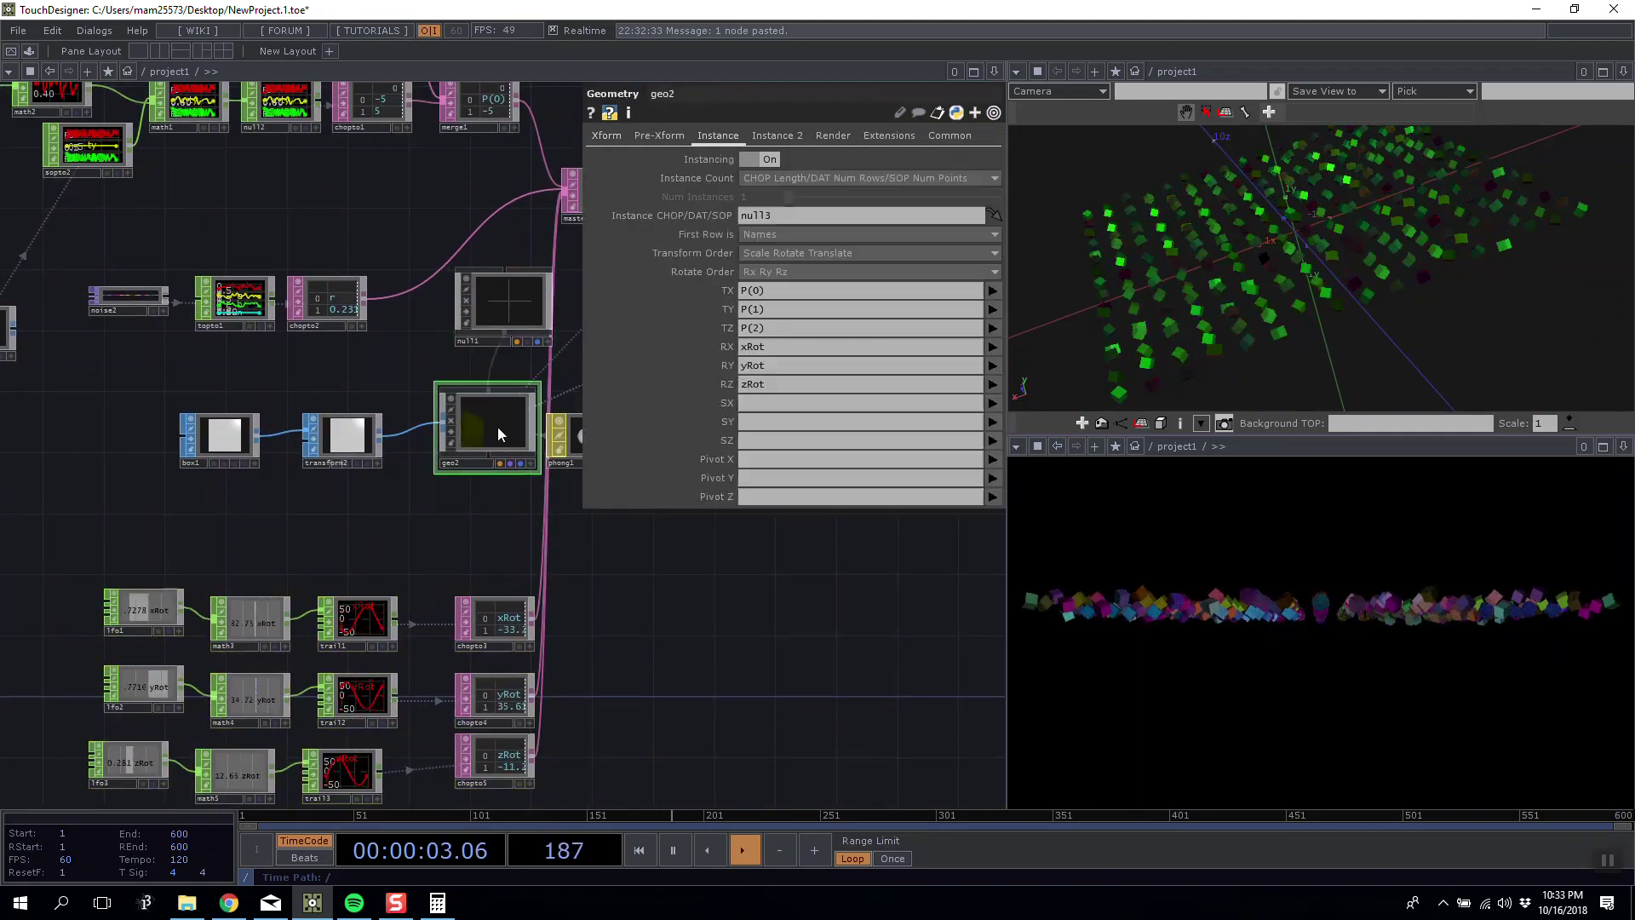
left_click(993, 403)
left_click(1002, 529)
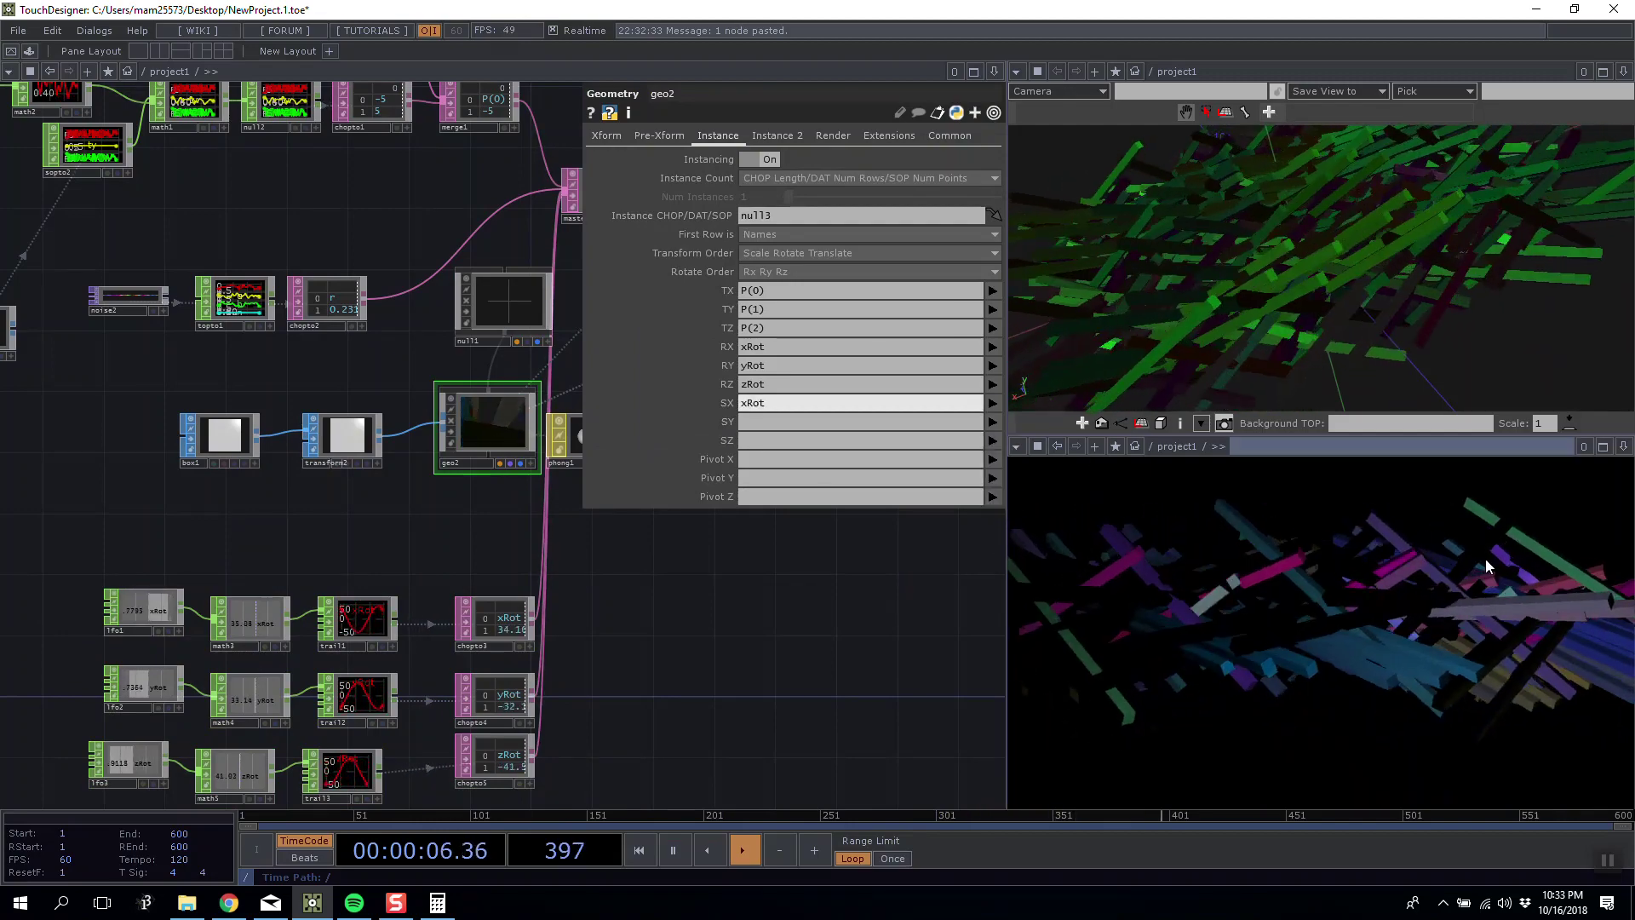
left_click(993, 422)
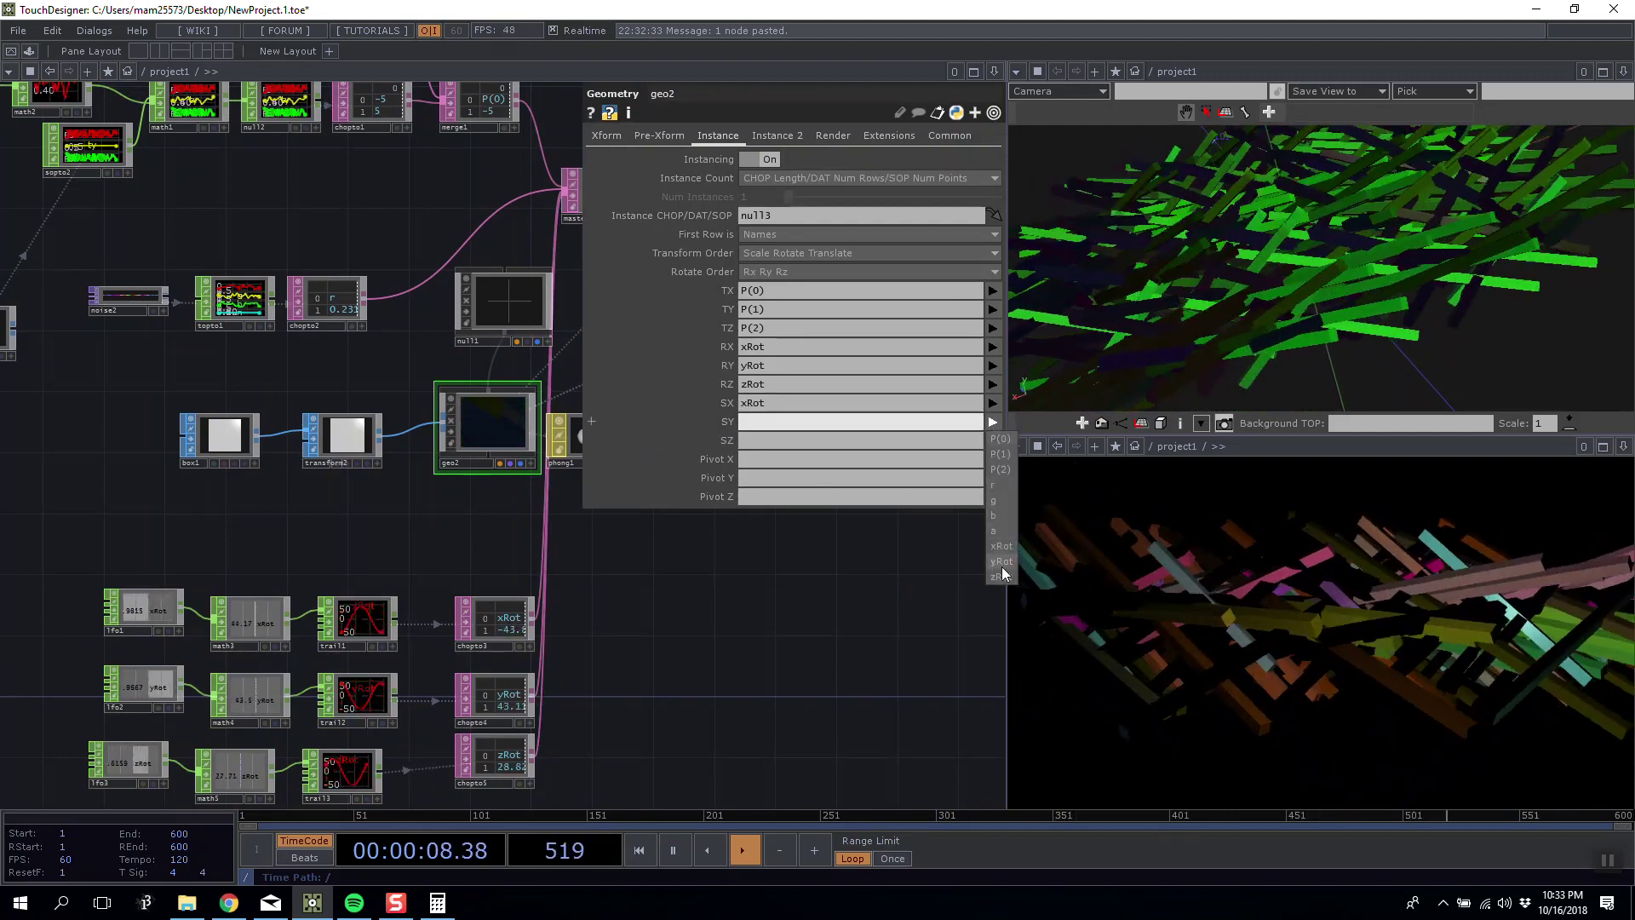
left_click(1002, 561)
left_click(993, 441)
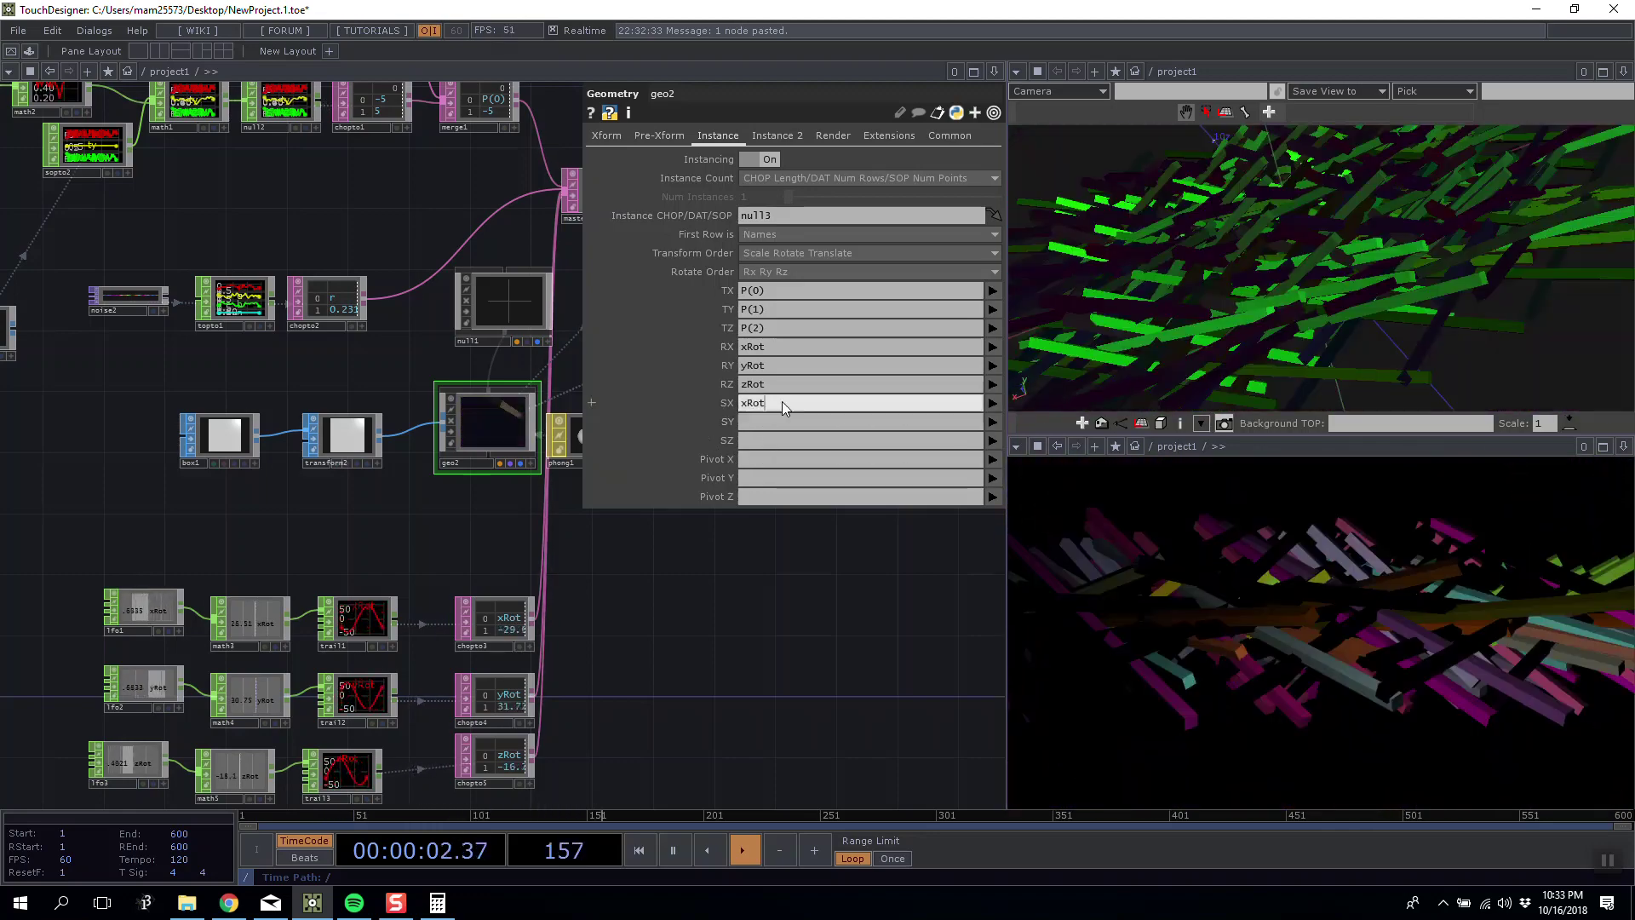
key("Delete")
key("ctrl+z")
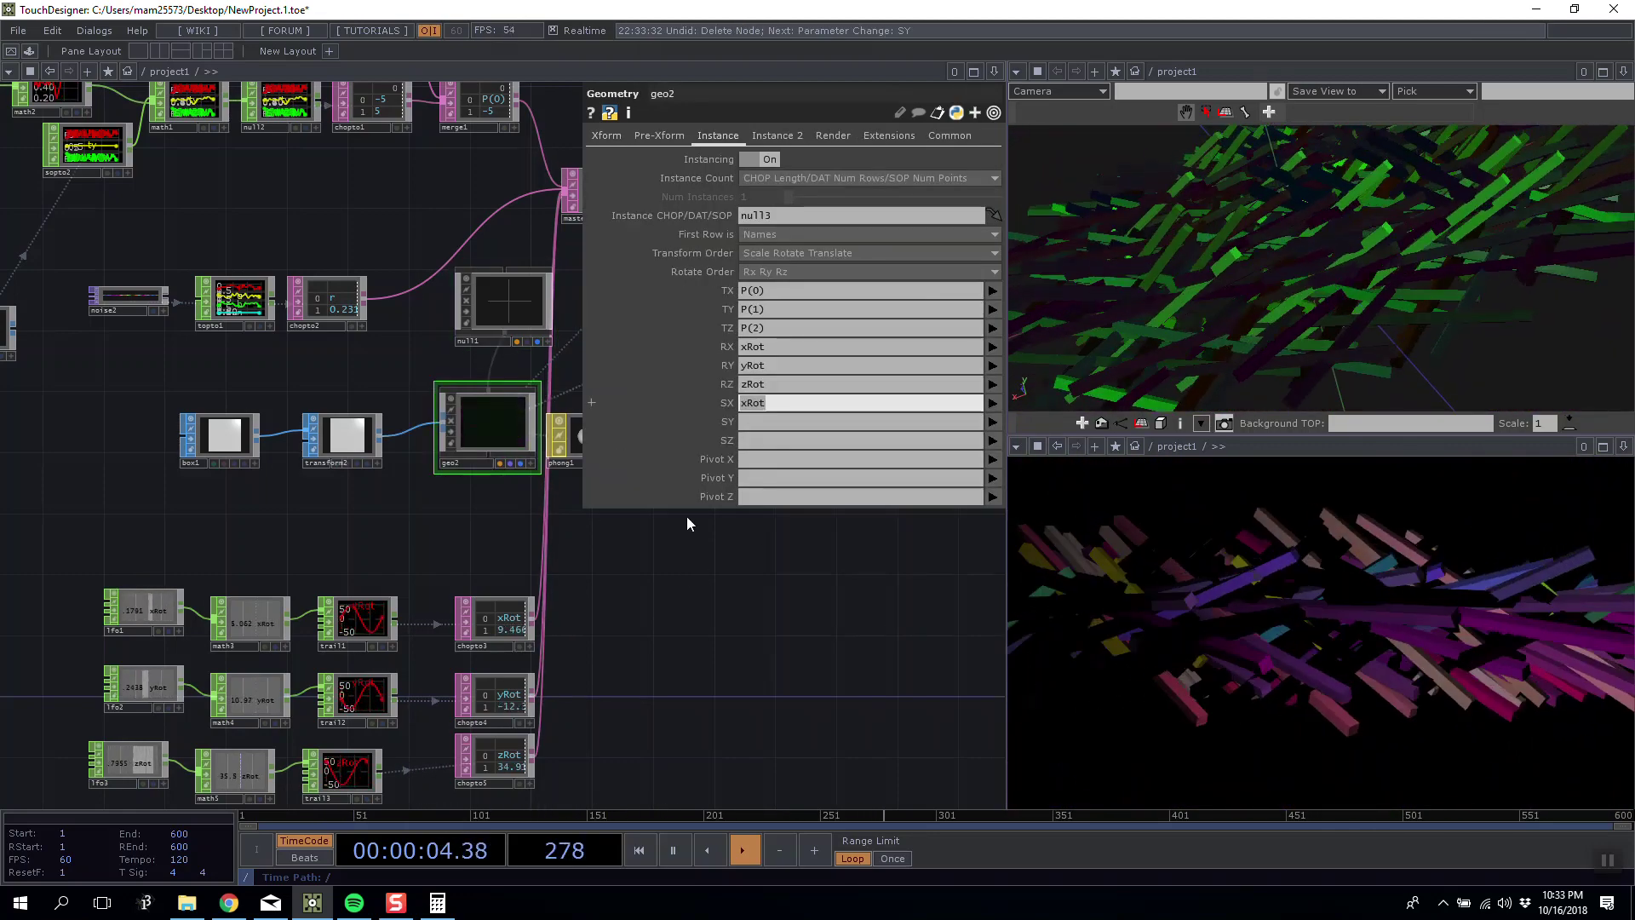
left_click_drag(794, 564, 784, 532)
left_click_drag(828, 610, 874, 578)
left_click_drag(688, 665, 615, 715)
key("Tab")
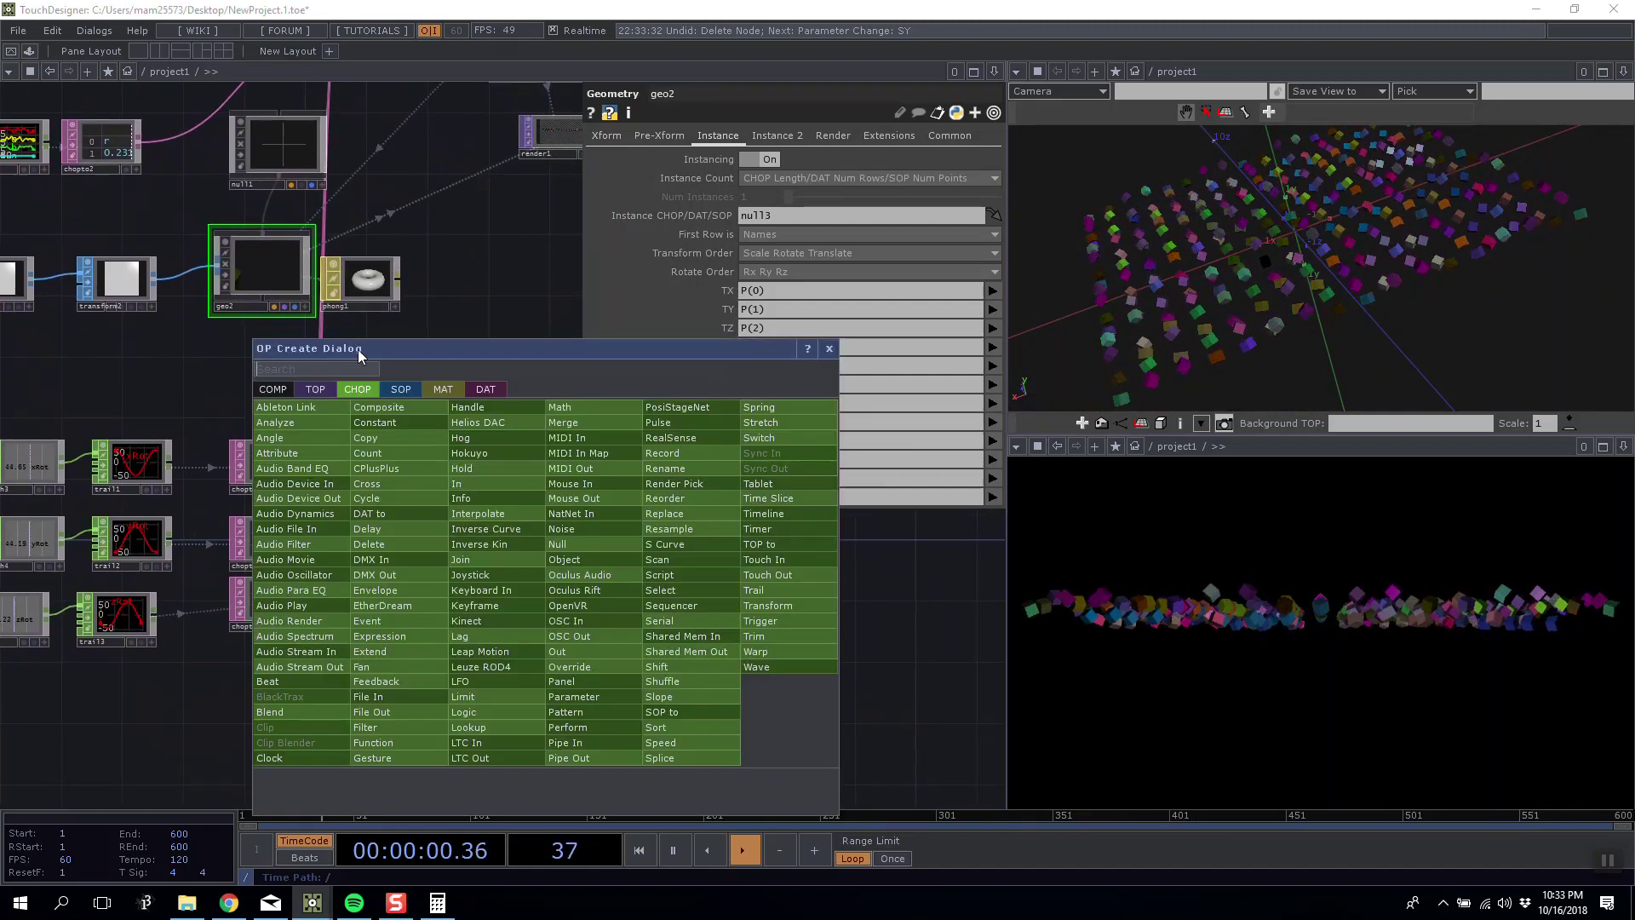
left_click(400, 389)
left_click(277, 390)
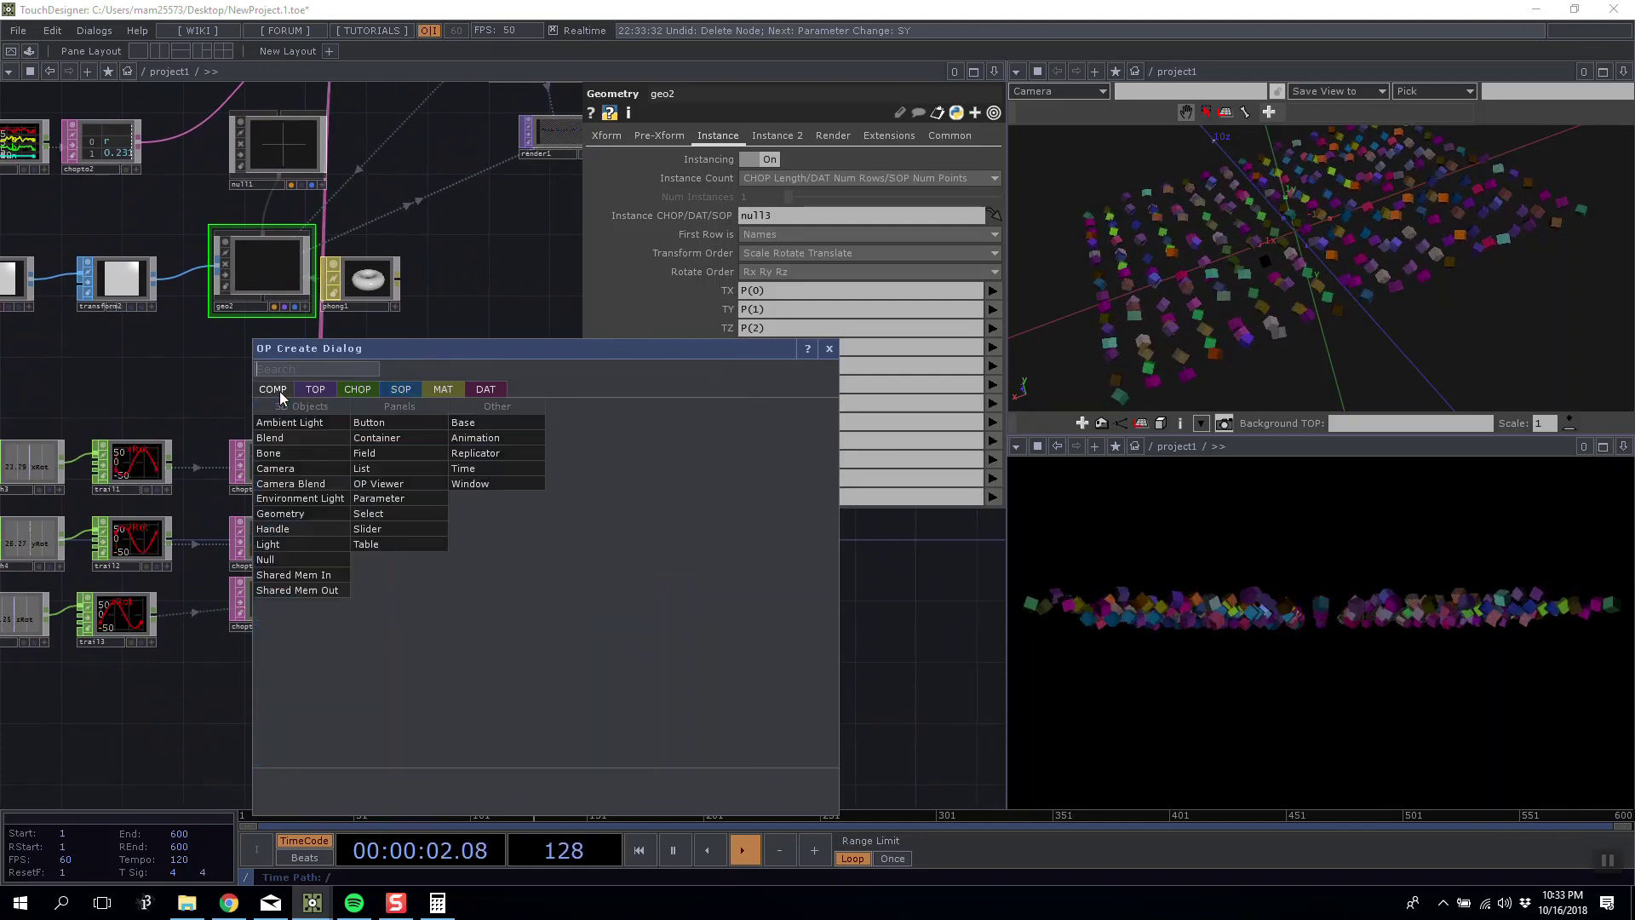
left_click(467, 306)
Create a Box SOP in an empty area of the network and append a Transform SOP to it.
left_click_drag(549, 555, 526, 473)
key("Tab")
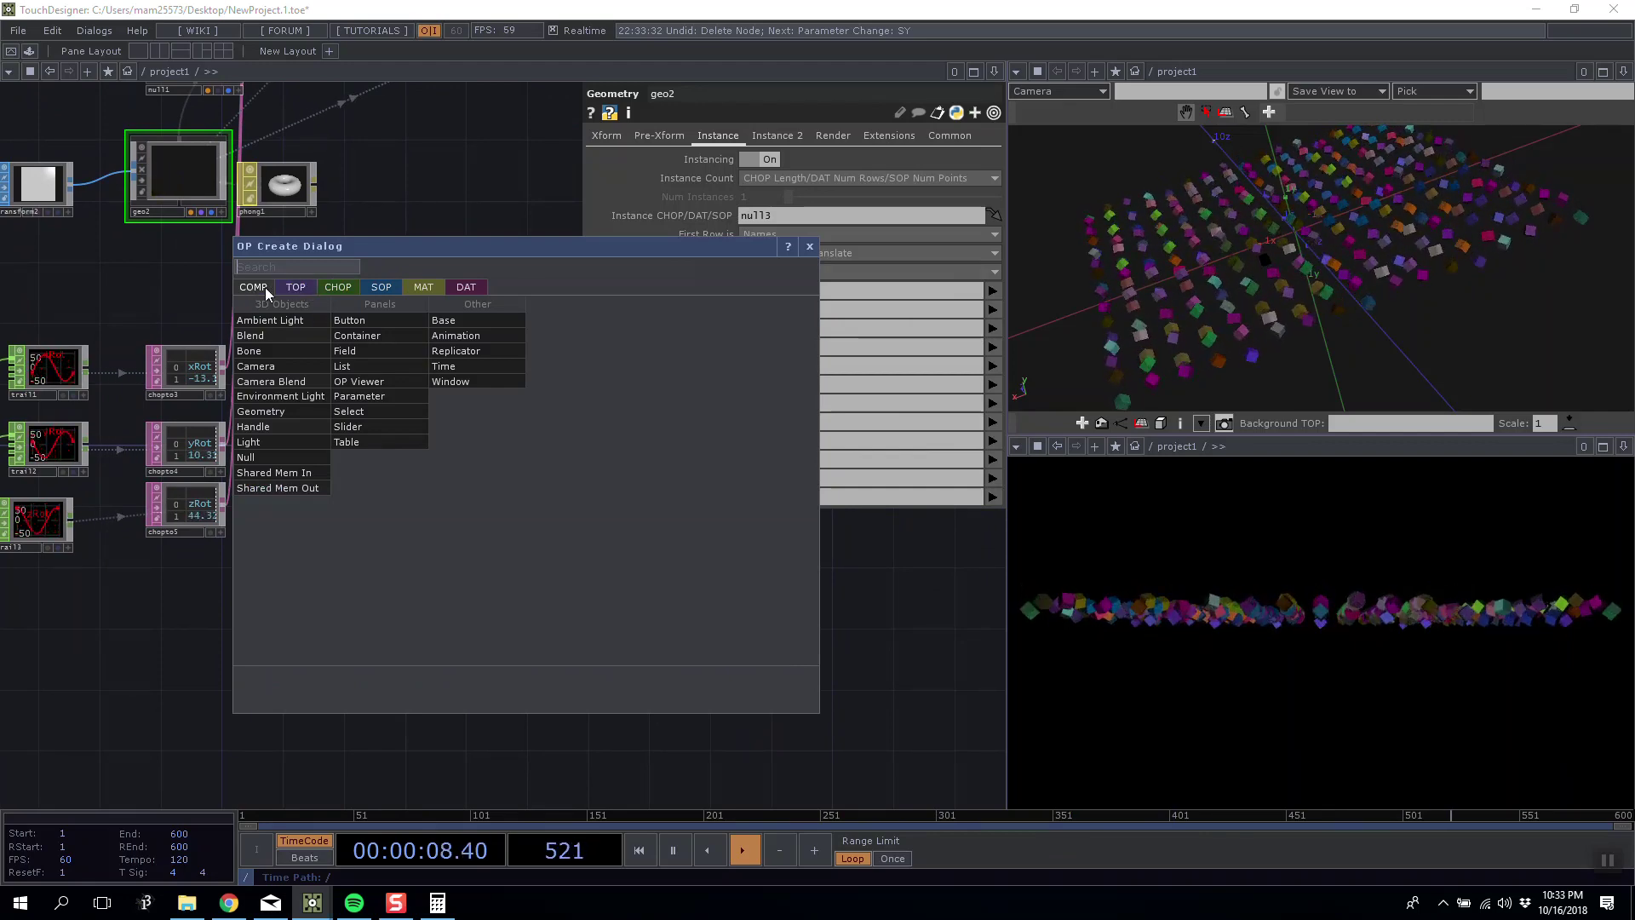
left_click(376, 285)
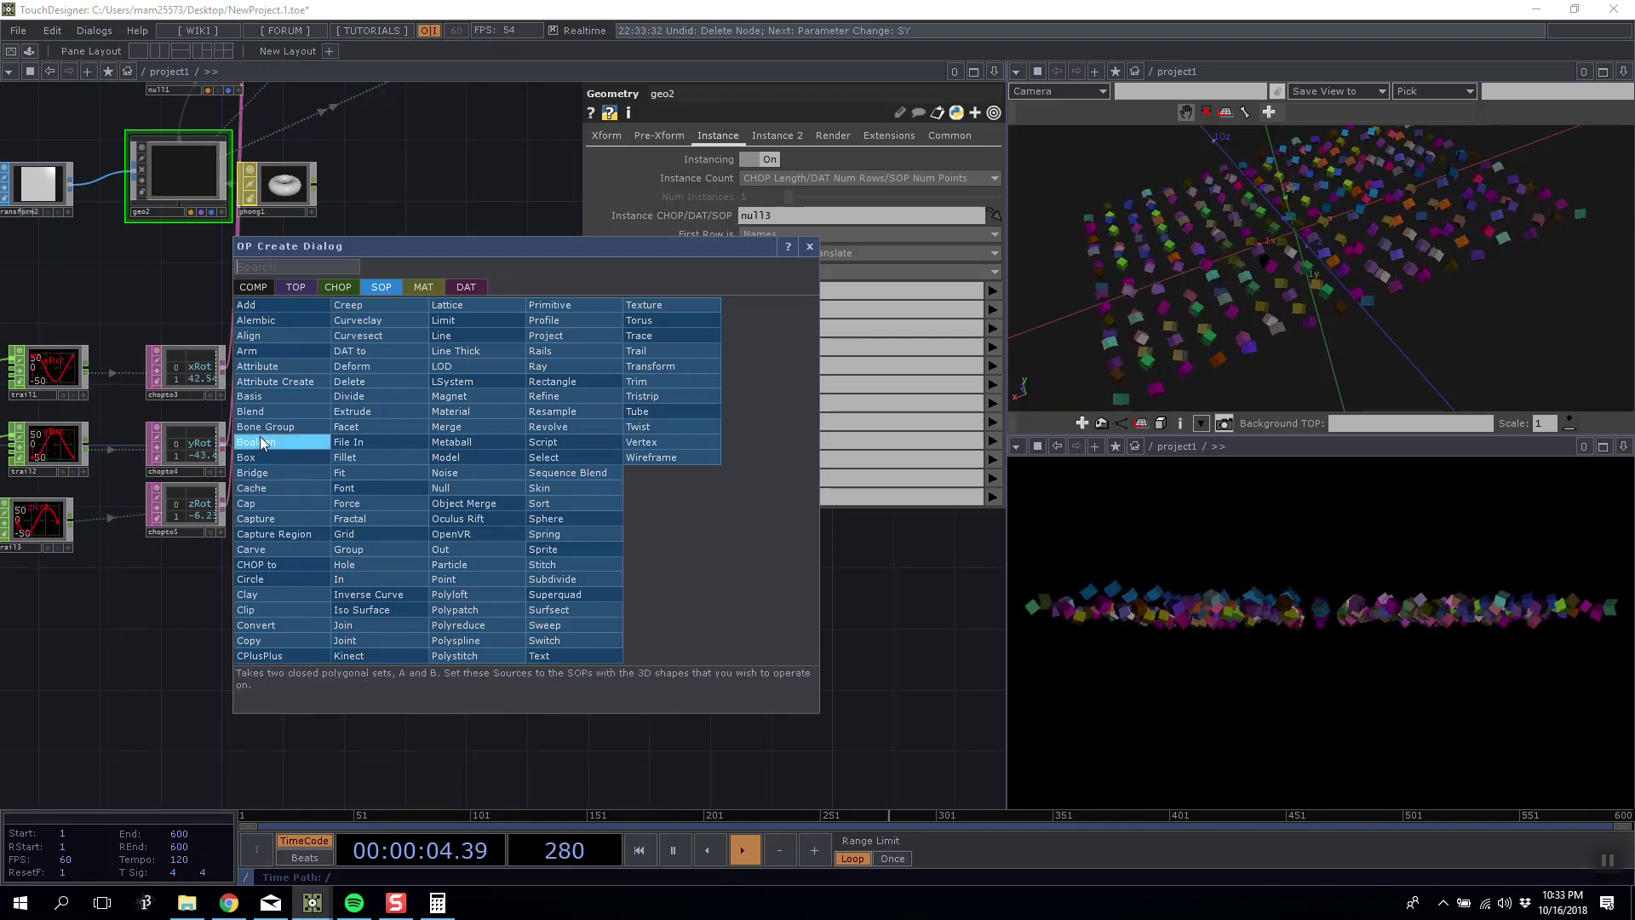
left_click(276, 460)
left_click(450, 512)
right_click(467, 506)
left_click(580, 399)
left_click(542, 511)
left_click_drag(523, 530, 451, 530)
Activate the viewers of transform3 and box2 and set transform3's X translate to 4.
scroll(451, 531, "up", 5)
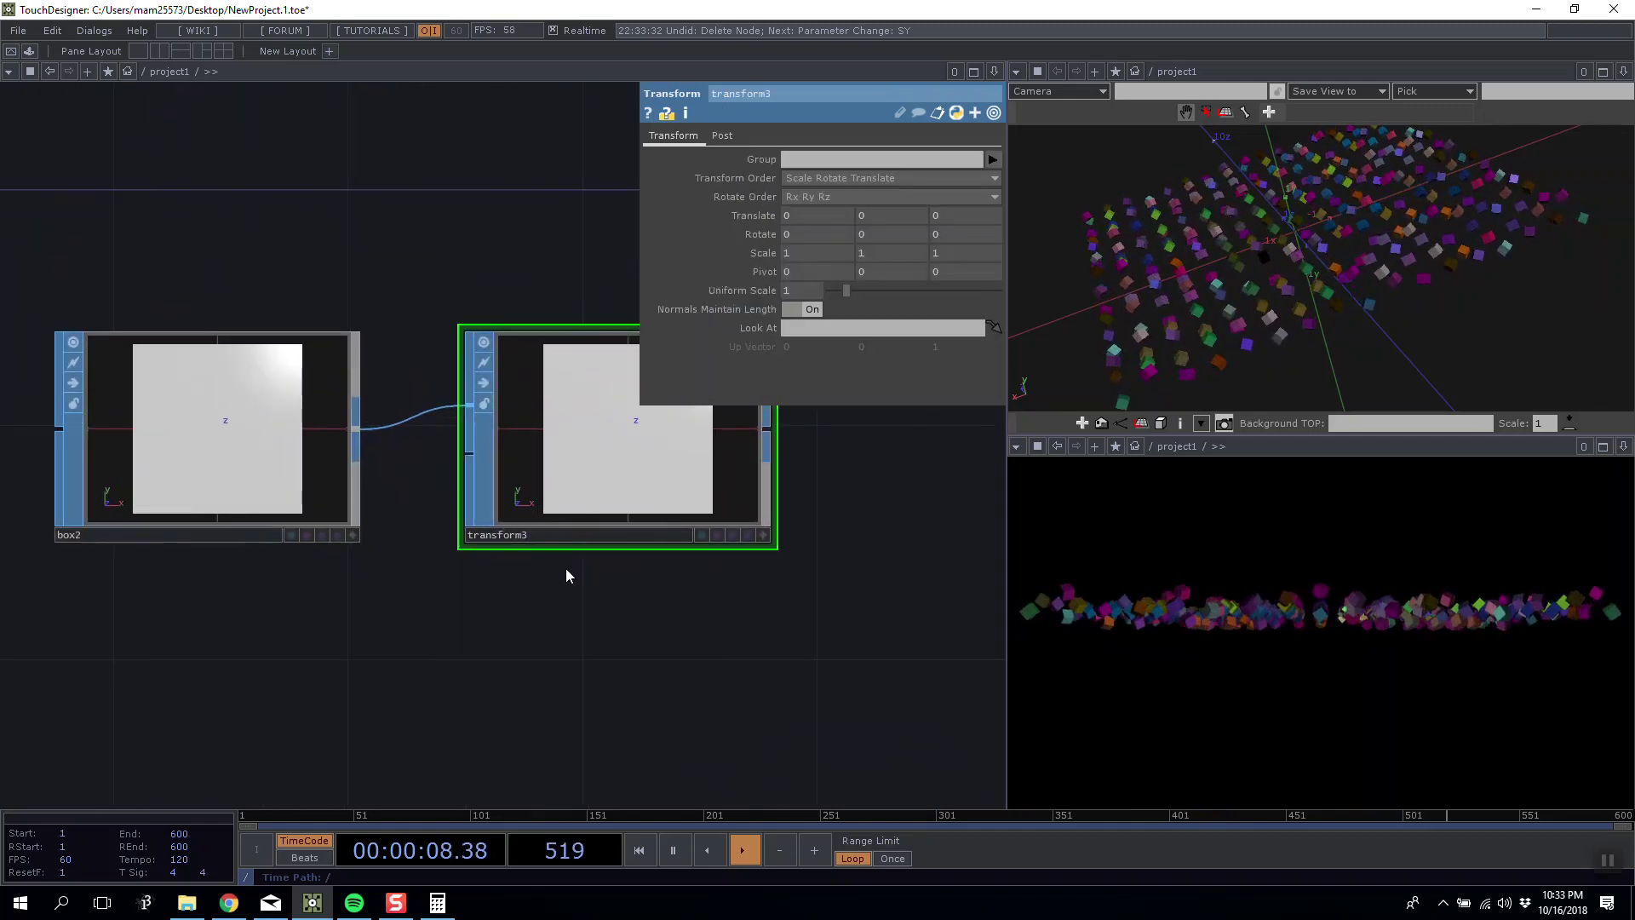
scroll(522, 573, "down", 2)
left_click(722, 580)
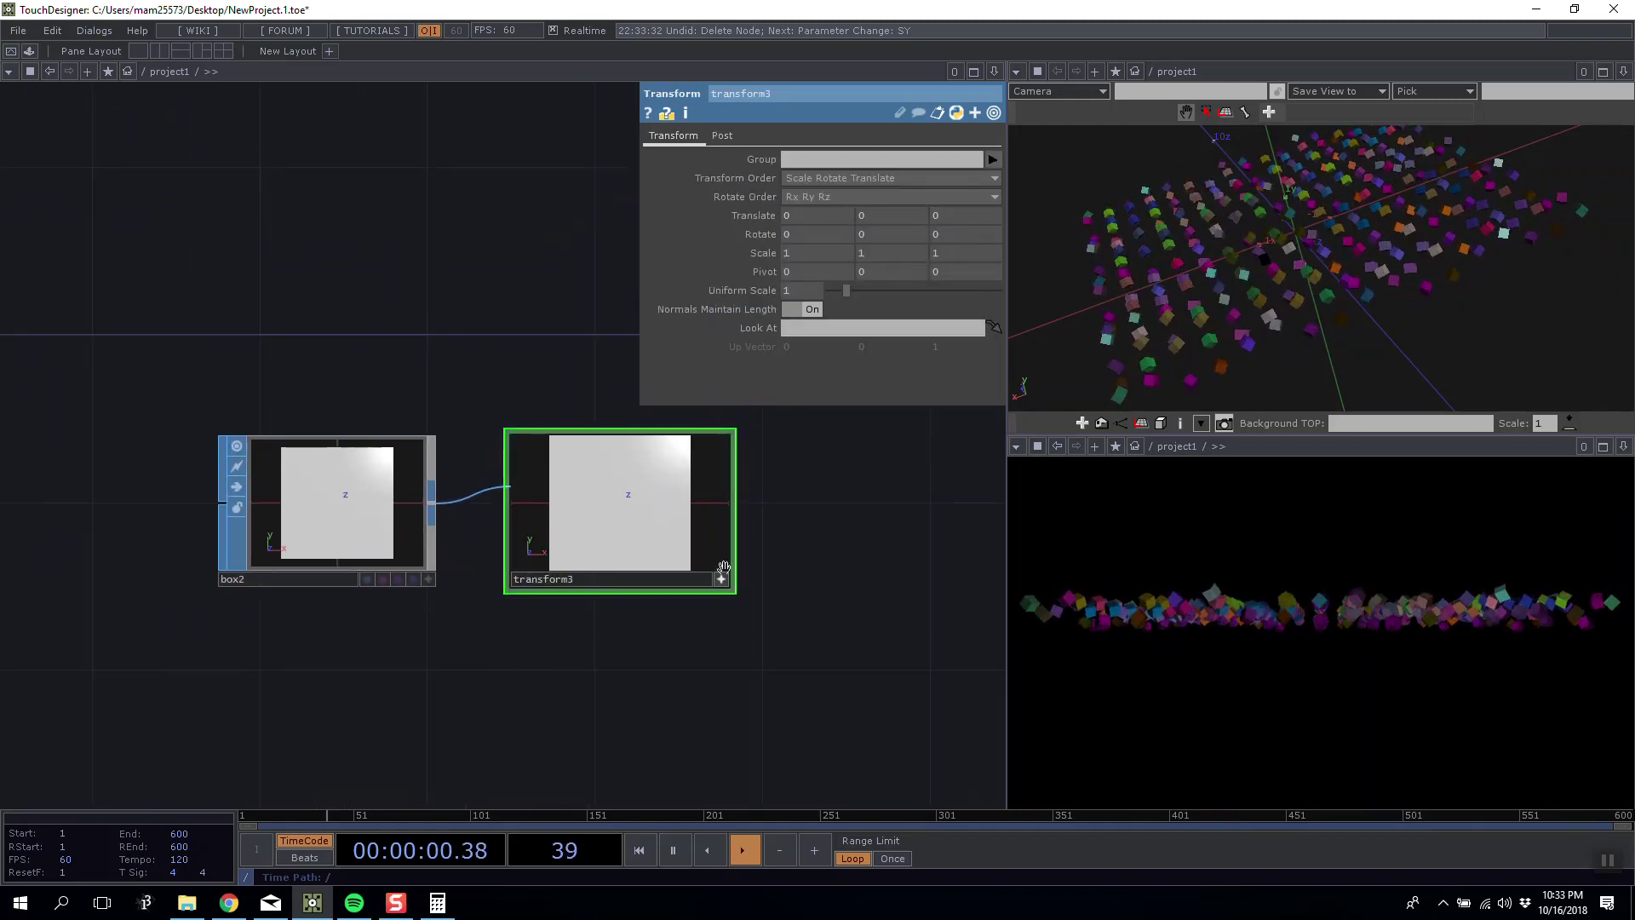
scroll(647, 514, "down", 5)
left_click(429, 579)
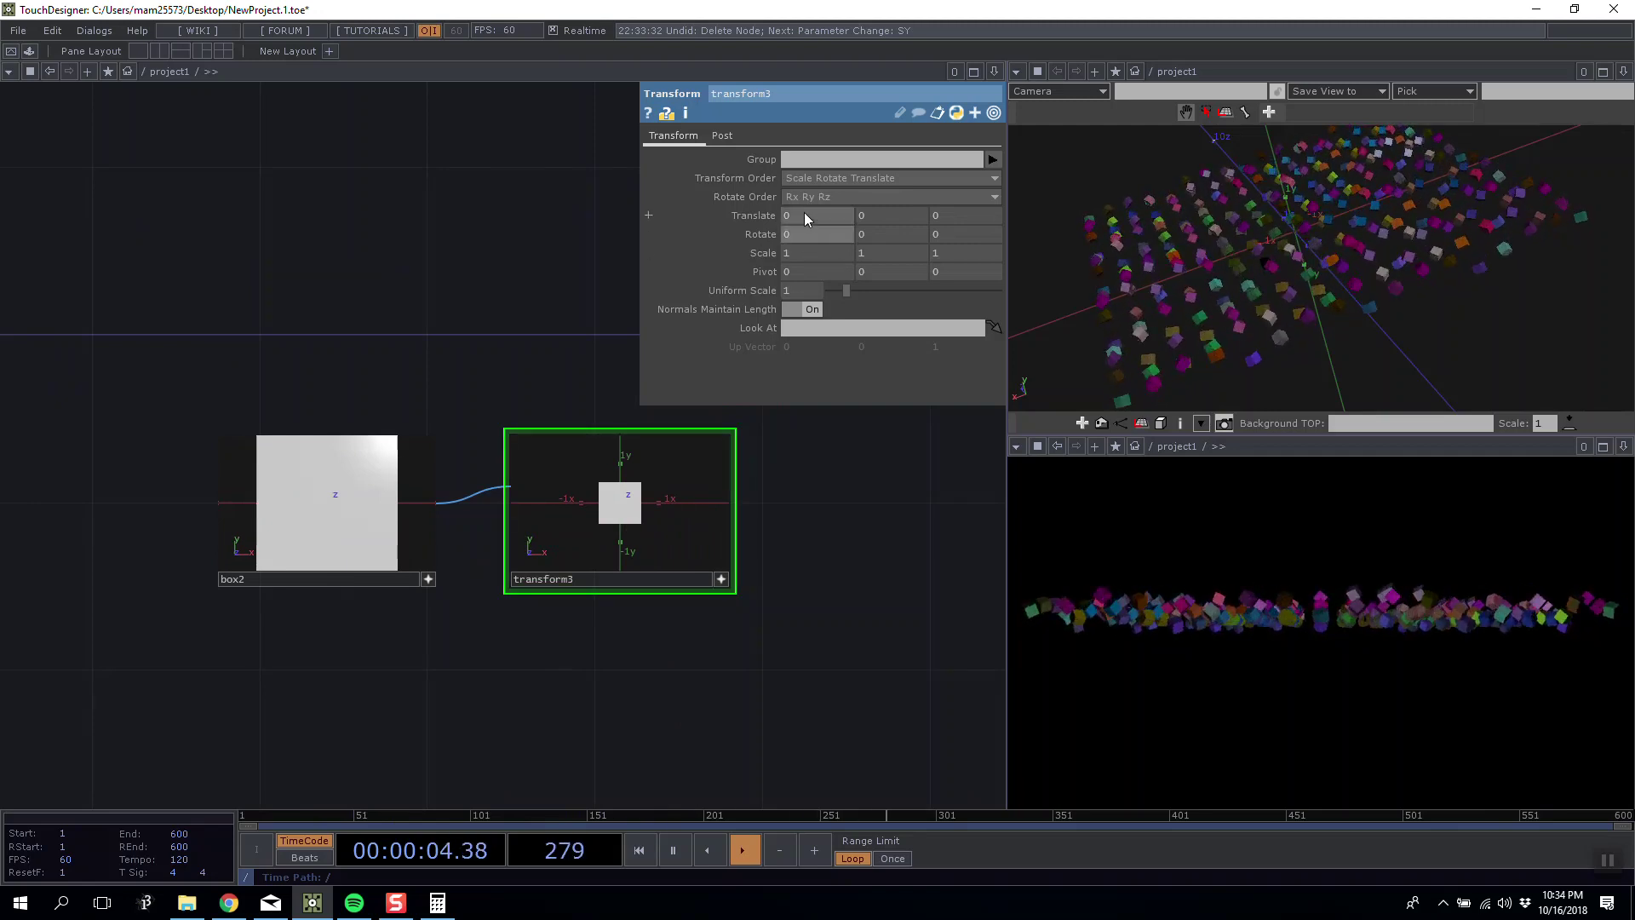
middle_click_drag(809, 232, 815, 206)
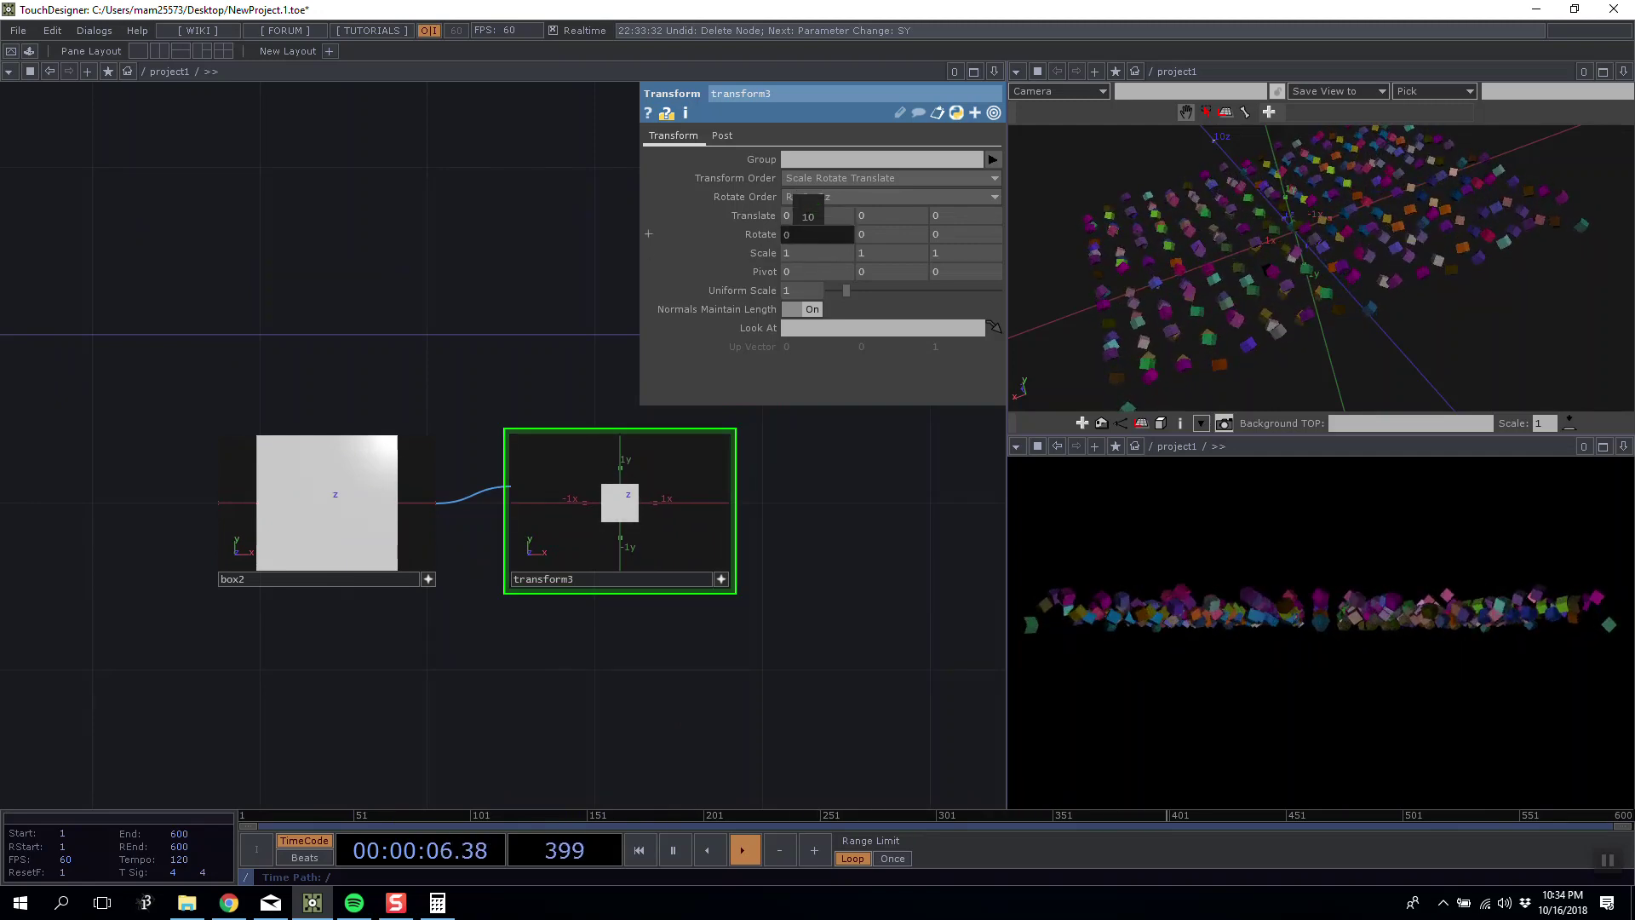
mouse_move(814, 186)
middle_mouse_down()
mouse_move(814, 228)
mouse_move(817, 184)
middle_mouse_up()
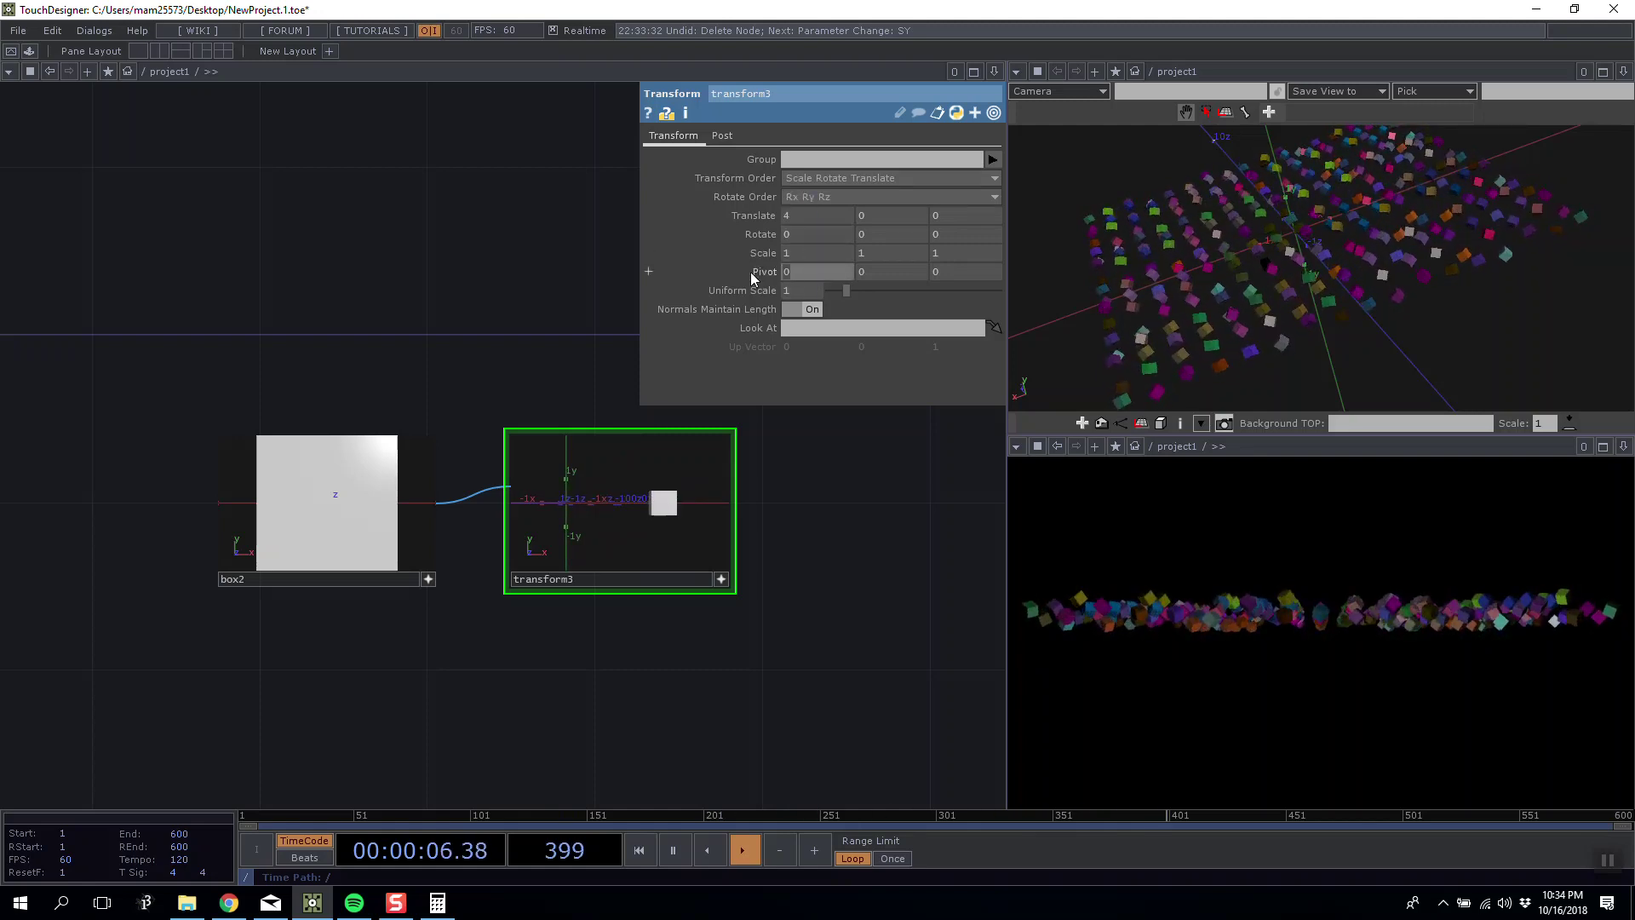
Set transform3's X rotate to 0 and X pivot to -4, and sweep its Y rotation through 350 around the pivot.
middle_click_drag(802, 216, 841, 242)
left_click_drag(820, 233, 772, 232)
type("0")
key("Return")
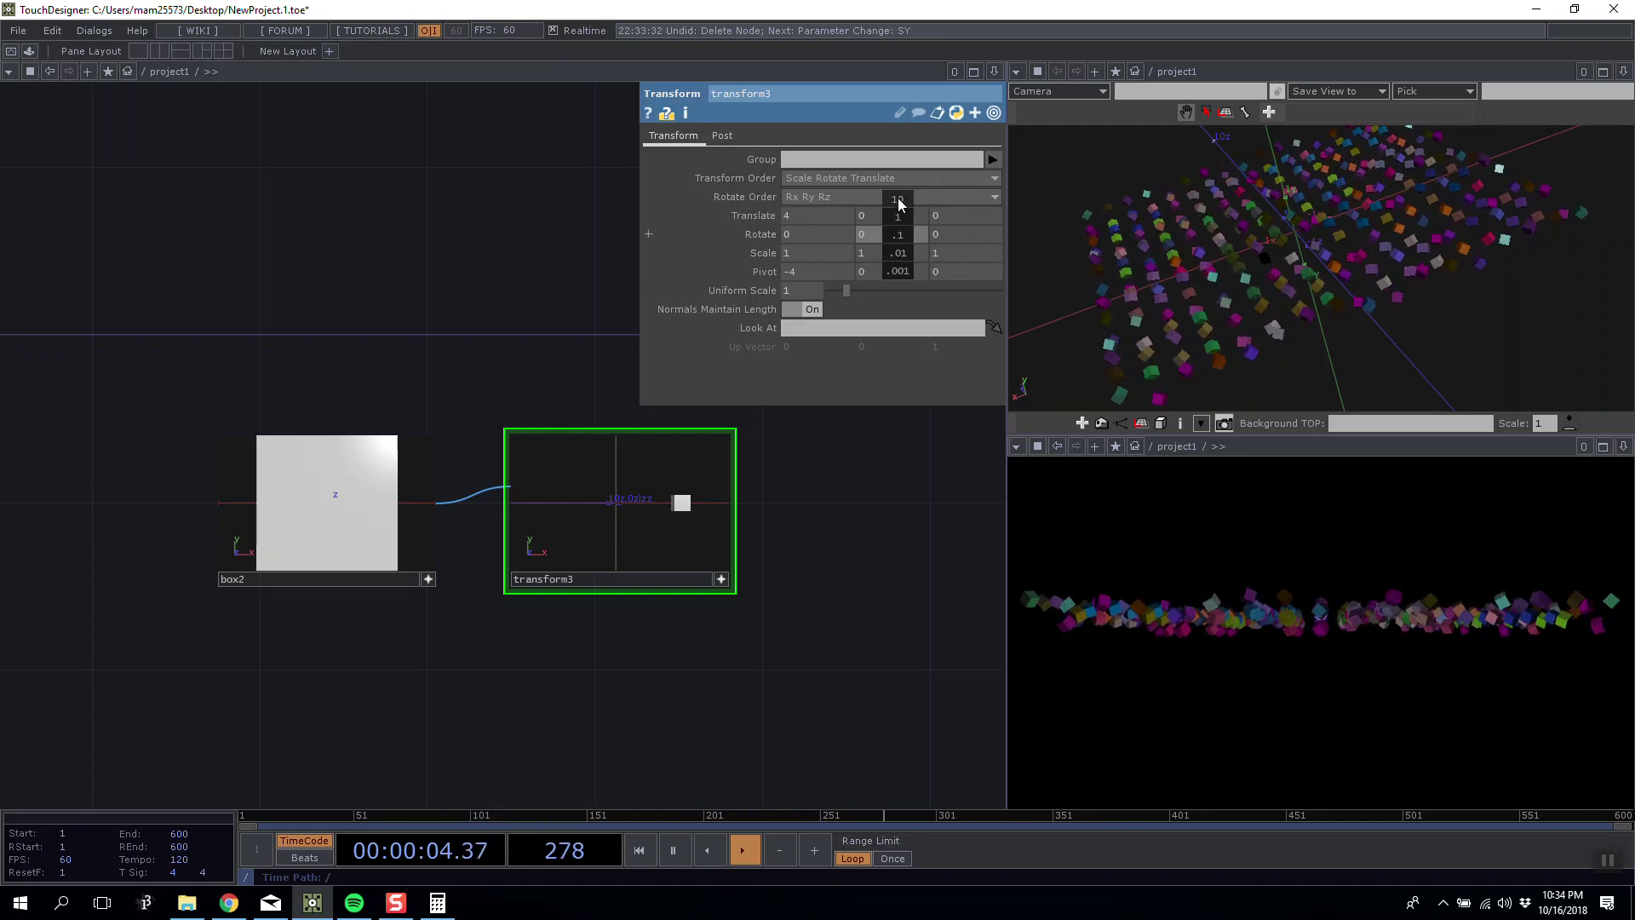
middle_click_drag(898, 213, 899, 213)
mouse_move(644, 526)
left_mouse_down()
mouse_move(621, 535)
mouse_move(636, 554)
left_mouse_up()
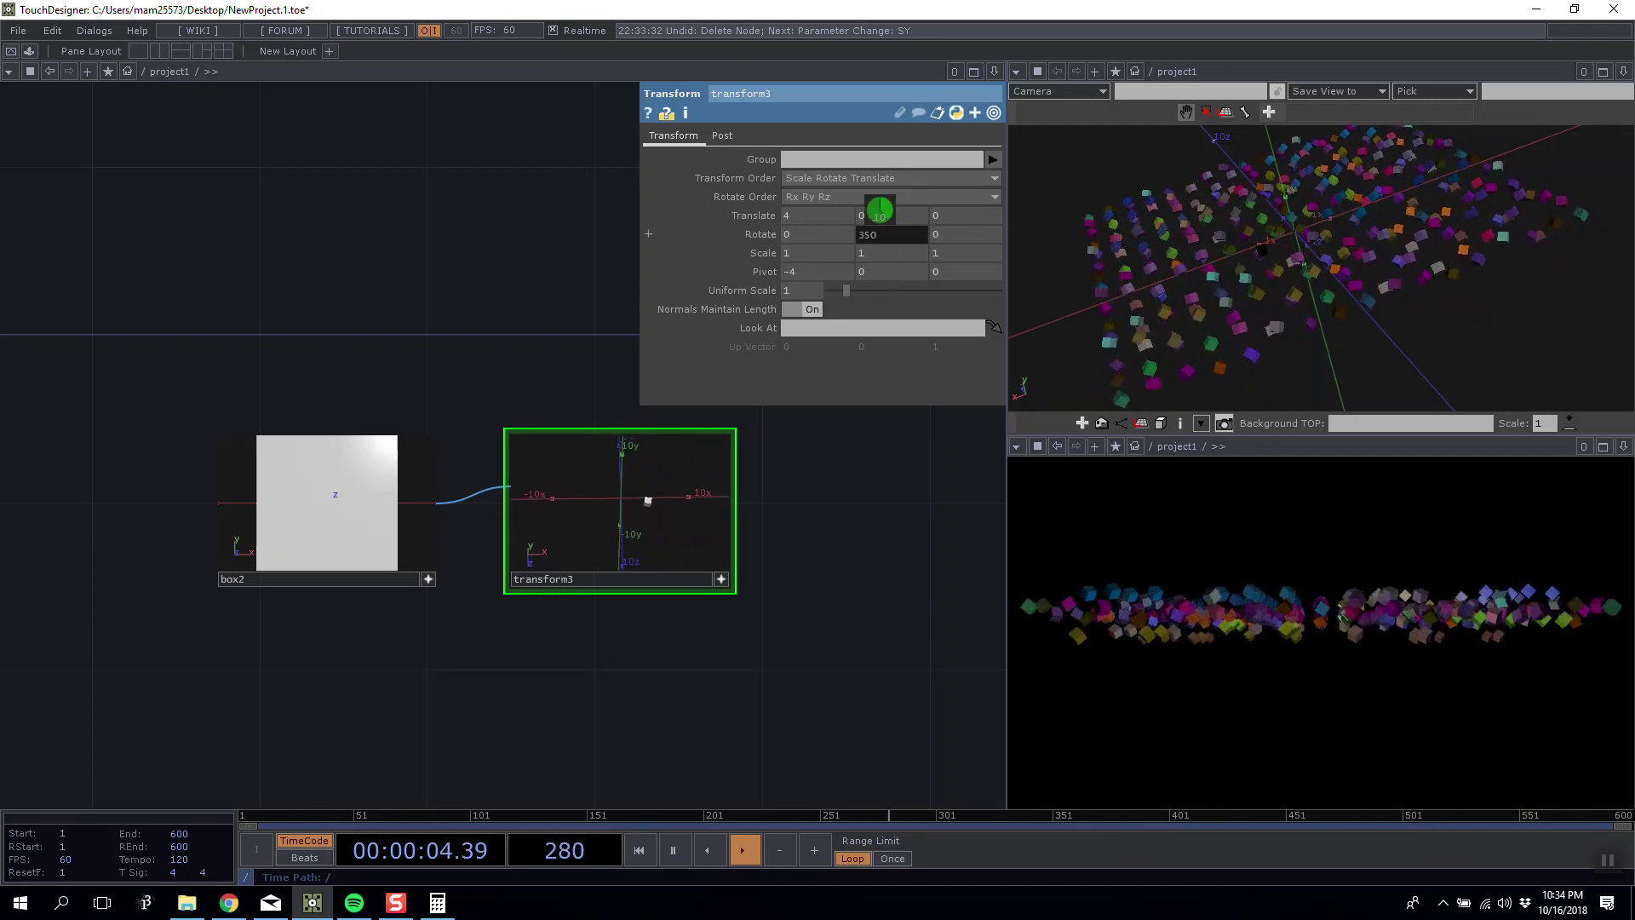
left_click_drag(880, 213, 937, 213)
Delete the box2 and transform3 demonstration nodes.
left_click_drag(805, 687, 213, 419)
key("Delete")
key("h")
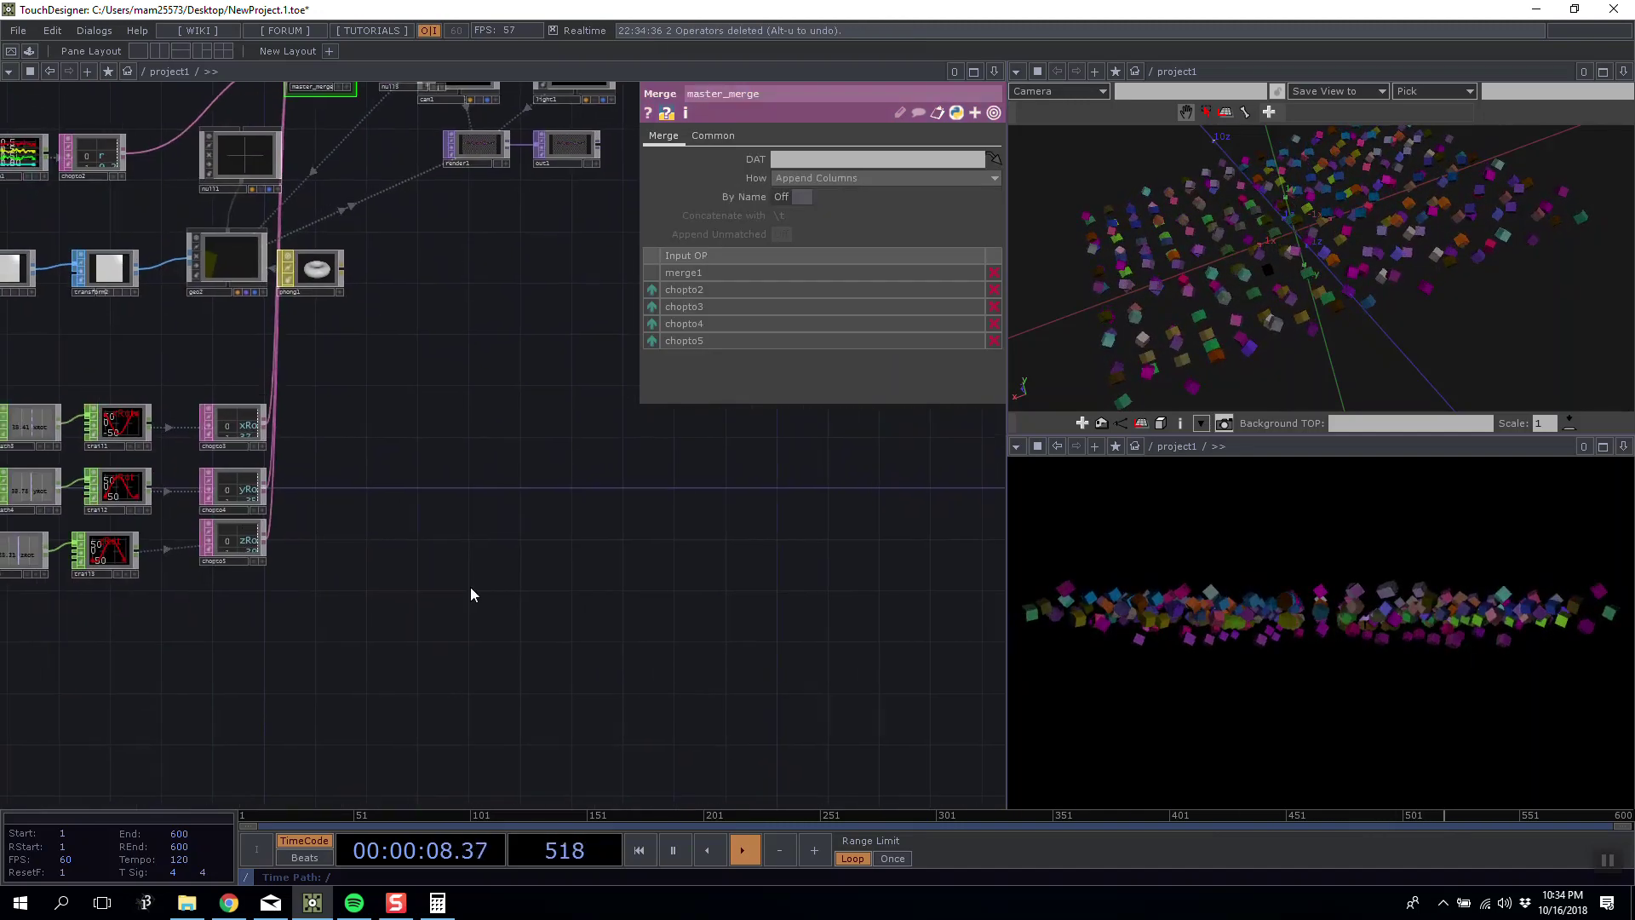
Open transform2's parameters and examine the rotation chains and the whole instanced grid in the 3D view.
middle_click_drag(469, 374, 516, 364)
left_click(522, 351)
left_click_drag(517, 433, 303, 408)
left_click(417, 345)
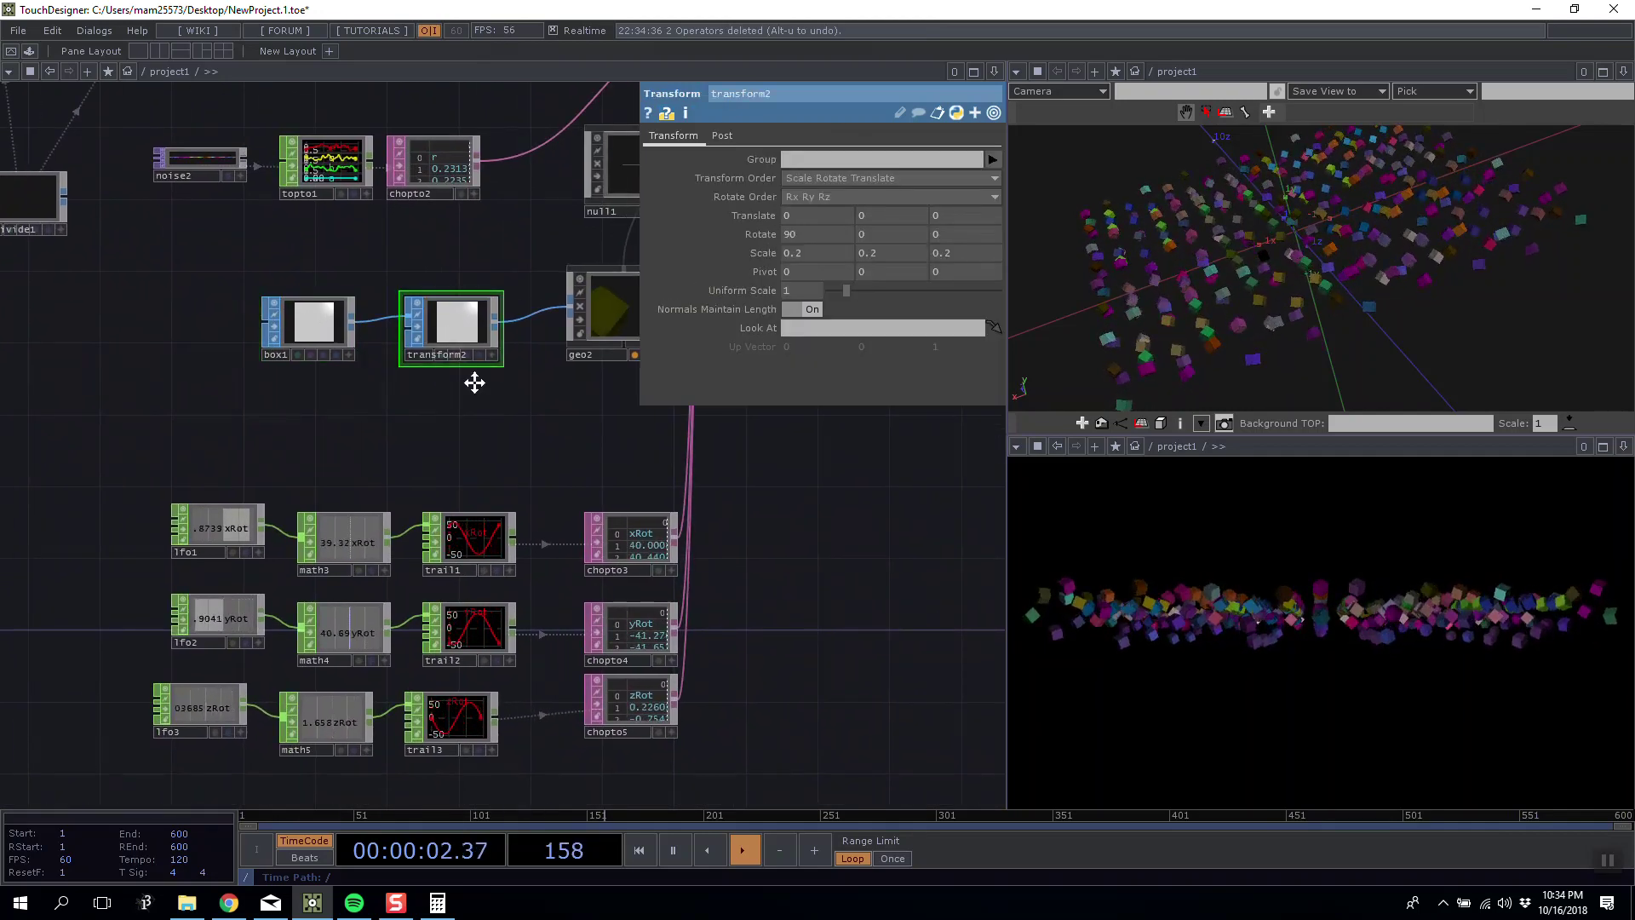
scroll(475, 375, "down", 2)
scroll(457, 354, "down", 5)
left_click_drag(426, 379, 462, 350)
scroll(462, 350, "up", 5)
scroll(463, 350, "down", 4)
scroll(440, 356, "up", 5)
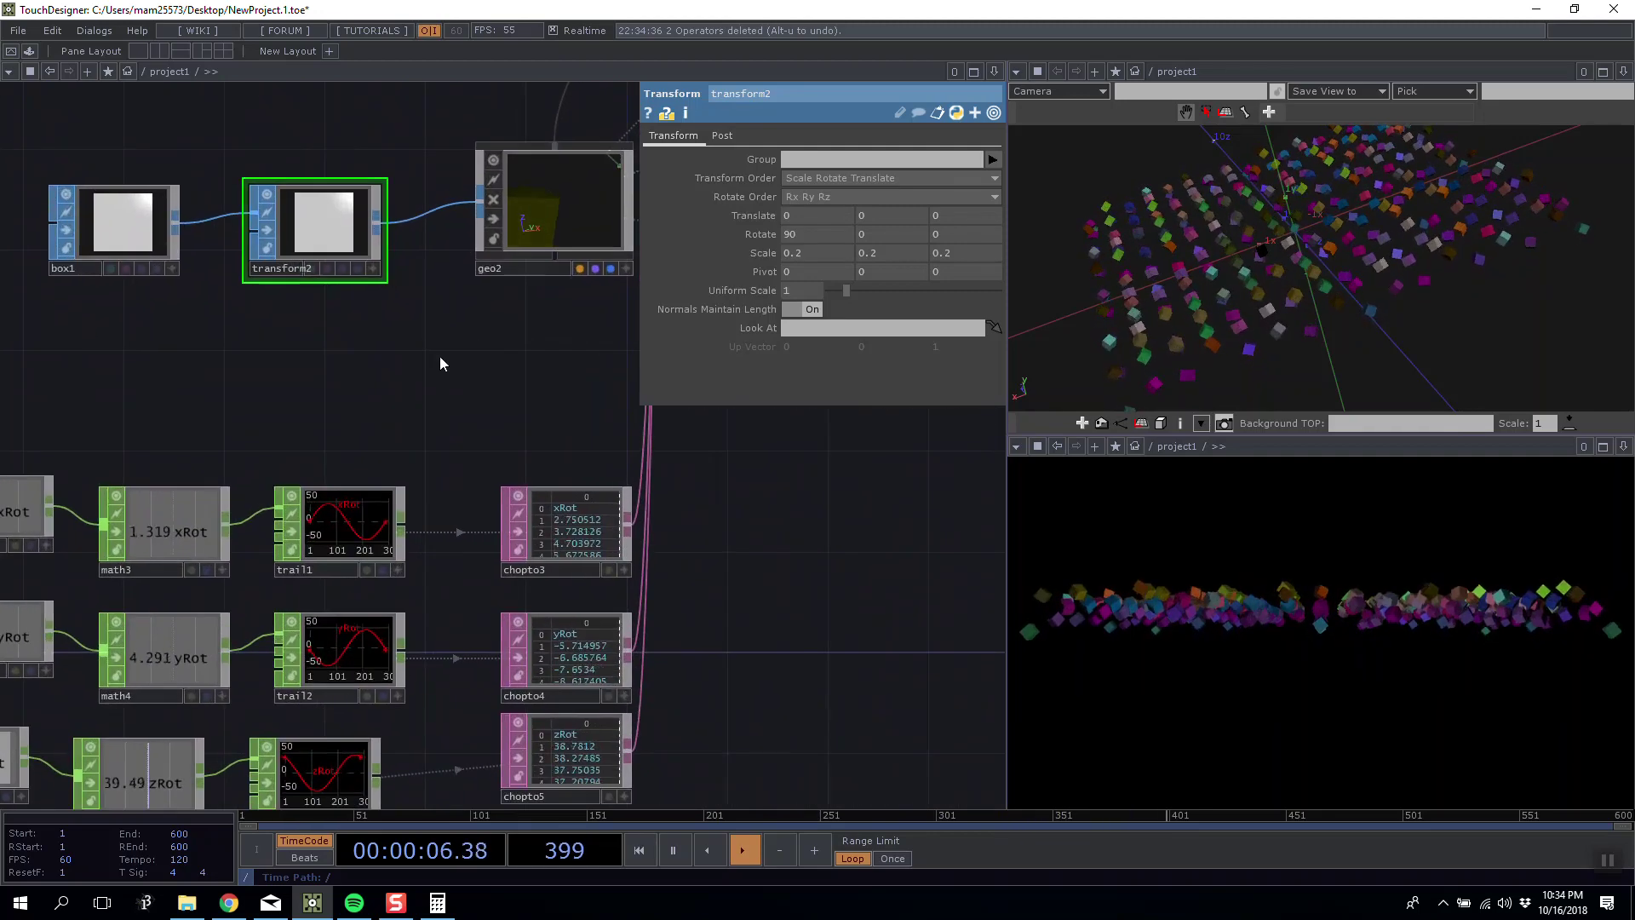
scroll(441, 380, "down", 5)
scroll(449, 376, "up", 4)
left_click_drag(1160, 220, 1269, 377)
scroll(744, 486, "down", 3)
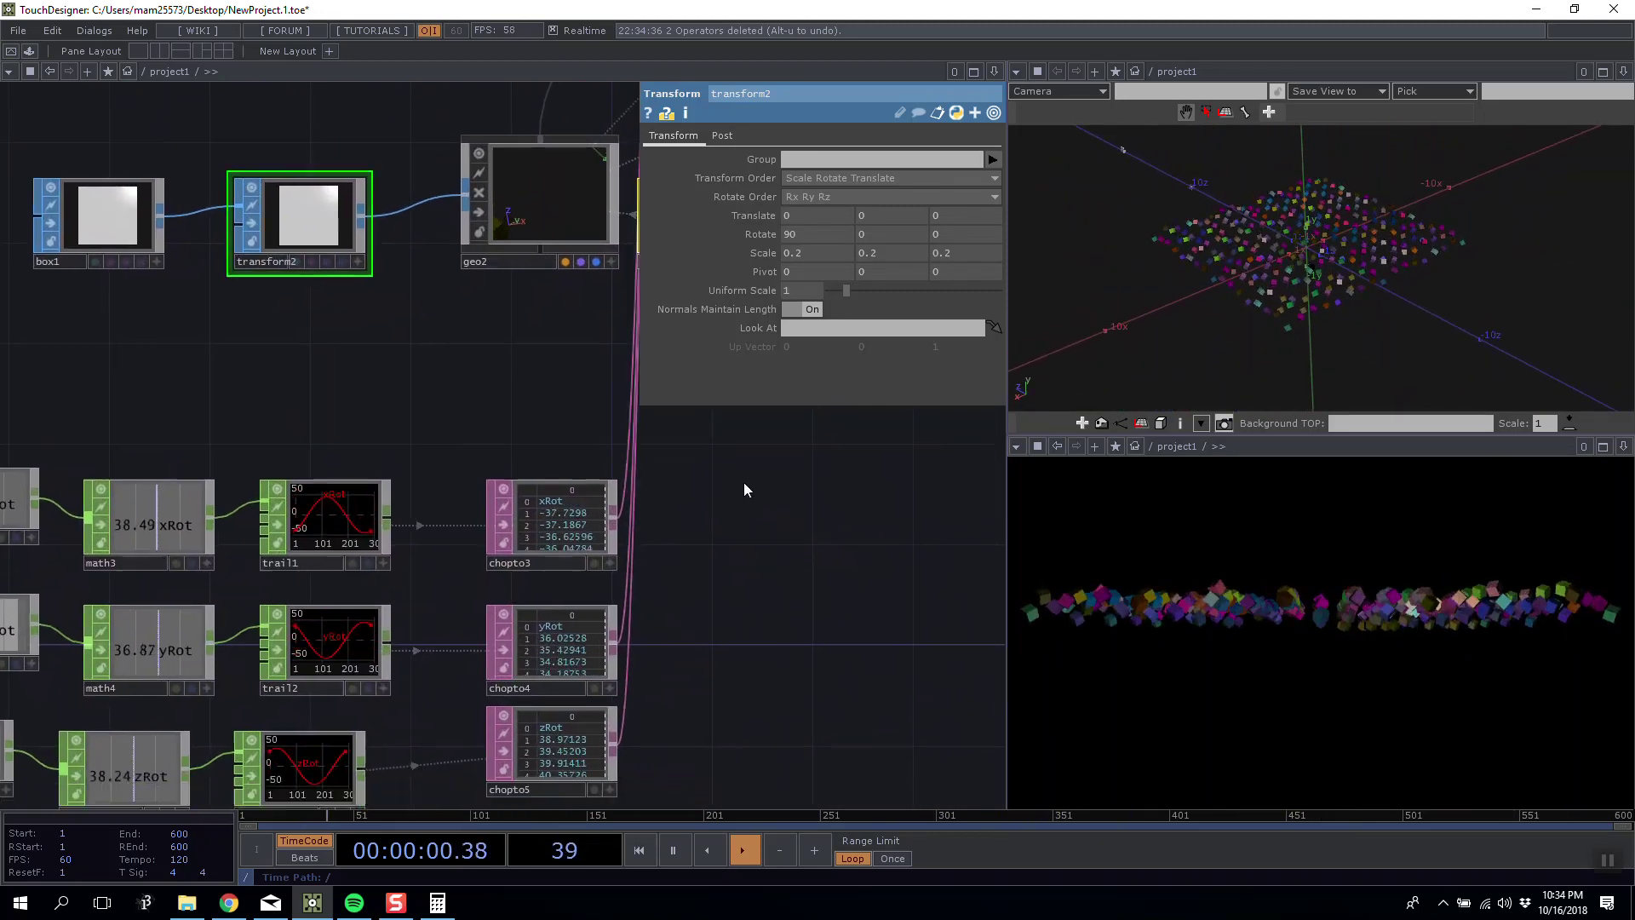
Add a new LFO CHOP in the empty space below the zRot chain.
scroll(793, 607, "down", 3)
scroll(792, 613, "up", 5)
left_click_drag(790, 579, 796, 480)
scroll(792, 490, "down", 2)
key("Tab")
left_click(180, 459)
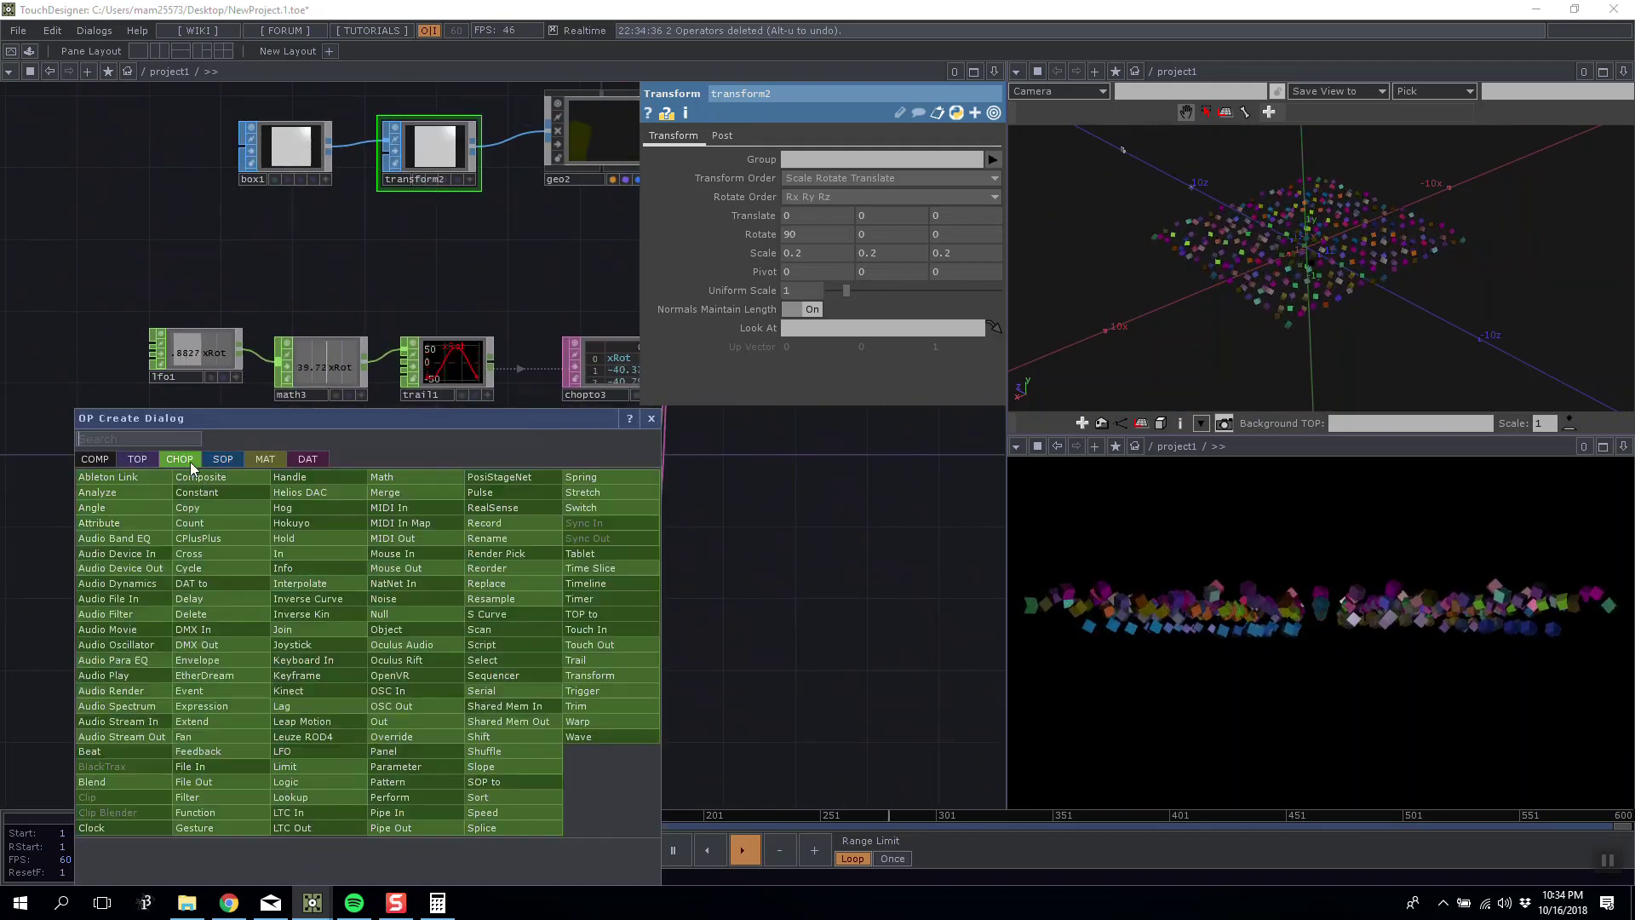
type("lfo")
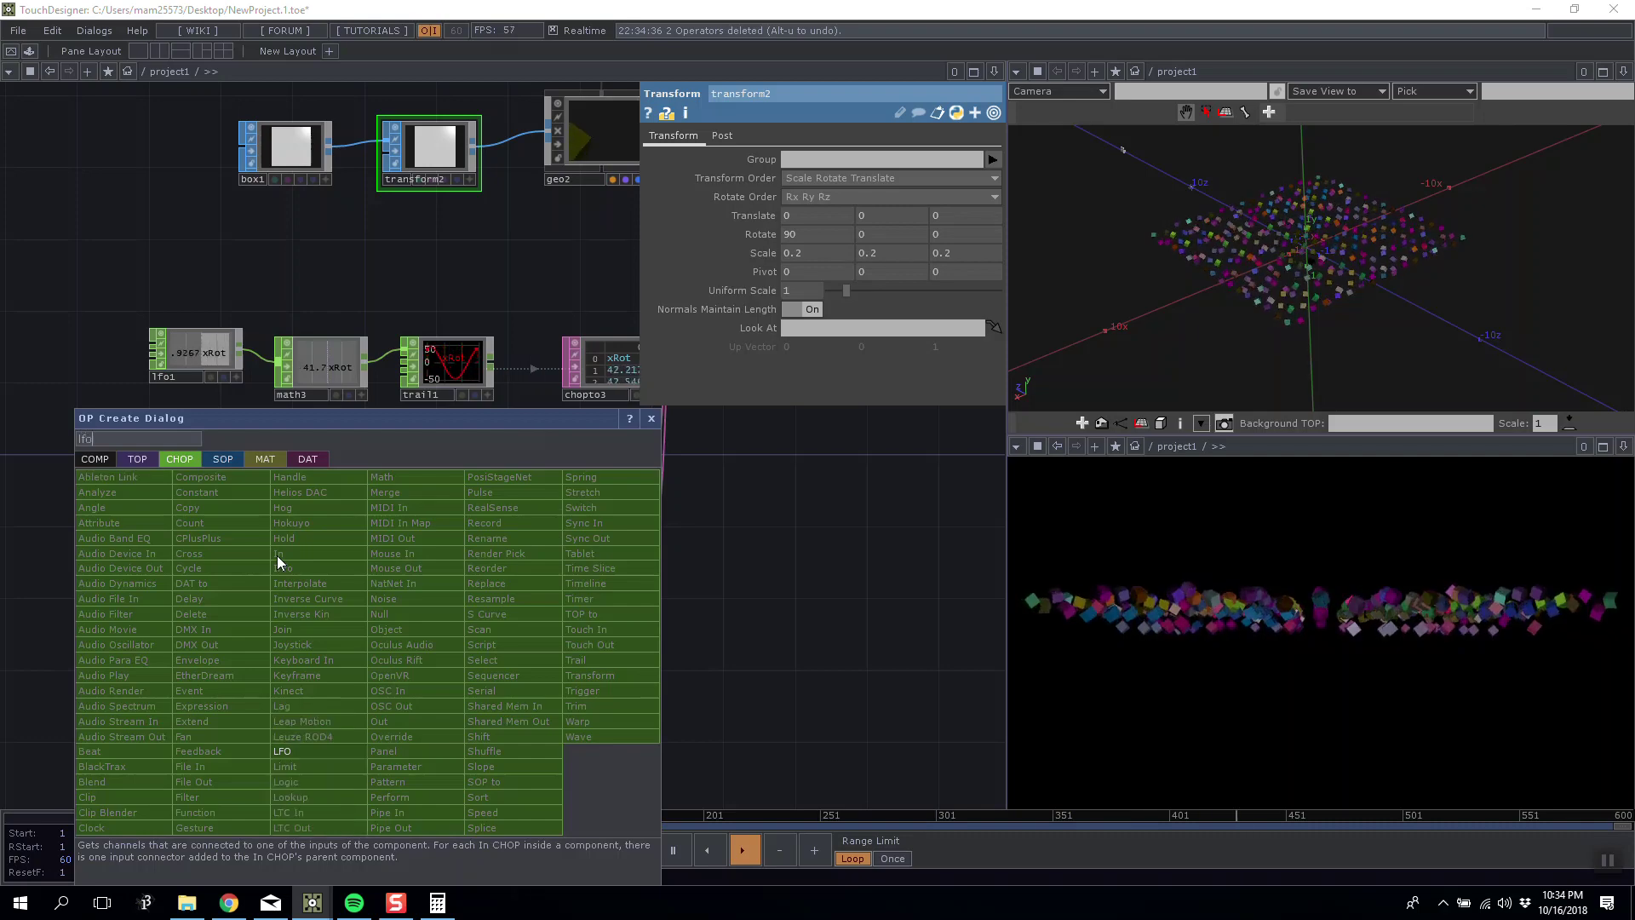
left_click(324, 753)
left_click(323, 733)
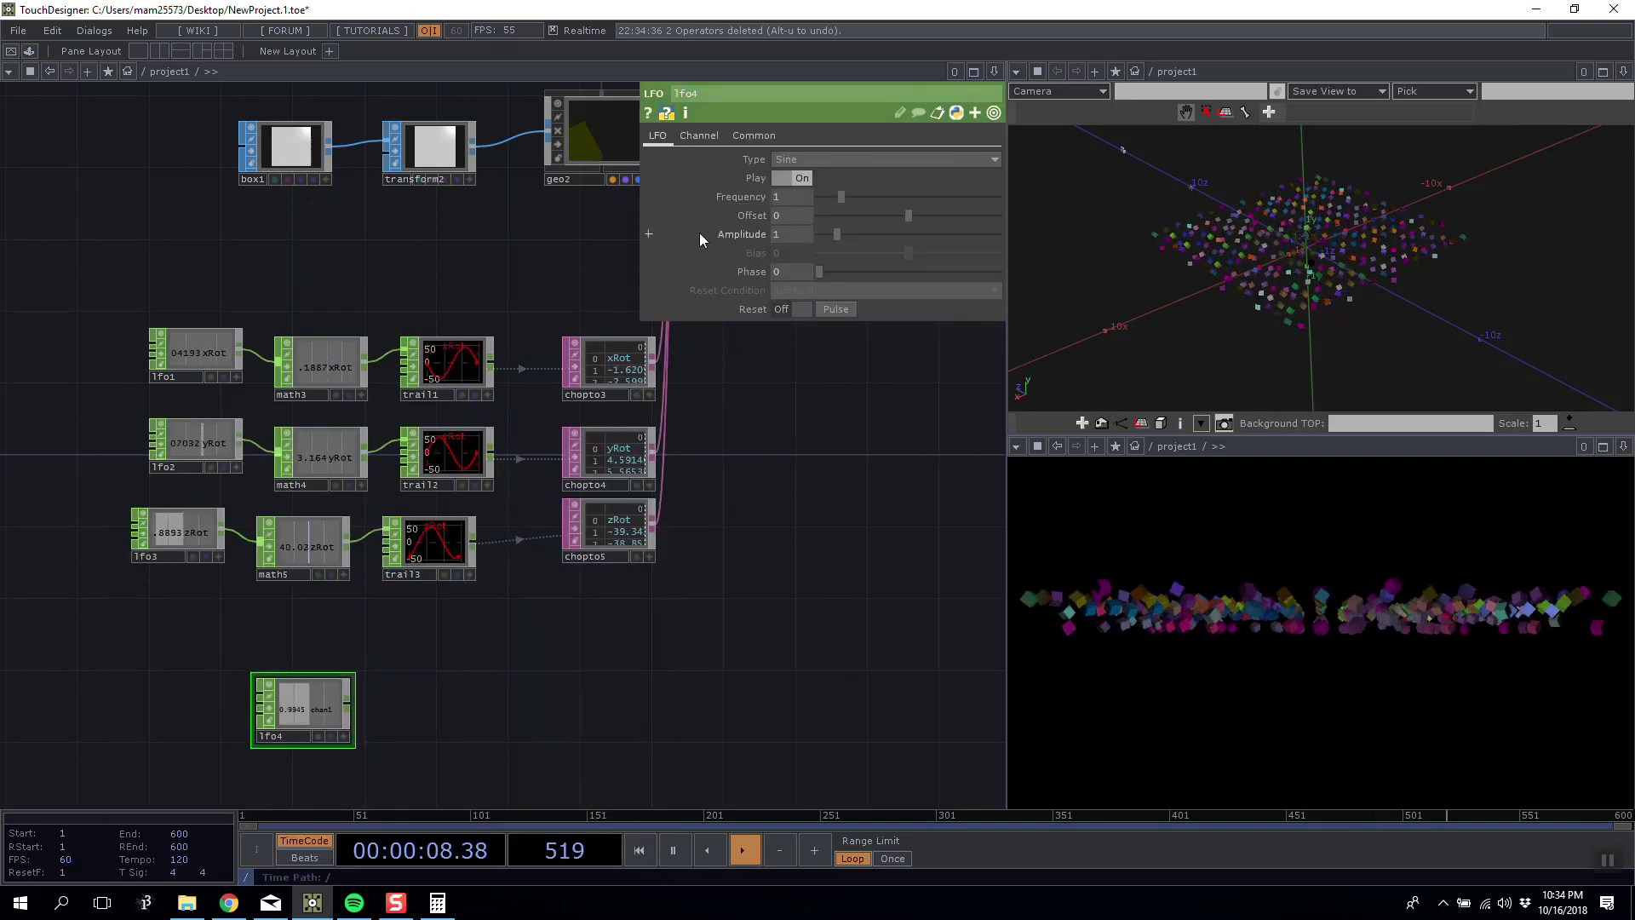
Add a Trail CHOP fed by lfo4 and set its window length to 288 samples.
right_click(353, 708)
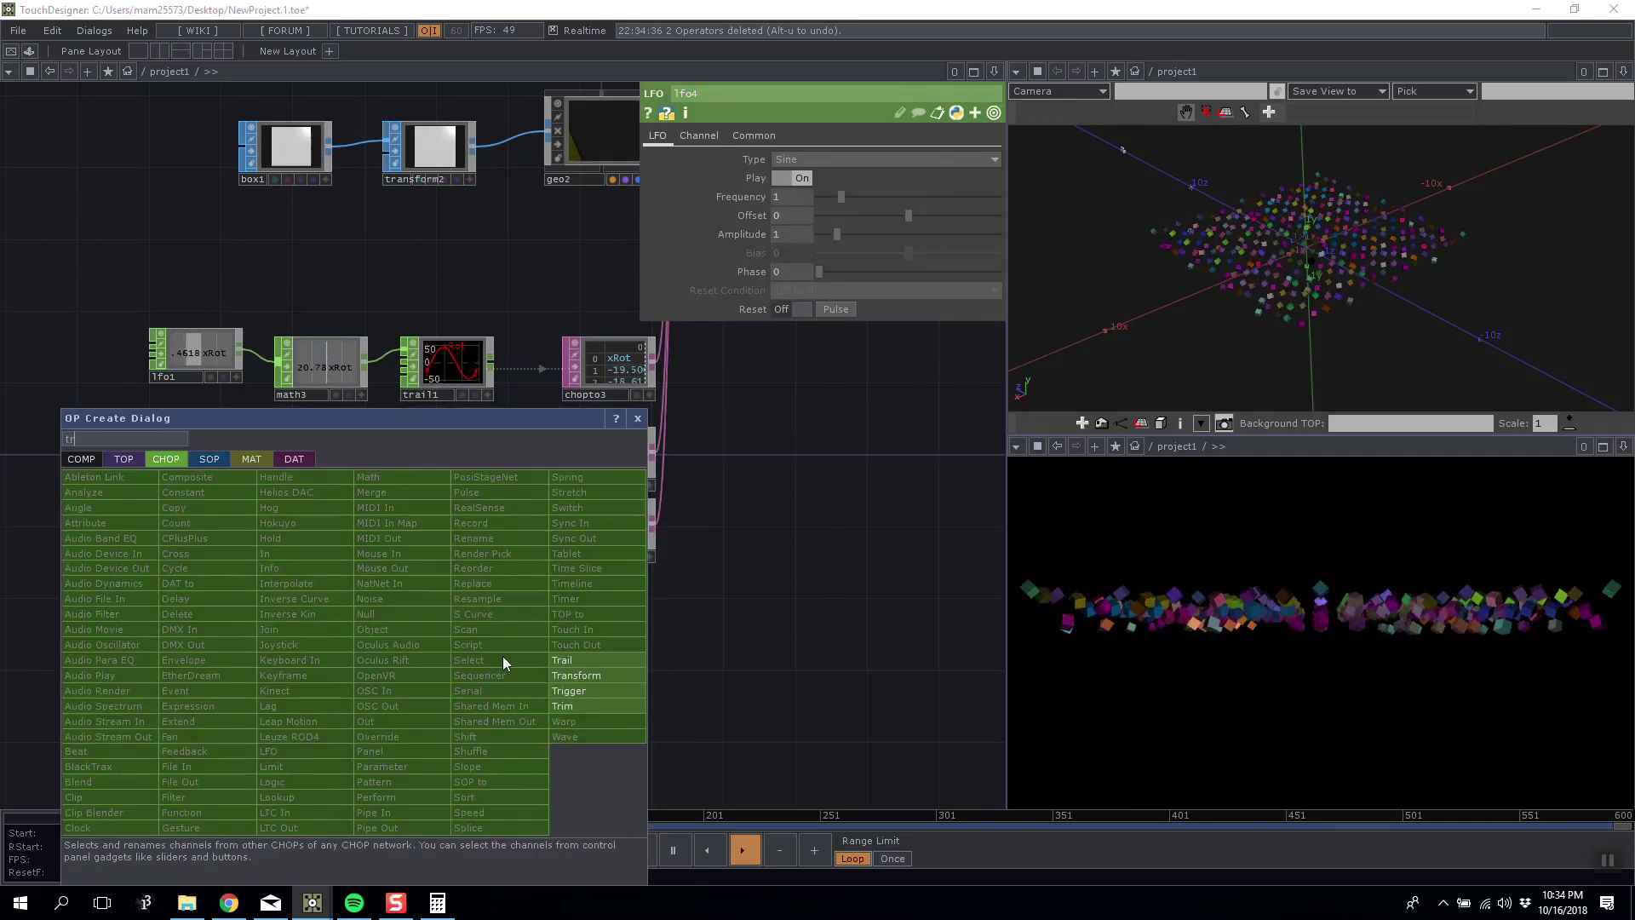
left_click(474, 656)
left_click(474, 703)
left_click(979, 197)
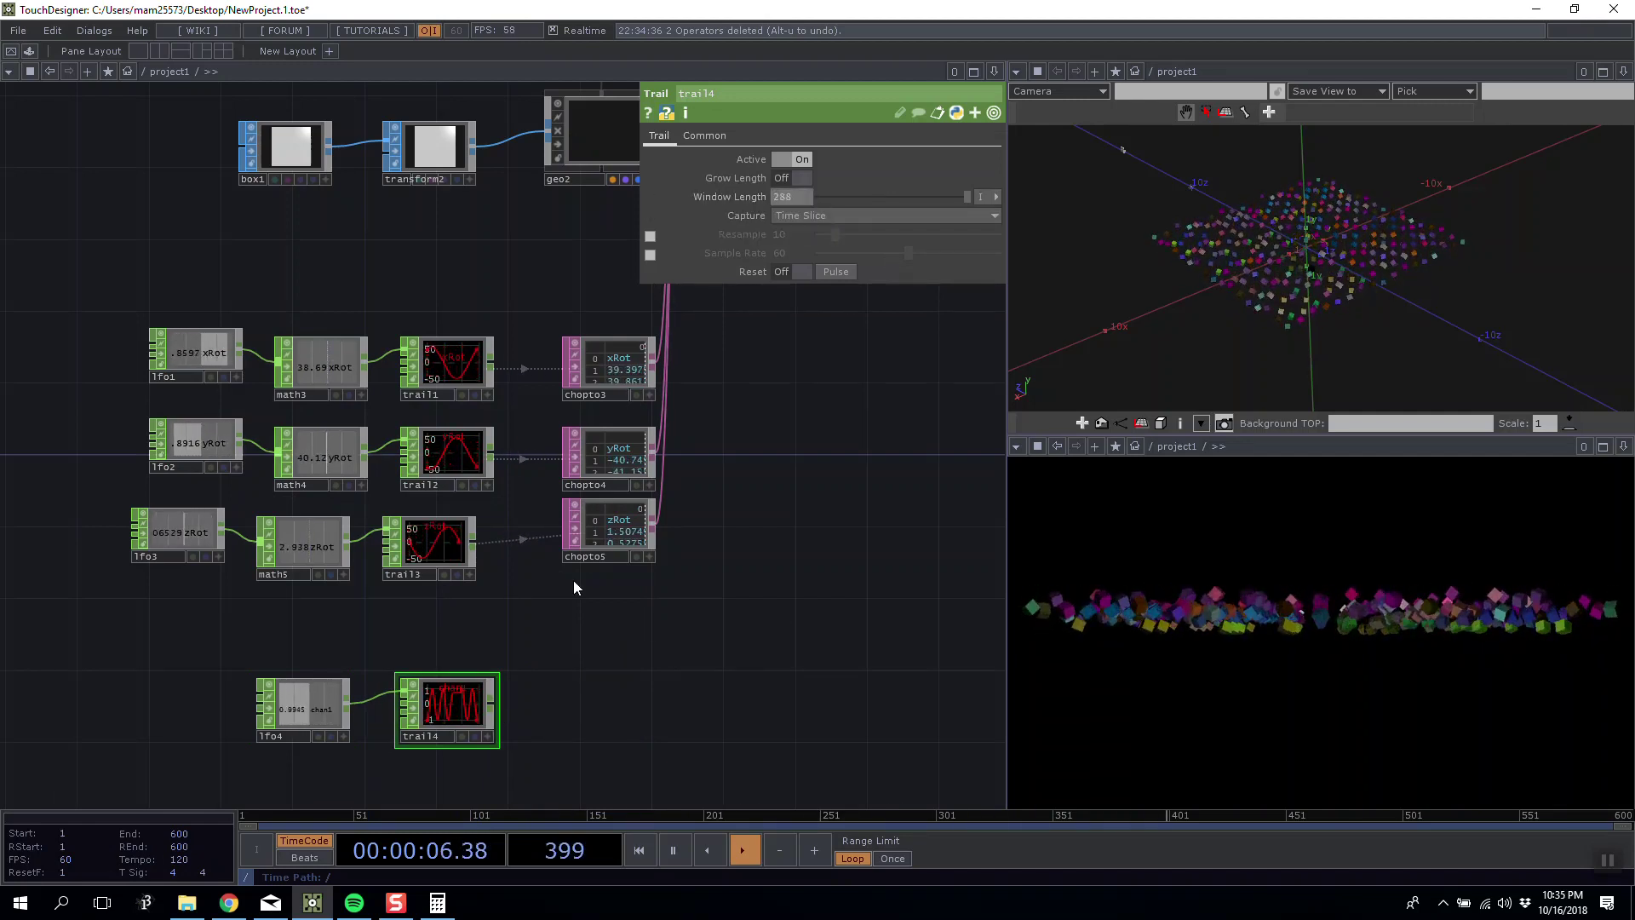
Duplicate the zRot CHOP to DAT, place the copy beside trail4 and make it read trail4.
left_click(600, 514)
key("ctrl+c")
key("ctrl+v")
left_click_drag(595, 653, 552, 692)
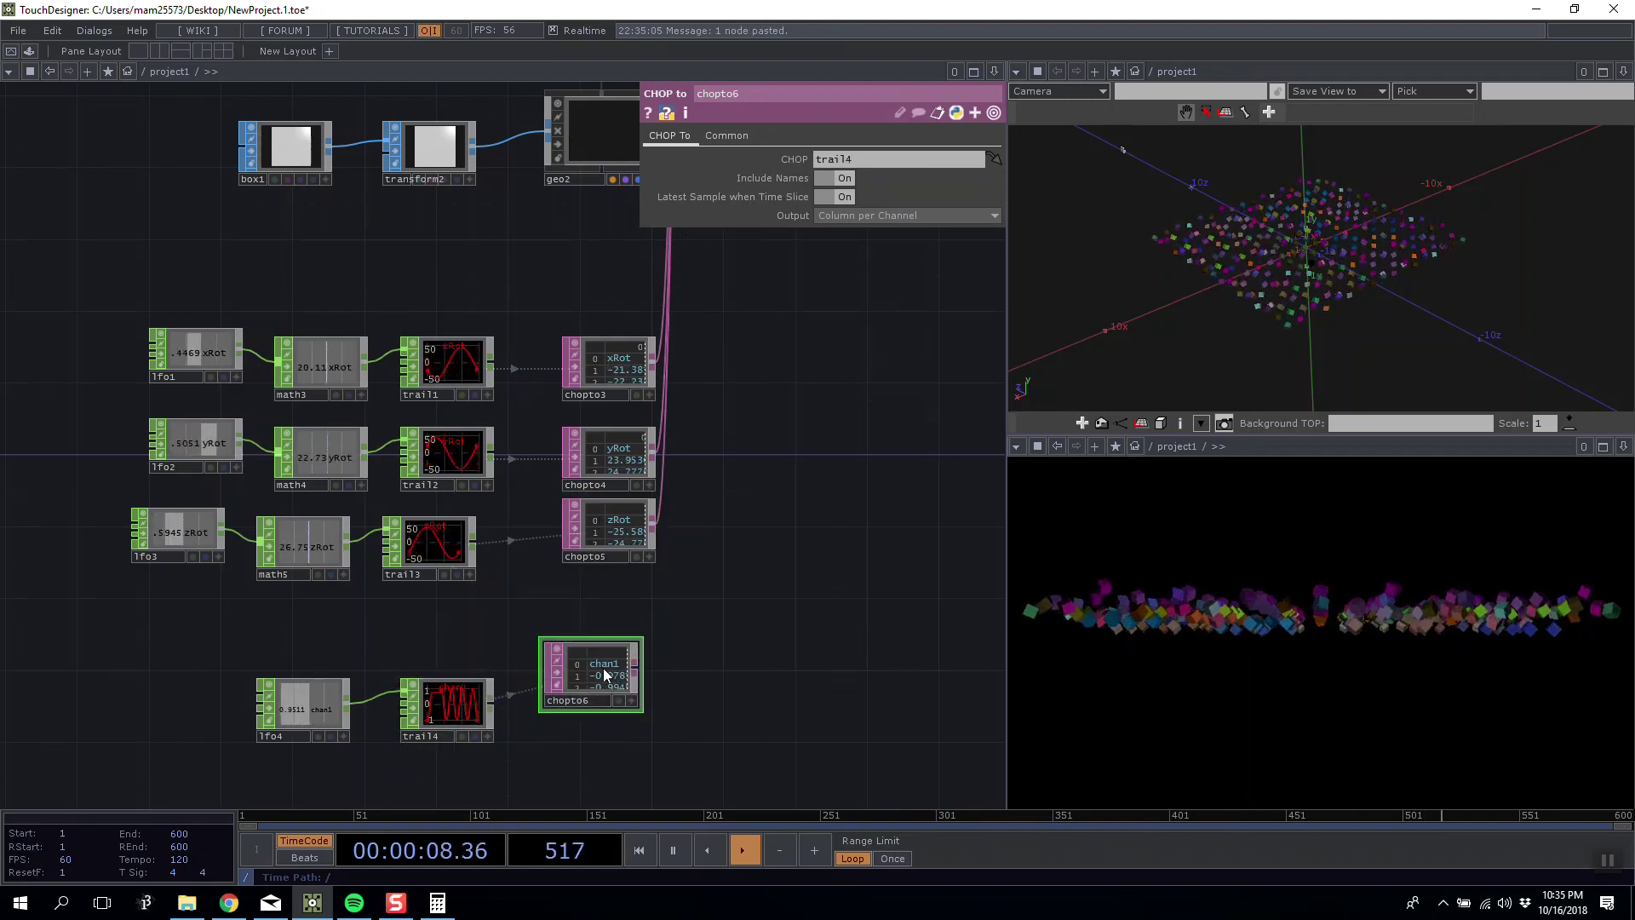
Name lfo4's channel pivot and set its frequency to 0.1.
left_click(288, 697)
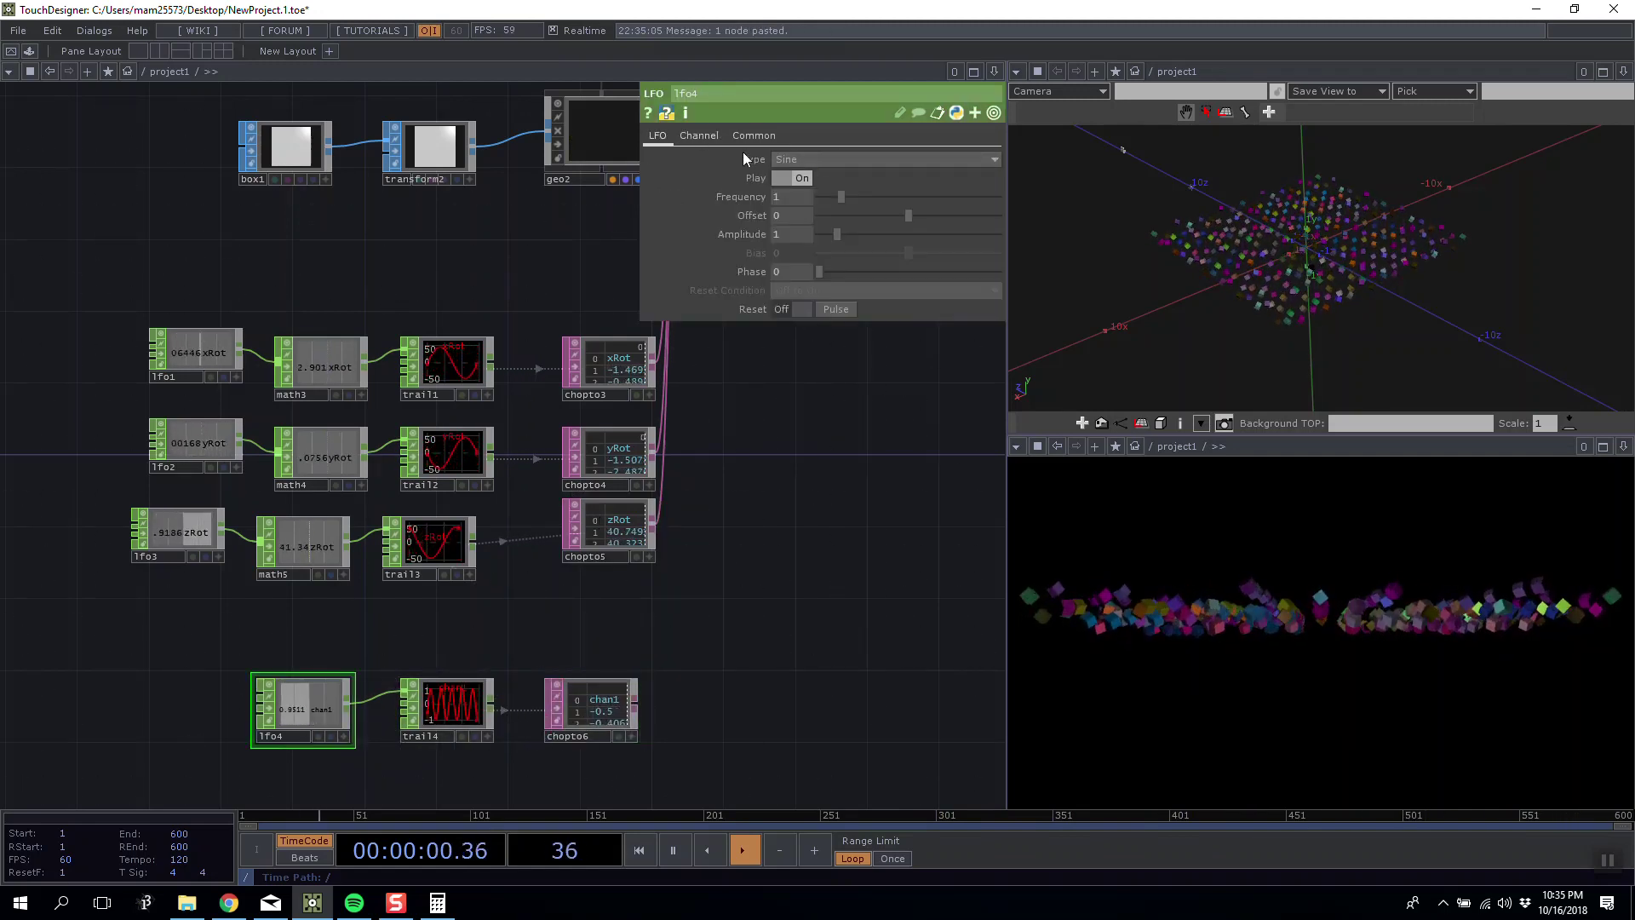
left_click(699, 136)
type("pivot")
key("Return")
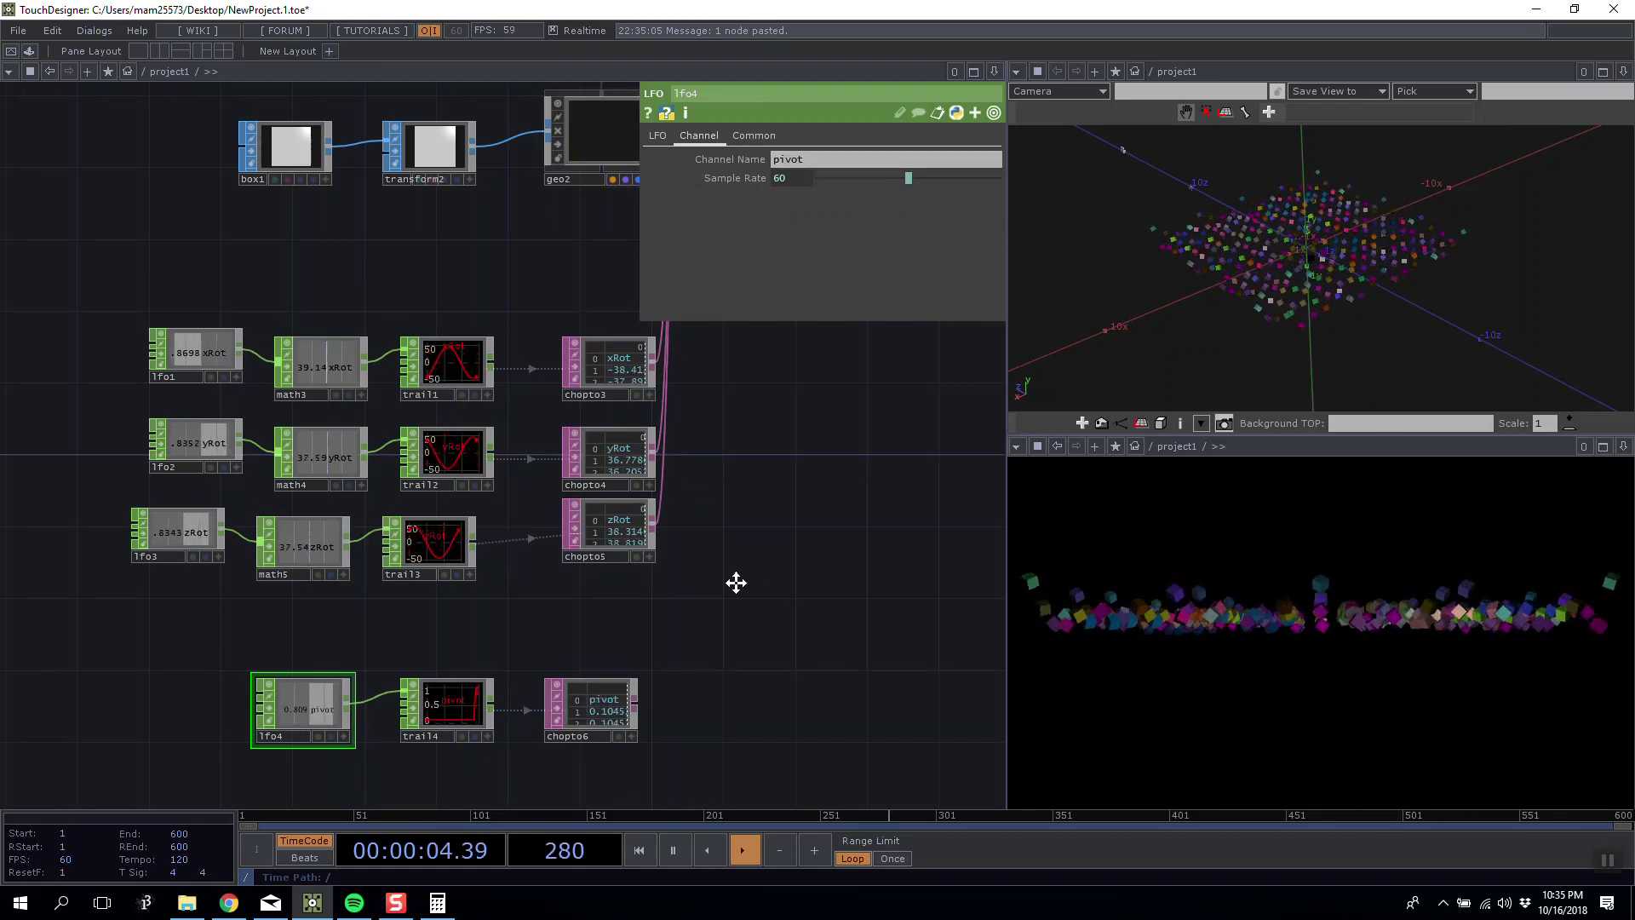
left_click_drag(783, 584, 686, 588)
left_click(658, 136)
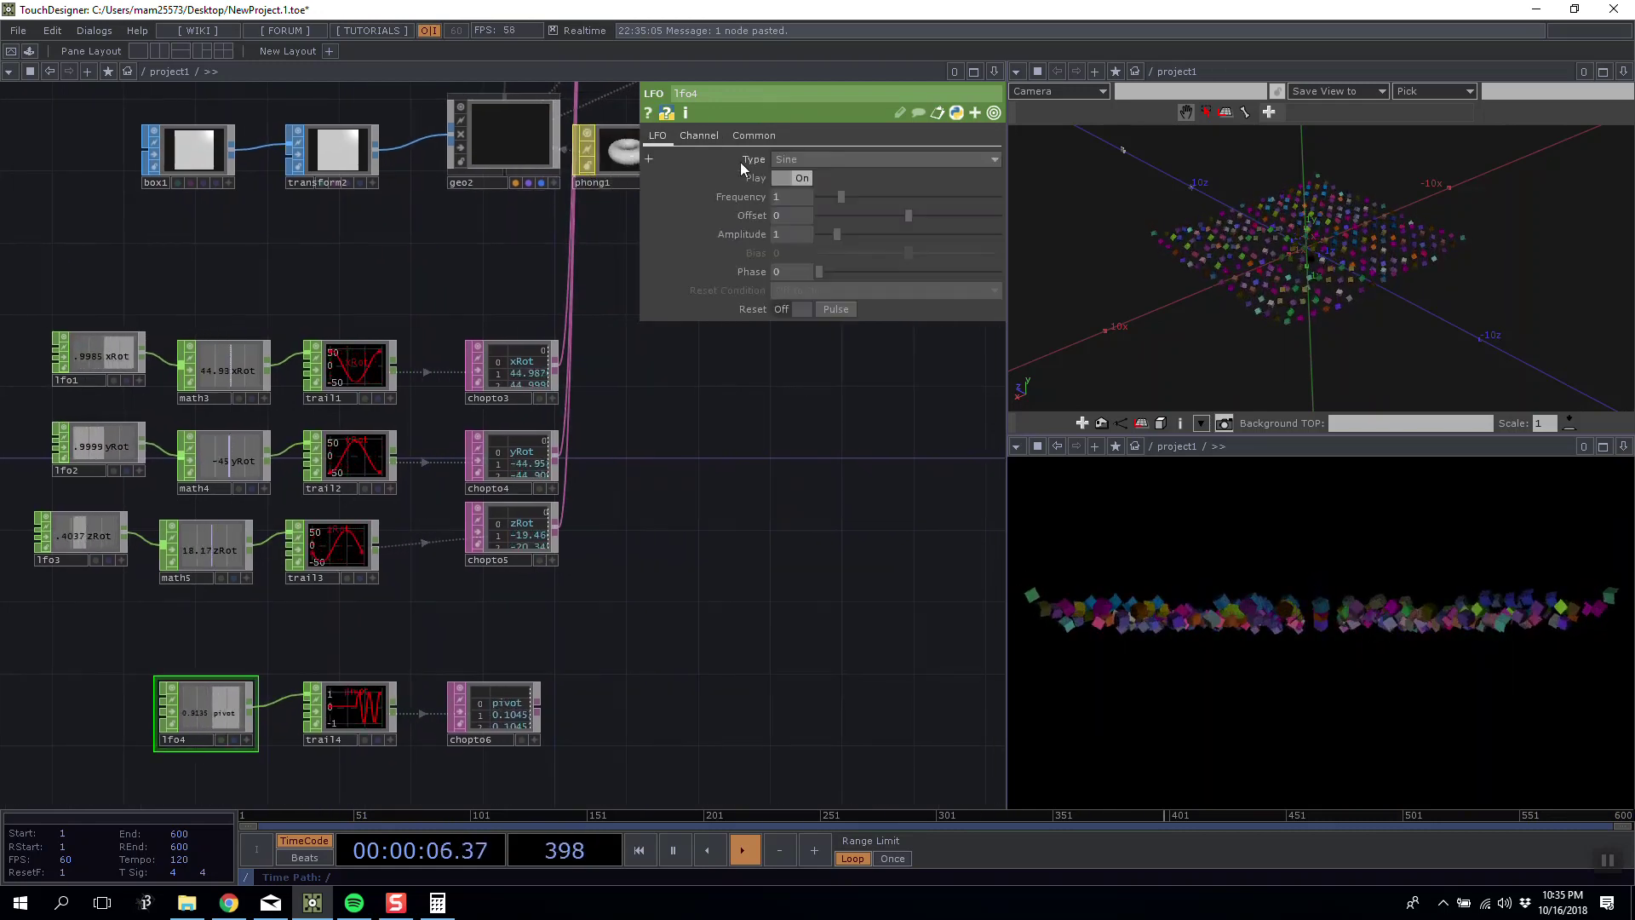
type("0.1")
key("Return")
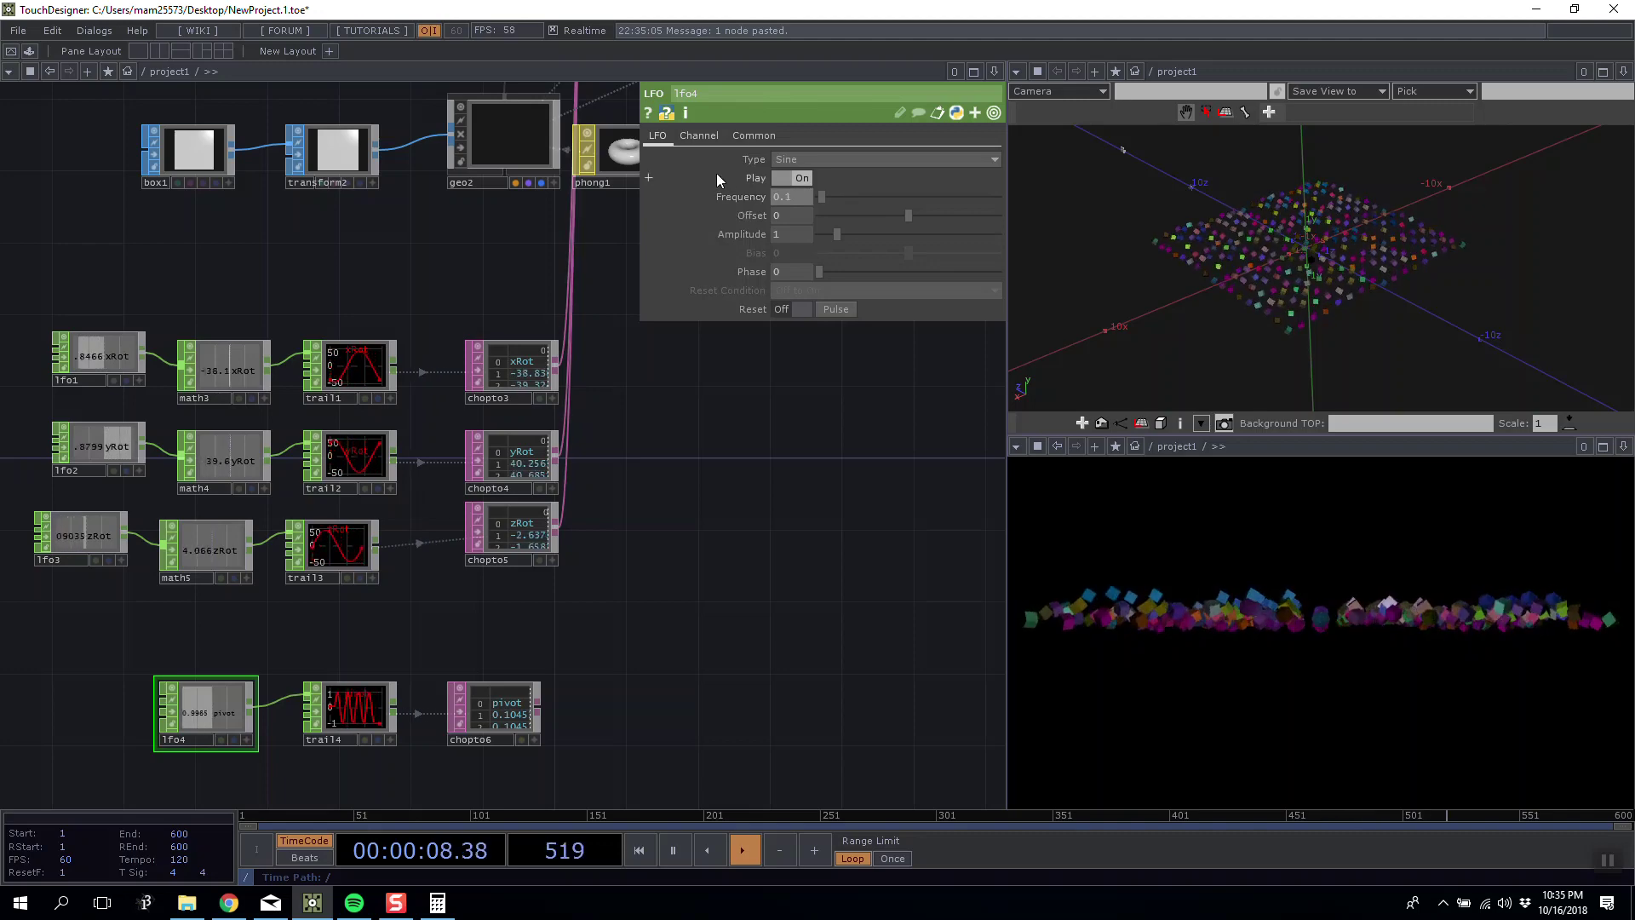
Wire chopto6 into the merge DAT feeding null3 and assign the pivot column to geo2's instance Pivot X.
middle_click_drag(714, 654, 805, 536)
left_click_drag(805, 536, 564, 536)
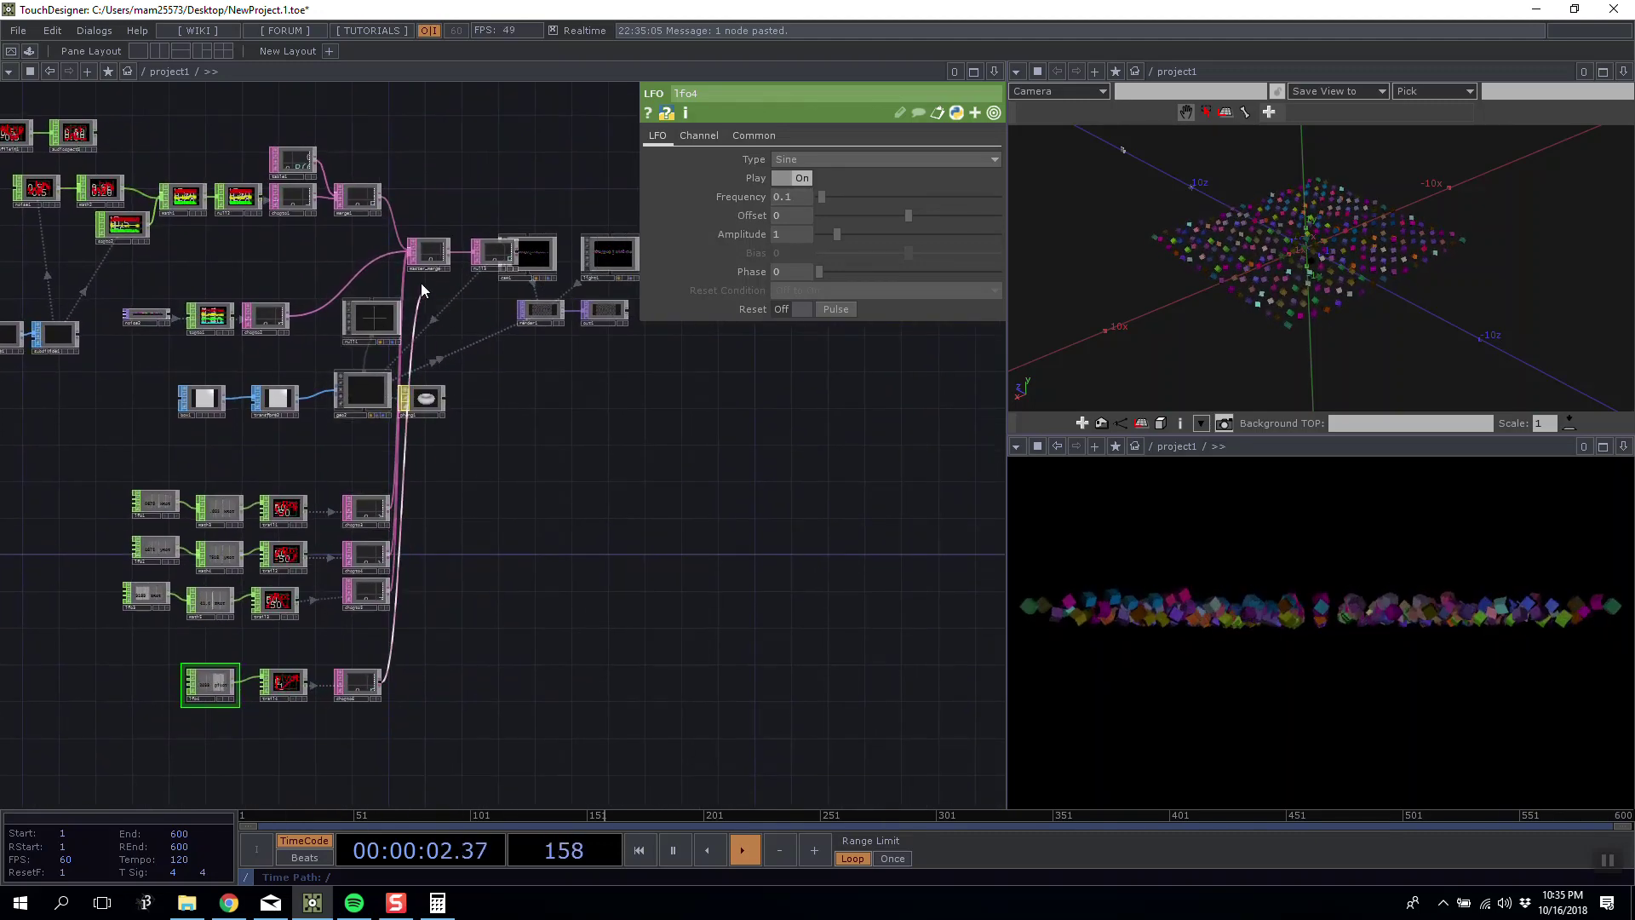
left_click(384, 379)
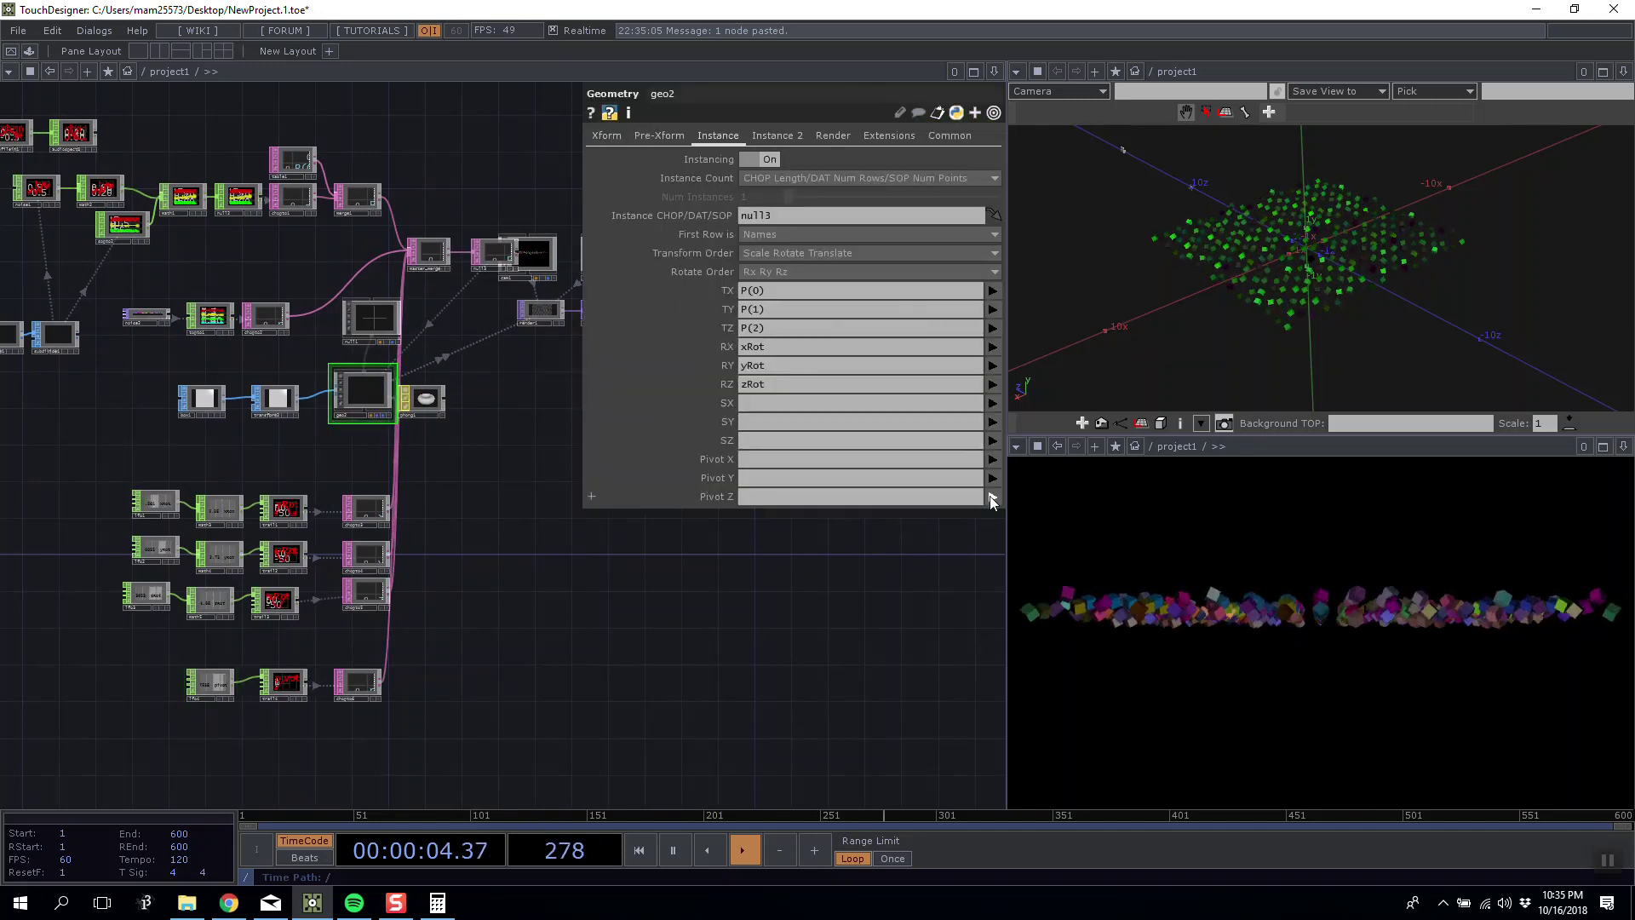
left_click(1005, 629)
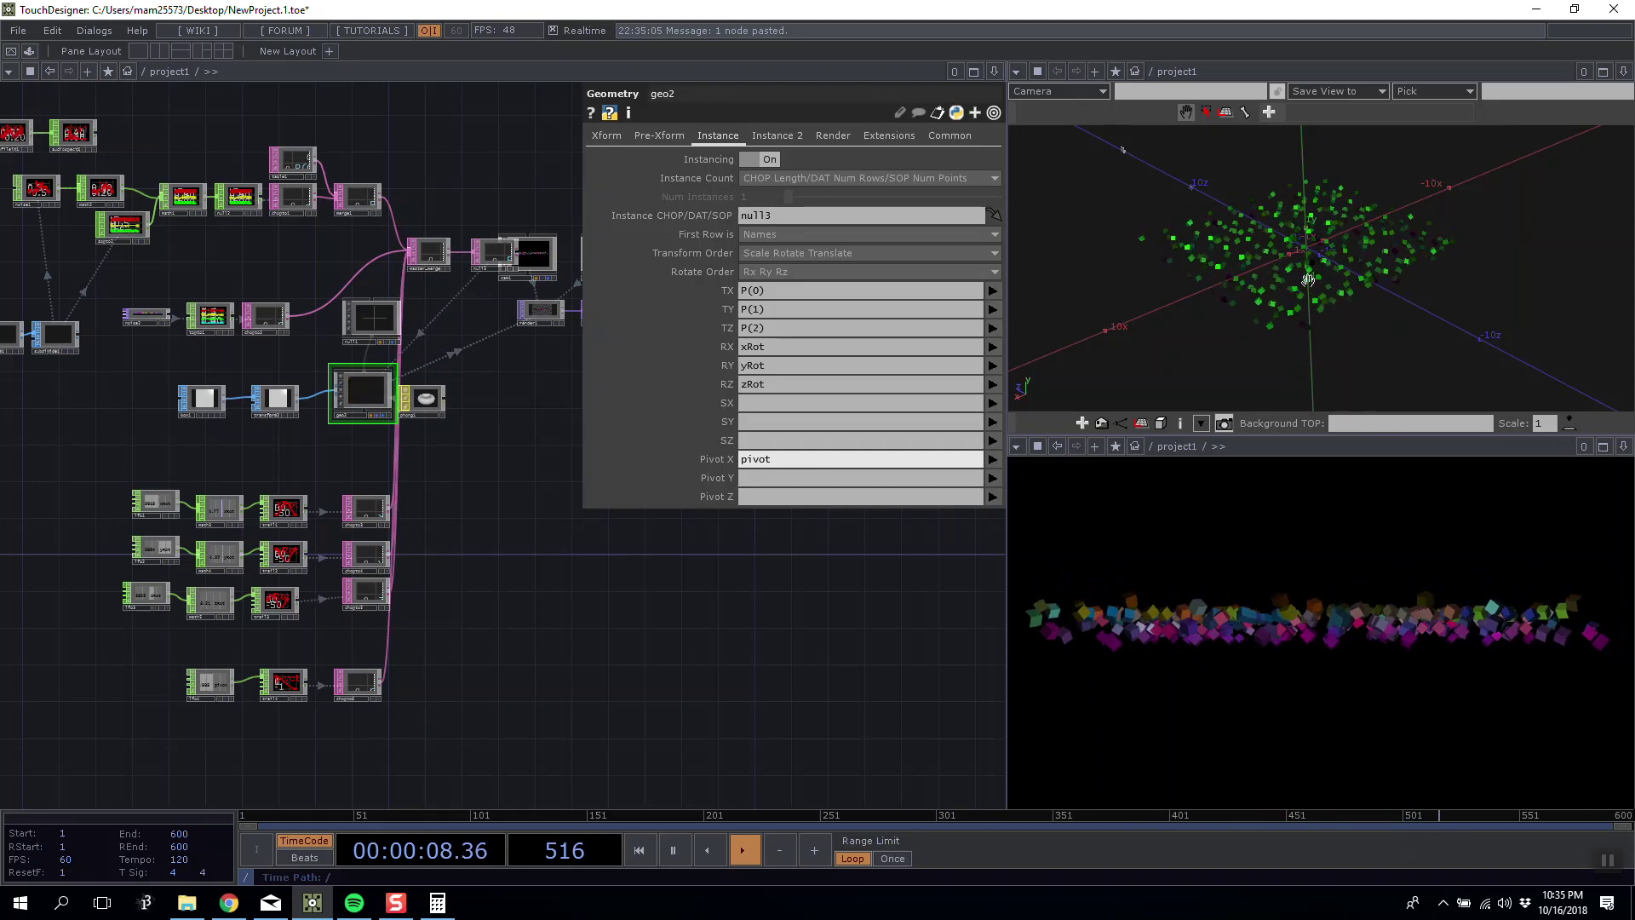
left_click_drag(1309, 279, 1348, 275)
left_click_drag(1313, 362, 1186, 276)
Insert a Math CHOP between lfo4 and trail4 and line it up in the pivot chain.
scroll(243, 692, "up", 5)
left_click(210, 684)
left_click_drag(210, 674, 109, 673)
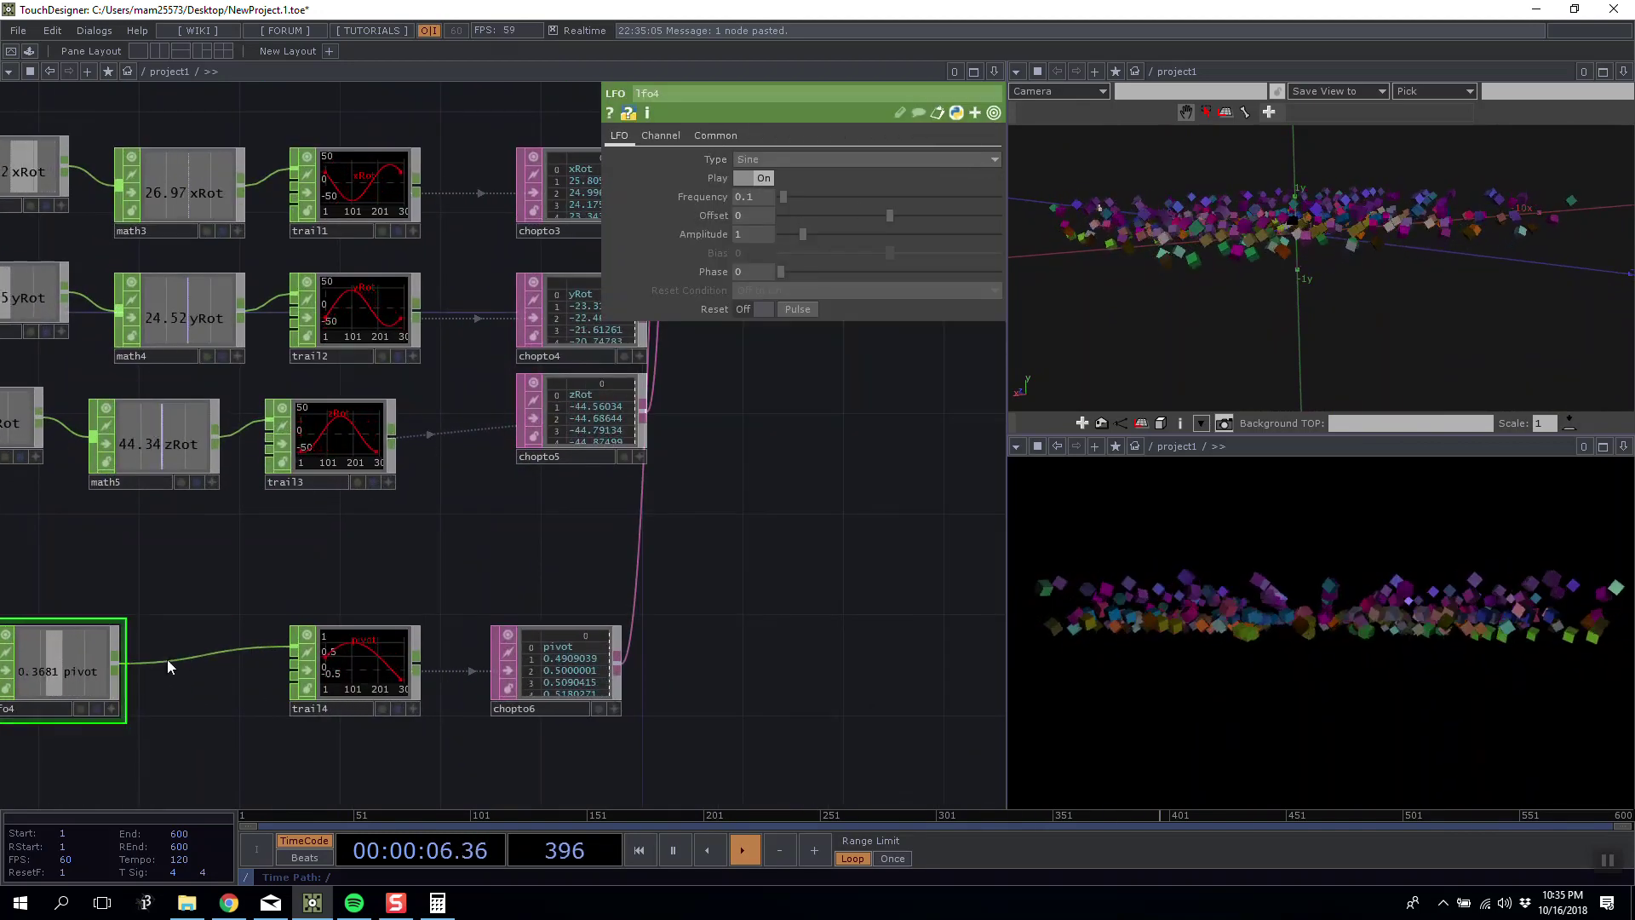
right_click(182, 657)
right_click(166, 663)
left_click(207, 643)
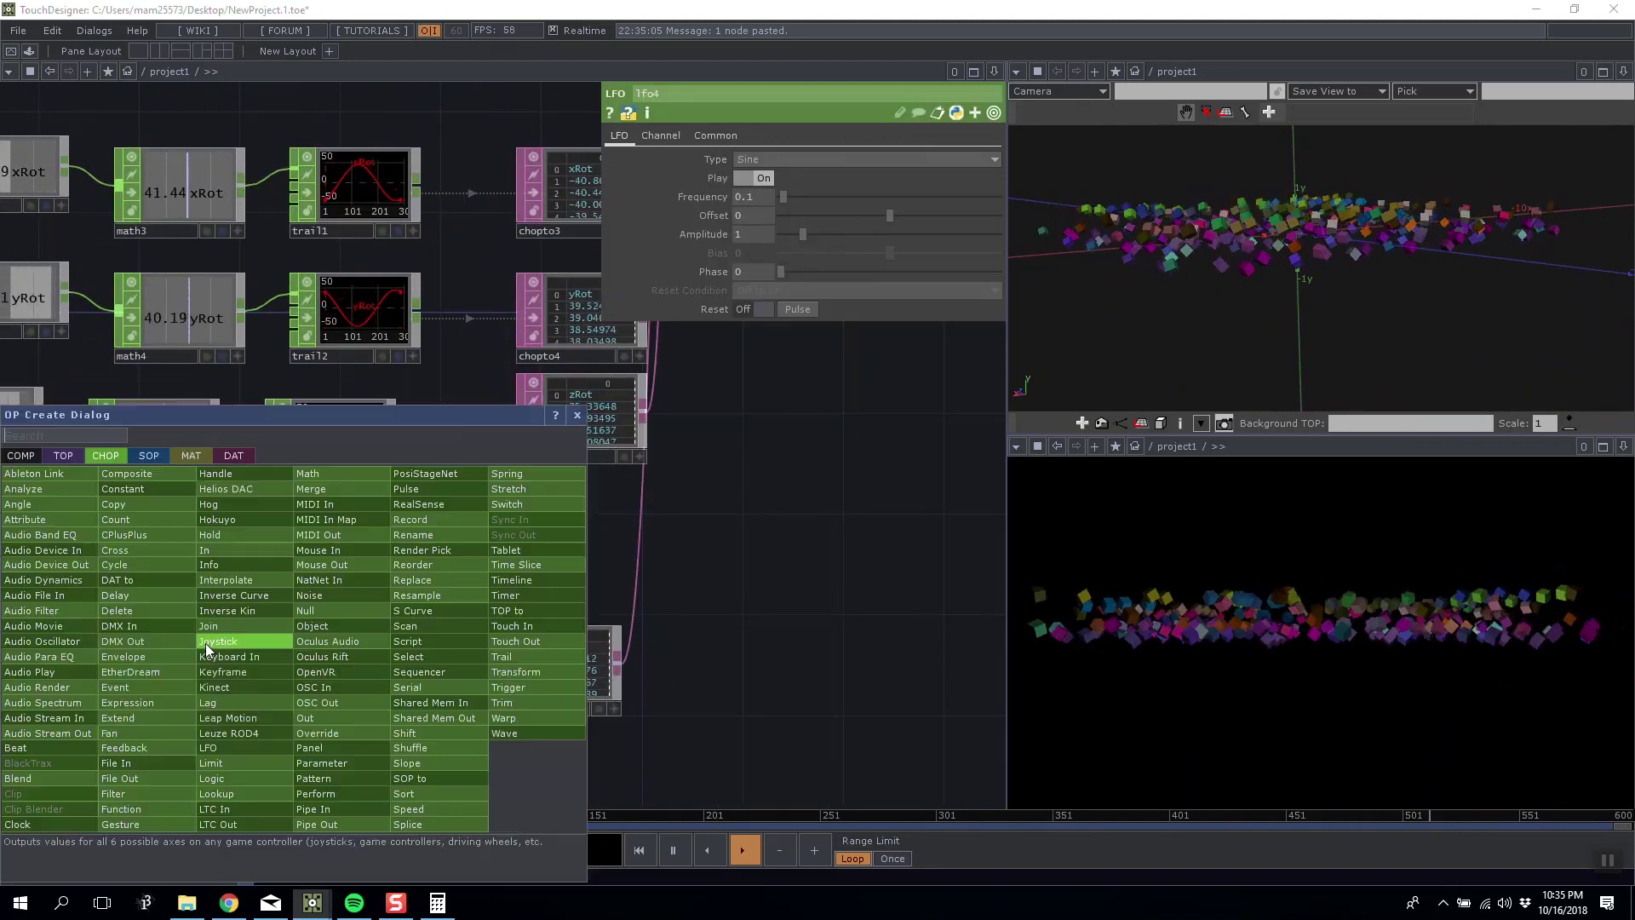
type("math")
left_click(321, 476)
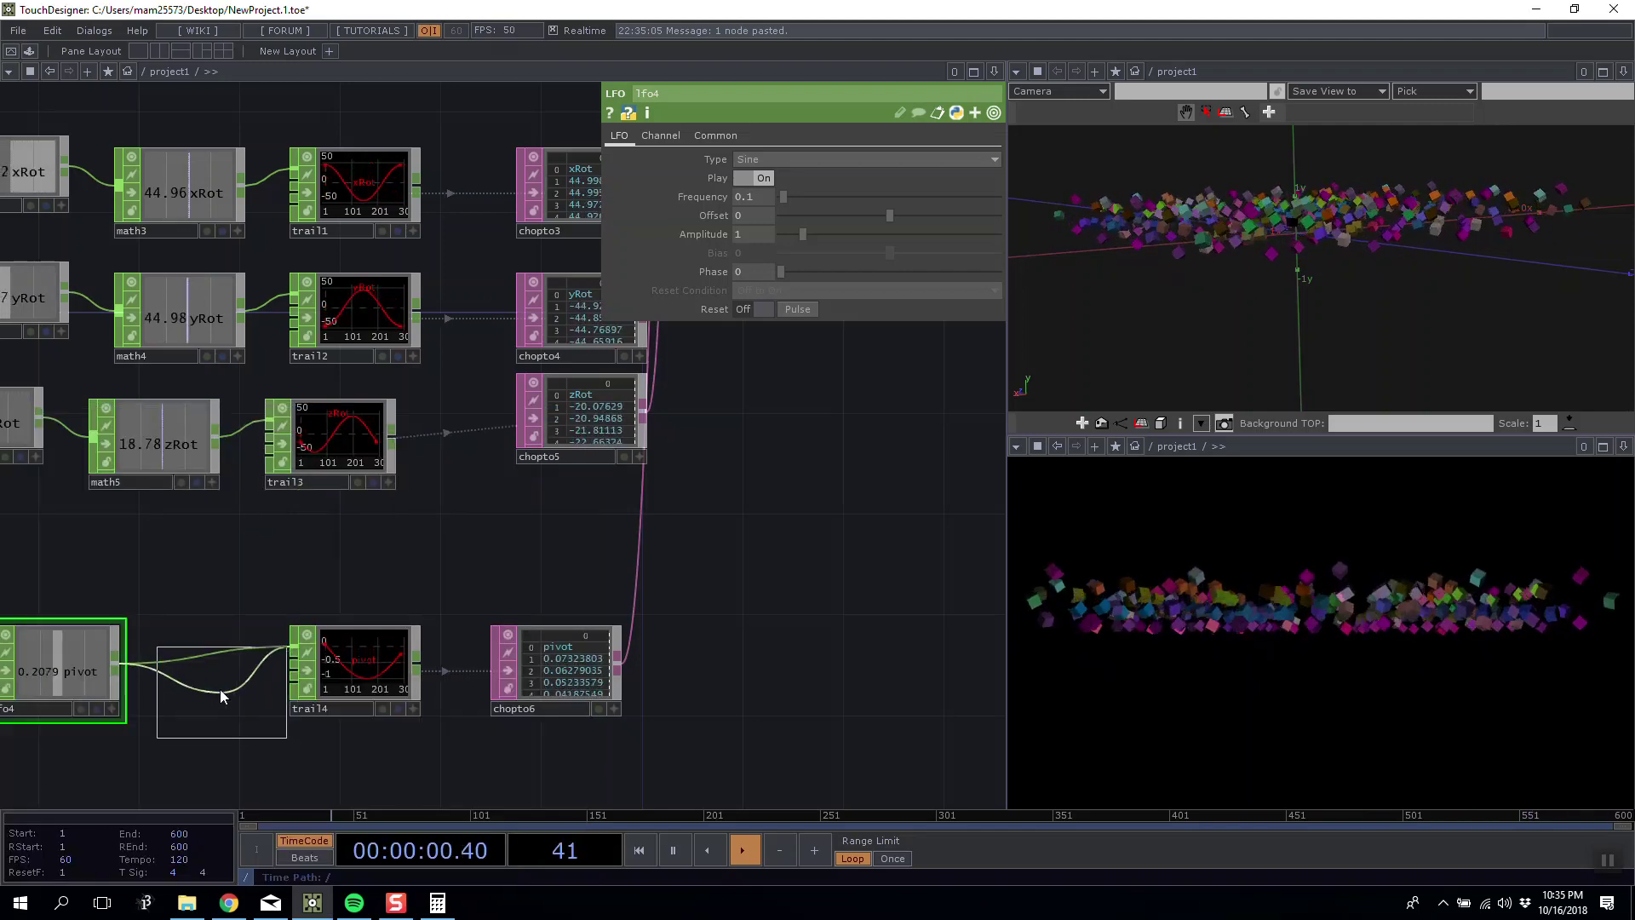
left_click(228, 697)
left_click_drag(165, 696, 139, 667)
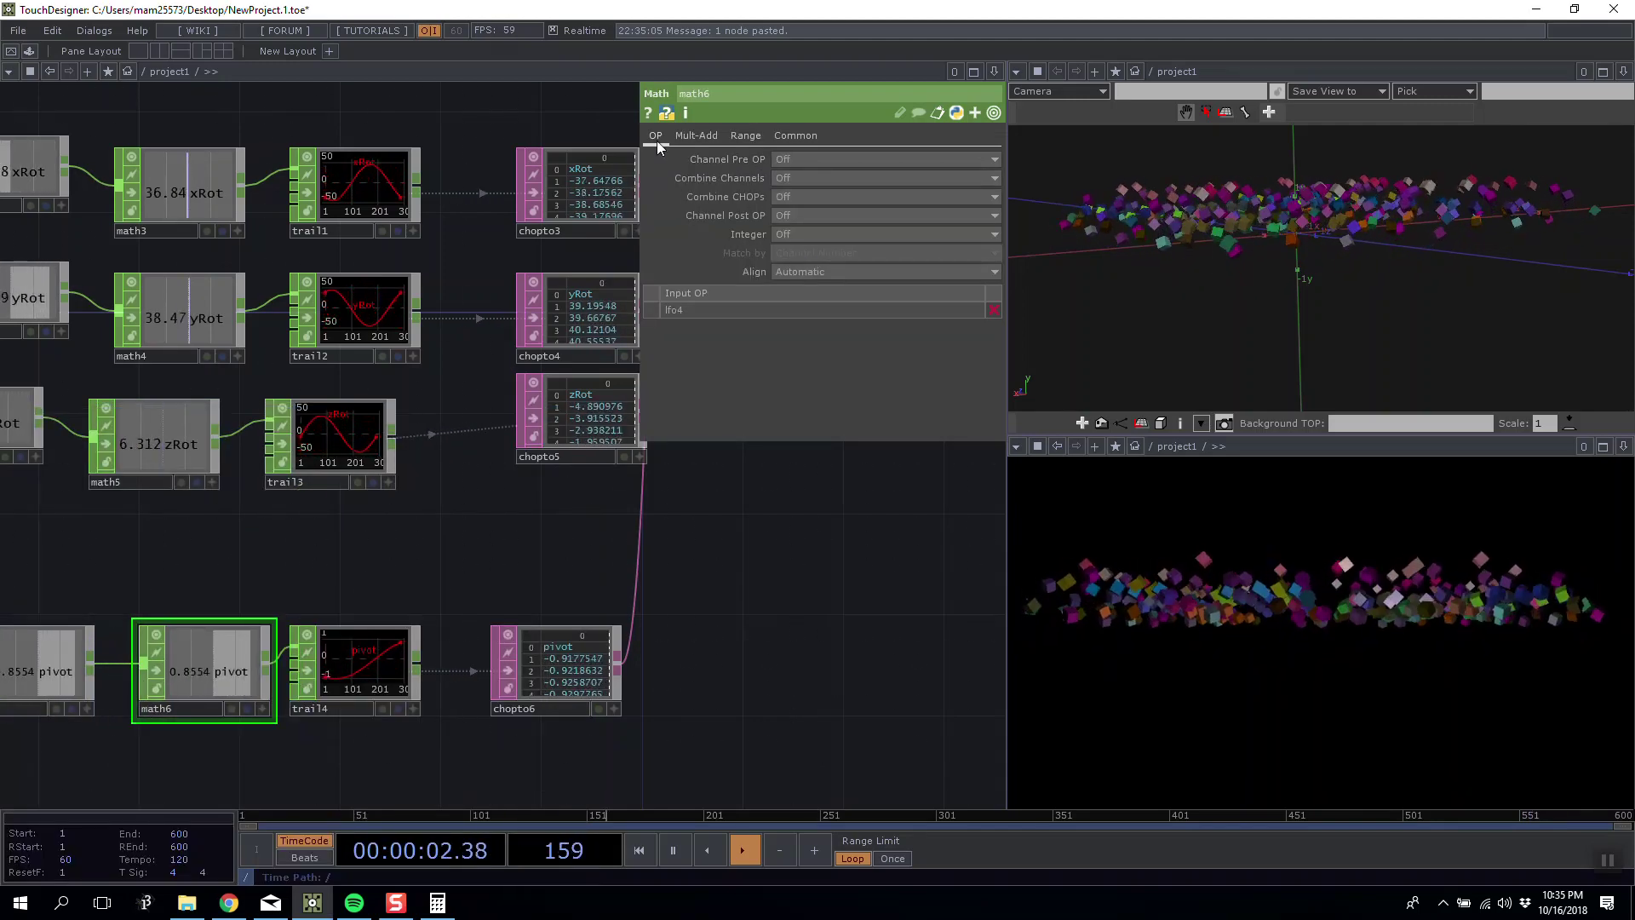
Raise lfo4's frequency to 0.86.
key("h")
left_click(126, 677)
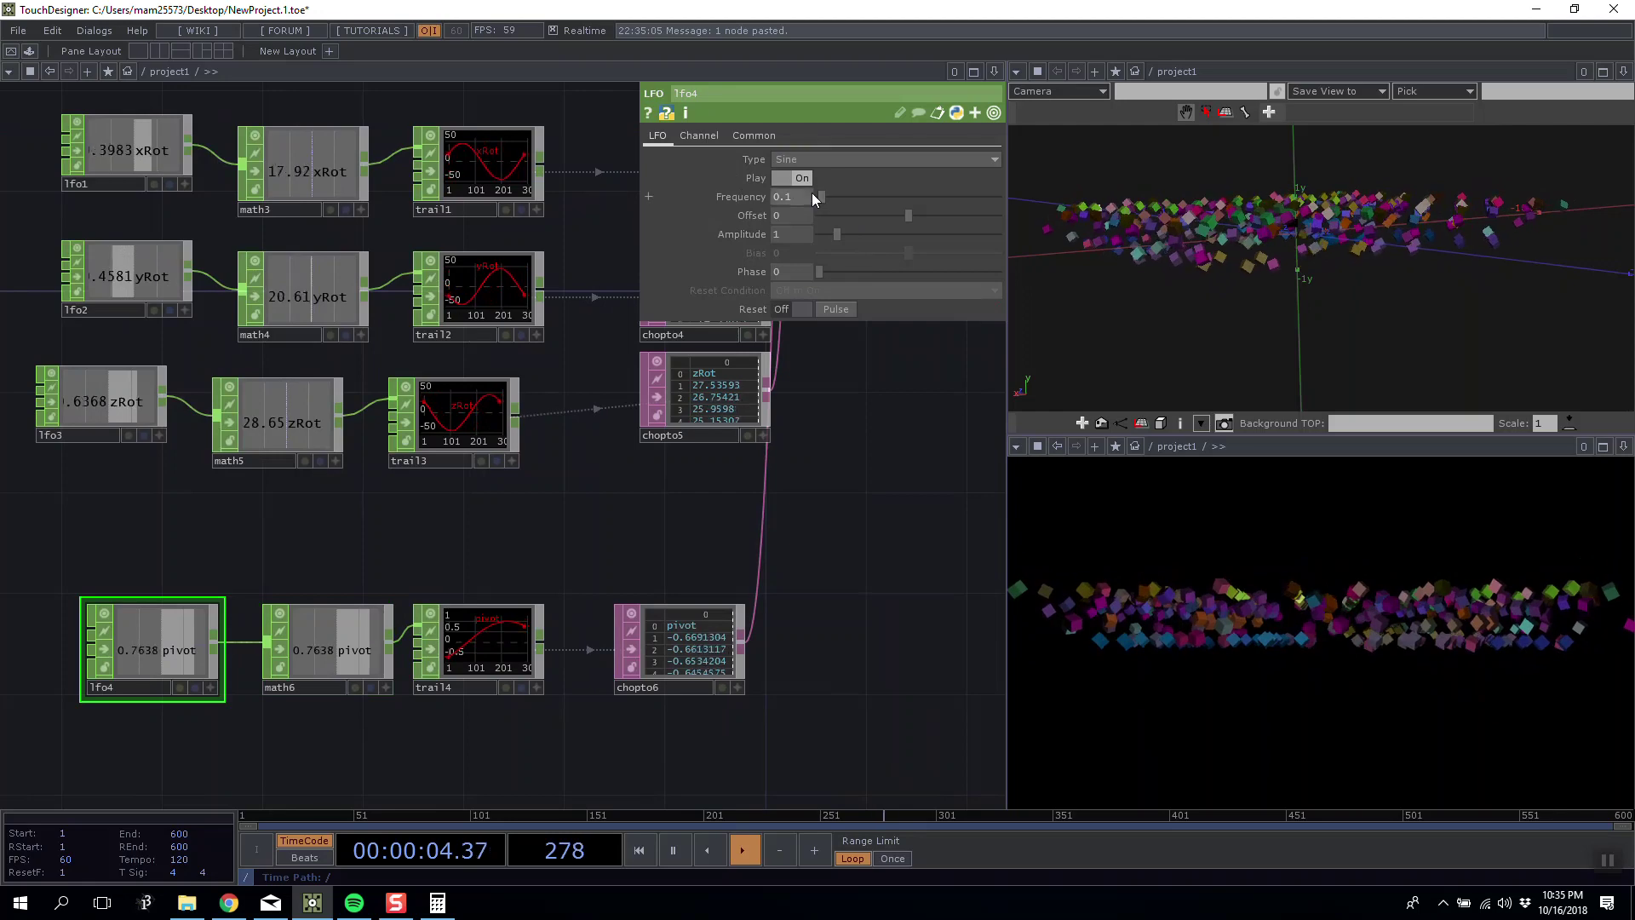
middle_click_drag(810, 197, 802, 167)
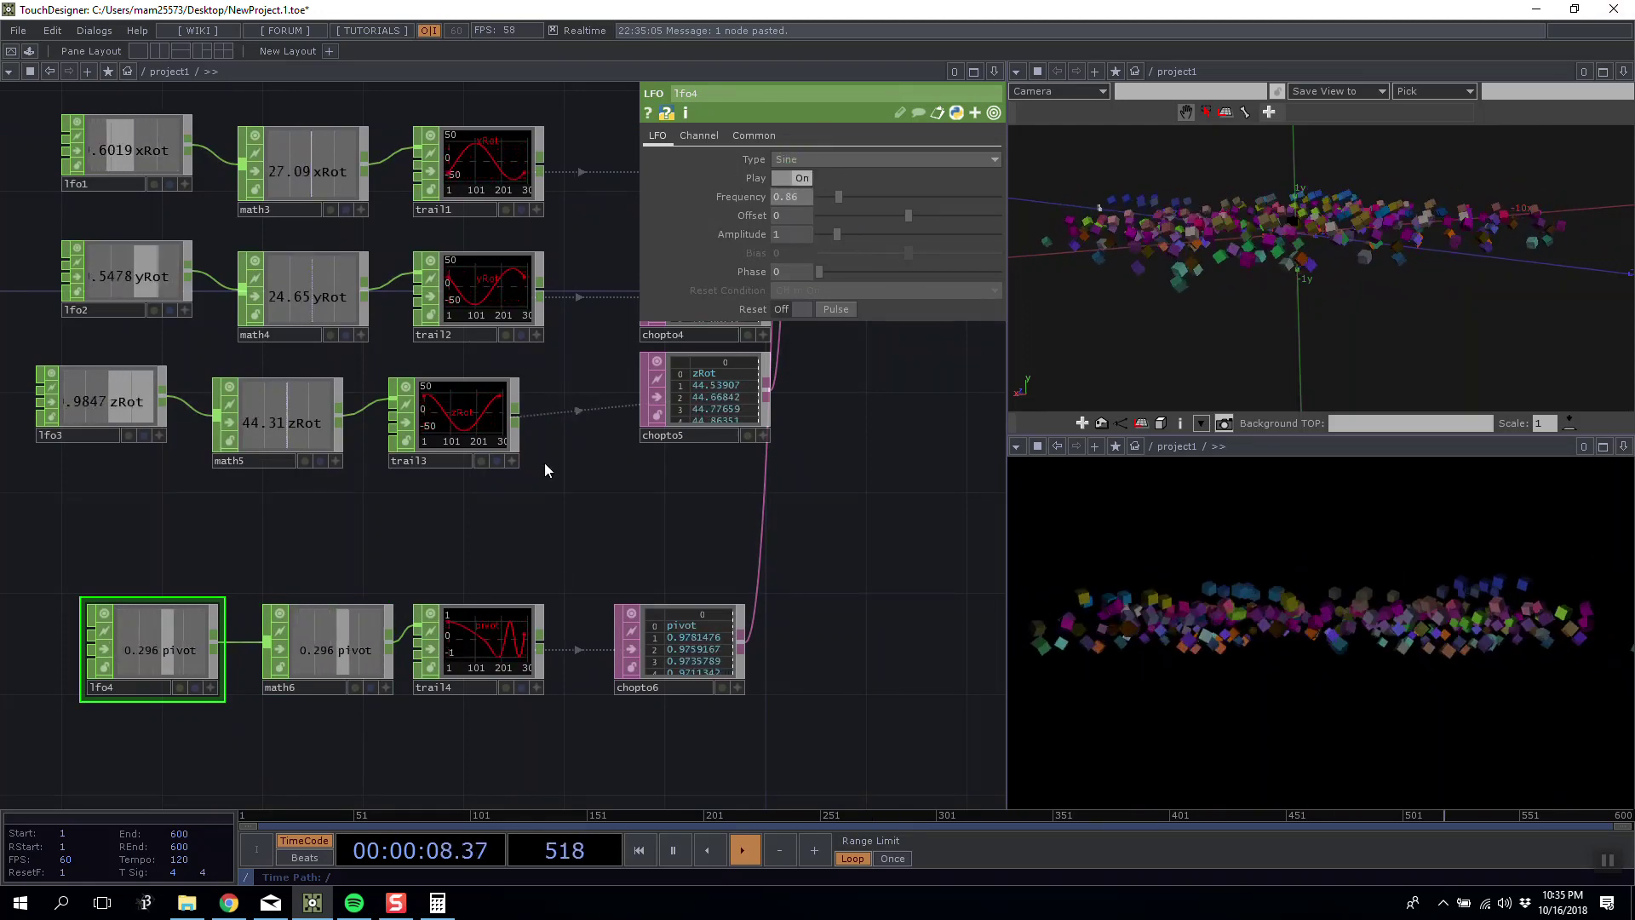
Set the upper To Range value of math6 to 4.
left_click(321, 657)
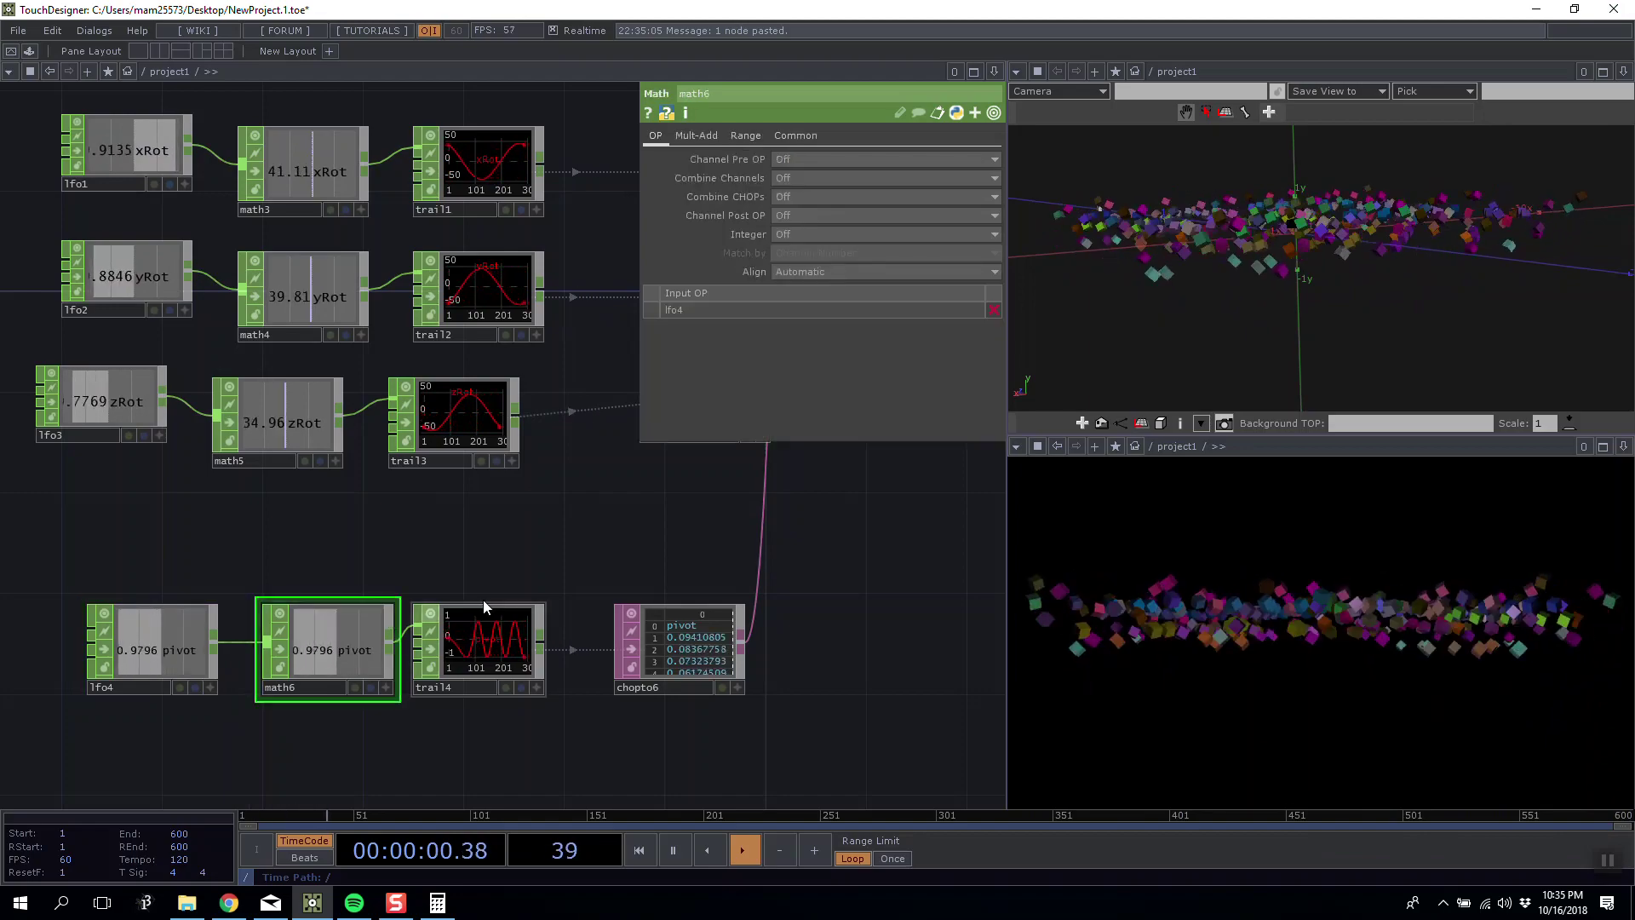
left_click(699, 136)
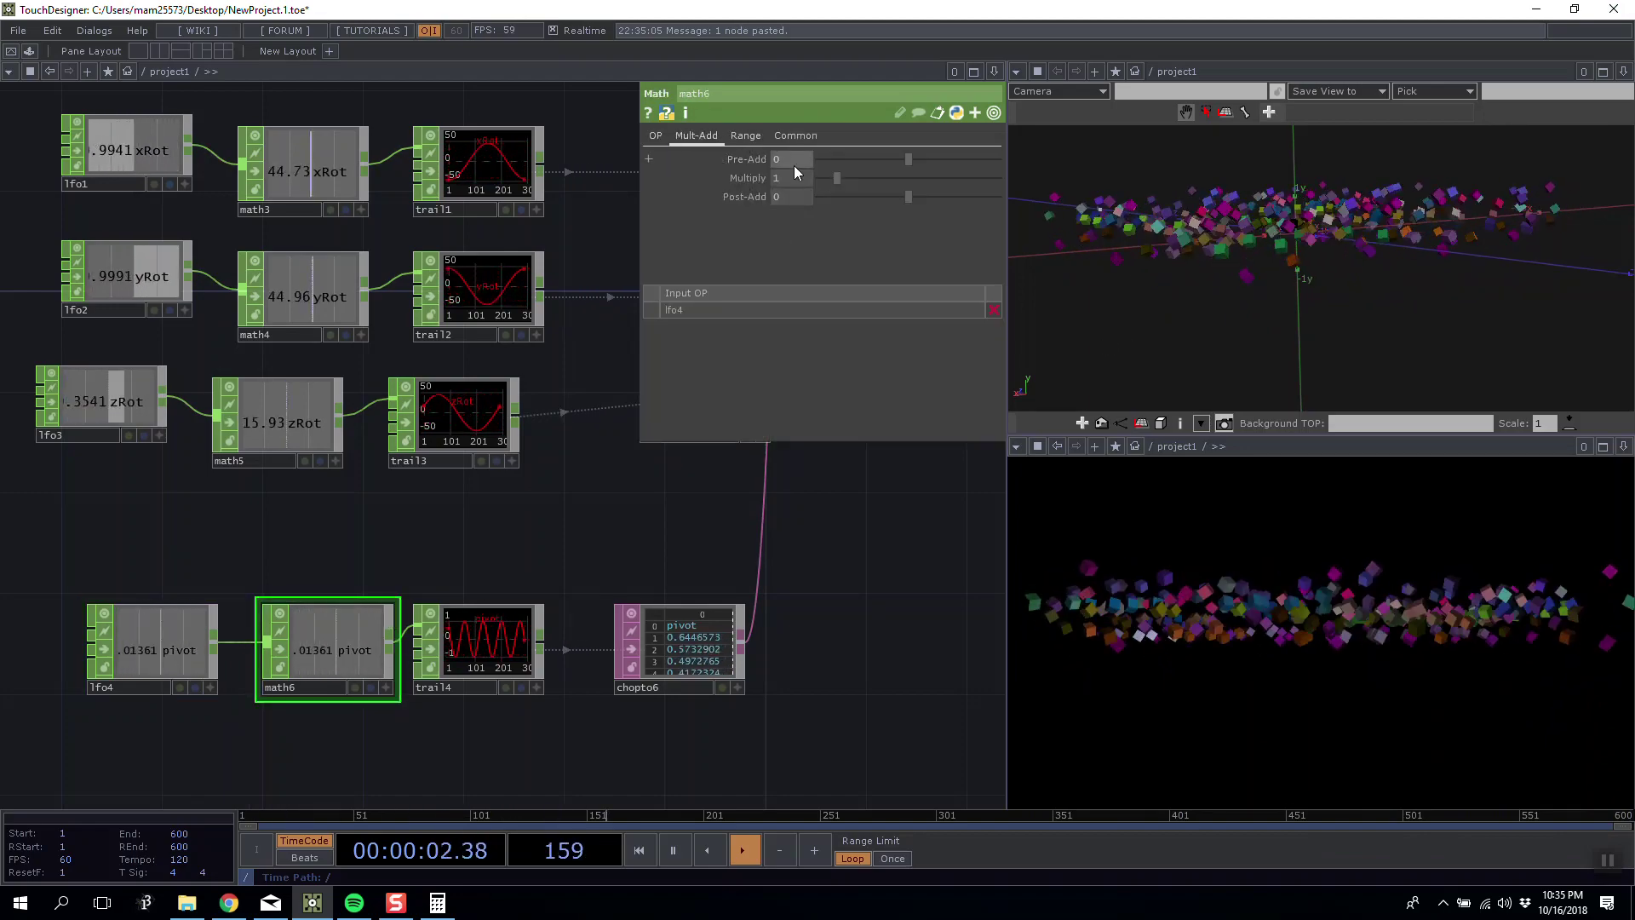
left_click(758, 136)
left_click_drag(901, 179, 831, 181)
type("4")
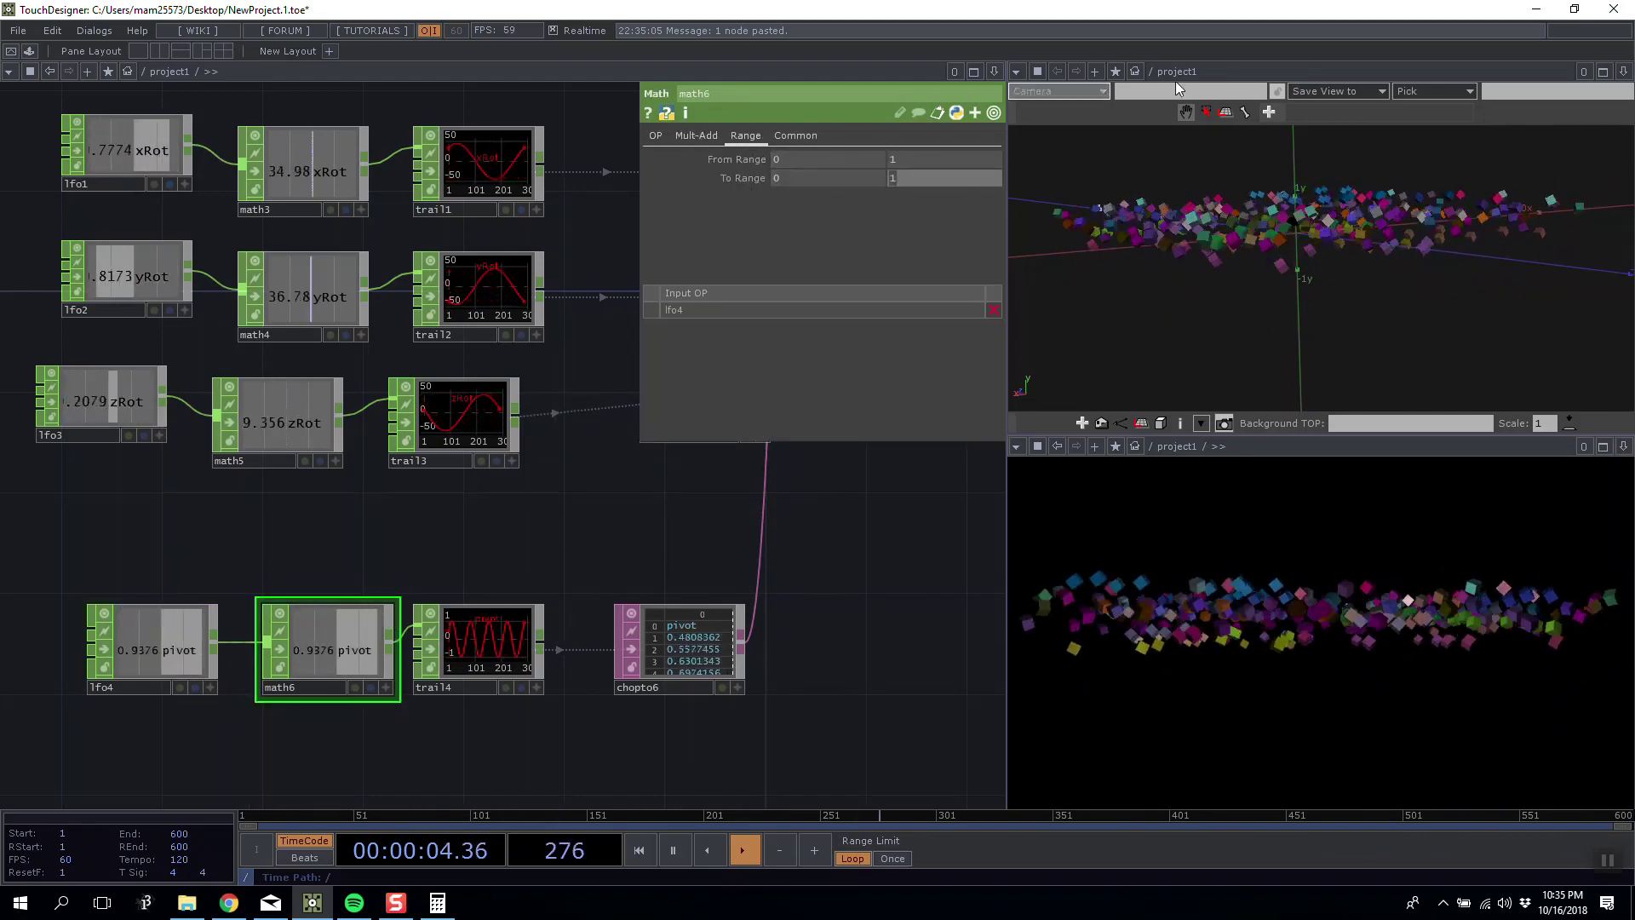
key("Return")
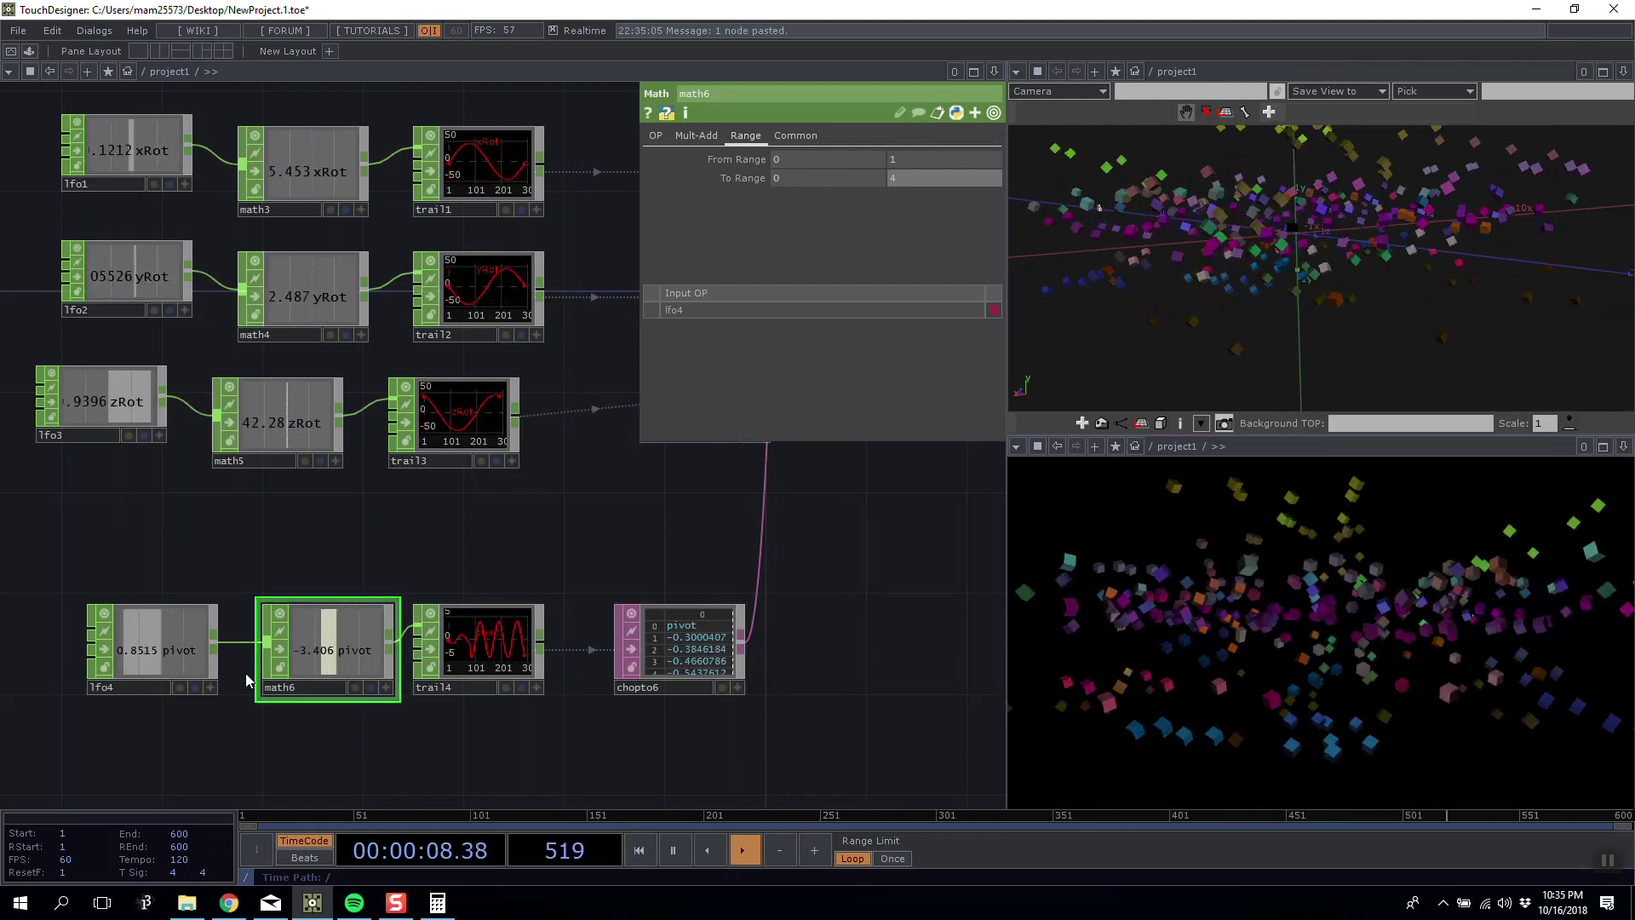
Try the Pulse waveform type on lfo4 and switch it to Square.
left_click(171, 668)
left_click(830, 162)
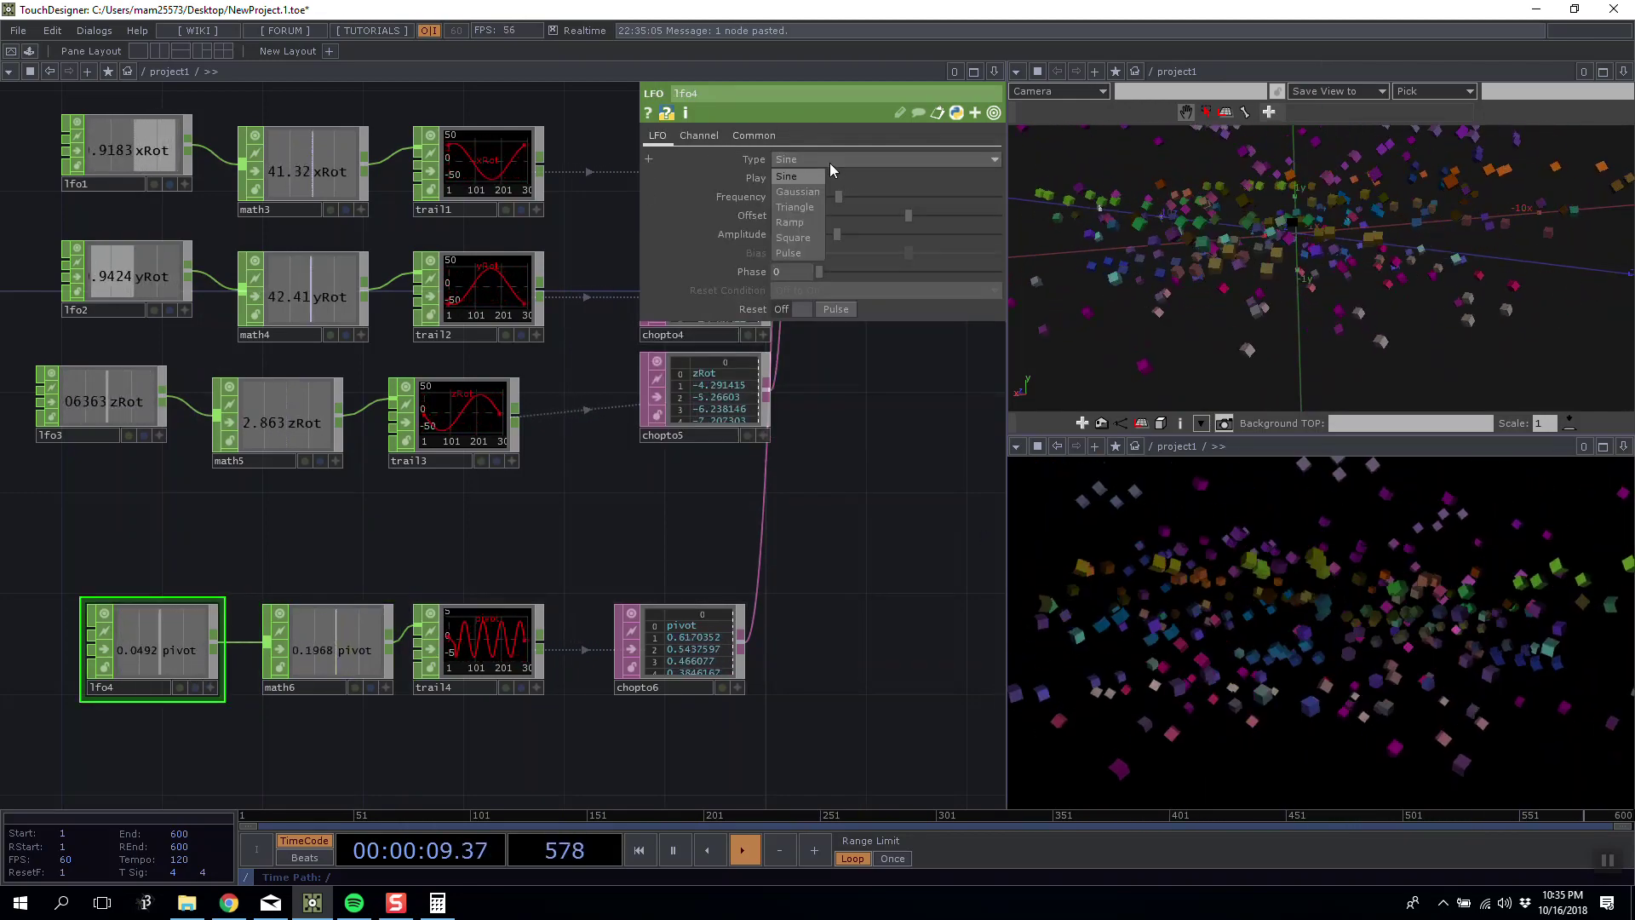
left_click(806, 253)
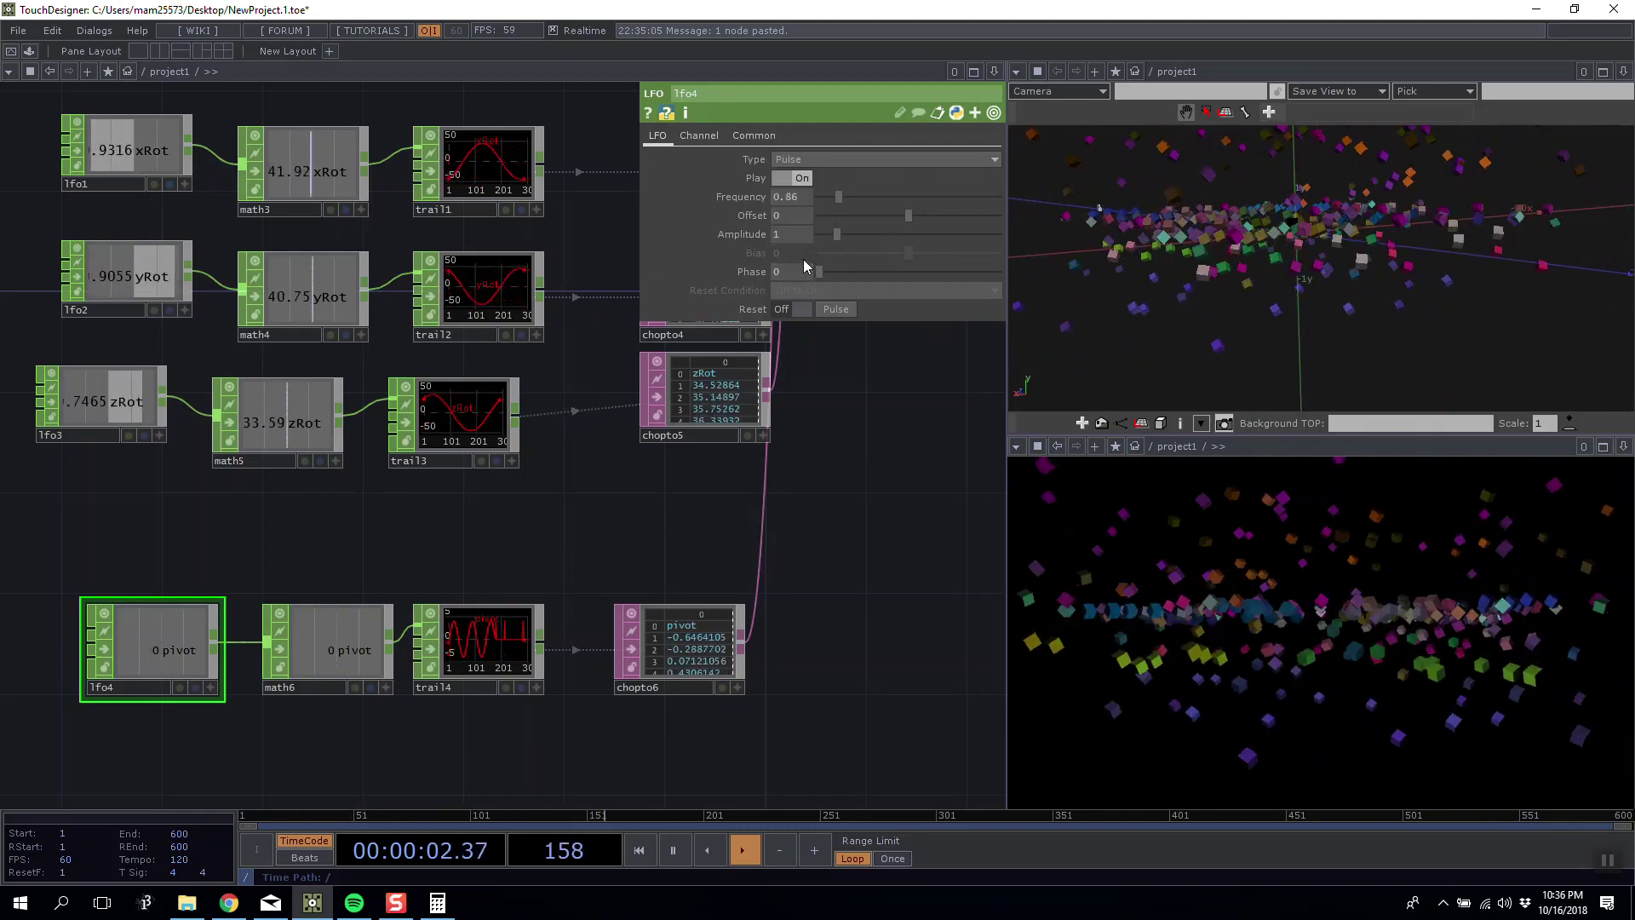
left_click(865, 160)
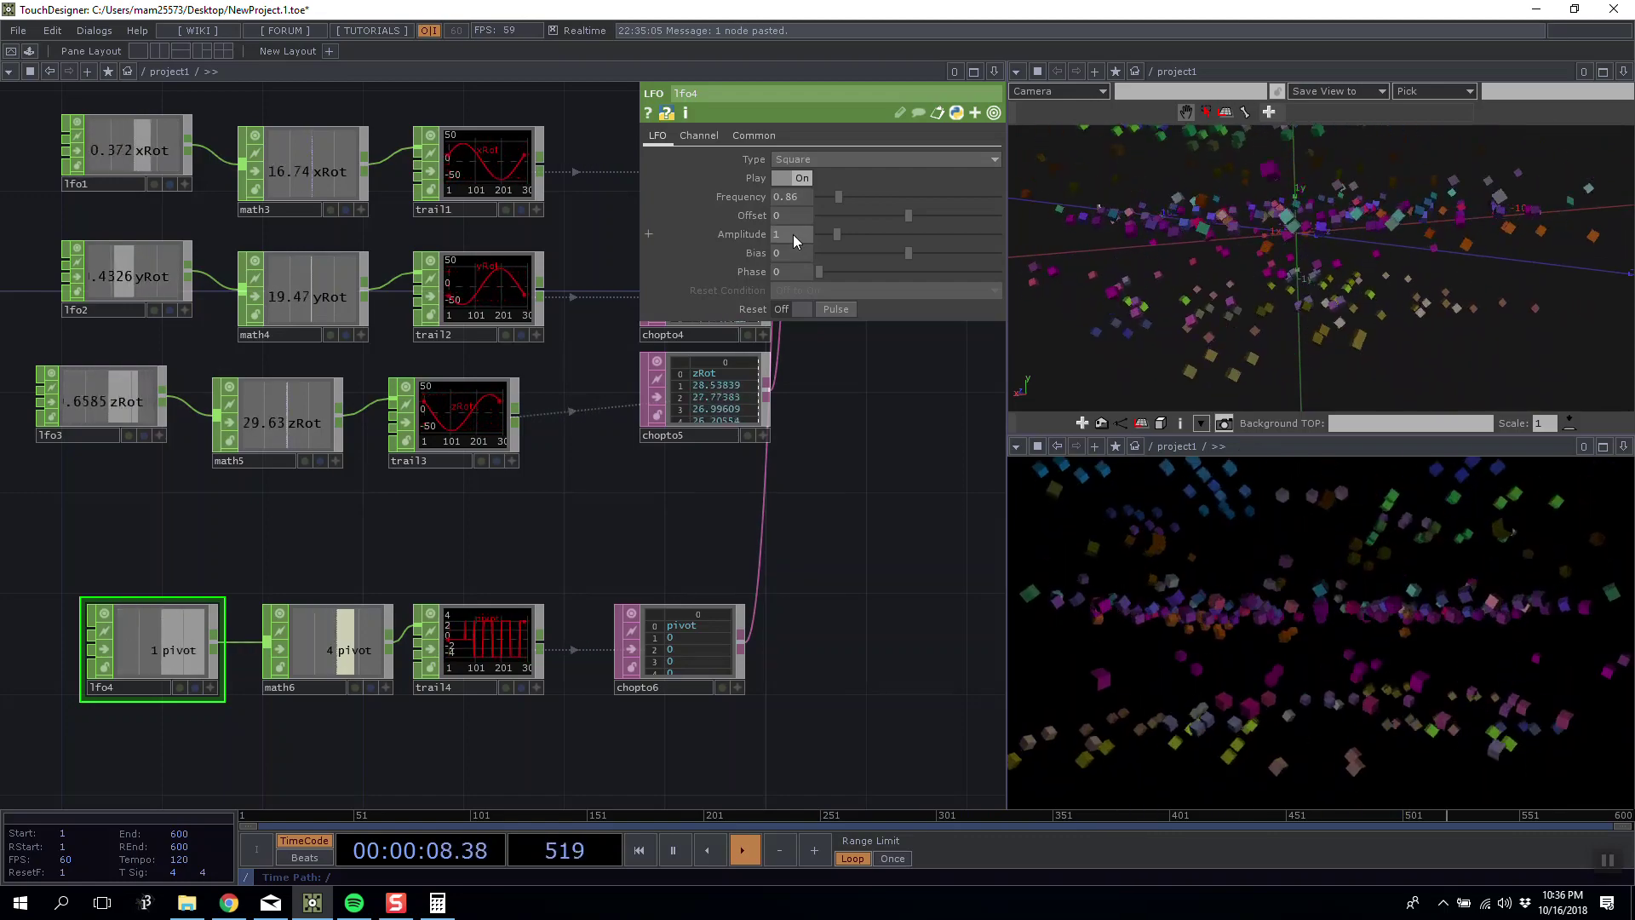
Make room after math6 and insert a Lag CHOP between math6 and trail4.
left_click_drag(343, 561, 416, 552)
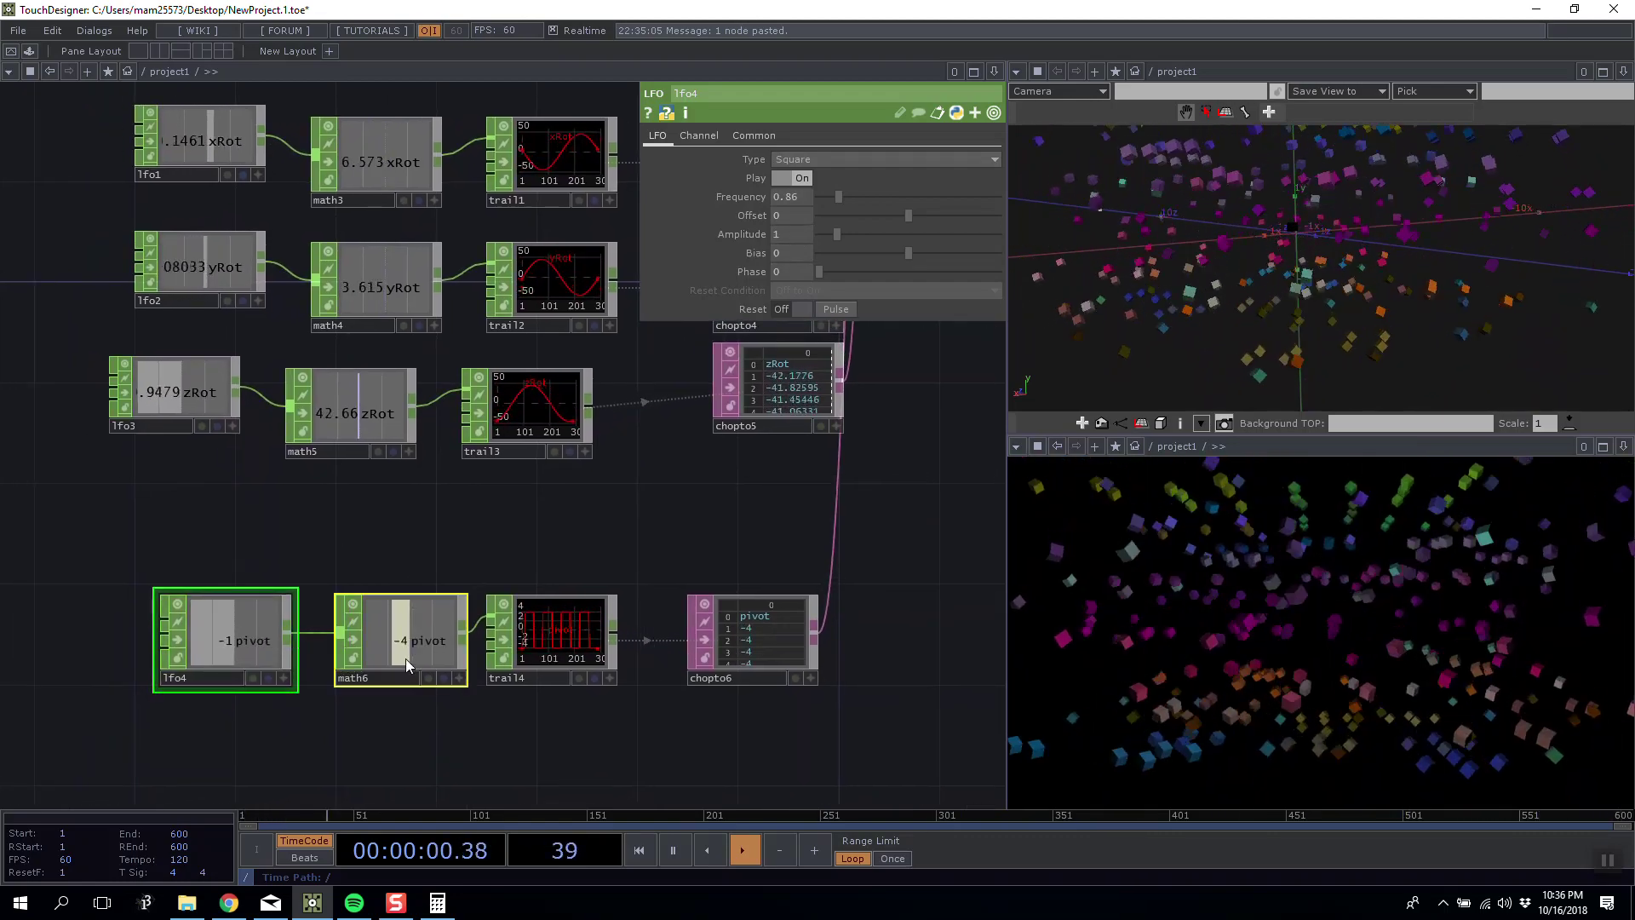
left_click_drag(406, 658, 179, 657)
right_click(297, 634)
left_click(319, 606)
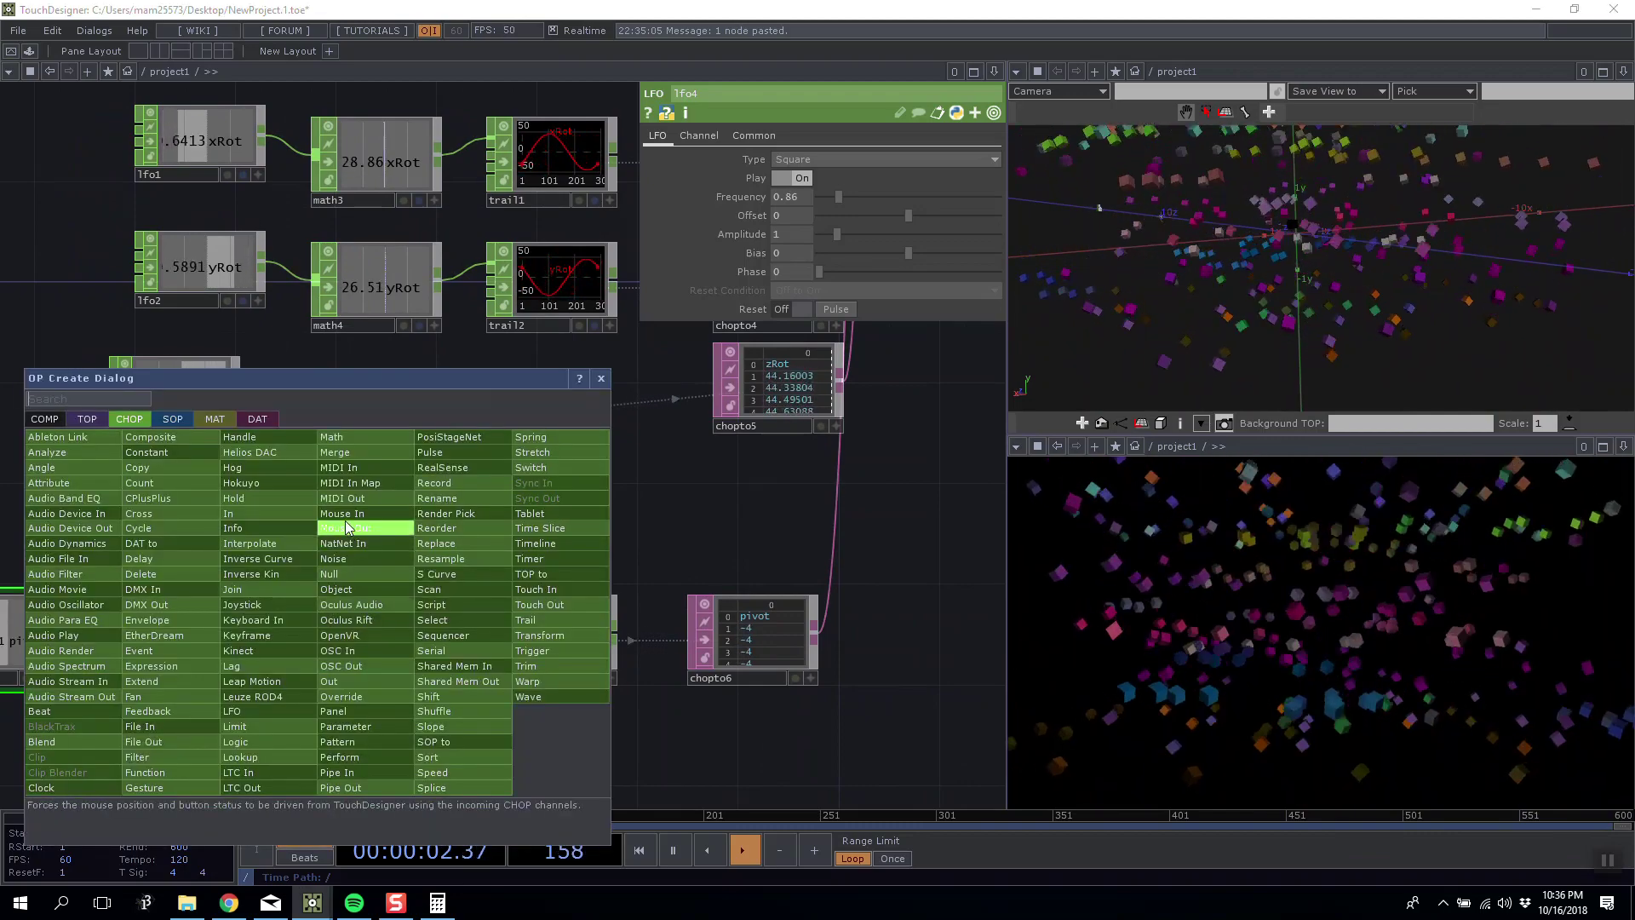
type("la")
key("Return")
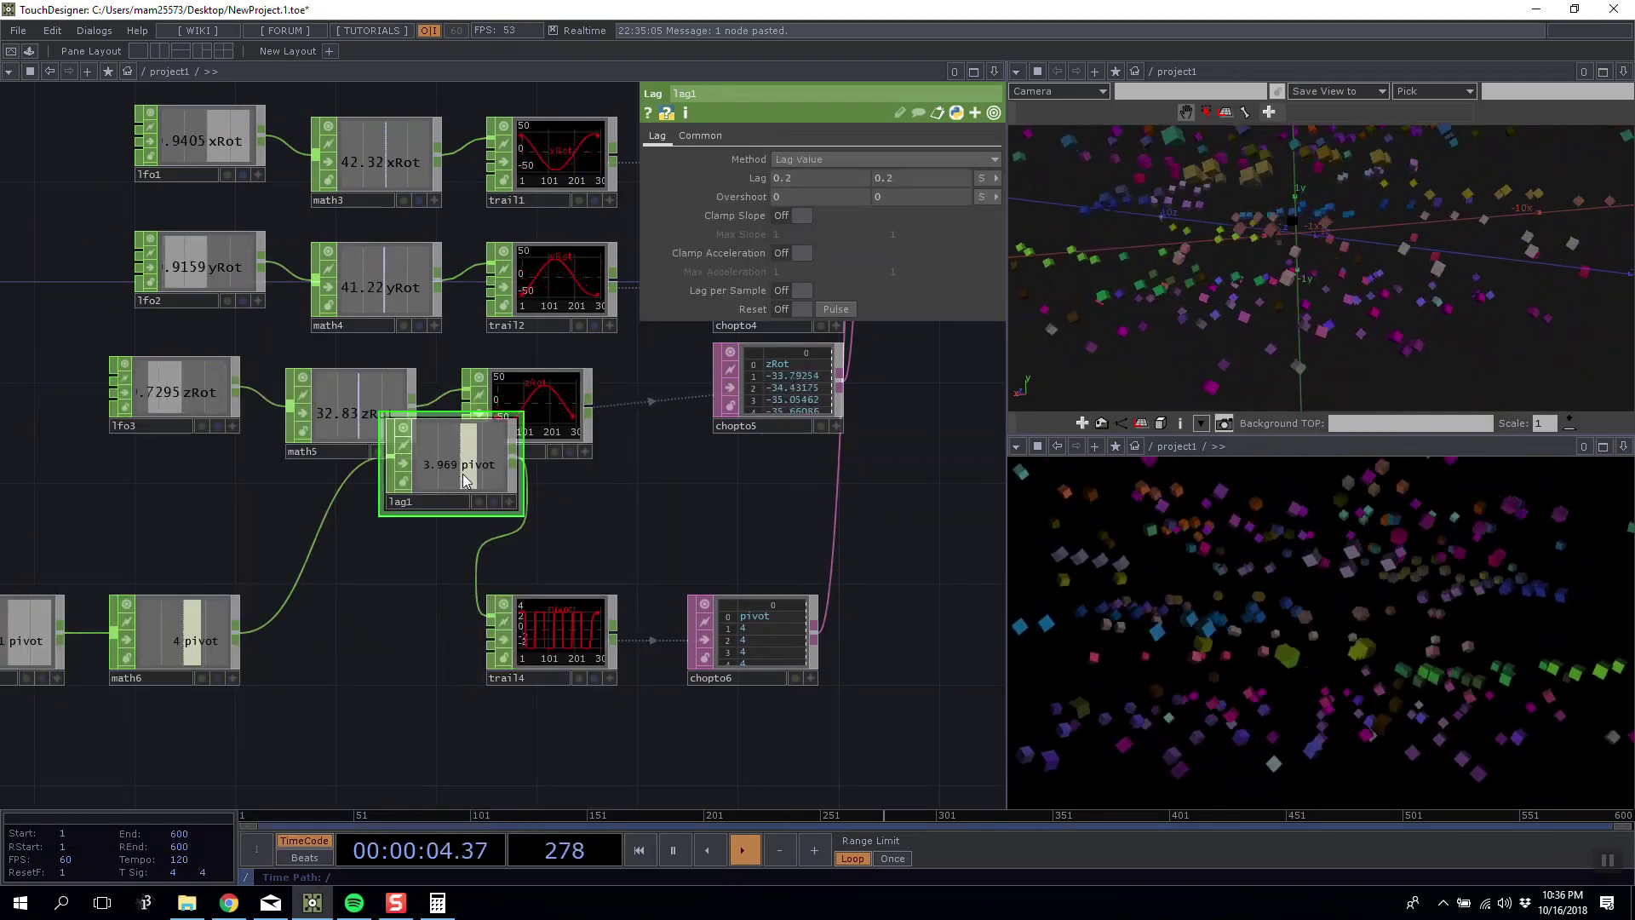
left_click(349, 641)
left_click_drag(687, 541, 559, 537)
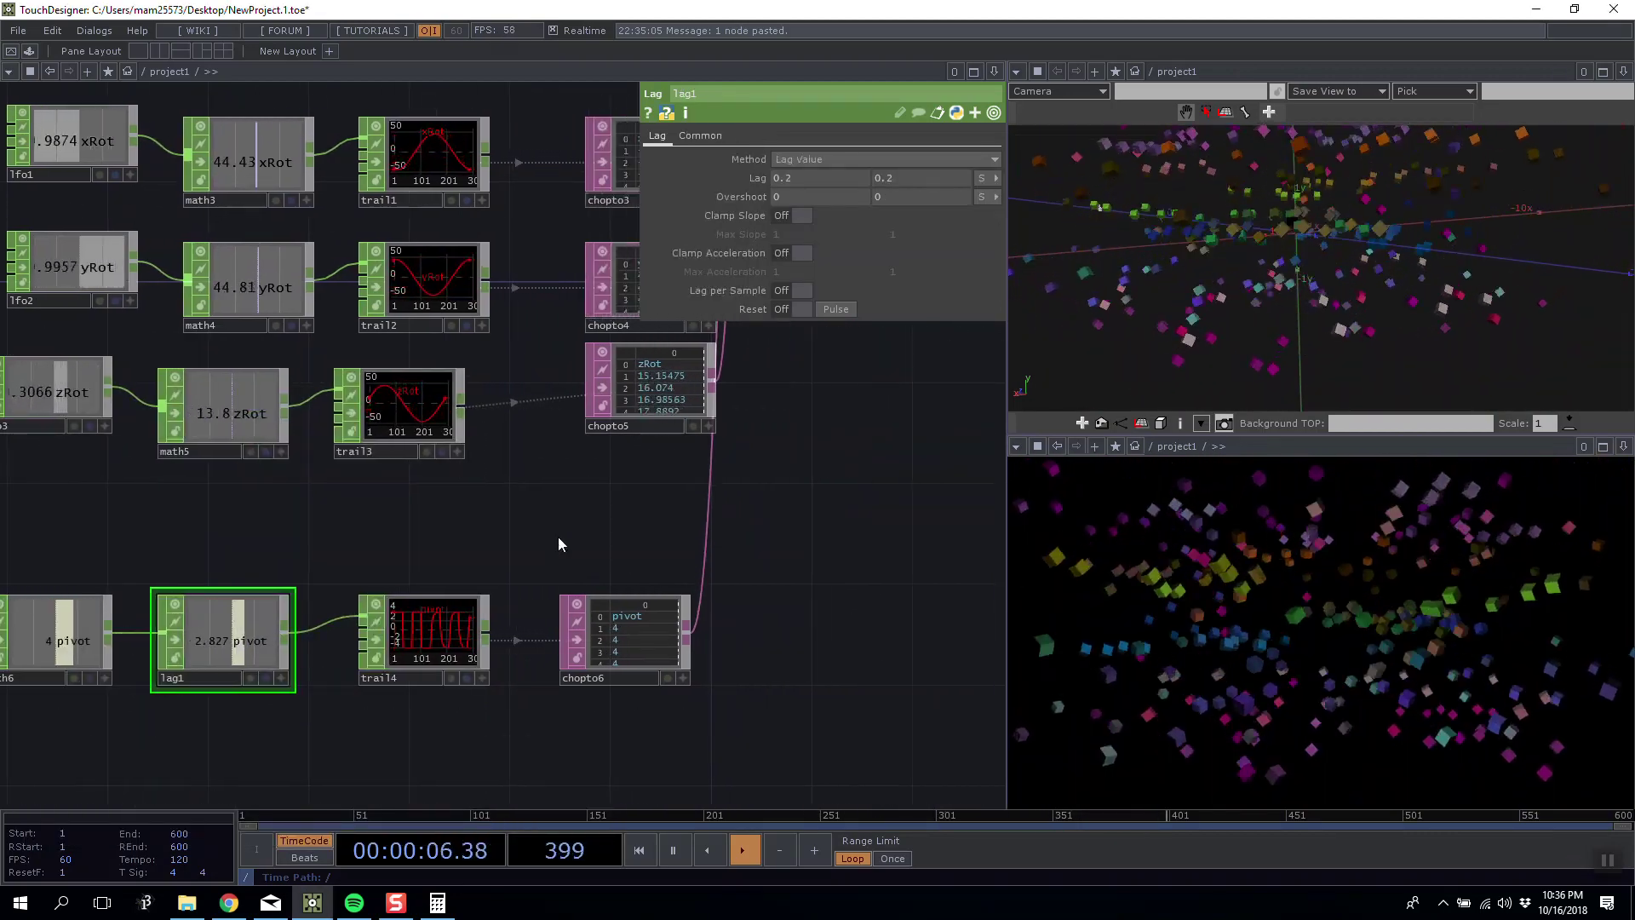
Reduce the upper To Range value of math6 to 1.
left_click_drag(195, 564, 416, 517)
left_click(285, 596)
left_click_drag(917, 180, 877, 174)
type("1")
key("Return")
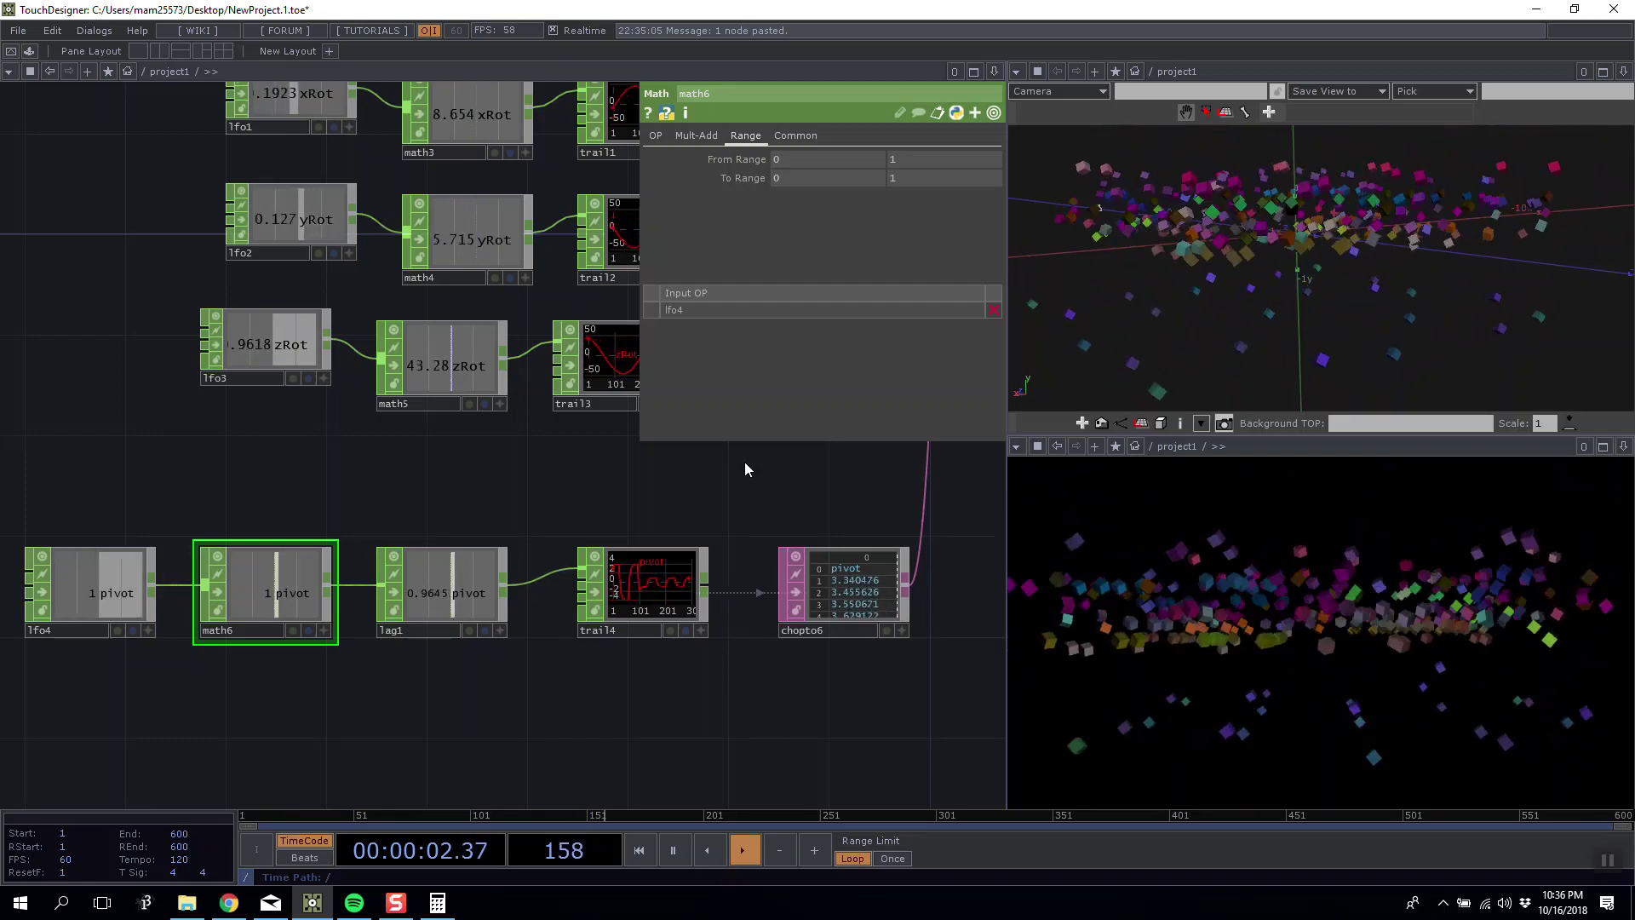
Space lfo4, math6 and lag1 evenly ahead of trail4 in the pivot chain.
left_click_drag(1384, 310, 1405, 277)
scroll(727, 513, "down", 3)
left_click_drag(727, 513, 539, 513)
scroll(538, 513, "down", 3)
scroll(539, 513, "up", 3)
left_click_drag(267, 537, 308, 536)
left_click_drag(115, 582, 247, 587)
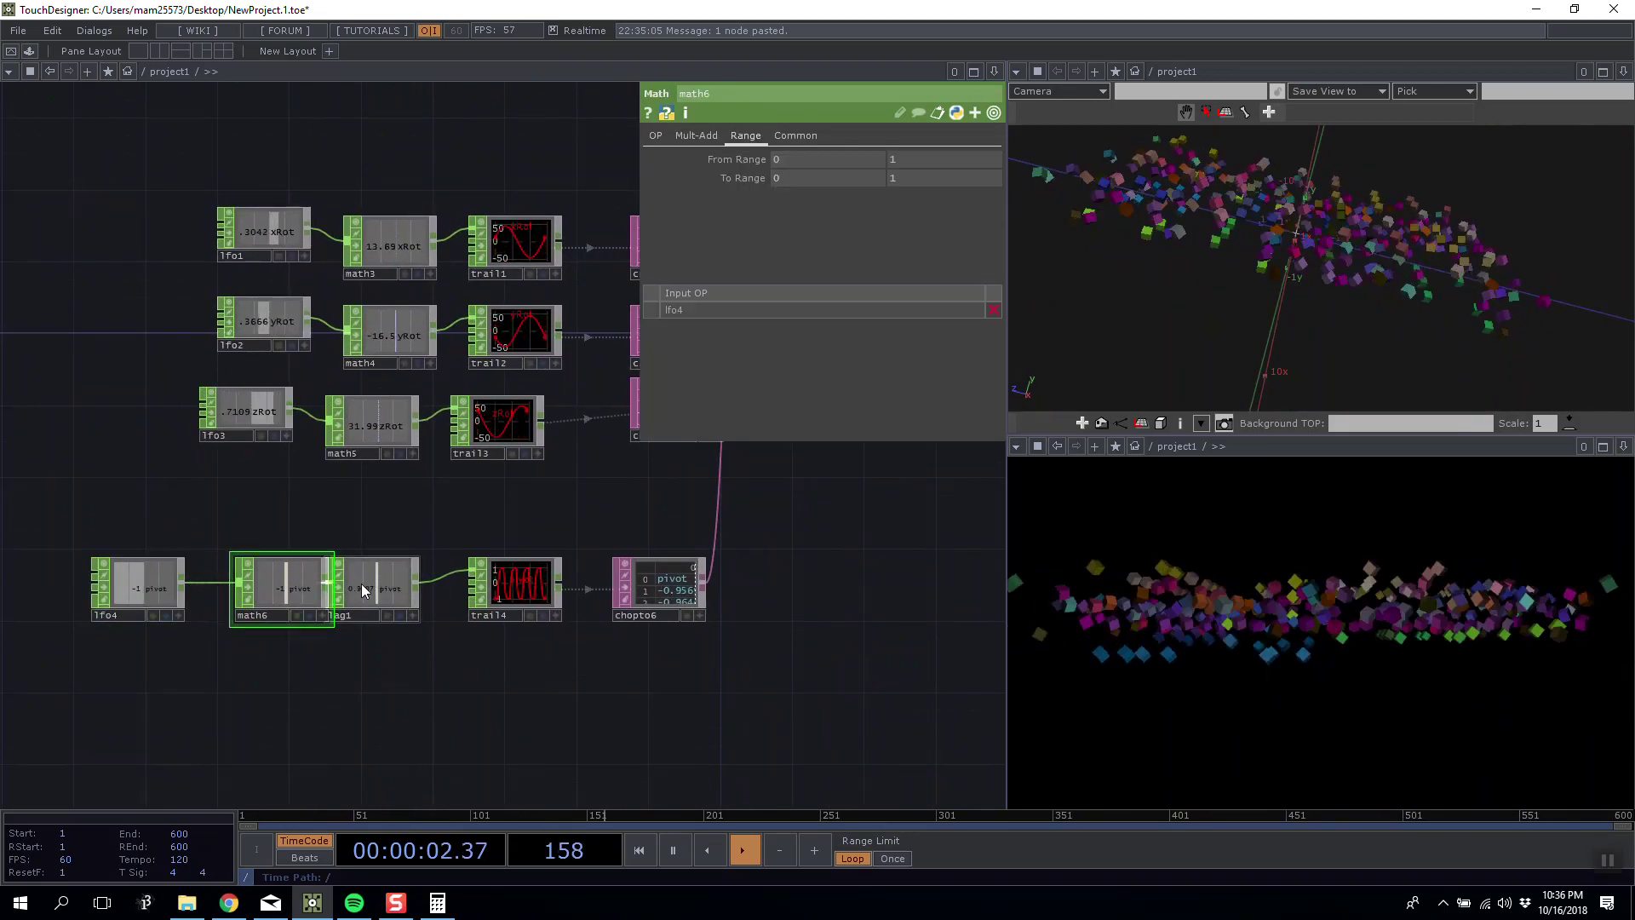
scroll(368, 546, "down", 3)
left_click_drag(368, 545, 250, 587)
scroll(693, 571, "up", 5)
scroll(693, 570, "down", 4)
left_click_drag(800, 577, 889, 554)
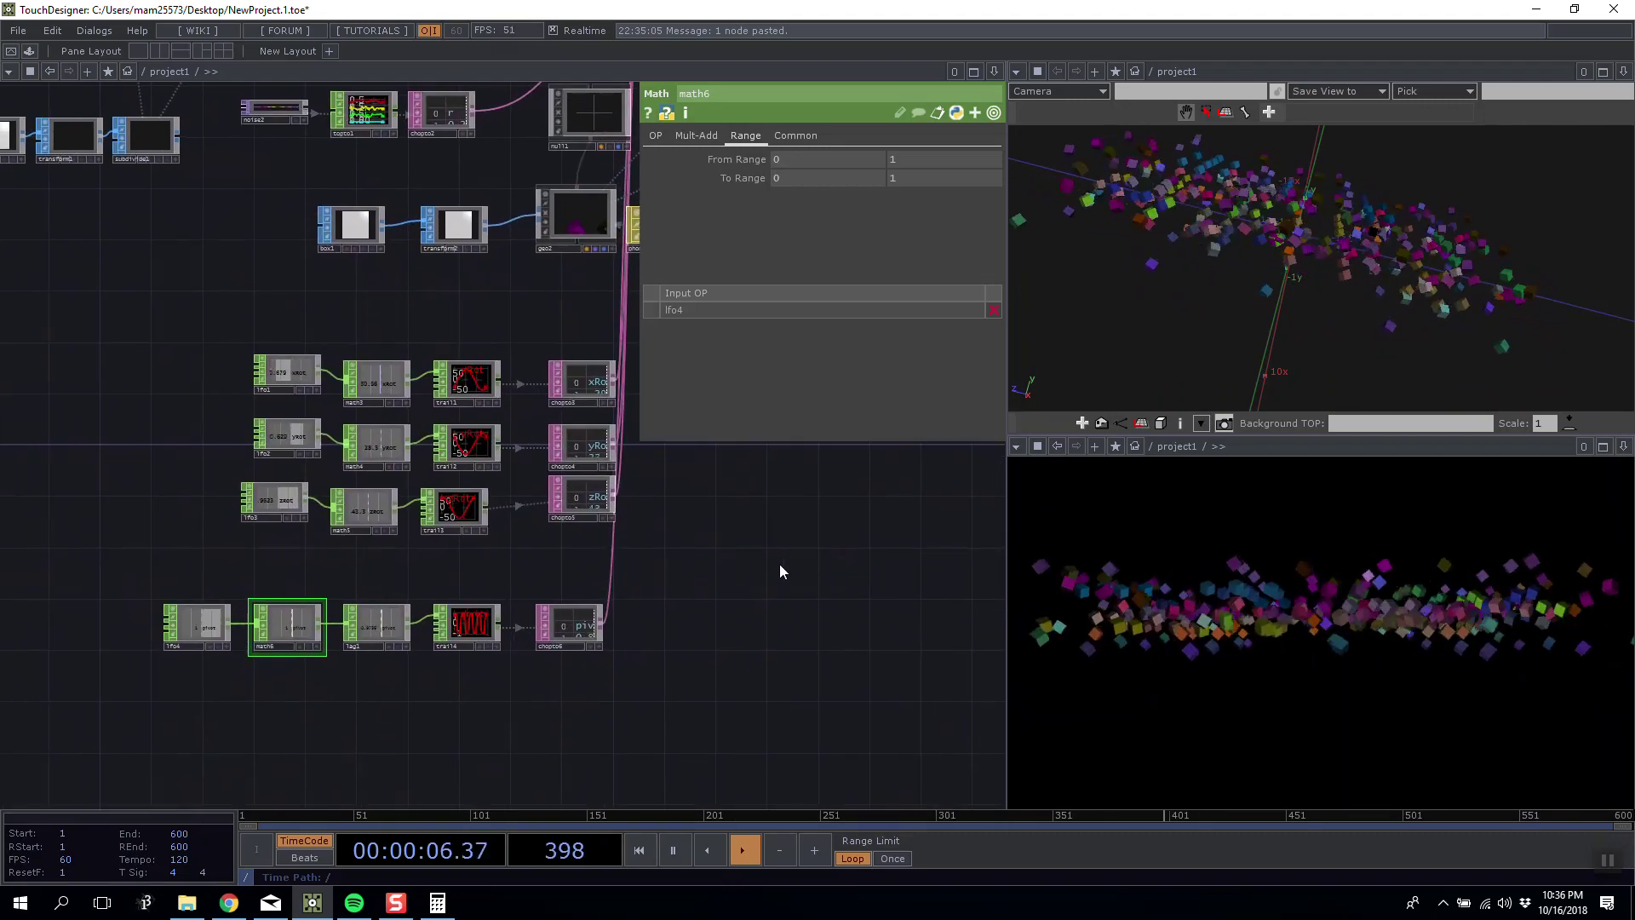
Set lfo4's waveform type back to Sine and delete the lag1 node.
left_click(217, 626)
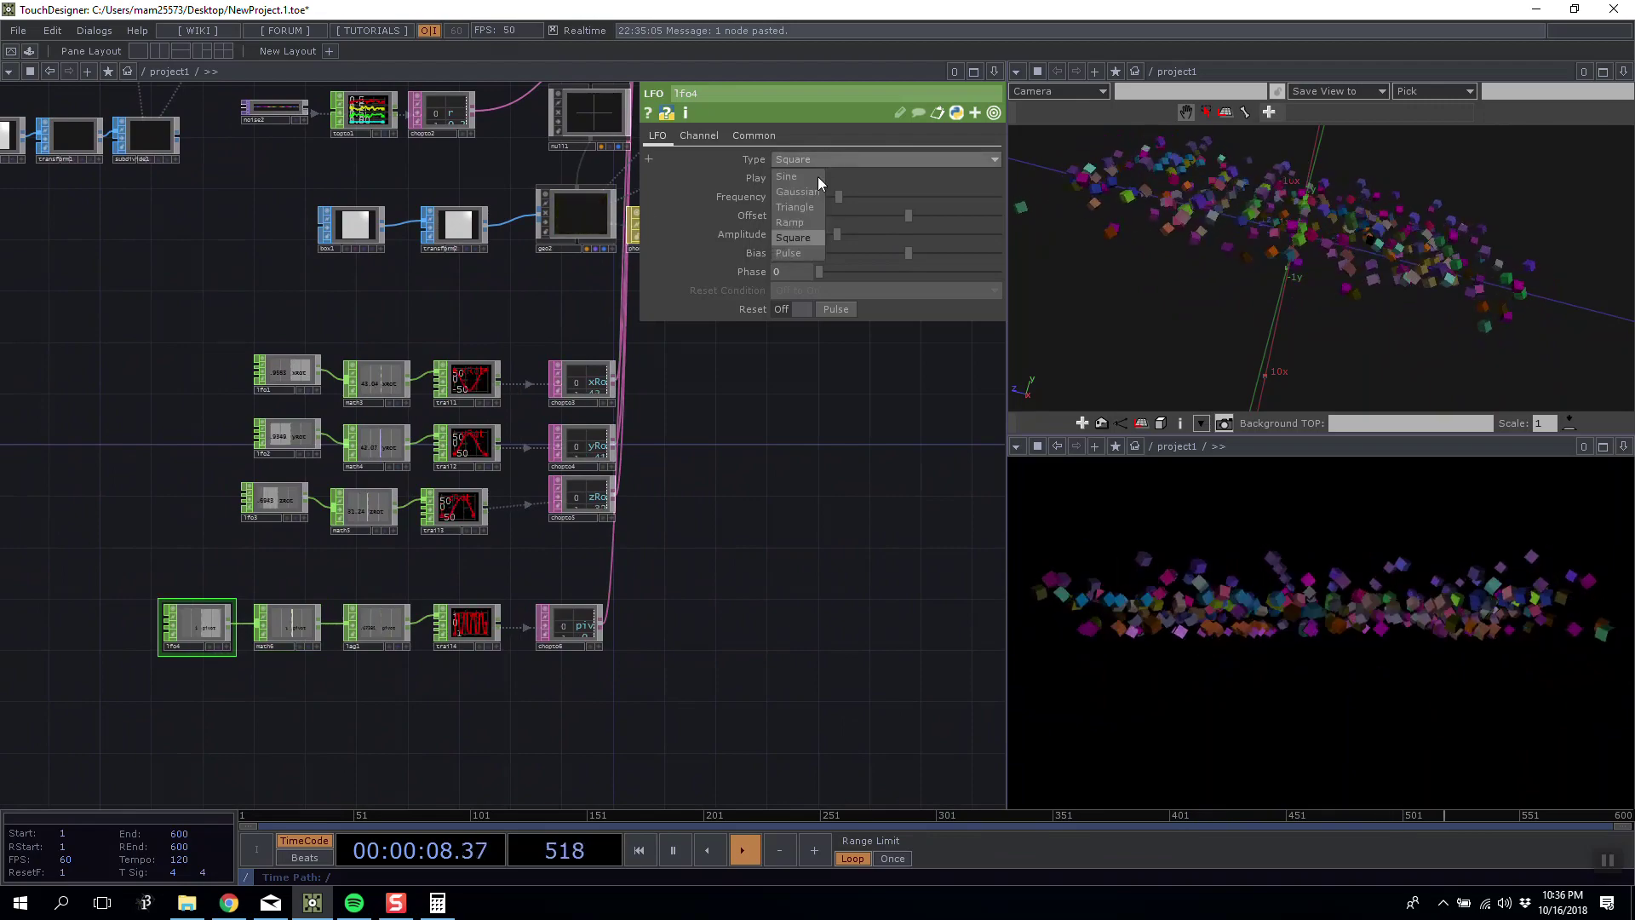
scroll(771, 549, "up", 2)
scroll(771, 549, "up", 2)
scroll(509, 635, "down", 3)
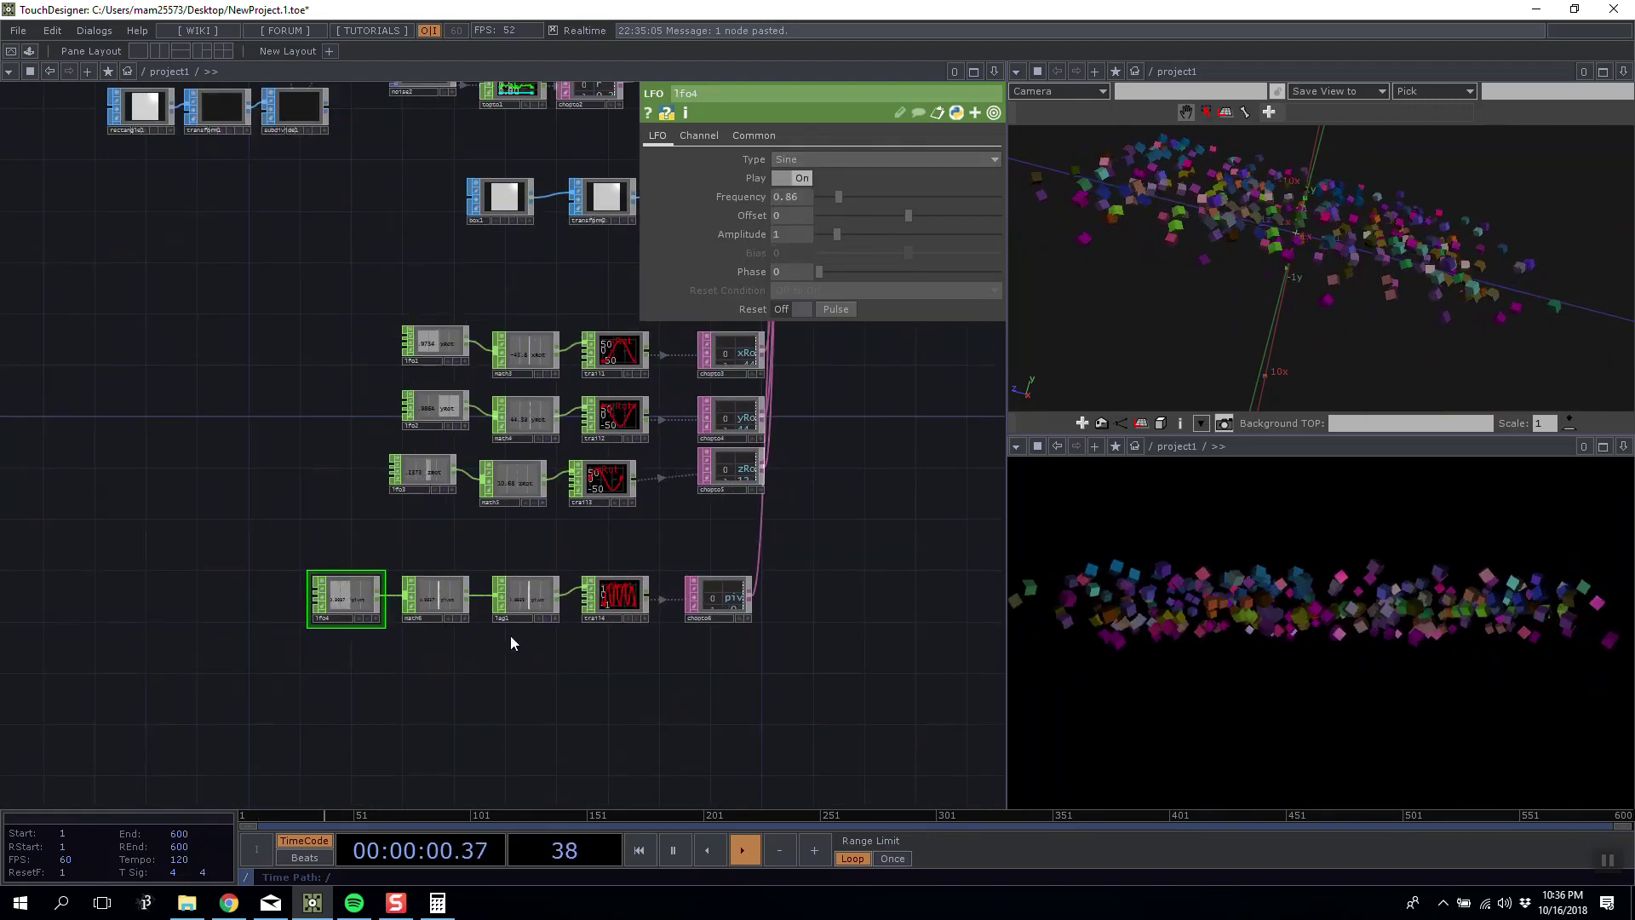
scroll(550, 537, "up", 3)
left_click(529, 538)
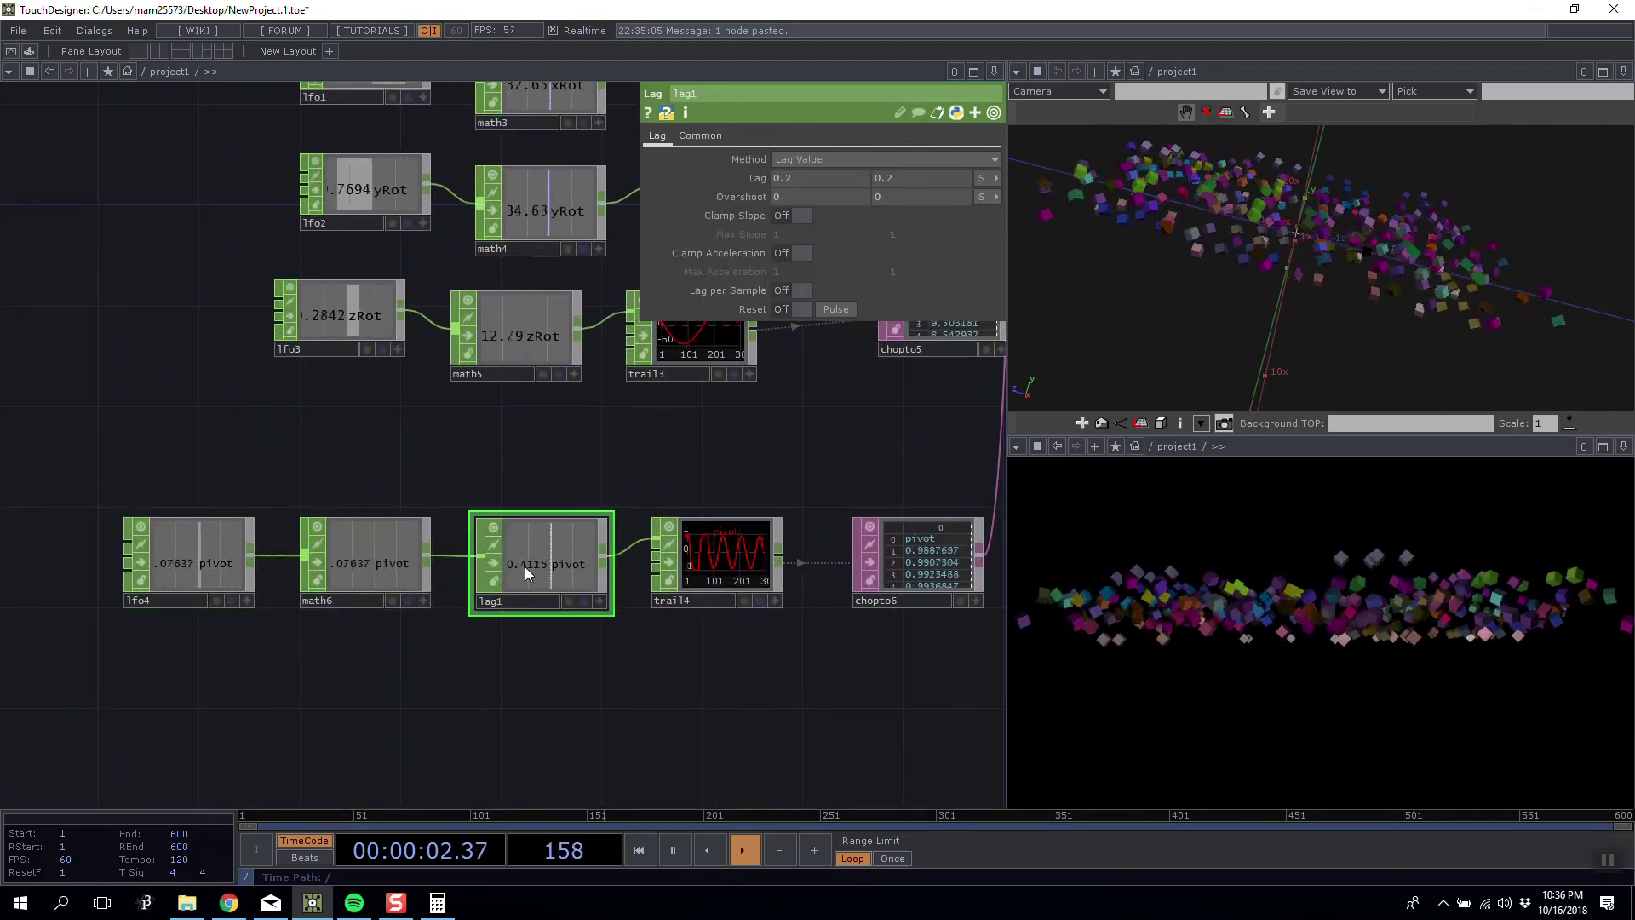
key("Delete")
Set the upper To Range value of math6 to 360 and examine how the instances spread in the 3D view.
left_click(373, 567)
left_click(897, 175)
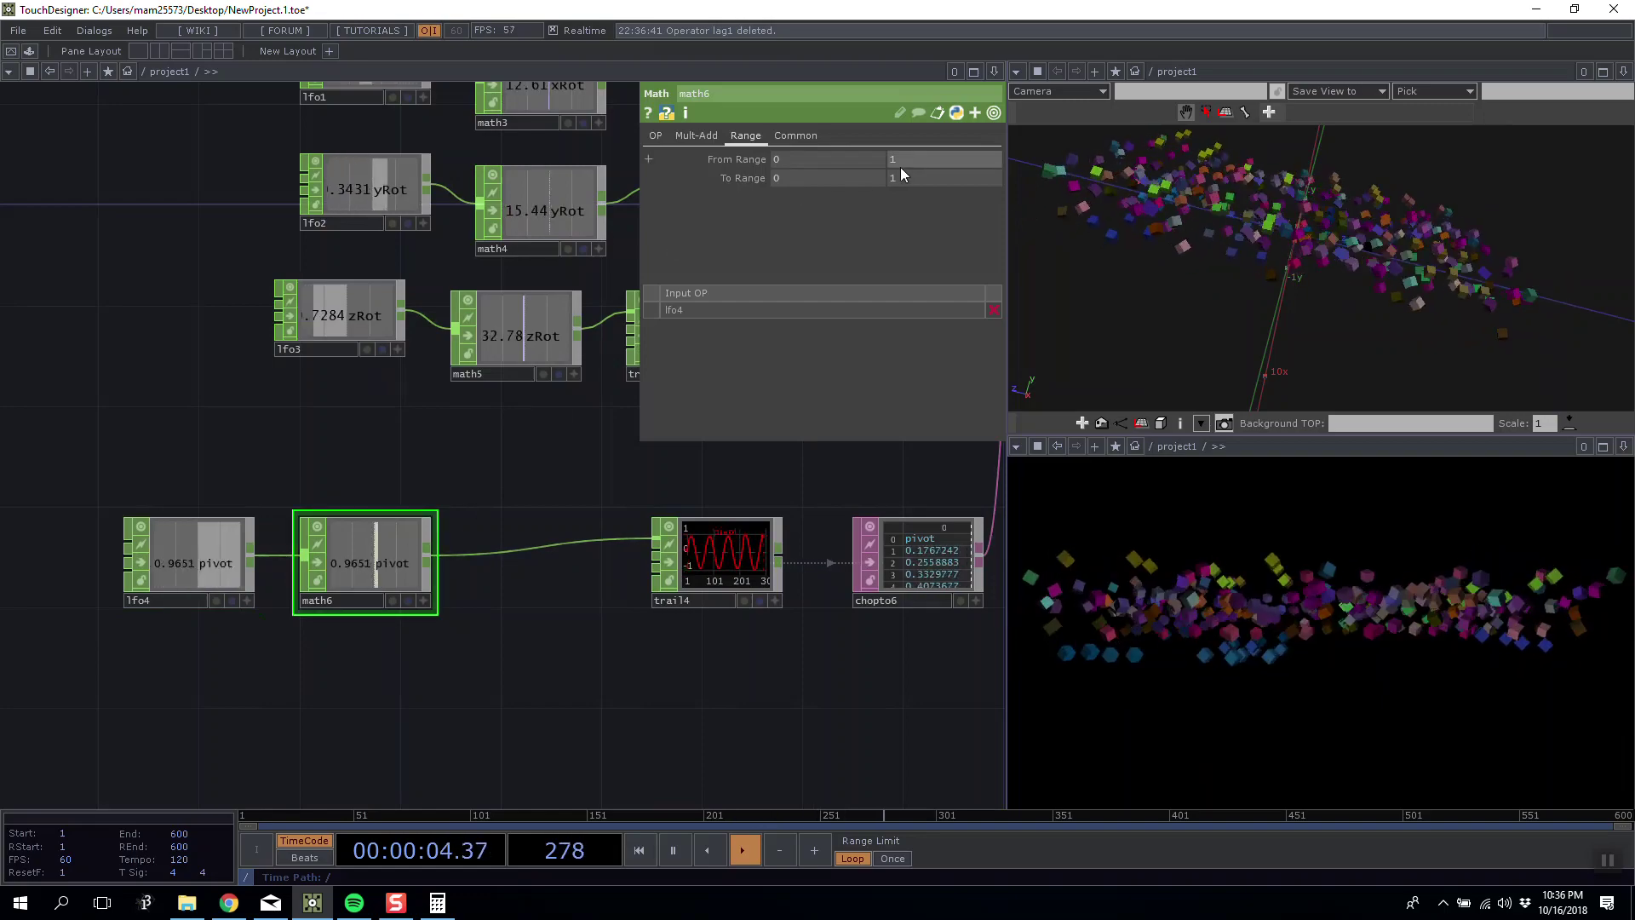
type("360")
key("Return")
left_click_drag(1380, 247, 1318, 214)
scroll(1318, 214, "down", 6)
scroll(1319, 214, "down", 5)
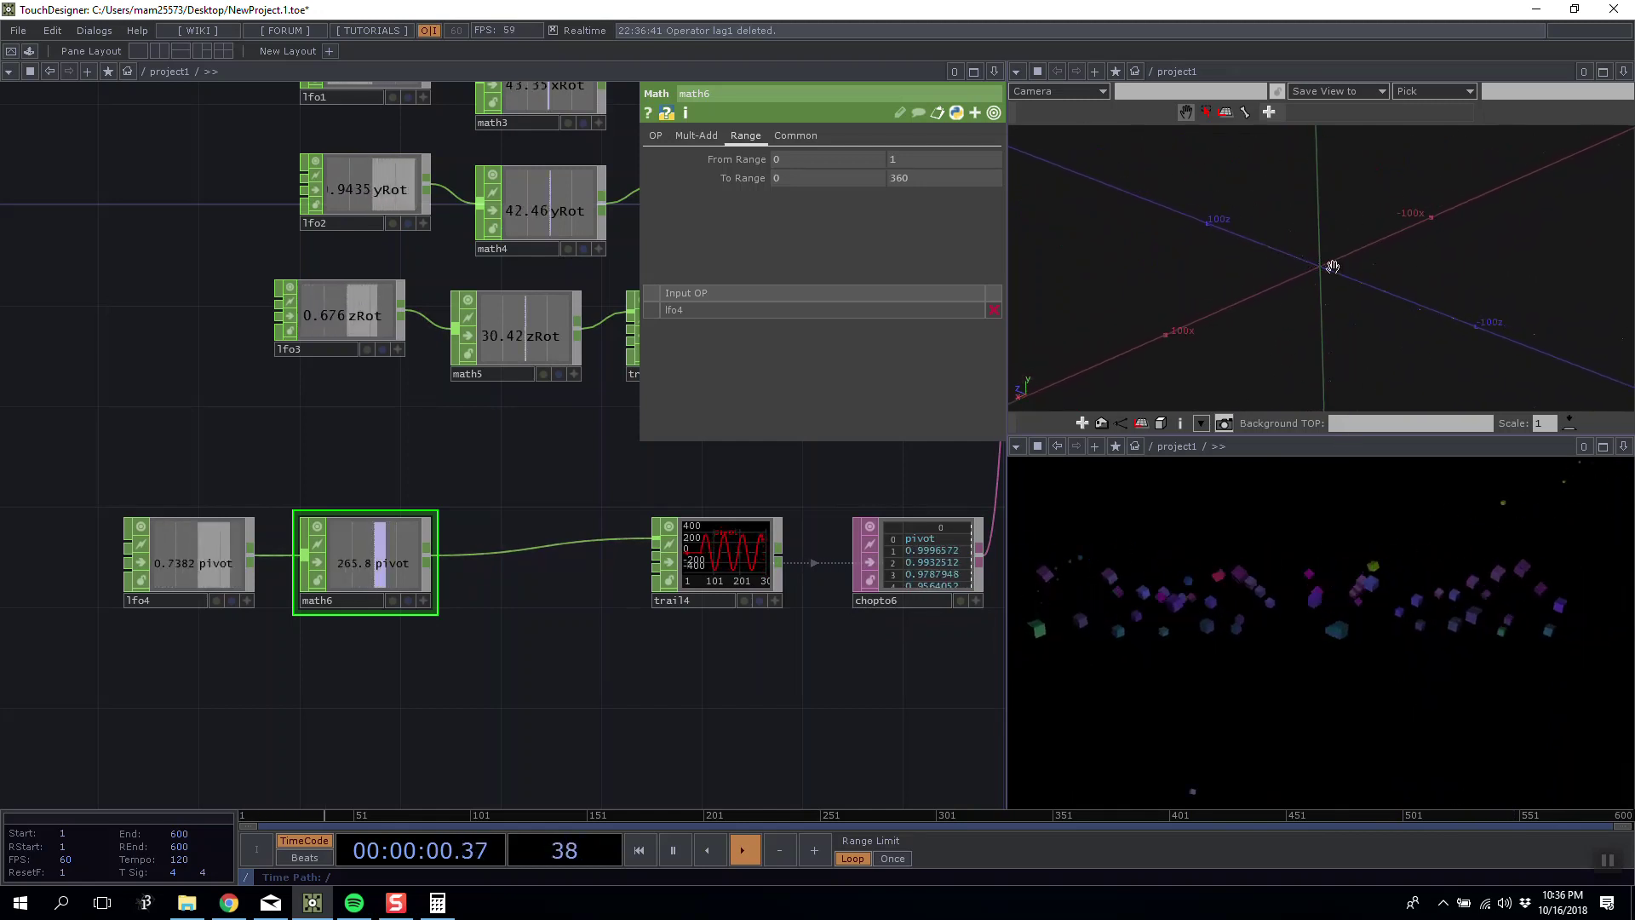
Set the upper To Range value of math6 to 90.
left_click_drag(1323, 244, 1365, 236)
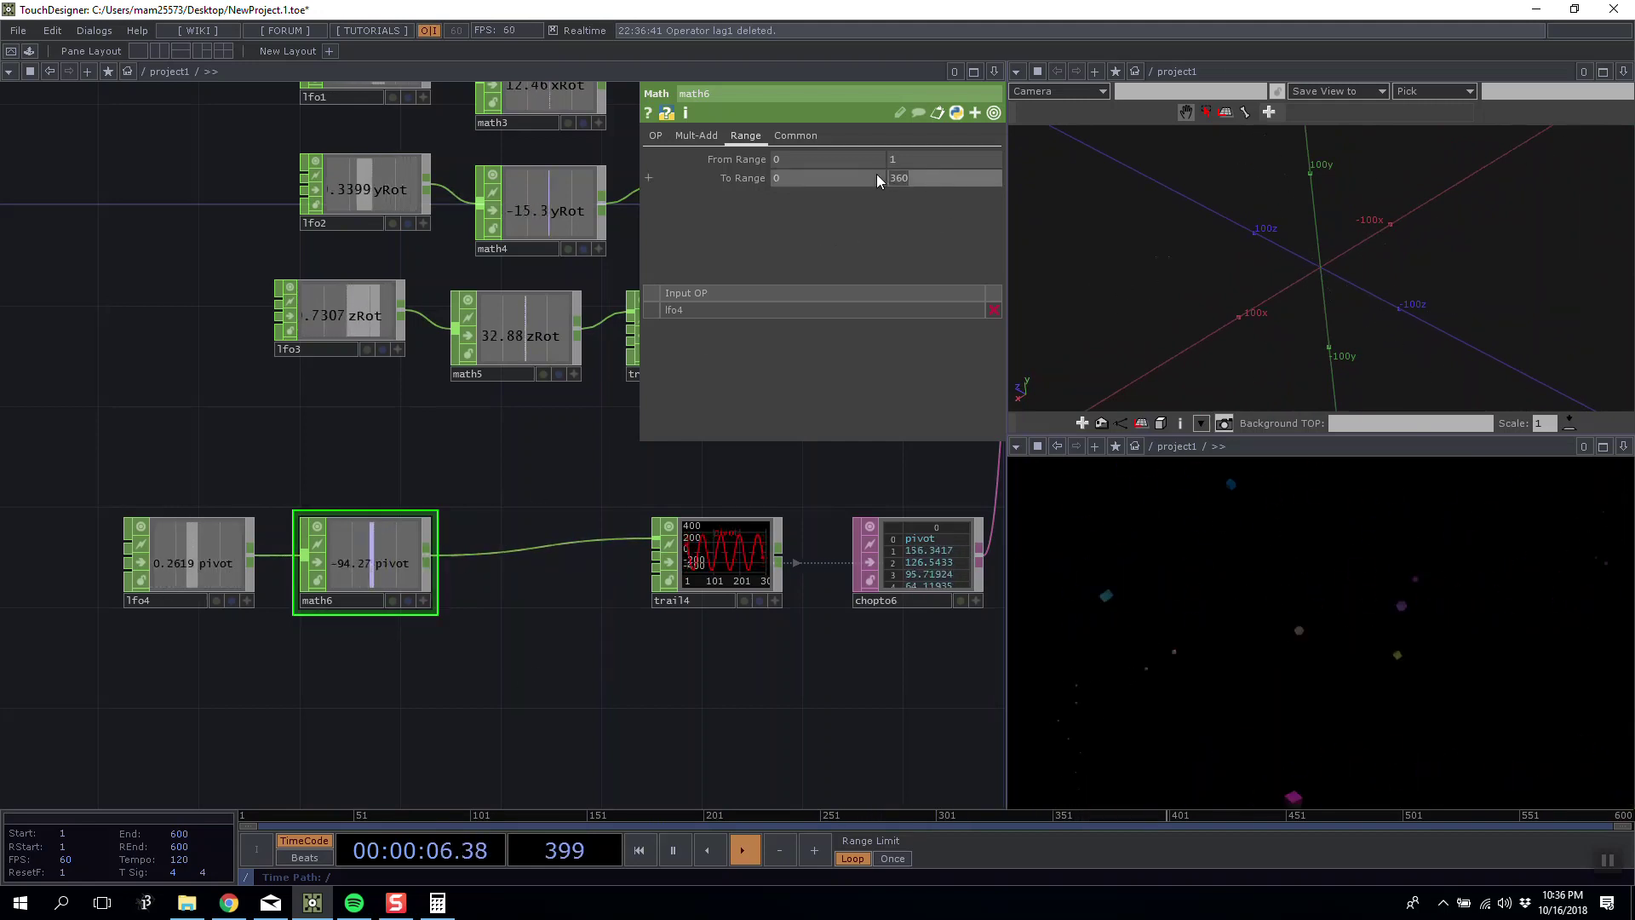
scroll(286, 503, "down", 5)
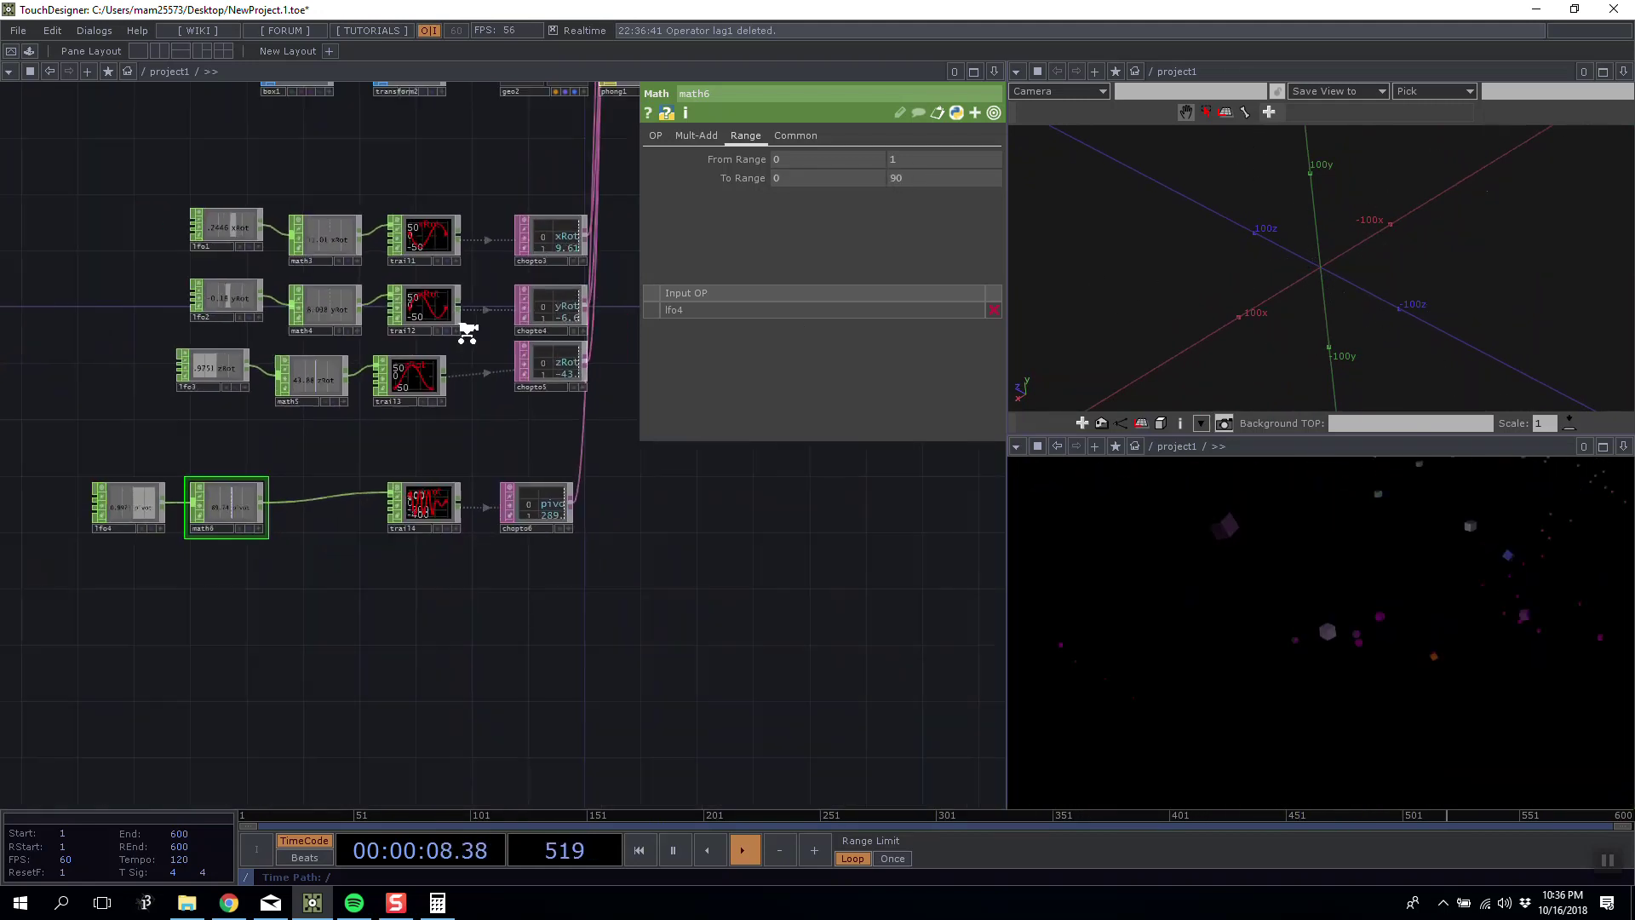
Assign the pivot channel to geo2's Pivot Y and Pivot Z instance parameters and check the instances in the 3D view.
left_click_drag(360, 248, 316, 290)
left_click(394, 223)
left_click(994, 478)
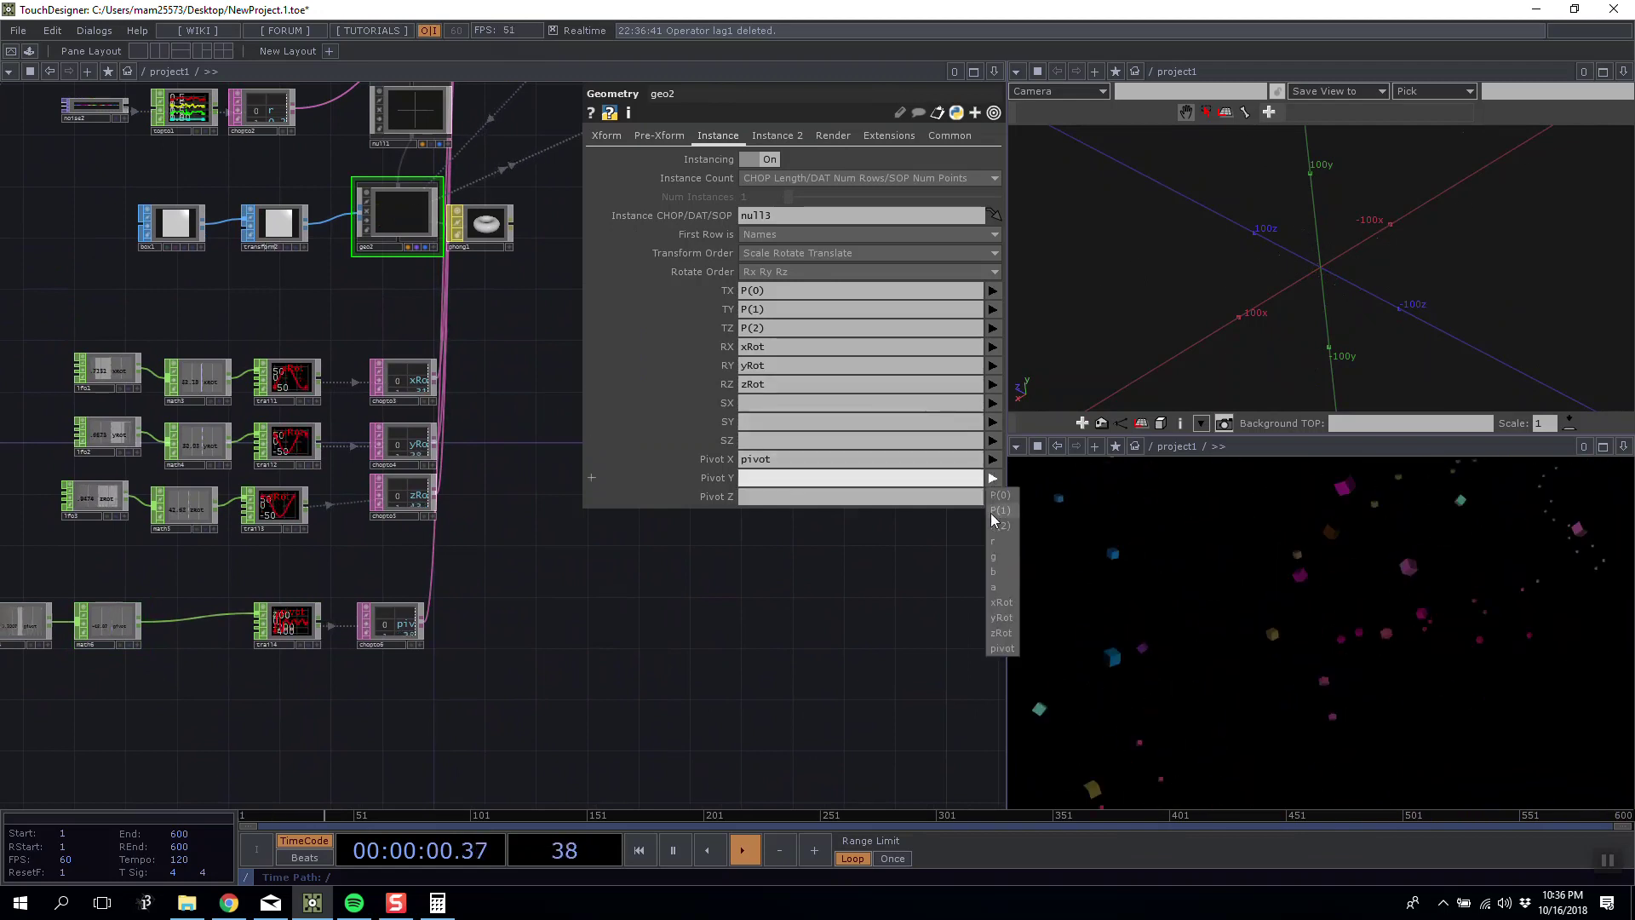
left_click(1003, 648)
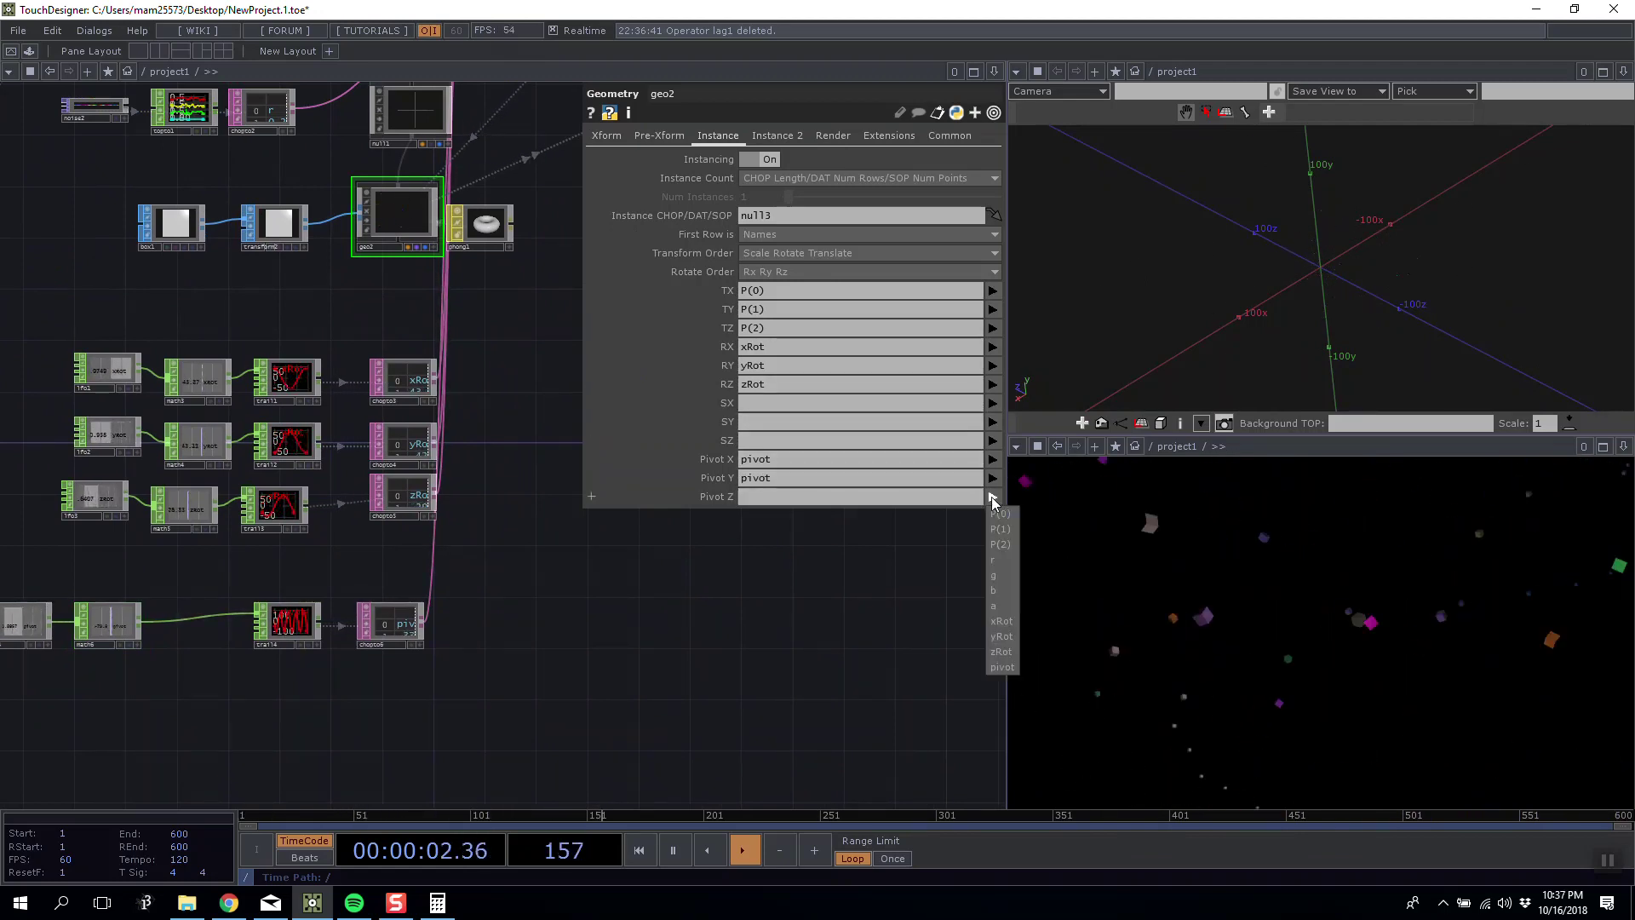
left_click(1003, 665)
left_click_drag(1344, 273, 1389, 194)
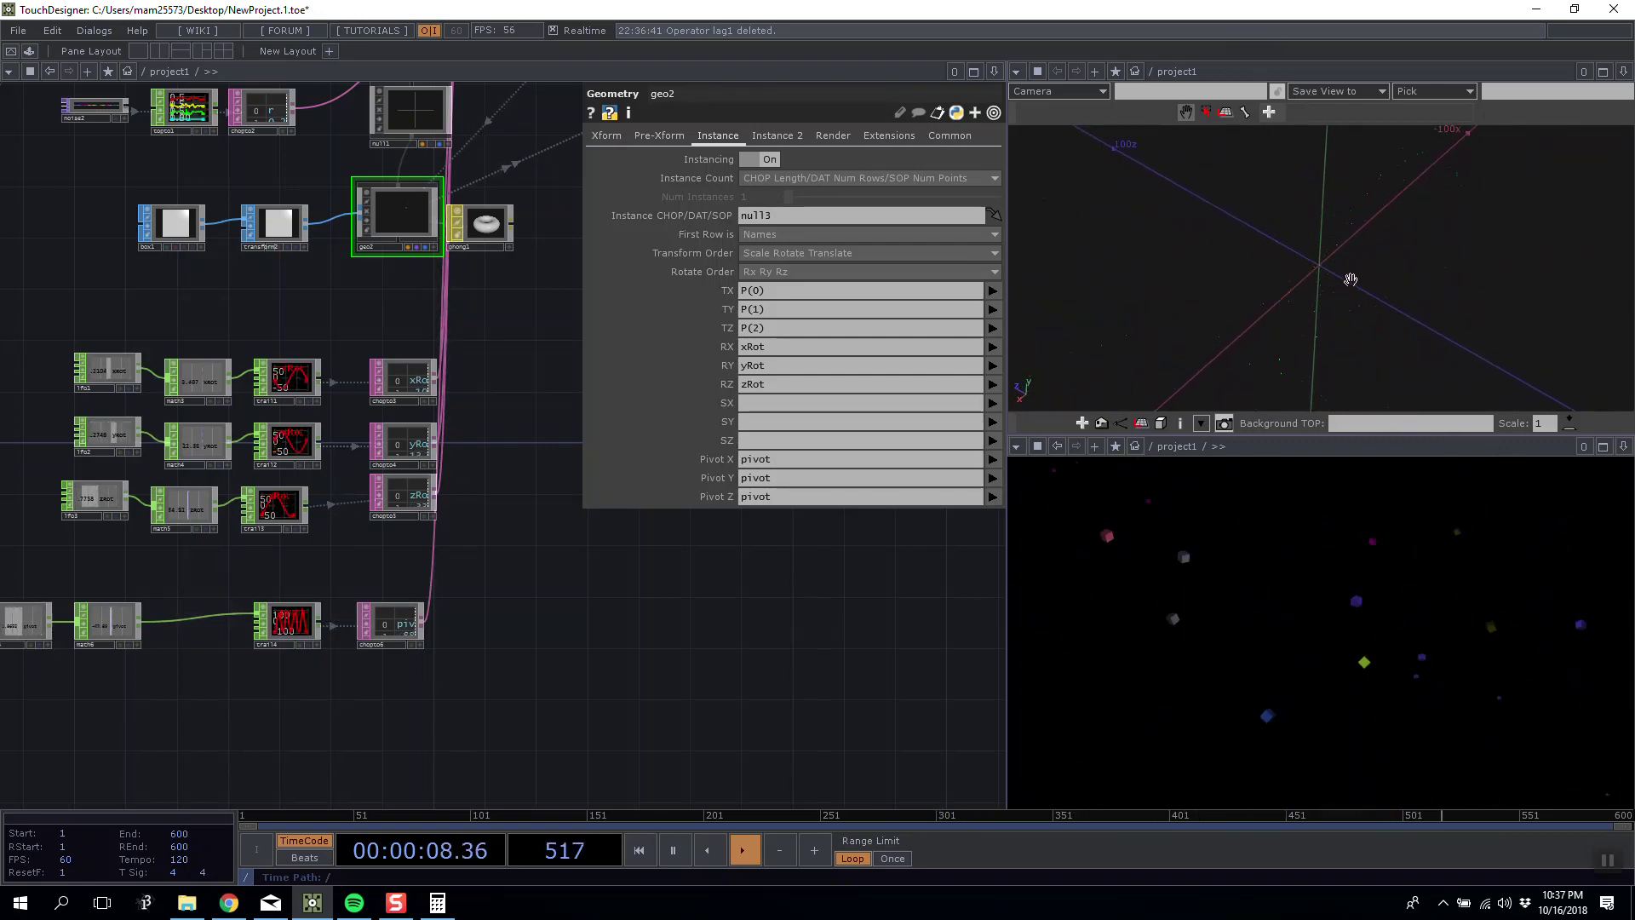
left_click_drag(1352, 321, 1293, 266)
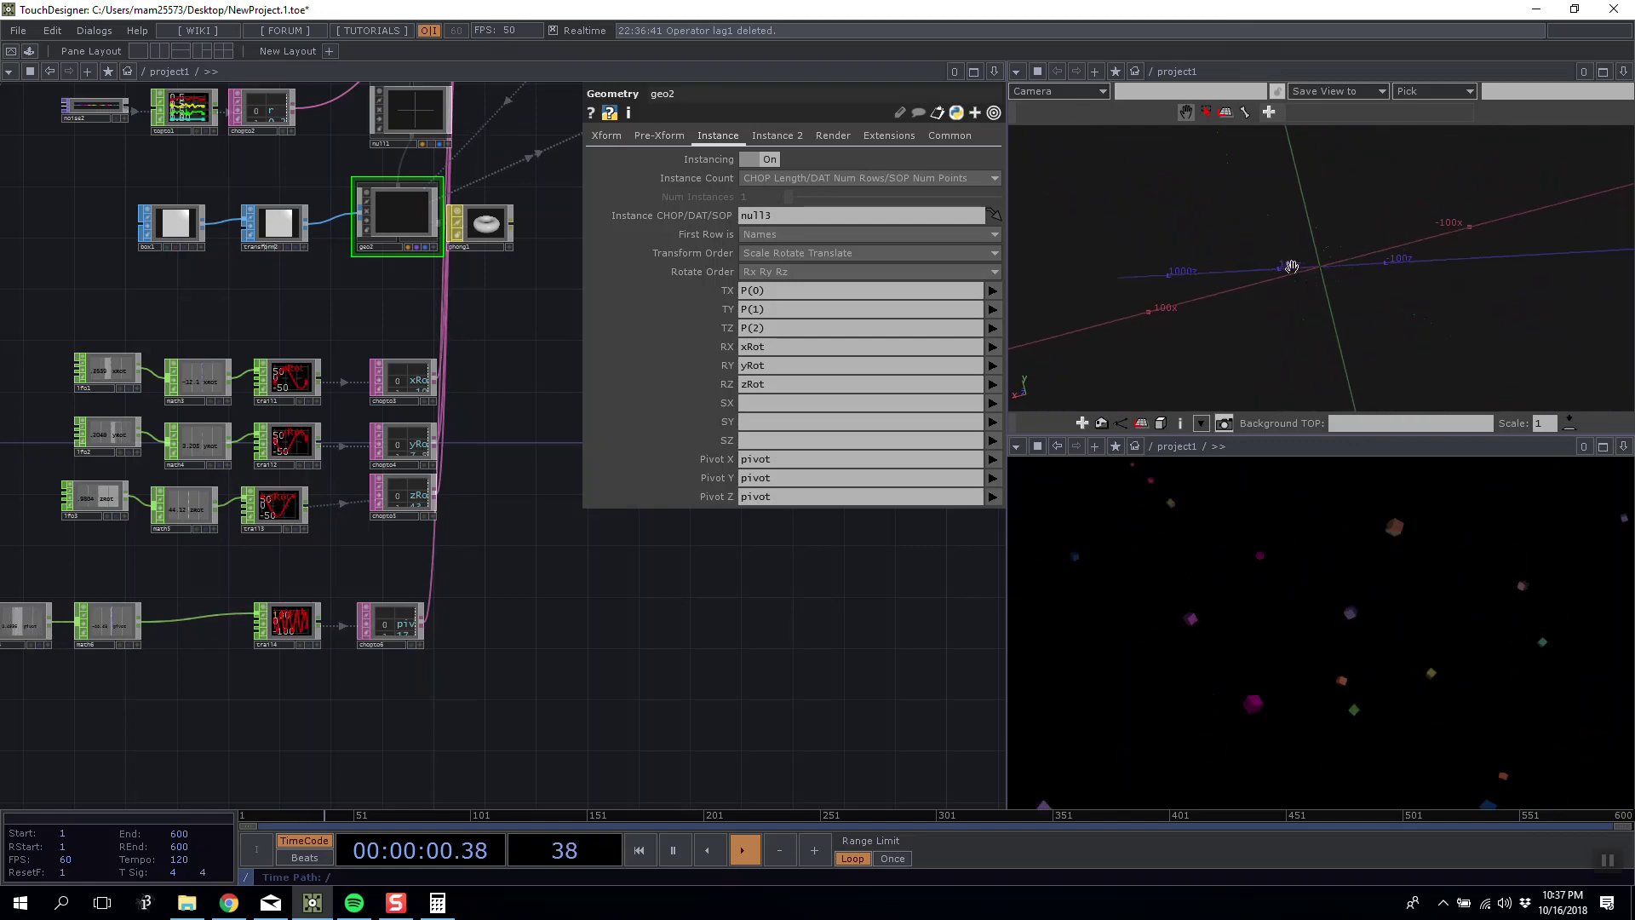
Set the upper To Range value of math6 to 45 and examine the instance spread in the 3D view.
left_click_drag(799, 607, 668, 607)
left_click_drag(98, 621, 252, 614)
scroll(176, 646, "up", 5)
left_click(179, 645)
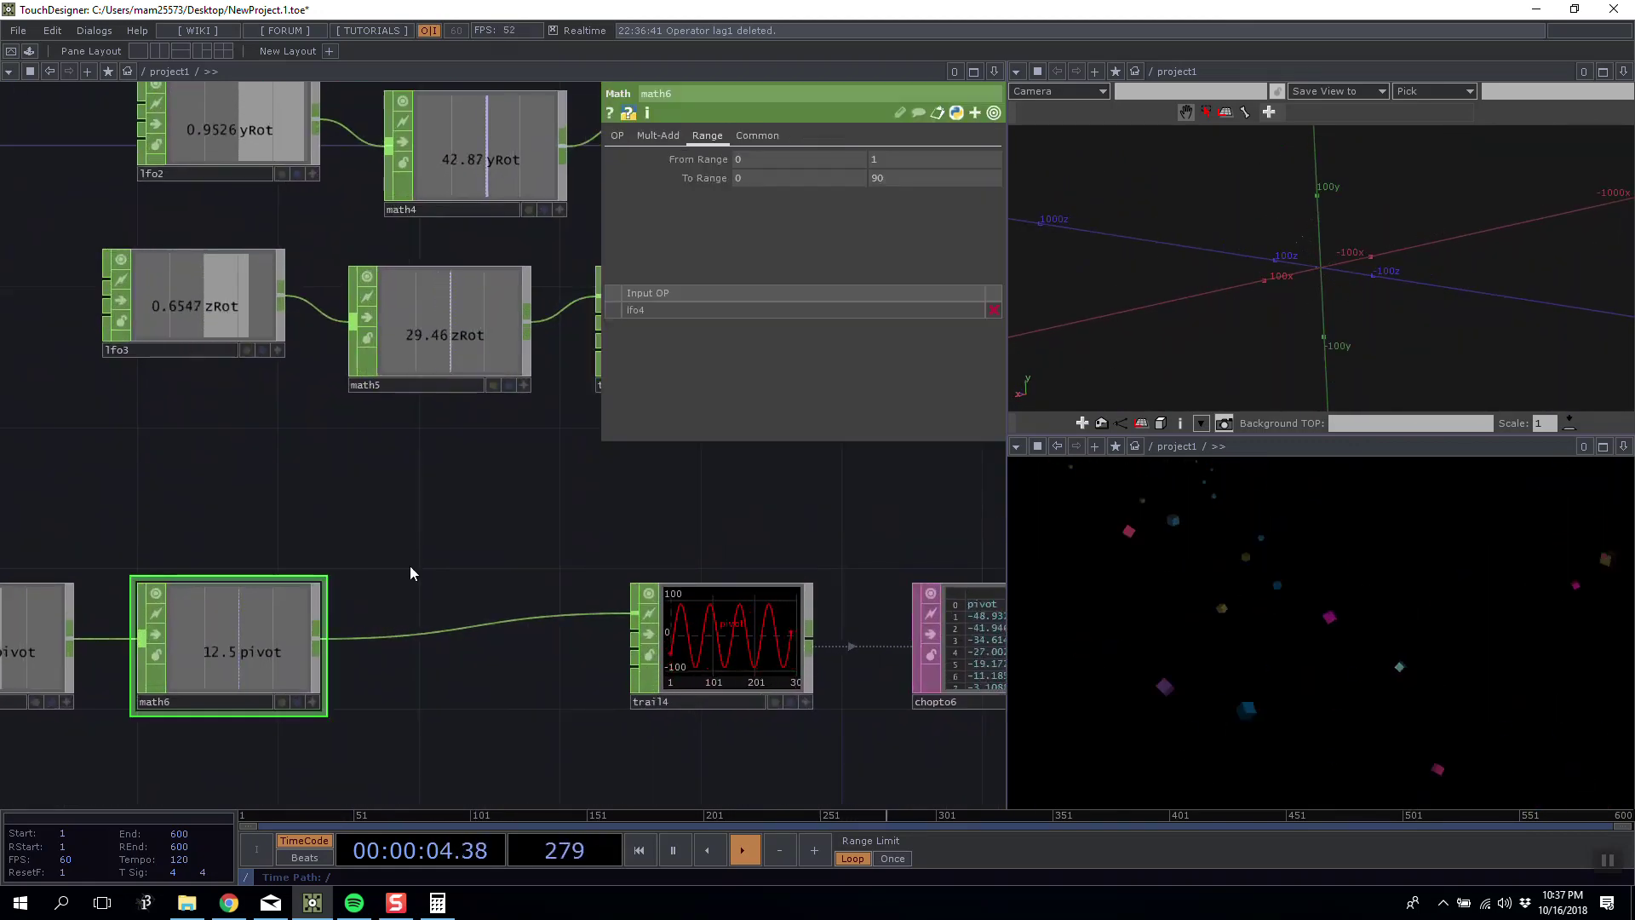
type("45")
key("Return")
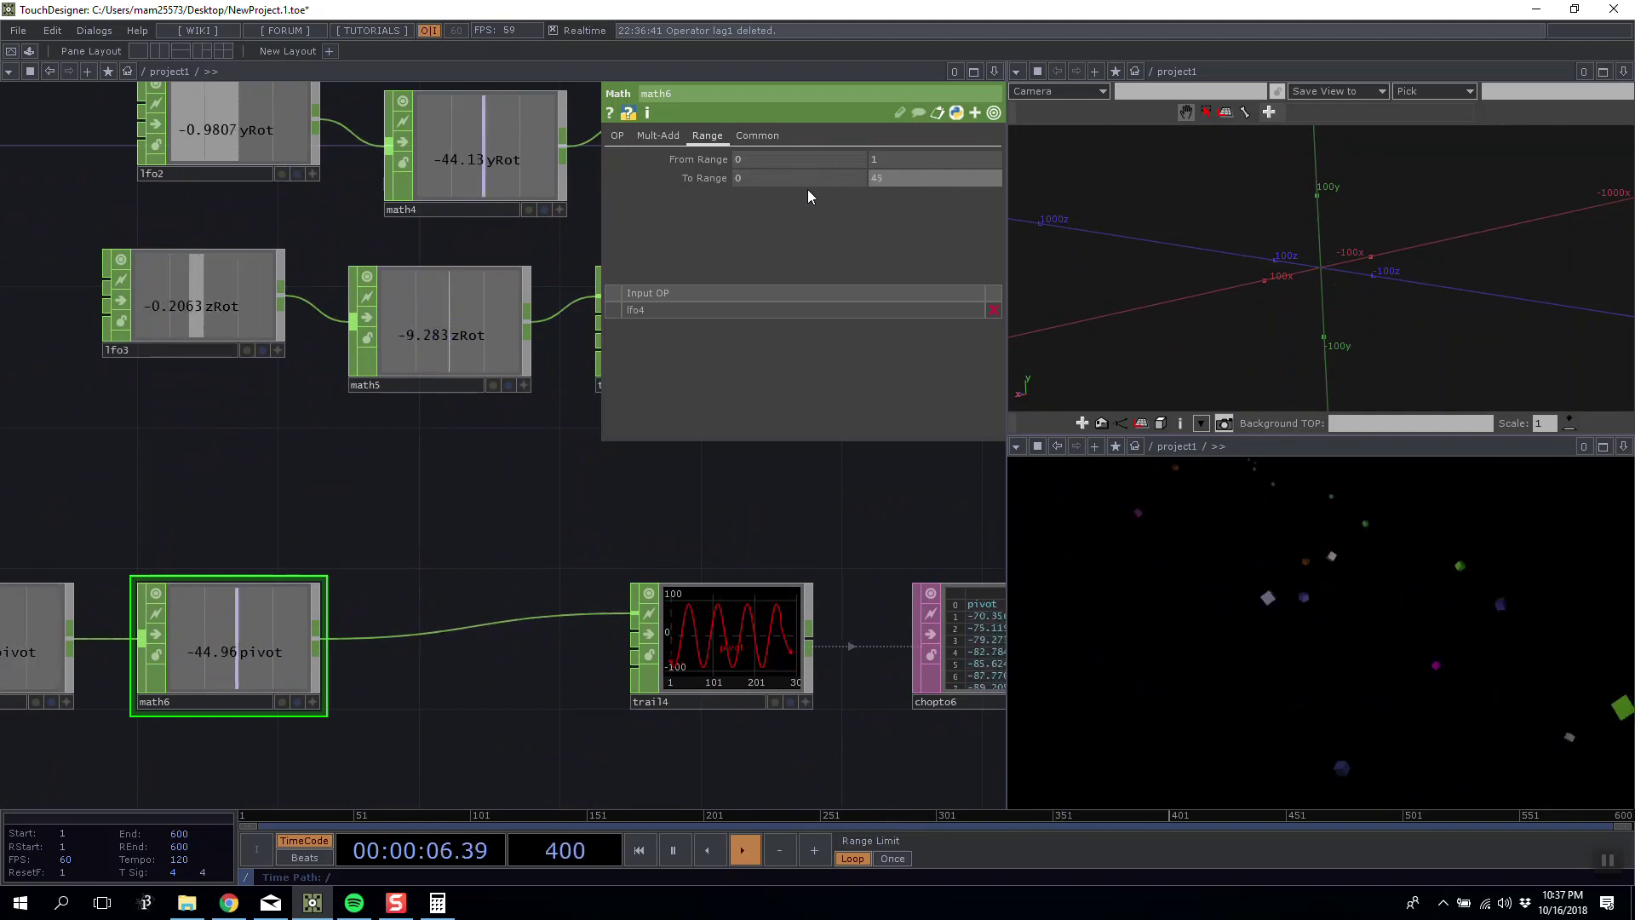
left_click_drag(1397, 272, 1231, 338)
middle_click_drag(1232, 338, 1221, 1)
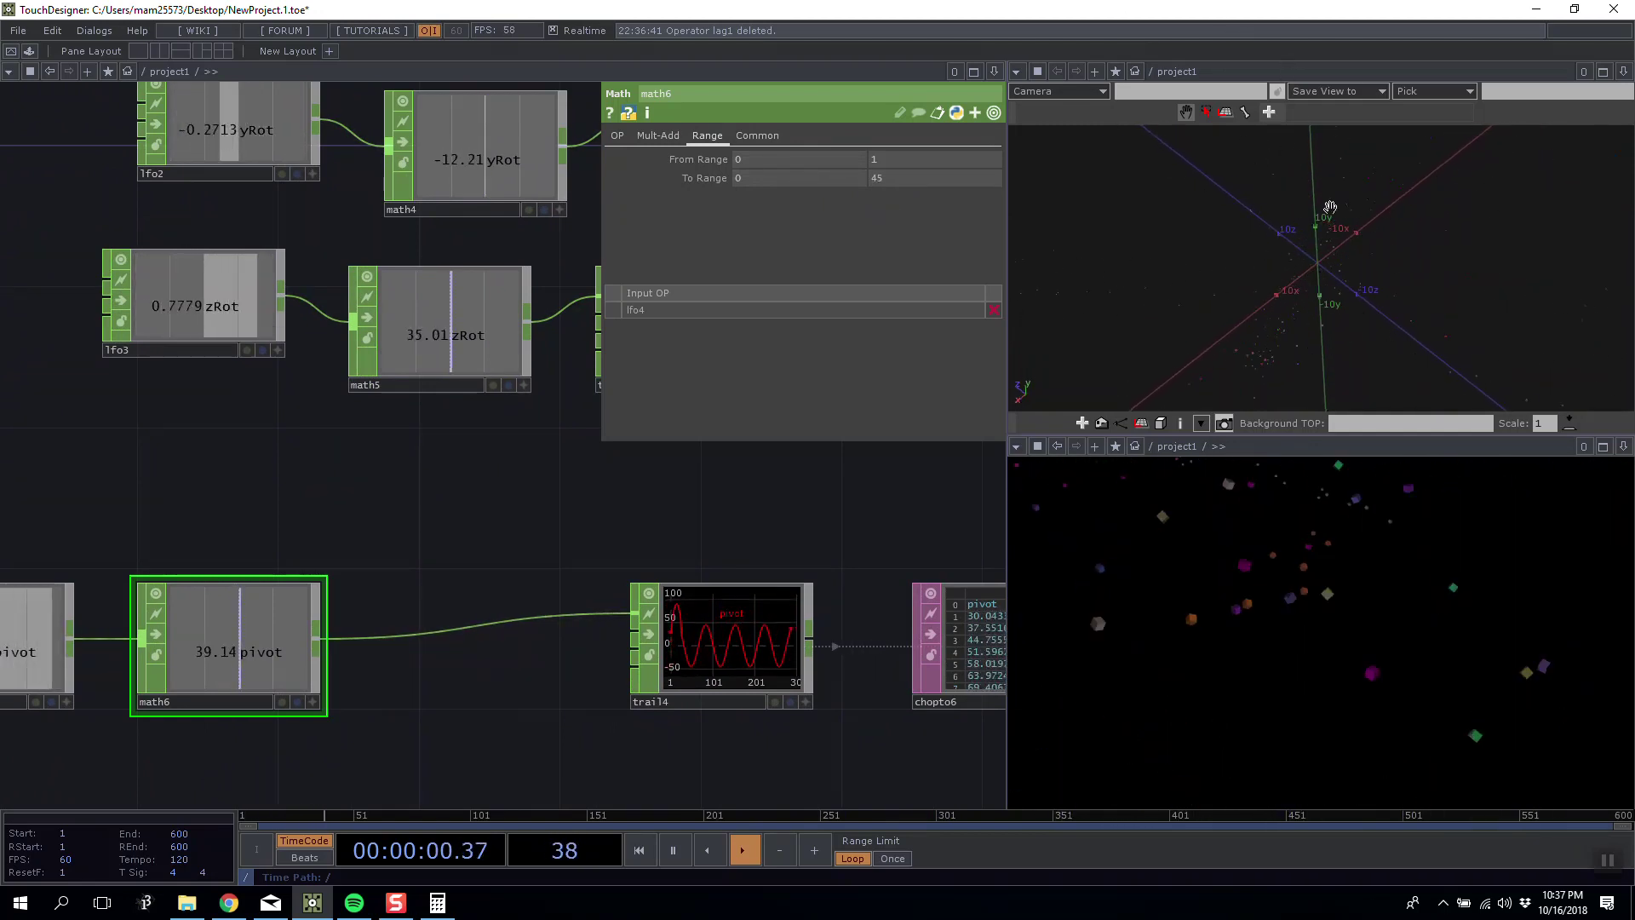
left_click_drag(1328, 248, 1227, 213)
scroll(760, 500, "down", 3)
middle_click_drag(1216, 308, 1315, 291)
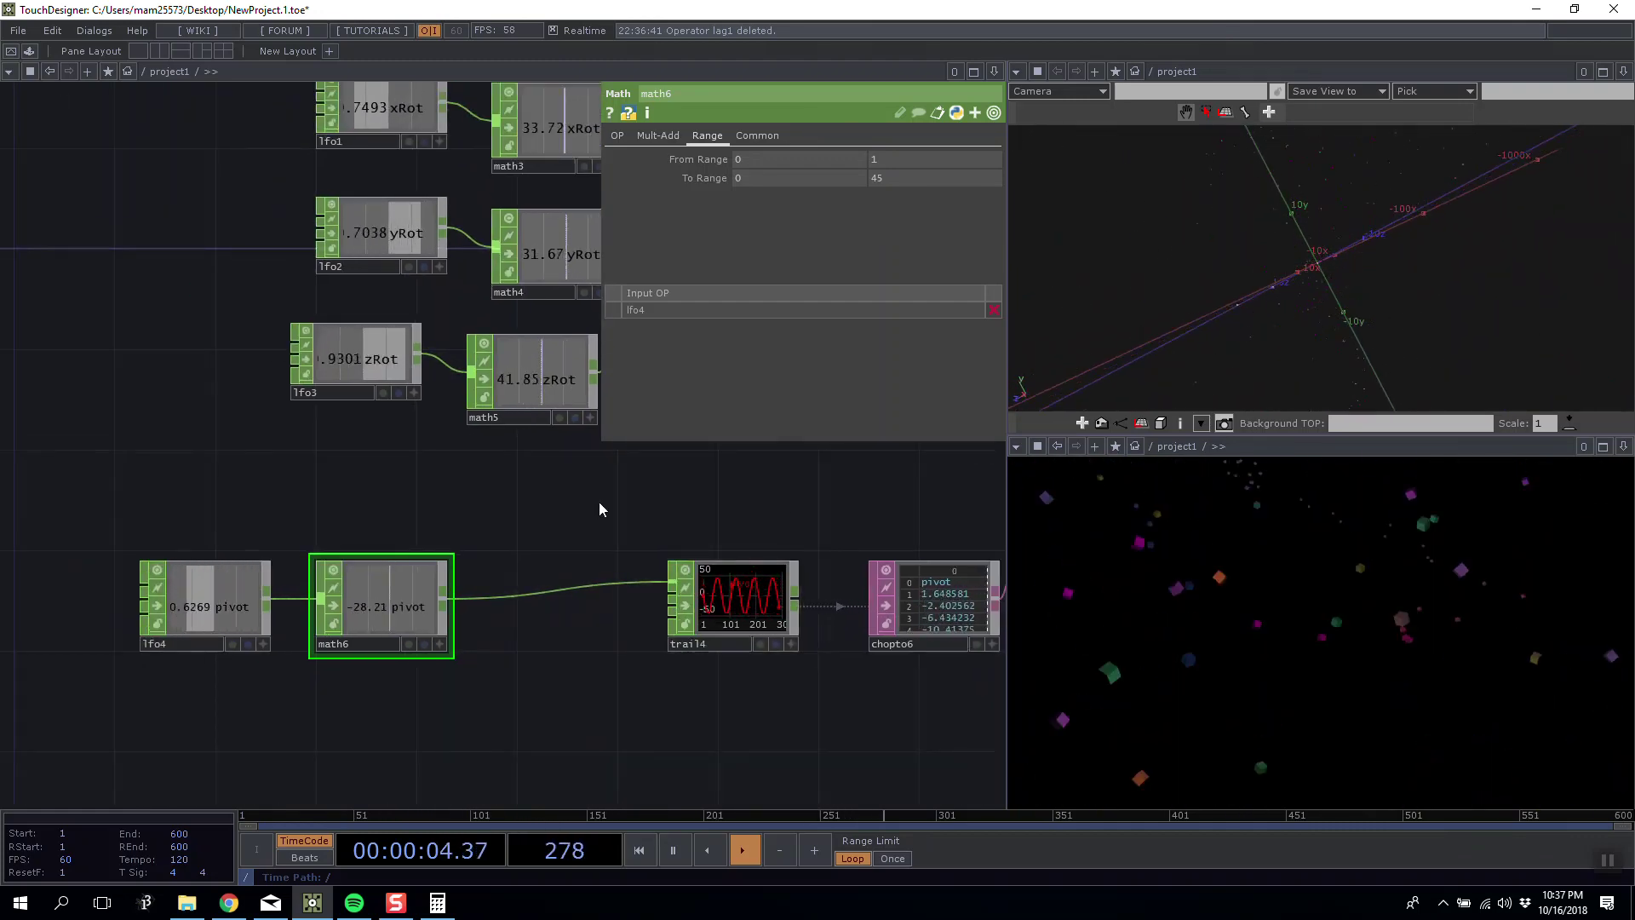
Move cam1 back by setting its Z translation to 128.
scroll(545, 502, "down", 10)
scroll(717, 460, "up", 5)
left_click_drag(717, 460, 423, 511)
scroll(203, 385, "up", 2)
left_click_drag(203, 386, 324, 381)
scroll(324, 381, "up", 3)
left_click(284, 182)
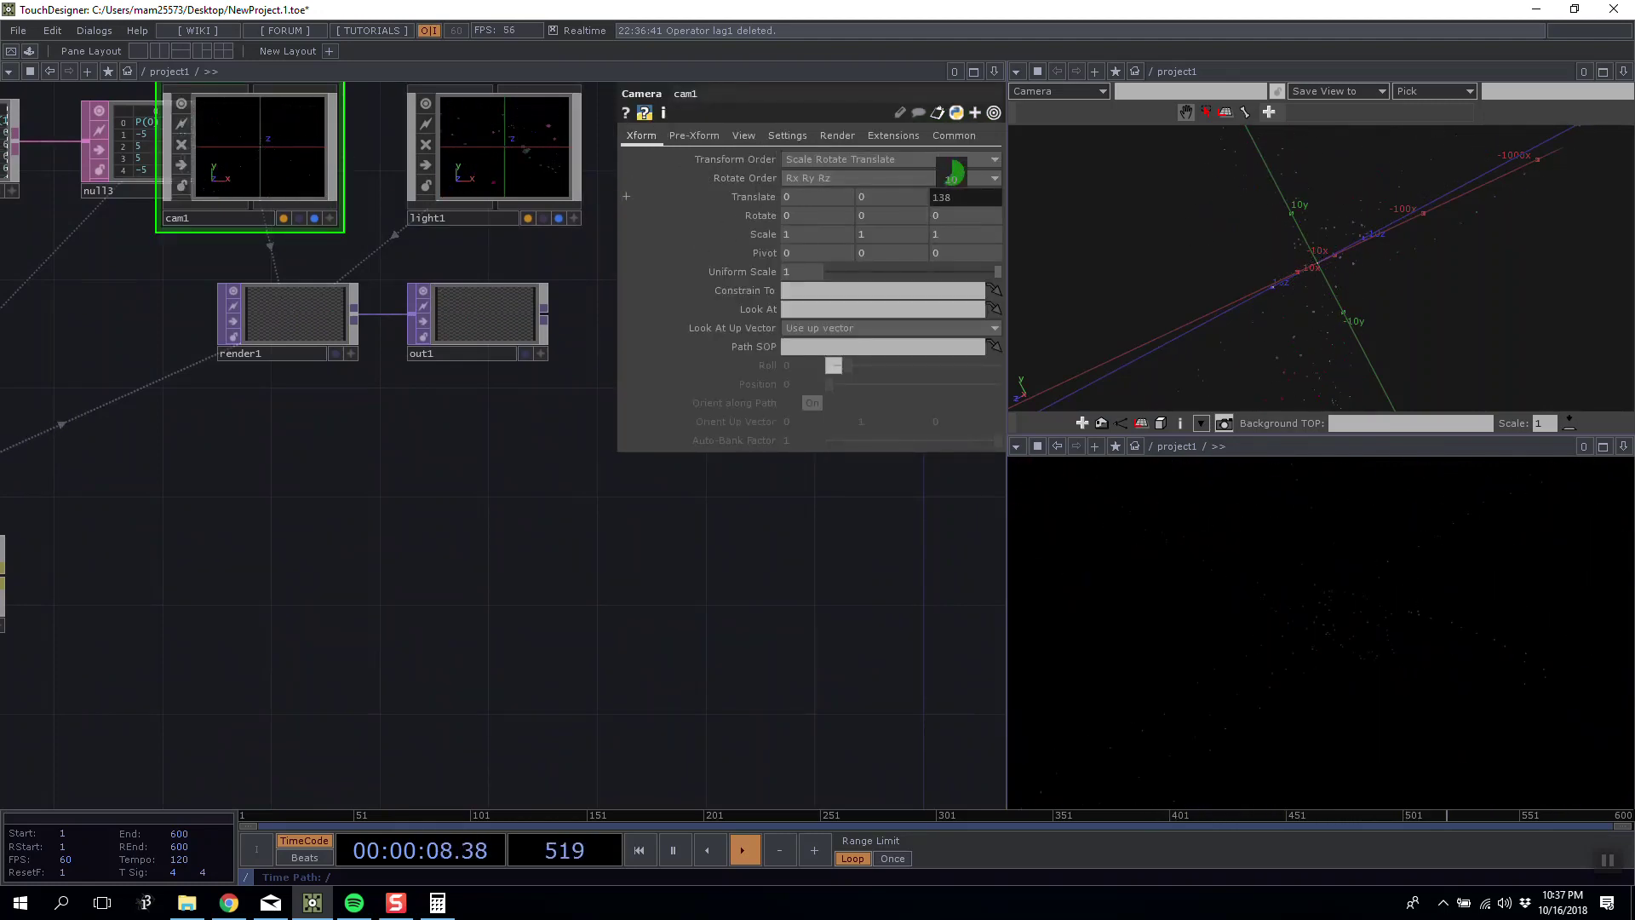
Set the scale of transform2 to 1 on all three axes to enlarge the instanced boxes.
left_click_drag(551, 646, 647, 588)
scroll(648, 588, "down", 5)
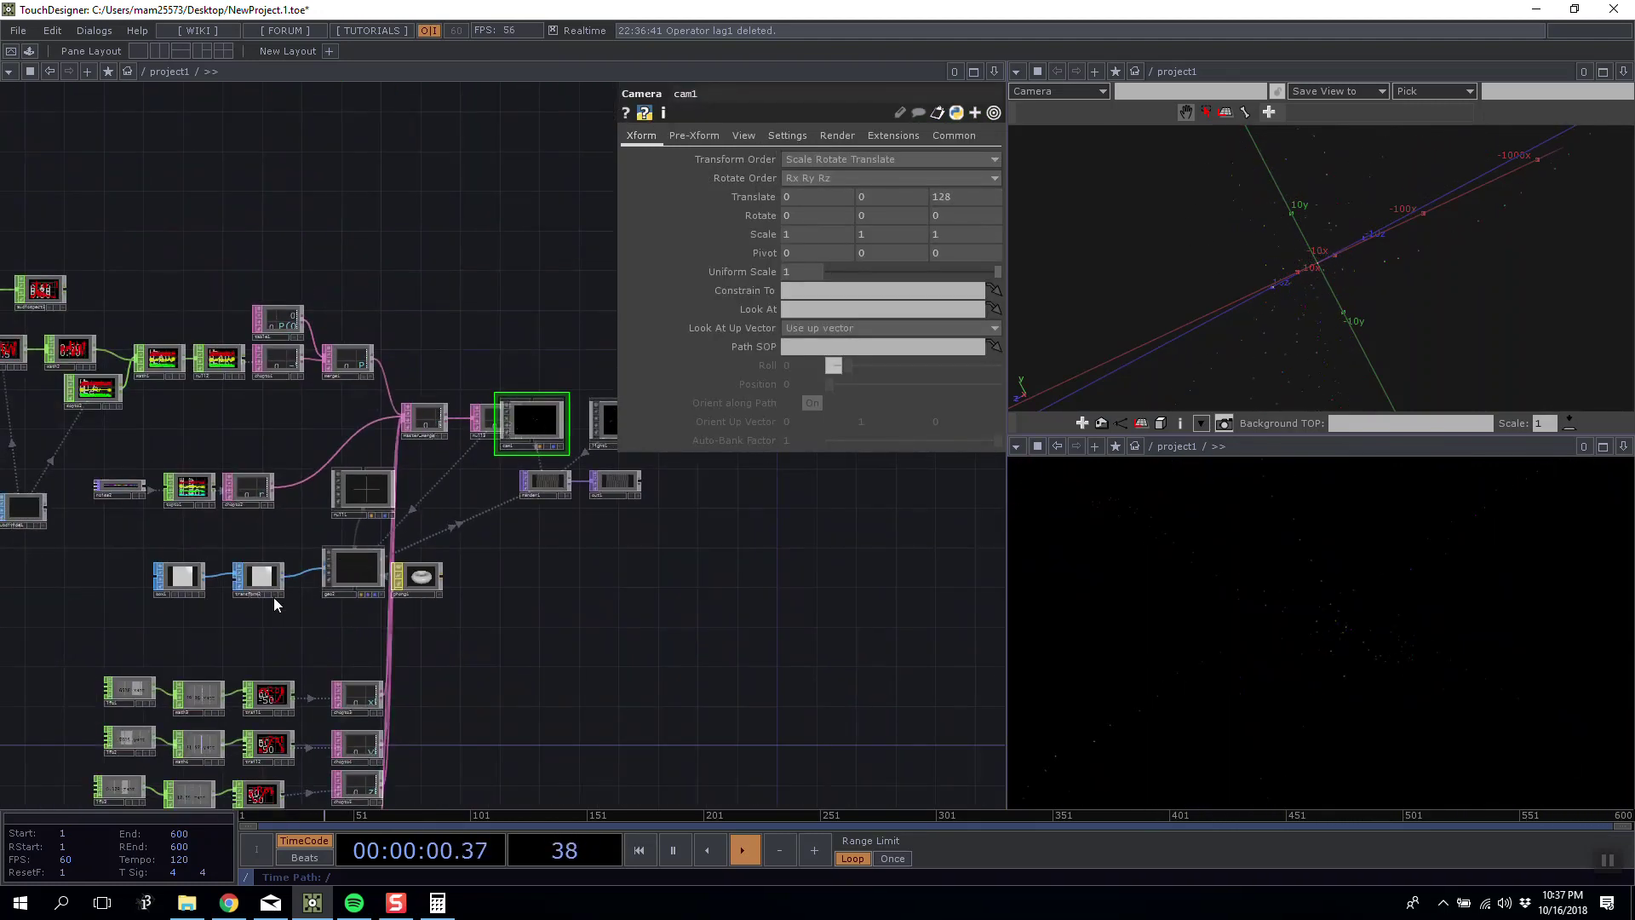
scroll(244, 595, "up", 4)
left_click(138, 574)
left_click(271, 562)
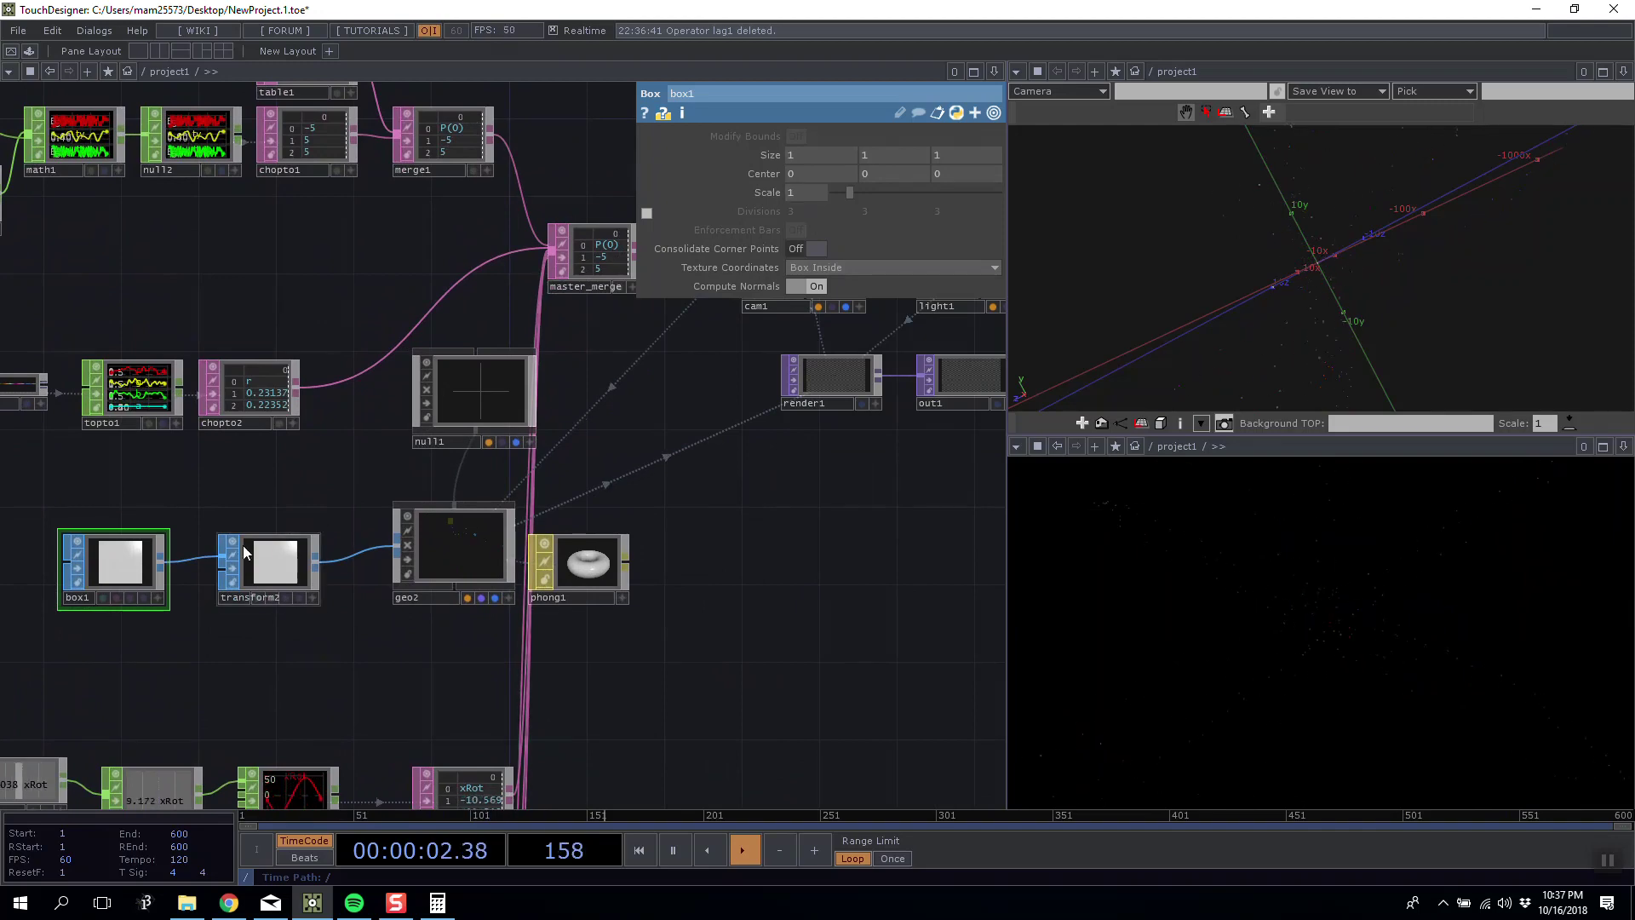
mouse_move(758, 253)
middle_mouse_down()
mouse_move(818, 254)
mouse_move(760, 230)
middle_mouse_up()
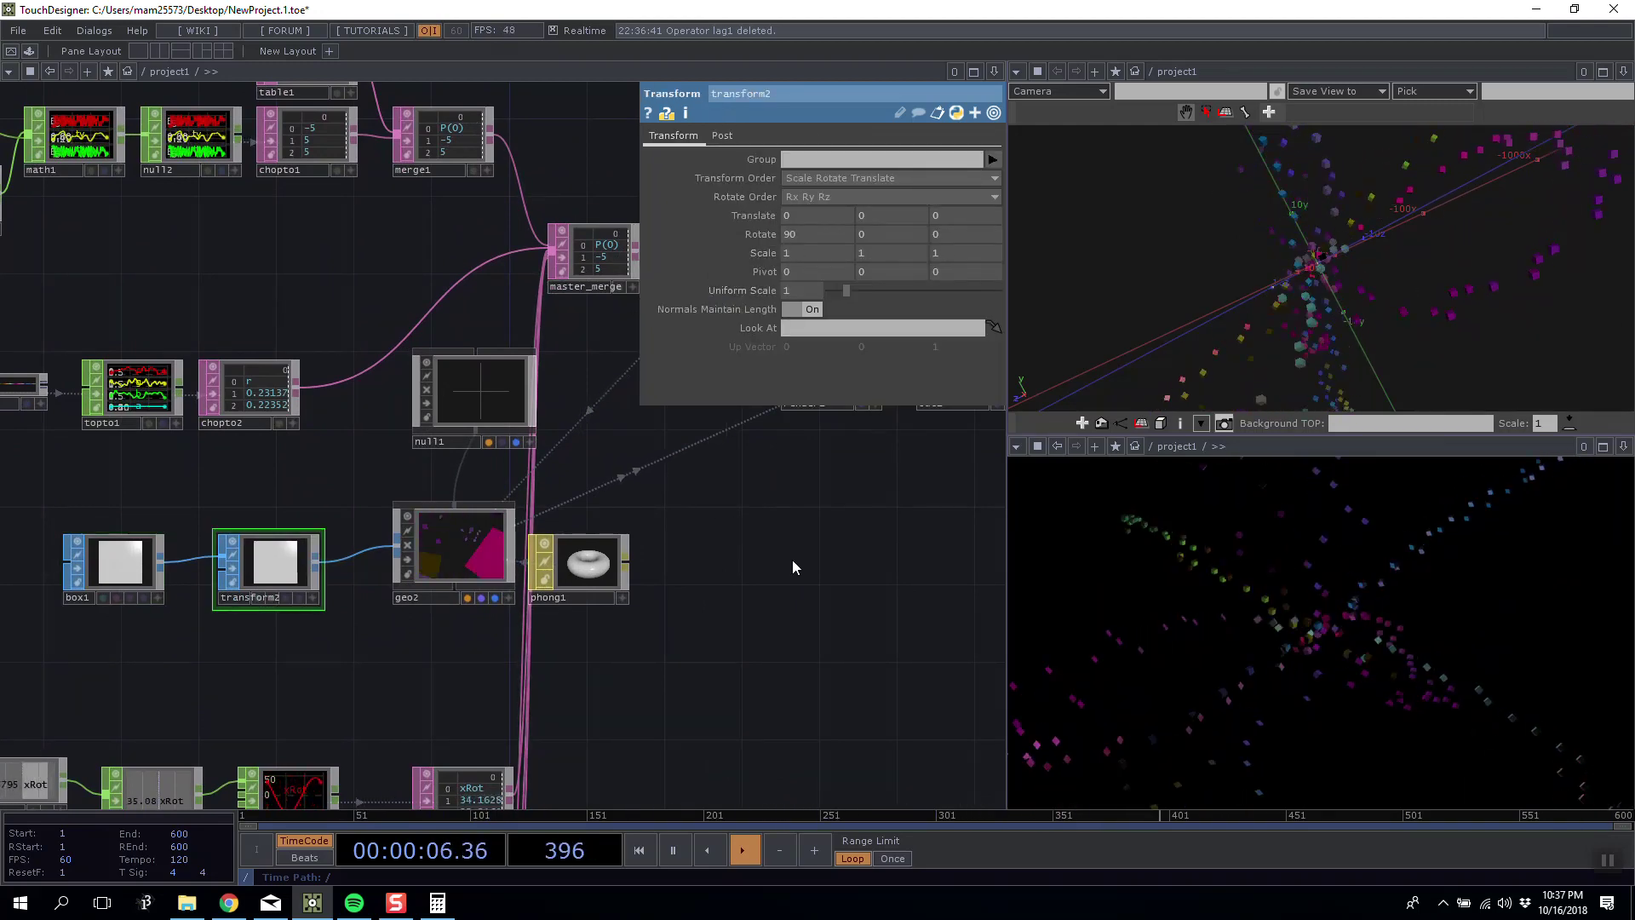
left_click_drag(780, 545, 735, 510)
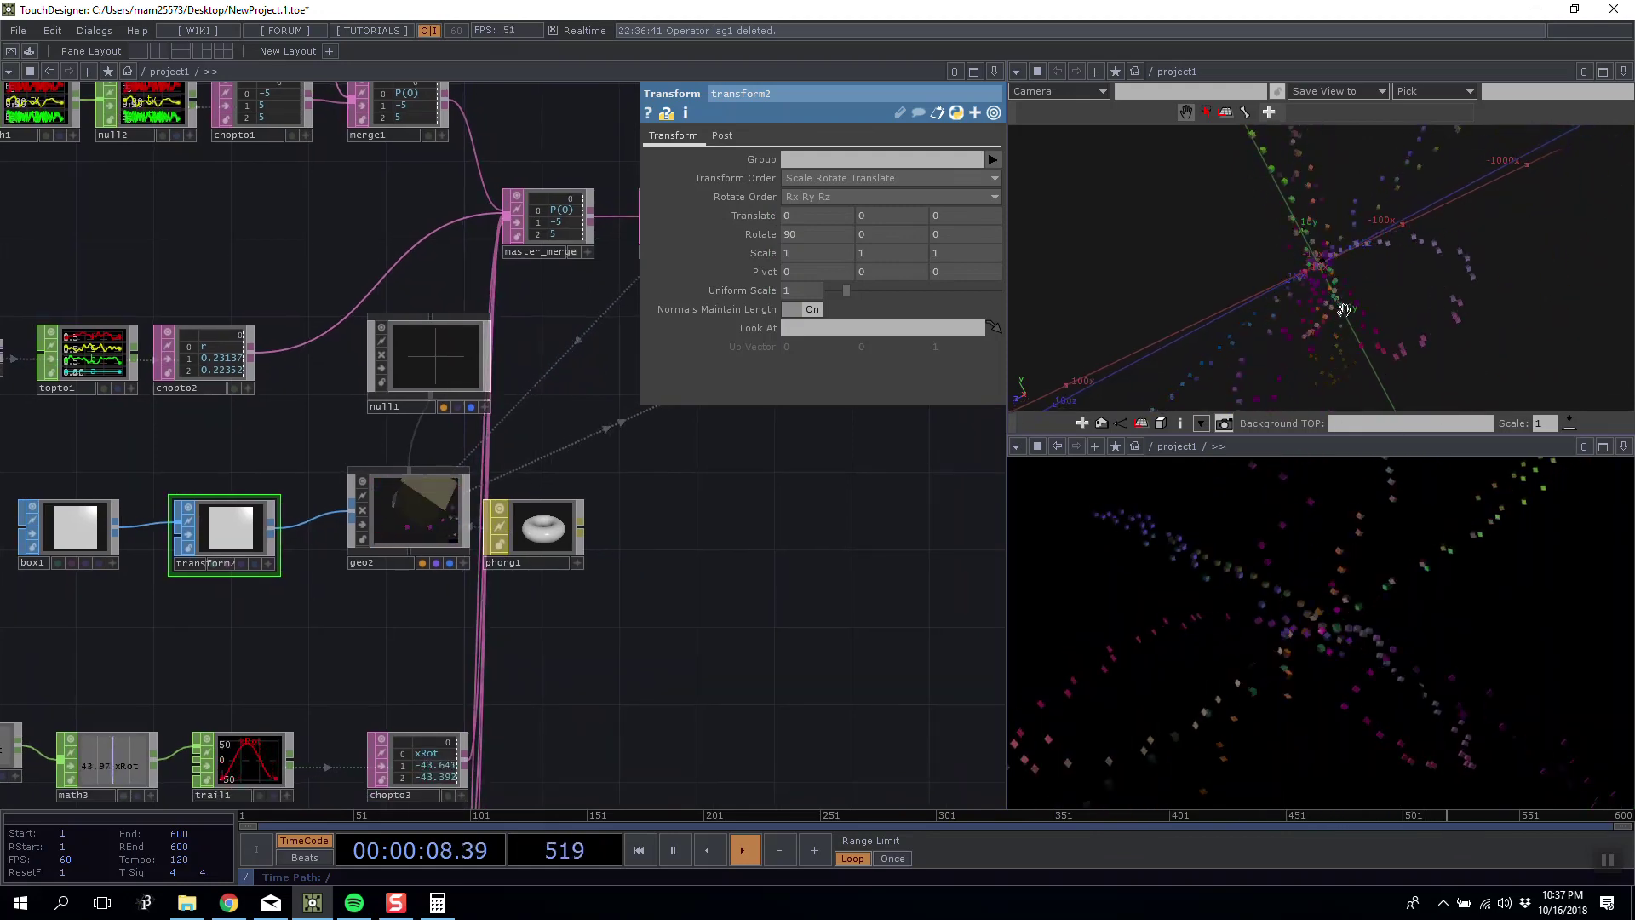
Add a Ramp TOP directly below noise2 in the color chain.
left_click_drag(470, 744, 448, 591)
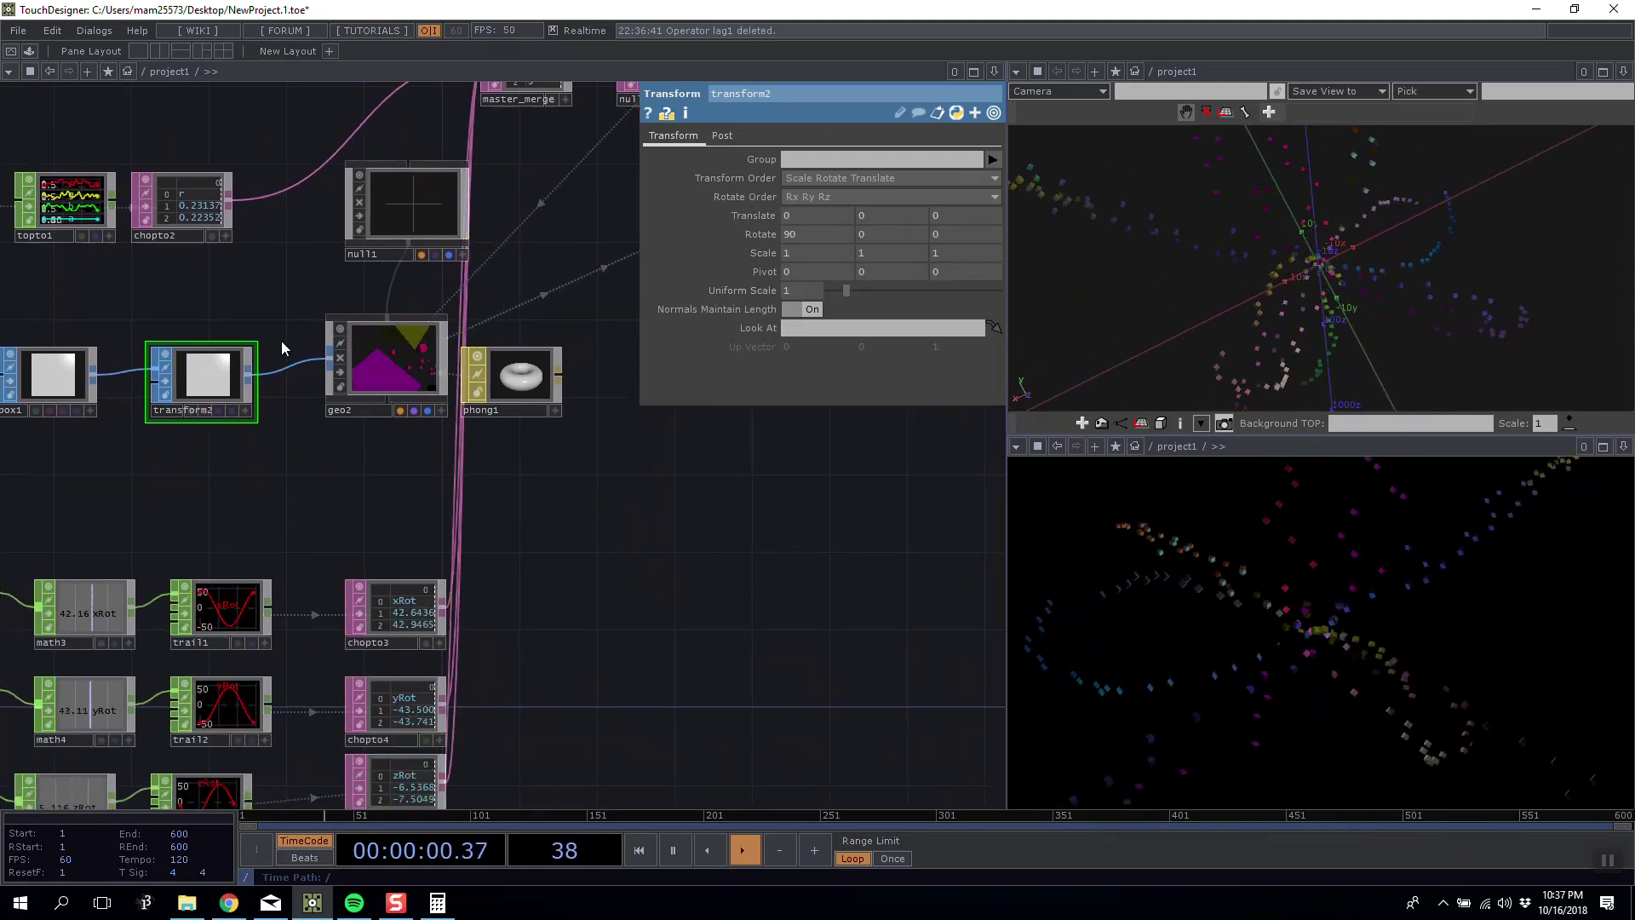
left_click_drag(205, 238, 589, 417)
left_click_drag(161, 255, 180, 211)
left_click_drag(249, 131, 401, 179)
left_click_drag(326, 285, 384, 225)
left_click_drag(31, 286, 361, 420)
scroll(361, 420, "up", 3)
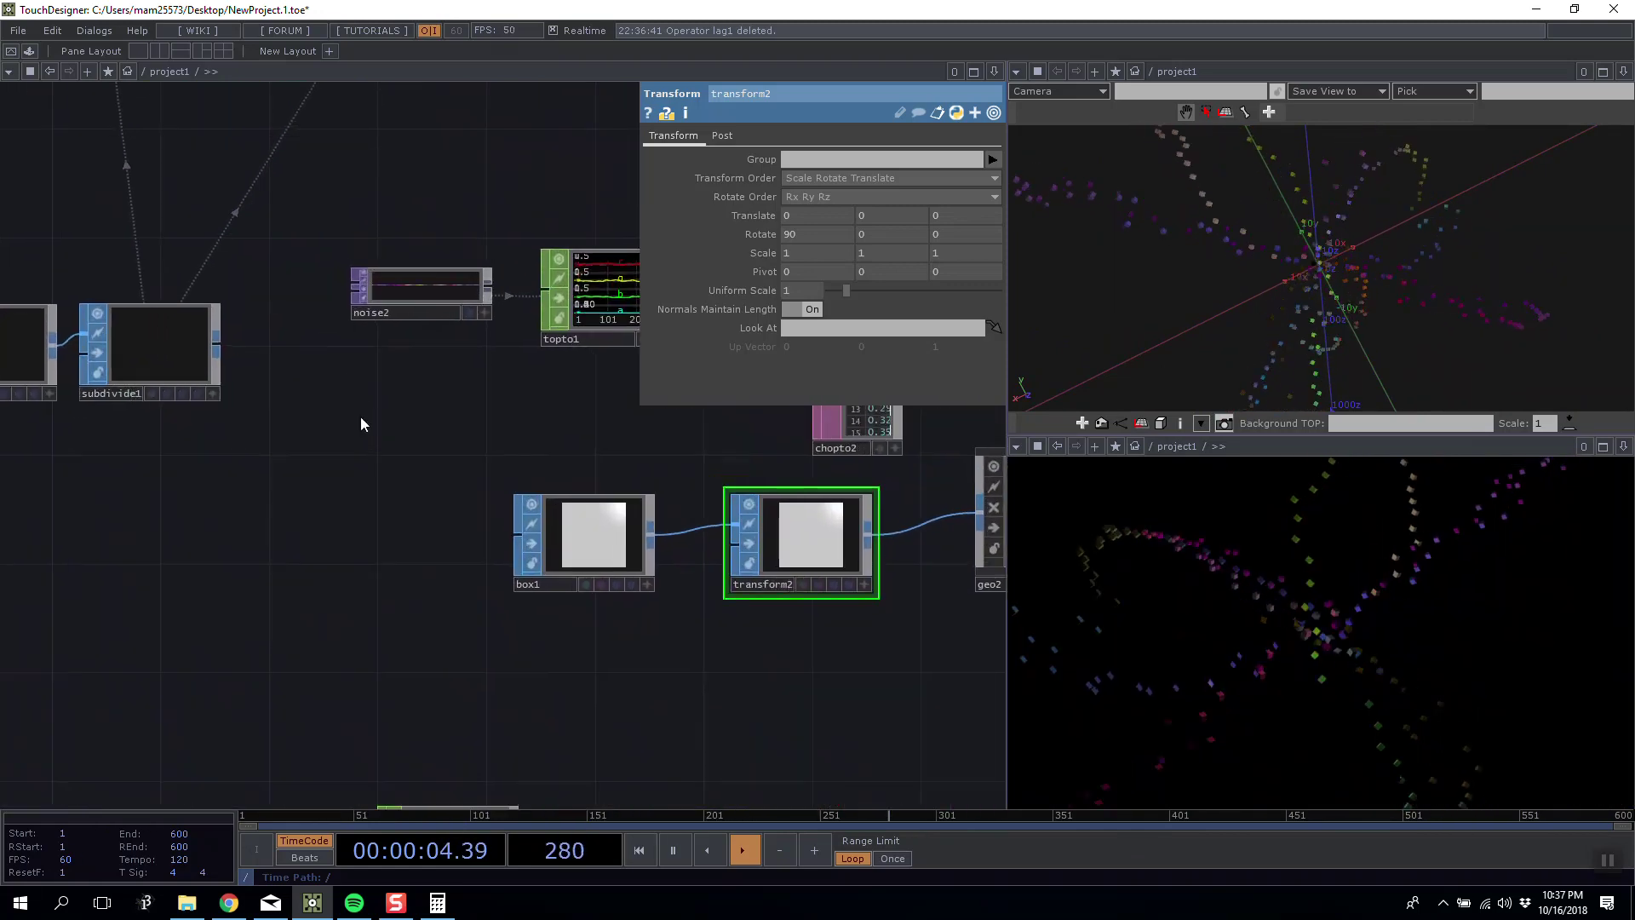
key("Tab")
left_click(130, 230)
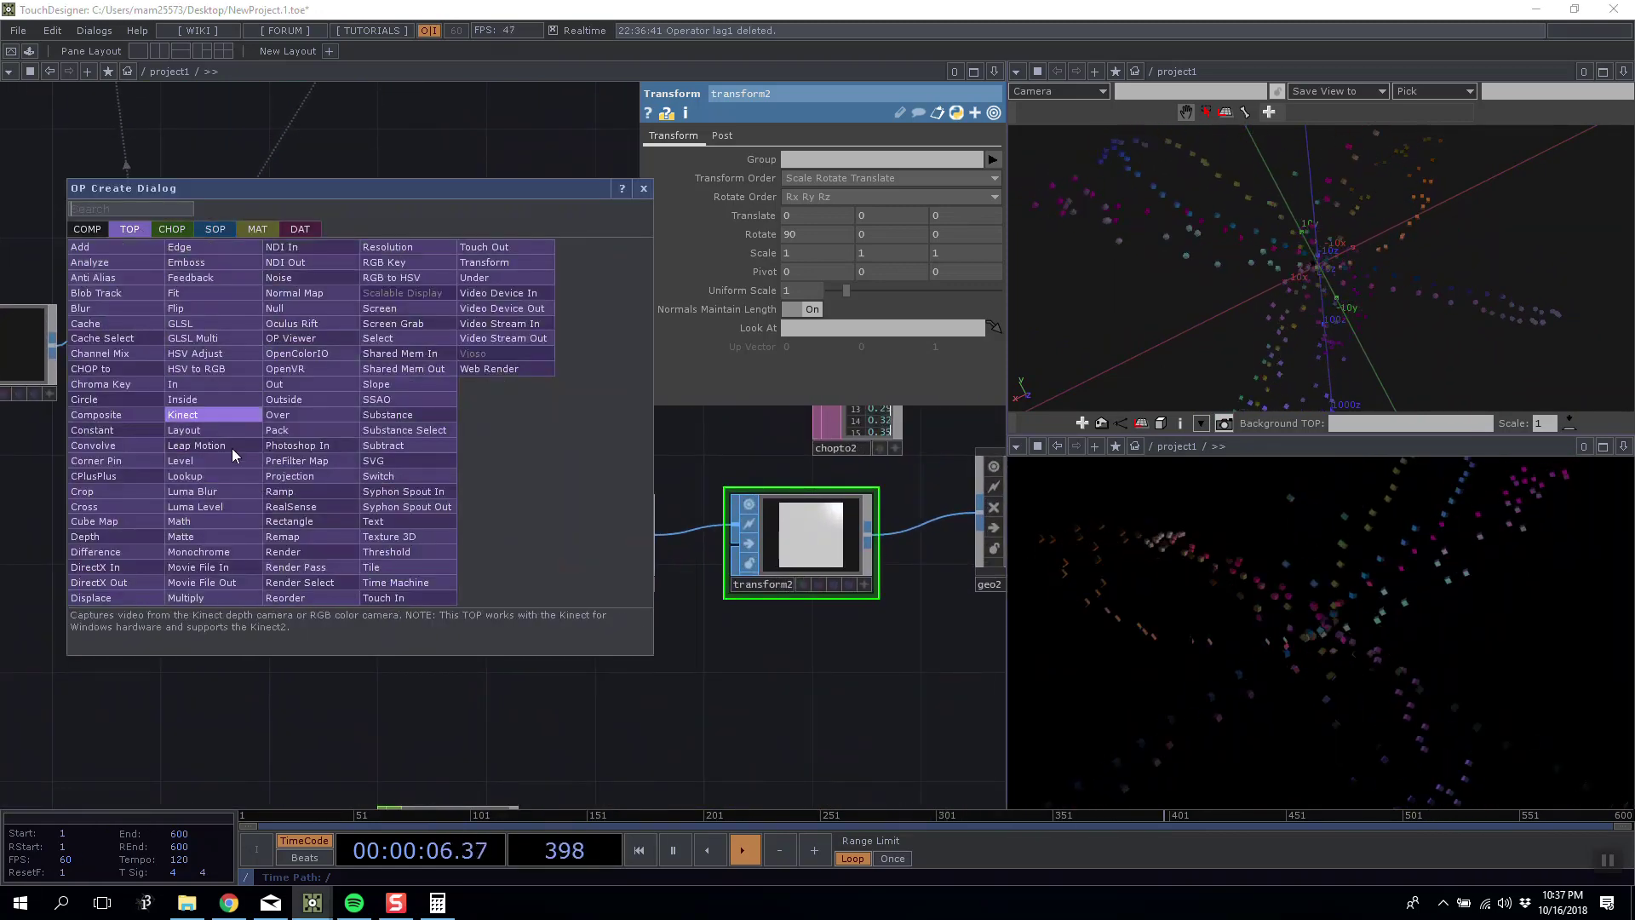
type("ramp")
left_click(290, 491)
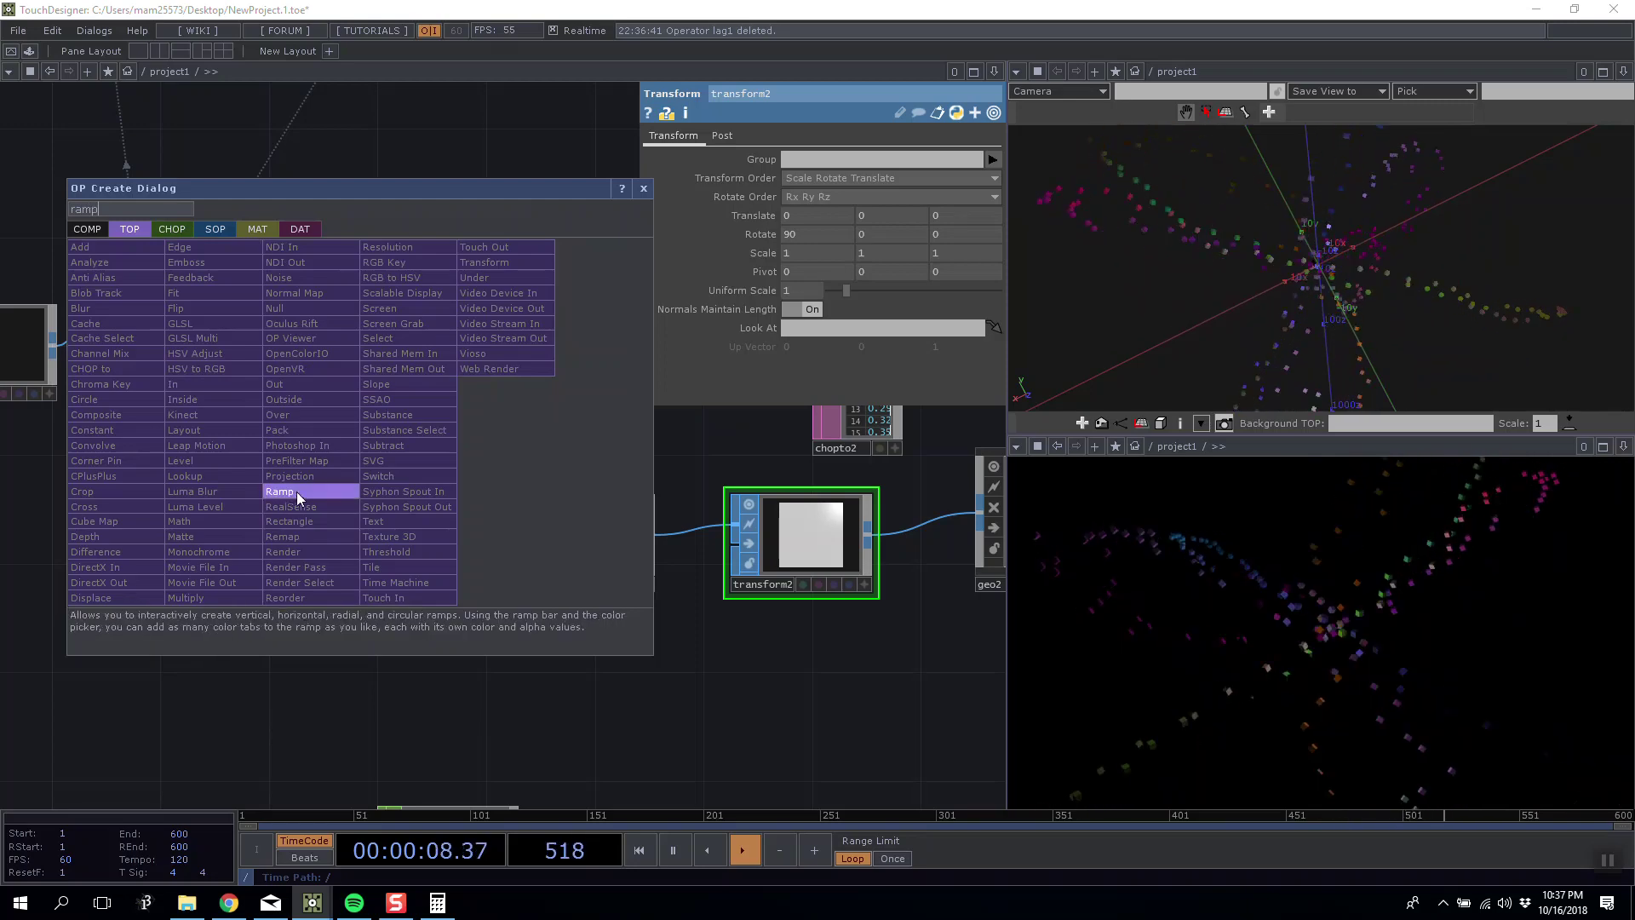
left_click(371, 377)
Set the resolution of ramp1 to 288 by 1.
left_click(711, 136)
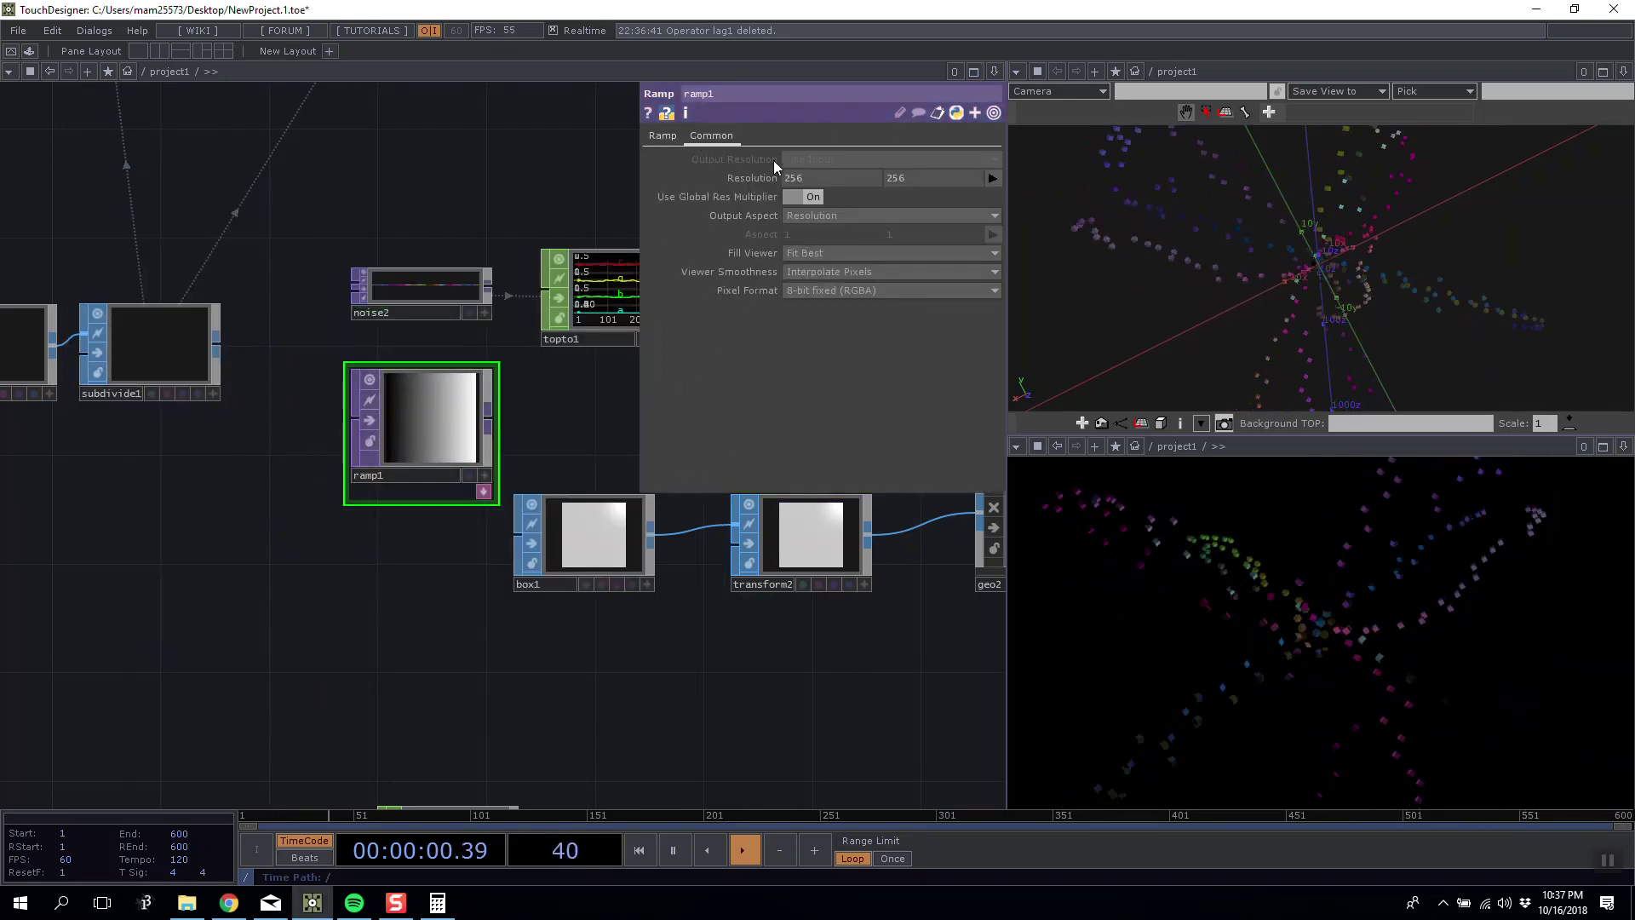
type("288")
key("Tab")
type("1")
key("Tab")
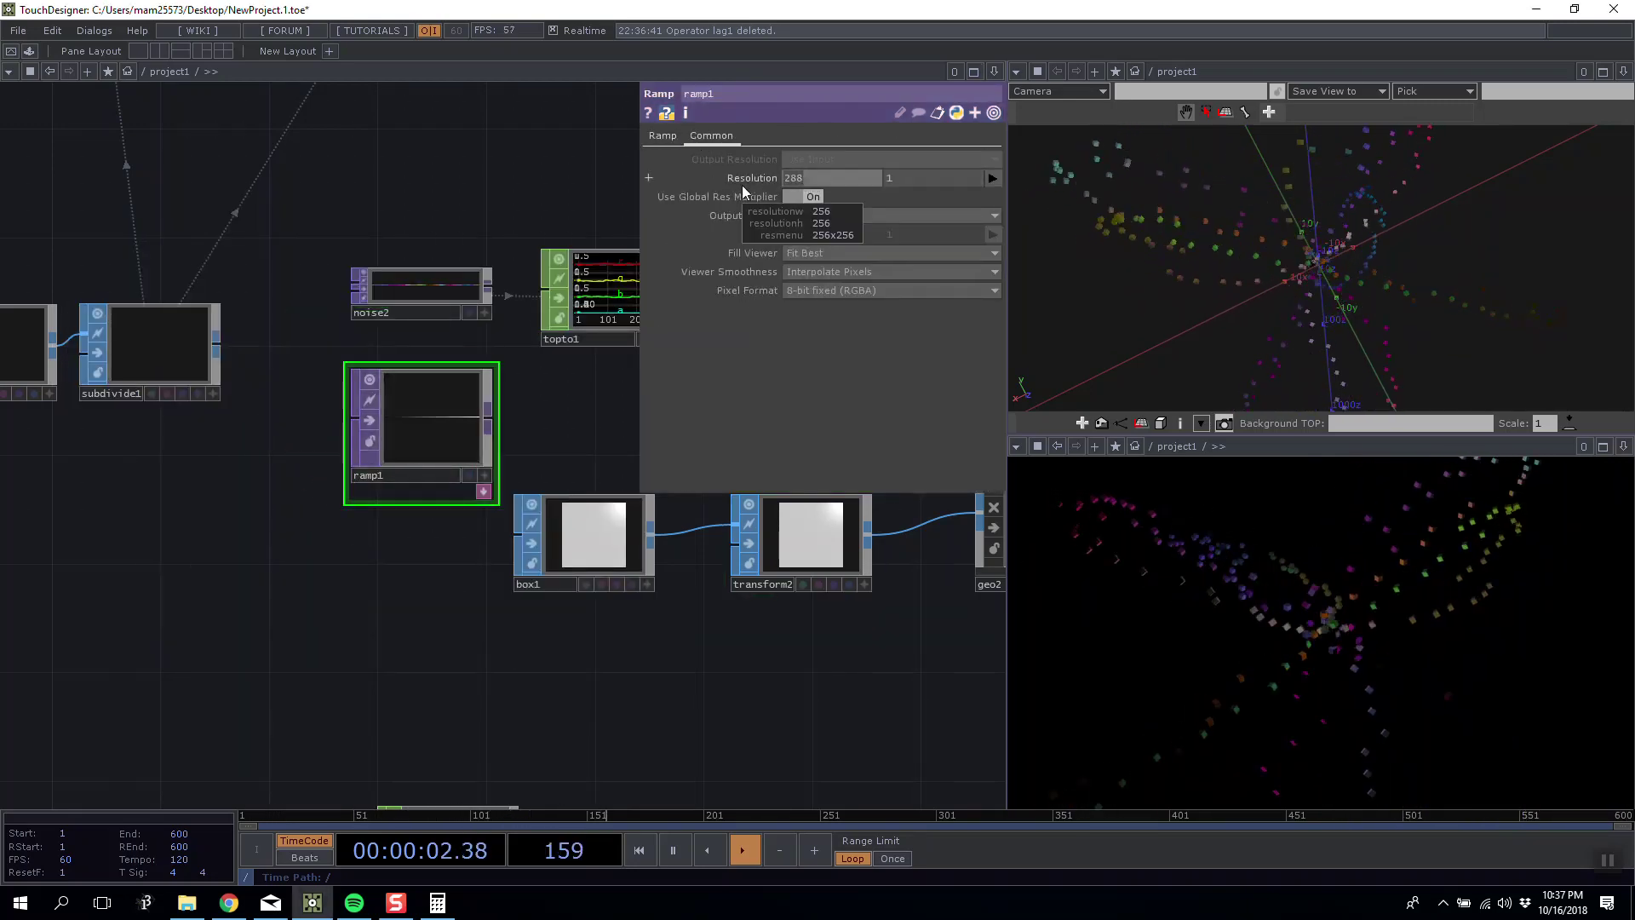
Set ramp1's viewer smoothness to Nearest Pixel.
left_click(860, 272)
left_click(832, 292)
left_click(826, 270)
left_click(826, 270)
left_click(824, 287)
Color the end key of ramp1 red with hue 359.04, saturation 1 and value 1.
scroll(362, 446, "up", 4)
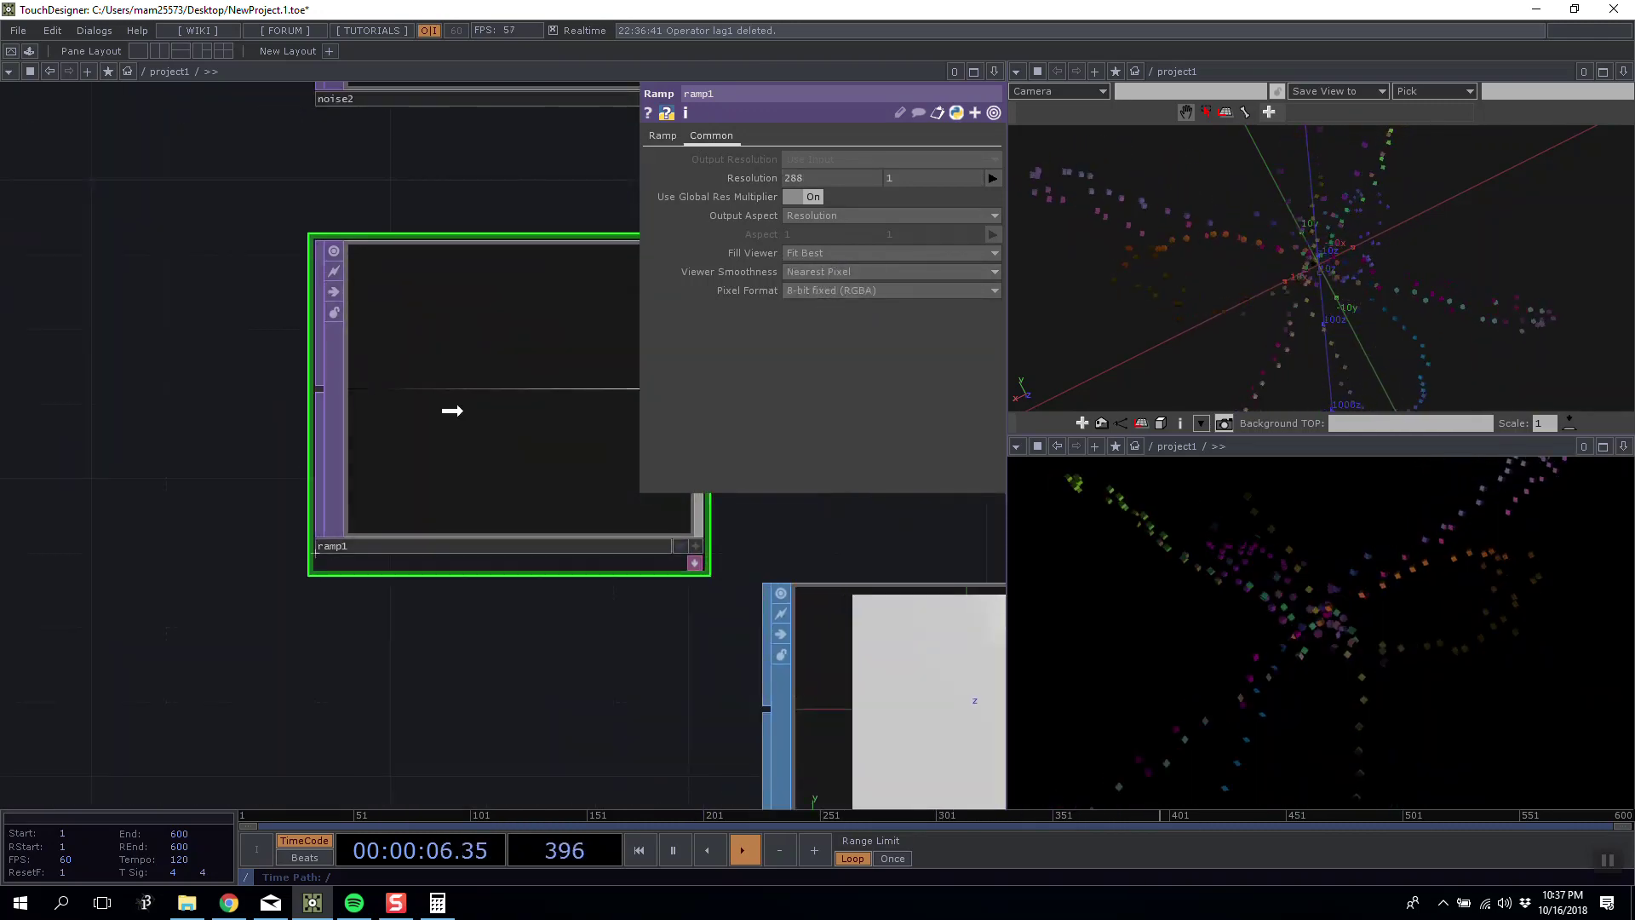
left_click(663, 135)
left_click(999, 179)
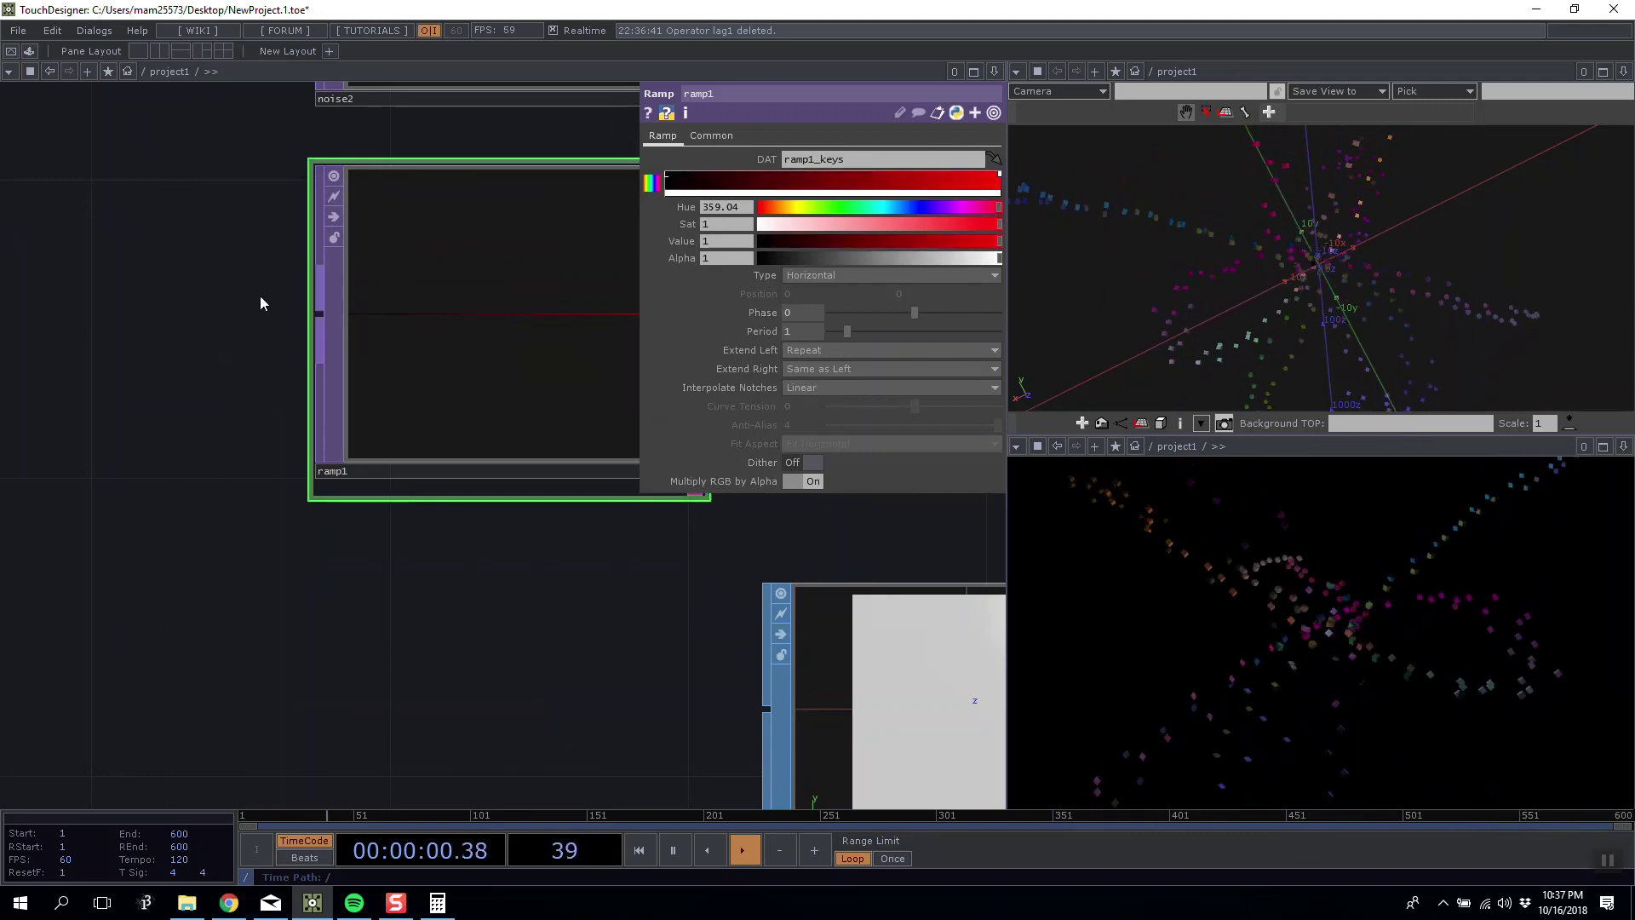
Make ramp1 the source of topto1 in place of noise2 and narrow the stretched geo2 node.
scroll(375, 422, "down", 4)
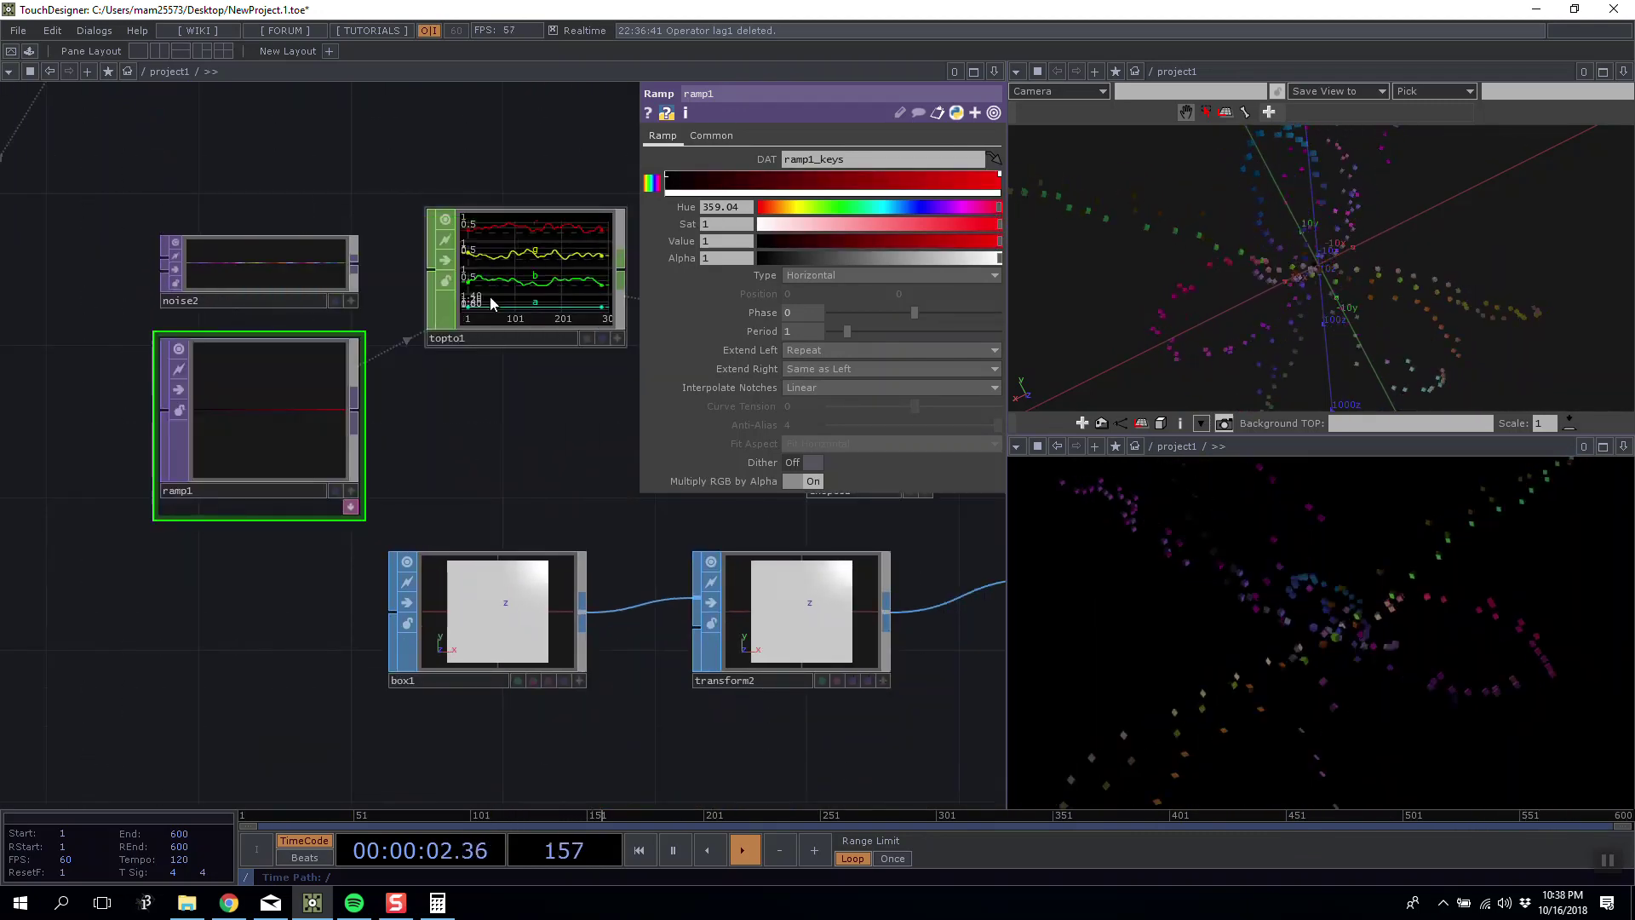
left_click_drag(526, 422, 433, 414)
left_click_drag(943, 678, 538, 666)
left_click_drag(821, 628, 960, 641)
left_click_drag(869, 730, 346, 743)
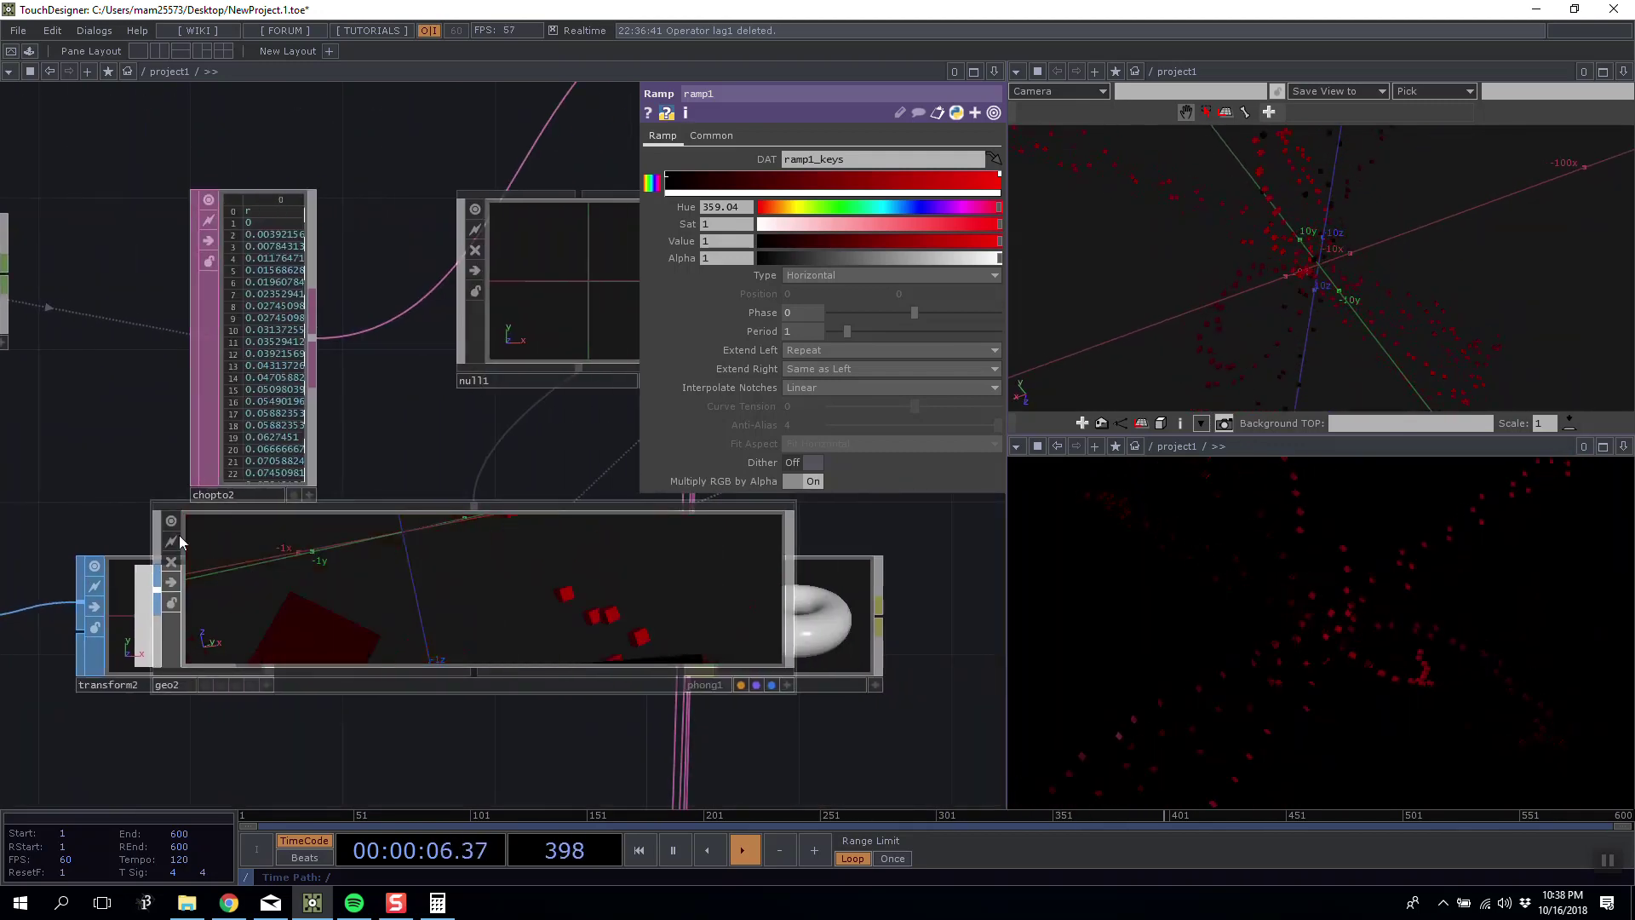
left_click_drag(155, 673, 502, 675)
left_click_drag(422, 435, 427, 517)
Set the shadow type of light1 to Hard, 2D Mapped.
scroll(427, 517, "down", 3)
scroll(937, 568, "up", 1)
left_click_drag(937, 568, 339, 595)
scroll(339, 594, "up", 2)
scroll(301, 635, "down", 5)
left_click_drag(34, 672, 563, 695)
left_click_drag(937, 645, 371, 643)
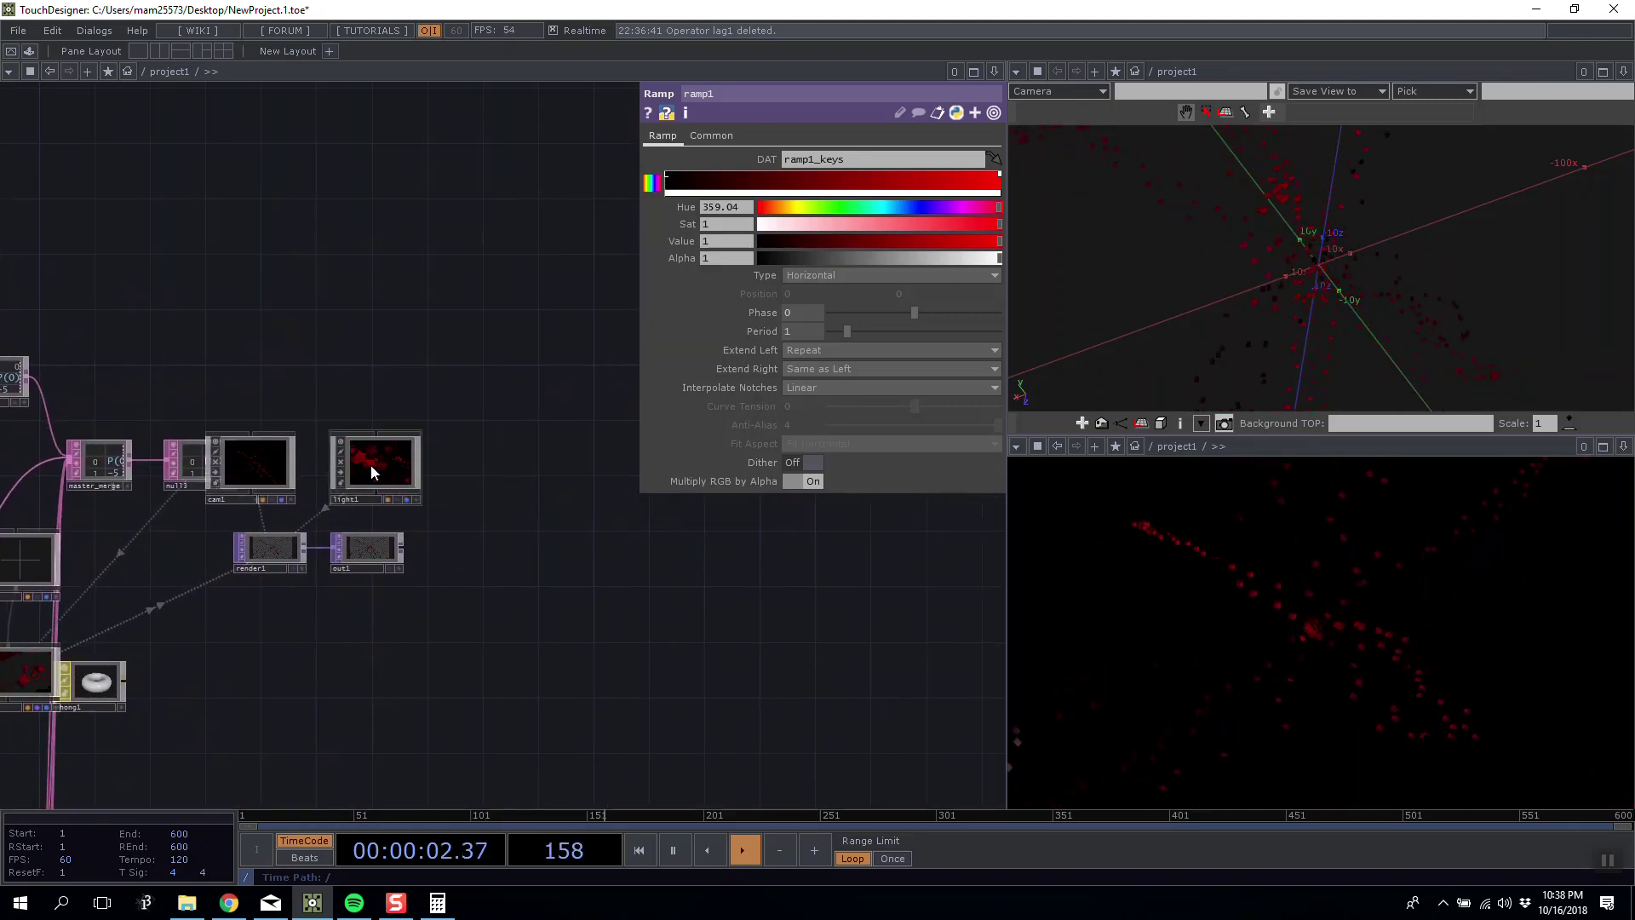
left_click(371, 463)
left_click(731, 135)
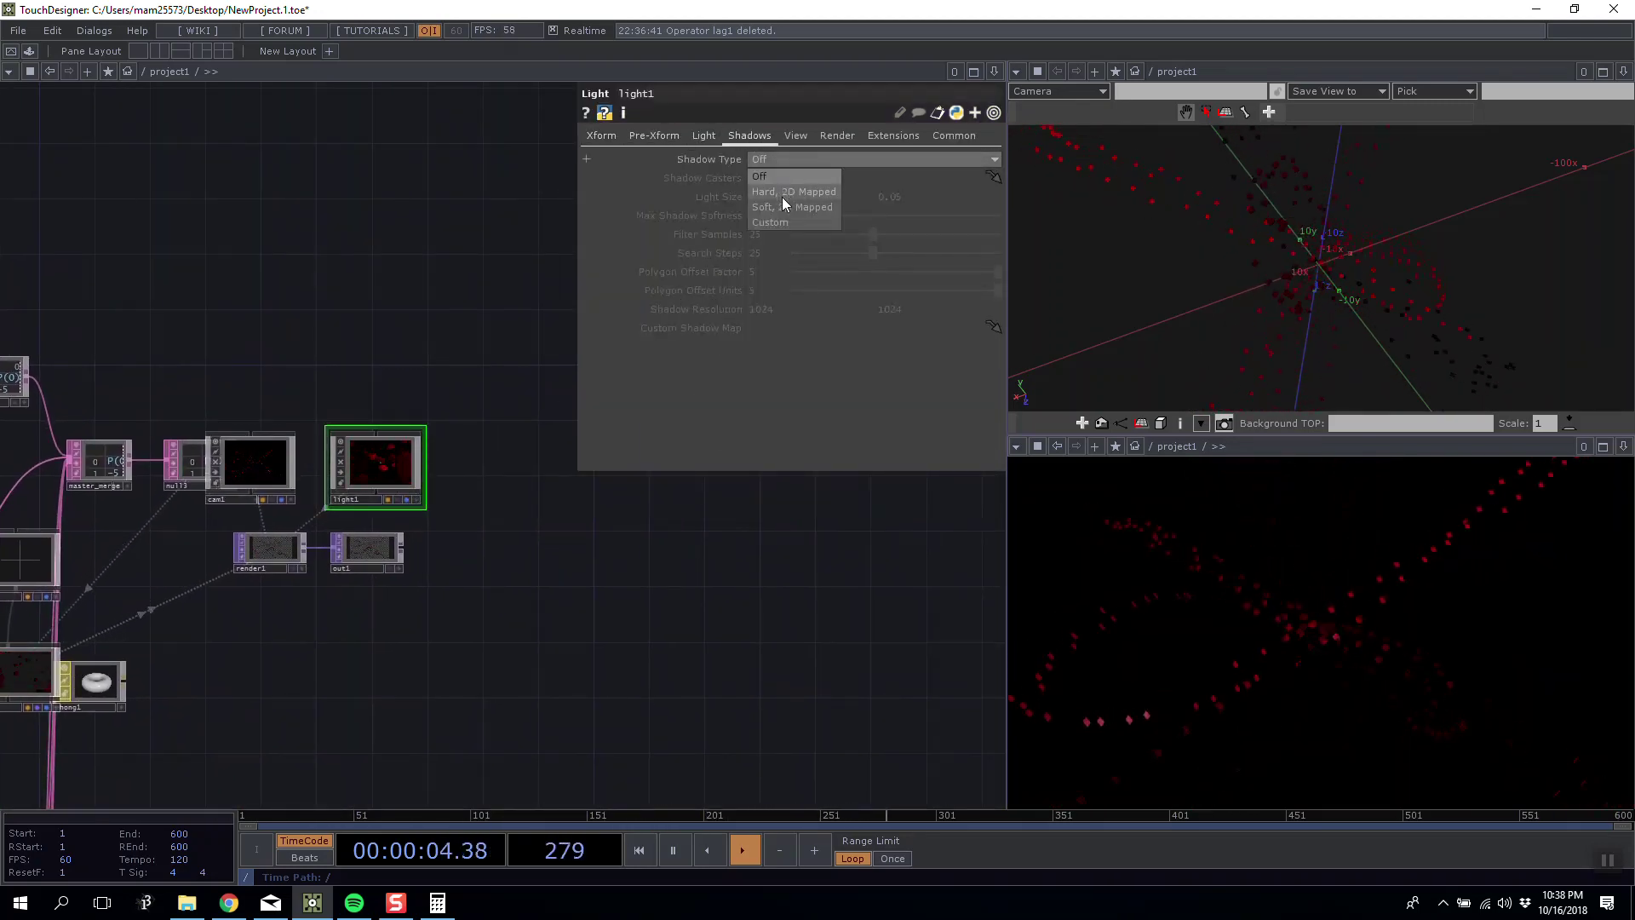
left_click(784, 193)
Look through the phong1 material's parameters and turn on Blending (Transparency).
left_click_drag(130, 680, 498, 620)
left_click(477, 622)
left_click(858, 135)
left_click(811, 162)
left_click(833, 137)
left_click(869, 136)
left_click(816, 160)
left_click(934, 137)
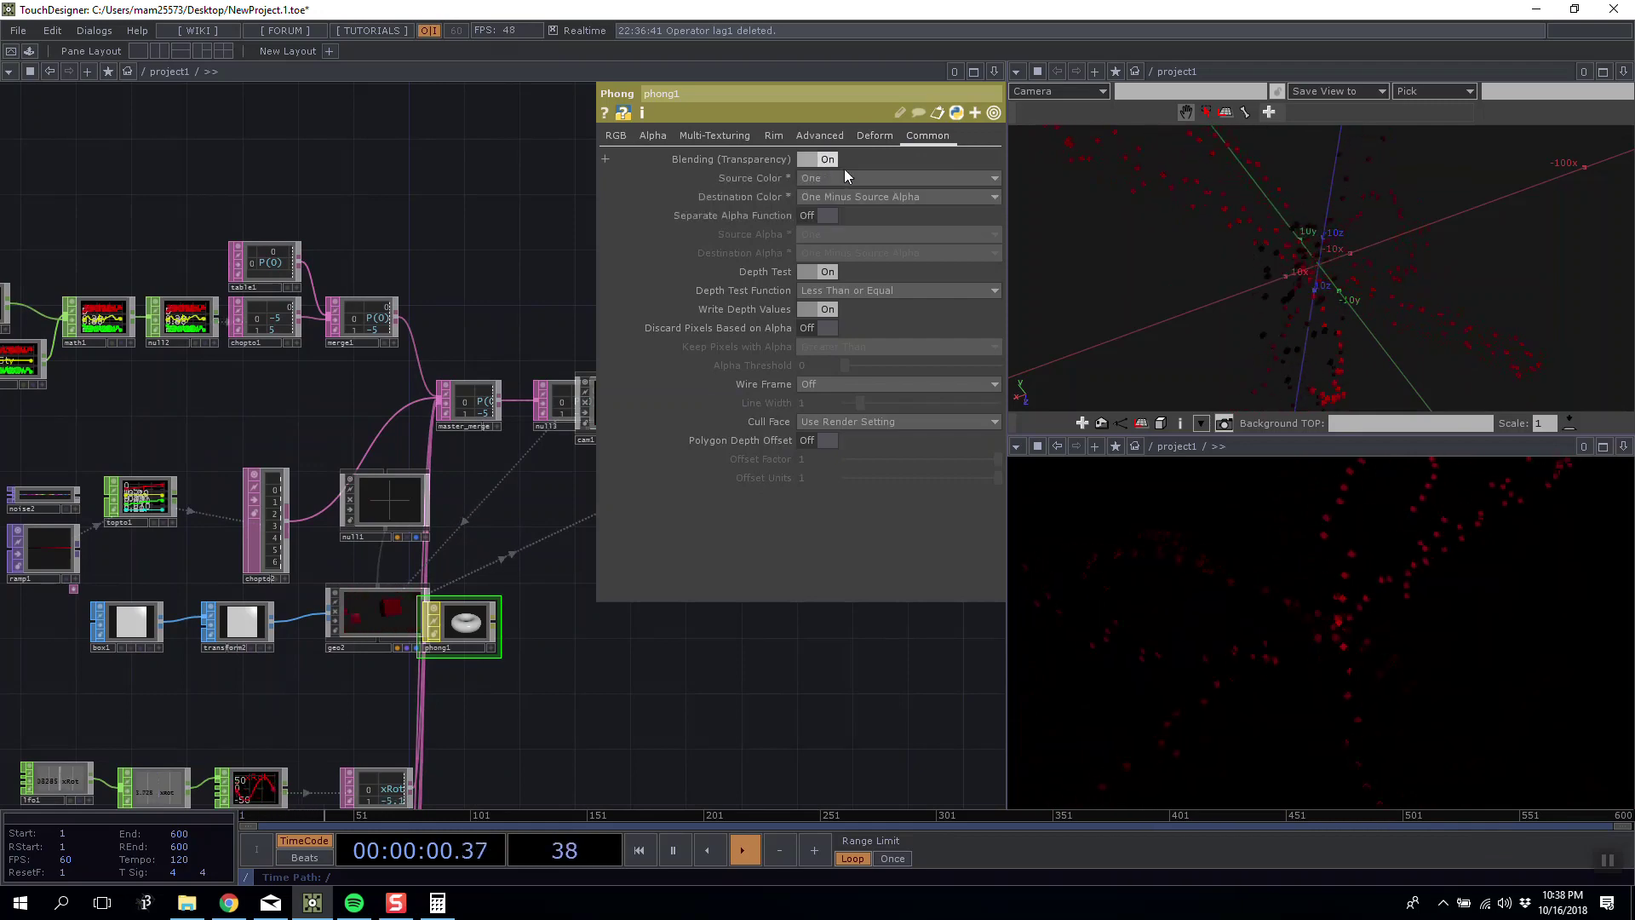
left_click(879, 137)
Move the phong1 node clear of geo2 on its right side.
left_click_drag(508, 639, 344, 622)
left_click(256, 621)
left_click_drag(444, 650, 562, 625)
left_click_drag(337, 679, 476, 613)
Lower the alpha of ramp1's red key to 0.564.
scroll(182, 461, "up", 6)
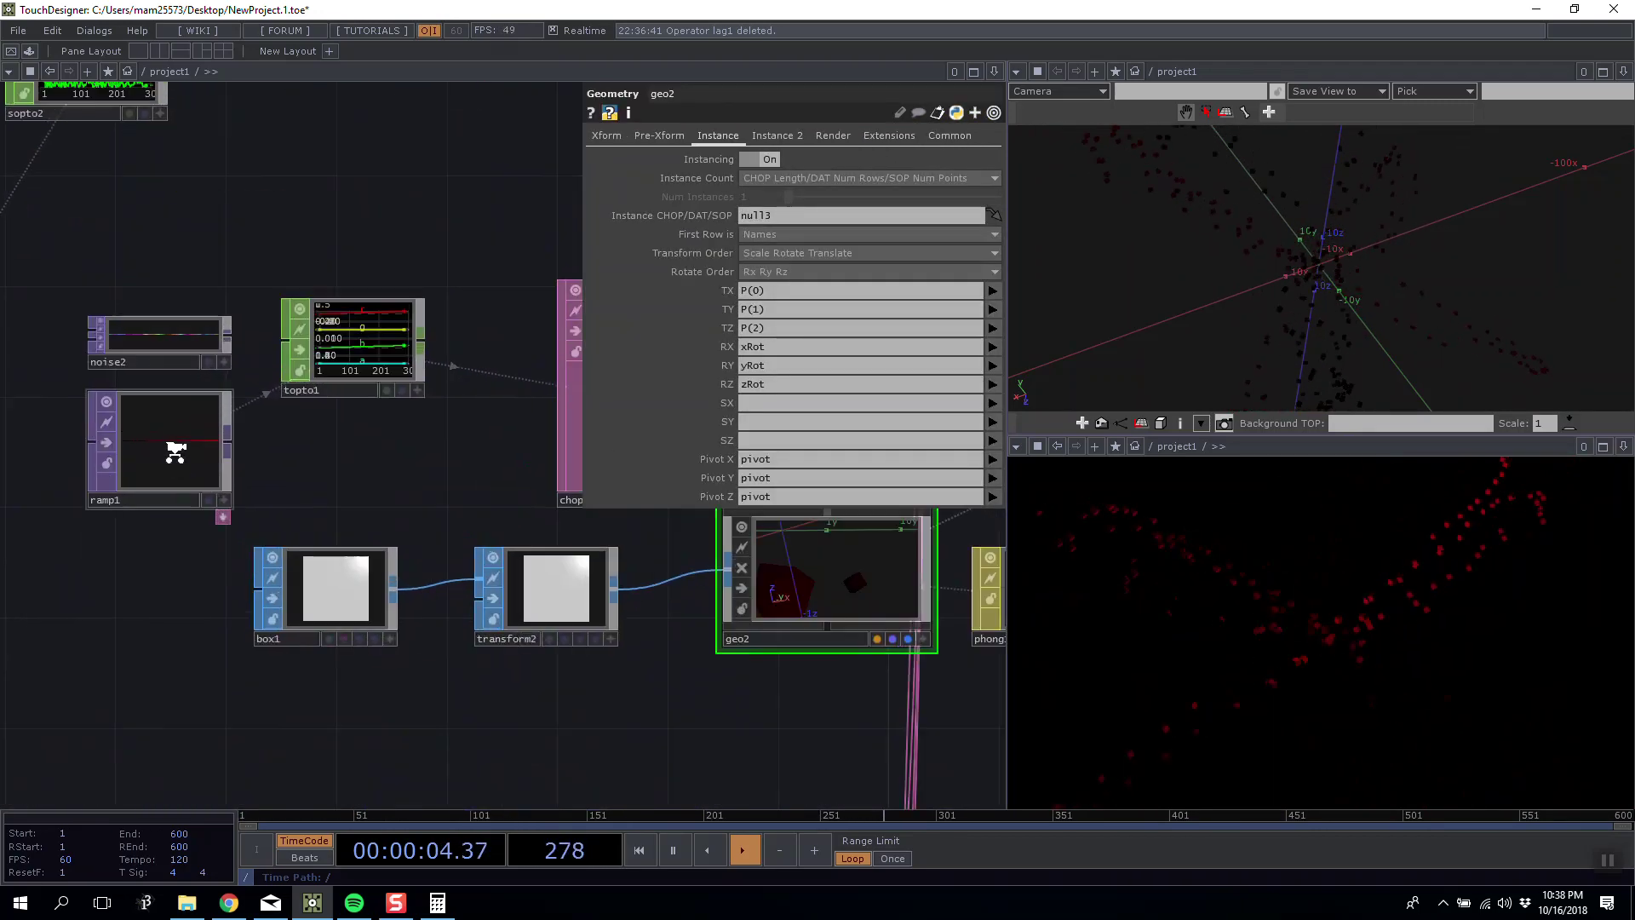
left_click(179, 457)
left_click_drag(929, 259, 883, 259)
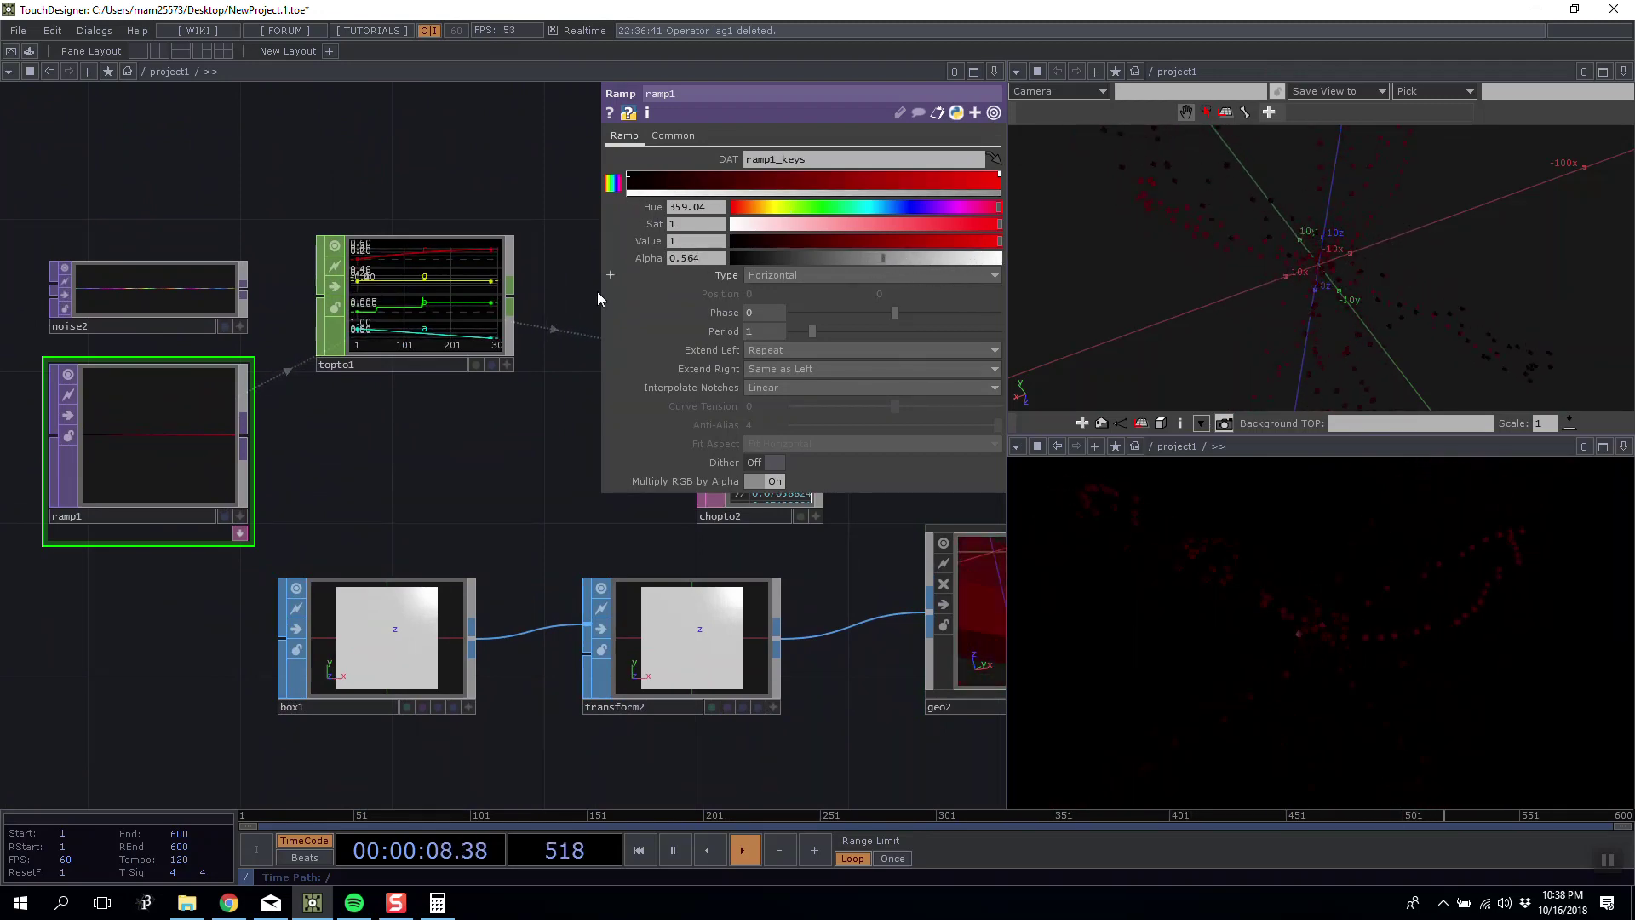
Change the light type of light1 to Cone Light.
left_click_drag(403, 540, 235, 509)
scroll(350, 503, "down", 5)
left_click_drag(716, 639, 241, 536)
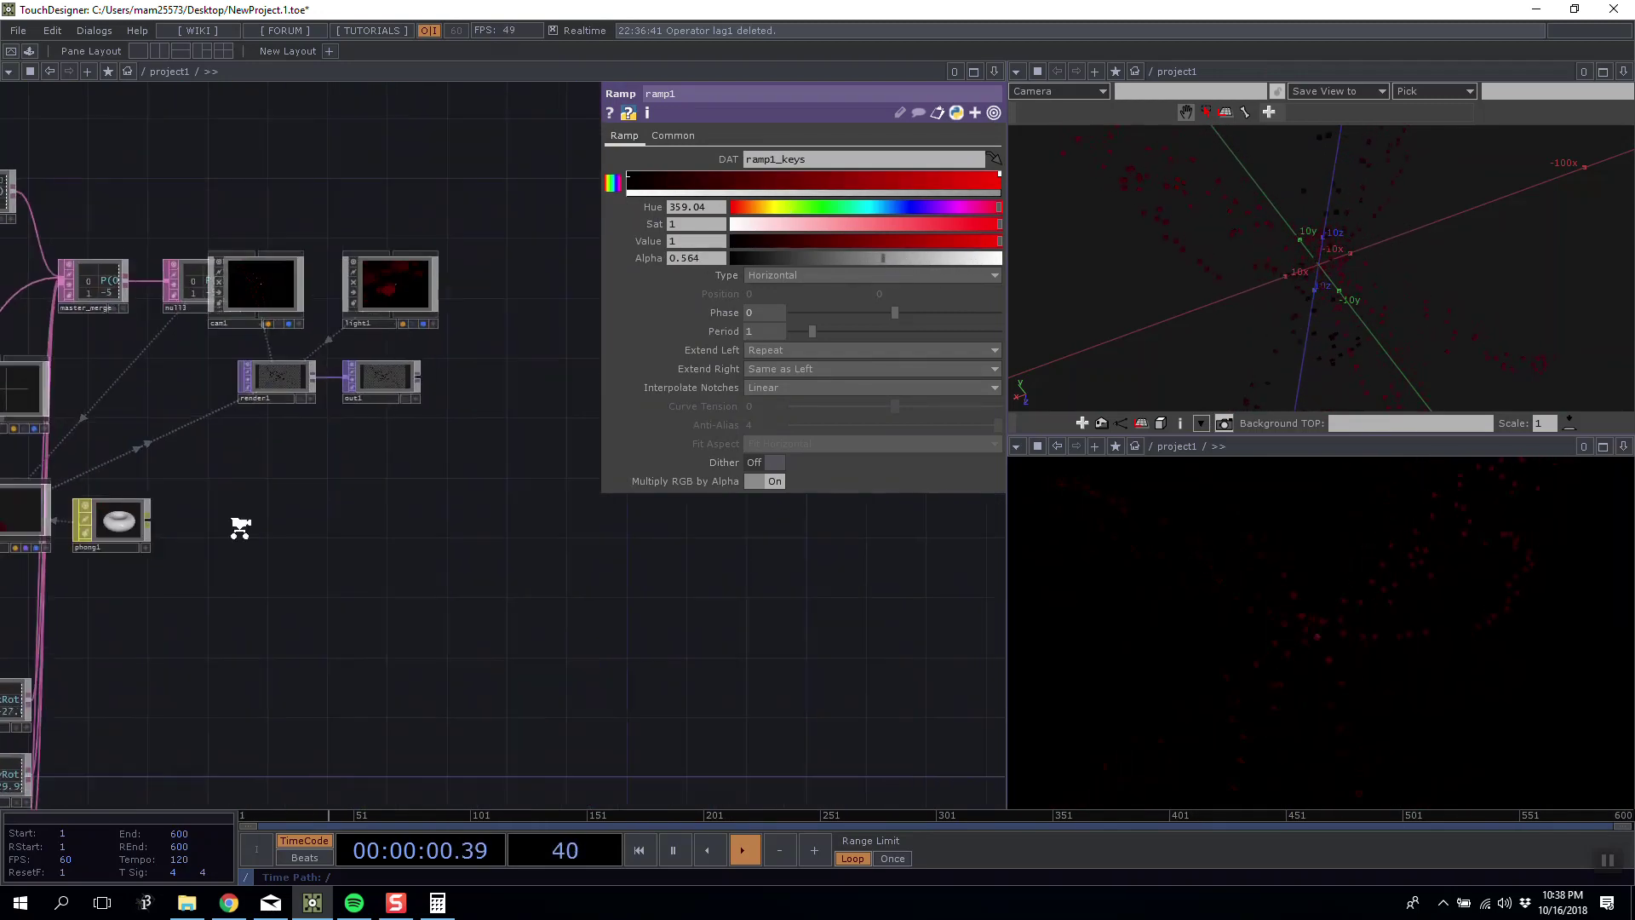
scroll(409, 541, "up", 4)
left_click(497, 110)
left_click(704, 134)
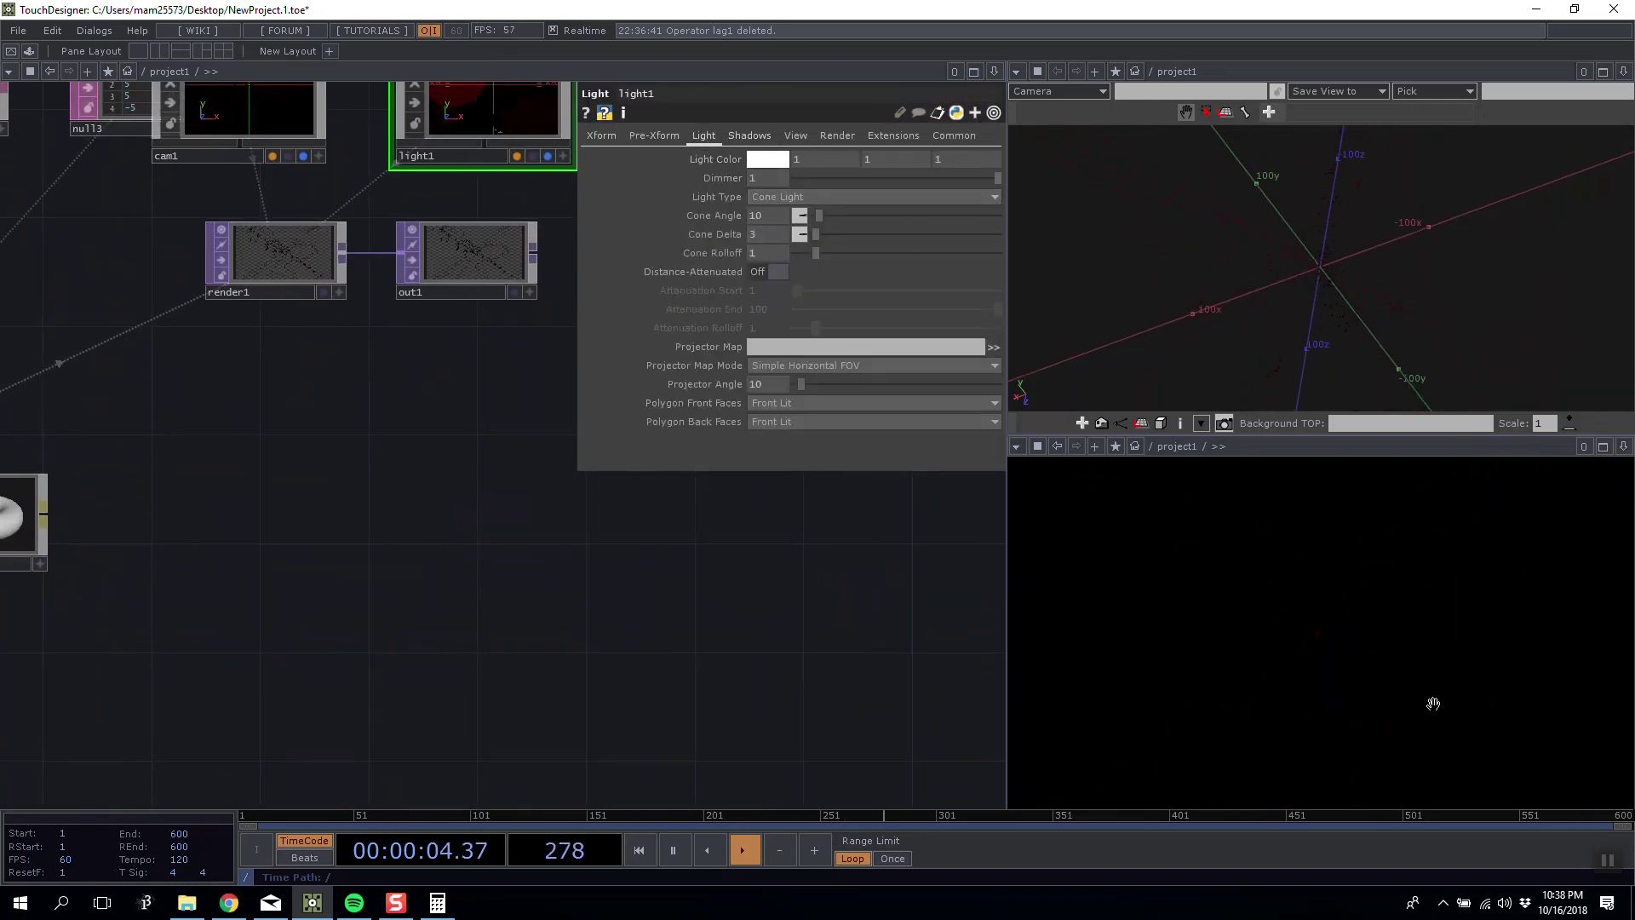
Set the Z translation of light1 to 100.
left_click(607, 137)
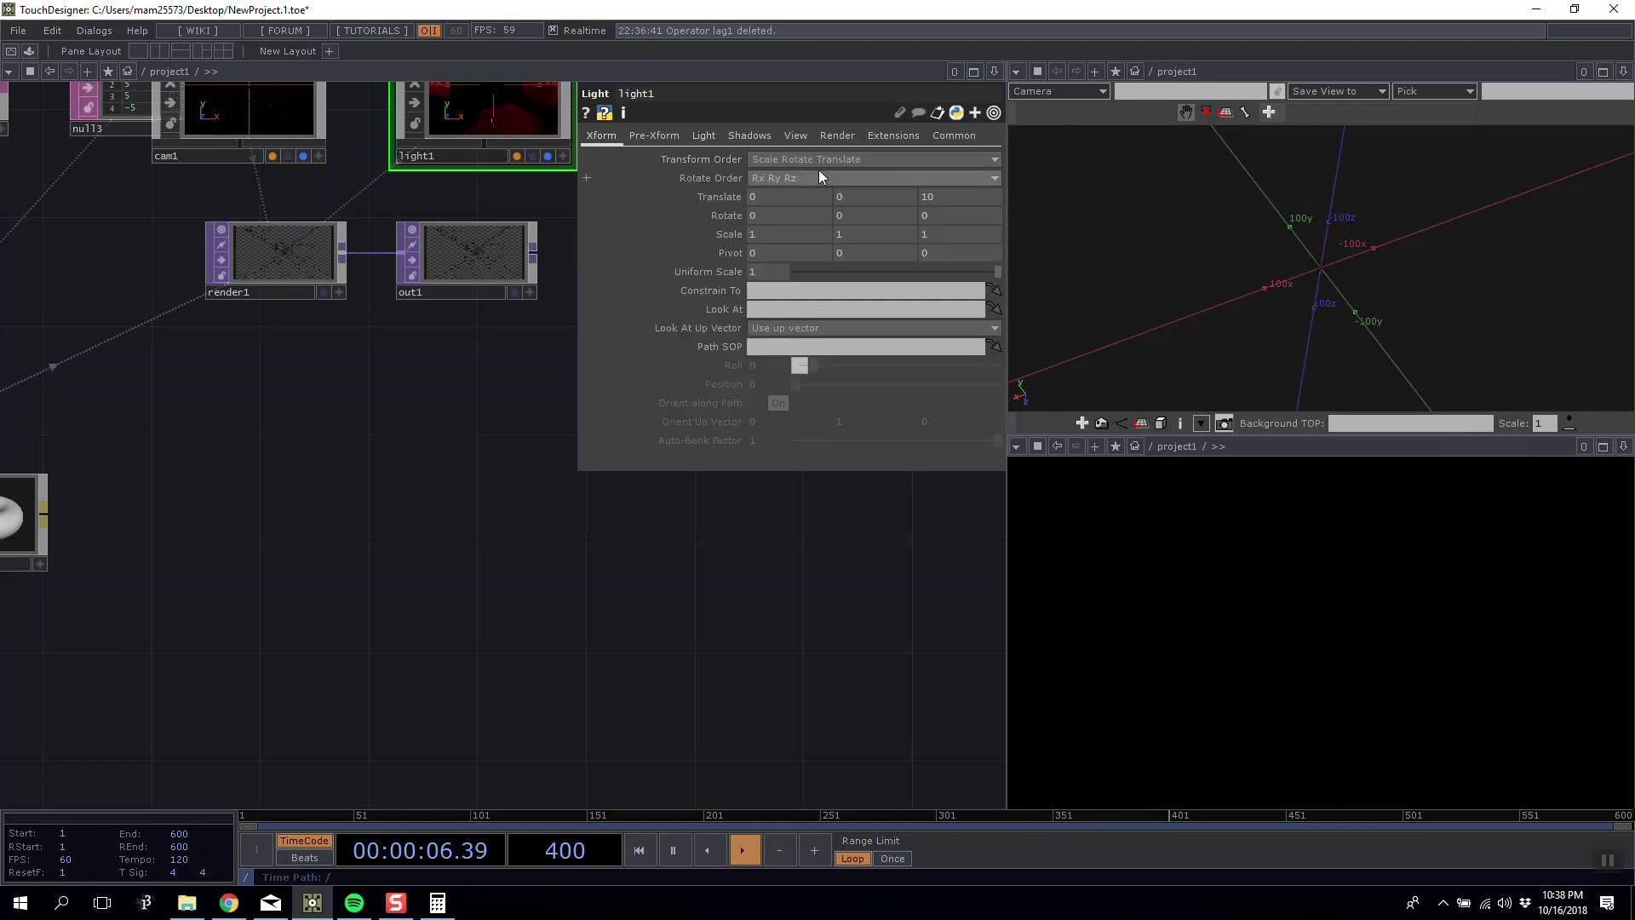
left_click(704, 137)
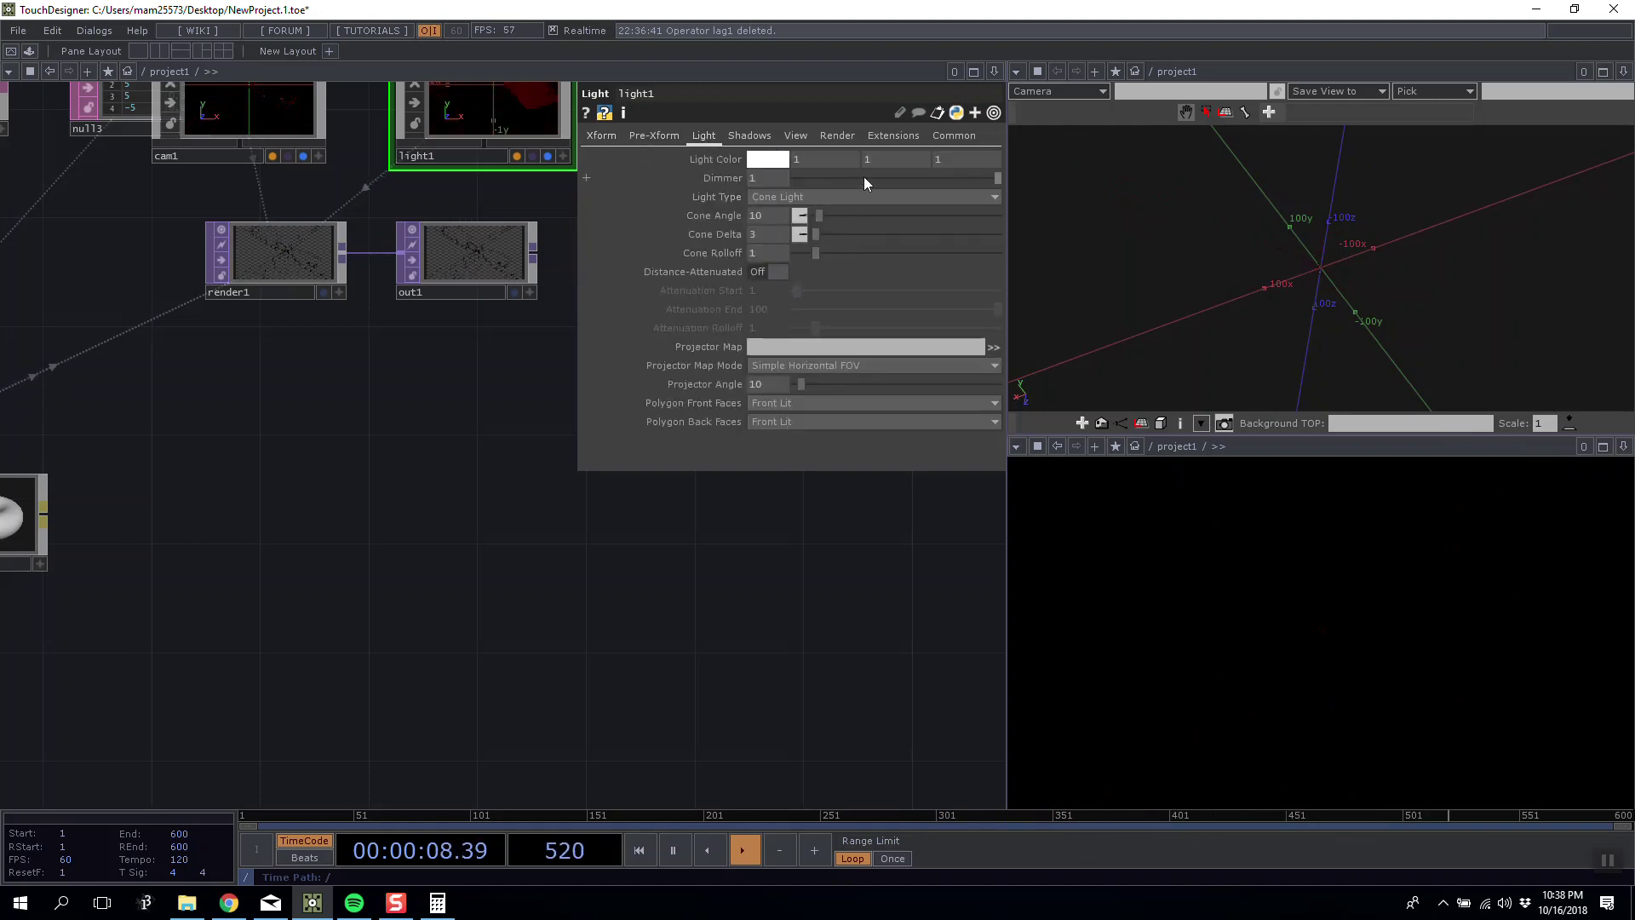
left_click(598, 136)
middle_click_drag(943, 197, 955, 177)
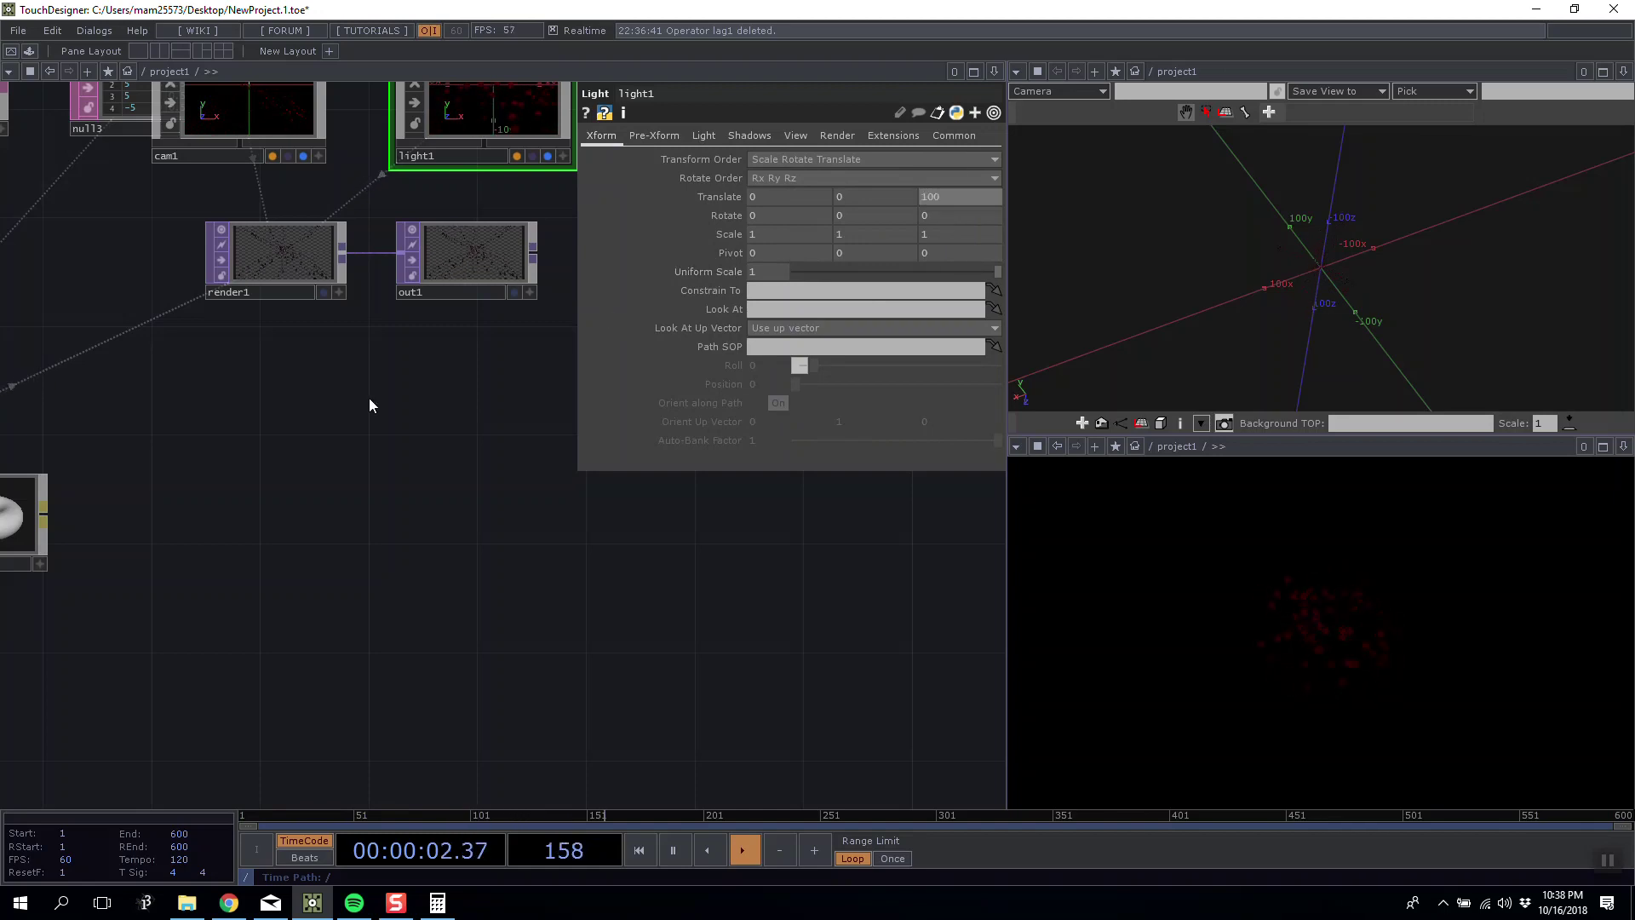
Set the Z translation of light1 back to 0.
left_click_drag(244, 207, 77, 435)
left_click_drag(78, 375, 349, 325)
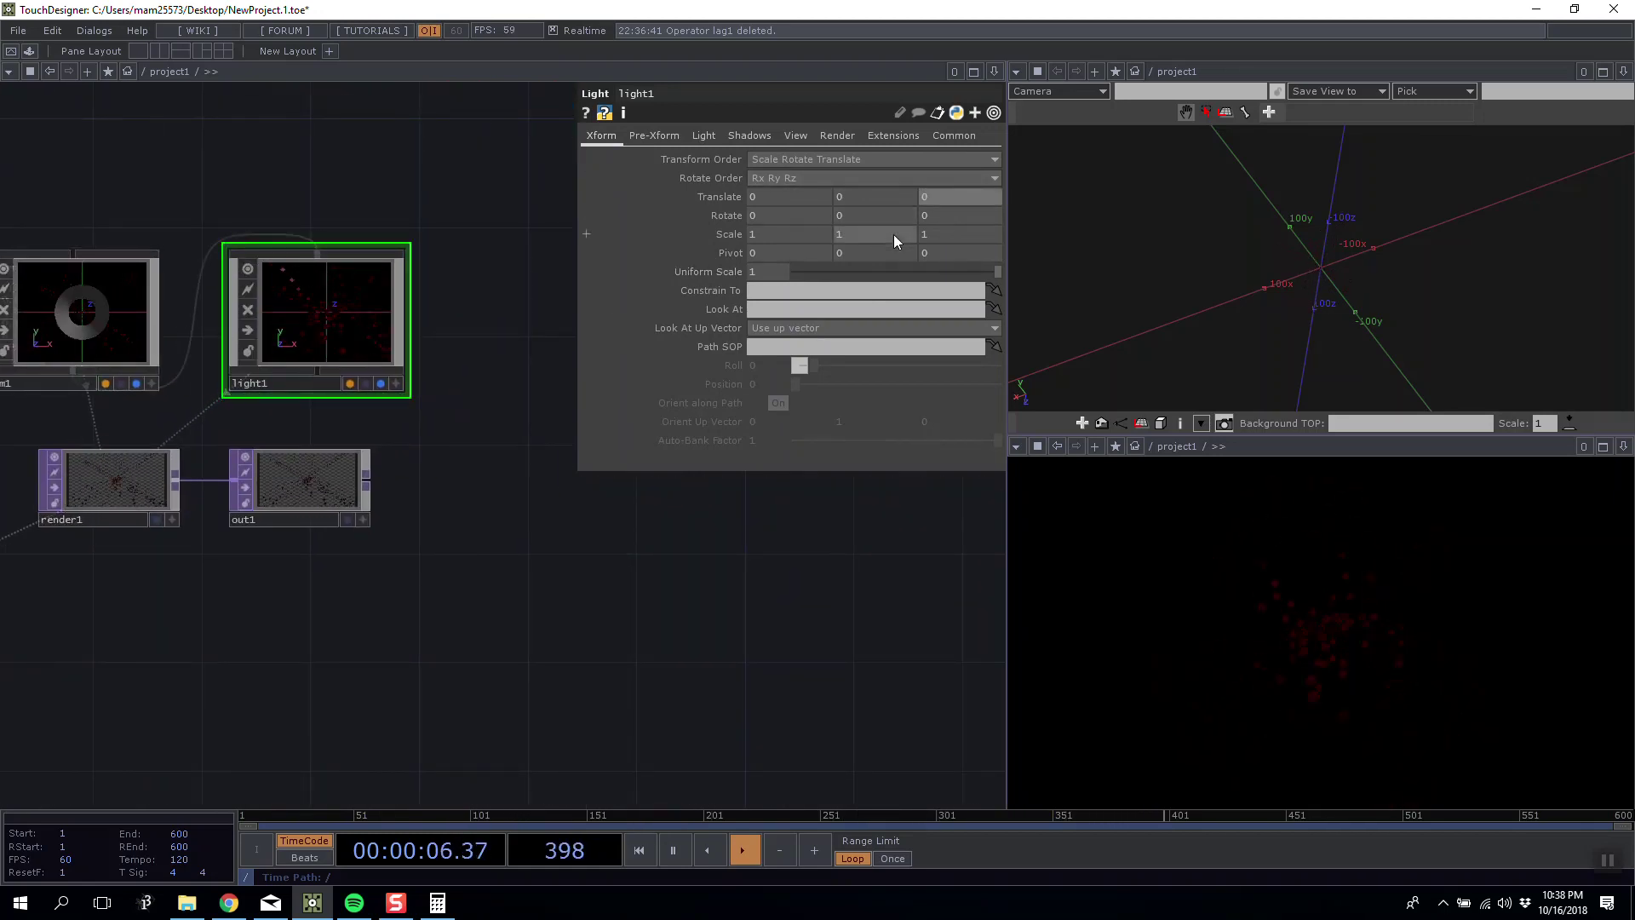
Set light1's cone angle to 23, cone delta to 28 and cone rolloff to 1.18.
left_click(704, 135)
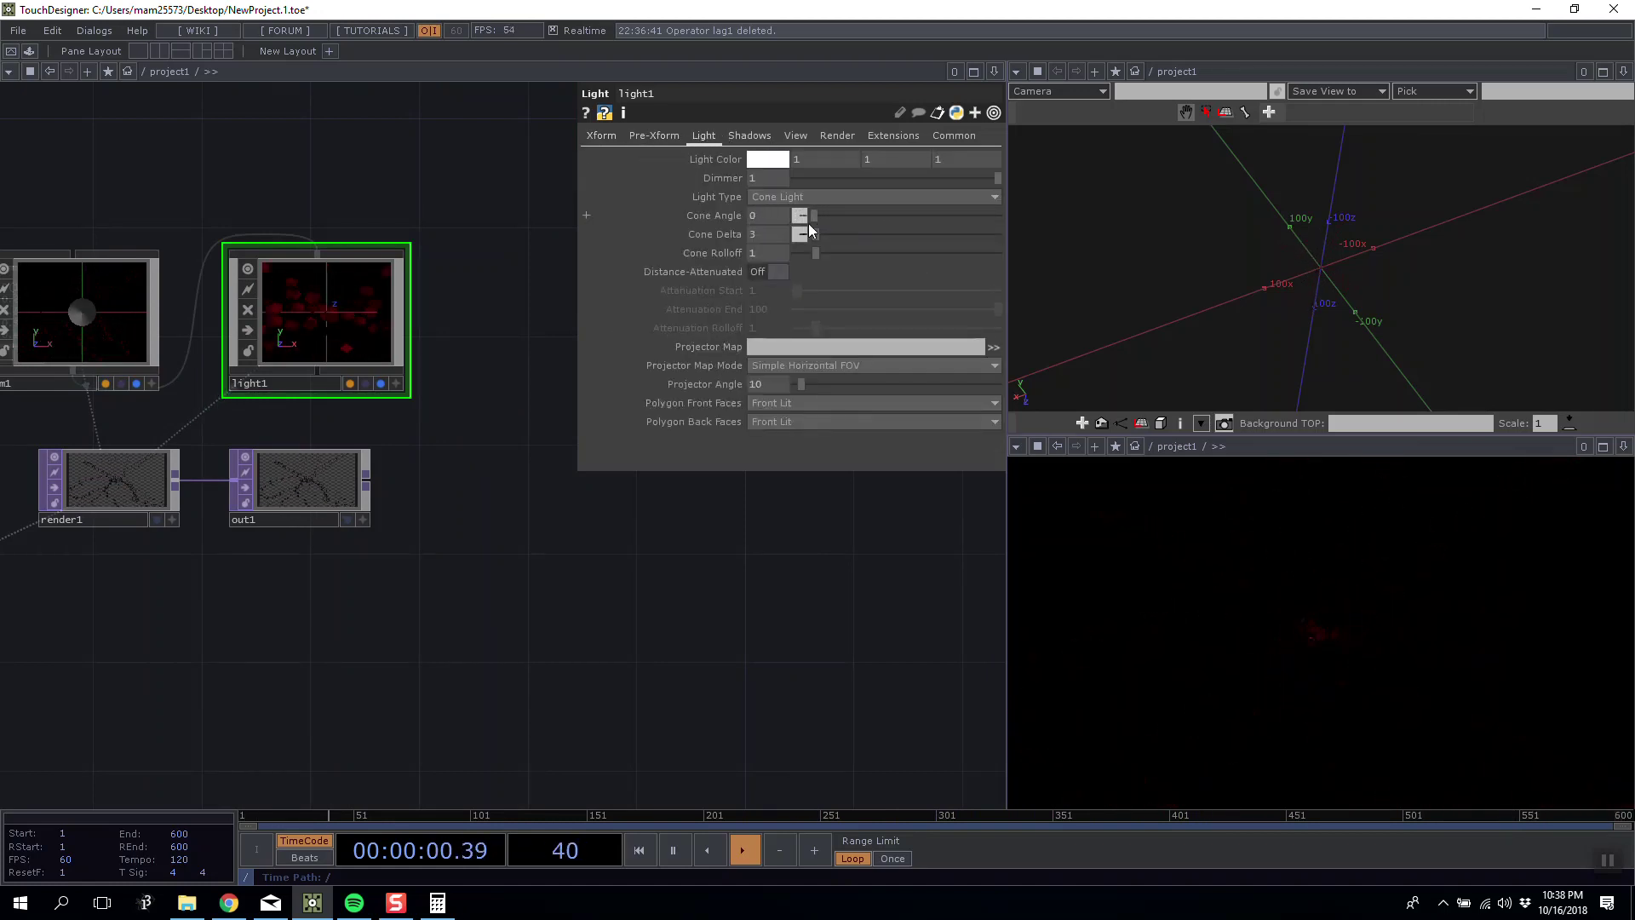
mouse_move(819, 223)
left_mouse_down()
mouse_move(854, 237)
mouse_move(830, 235)
left_mouse_up()
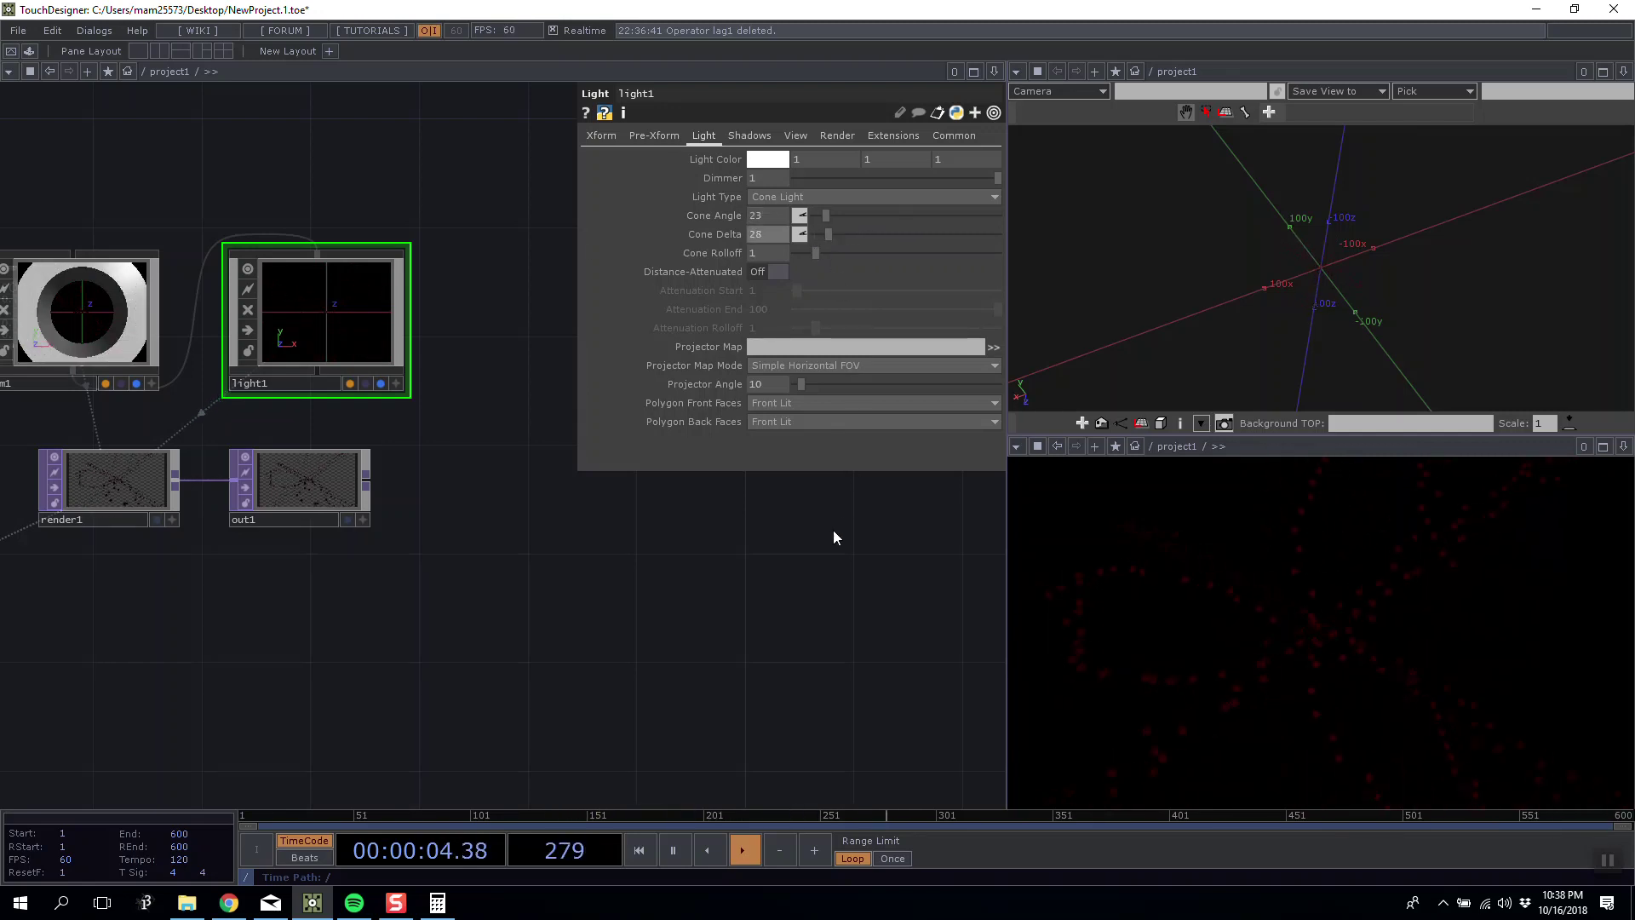
left_click_drag(833, 530, 789, 533)
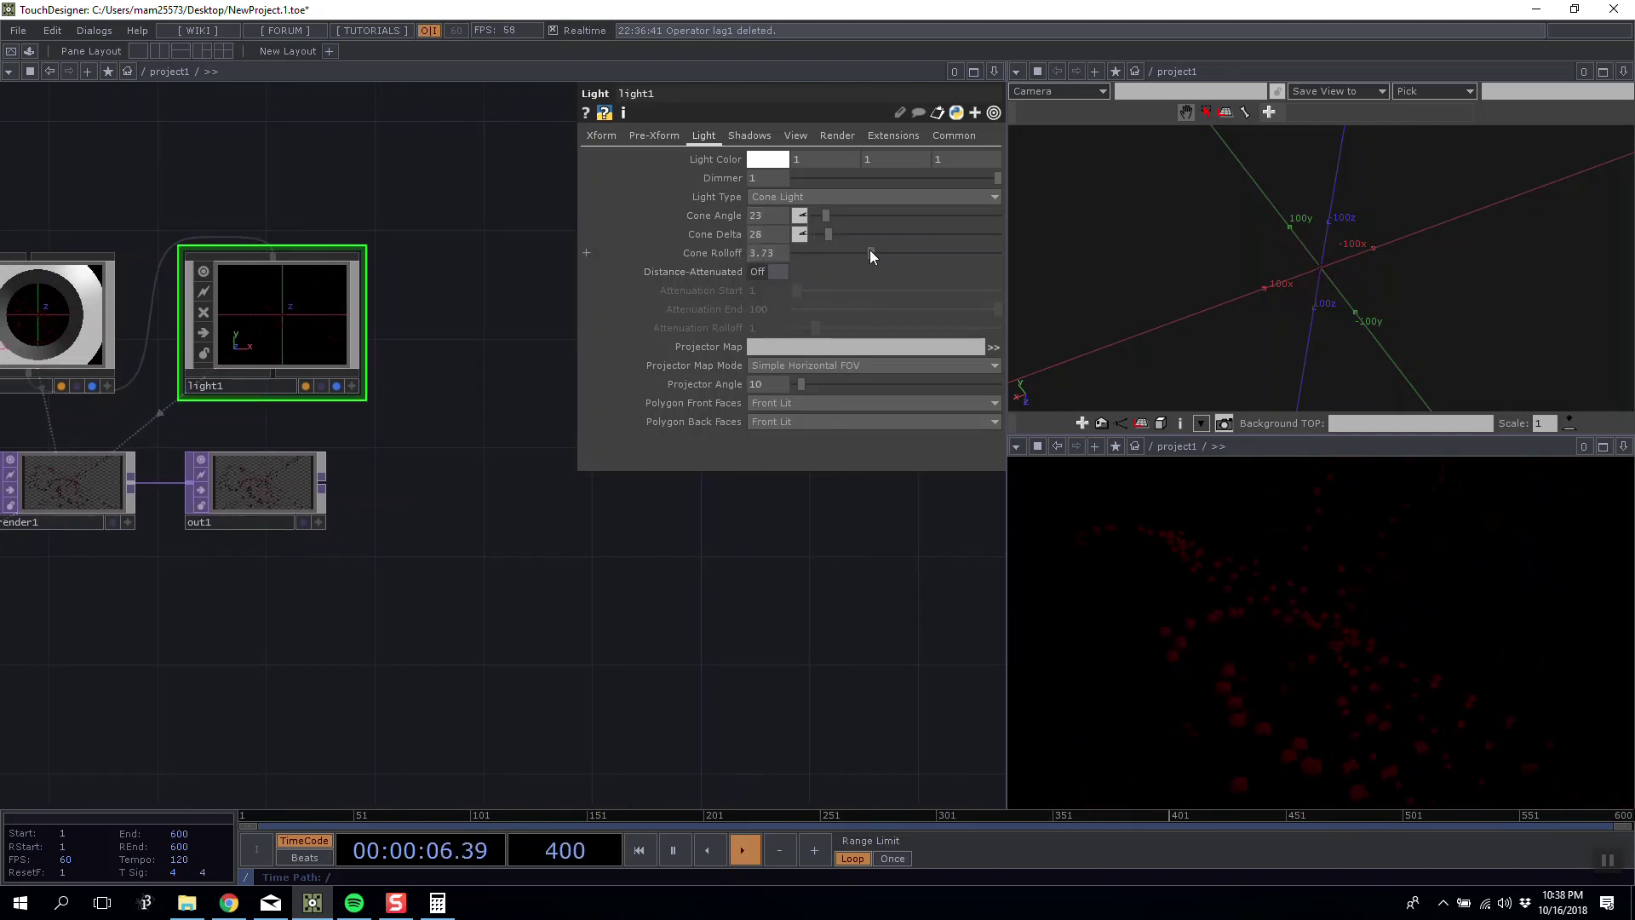
Orbit and pan the 3D geometry viewer to examine the scene around the origin from another angle.
left_click_drag(1367, 254, 1266, 295)
right_click(1336, 273)
left_click(1361, 259)
middle_click_drag(1267, 296, 1263, 525)
middle_click_drag(1312, 256, 1328, 477)
left_click_drag(1336, 308, 1310, 318)
middle_click_drag(1310, 318, 1243, 384)
Raise the alpha of ramp1's red key to 1.
left_click_drag(855, 628, 952, 577)
middle_click_drag(952, 577, 631, 651)
scroll(475, 468, "up", 6)
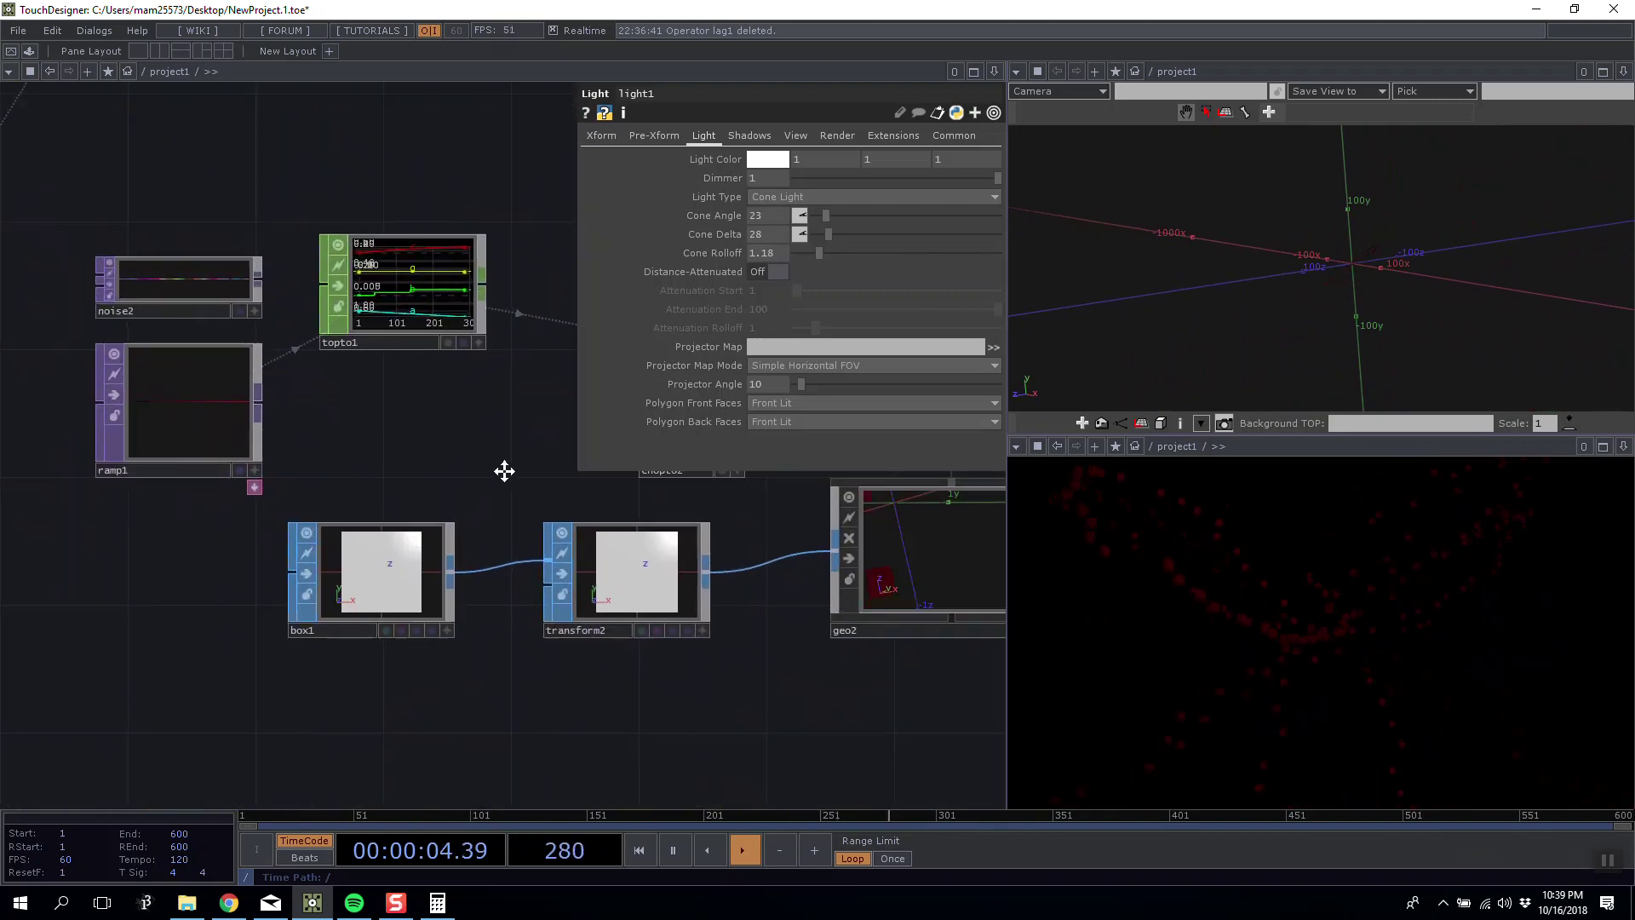
left_click(367, 443)
left_click_drag(973, 257, 1182, 259)
Look over the whole operator network, from the ramp and geometry chains to the LFO rotation chains.
scroll(743, 677, "down", 3)
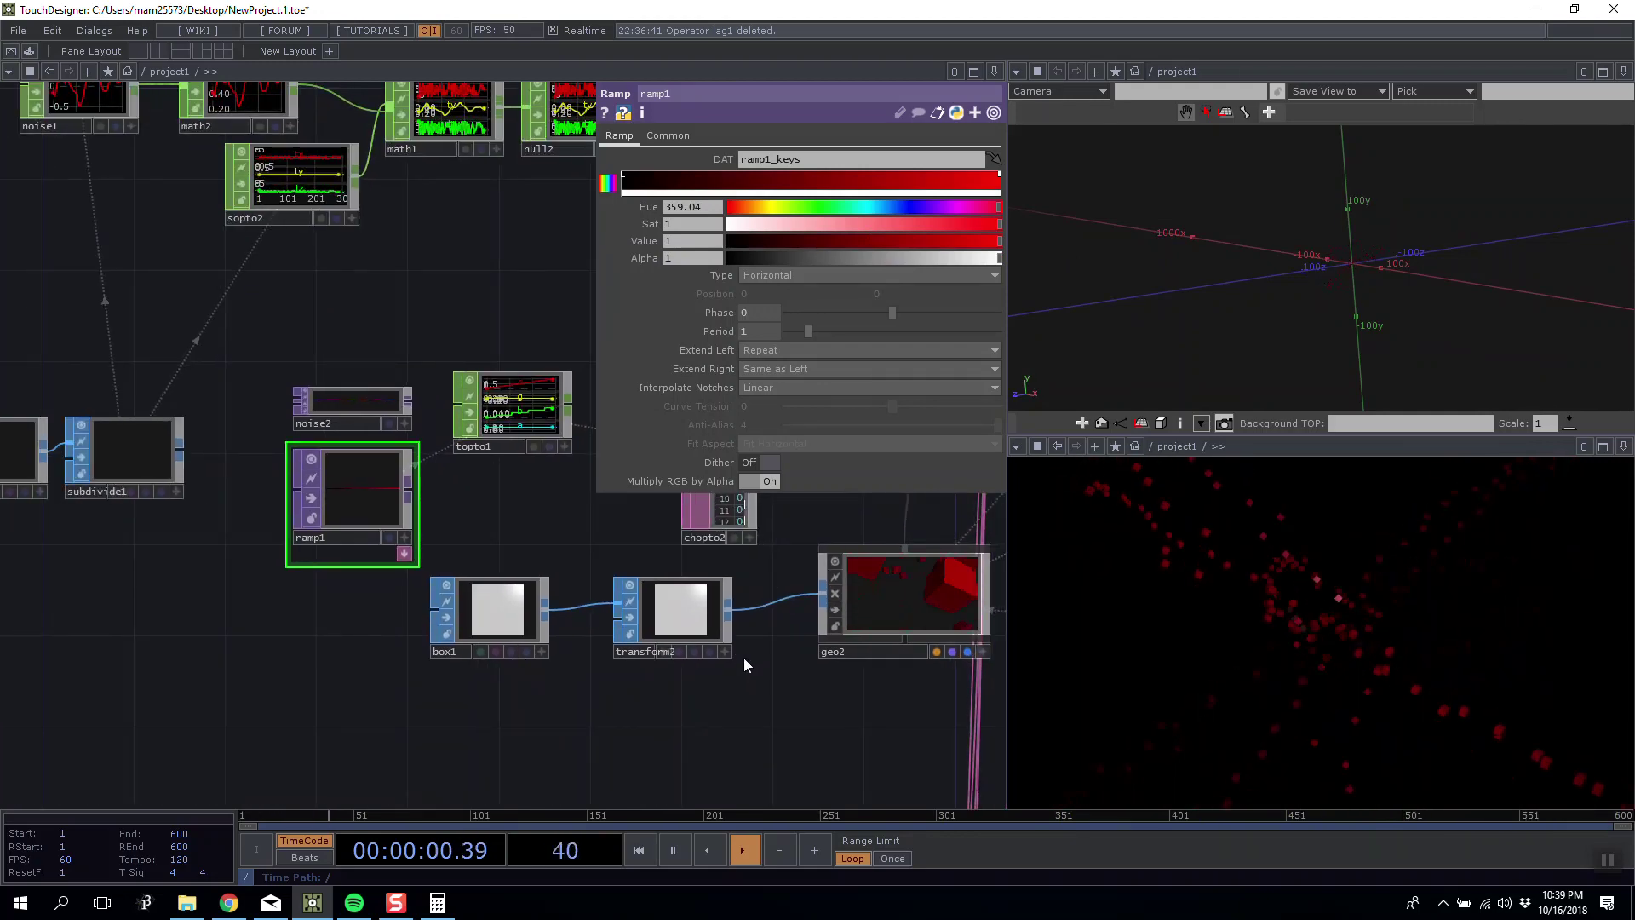
left_click_drag(882, 692, 611, 610)
scroll(836, 605, "down", 3)
scroll(792, 606, "up", 3)
left_click_drag(788, 607, 579, 594)
scroll(587, 594, "down", 3)
scroll(627, 537, "down", 3)
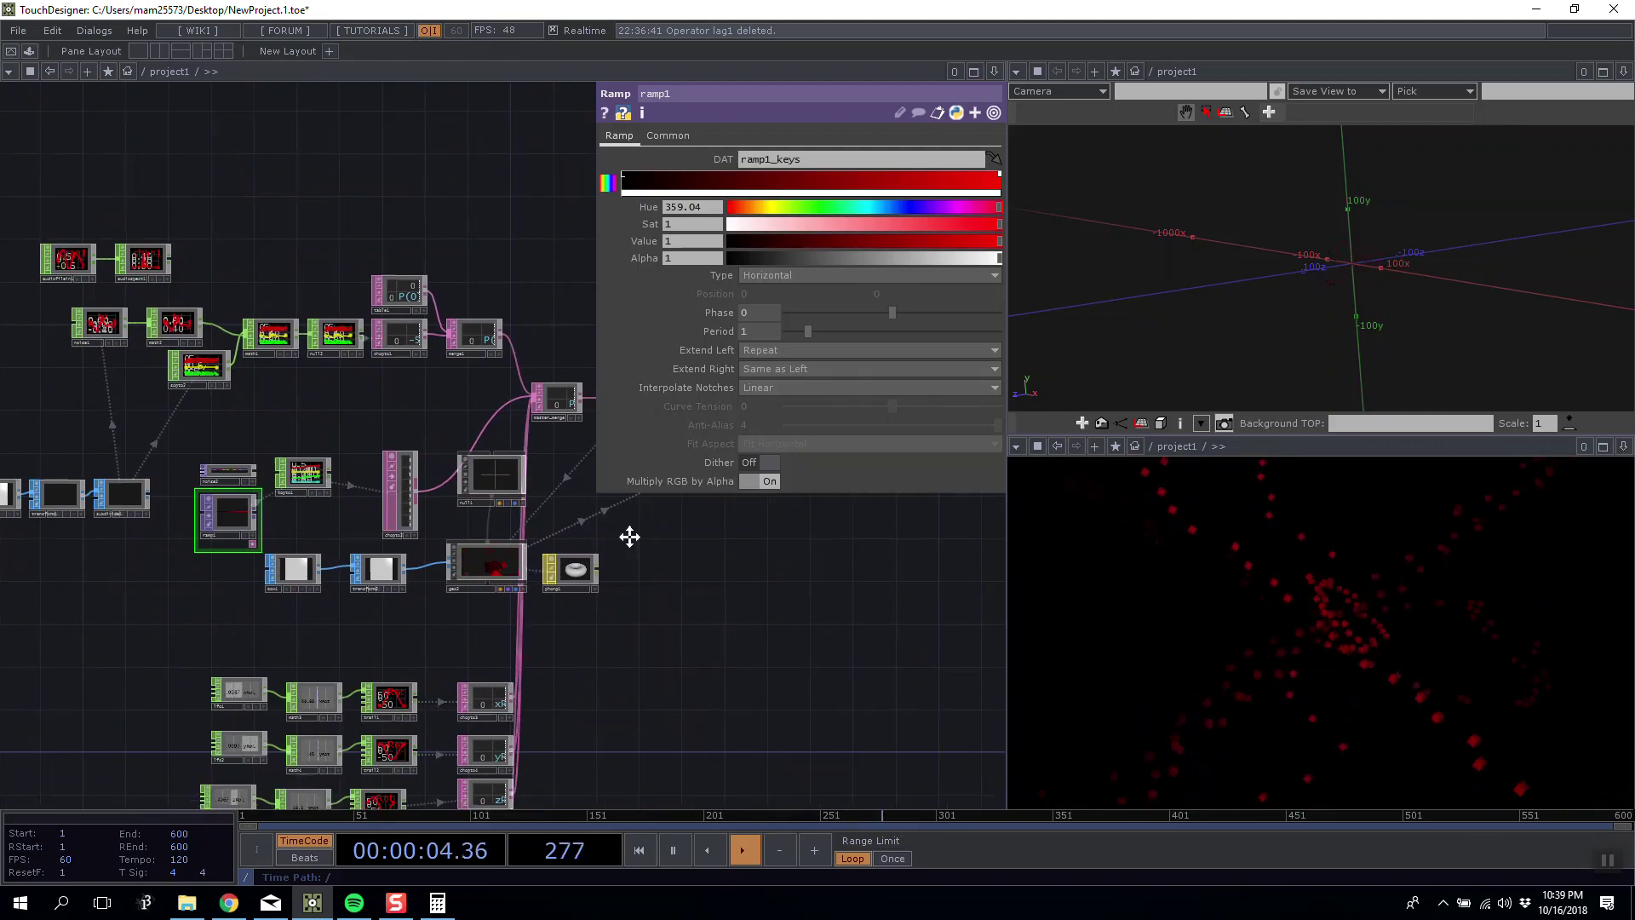
scroll(600, 538, "up", 5)
scroll(604, 538, "down", 4)
scroll(596, 551, "up", 6)
left_click_drag(191, 554, 255, 495)
scroll(255, 479, "up", 5)
left_click_drag(266, 606, 221, 547)
scroll(223, 543, "down", 4)
left_click_drag(335, 400, 328, 356)
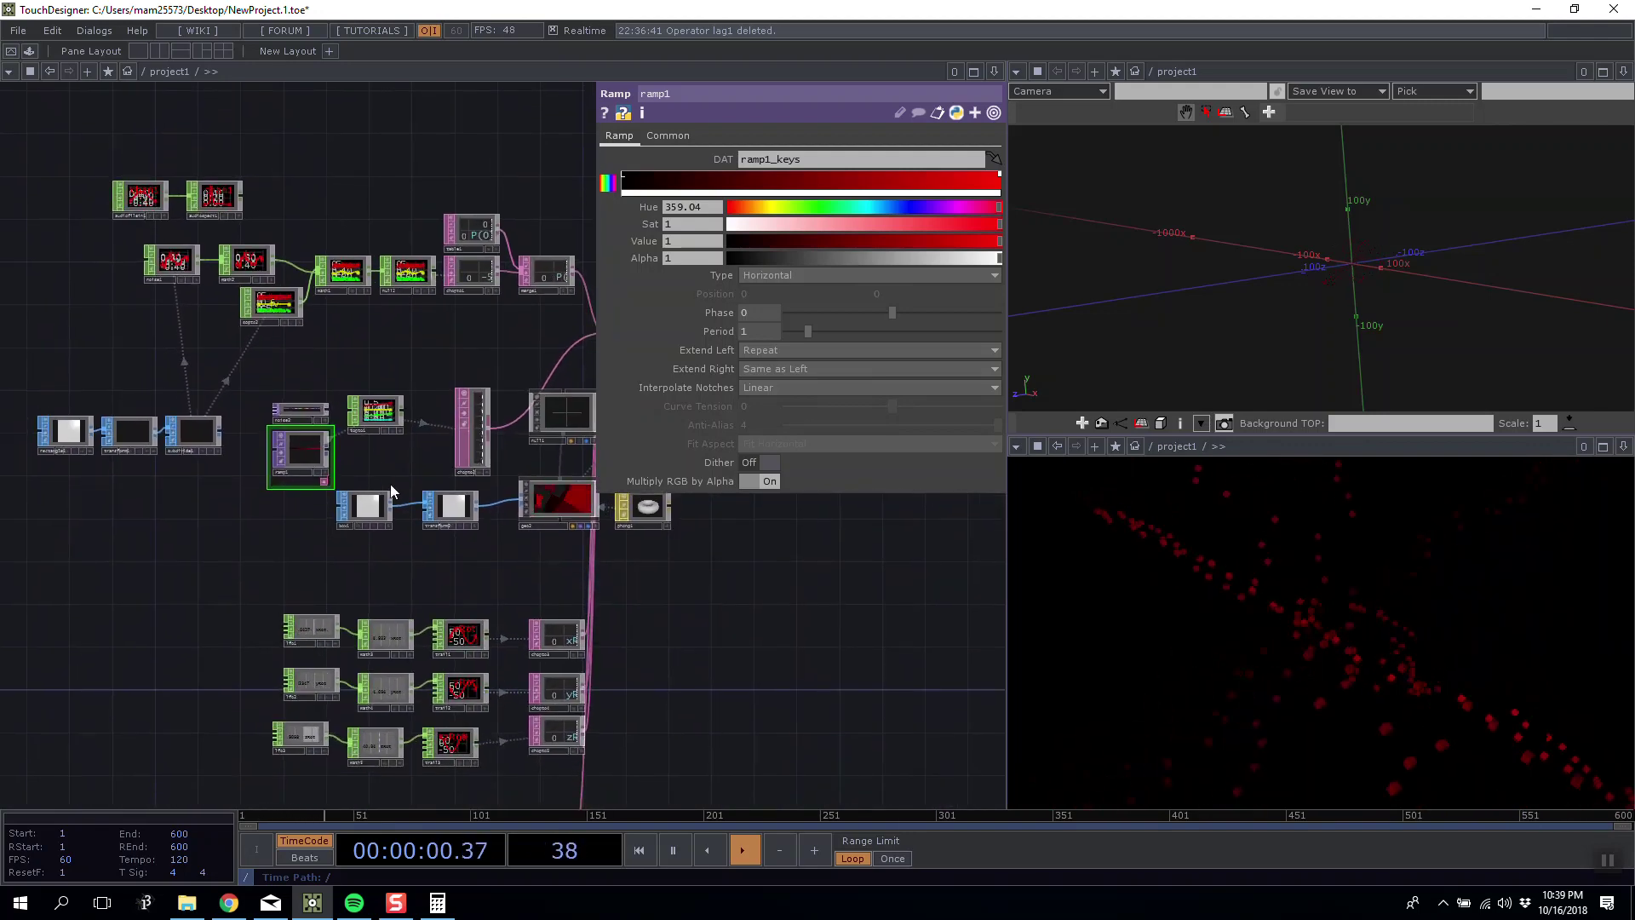
scroll(376, 453, "up", 2)
scroll(380, 423, "down", 4)
scroll(671, 569, "up", 2)
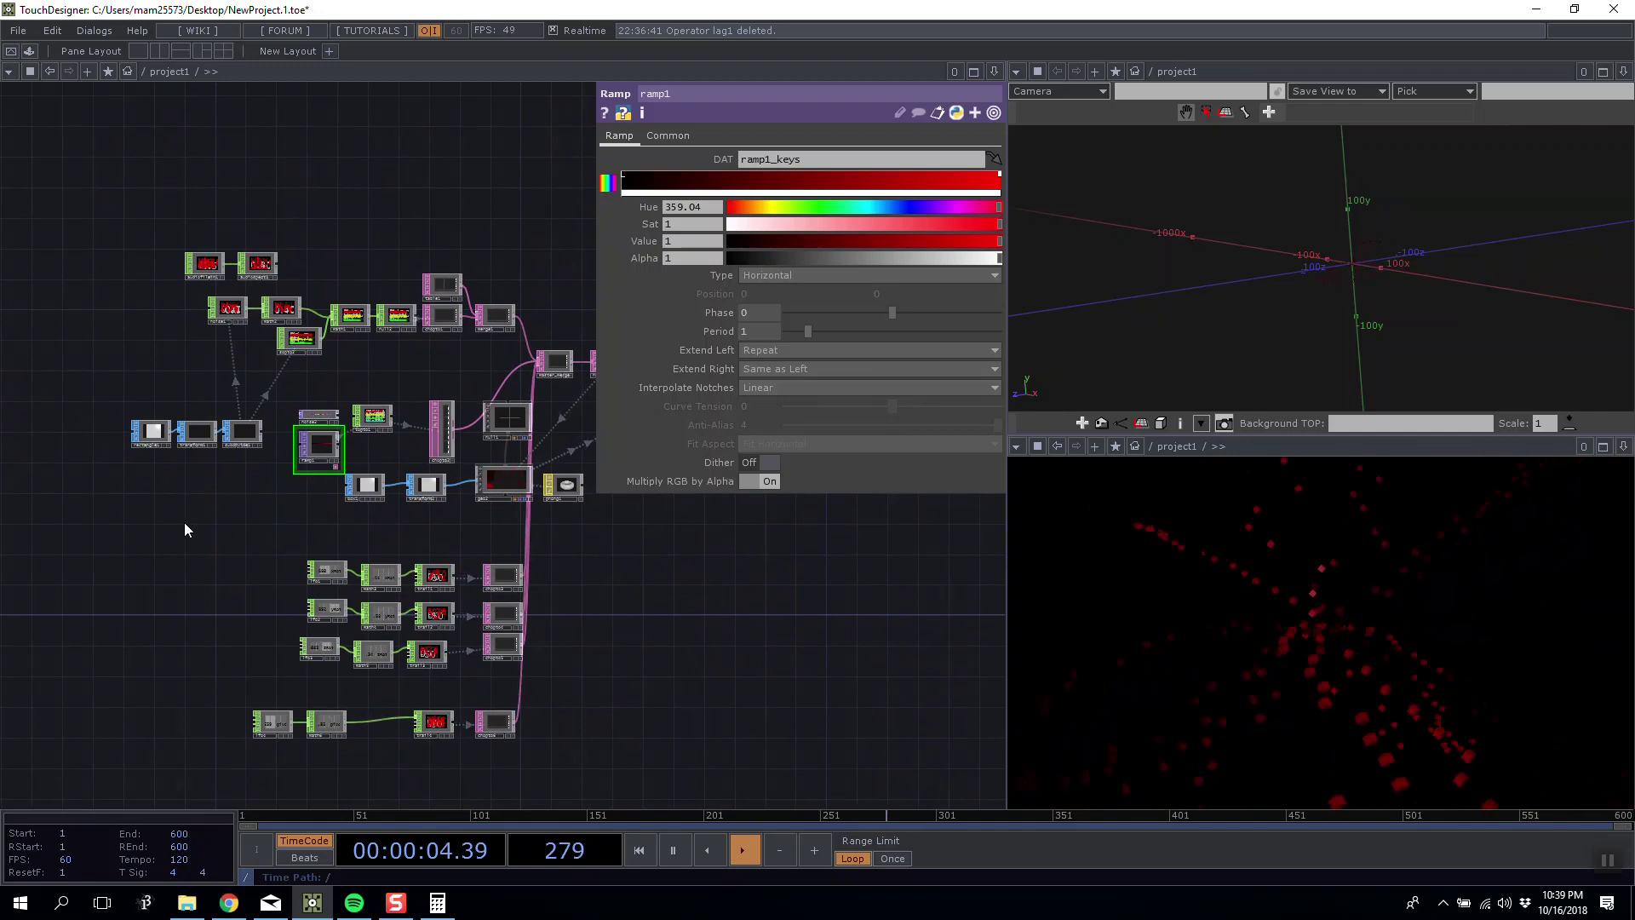
Show math6's range parameters and review the ramp, LFO and render sections of the network.
right_click_drag(563, 757, 564, 745)
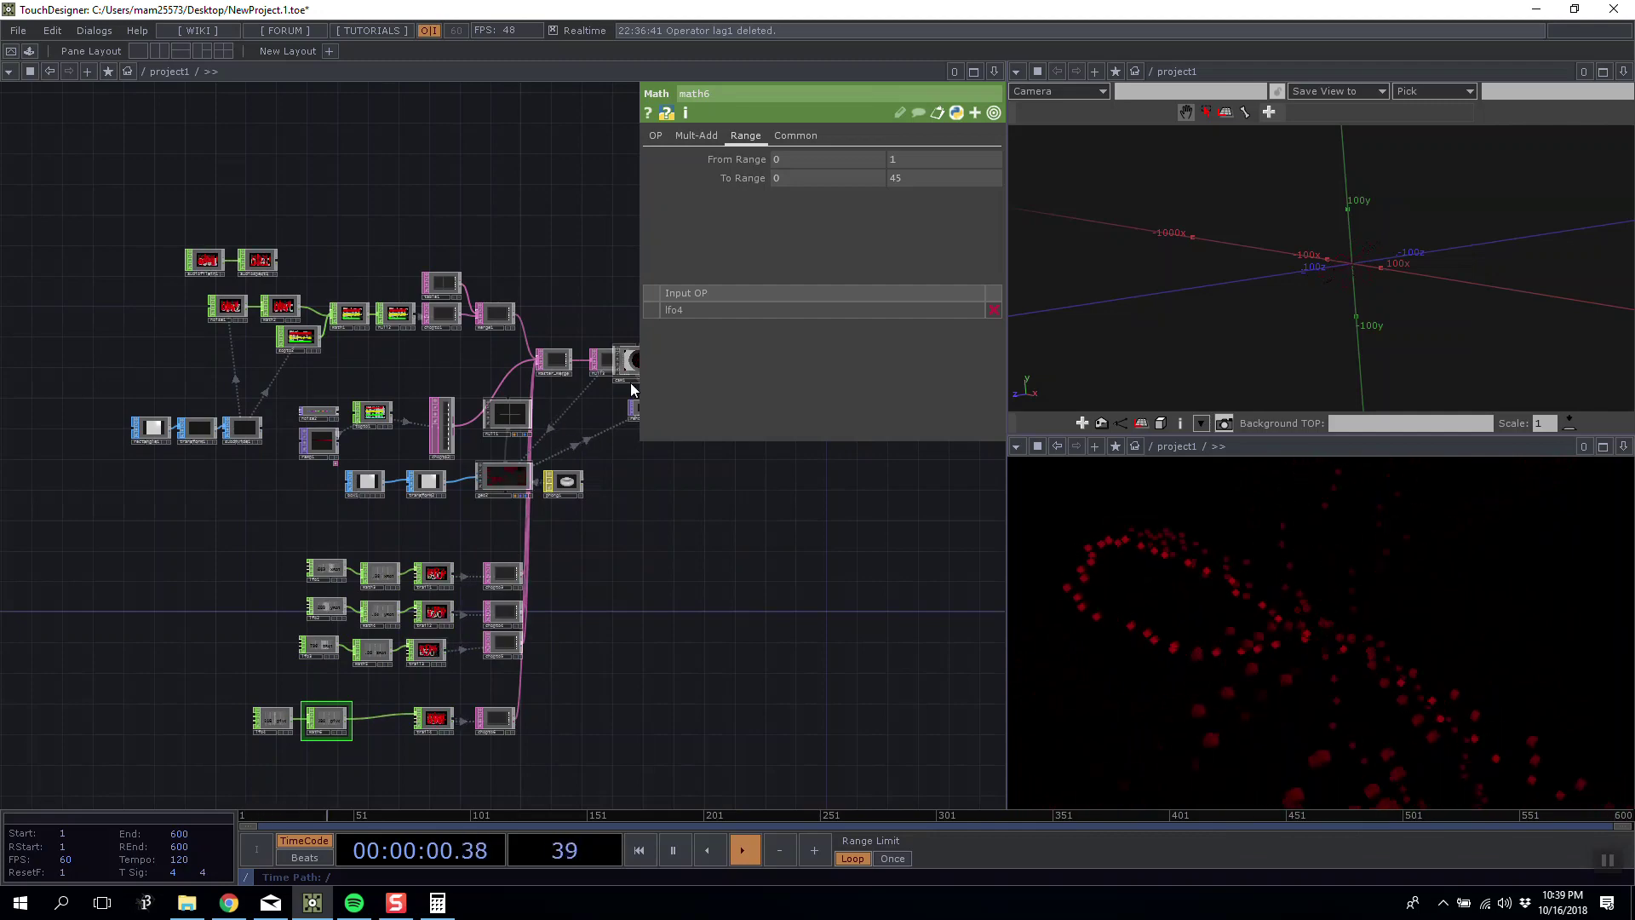
scroll(311, 388, "up", 5)
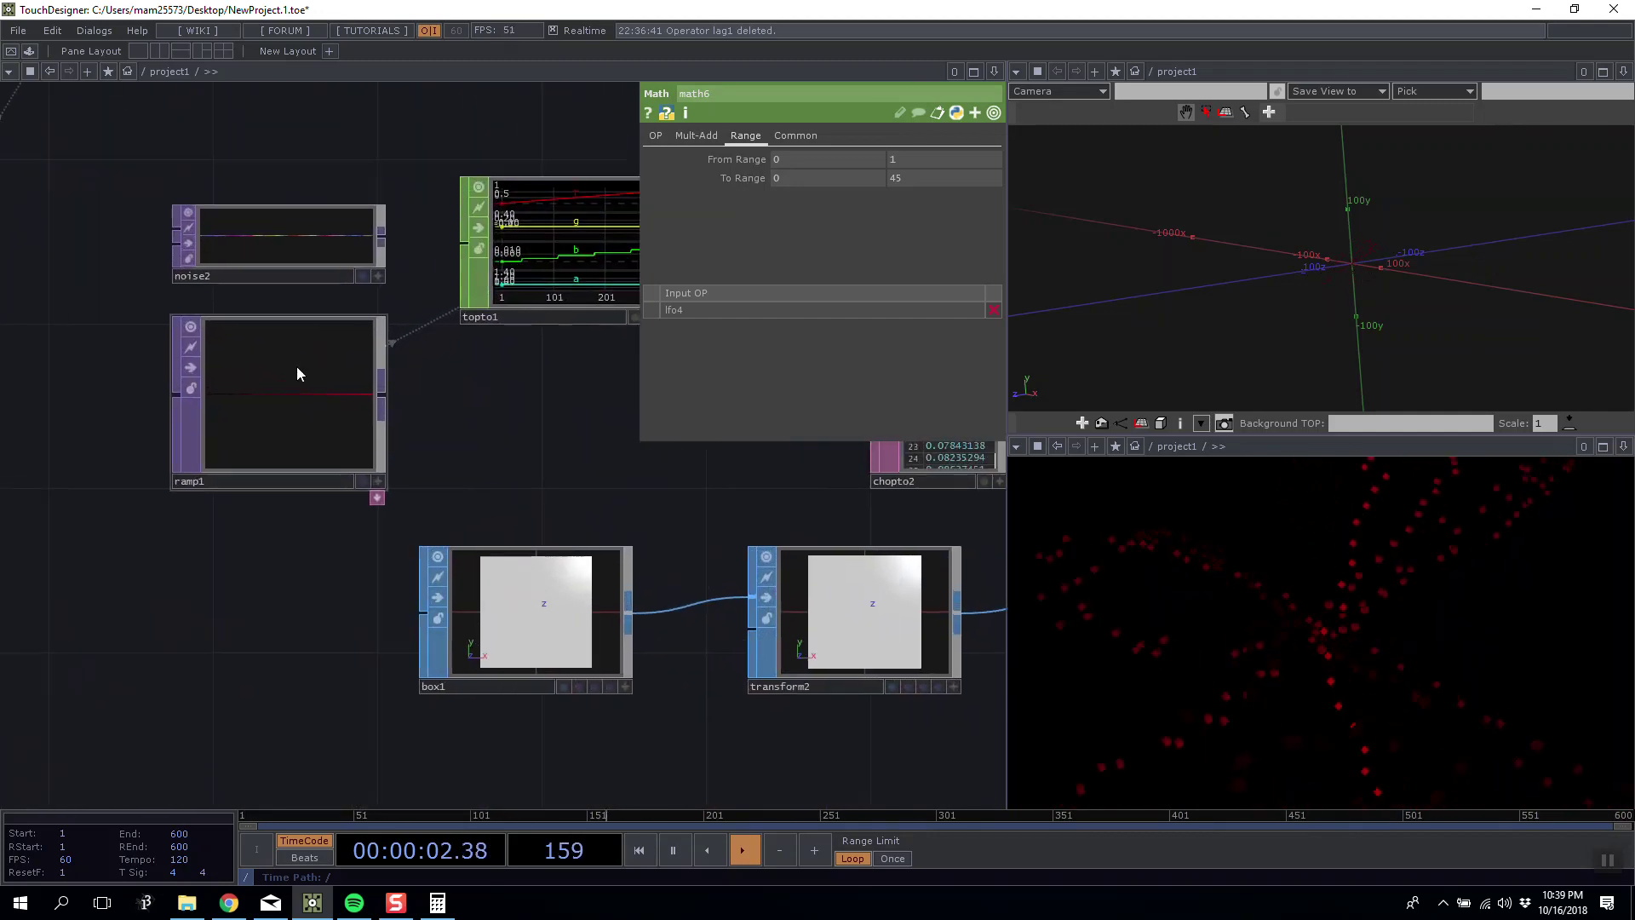
scroll(451, 391, "down", 5)
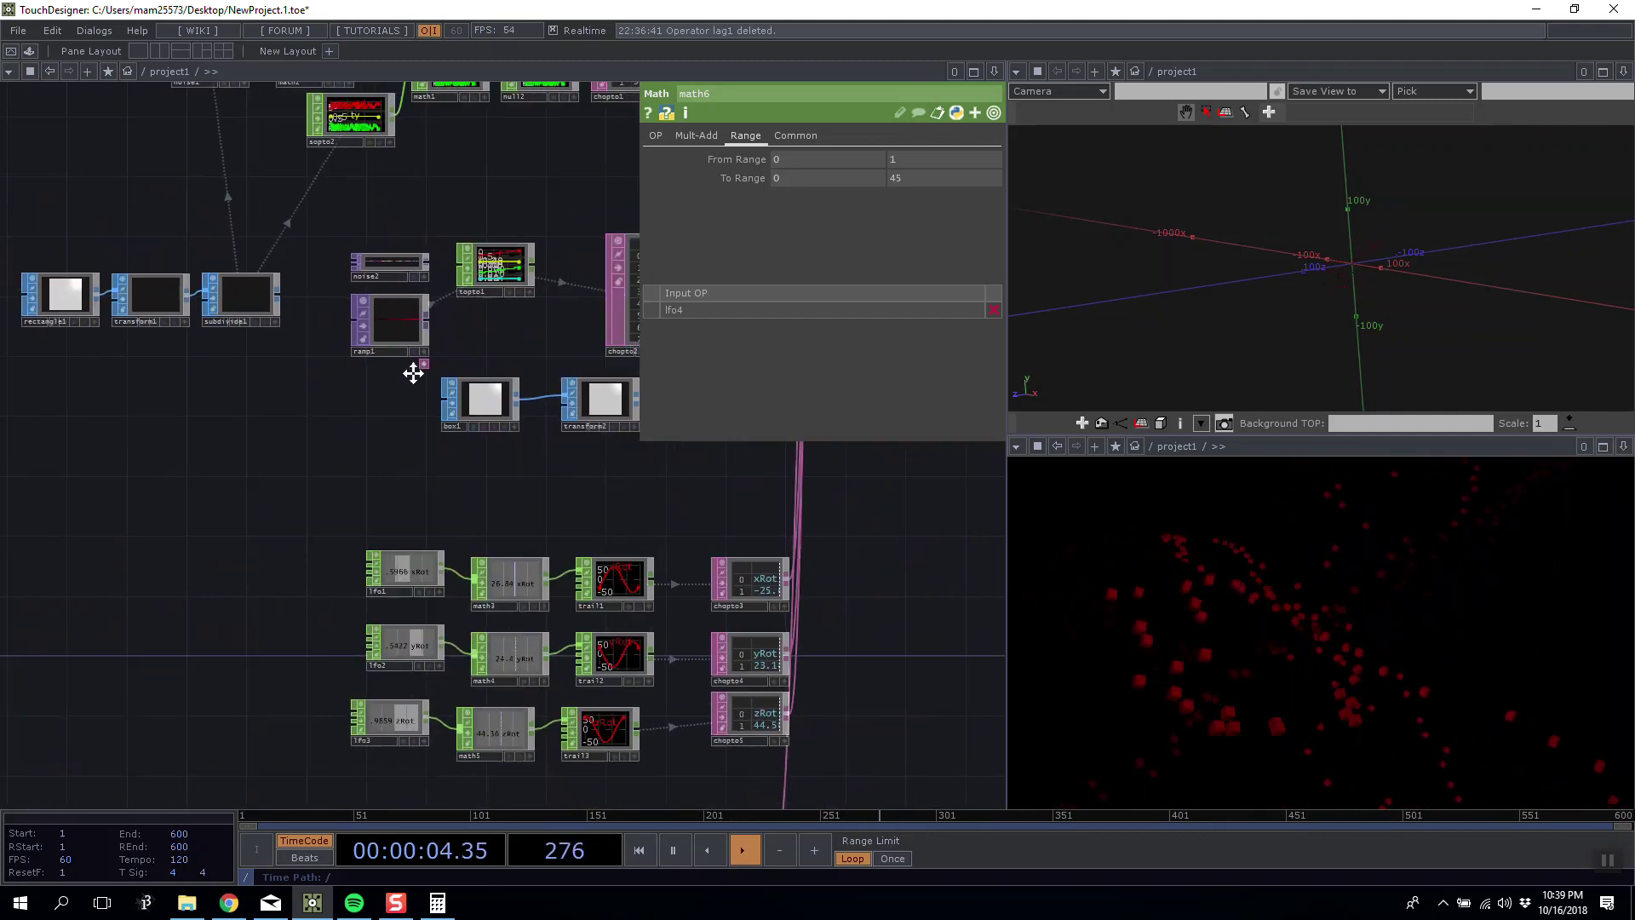
scroll(712, 562, "down", 5)
scroll(712, 562, "up", 5)
left_click_drag(713, 562, 810, 522)
scroll(766, 503, "down", 4)
scroll(647, 519, "down", 4)
left_click_drag(647, 519, 570, 407)
scroll(558, 490, "up", 4)
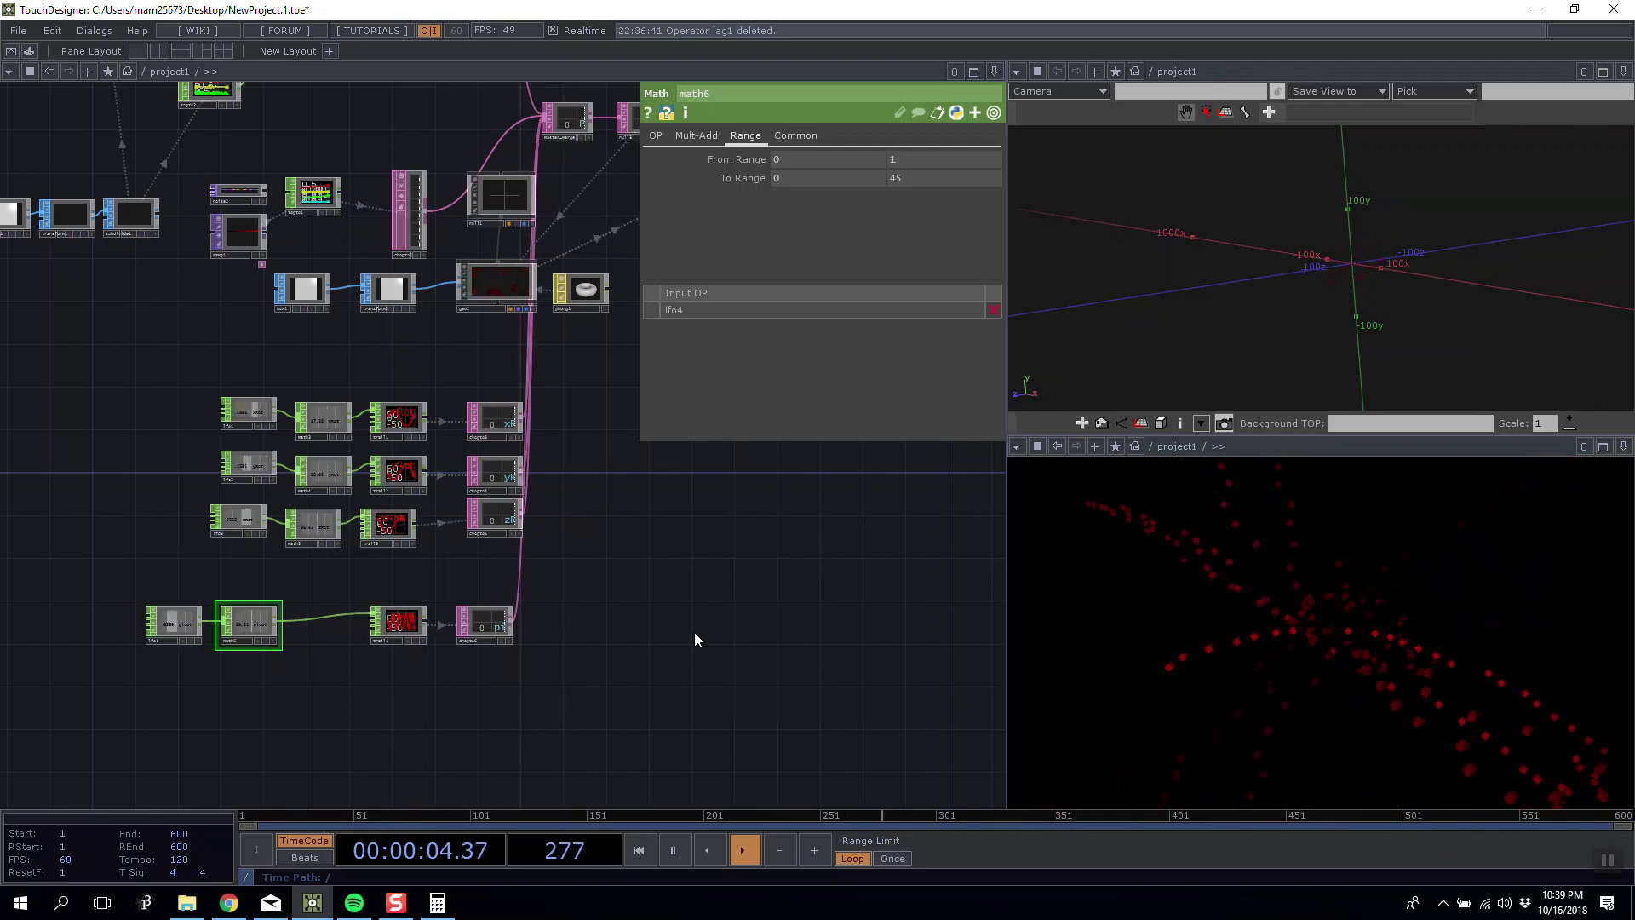
left_click_drag(693, 636, 583, 632)
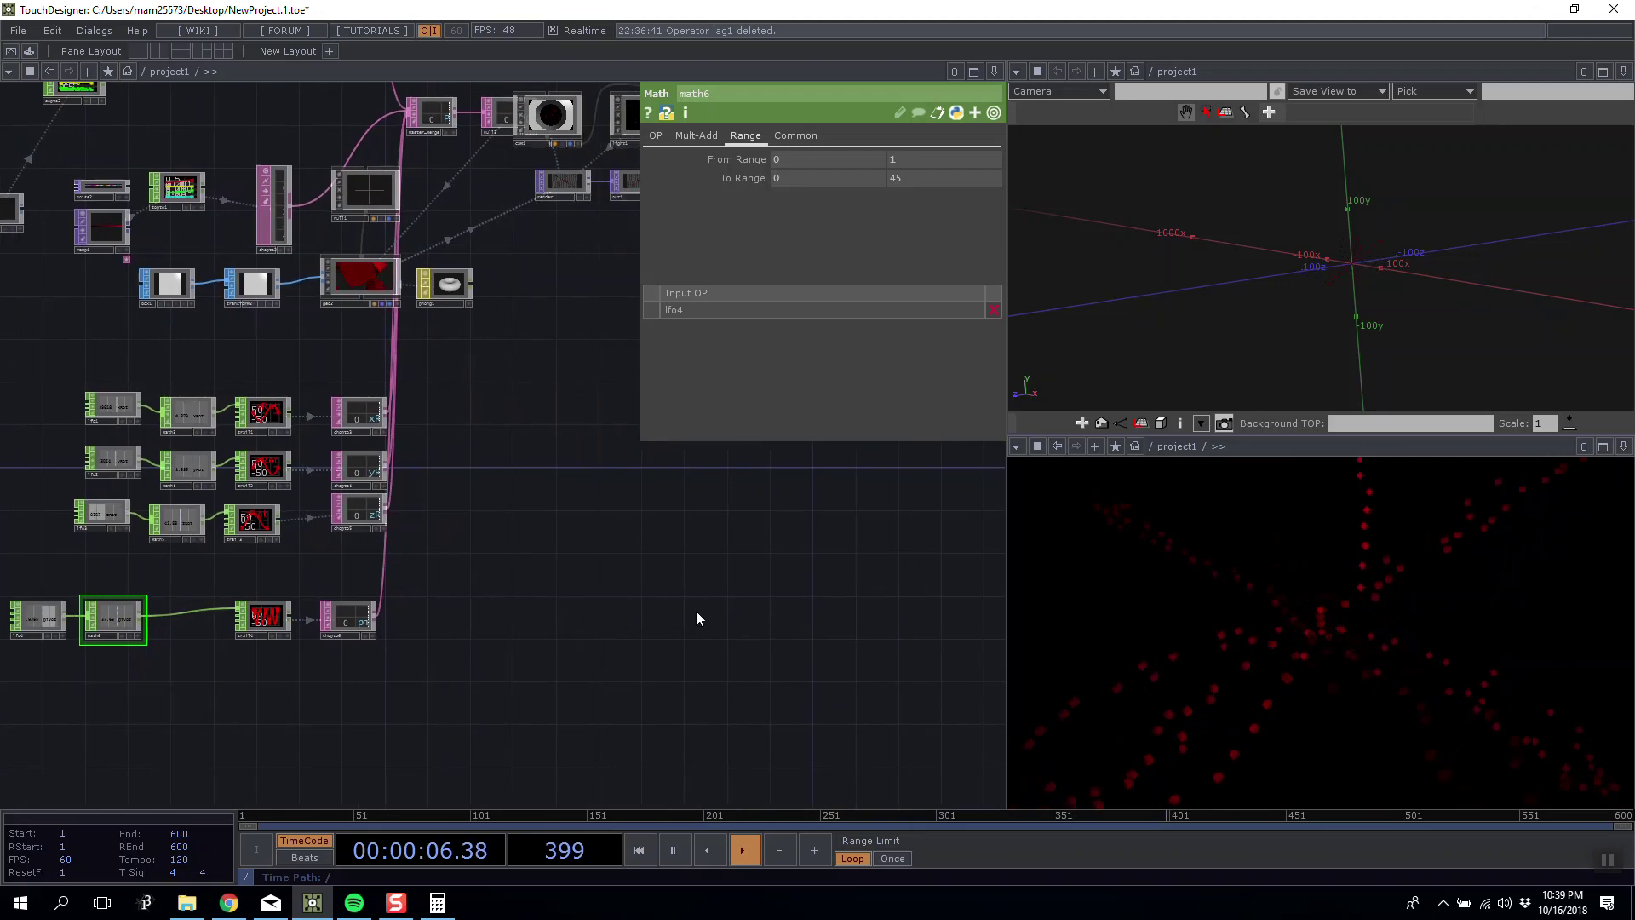
scroll(680, 545, "down", 5)
scroll(672, 558, "up", 4)
Save the project as "instancing and adnaved GEO manip" in Dropbox's Programmingfp/Touchdesigner/Touchdesigner 101/Lesson 2 - the 3d world folder.
key("ctrl+s")
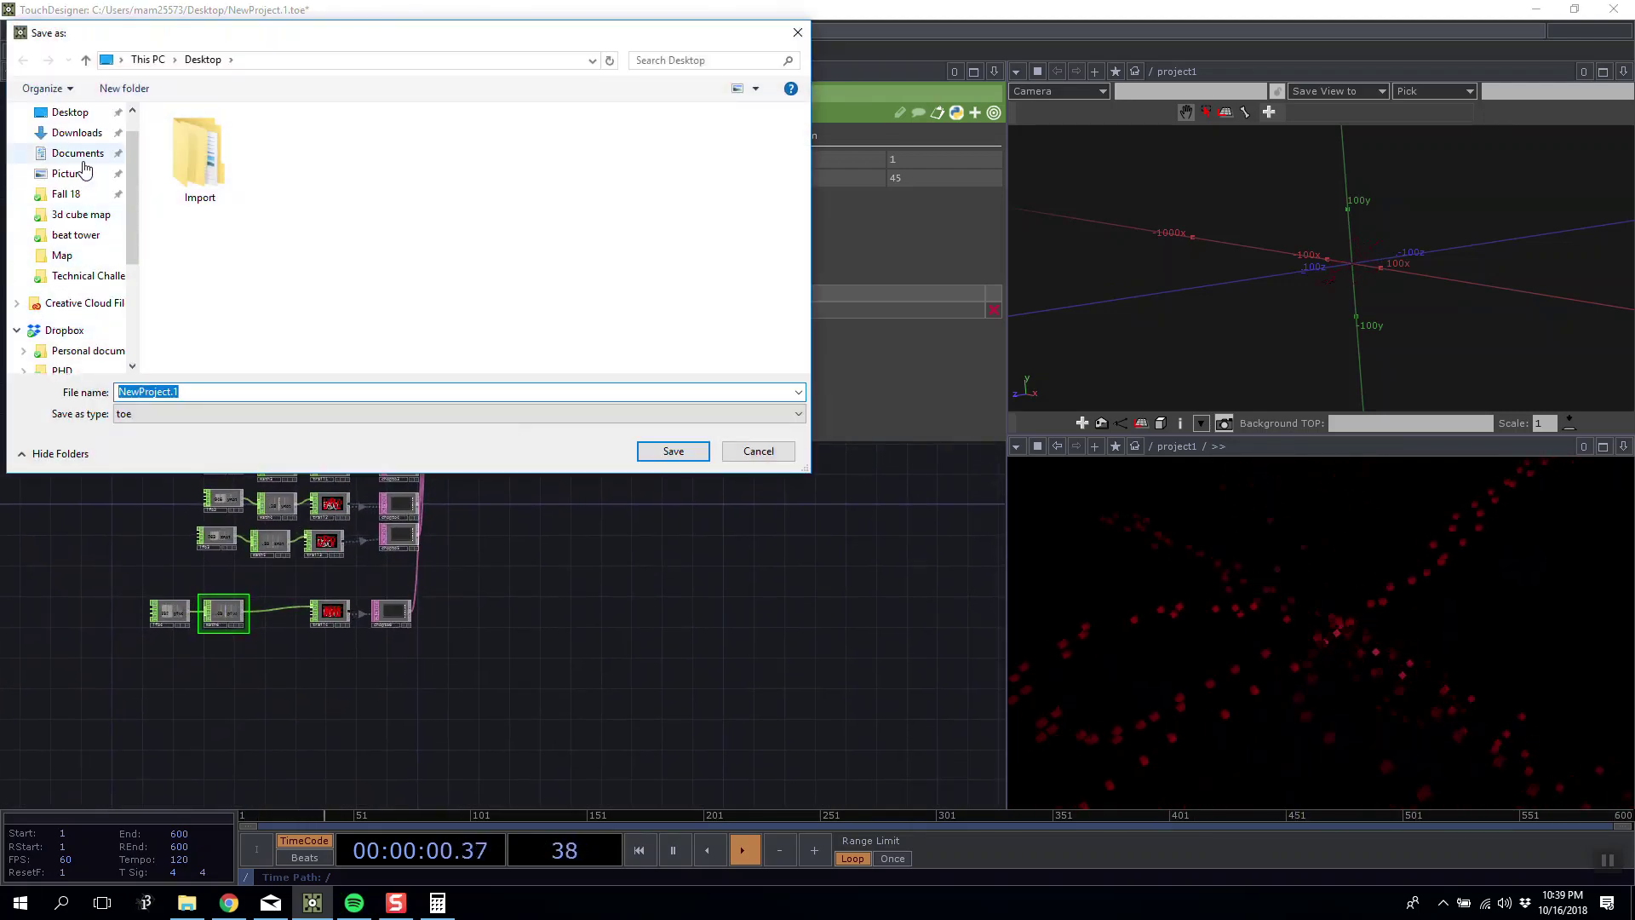
left_click(66, 193)
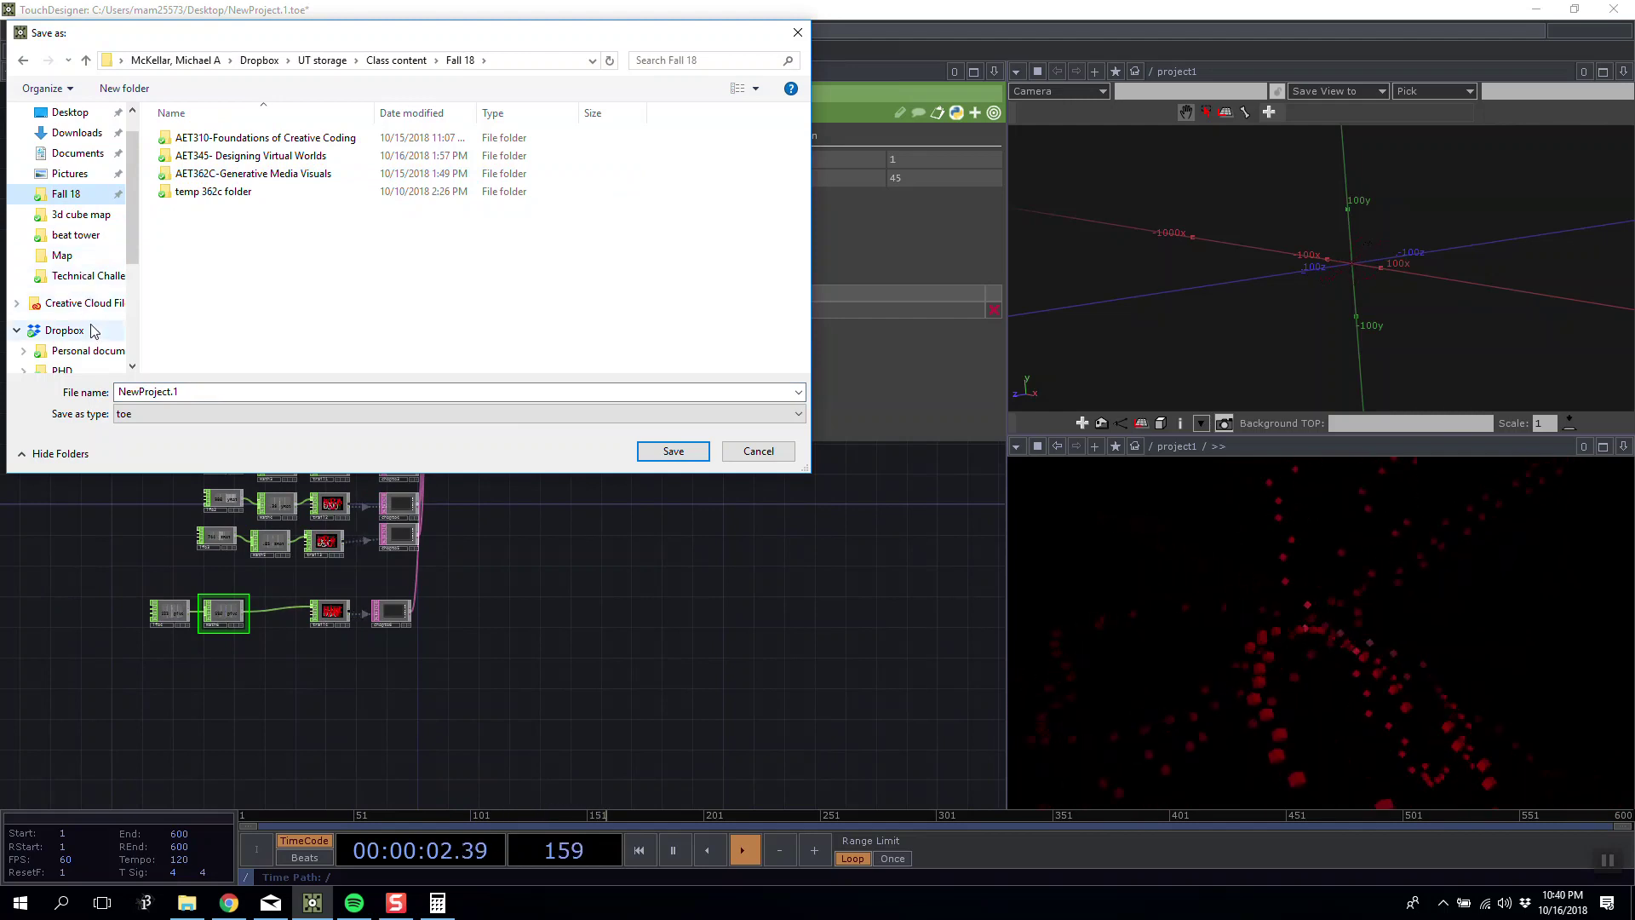
left_click(65, 330)
double_click(204, 209)
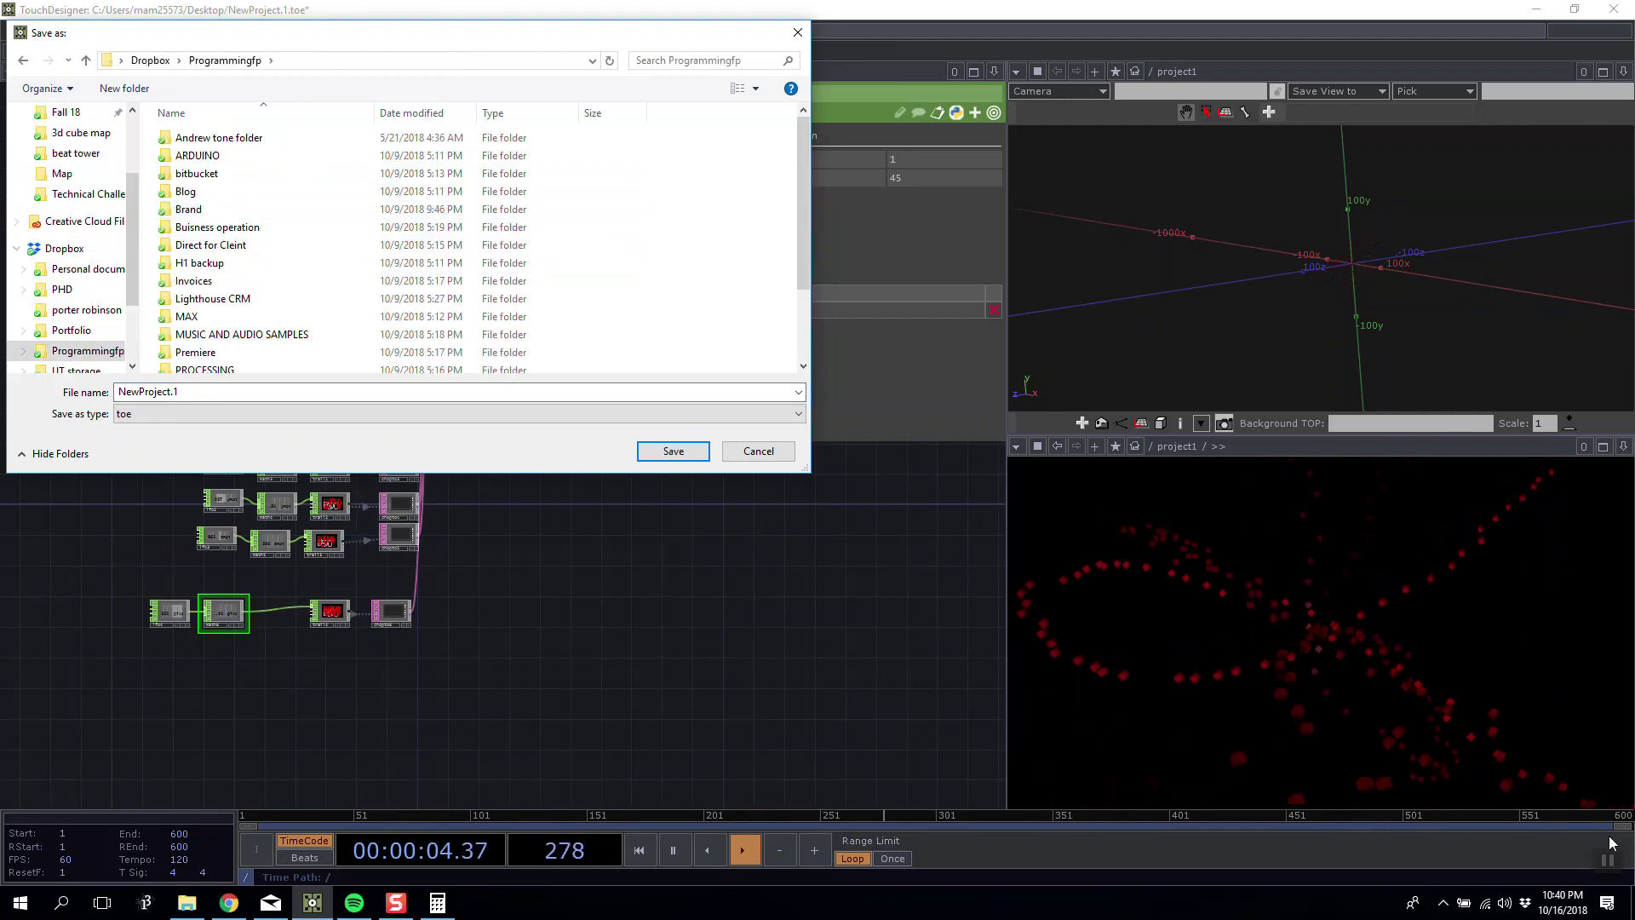
scroll(195, 306, "down", 2)
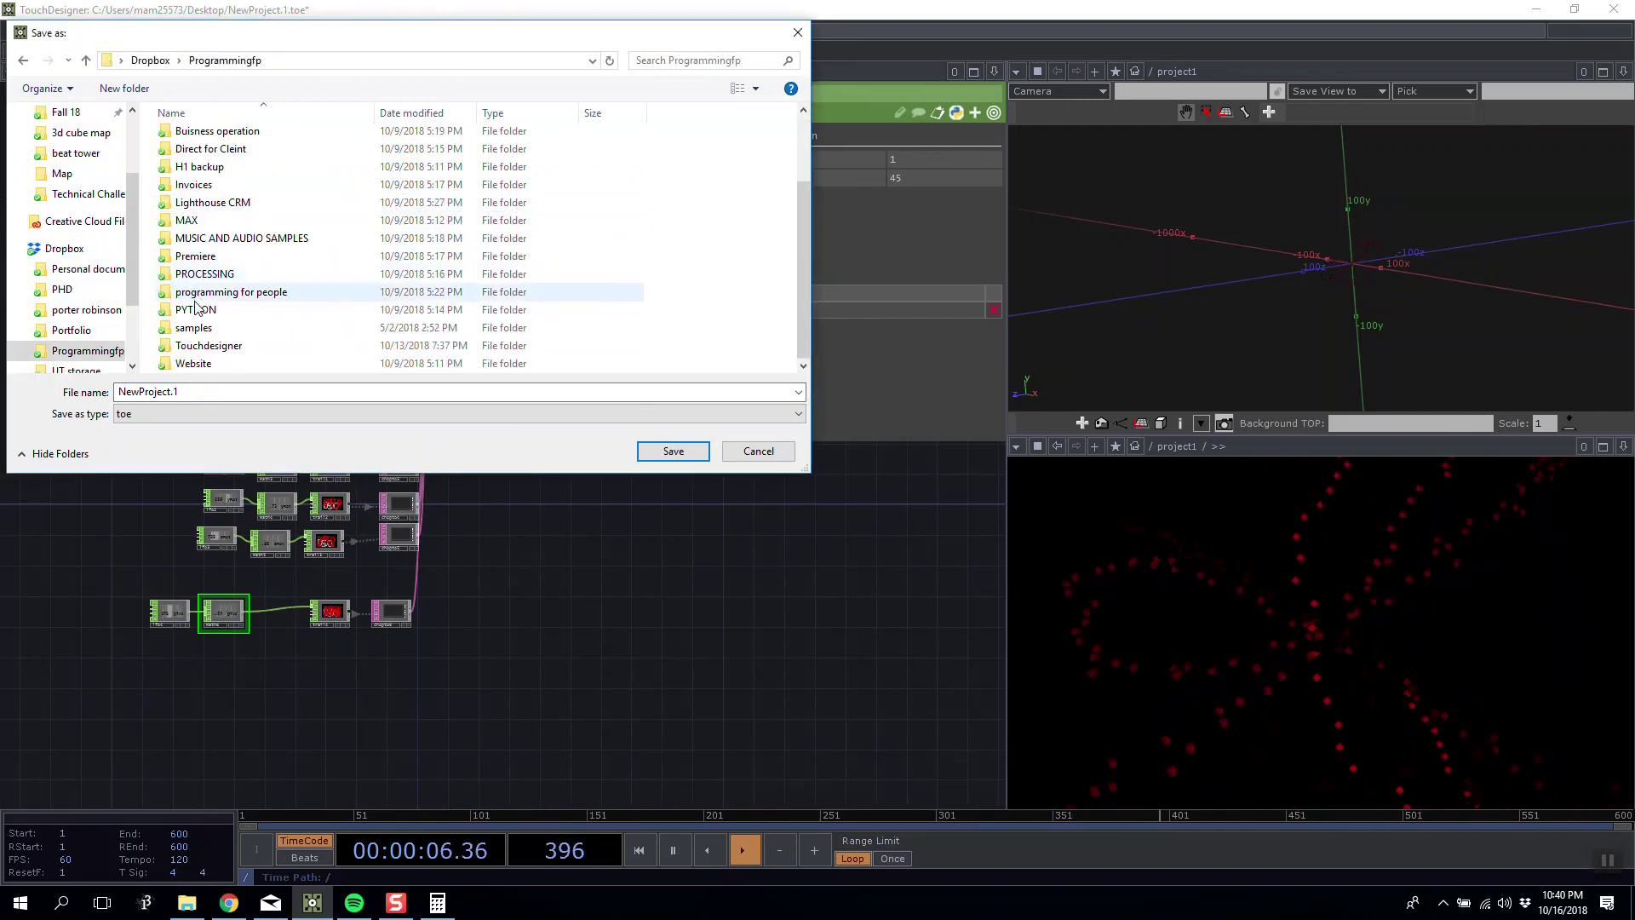
double_click(208, 345)
double_click(210, 324)
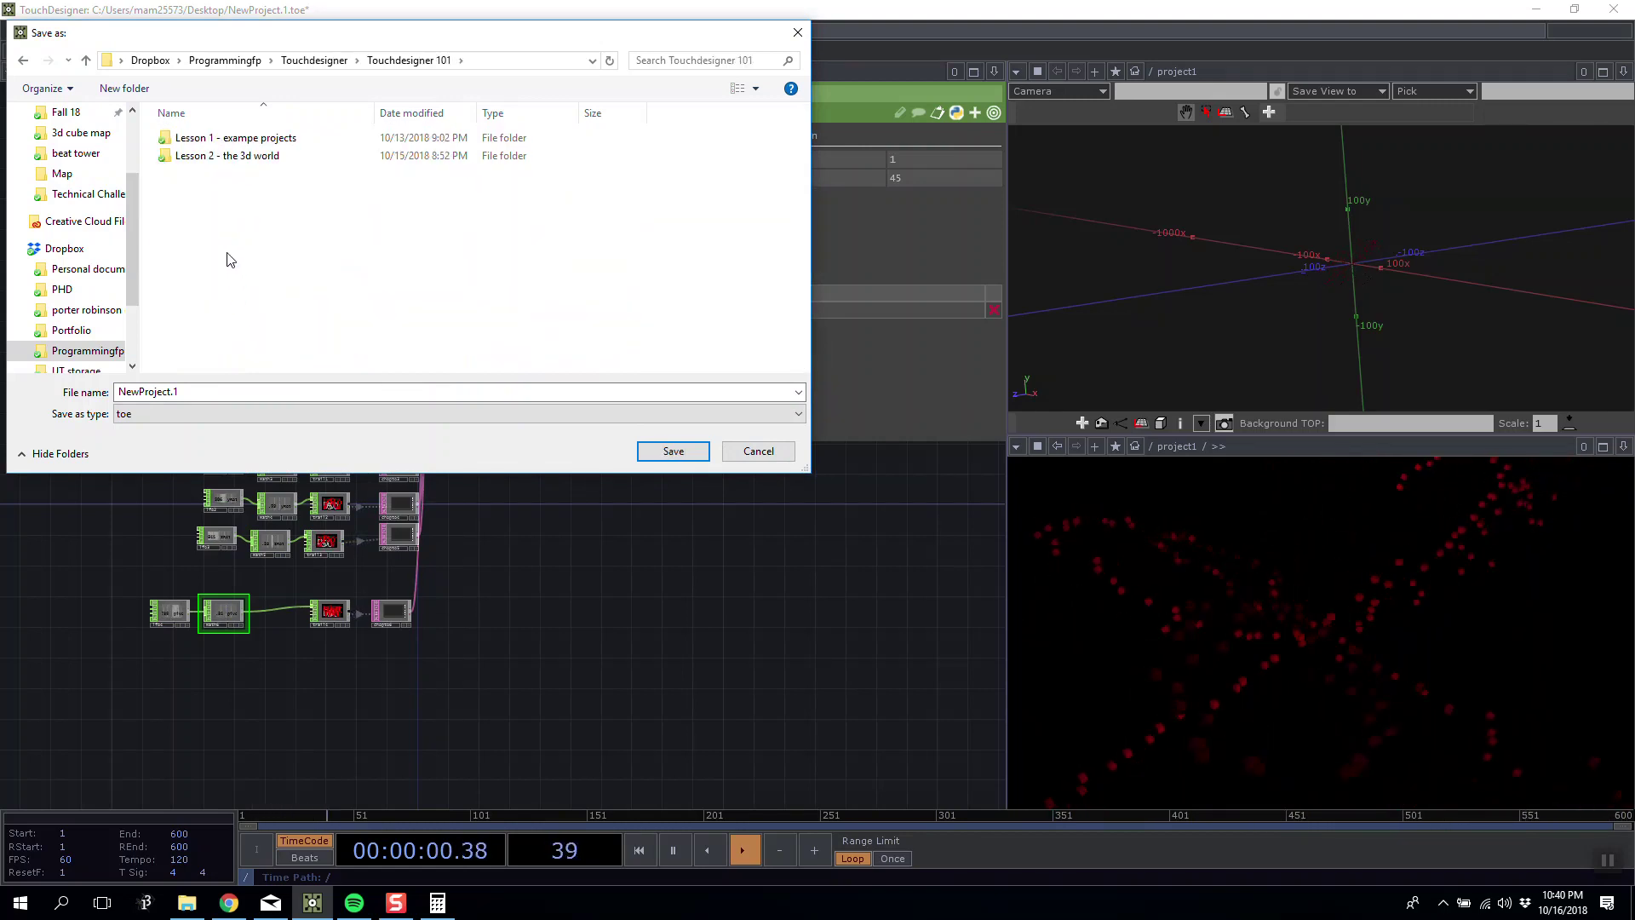
double_click(226, 156)
left_click(204, 389)
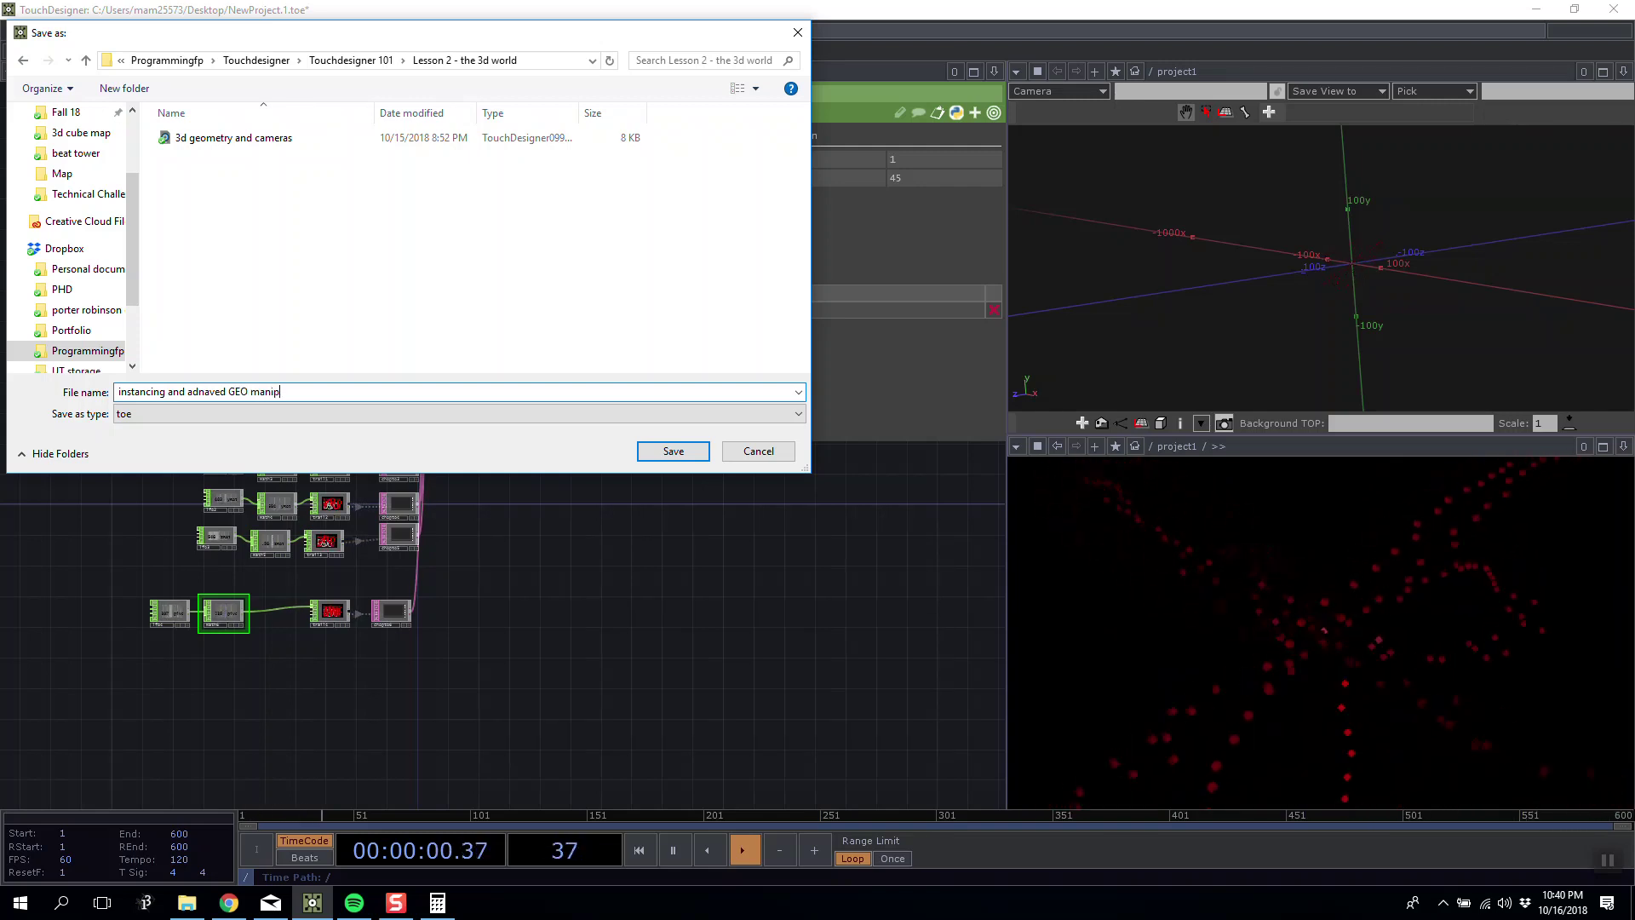
key("Return")
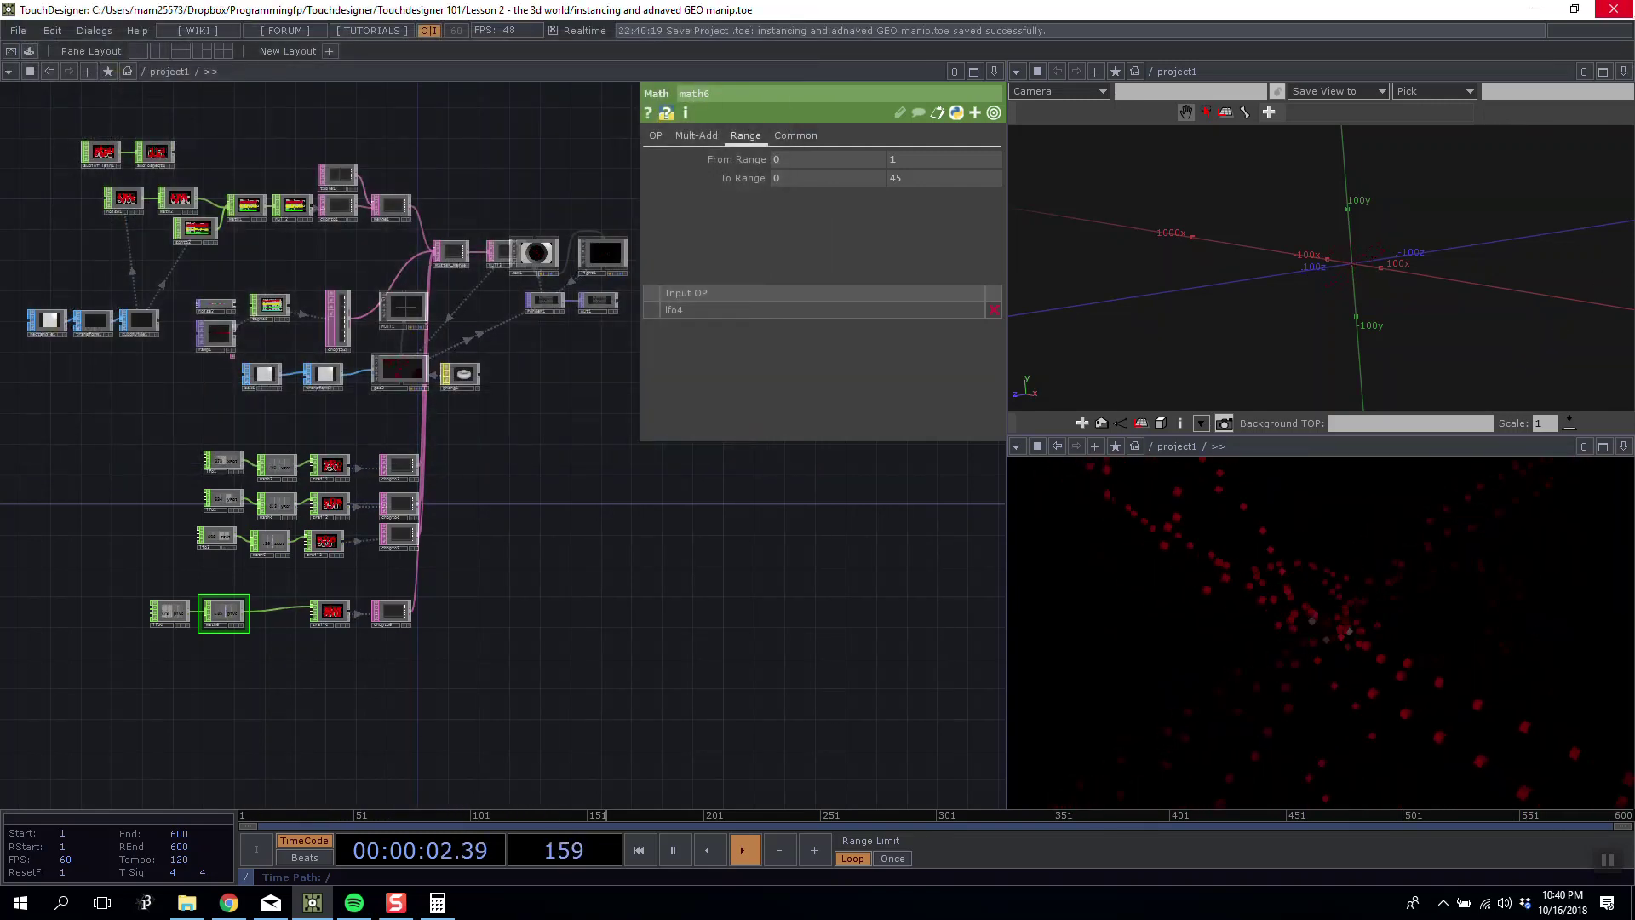
left_click_drag(457, 505, 708, 672)
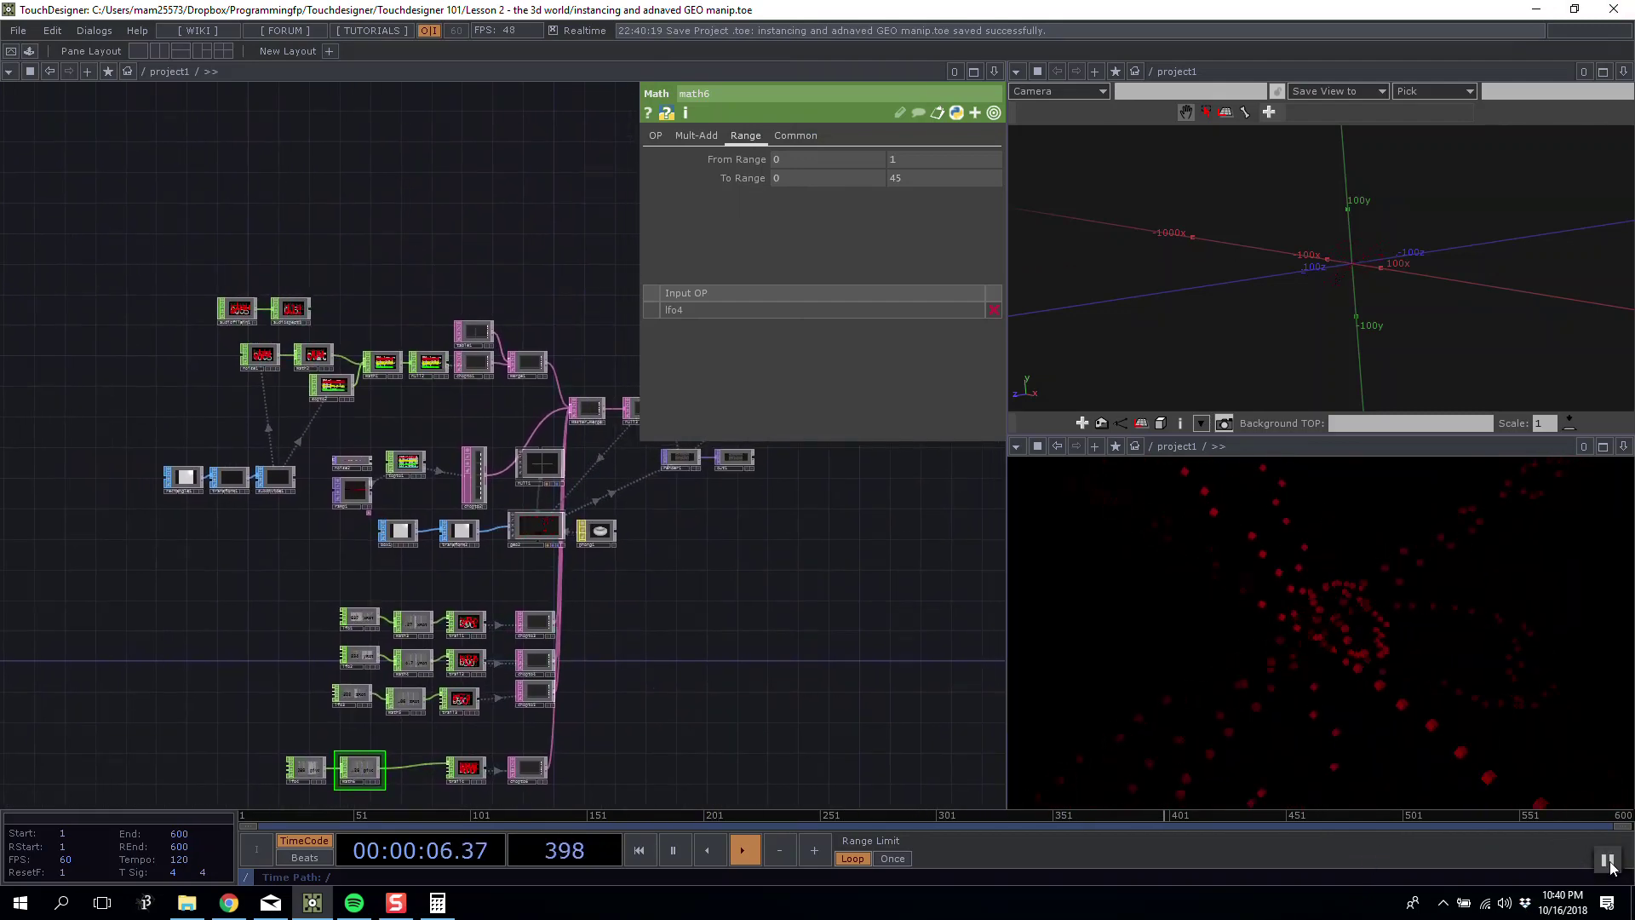
scroll(810, 613, "down", 5)
scroll(727, 639, "up", 7)
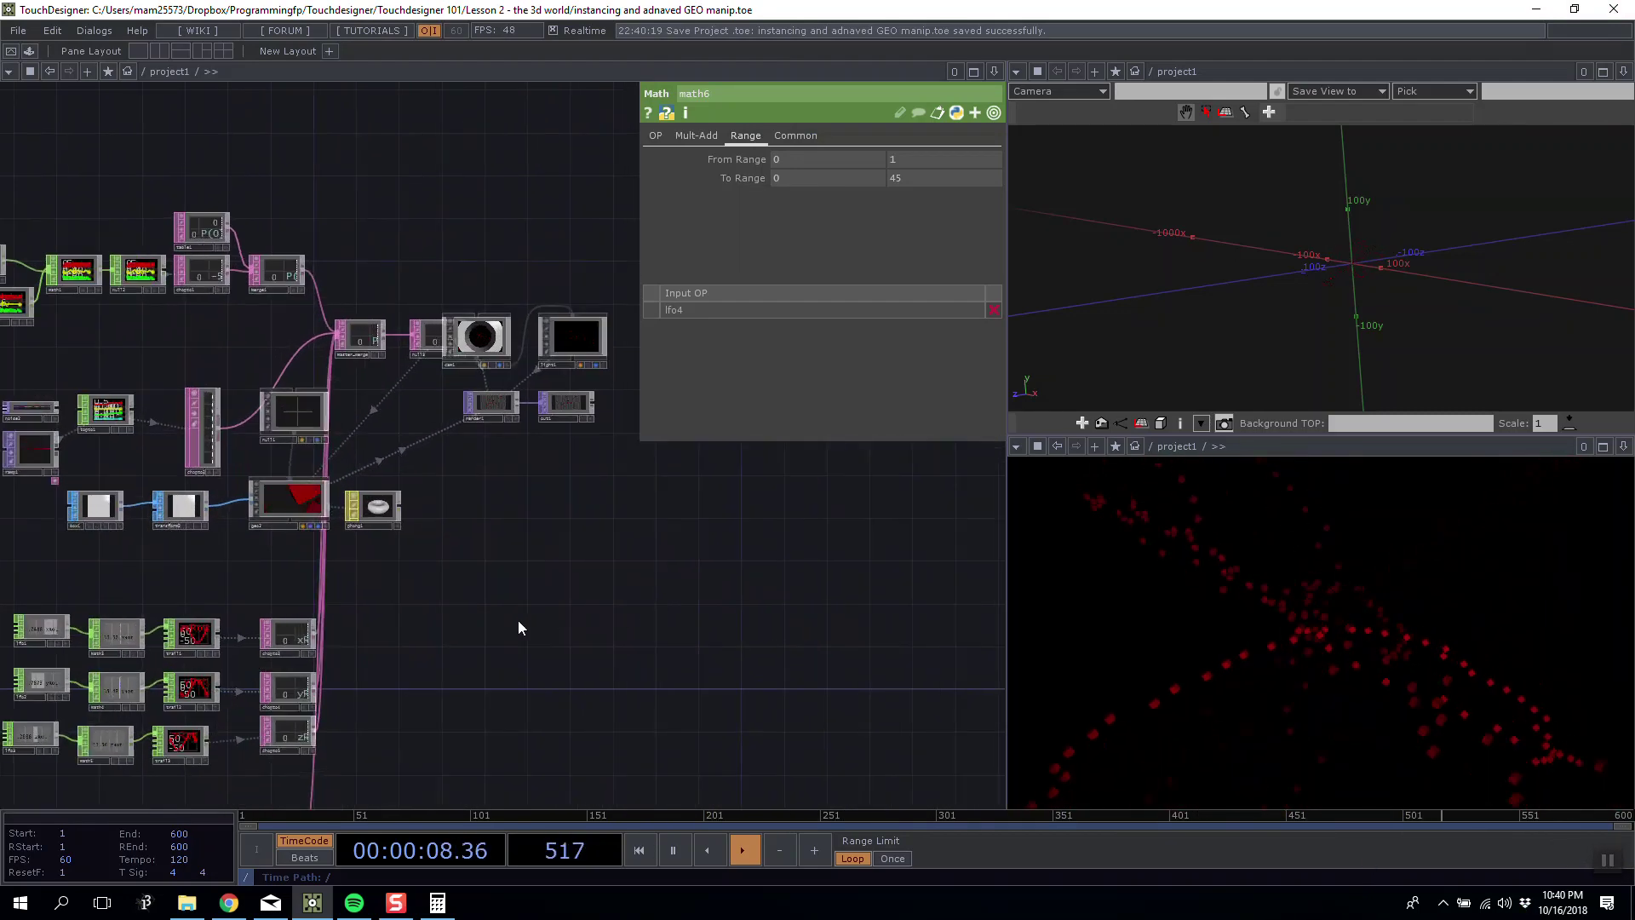